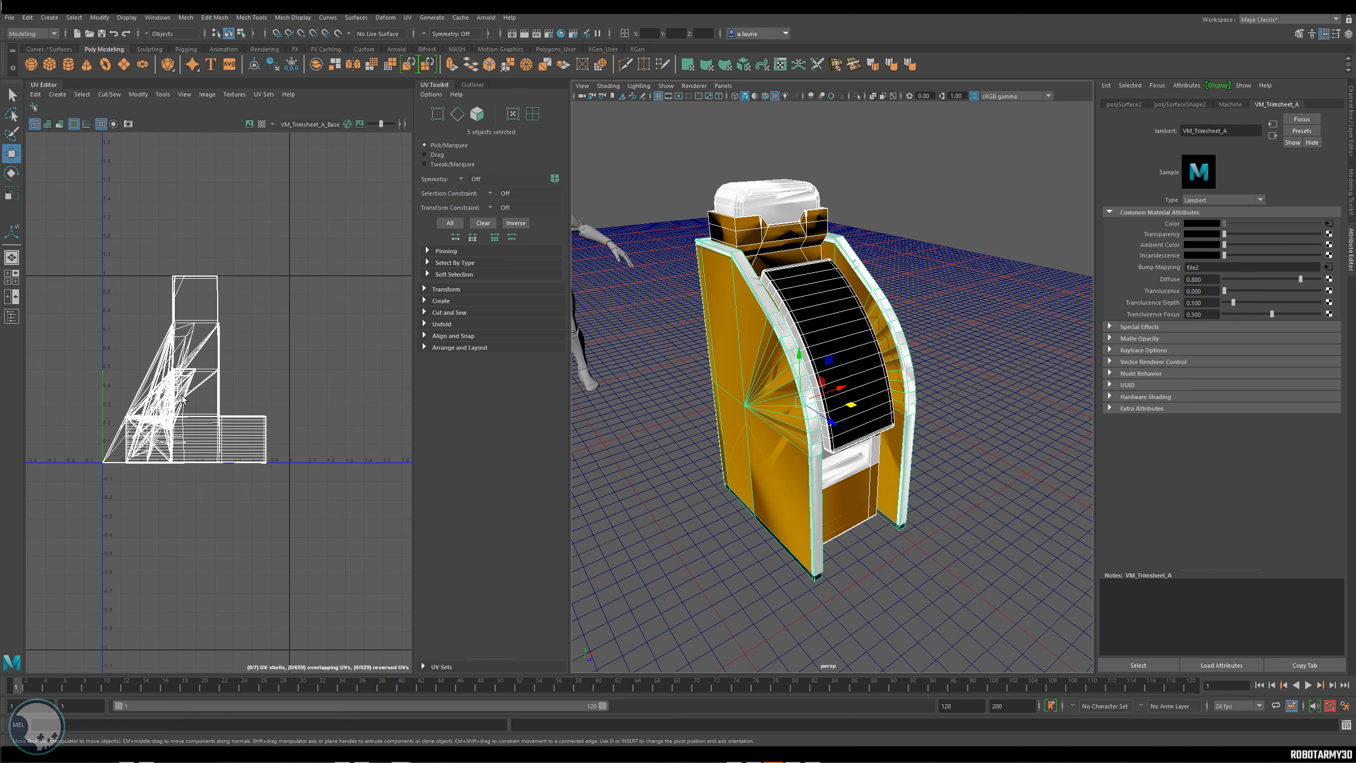
Examine the existing UVs of the machine body and its lower front face.
alt+right_drag(184, 401, 376, 383)
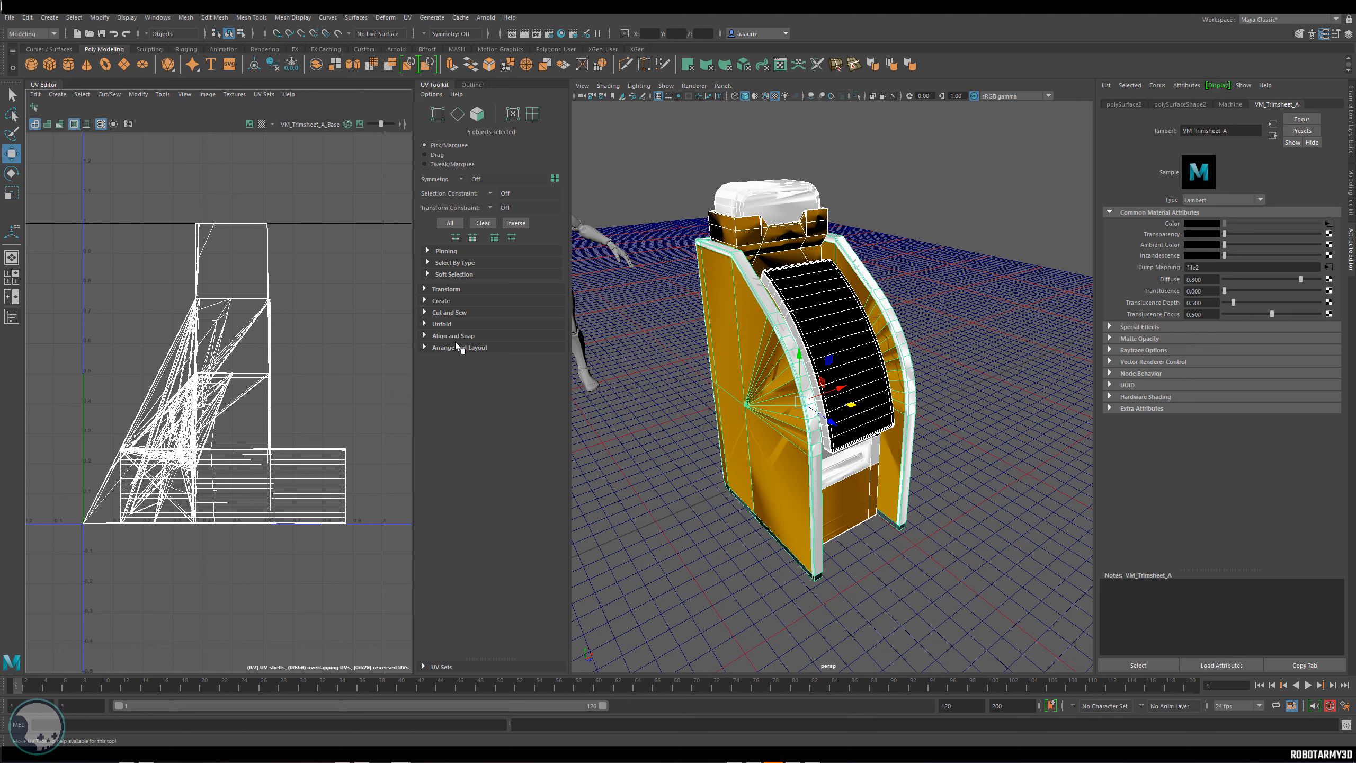
alt+drag(773, 353, 833, 356)
click(868, 477)
right_drag(814, 362, 816, 388)
click(844, 344)
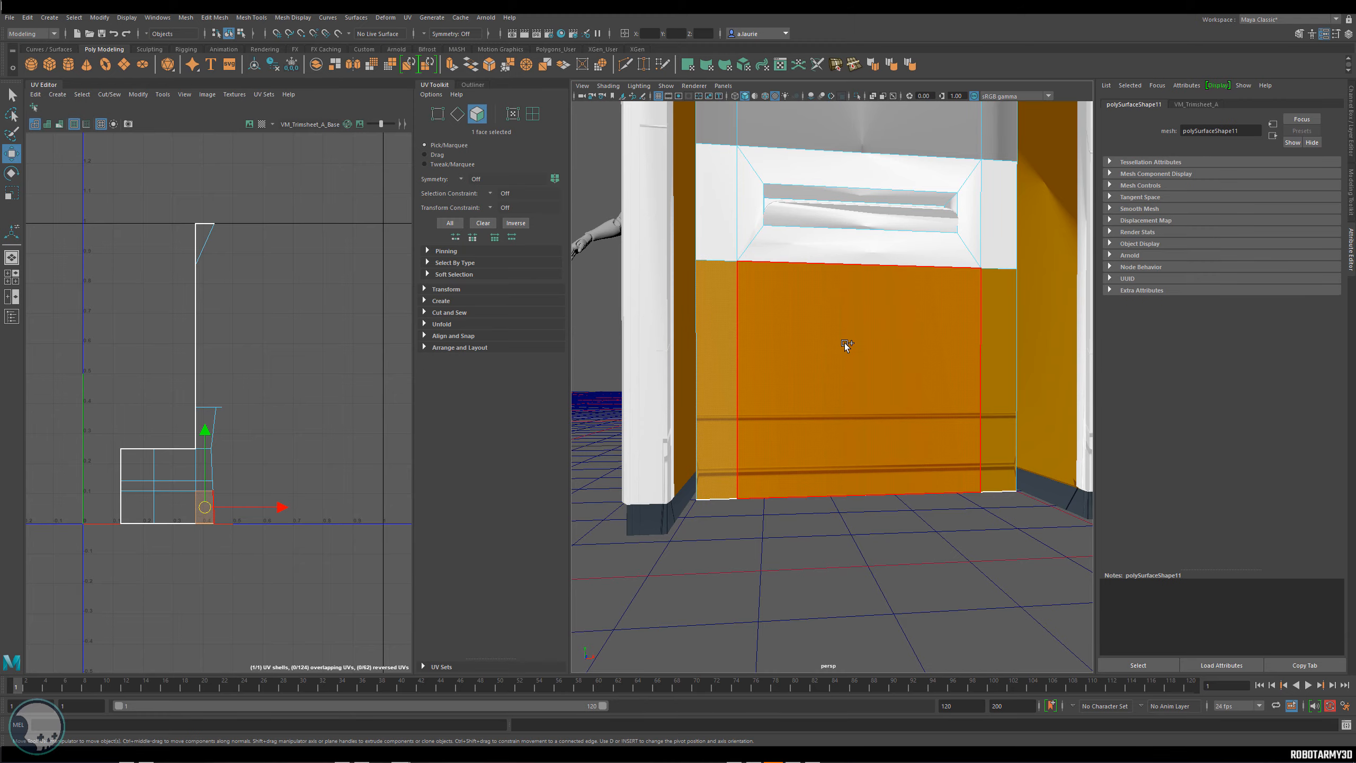
scroll(854, 374, down, 10)
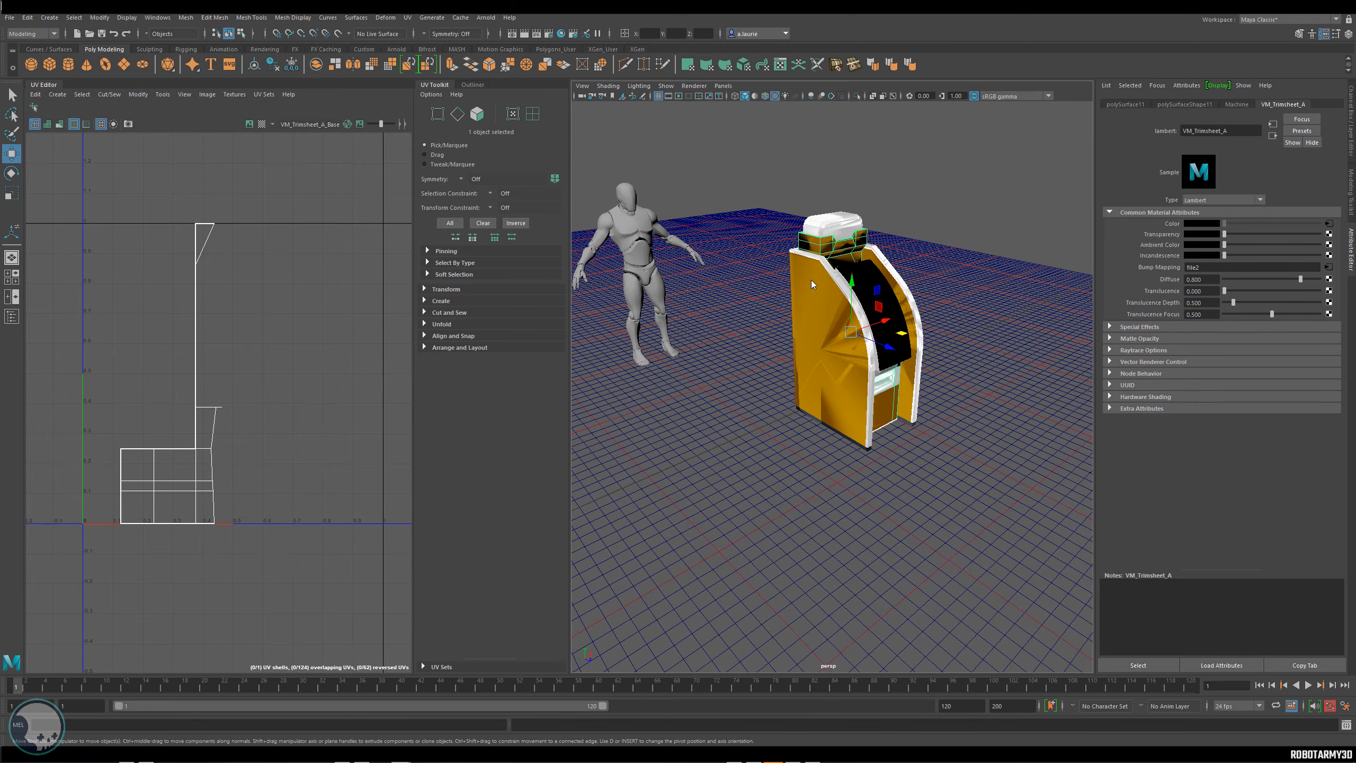
Select all the machine parts and apply a Camera-based UV projection to them.
drag(781, 167, 977, 513)
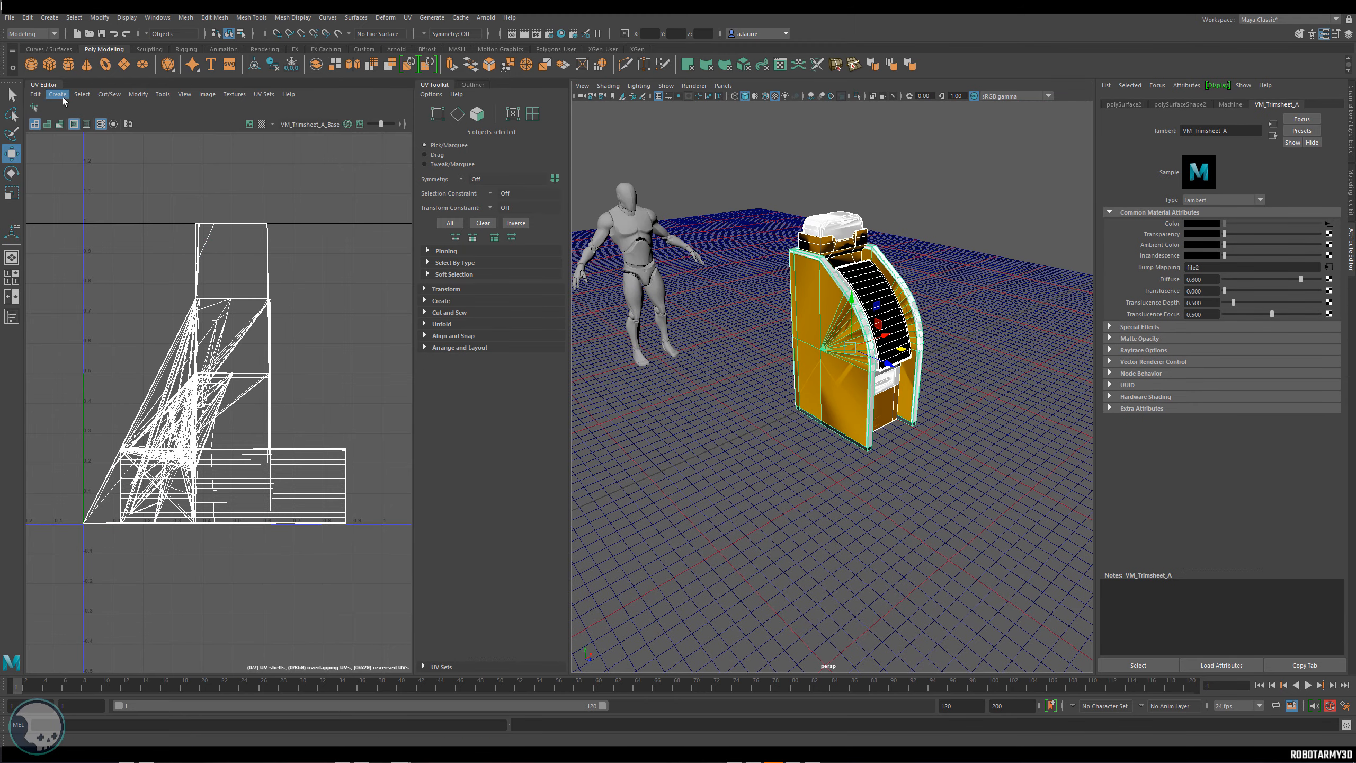
click(57, 94)
click(80, 153)
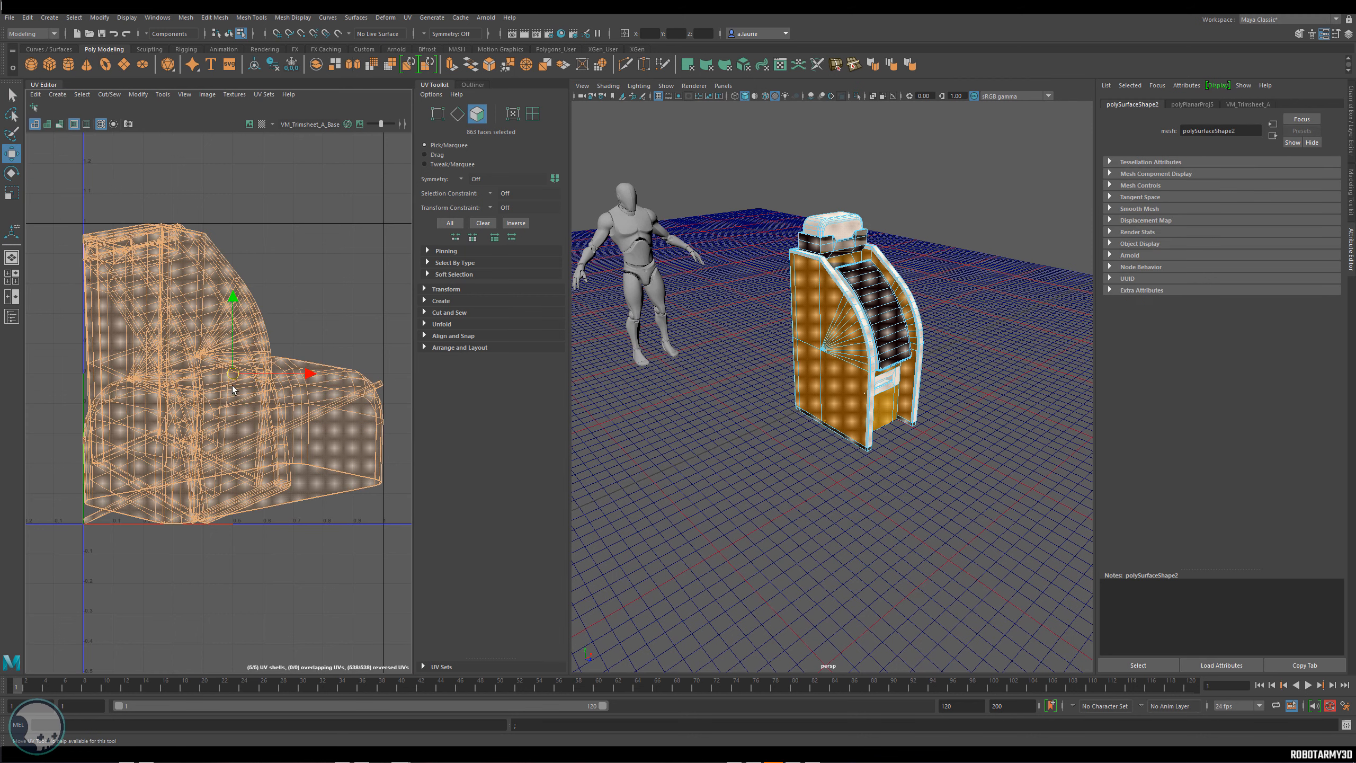
Lay out the UV shells of all machine parts separately, with default layout settings, and deselect them.
click(429, 347)
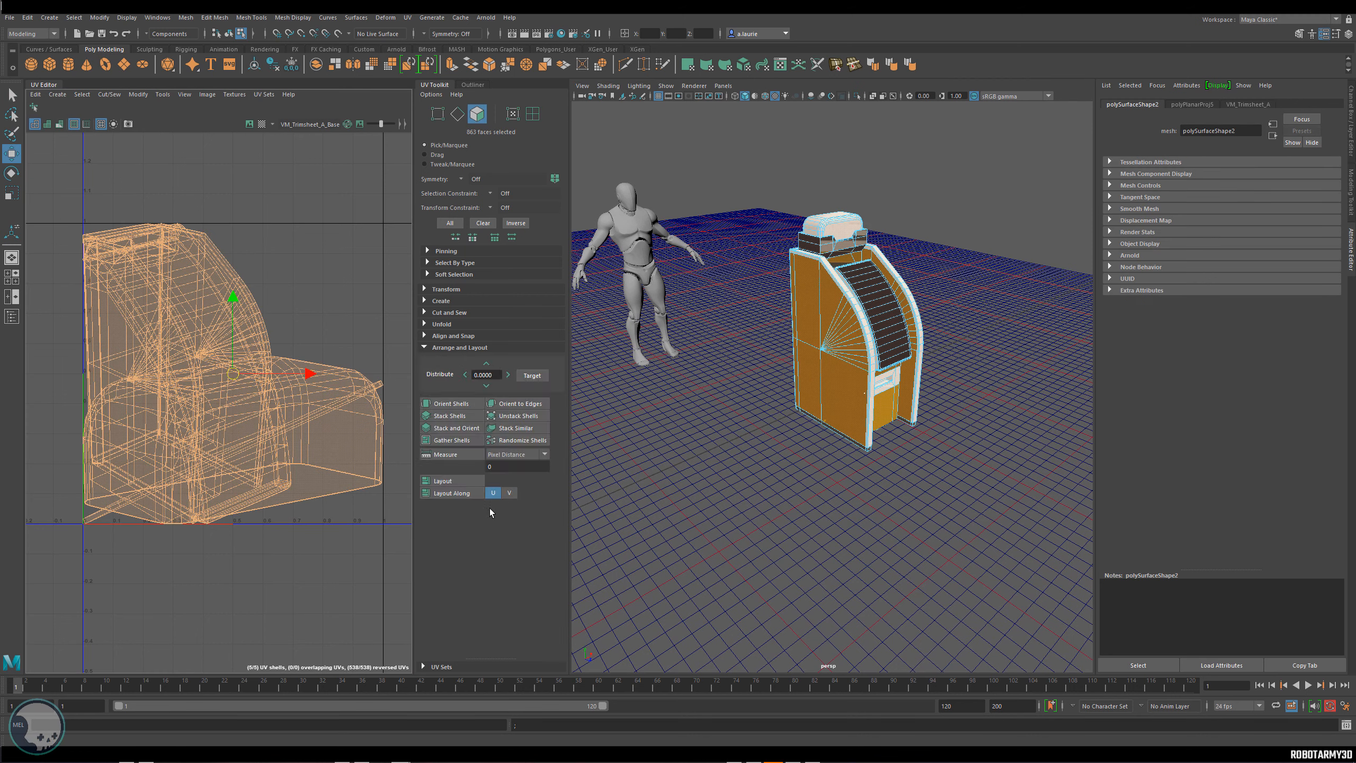
click(472, 481)
scroll(246, 395, down, 3)
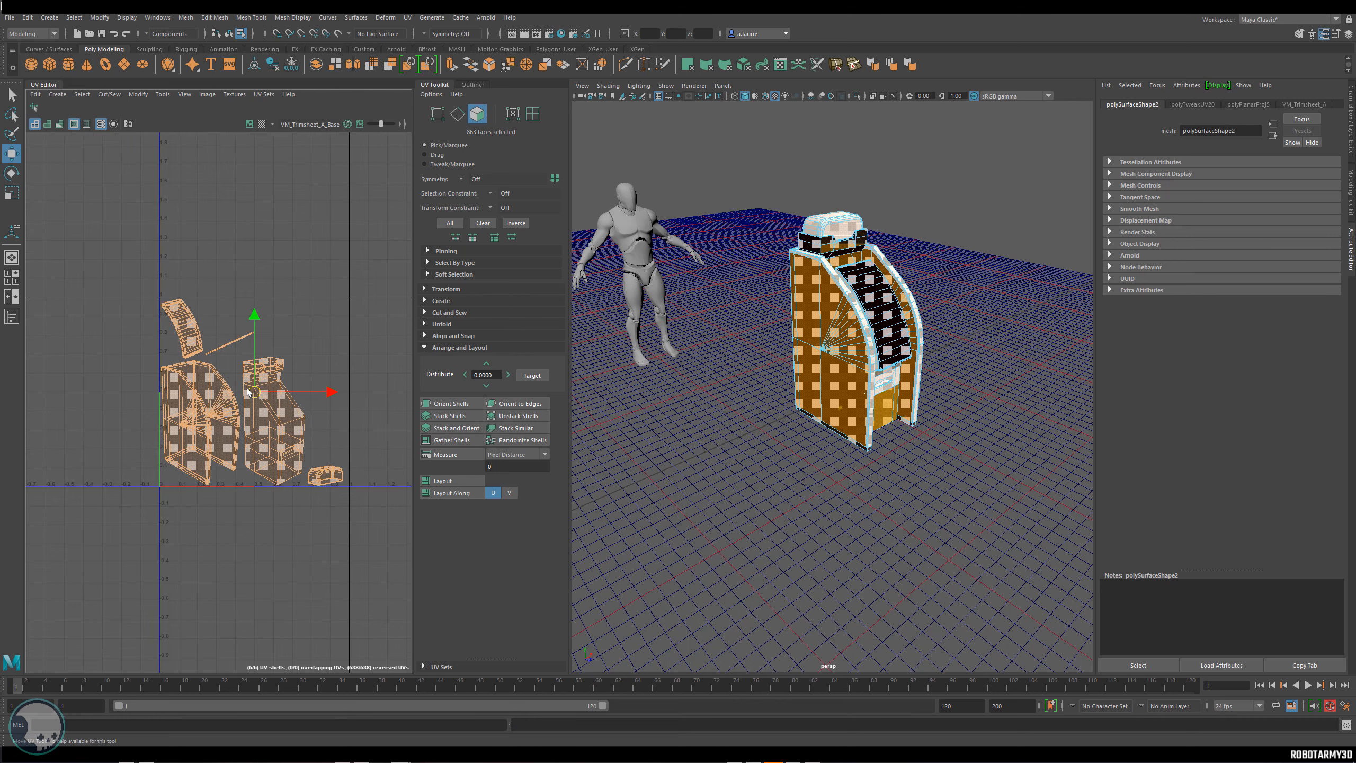
alt+middle_drag(246, 395, 203, 348)
click(353, 364)
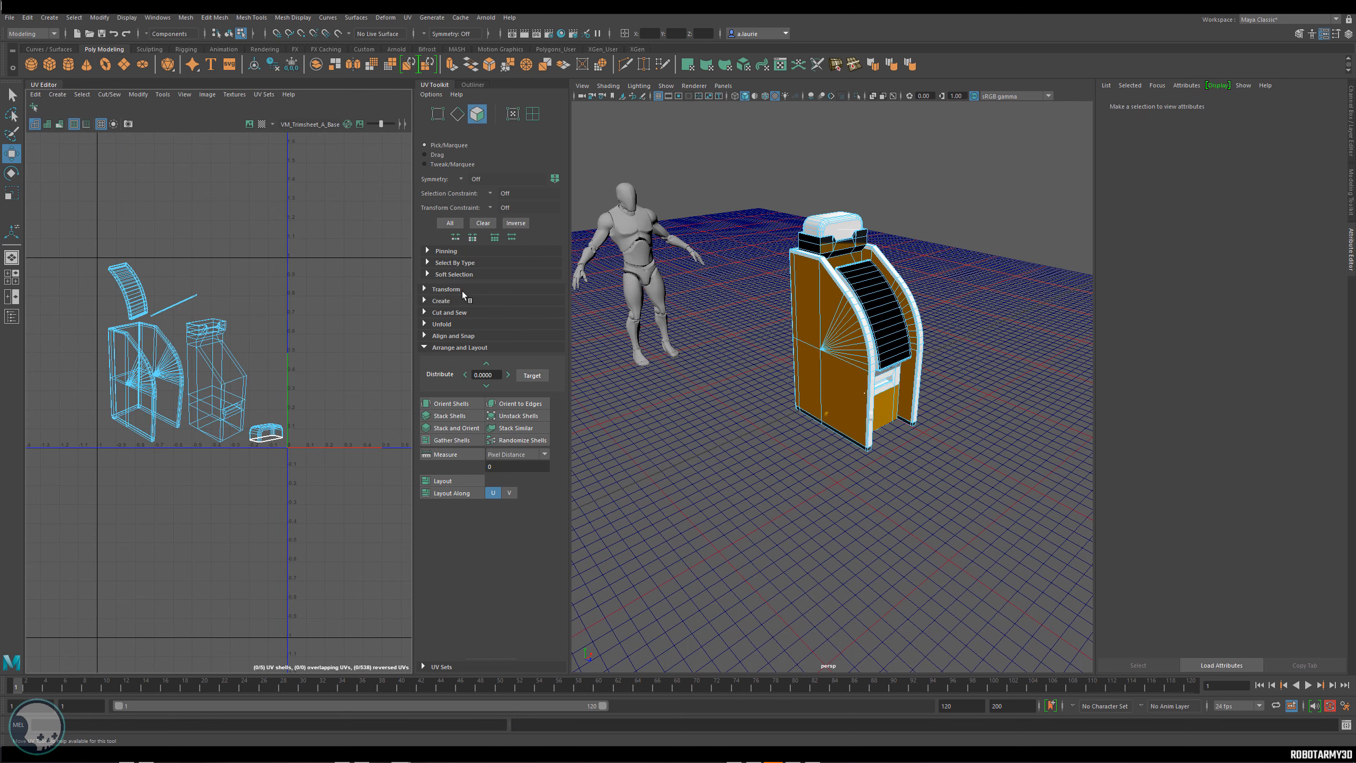
Set the texel density value to 10.24 with a map size of 2048.
click(424, 289)
scroll(481, 427, down, 4)
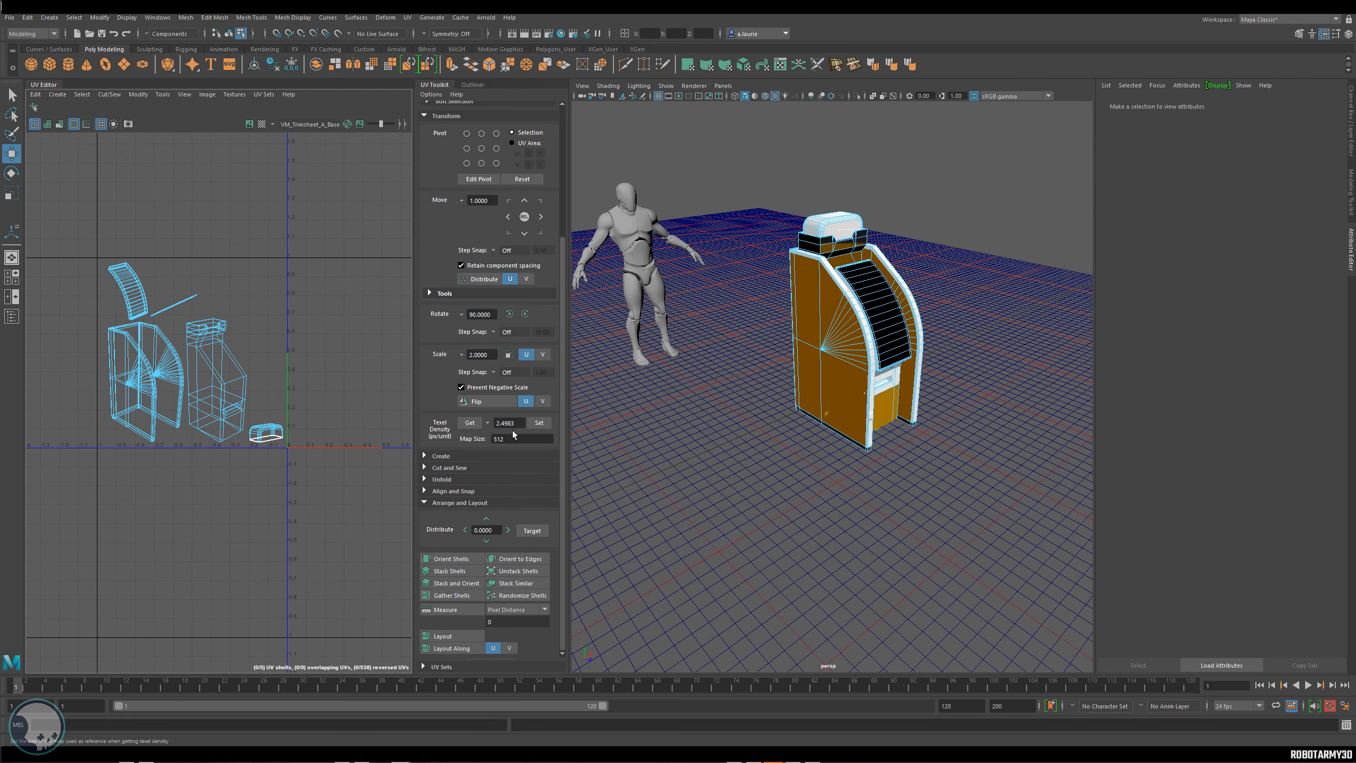
double_click(509, 439)
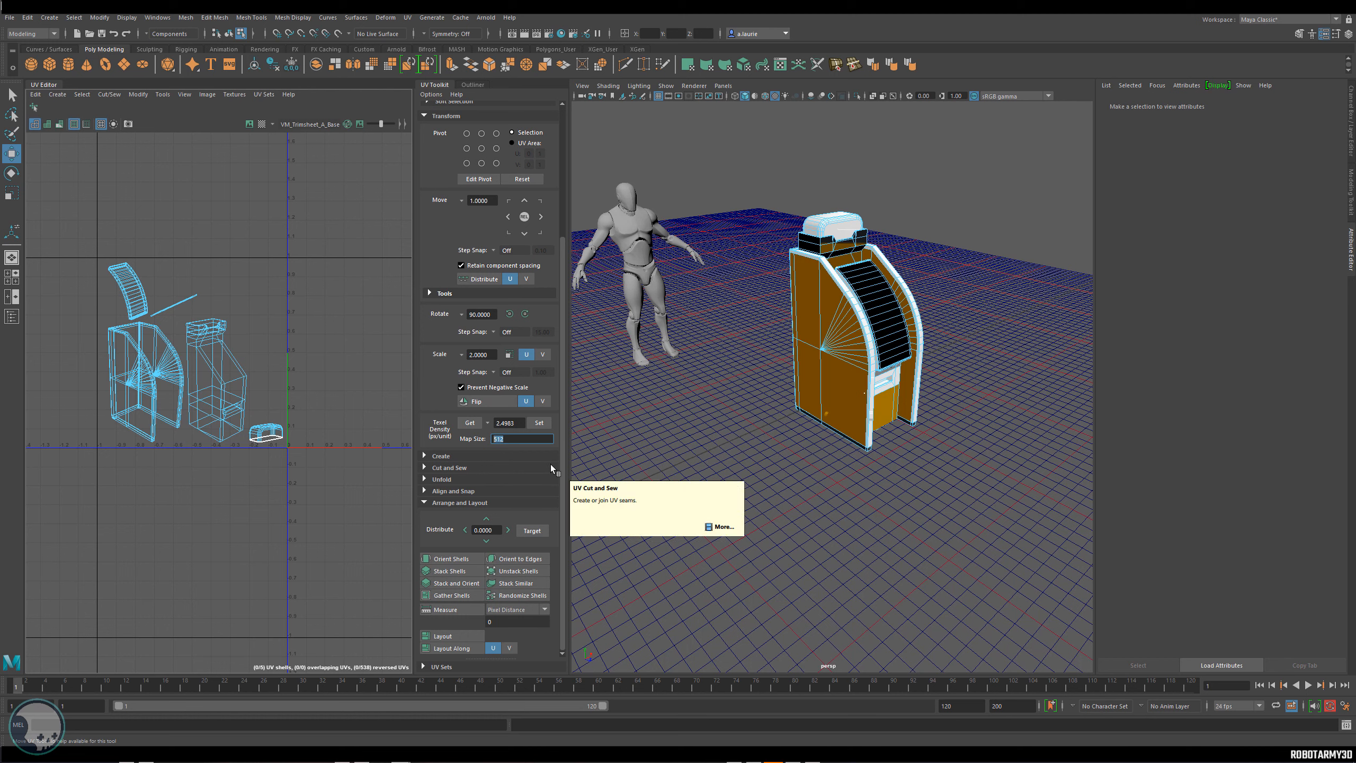
text(2048)
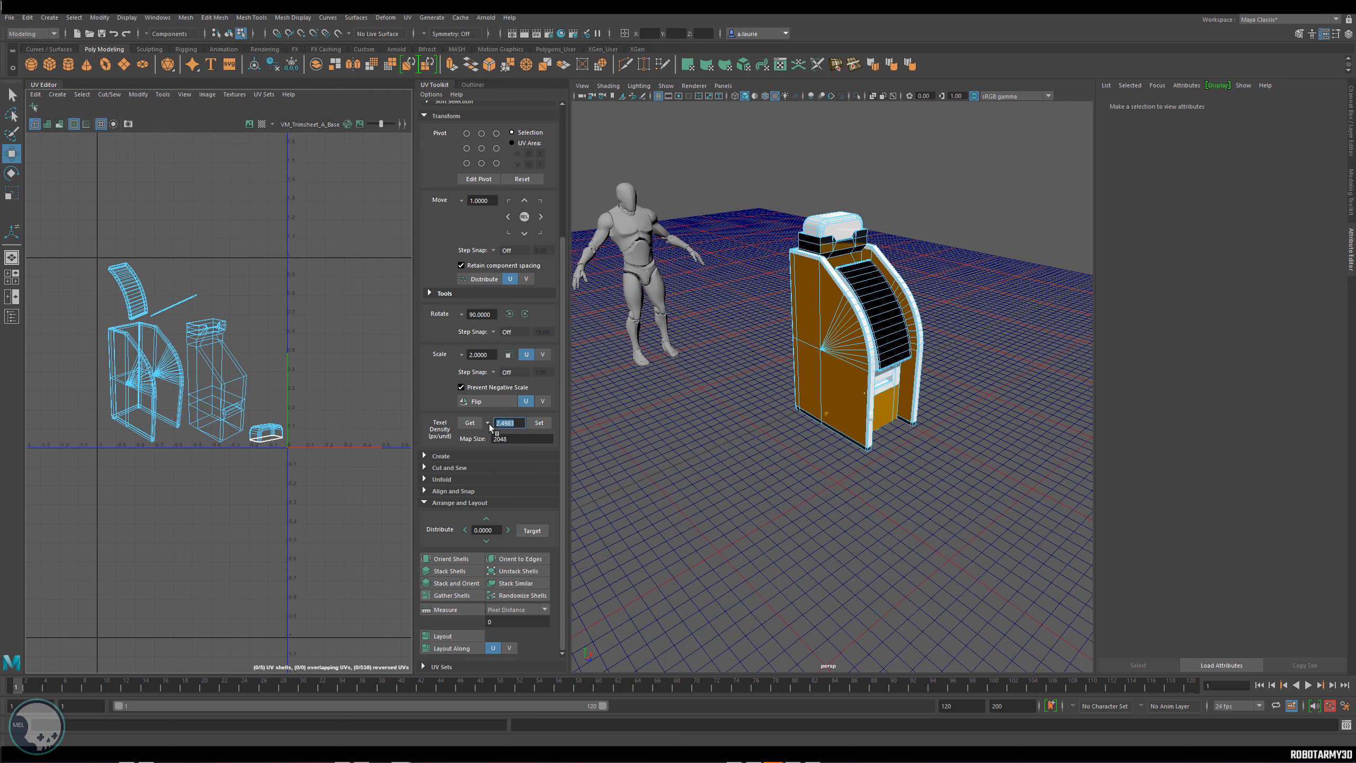
click(487, 423)
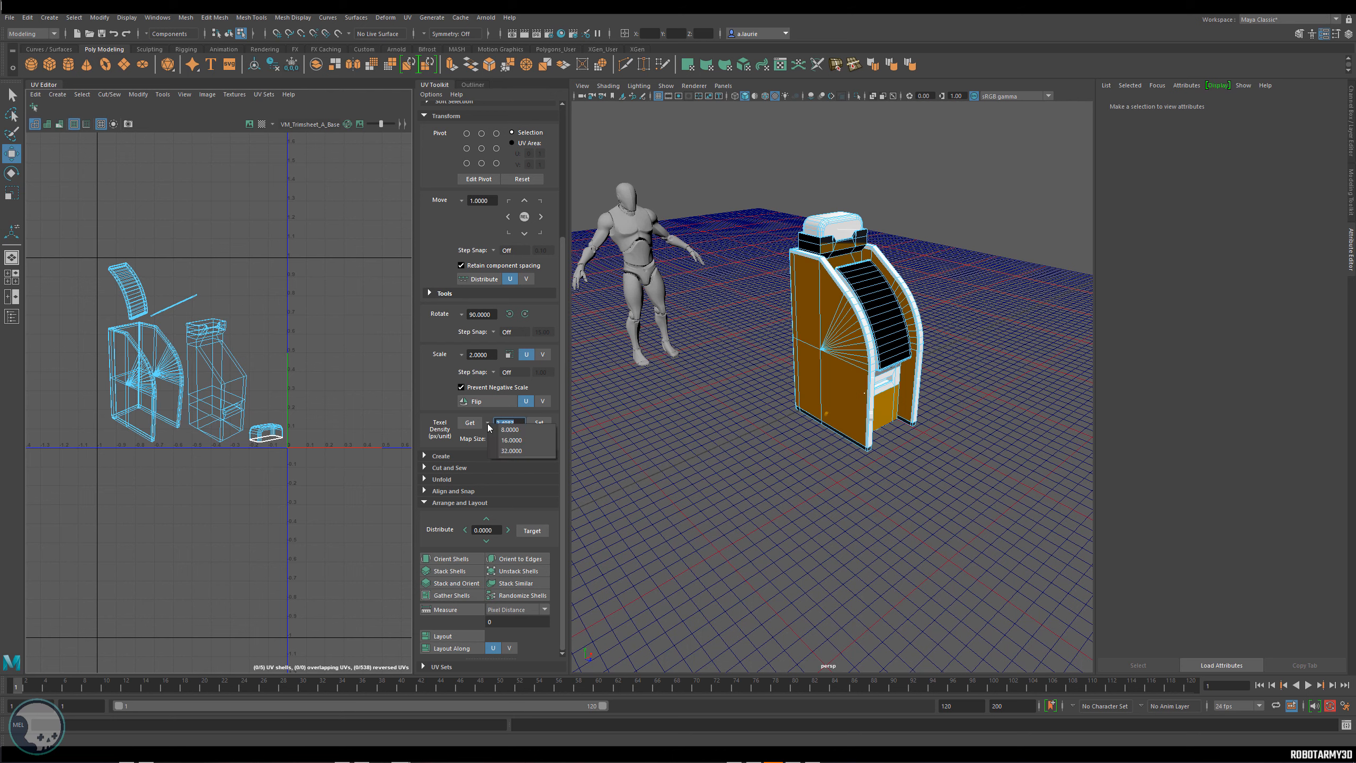
click(506, 419)
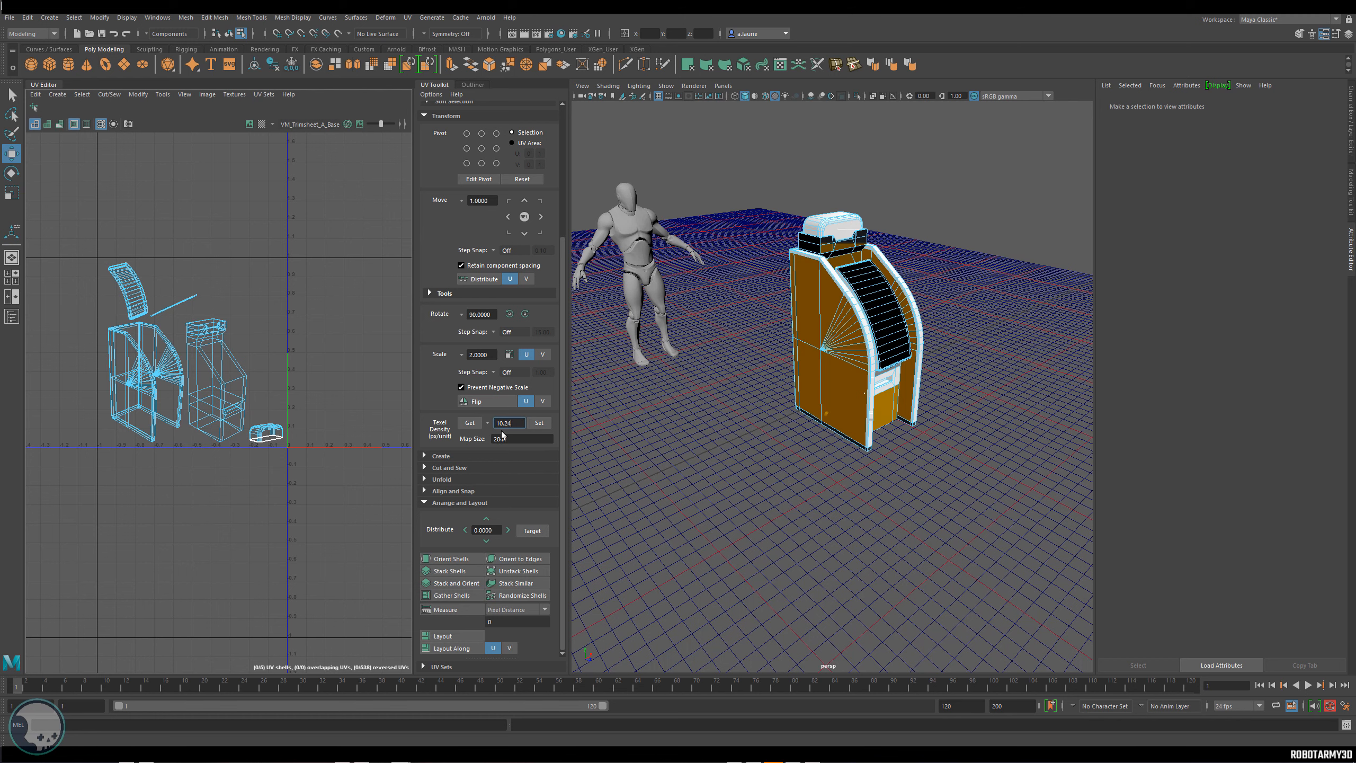
key(Return)
Apply the 10.24 texel density to all of the machine's UV shells and move them together within the UV grid.
key(F8)
right_drag(248, 410, 160, 355)
click(541, 423)
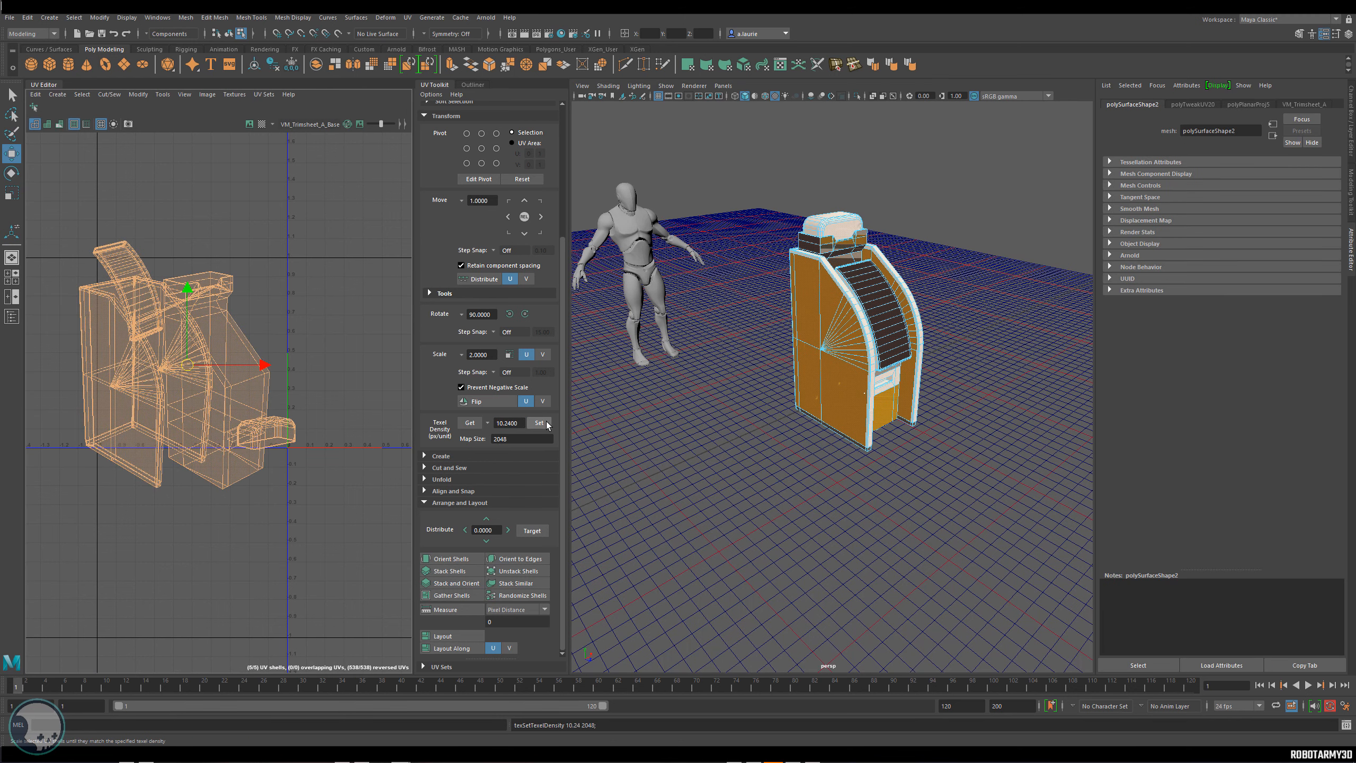
drag(181, 370, 274, 339)
alt+middle_drag(274, 338, 196, 349)
drag(224, 342, 302, 334)
Create a large square polygon plane on the grid in front of the machine.
alt+drag(672, 374, 778, 305)
alt+drag(753, 379, 737, 369)
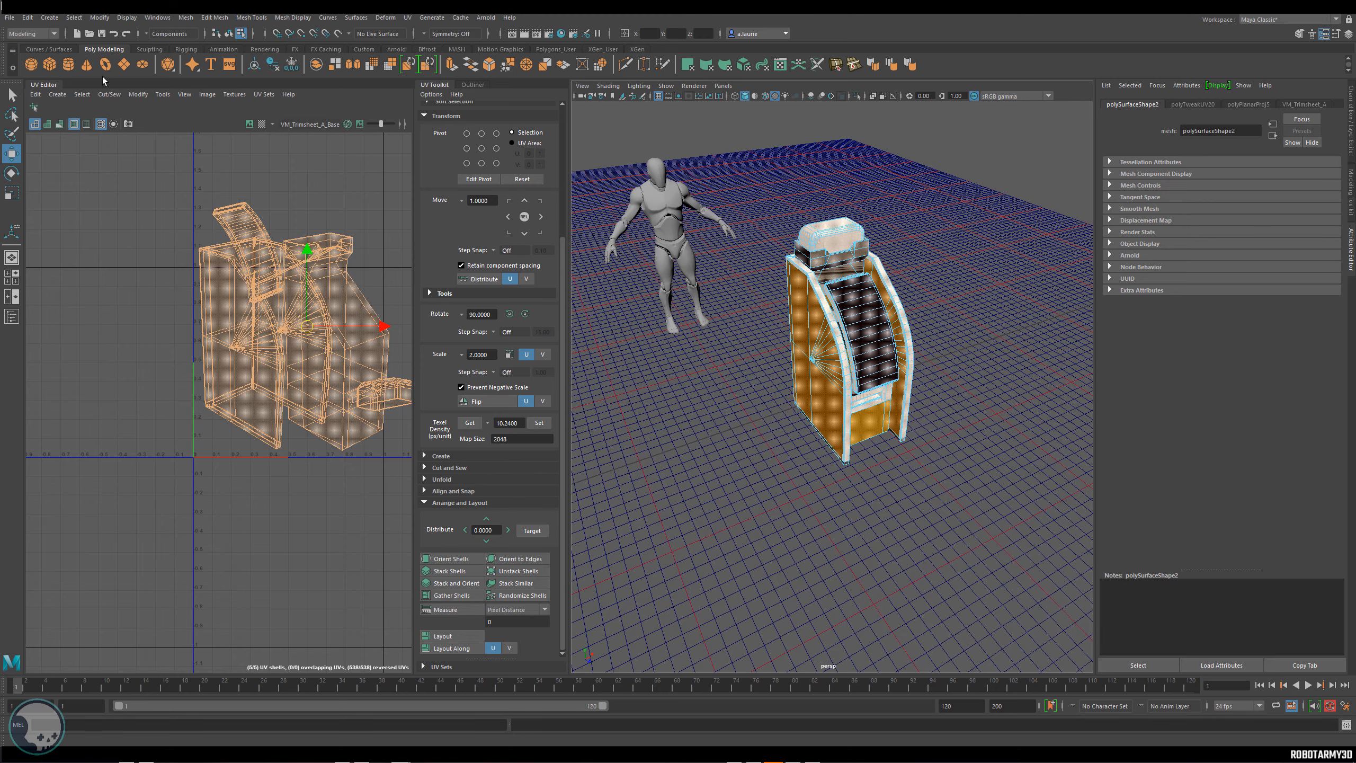
click(124, 64)
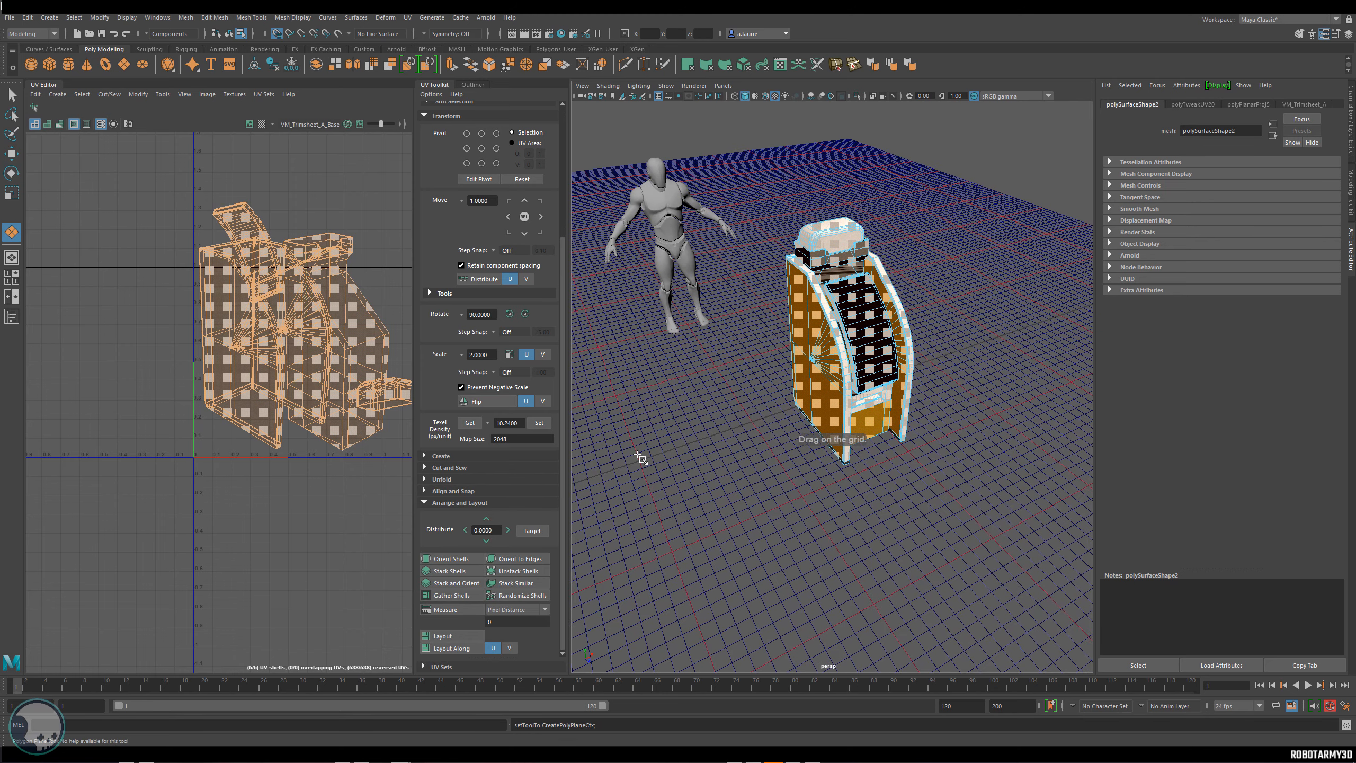
drag(640, 464, 993, 554)
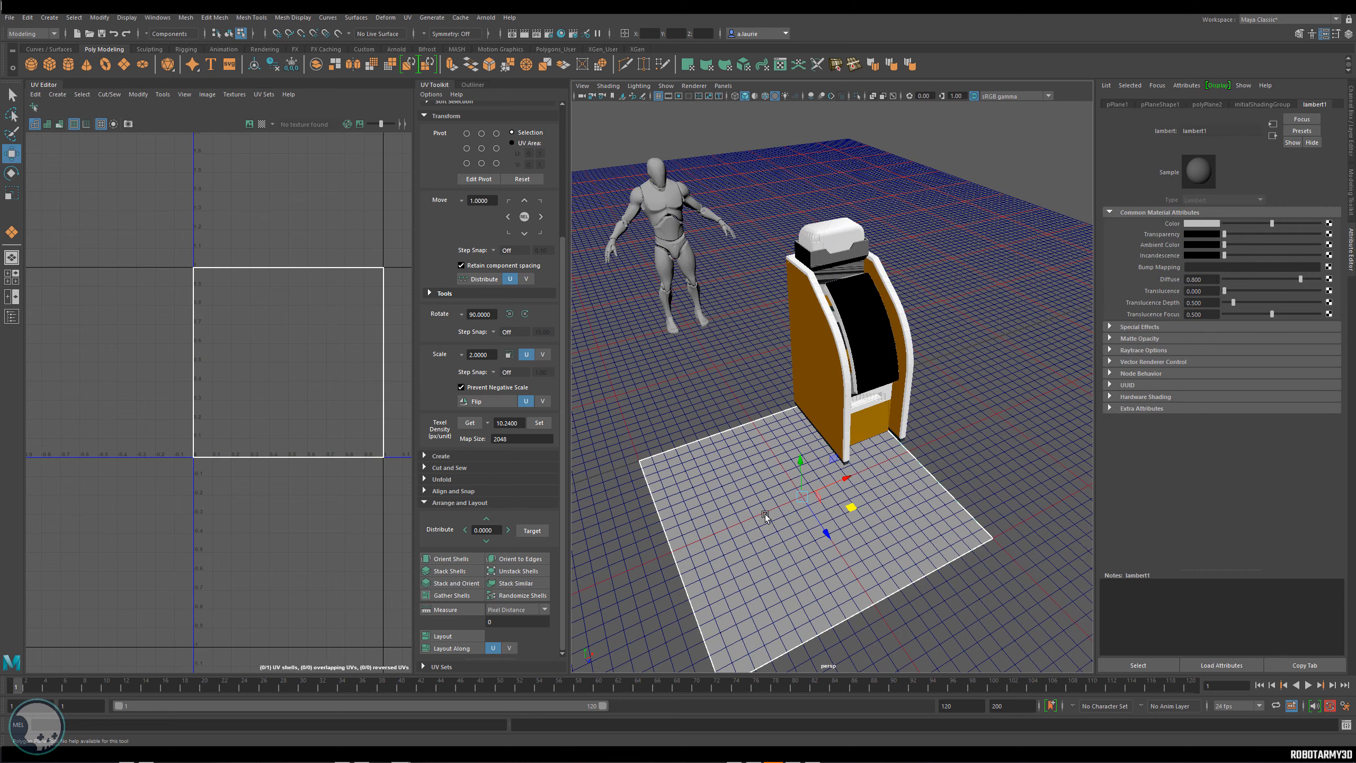
Rotate the new plane upright and position it between the mannequin and the machine.
alt+drag(763, 517, 801, 517)
scroll(801, 516, down, 5)
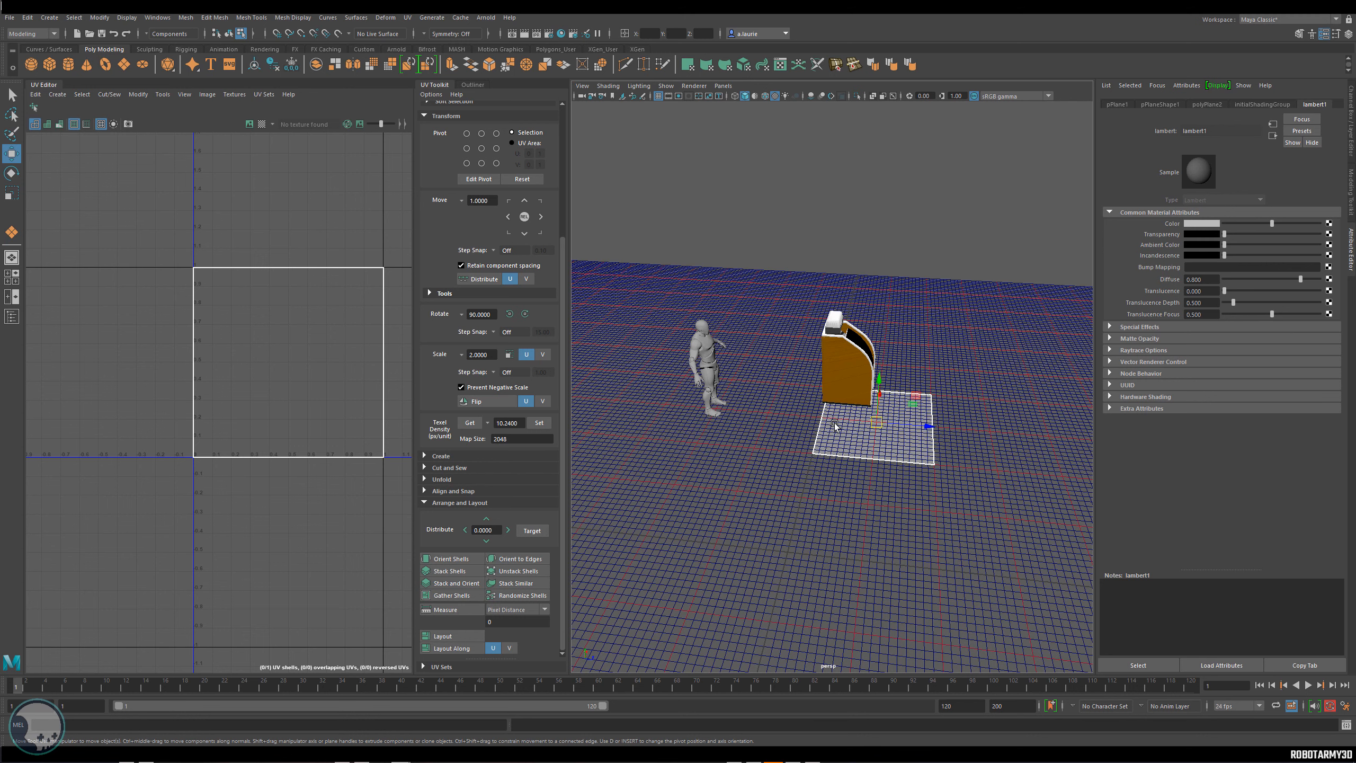
alt+right_drag(835, 426, 1005, 433)
drag(967, 467, 720, 434)
key(e)
key(w)
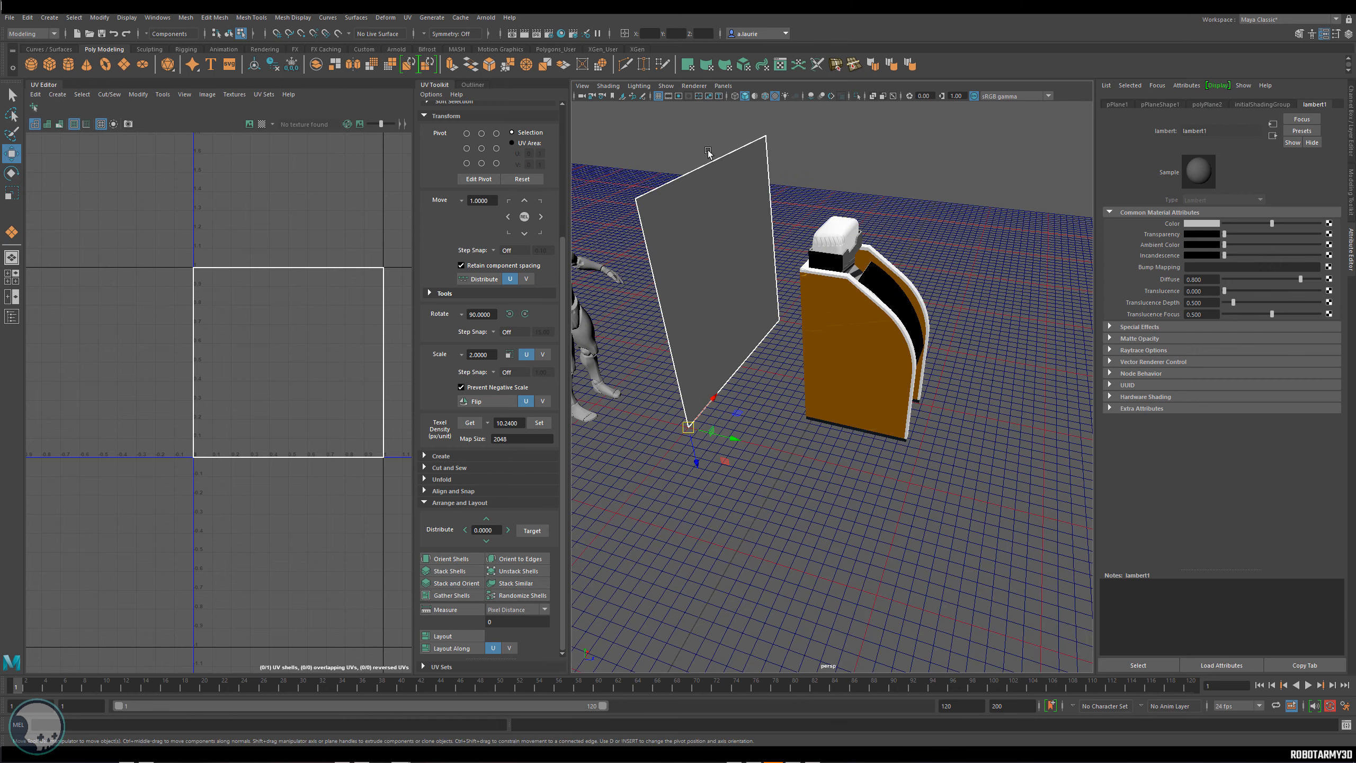
Display the checker map and select the machine parts together with the plane to compare their checker sizes.
alt+right_drag(708, 155, 745, 250)
alt+drag(760, 309, 740, 278)
click(262, 123)
drag(1035, 192, 853, 469)
shift+click(724, 323)
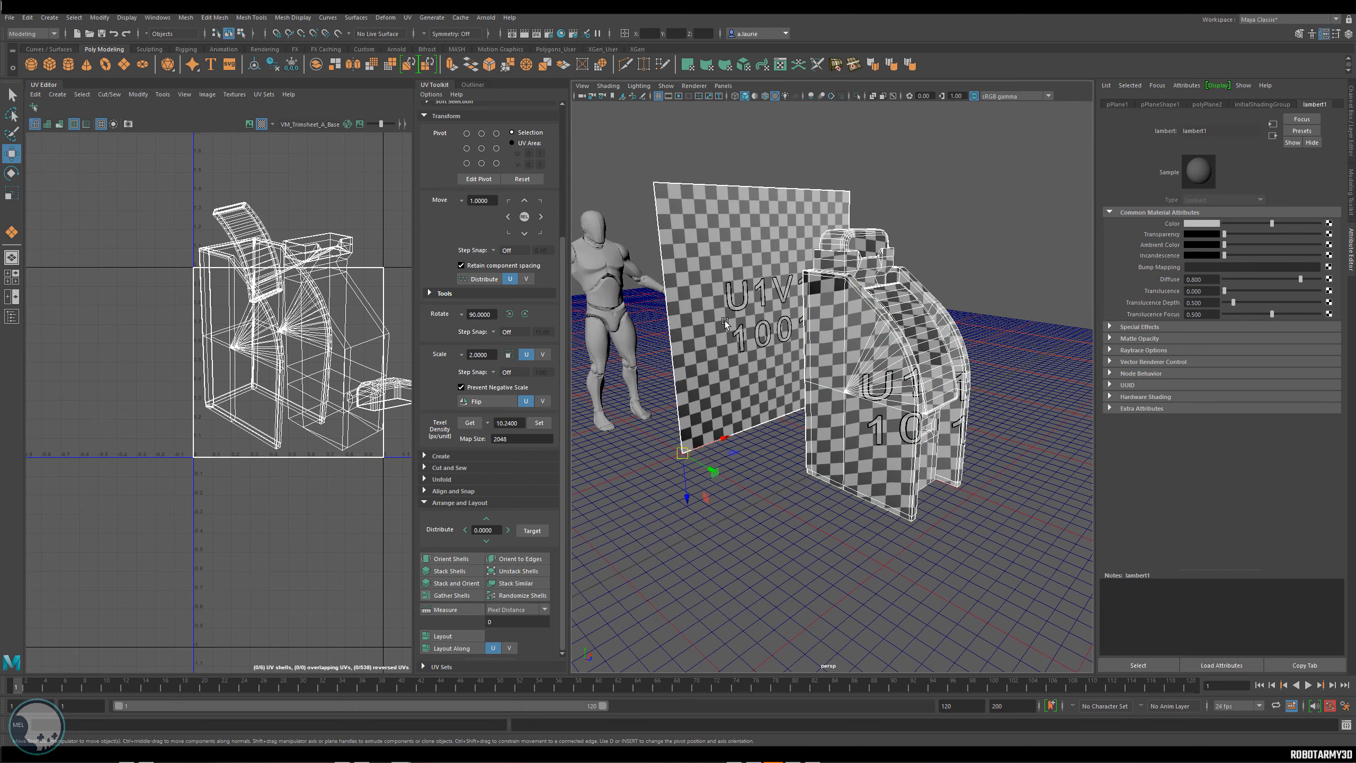
mouse_move(811, 420)
alt+mouse_down()
mouse_move(672, 422)
mouse_move(834, 434)
alt+mouse_up()
alt+drag(856, 220, 822, 346)
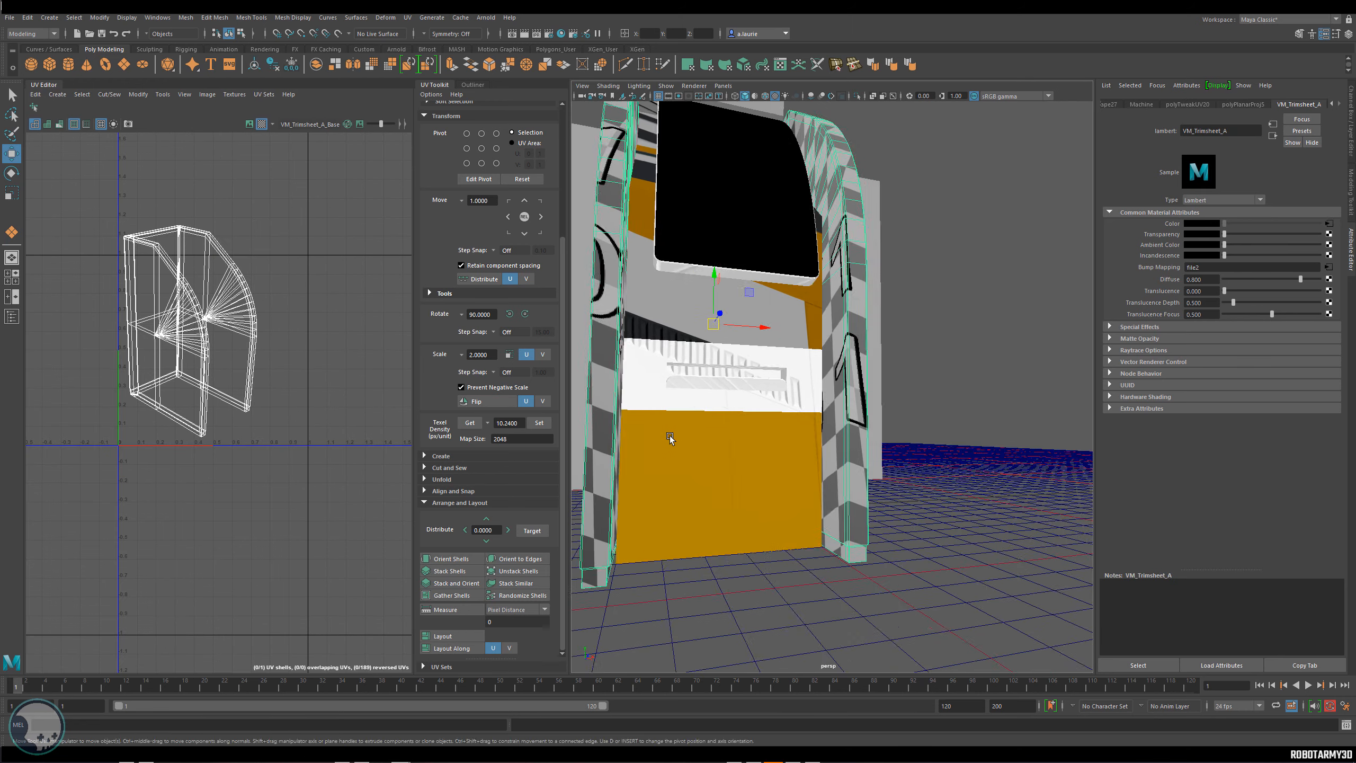
Select the machine body and examine how the checker pattern is distorted across its front.
alt+middle_drag(670, 437, 822, 405)
click(923, 412)
alt+drag(857, 431, 785, 415)
alt+middle_drag(785, 414, 810, 385)
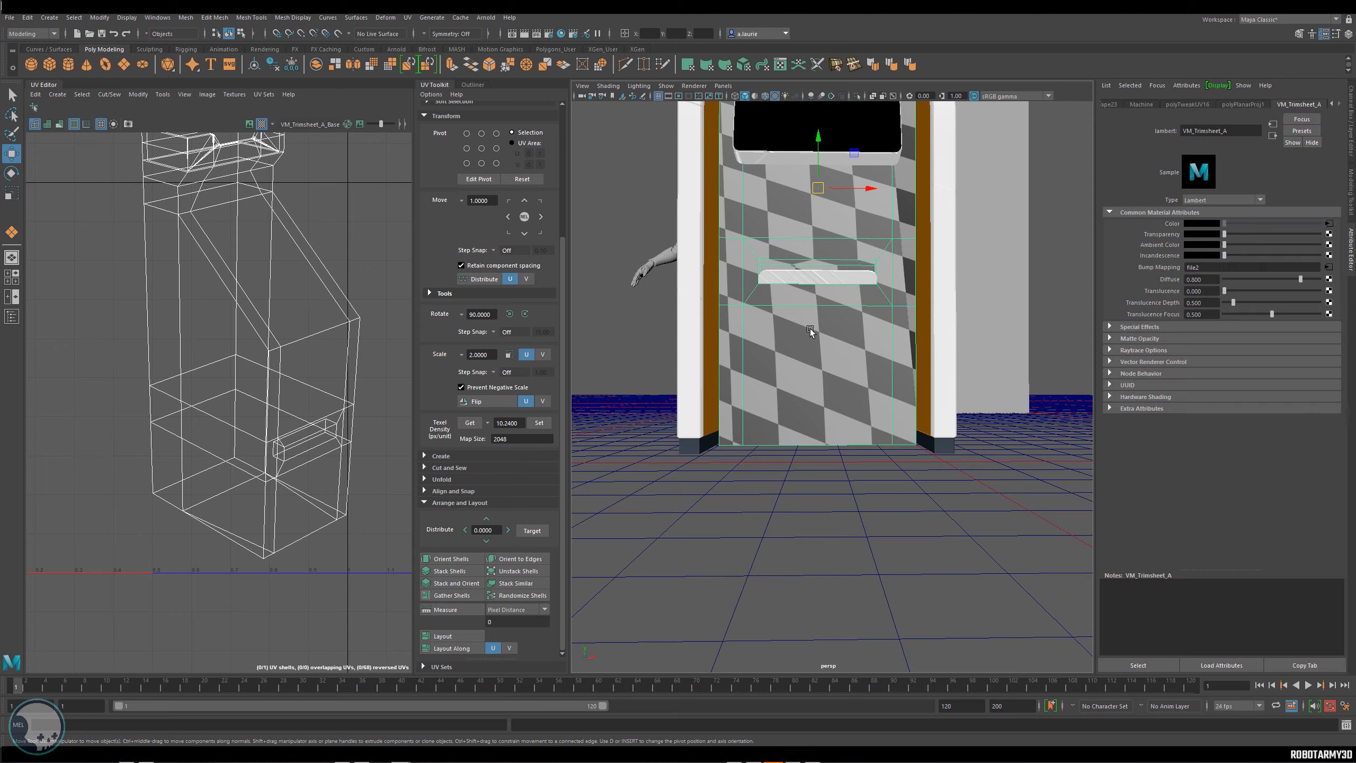
alt+right_drag(810, 385, 819, 360)
alt+drag(795, 391, 833, 406)
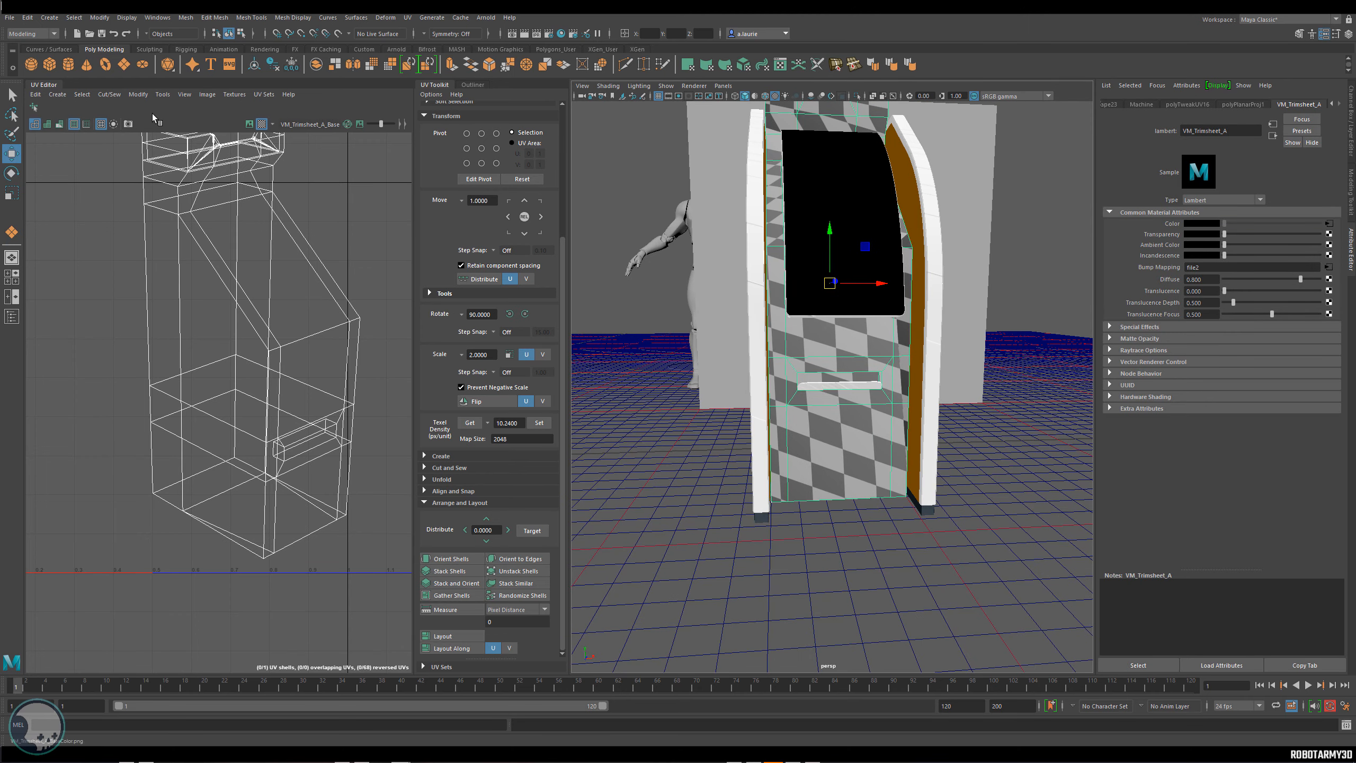
Undock the UV Editor into a floating window over the viewport.
drag(45, 84, 399, 151)
drag(45, 85, 717, 243)
drag(716, 170, 838, 172)
click(996, 172)
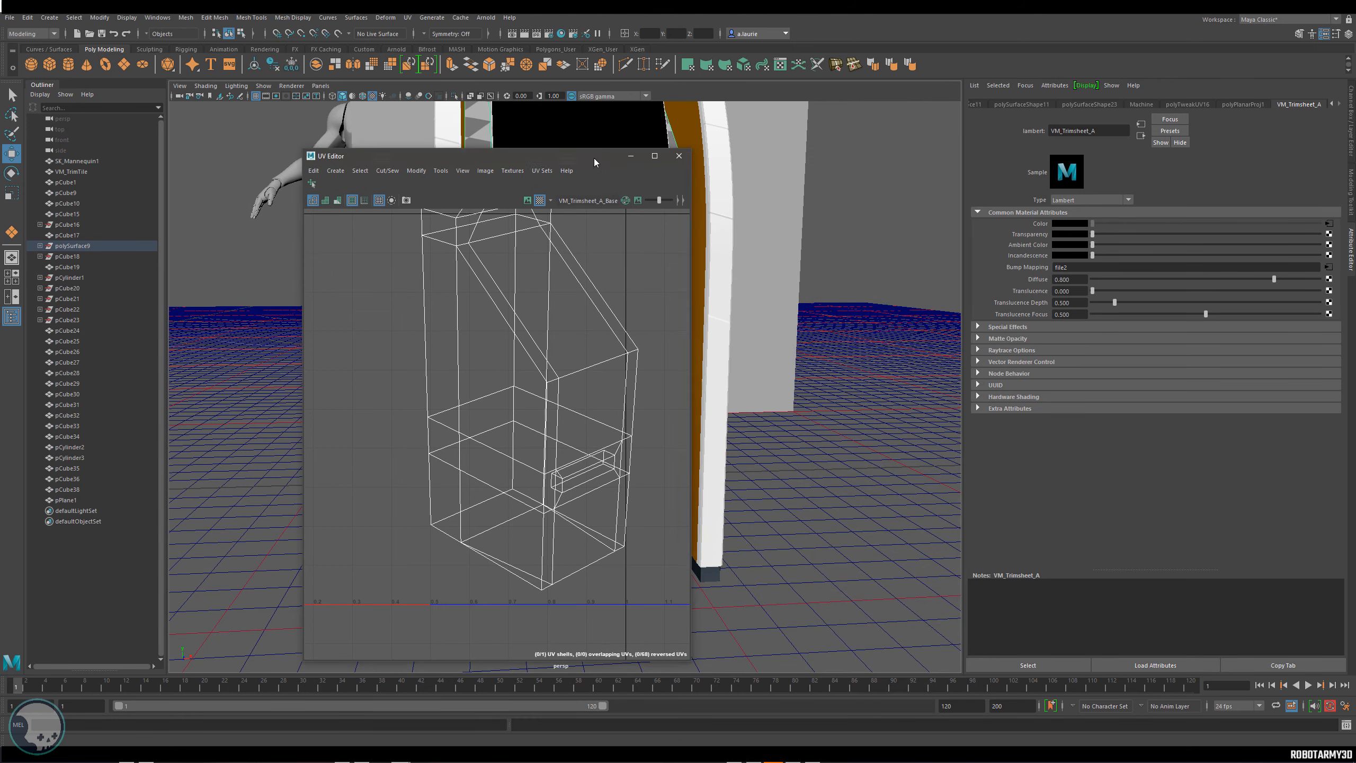
drag(603, 159, 653, 144)
Reopen the UV Toolkit, dock the UV Editor beside the viewport, and dock the toolkit with the Outliner.
click(490, 156)
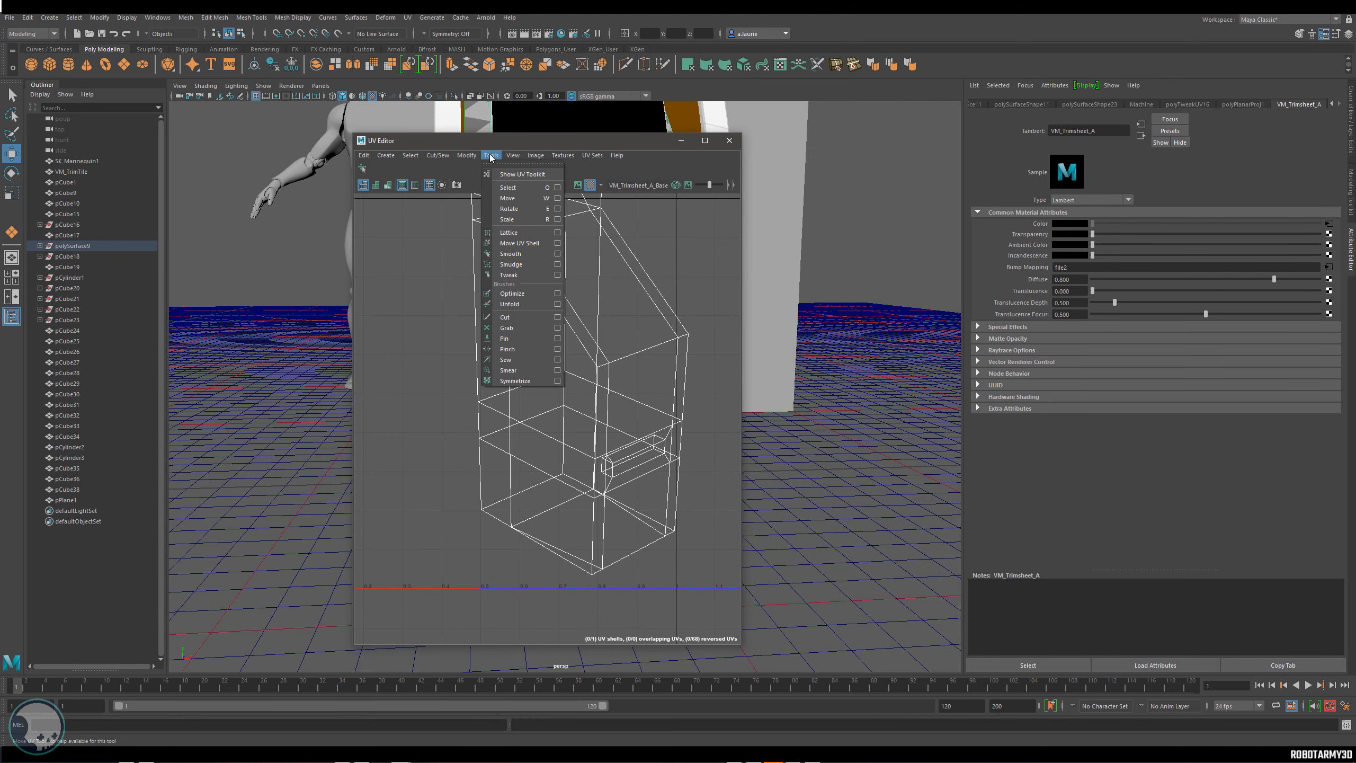
click(520, 175)
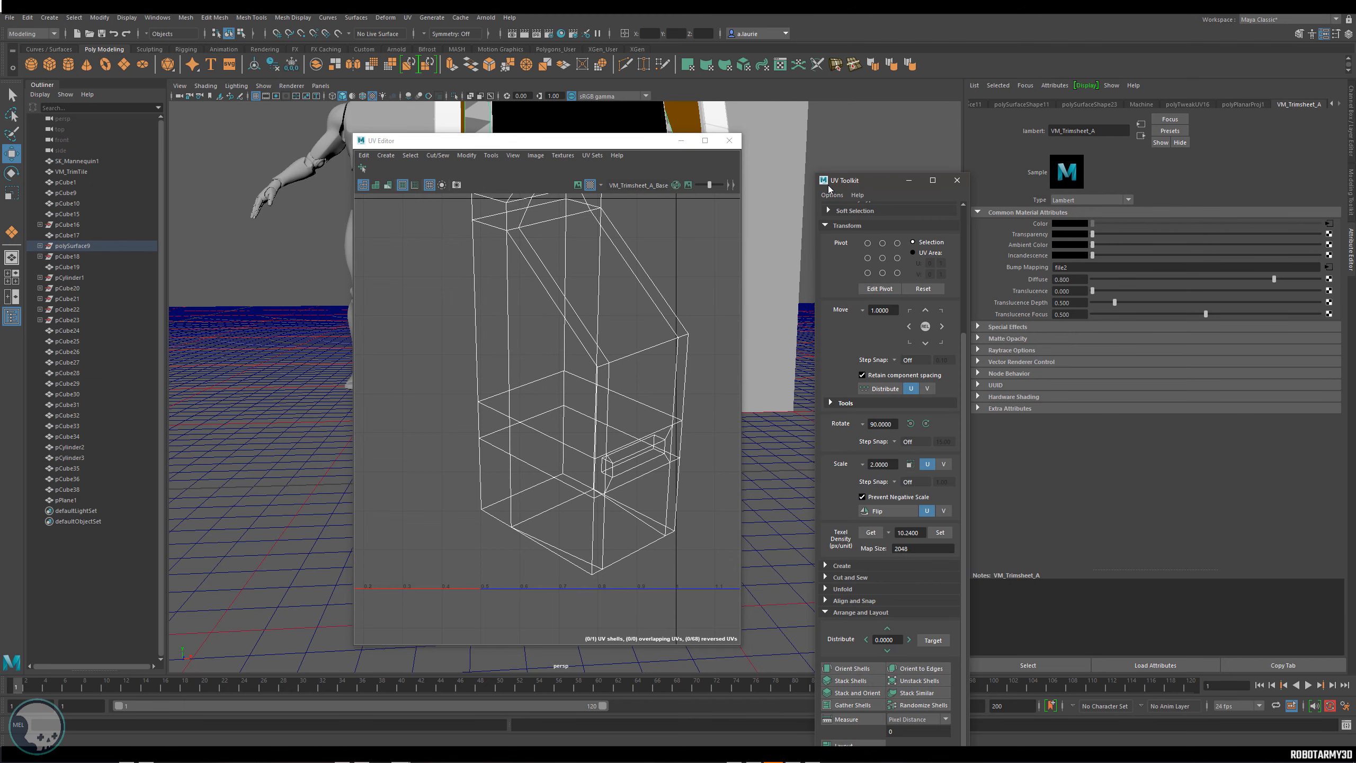
drag(439, 141, 24, 143)
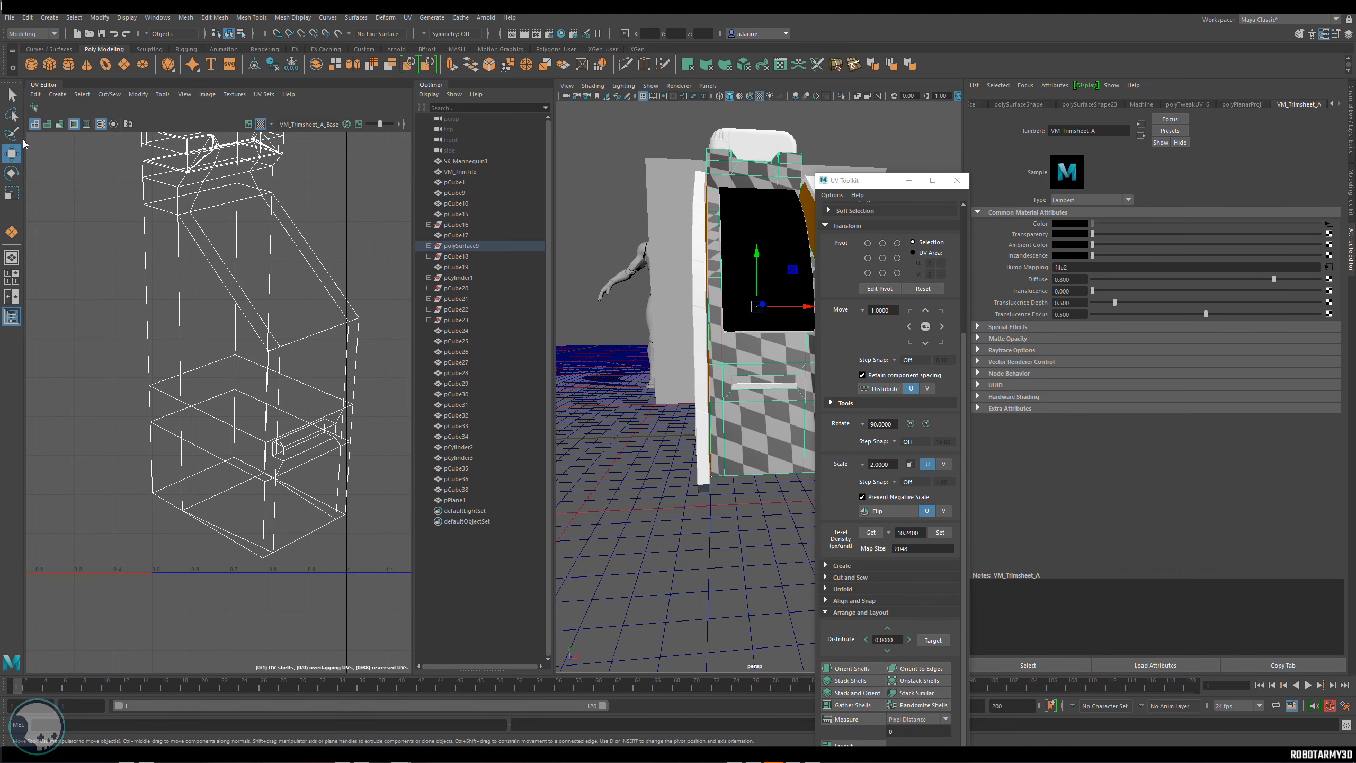
drag(837, 192, 436, 88)
Select the faces of the machine body's lower front panel and create a separate UV shell from them.
scroll(751, 411, up, 6)
right_drag(820, 388, 821, 411)
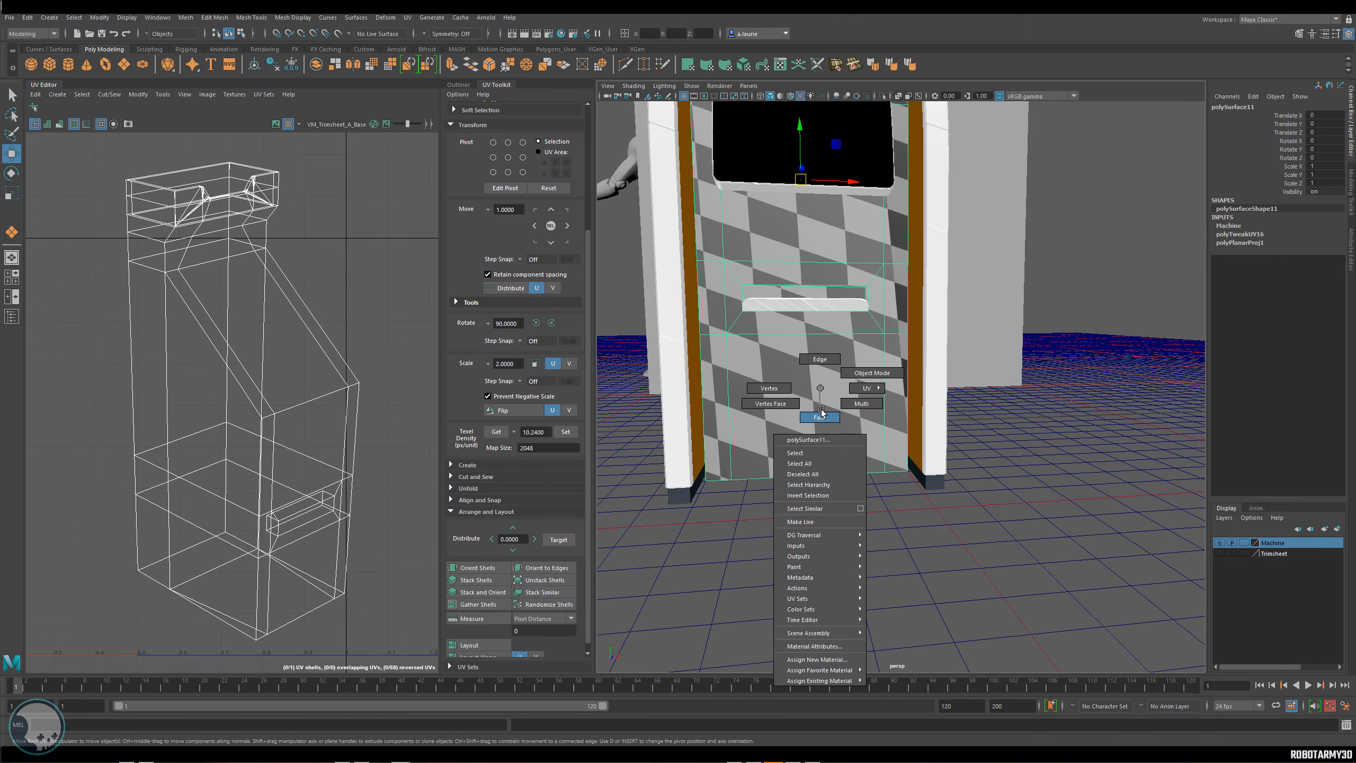
click(758, 422)
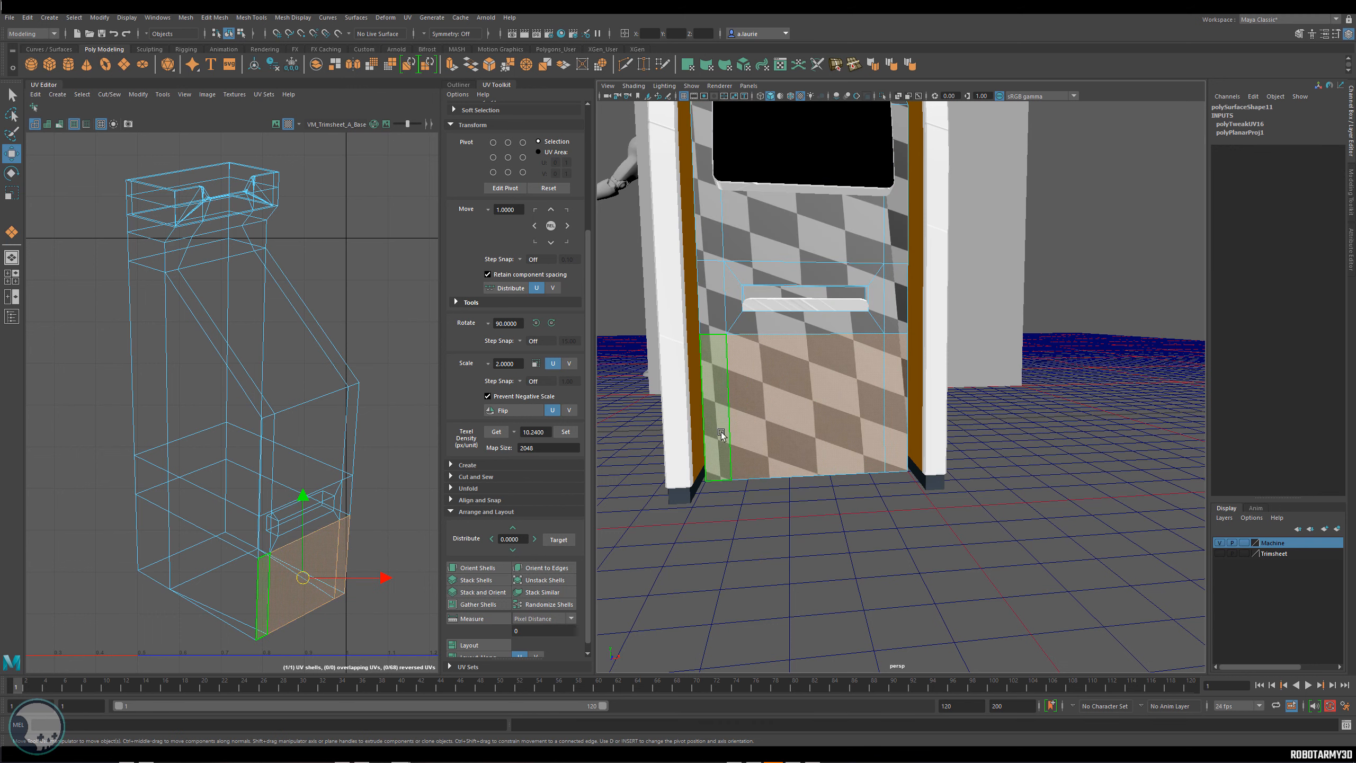
alt+drag(721, 436, 800, 430)
alt+middle_drag(377, 301, 354, 191)
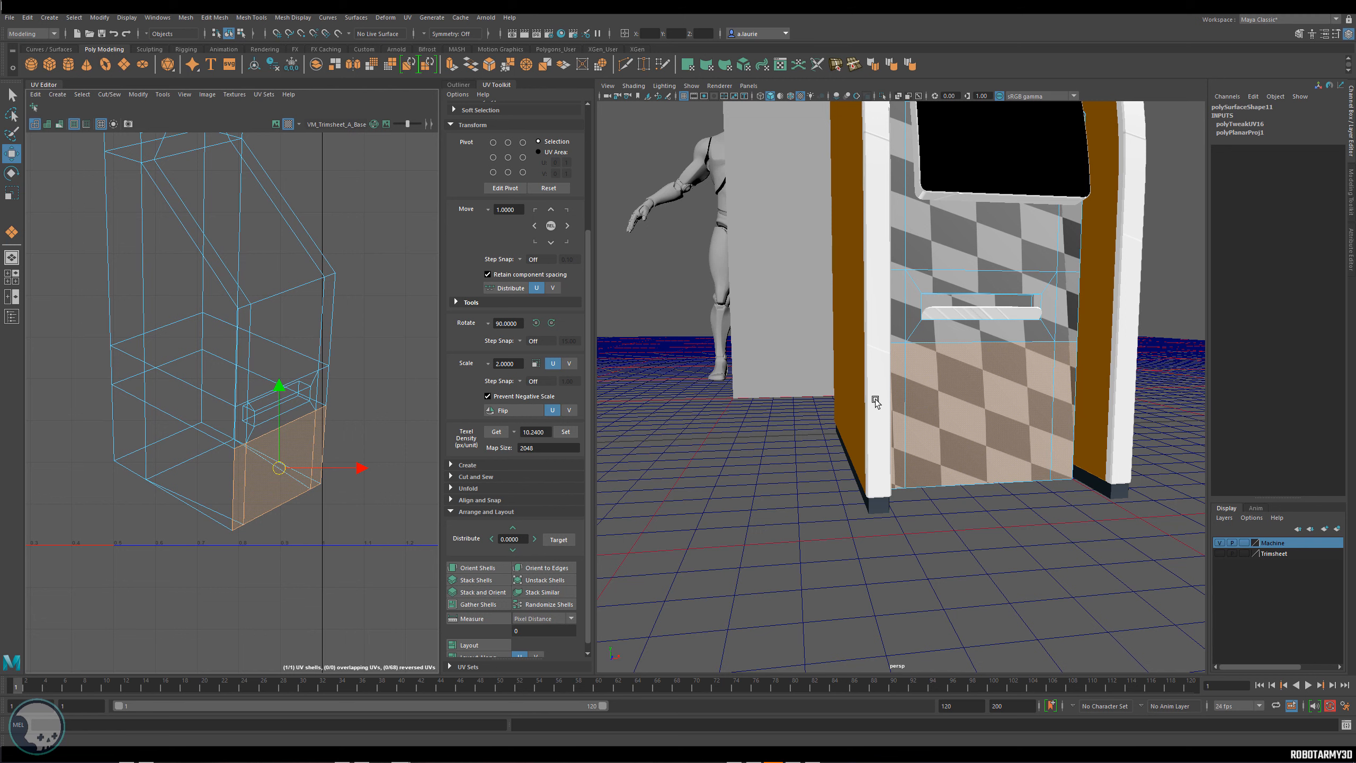
shift+right_click(287, 450)
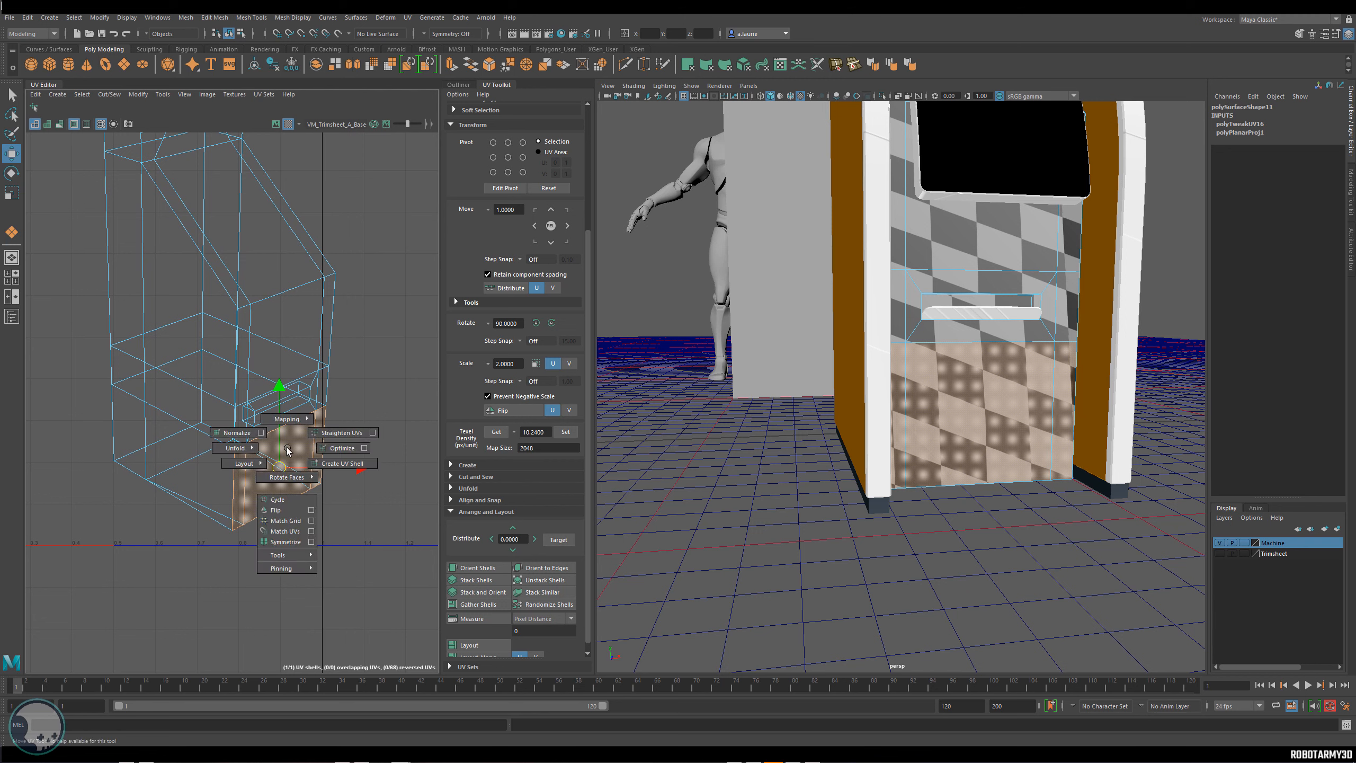
click(342, 463)
Move the lower front panel's UV shell clear of the rest of the body's UVs.
drag(283, 460, 305, 330)
alt+middle_drag(305, 330, 267, 420)
drag(270, 417, 354, 277)
Apply a Normal-based projection to the lower front panel faces and set their texel density to 10.24 at map size 2048.
click(57, 94)
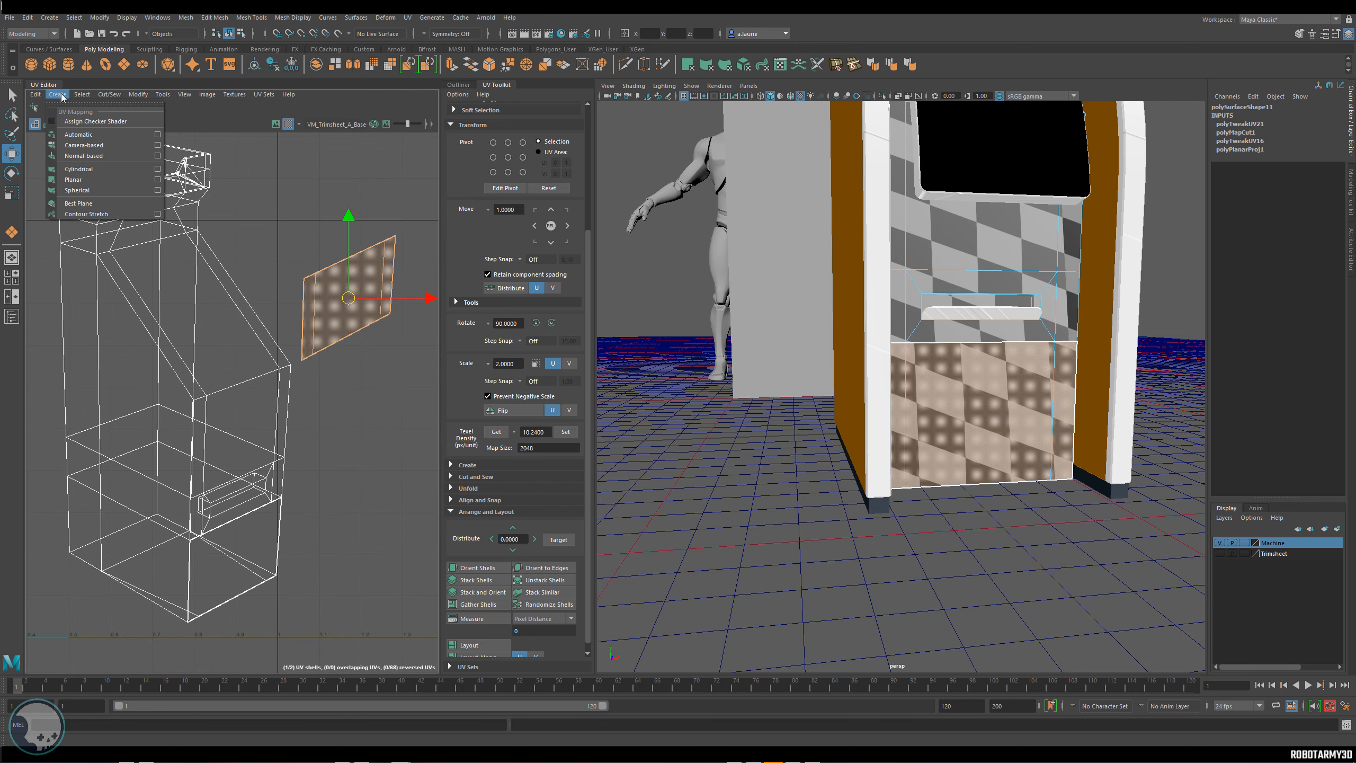
click(82, 160)
alt+middle_drag(81, 160, 273, 370)
scroll(320, 314, down, 2)
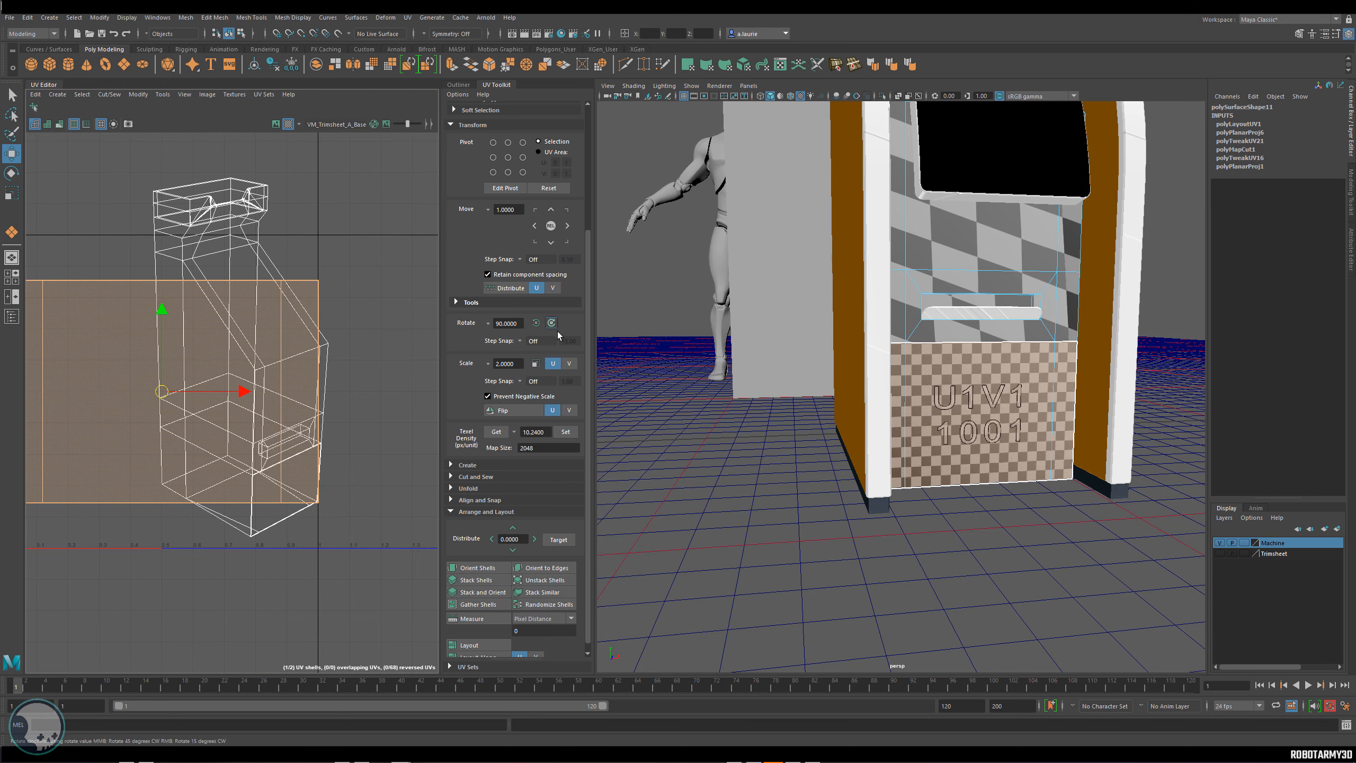
scroll(560, 422, down, 1)
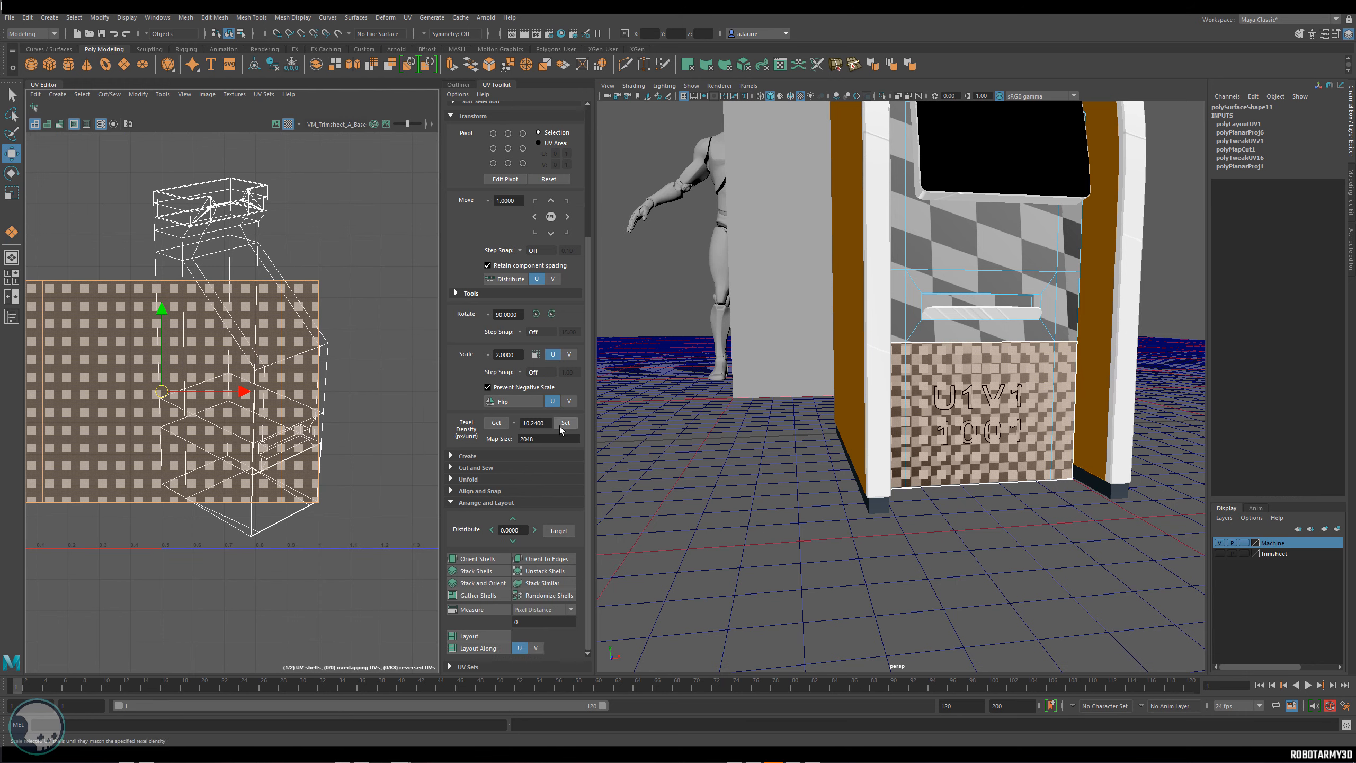
click(566, 423)
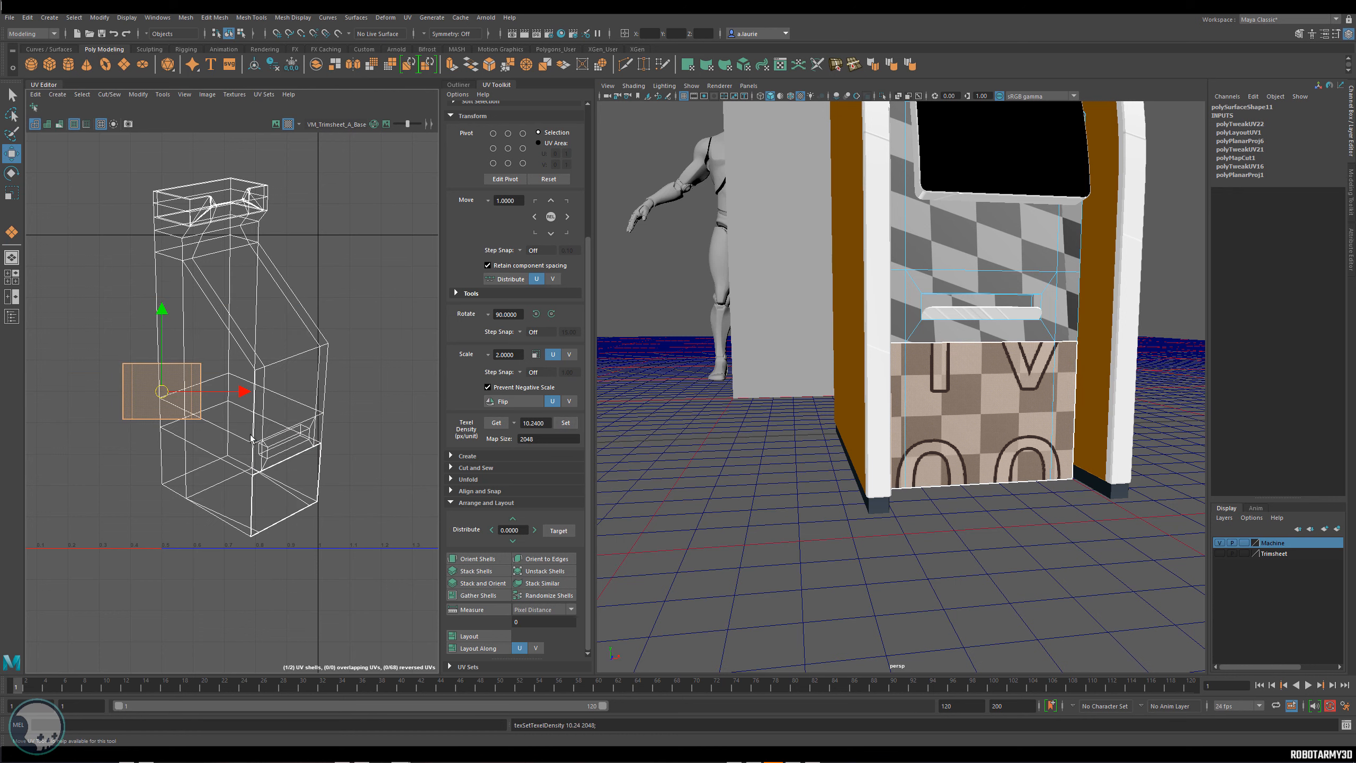
Reposition the lower front panel's UV shell inside the 0–1 UV tile, clear of the body's other UVs.
alt+middle_drag(146, 413, 289, 370)
drag(289, 371, 204, 451)
alt+middle_drag(203, 451, 181, 392)
drag(181, 392, 181, 335)
alt+middle_drag(267, 385, 149, 381)
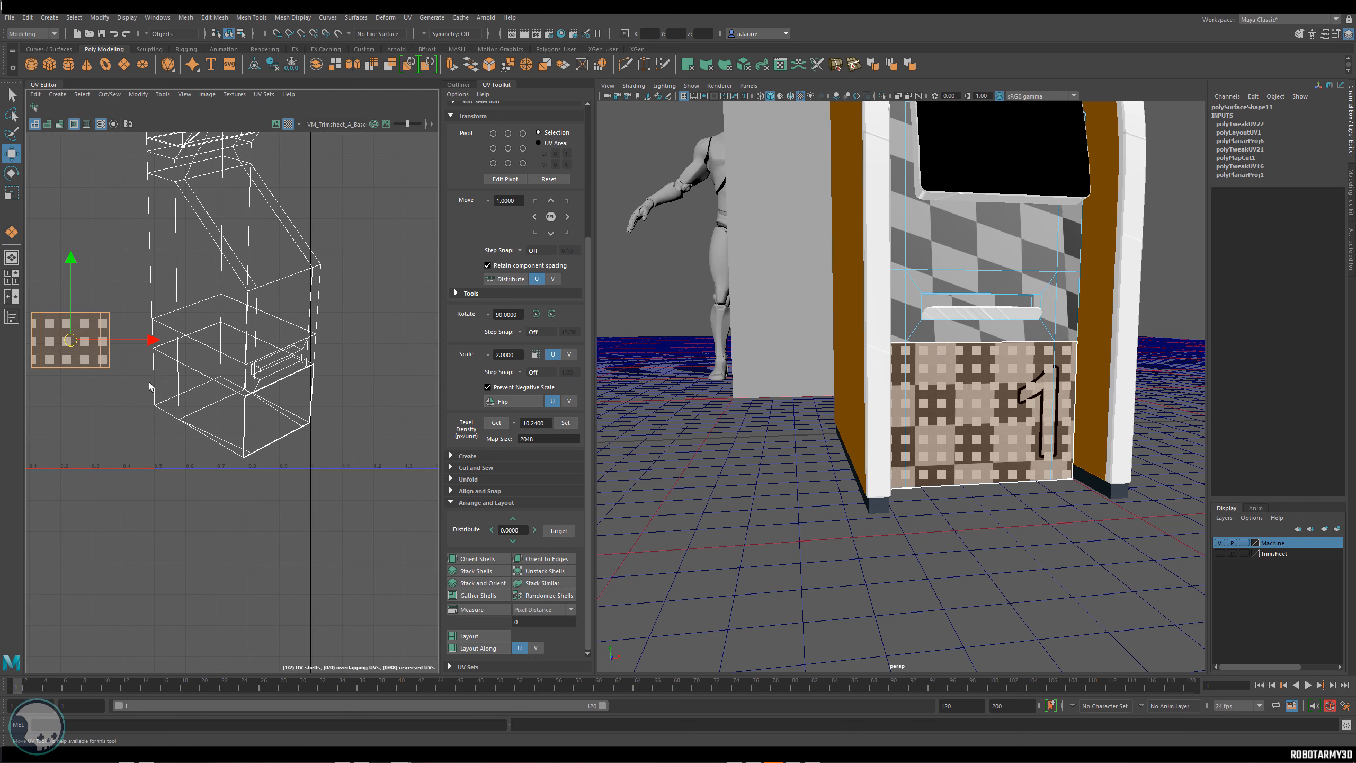
alt+middle_drag(368, 369, 324, 386)
alt+middle_drag(167, 299, 287, 358)
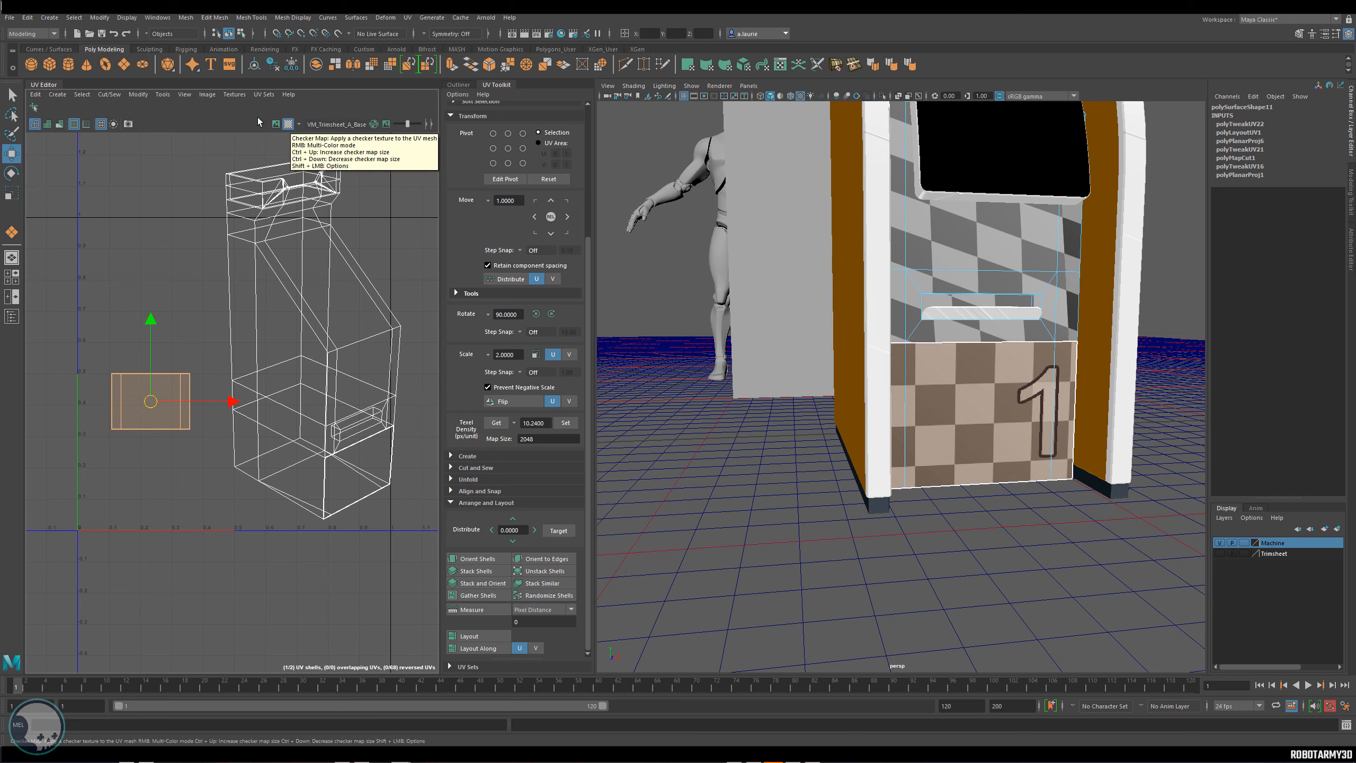
Turn off the checker map and display the VM_Trimsheet_A_Normal.png texture behind the UVs.
click(276, 126)
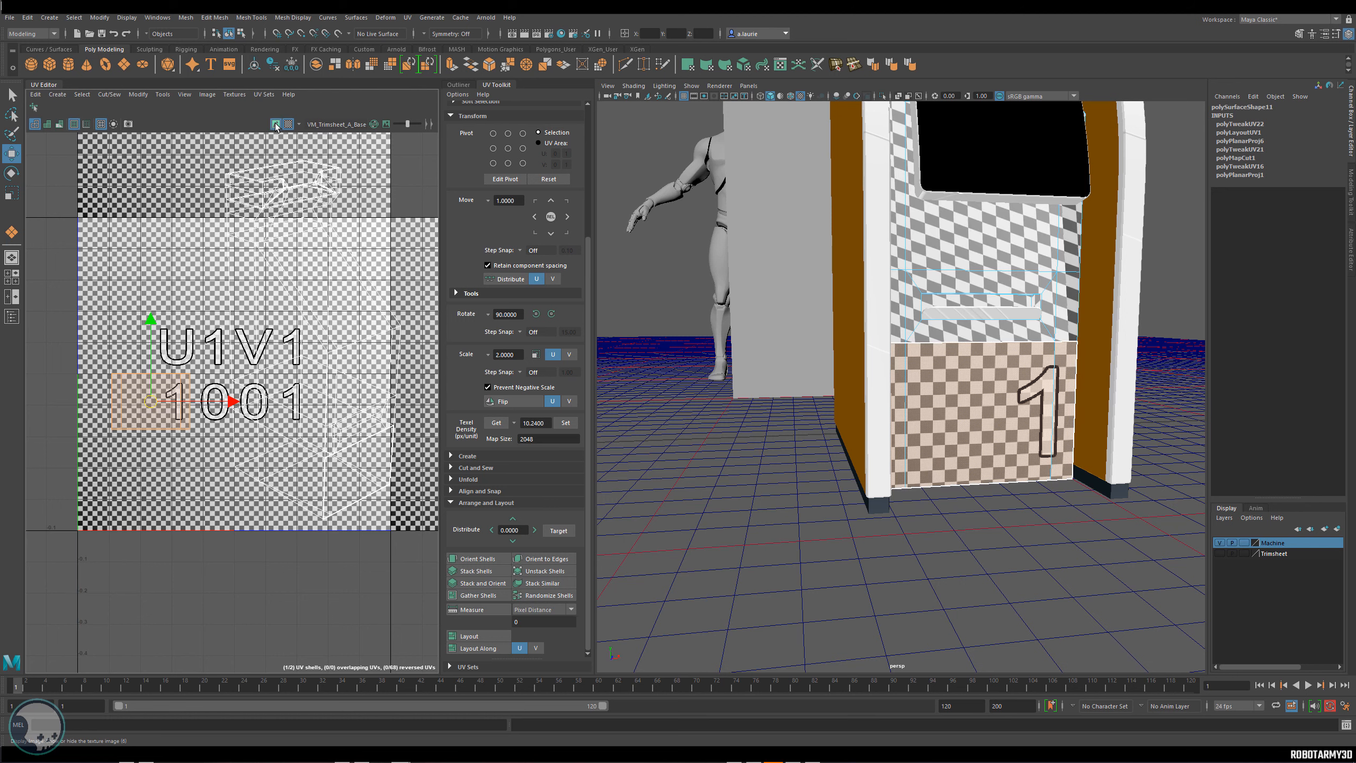
alt+middle_drag(304, 238, 246, 261)
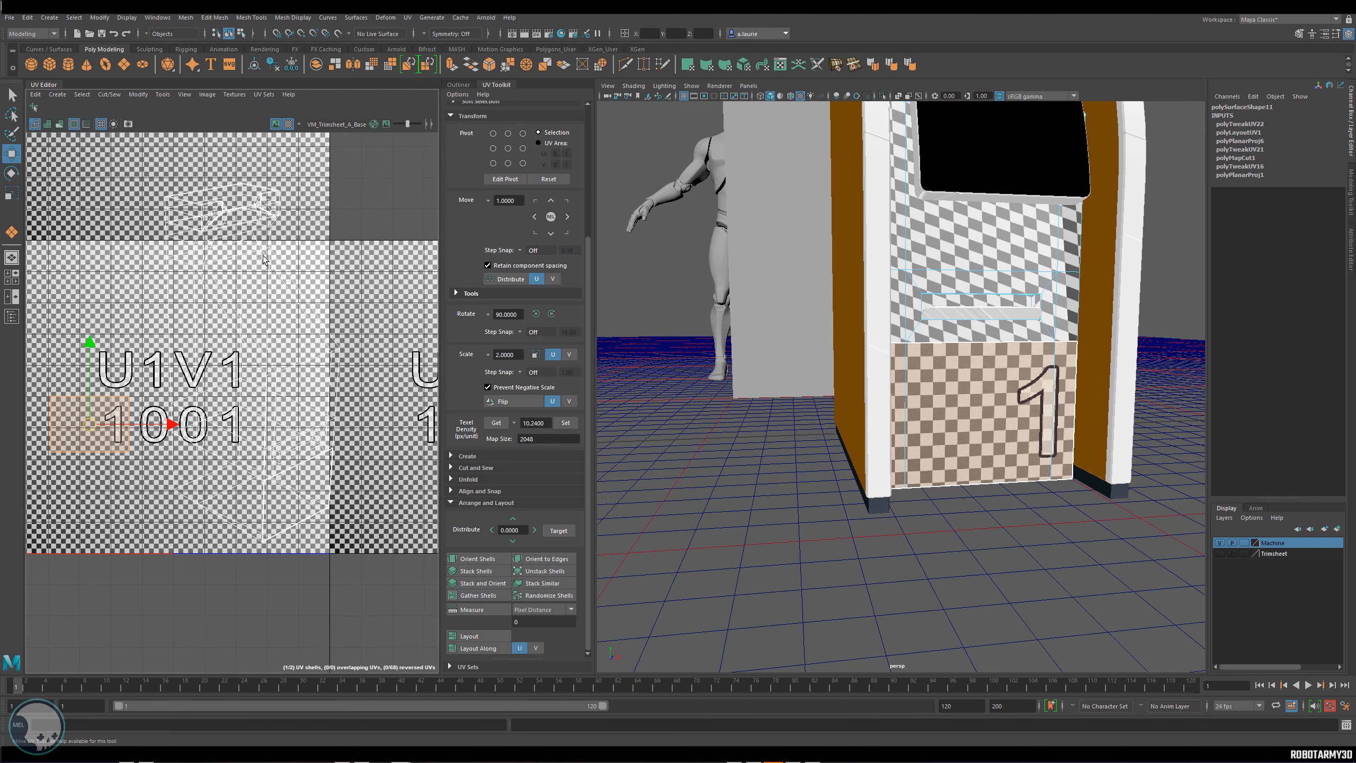
click(290, 125)
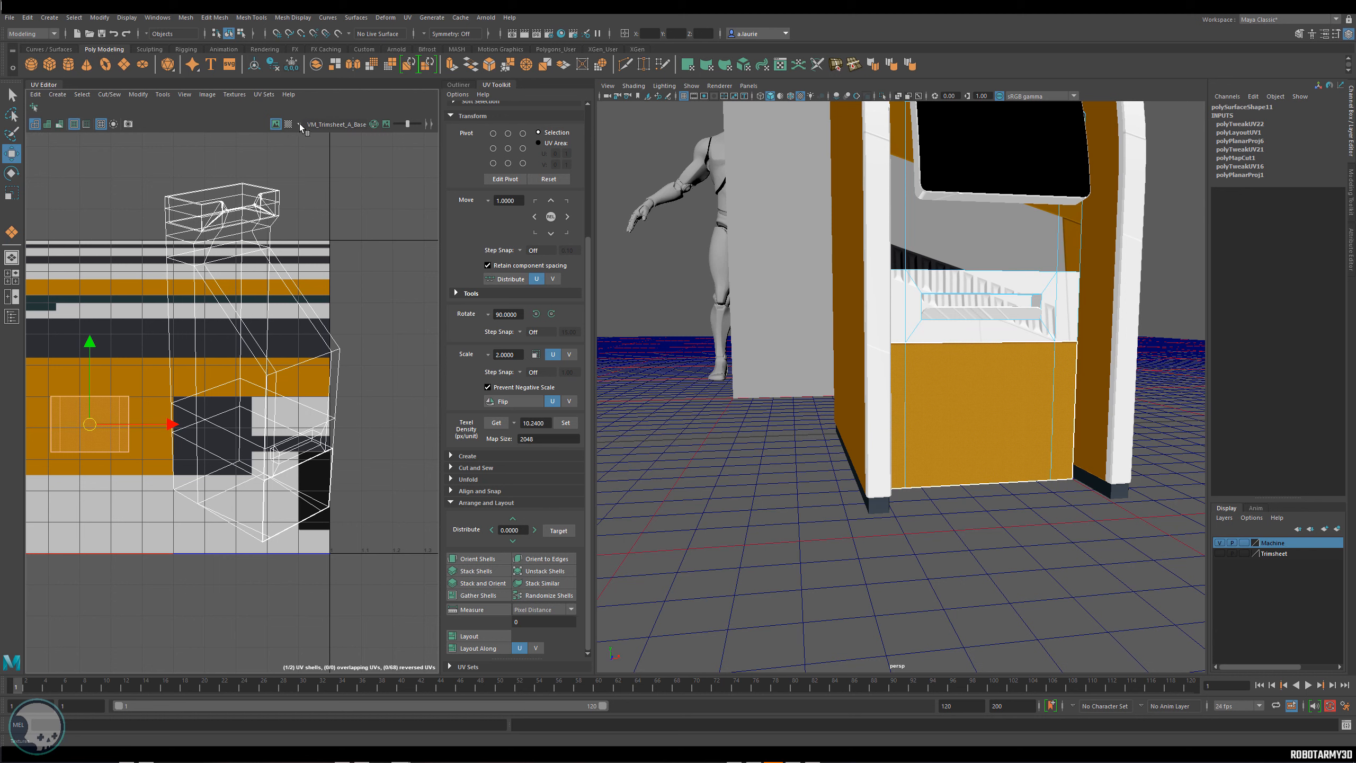
click(299, 125)
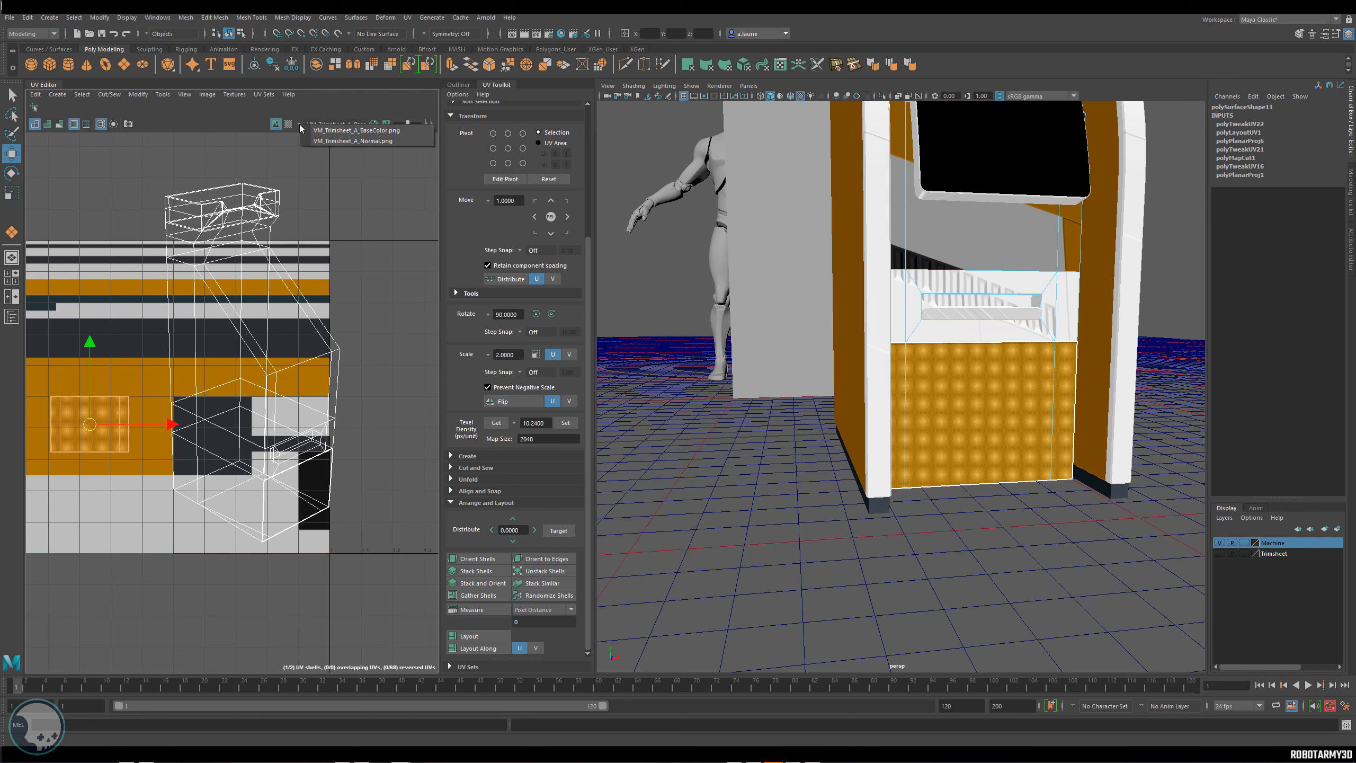
click(375, 140)
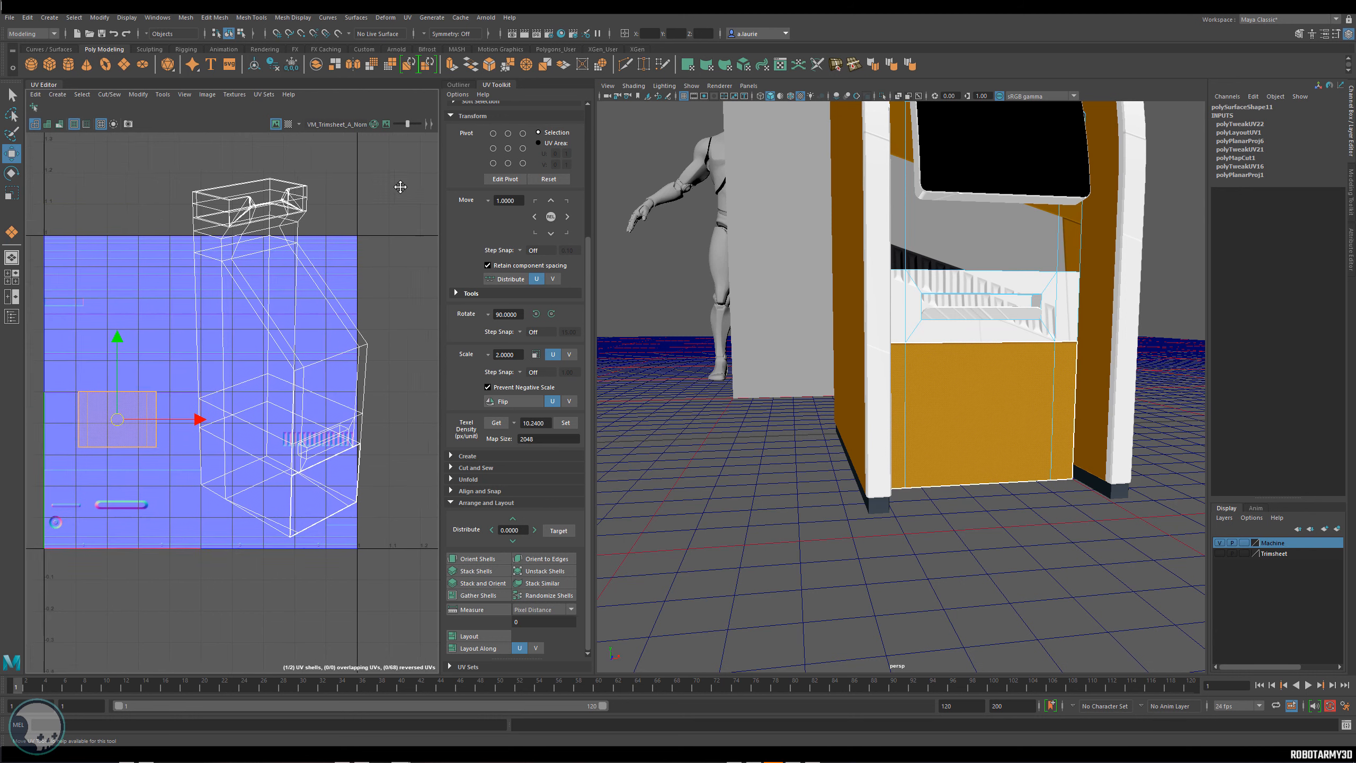
scroll(191, 322, up, 5)
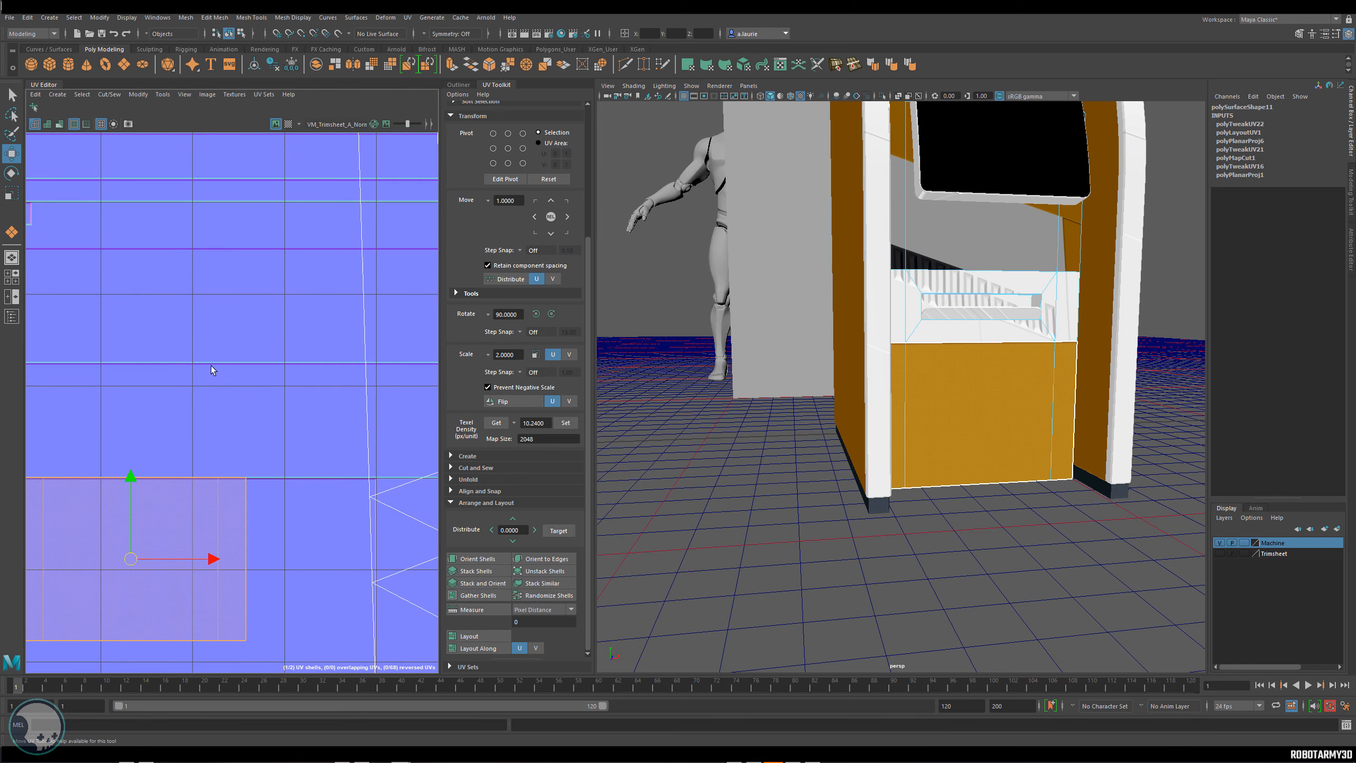
scroll(224, 357, down, 3)
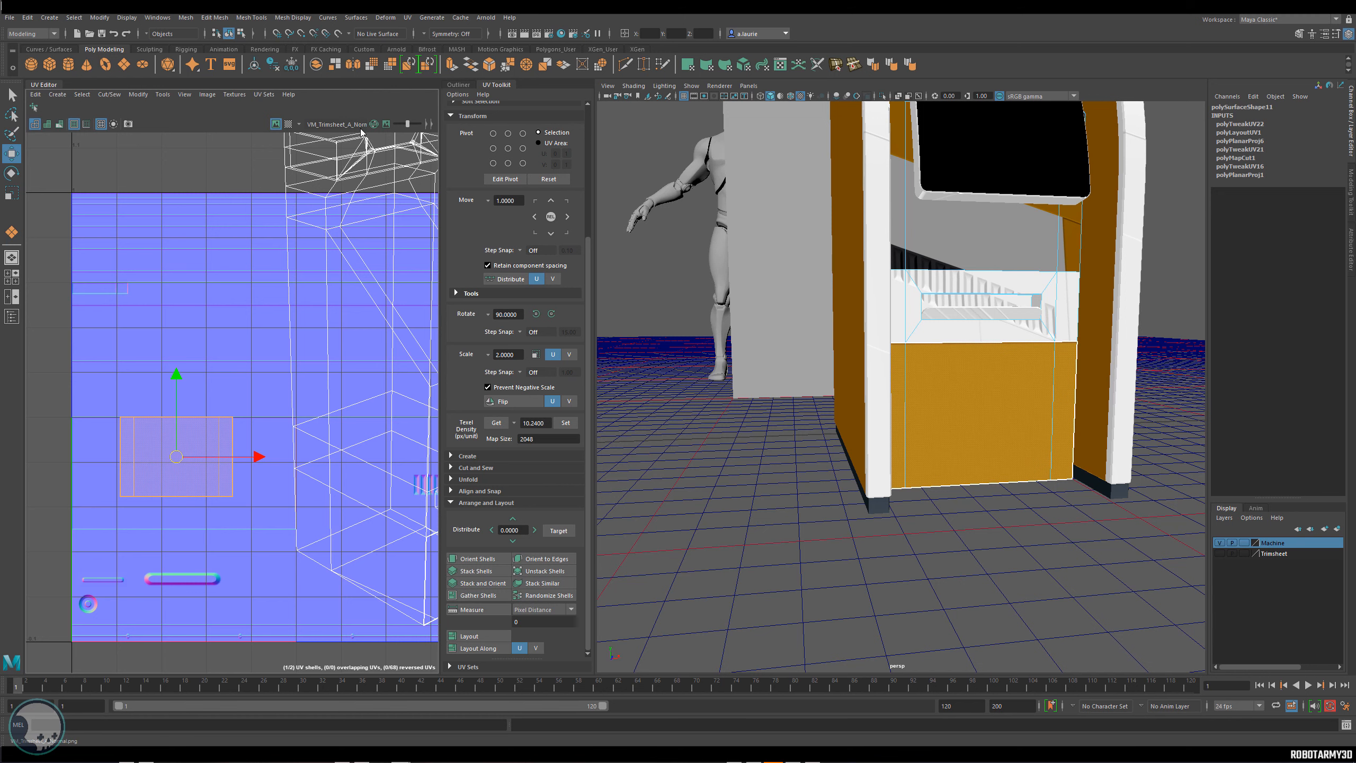
Display VM_Trimsheet_A_BaseColor.png behind the UVs and shift the lower front panel's shell within the large orange area.
click(298, 125)
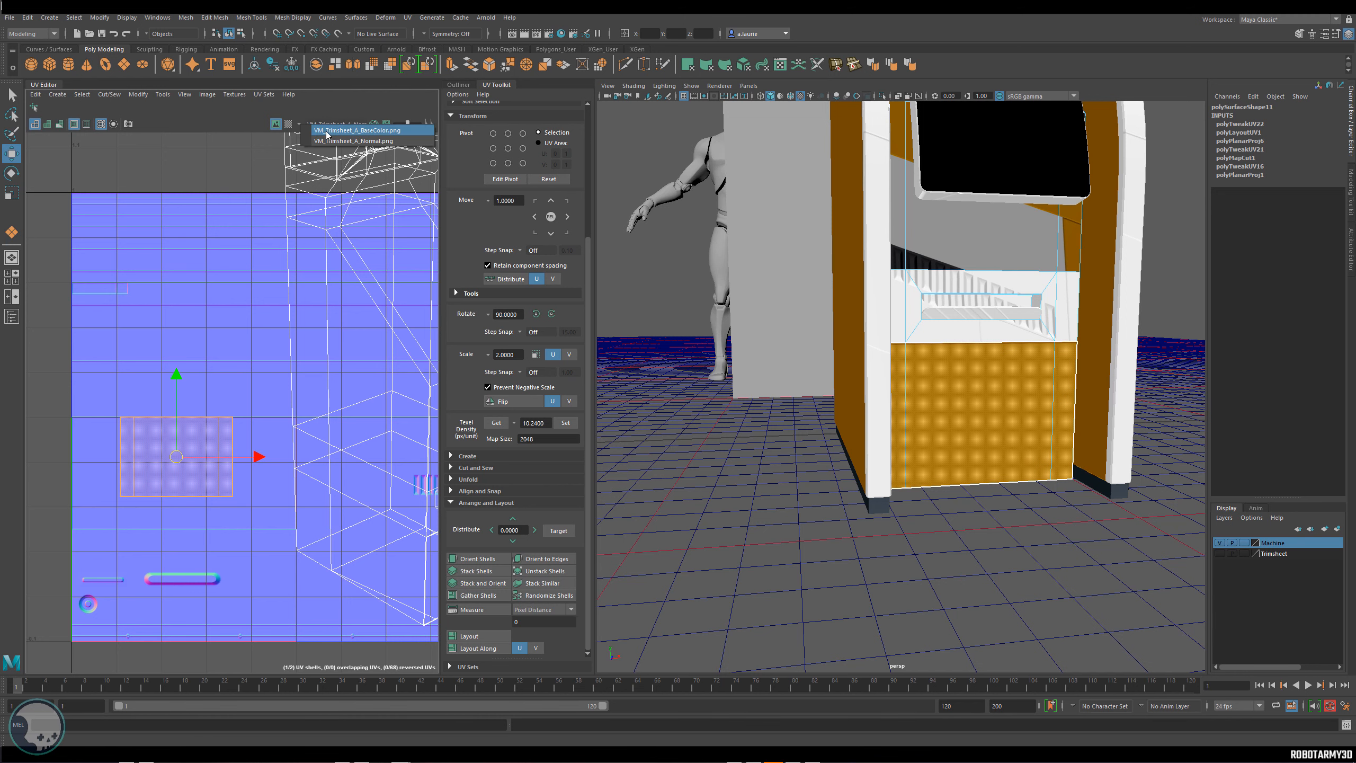
click(341, 133)
scroll(198, 365, up, 5)
scroll(233, 358, down, 6)
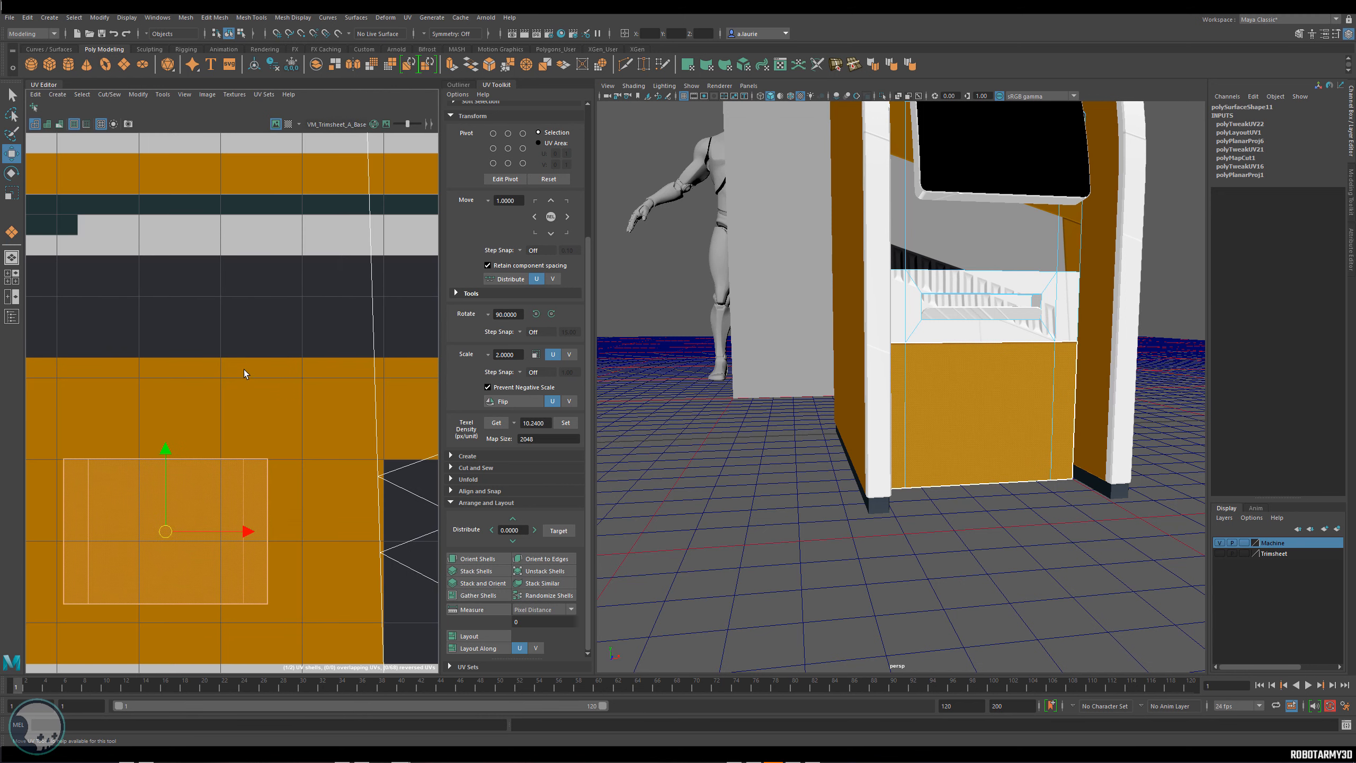
alt+middle_drag(192, 409, 190, 352)
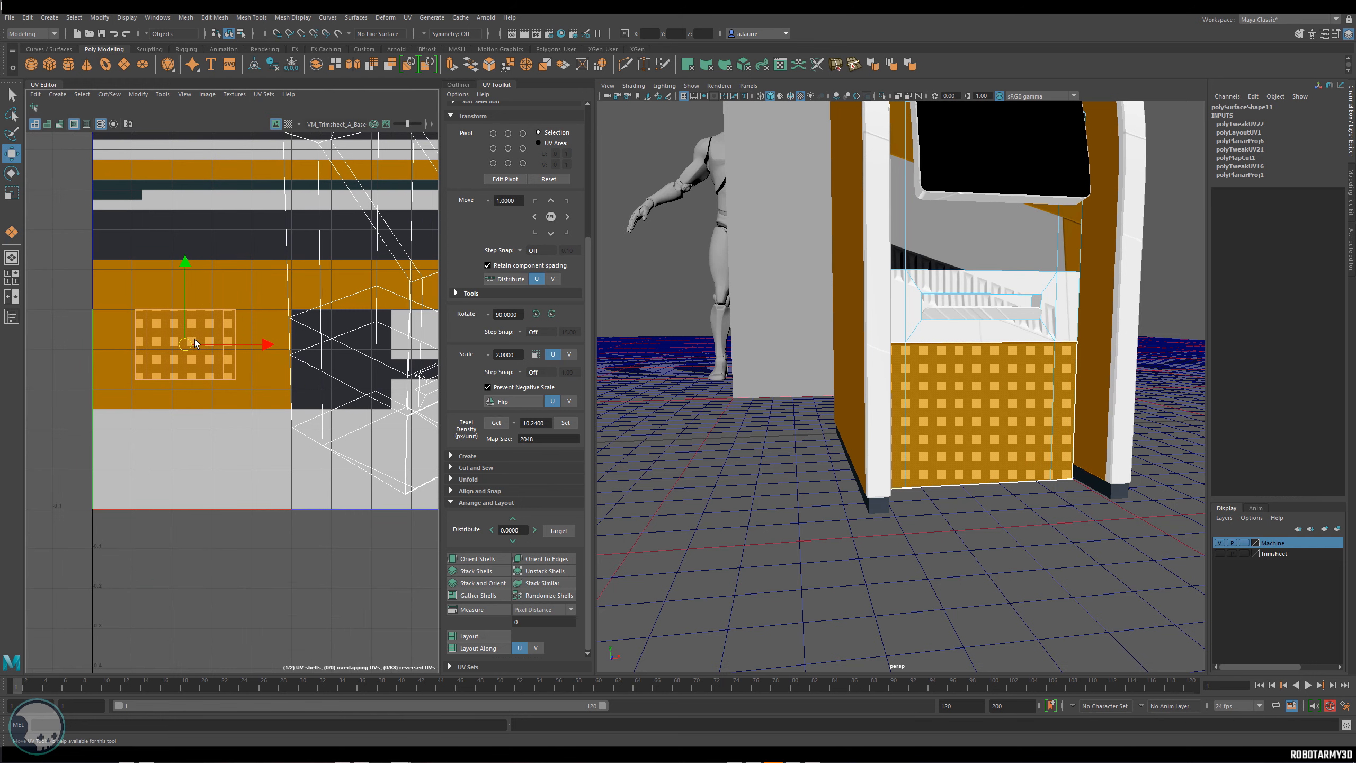
drag(195, 339, 162, 327)
alt+middle_drag(287, 344, 226, 375)
alt+middle_drag(206, 308, 254, 367)
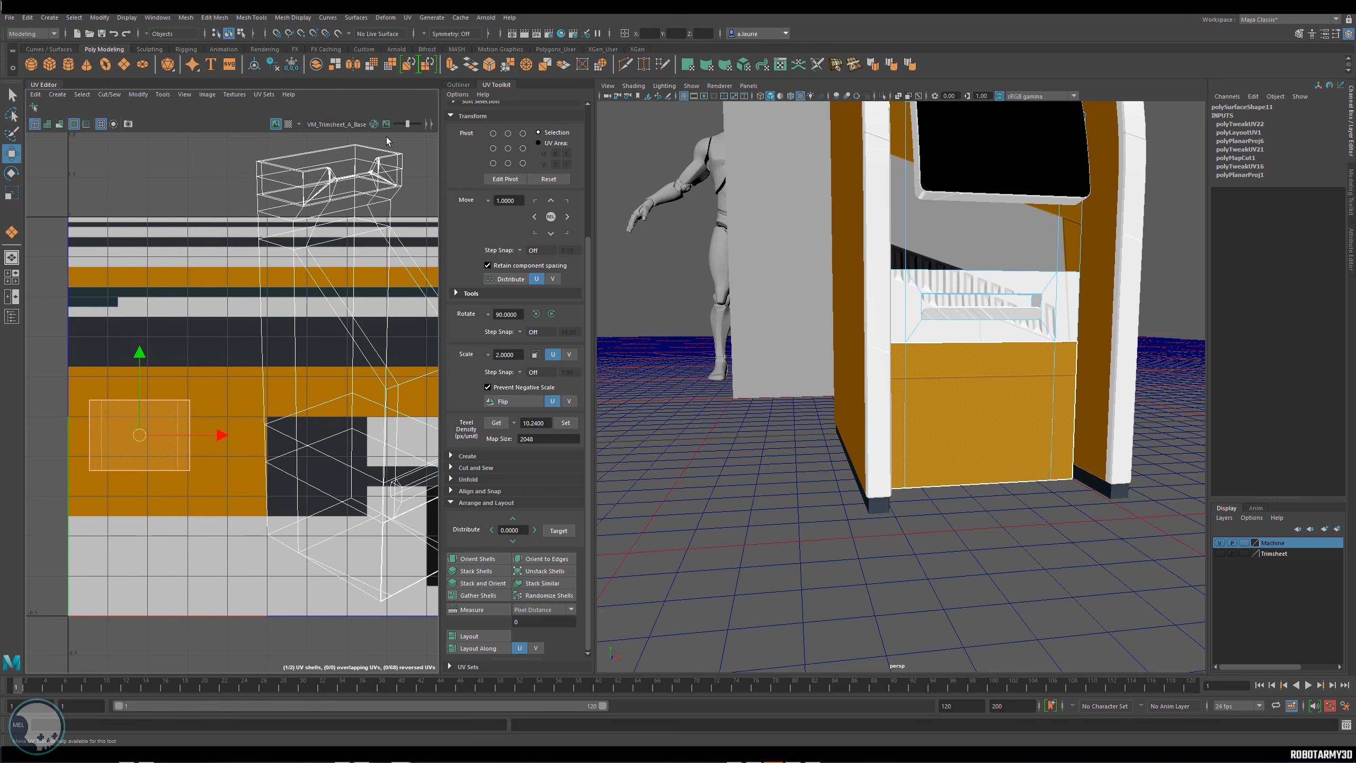
Display VM_Trimsheet_A_Normal.png again and move the panel's shell against the left border of the trim sheet.
click(300, 126)
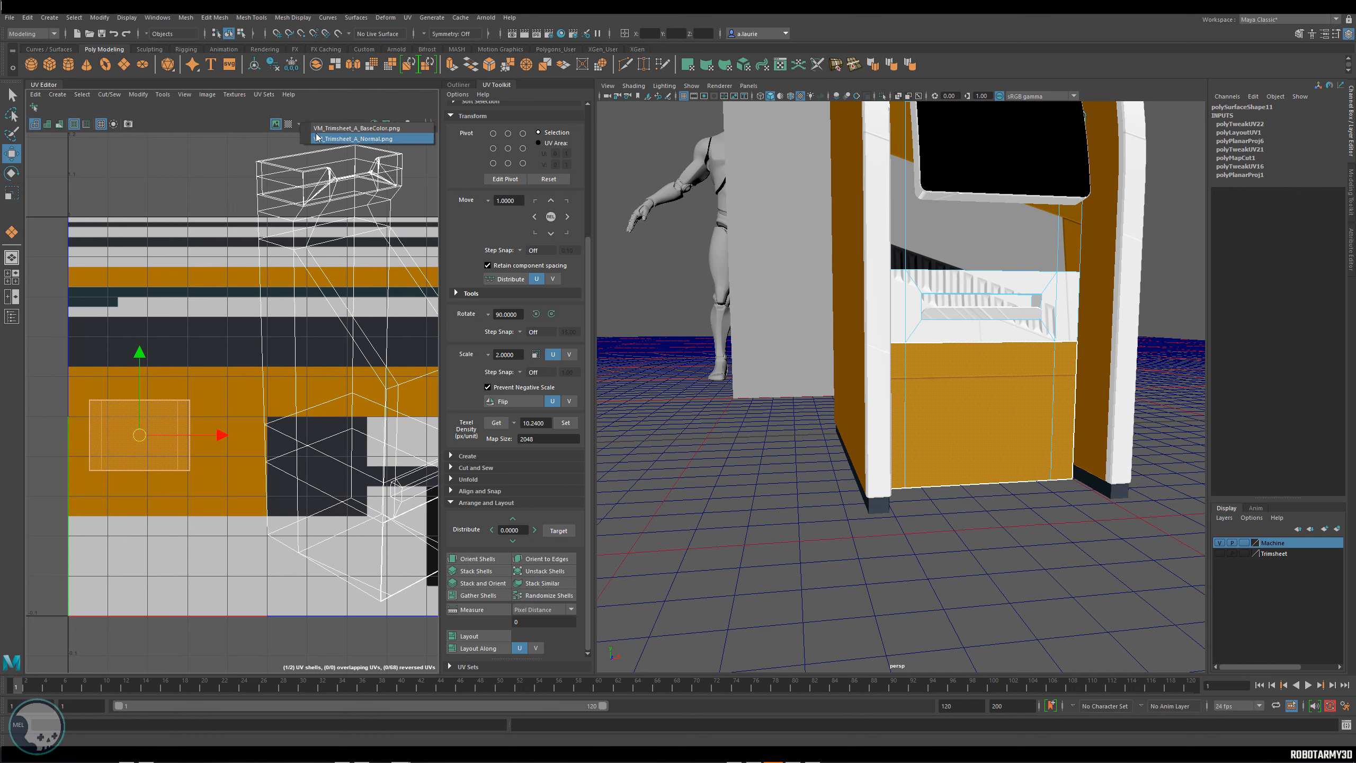
click(352, 138)
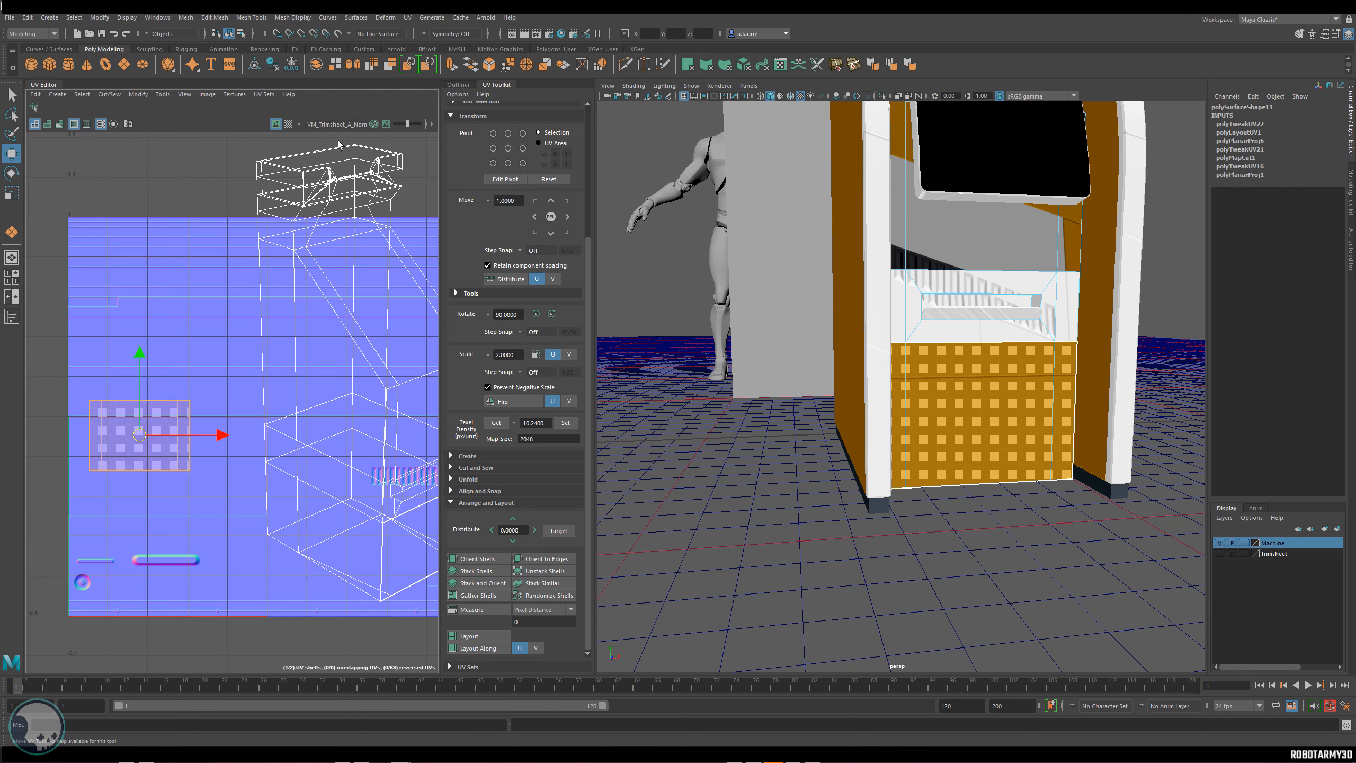
alt+middle_drag(248, 430, 278, 380)
scroll(266, 378, up, 2)
drag(186, 364, 295, 364)
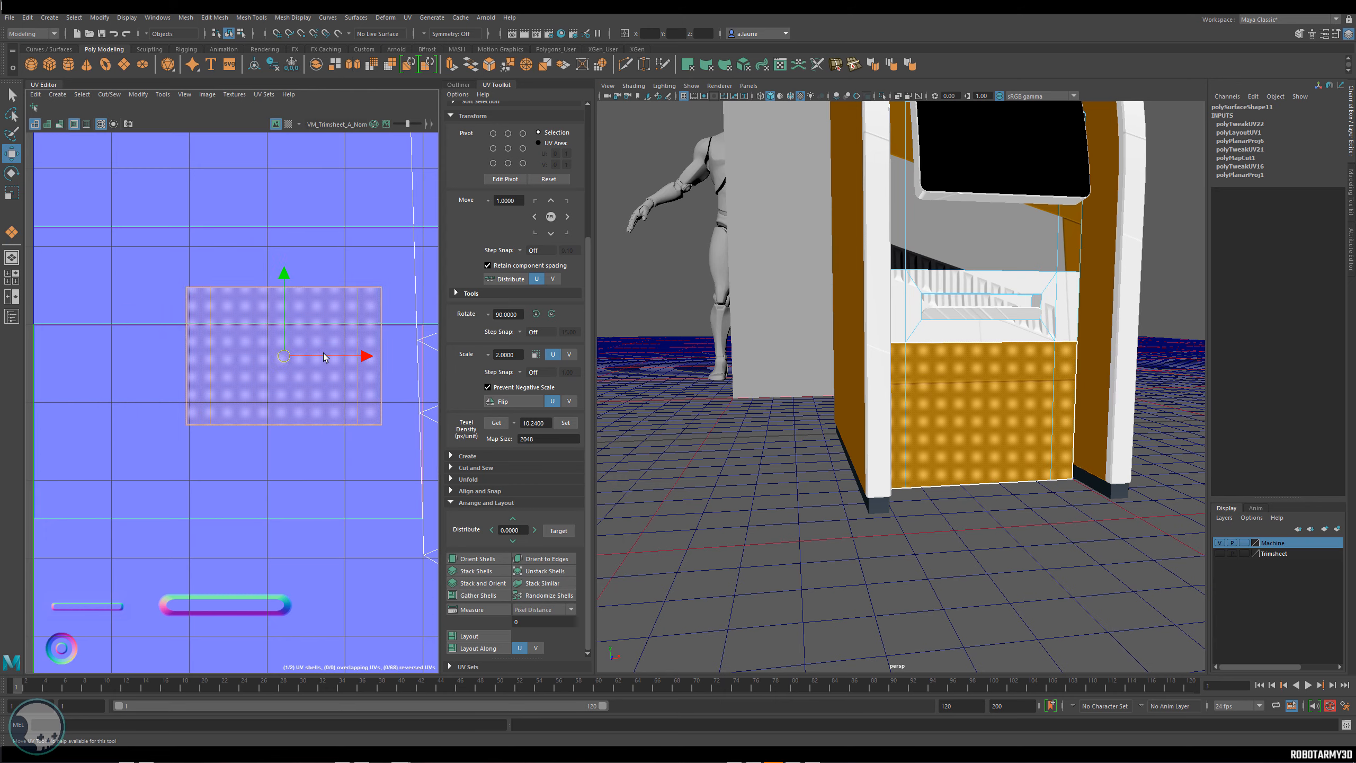
alt+middle_drag(295, 374, 83, 376)
scroll(183, 378, down, 3)
alt+middle_drag(182, 378, 393, 377)
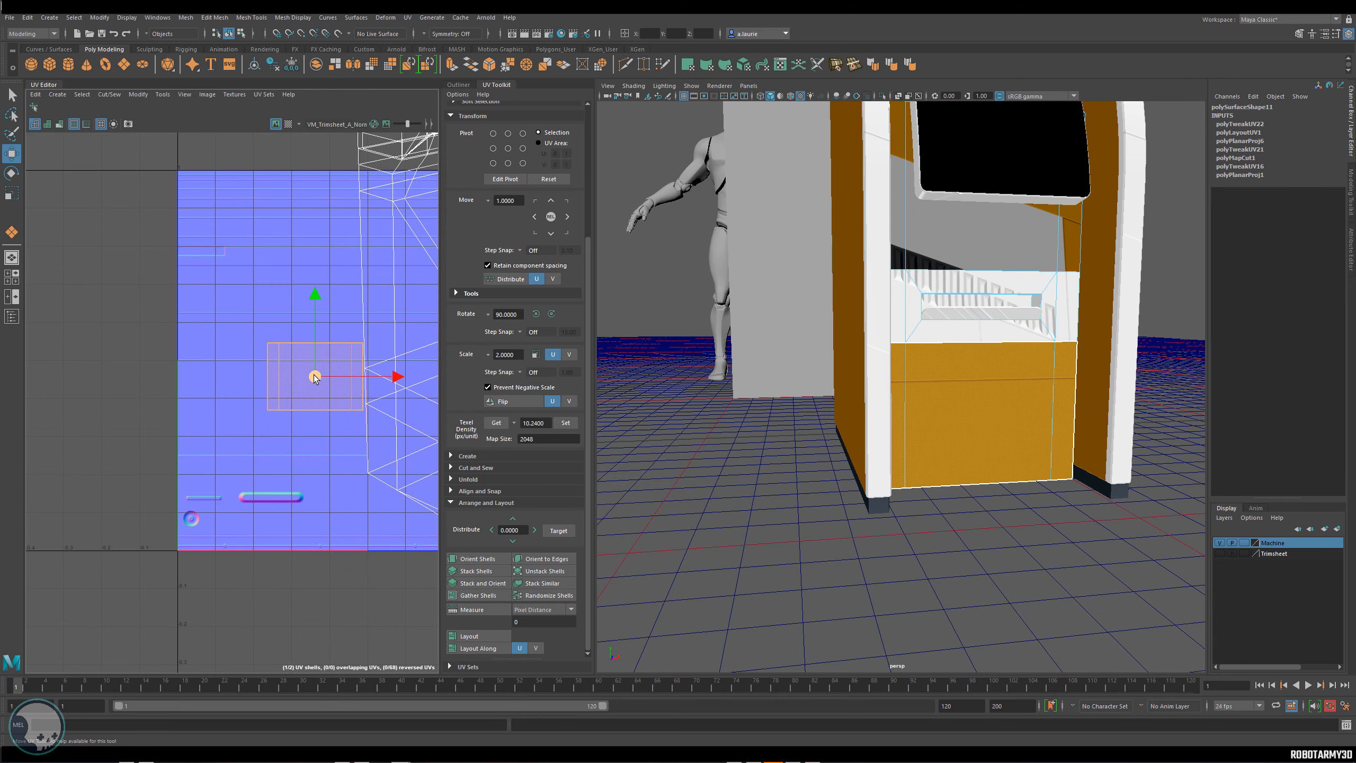
drag(312, 376, 226, 348)
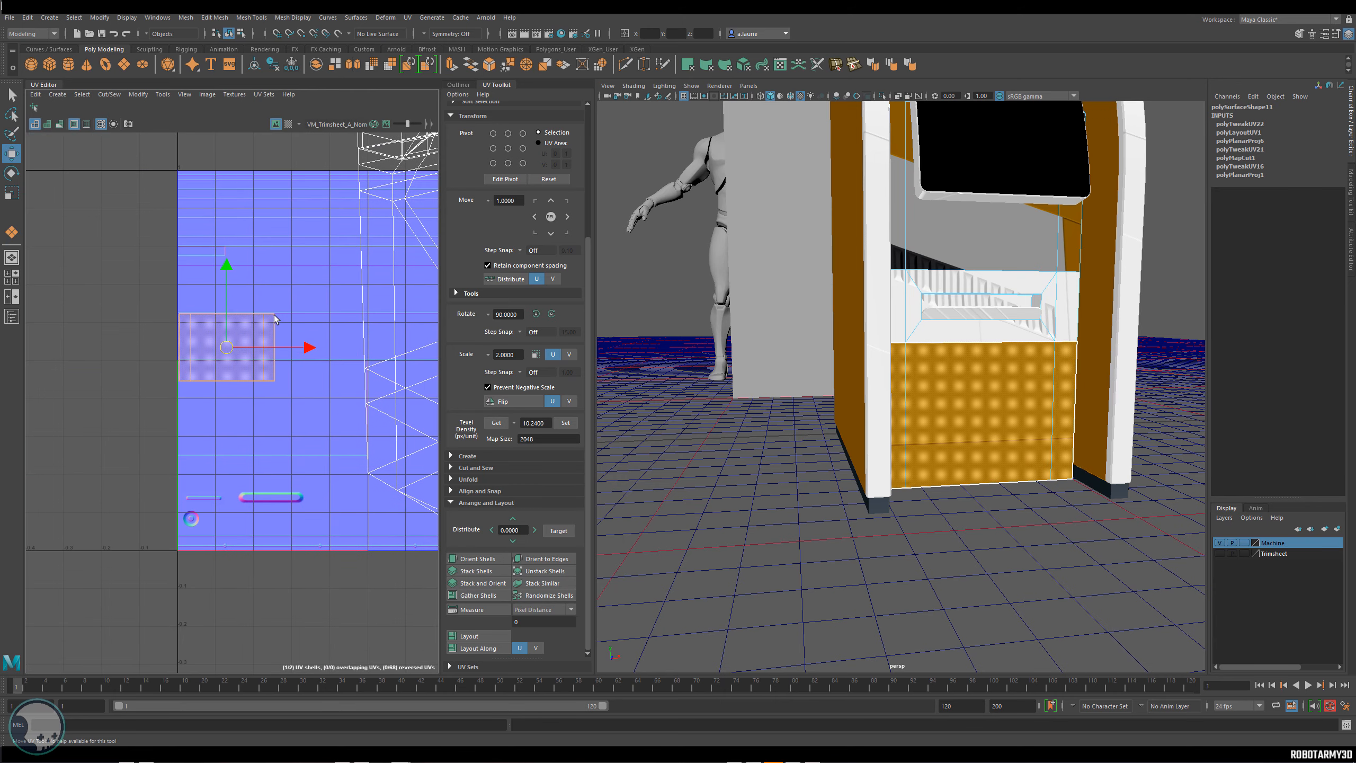
Fine-tune the panel shell's position against the horizontal groove lines of the trim sheet's normal map.
scroll(243, 344, up, 4)
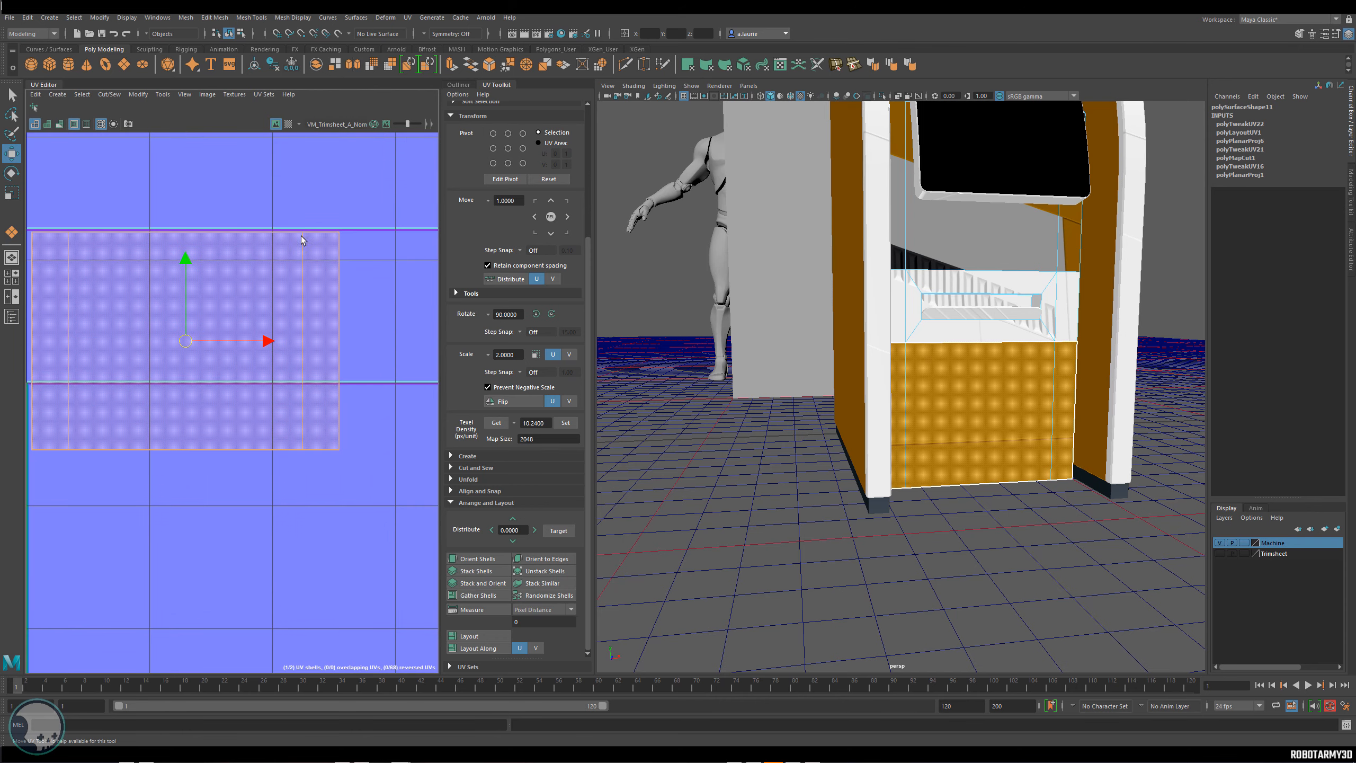
scroll(318, 383, down, 6)
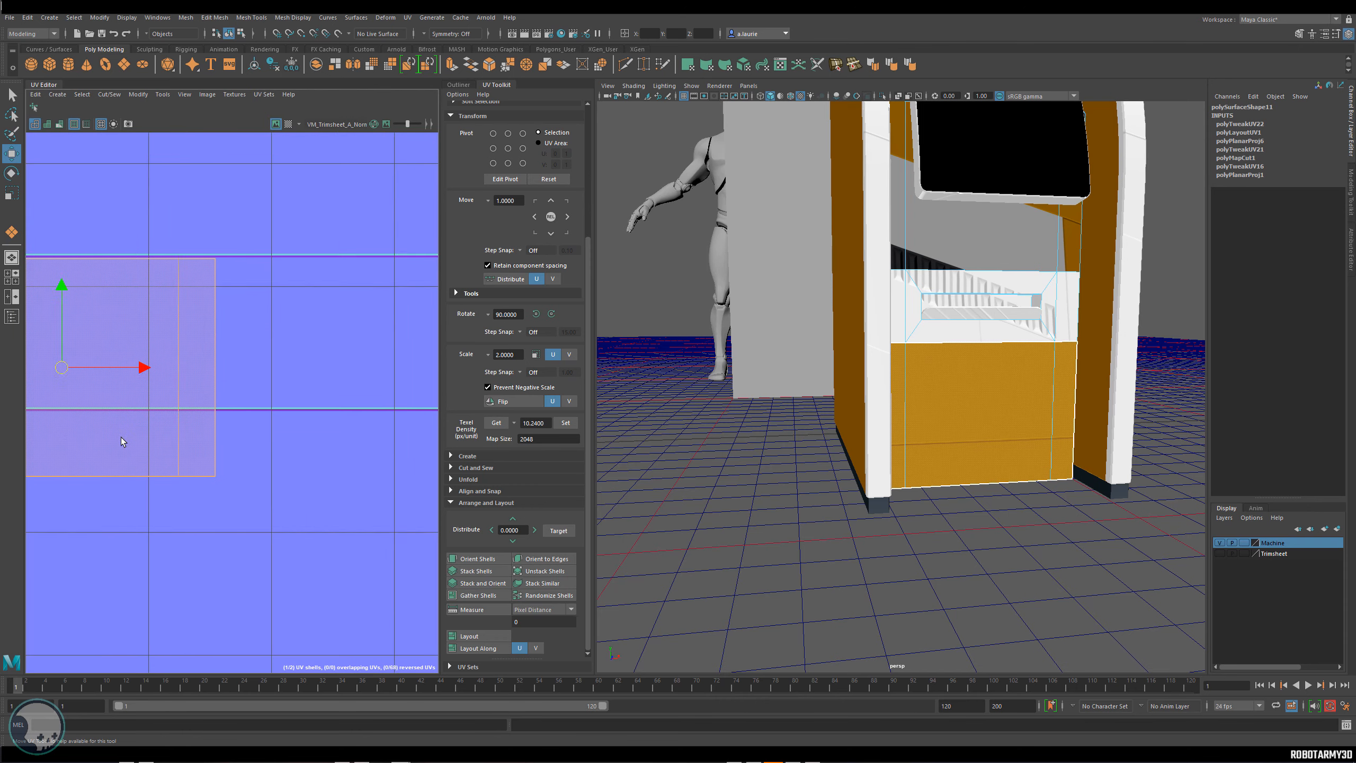
alt+middle_drag(337, 418, 269, 384)
scroll(269, 383, up, 4)
drag(286, 360, 255, 329)
scroll(268, 389, up, 3)
scroll(324, 295, down, 3)
Select the vertices along the lower front panel's top edge, checking the selection in wireframe before restoring textured shading.
right_drag(981, 358, 974, 336)
click(969, 342)
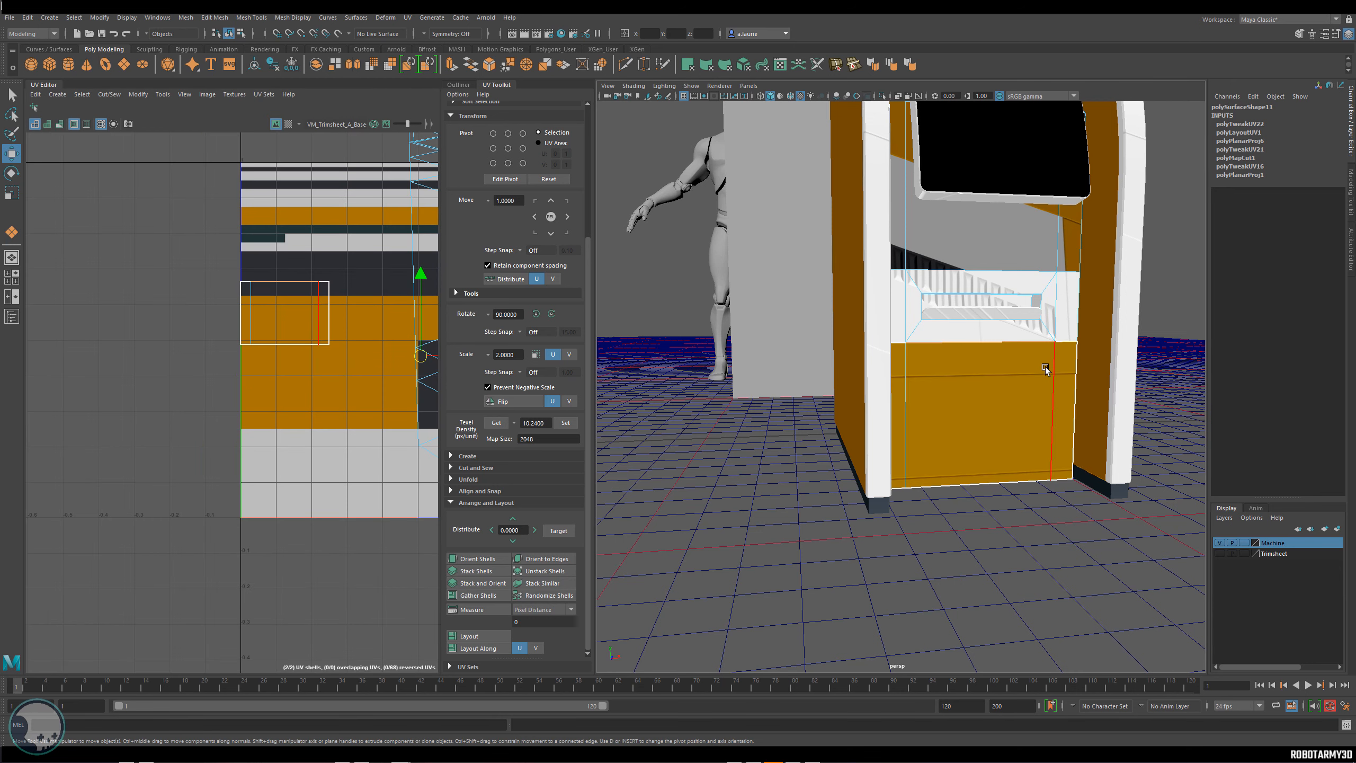
alt+drag(1044, 373, 974, 343)
right_drag(975, 342, 1020, 350)
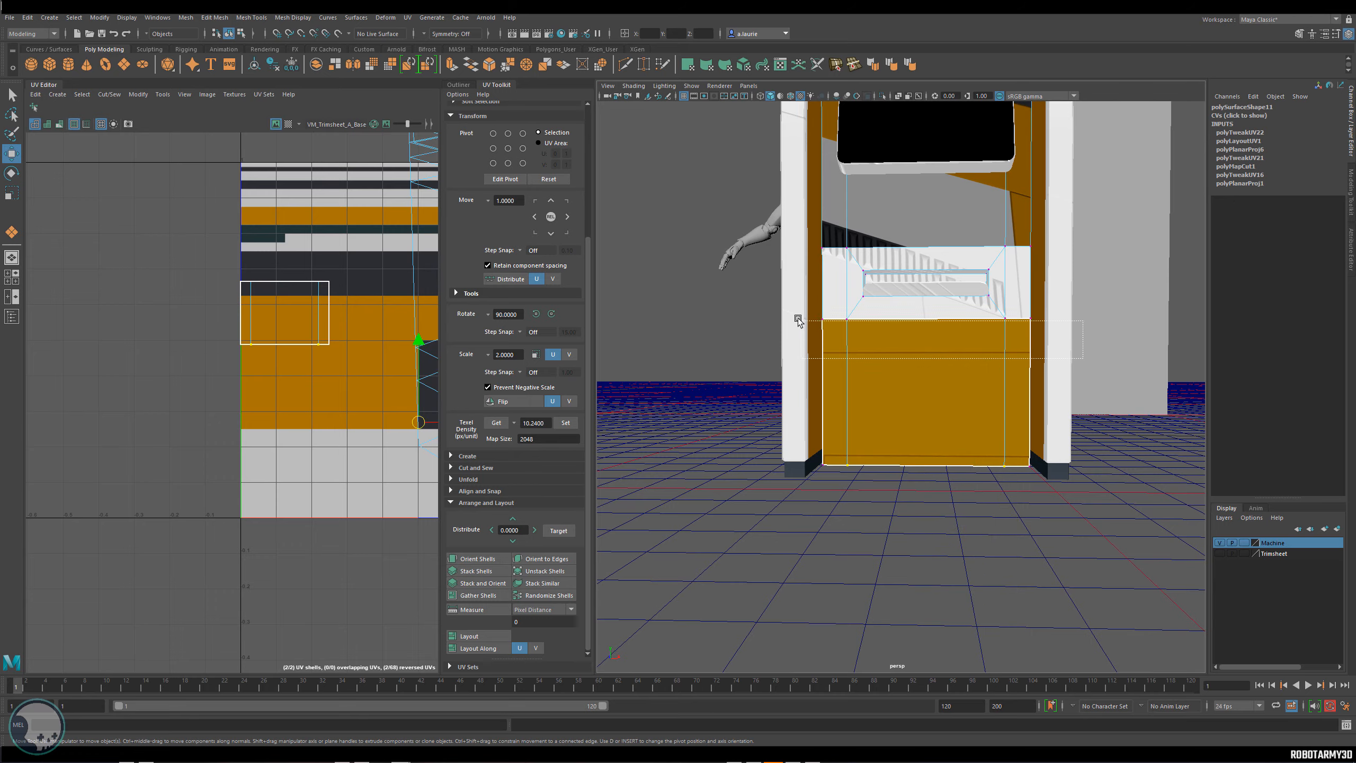
click(822, 320)
alt+drag(822, 320, 722, 99)
click(760, 96)
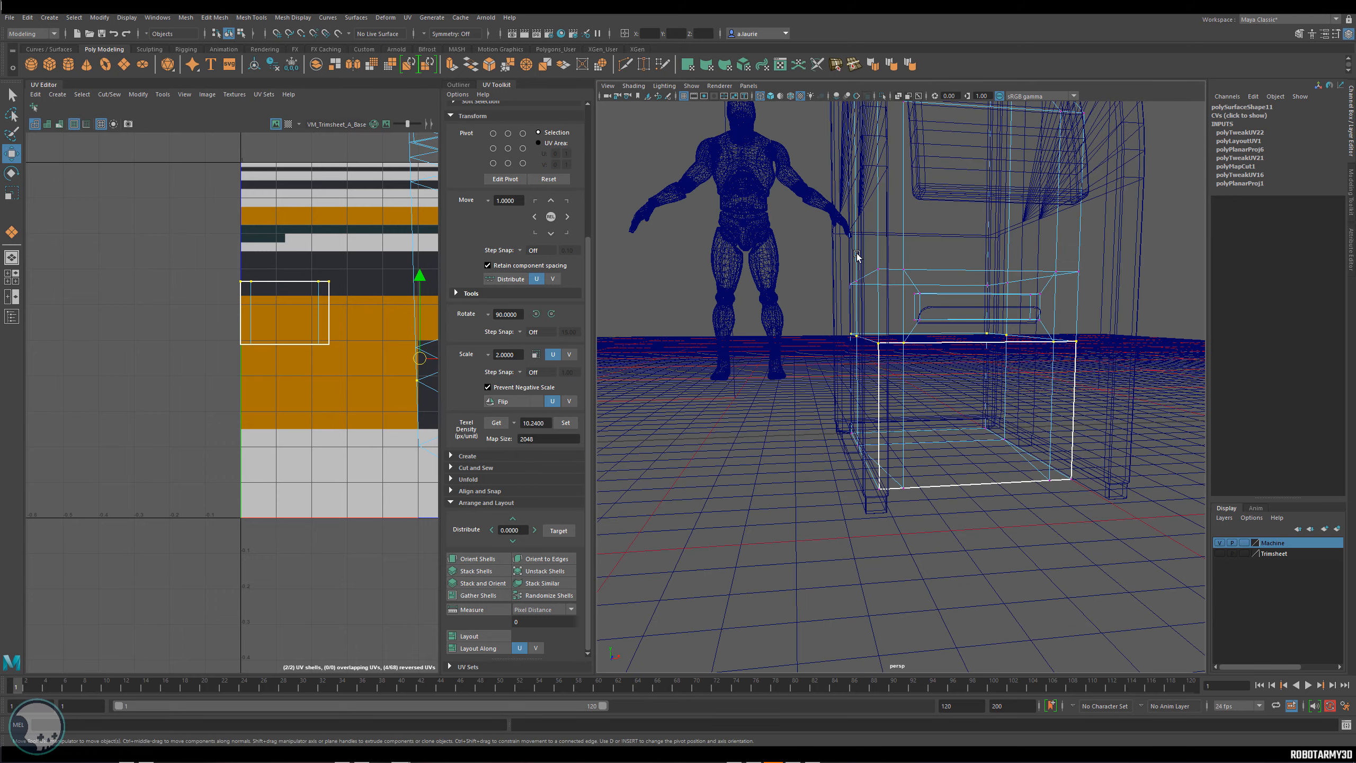
alt+drag(801, 267, 952, 356)
alt+drag(1062, 380, 939, 366)
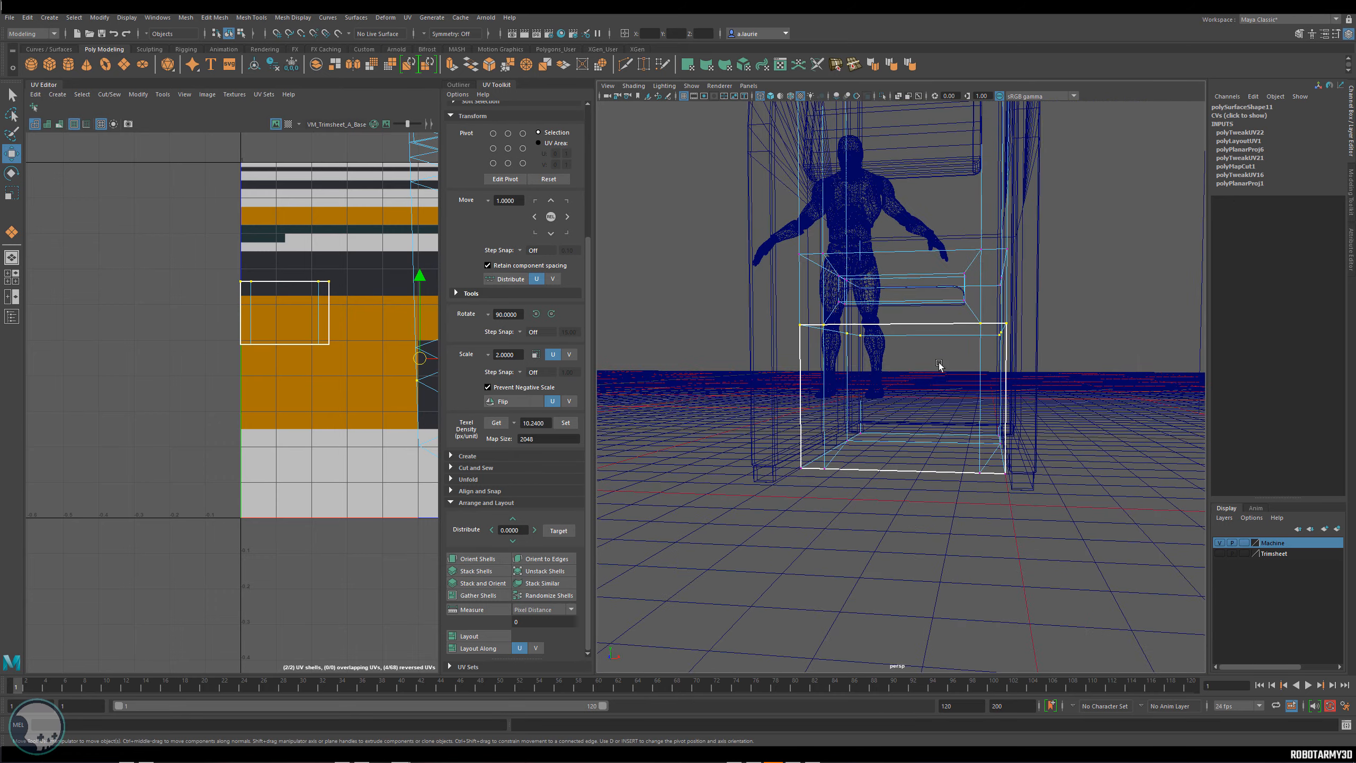
scroll(938, 361, up, 3)
click(770, 96)
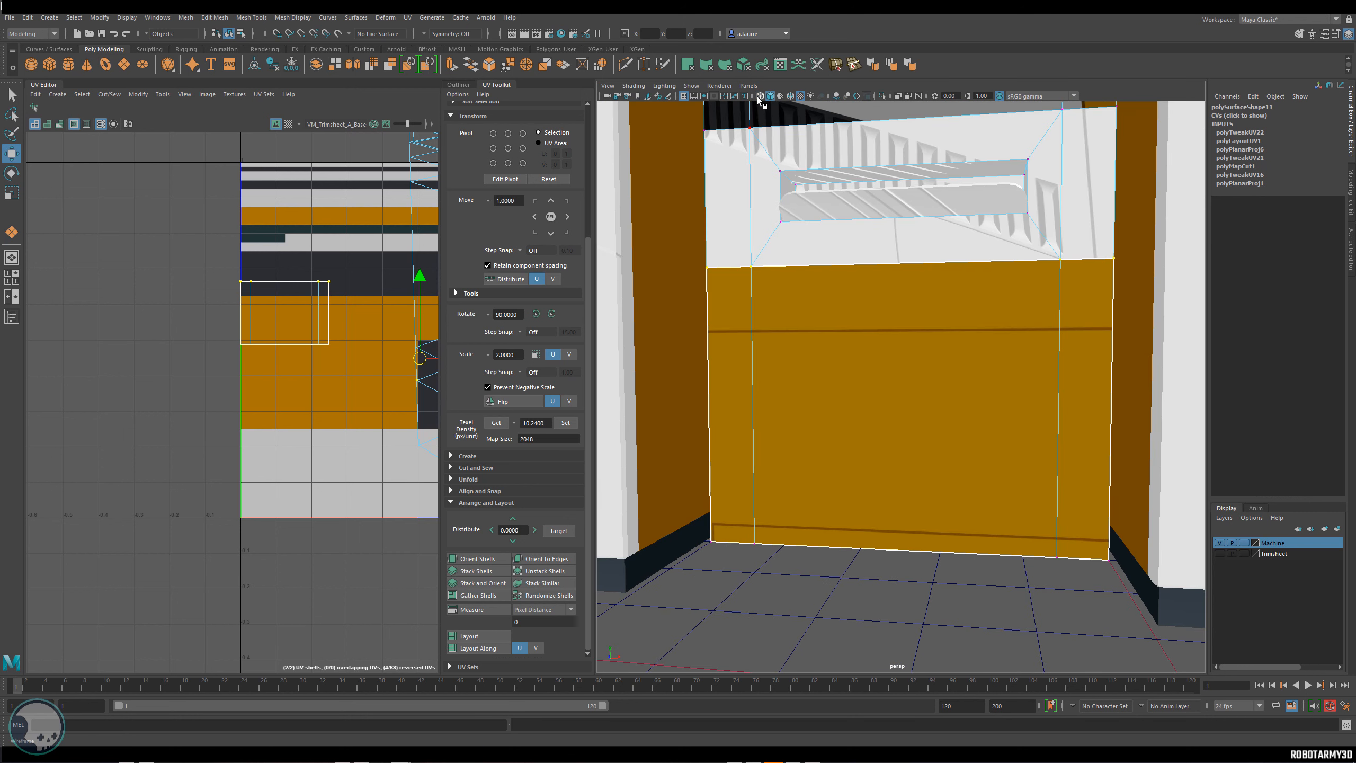
Undo the test move of the panel's top vertices and enable Preserve UVs for the Move tool.
mouse_move(801, 241)
alt+mouse_down()
mouse_move(783, 264)
mouse_move(787, 303)
alt+mouse_up()
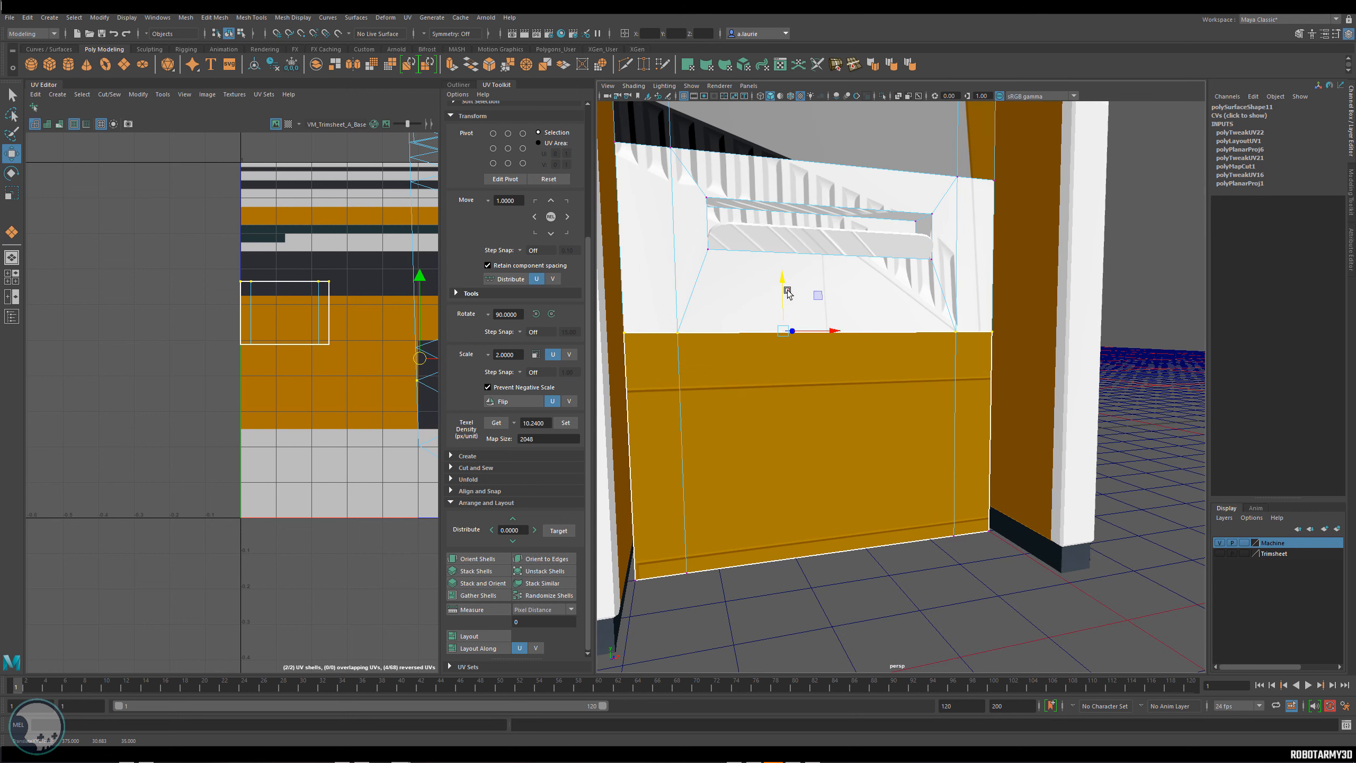
key(ctrl+z)
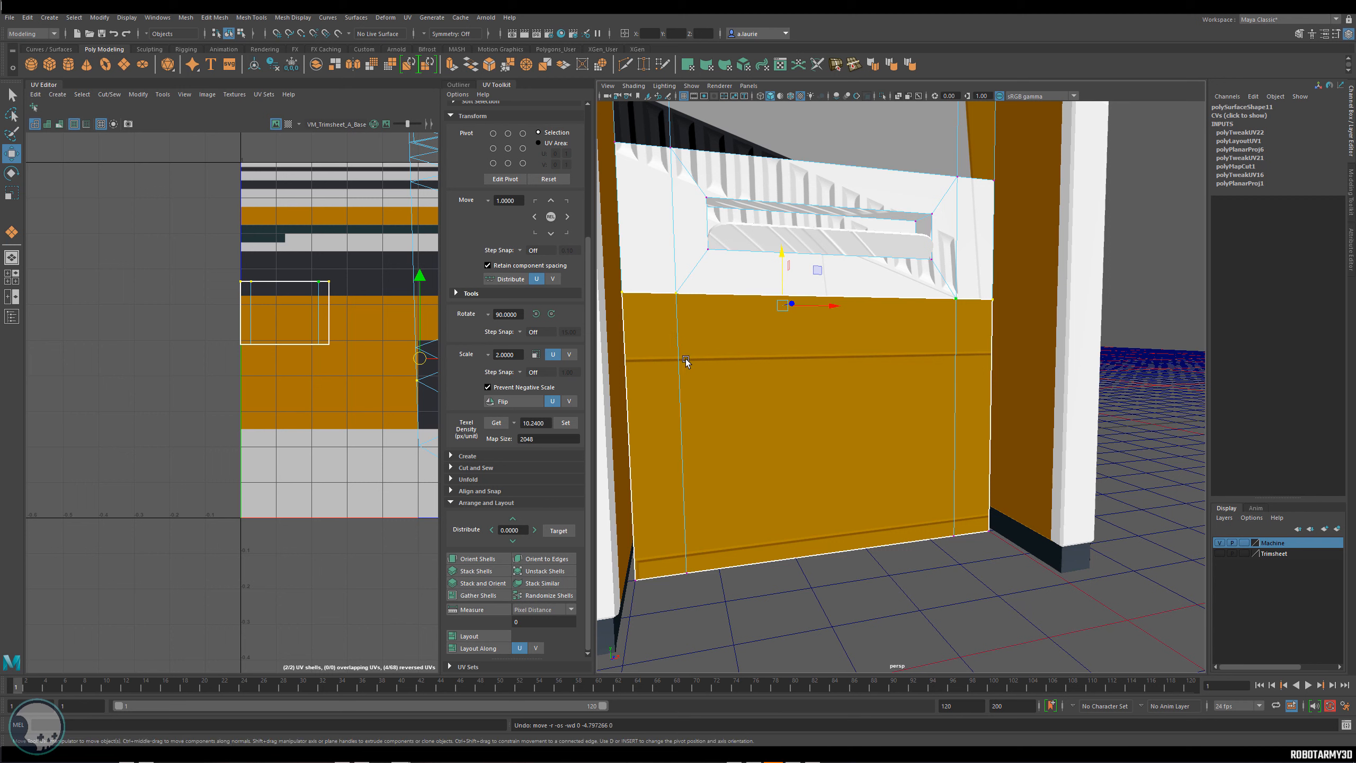
double_click(13, 153)
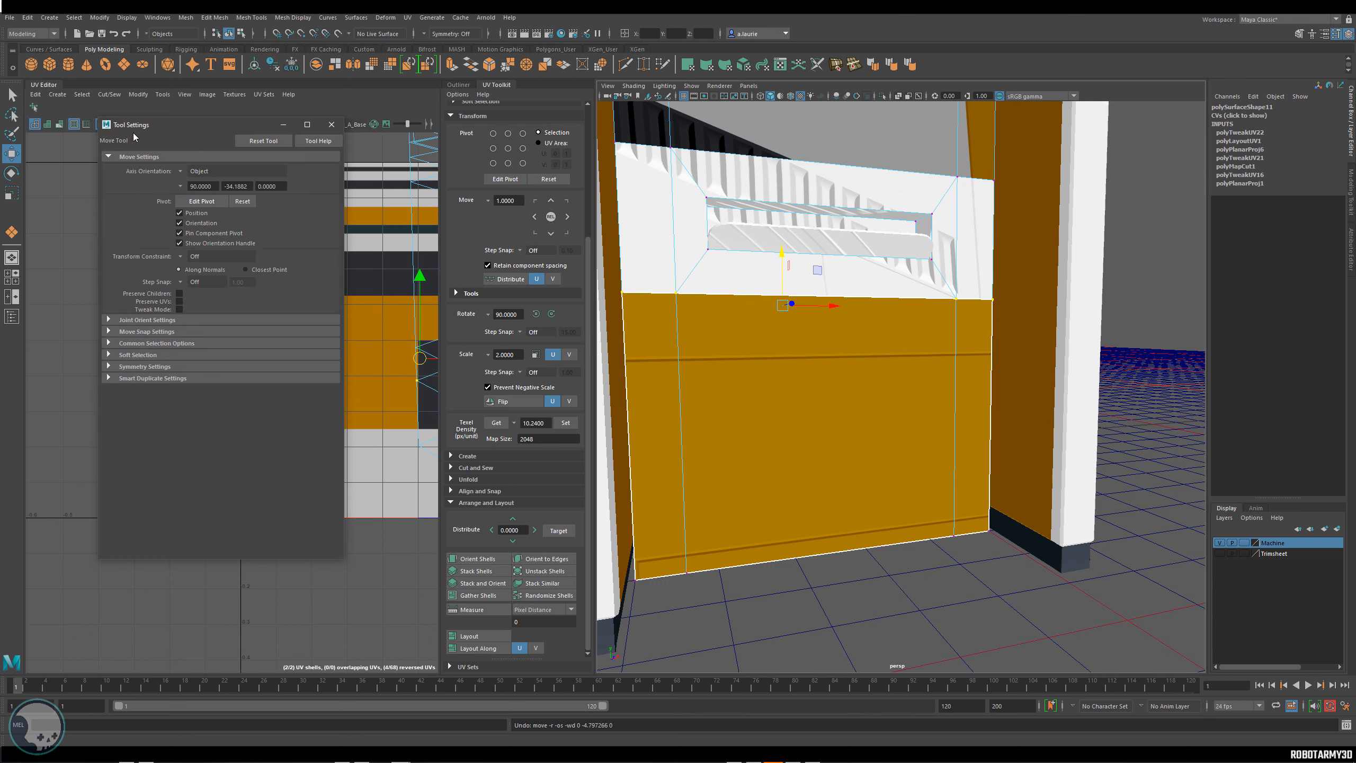
click(332, 125)
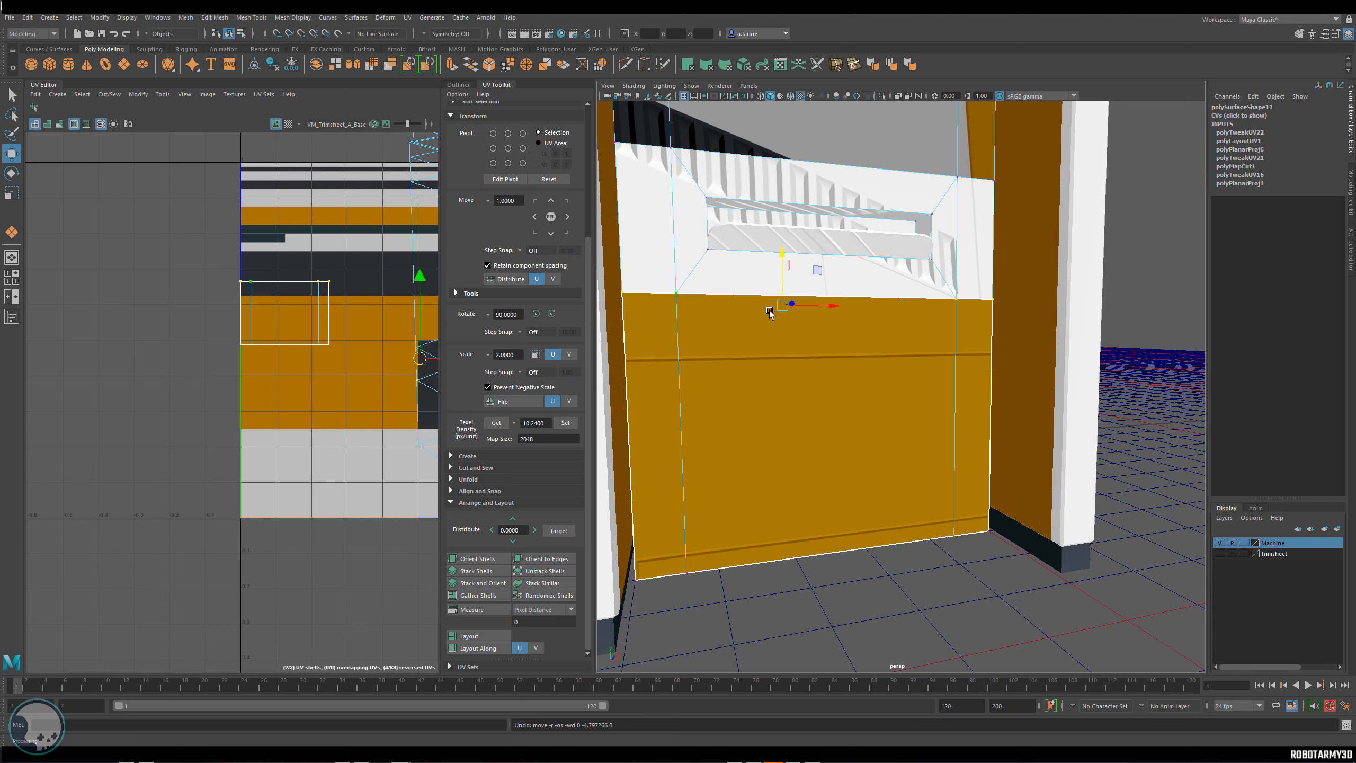
click(775, 306)
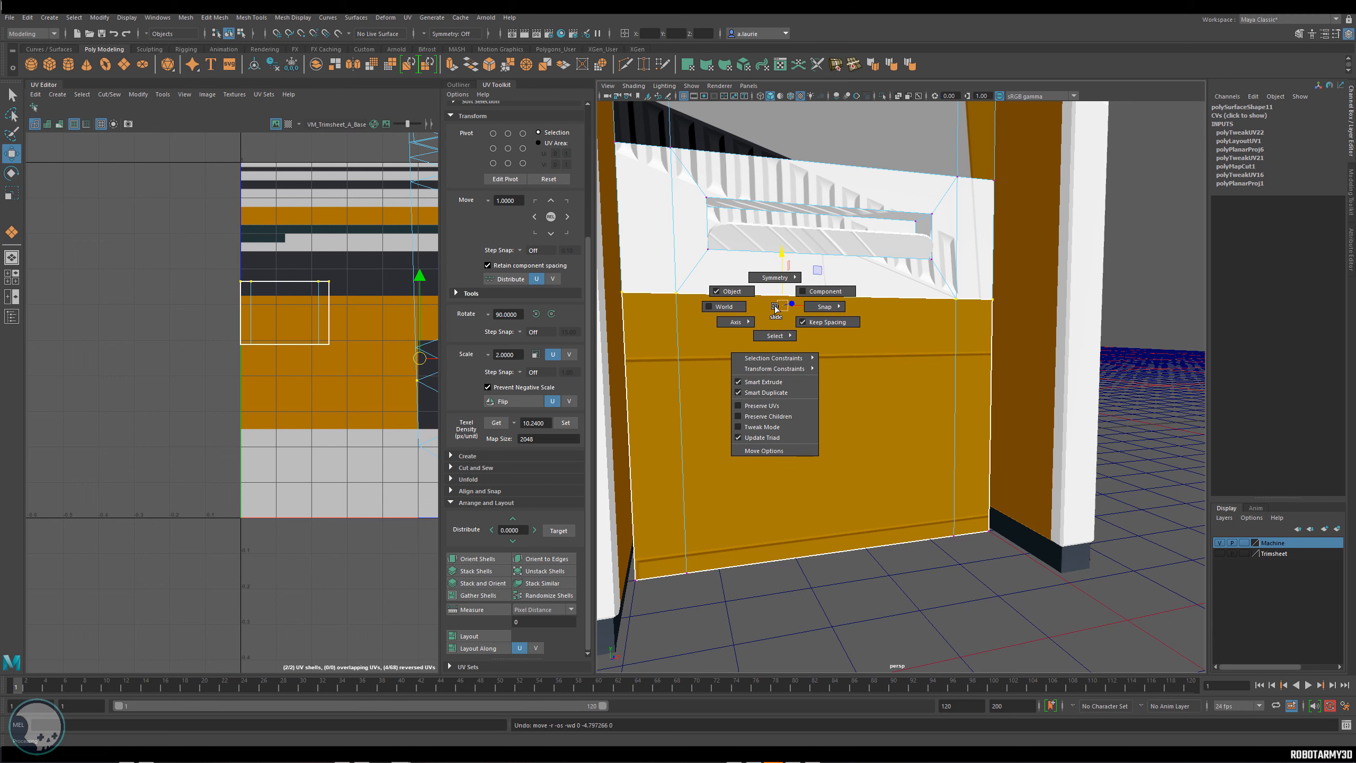
click(768, 409)
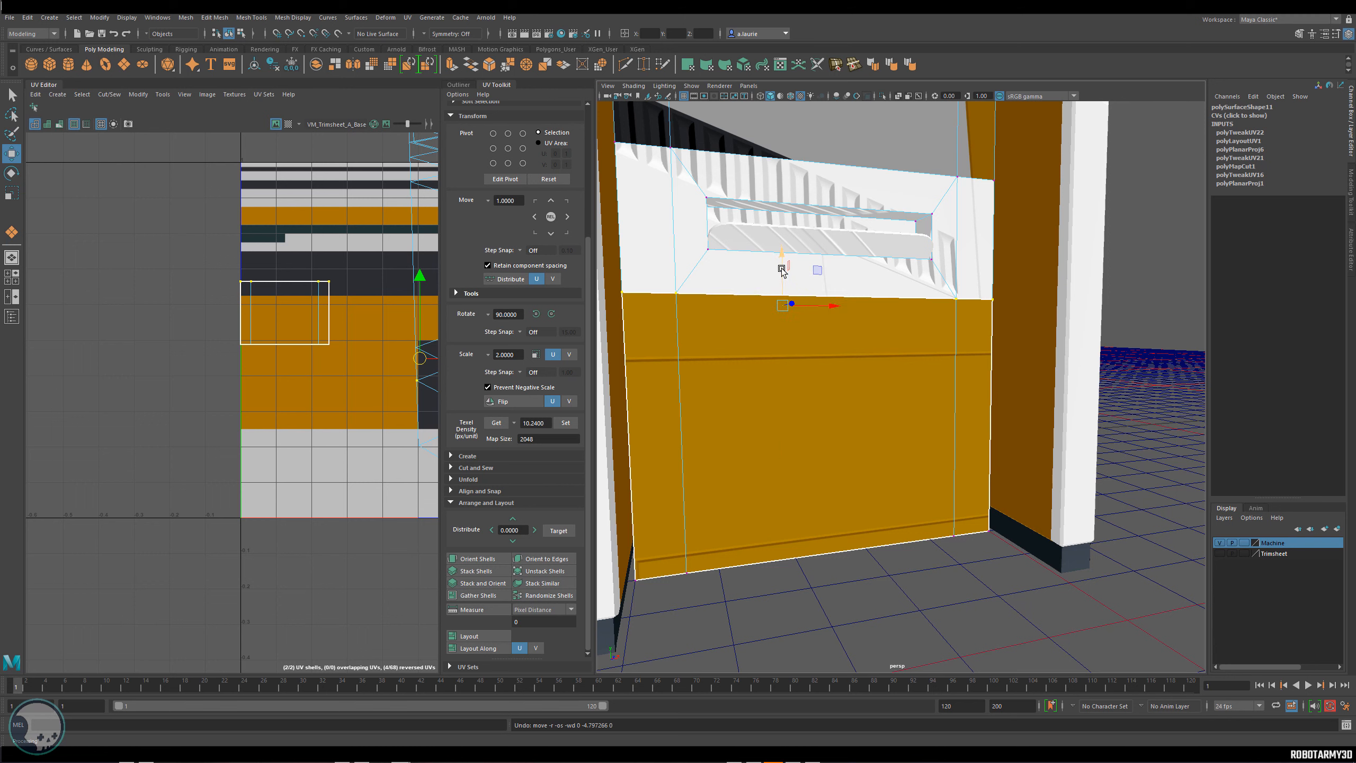
Undo the upward test move and lower the panel's top vertices to just above the upper groove line.
drag(781, 269, 782, 233)
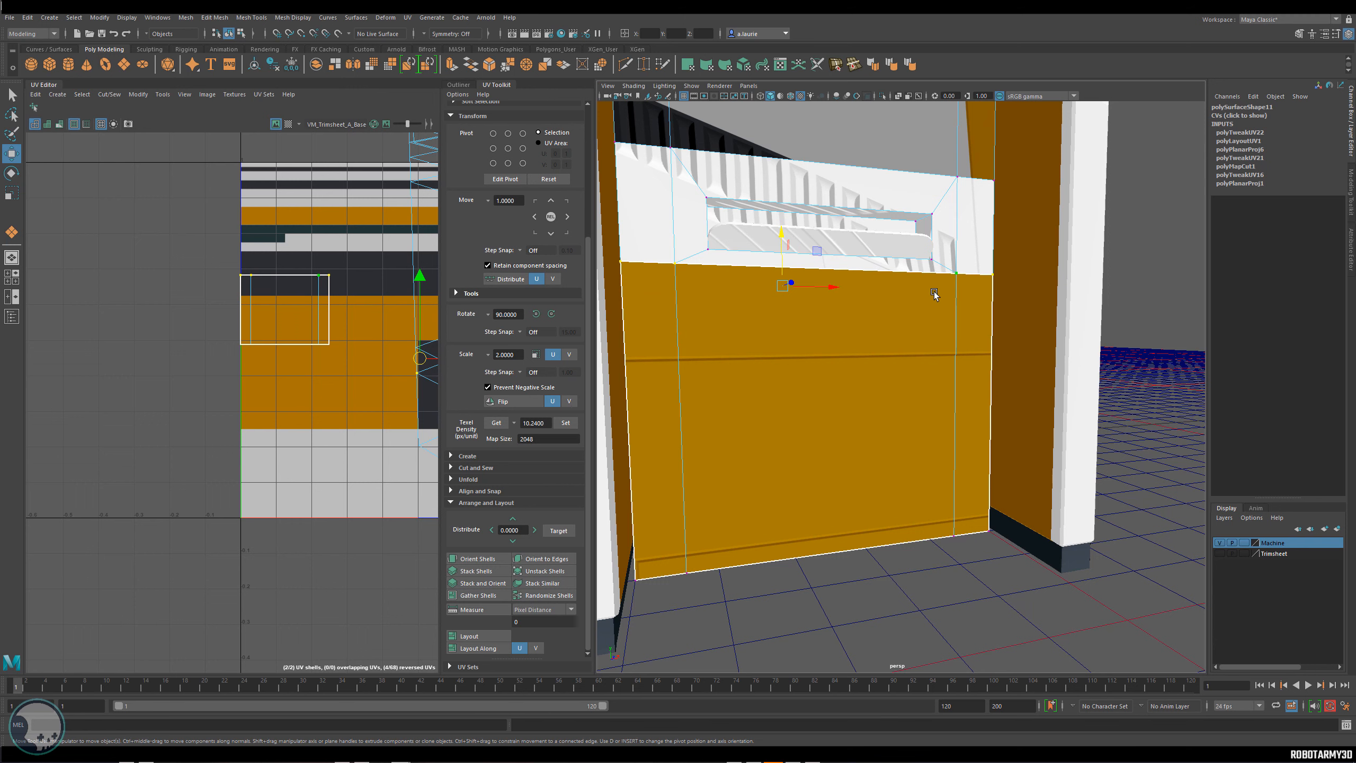
key(ctrl+z)
alt+middle_drag(388, 327, 261, 322)
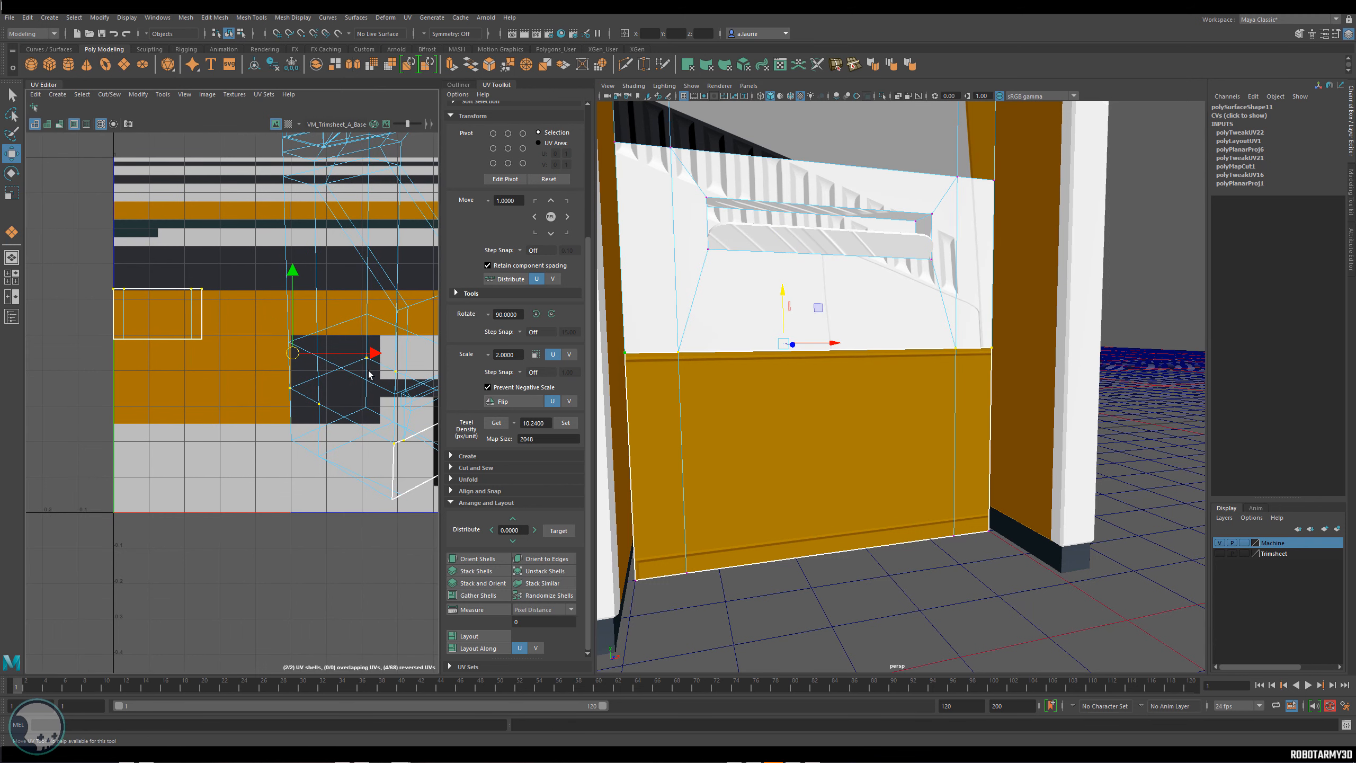
scroll(860, 322, up, 6)
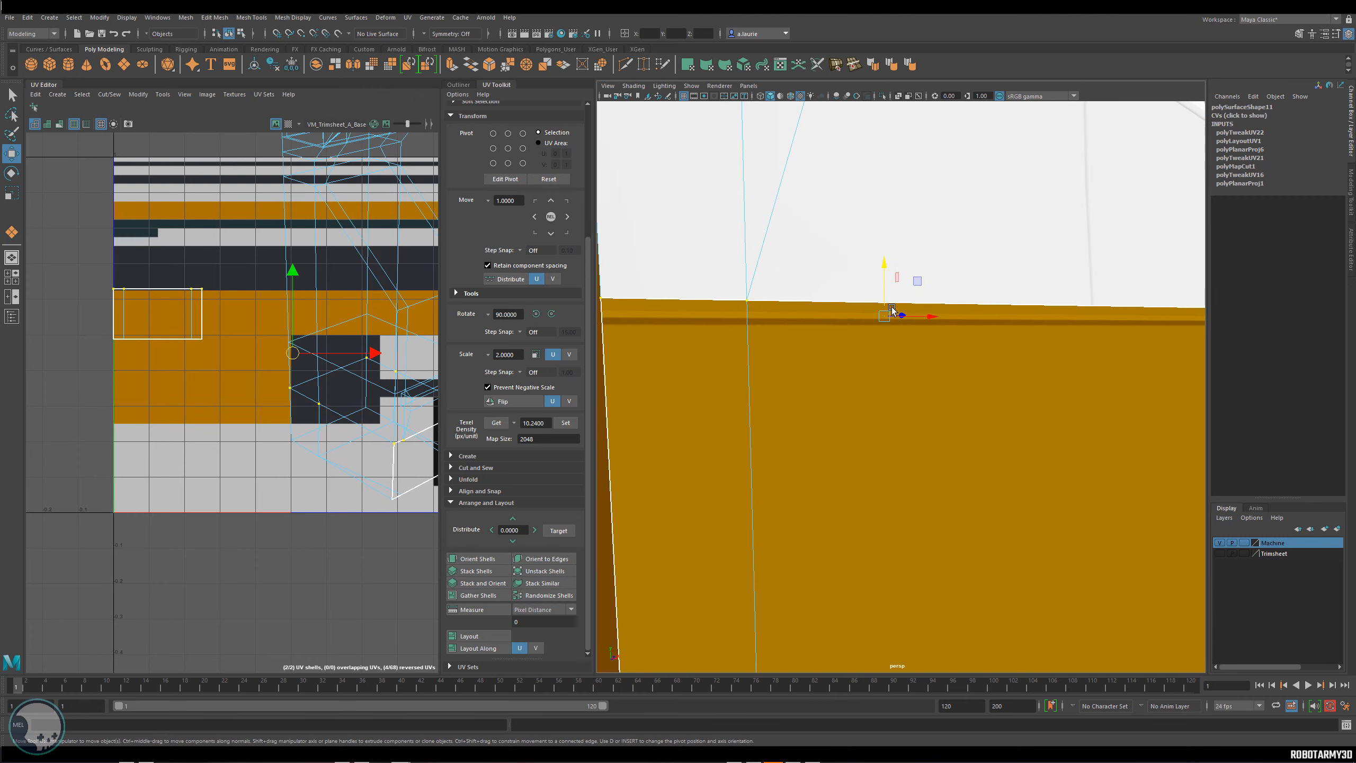
drag(884, 295, 888, 302)
Display the VM_Trimsheet_A_Norm texture behind the lower front panel's UV shell.
scroll(922, 314, down, 6)
alt+middle_drag(897, 400, 893, 313)
scroll(835, 359, up, 3)
alt+middle_drag(281, 334, 215, 295)
scroll(275, 283, up, 6)
drag(251, 358, 53, 329)
scroll(221, 343, up, 3)
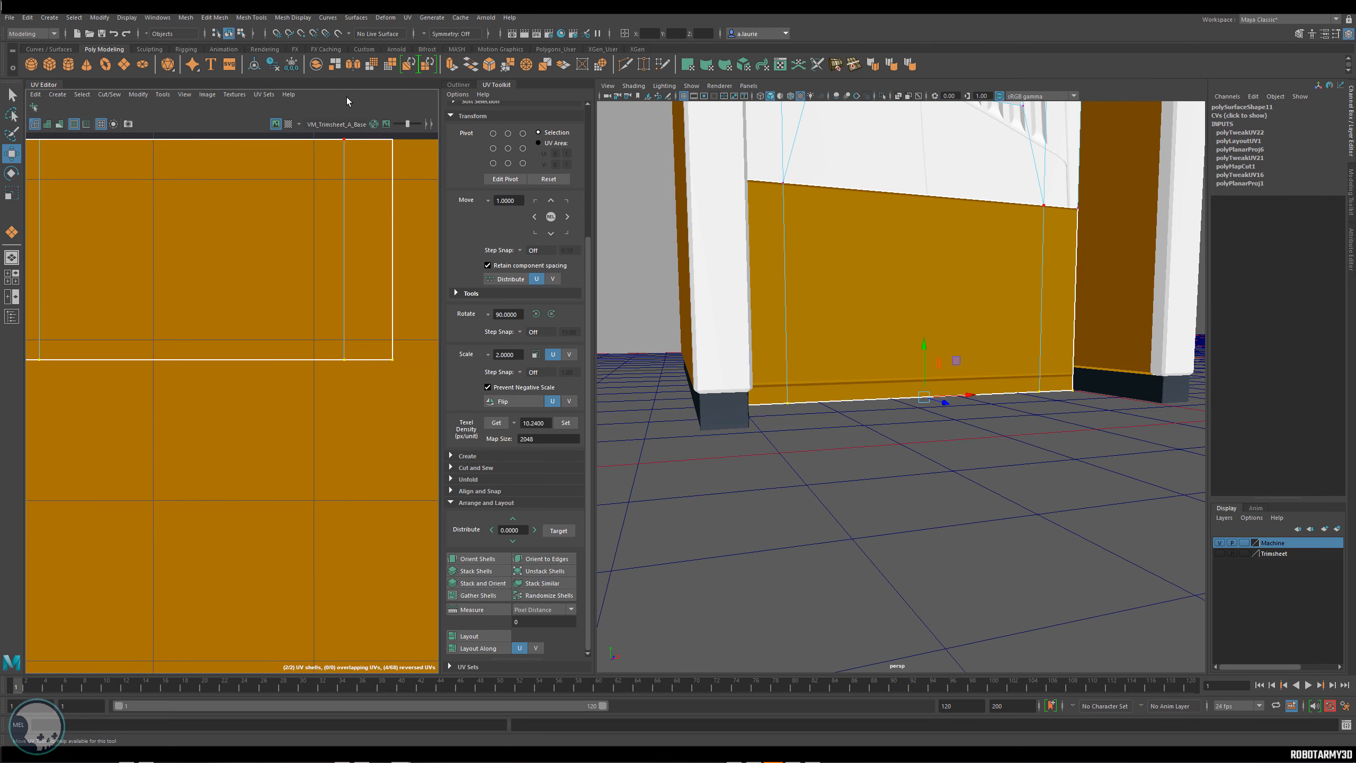
click(303, 128)
click(333, 136)
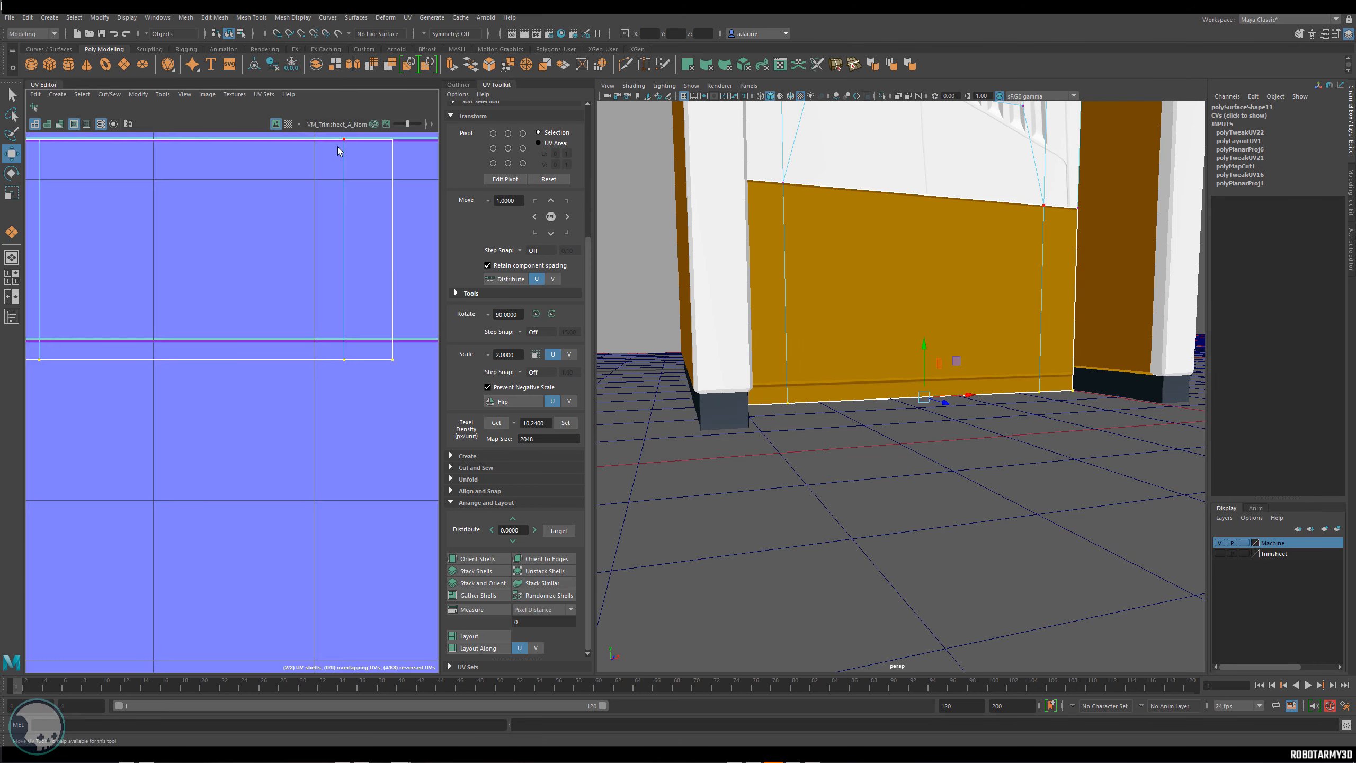
alt+middle_drag(310, 328, 301, 300)
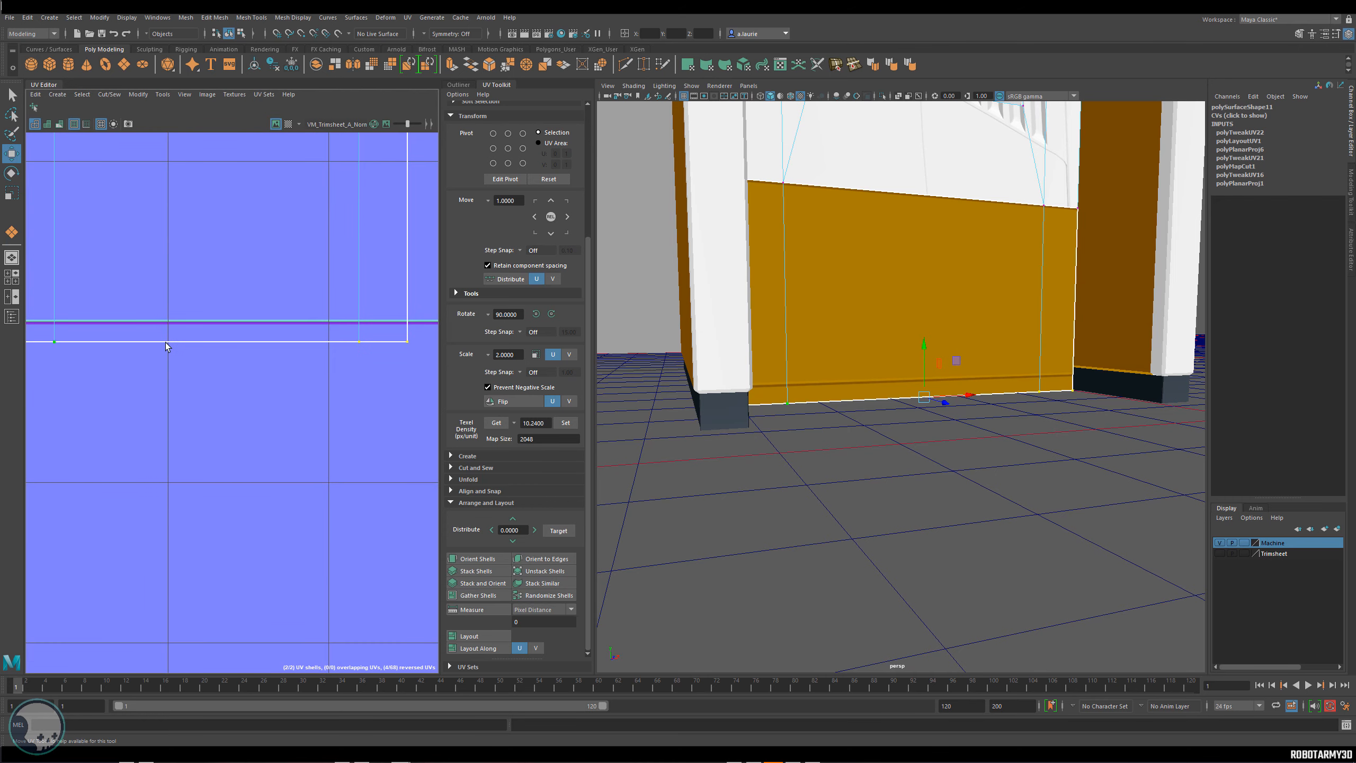
scroll(165, 340, down, 2)
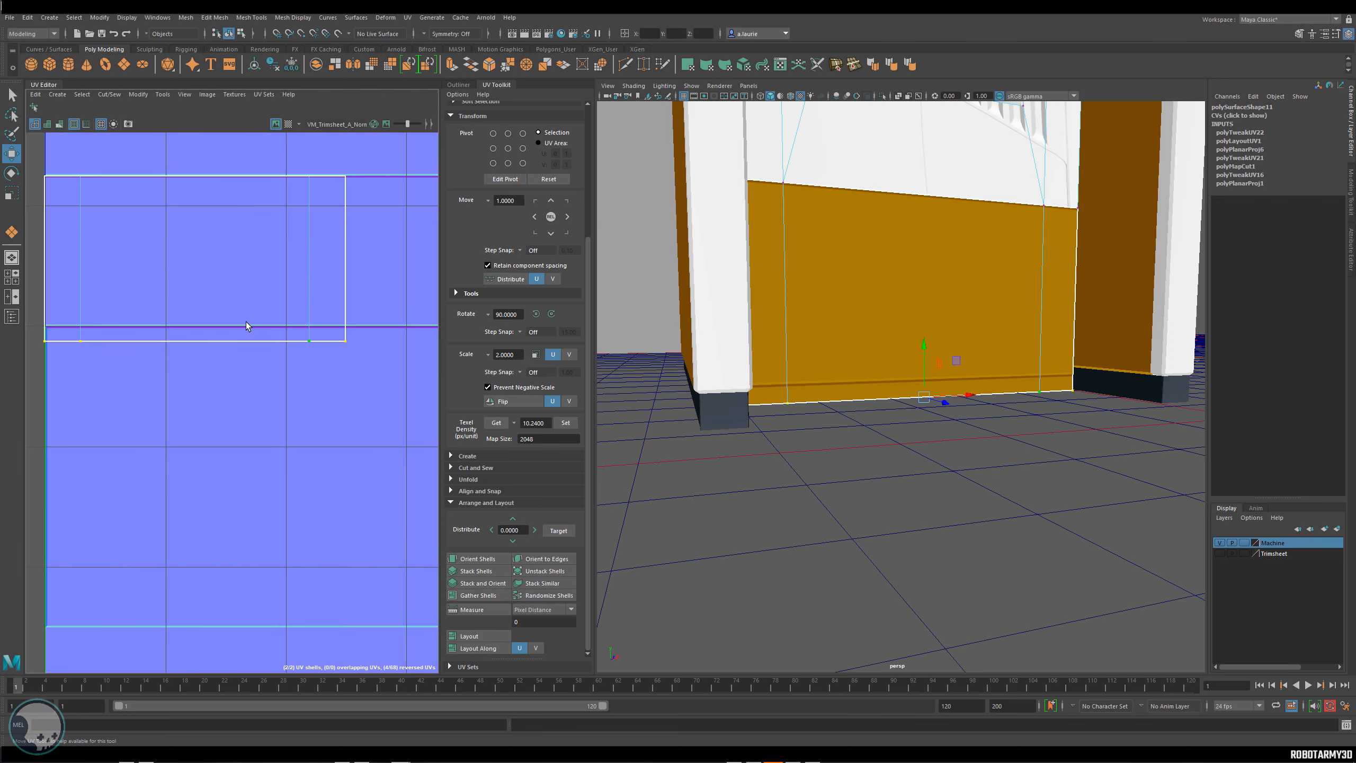
Select the panel shell's bottom-edge UVs and raise them onto the centre of the horizontal groove line in the normal map.
click(11, 153)
right_click(149, 268)
click(197, 268)
alt+middle_drag(206, 294, 249, 289)
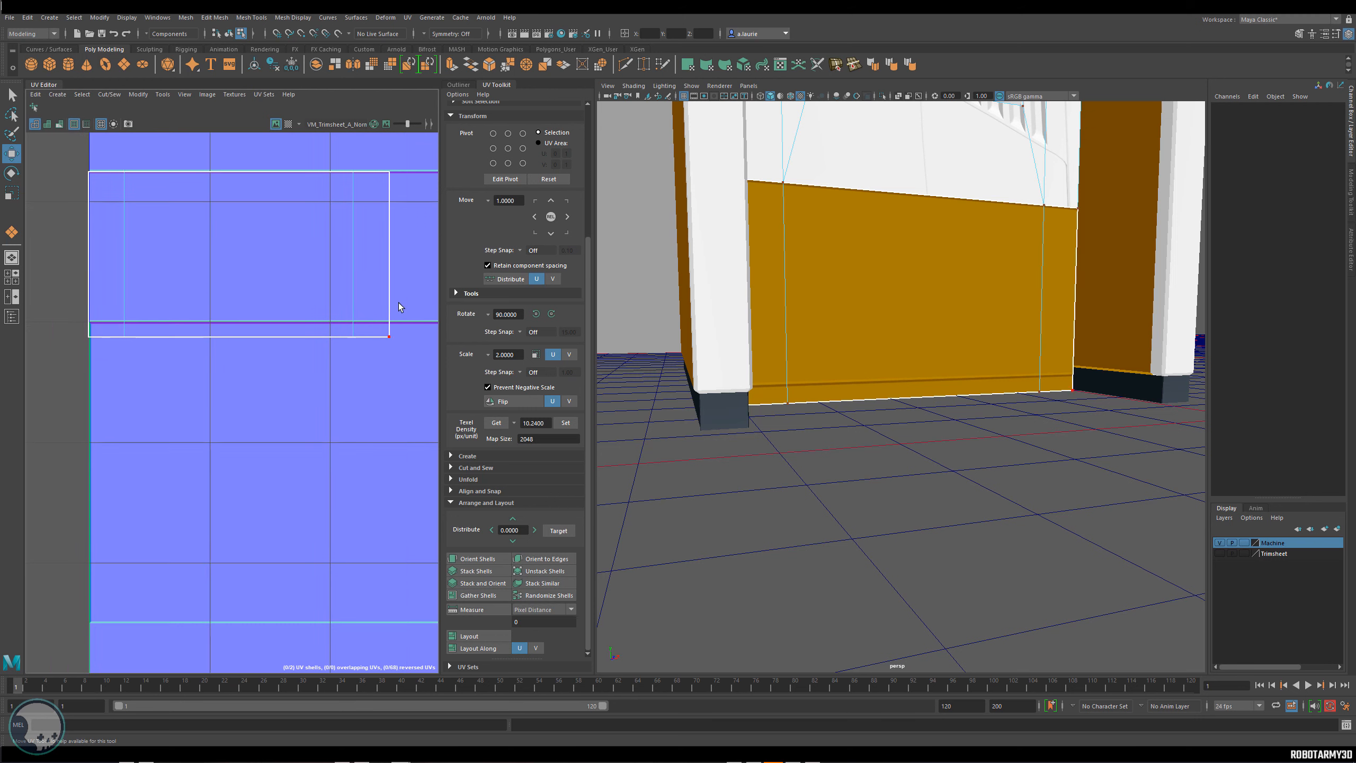
drag(403, 301, 88, 373)
scroll(235, 319, up, 5)
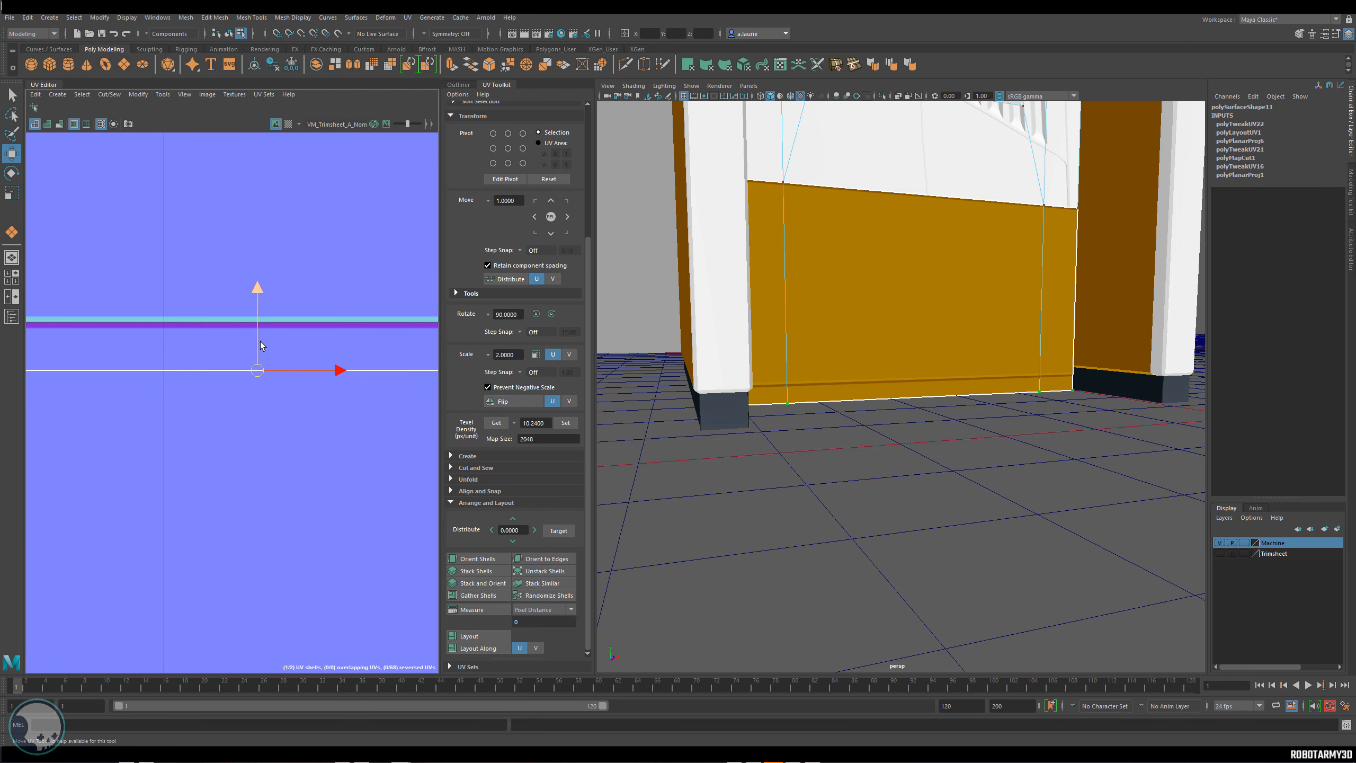
drag(262, 346, 258, 293)
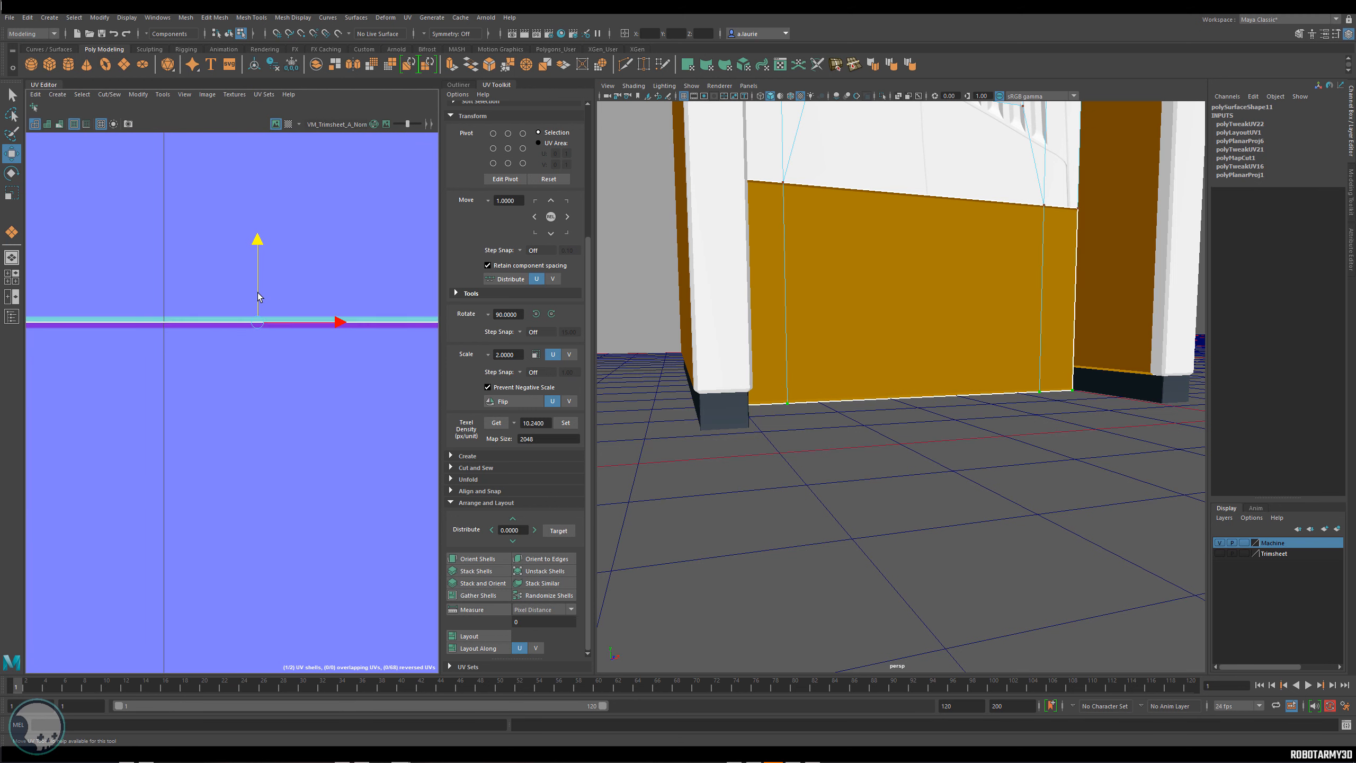
scroll(248, 305, up, 8)
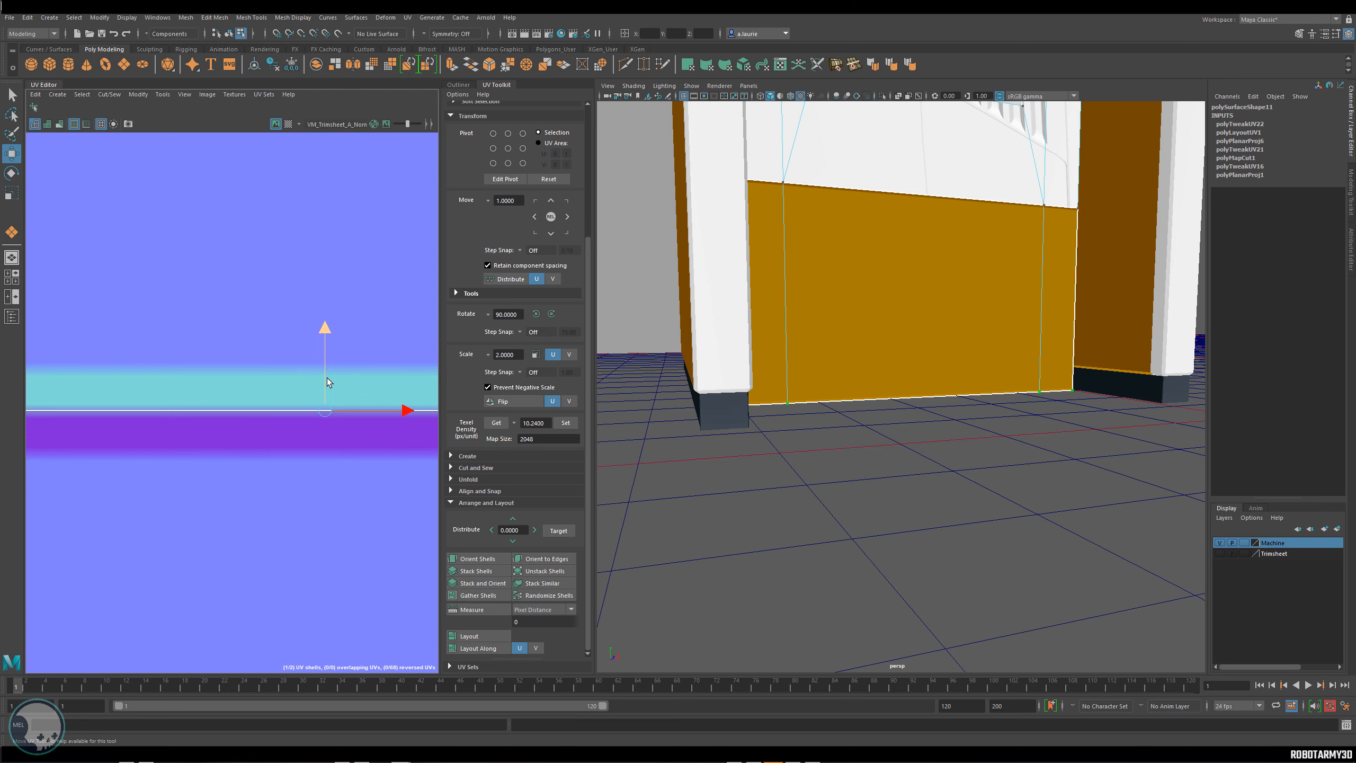
drag(320, 381, 319, 380)
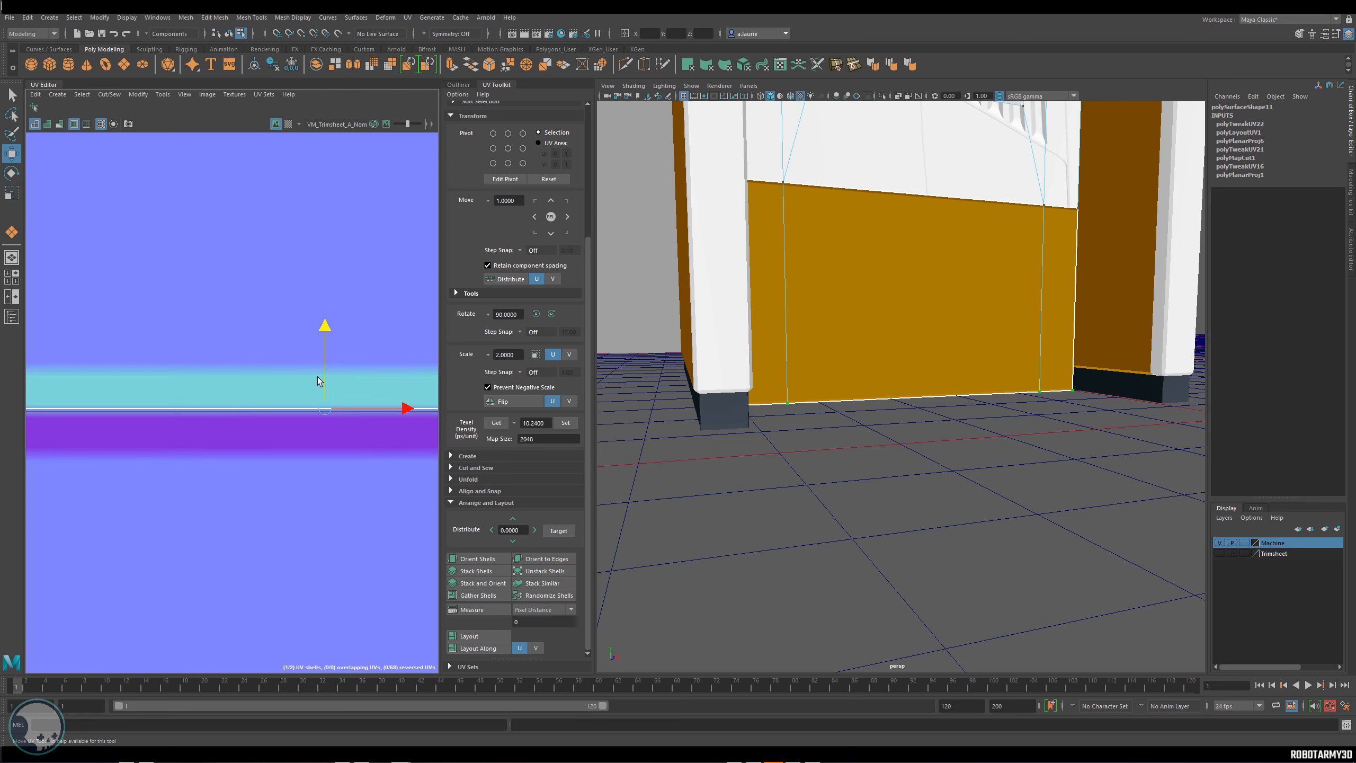
Examine the lower front panel's edges on the model and its shell's fit between the groove lines of the trim sheet.
alt+right_drag(744, 449, 809, 443)
mouse_move(833, 427)
alt+mouse_down()
mouse_move(820, 423)
mouse_move(832, 424)
alt+mouse_up()
alt+right_drag(879, 348, 799, 303)
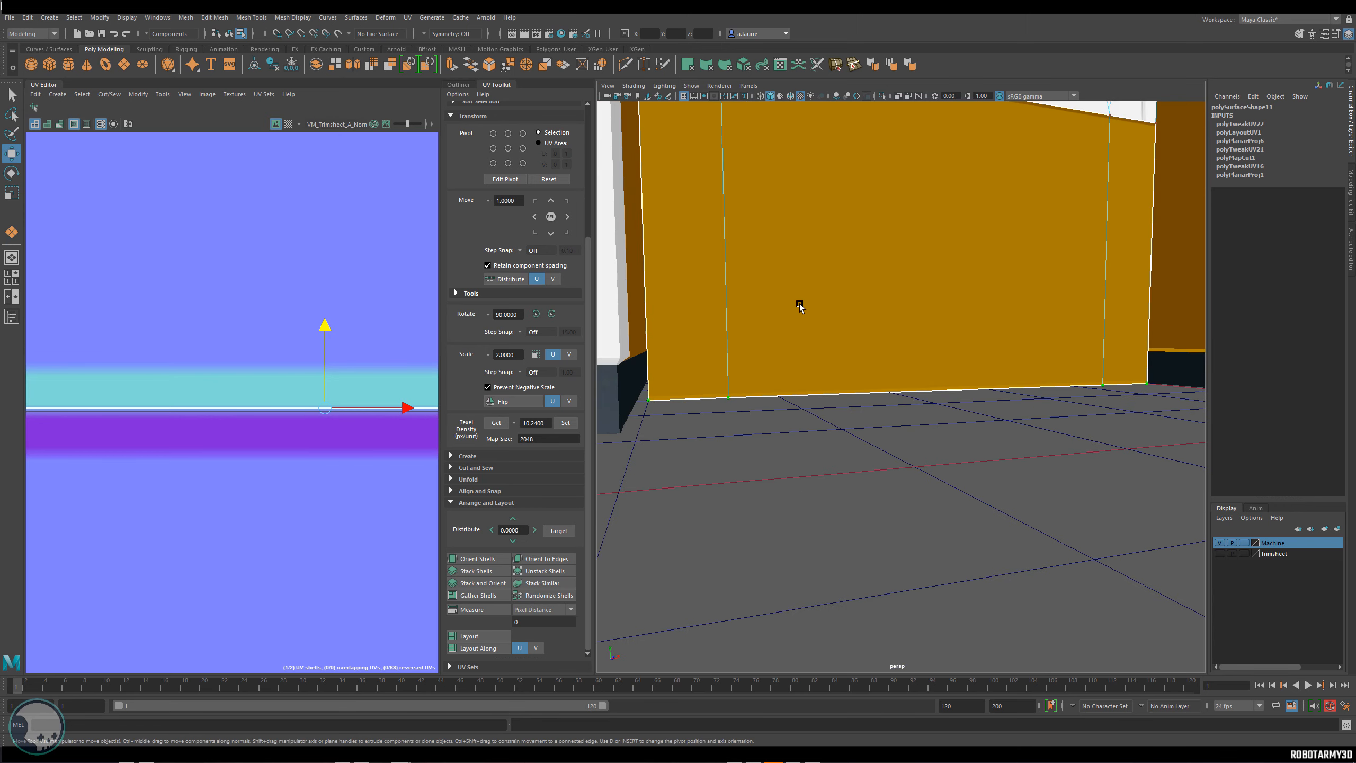
alt+middle_drag(799, 303, 799, 416)
alt+drag(813, 392, 799, 393)
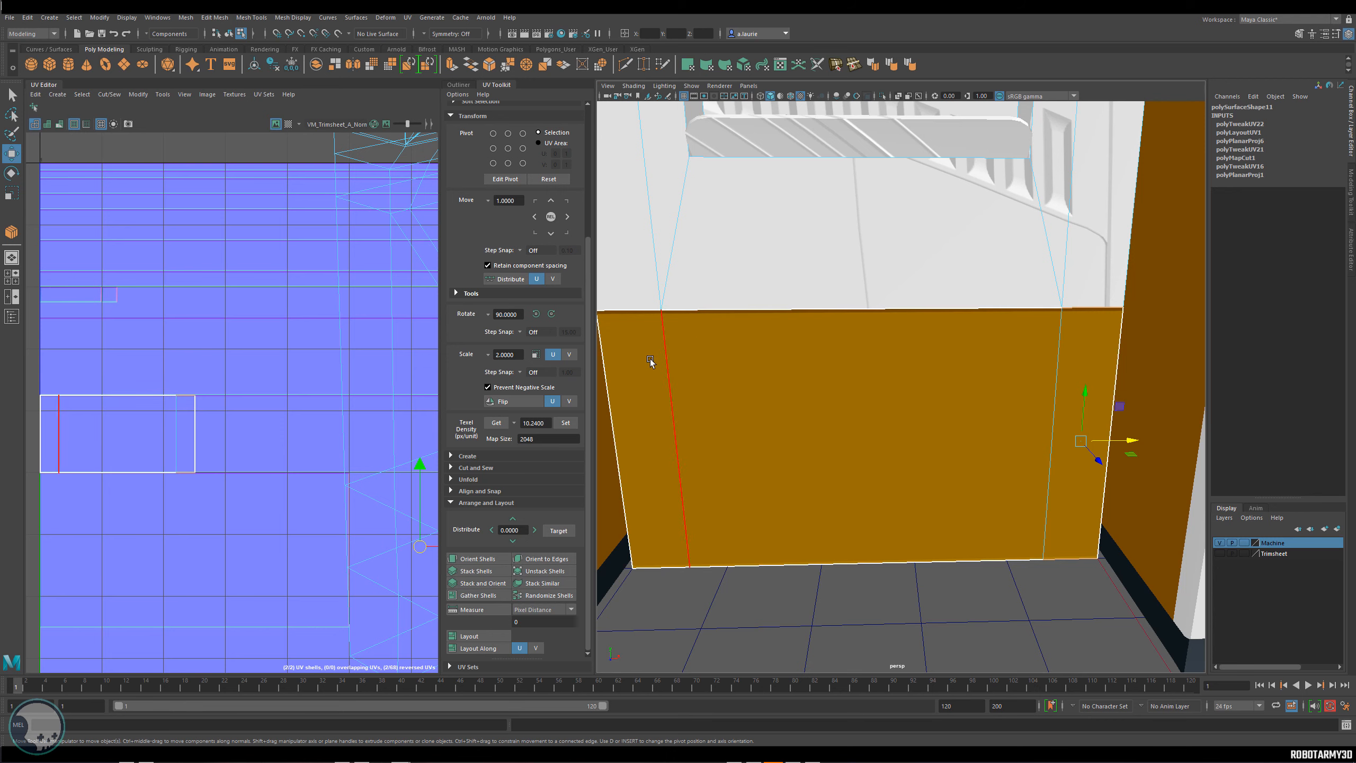
alt+drag(633, 562, 678, 584)
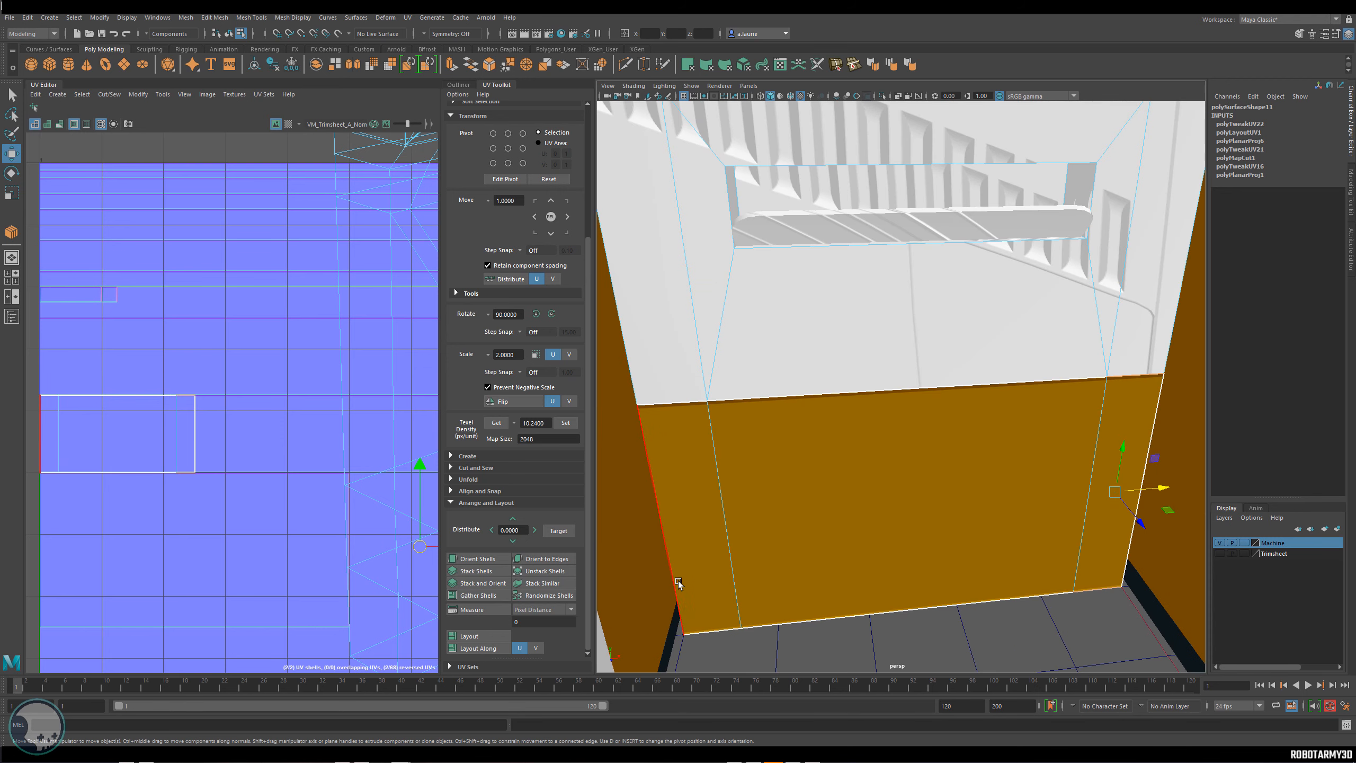
alt+middle_drag(195, 424, 247, 319)
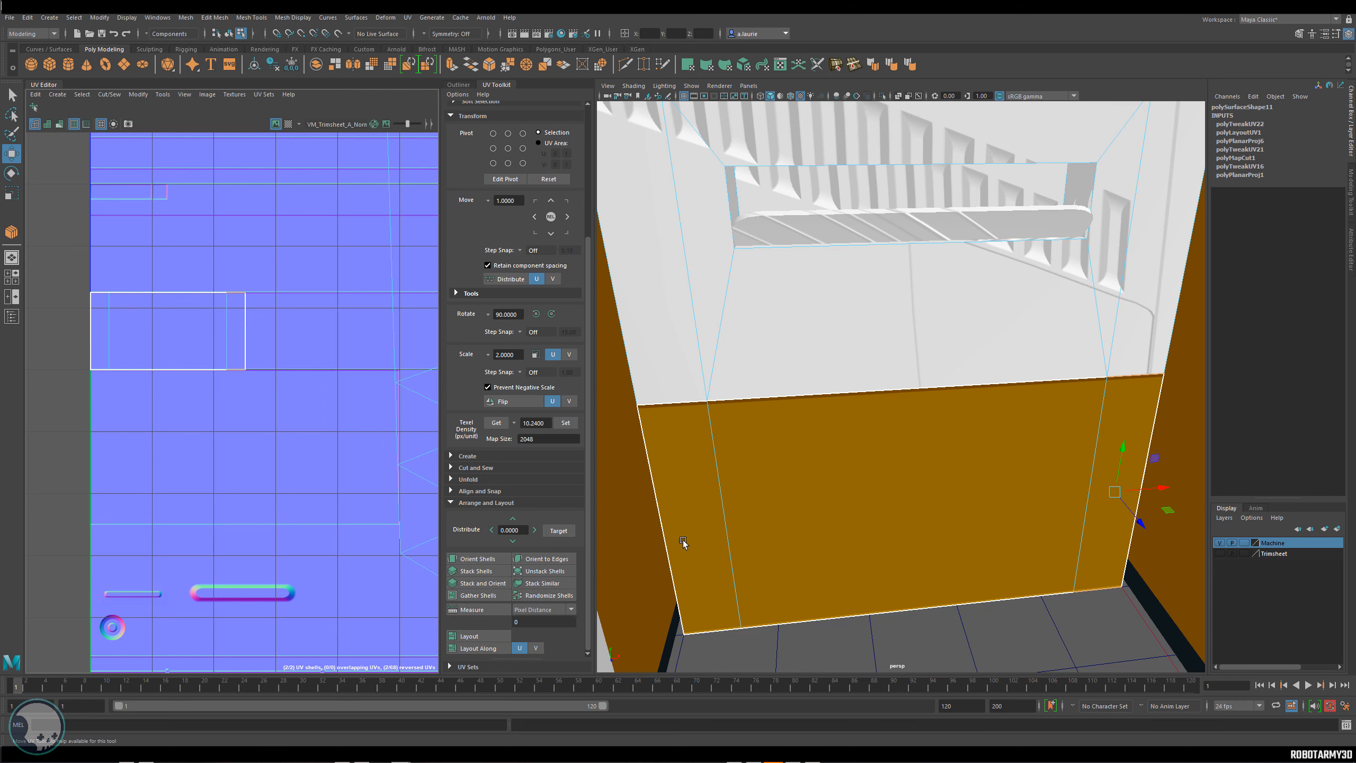
scroll(275, 342, down, 3)
alt+middle_drag(275, 341, 101, 382)
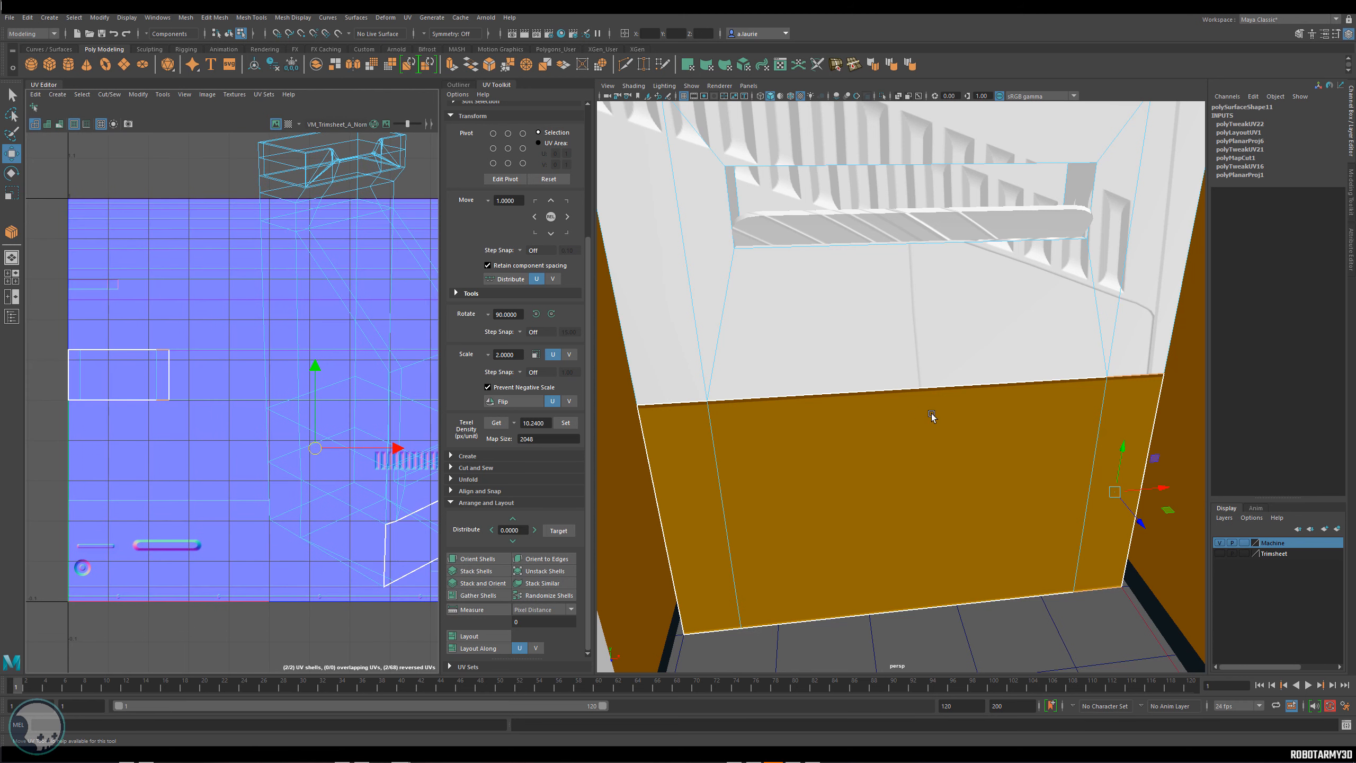
scroll(931, 414, down, 6)
alt+drag(929, 365, 888, 437)
scroll(888, 437, up, 5)
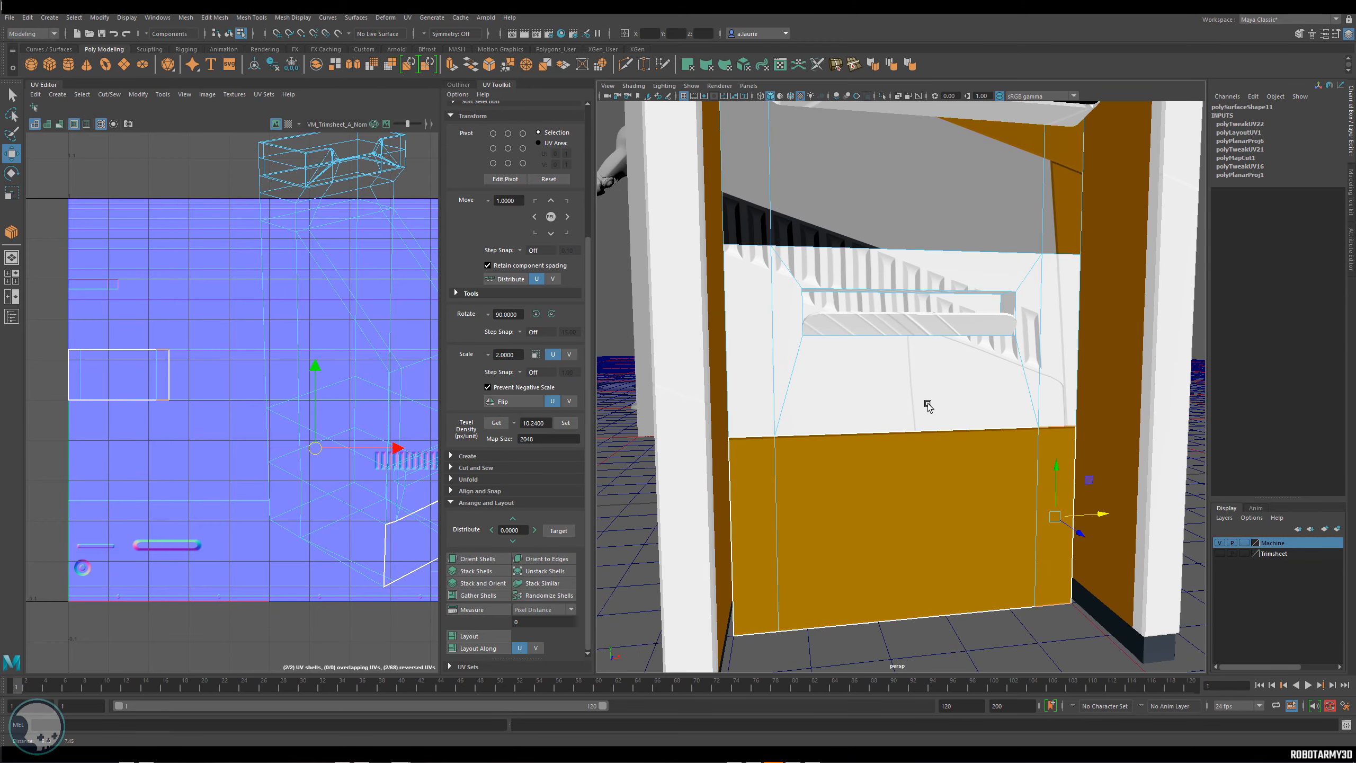
Switch to face selection and select the faces around the recess above the lower front panel, growing outward from its back face.
right_drag(929, 394, 879, 384)
alt+drag(878, 384, 858, 403)
right_drag(842, 364, 860, 344)
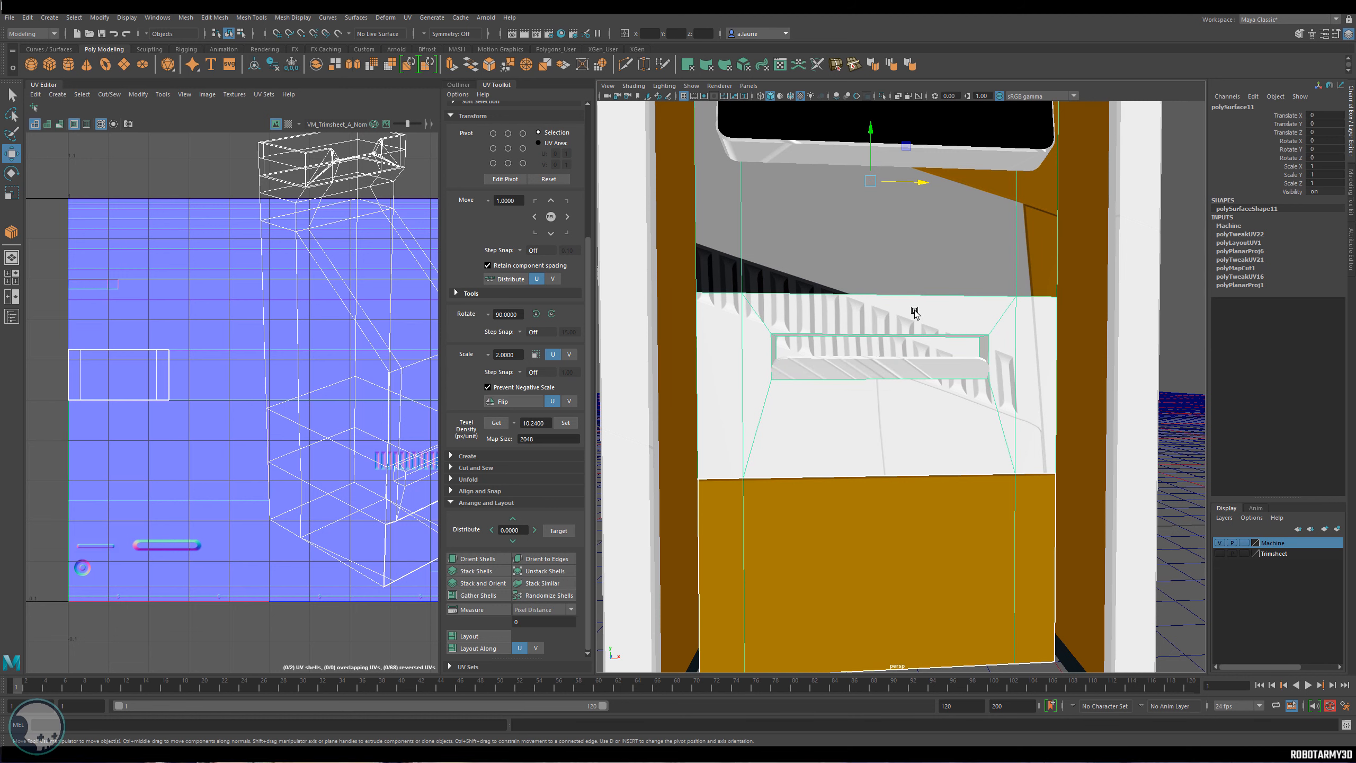
right_drag(914, 309, 907, 342)
click(882, 355)
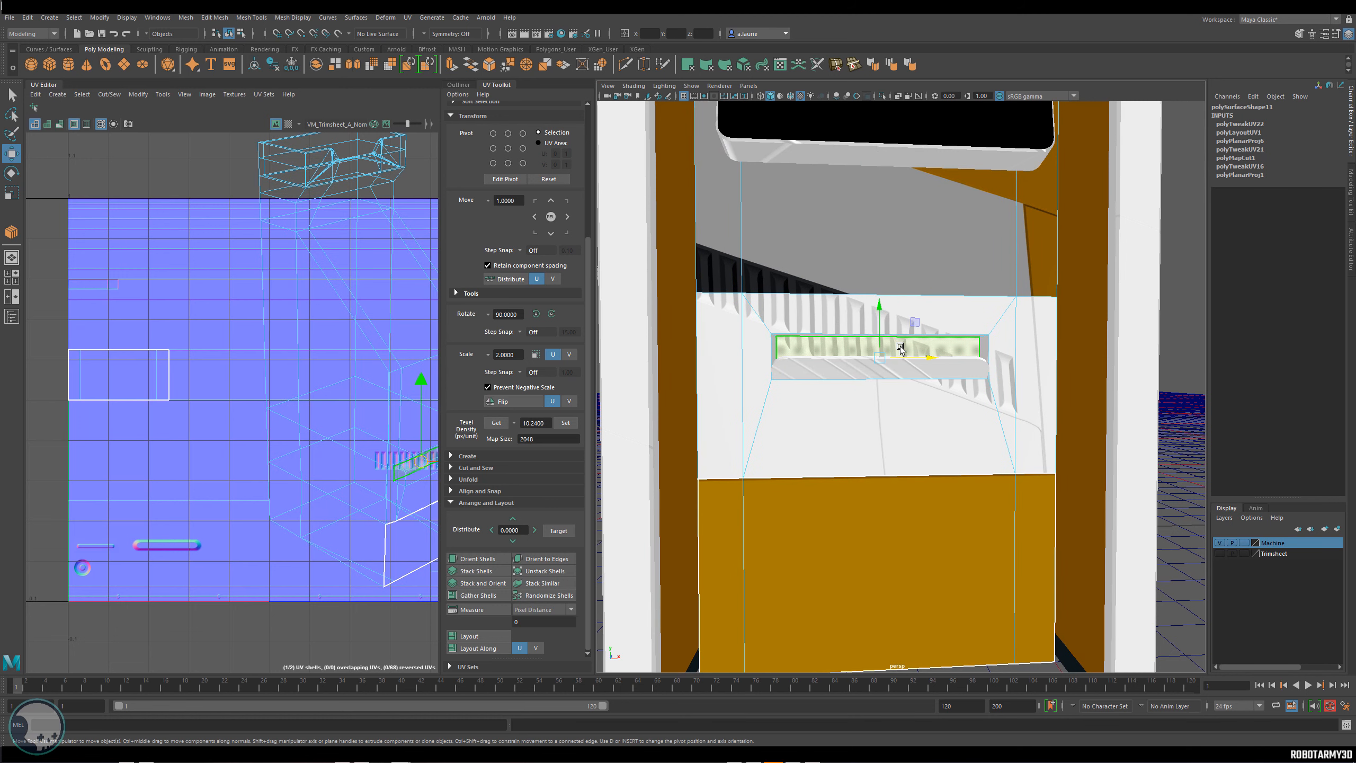
key(shift+period)
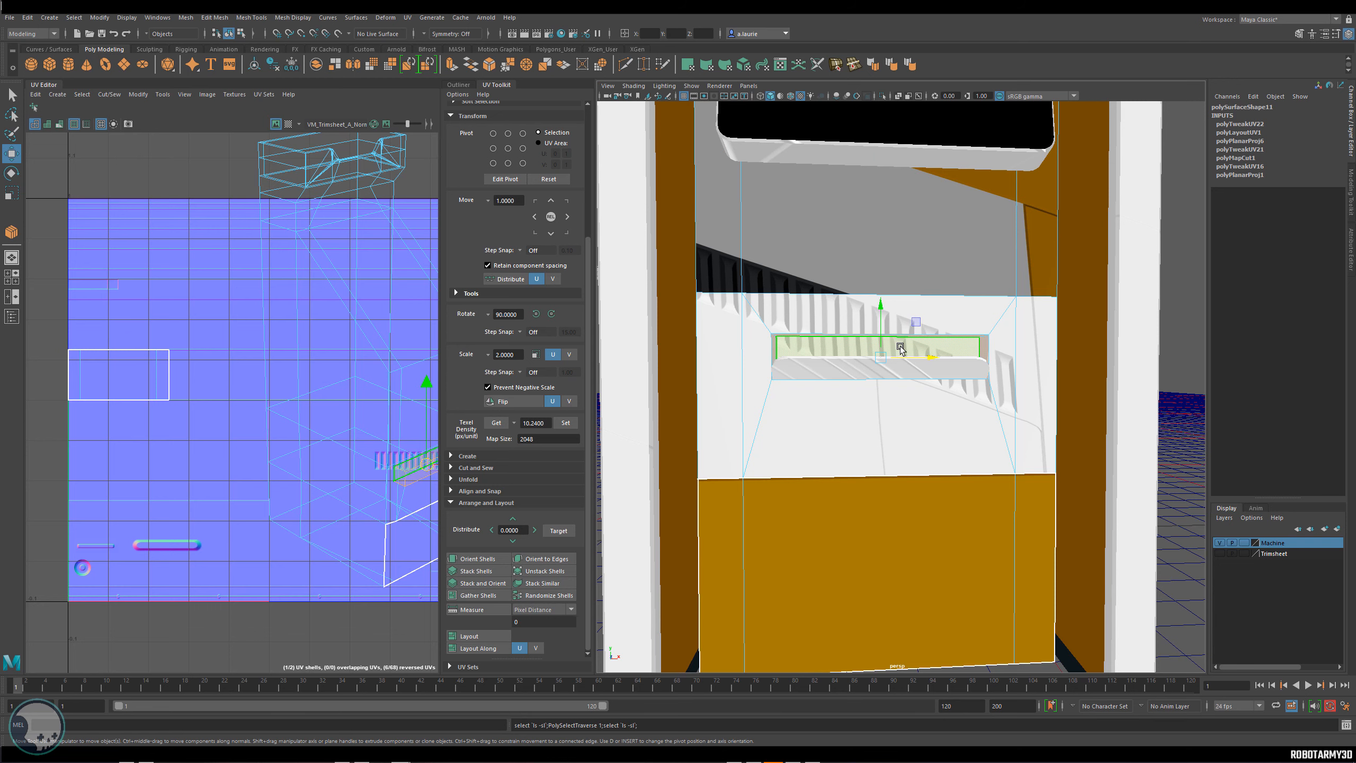
key(shift+period)
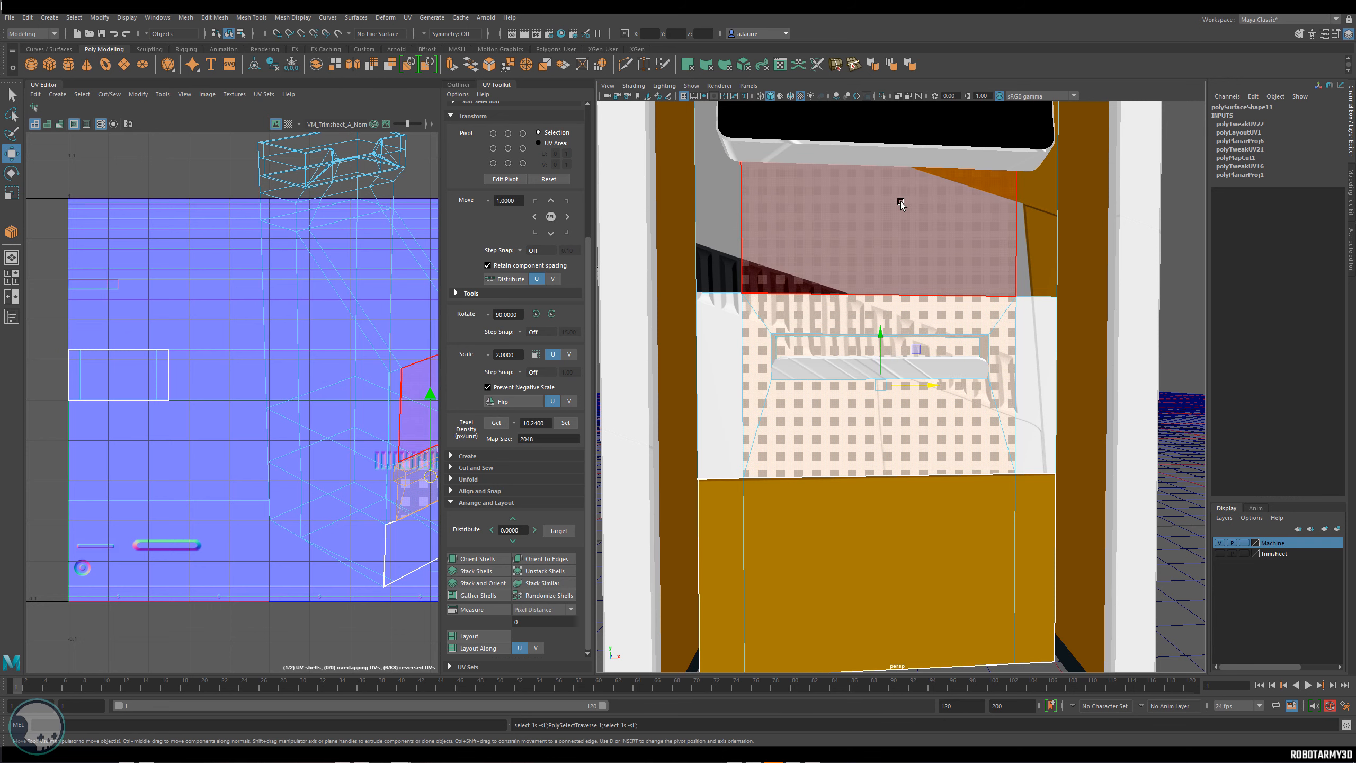
click(880, 316)
alt+drag(881, 316, 899, 288)
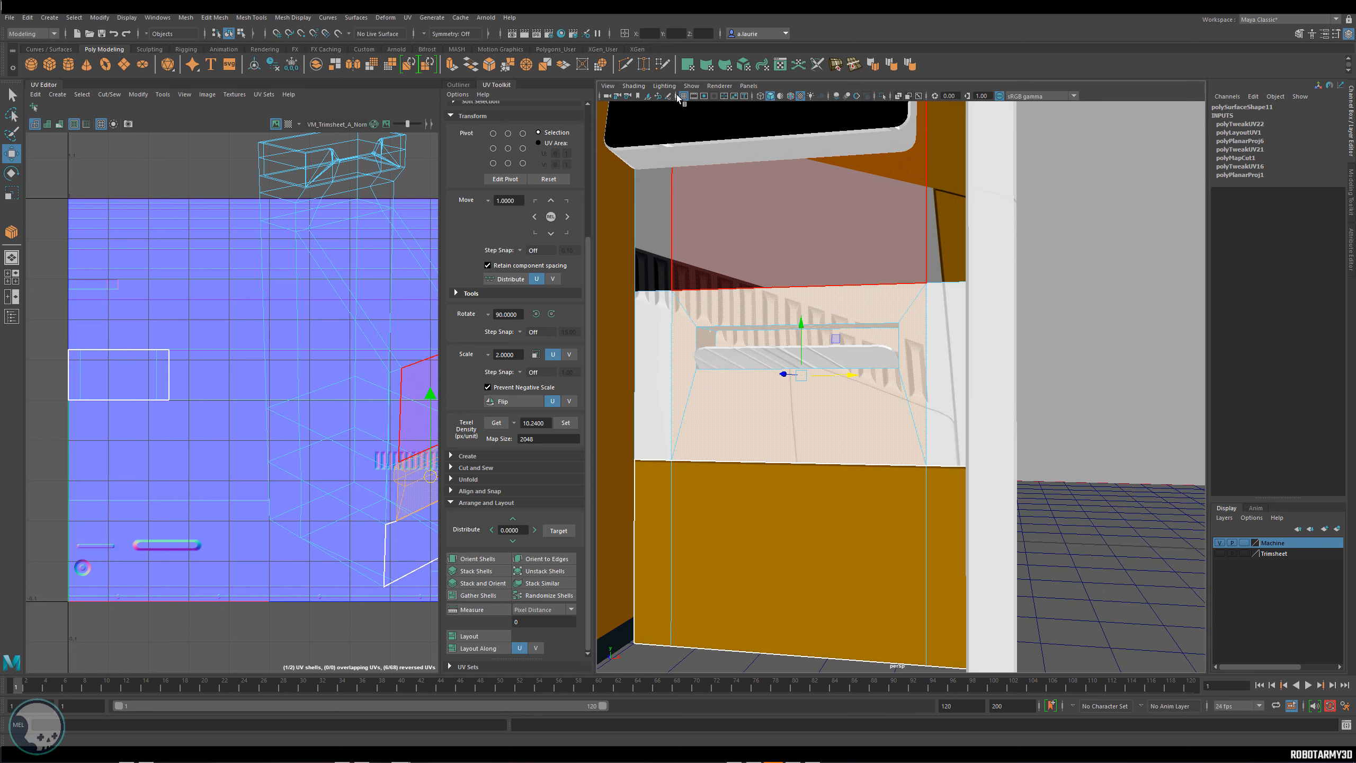
In wireframe, select the complete band of faces around the machine directly above the lower front panel, including the recess.
key(4)
scroll(908, 320, down, 3)
scroll(991, 345, up, 2)
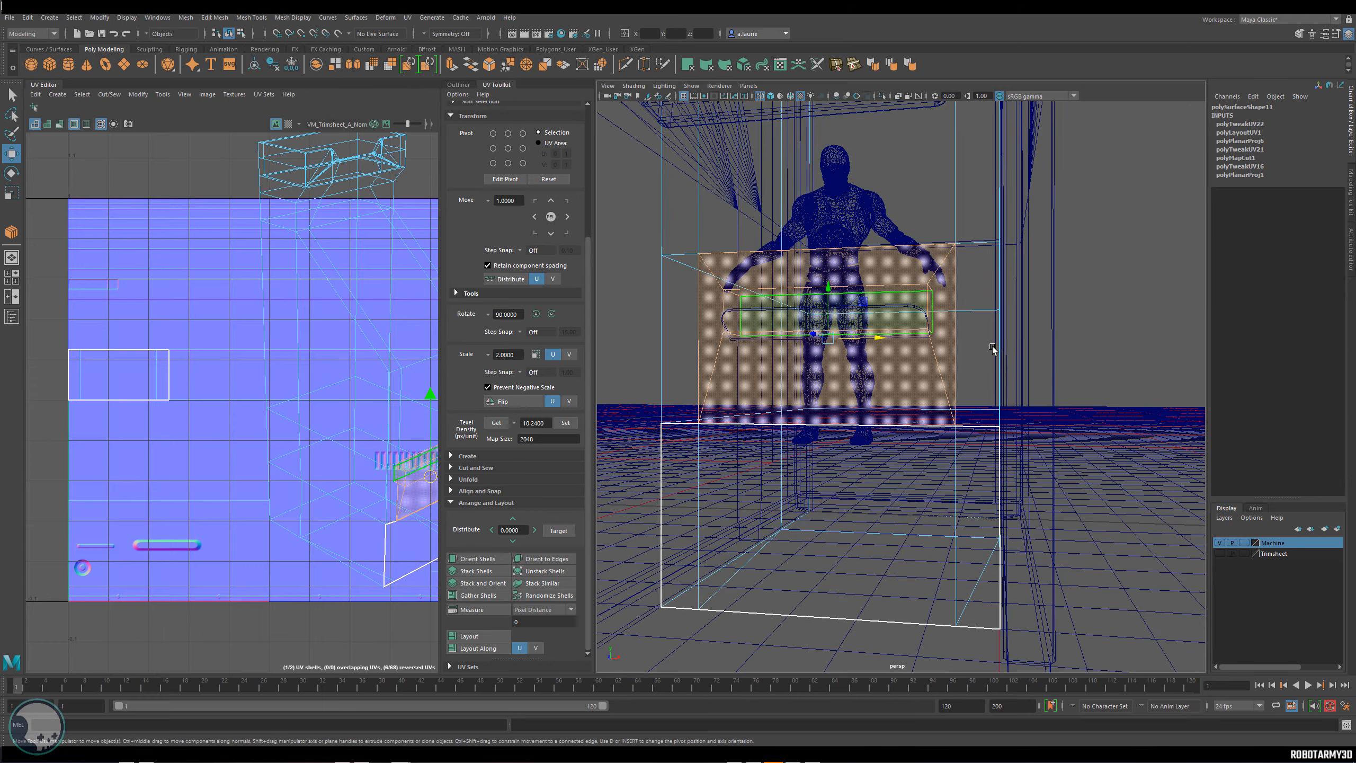
alt+drag(1029, 343, 1017, 345)
drag(1102, 309, 600, 402)
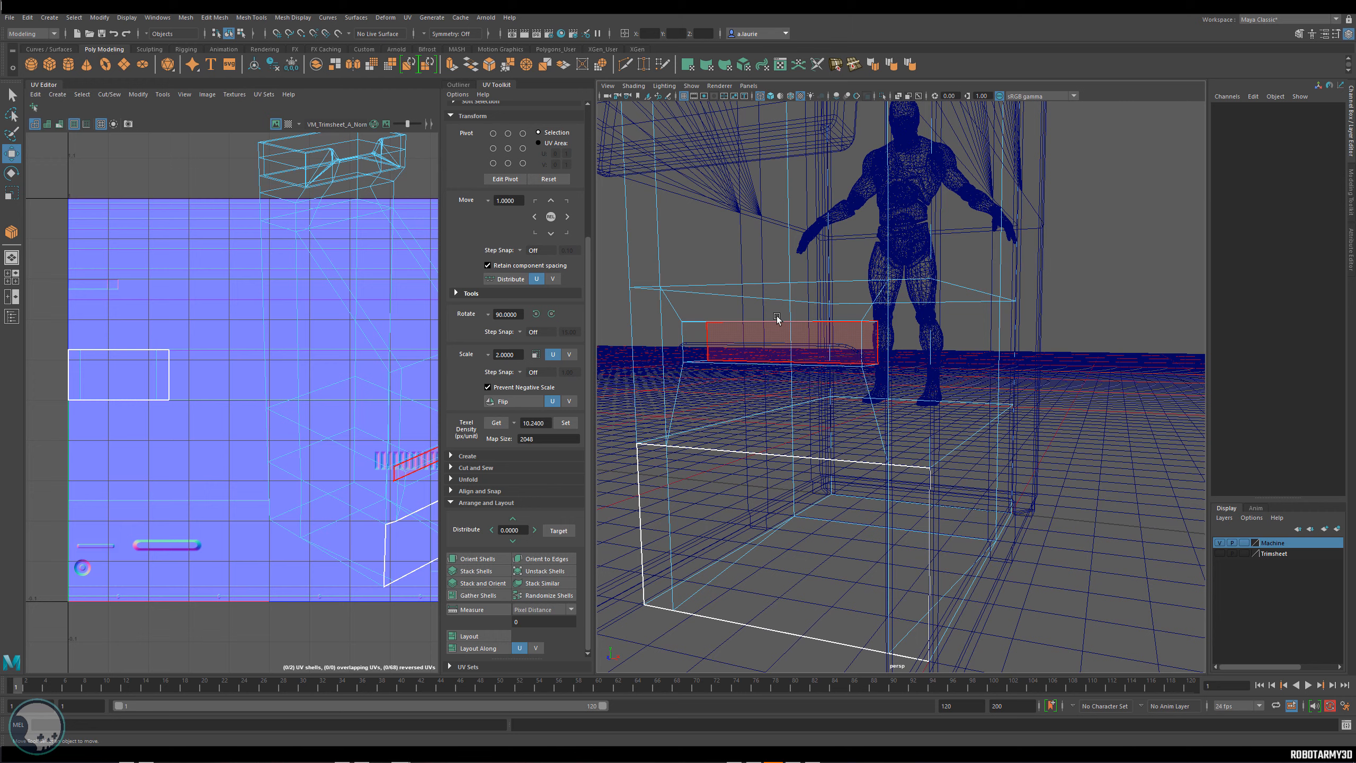
click(1041, 316)
key(f)
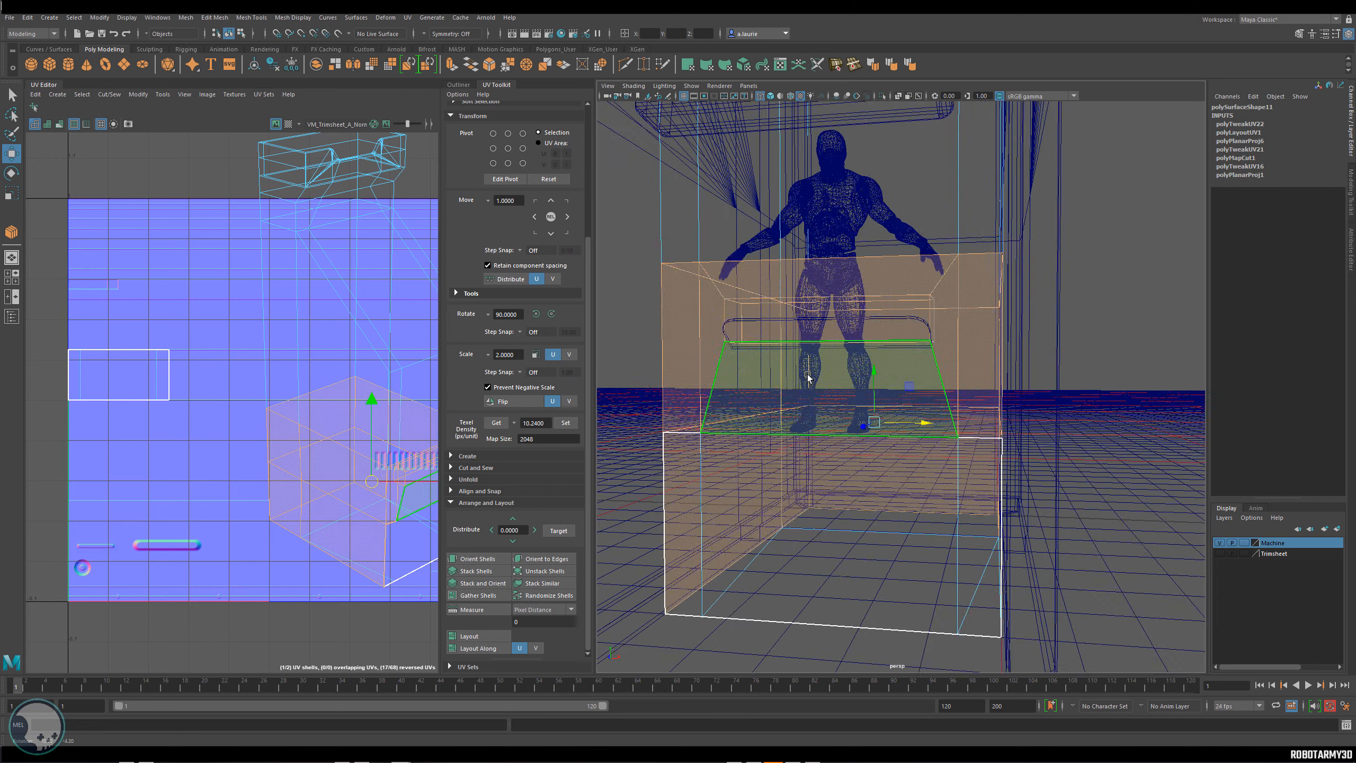
alt+drag(908, 428, 396, 298)
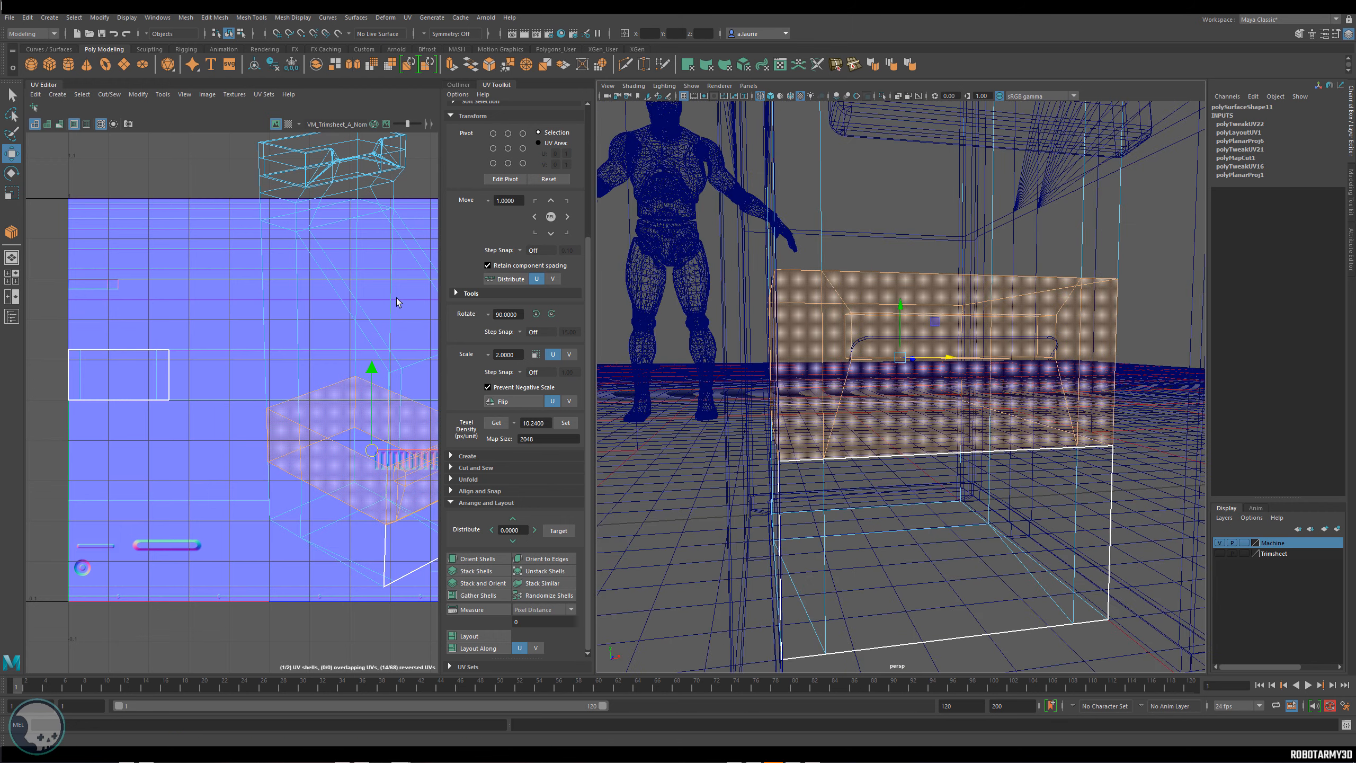
Try a camera-based UV projection on the selected band of faces, then undo it.
key(f)
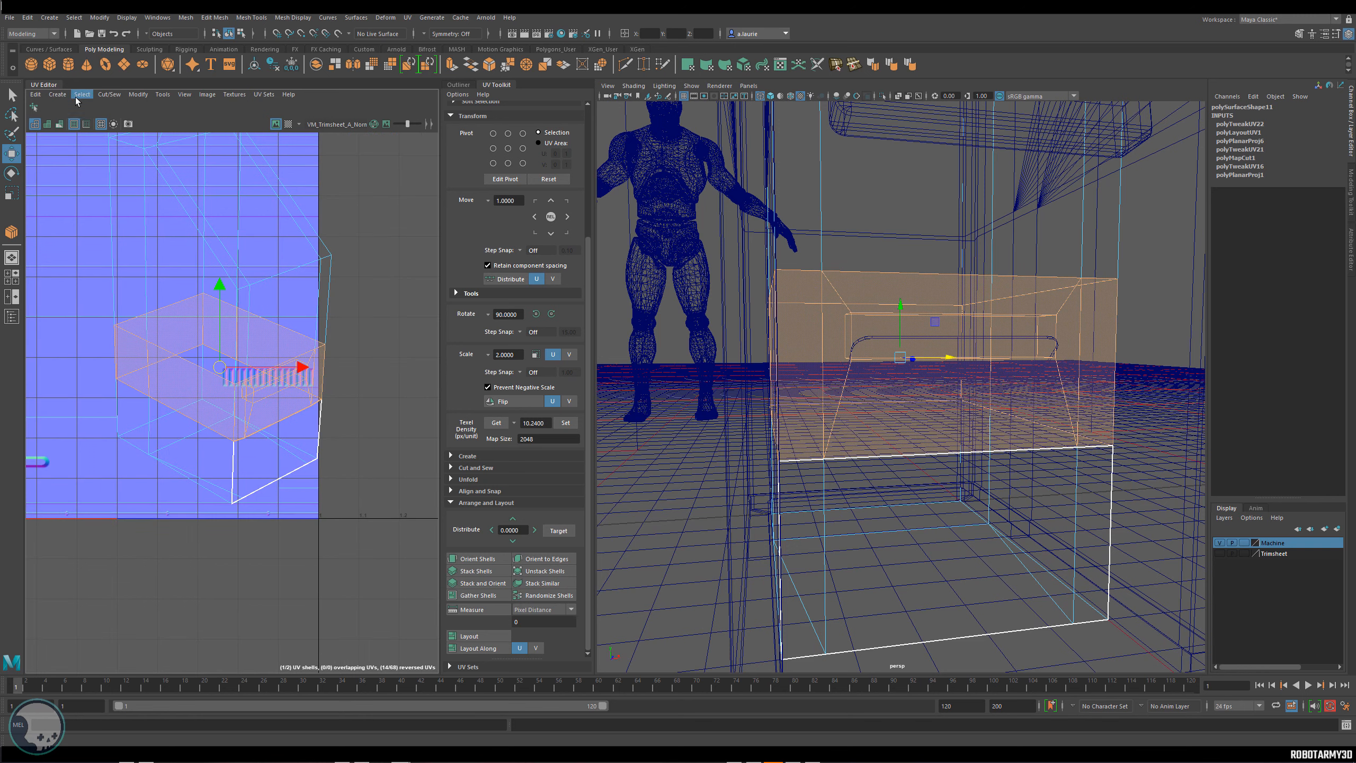
click(57, 93)
click(107, 188)
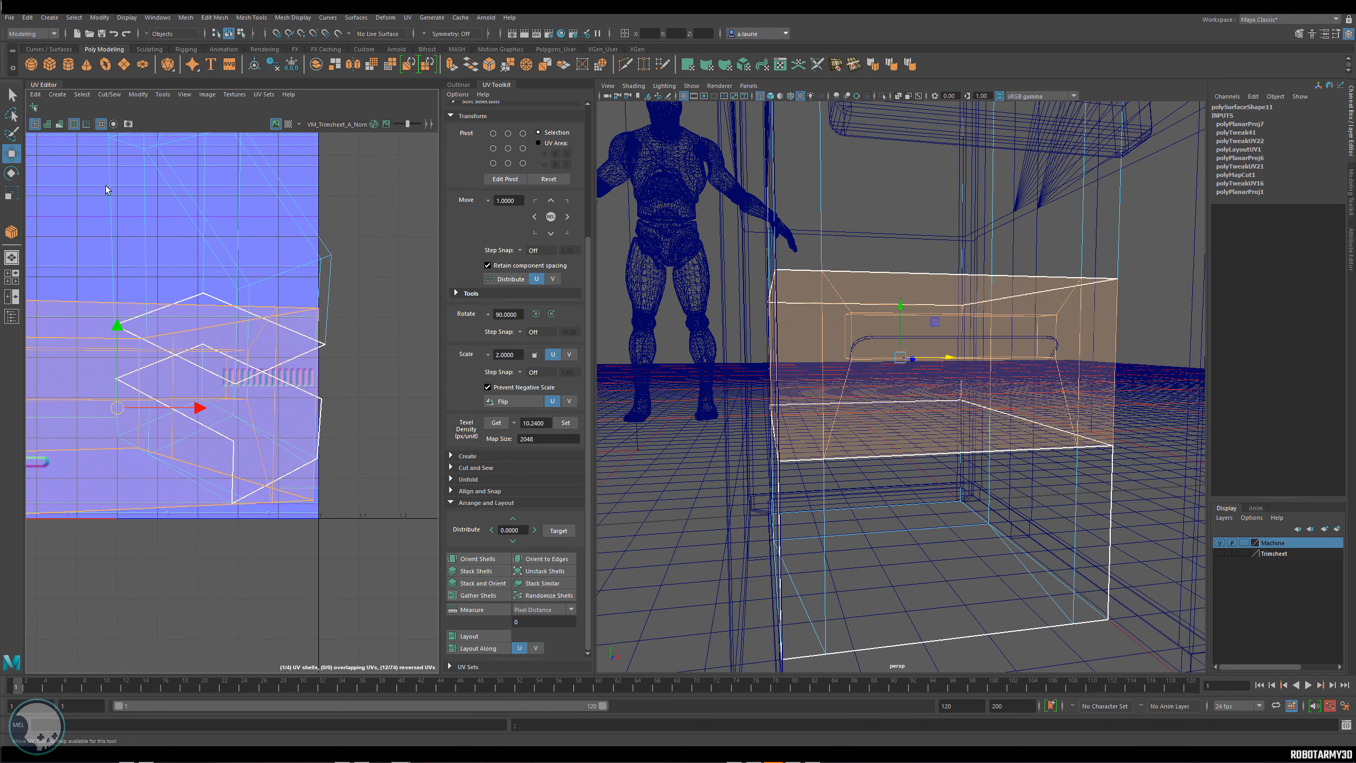
alt+middle_drag(213, 337, 289, 316)
key(ctrl+z)
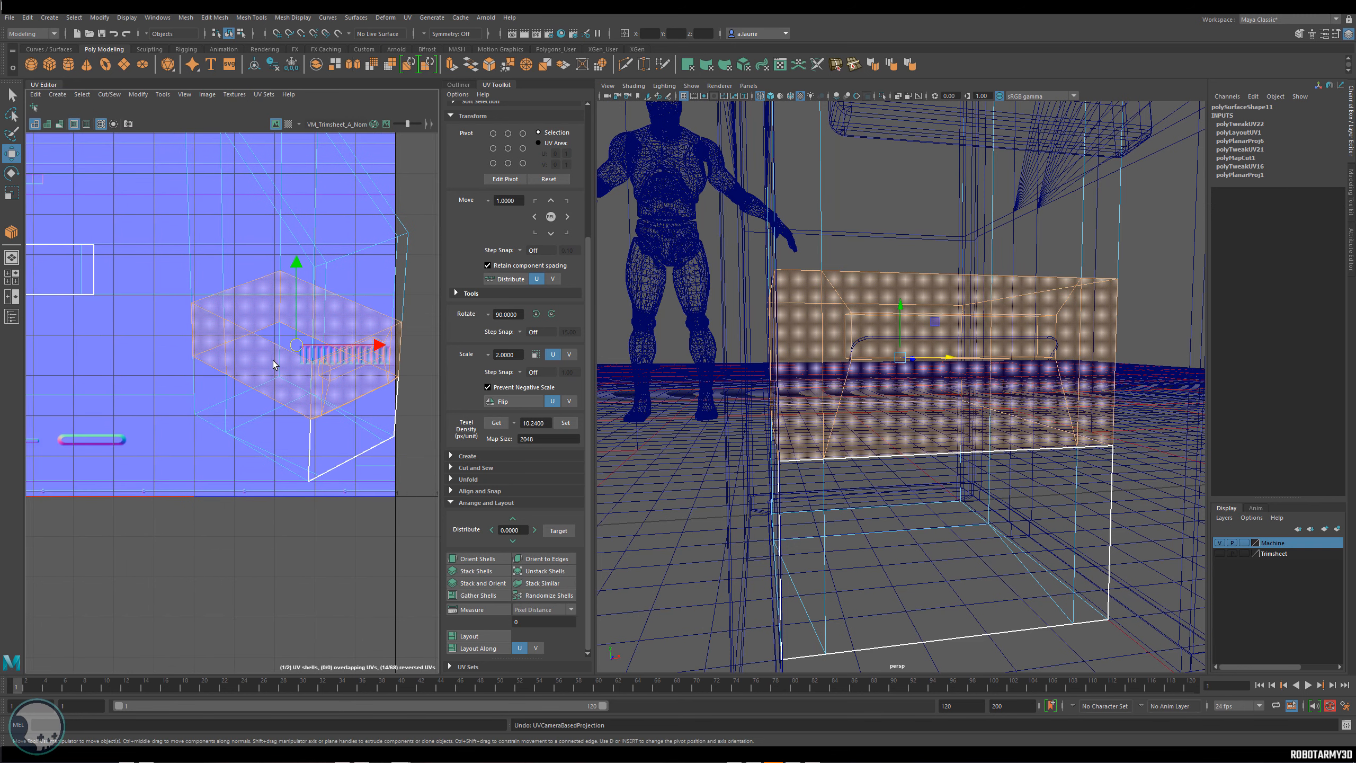
Separate the selected band of faces into its own UV shell and move it to the empty space beside the trim sheet.
shift+right_drag(274, 365, 312, 363)
key(a)
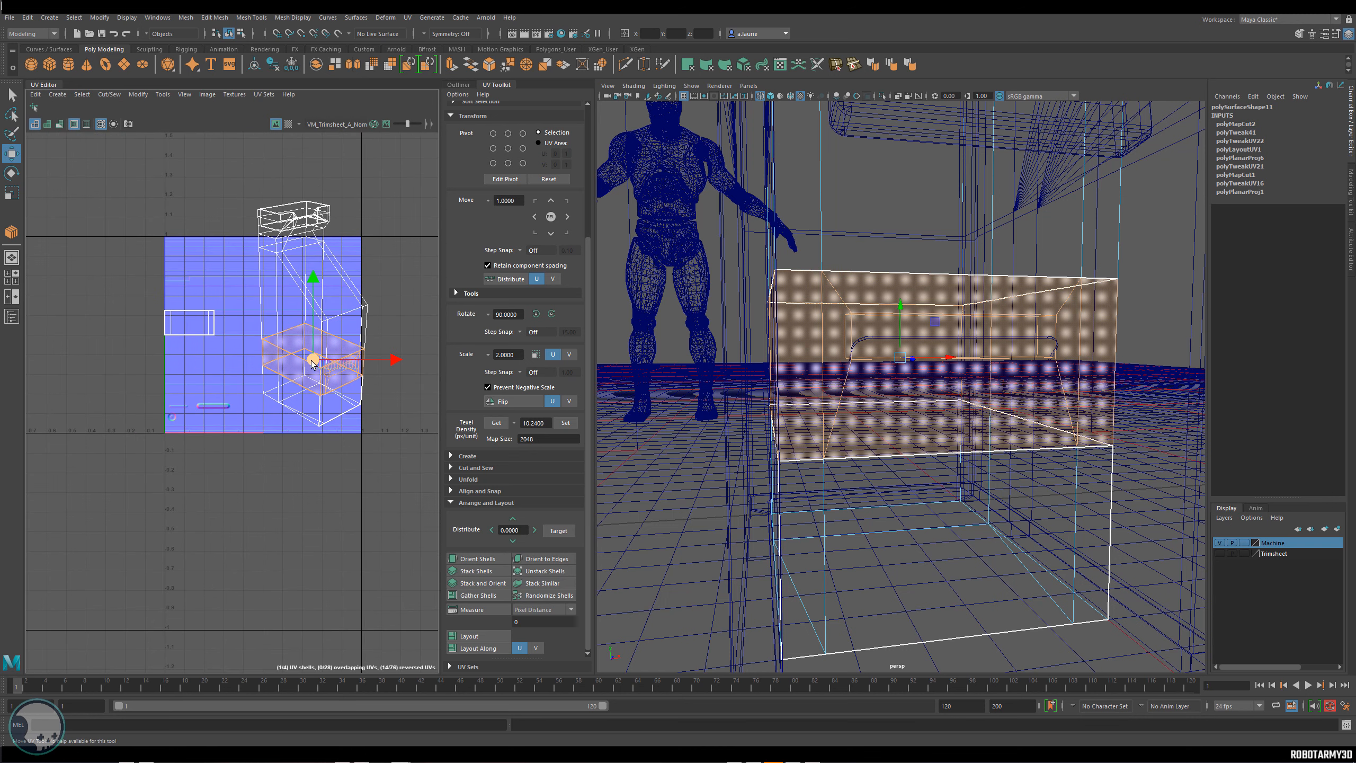
drag(313, 364, 438, 337)
alt+middle_drag(389, 333, 249, 343)
scroll(302, 344, up, 5)
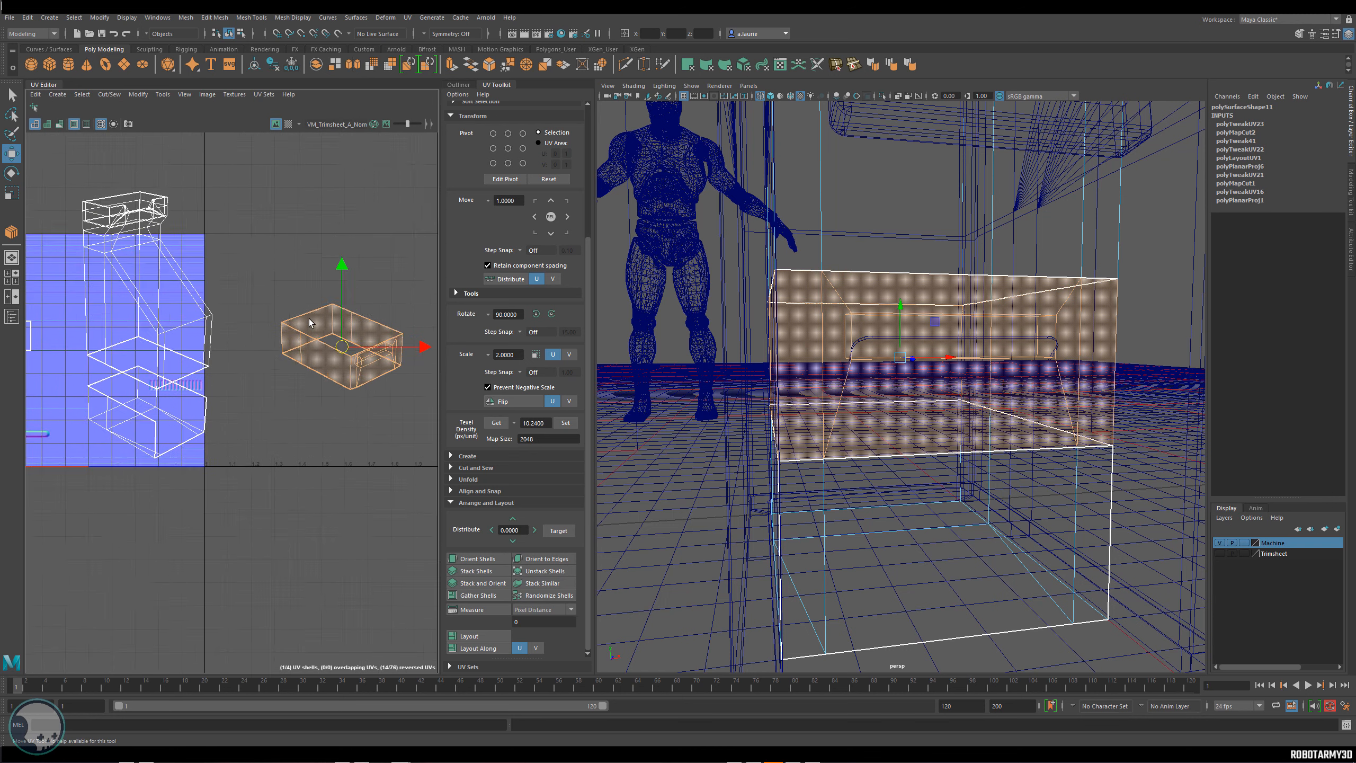
Select the vertical back corner edge of the separated band shell and cut its UVs there.
click(355, 310)
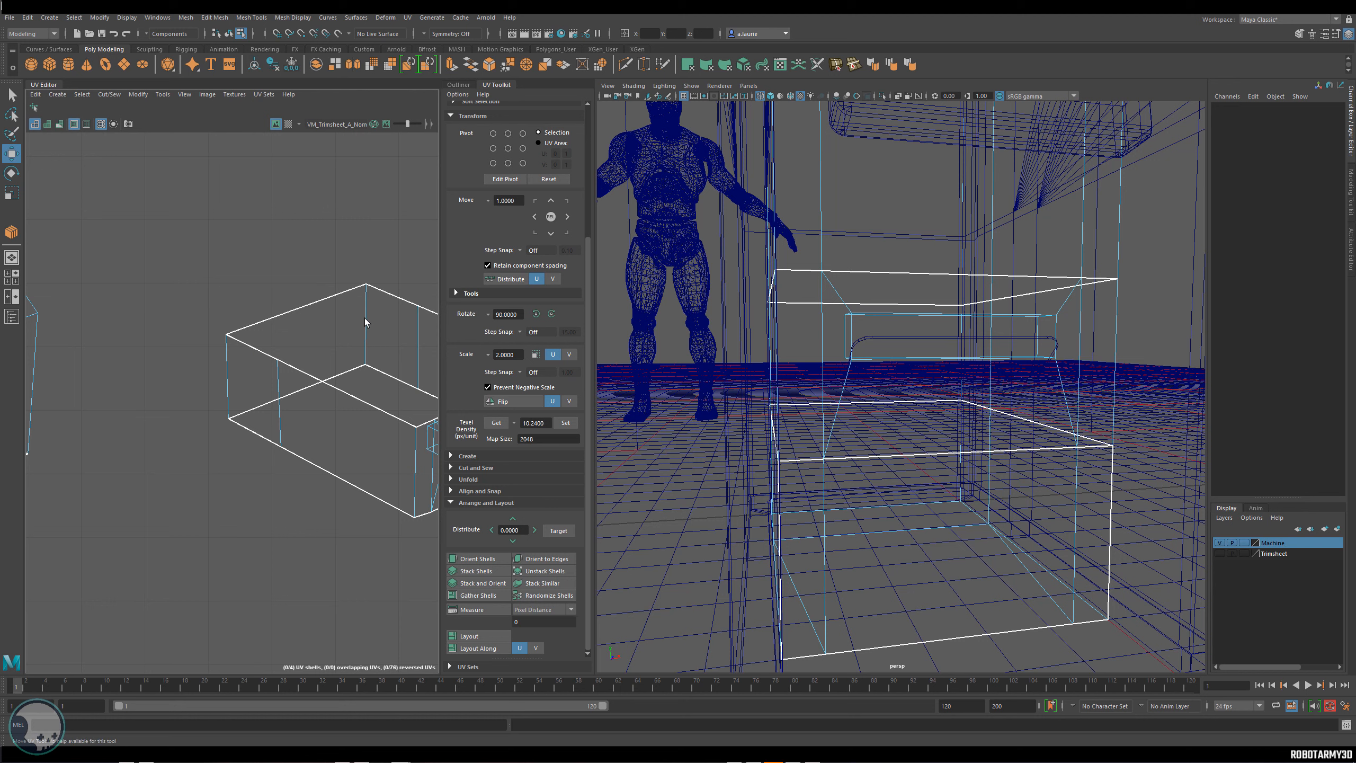
right_drag(364, 321, 357, 303)
click(357, 315)
alt+middle_drag(357, 320, 277, 322)
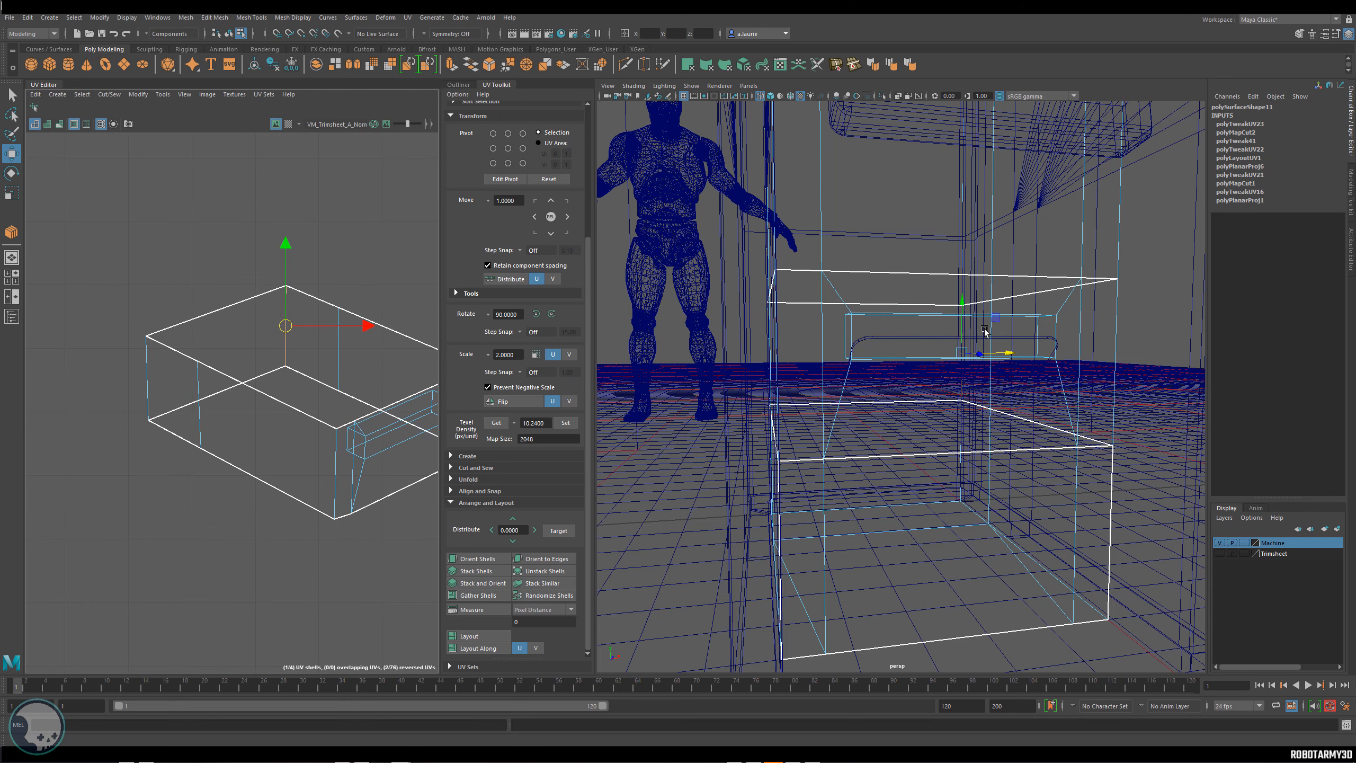
shift+right_drag(287, 307, 287, 305)
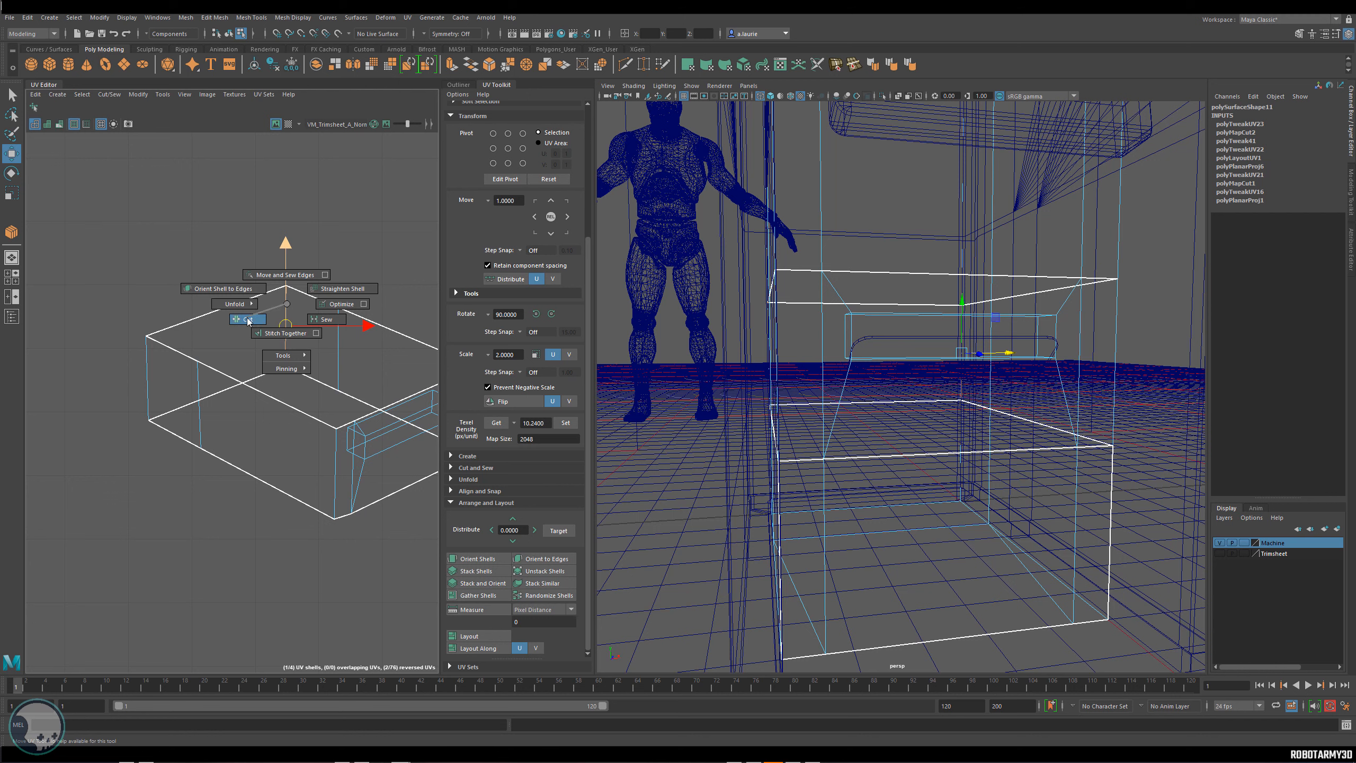
shift+right_drag(248, 320, 147, 398)
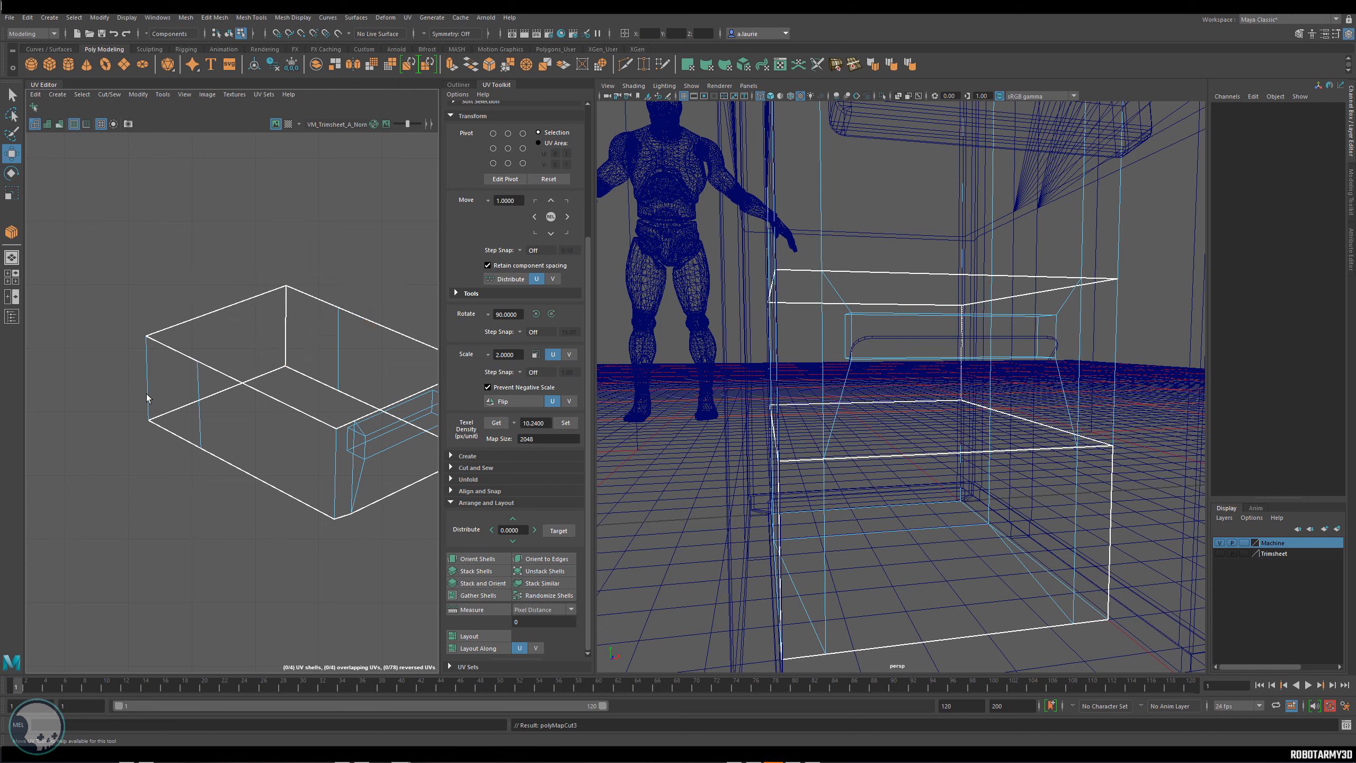
Select the whole band shell, undo the Unfold Along attempt and unfold the shell into a flat strip with Unfold.
click(258, 347)
key(ctrl+z)
click(468, 479)
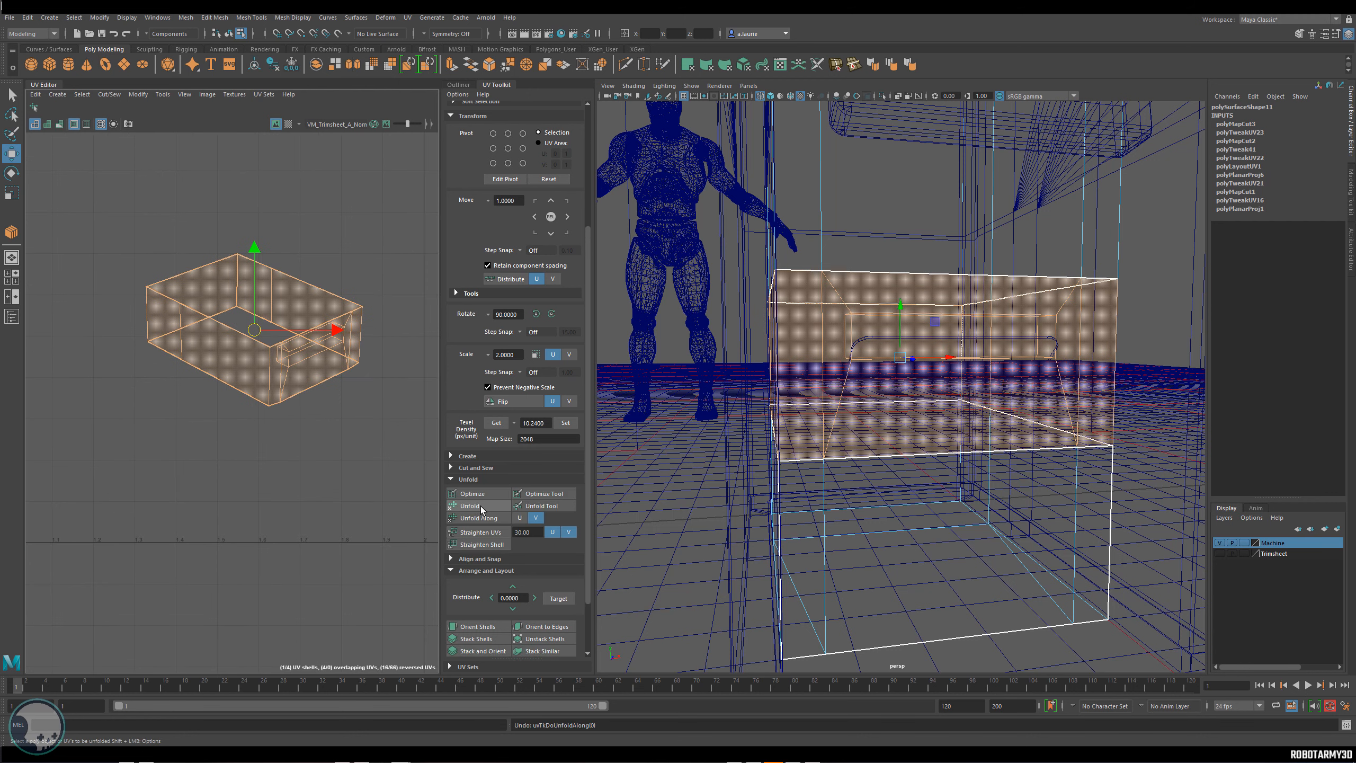
click(482, 507)
scroll(317, 335, down, 3)
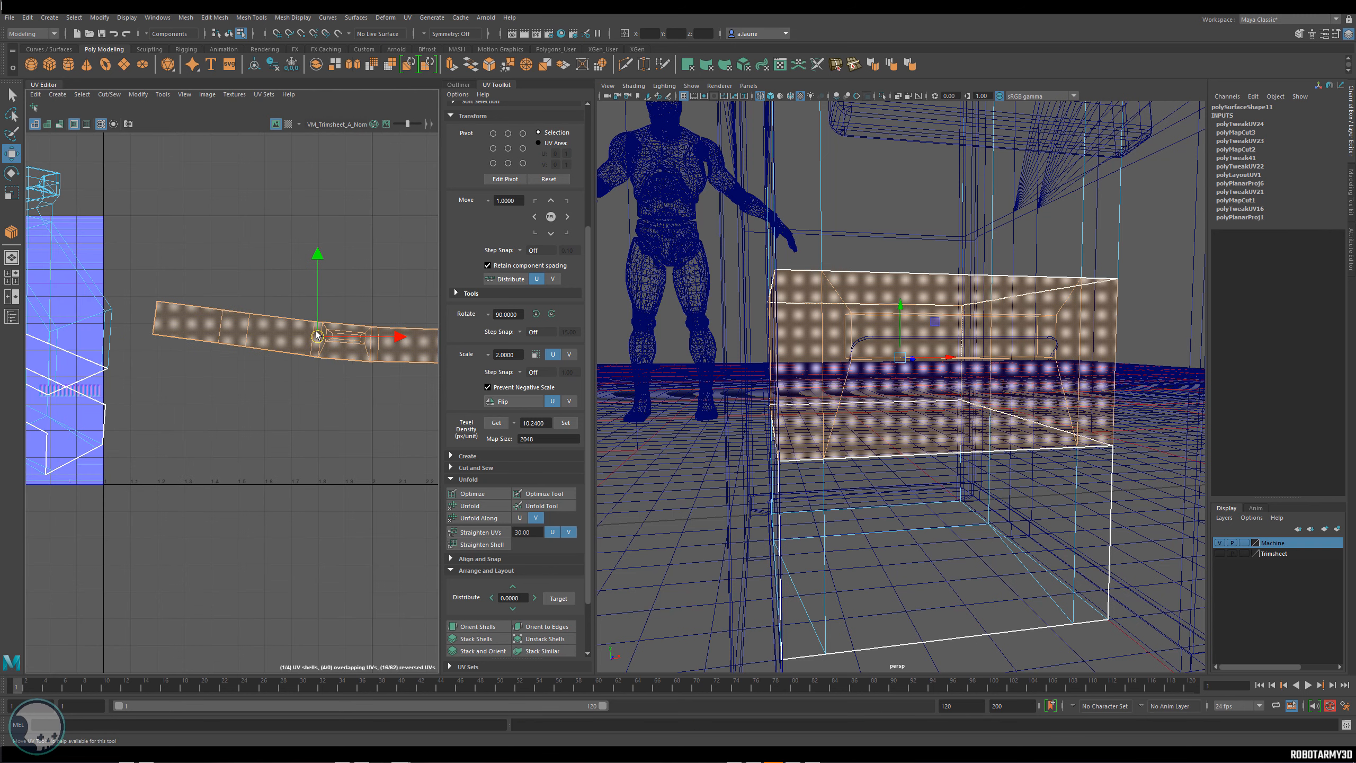
Select the border edges around the recess in the band shell, cut them and move the recess piece above the strip.
click(316, 335)
scroll(333, 342, up, 6)
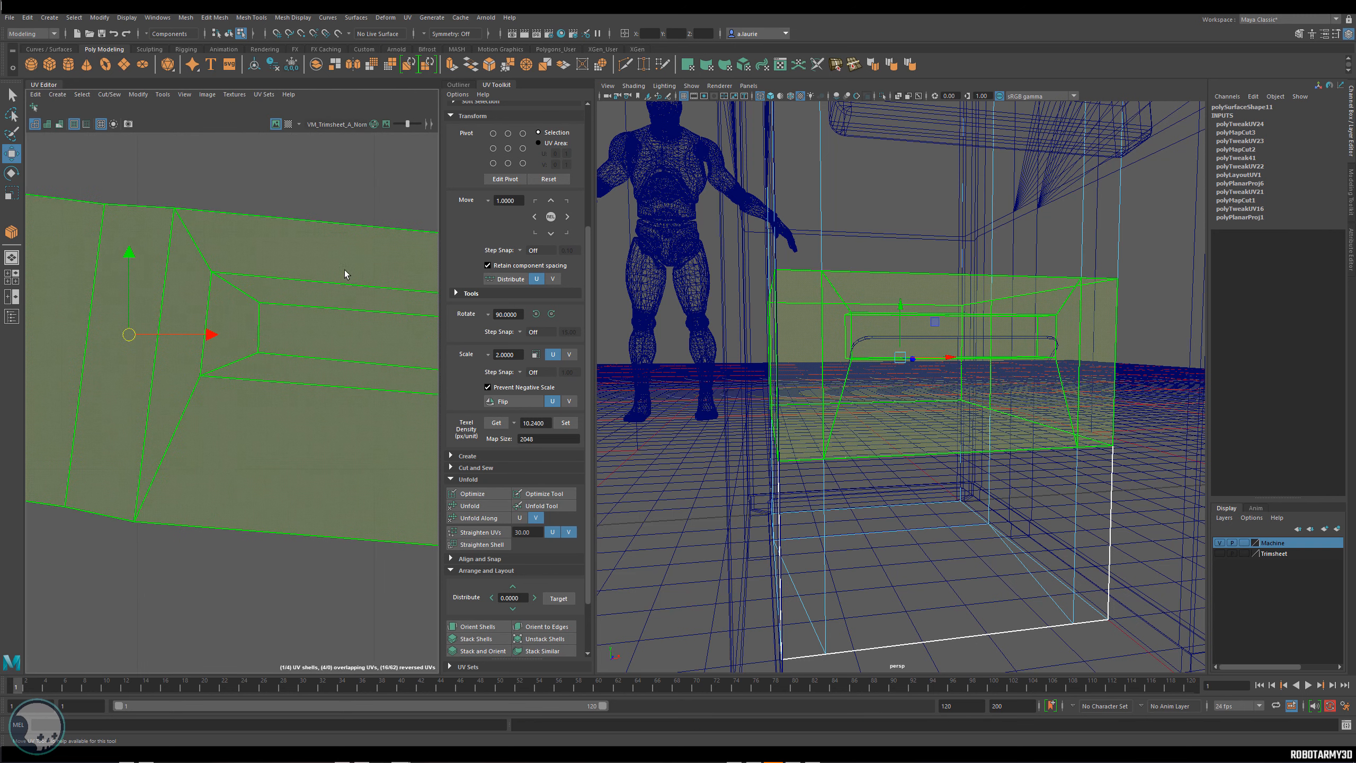
alt+middle_drag(344, 274, 242, 261)
right_drag(241, 261, 239, 250)
click(243, 267)
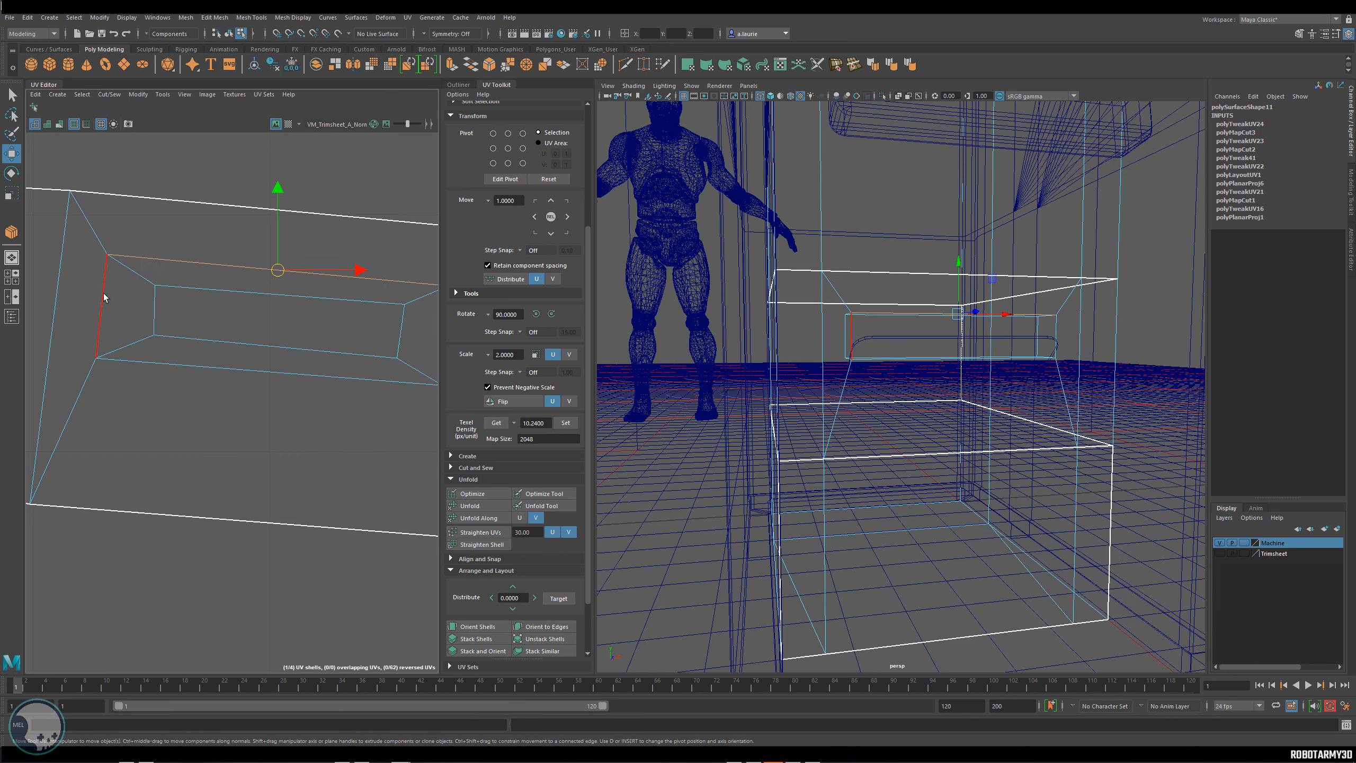
shift+click(324, 377)
alt+middle_drag(423, 367, 354, 358)
right_drag(366, 308, 284, 313)
scroll(285, 313, down, 3)
middle_drag(285, 314, 318, 196)
alt+middle_drag(228, 193, 239, 297)
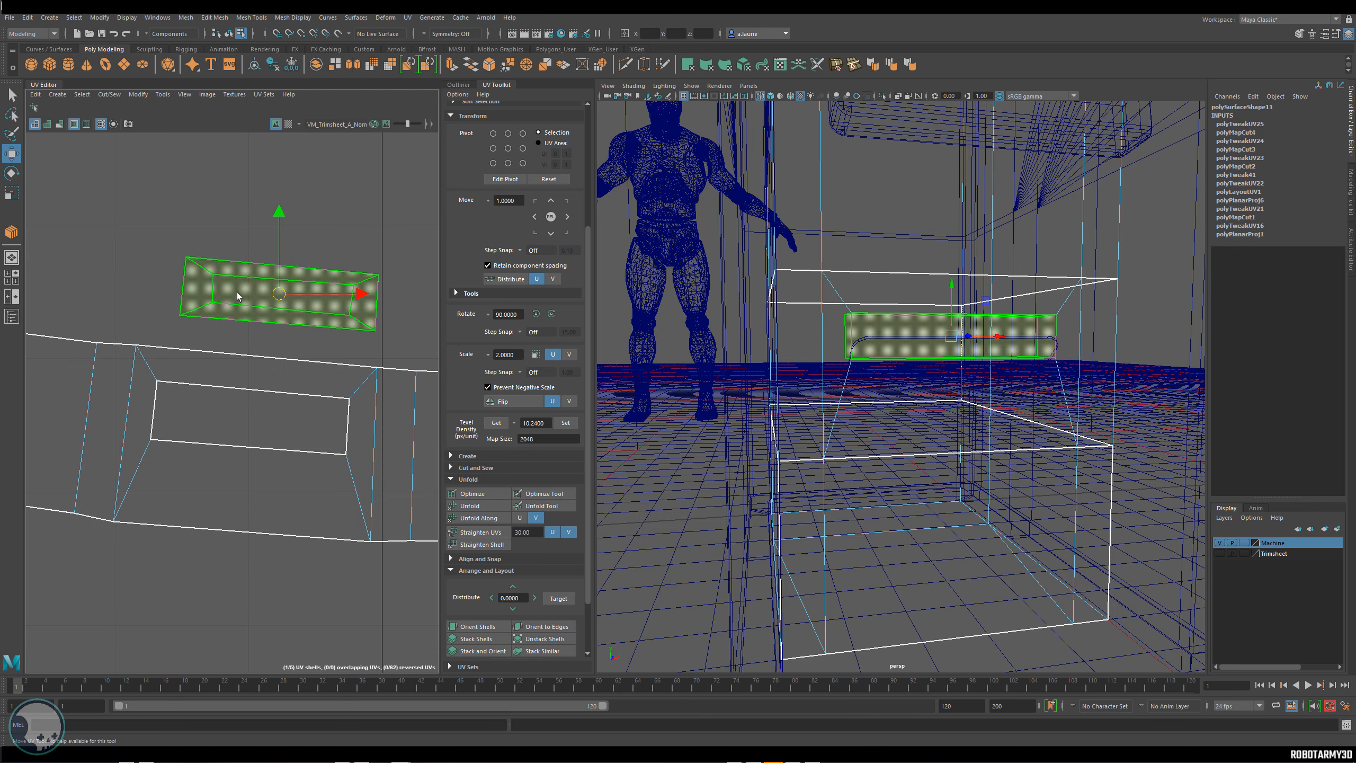
Cut the corner edges of the recess shell, then flatten it with Unfold and square it up with Orient Shells.
right_drag(227, 275, 226, 254)
click(203, 276)
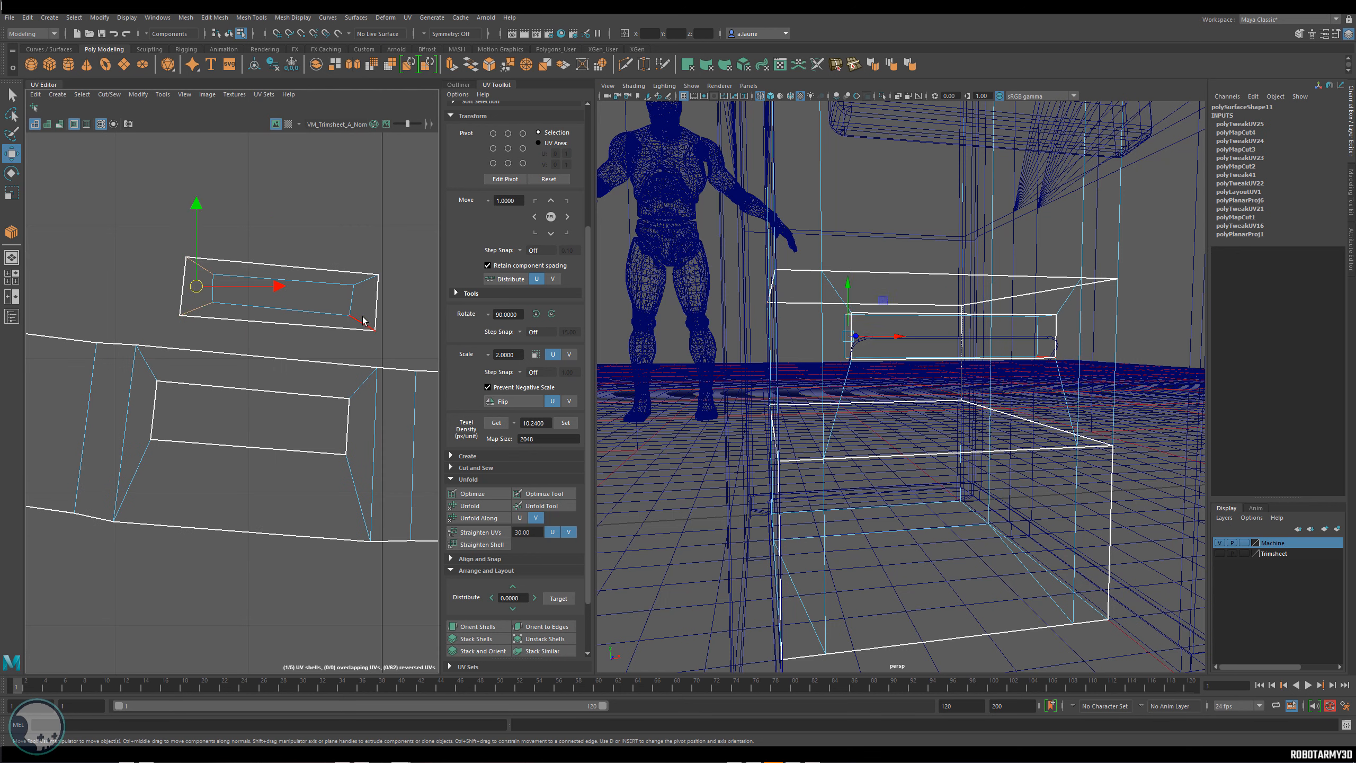
click(368, 288)
shift+right_drag(368, 285, 283, 353)
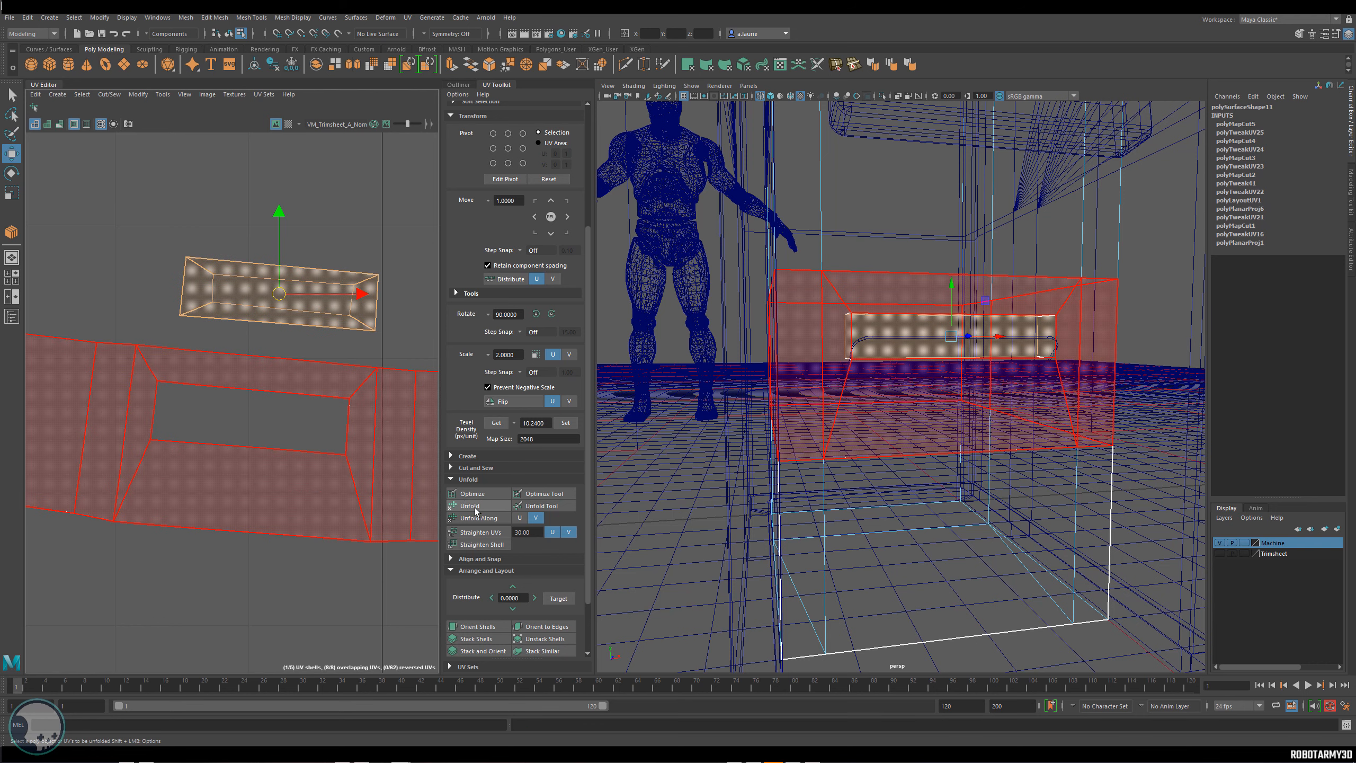
click(473, 505)
click(479, 627)
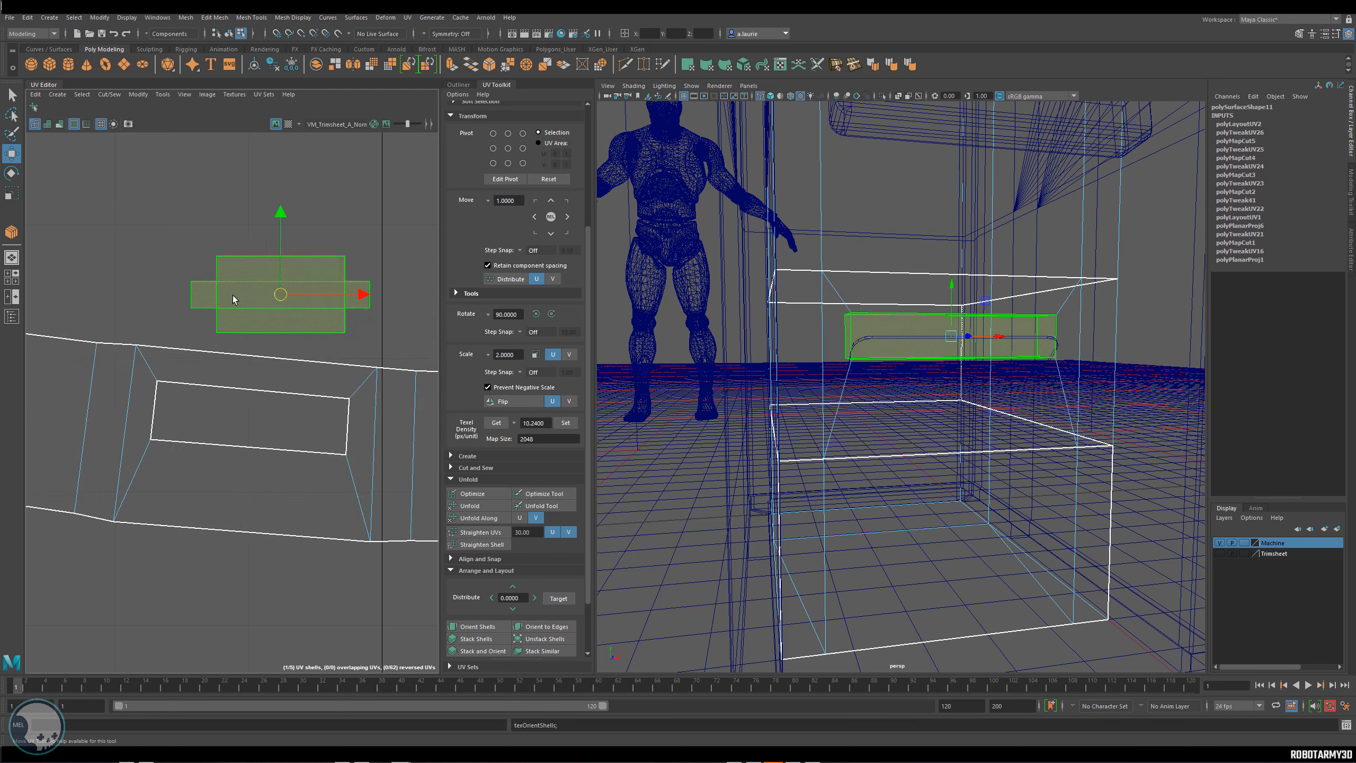
Level the long band shell with Orient Shells and move it slightly farther below the recess shell.
scroll(242, 276, up, 3)
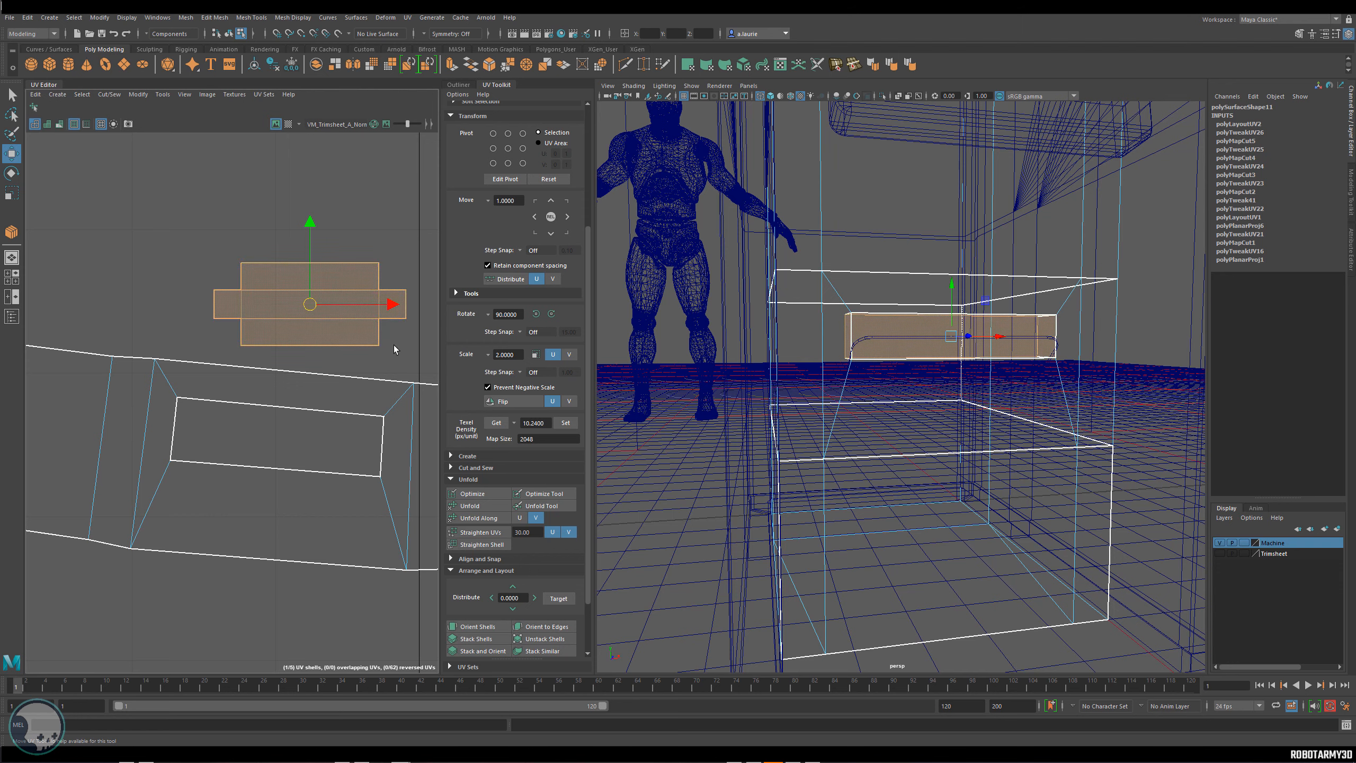
scroll(347, 343, down, 1)
alt+middle_drag(347, 342, 342, 243)
click(323, 390)
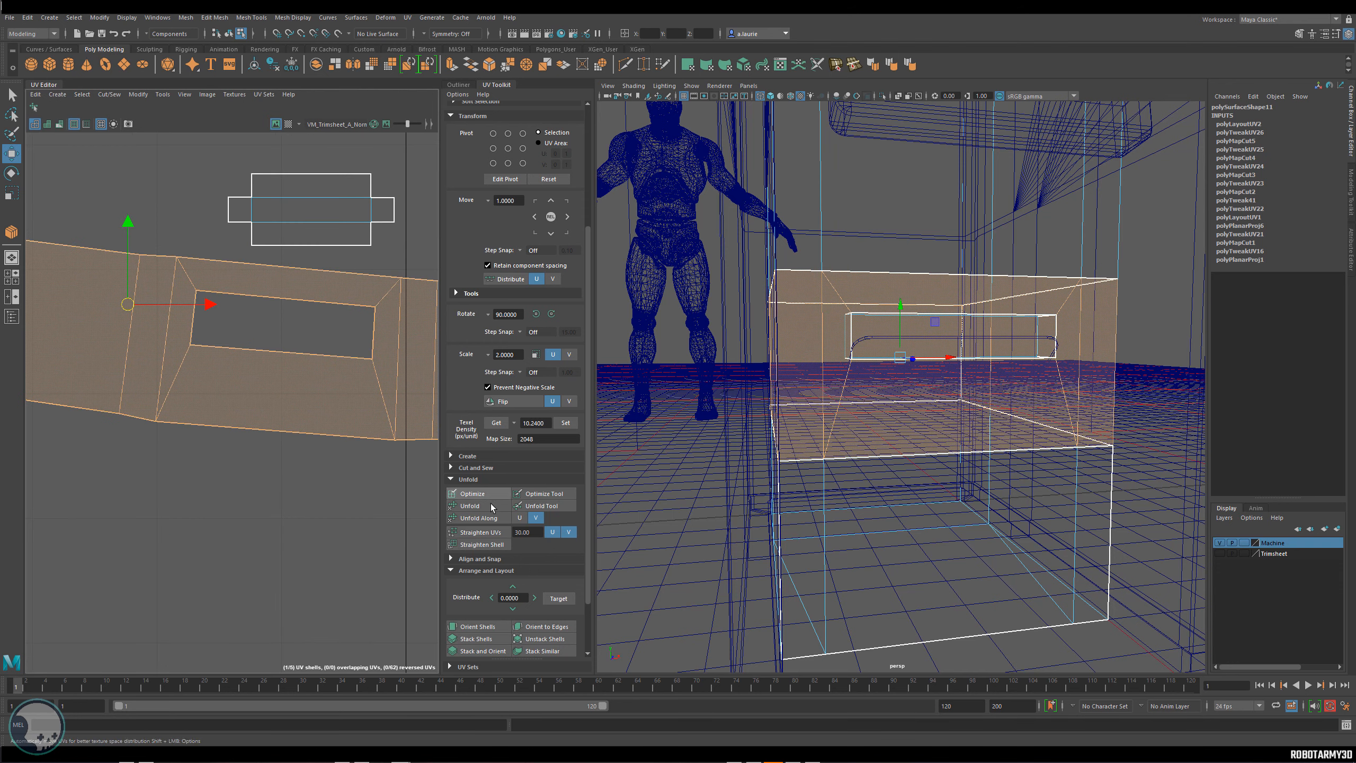
click(483, 626)
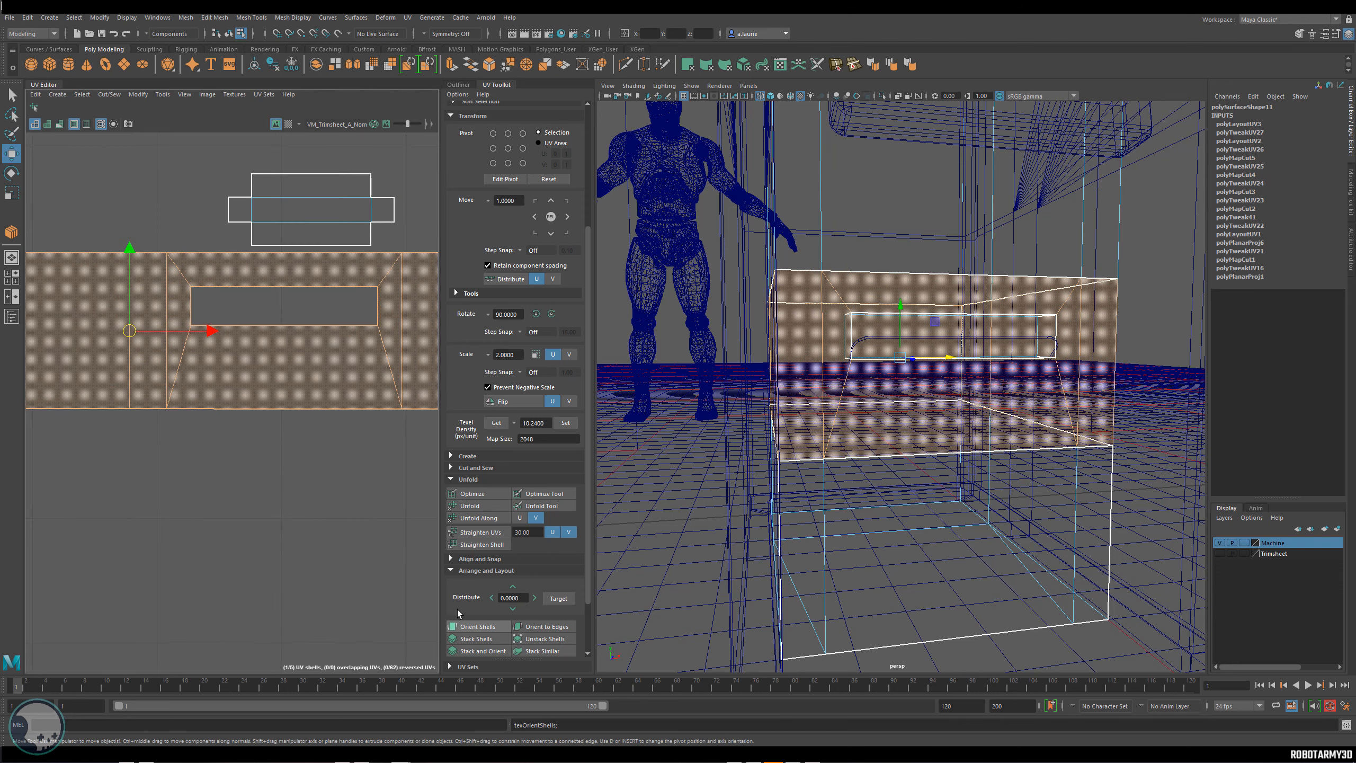
scroll(238, 415, down, 5)
alt+middle_drag(238, 428, 355, 358)
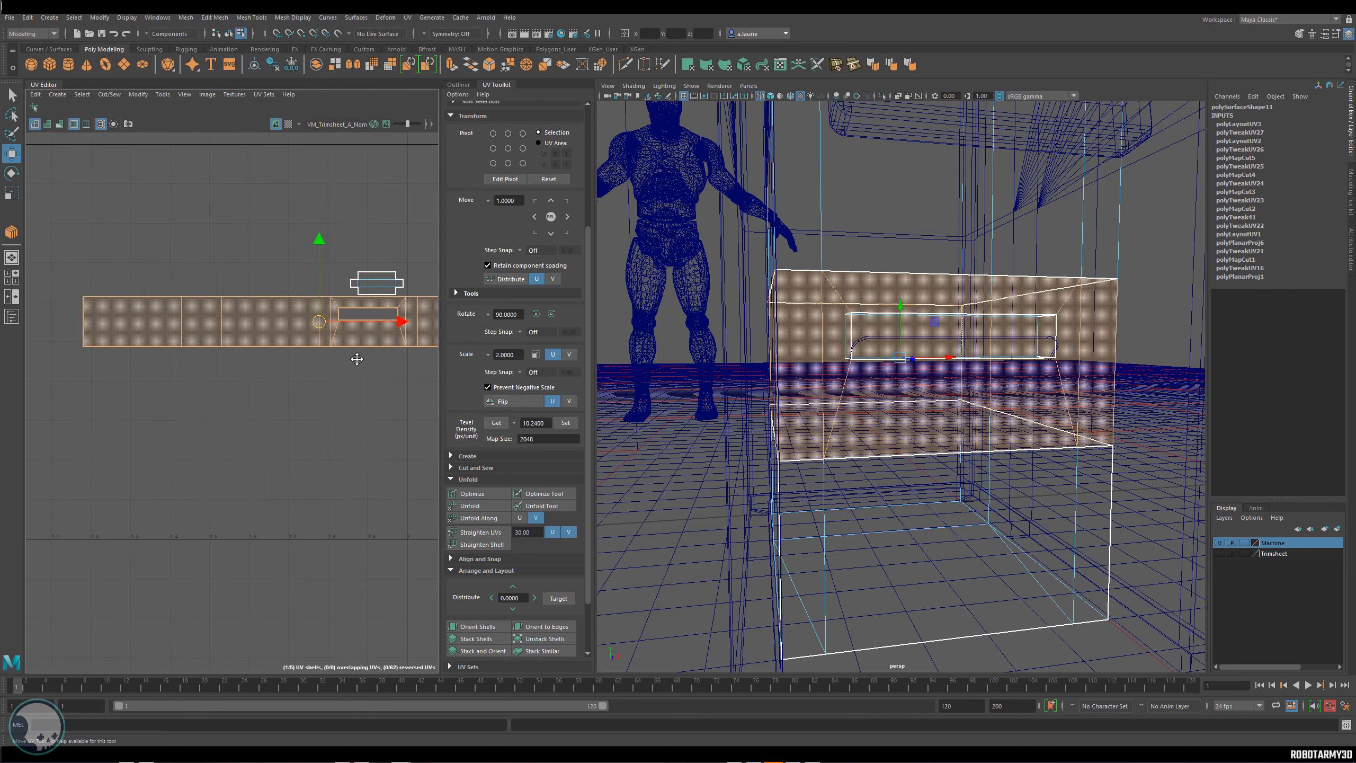
drag(318, 321, 313, 356)
alt+middle_drag(312, 356, 266, 326)
Try Straighten UVs on the entire band shell, then undo it.
click(471, 532)
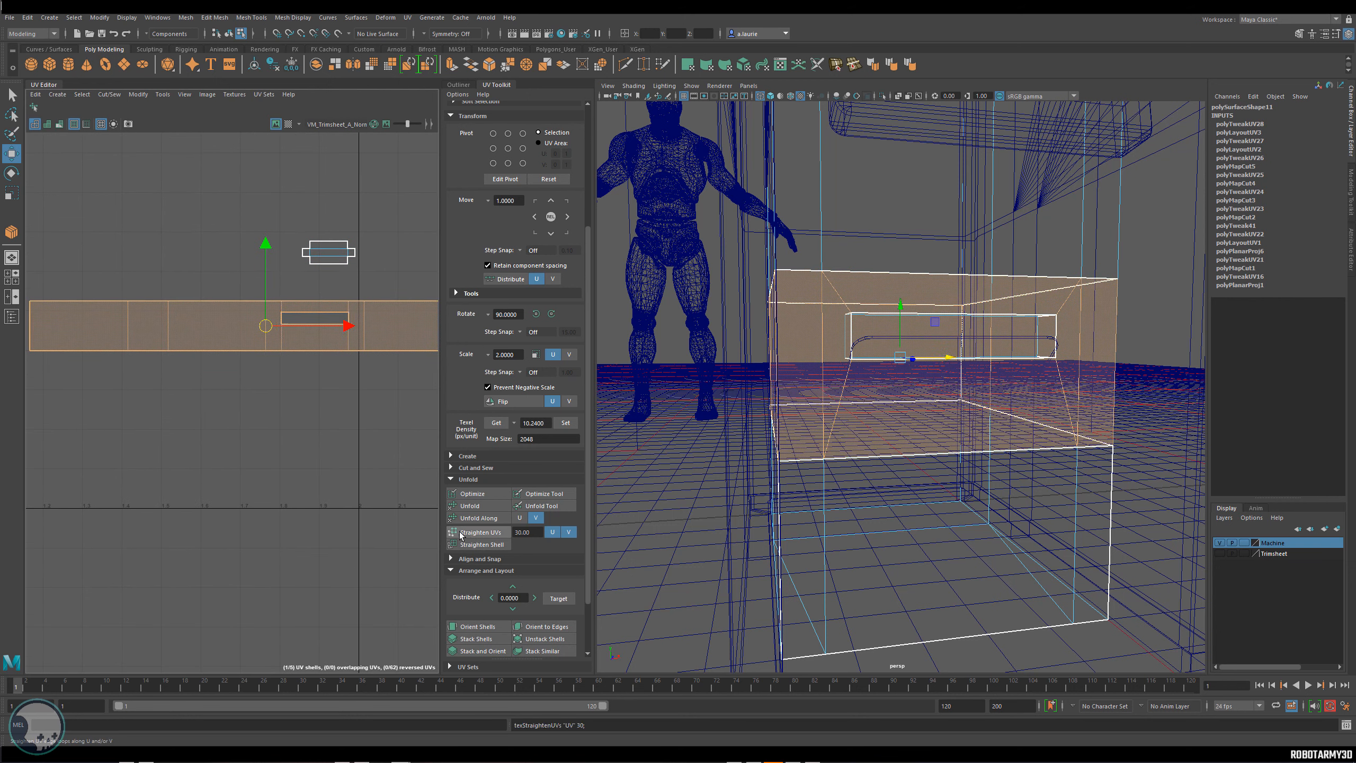
scroll(288, 315, up, 7)
scroll(265, 396, down, 5)
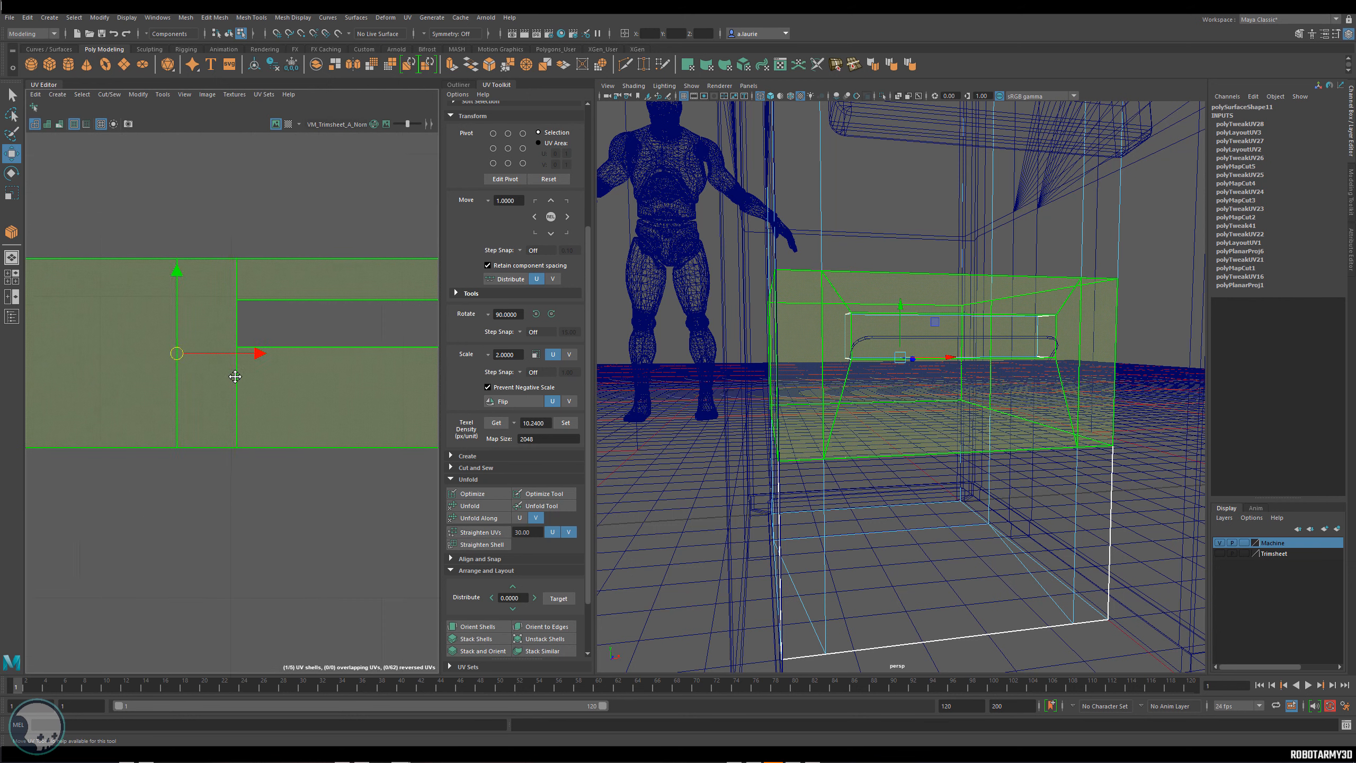
Straighten the UVs around the band shell's recess opening and its outer border points as separate selections.
right_click(249, 355)
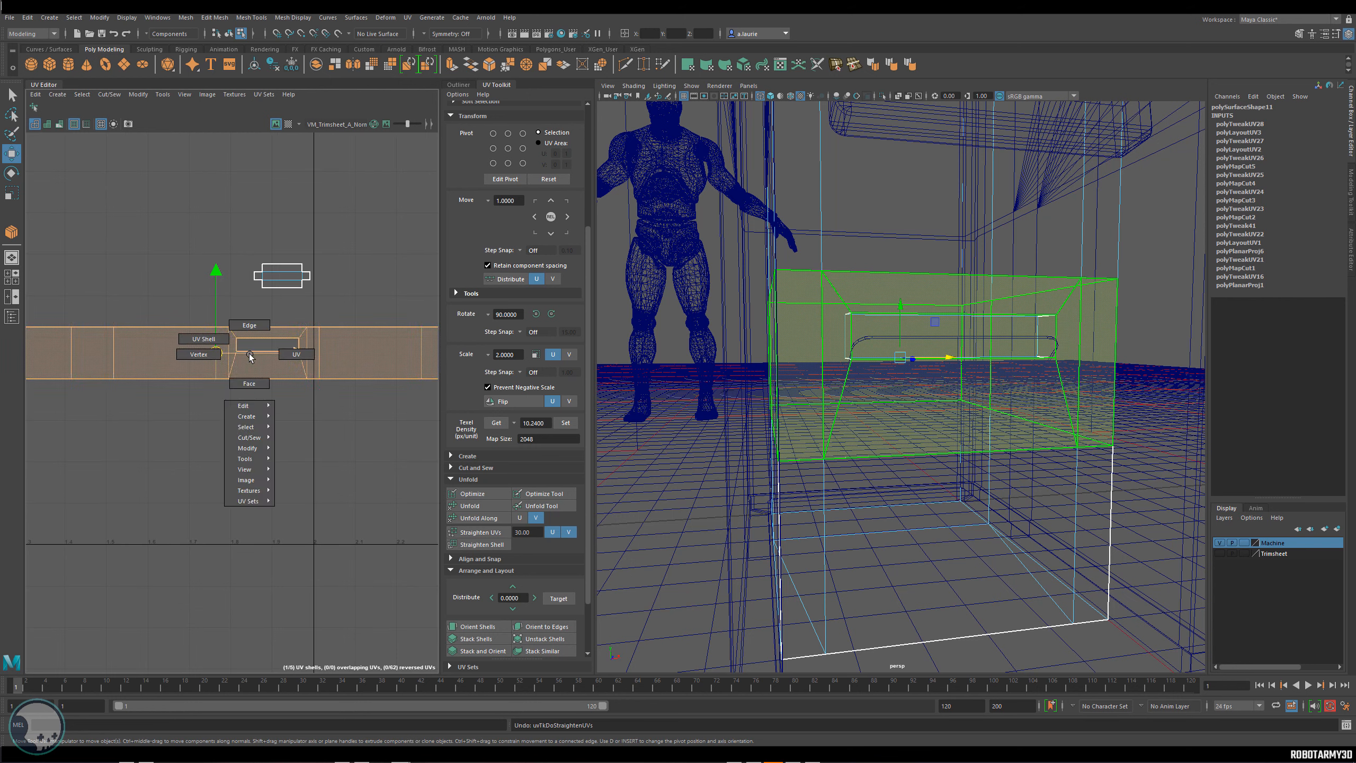
click(293, 355)
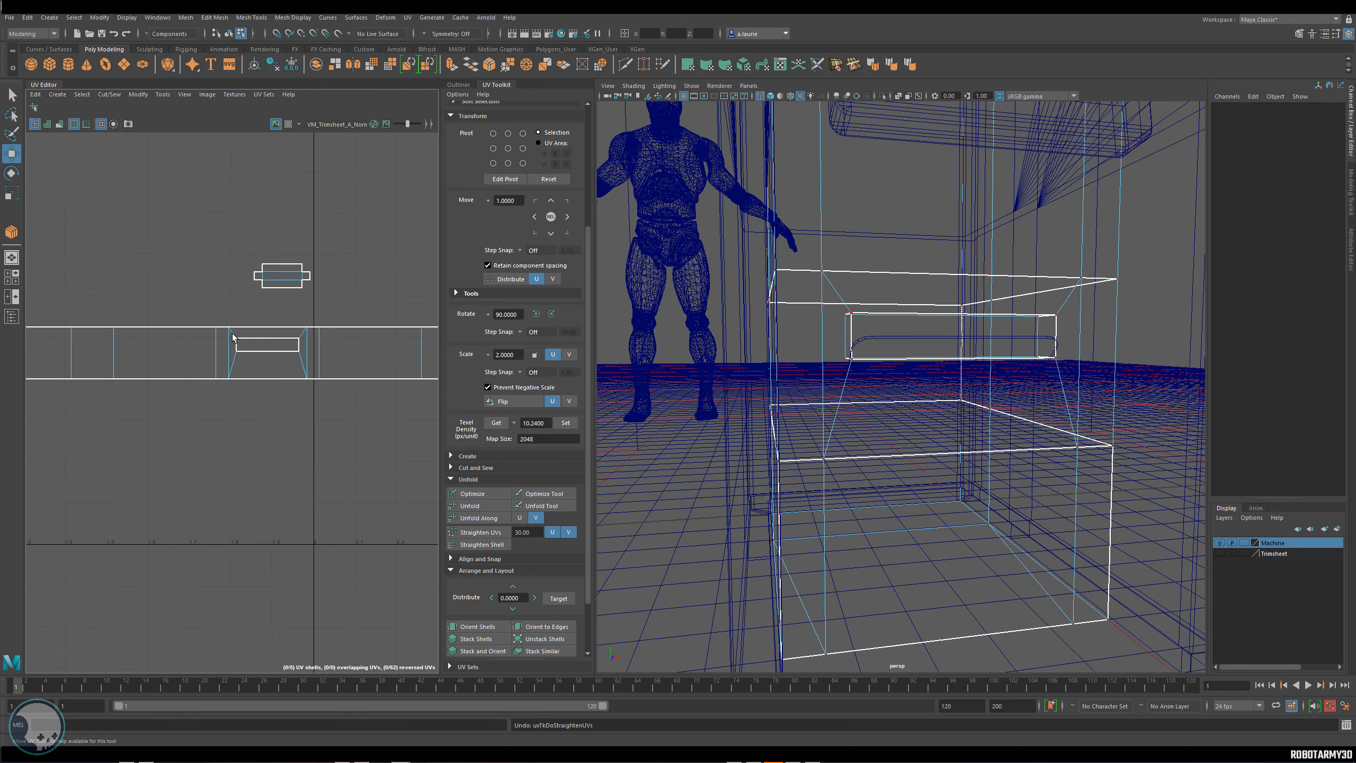
drag(304, 370, 306, 372)
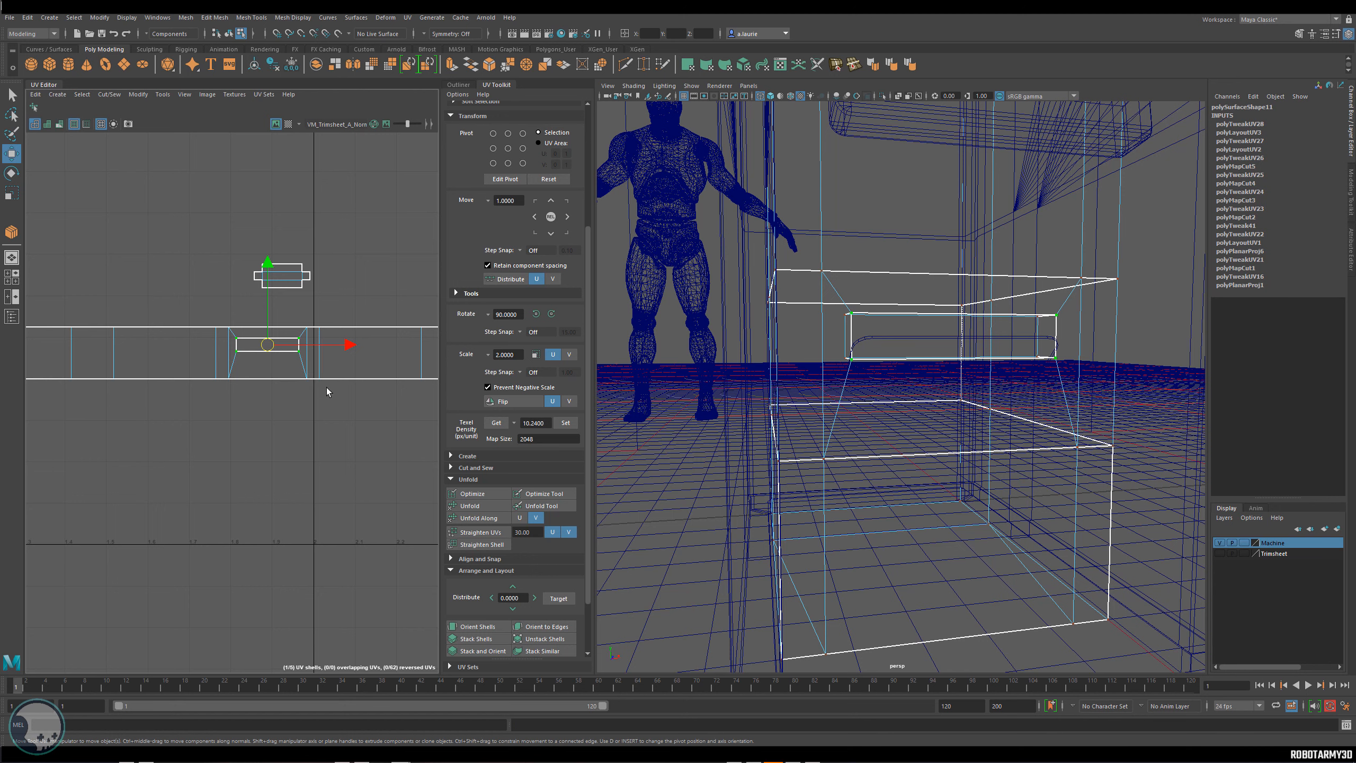
scroll(326, 387, down, 3)
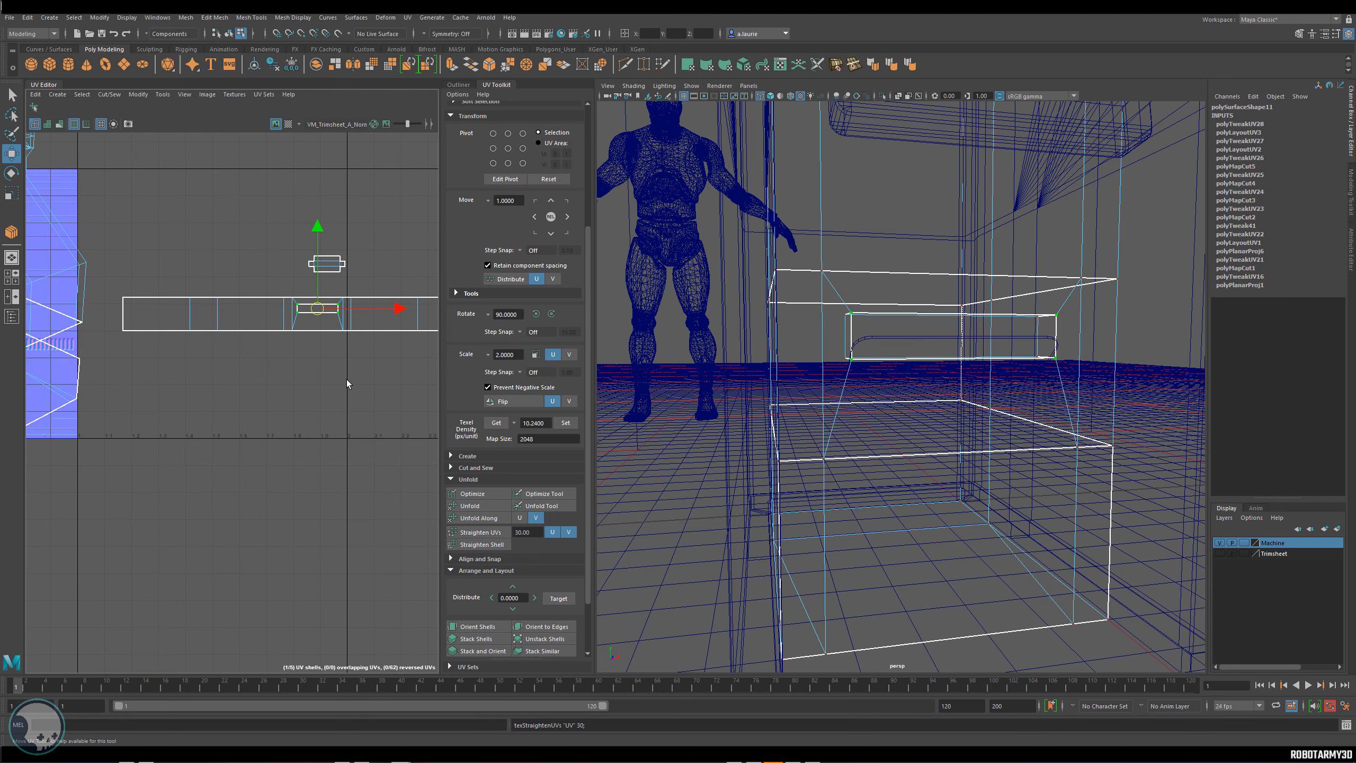
alt+middle_drag(152, 317, 105, 316)
drag(62, 298, 419, 382)
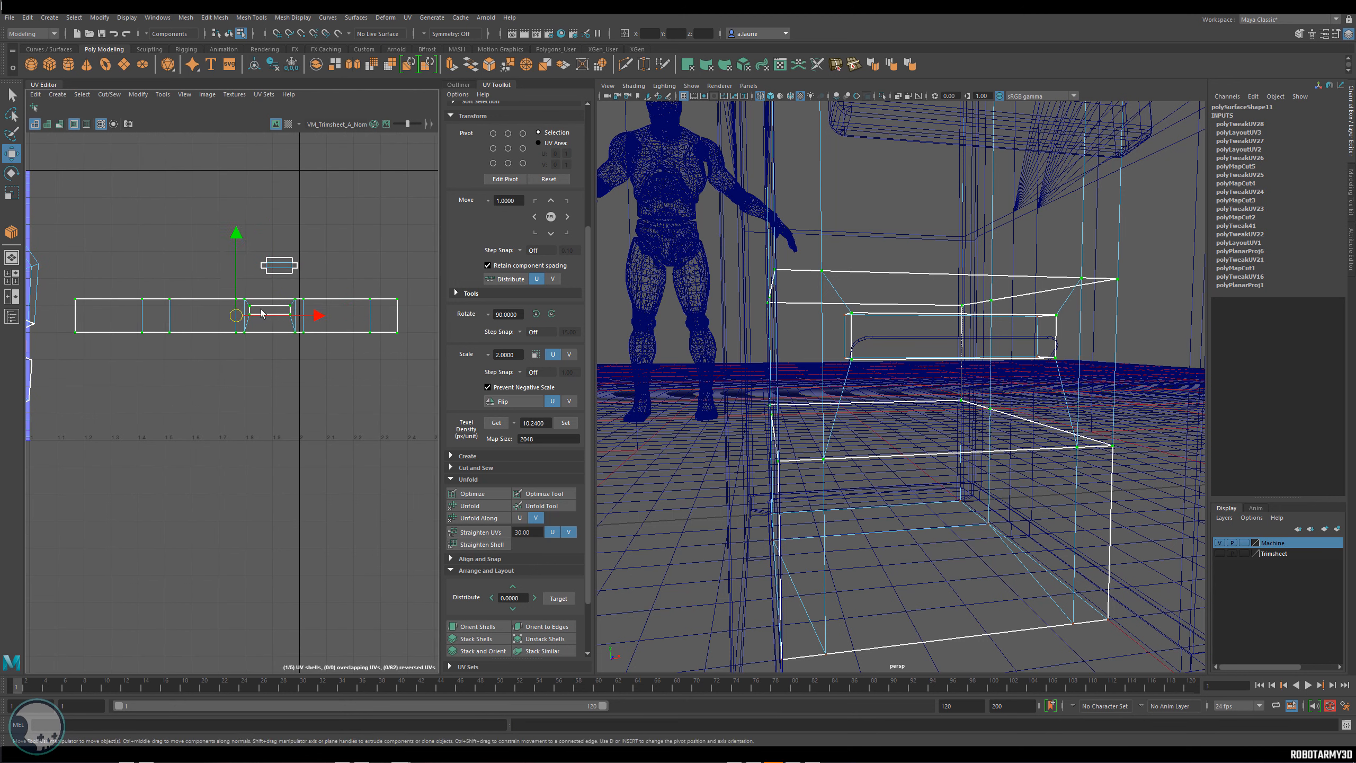
scroll(270, 316, up, 4)
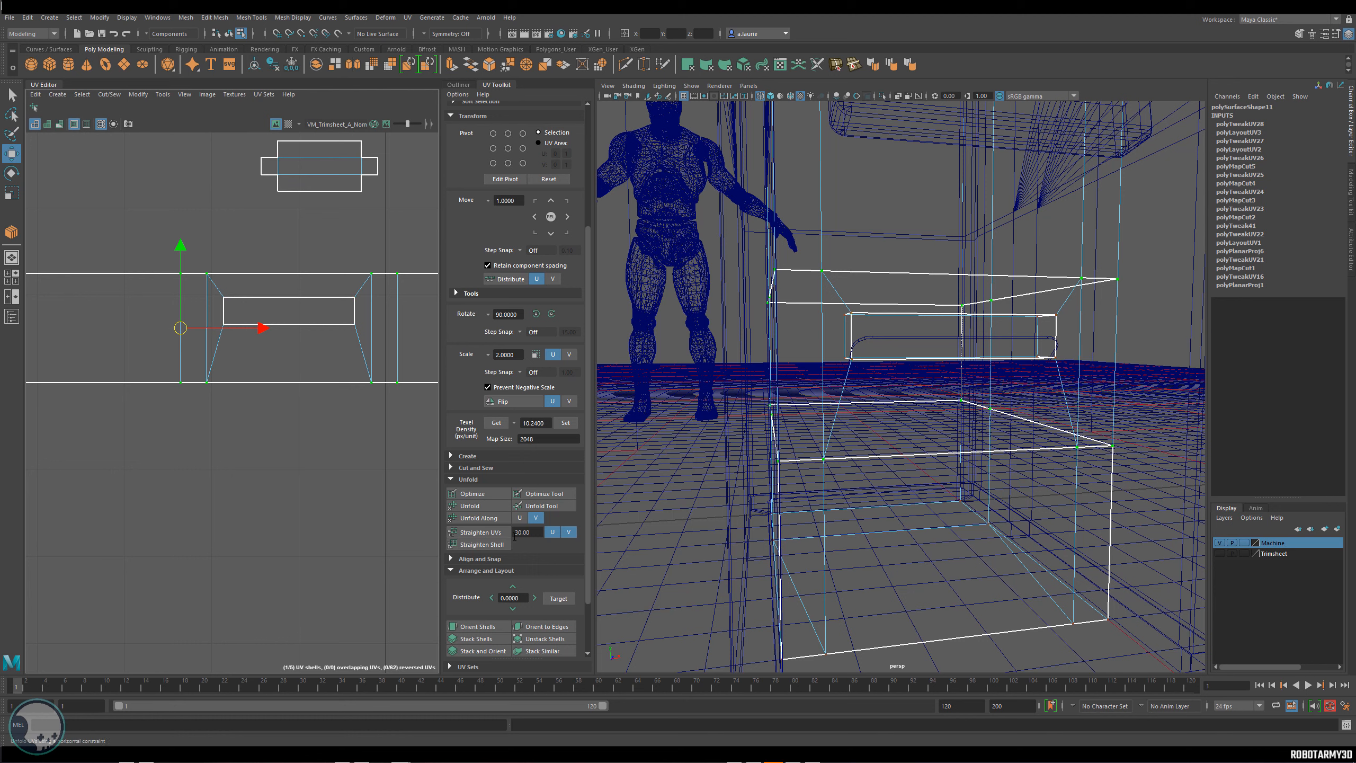
Select the whole band shell and move it over the upper part of the trim sheet.
right_drag(261, 342, 214, 329)
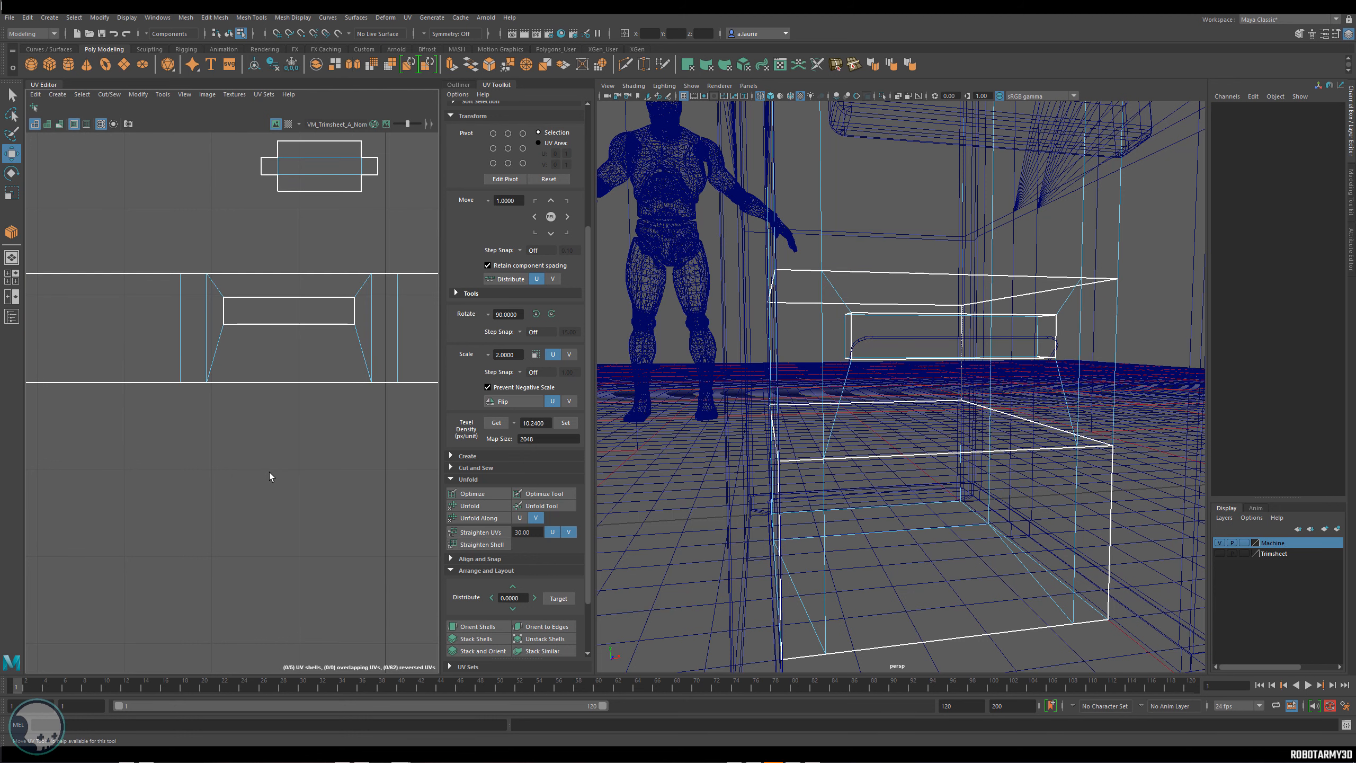
scroll(282, 405, down, 5)
click(297, 328)
alt+middle_drag(282, 390, 222, 405)
drag(289, 353, 109, 294)
alt+middle_drag(187, 312, 391, 347)
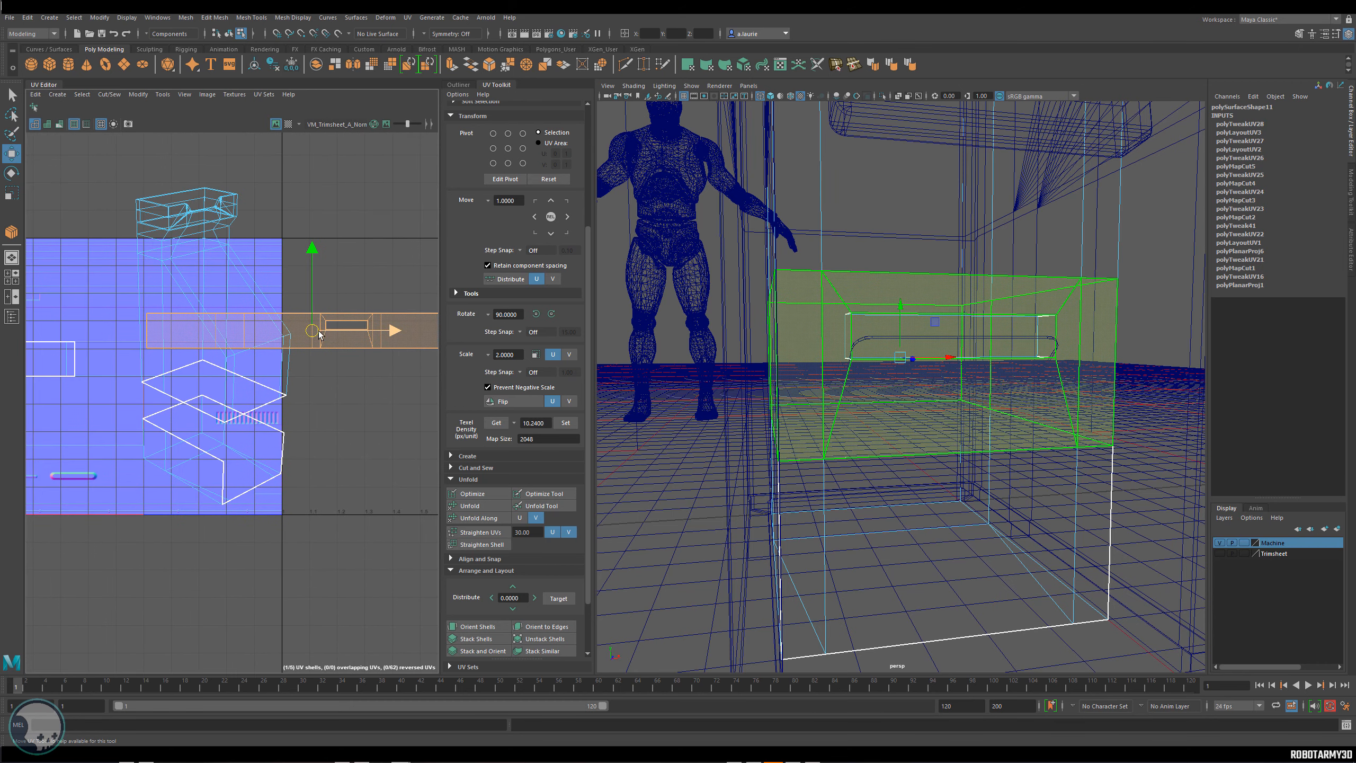
drag(392, 347, 134, 298)
alt+middle_drag(102, 288, 236, 350)
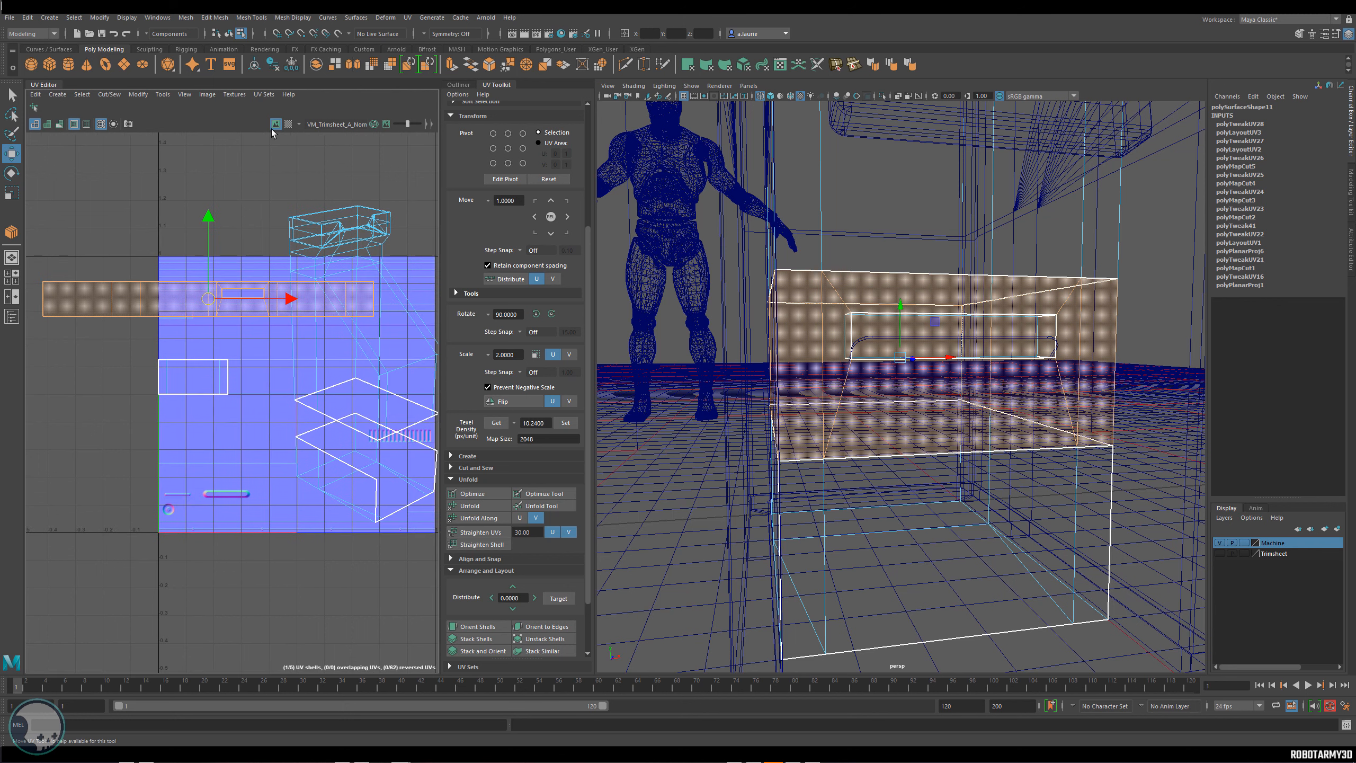
Show the VM_Trimsheet_A_Base texture in the UV editor and shift the band shell up over the upper stripes.
click(298, 124)
click(324, 134)
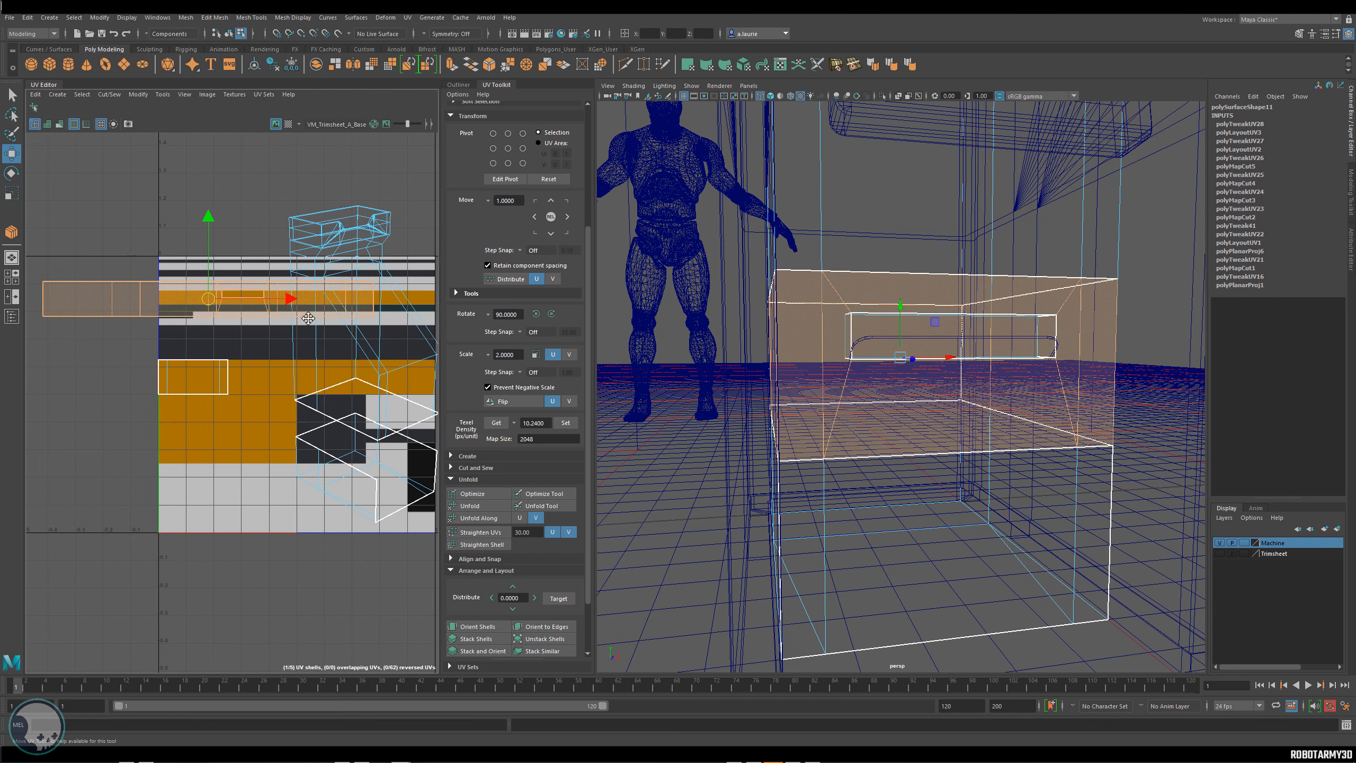
alt+middle_drag(308, 319, 245, 325)
drag(146, 306, 216, 294)
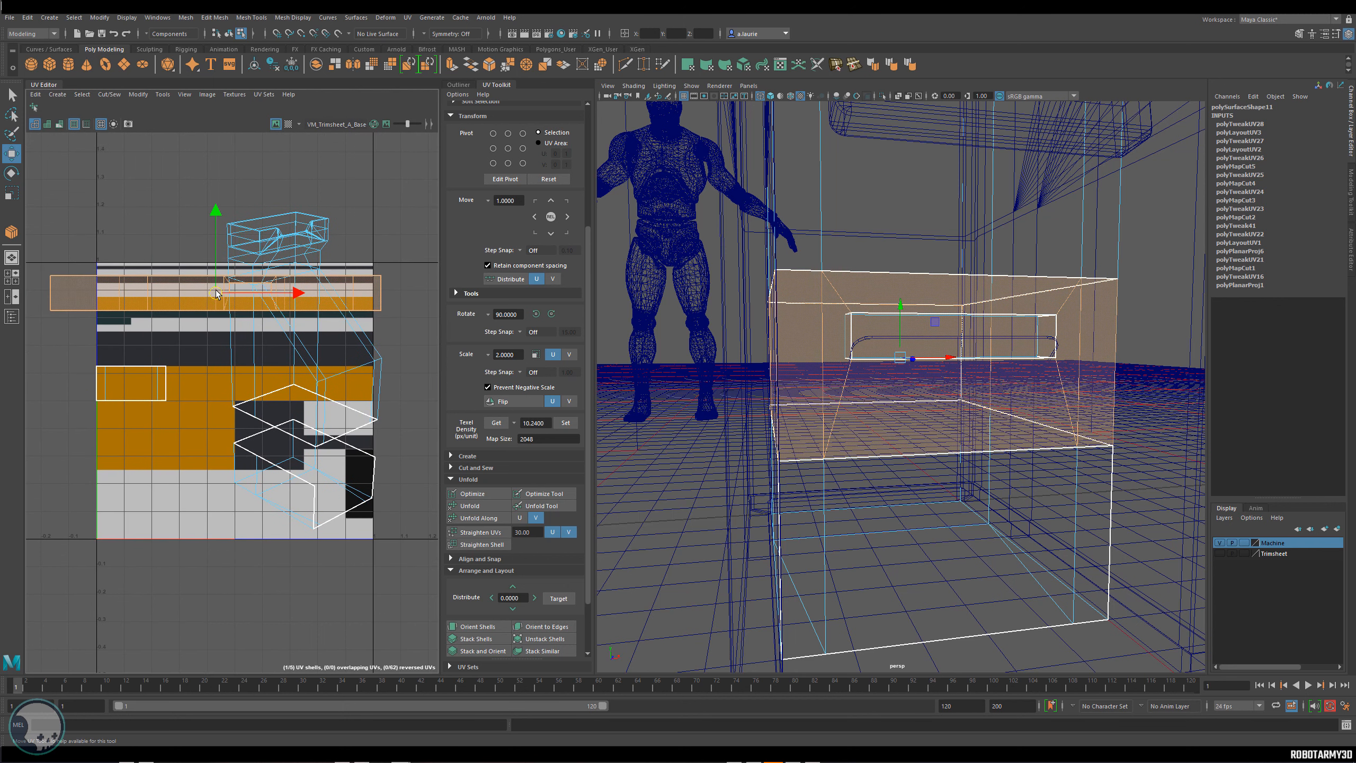
Apply the 10.24 texel density to the band shell and reposition it over the orange and light grey stripes.
click(566, 424)
drag(222, 296, 235, 362)
scroll(223, 295, up, 3)
alt+middle_drag(236, 362, 227, 309)
drag(223, 311, 220, 267)
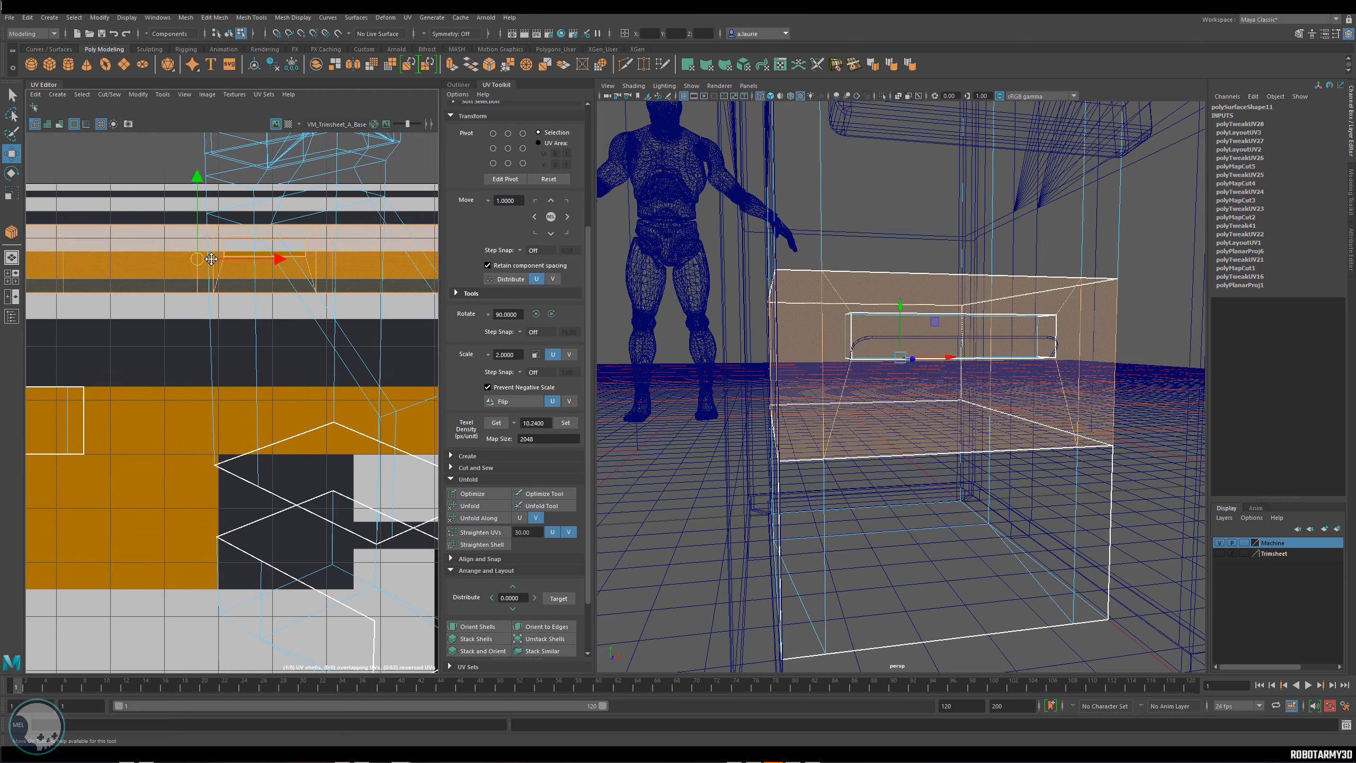
scroll(283, 284, down, 3)
alt+middle_drag(283, 285, 294, 454)
drag(267, 435, 205, 351)
alt+middle_drag(186, 409, 216, 388)
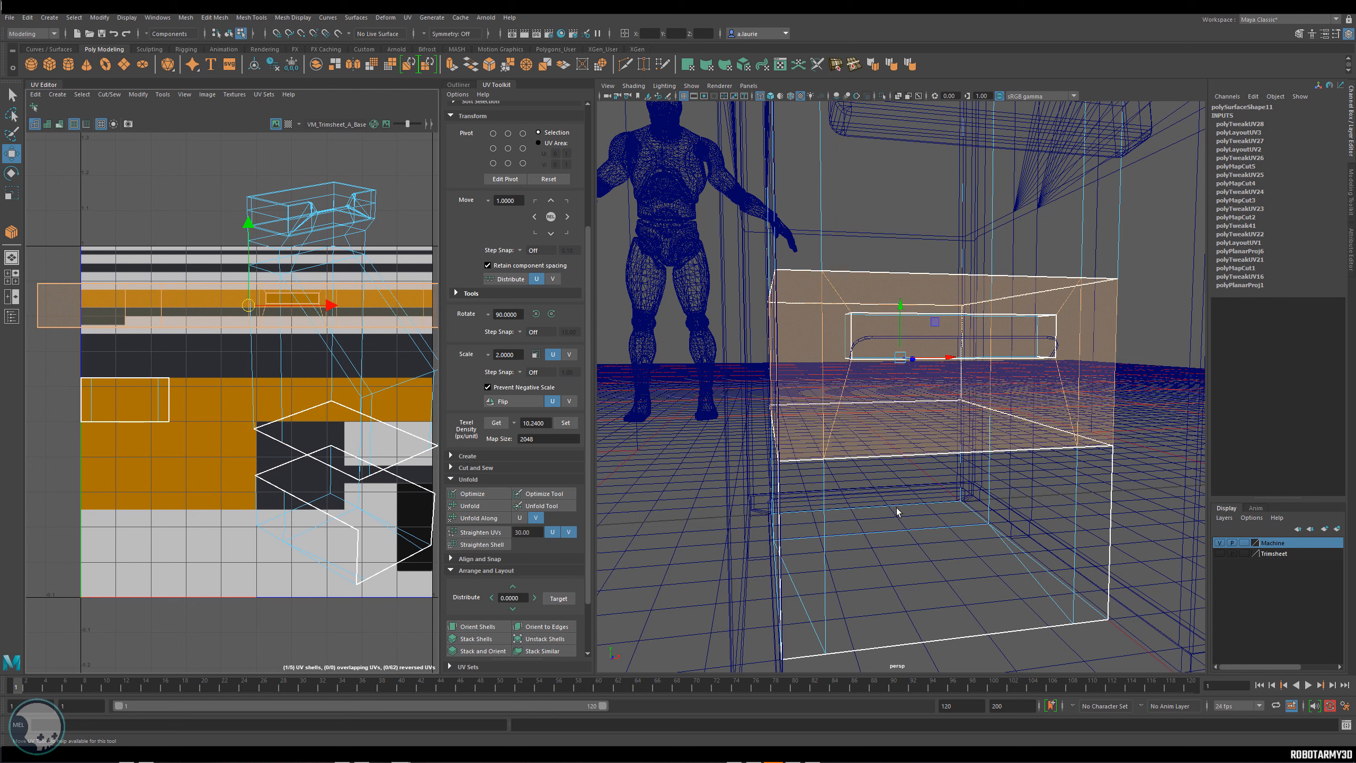
alt+middle_drag(250, 413, 167, 403)
Select the band's lower edge loop on the model and raise it to make the band shorter.
right_click(931, 459)
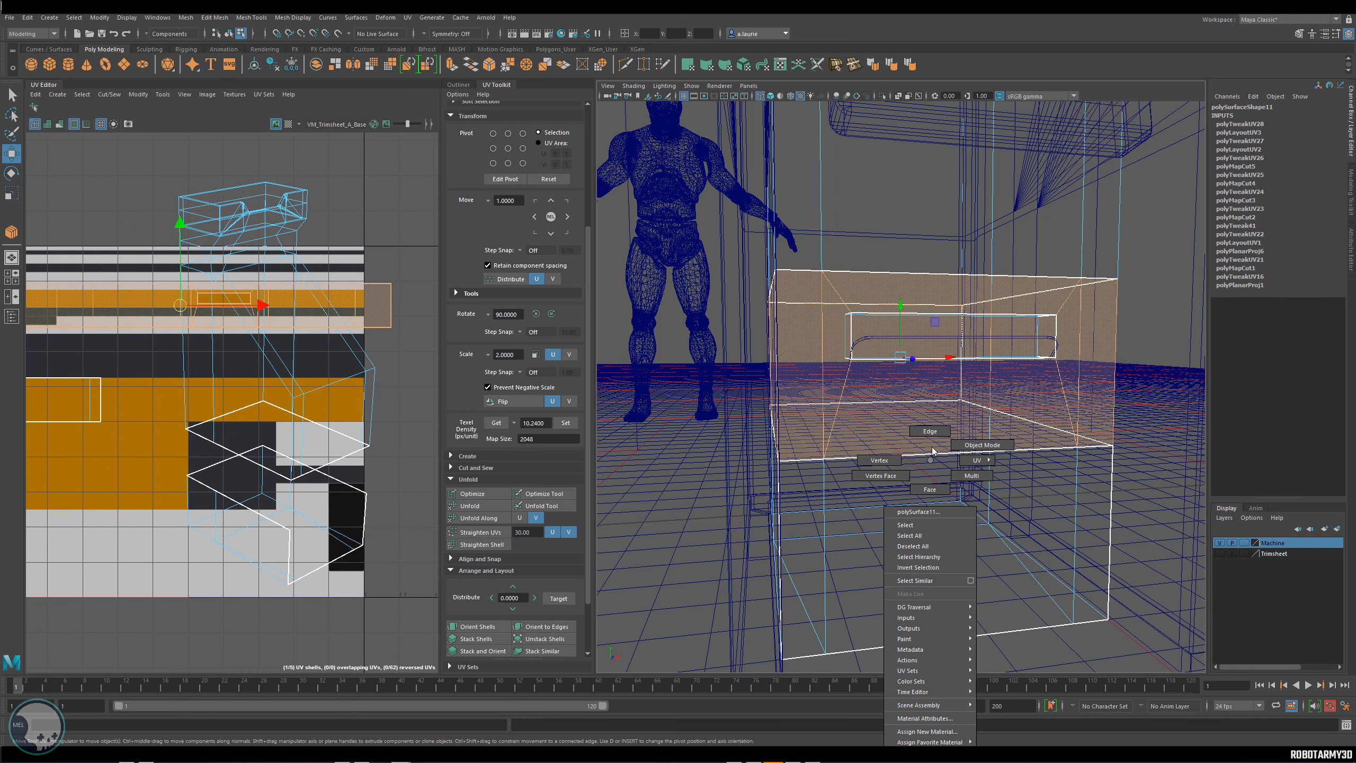
click(929, 431)
alt+drag(929, 431, 1005, 469)
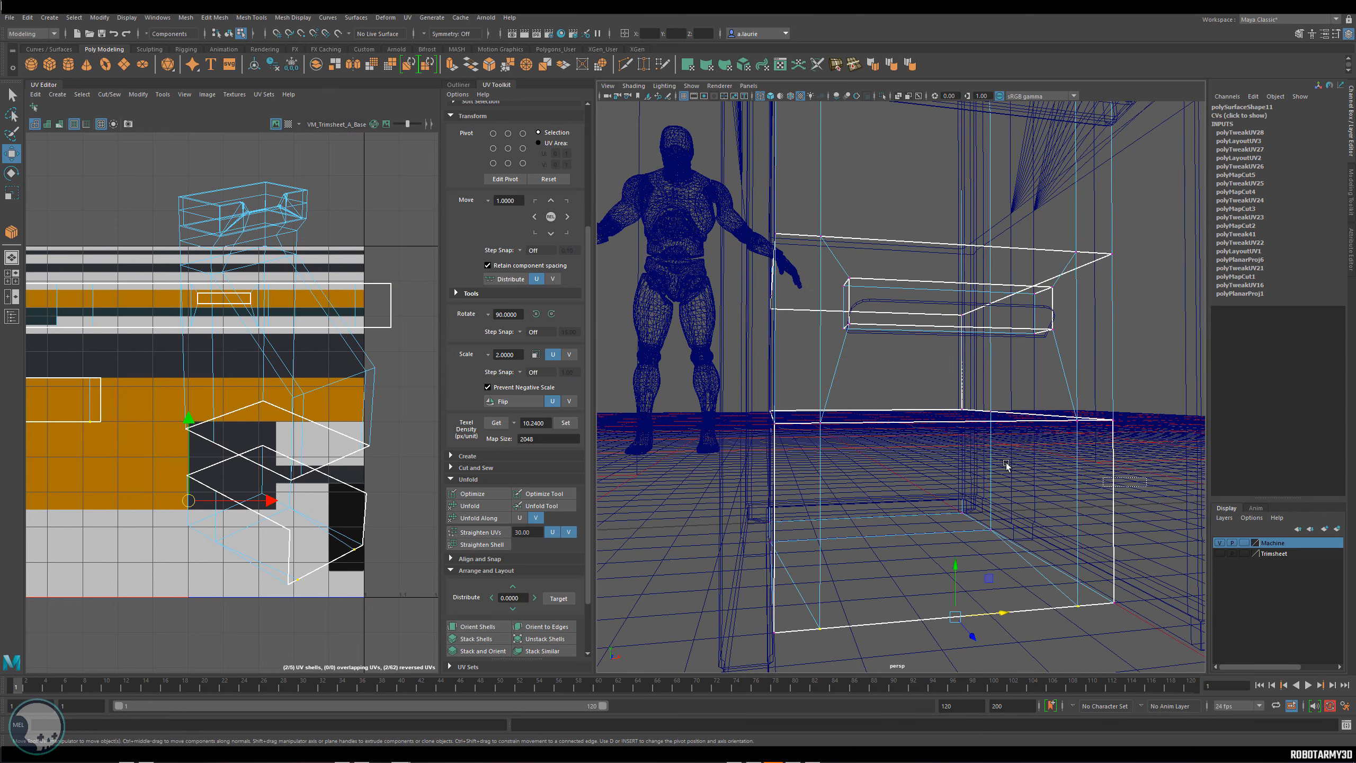
double_click(929, 418)
drag(902, 395, 898, 344)
Optimize the band shell's UVs and move the shell up onto the light grey stripe above the orange one.
alt+middle_drag(209, 304, 239, 332)
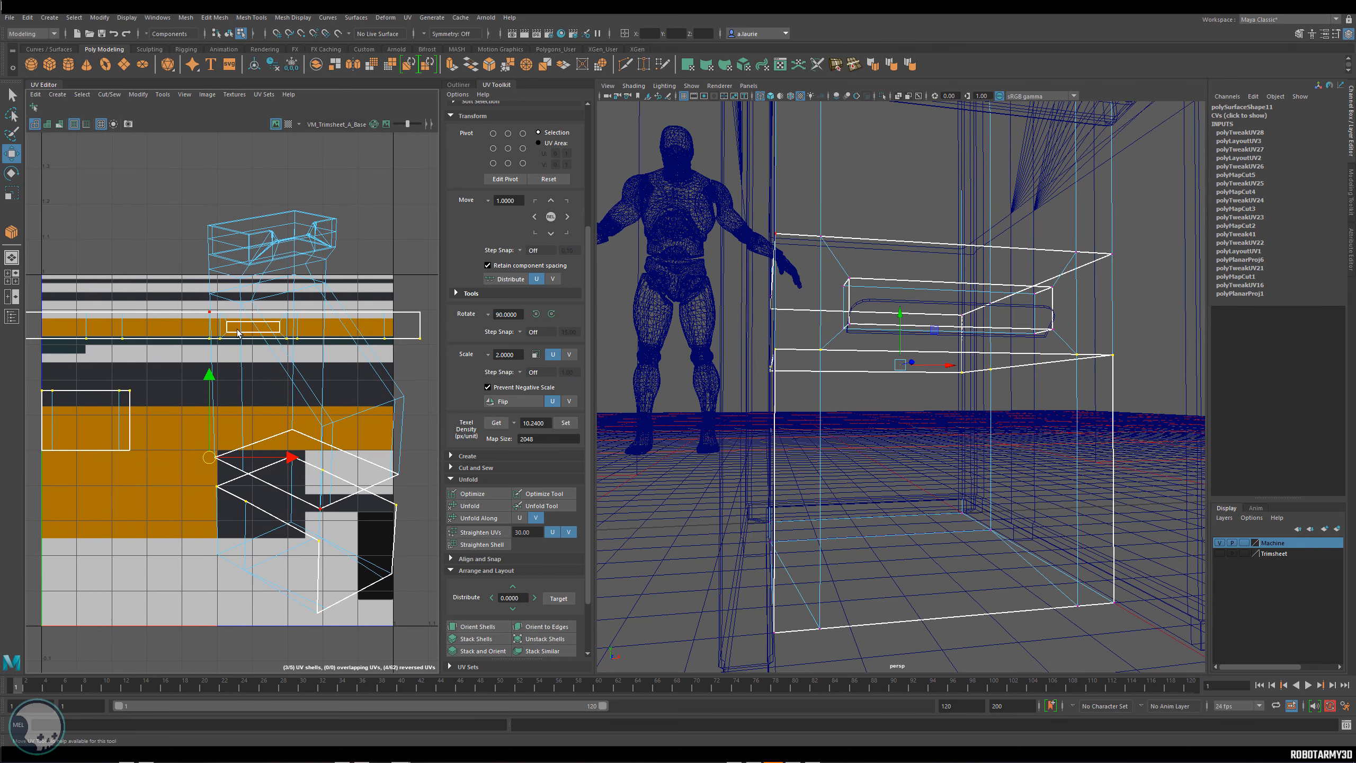
click(402, 324)
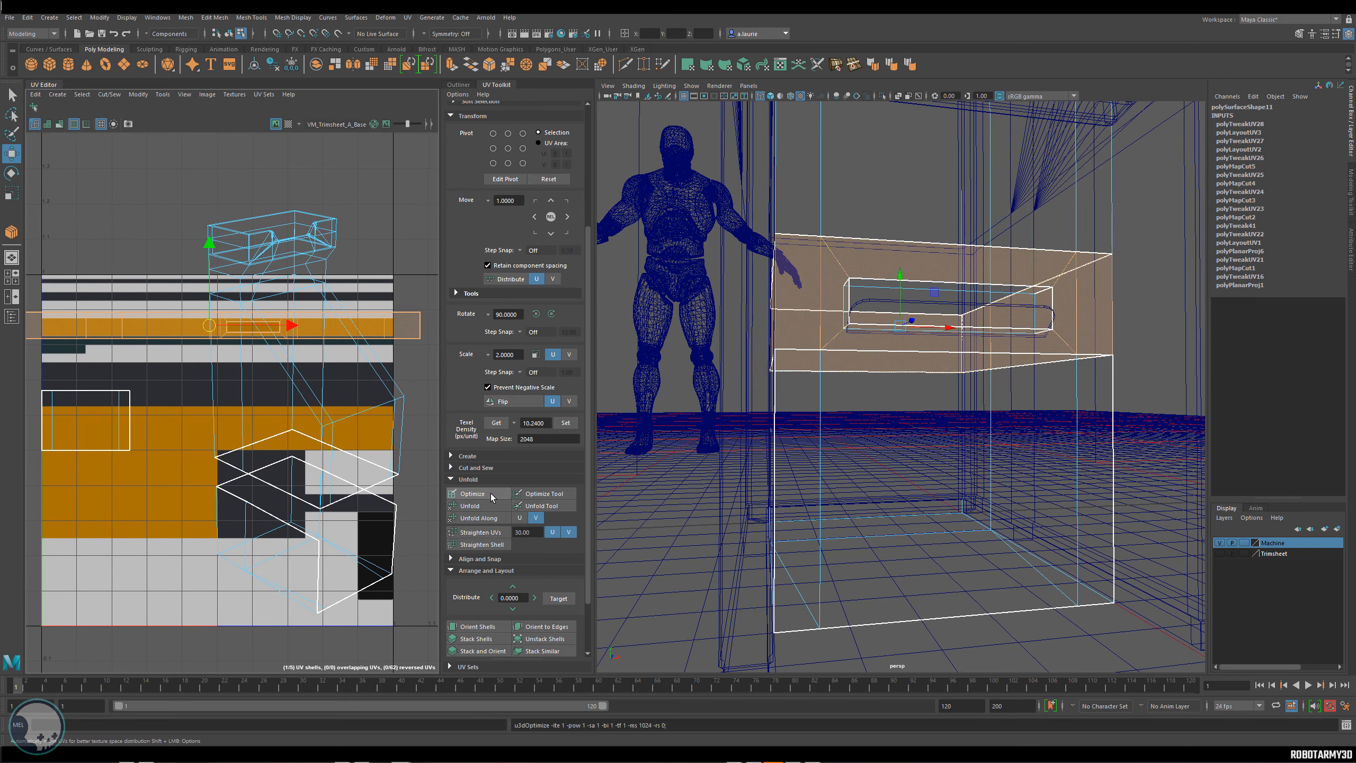
drag(209, 315, 210, 299)
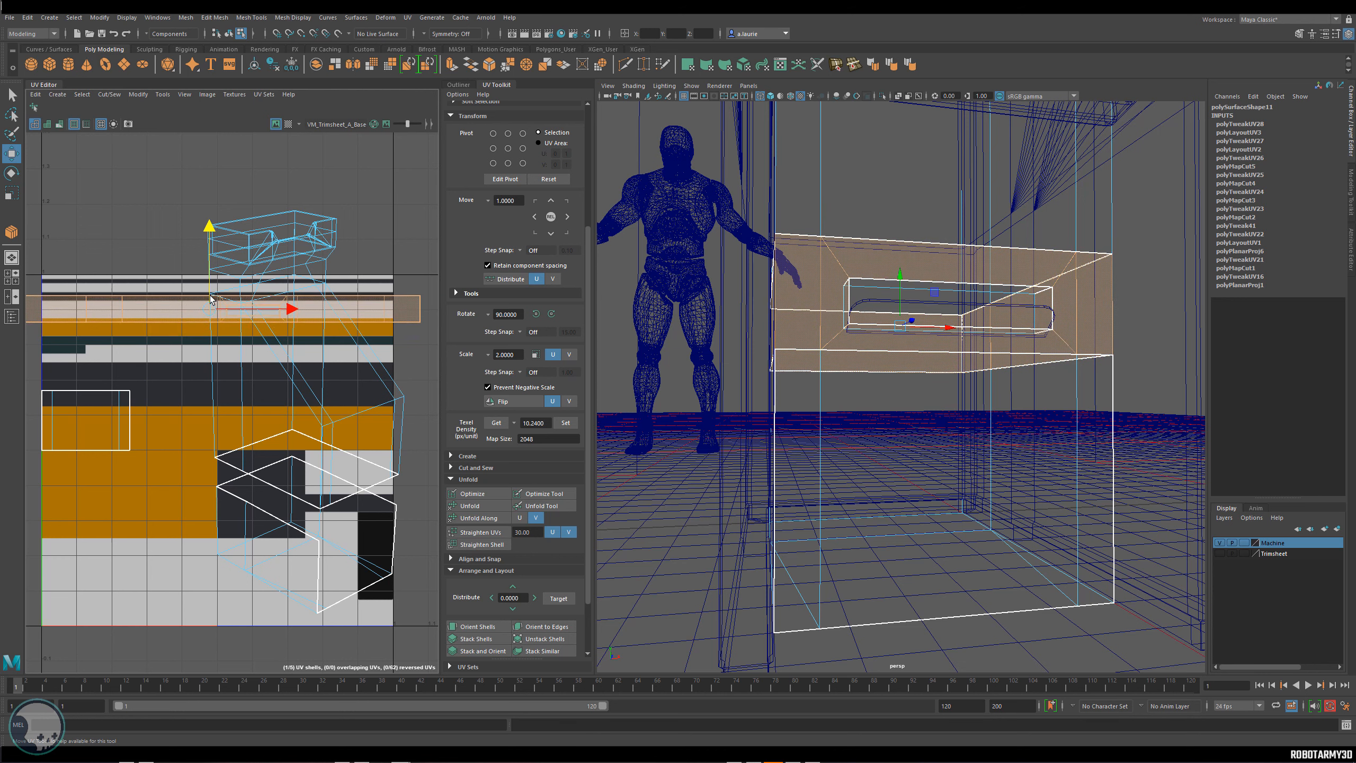
scroll(193, 306, up, 8)
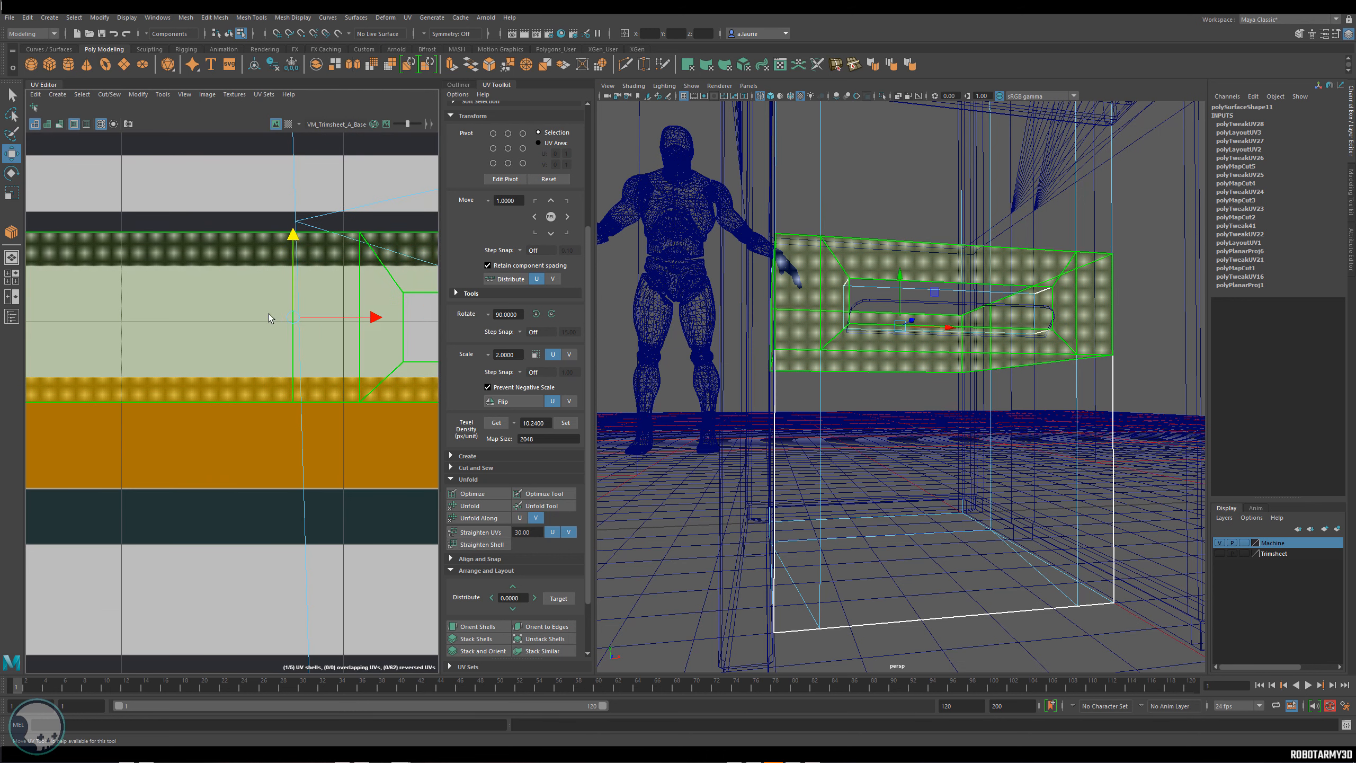
Scale the band shell vertically to the light grey stripe's height and align its edges with the stripe borders.
key(r)
drag(291, 320, 261, 271)
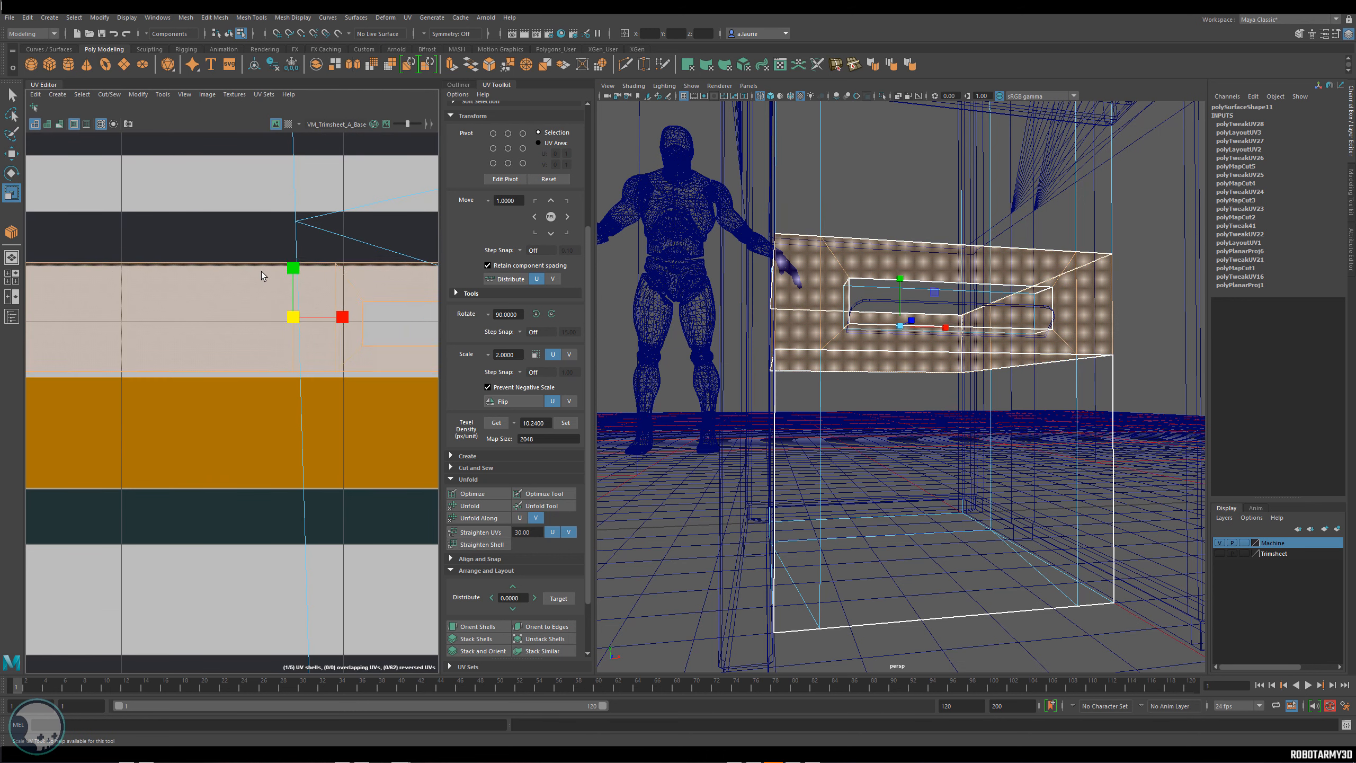
scroll(298, 306, up, 3)
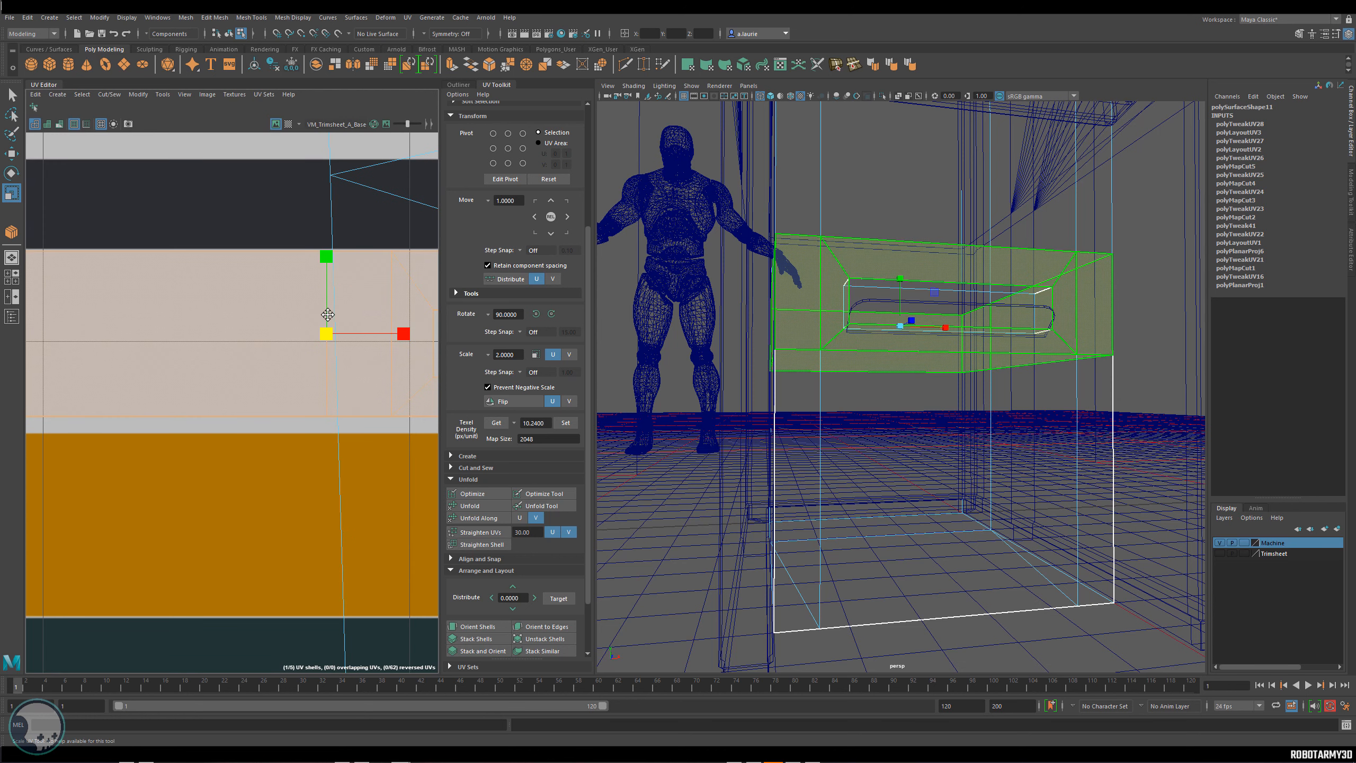
alt+middle_drag(327, 315, 300, 317)
key(w)
drag(301, 334, 274, 359)
key(e)
key(r)
key(w)
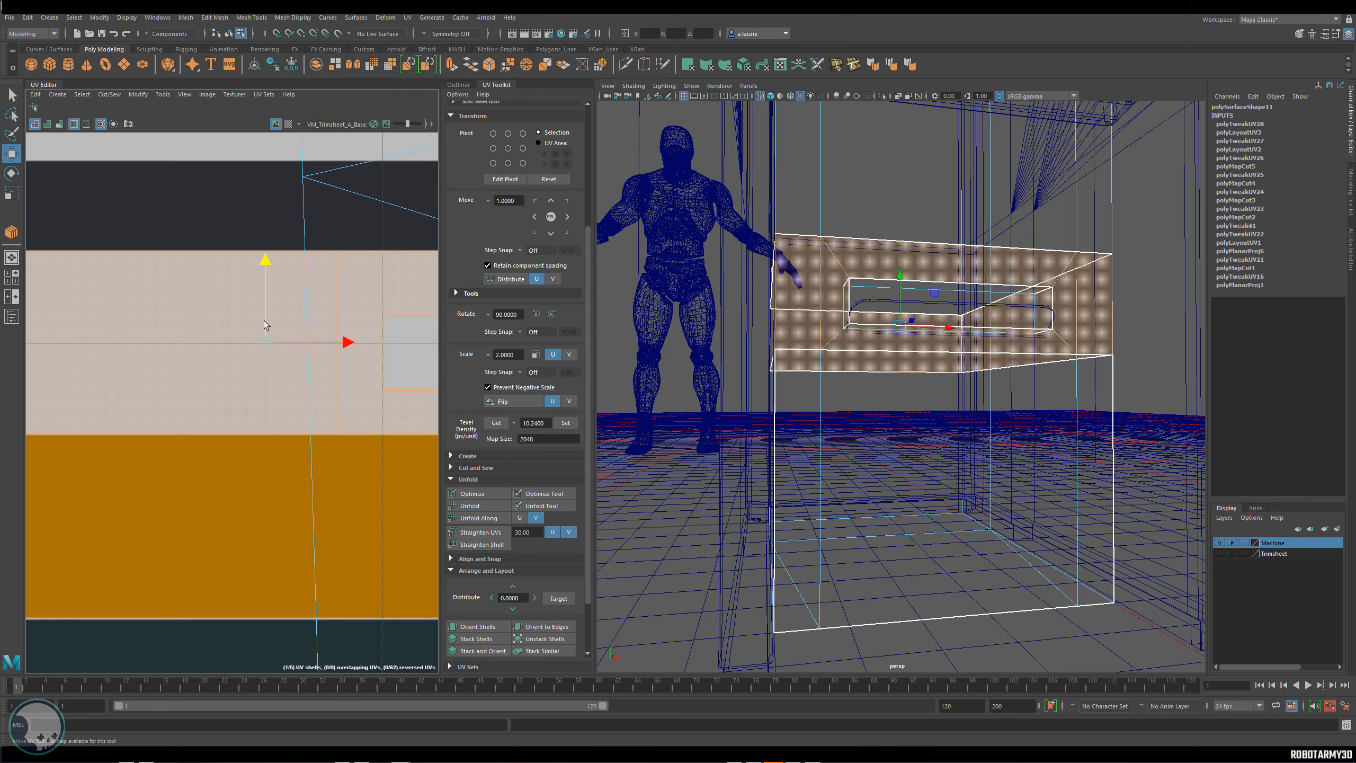
alt+middle_drag(264, 322, 301, 356)
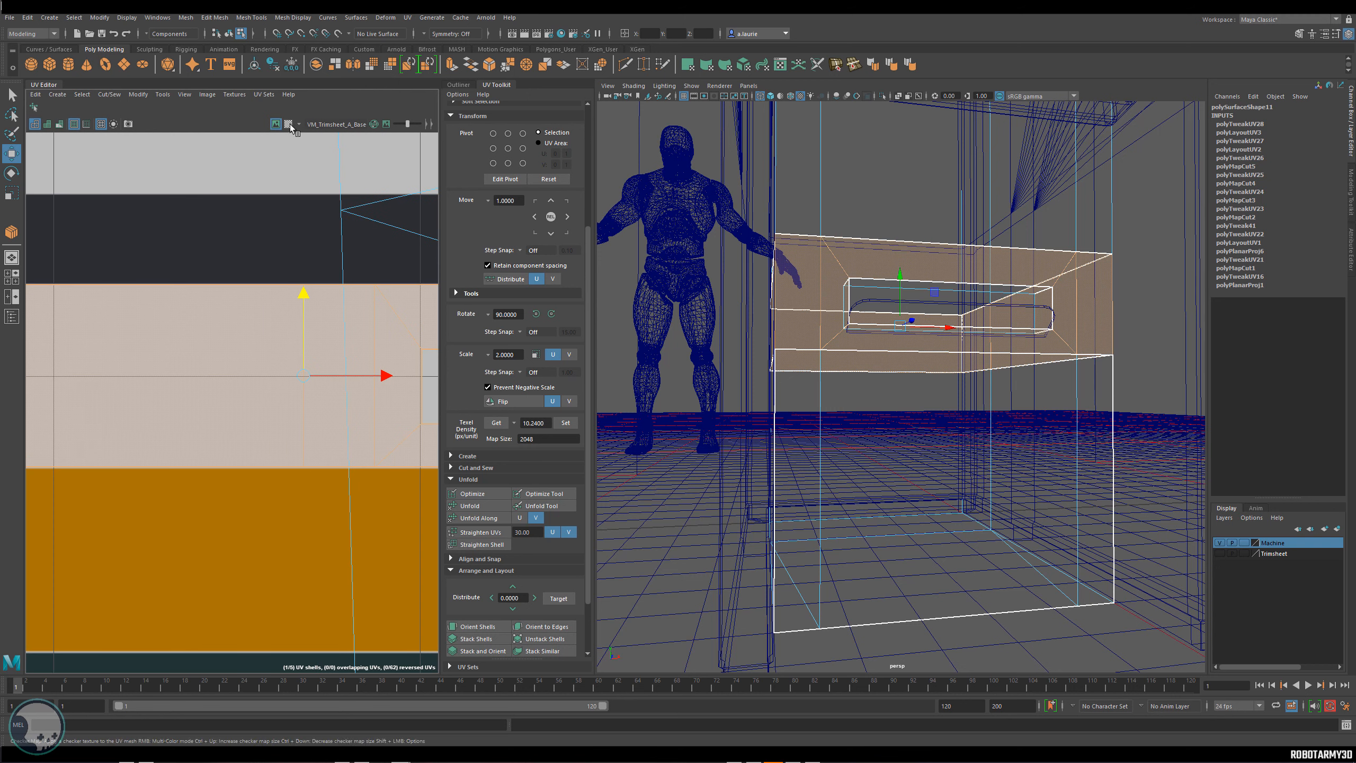
Display the VM_Trimsheet_A_Norm texture in the UV Editor and nudge the band shell to line up with the normal map's bevel lines.
click(336, 124)
click(342, 141)
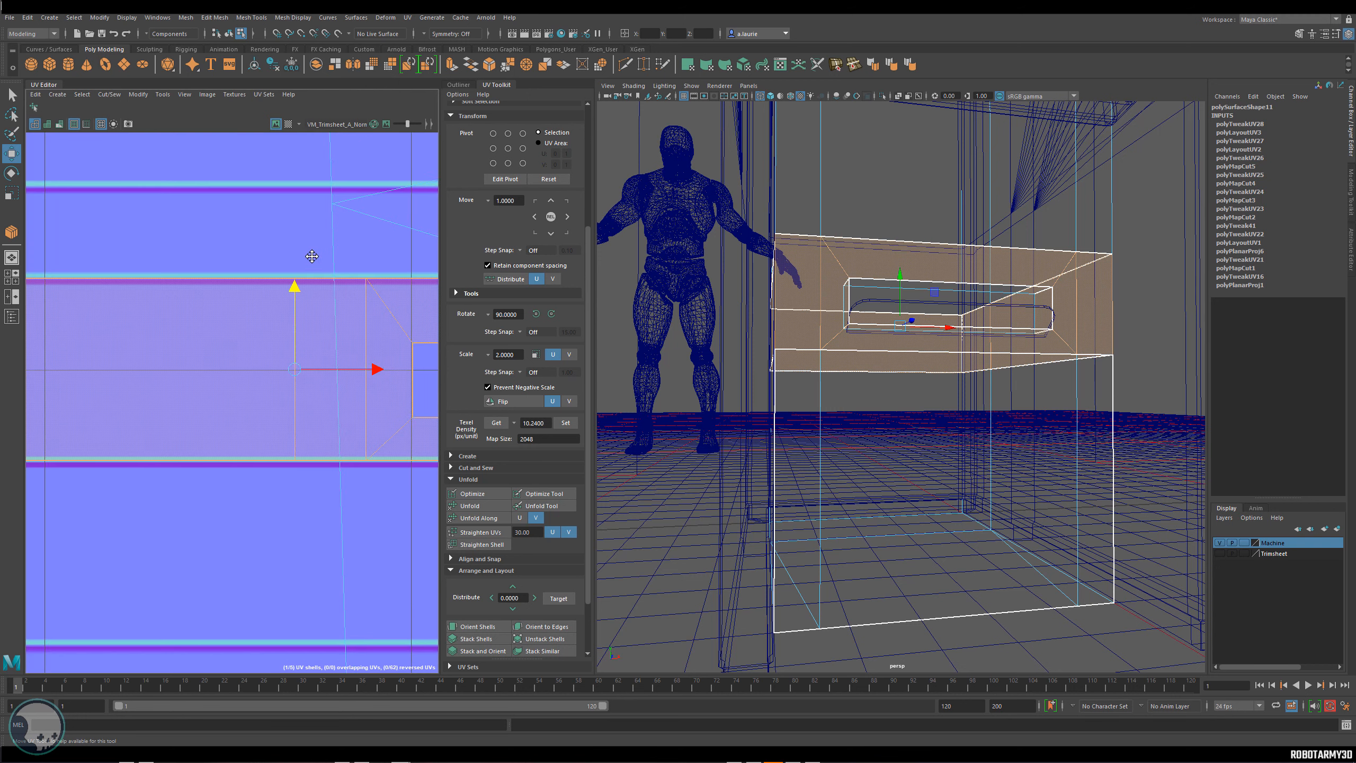
alt+middle_drag(312, 256, 284, 221)
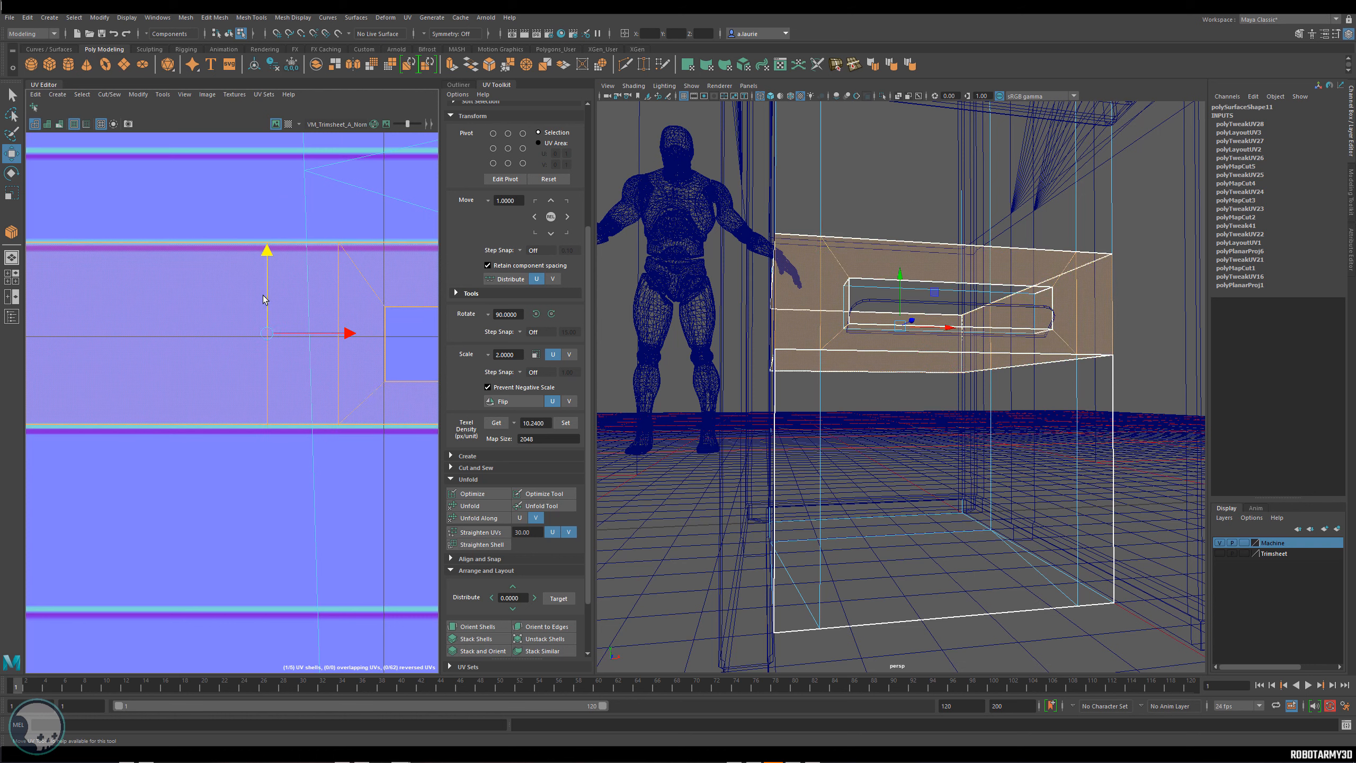
alt+middle_drag(263, 295, 261, 297)
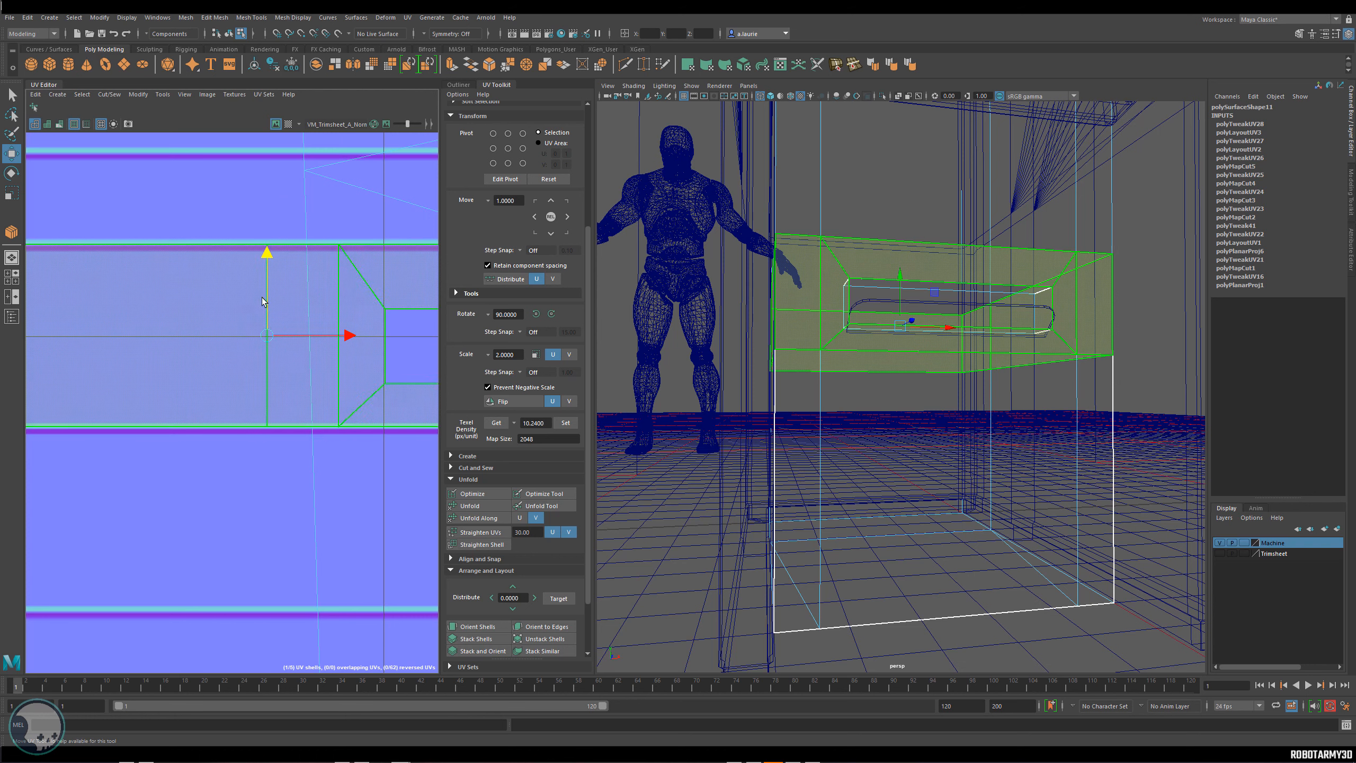
scroll(265, 252, down, 5)
scroll(263, 287, down, 3)
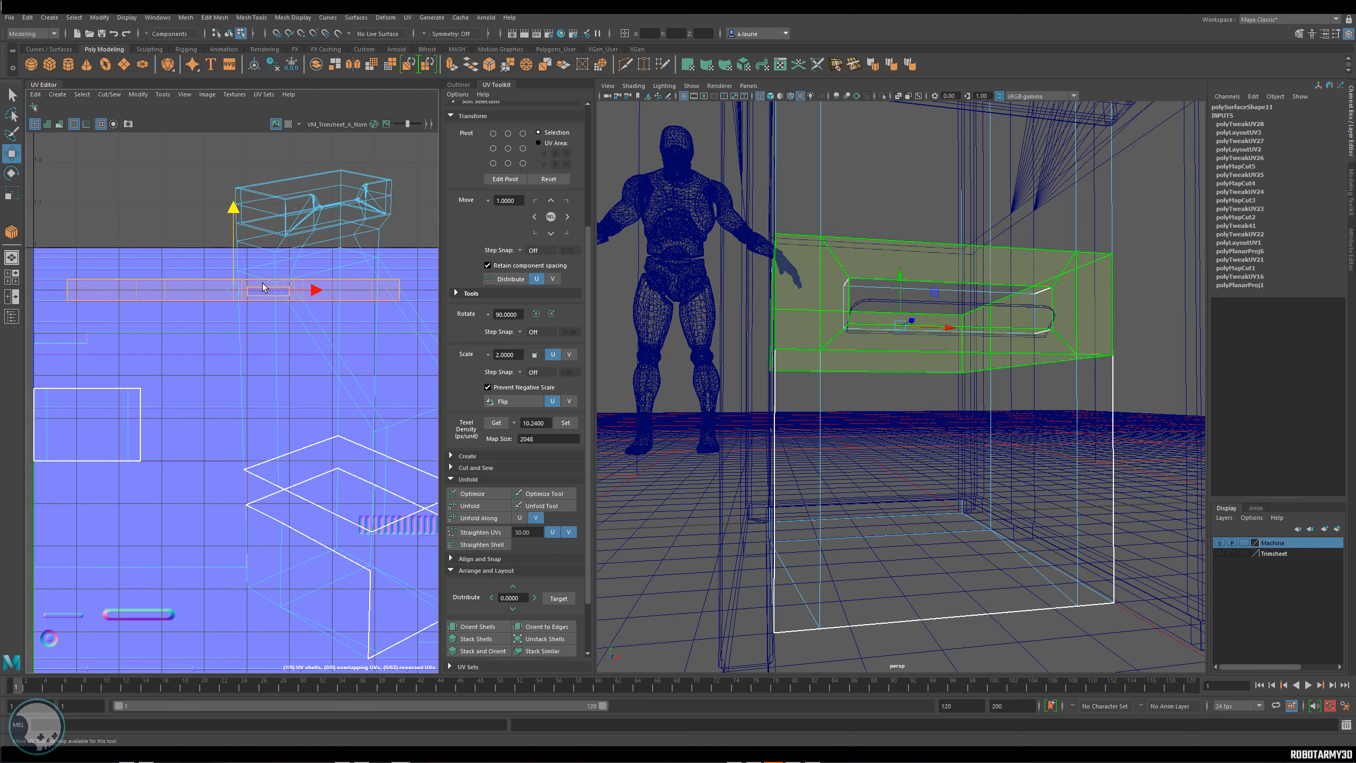
right_click(397, 281)
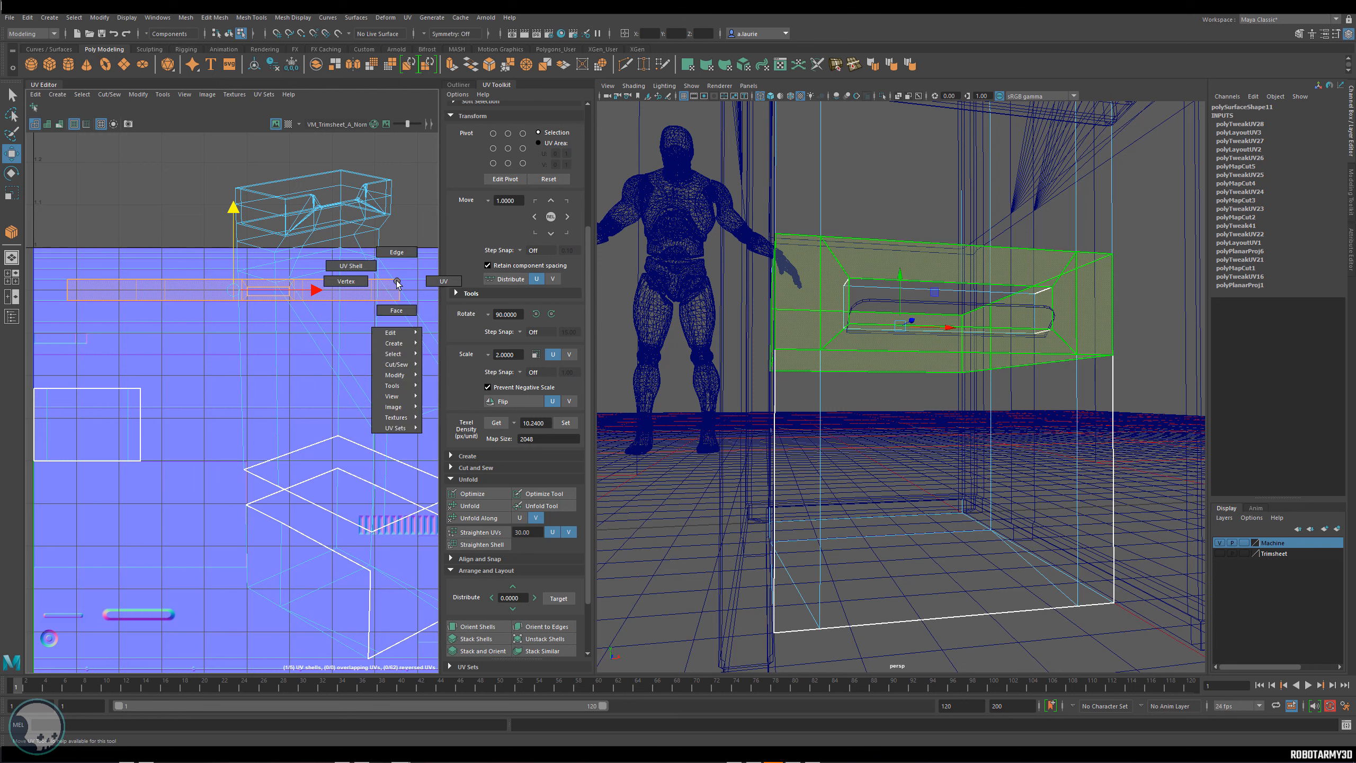
click(432, 283)
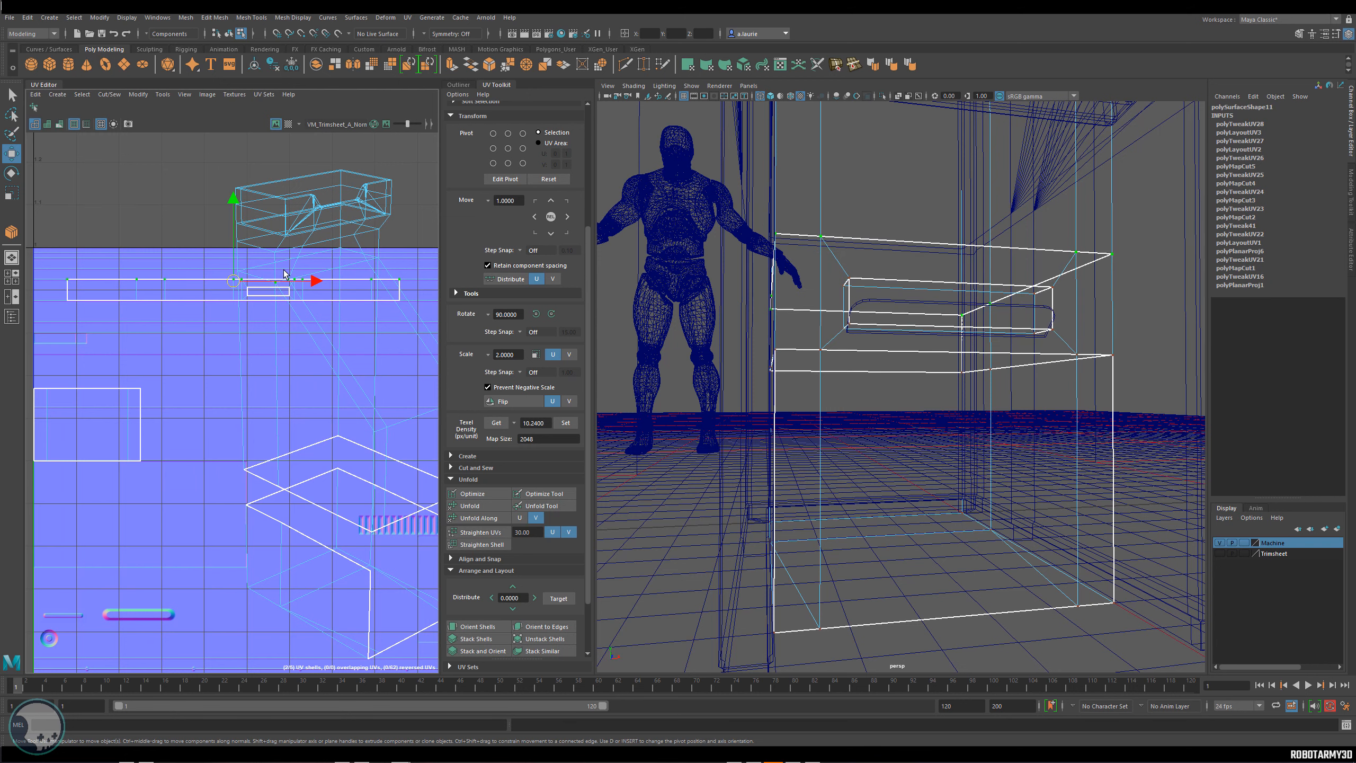
scroll(286, 289, up, 5)
scroll(267, 280, down, 6)
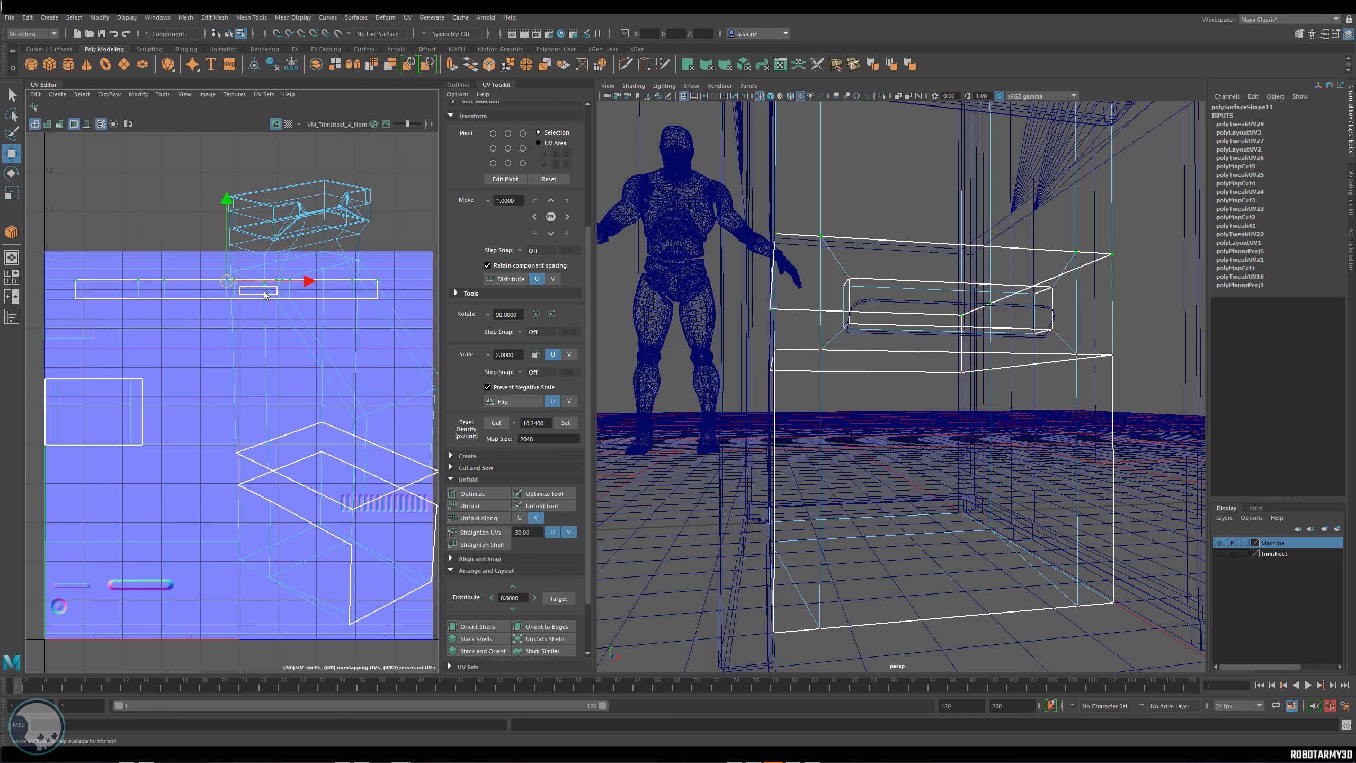
click(157, 214)
right_drag(206, 289, 174, 278)
scroll(235, 309, down, 4)
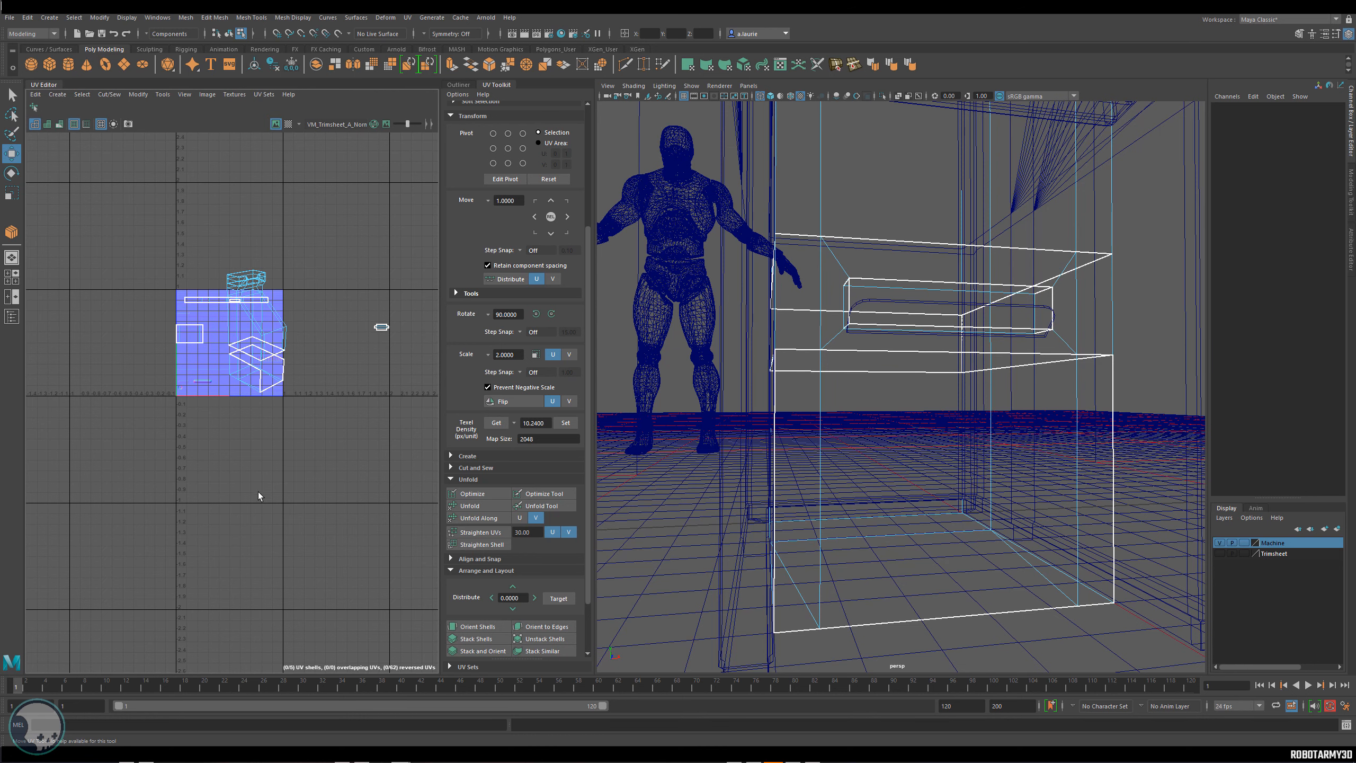
scroll(210, 292, up, 5)
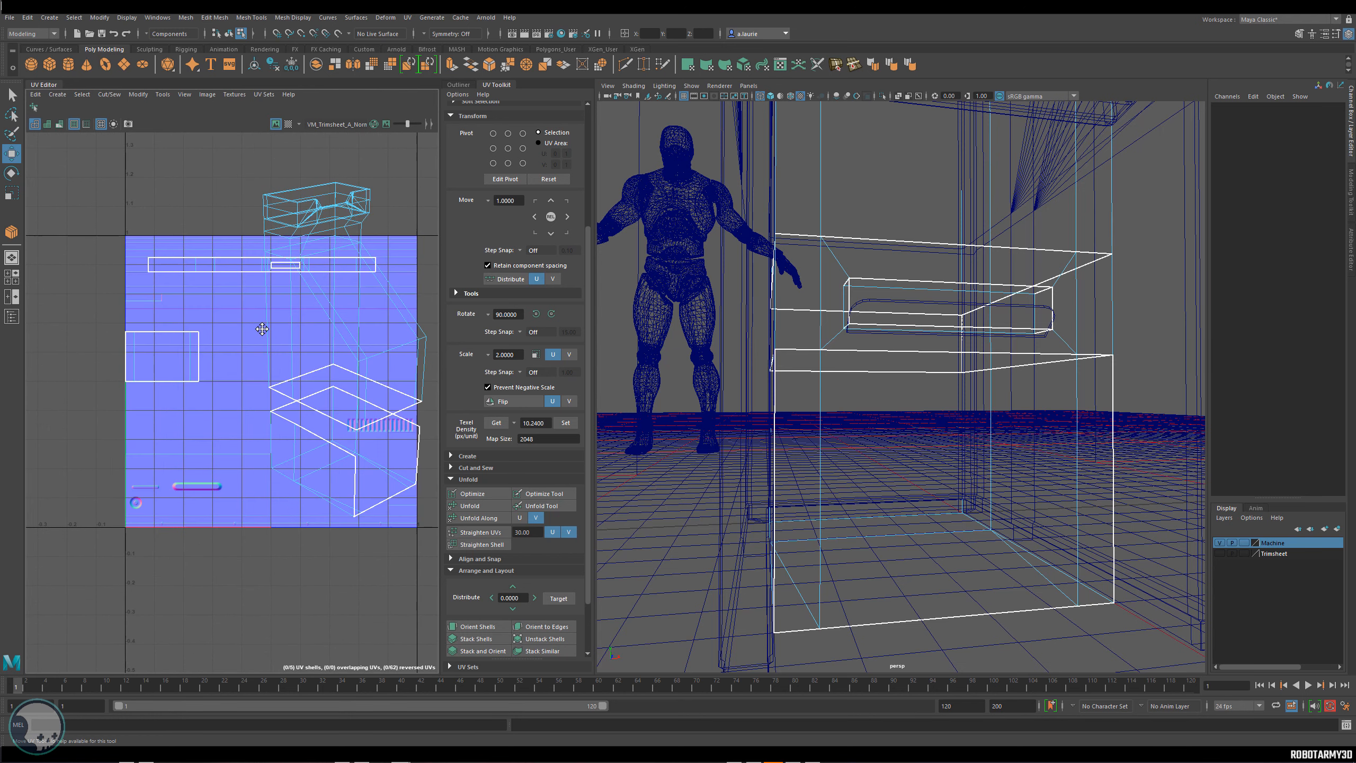
scroll(250, 334, down, 3)
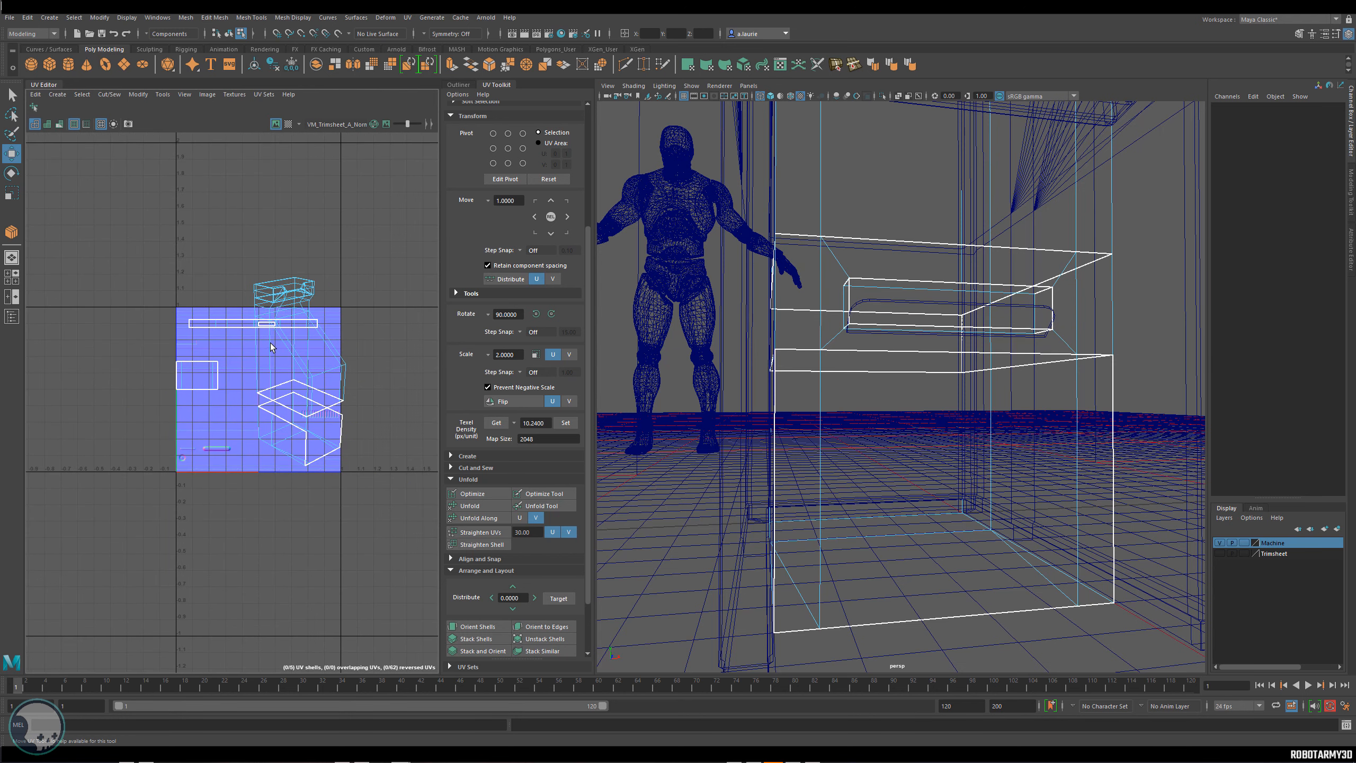
Set the UV Editor's image range to a minimum of -2 and a maximum of 2 in both U and V.
click(208, 95)
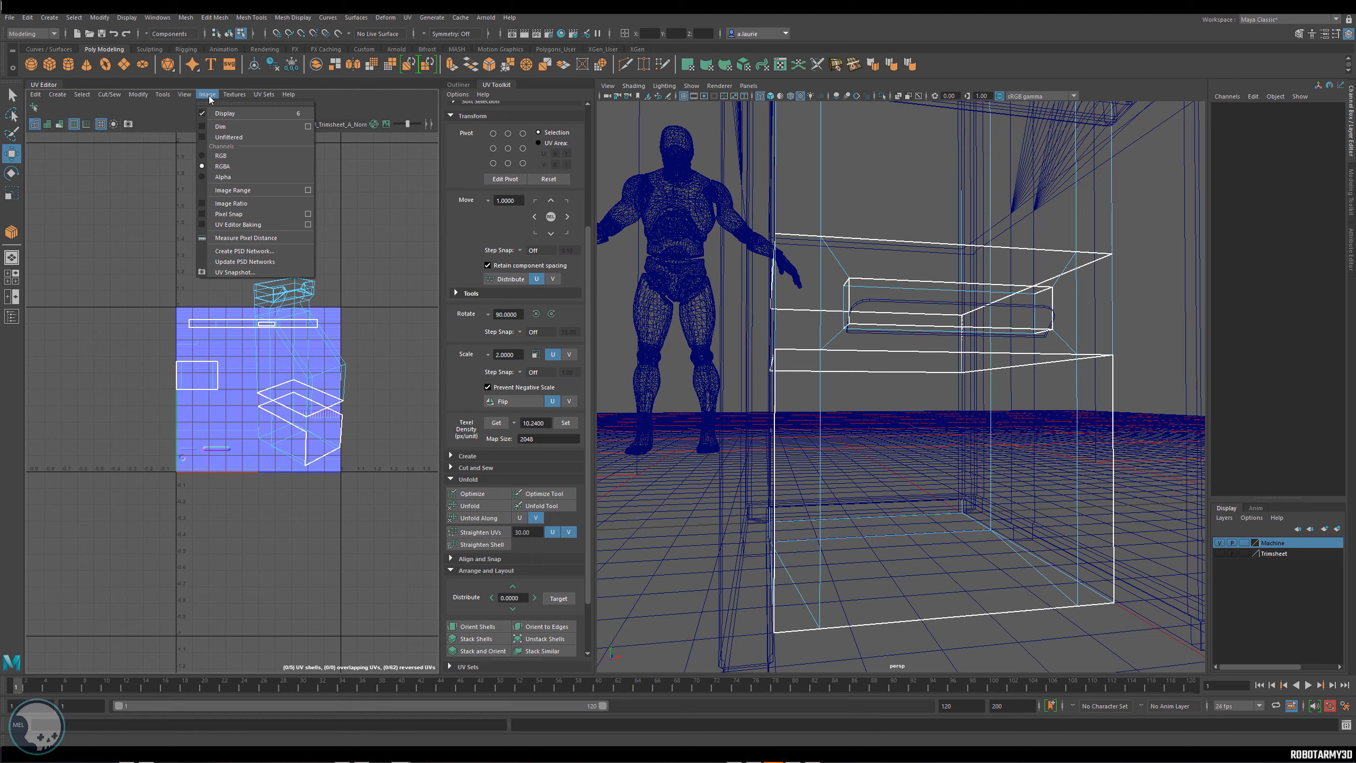
click(307, 190)
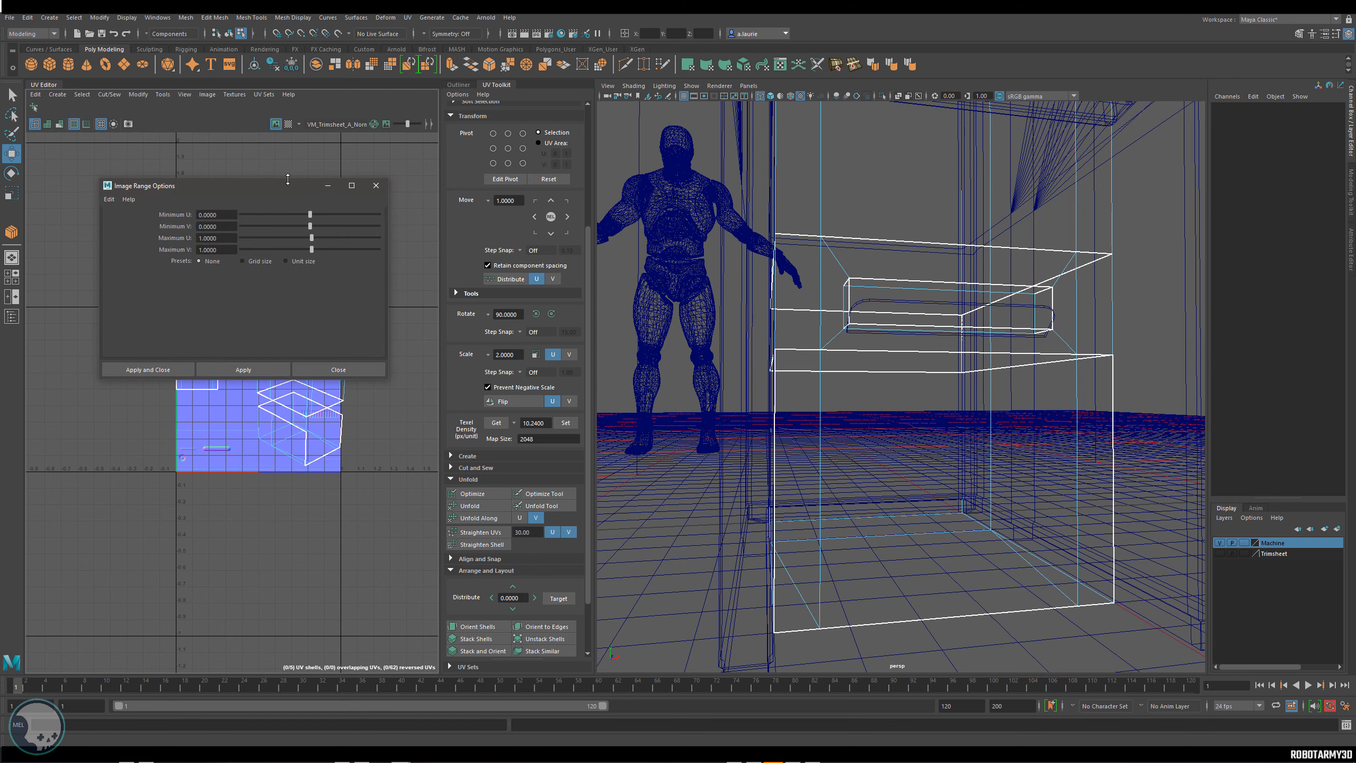
drag(287, 186, 413, 217)
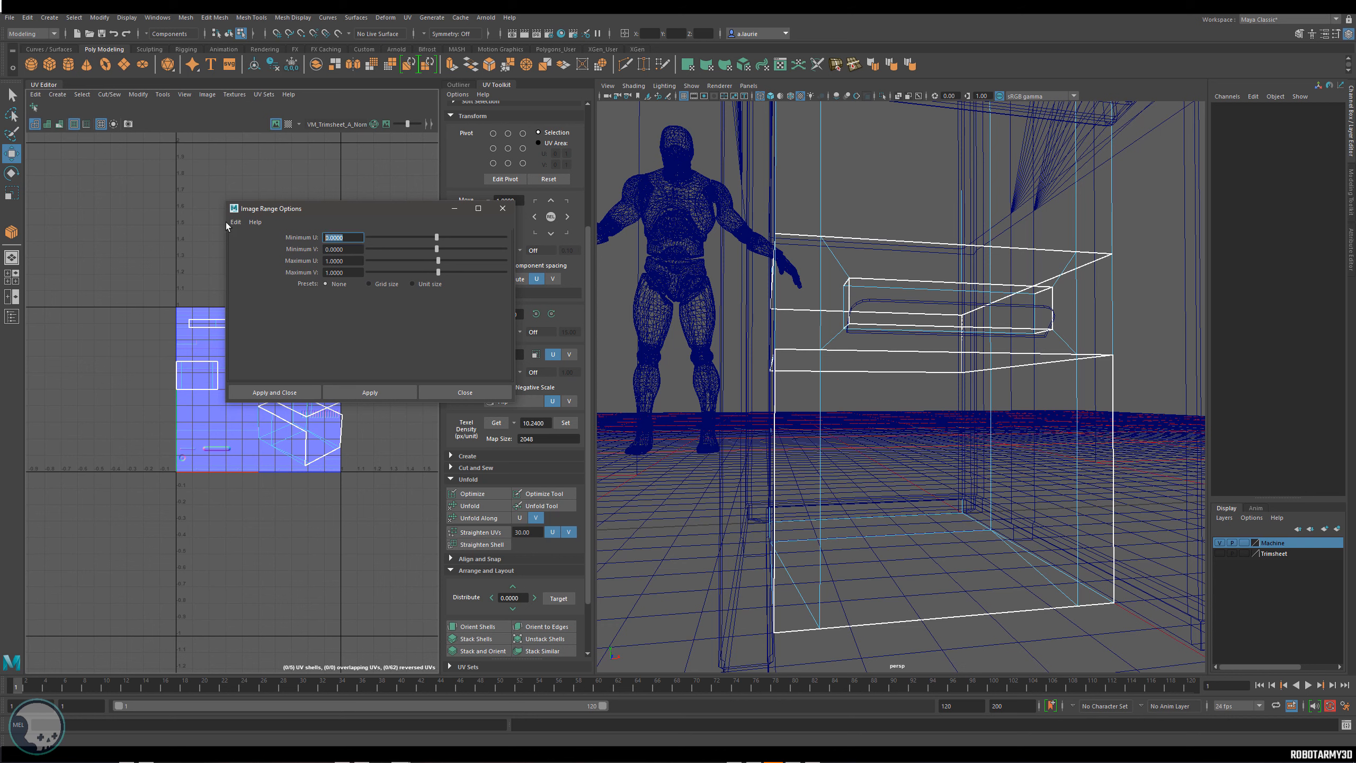
text(-2)
key(Tab)
text(-2)
key(Tab)
text(2)
key(Tab)
text(2)
click(362, 392)
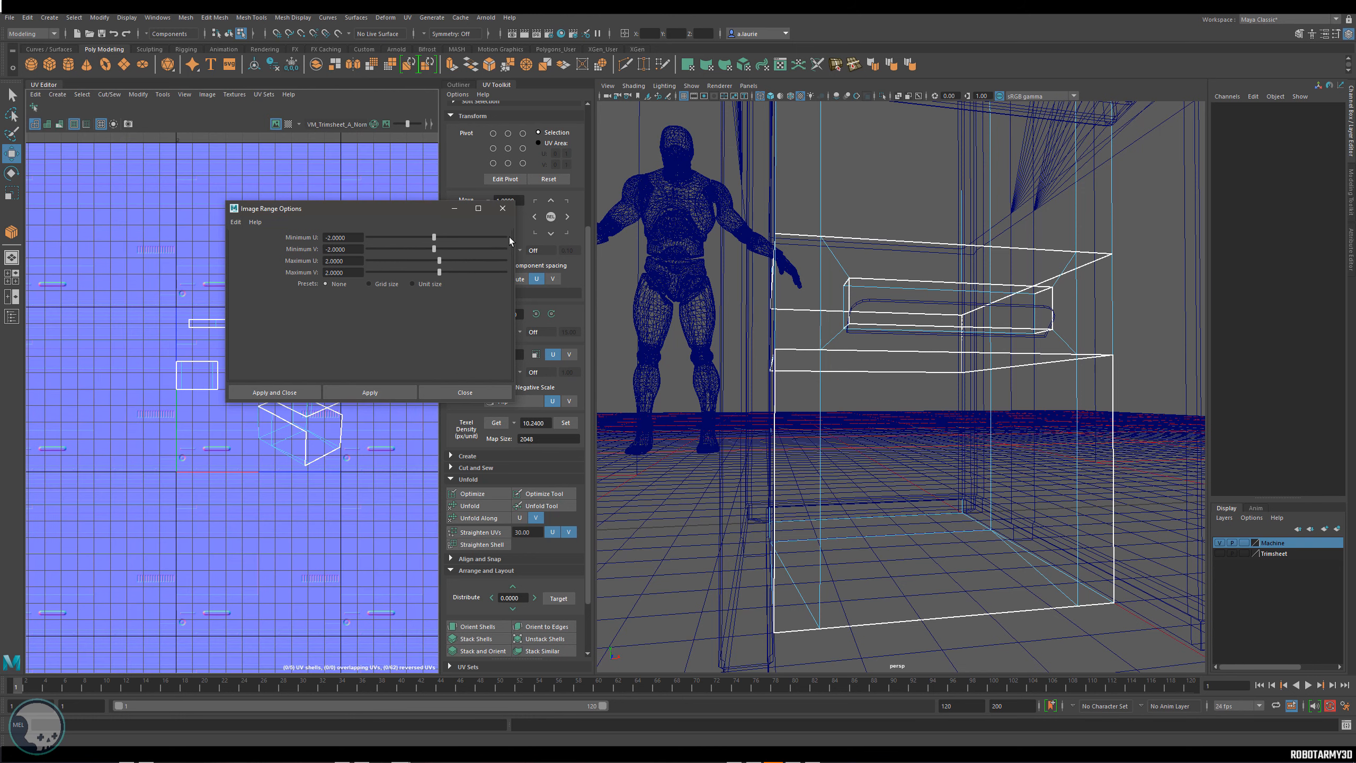
click(502, 208)
scroll(258, 361, down, 5)
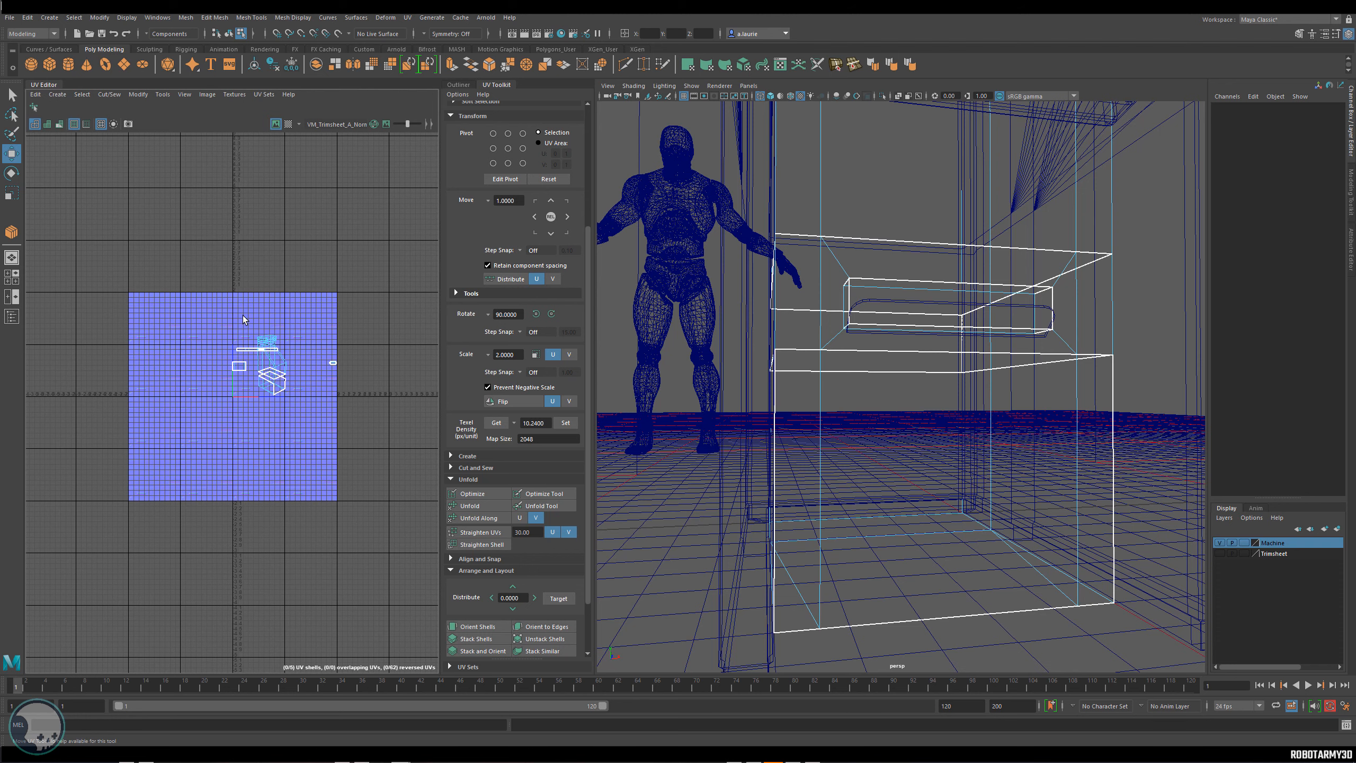
scroll(243, 316, up, 5)
Move the whole band shell horizontally into the neighbouring negative-U tile and widen the UV Editor.
right_click(257, 315)
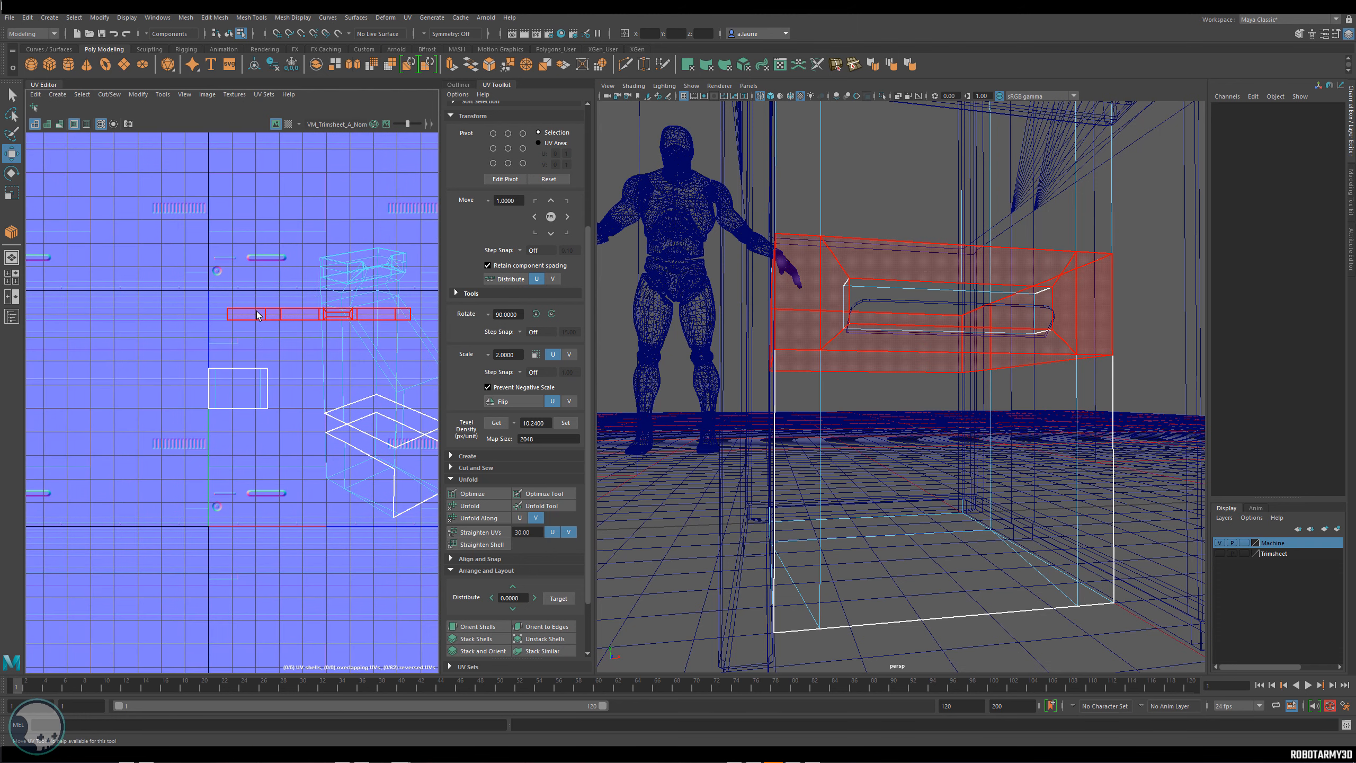
click(257, 315)
scroll(321, 326, up, 1)
drag(390, 311, 175, 310)
key(f)
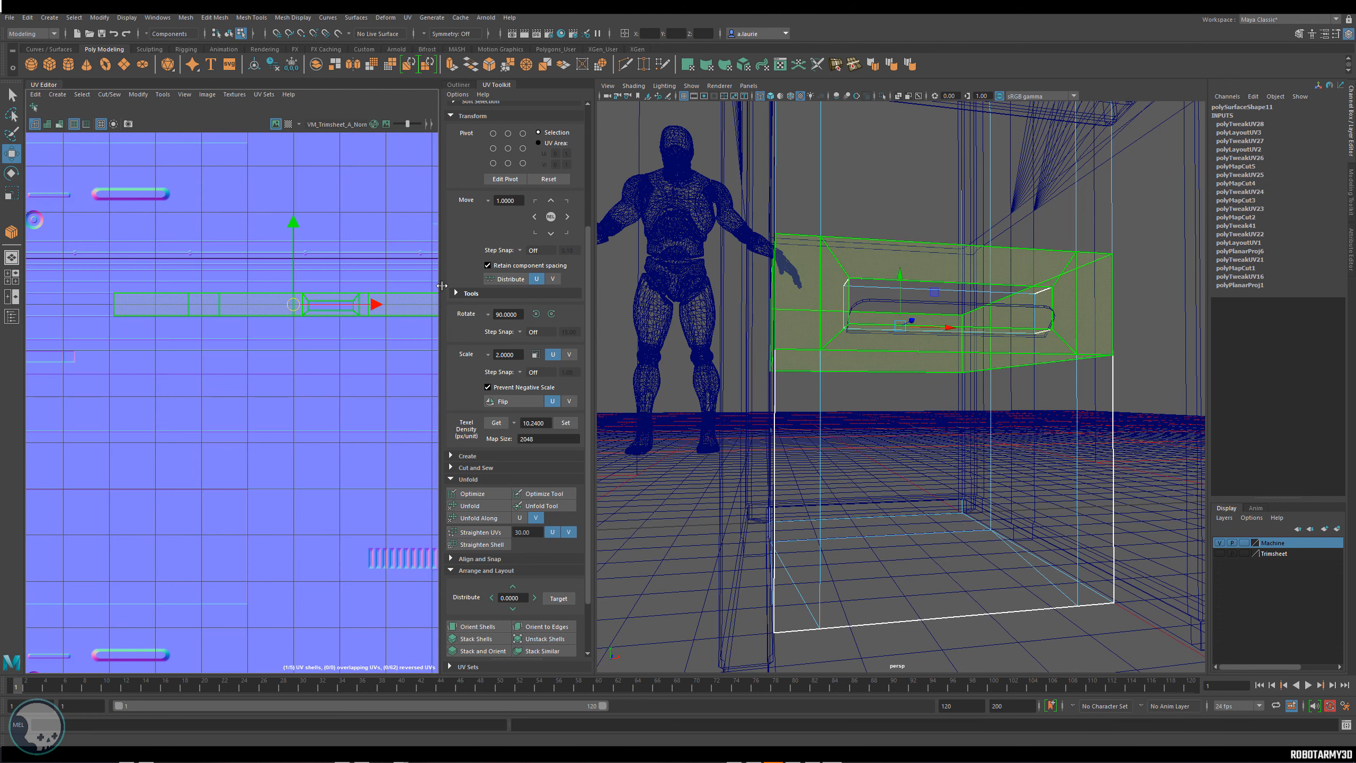
drag(441, 288, 584, 291)
scroll(456, 305, down, 3)
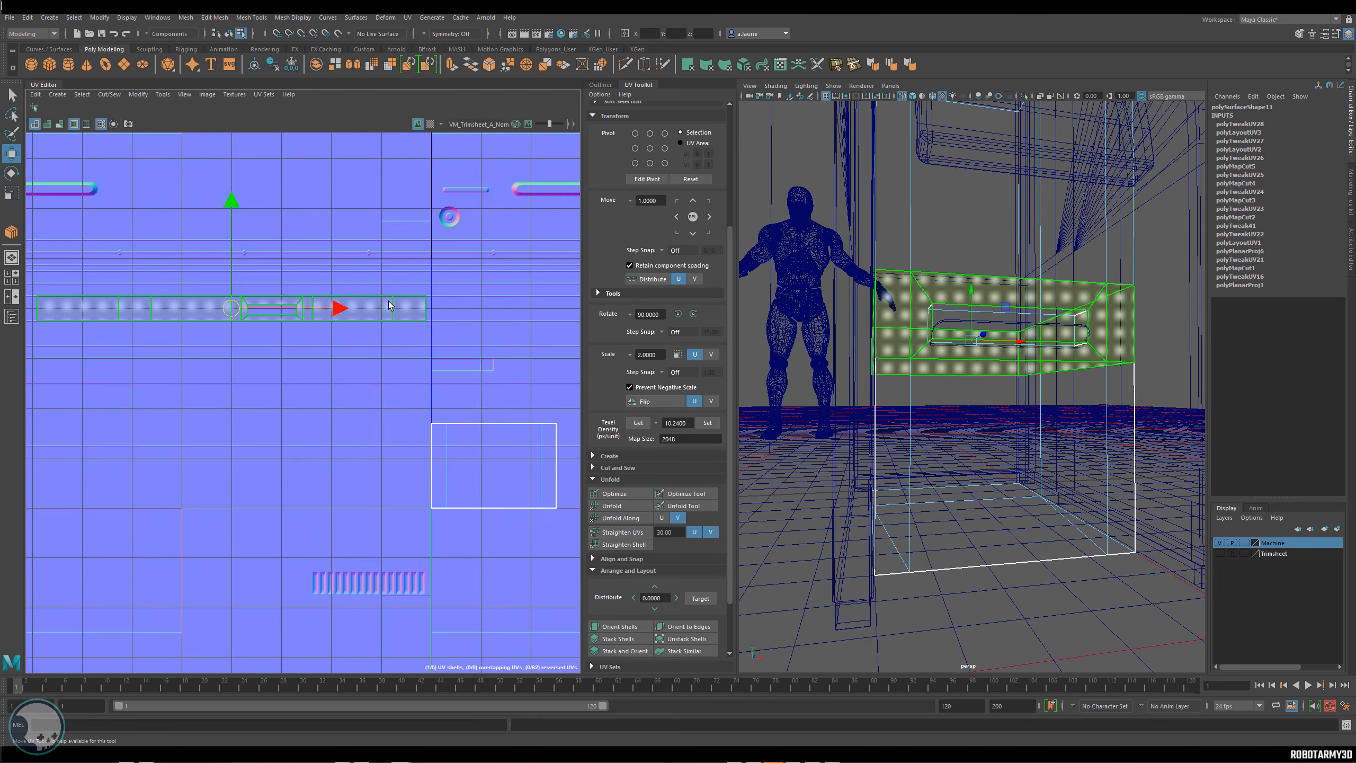
Align the band shell's lower and upper UV rows with the bevel lines of its stripe in the normal map.
right_drag(390, 301, 462, 358)
drag(462, 361, 23, 323)
scroll(274, 293, up, 8)
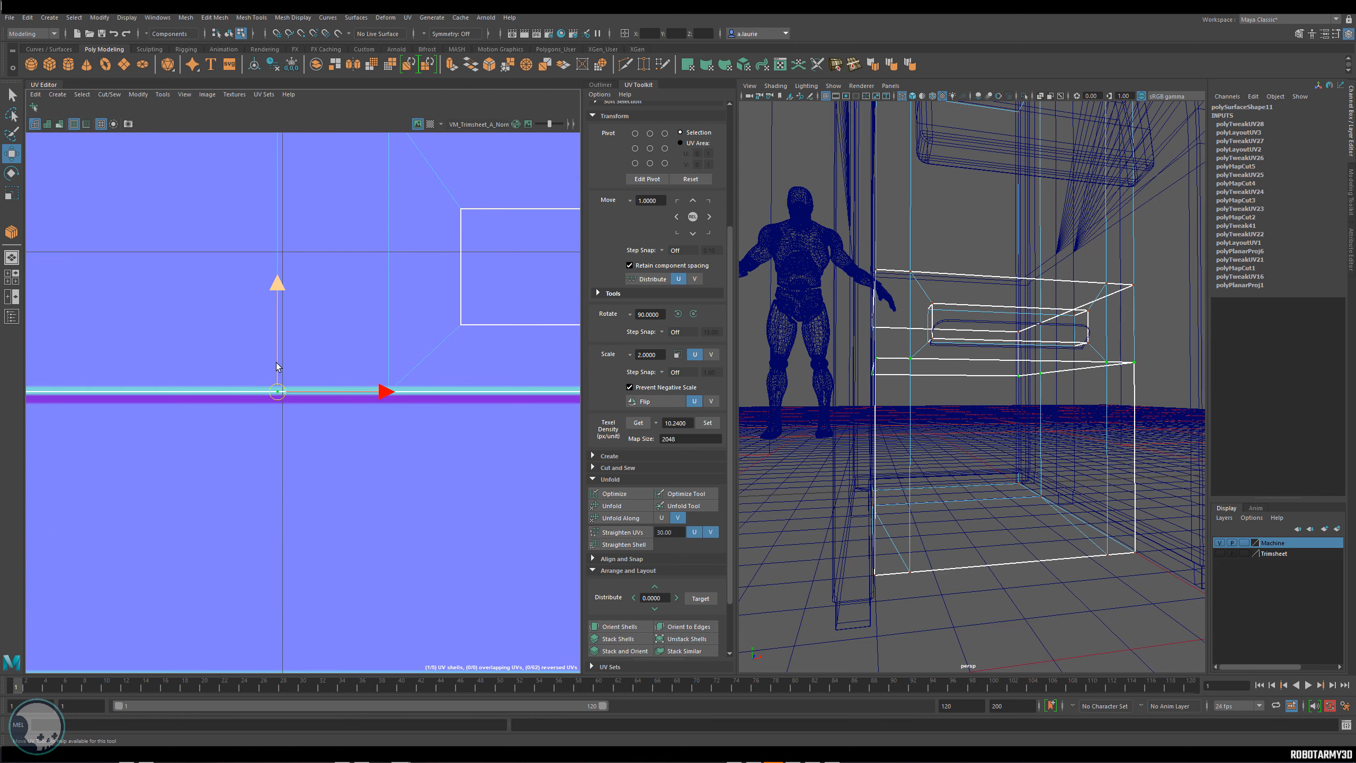
scroll(341, 294, down, 4)
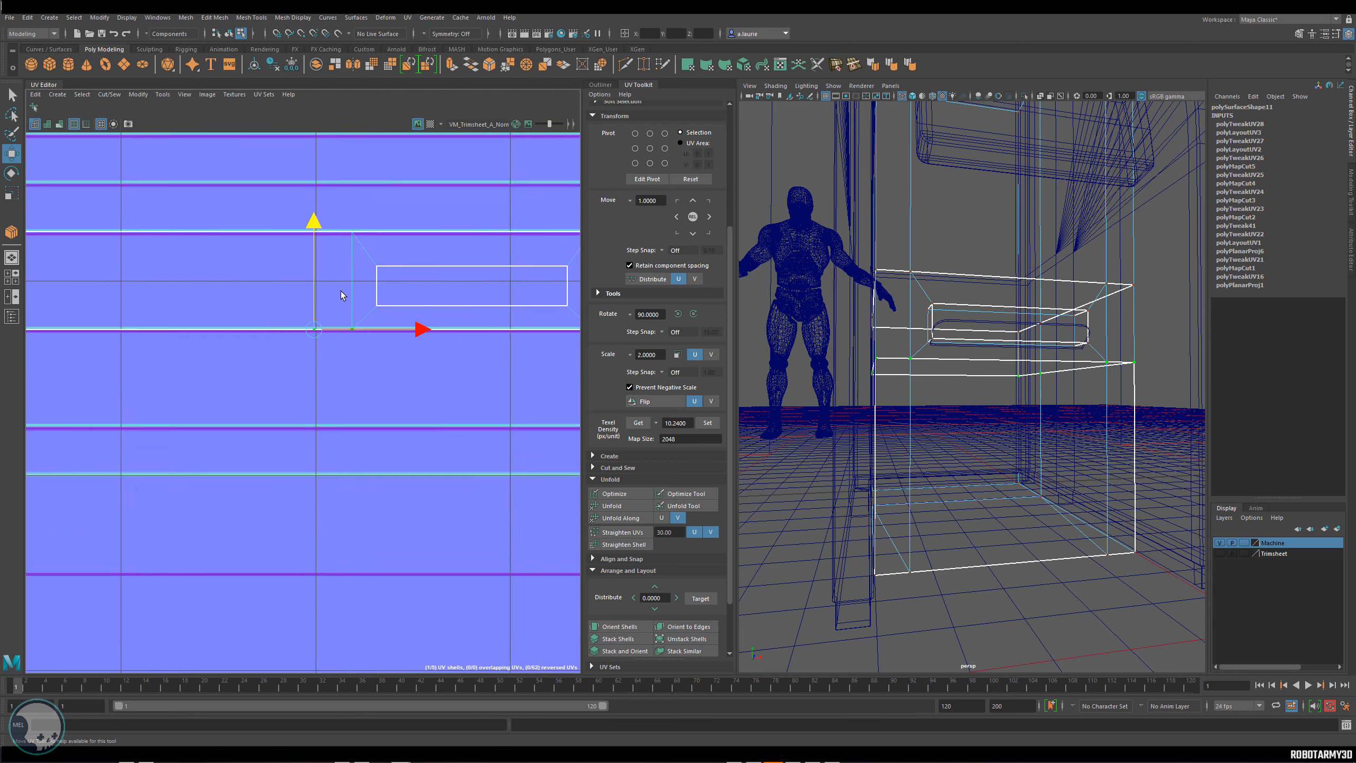
scroll(341, 295, down, 3)
scroll(339, 284, up, 7)
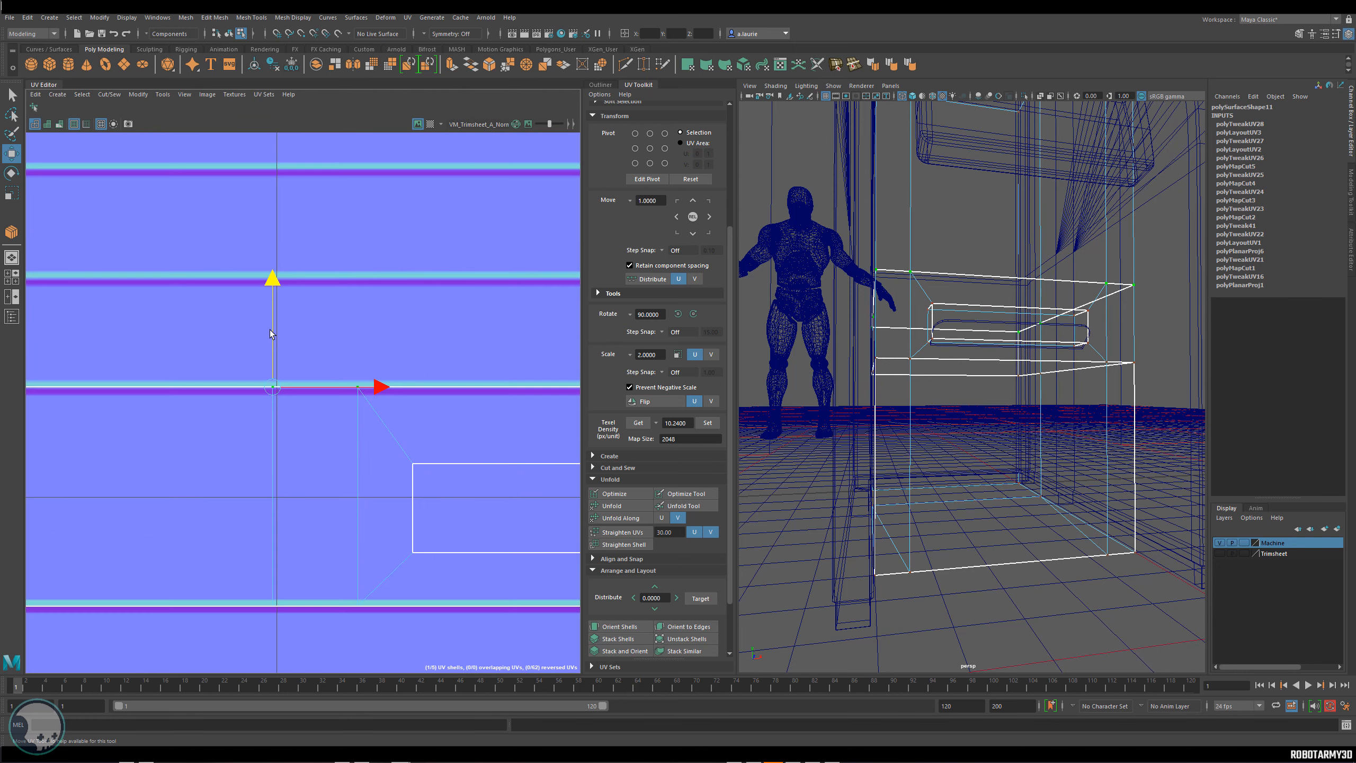
drag(270, 330, 271, 304)
scroll(274, 307, down, 2)
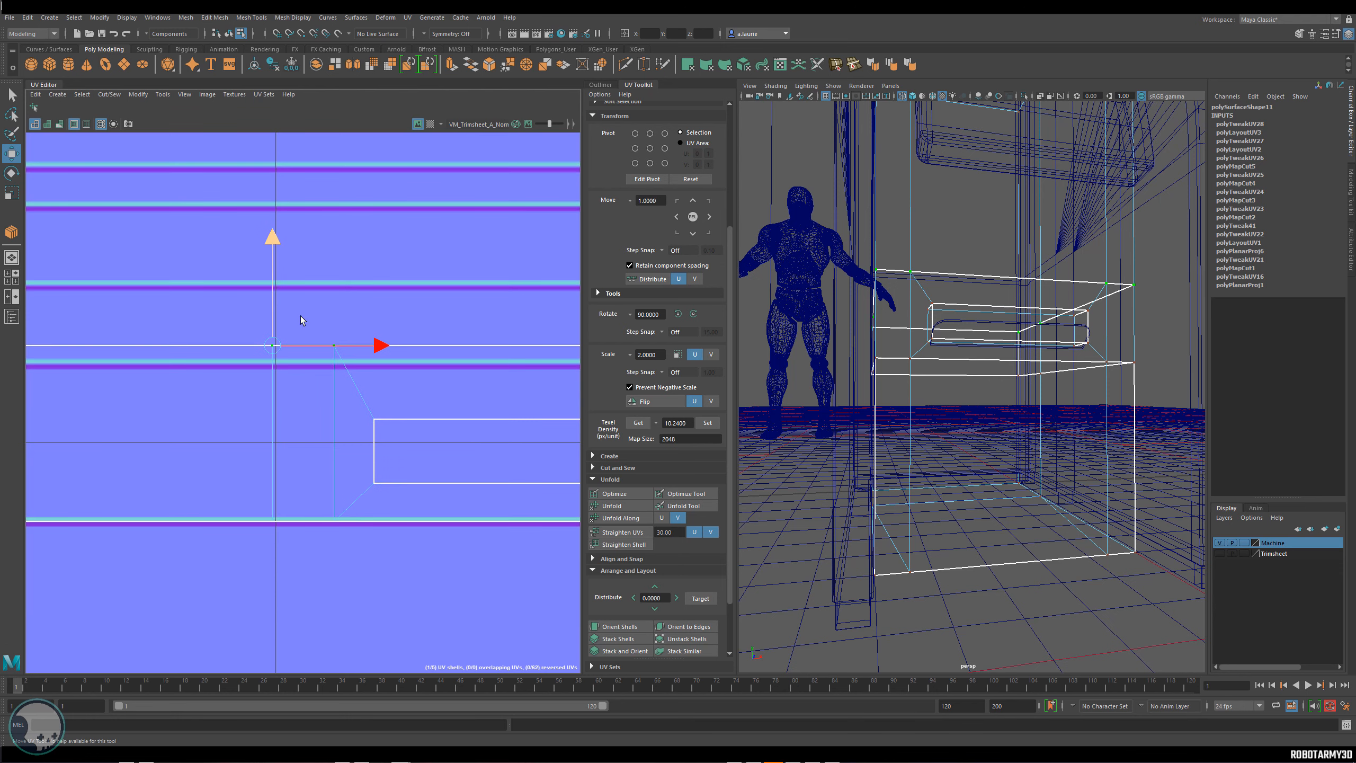
scroll(341, 359, down, 3)
Try scaling the whole band shell down uniformly and moving it against the stripe's lower bevel line.
mouse_move(303, 396)
right_down()
mouse_move(303, 374)
mouse_move(303, 395)
right_up()
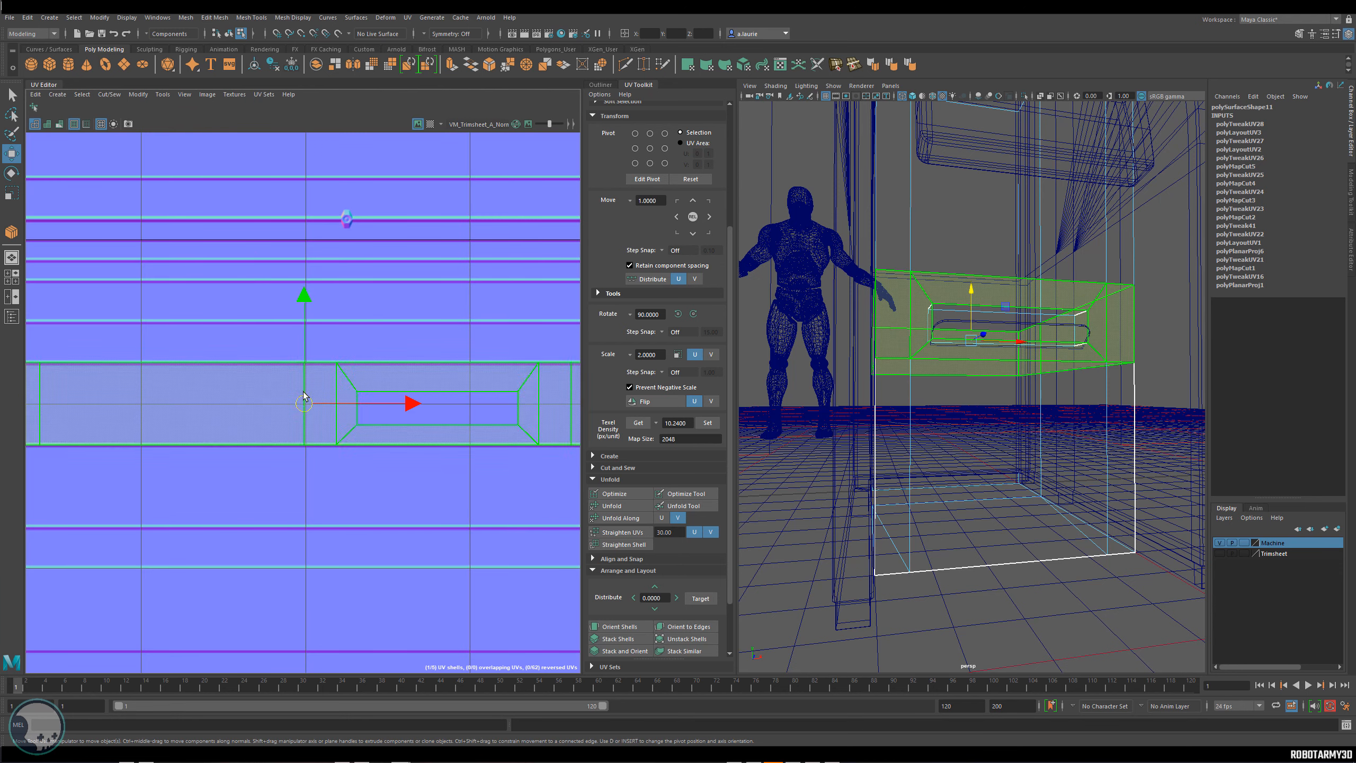
scroll(303, 396, down, 2)
key(e)
key(r)
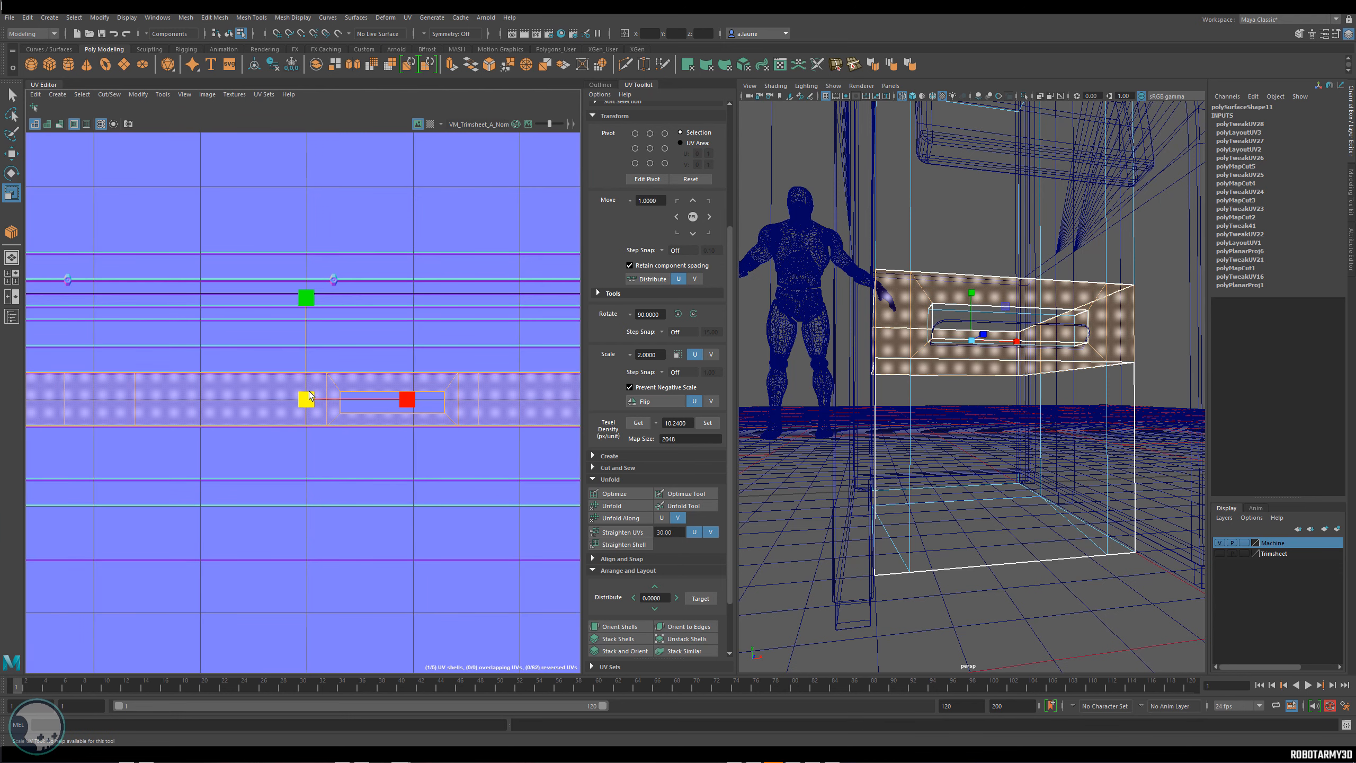
drag(307, 393, 303, 379)
key(w)
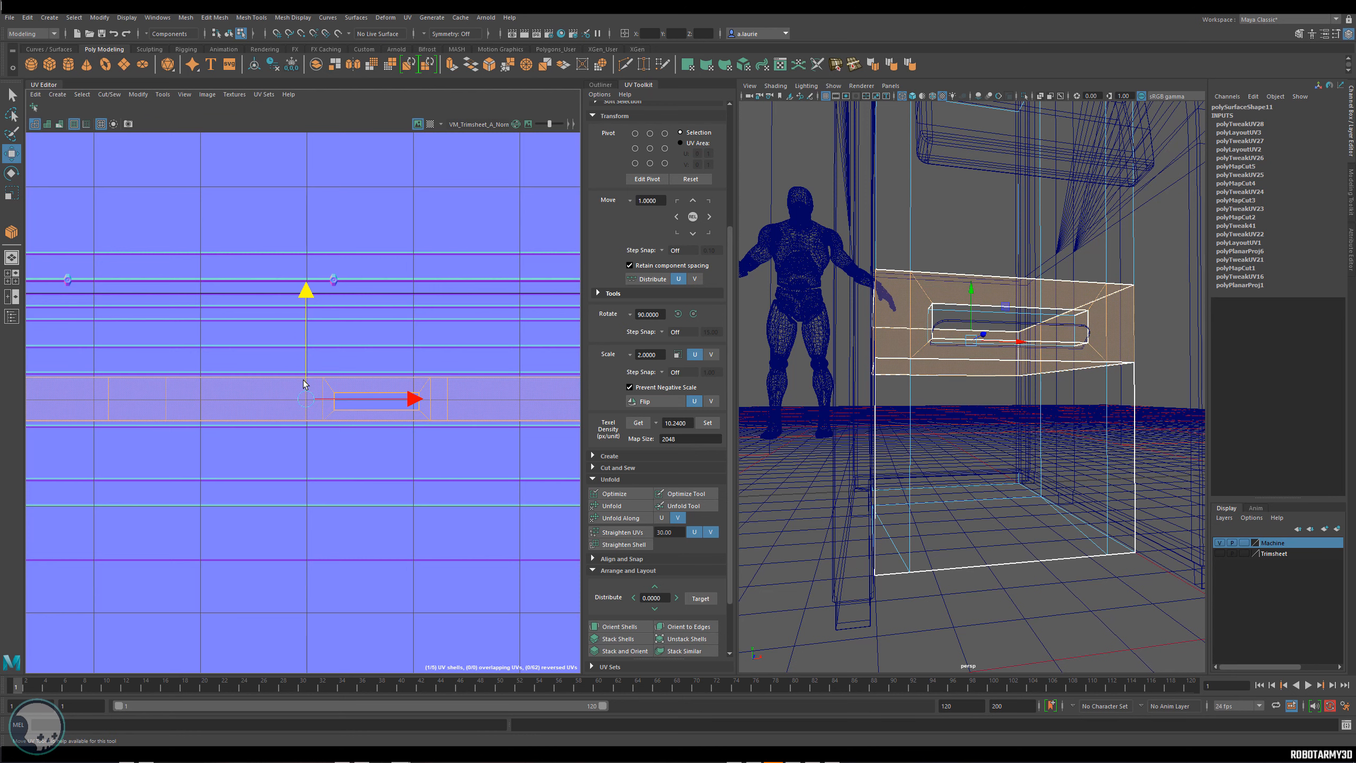
key(r)
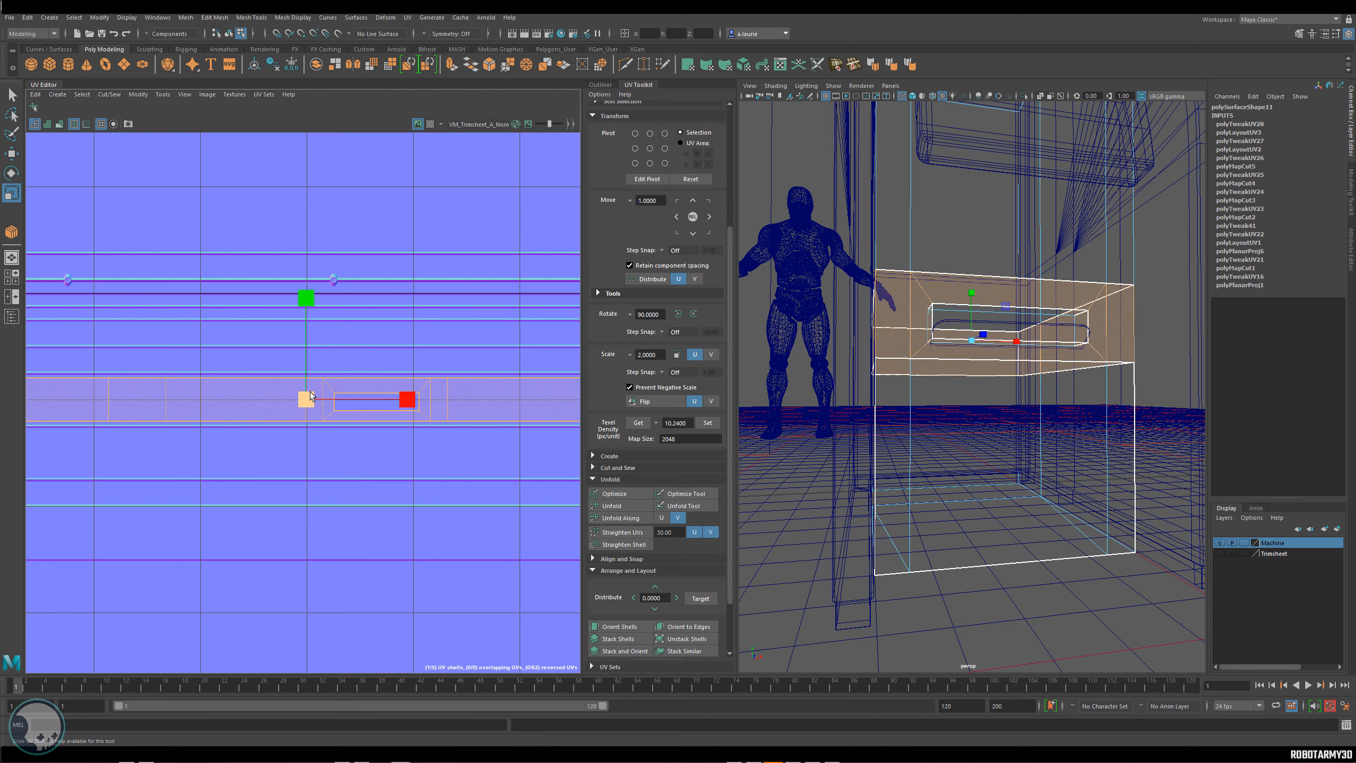
drag(305, 398, 324, 410)
key(ctrl+z)
key(ctrl+z)
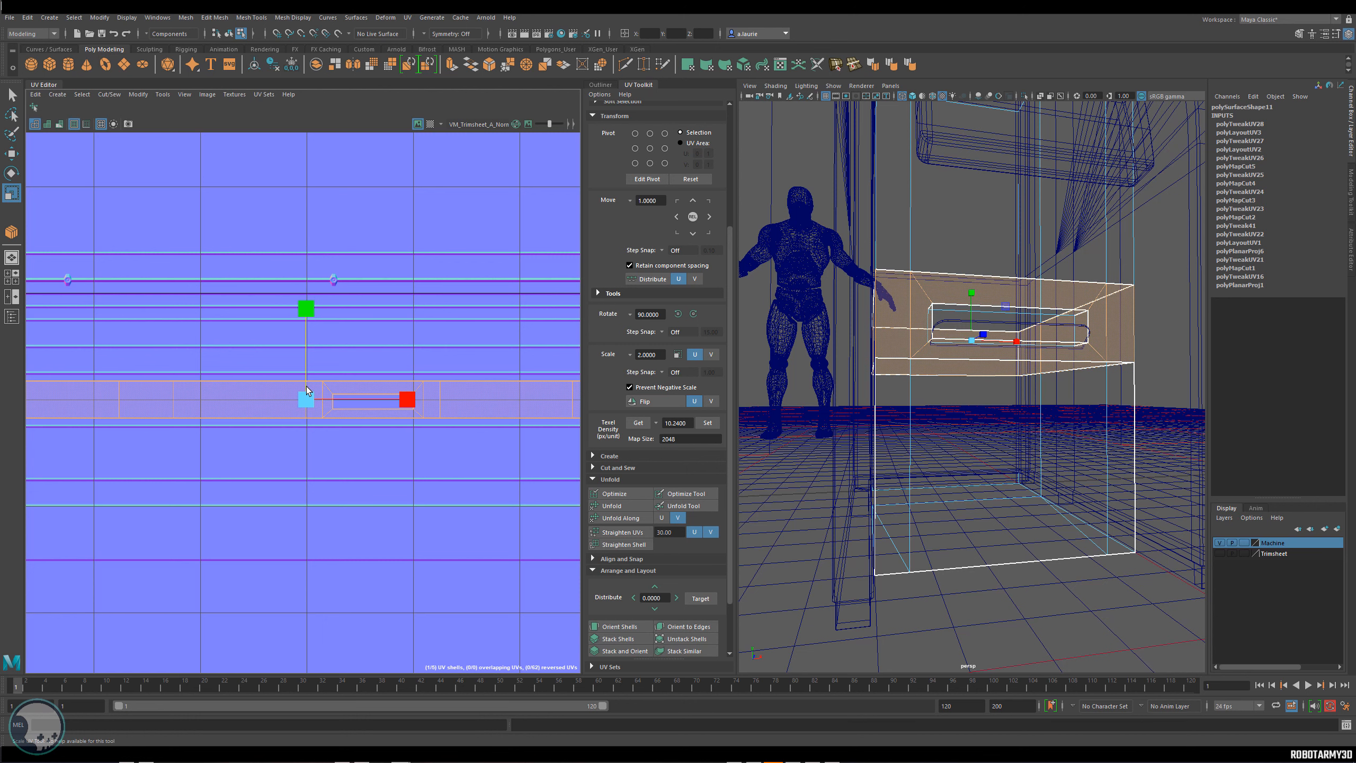
key(w)
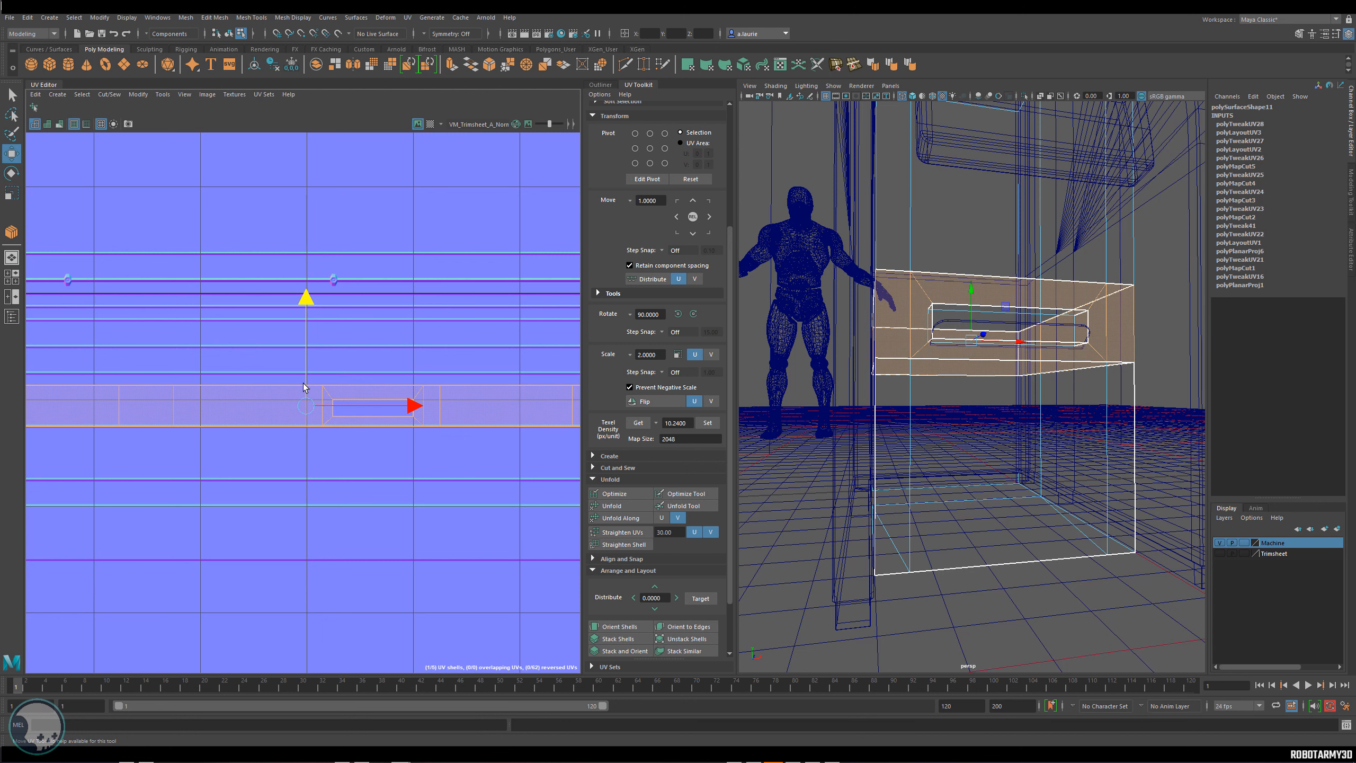
Try raising the reduced shell's upper UV row to the stripe's upper bevel line, and undo the scaling test.
scroll(304, 385, down, 3)
right_drag(303, 387, 302, 356)
drag(523, 344, 111, 392)
scroll(262, 363, up, 5)
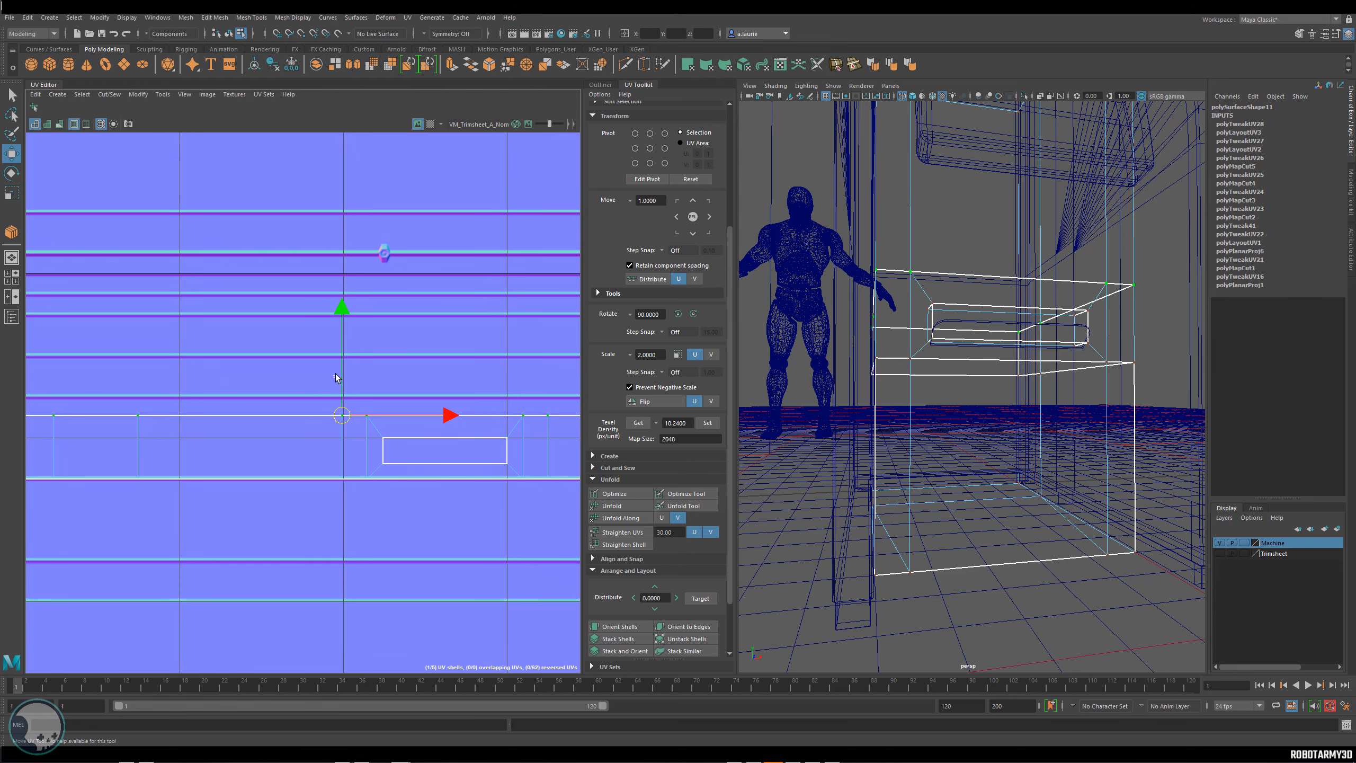
drag(344, 390, 338, 377)
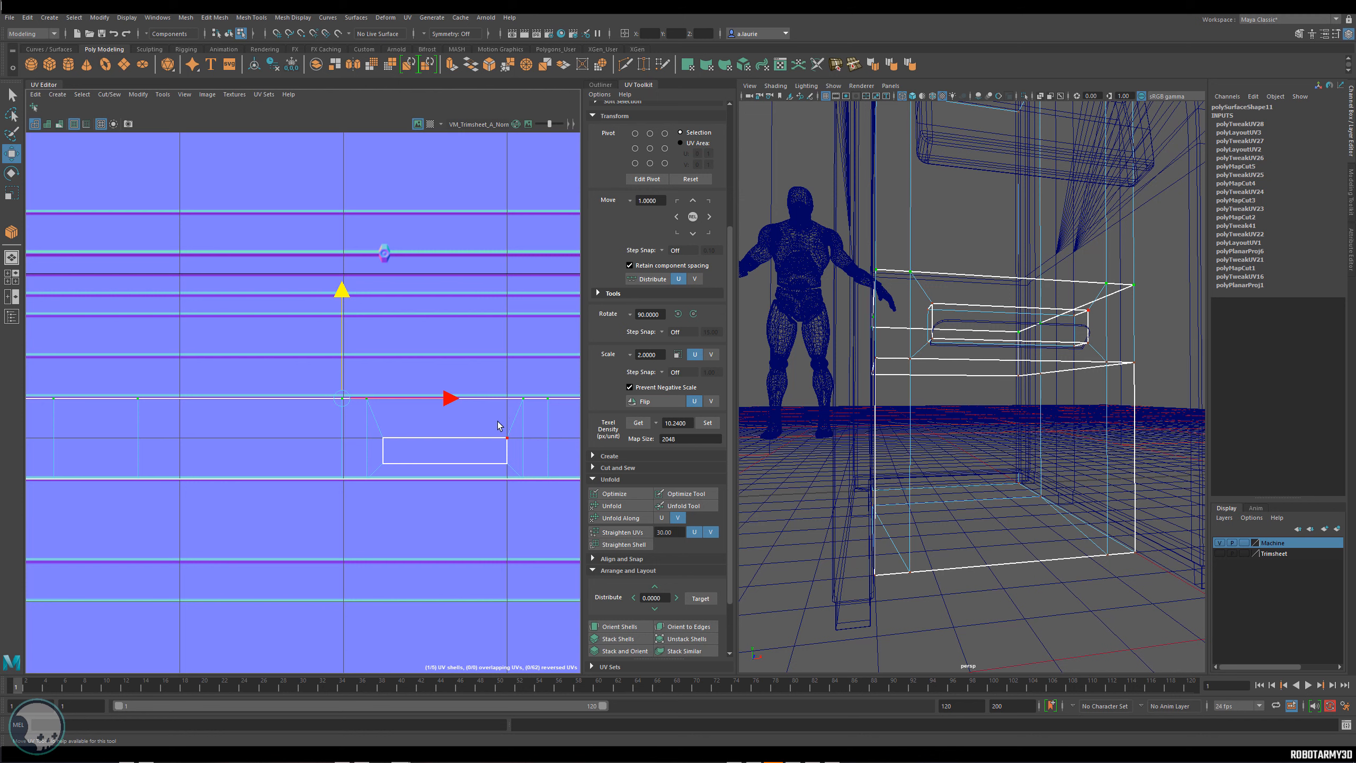
scroll(345, 377, down, 3)
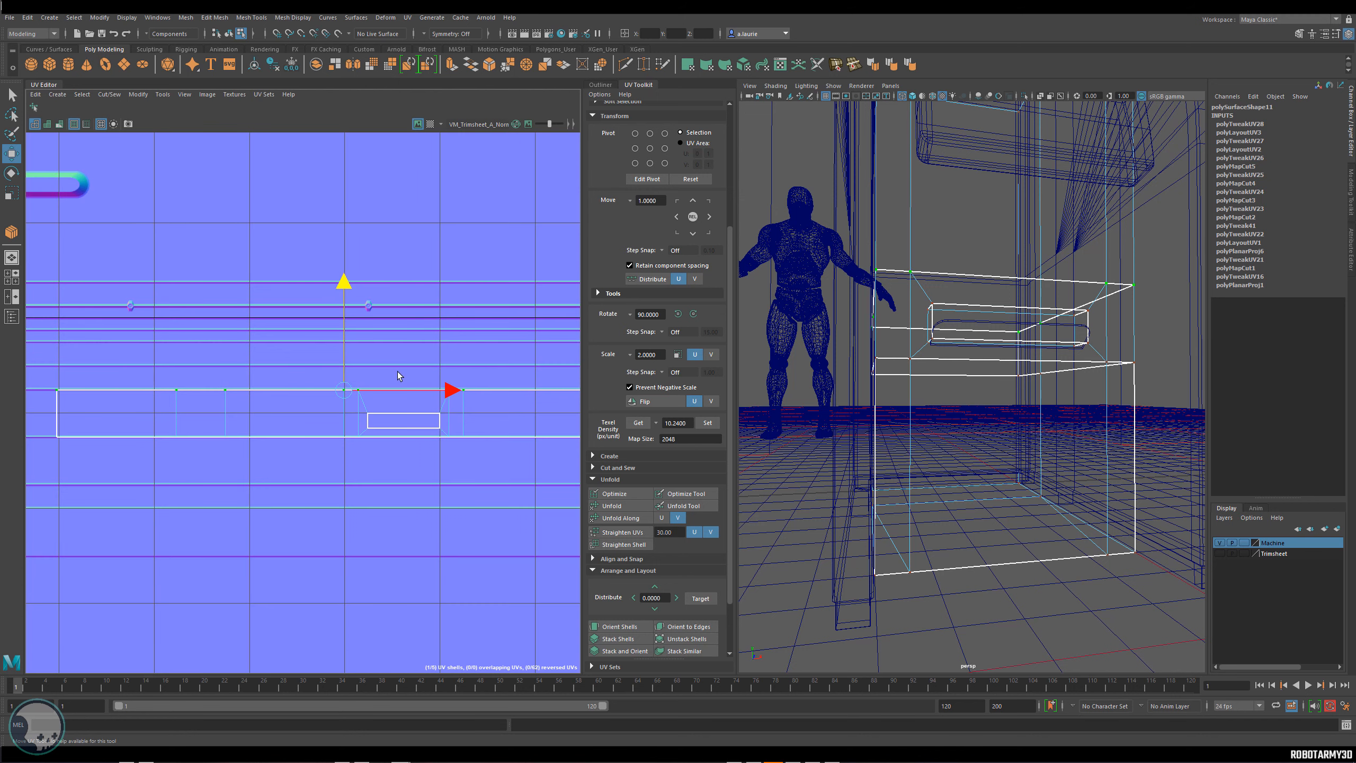
key(ctrl+z)
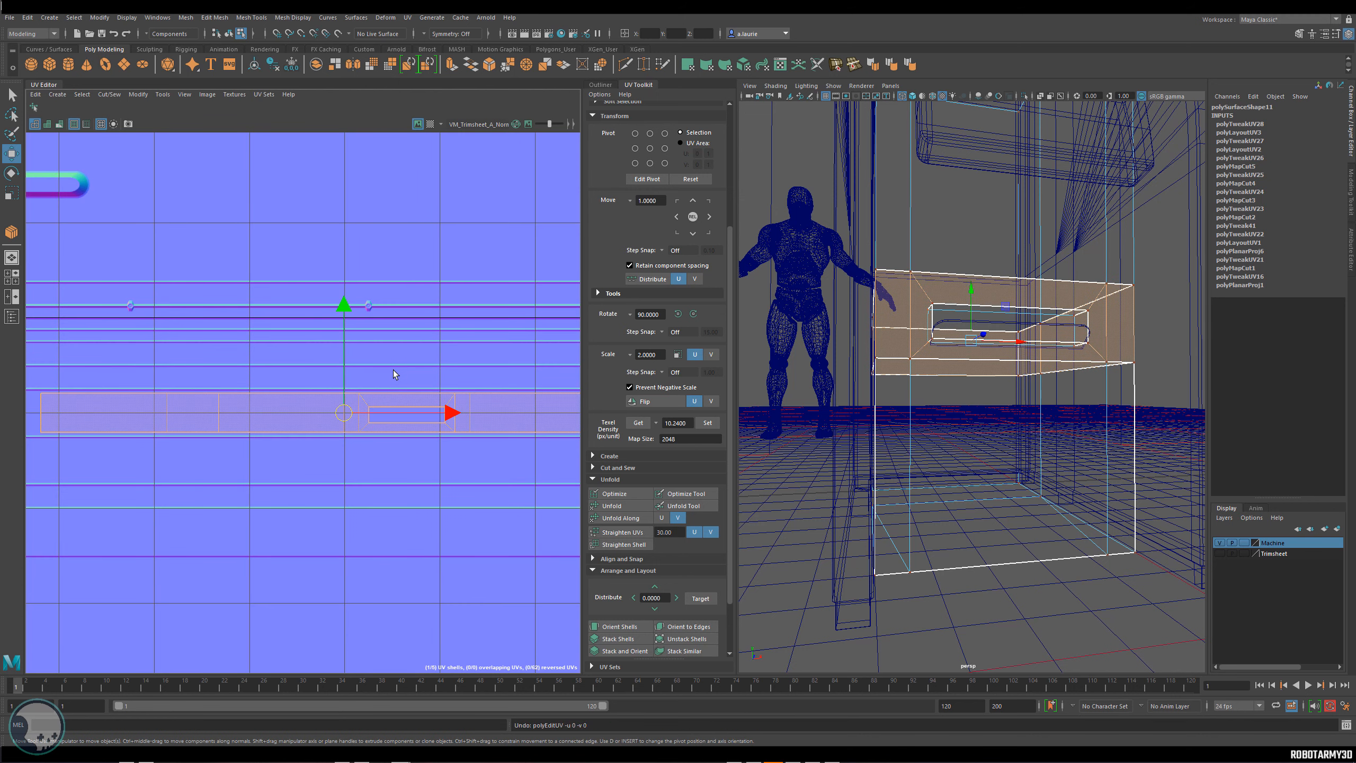
scroll(393, 370, down, 4)
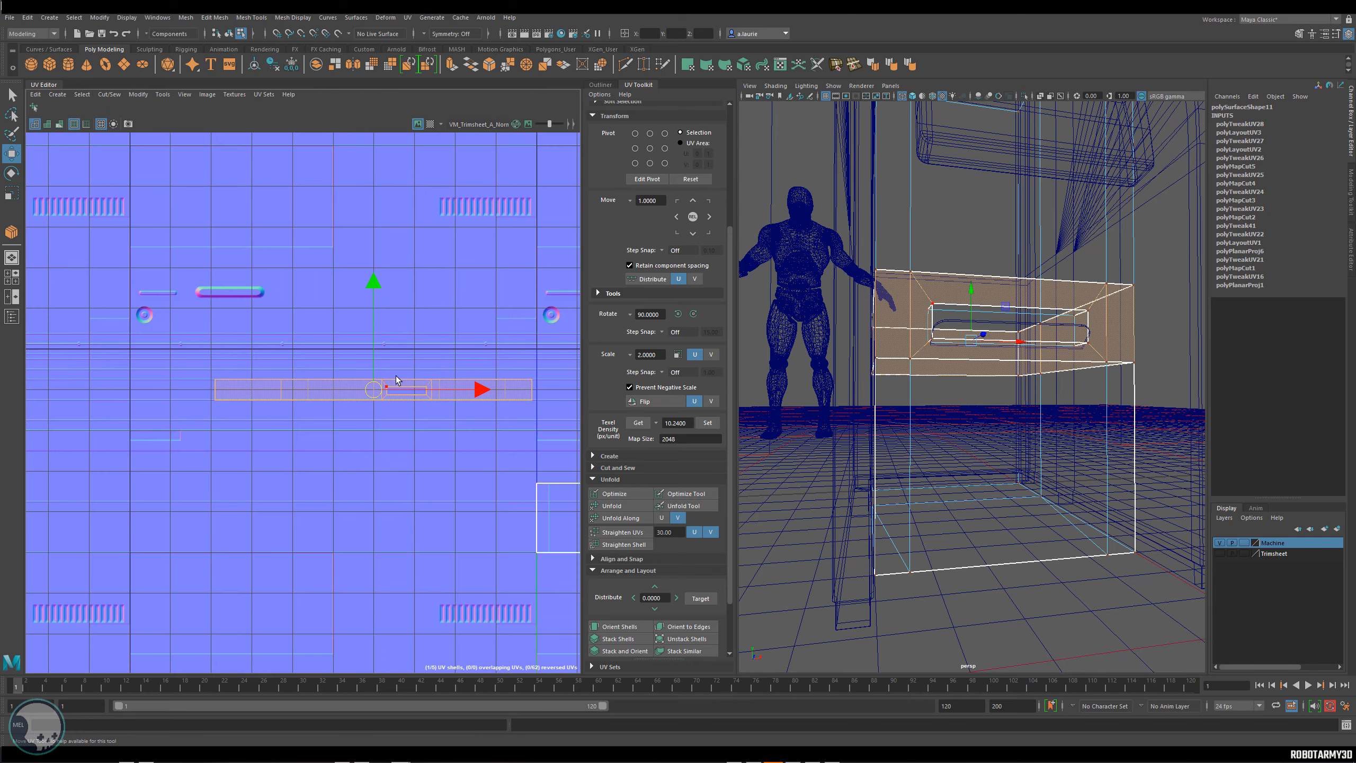
Reselect the whole band shell and slide it horizontally along its stripe on the repeated trim sheet.
right_drag(396, 375, 444, 375)
drag(550, 350, 195, 382)
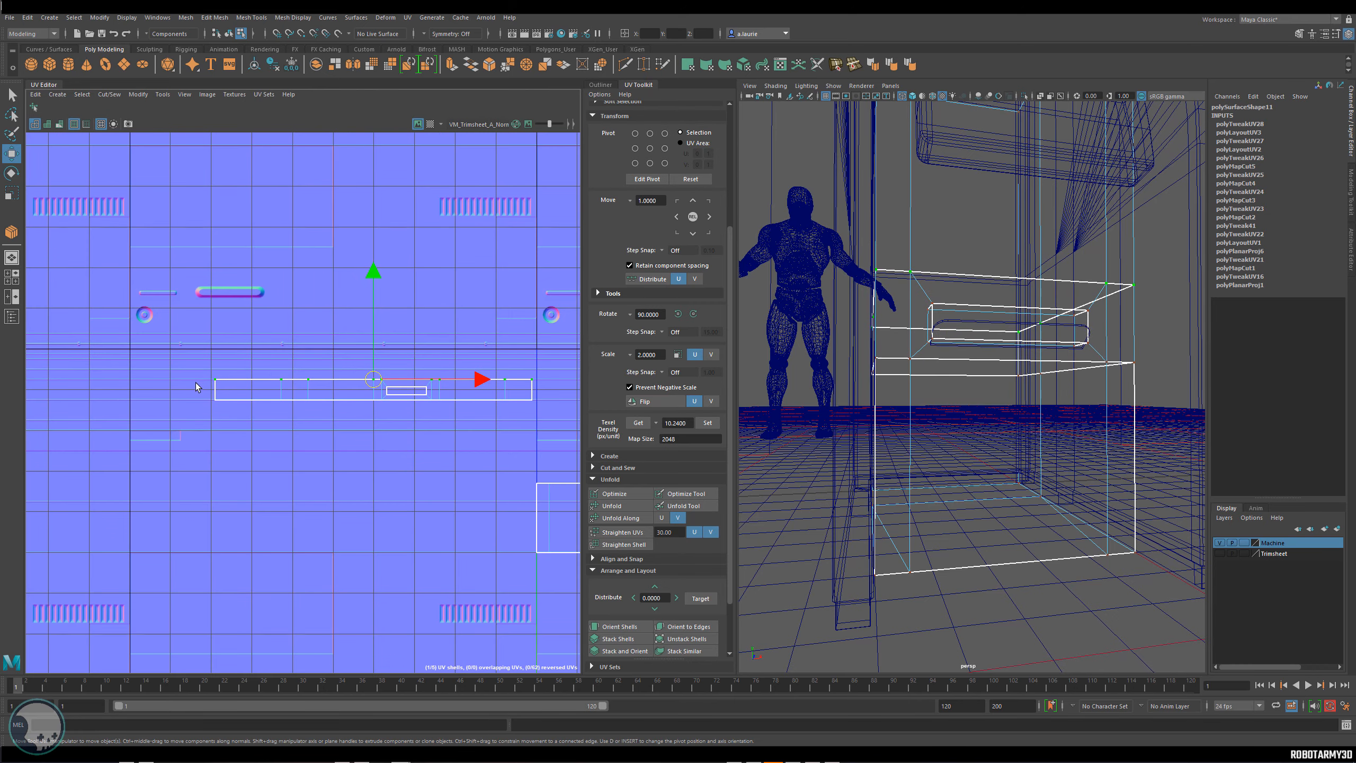
scroll(372, 367, up, 3)
scroll(371, 367, down, 3)
click(321, 398)
alt+middle_drag(208, 369, 276, 369)
mouse_move(405, 377)
mouse_down()
mouse_move(197, 365)
mouse_move(451, 374)
mouse_move(408, 374)
mouse_up()
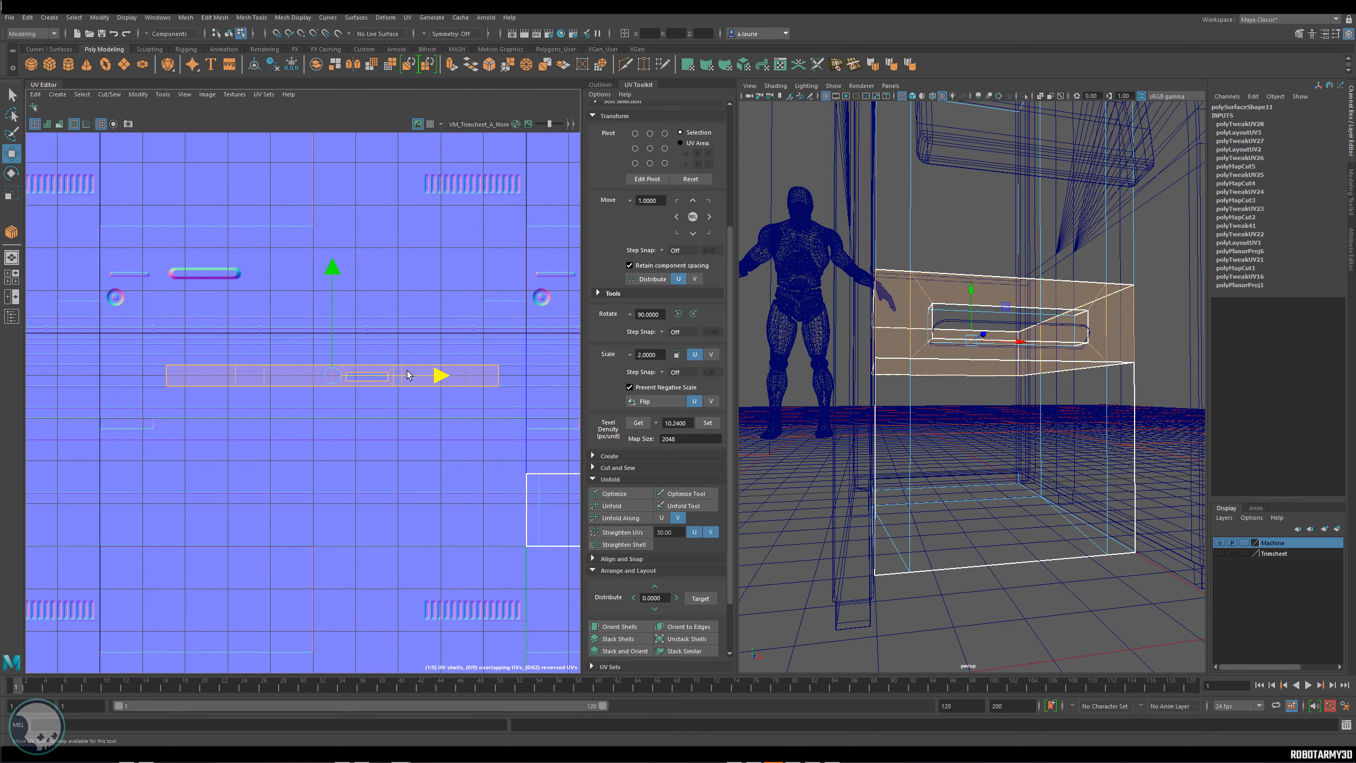
Switch the viewport from wireframe to shaded, textured display and examine the white band and its slot up close.
alt+drag(834, 314, 908, 372)
right_drag(908, 372, 1165, 363)
click(913, 134)
click(912, 97)
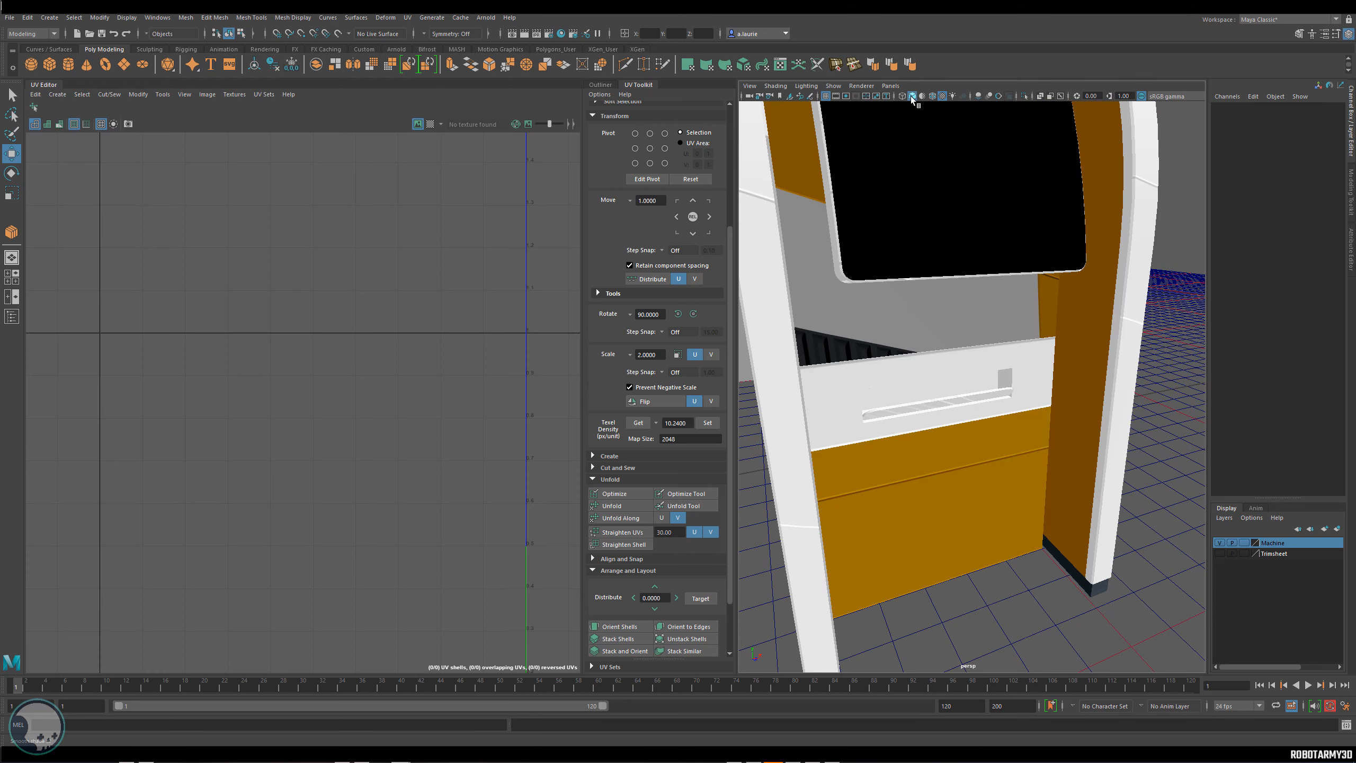
alt+drag(913, 214, 931, 294)
scroll(993, 336, up, 5)
alt+drag(993, 336, 1065, 245)
alt+drag(1052, 437, 1013, 326)
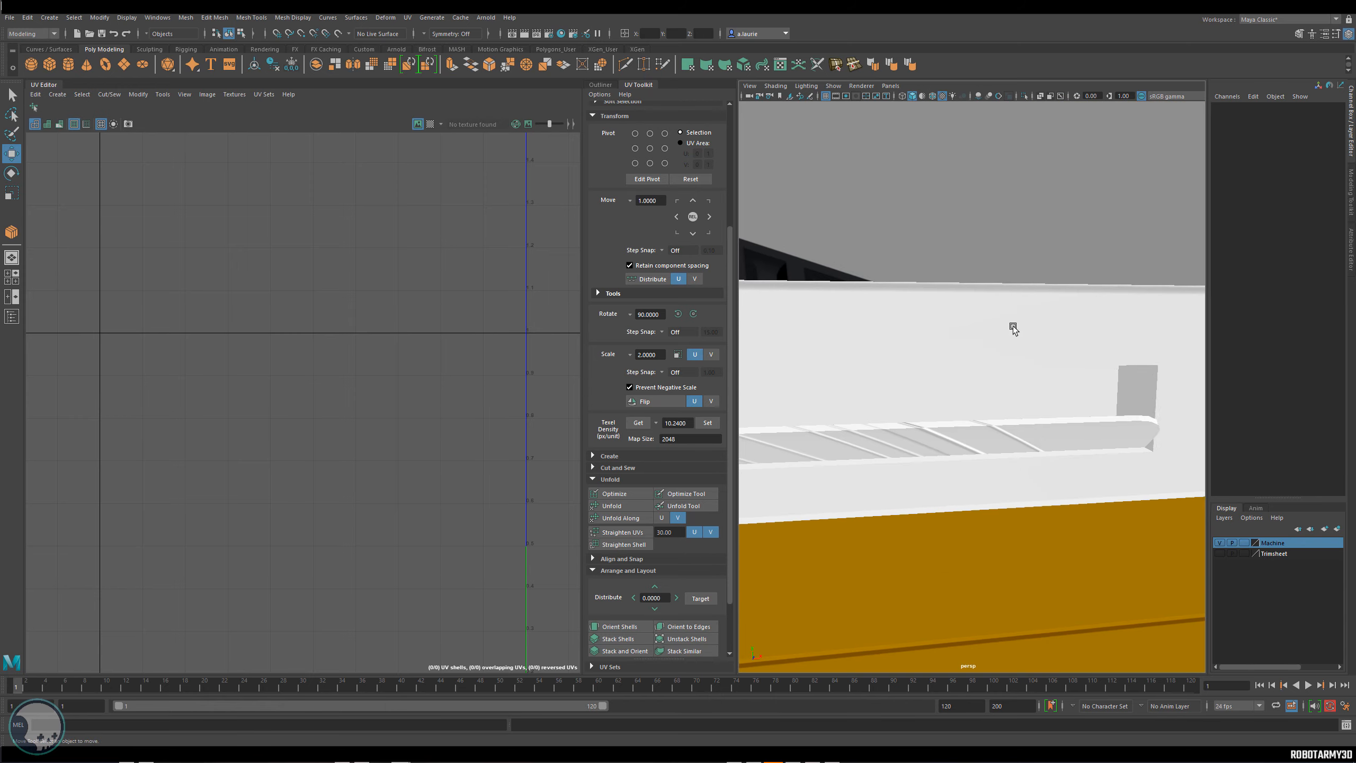
scroll(1013, 326, down, 5)
Select the slot recess's UV shell on the machine body and move it next to the band shell on the trim sheet.
click(896, 390)
mouse_move(896, 390)
right_down()
mouse_move(907, 382)
mouse_move(896, 389)
right_up()
scroll(557, 358, down, 10)
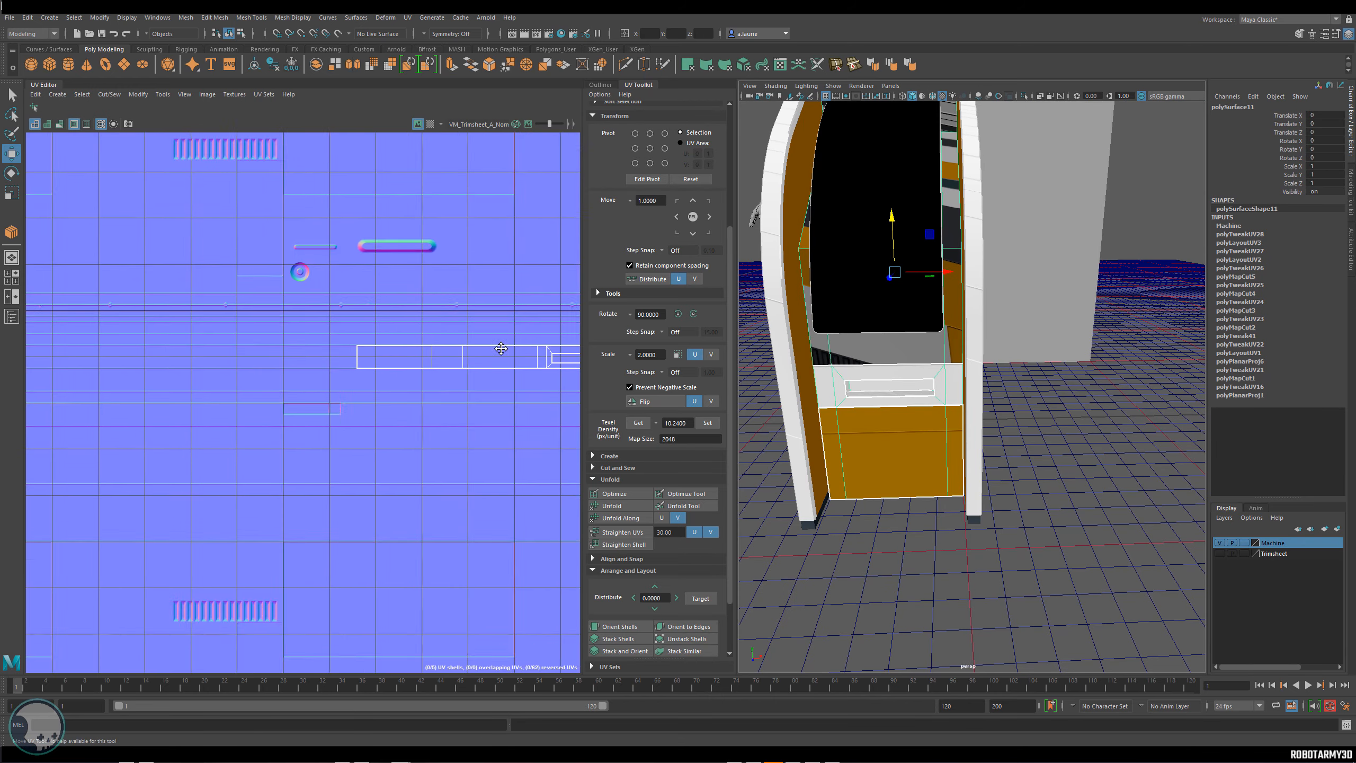
alt+middle_drag(437, 332, 333, 316)
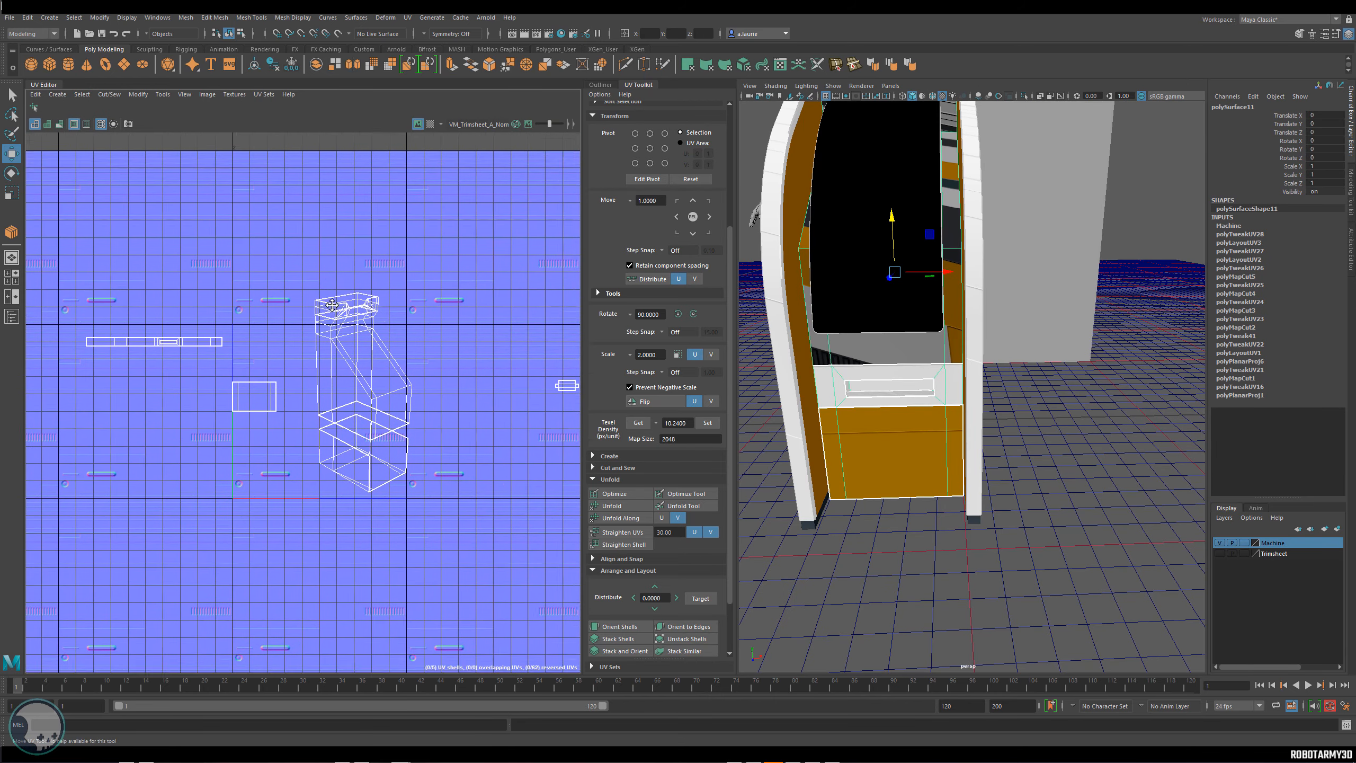
alt+middle_drag(492, 369, 371, 326)
right_drag(449, 345, 416, 331)
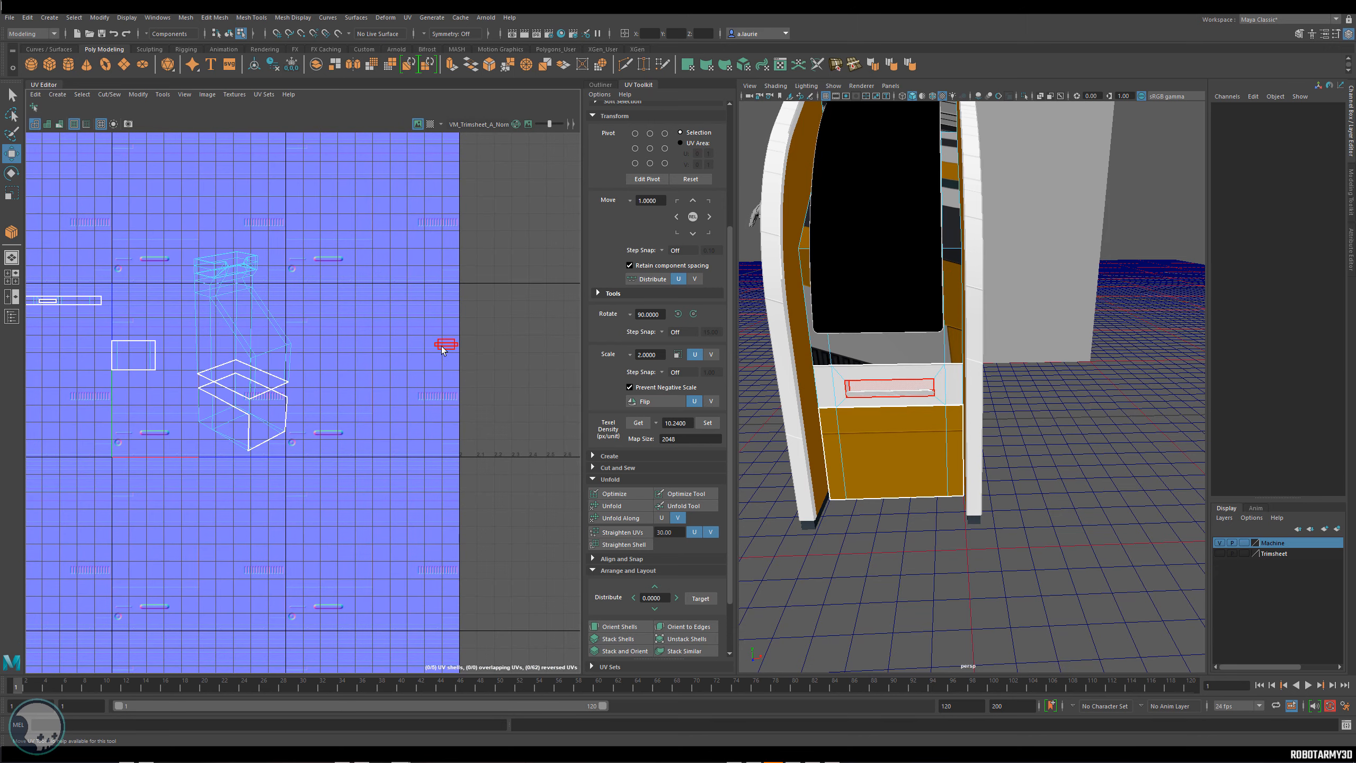
click(446, 345)
drag(446, 344, 55, 306)
alt+middle_drag(133, 313, 312, 343)
alt+right_drag(224, 326, 372, 348)
alt+middle_drag(372, 348, 580, 353)
drag(435, 343, 508, 371)
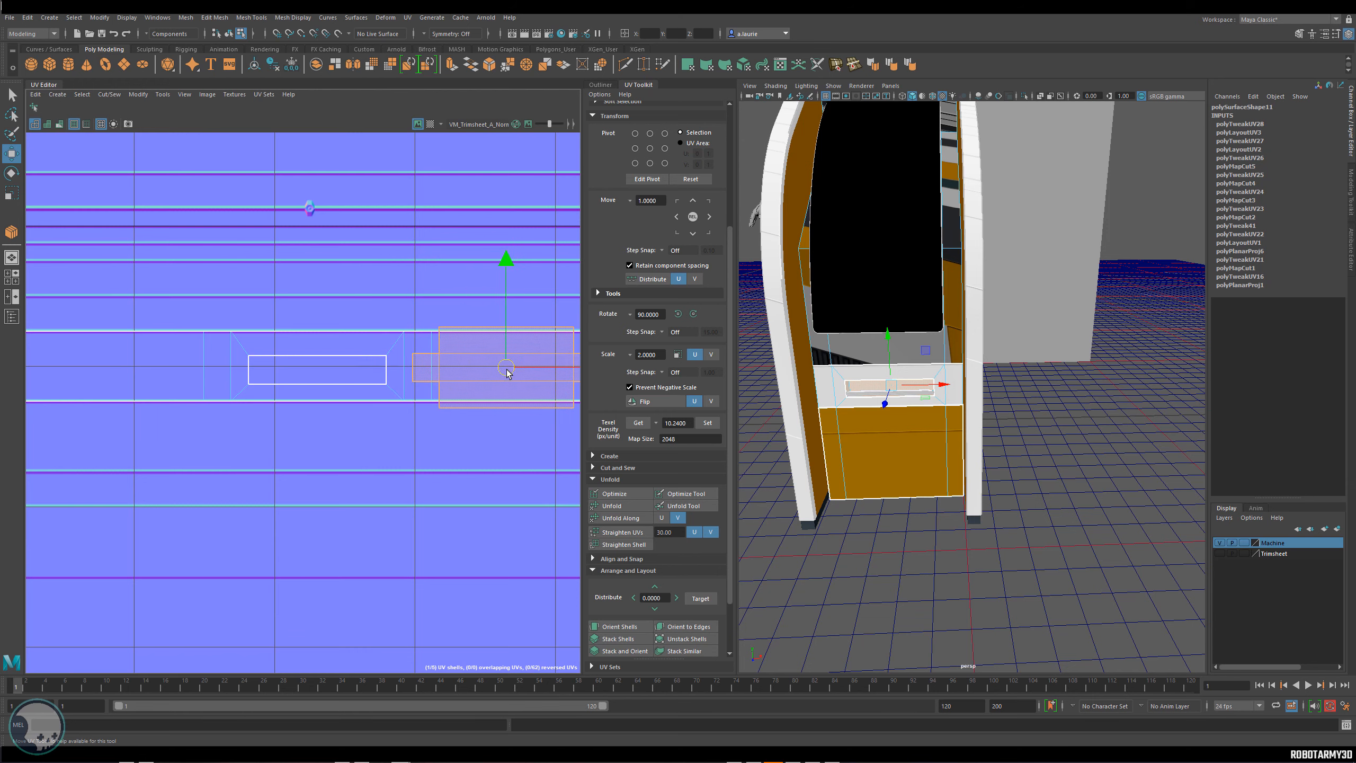
Display the base colour trim sheet behind the UVs and move the slot recess shell onto the small light grey rectangle.
scroll(494, 380, down, 6)
alt+middle_drag(483, 395, 338, 365)
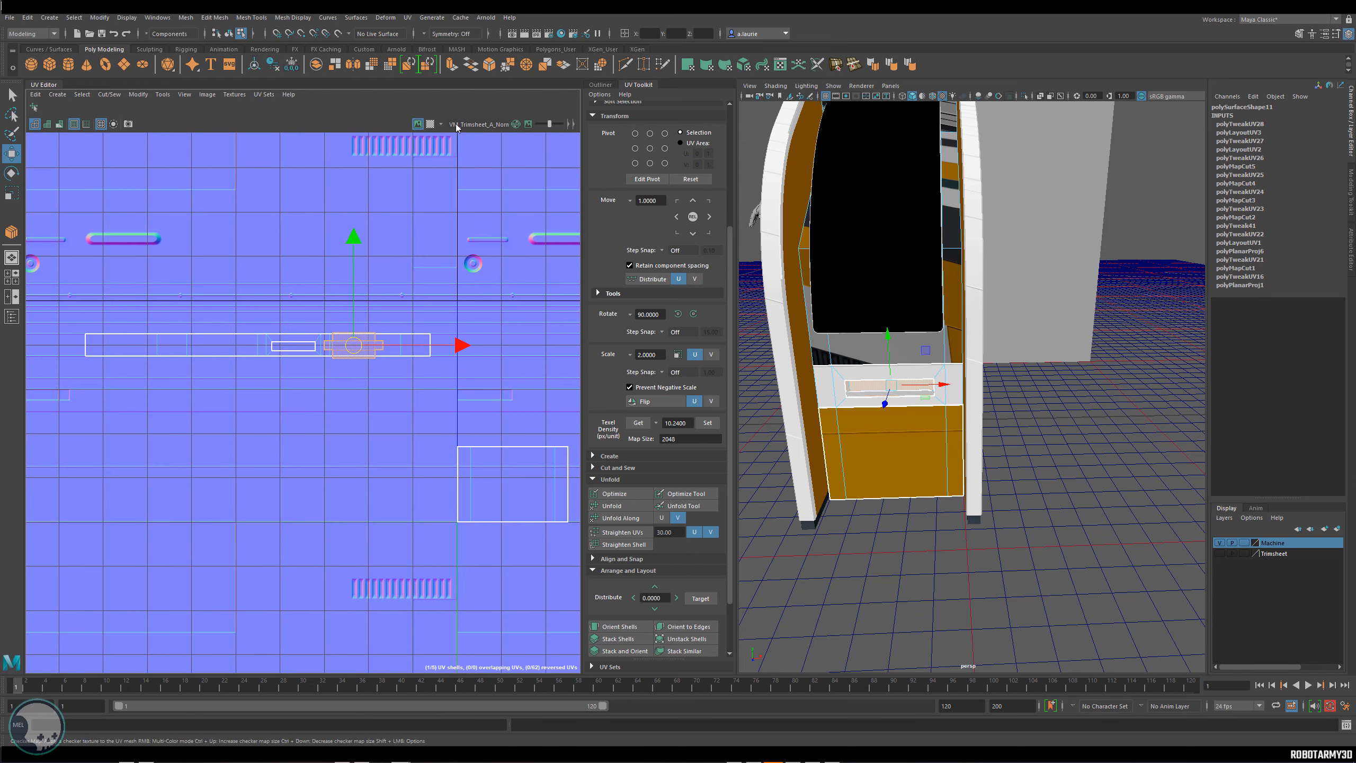
click(441, 124)
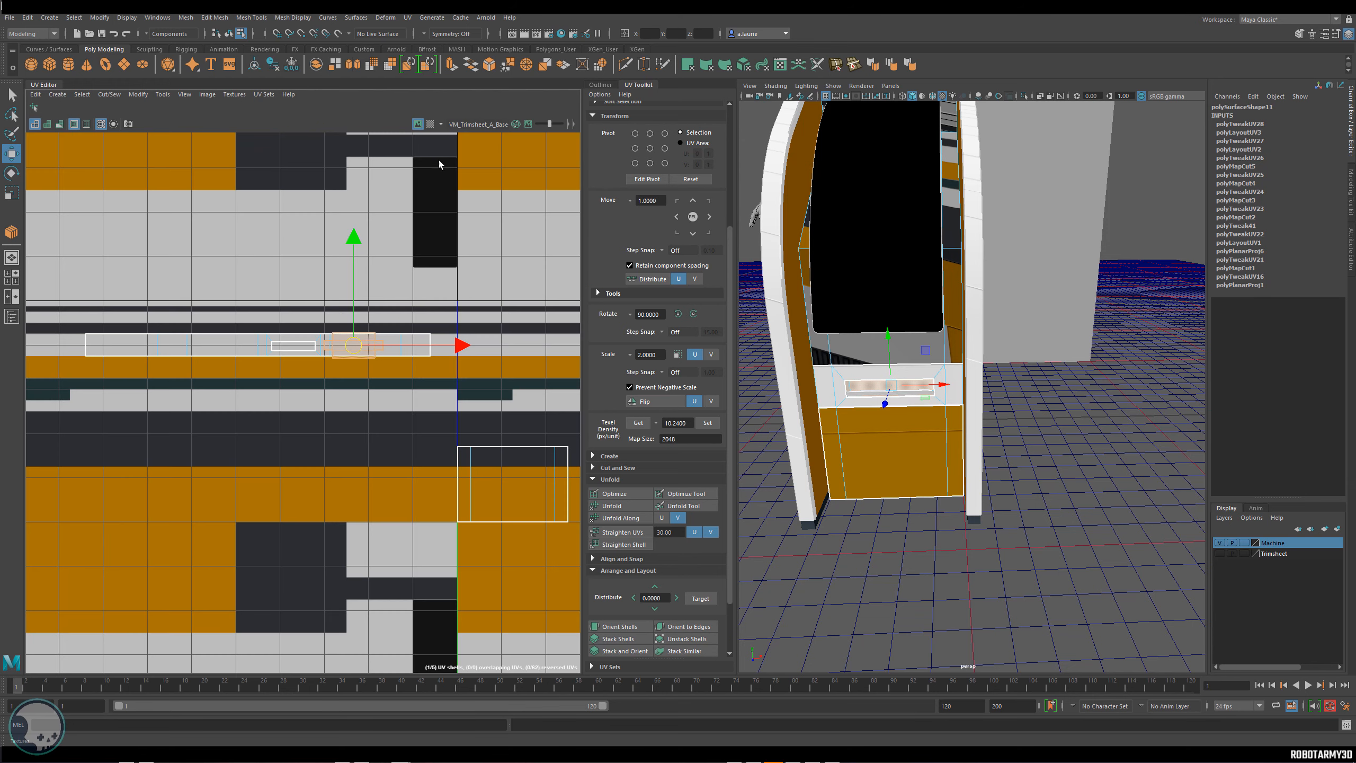
scroll(416, 373, down, 2)
drag(373, 355, 339, 395)
key(ctrl+z)
scroll(555, 443, up, 3)
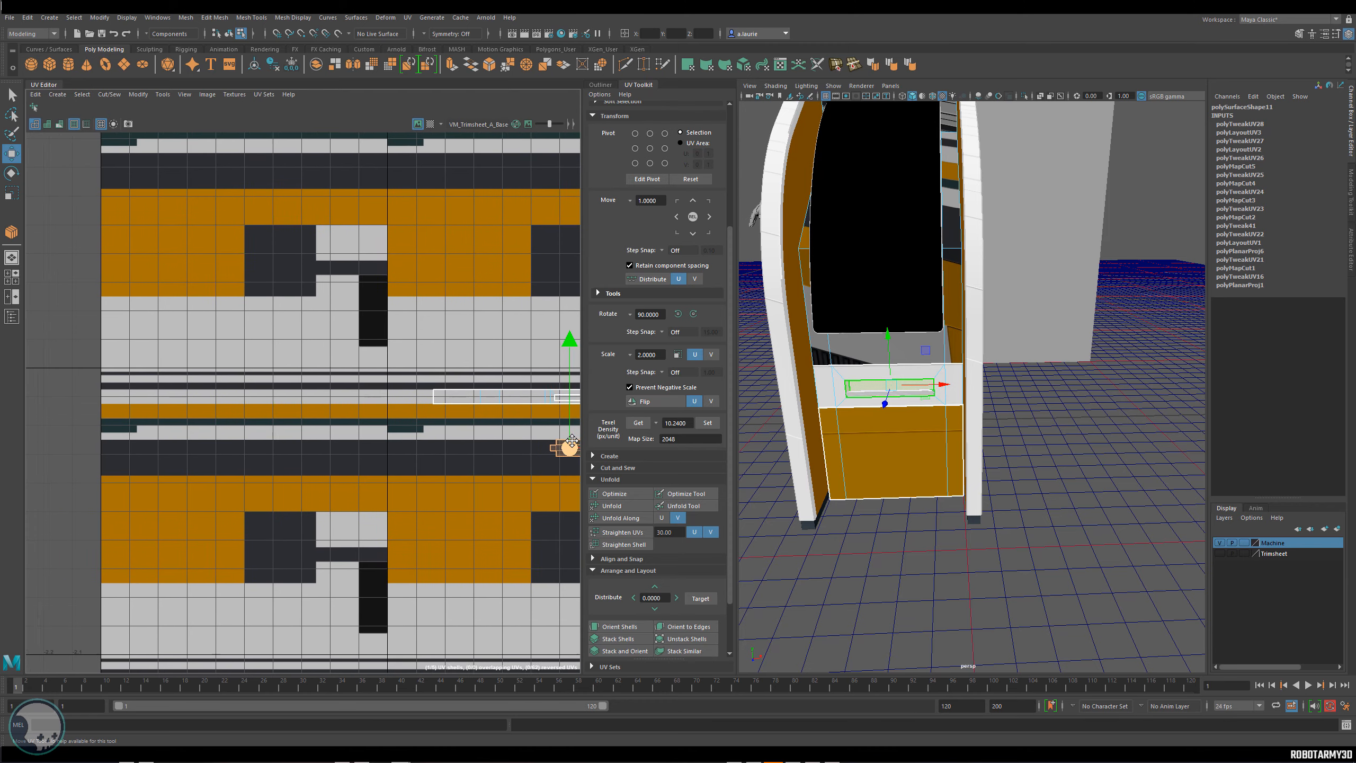
scroll(338, 310, down, 3)
alt+middle_drag(338, 310, 345, 278)
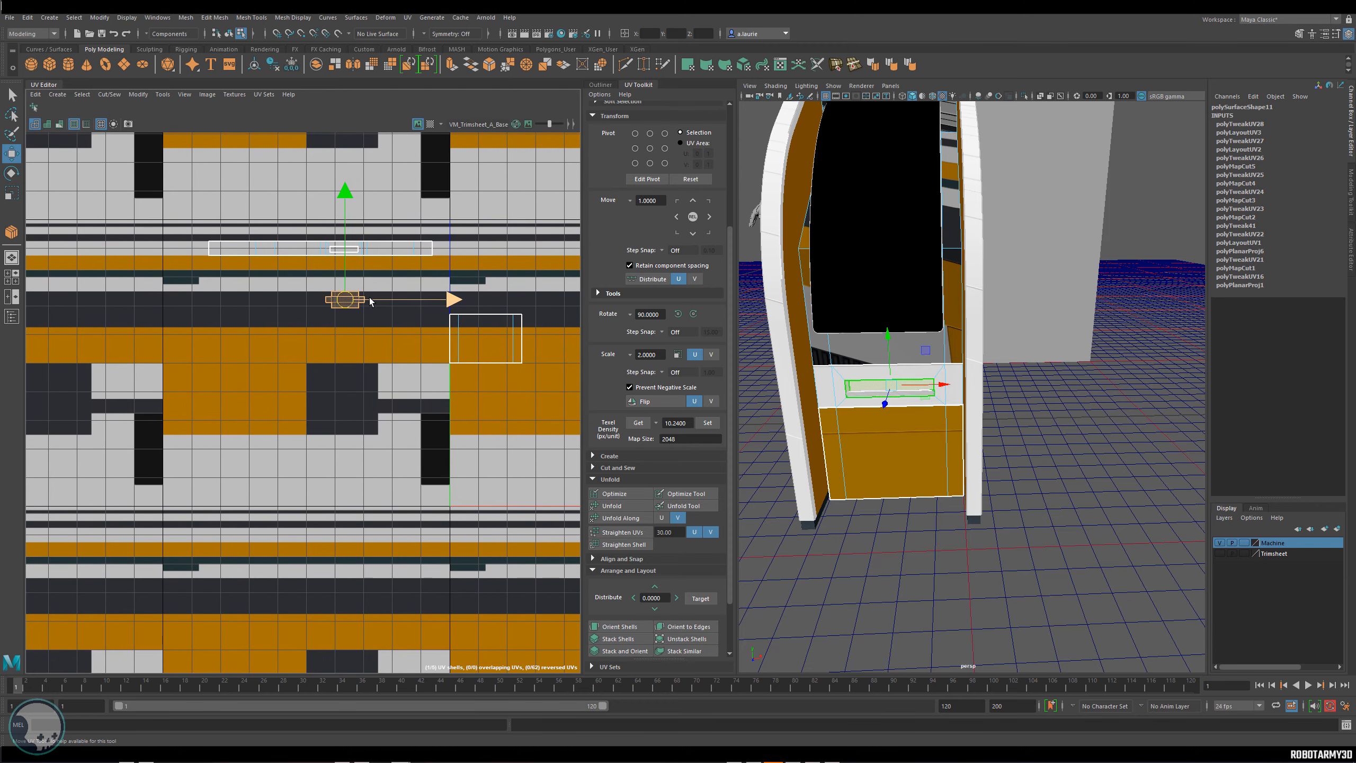
drag(344, 300, 412, 381)
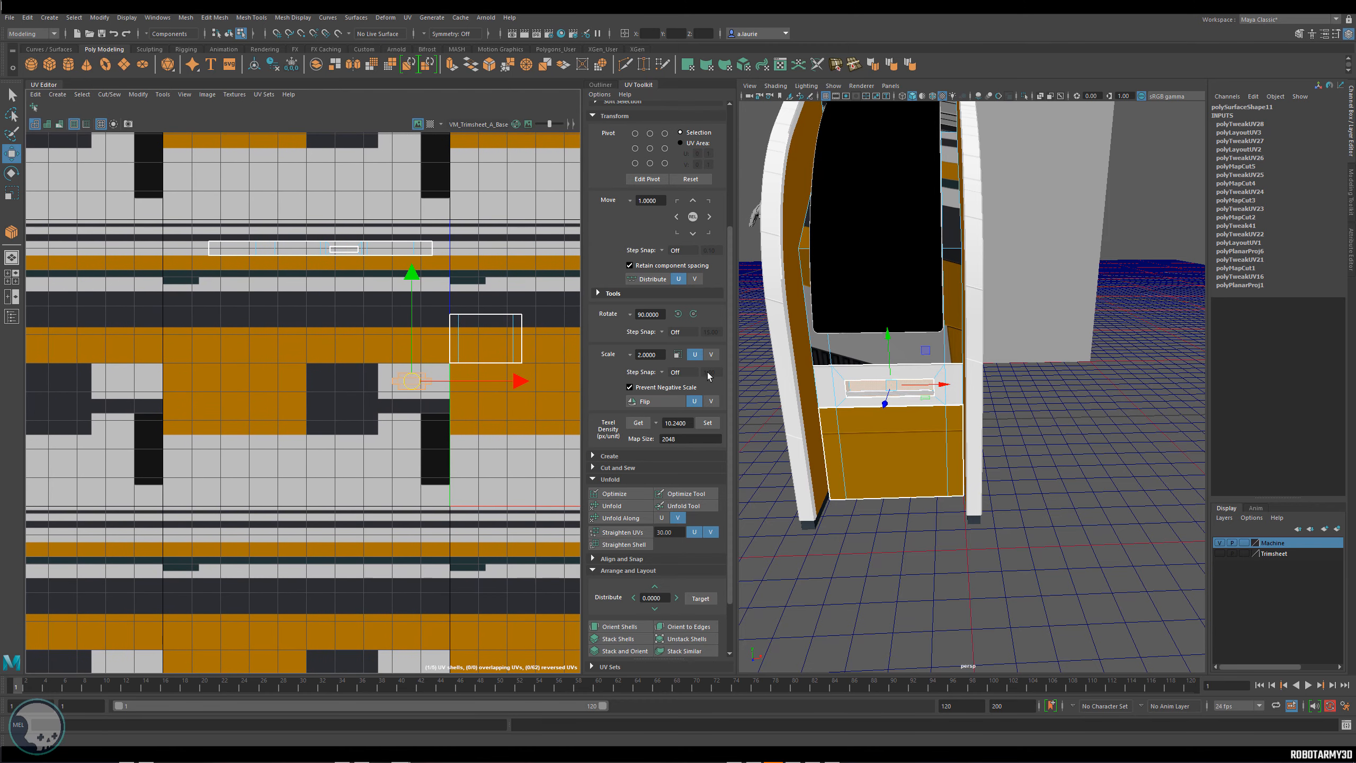
Check the slot recess on the model, frame the whole machine, and return the body to face selection.
alt+middle_drag(362, 319, 289, 304)
right_drag(876, 392, 858, 363)
scroll(858, 364, up, 5)
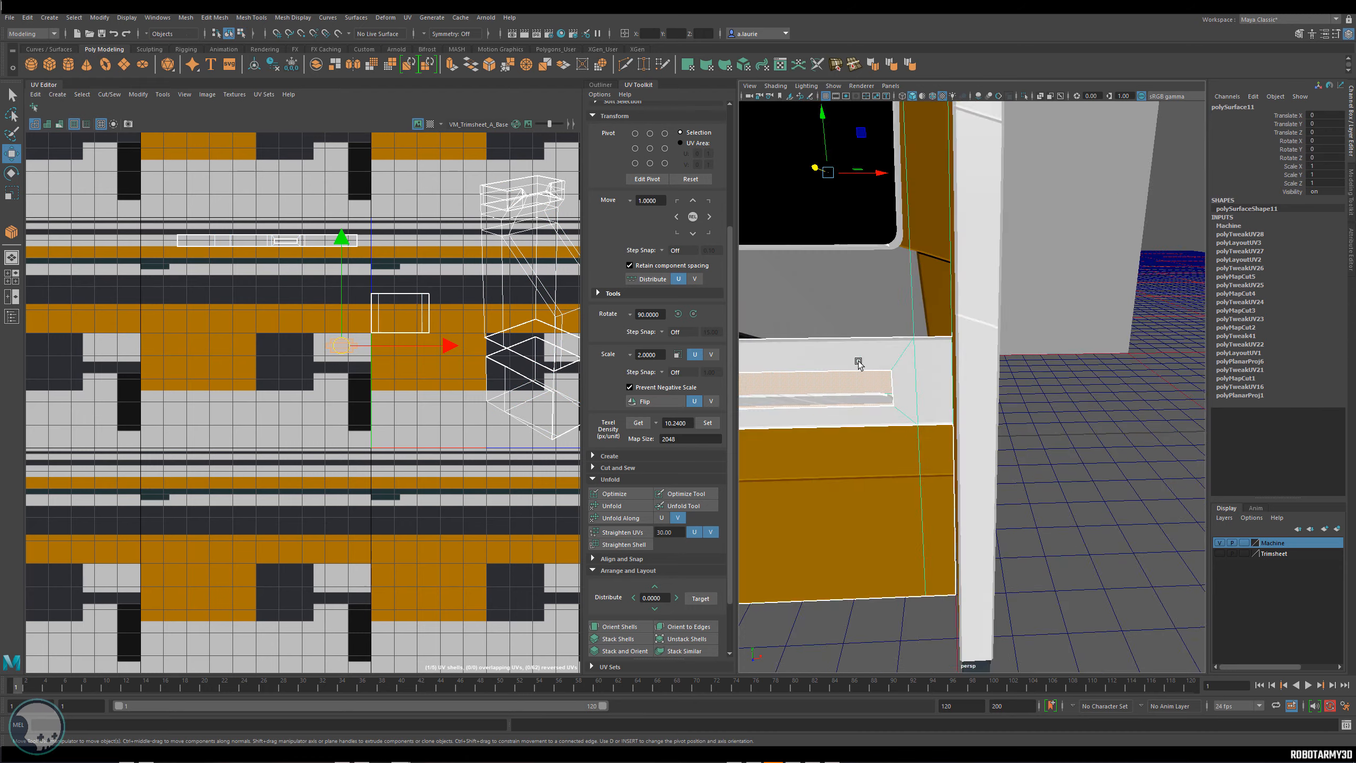
alt+drag(858, 364, 960, 412)
key(f)
right_click(960, 412)
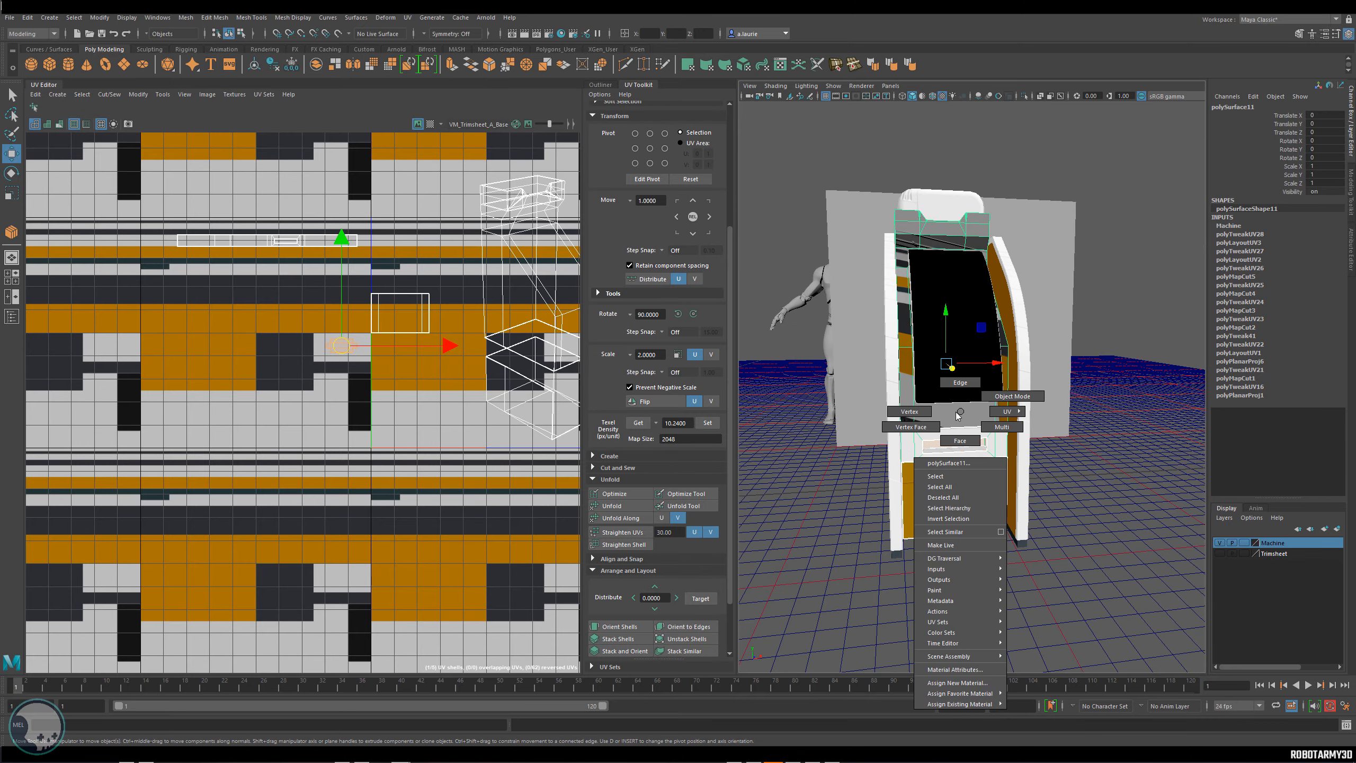
mouse_move(958, 416)
right_down()
mouse_move(910, 426)
mouse_move(960, 440)
right_up()
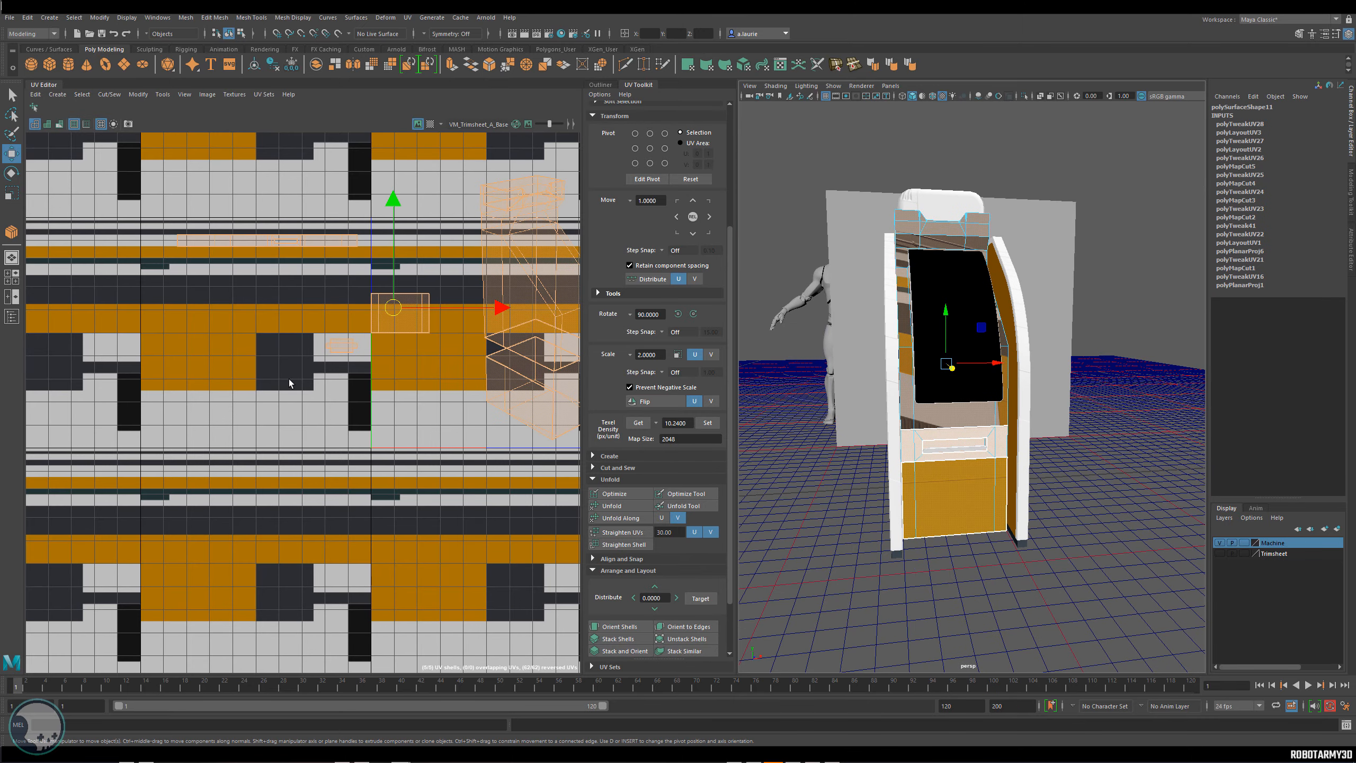
Compare the shell placement against VM_Trimsheet_A_Normal.png and VM_Trimsheet_A_BaseColor.png, ending on the base colour map.
click(449, 128)
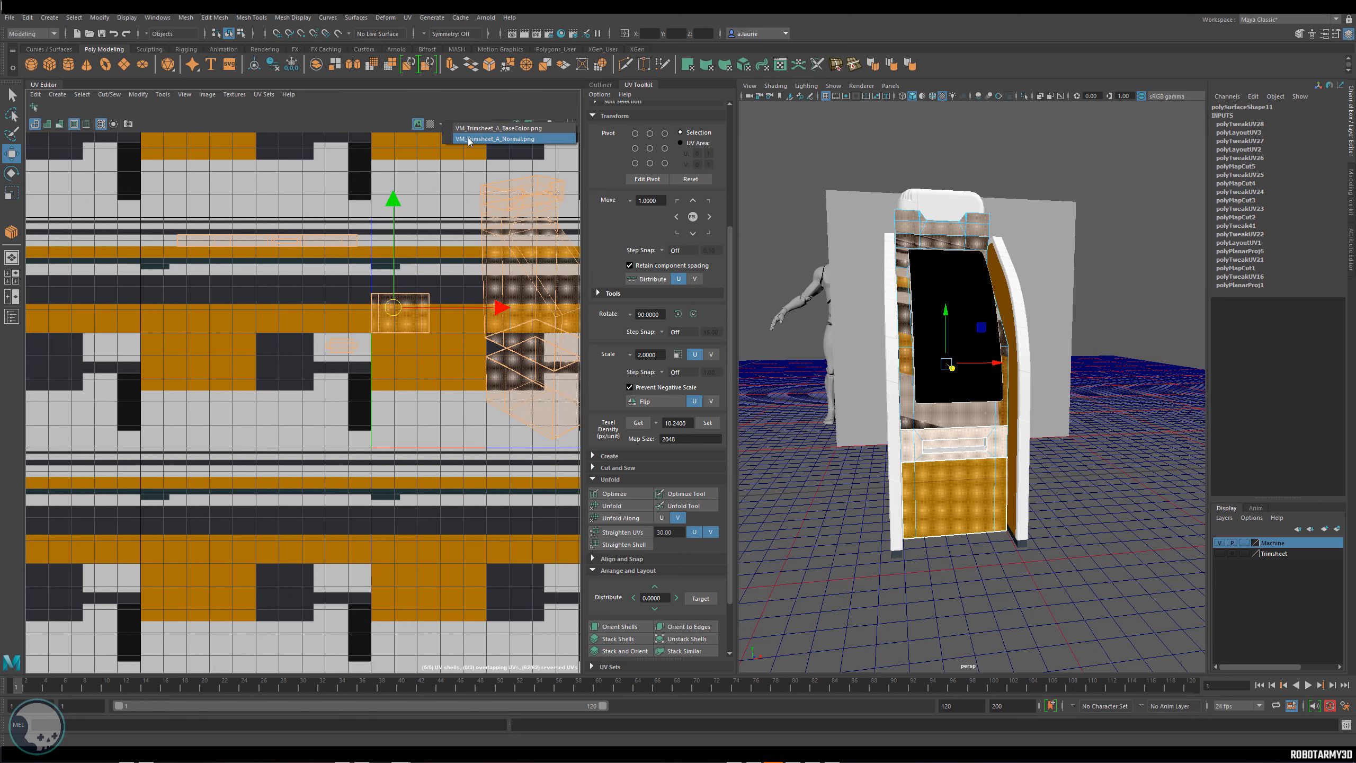
click(469, 140)
scroll(274, 365, up, 5)
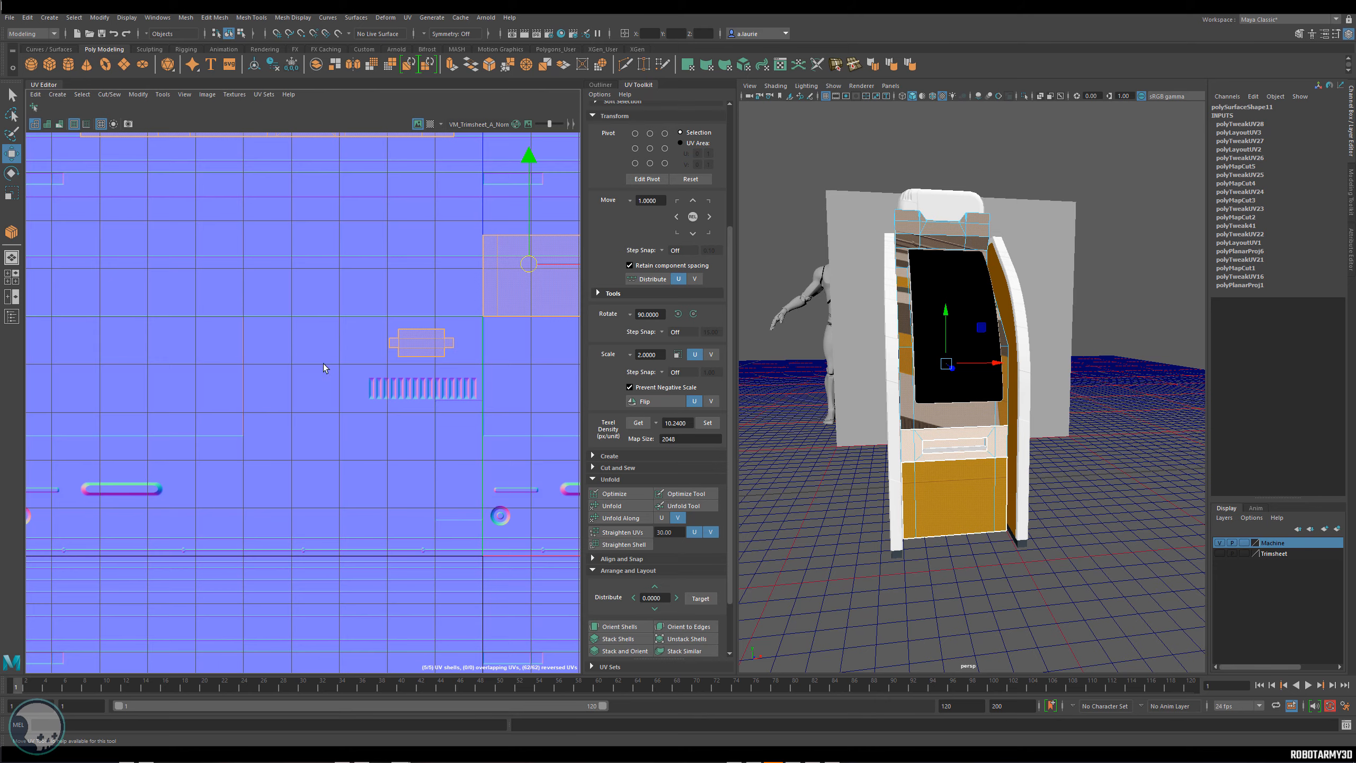
scroll(323, 367, down, 2)
scroll(421, 301, up, 2)
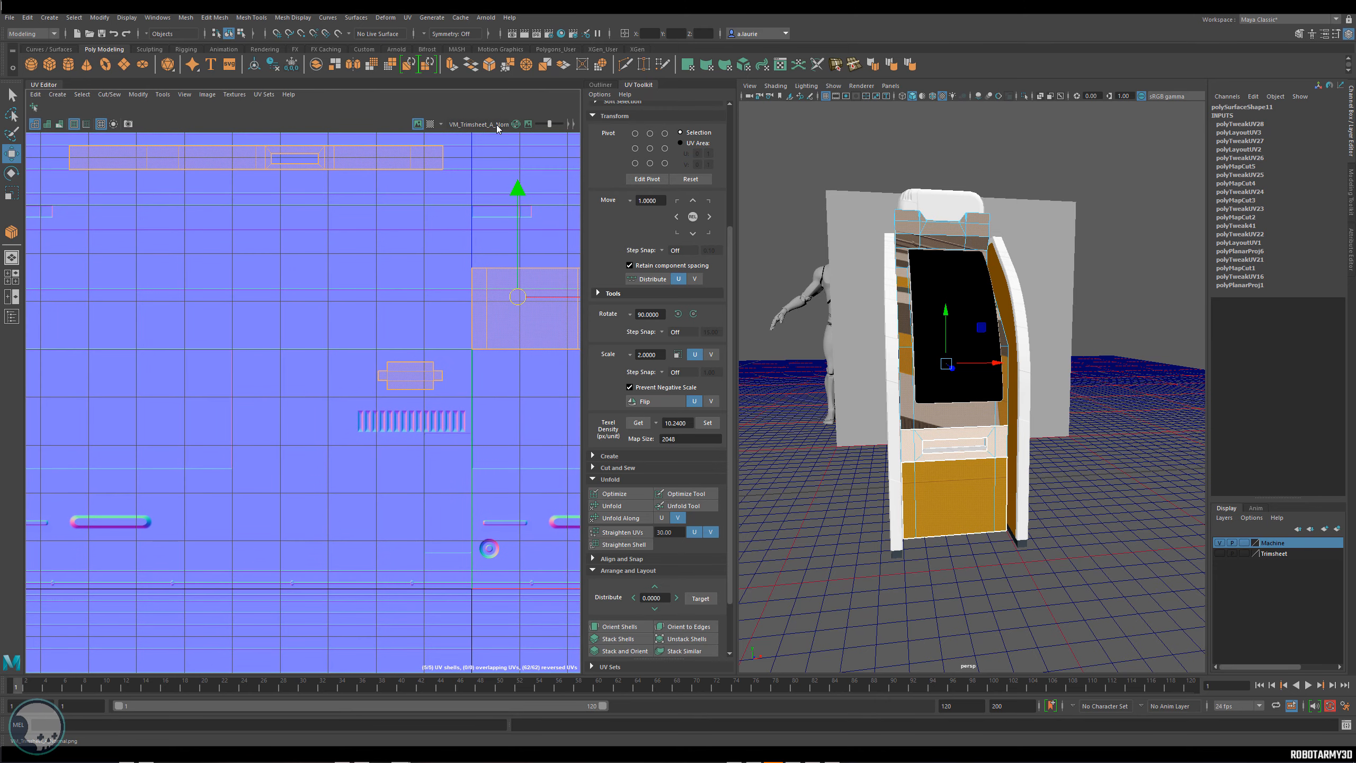
click(442, 124)
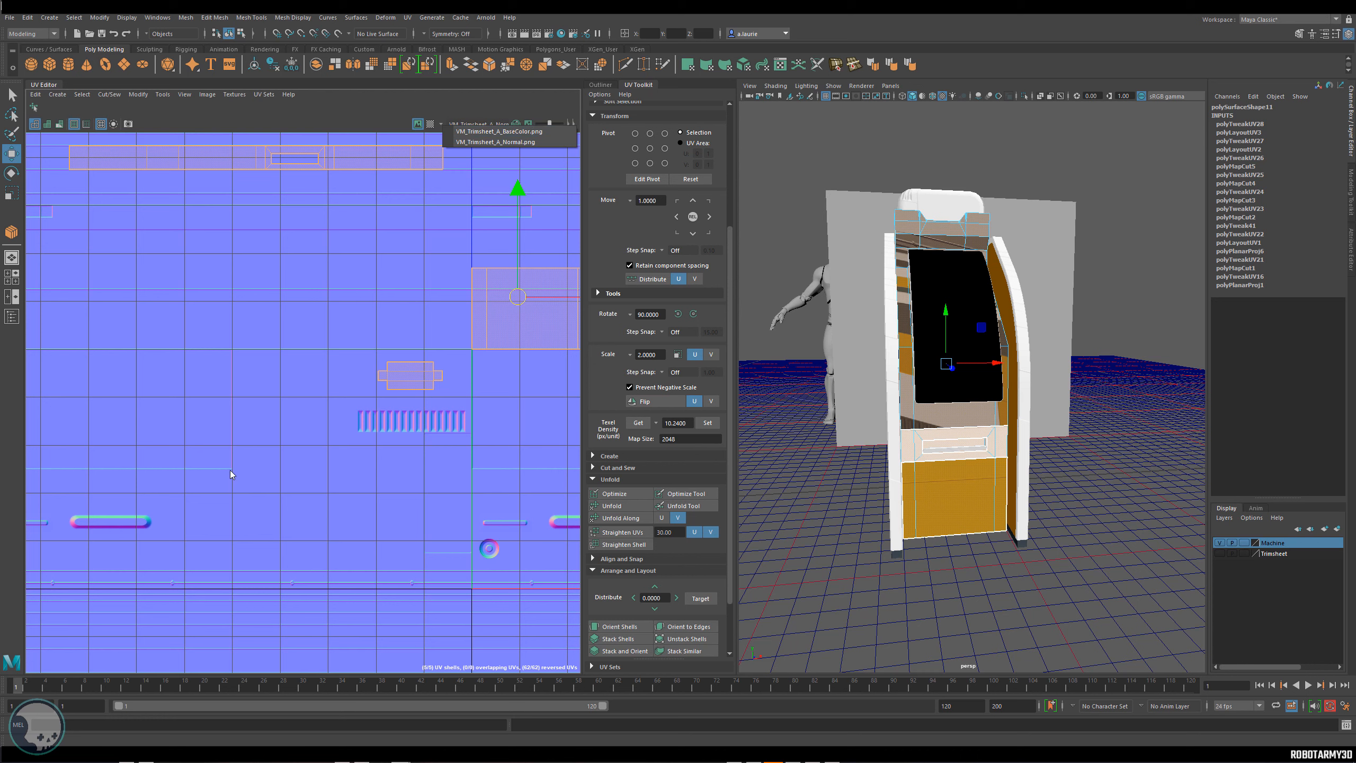
click(516, 135)
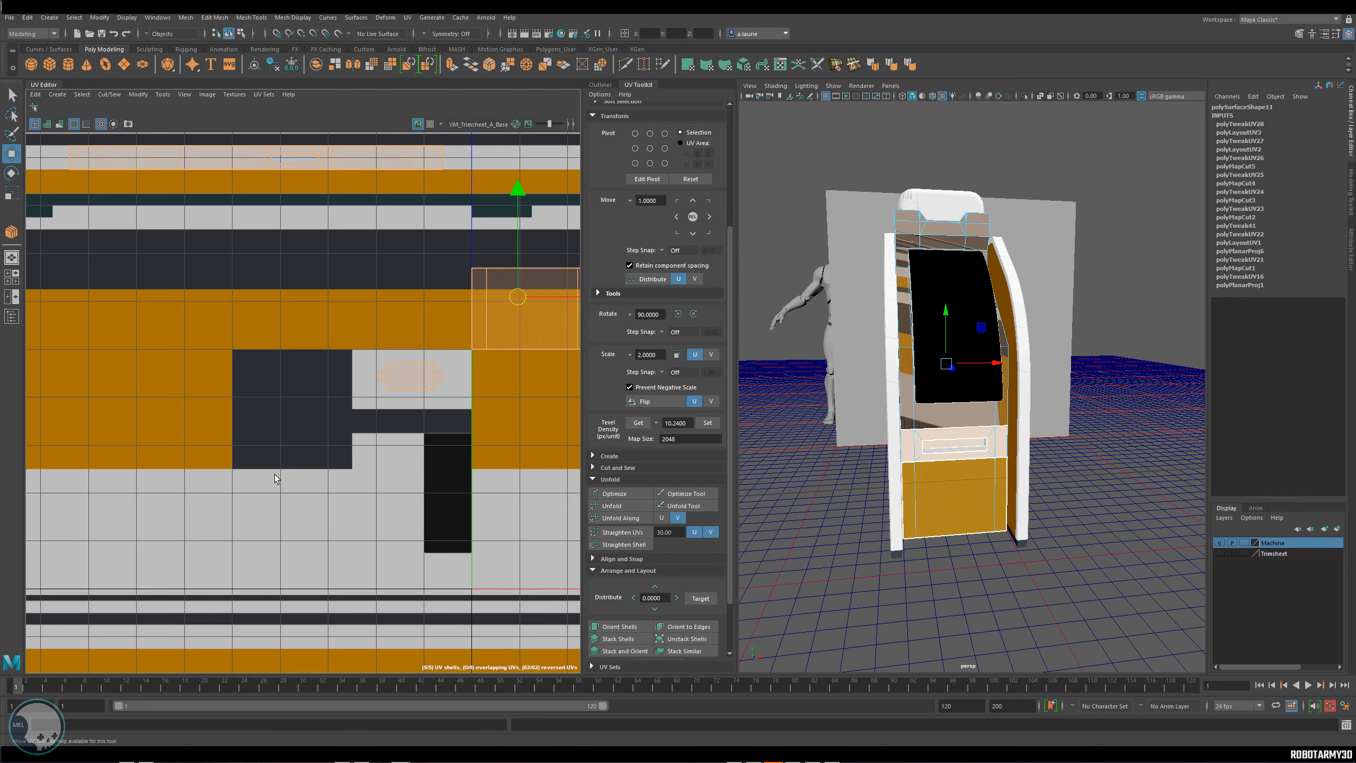
scroll(949, 379, up, 5)
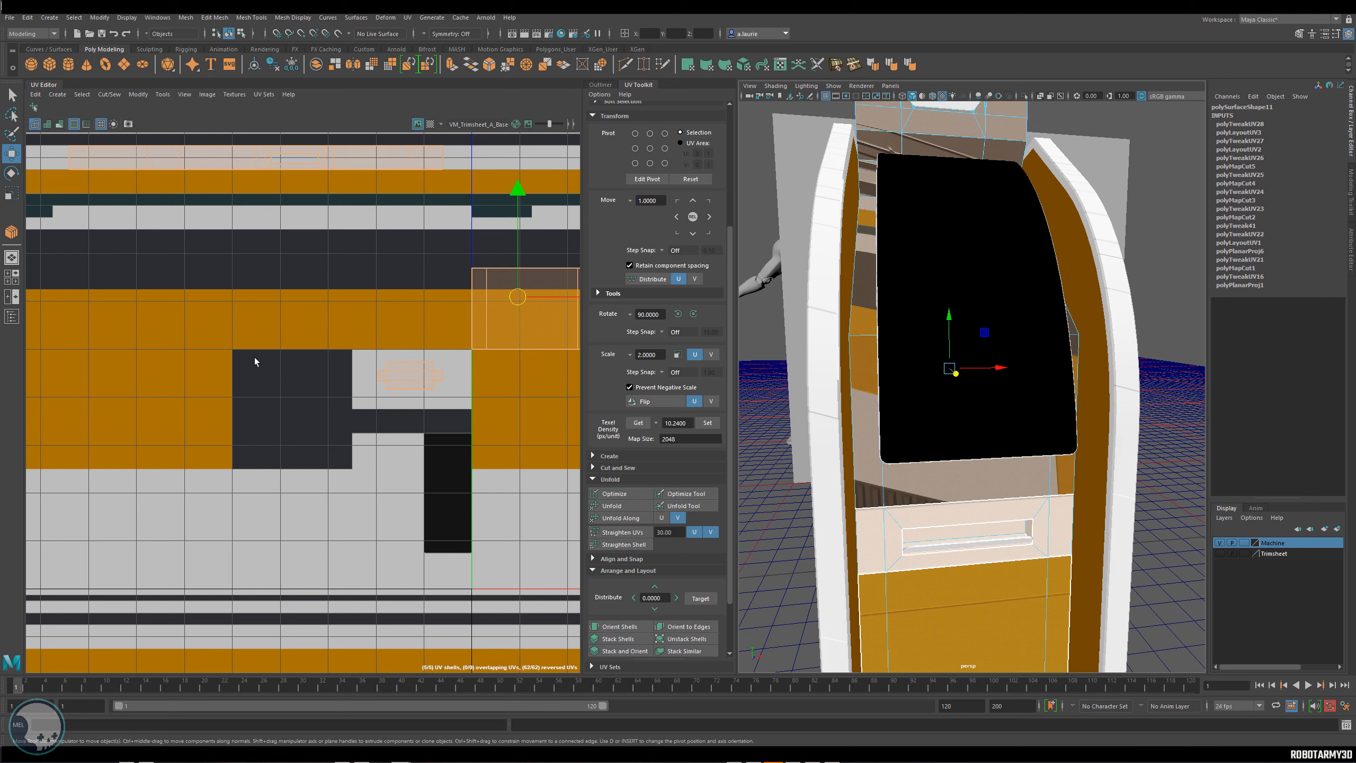
Select the faces of the machine's recessed back panel between the black screen and the slotted band.
alt+middle_drag(366, 403, 418, 423)
alt+drag(852, 416, 873, 370)
right_drag(902, 369, 919, 417)
click(962, 356)
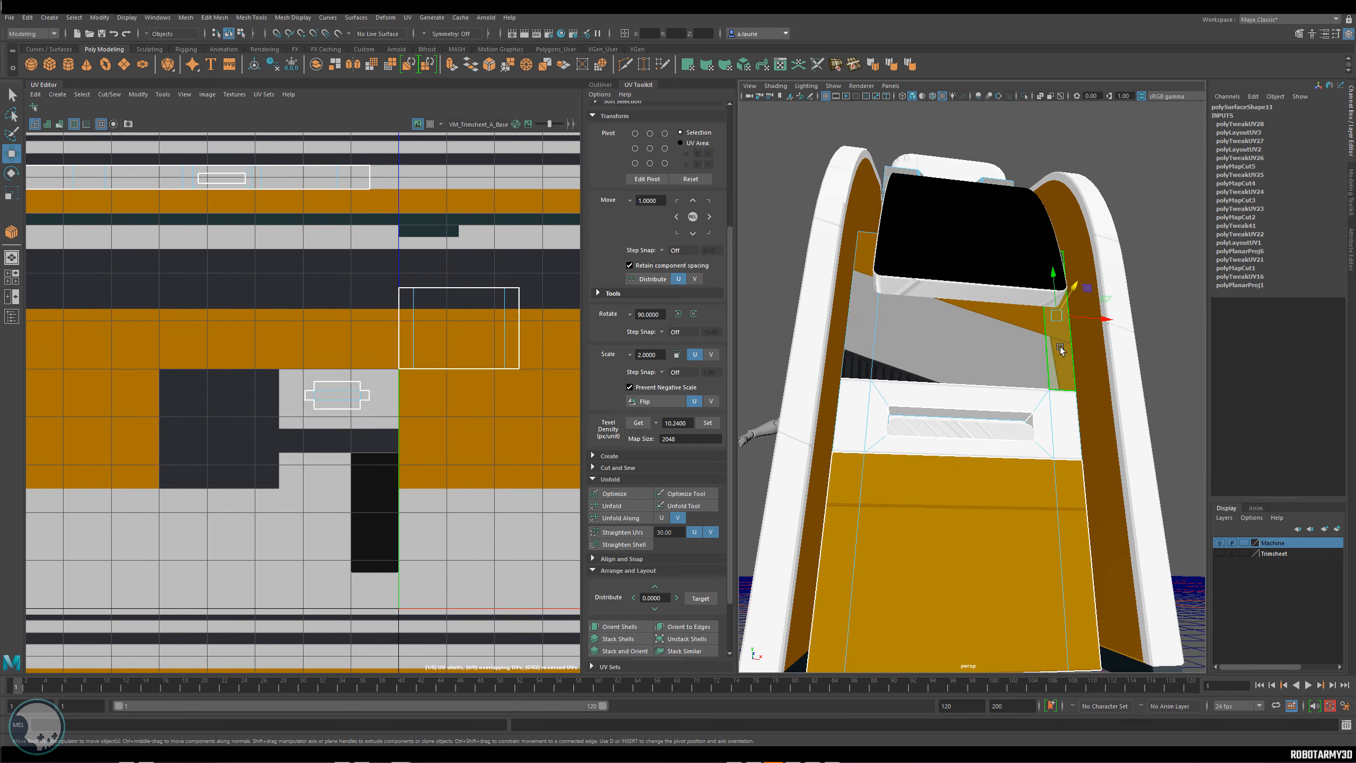
alt+drag(962, 356, 948, 413)
Create a separate UV shell from the selected back panel faces and move it onto the orange block.
click(60, 97)
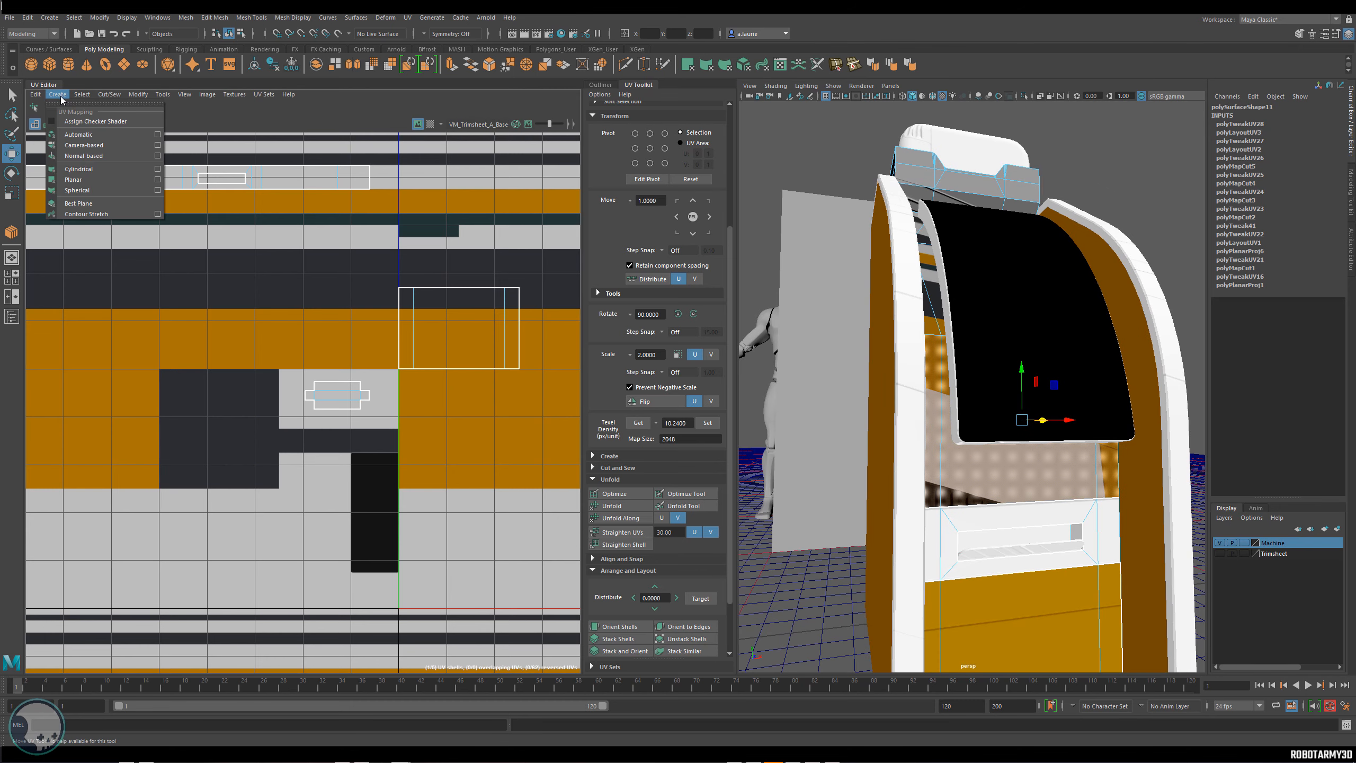
key(Escape)
key(f)
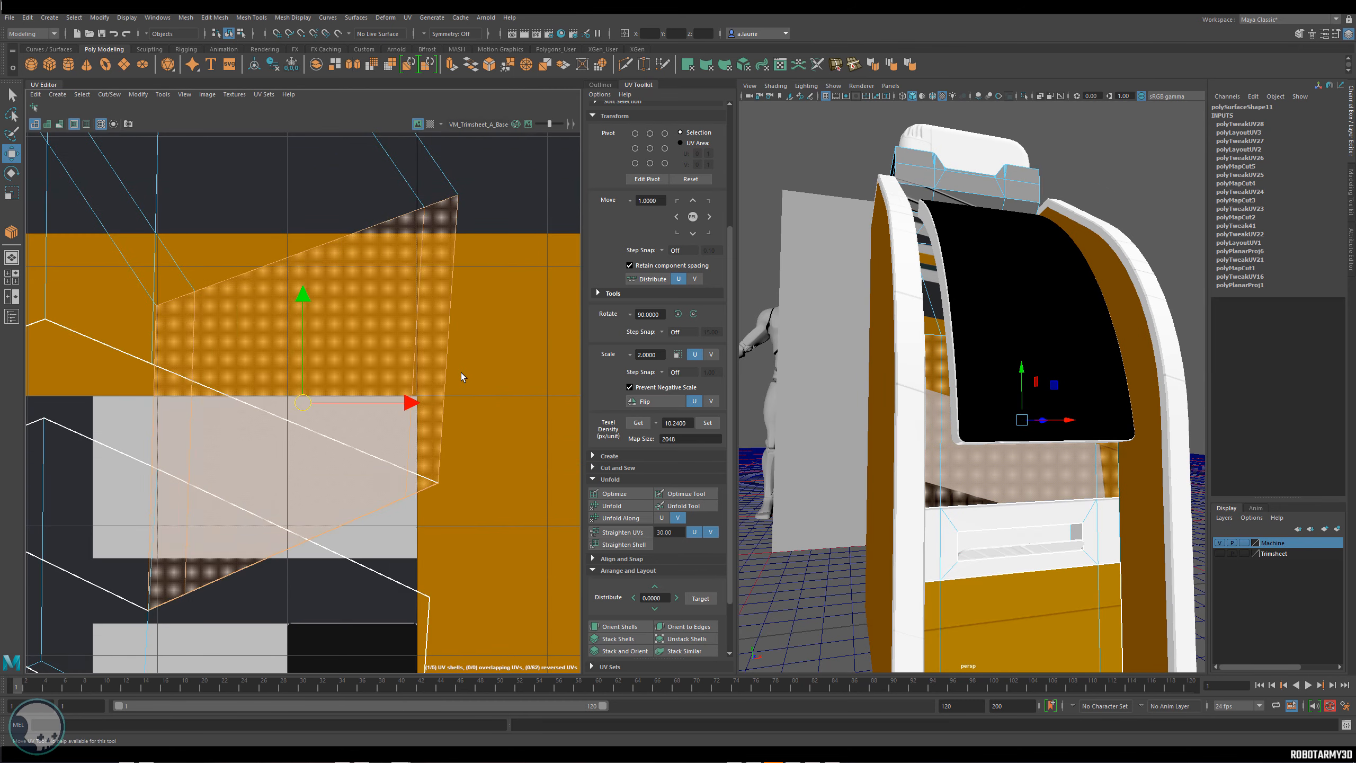
alt+middle_drag(406, 373, 516, 311)
shift+right_click(389, 318)
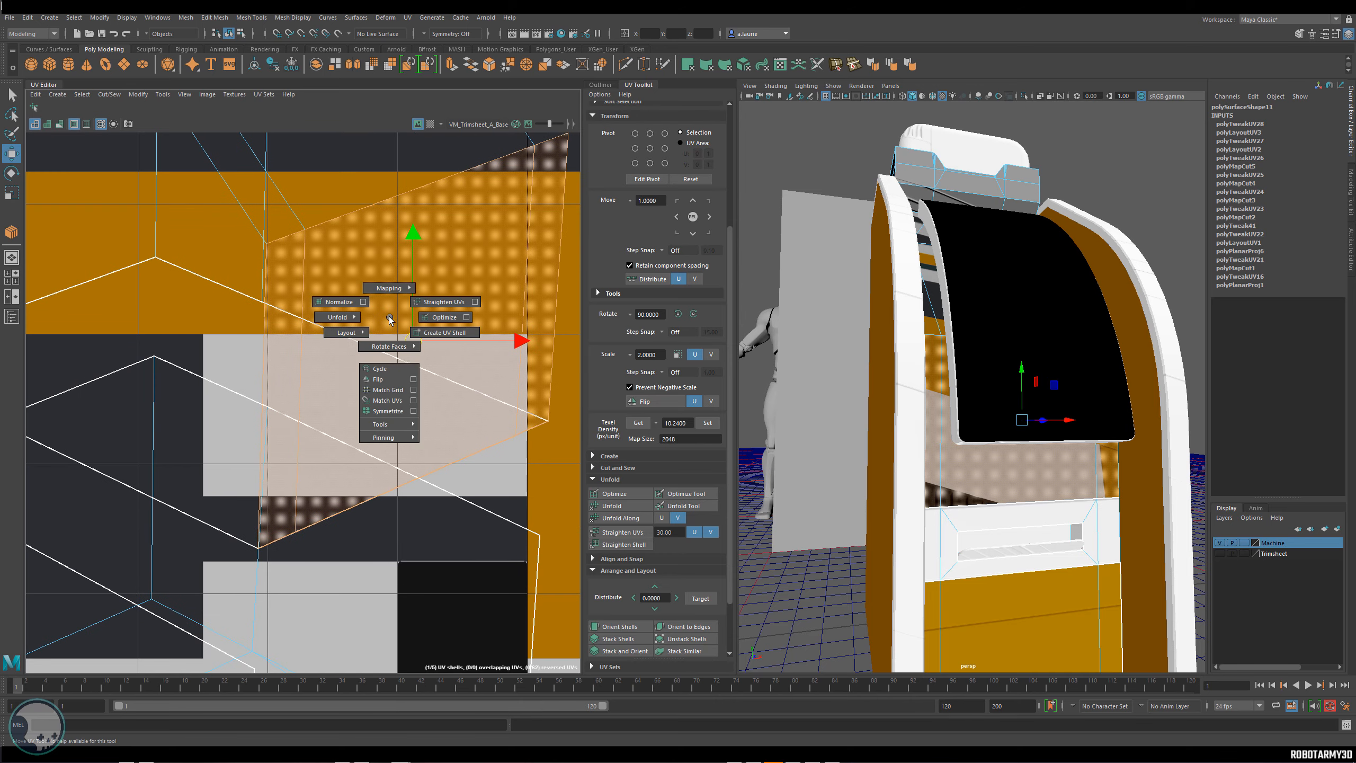
click(454, 333)
scroll(562, 351, down, 6)
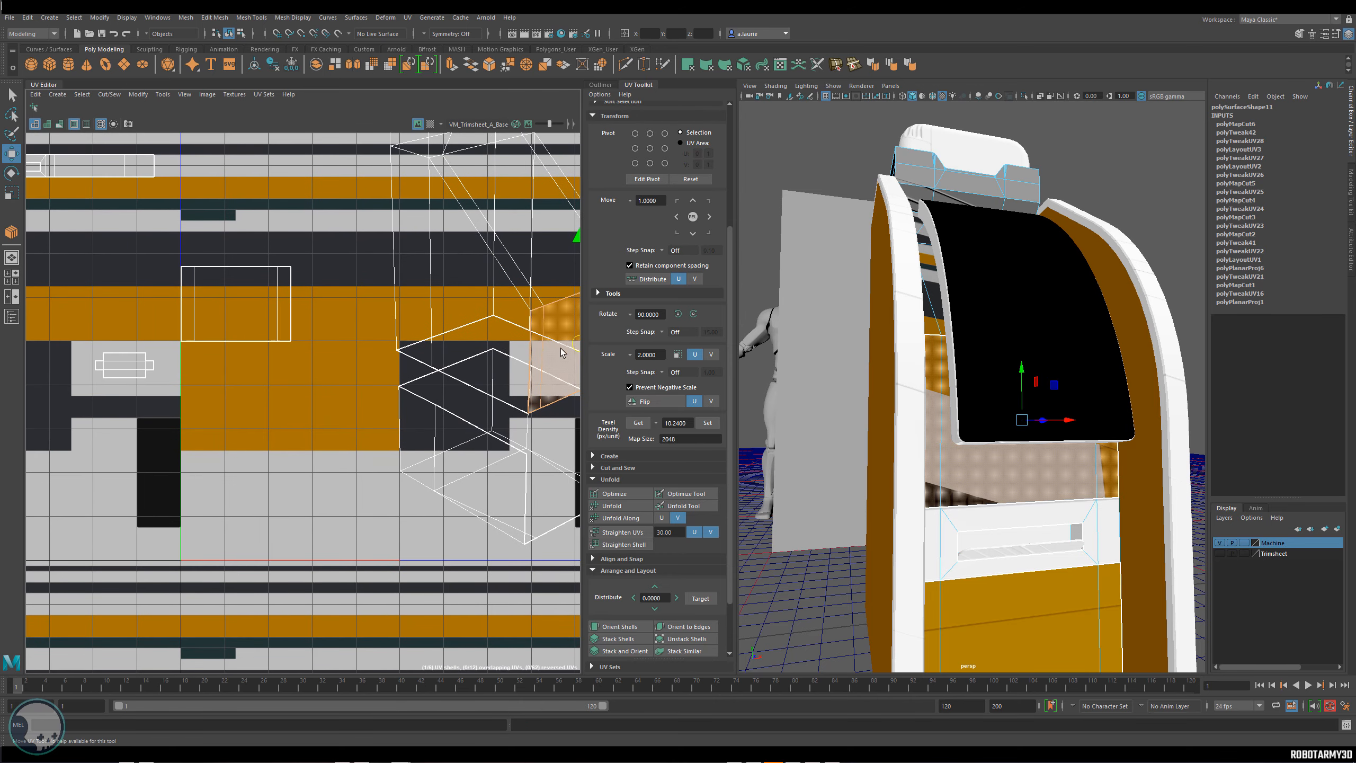
drag(578, 350, 307, 395)
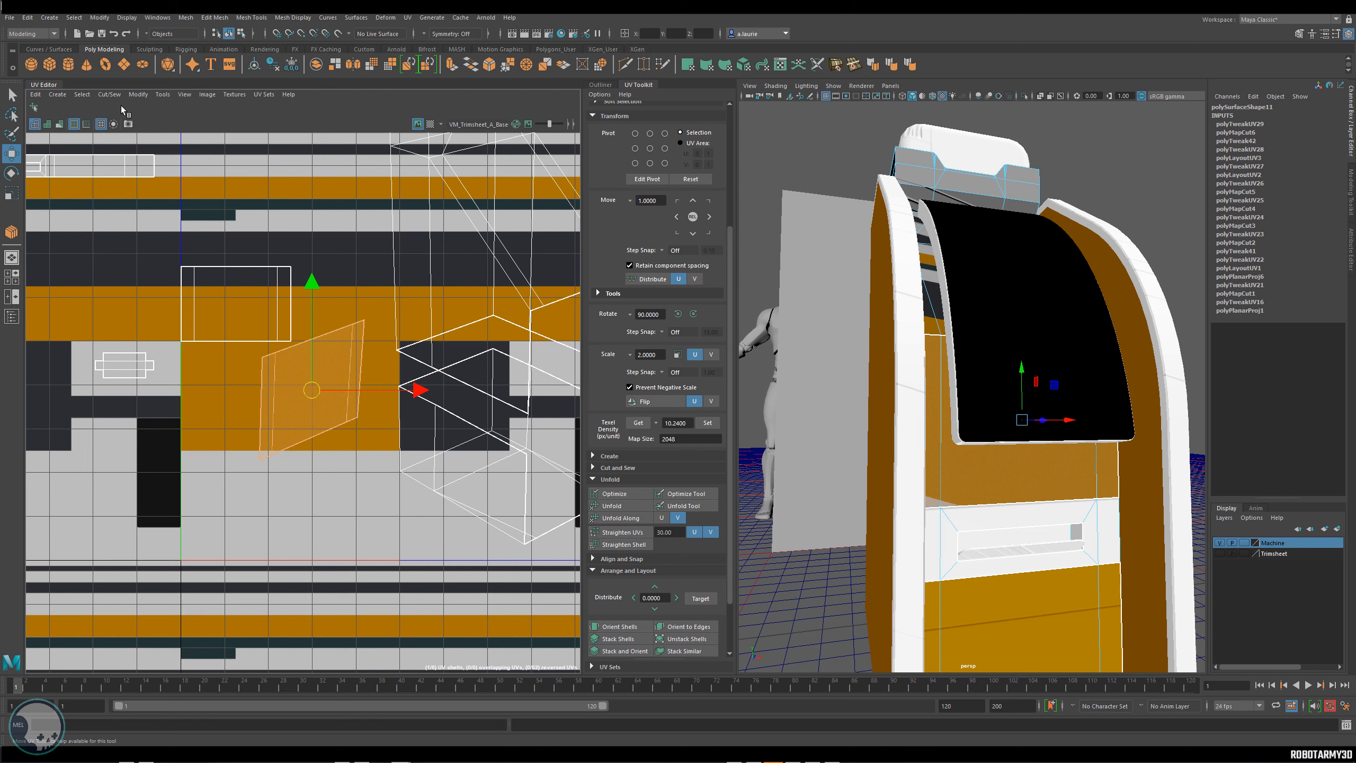
Apply a normal-based projection to the back panel faces and set their texel density to 10.24.
click(59, 100)
click(102, 155)
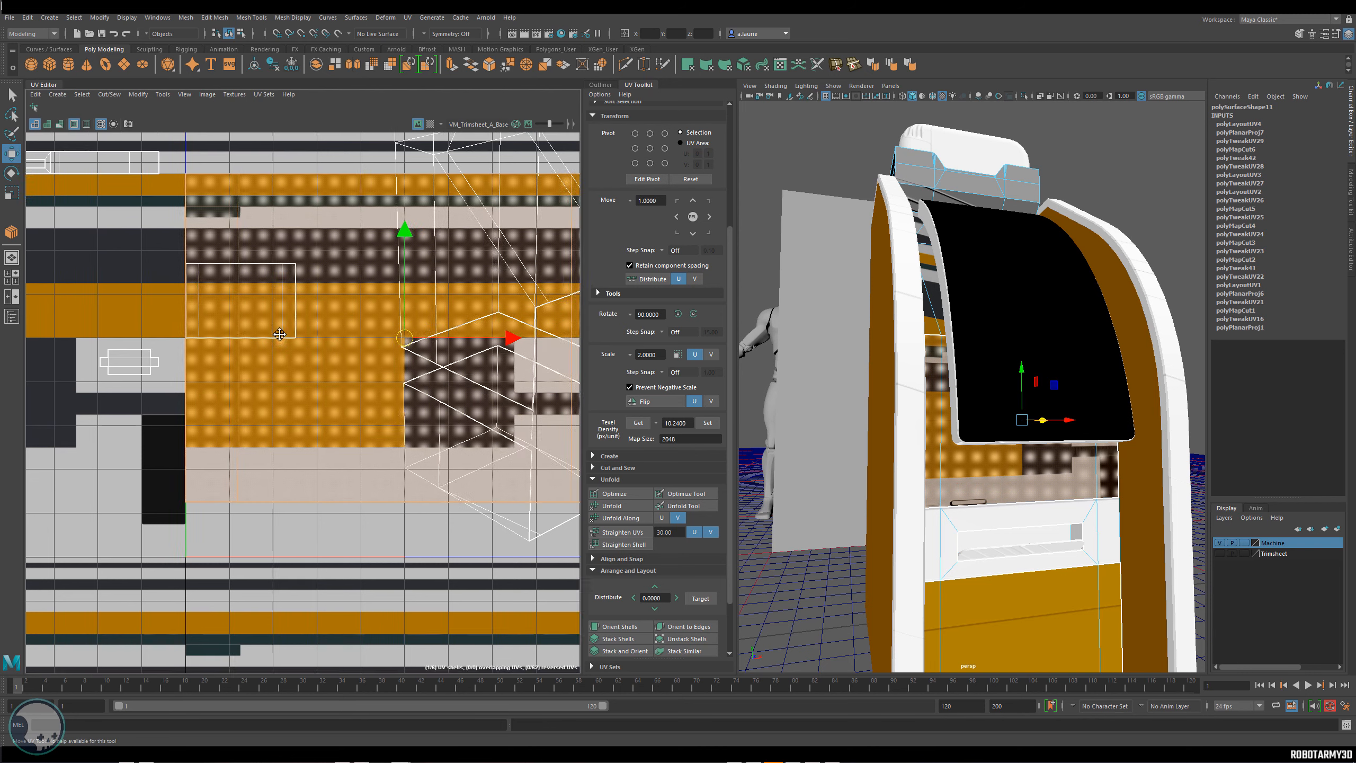
scroll(352, 320, down, 2)
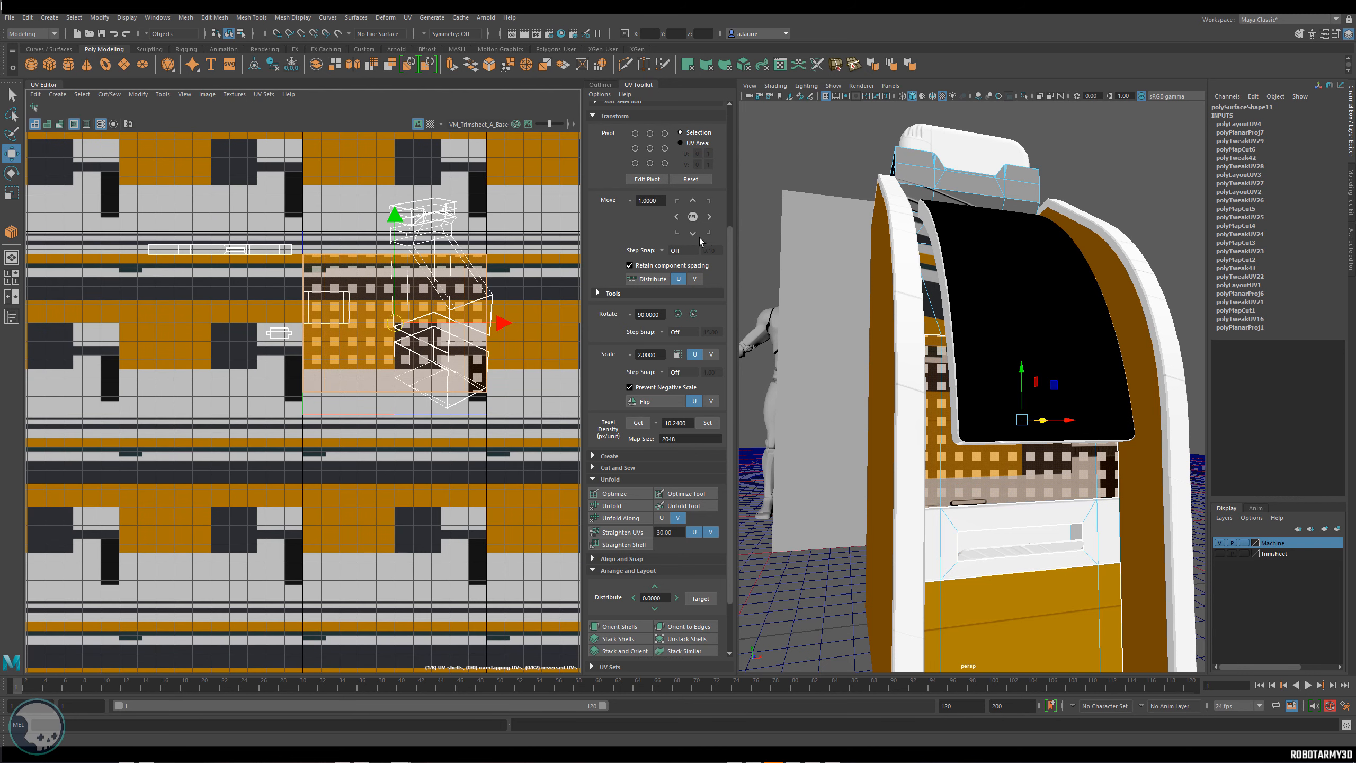
click(707, 423)
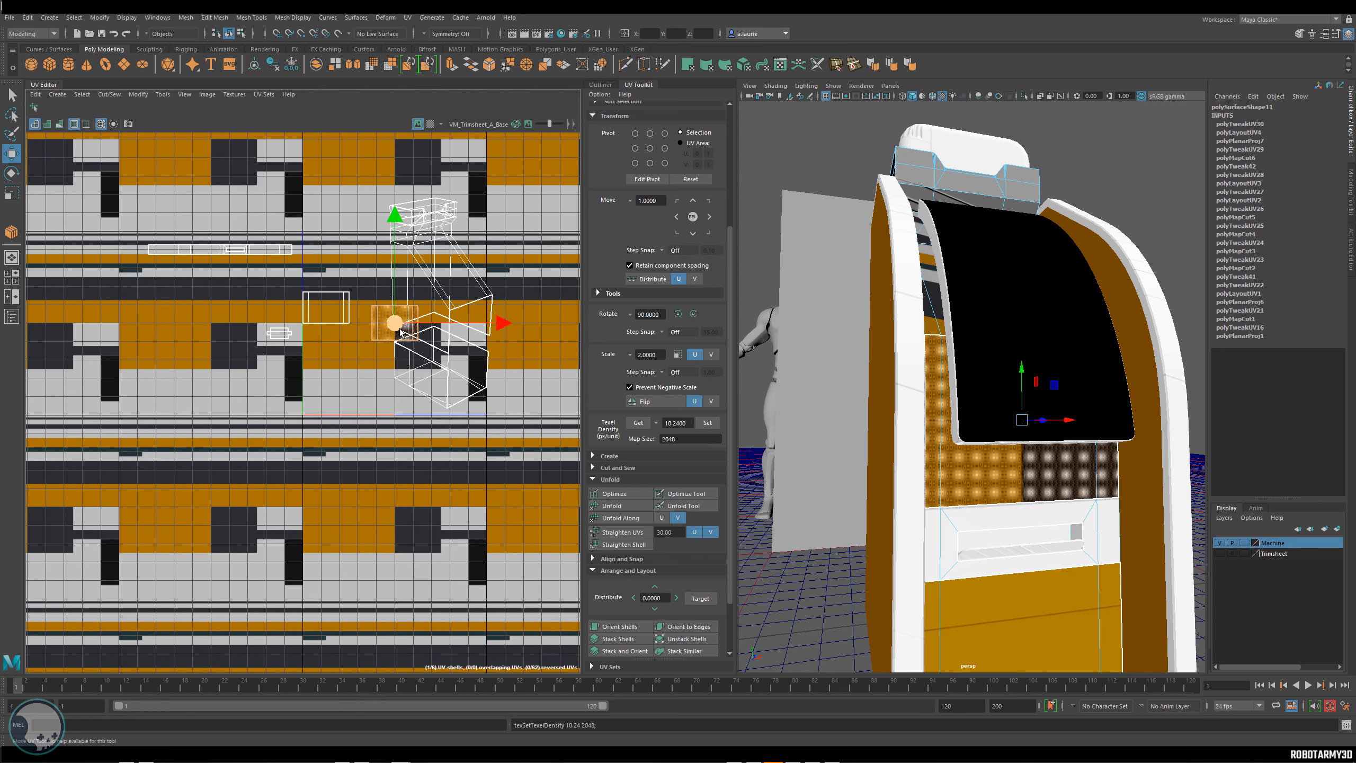
Move the back panel shell onto the dark grey square and align its upper-left corner with the square's corner.
drag(401, 331, 233, 344)
scroll(233, 346, up, 5)
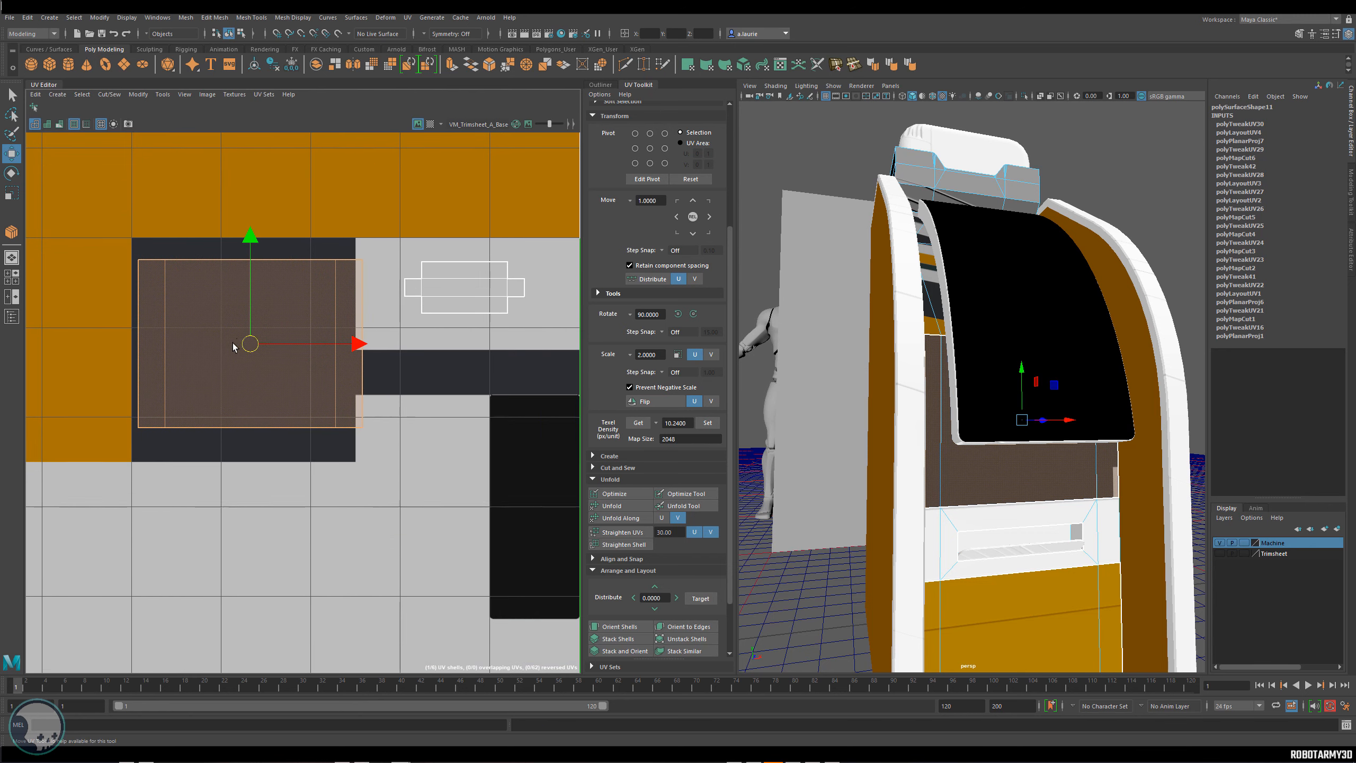
alt+middle_drag(233, 346, 268, 357)
drag(306, 360, 310, 302)
scroll(308, 305, up, 2)
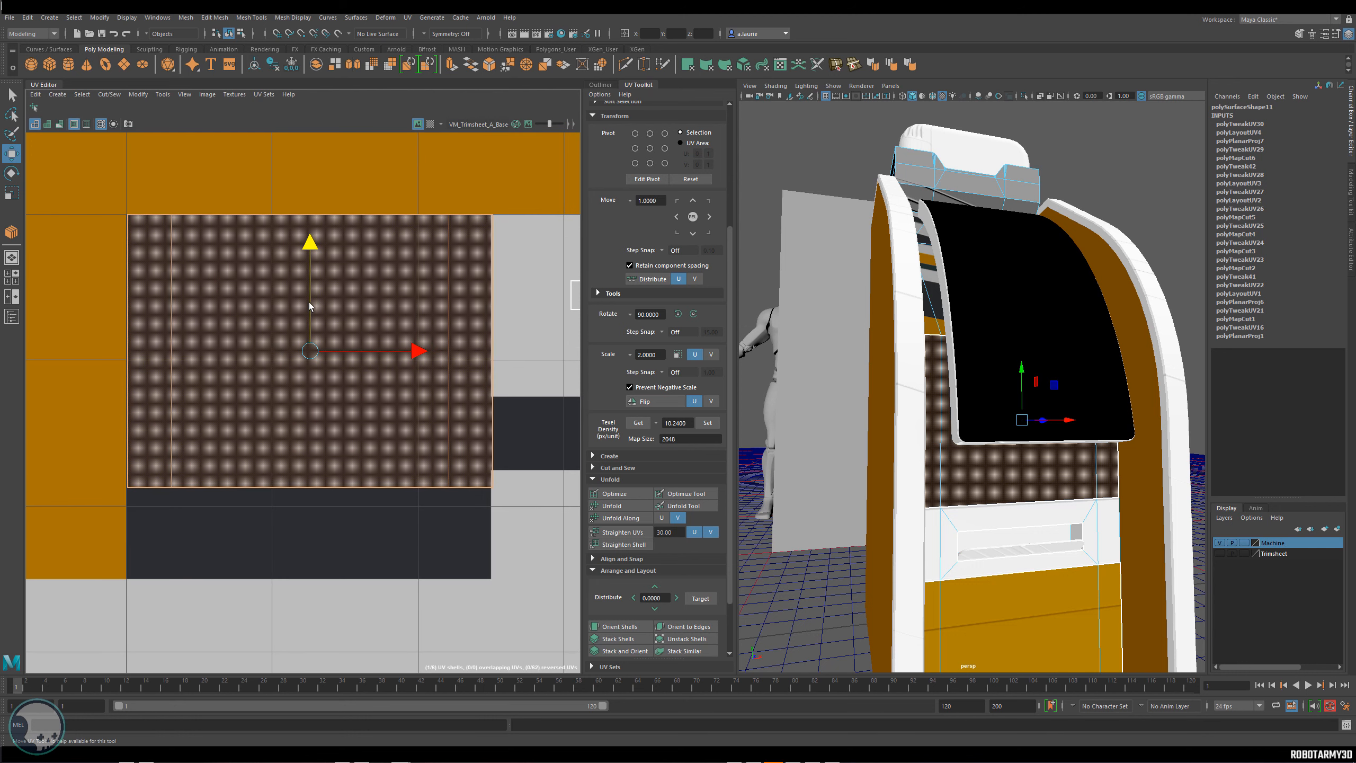
drag(344, 353, 342, 354)
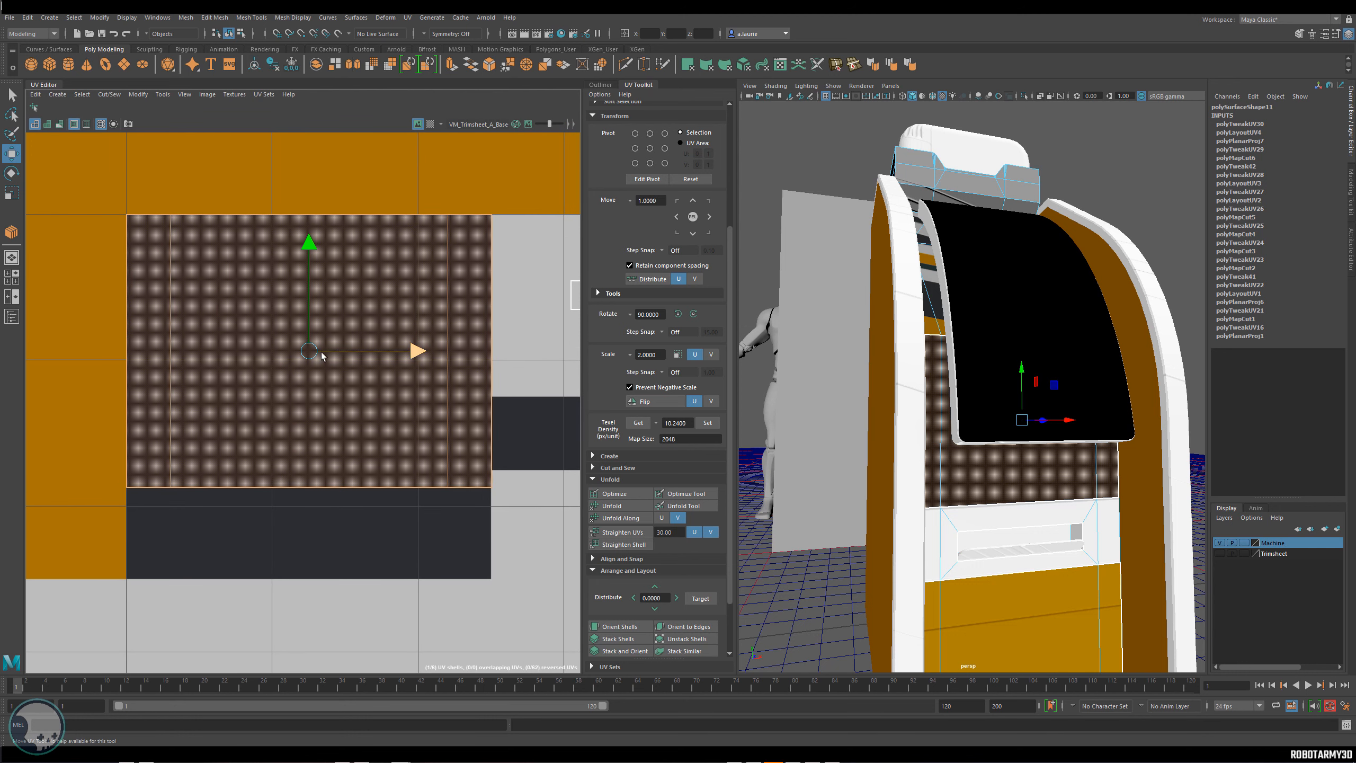
Select the back panel shell's right-hand UVs and fine-tune them horizontally to the dark grey square's right edge.
right_drag(322, 357, 322, 382)
drag(524, 185, 440, 567)
scroll(502, 351, up, 3)
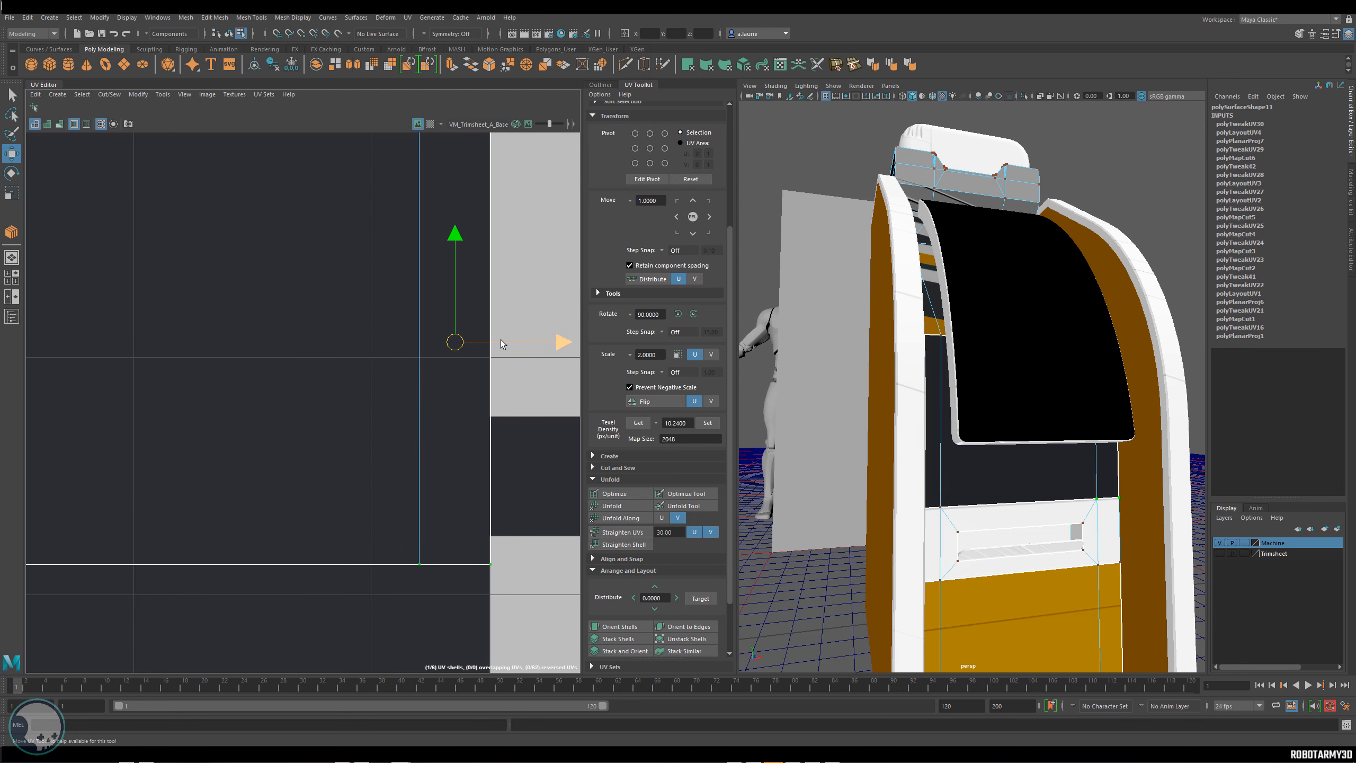
drag(501, 341, 500, 341)
scroll(477, 373, up, 5)
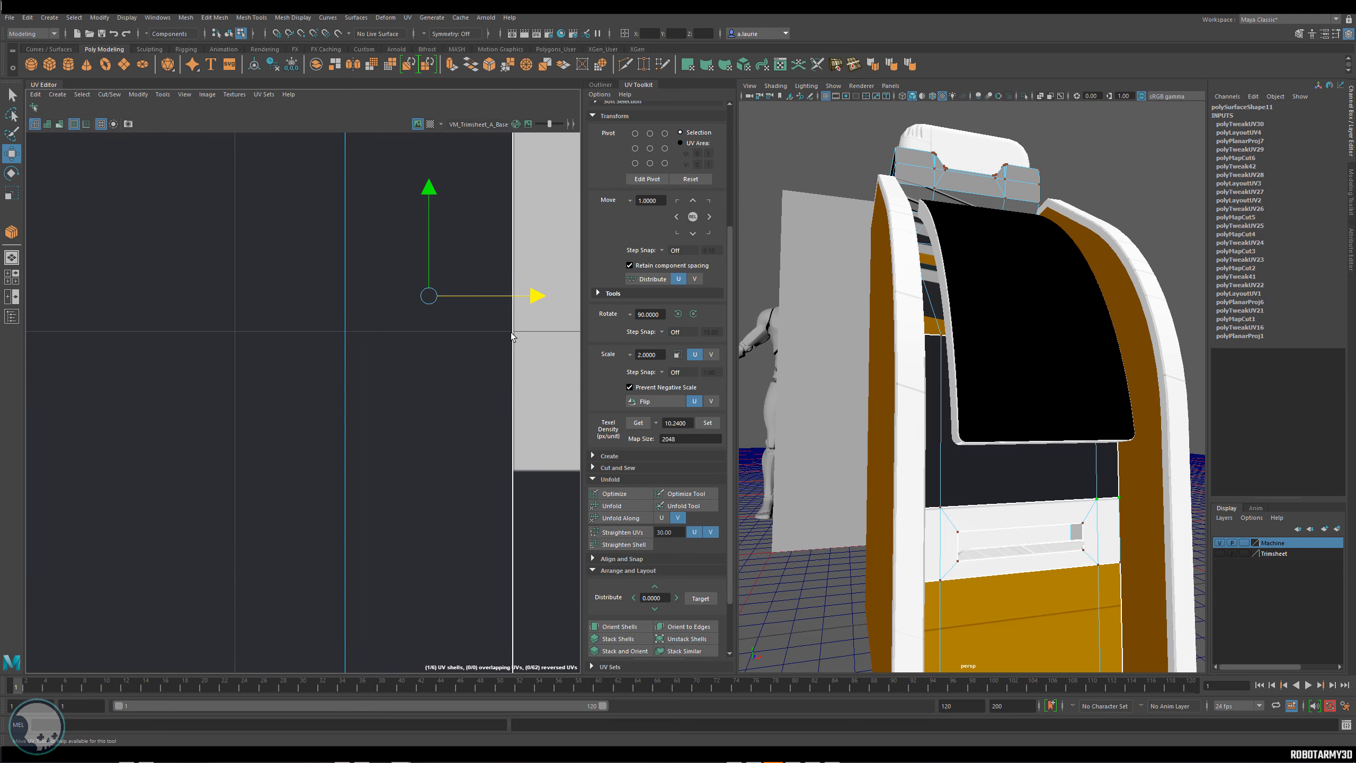
alt+right_drag(510, 334, 443, 348)
alt+middle_drag(327, 351, 510, 424)
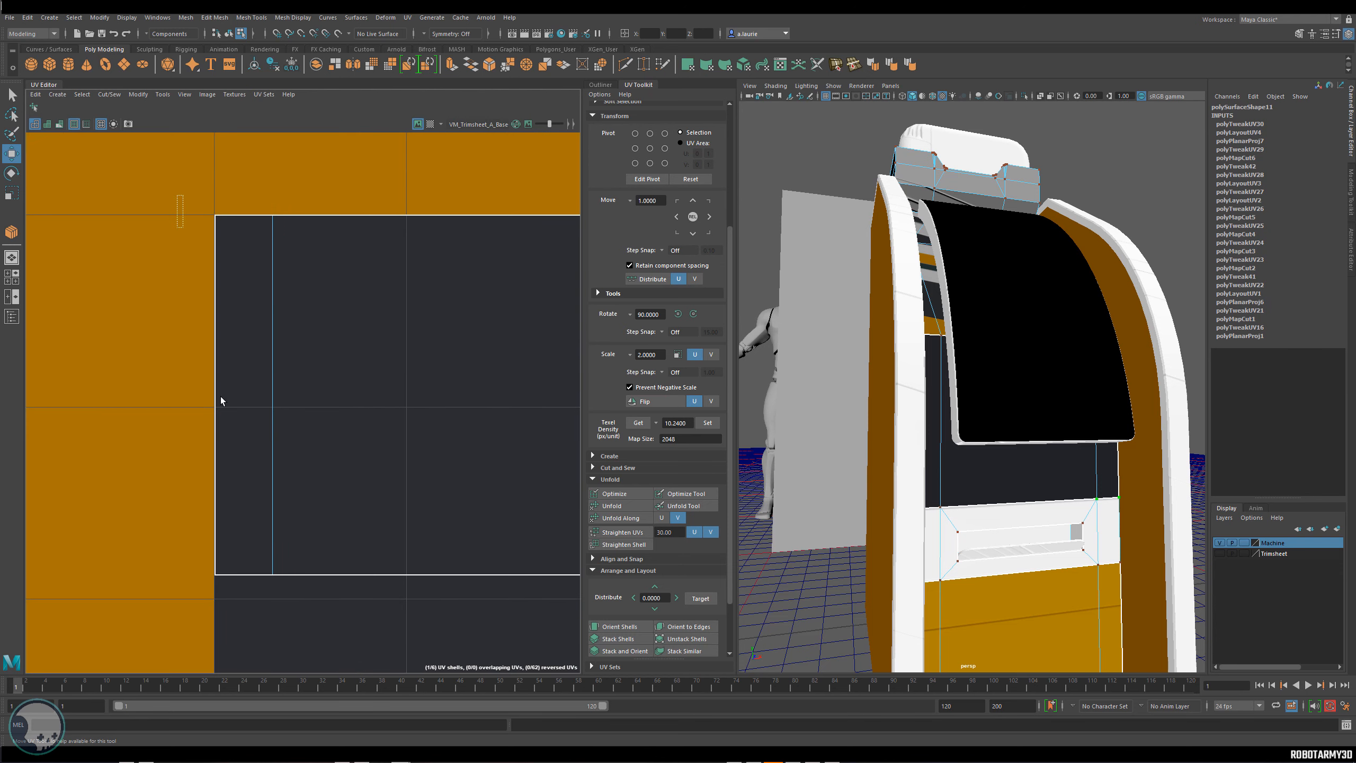
Select the back panel shell's left-hand UVs and check their horizontal alignment with the dark grey square's left edge.
drag(221, 396, 228, 672)
scroll(339, 390, up, 5)
alt+middle_drag(275, 456, 448, 345)
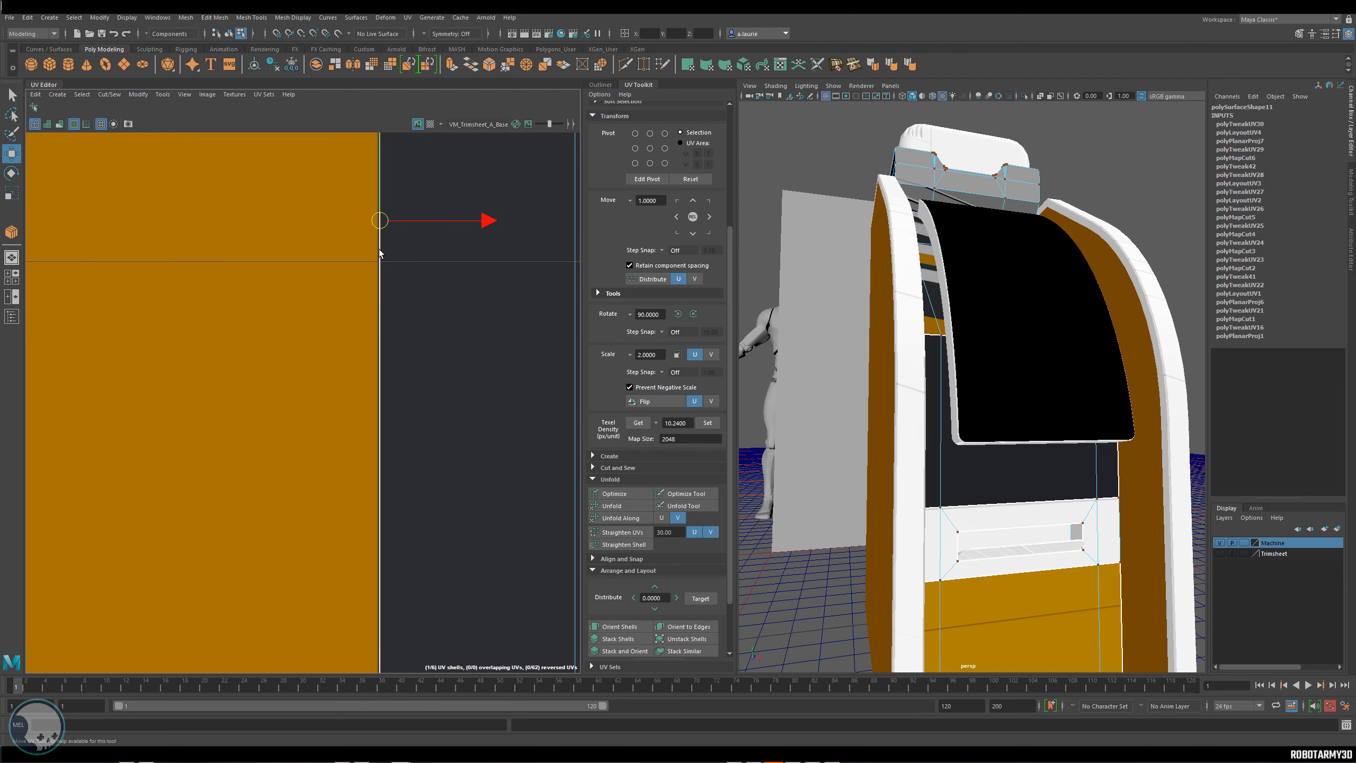
scroll(376, 327, down, 5)
alt+middle_drag(477, 386, 278, 341)
Select the back panel shell's bottom row of UVs and move it down to the dark grey square's lower edge.
drag(137, 380, 318, 442)
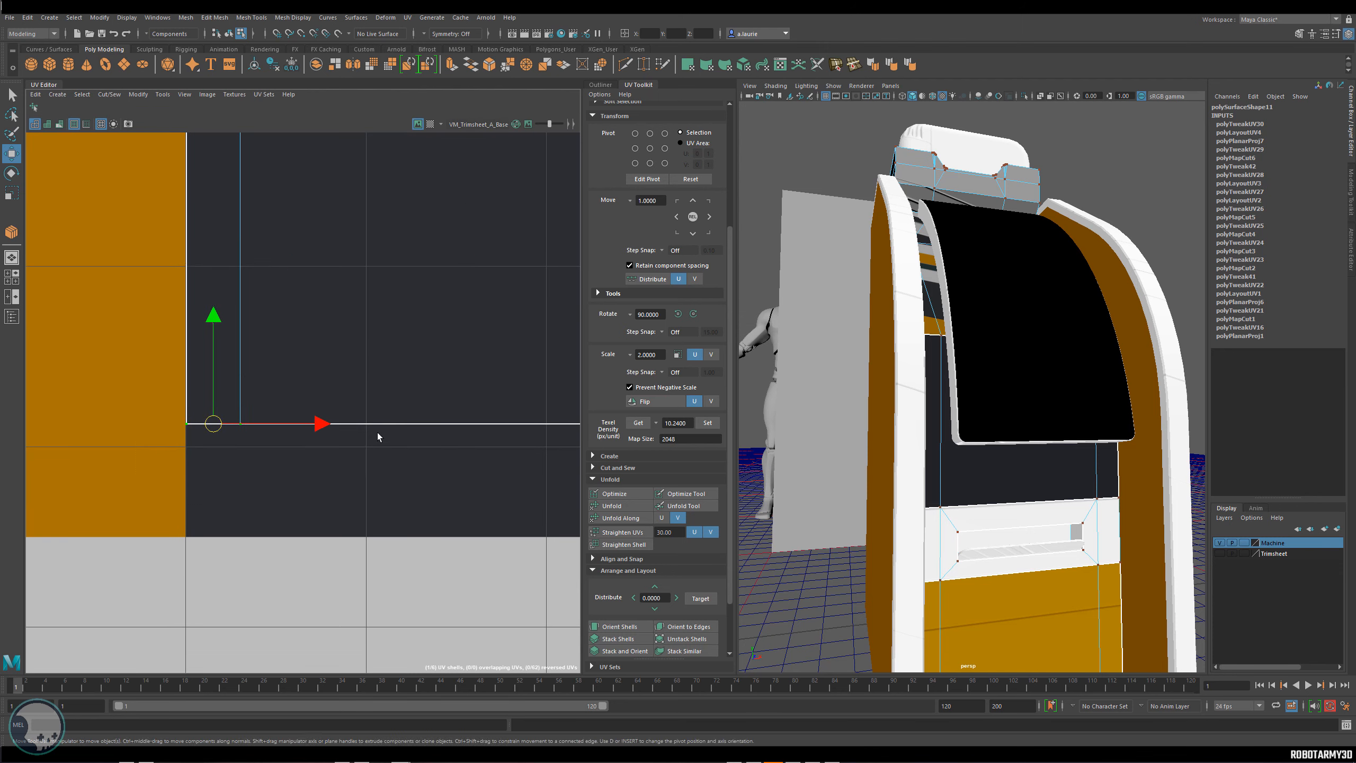
alt+middle_drag(378, 437, 166, 401)
scroll(167, 401, down, 3)
drag(421, 434, 16, 340)
alt+middle_drag(252, 293, 382, 255)
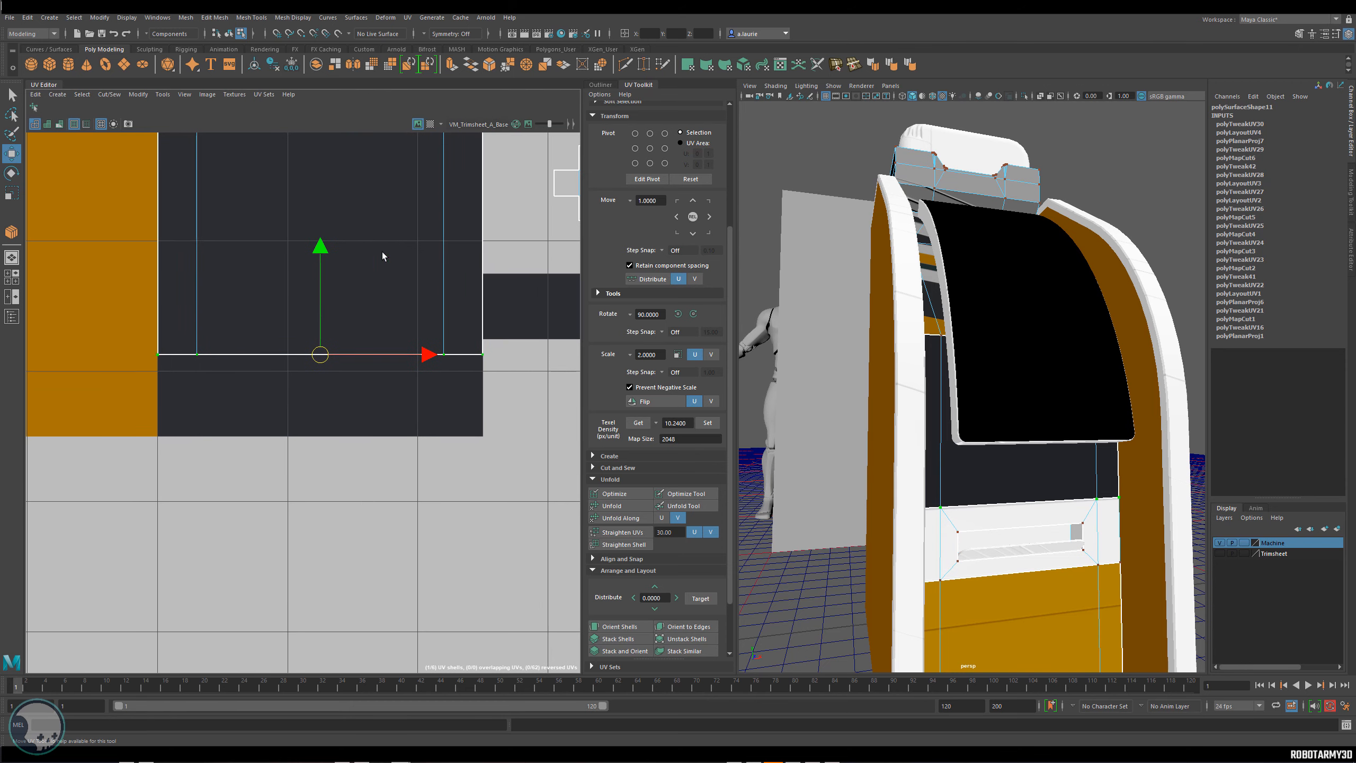
scroll(271, 358, down, 2)
scroll(321, 344, up, 4)
drag(288, 340, 283, 455)
Align the back panel shell's top row of UVs with the dark grey square's upper edge and return to object selection.
scroll(268, 481, up, 3)
scroll(281, 474, up, 4)
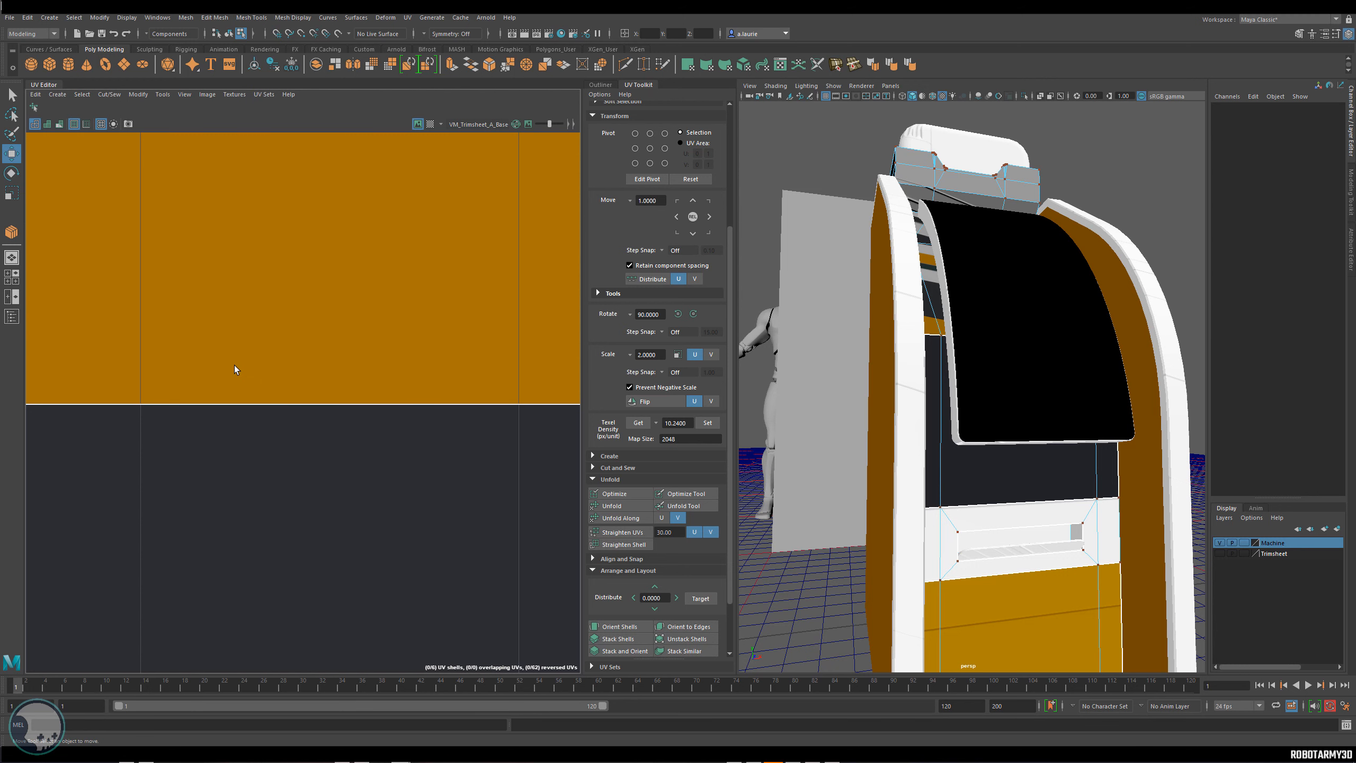
scroll(235, 374, down, 3)
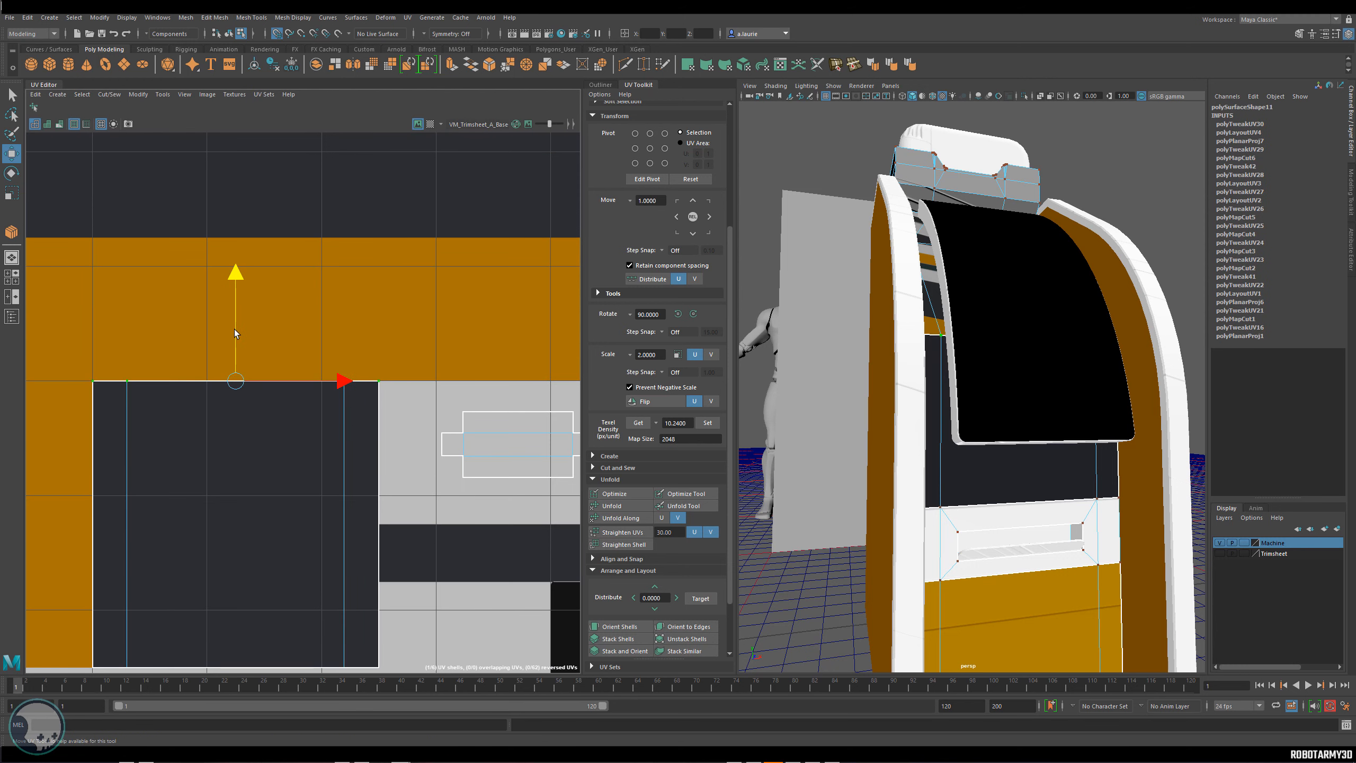
scroll(210, 394, up, 3)
right_drag(218, 399, 173, 385)
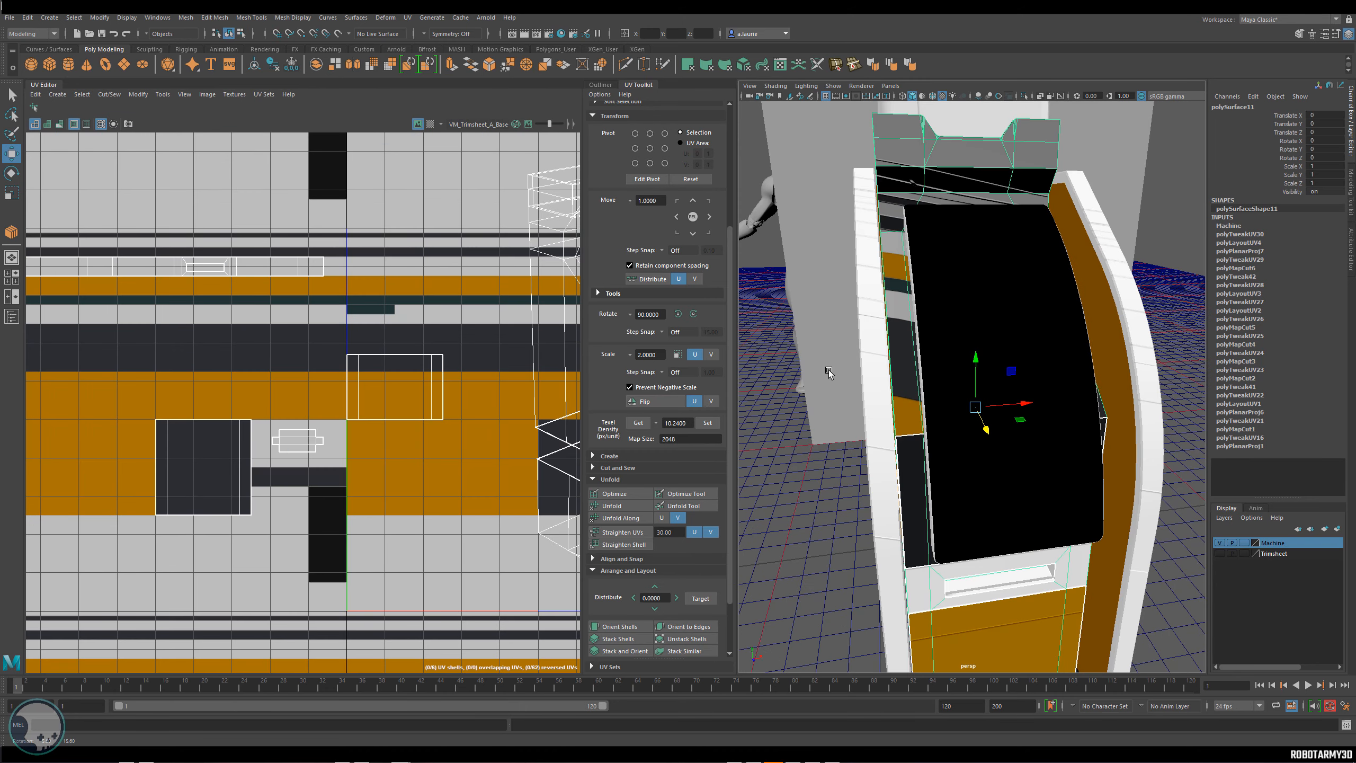
Select the sloped panel faces behind the black screen and apply a normal-based UV projection to them.
alt+drag(828, 371, 894, 390)
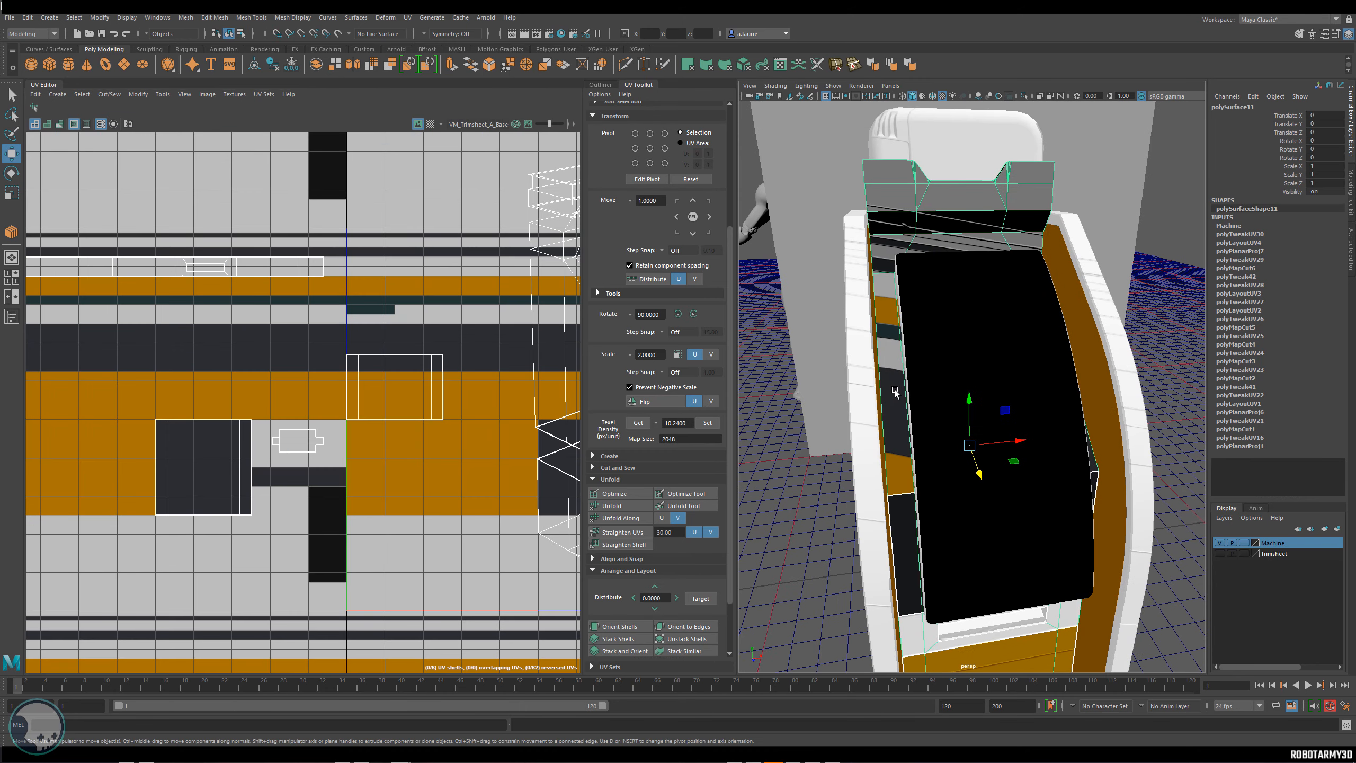
click(899, 409)
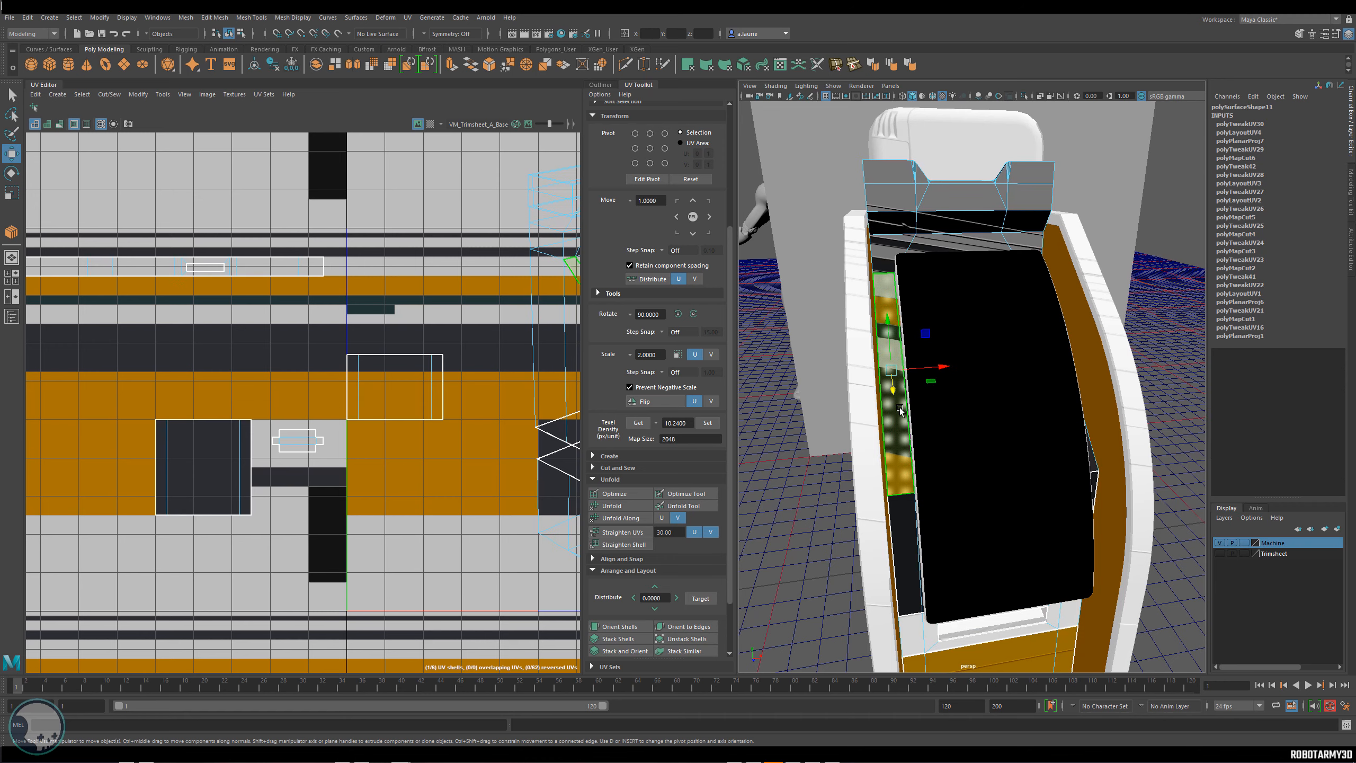
alt+drag(898, 409, 961, 405)
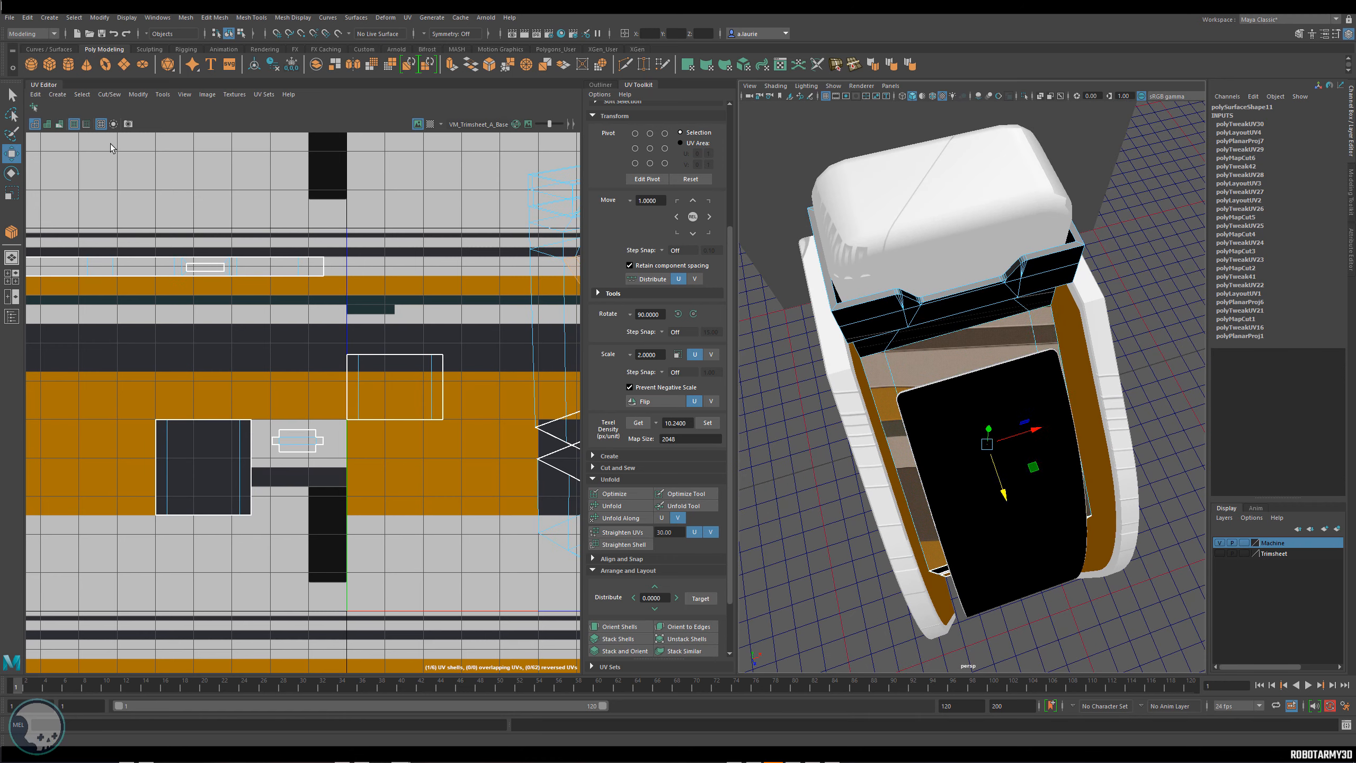
click(53, 18)
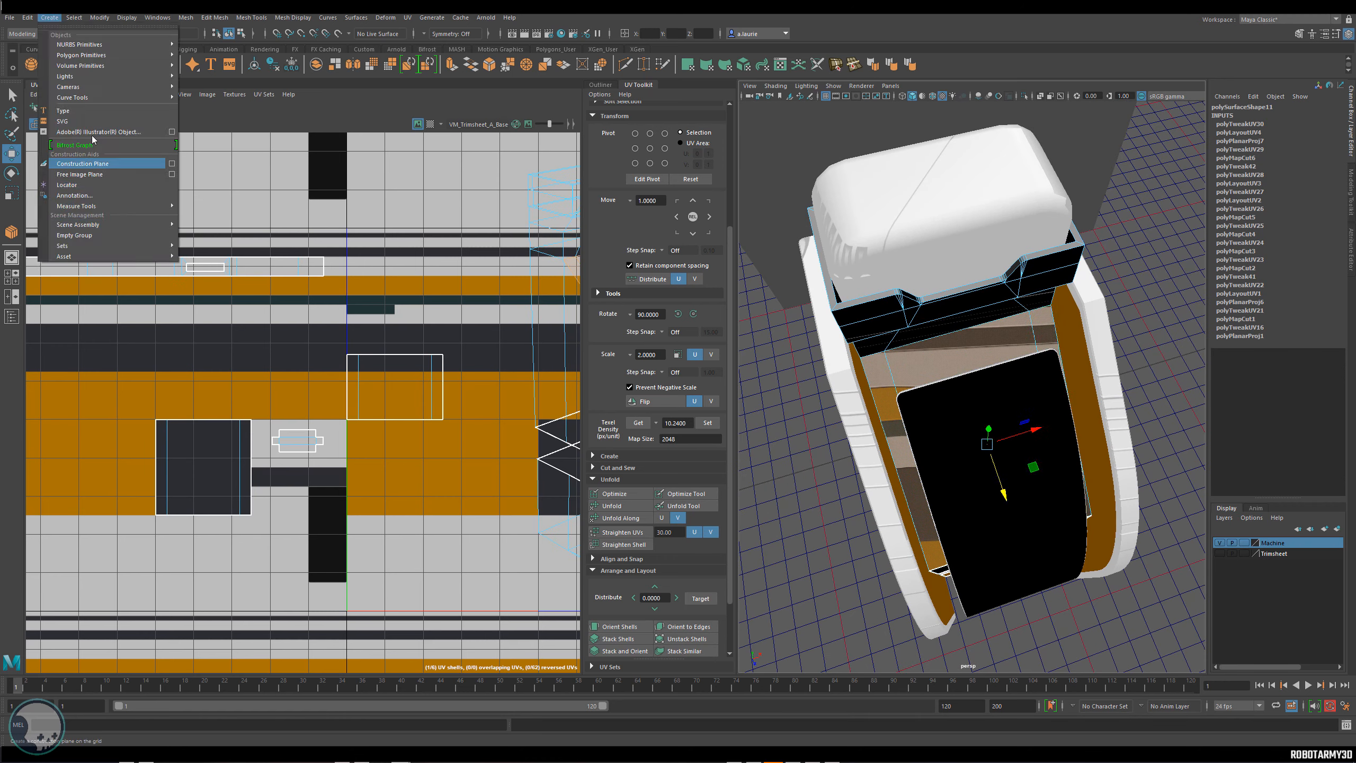
click(37, 75)
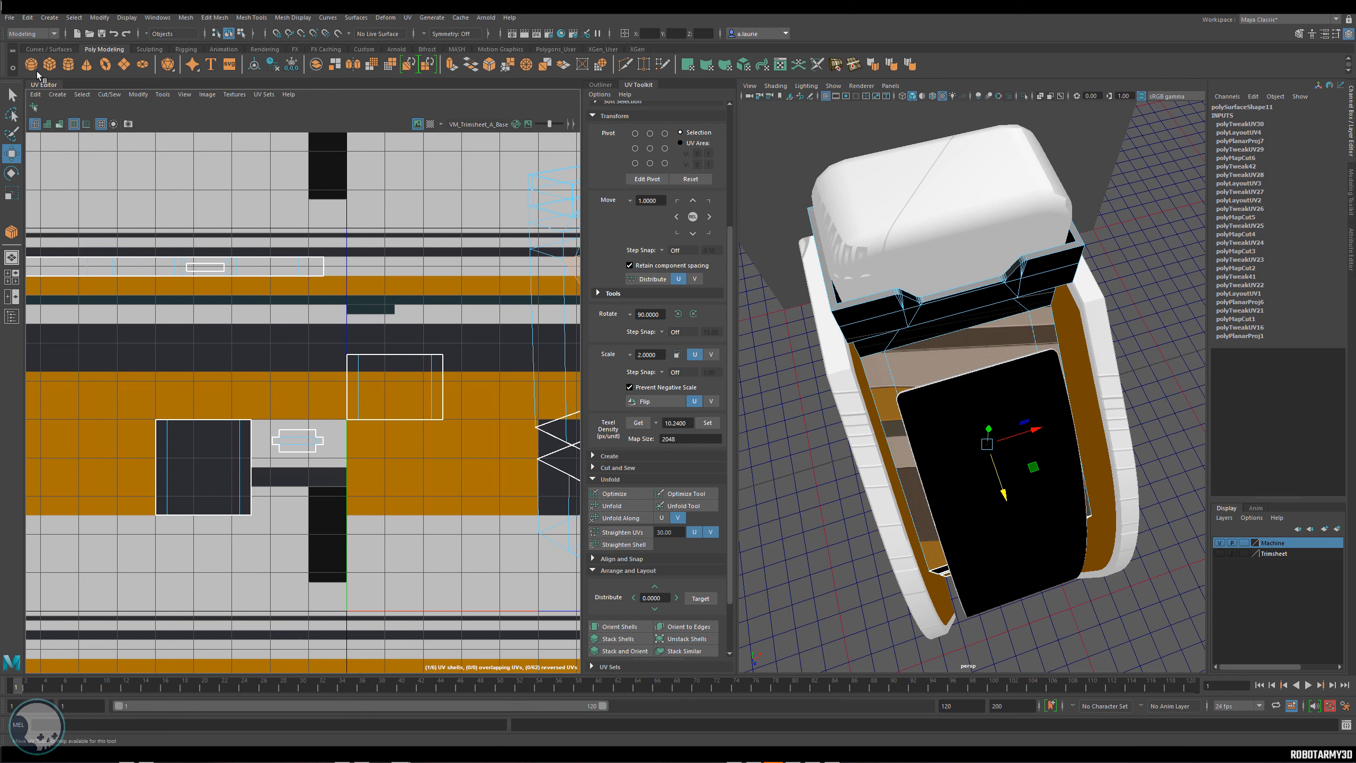
click(53, 97)
click(80, 188)
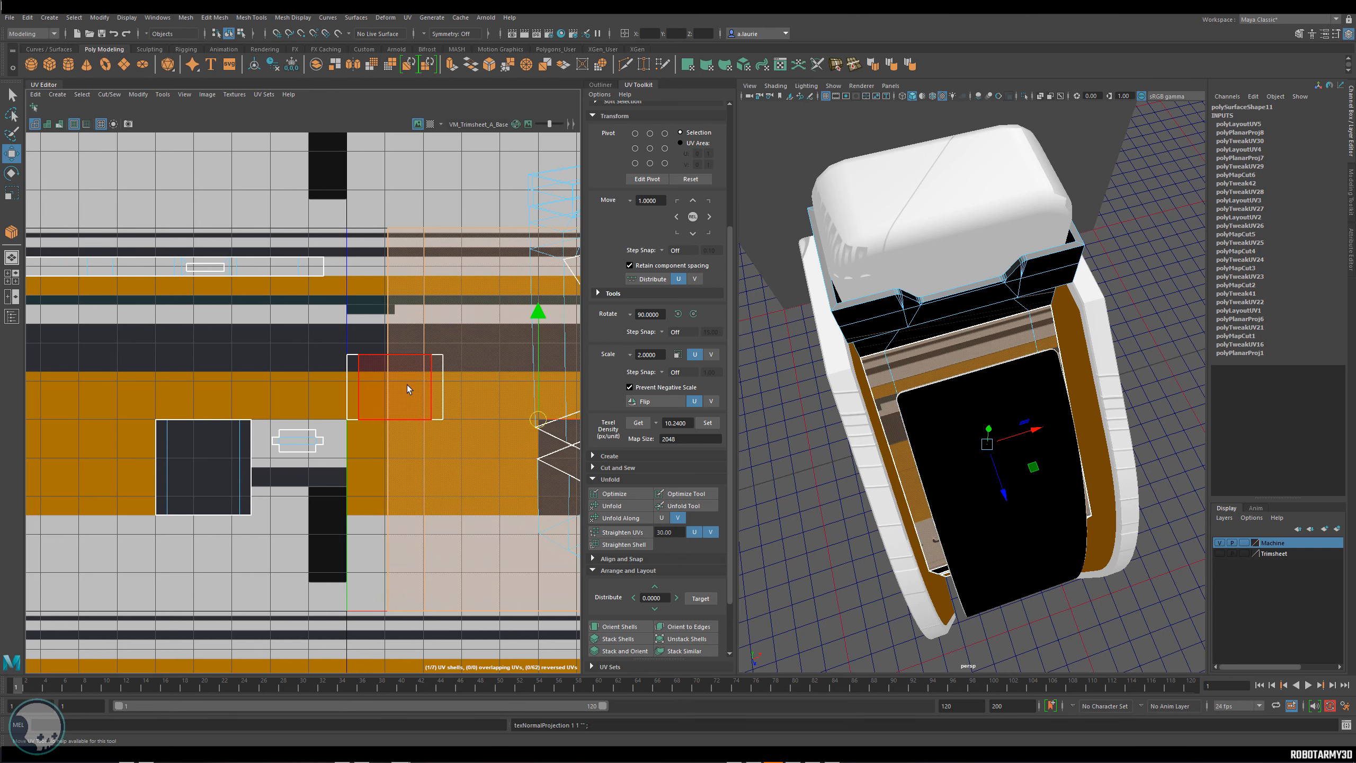
Set the sloped panel shell's texel density to 10.24 and move the shell onto the dark grey square.
scroll(407, 385, down, 3)
drag(431, 362, 242, 354)
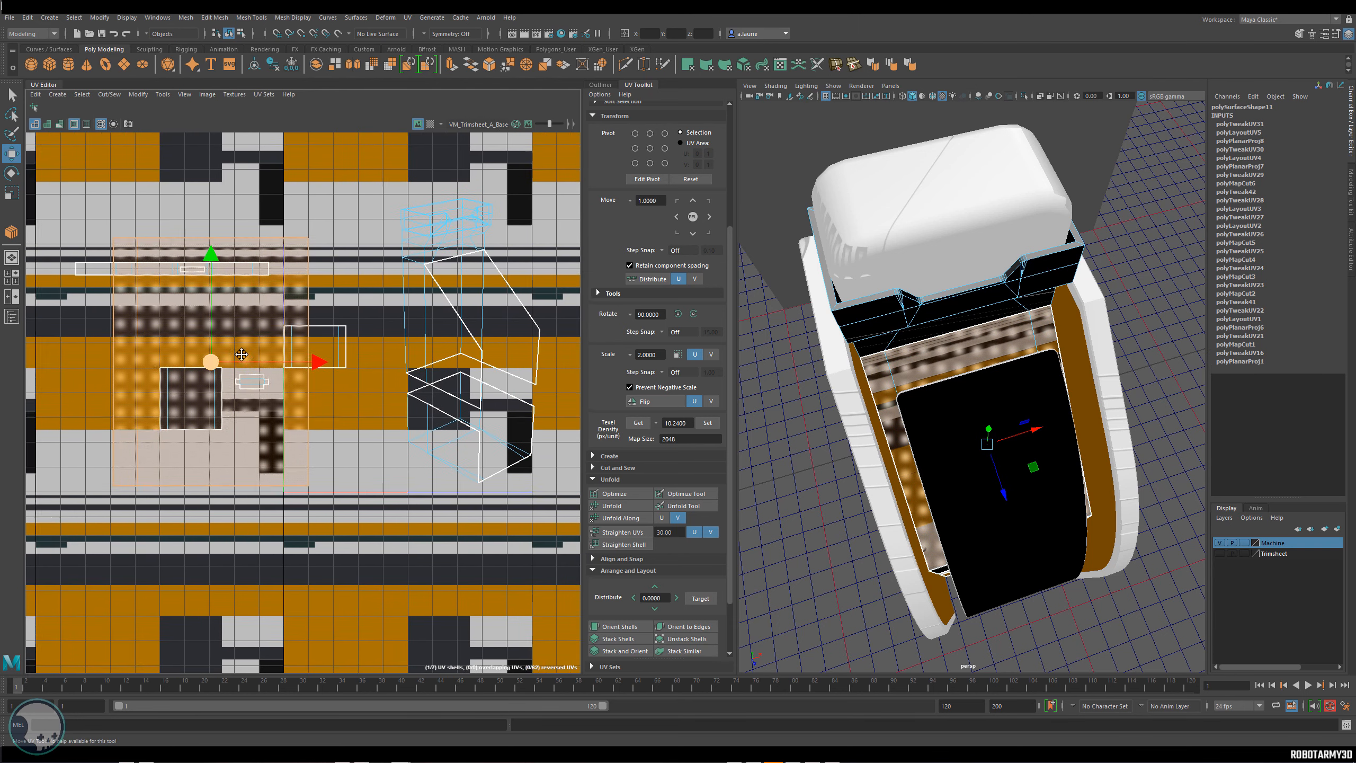
alt+middle_drag(242, 354, 339, 319)
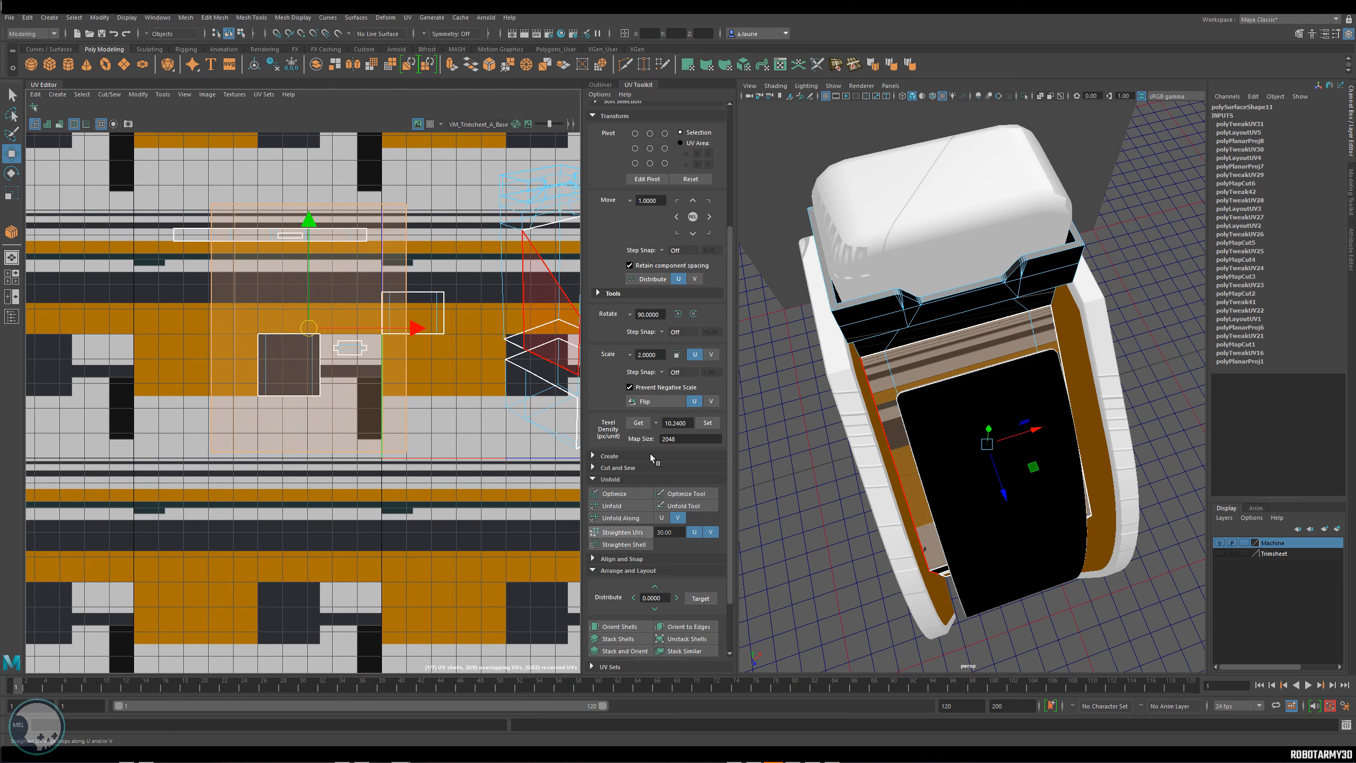
scroll(654, 454, up, 4)
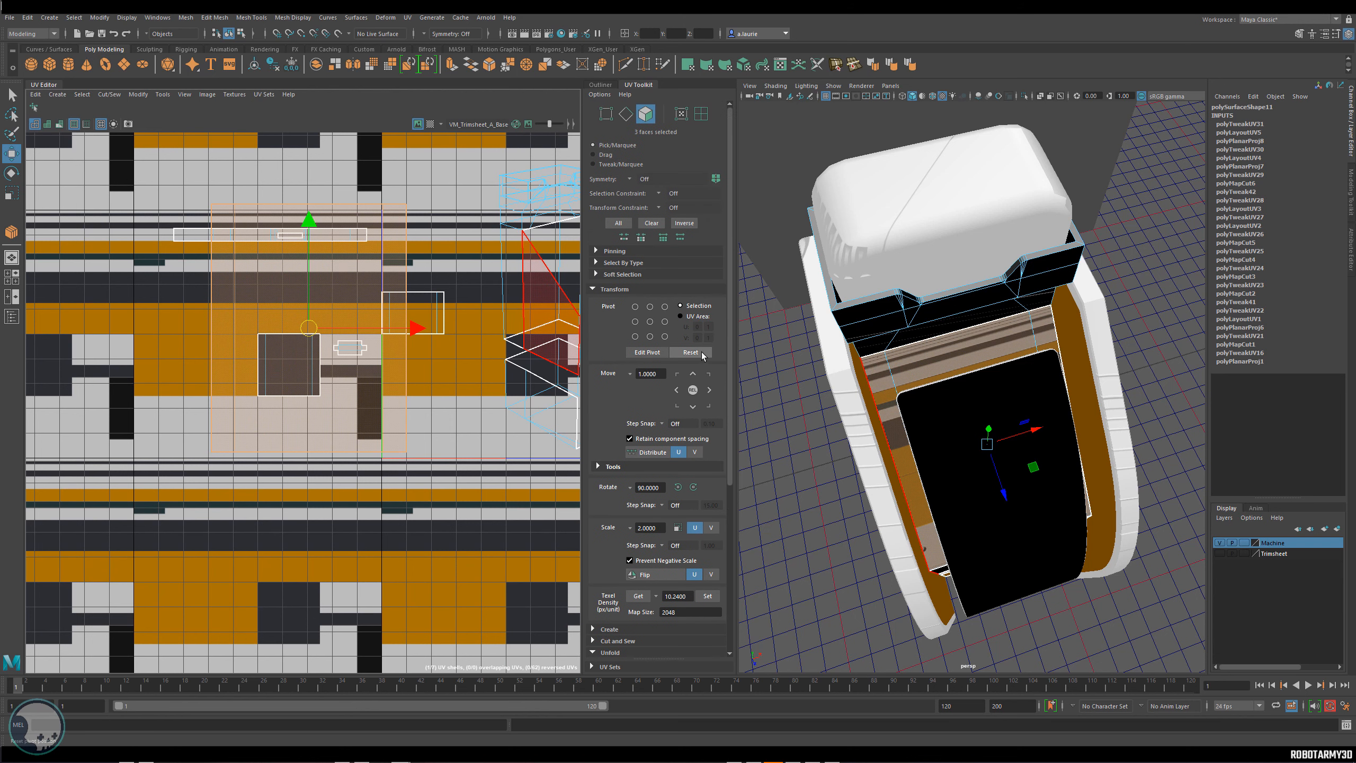
scroll(693, 547, down, 2)
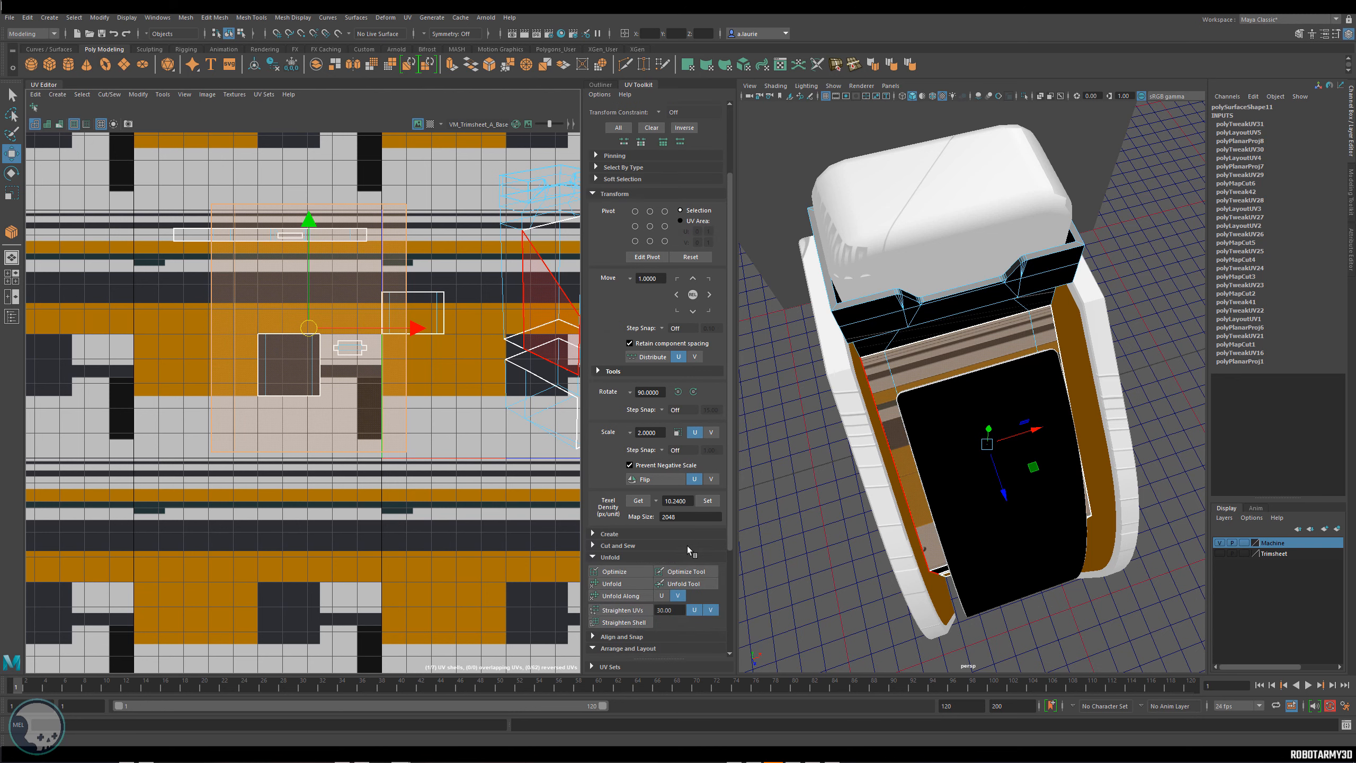
click(706, 501)
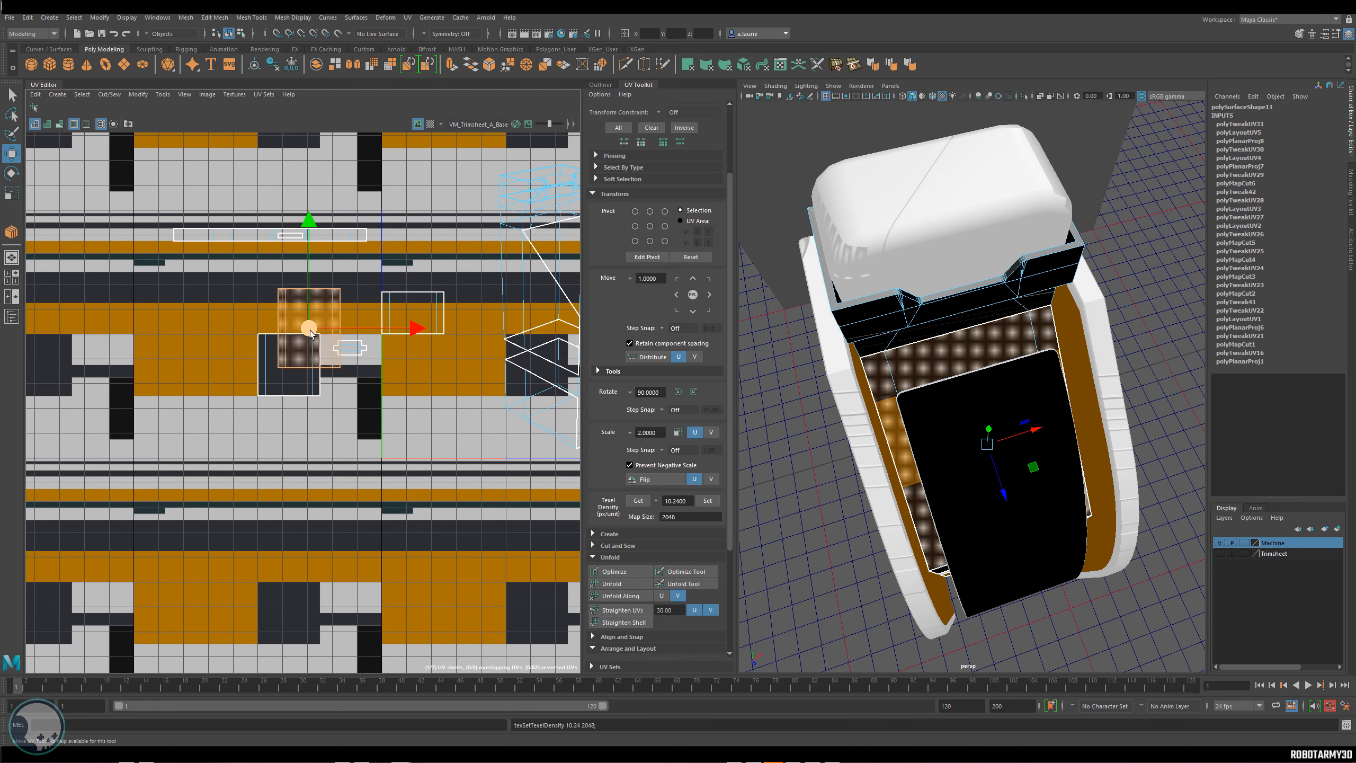
drag(313, 331, 297, 384)
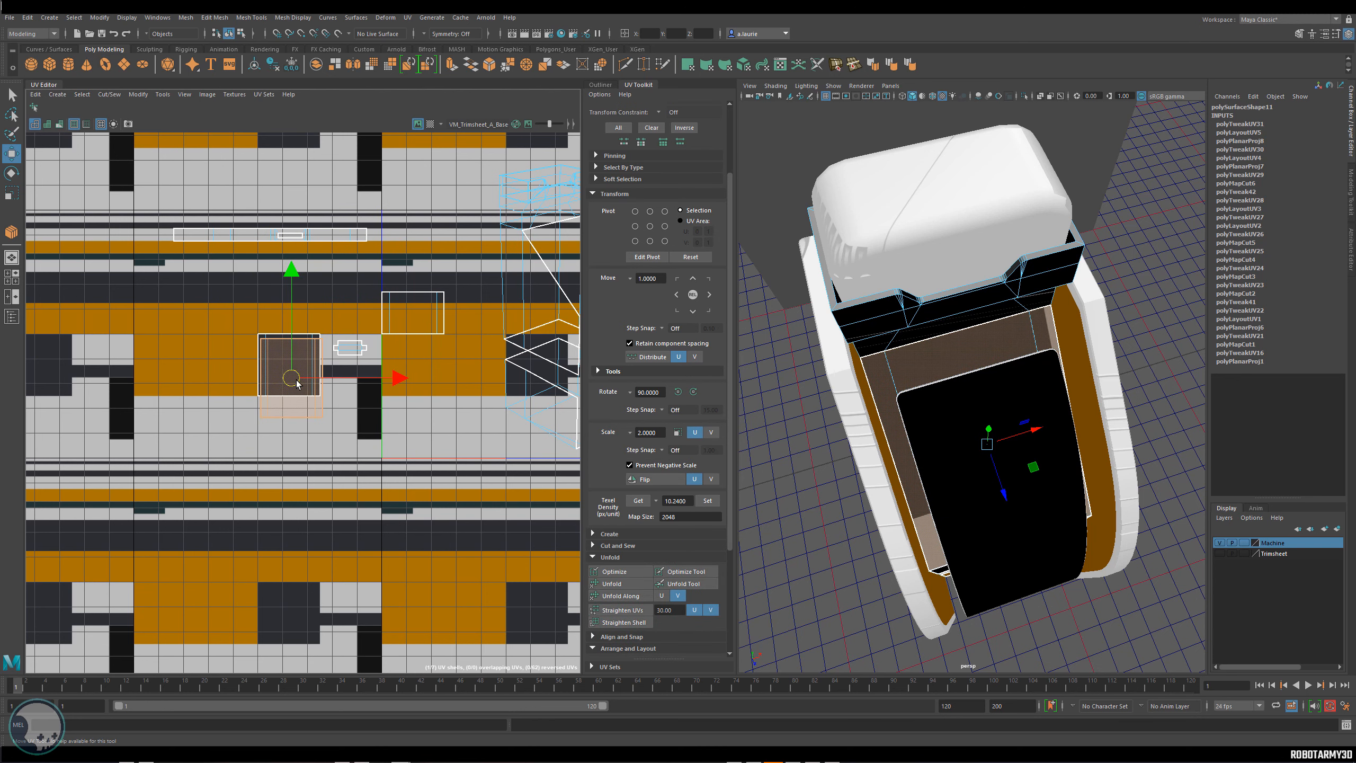
key(shift+f)
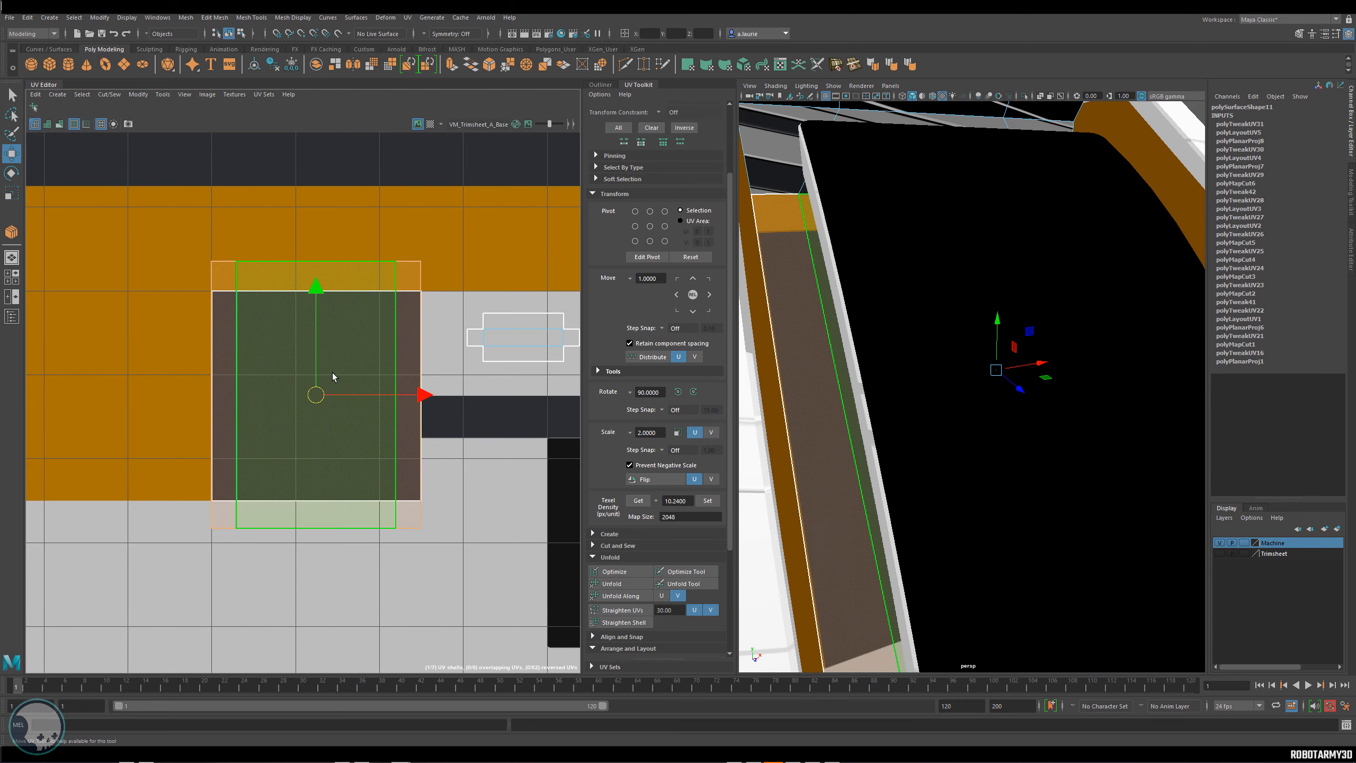
Isolate the machine's inner body mesh in the viewport with its sloped panel in view.
scroll(791, 301, down, 6)
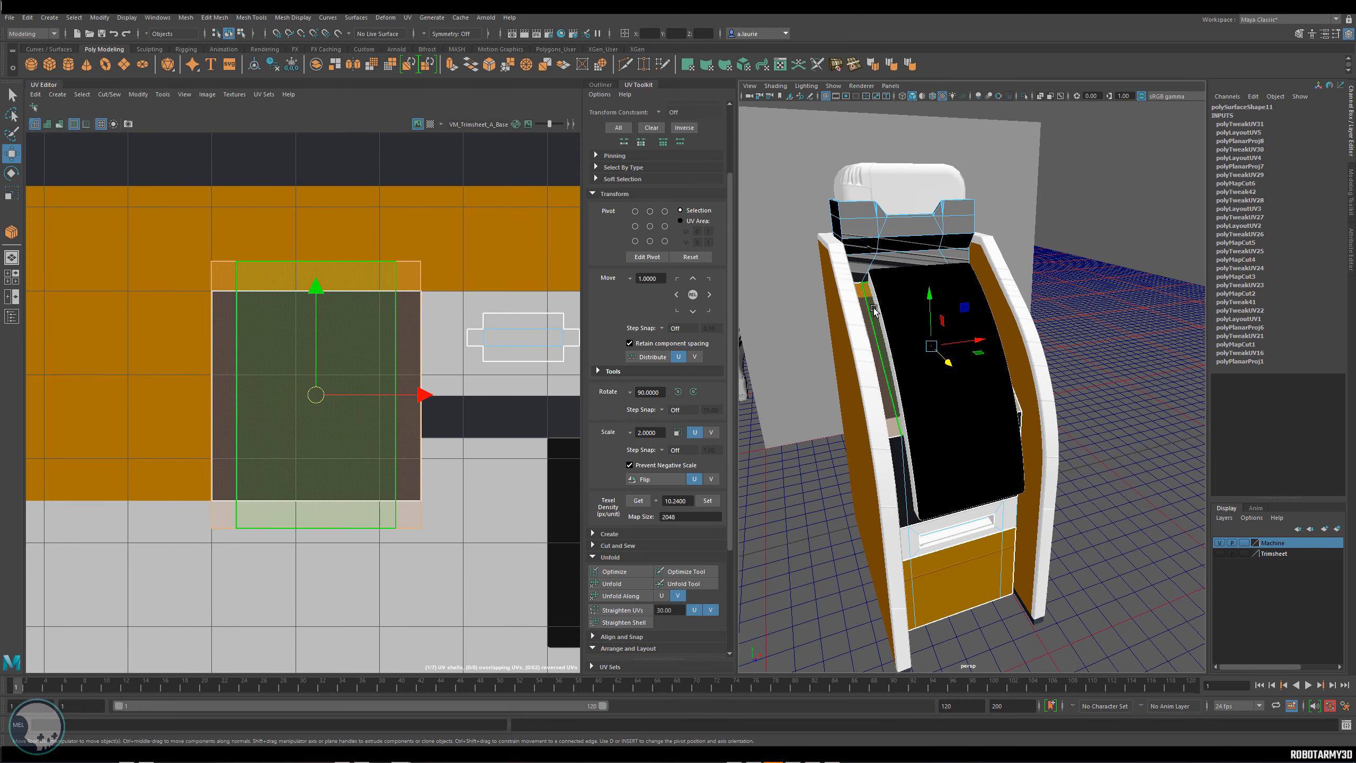
right_drag(874, 309, 903, 392)
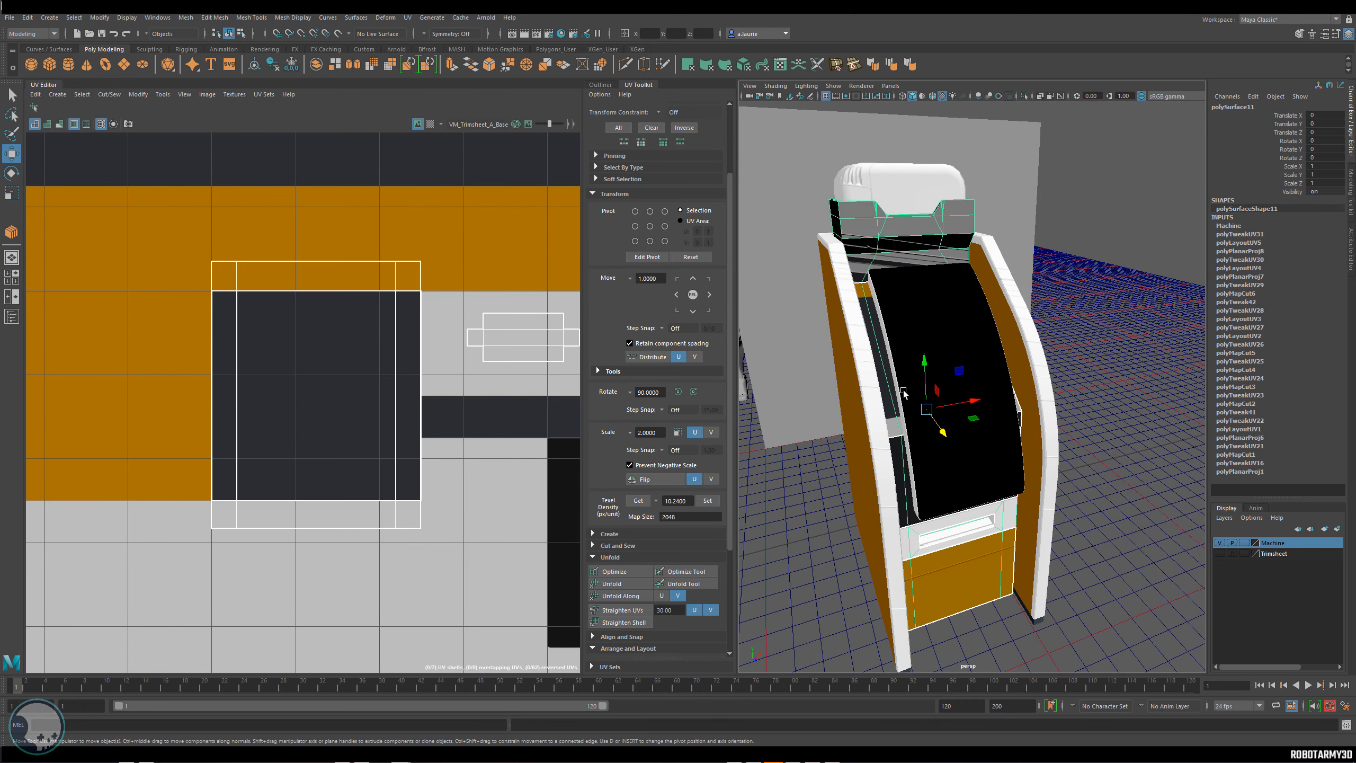
click(1022, 99)
alt+drag(987, 179, 1005, 302)
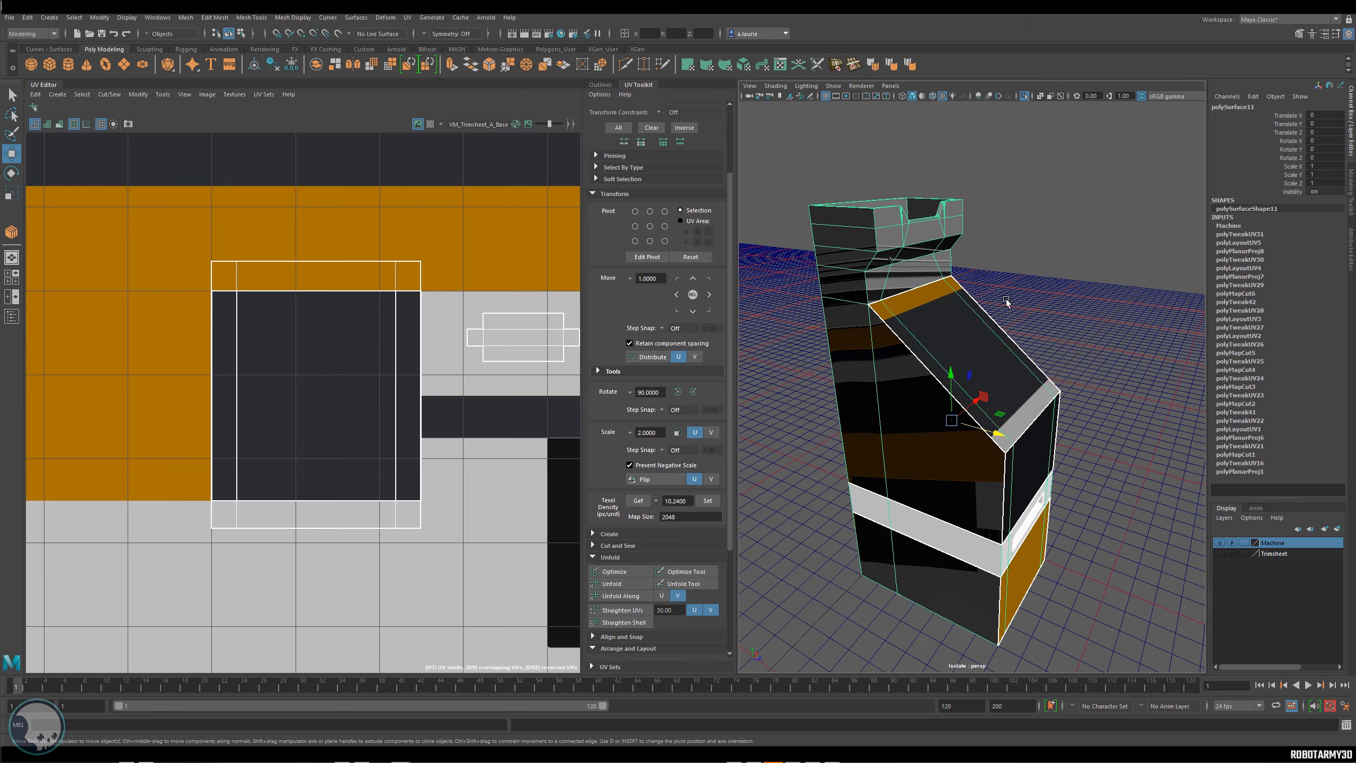
alt+drag(927, 369, 958, 307)
scroll(959, 307, up, 5)
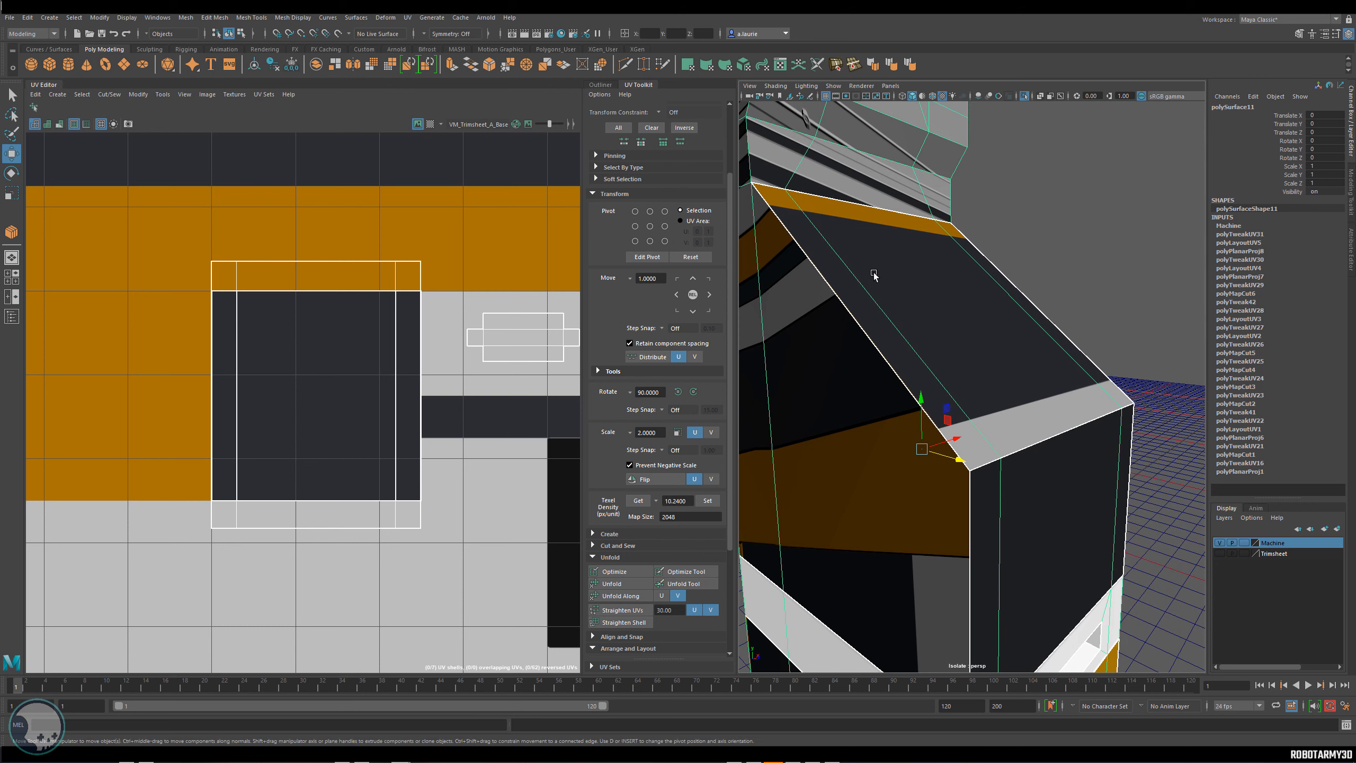
Select the sloped panel's lengthwise edges and insert a crosswise edge through the middle of the panel.
right_drag(899, 297, 896, 269)
click(1041, 318)
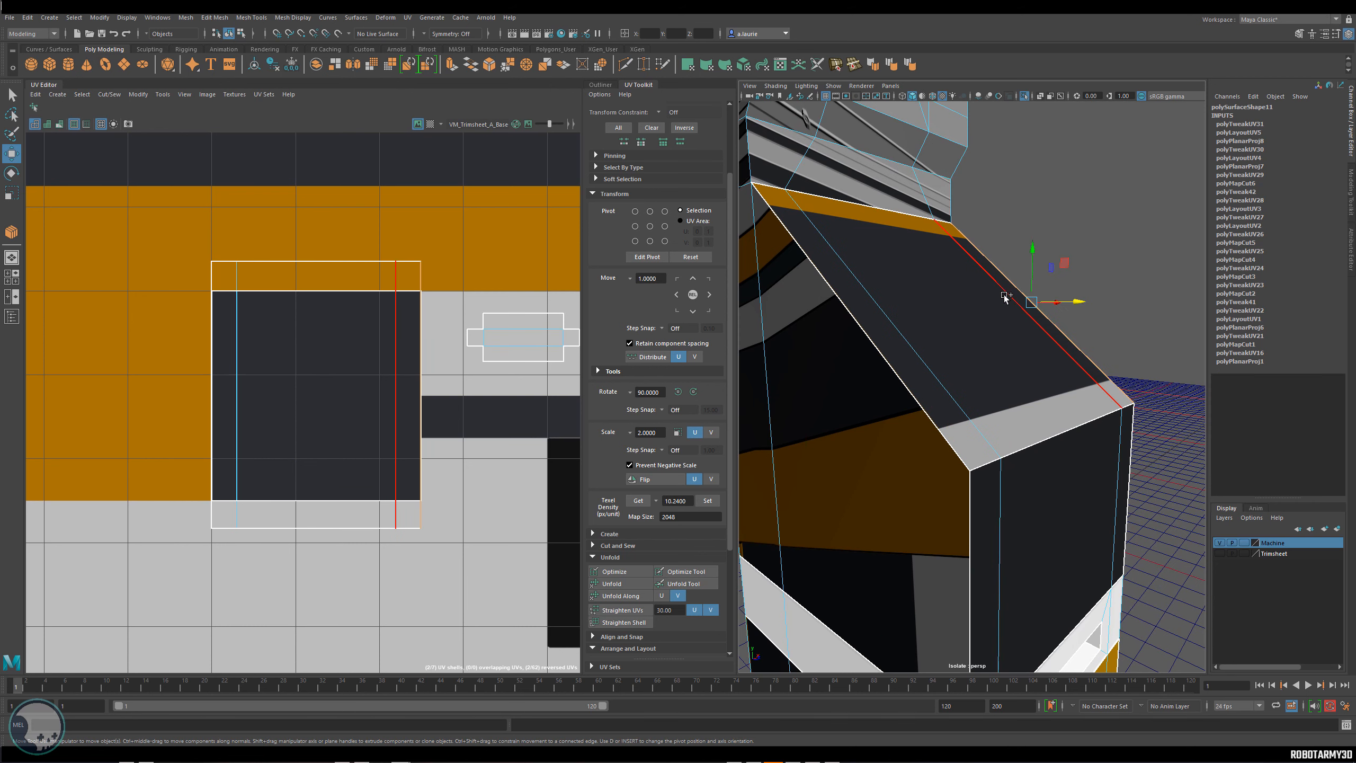
shift+click(875, 339)
shift+right_drag(876, 341, 868, 529)
key(w)
alt+drag(880, 501, 977, 384)
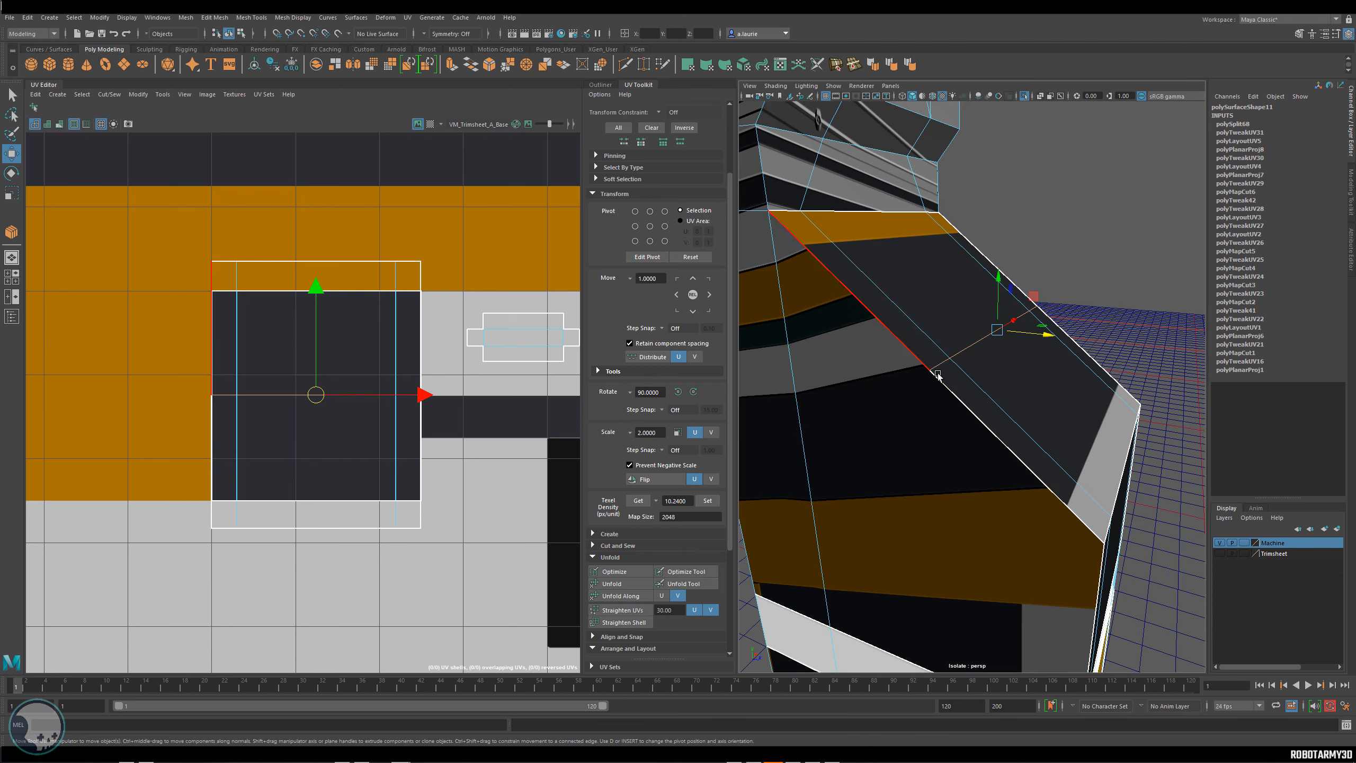
double_click(11, 153)
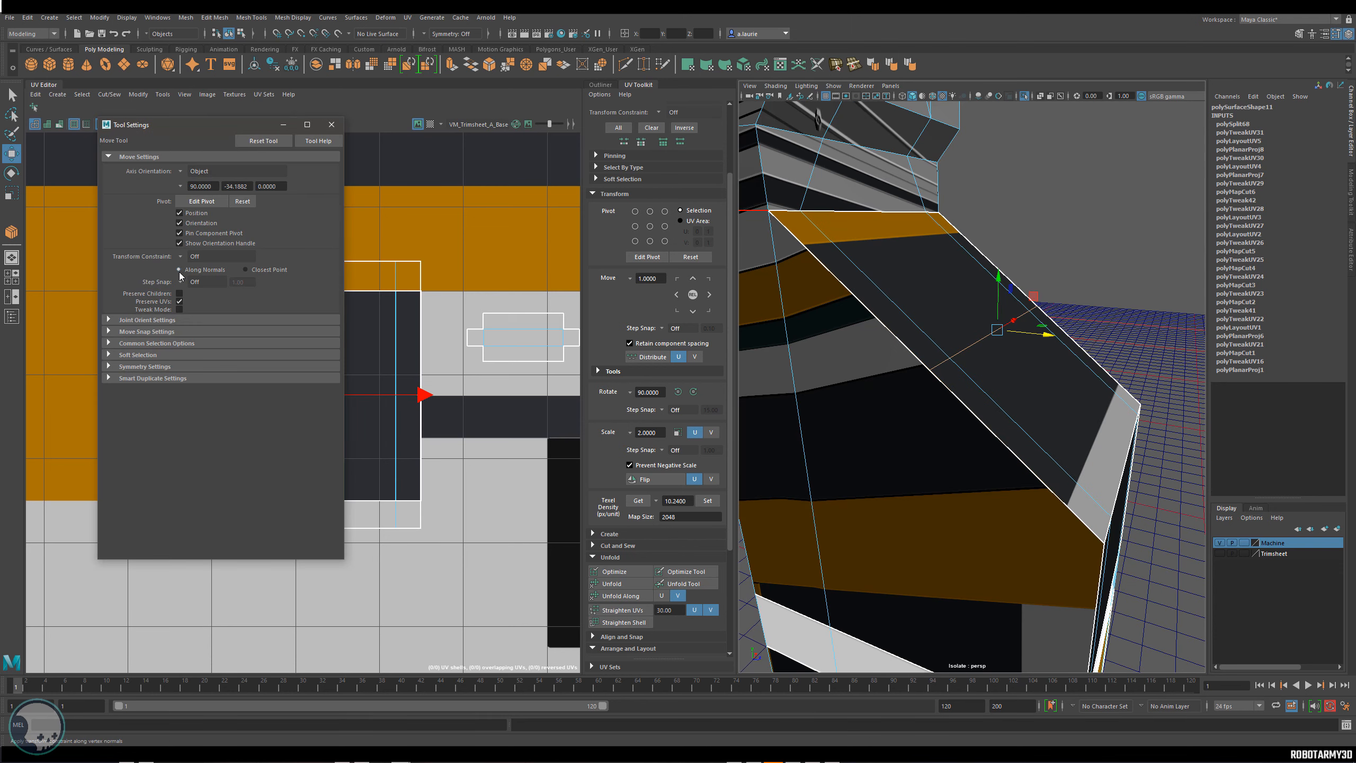
click(181, 257)
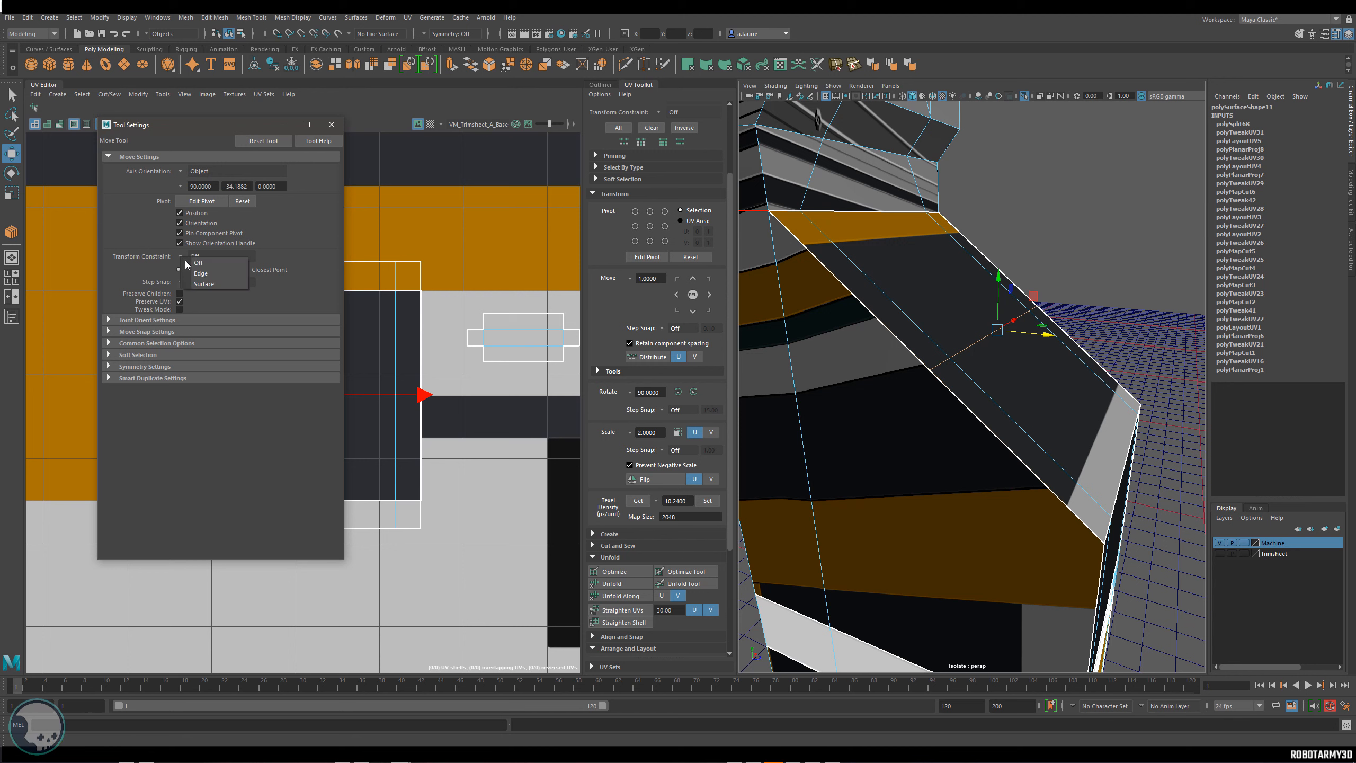
click(331, 124)
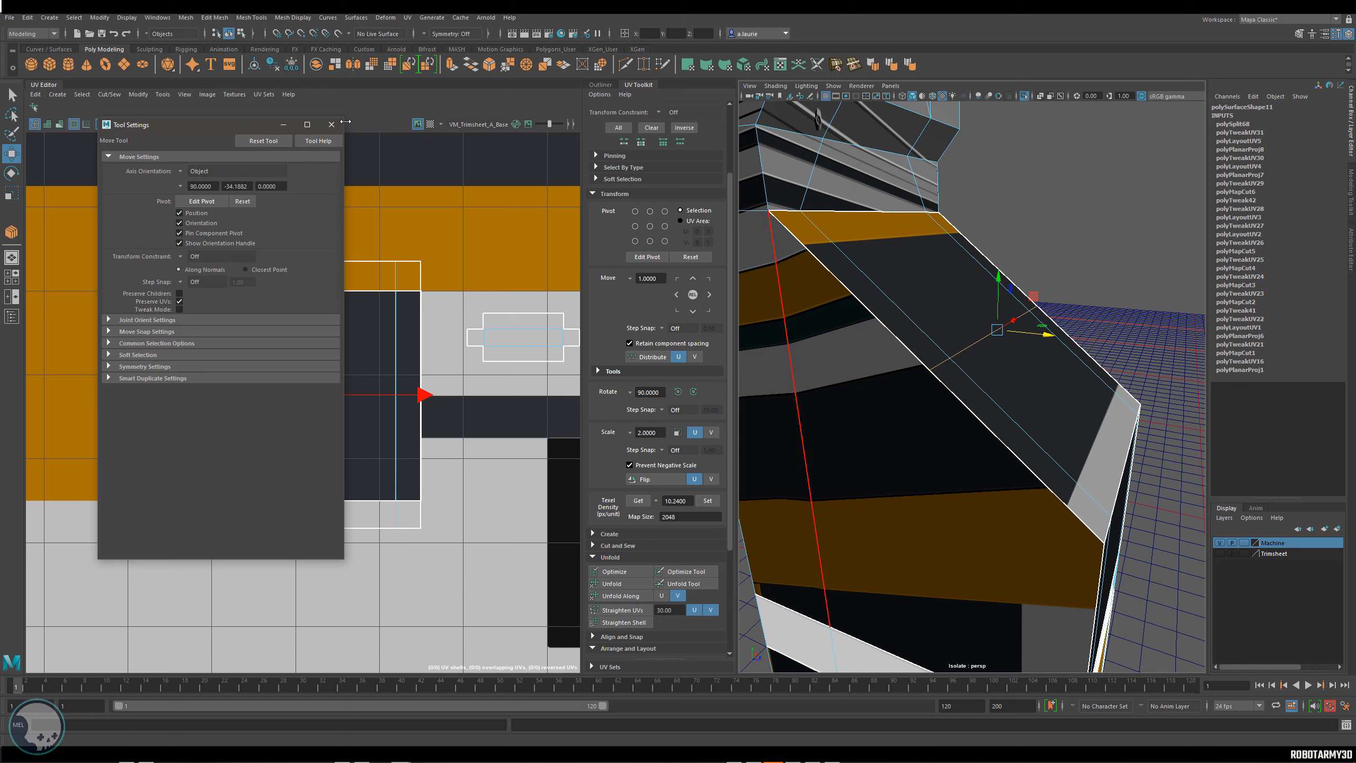
click(331, 124)
Set the Move tool's transform constraint to Edge Slide and slide the new crosswise edge up toward the sloped panel's upper end.
key(w)
click(964, 347)
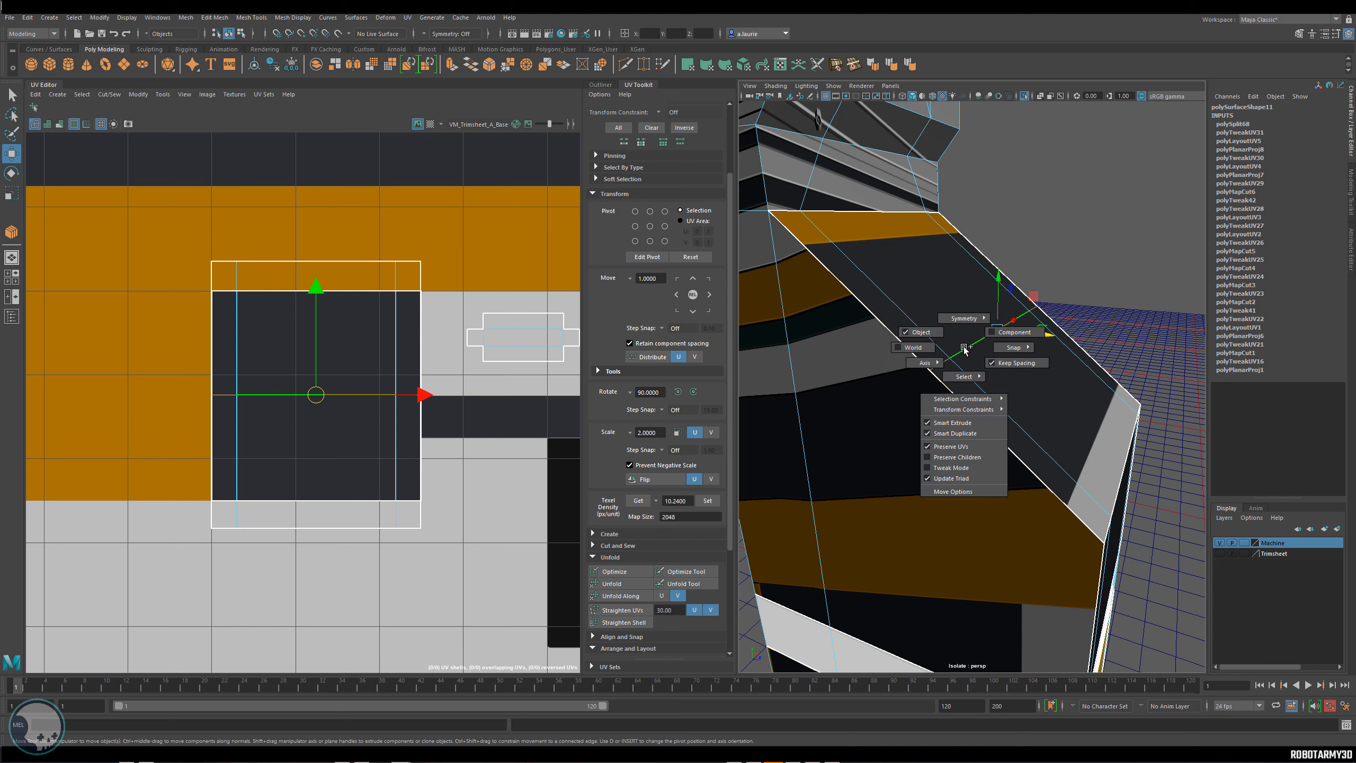
mouse_move(971, 409)
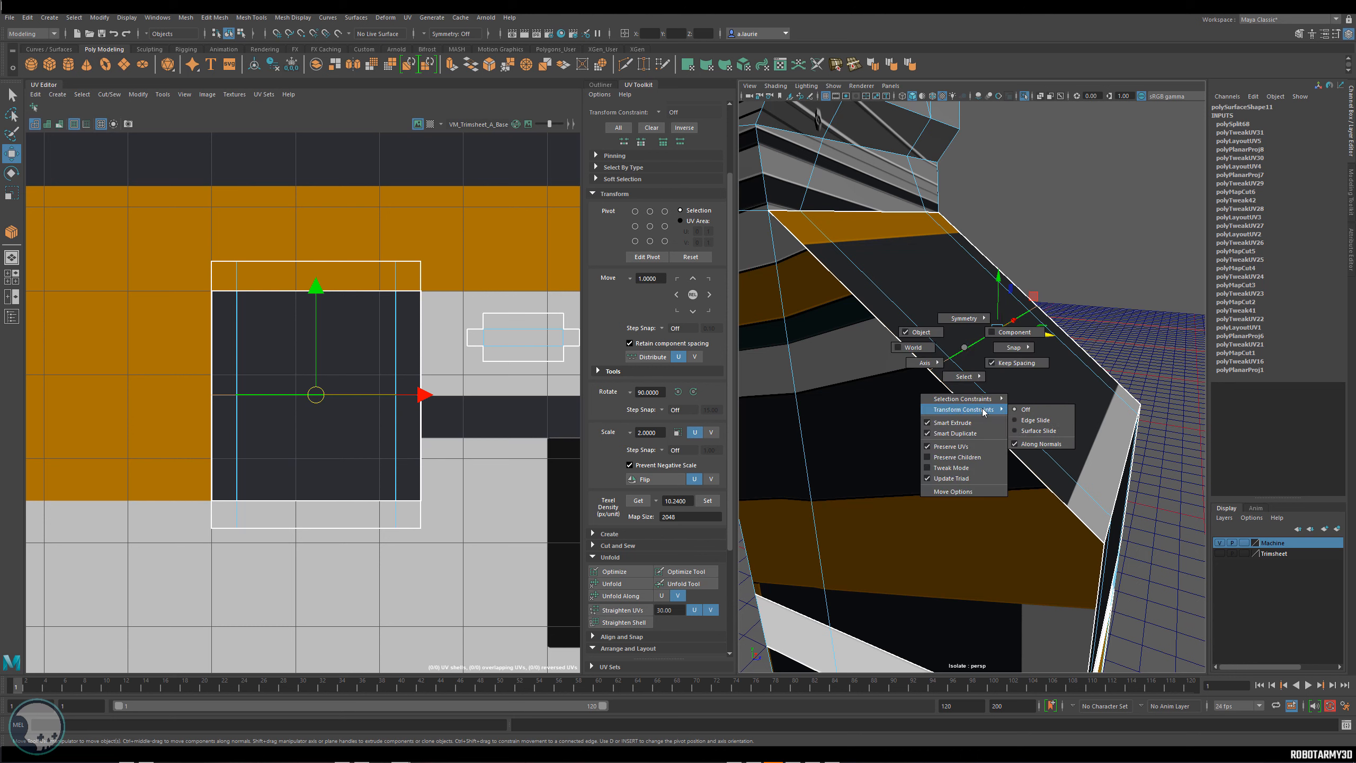
click(1036, 420)
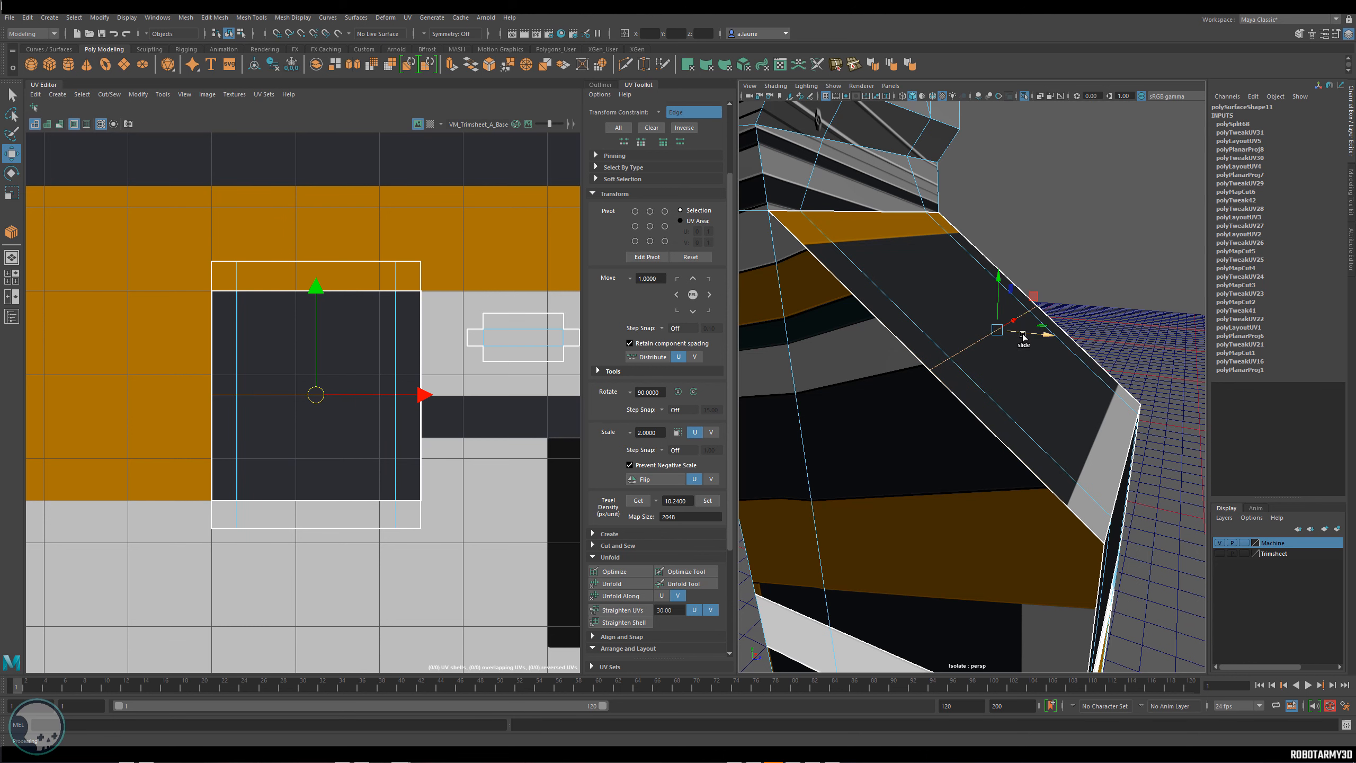
drag(1023, 336, 891, 258)
Cut edges with Multi-Cut across the body's side faces, joining the crosswise edge's end points to the lower vertices.
right_drag(891, 259, 906, 248)
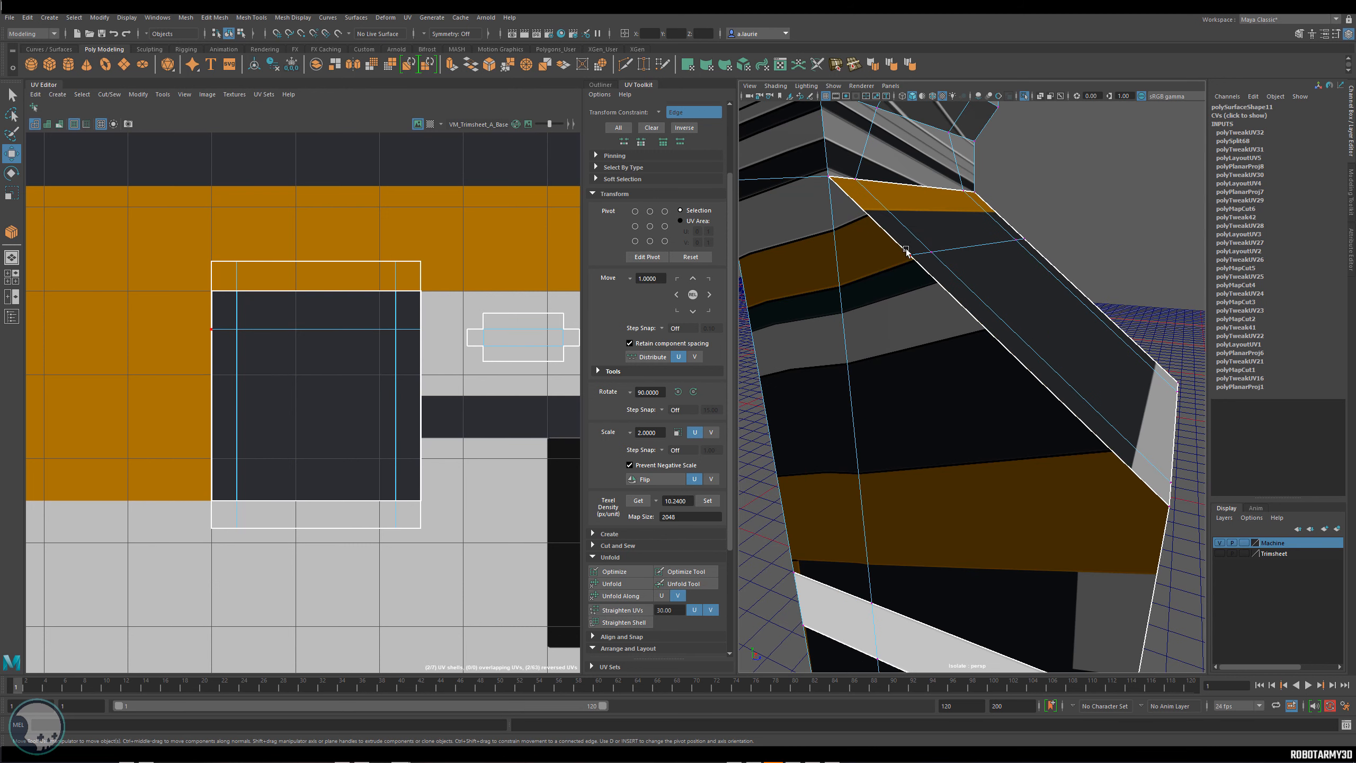
click(628, 63)
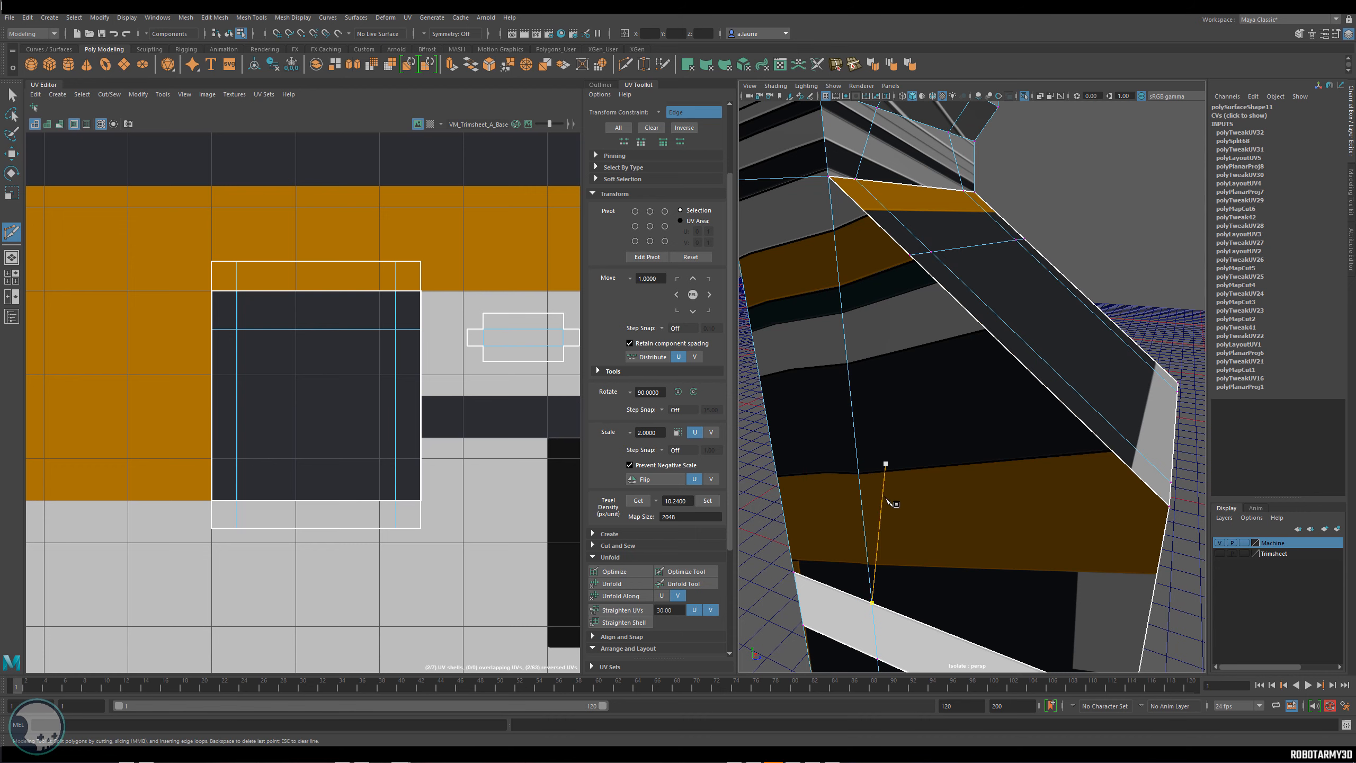
click(920, 260)
key(w)
alt+drag(920, 261, 966, 275)
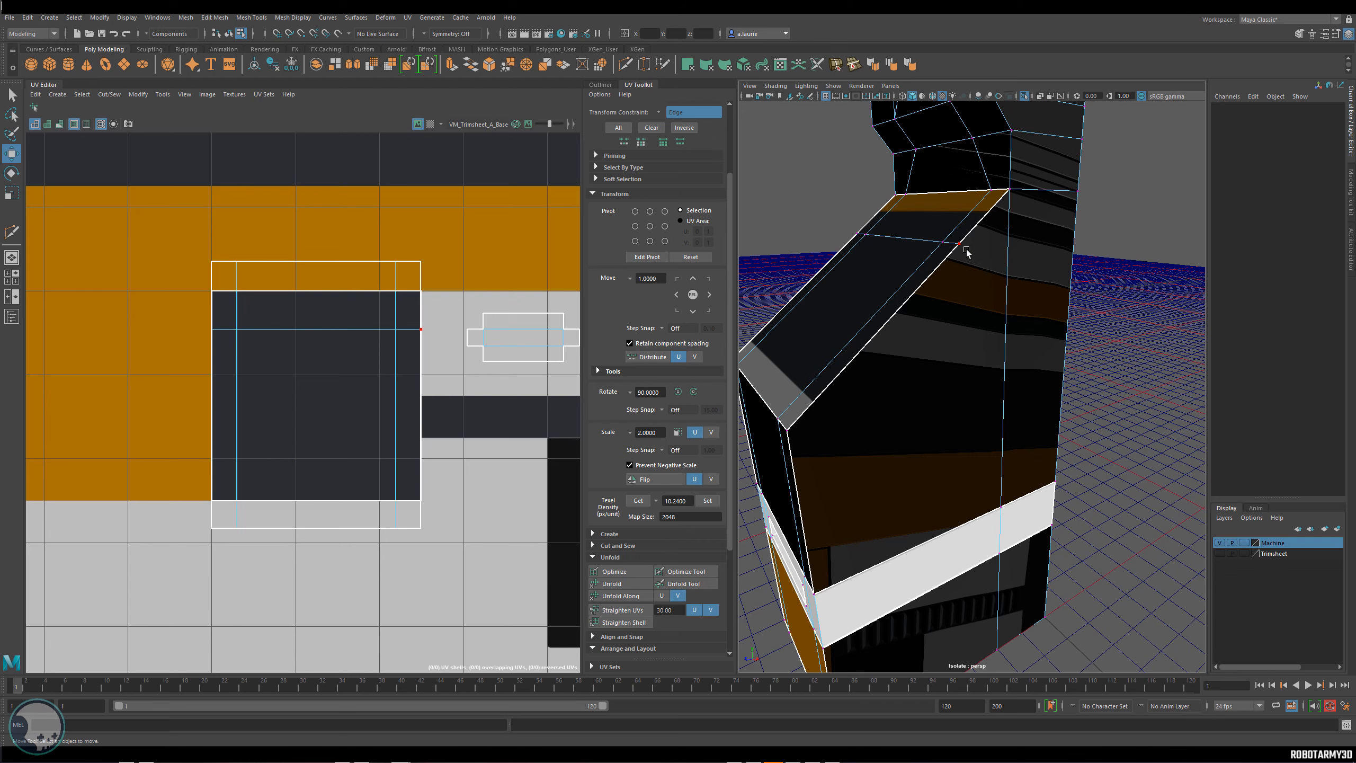
Select the sloped panel's faces above the crosswise edge and separate them into their own UV shell.
key(q)
click(350, 293)
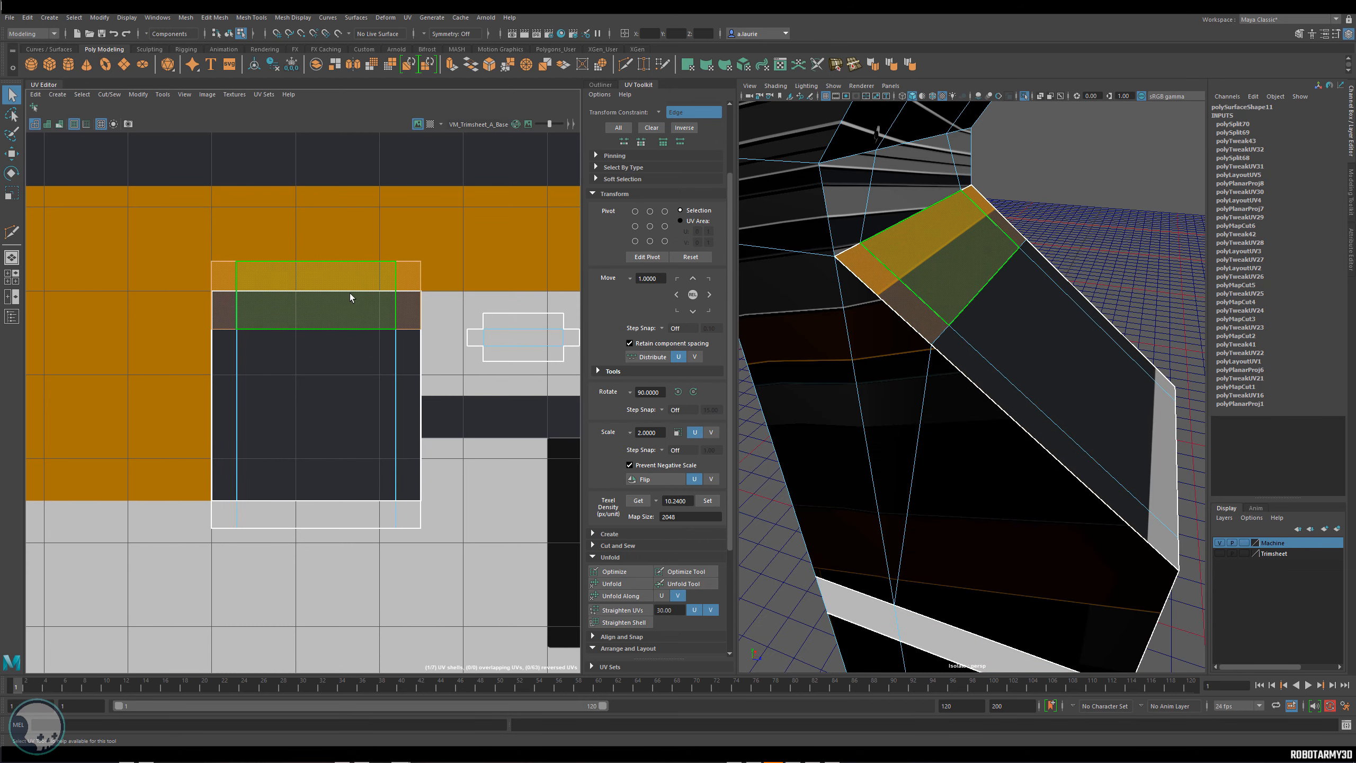
right_drag(349, 293, 422, 308)
key(w)
drag(316, 255, 318, 273)
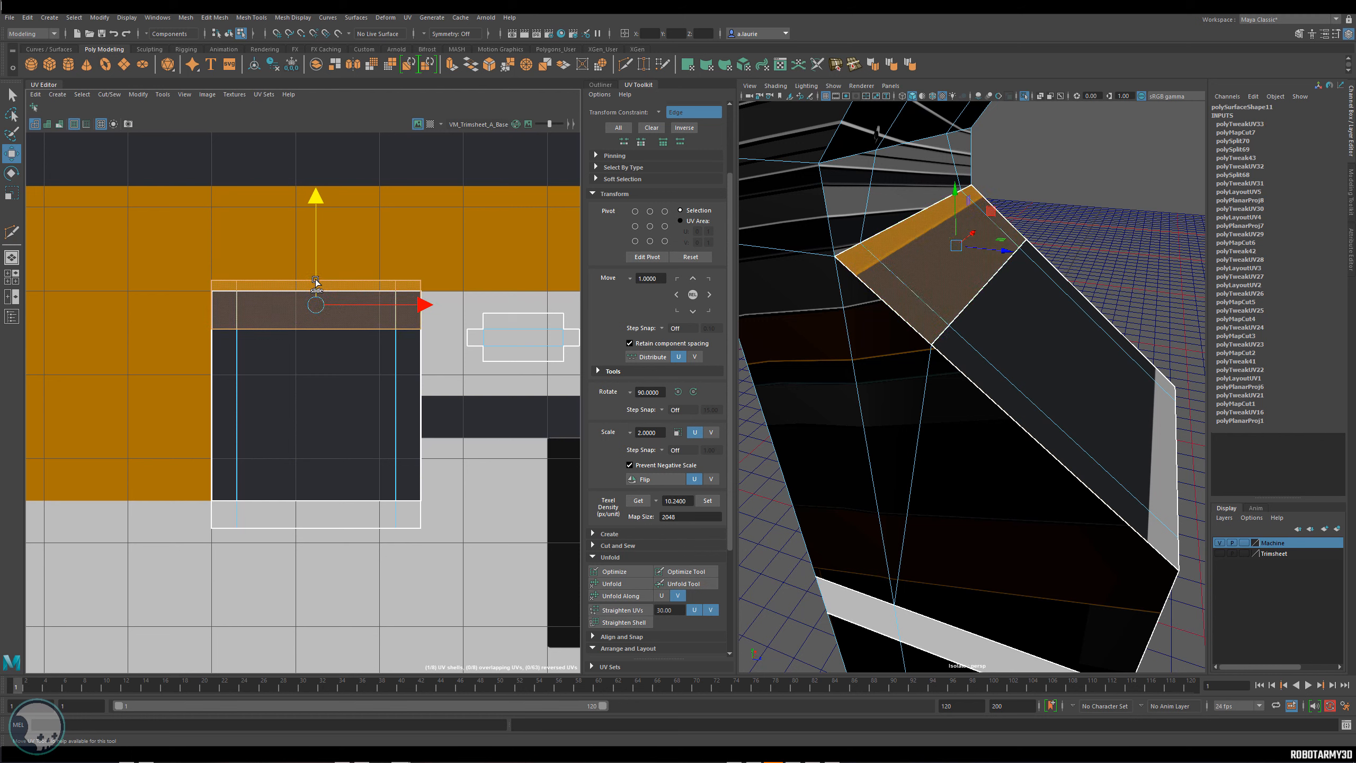
key(ctrl+z)
Select the UVs of the sloped panel's upper shell and try to move them down into the dark block.
right_drag(337, 275, 381, 276)
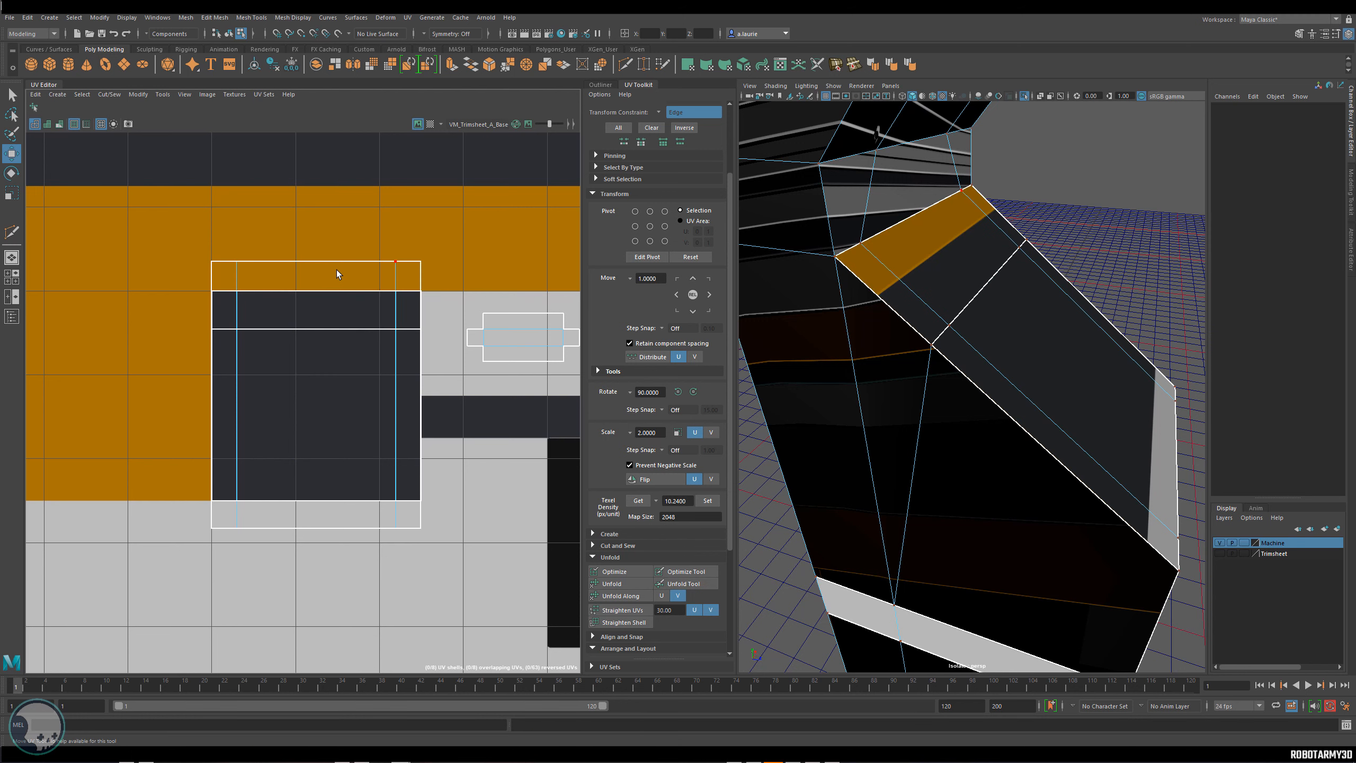
click(395, 261)
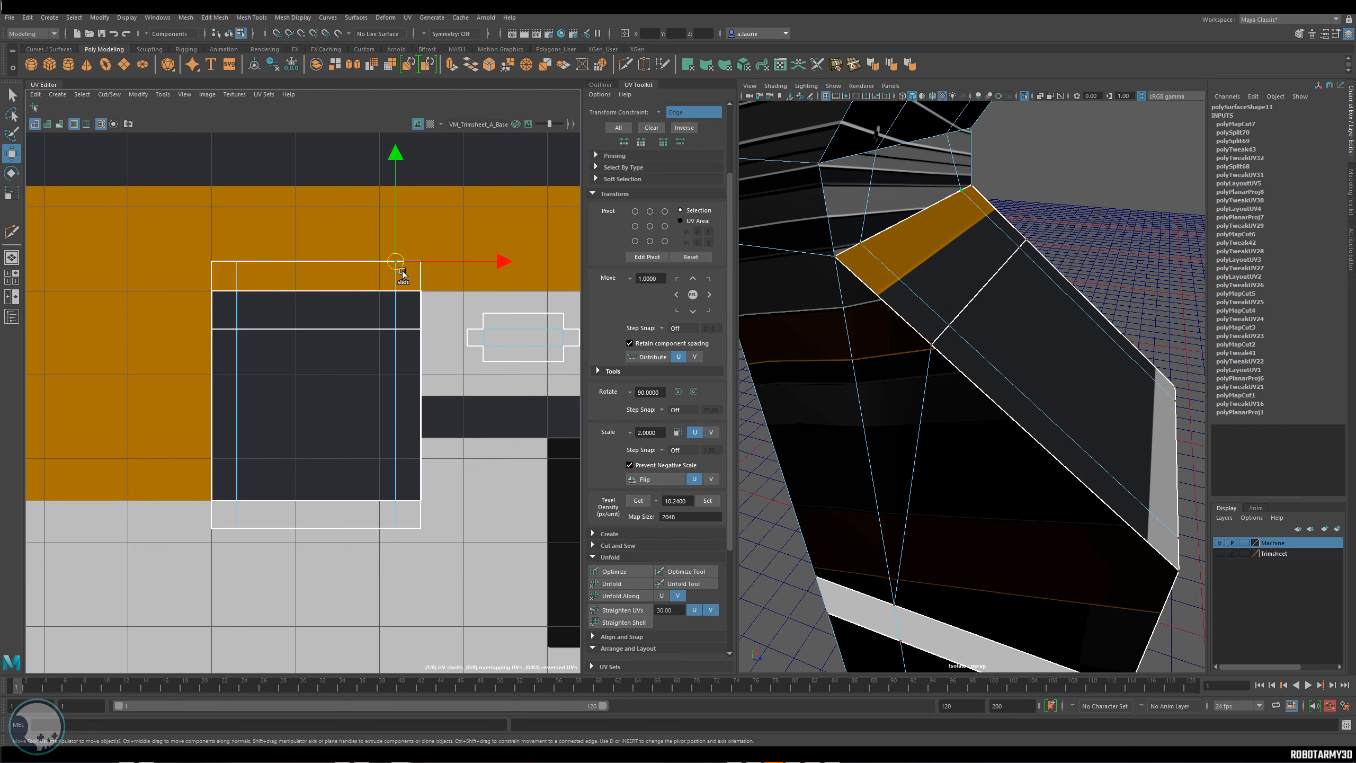
click(383, 289)
right_drag(383, 289, 380, 314)
right_drag(353, 266, 395, 264)
drag(319, 260, 320, 279)
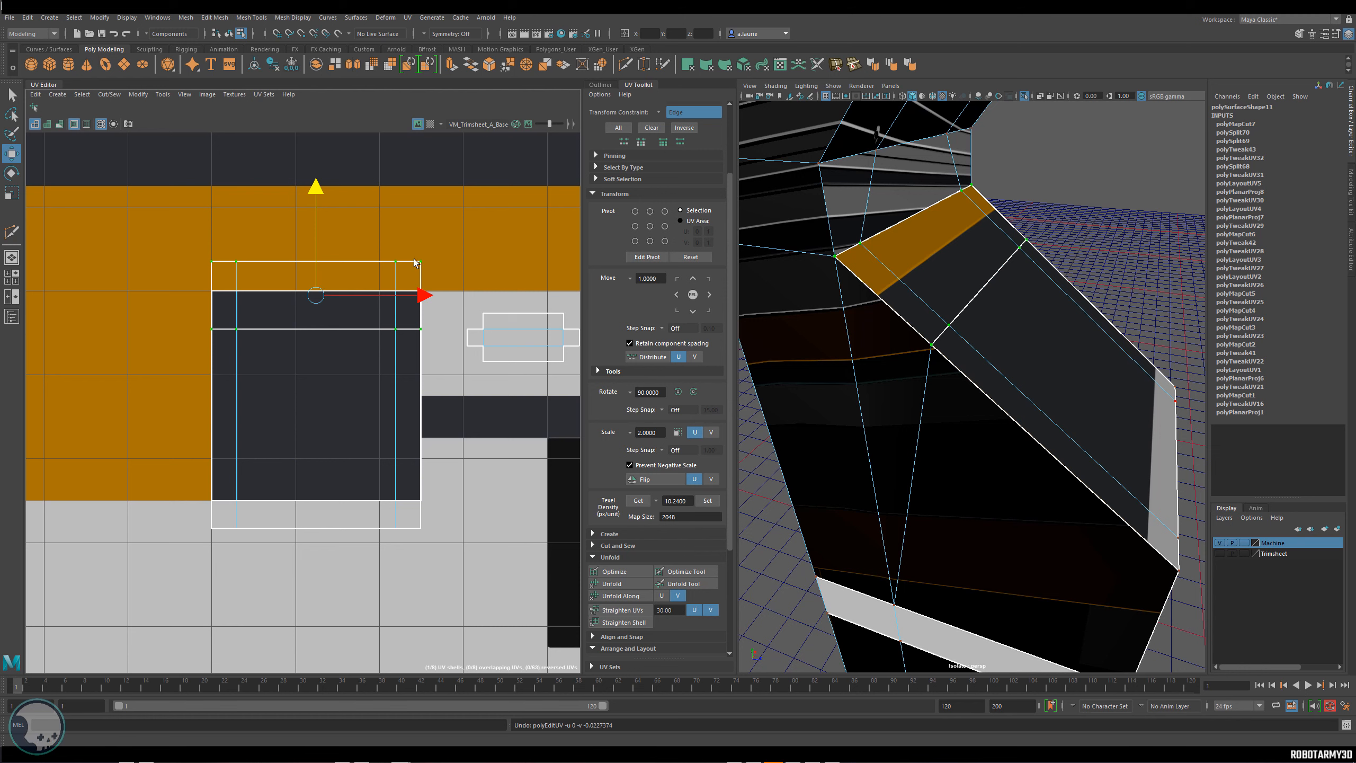
drag(316, 251, 321, 304)
key(ctrl+z)
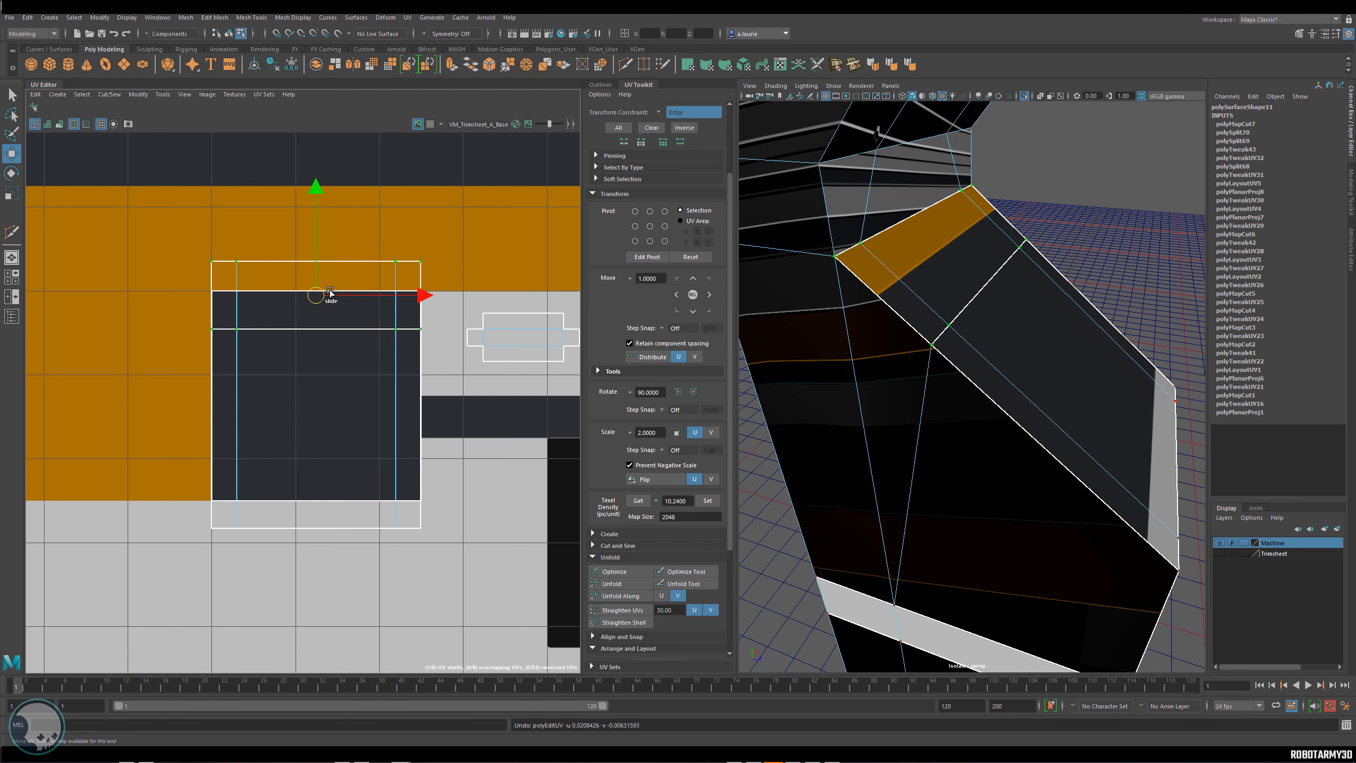
Turn off the Move tool's transform constraint and move the panel's upper shell down until its top edge meets the dark block's top.
click(907, 269)
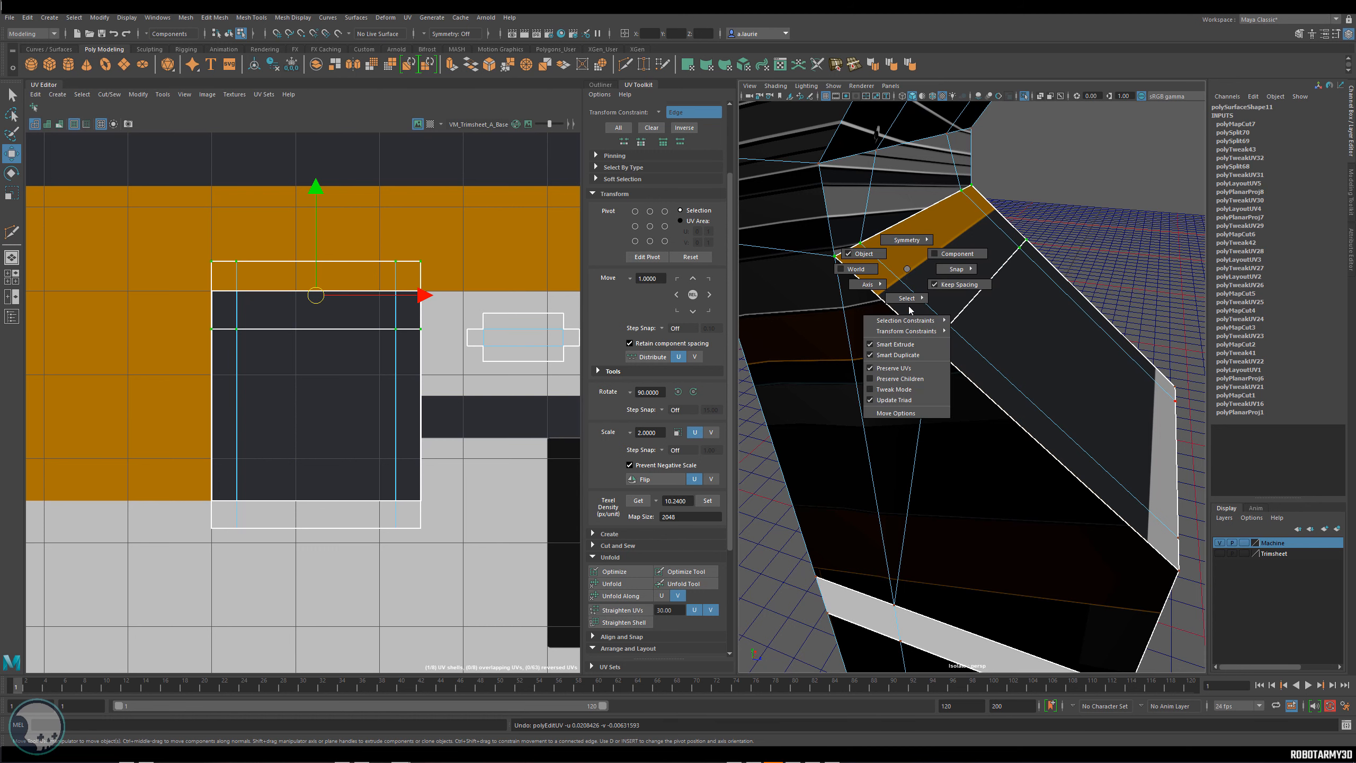
mouse_move(915, 334)
click(976, 337)
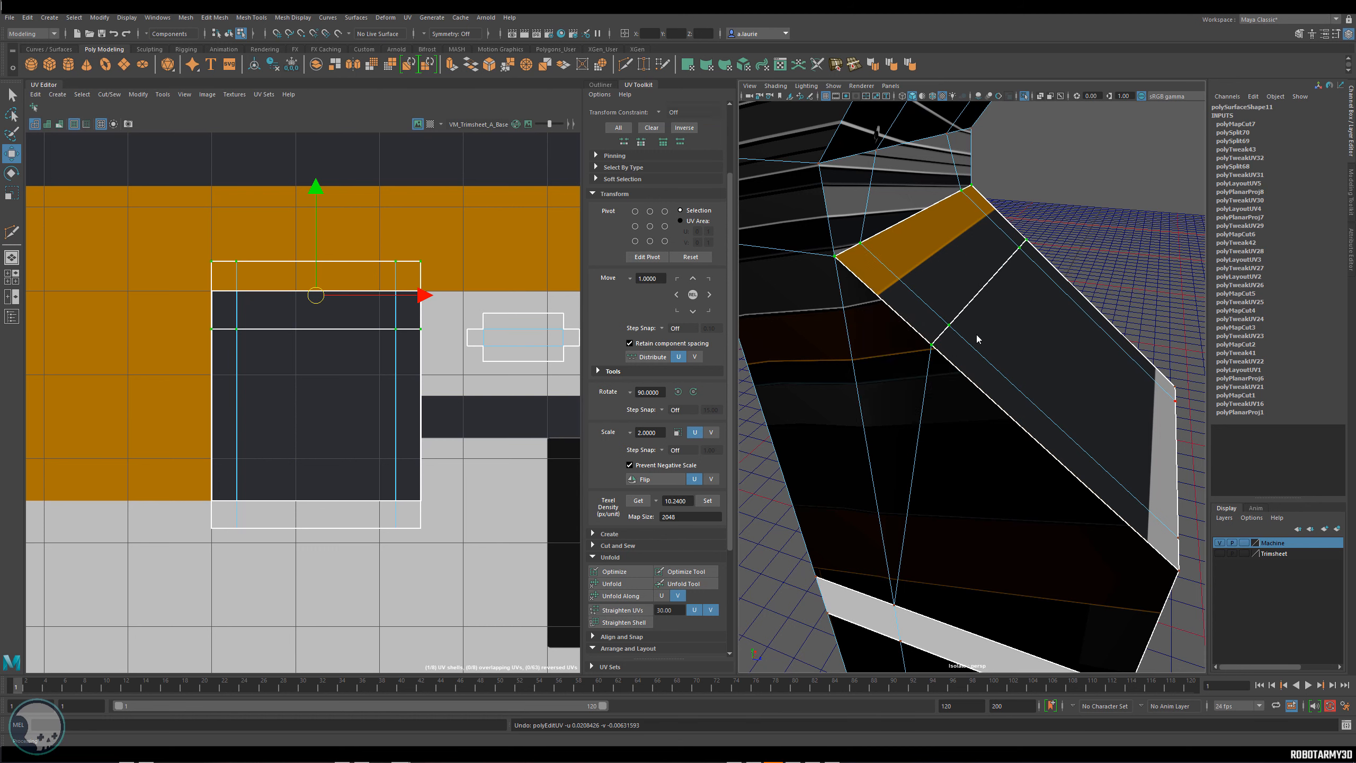
drag(318, 256, 314, 325)
scroll(329, 286, up, 5)
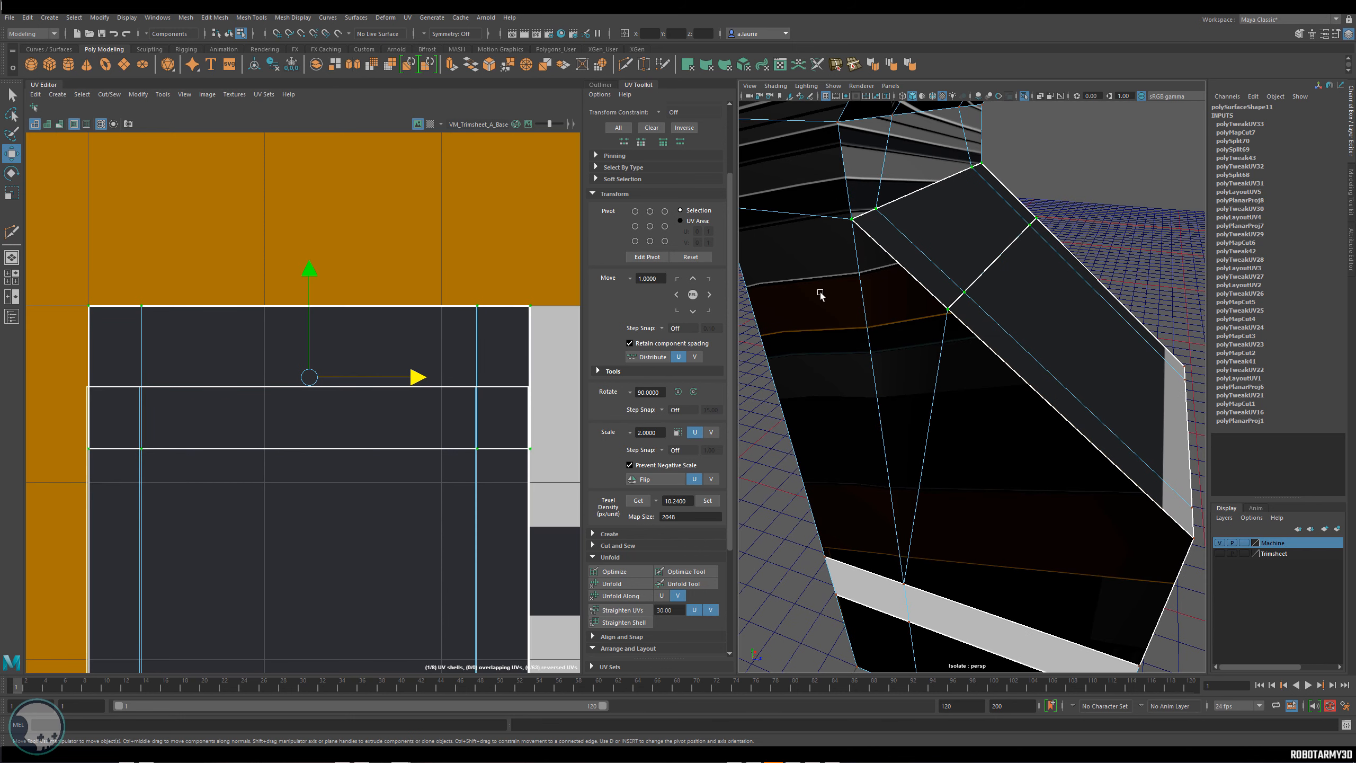
Try to pick the sloped panel's lower UV shell from among the overlapping shells in the UV layout.
alt+middle_drag(956, 313, 931, 238)
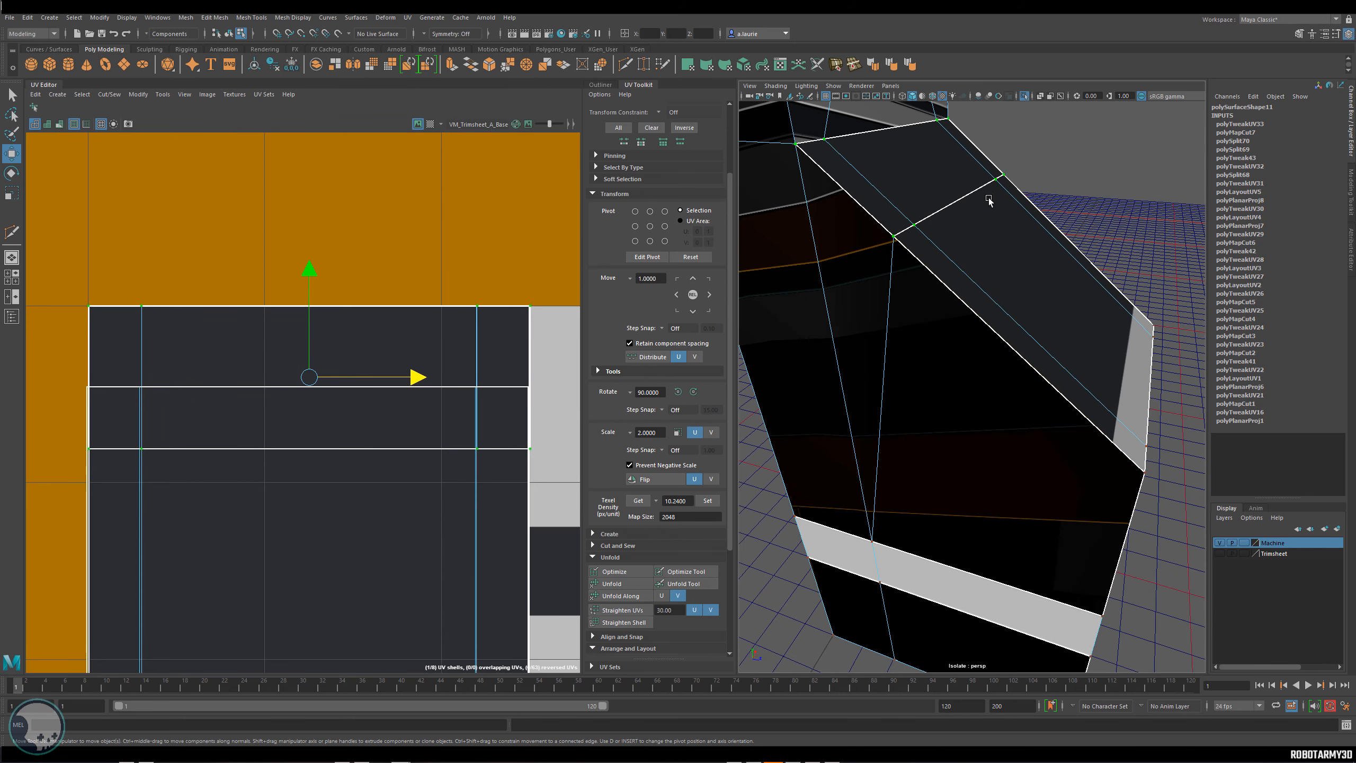
alt+middle_drag(457, 350, 429, 239)
alt+middle_drag(519, 321, 494, 345)
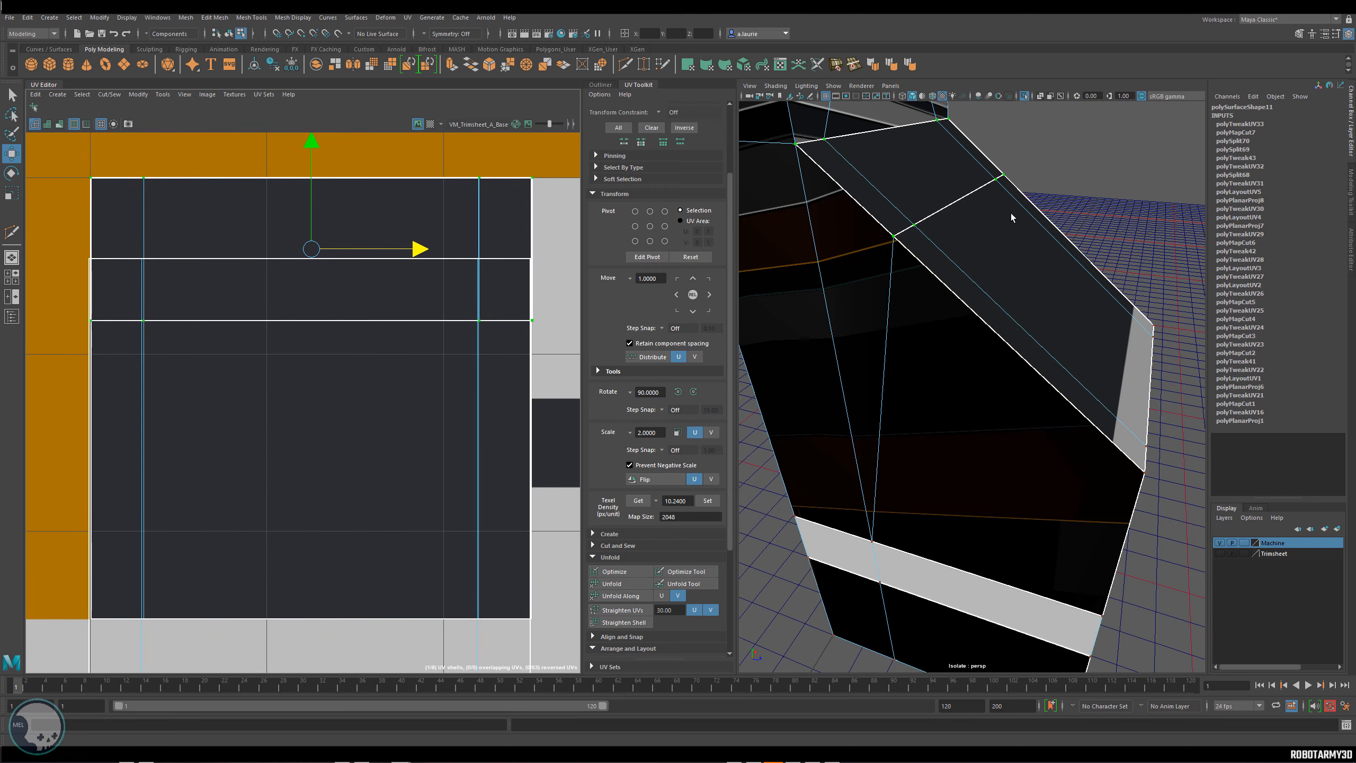
right_drag(1011, 216, 1010, 241)
click(1009, 238)
alt+middle_drag(332, 251, 340, 299)
key(q)
alt+middle_drag(406, 505, 387, 459)
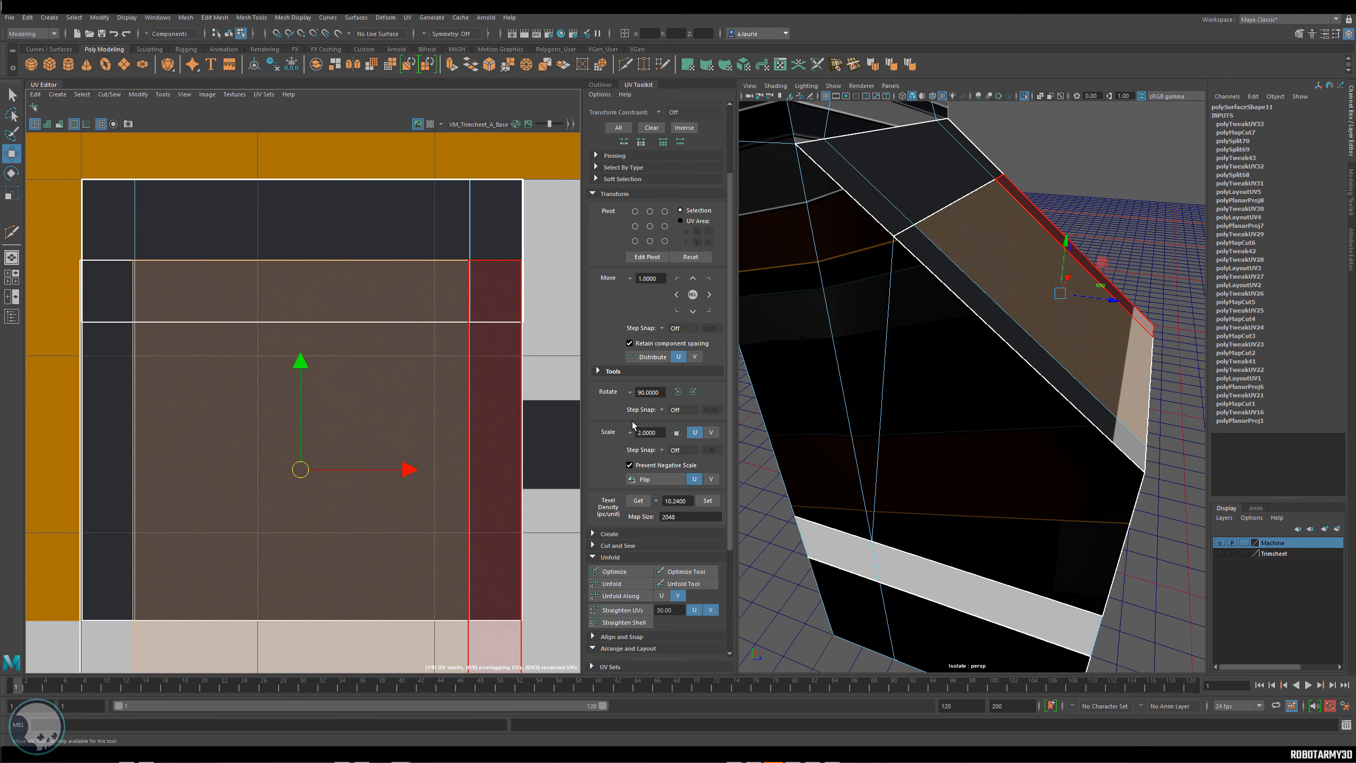
key(w)
right_drag(392, 437, 354, 418)
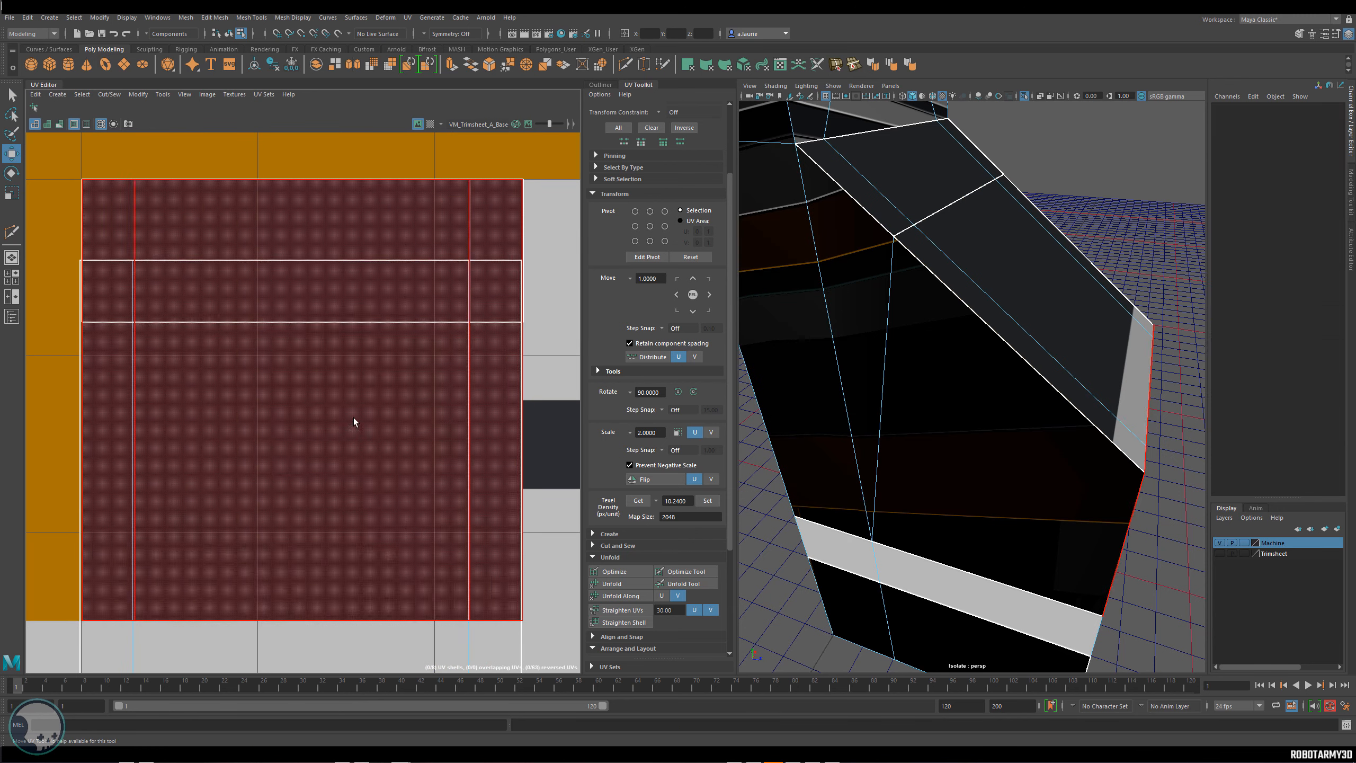
click(354, 418)
right_drag(507, 379, 561, 380)
click(523, 619)
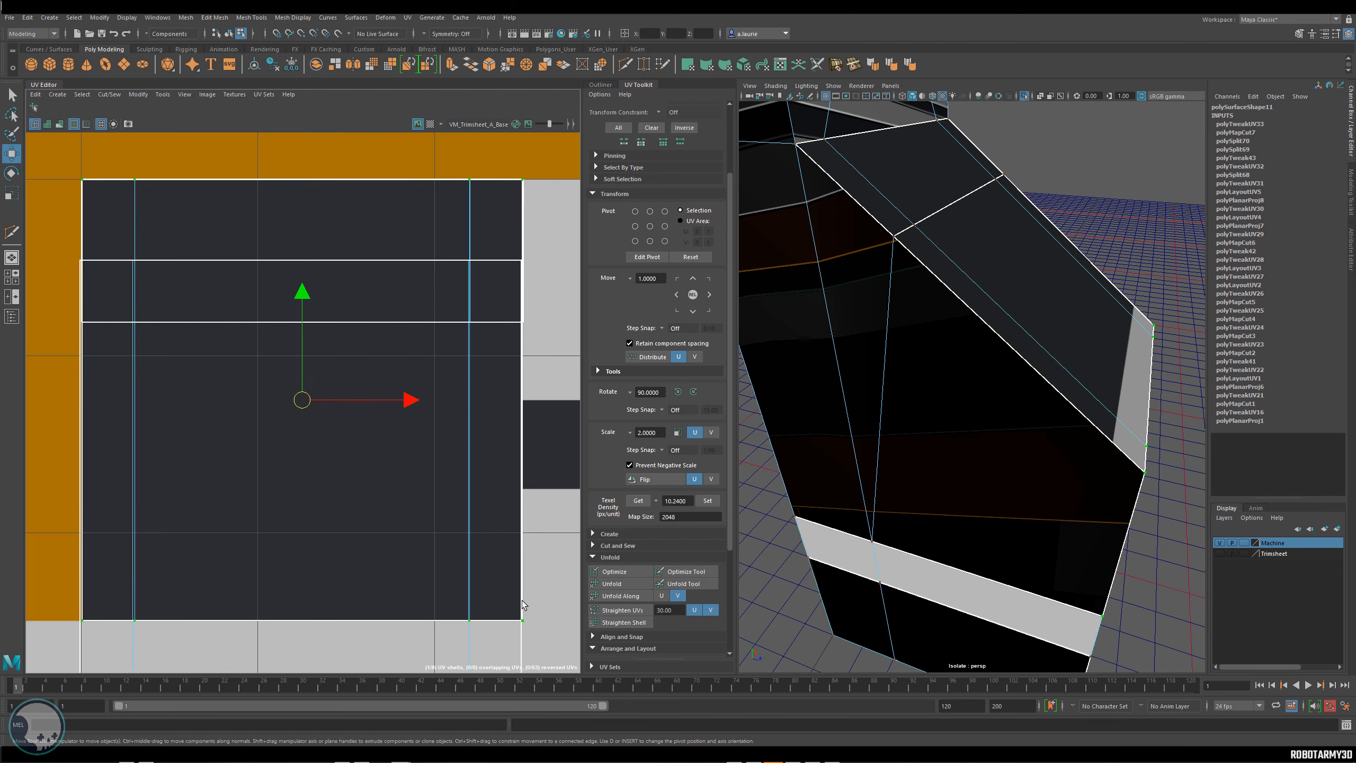
Select the sloped panel's lower shell from the model, move it up inside the dark block and line up its sides with the block.
key(F11)
click(967, 244)
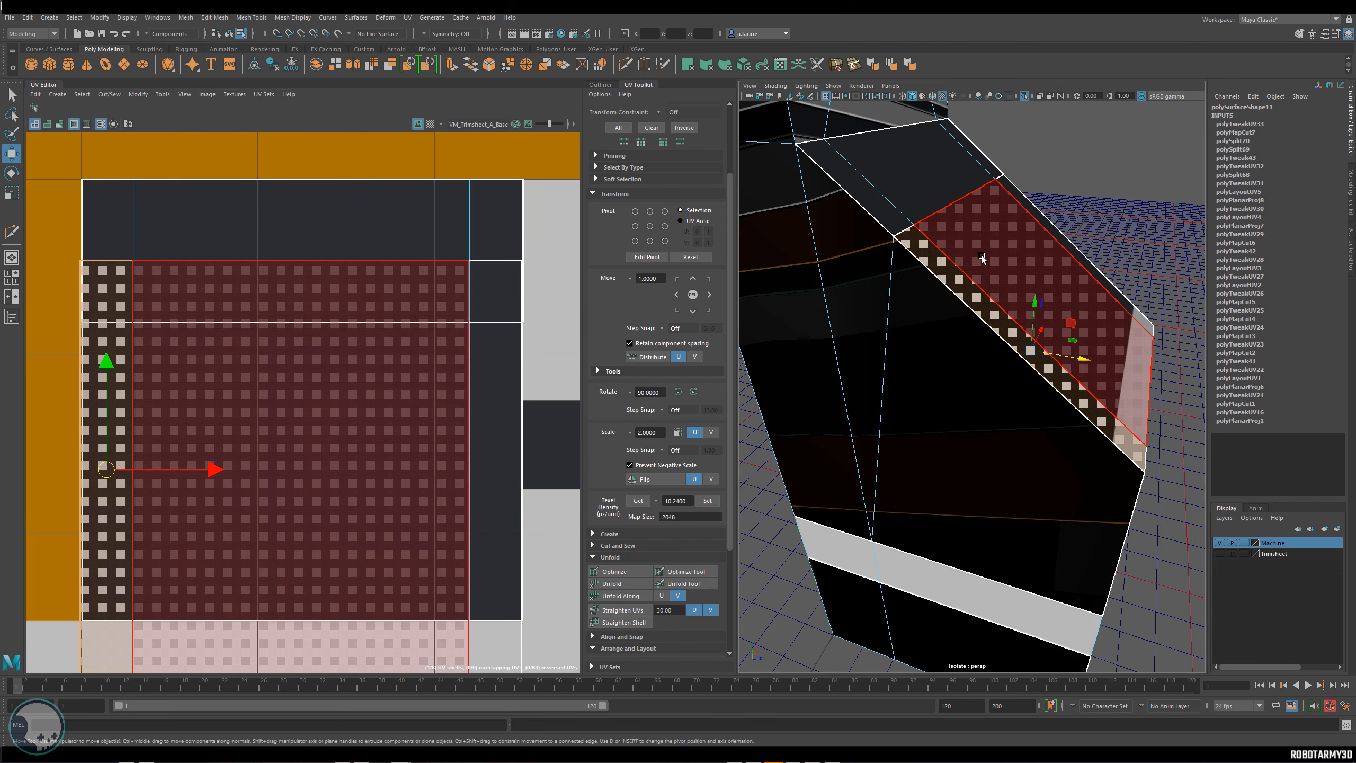
right_click(987, 240)
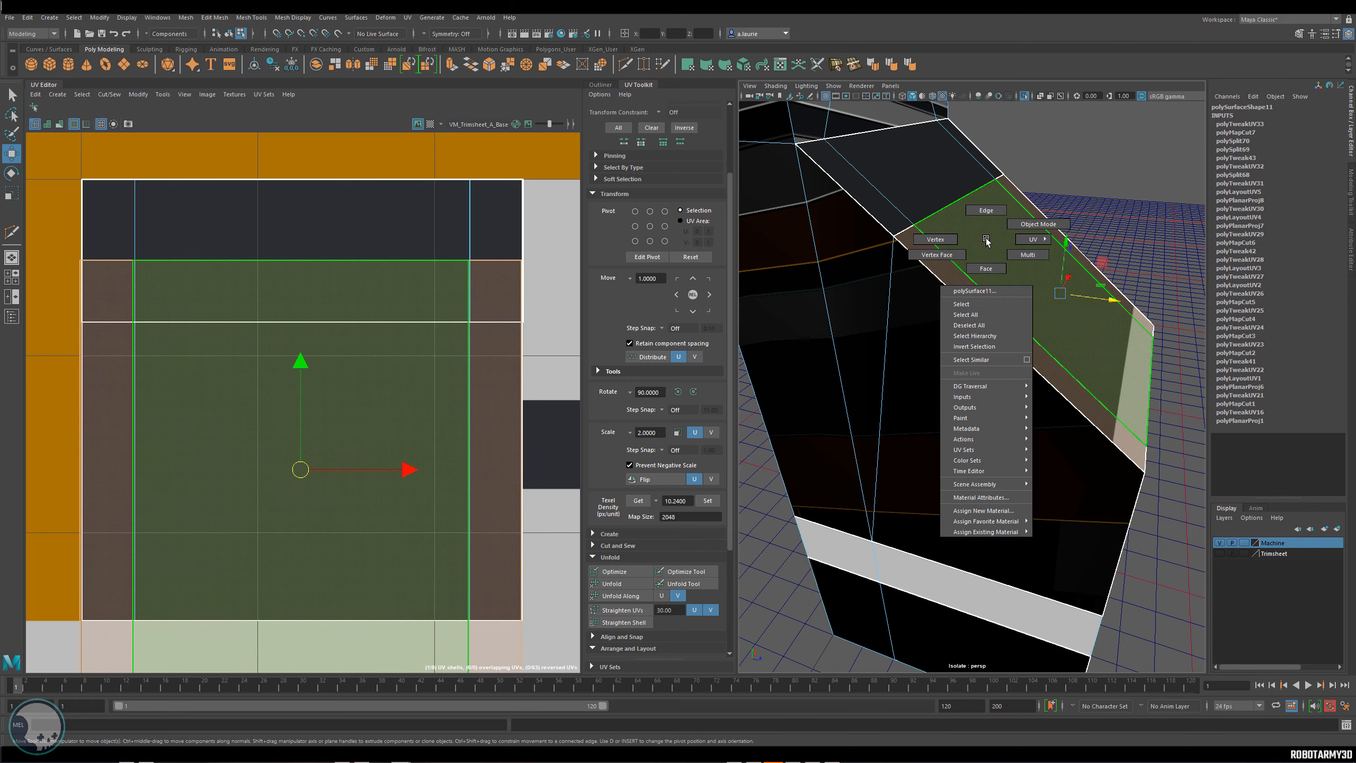
click(986, 268)
click(361, 319)
right_click(360, 319)
click(339, 334)
click(822, 305)
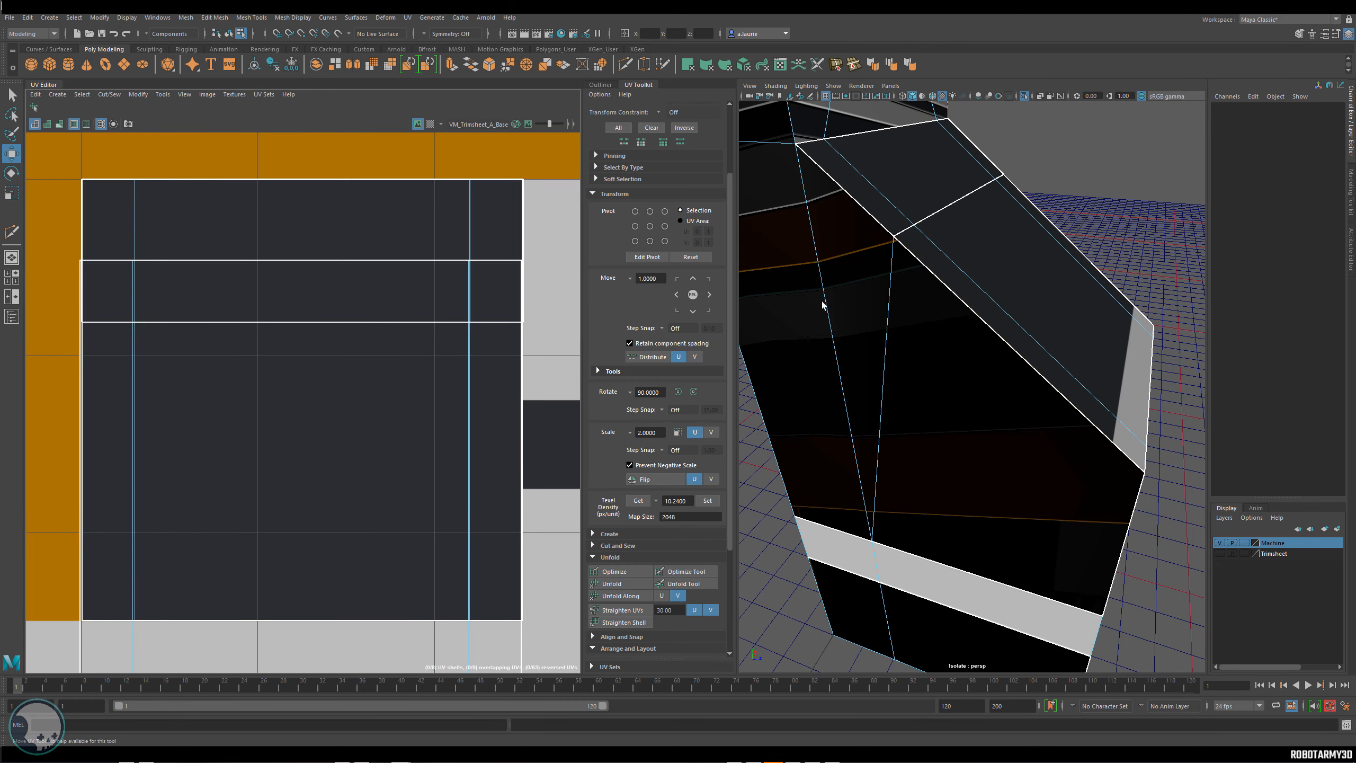
click(1008, 248)
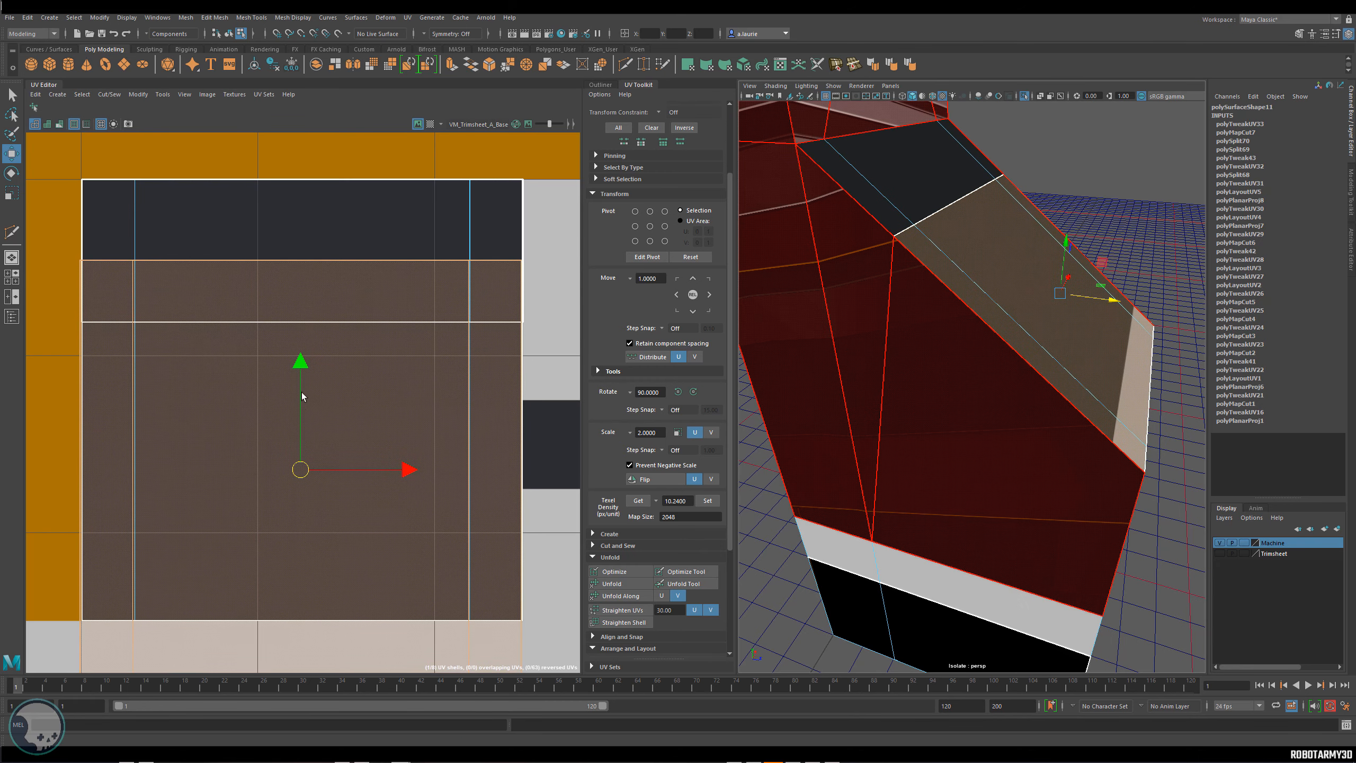
drag(301, 397, 316, 317)
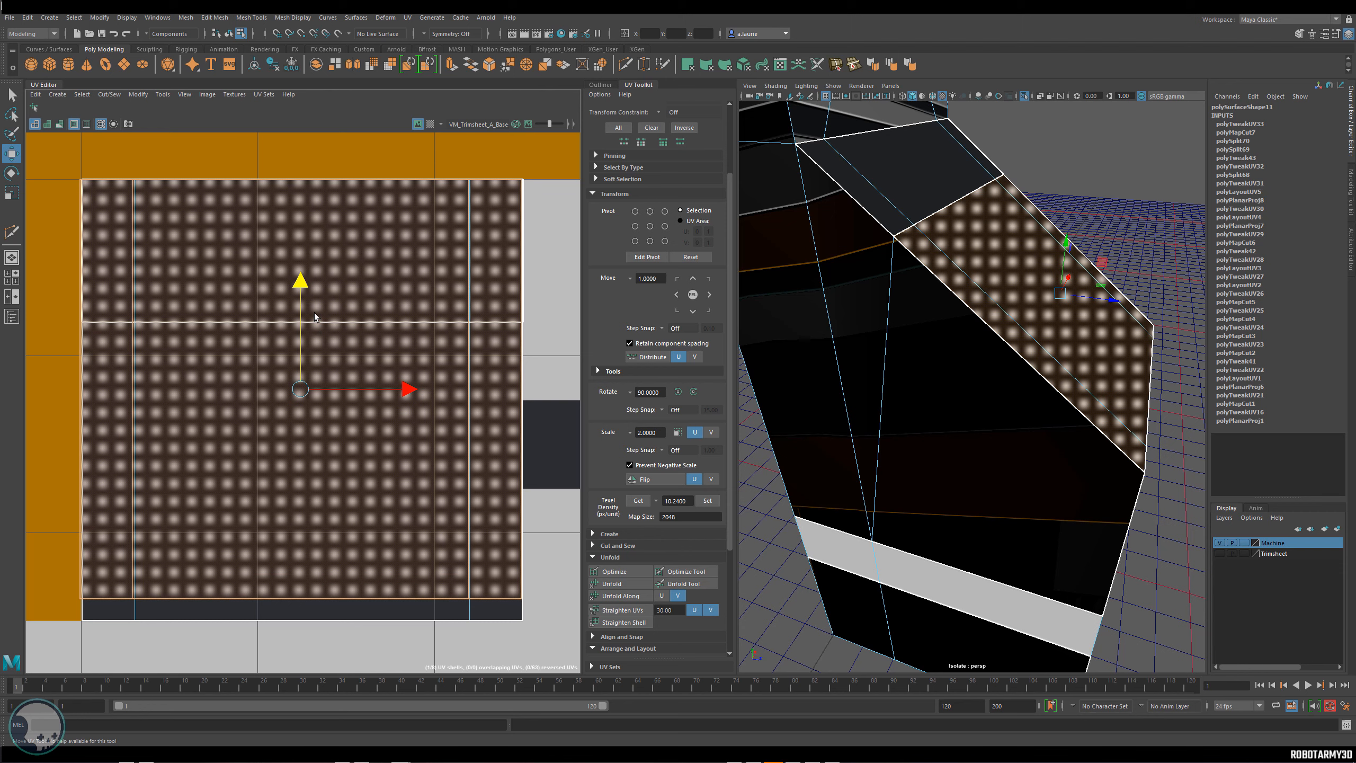
drag(341, 388, 343, 391)
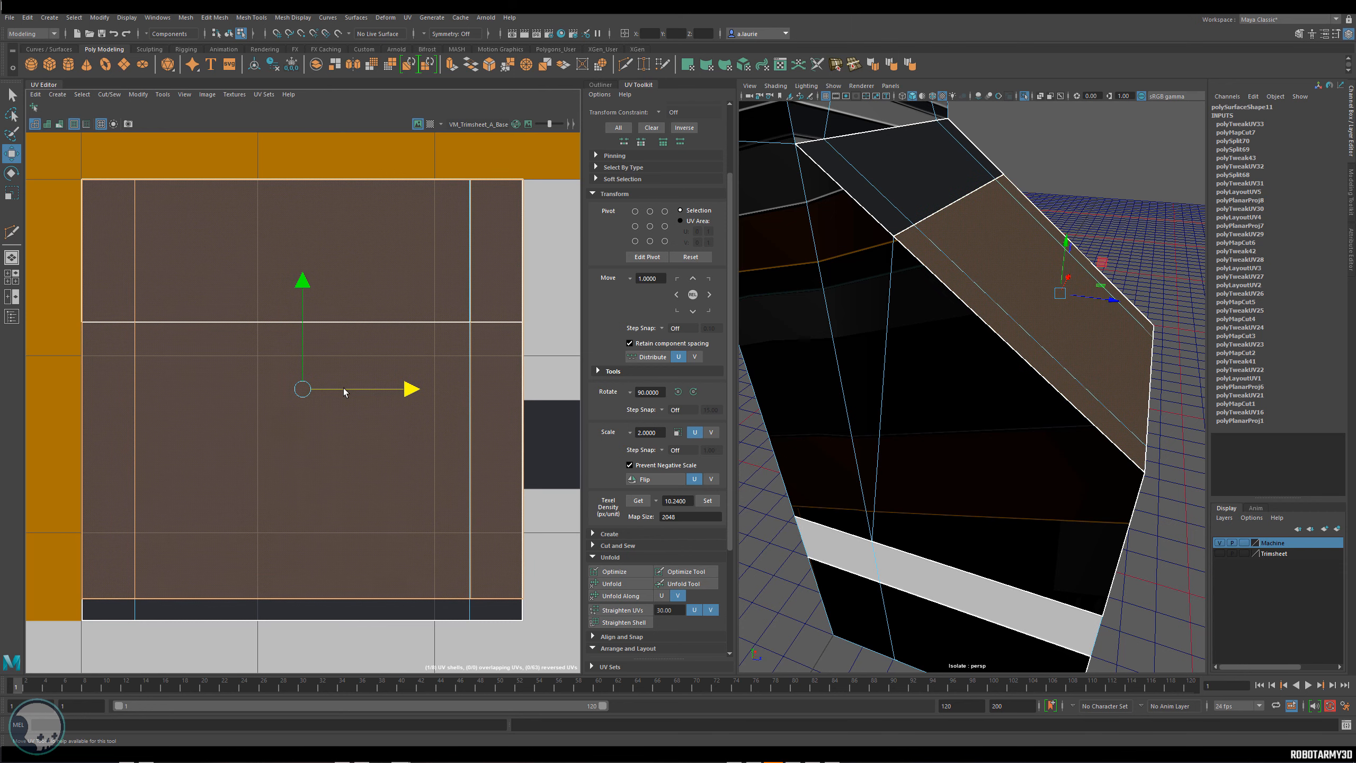
Flatten the UVs along the panel shells' top and side borders with the Scale tool so they line up.
right_drag(427, 241, 489, 243)
drag(555, 157, 26, 209)
key(r)
alt+middle_drag(357, 151, 382, 272)
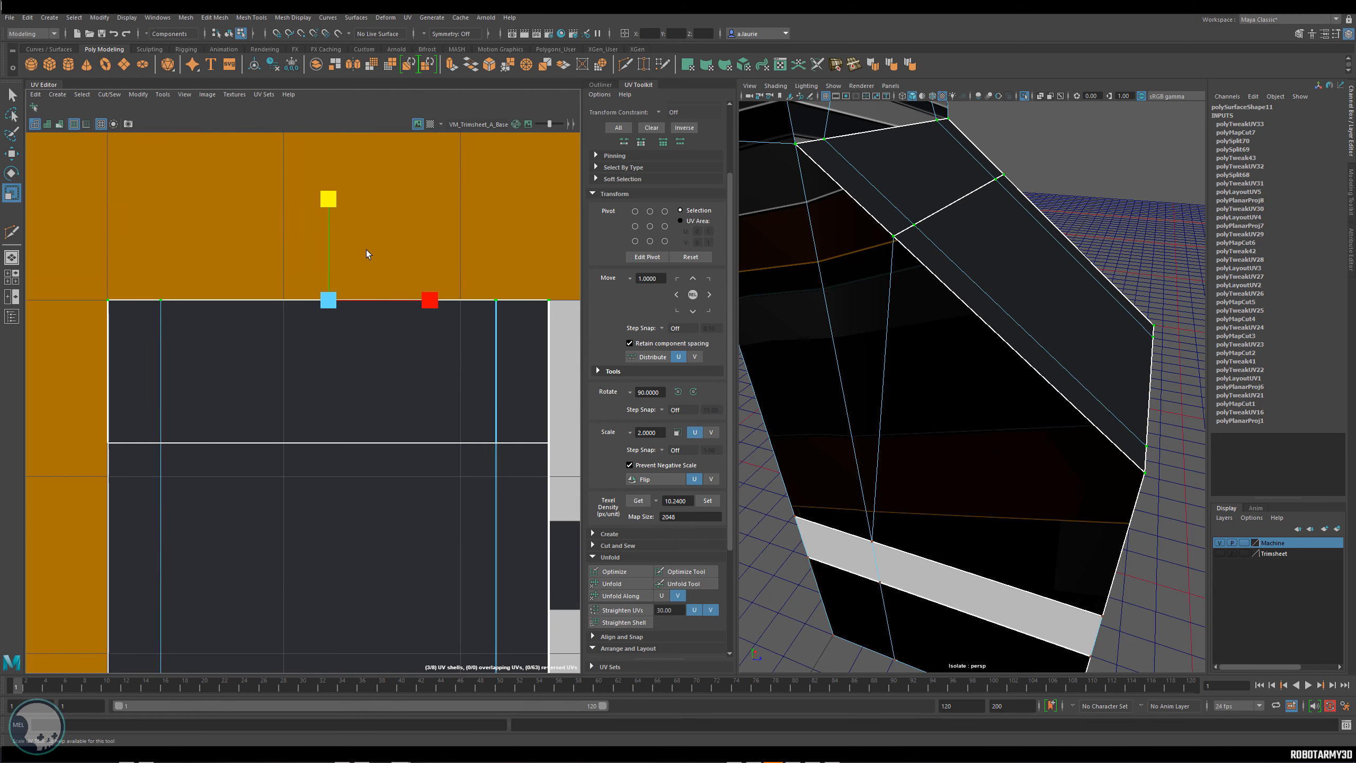
alt+middle_drag(434, 410, 441, 282)
drag(82, 152, 133, 620)
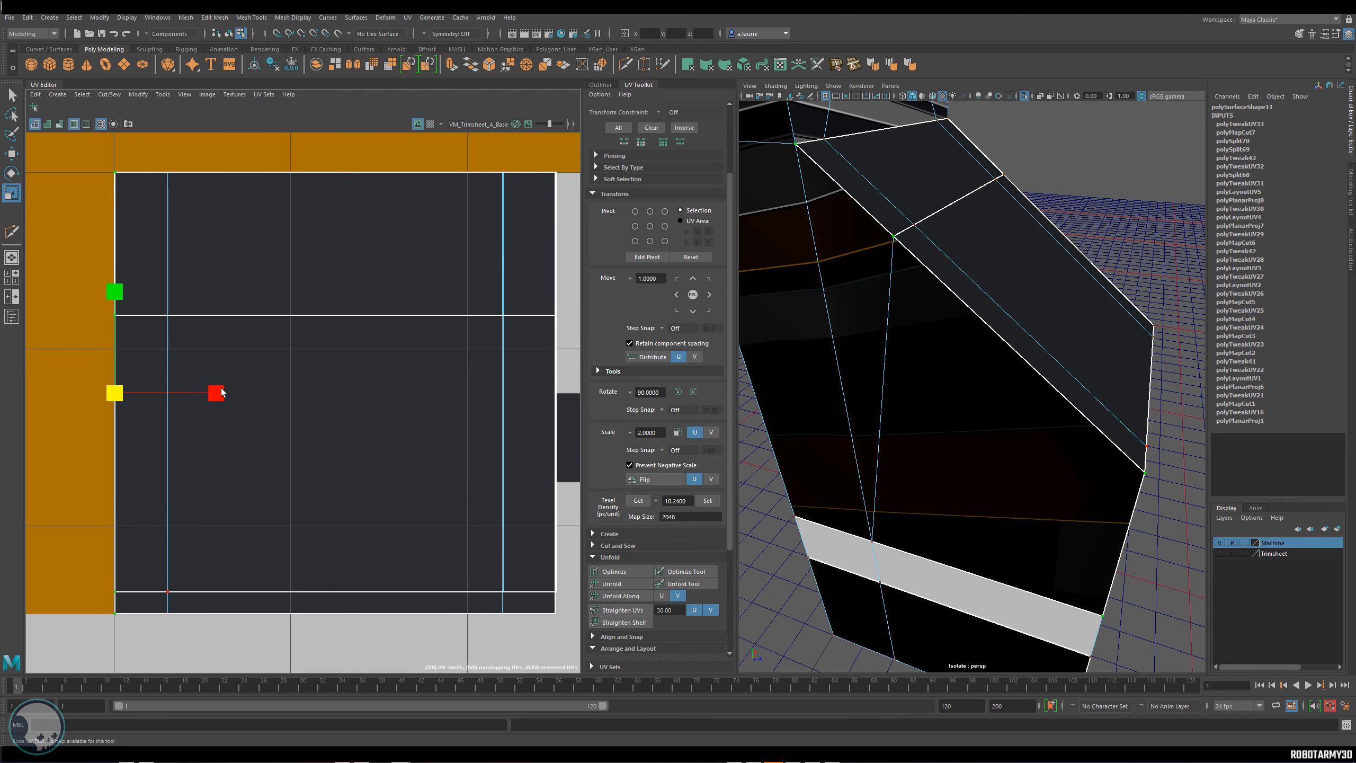
drag(565, 672, 534, 155)
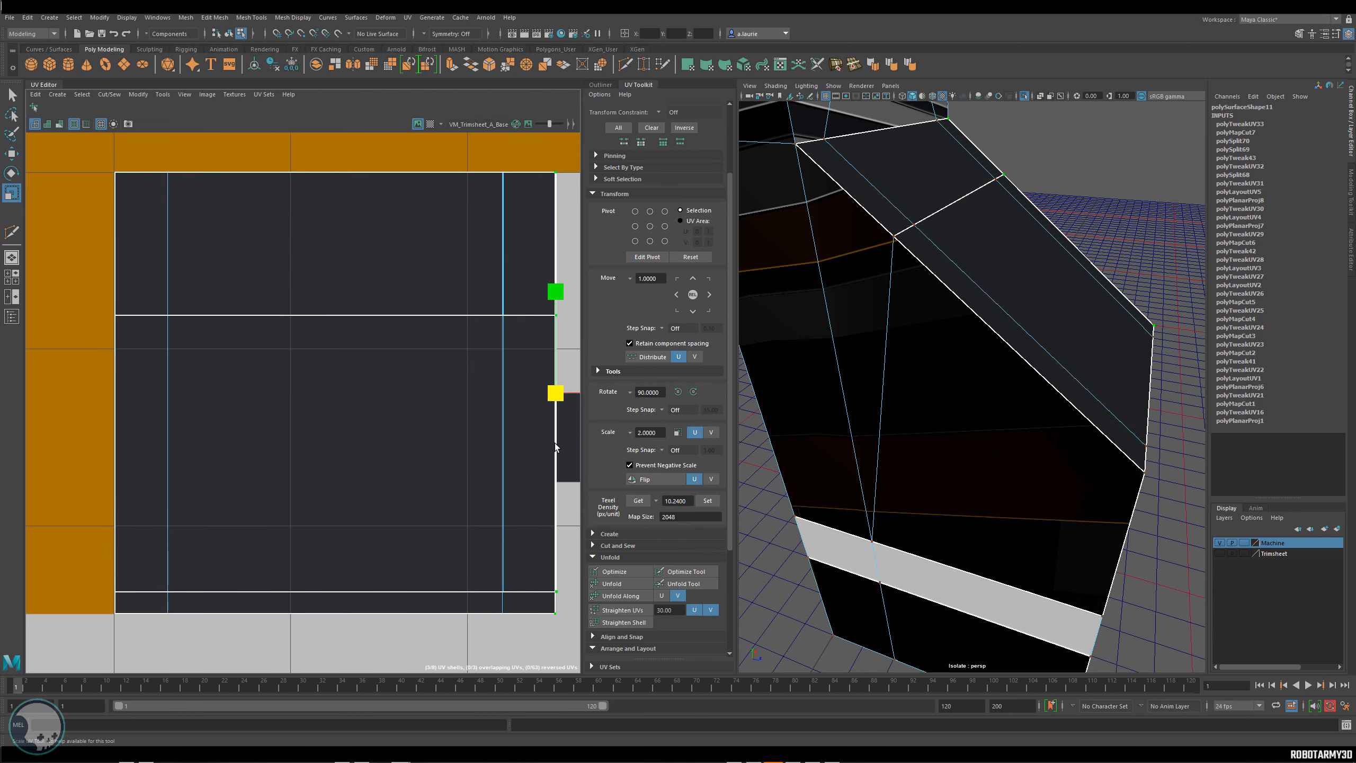
alt+middle_drag(555, 443, 456, 443)
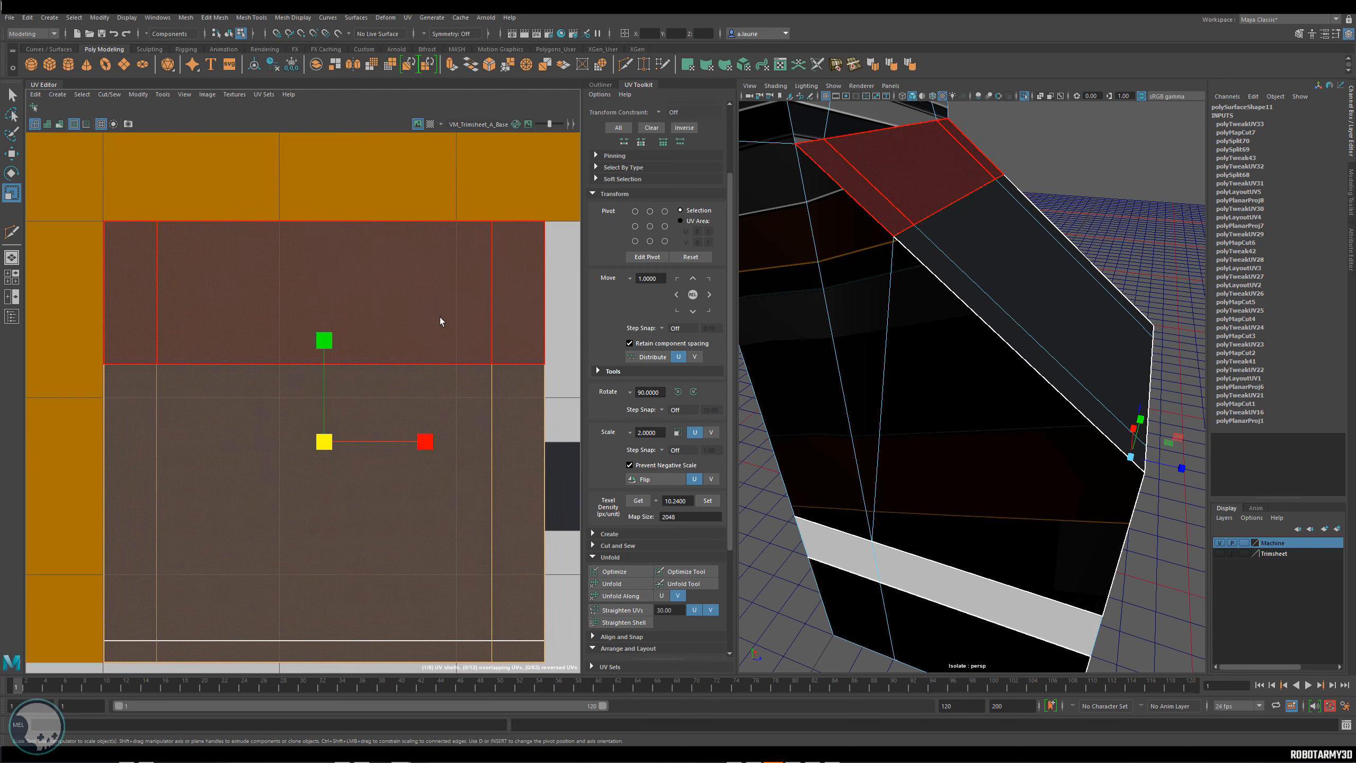
click(559, 424)
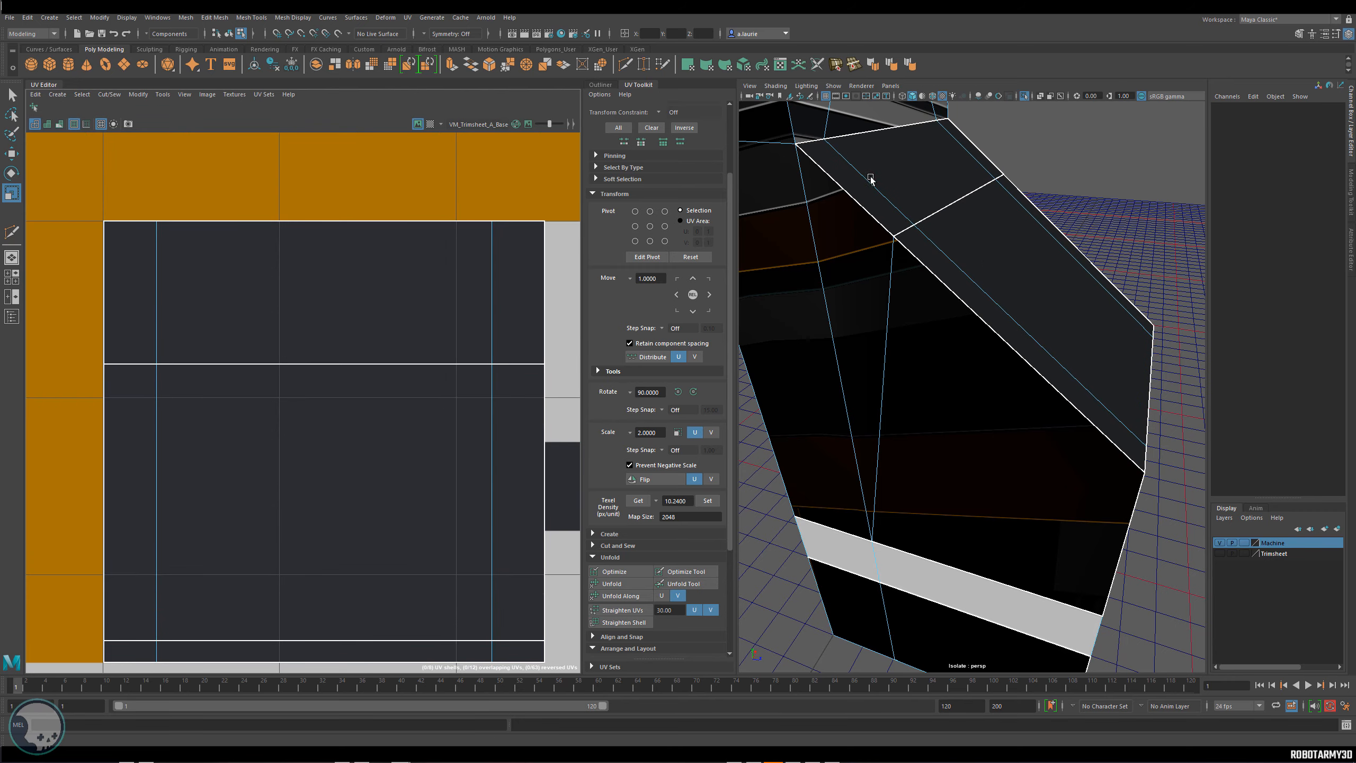
Select the band of faces wrapping around the body just above the sloped panel and apply a planar UV projection.
scroll(868, 291, down, 5)
alt+drag(869, 291, 926, 281)
click(928, 280)
scroll(928, 280, up, 5)
key(F11)
click(934, 289)
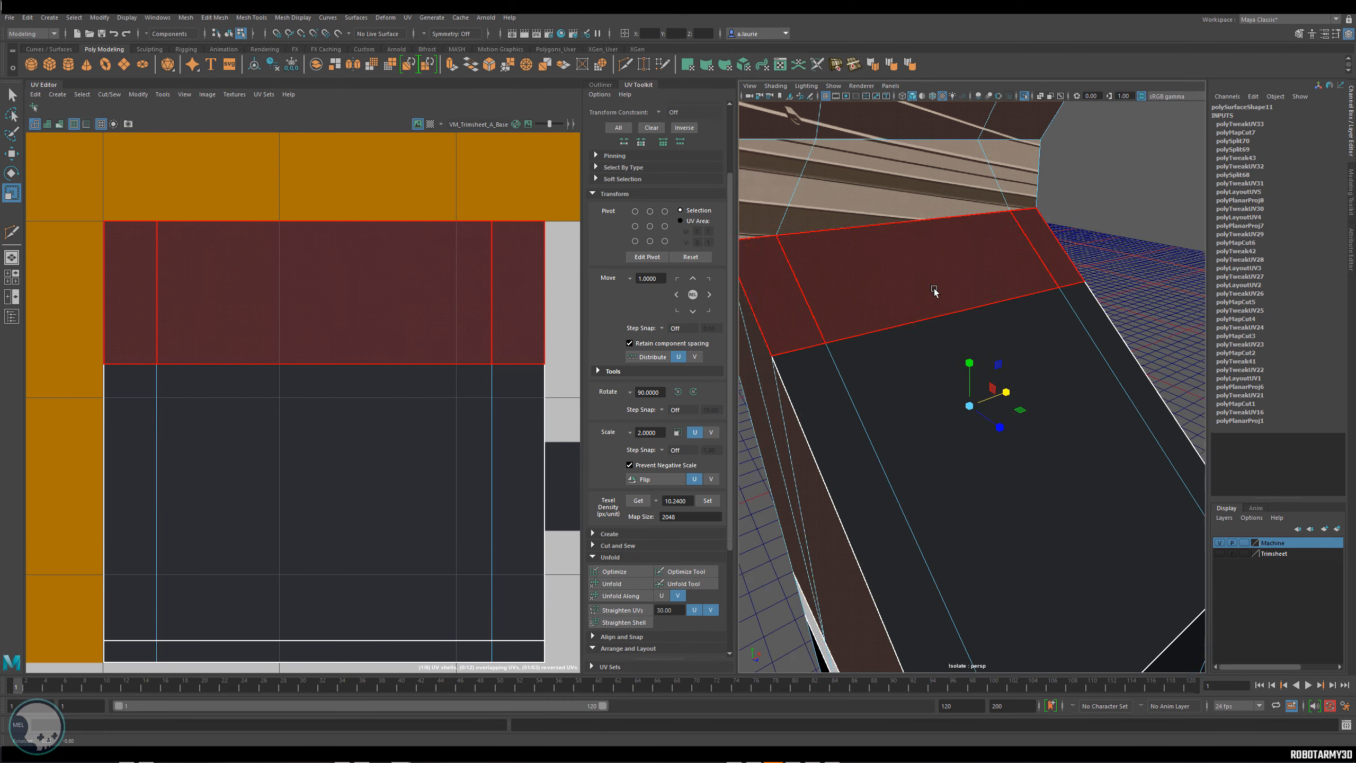
scroll(934, 289, down, 4)
right_drag(951, 315, 1027, 303)
click(811, 367)
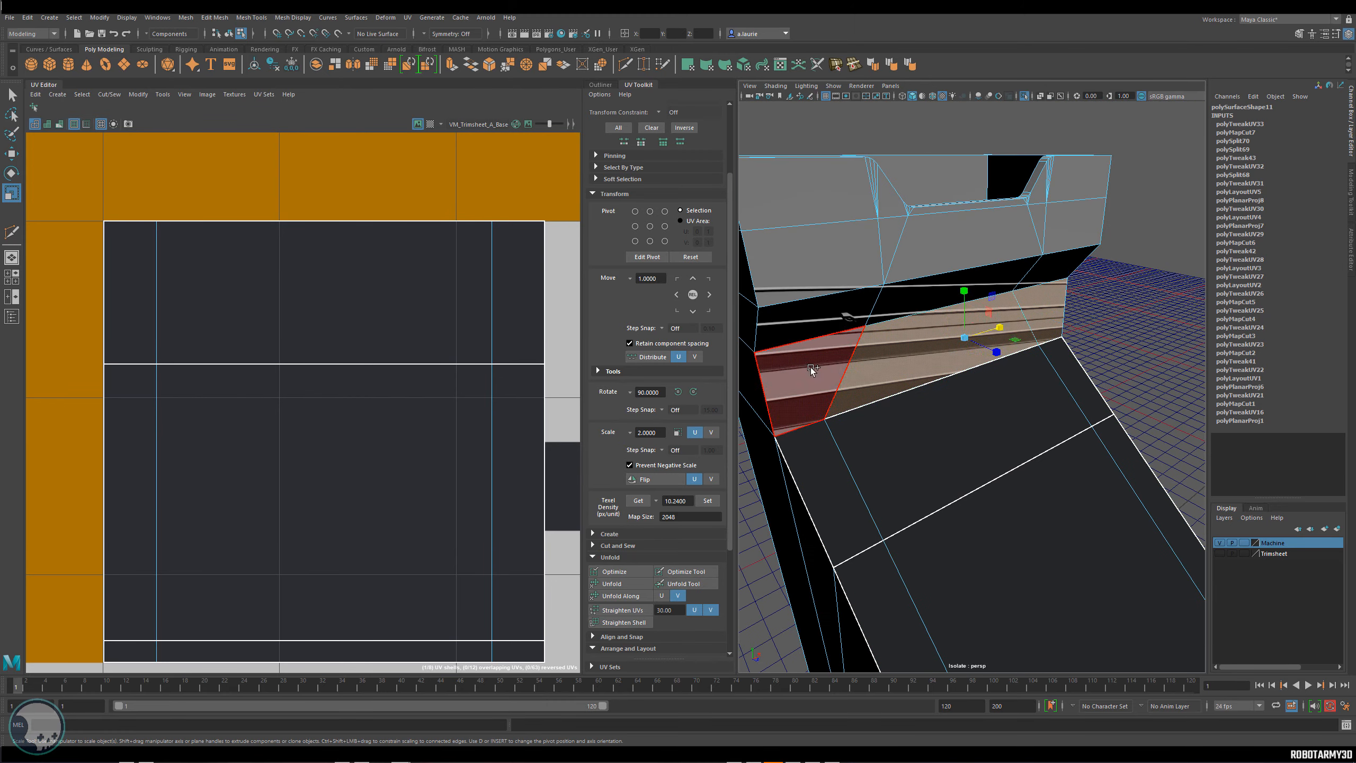
alt+drag(811, 367, 981, 369)
scroll(416, 329, down, 2)
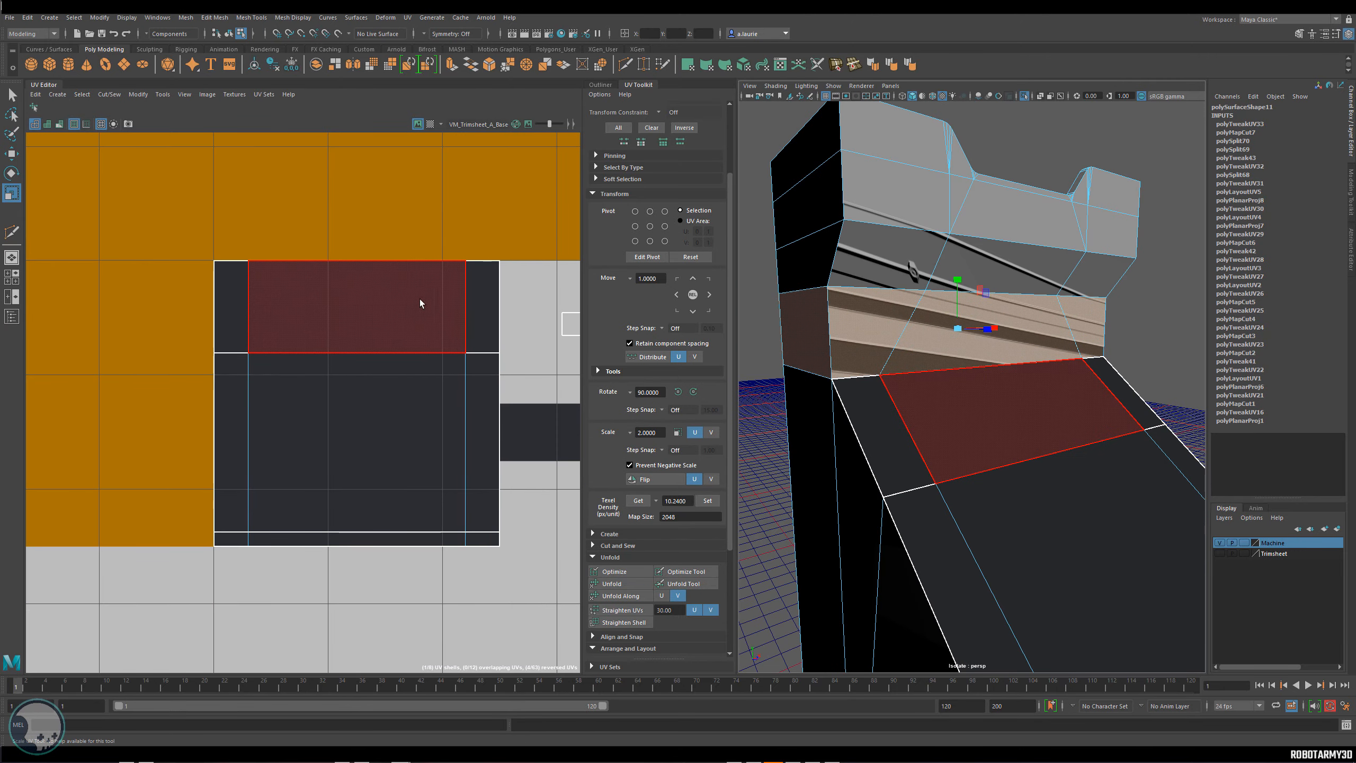
scroll(420, 303, down, 1)
click(53, 96)
click(134, 195)
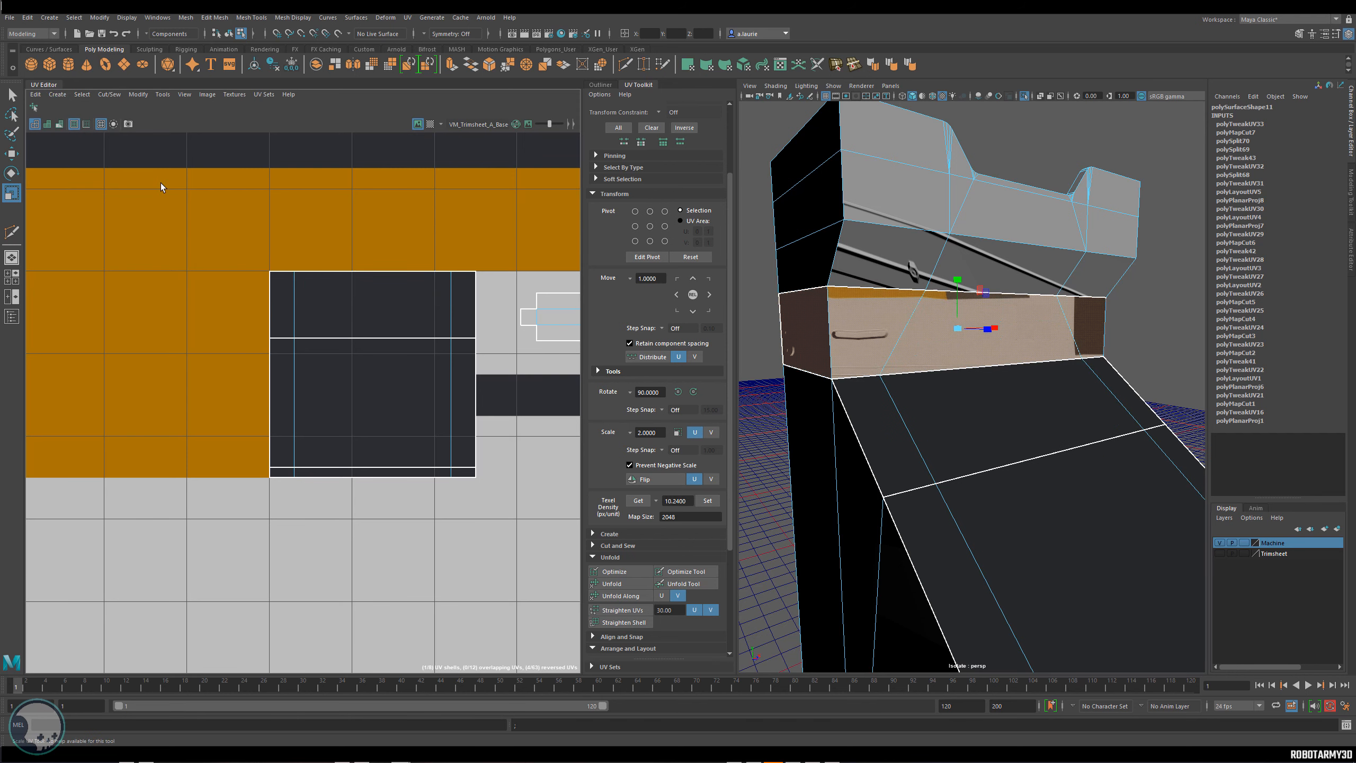
Move the band's projected UV shell off the trim sheet into empty UV space.
scroll(571, 377, down, 3)
key(w)
scroll(571, 377, down, 2)
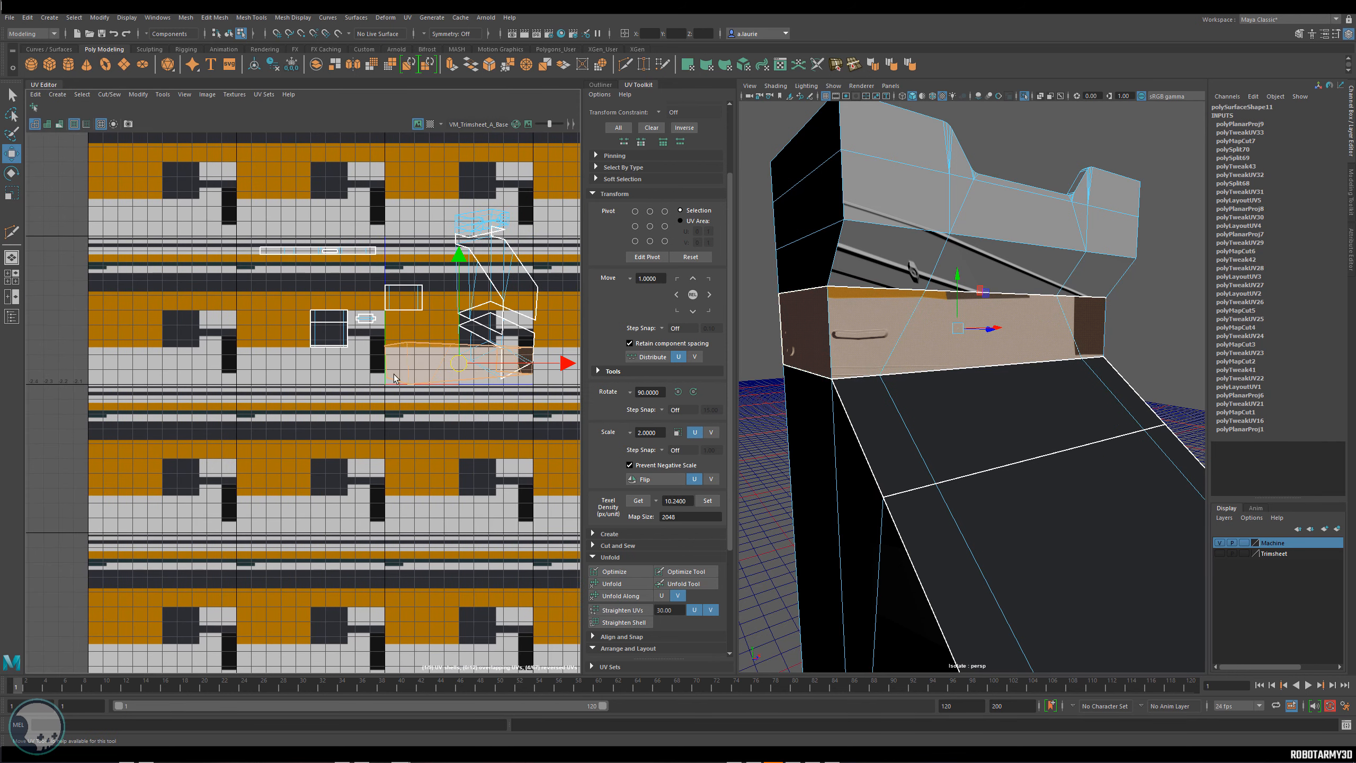
drag(465, 365, 103, 357)
alt+middle_drag(103, 357, 408, 372)
drag(404, 370, 263, 341)
scroll(264, 335, up, 2)
scroll(267, 335, up, 2)
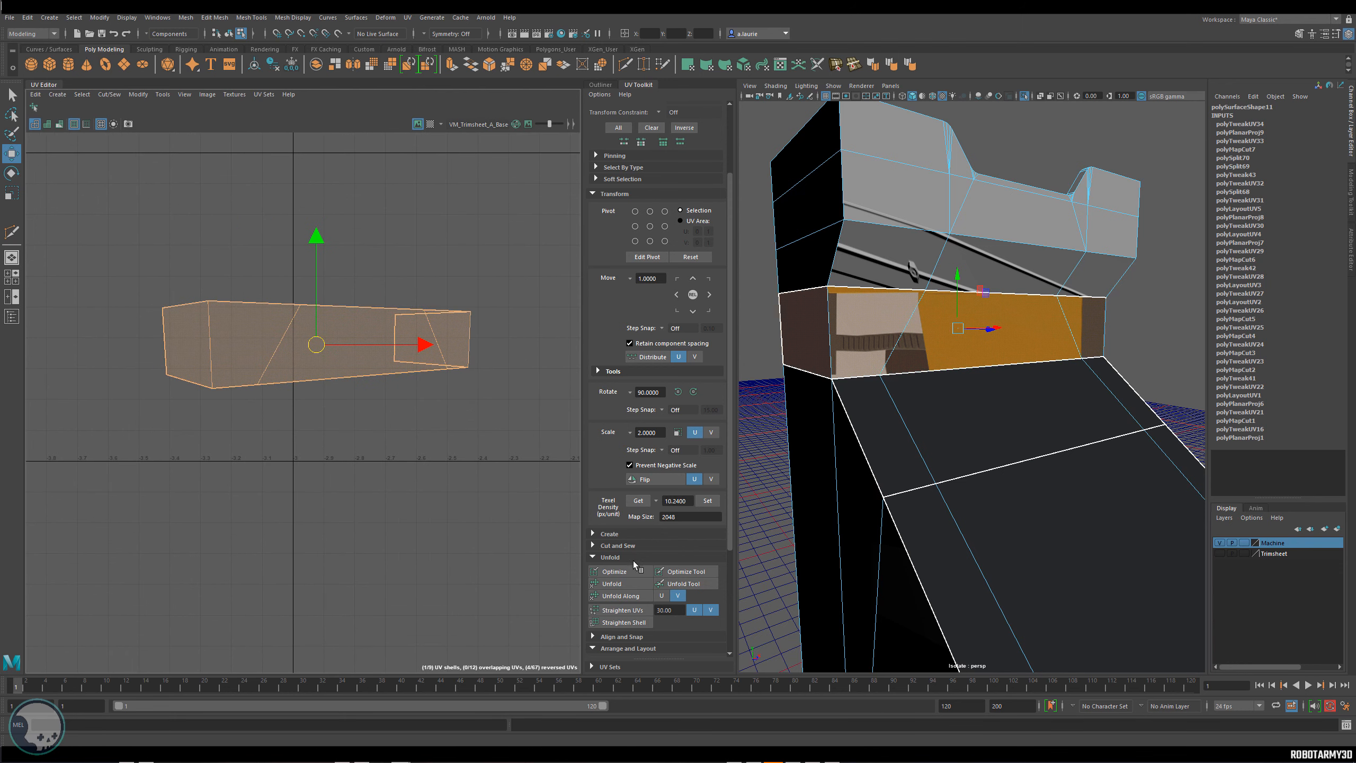
Unfold the band's UV shell, then orient it and rotate it 90 degrees clockwise so it lies horizontally.
click(612, 583)
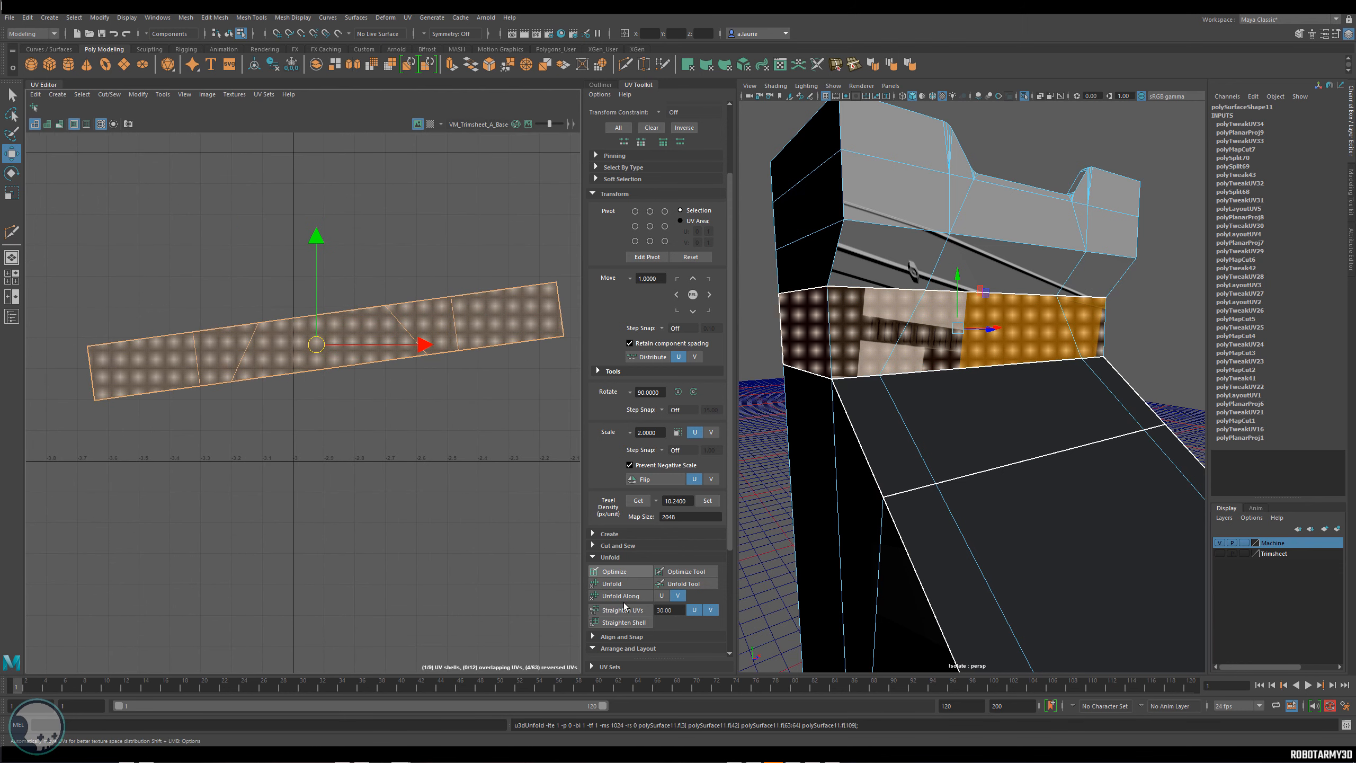
scroll(625, 620, down, 4)
click(619, 578)
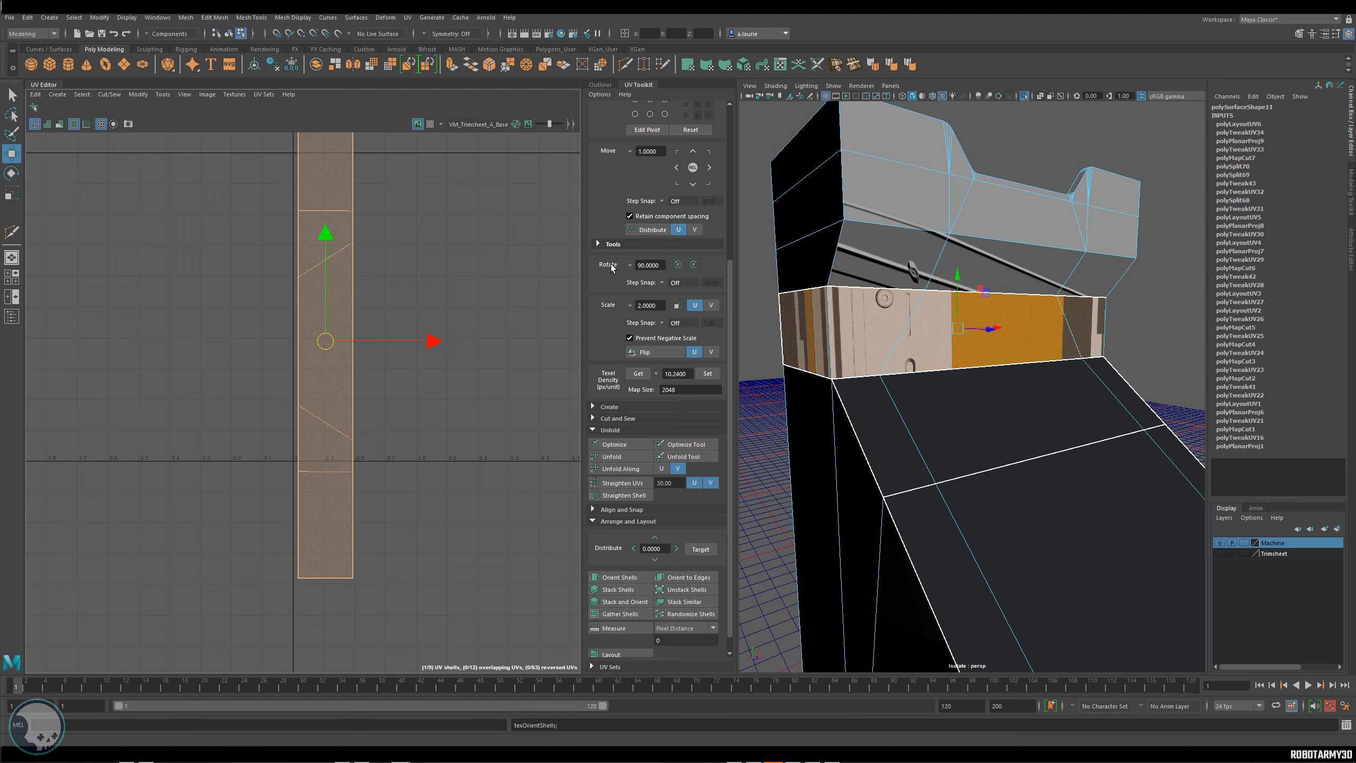
click(693, 265)
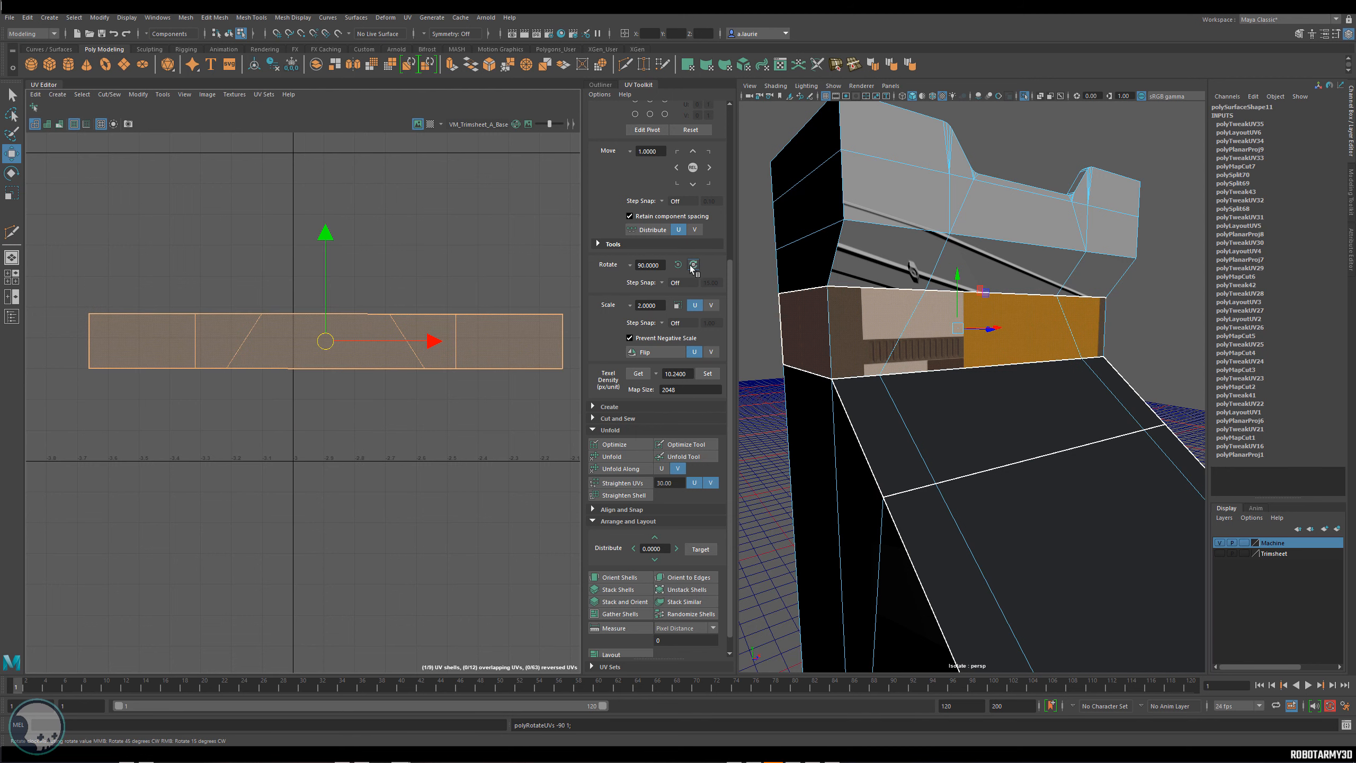
click(140, 320)
scroll(138, 321, up, 1)
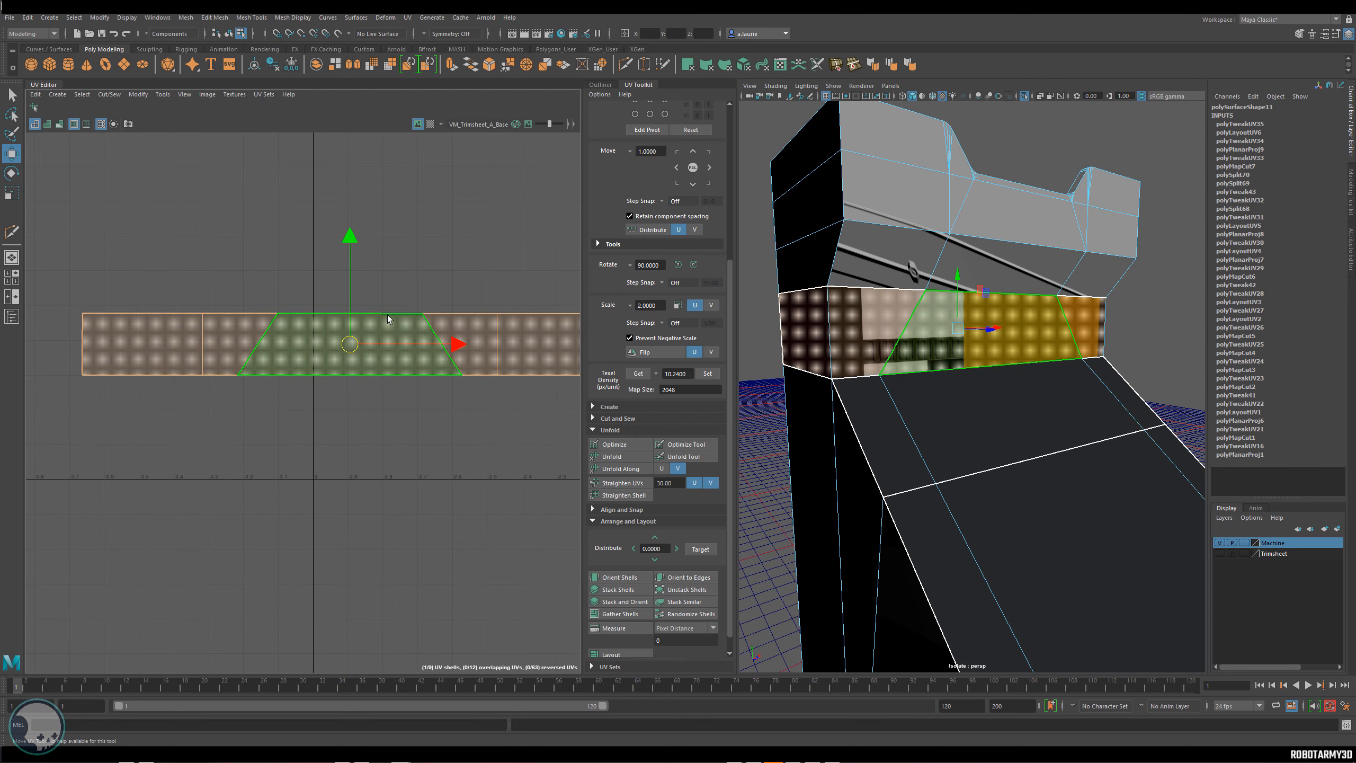
Straighten the band's UV shell in U and V and move it onto the trim sheet's wide dark strip.
click(636, 484)
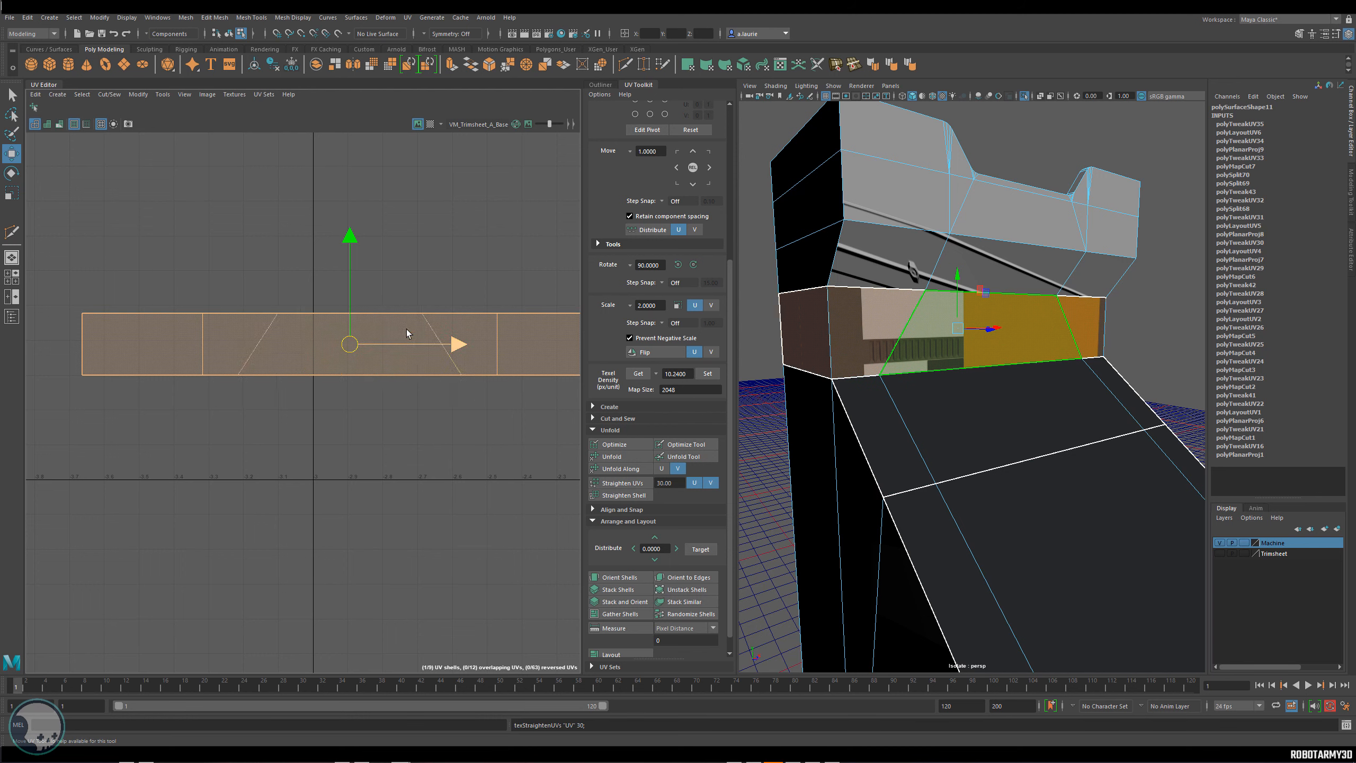
alt+middle_drag(462, 363, 299, 342)
alt+middle_drag(192, 328, 275, 328)
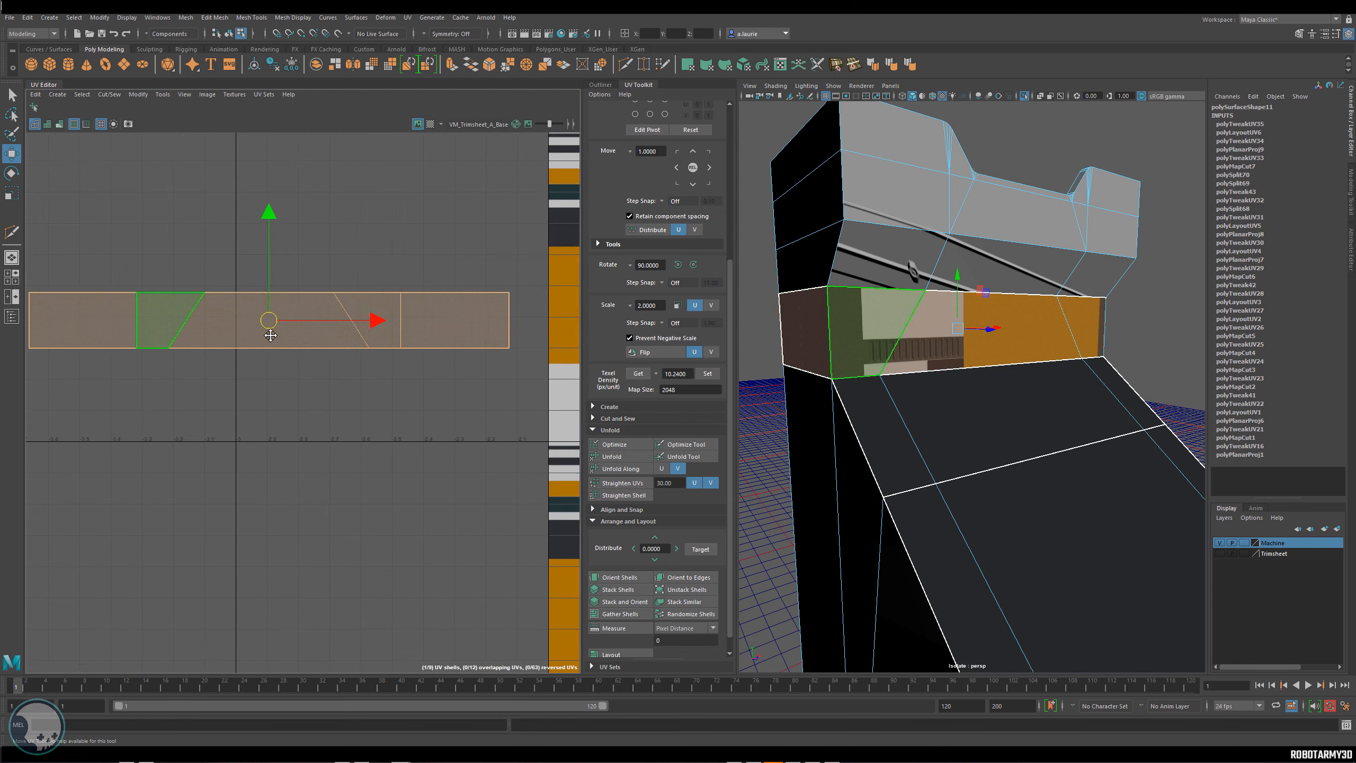
drag(276, 328, 443, 399)
alt+middle_drag(443, 399, 232, 369)
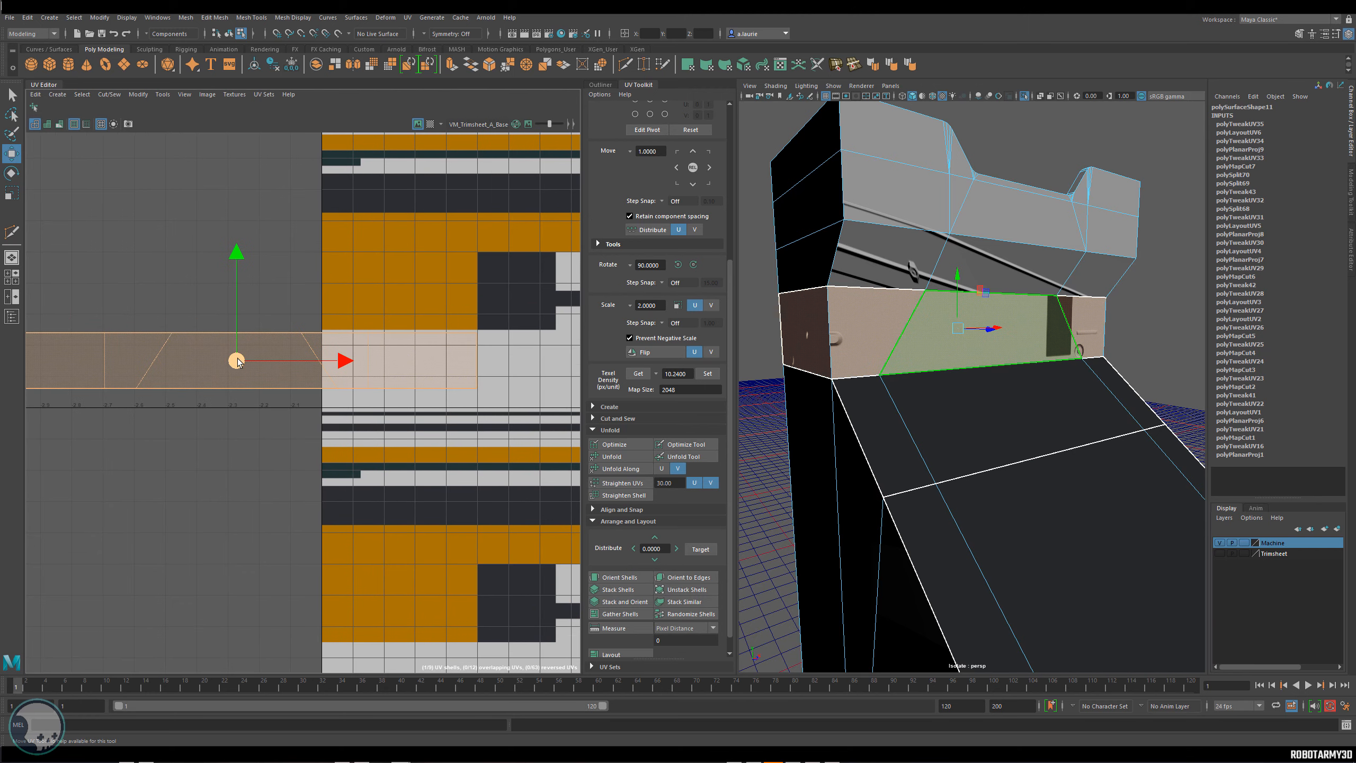
drag(229, 348, 517, 312)
alt+middle_drag(517, 313, 276, 274)
drag(282, 283, 320, 161)
alt+middle_drag(319, 161, 369, 298)
drag(367, 299, 350, 293)
scroll(344, 289, up, 3)
scroll(343, 288, up, 2)
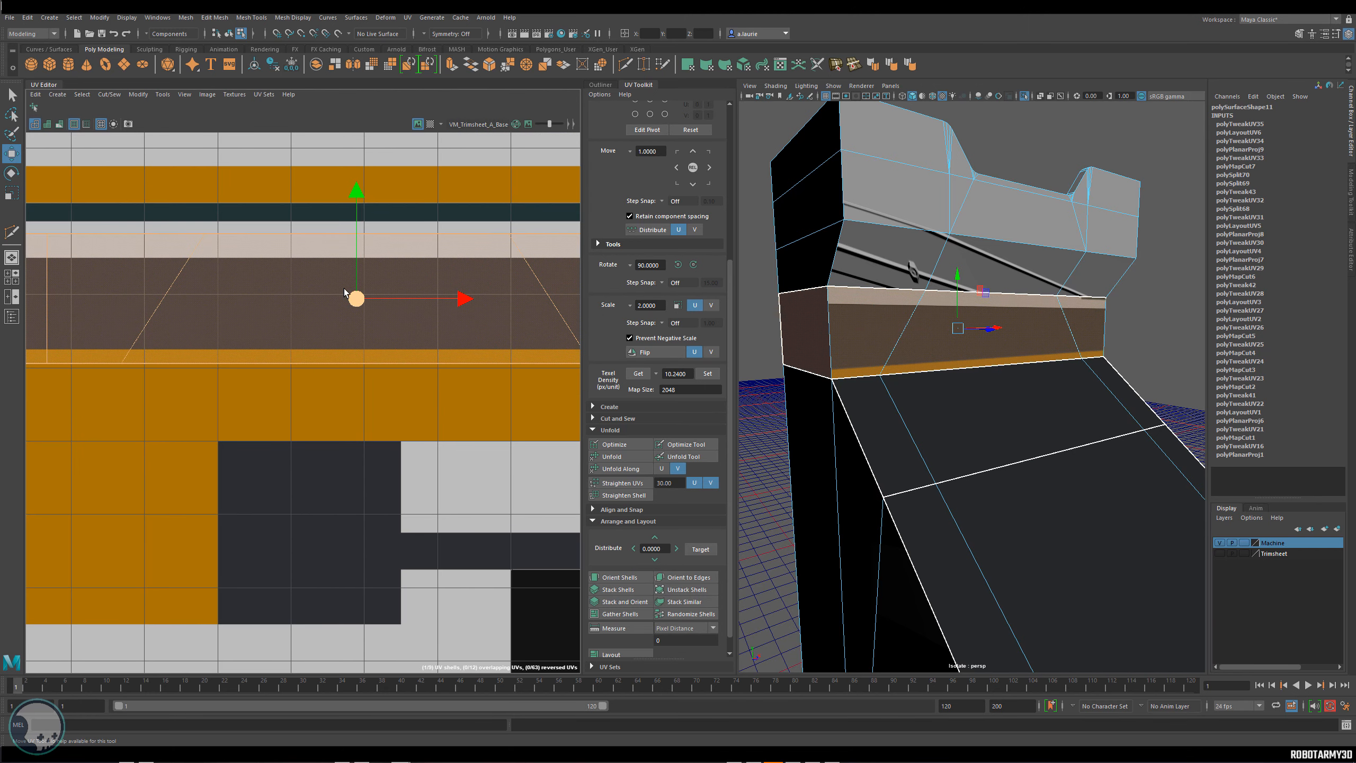
Apply a texel density of 10.24 at map size 2048 to the band's UV shell.
alt+middle_drag(344, 289, 376, 313)
key(e)
key(r)
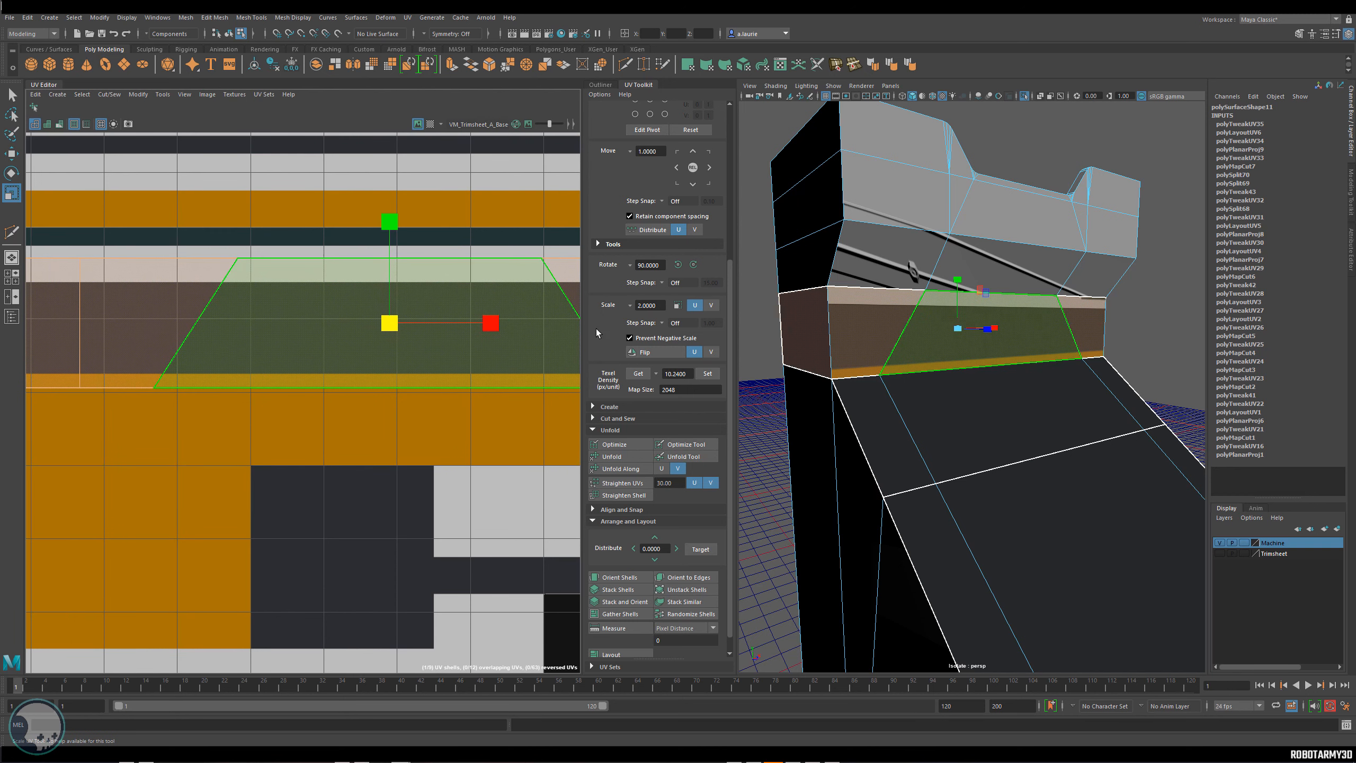
click(713, 374)
Move the band's UV shell onto the narrow dark vent strip beside the dark square on the trim sheet.
scroll(456, 341, down, 3)
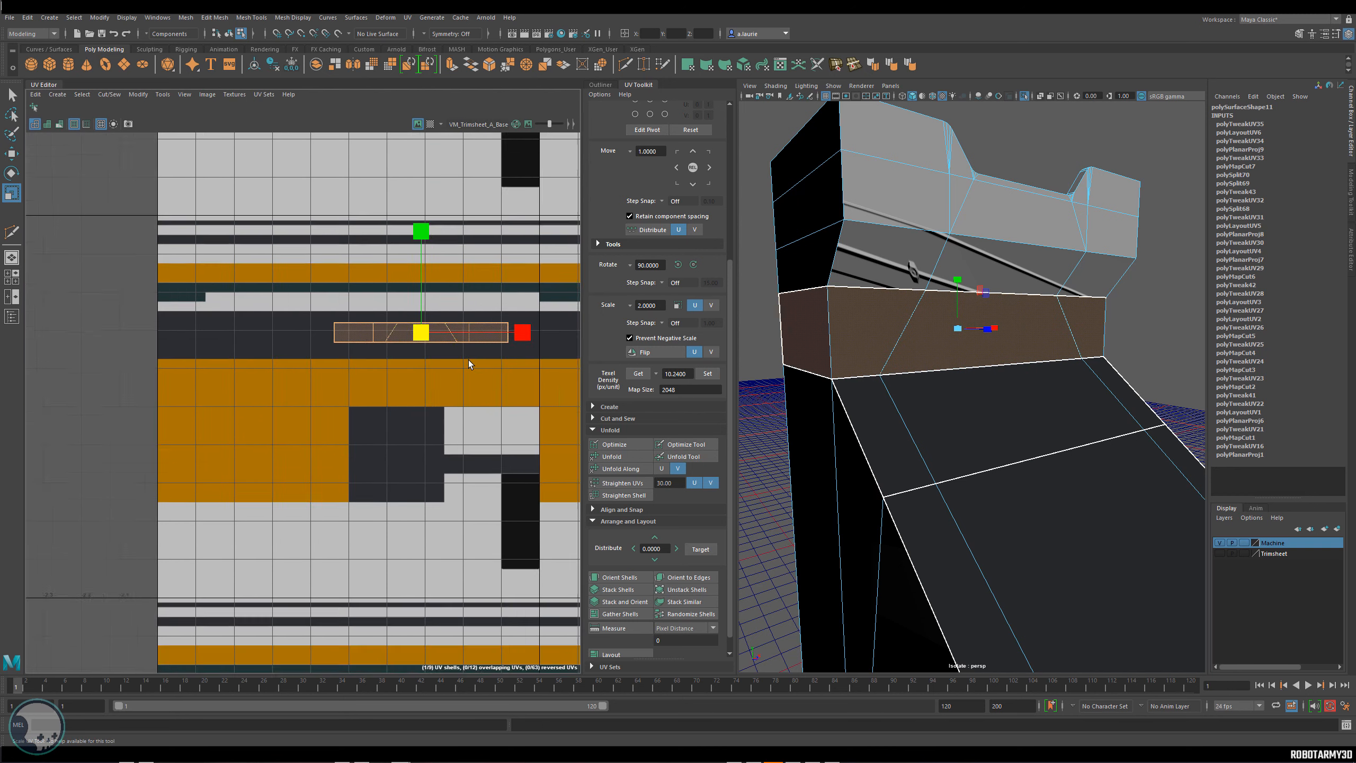
key(w)
drag(430, 331, 494, 467)
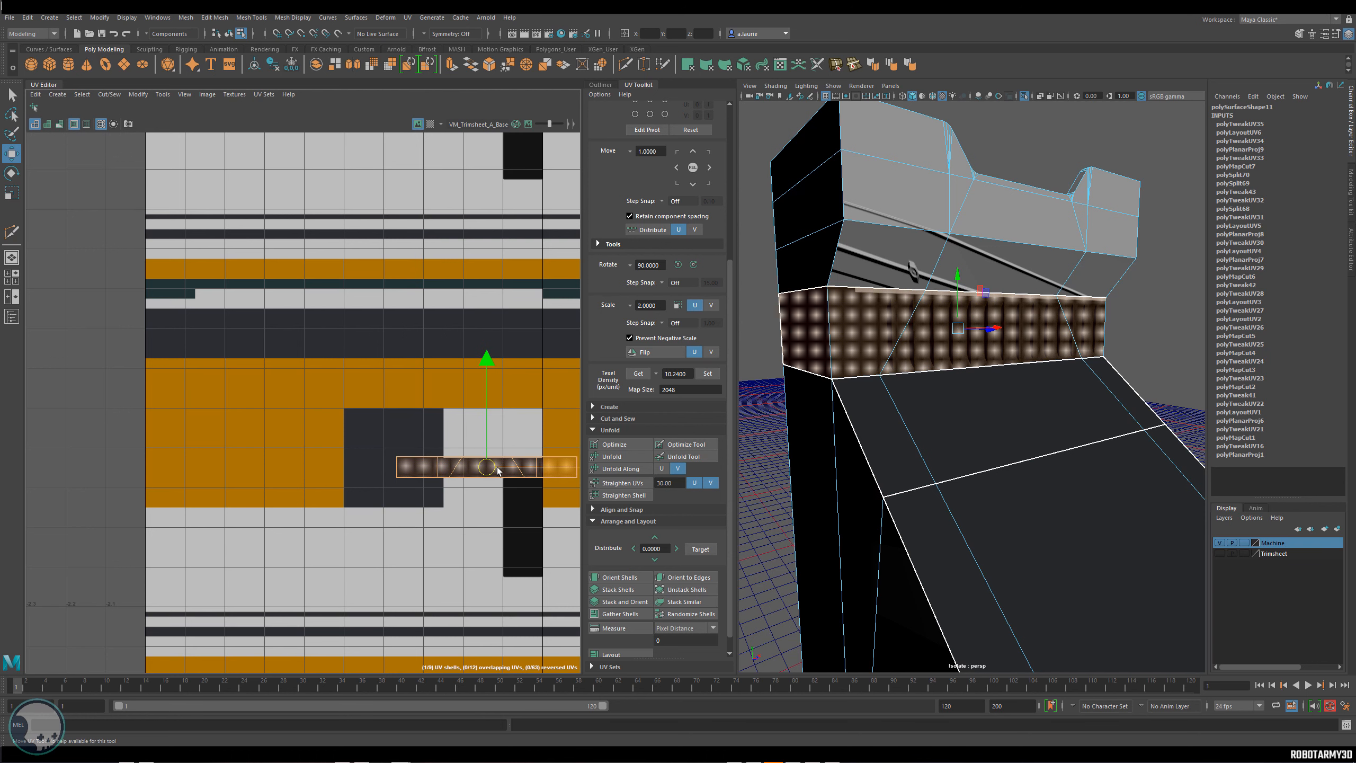
scroll(494, 467, up, 2)
drag(464, 393, 479, 403)
scroll(459, 387, up, 5)
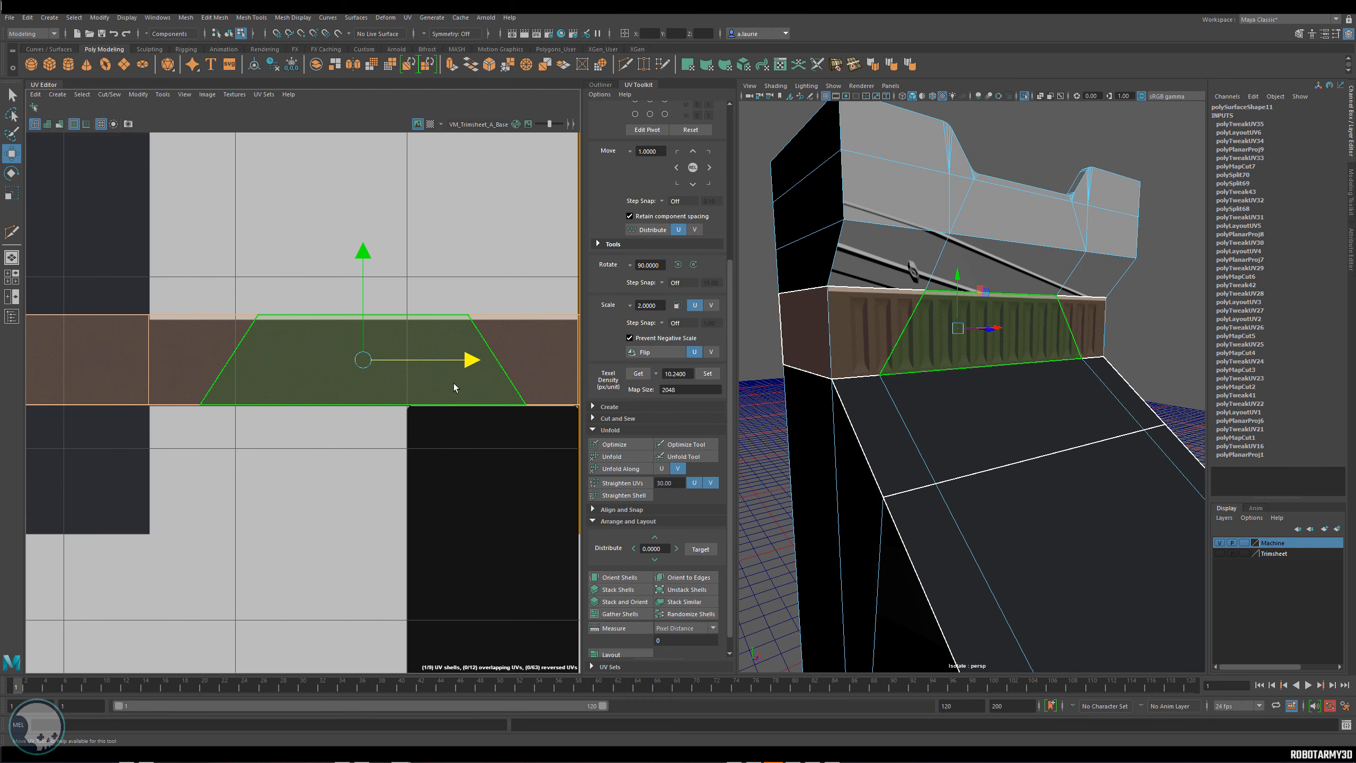
Scale and reposition the band's UV shell so its height fills the narrow dark strip.
key(r)
drag(359, 364, 358, 342)
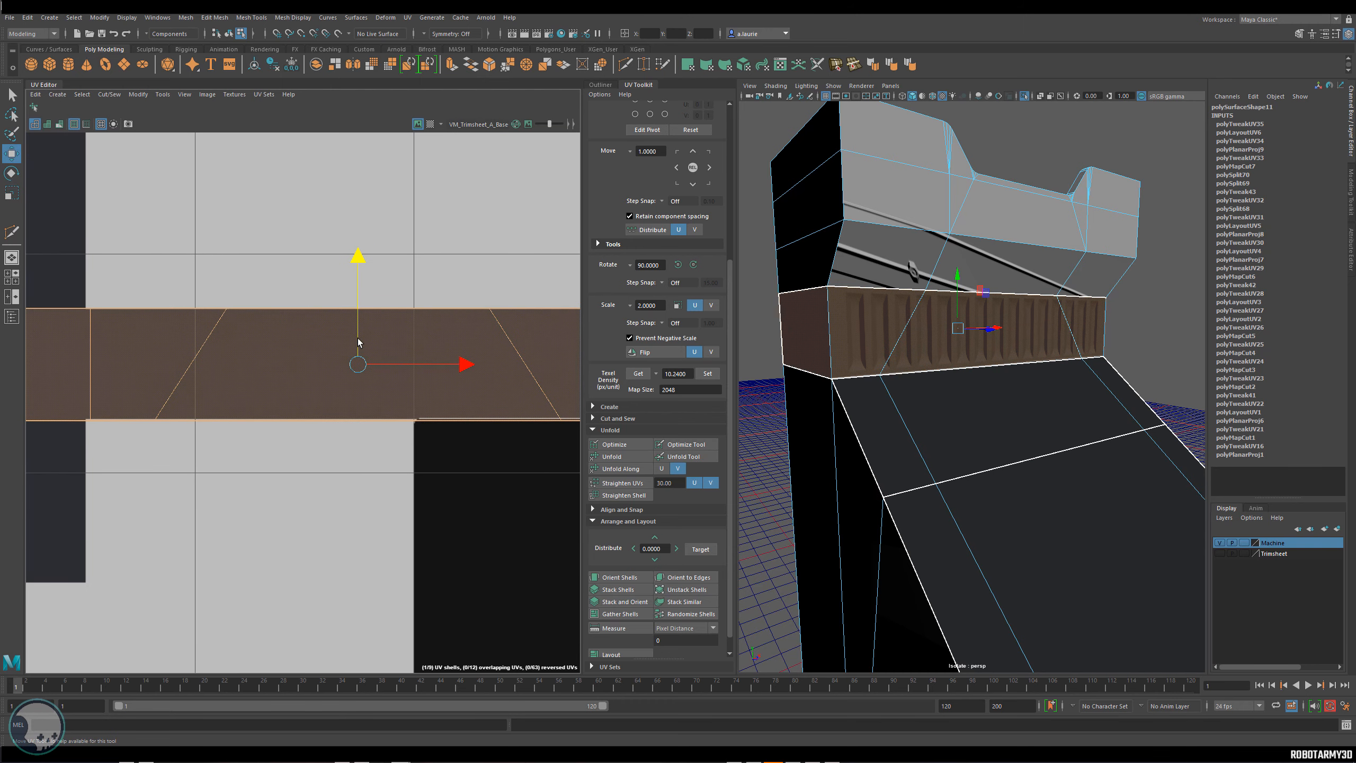
key(r)
drag(358, 281, 358, 303)
scroll(344, 330, up, 2)
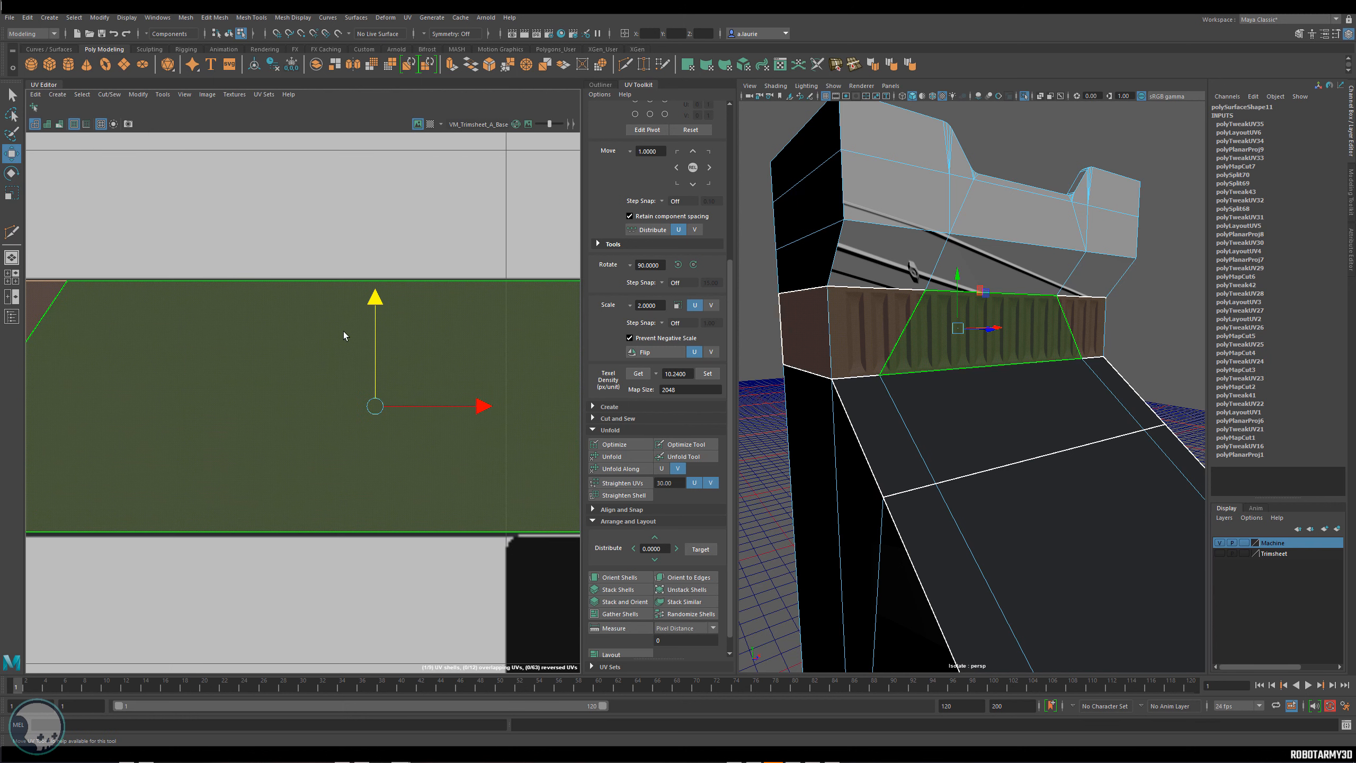
Select the UVs along the band shell's upper border and display the trim sheet's normal map behind the UVs.
scroll(344, 331, down, 4)
scroll(349, 327, down, 2)
right_drag(349, 326, 424, 329)
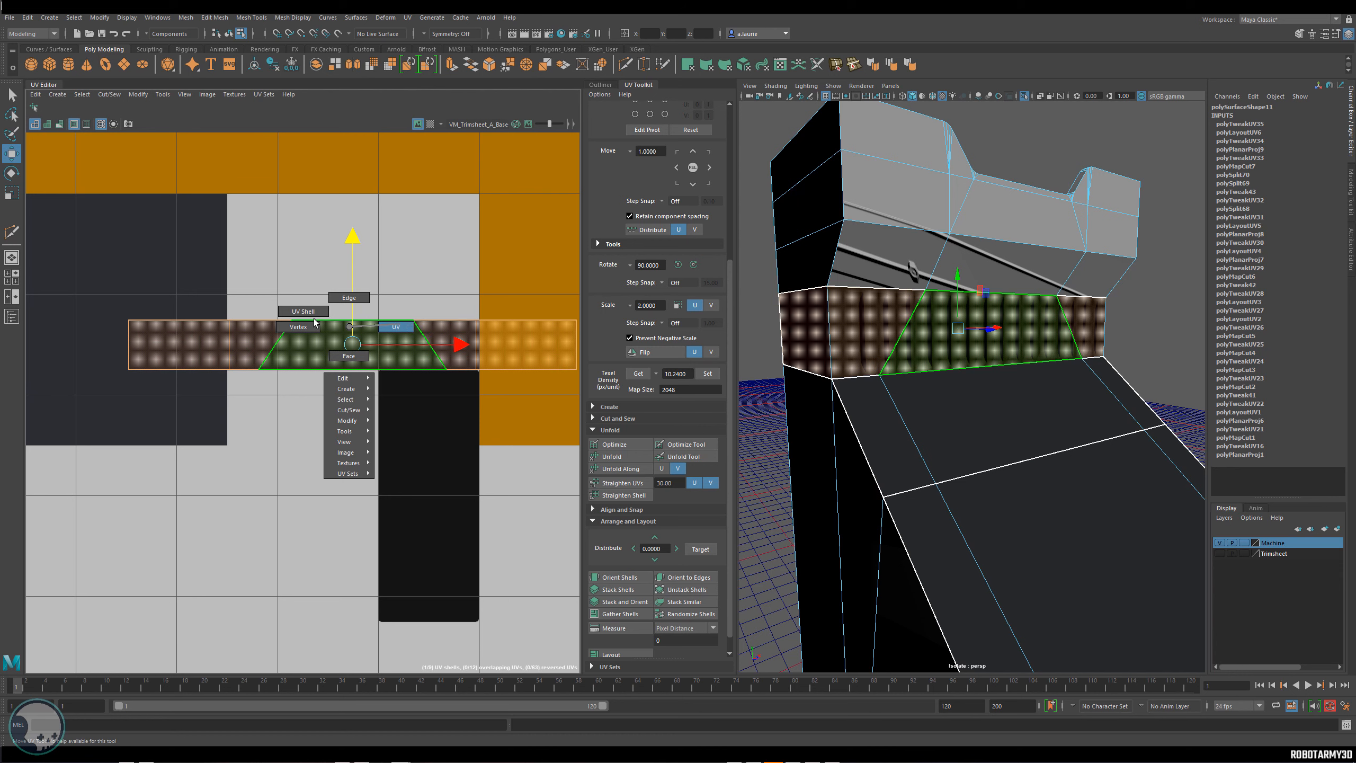
right_drag(316, 322, 307, 325)
drag(138, 292, 601, 343)
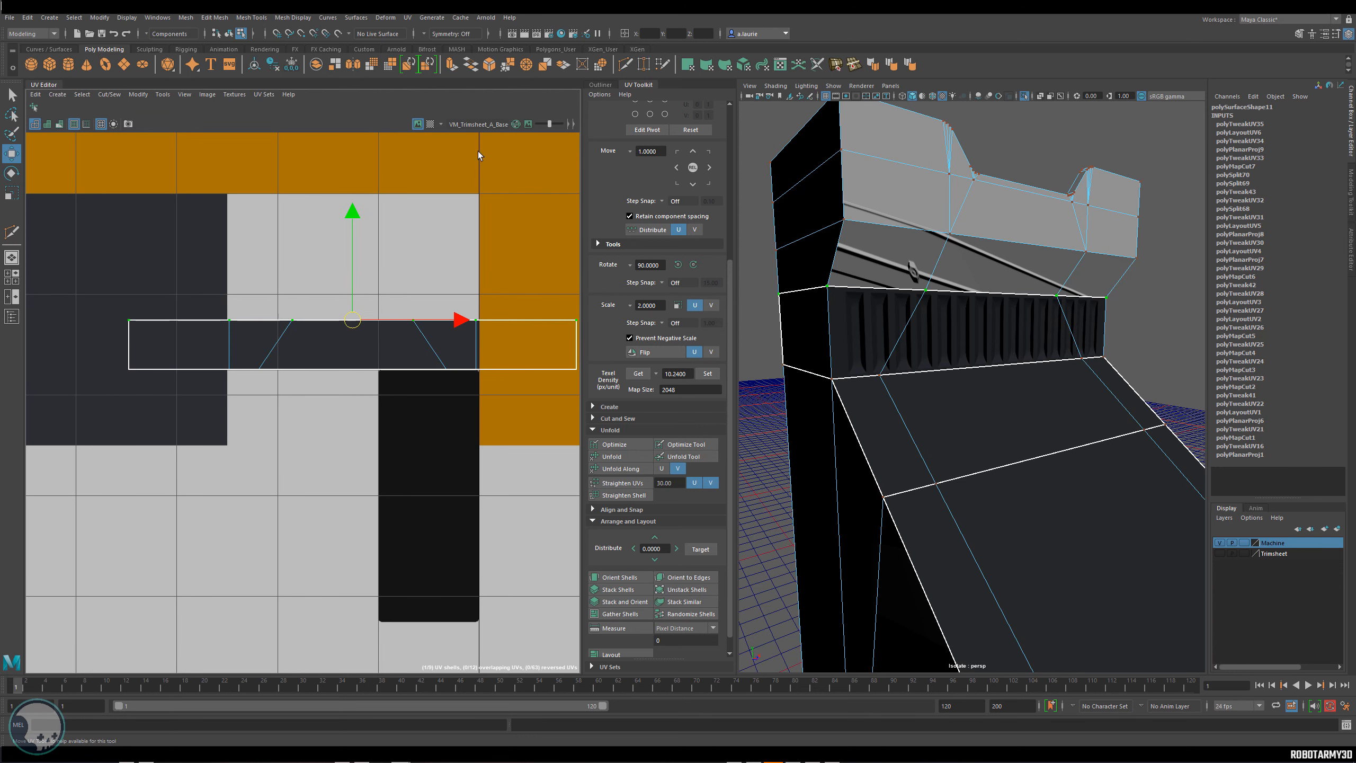
click(439, 124)
click(513, 140)
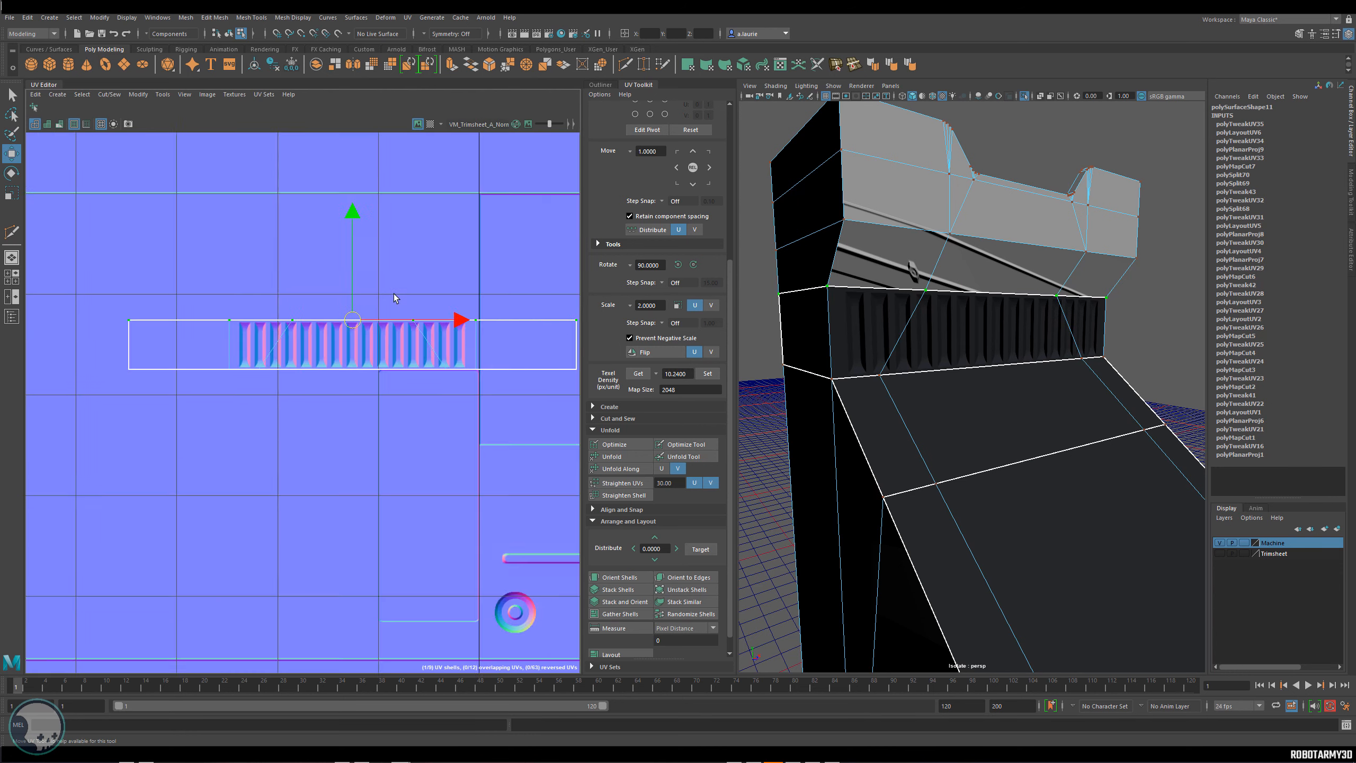
Fine-tune the band shell's upper and lower border UVs against the vent slots in the normal map.
scroll(374, 304, up, 3)
scroll(323, 341, up, 1)
drag(337, 317, 345, 314)
key(ctrl+z)
scroll(485, 402, down, 5)
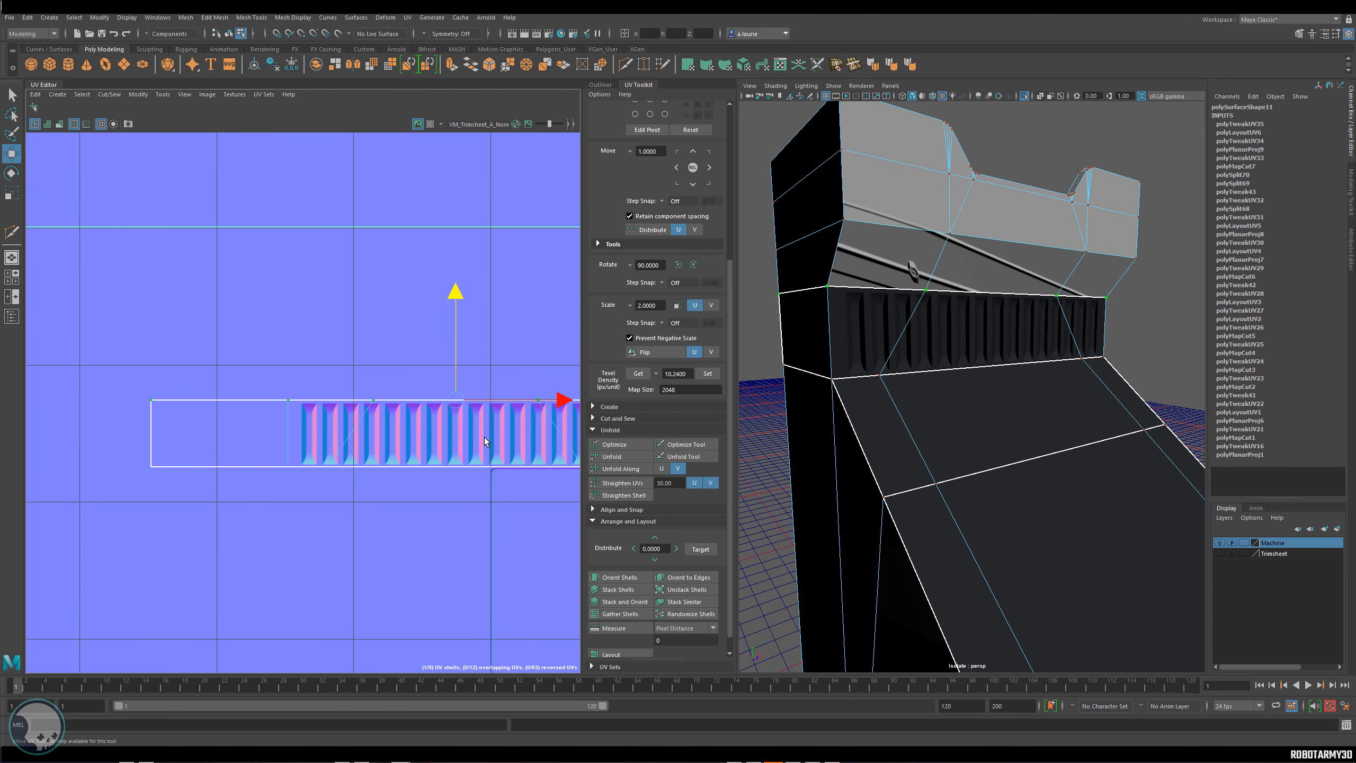
scroll(475, 411, up, 5)
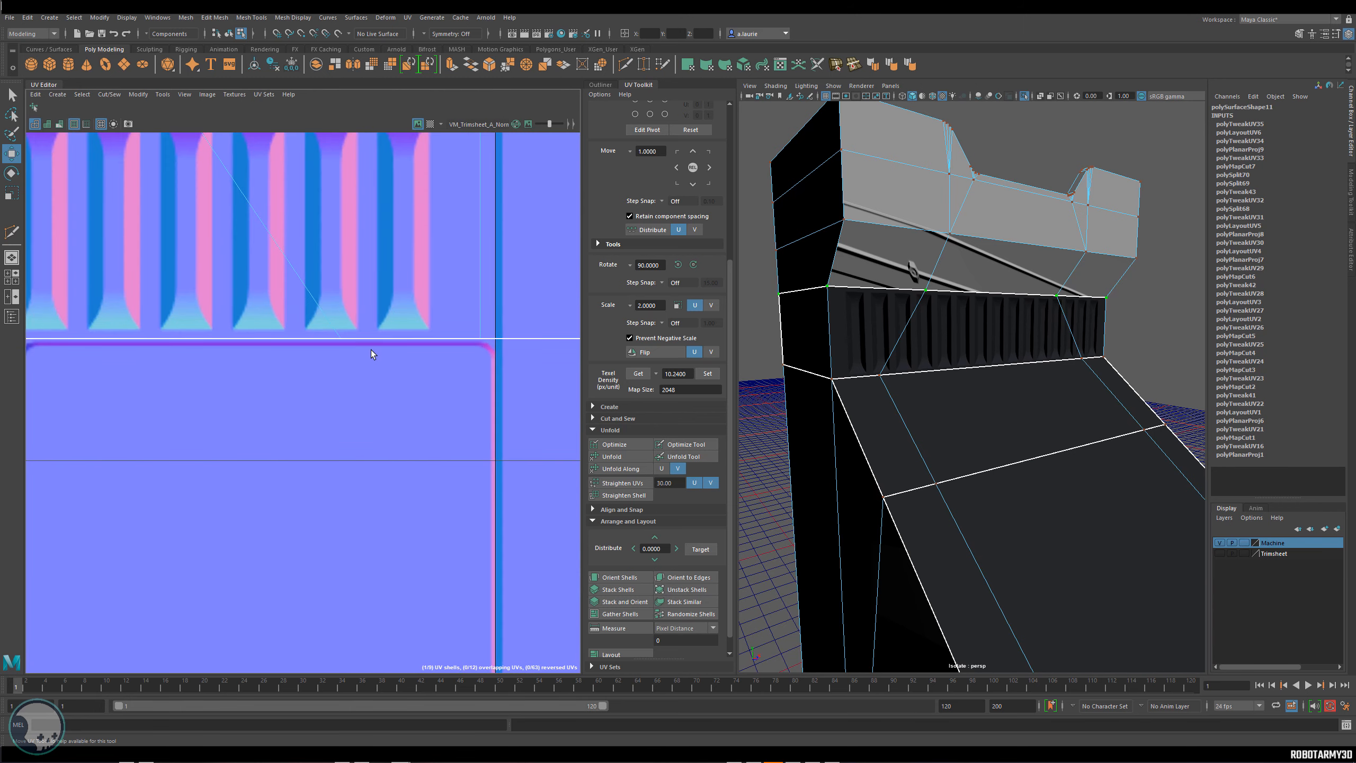
scroll(374, 340, down, 5)
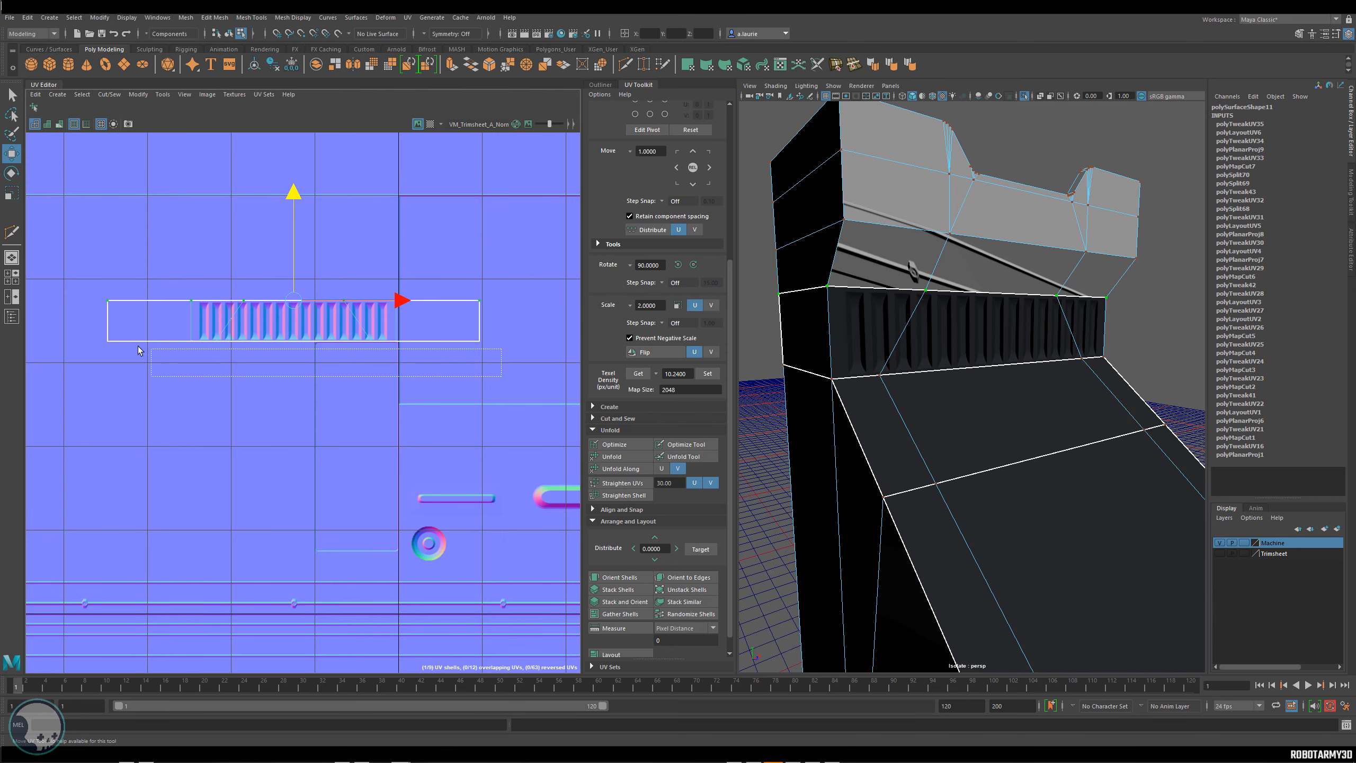
scroll(138, 346, down, 1)
scroll(309, 347, up, 5)
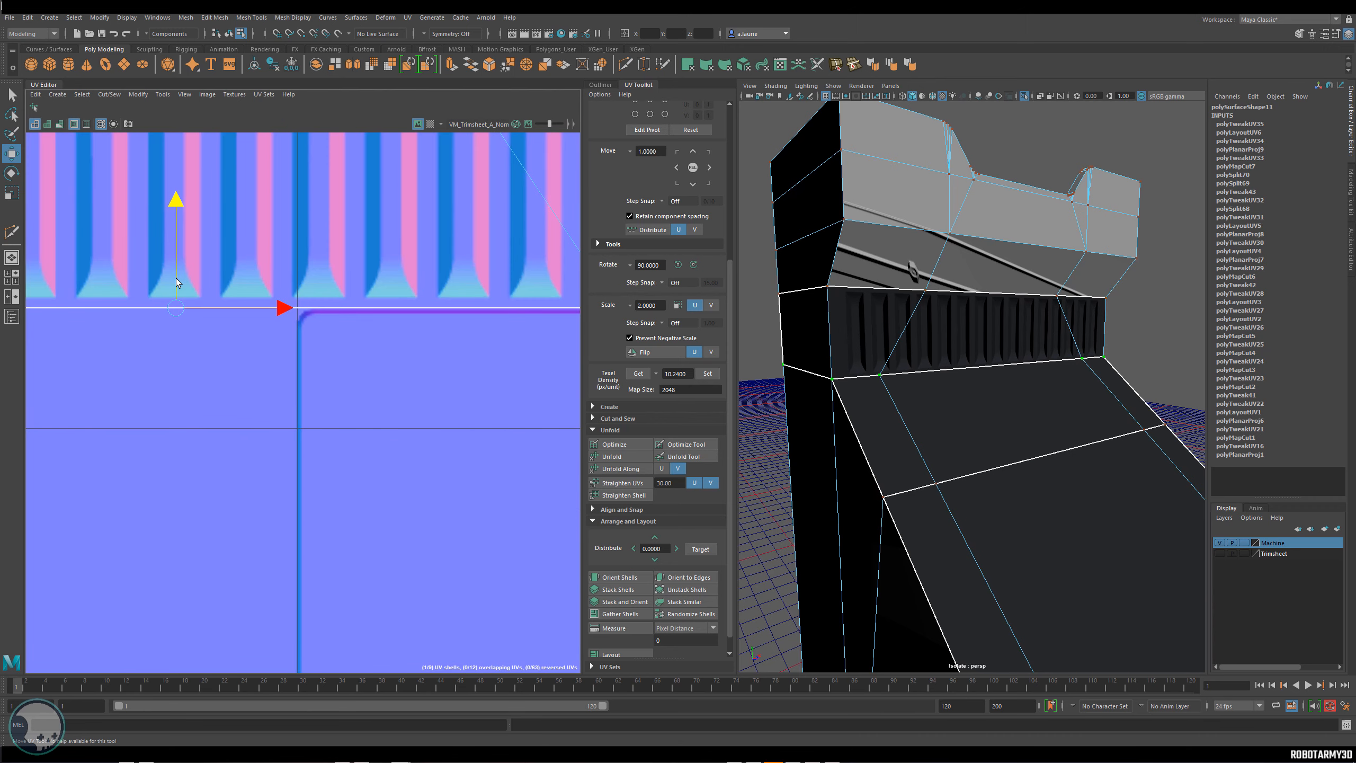
scroll(175, 277, down, 4)
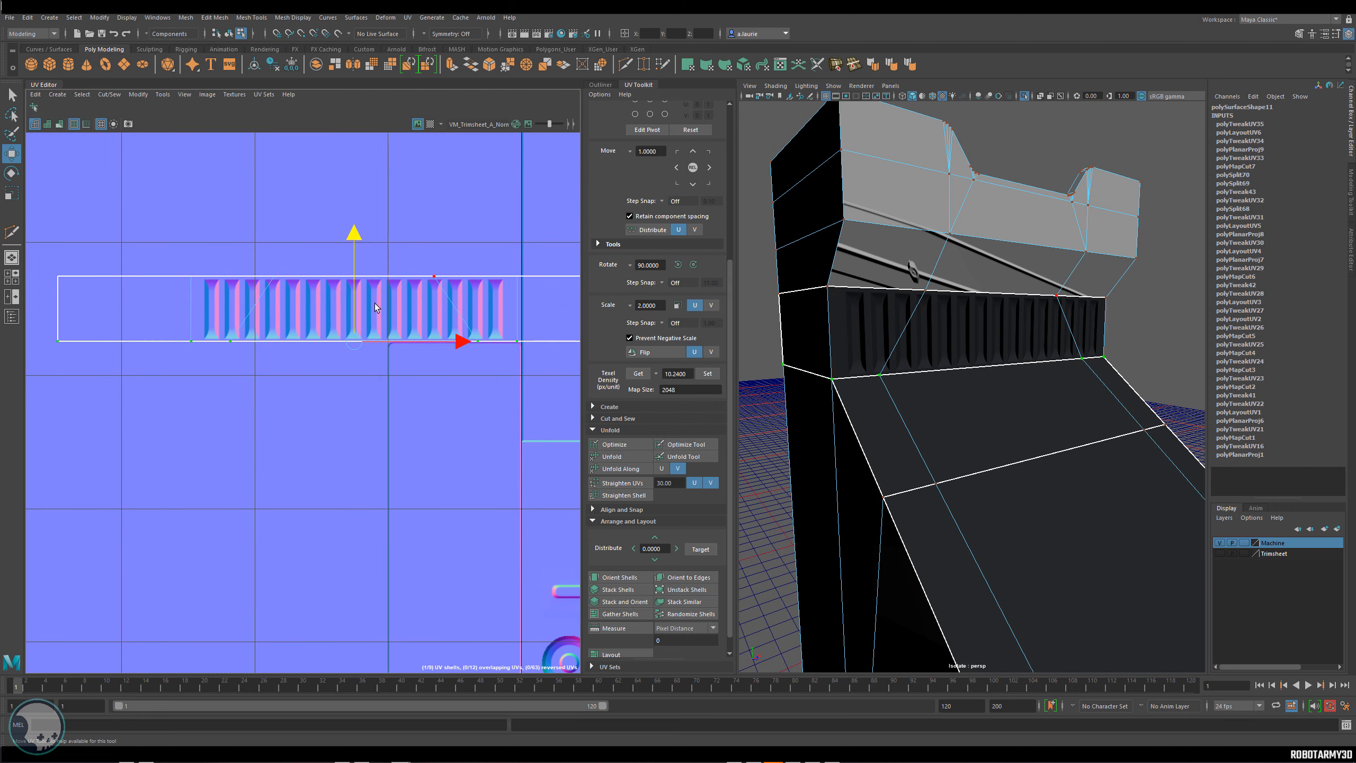
Select the band's front faces covering the vent slots and separate them into their own UV shell.
right_drag(375, 303, 235, 265)
drag(511, 379, 512, 380)
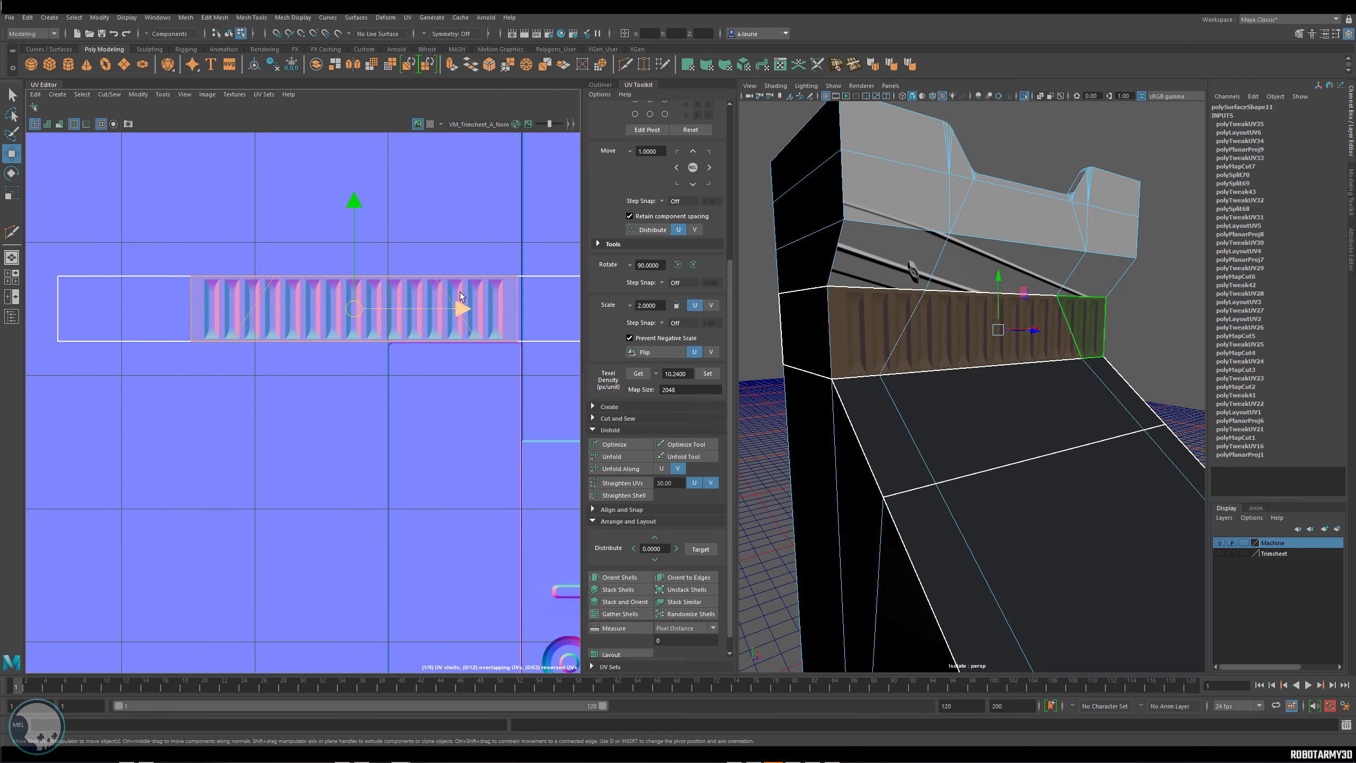
shift+right_click(460, 294)
click(505, 311)
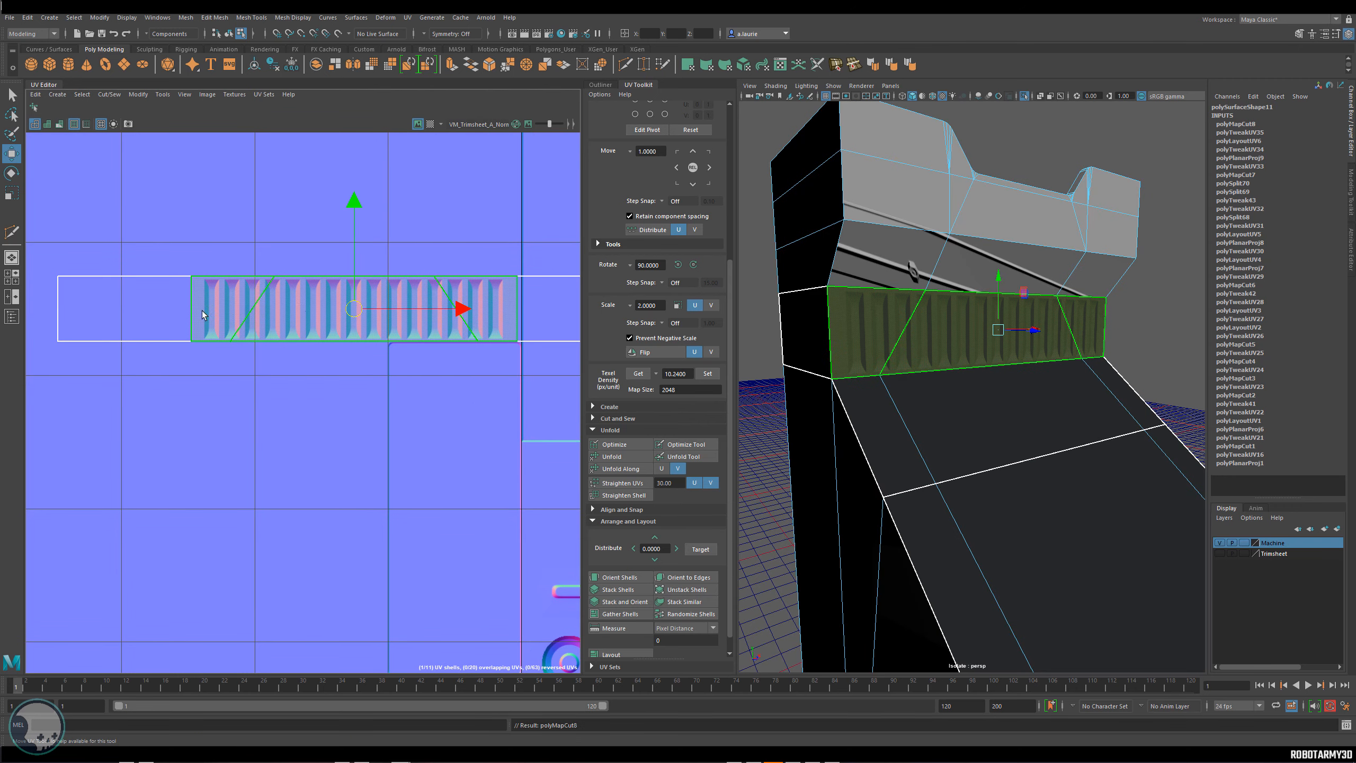
Move the band's two side shells up, away from the front vent shell.
click(315, 340)
click(349, 308)
drag(350, 308, 326, 156)
click(377, 308)
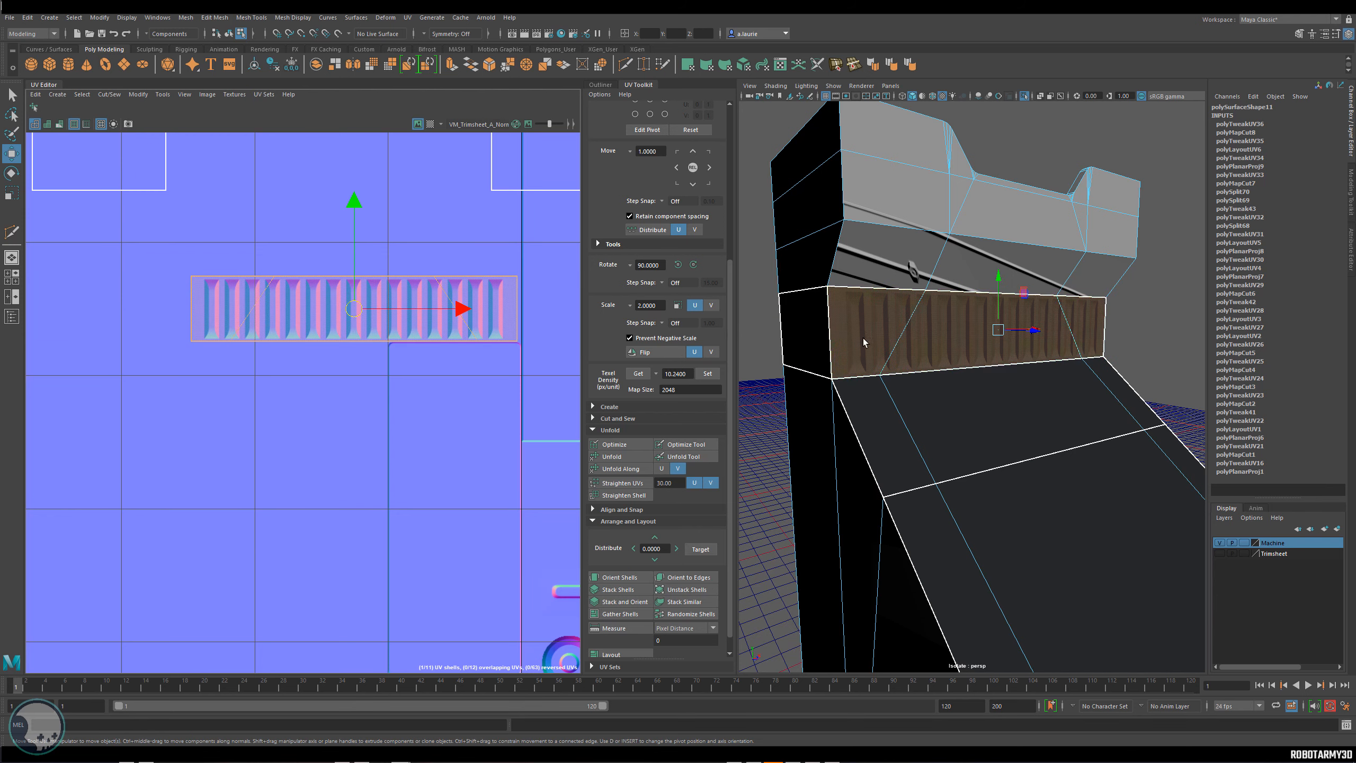
Stack the band's two side shells and move the stack over the trim sheet's large orange block.
alt+drag(862, 342, 806, 342)
scroll(497, 465, down, 5)
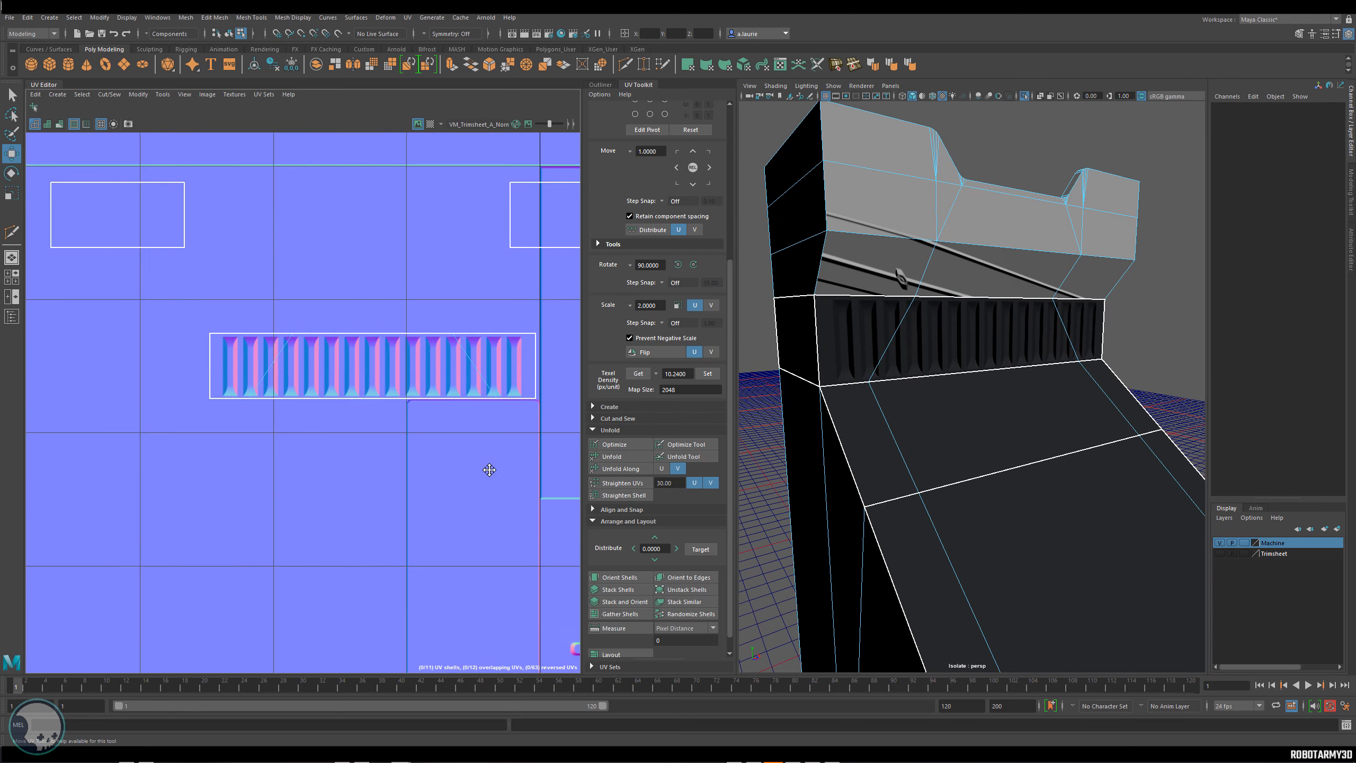
click(350, 347)
shift+click(536, 342)
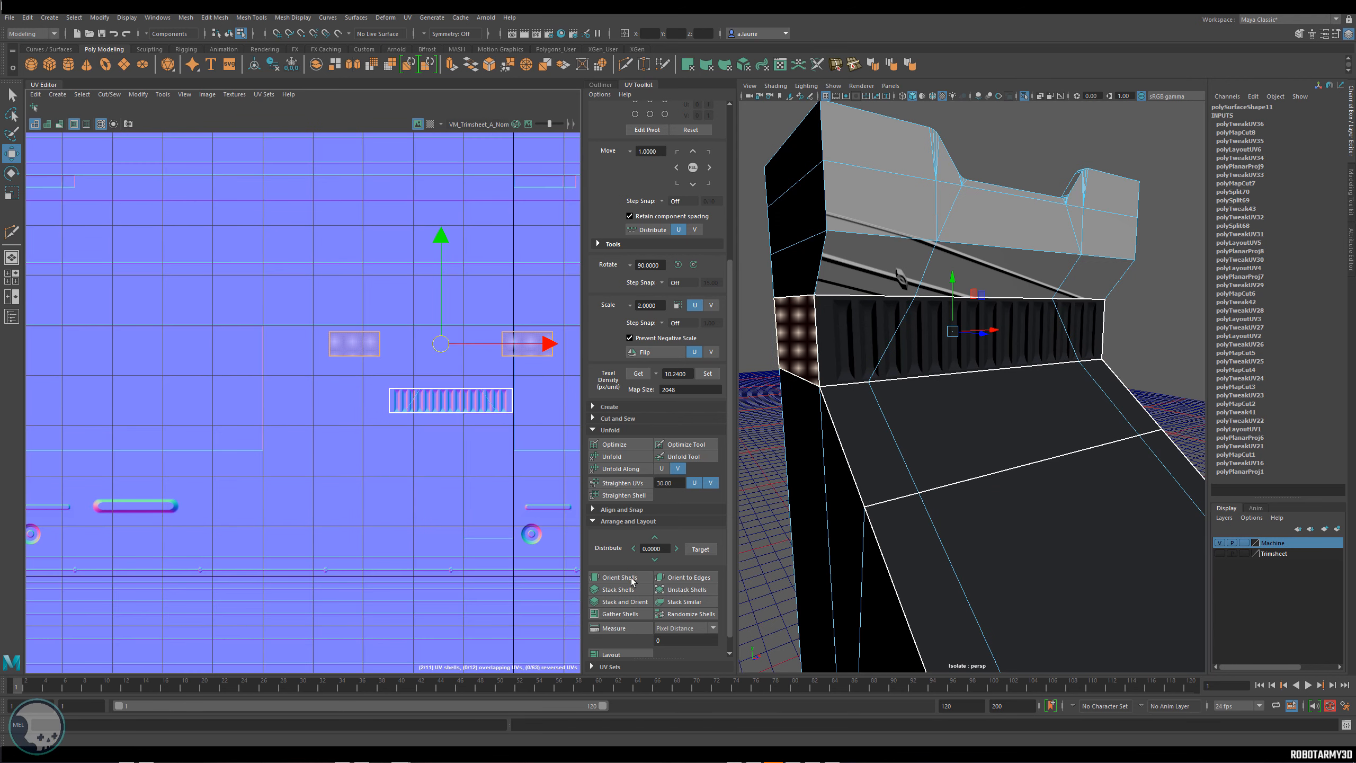
click(635, 590)
middle_drag(404, 338, 250, 505)
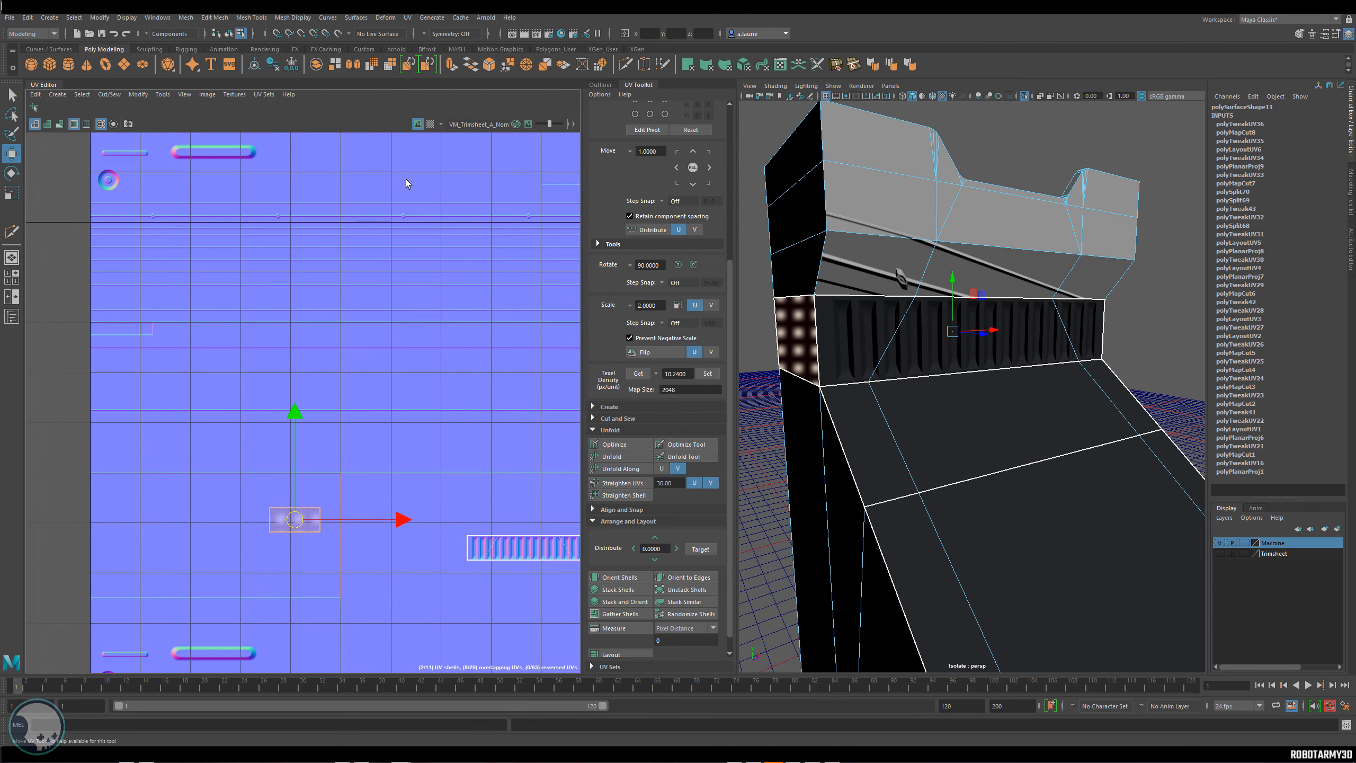
Move the stacked side shells onto the wide dark strip, checking the placement against the base colour and normal maps.
click(441, 125)
click(467, 131)
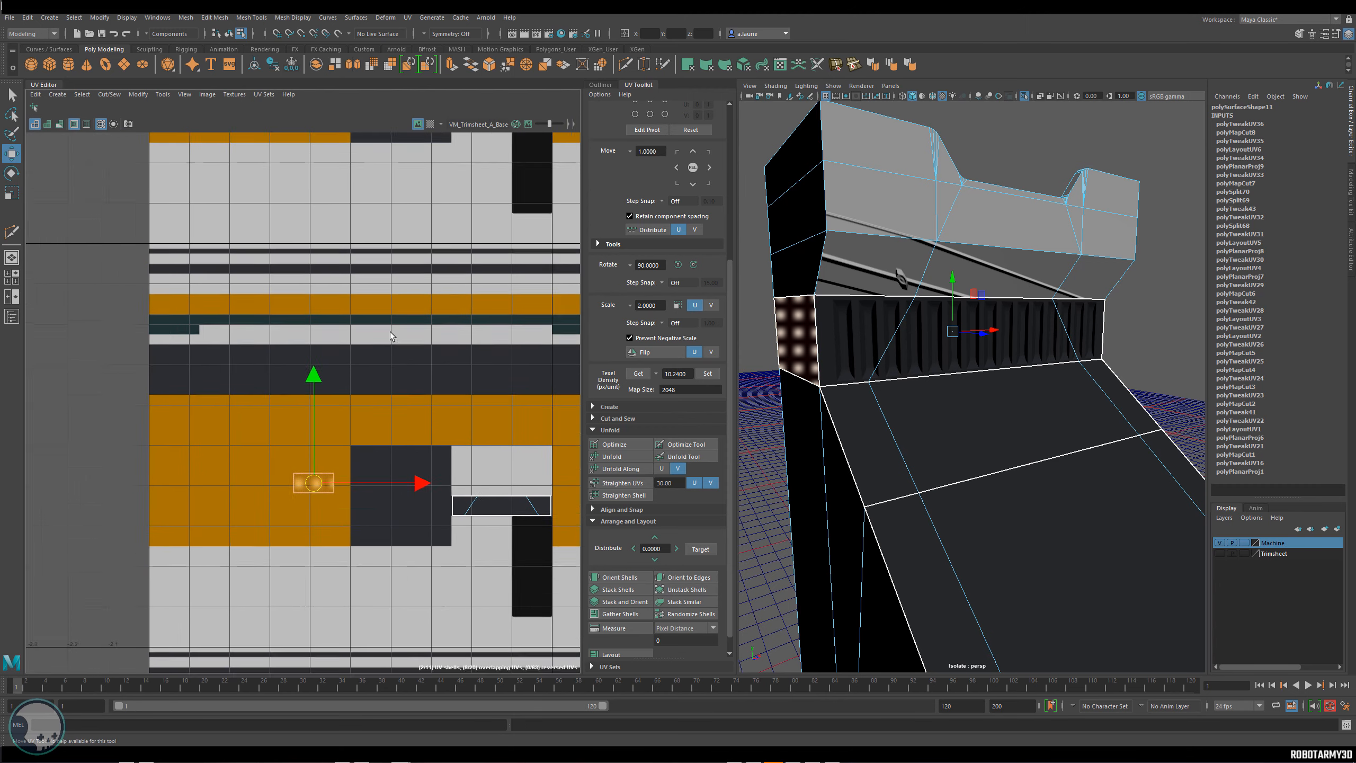
alt+middle_drag(407, 352, 263, 355)
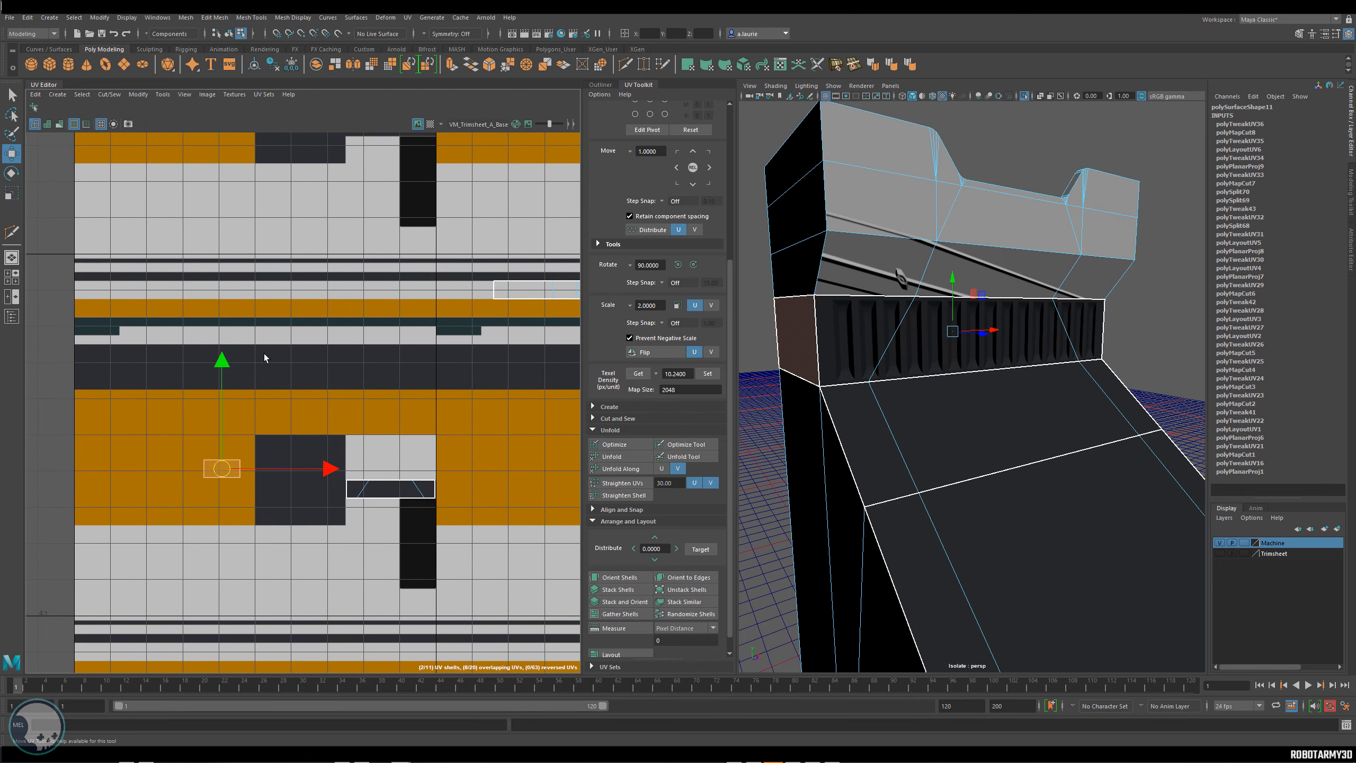
click(441, 125)
click(462, 141)
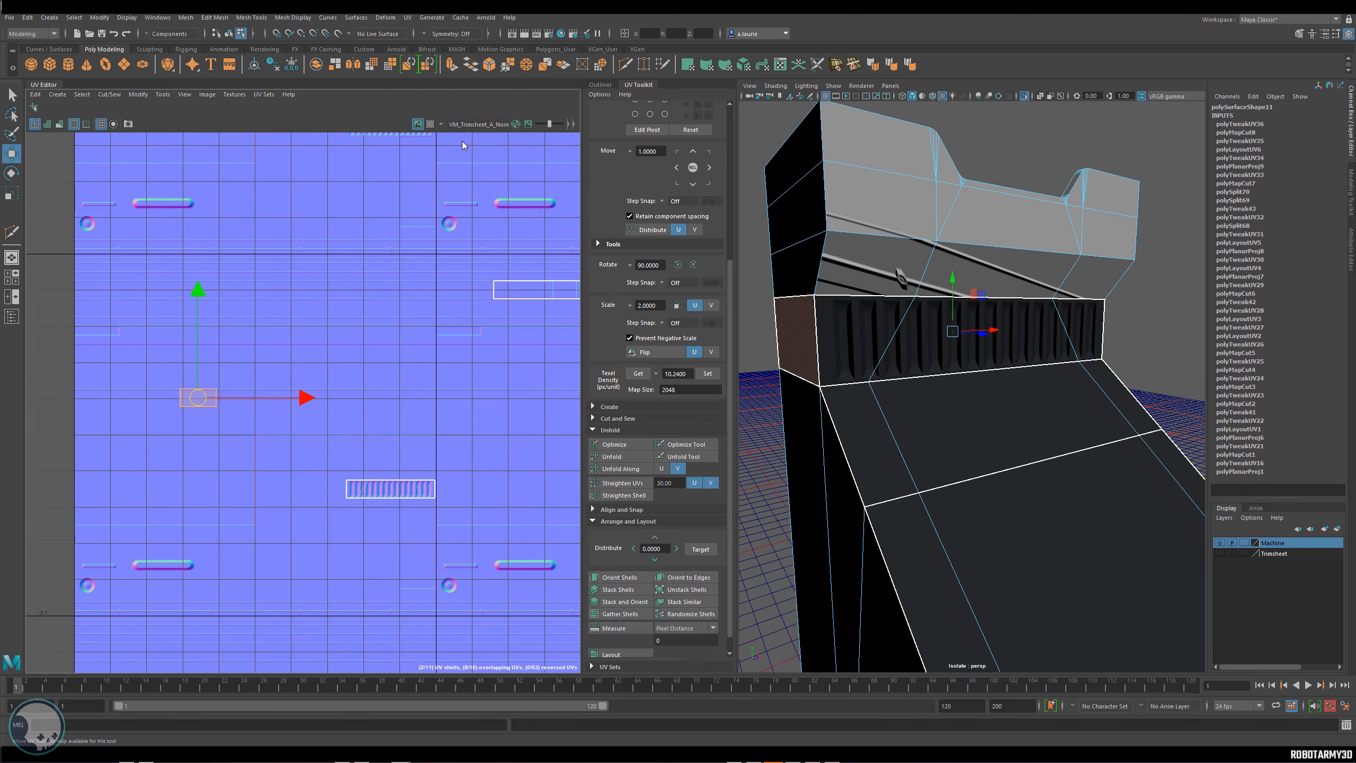
scroll(258, 331, up, 4)
alt+middle_drag(249, 367, 409, 344)
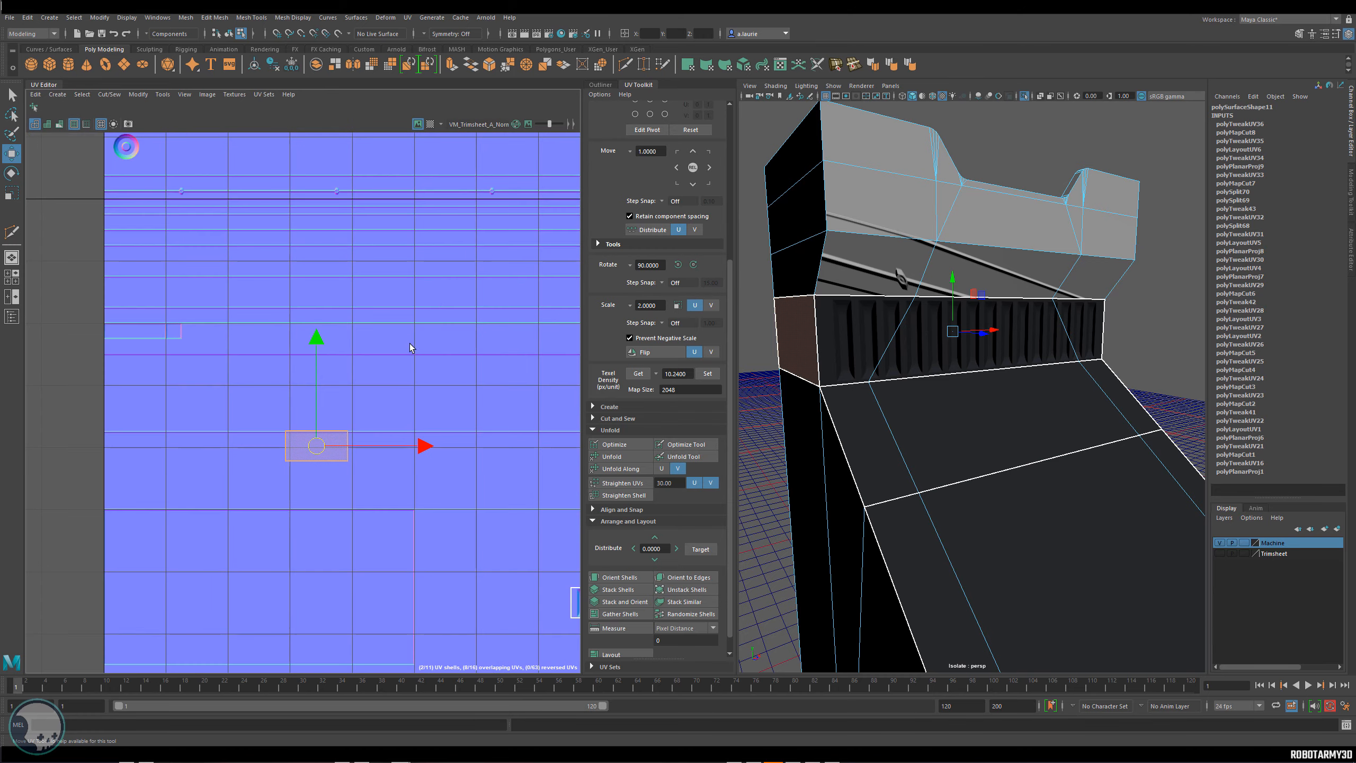
click(439, 126)
click(471, 129)
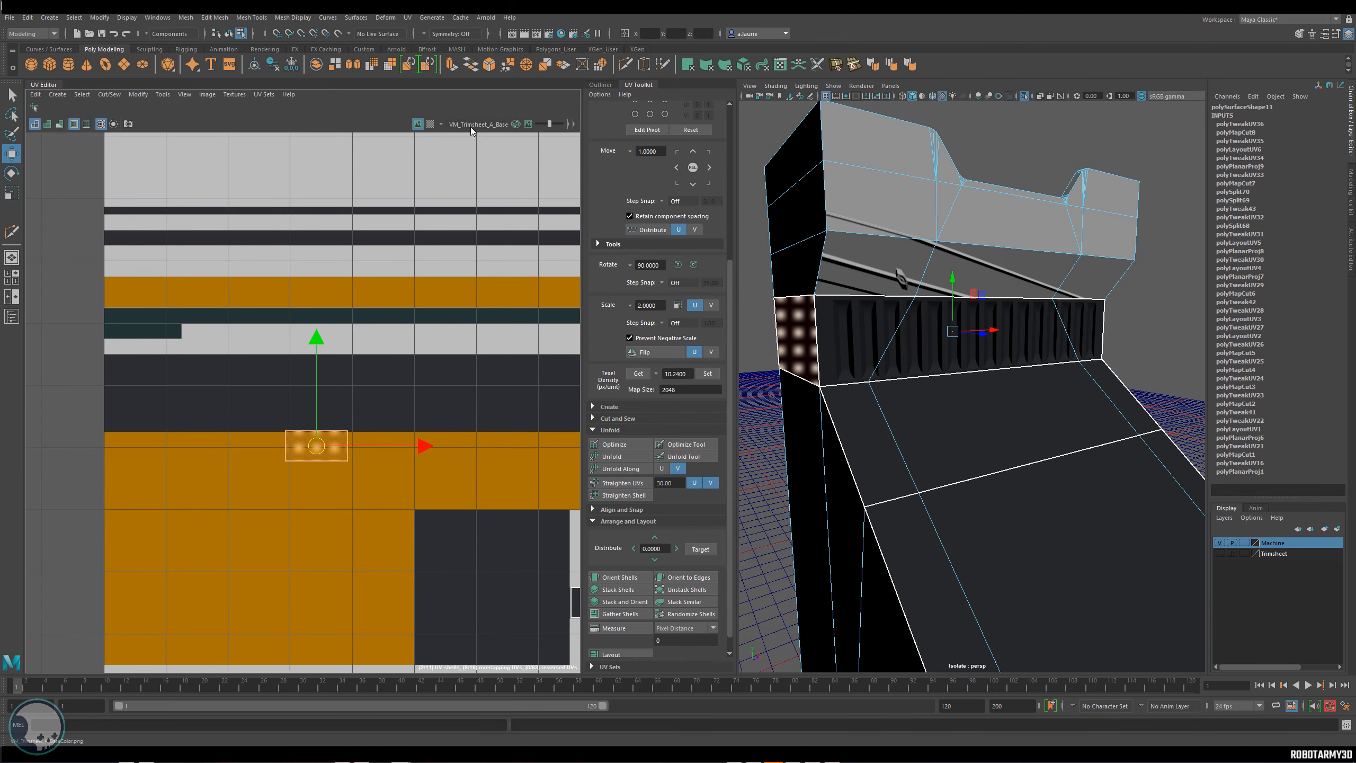
alt+middle_drag(336, 448, 324, 502)
drag(337, 469, 338, 435)
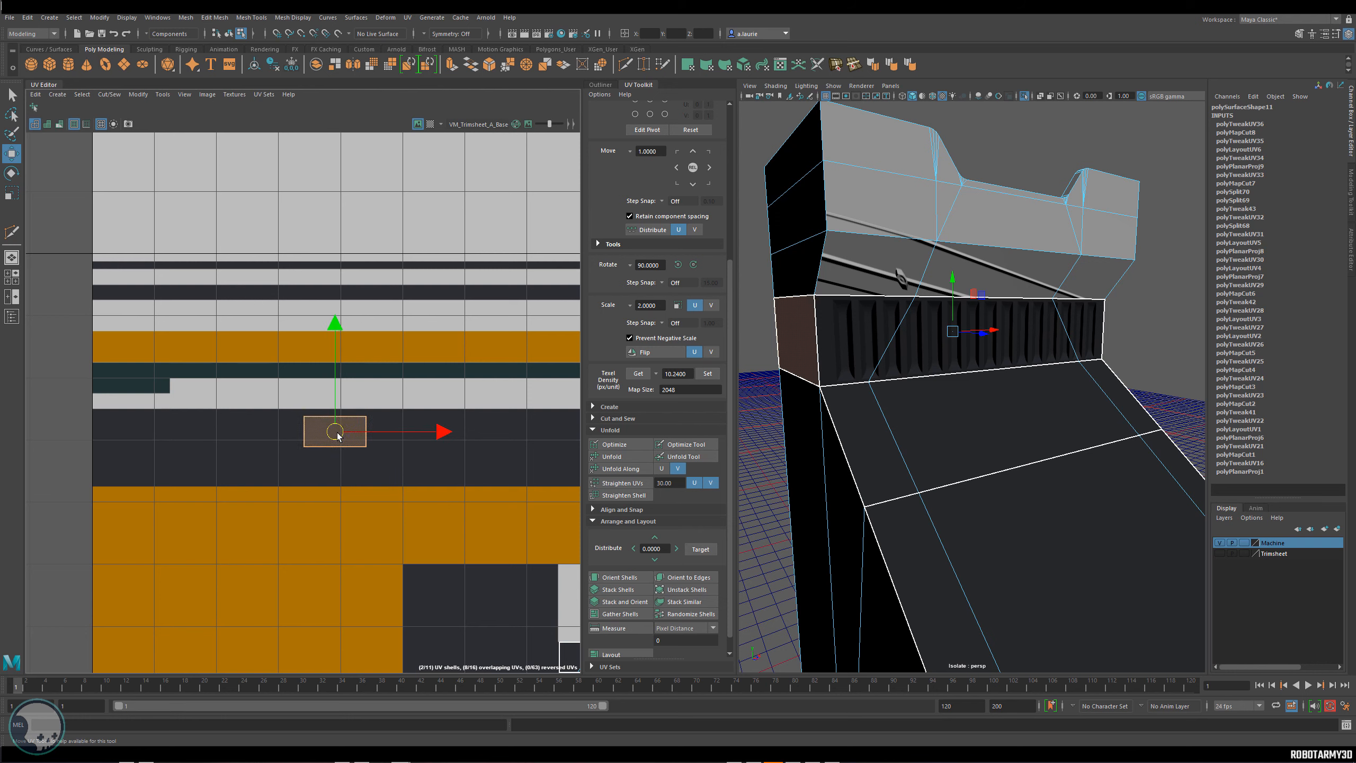
Move the stacked side shells to the far left end of the wide dark strip.
scroll(425, 465, down, 3)
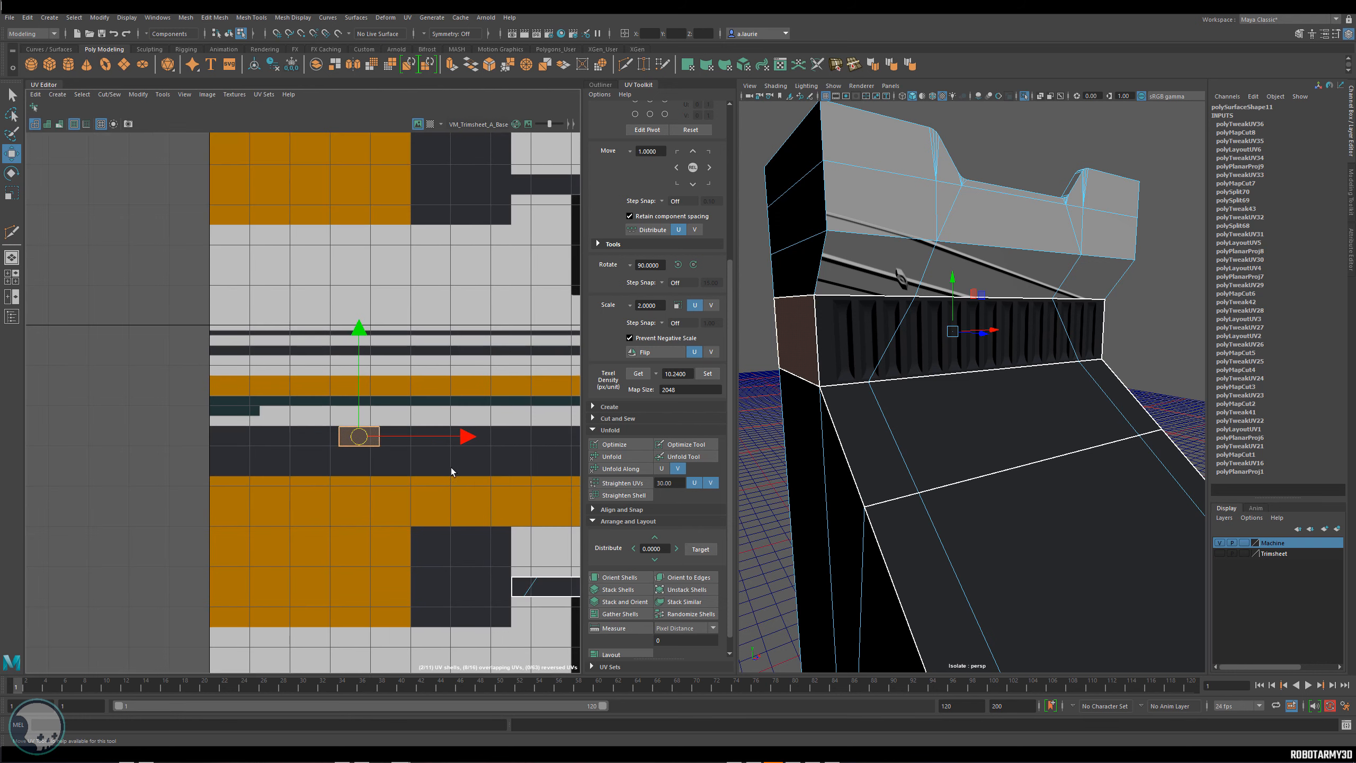
alt+middle_drag(425, 465, 326, 446)
click(326, 446)
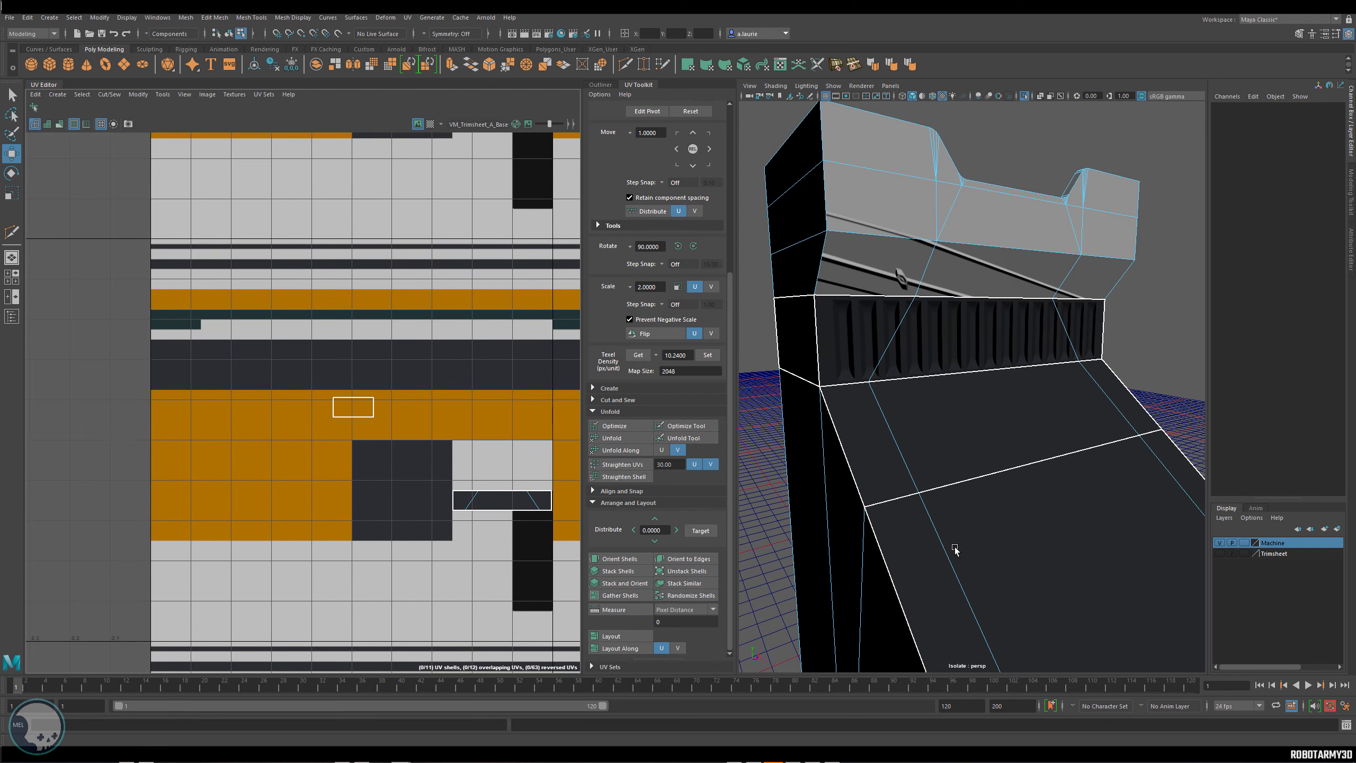
key(f)
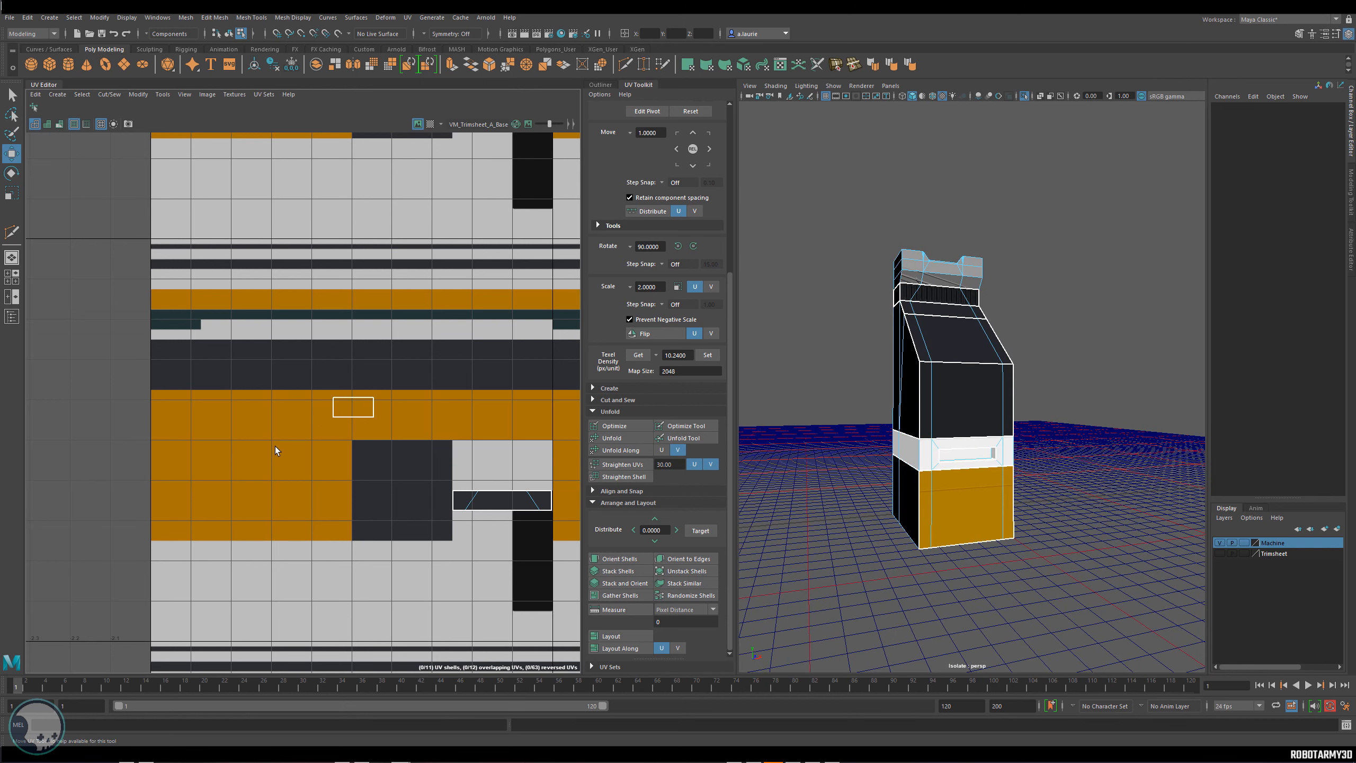
alt+middle_drag(343, 434, 491, 337)
click(244, 311)
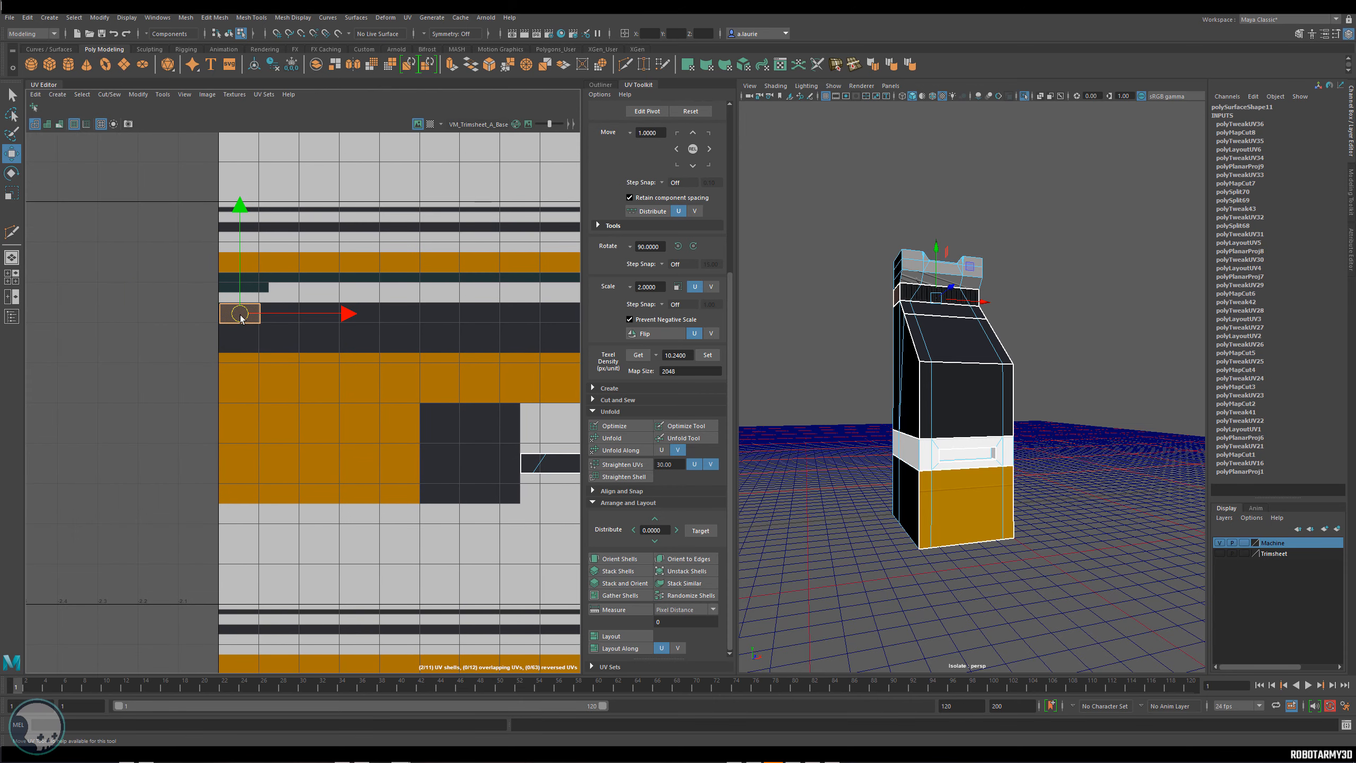
click(261, 342)
scroll(286, 379, down, 3)
alt+drag(854, 353, 922, 242)
click(928, 331)
scroll(928, 331, up, 5)
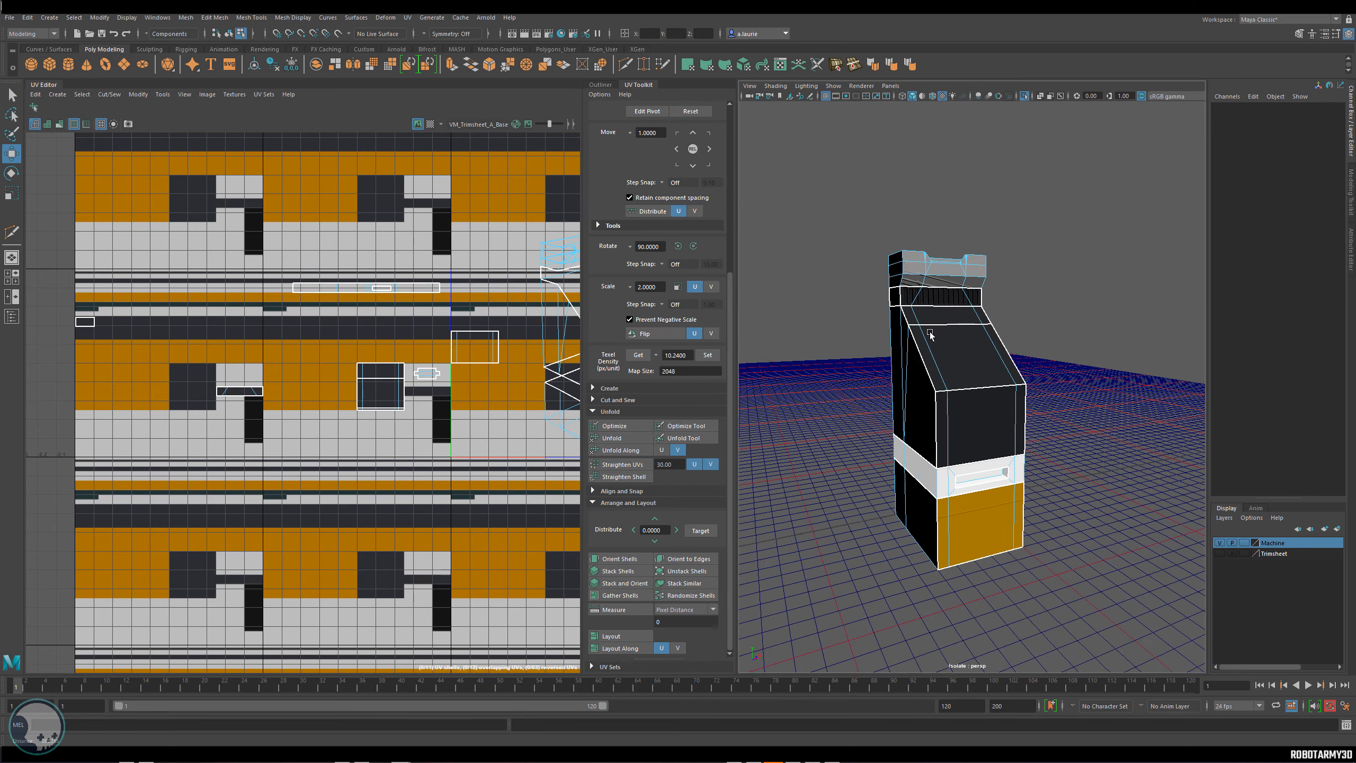
Show the trim sheet layer, hide the machine layer and select the trim sheet layer.
click(912, 377)
alt+drag(913, 376, 910, 515)
scroll(913, 519, down, 3)
click(1219, 553)
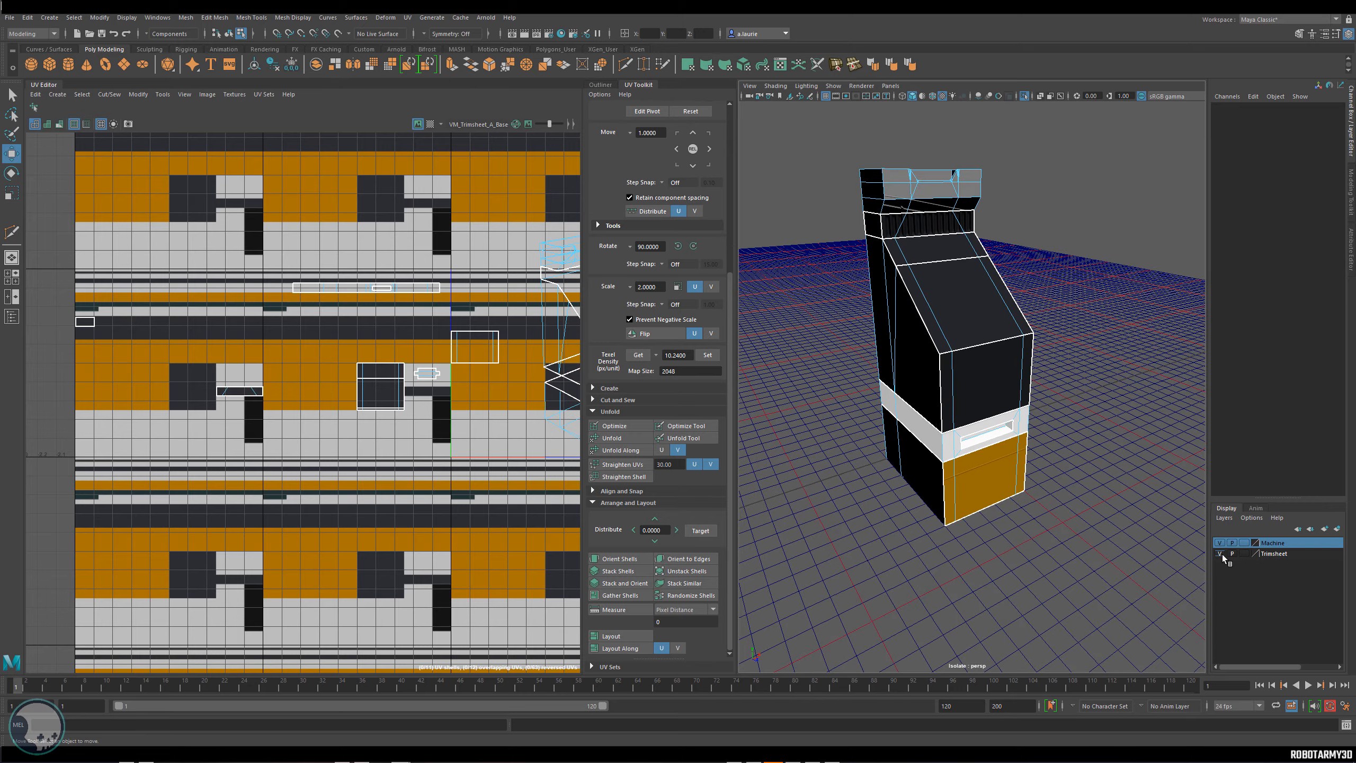
click(1220, 542)
alt+drag(1046, 497, 996, 473)
alt+drag(984, 510, 1274, 510)
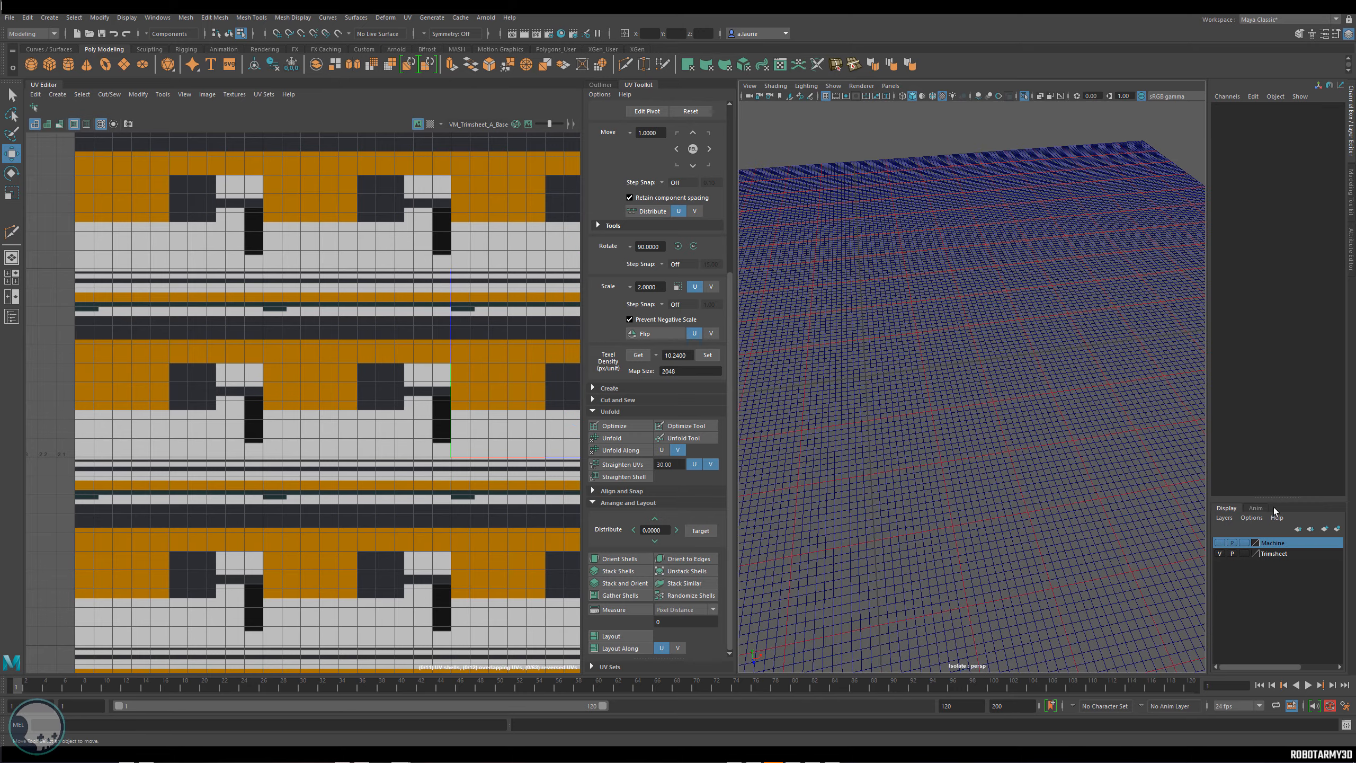
click(1273, 553)
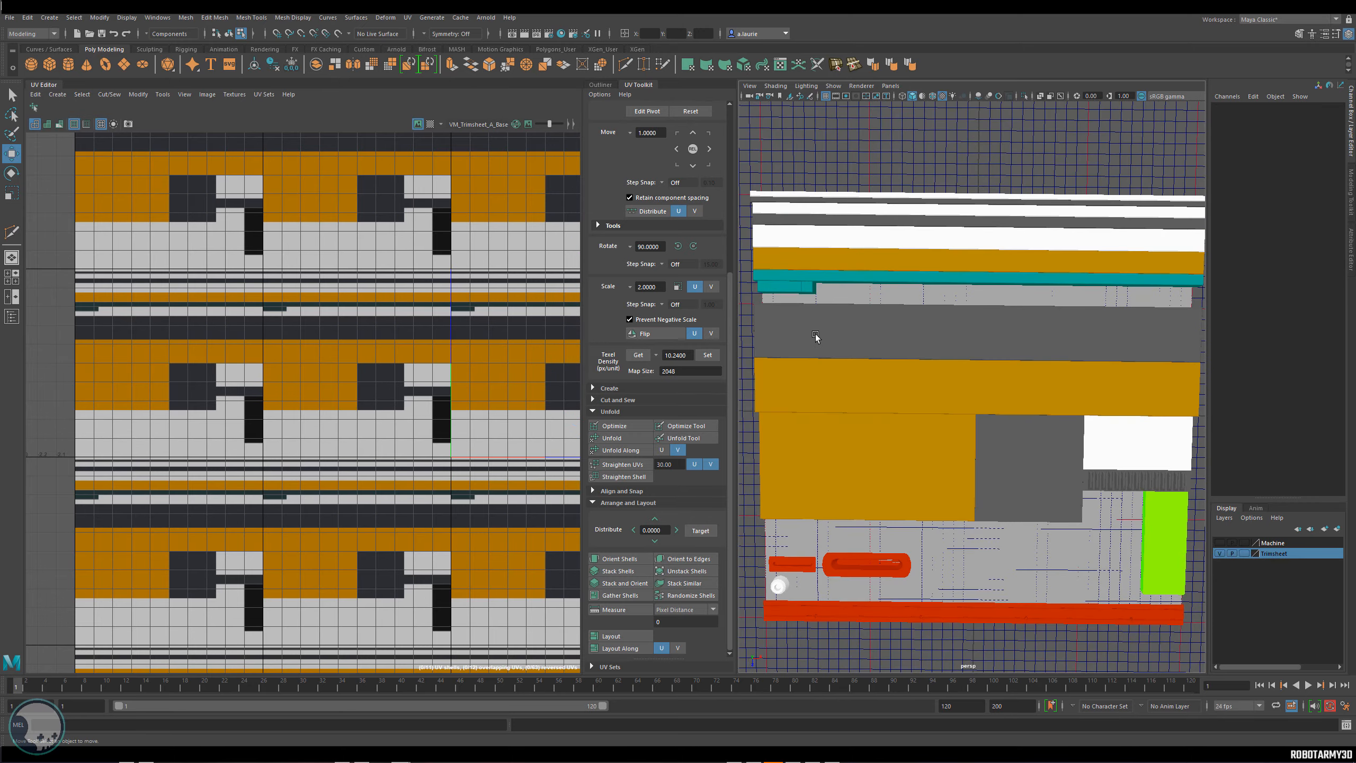
Narrow the wide dark strip block along its side facing the teal strip by moving its vertices, and return to object mode.
click(816, 334)
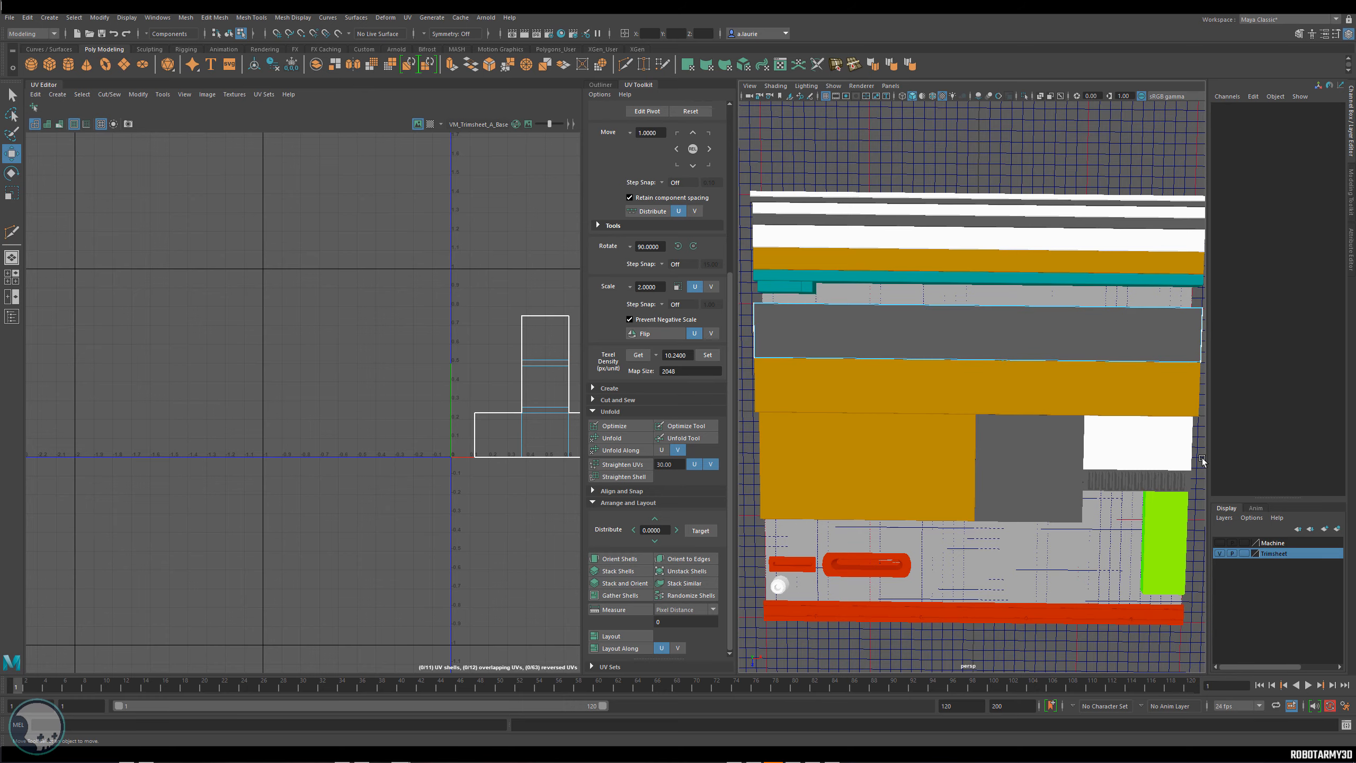
click(995, 332)
alt+drag(886, 353, 886, 517)
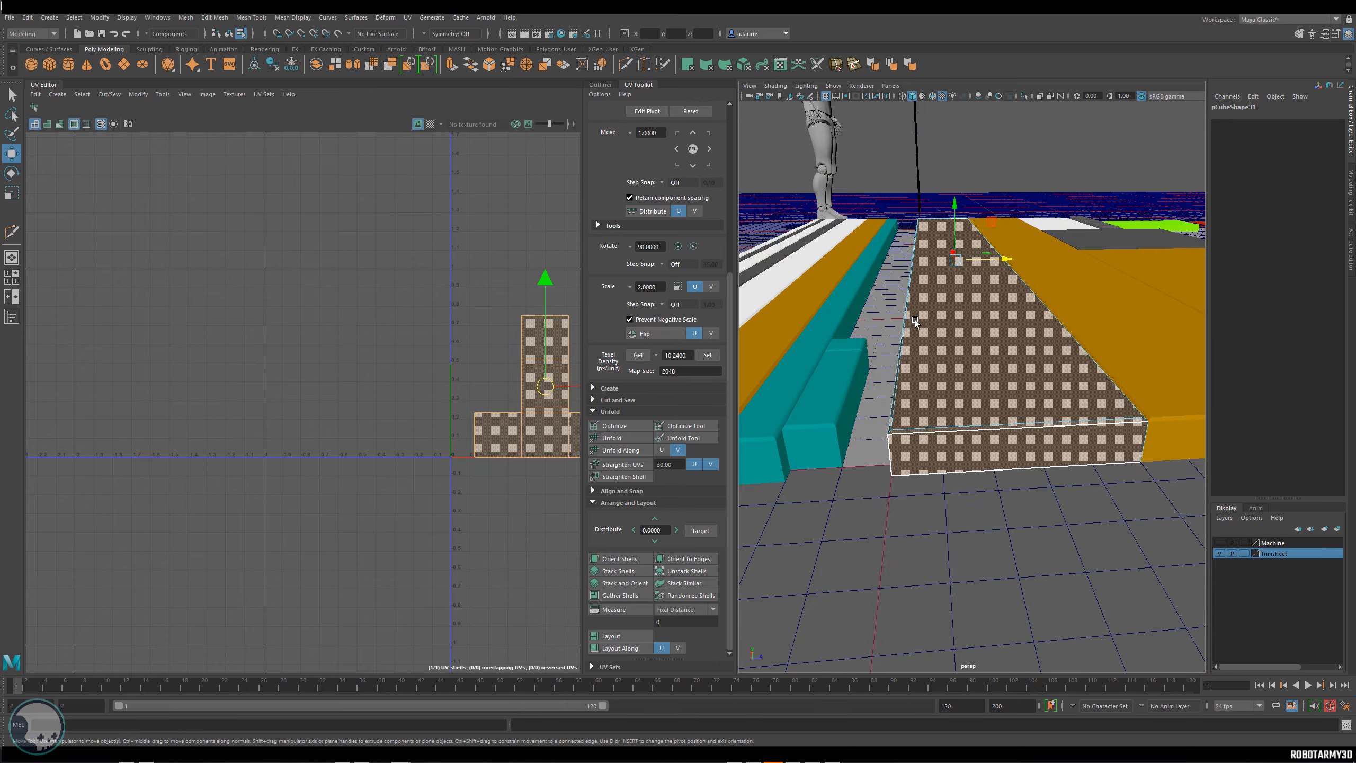
key(F9)
alt+drag(968, 499, 968, 399)
right_drag(968, 400, 1004, 368)
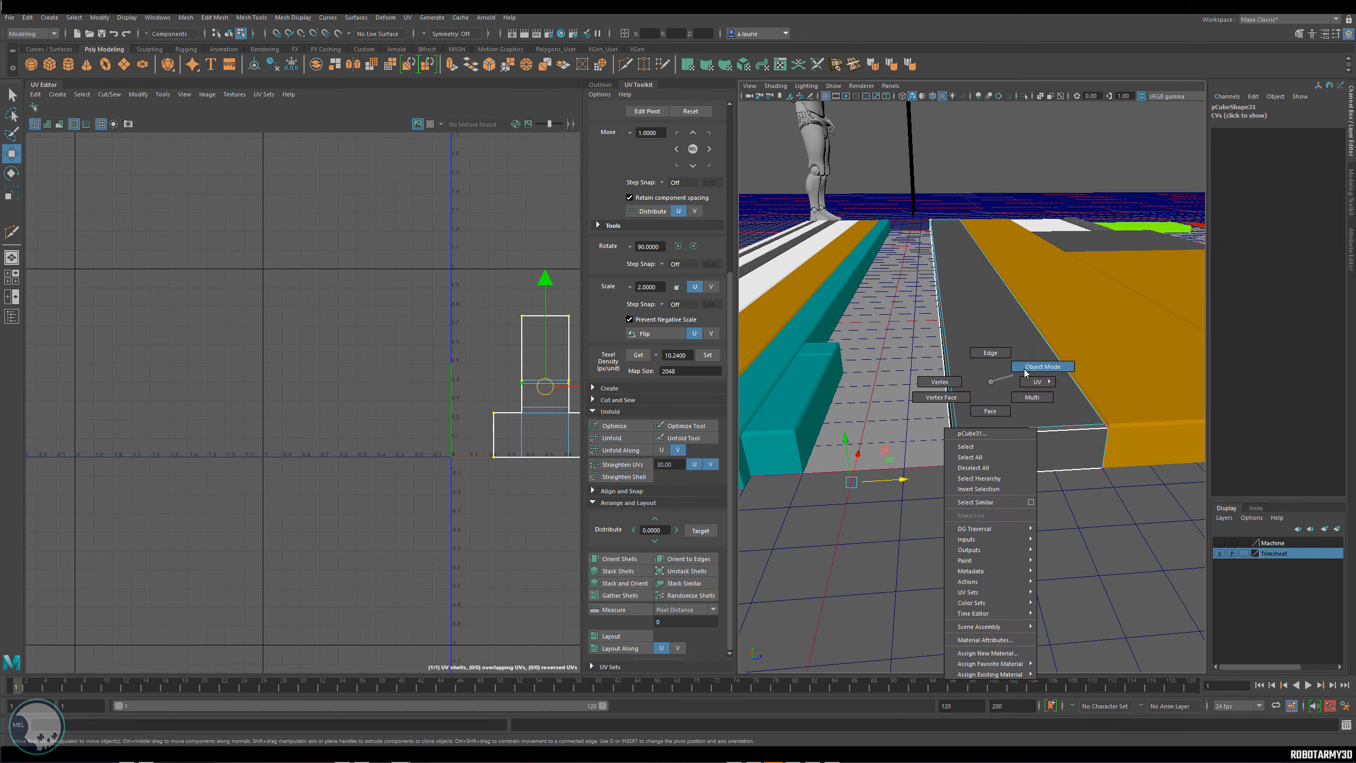
Shorten the thin dark block with the Move tool settings open, duplicate it, and snap the pivot to the copy's near end.
click(917, 356)
alt+drag(917, 356, 798, 258)
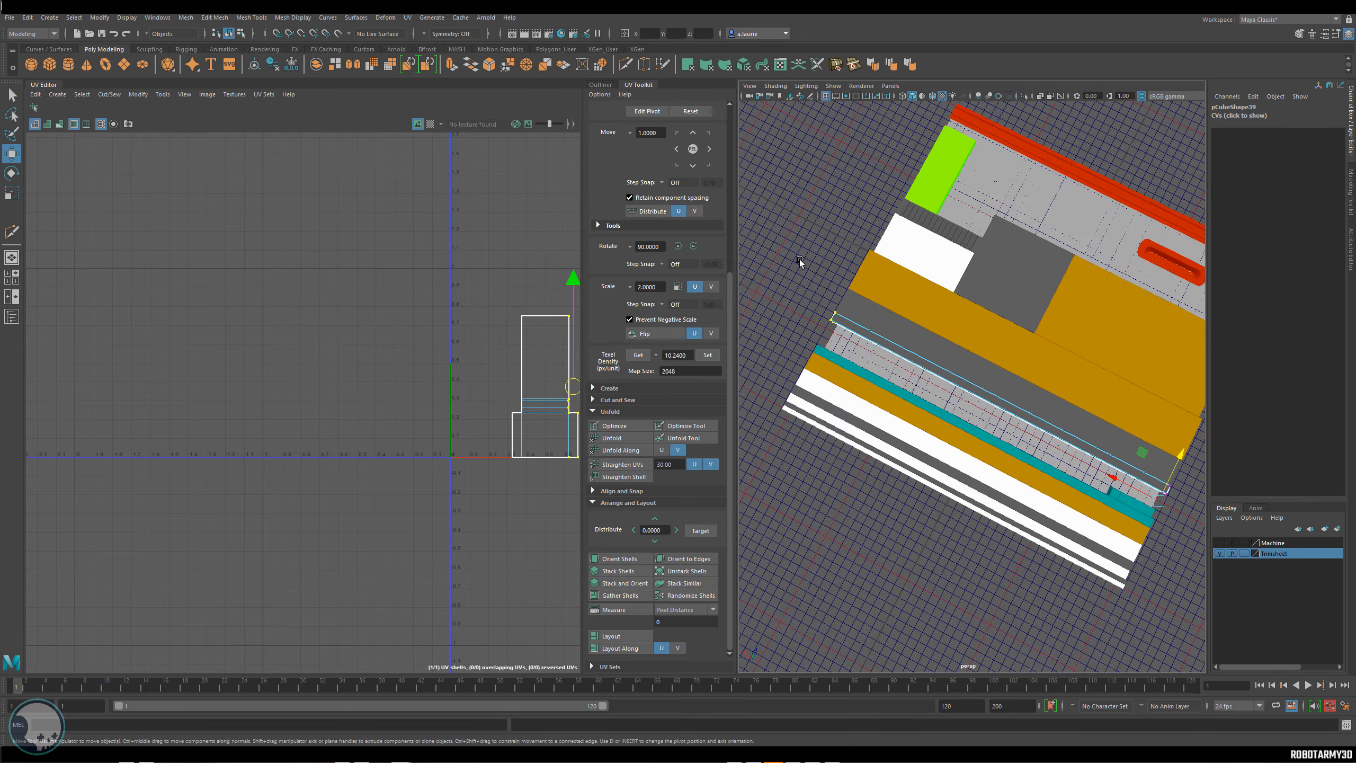
double_click(12, 154)
key(f)
scroll(863, 394, up, 5)
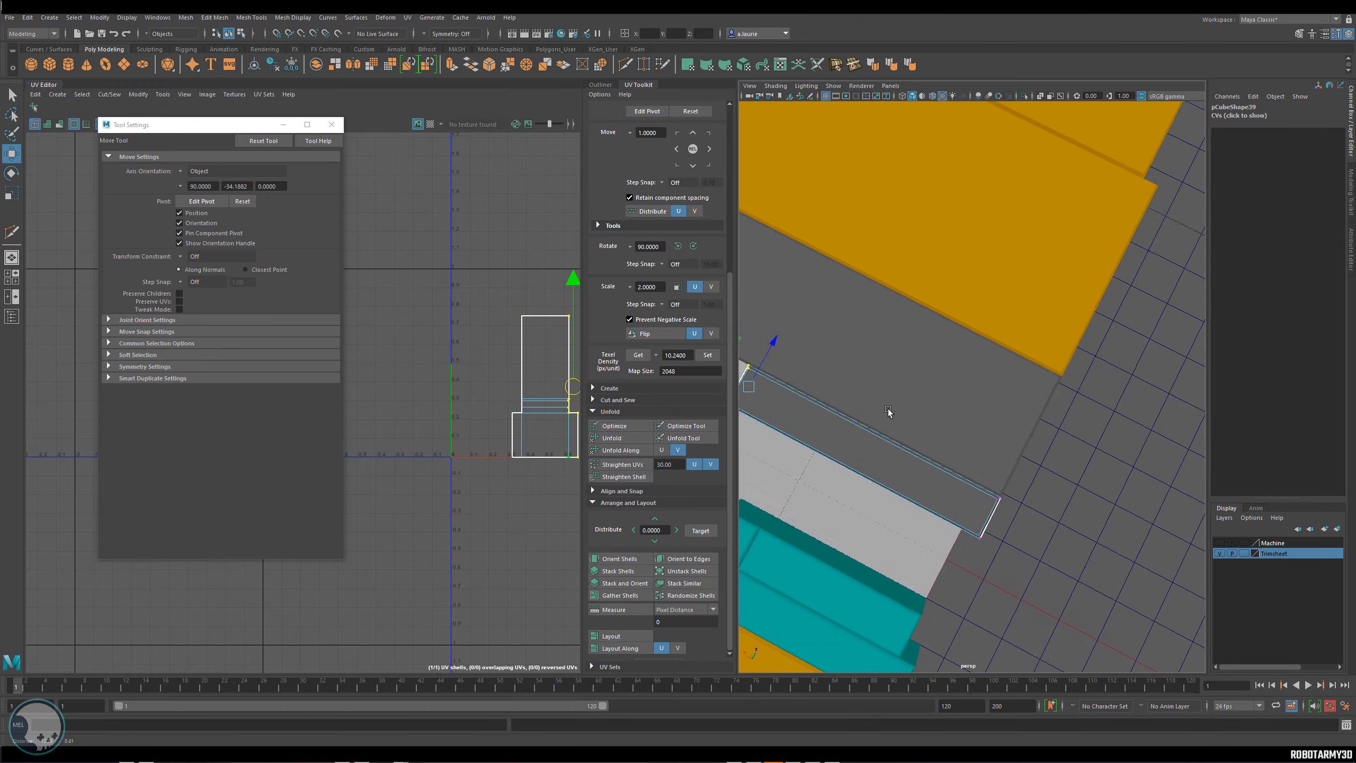
alt+drag(887, 408, 908, 357)
key(F8)
key(ctrl+d)
right_drag(908, 358, 905, 320)
click(902, 294)
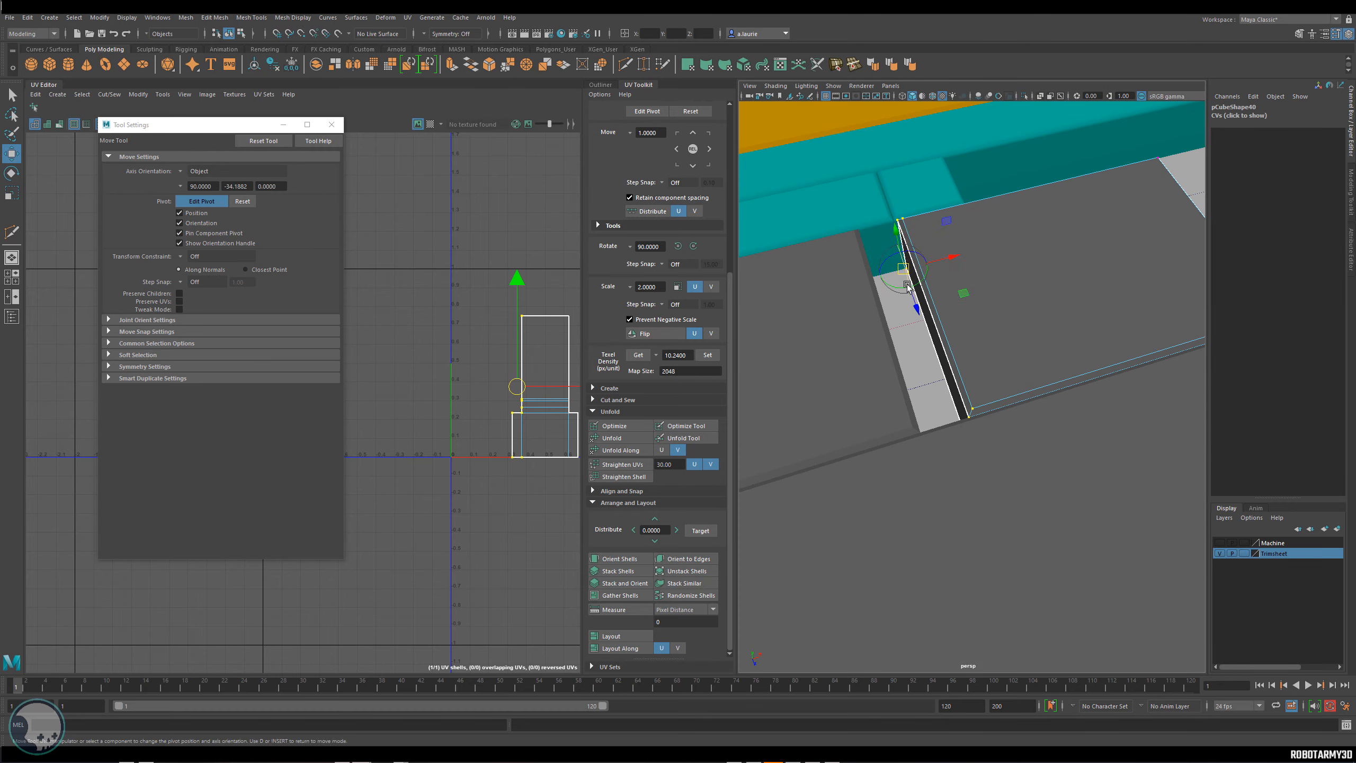
Continue the thin dark row with duplicate panel blocks, snapping their end vertices against the neighbouring blocks.
alt+drag(902, 294, 1111, 351)
click(1032, 402)
click(1020, 418)
click(984, 307)
click(1110, 352)
key(d)
alt+drag(1057, 308, 984, 378)
scroll(1007, 350, up, 5)
click(1008, 288)
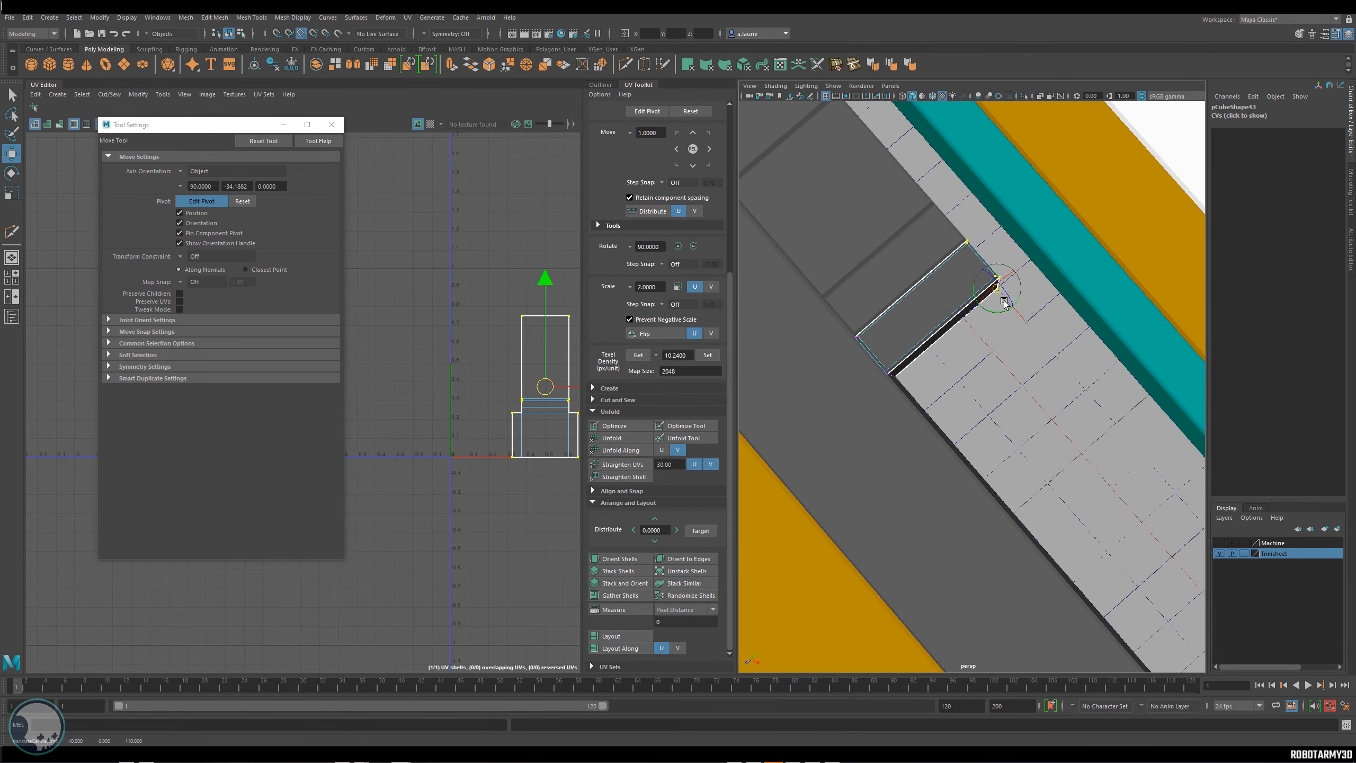
Duplicate the last dark panel block and join the copy's near end to it.
alt+drag(1007, 288, 1003, 439)
drag(1002, 440, 950, 331)
scroll(961, 373, down, 10)
scroll(1001, 410, up, 10)
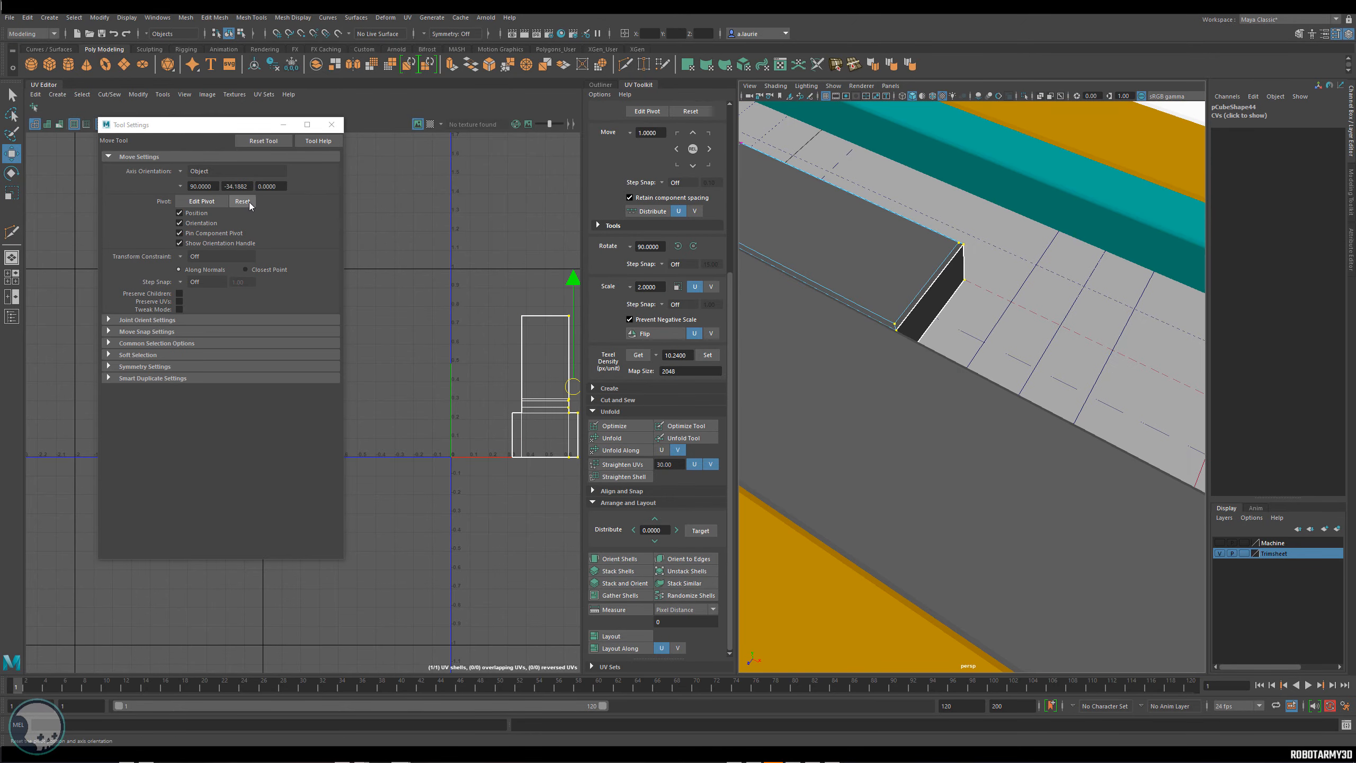
Reset the pivot, snap it to the new dark panel's free end, and move that end outward along the row.
key(F9)
click(948, 316)
key(d)
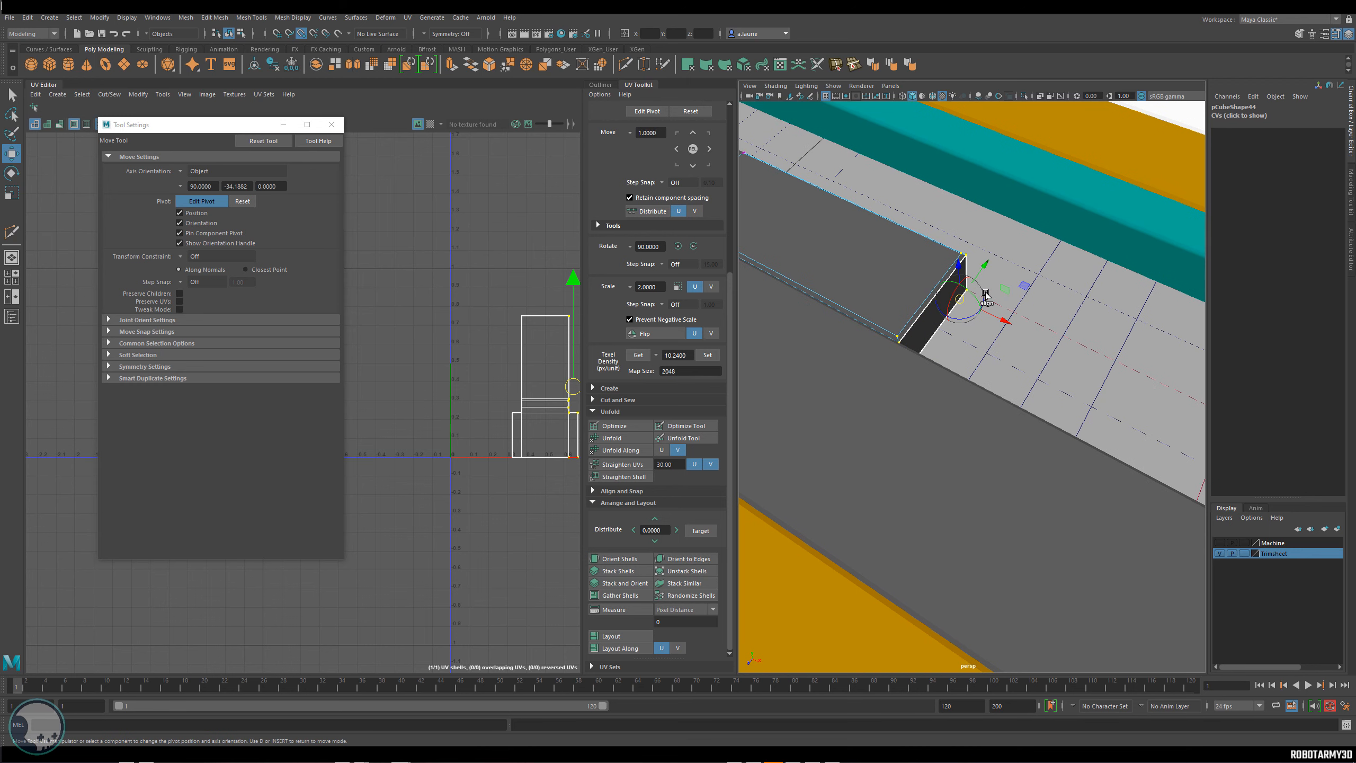
key(d)
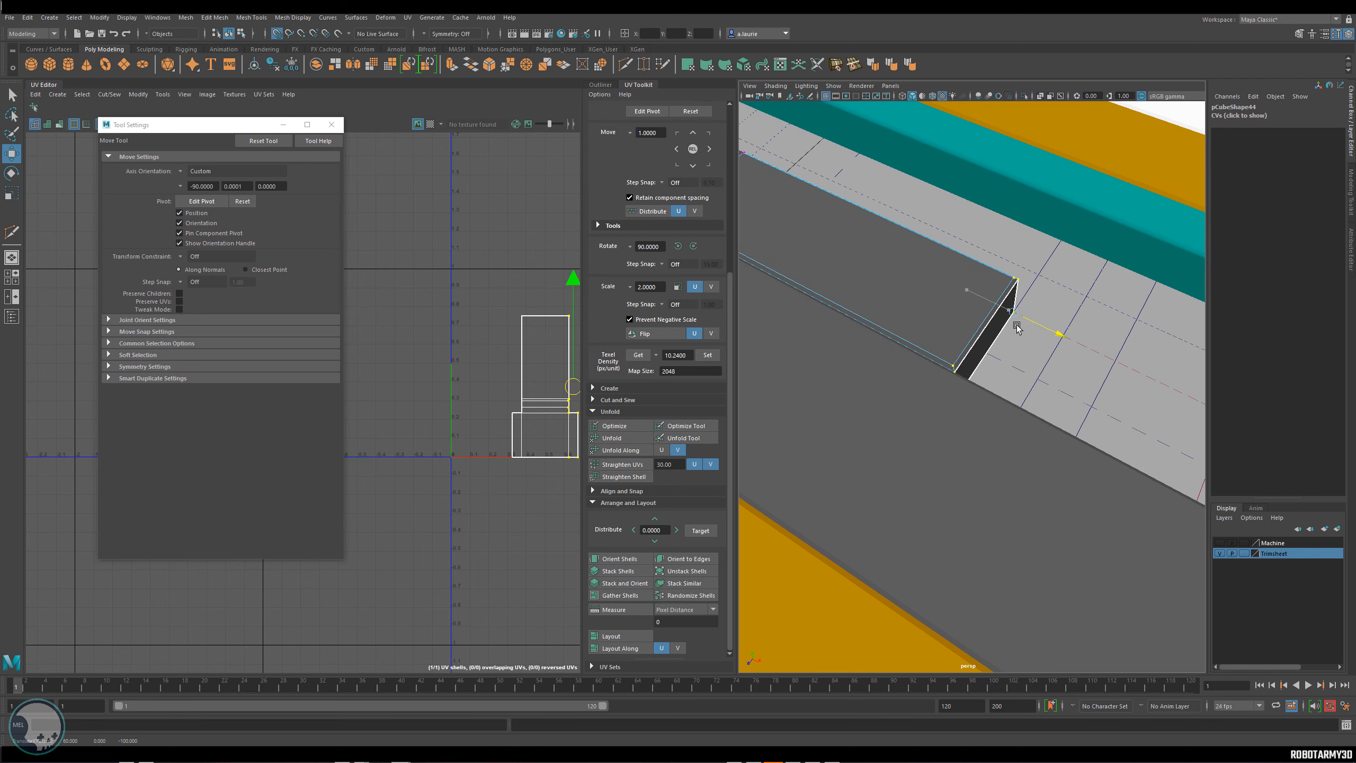
alt+drag(1094, 377, 964, 378)
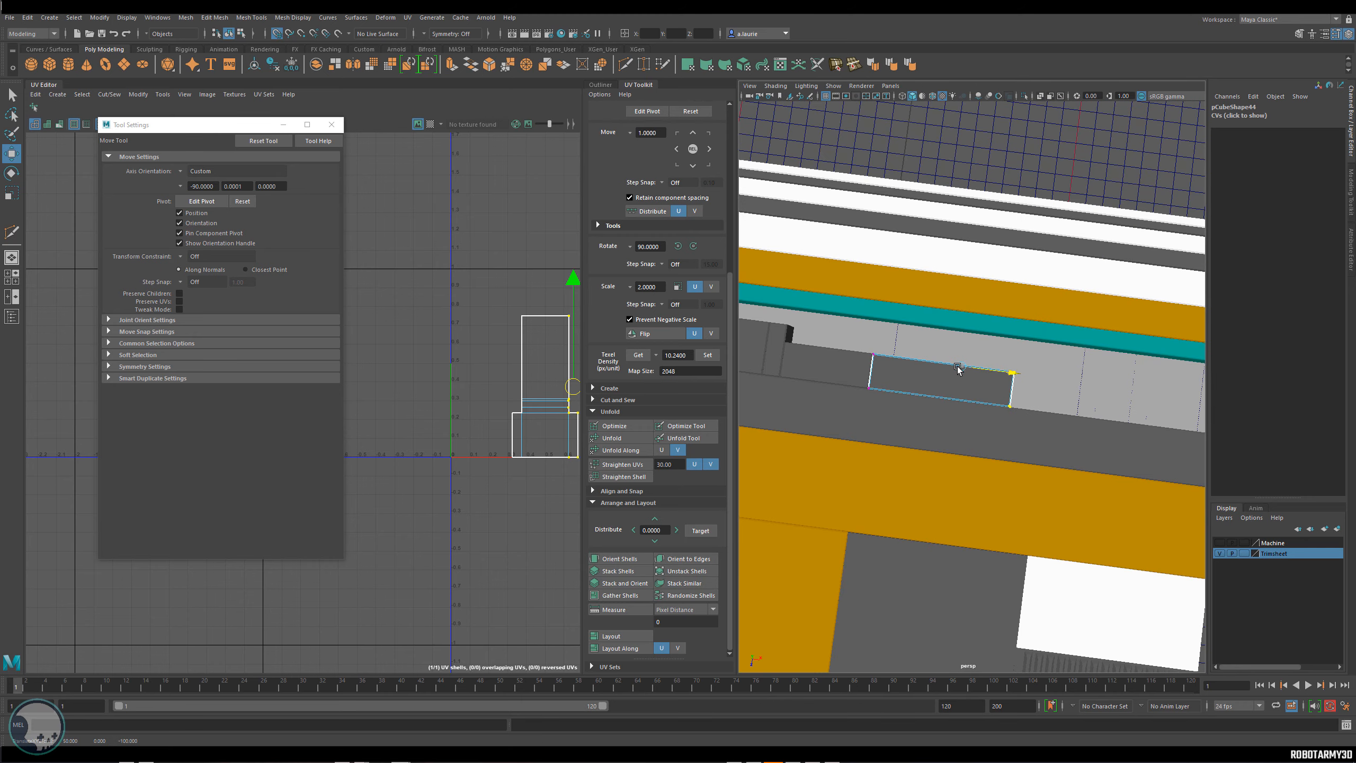
scroll(957, 368, down, 5)
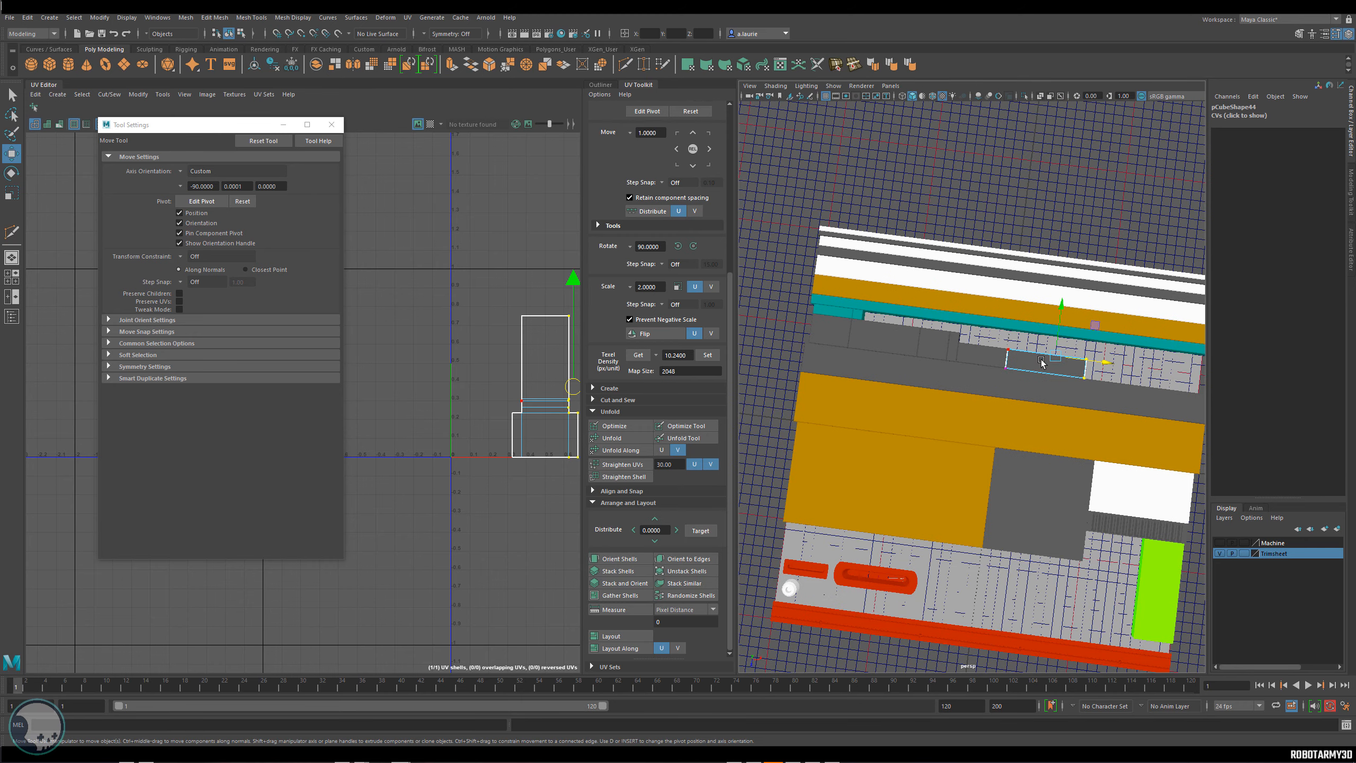
key(F8)
alt+drag(1066, 367, 902, 339)
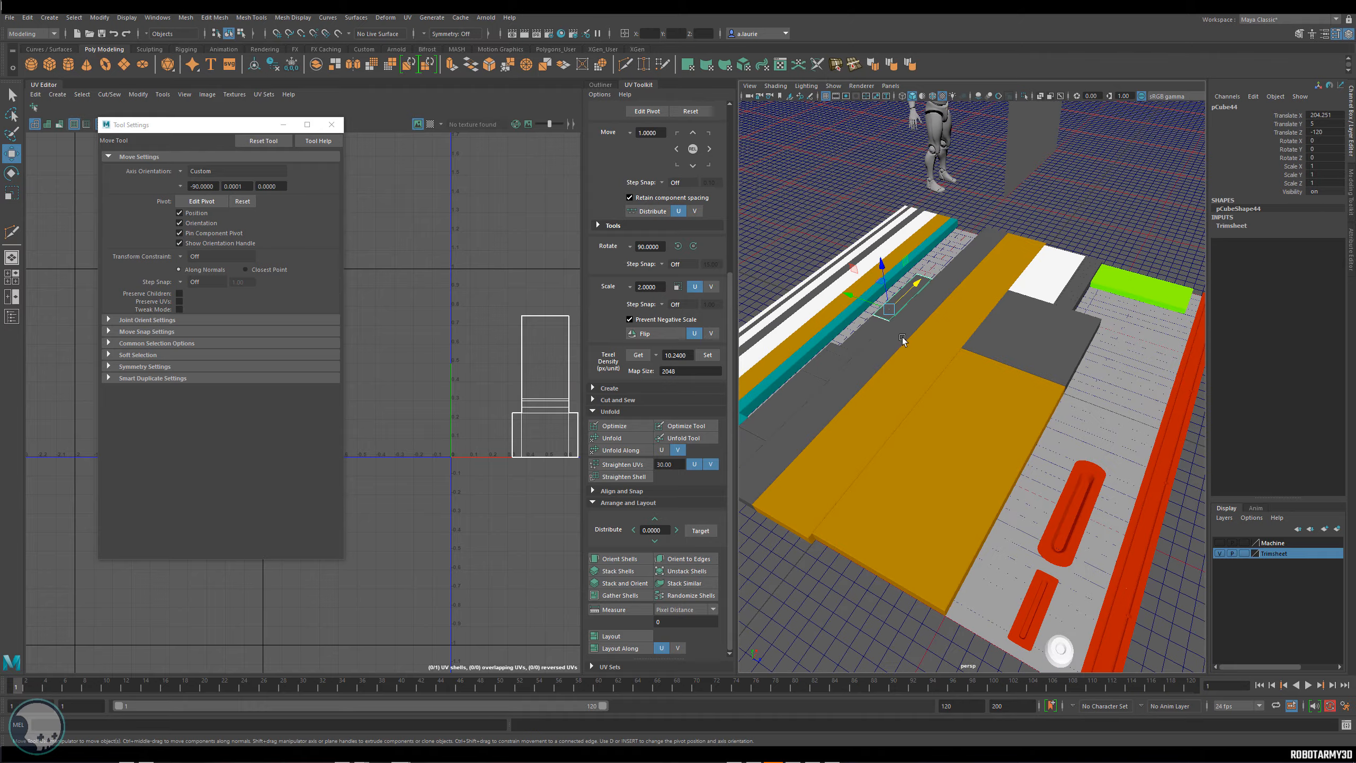
Shorten the upper orange strip block by moving its end vertices back until it ends above the dark square.
click(927, 459)
key(f)
alt+drag(926, 460, 972, 352)
click(922, 362)
right_click(944, 344)
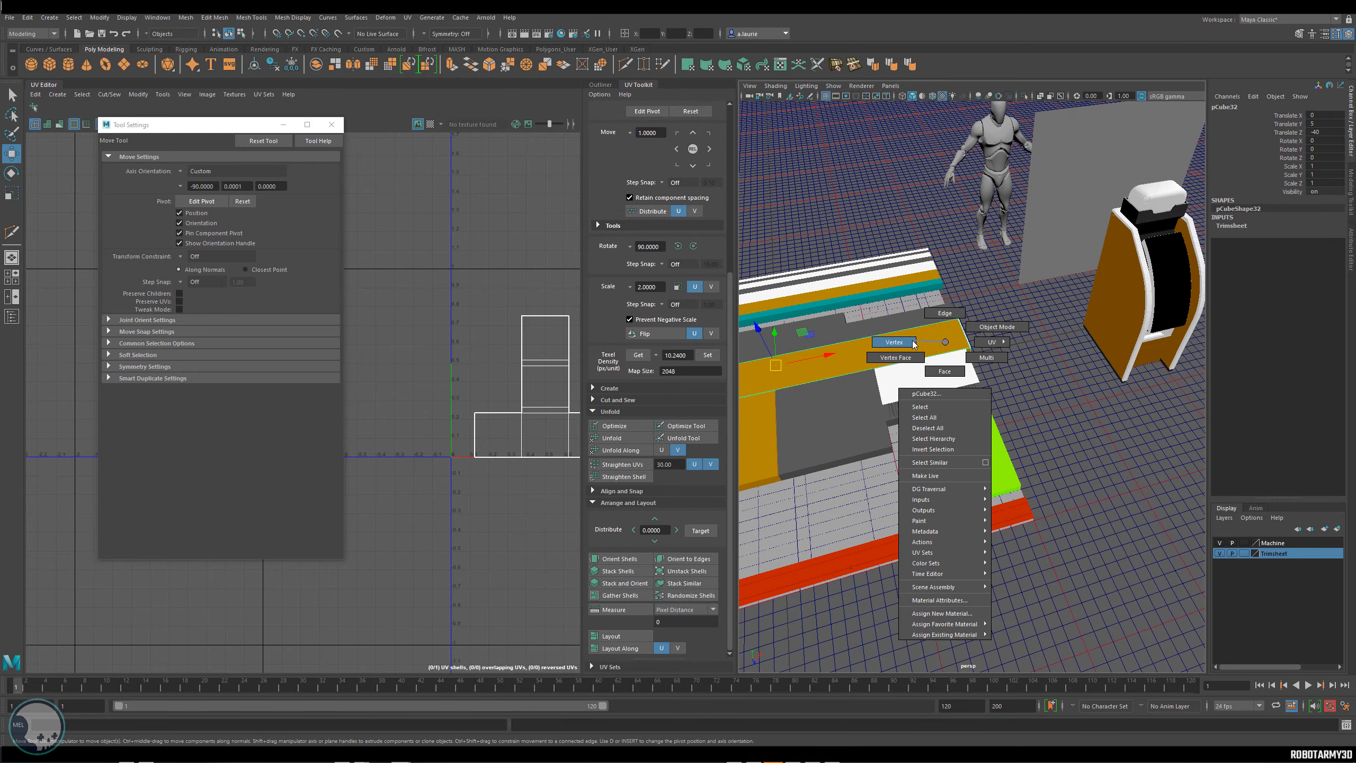
click(908, 293)
alt+drag(1020, 384, 1054, 375)
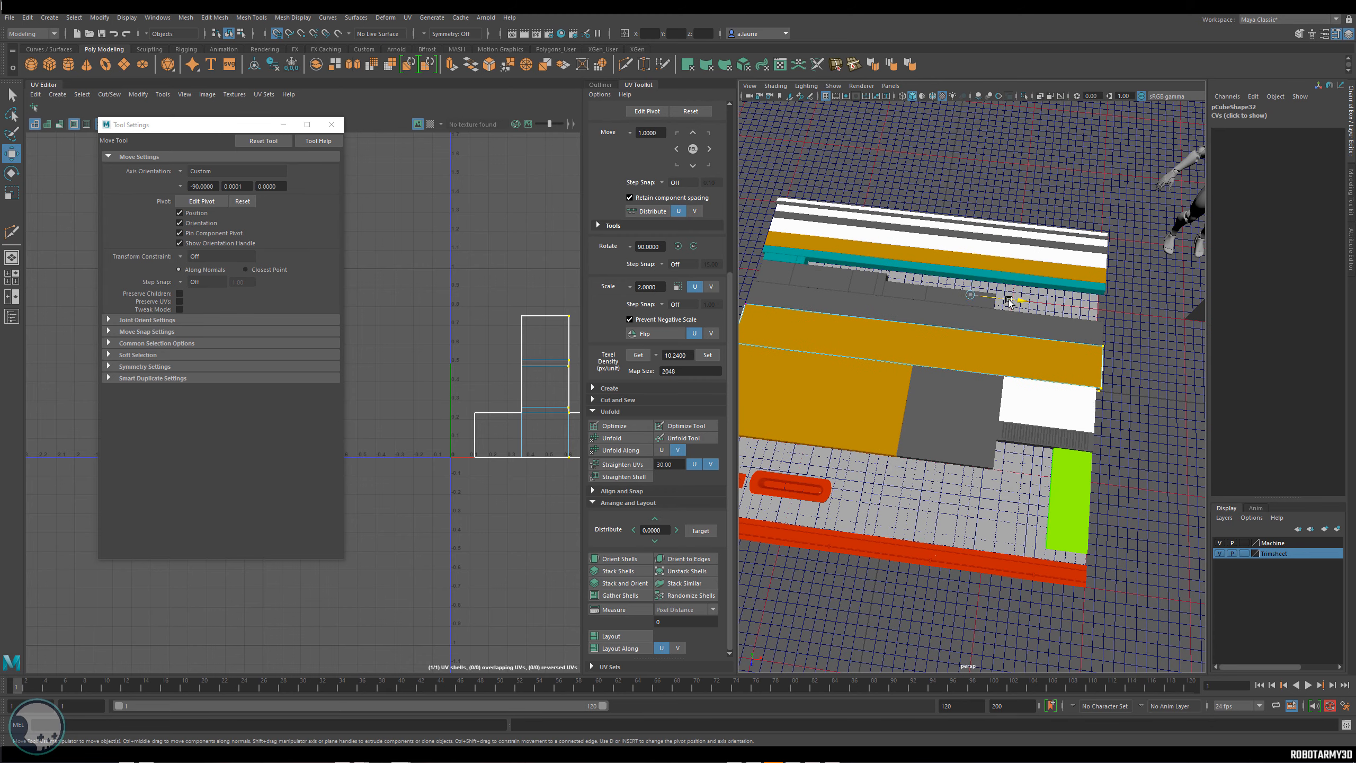
drag(1009, 302, 831, 301)
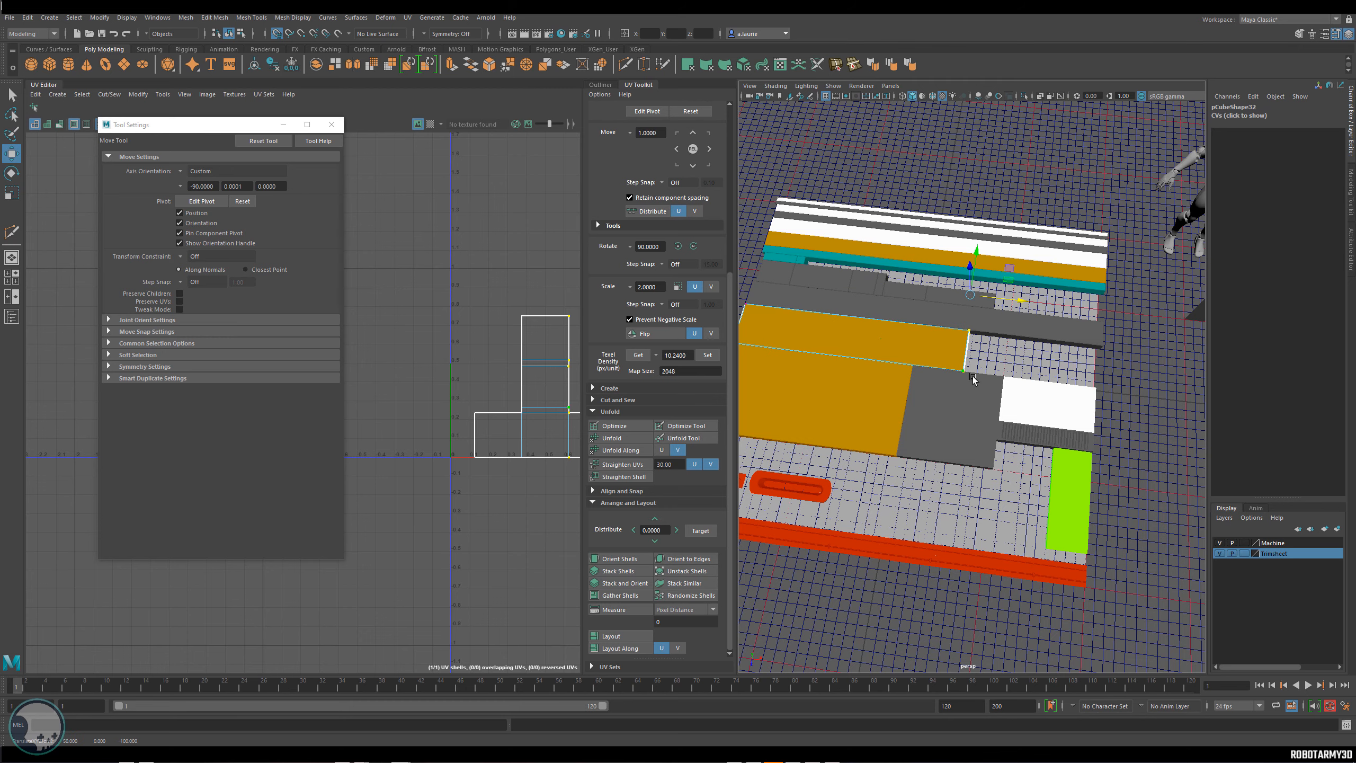
Select the end vertices at the opposite, outer end of the shortened orange strip.
alt+drag(973, 379, 1011, 261)
alt+right_drag(1012, 261, 1030, 321)
alt+middle_drag(1047, 256, 999, 451)
alt+right_drag(998, 451, 1016, 344)
key(d)
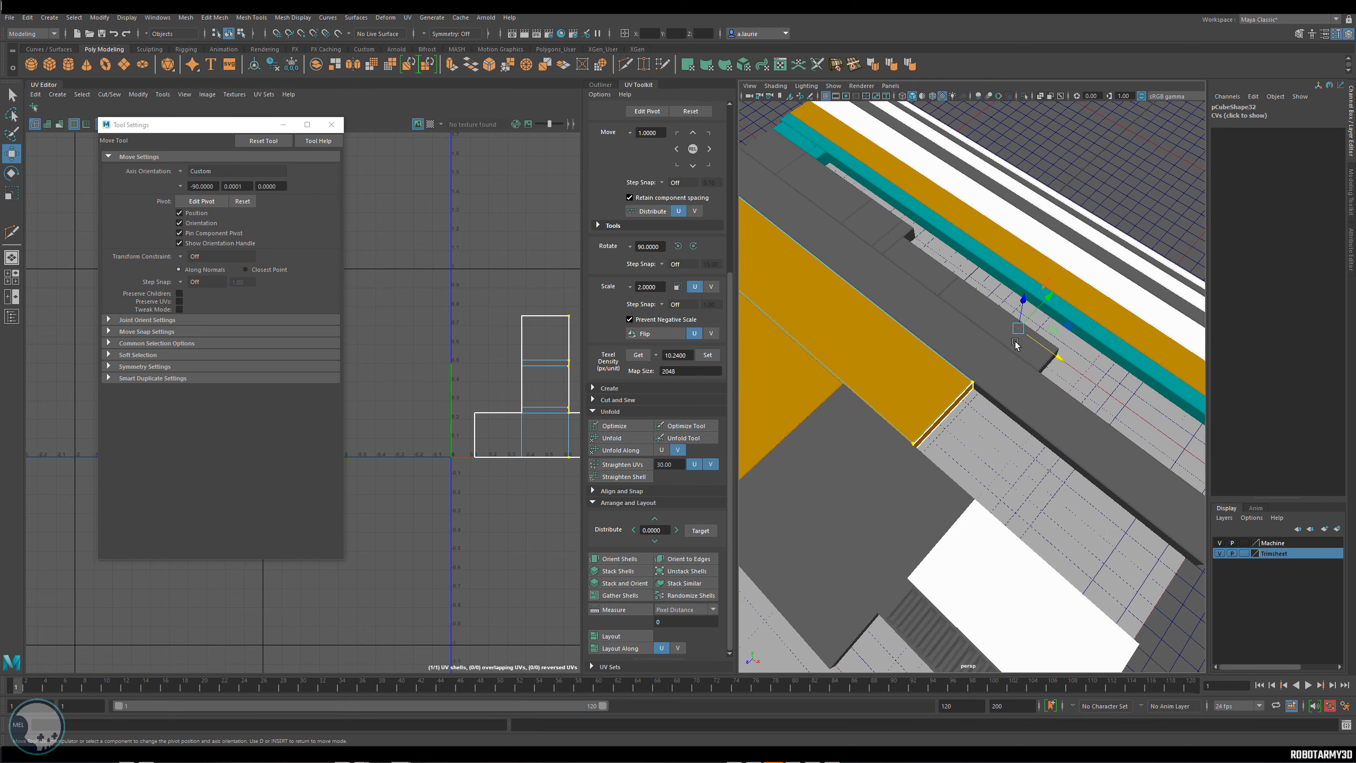
alt+right_drag(964, 401, 923, 424)
alt+drag(923, 424, 941, 403)
alt+middle_drag(941, 402, 1041, 374)
alt+right_drag(919, 379, 970, 390)
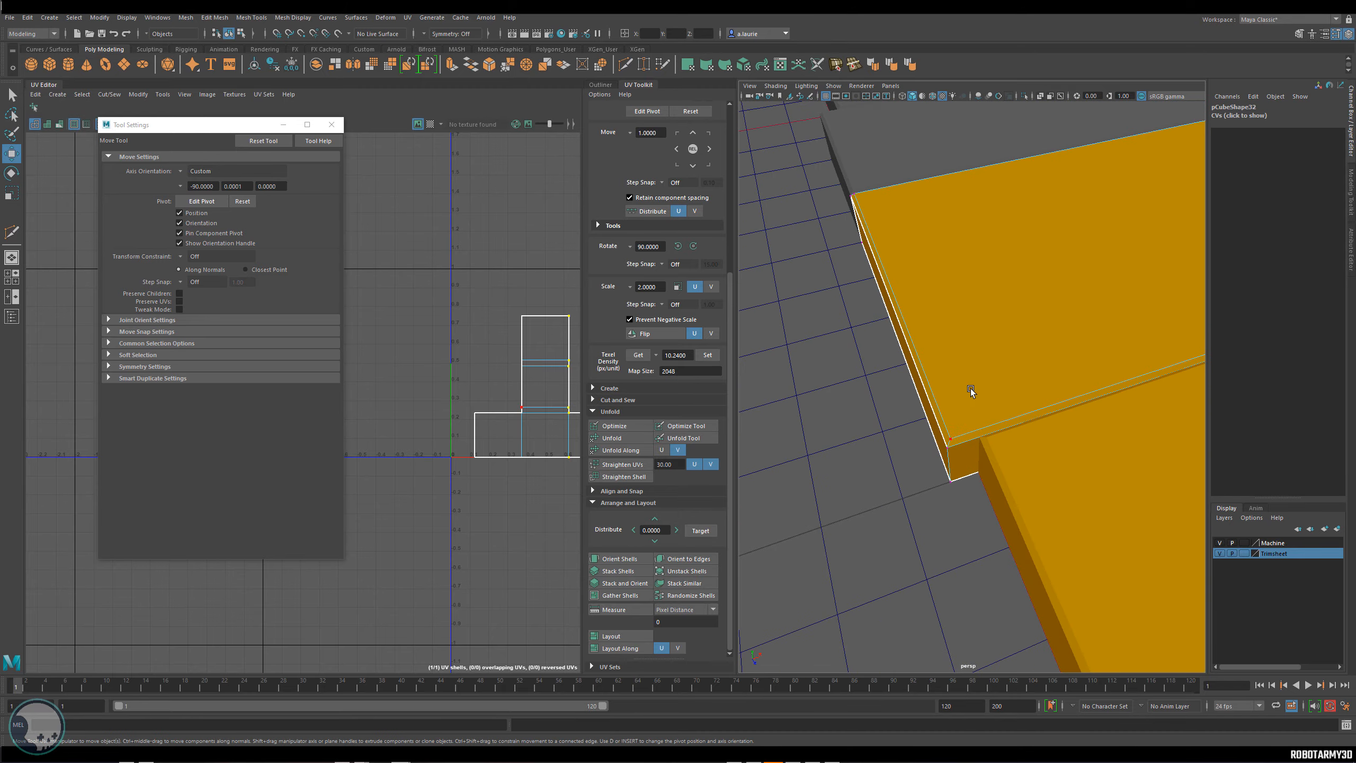
drag(813, 165, 813, 166)
Reset the Move tool pivot and snap it to the bottom corner of the orange strip's outer end.
alt+right_drag(822, 181, 902, 342)
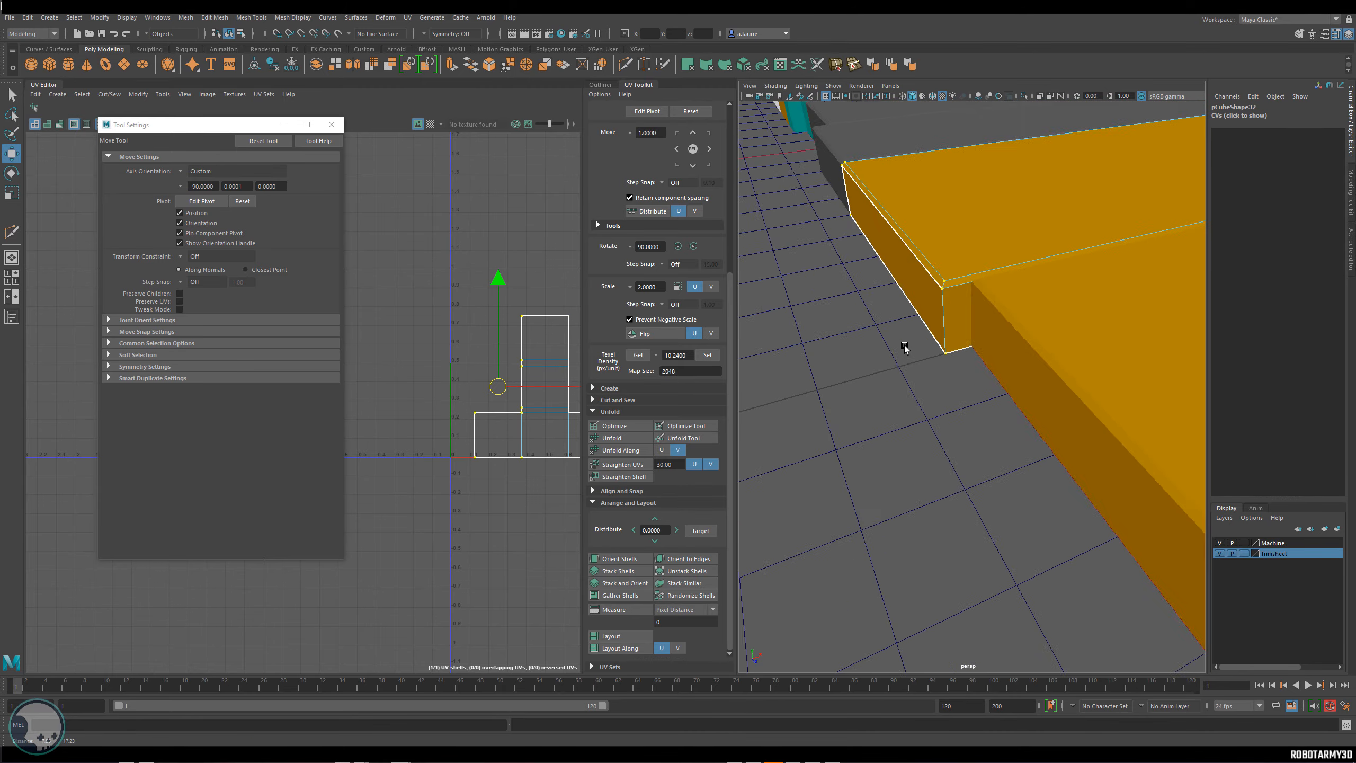
alt+drag(902, 342, 900, 336)
alt+right_drag(900, 335, 929, 315)
alt+drag(943, 302, 902, 333)
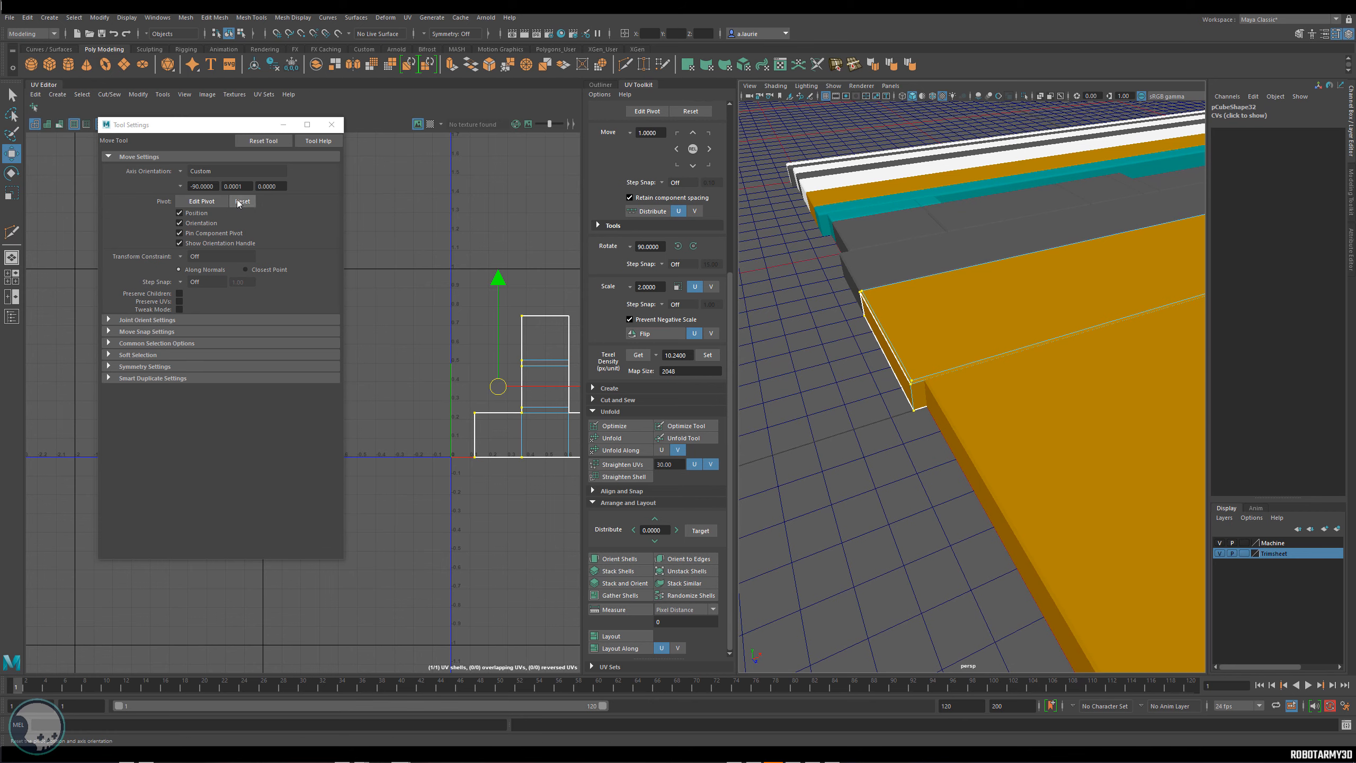
key(d)
click(914, 410)
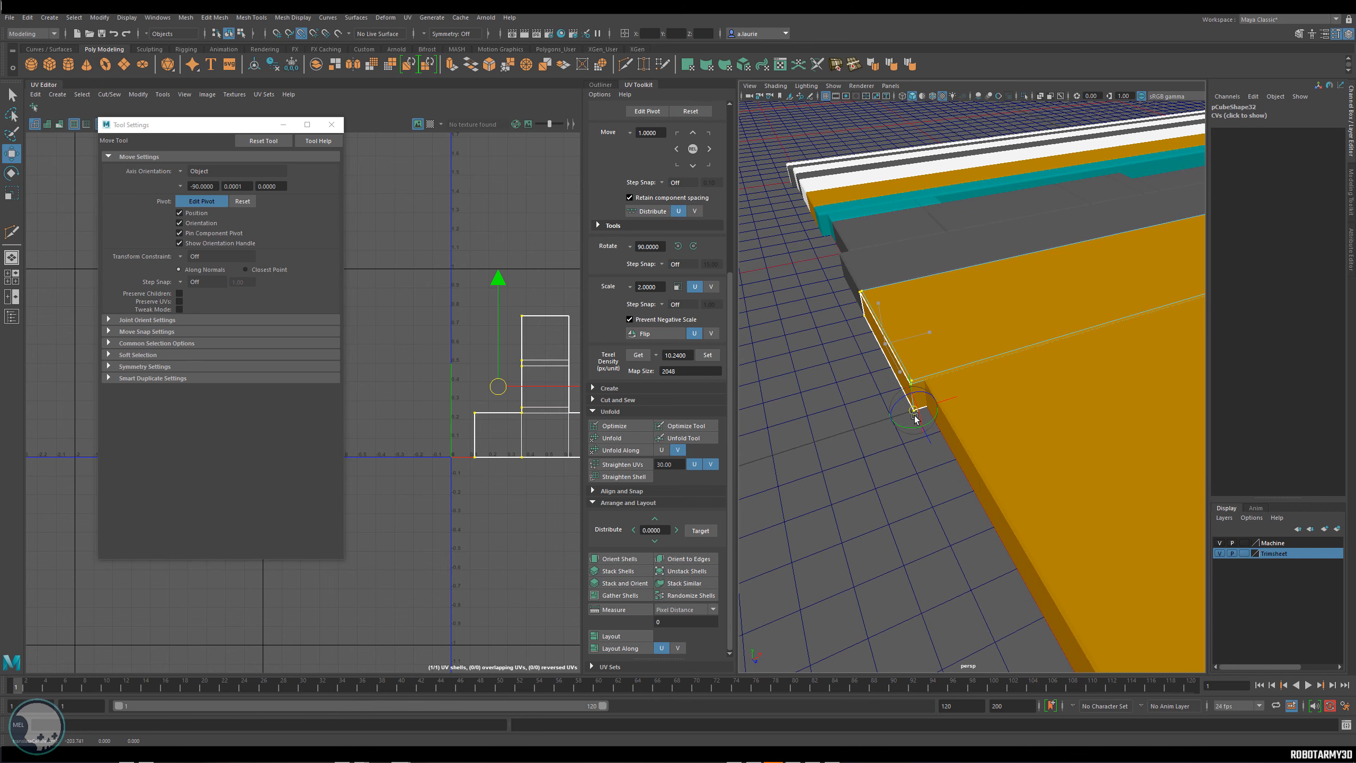
key(d)
scroll(1045, 346, down, 5)
alt+drag(1044, 346, 1049, 376)
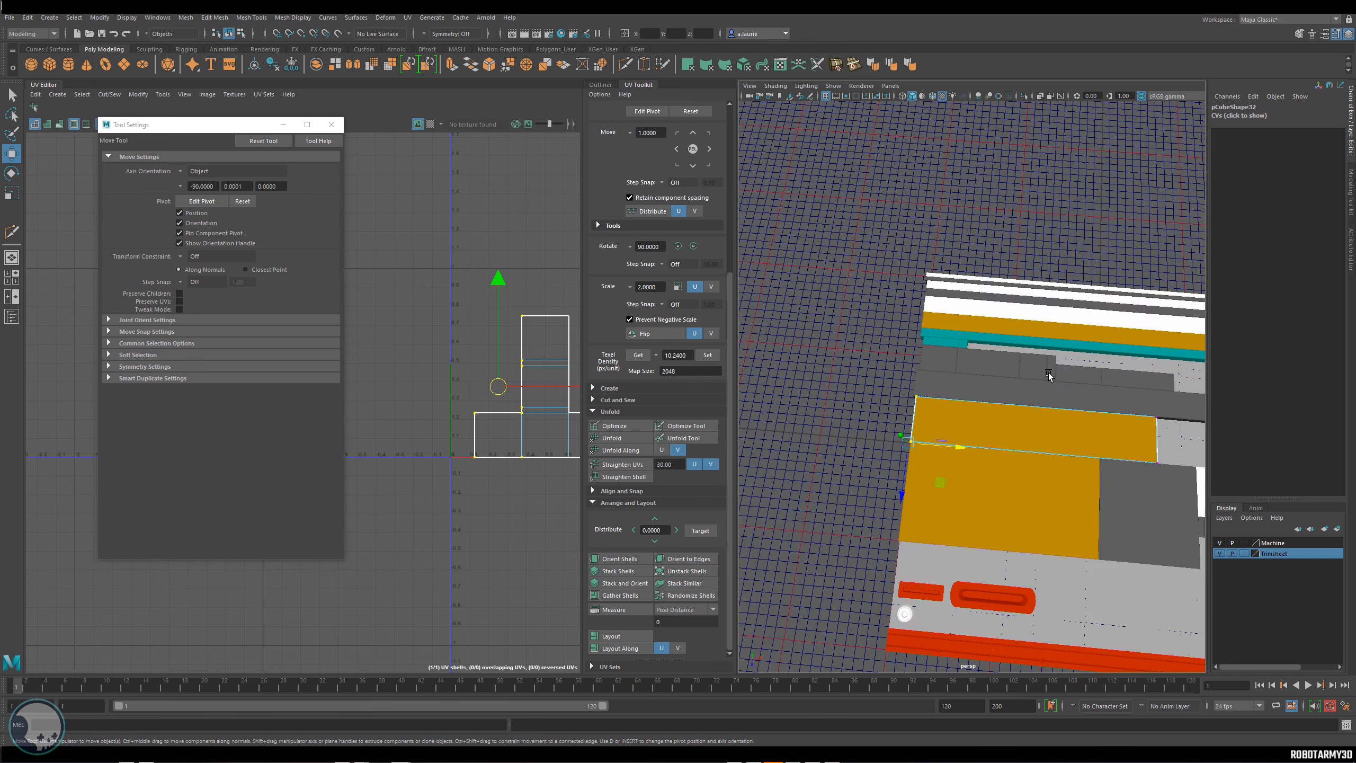
alt+middle_drag(1050, 376, 917, 333)
Duplicate the shortened orange strip along its length and snap the copy's near end vertices against the original.
right_drag(992, 389, 1049, 374)
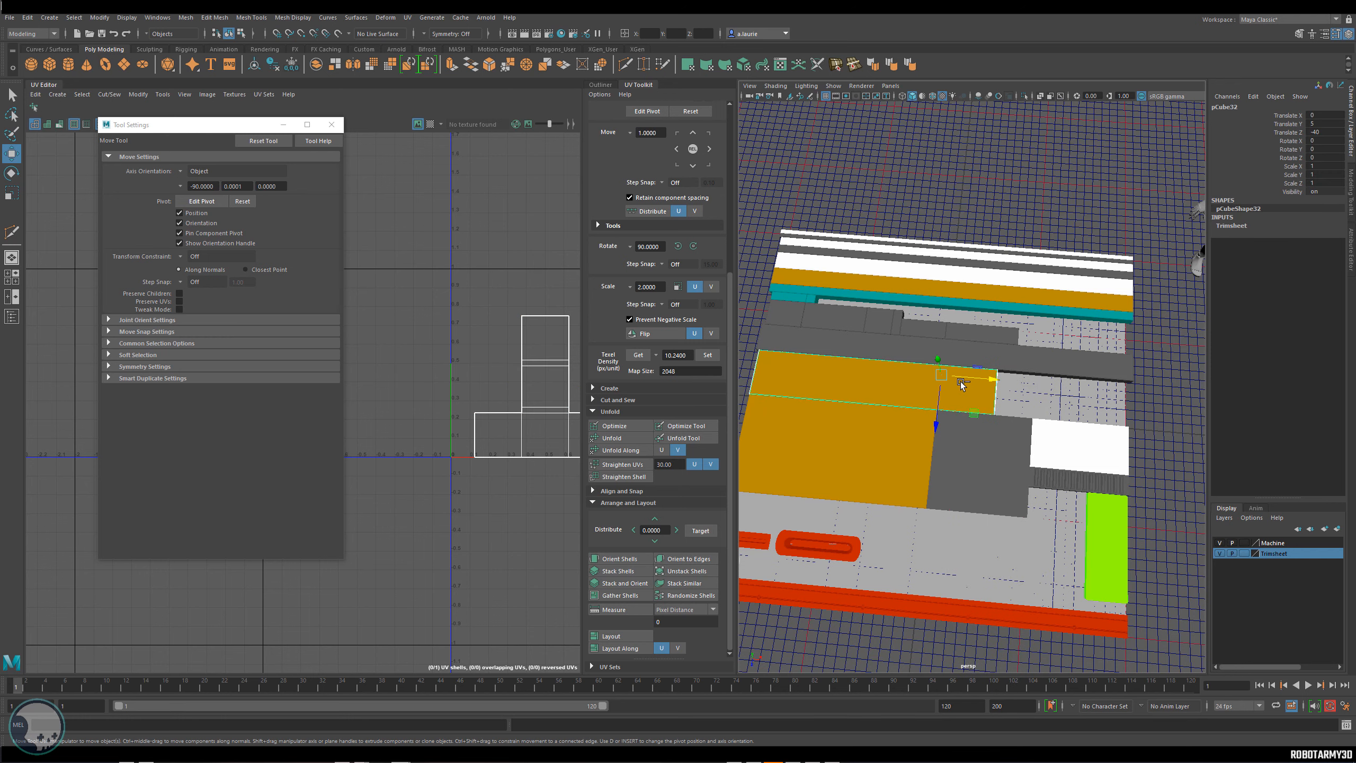
shift+drag(961, 385, 1179, 406)
alt+middle_drag(1048, 403, 996, 390)
scroll(960, 376, up, 5)
right_drag(956, 354, 951, 360)
right_drag(950, 359, 905, 356)
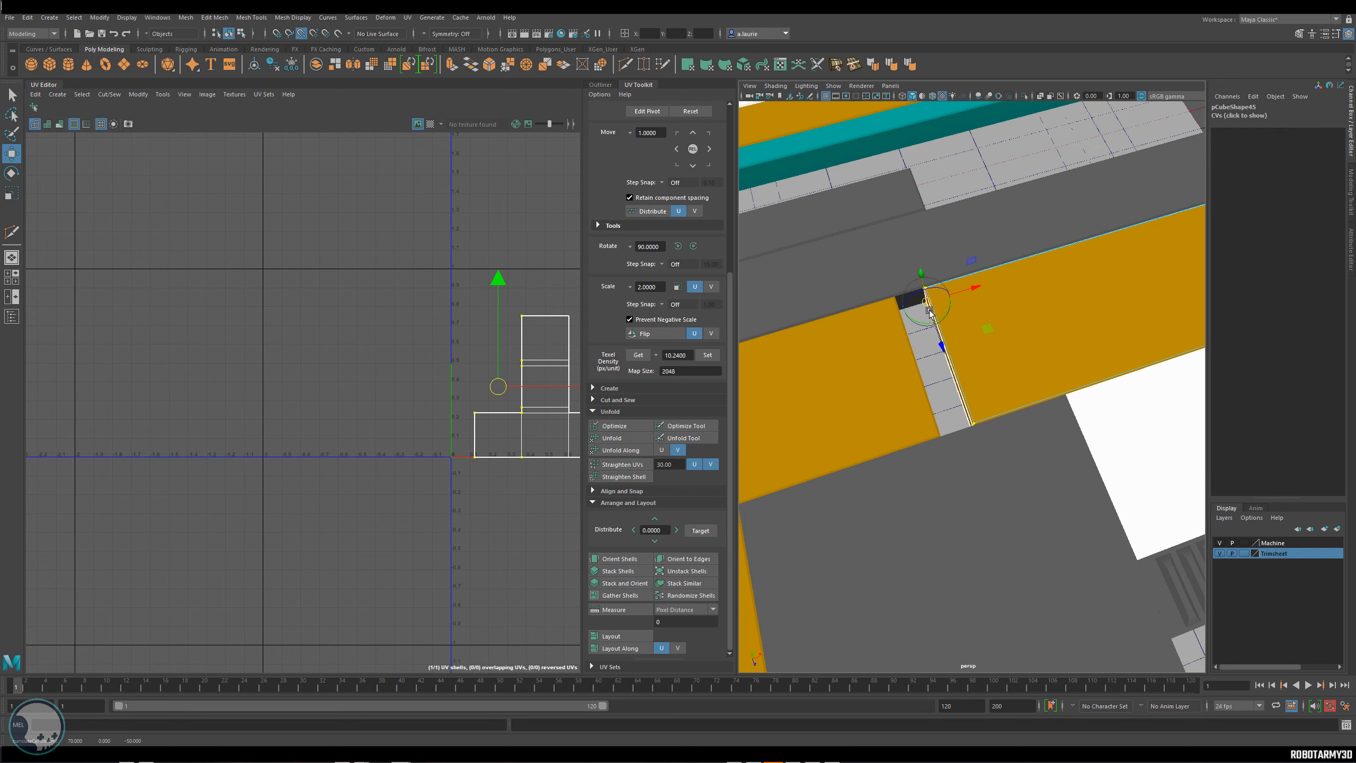
drag(930, 313, 908, 303)
Set the pivot at the orange copy's far end and move that end inward, snapped to the grid, to the white block's corner.
scroll(940, 321, down, 5)
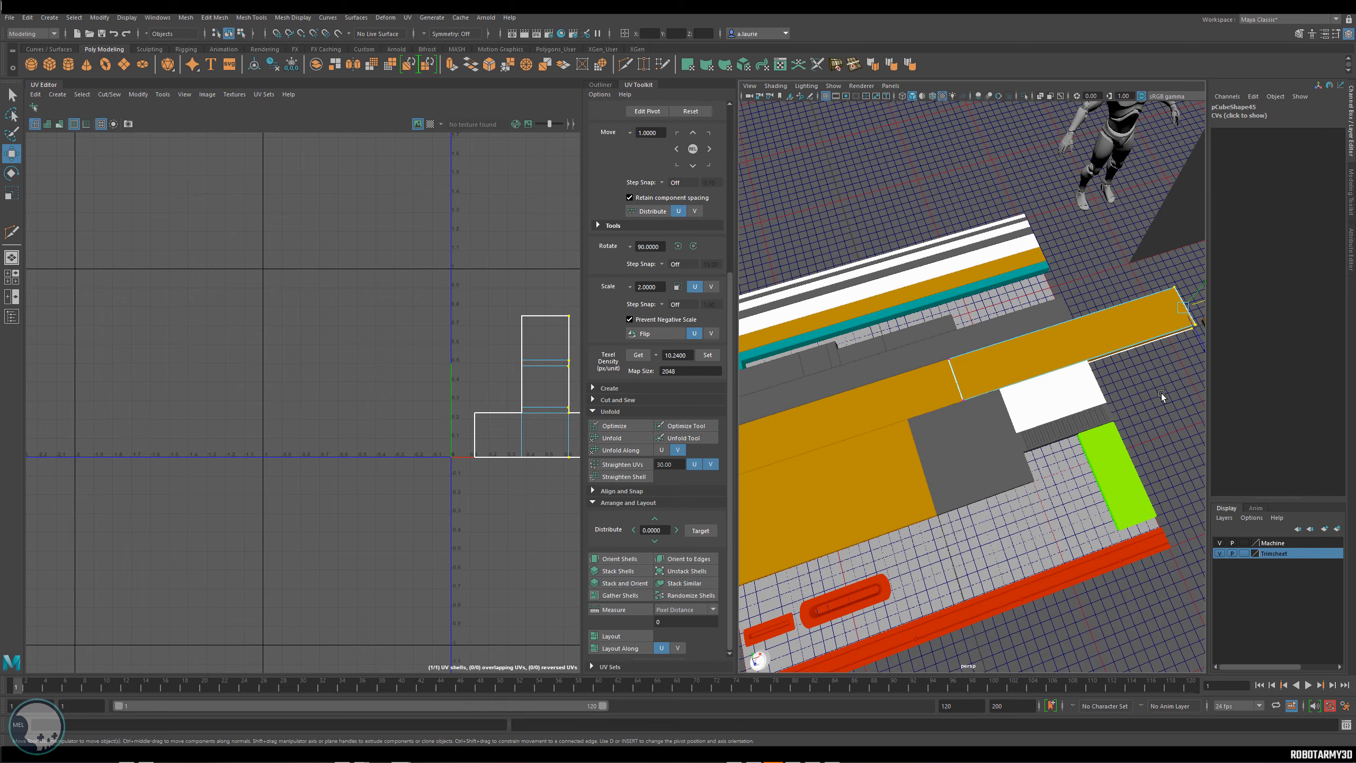
alt+drag(1161, 393, 1062, 390)
scroll(987, 358, up, 8)
alt+middle_drag(863, 369, 961, 343)
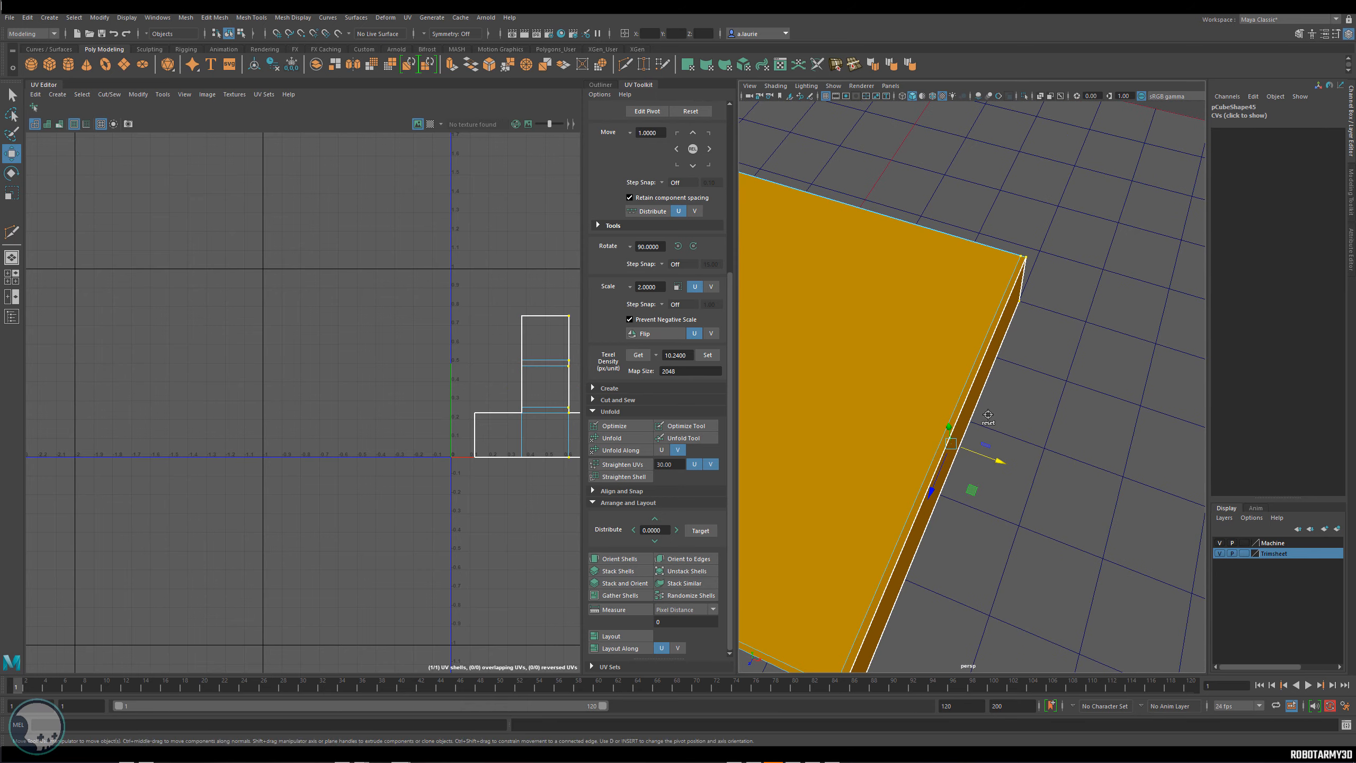
key(d)
alt+right_drag(1008, 346, 924, 391)
alt+middle_drag(924, 390, 1081, 419)
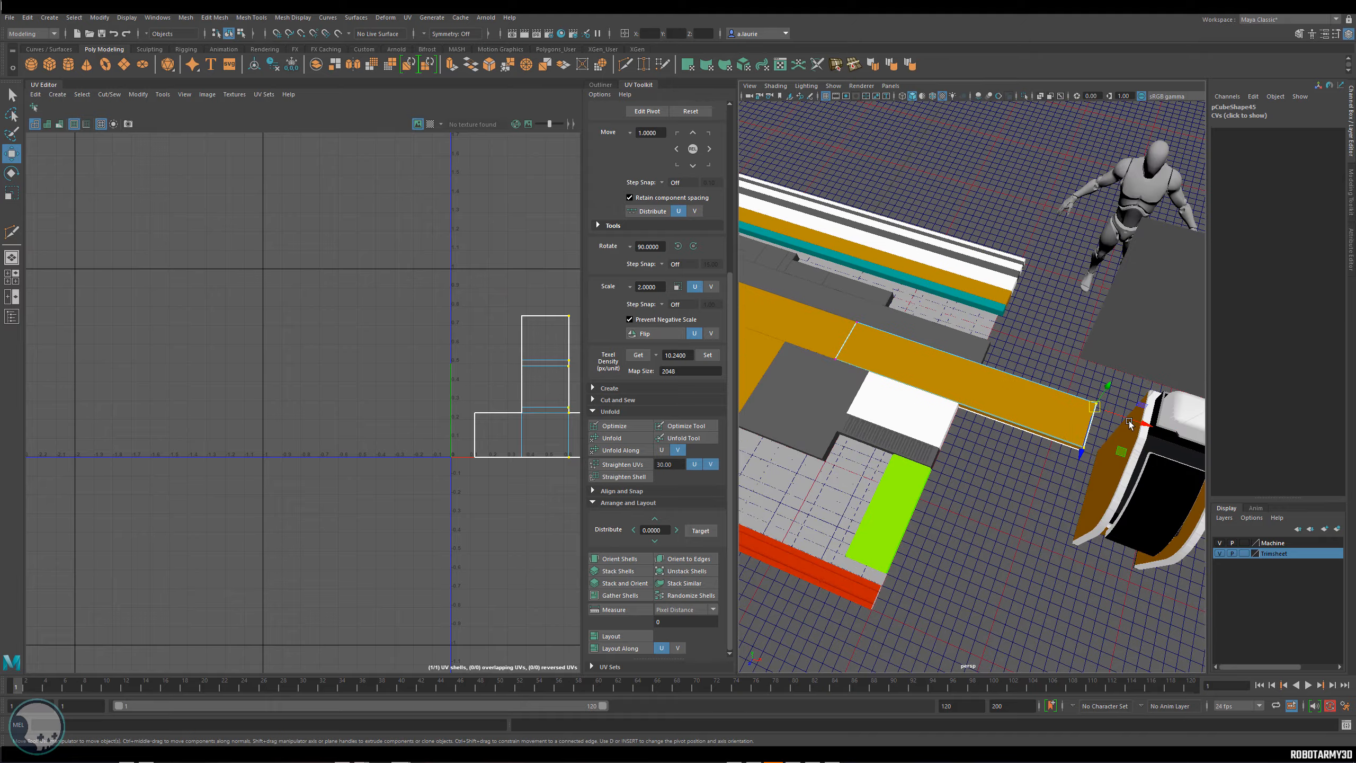
key(x)
drag(1137, 422, 937, 372)
alt+middle_drag(839, 369, 944, 381)
alt+right_drag(944, 381, 992, 384)
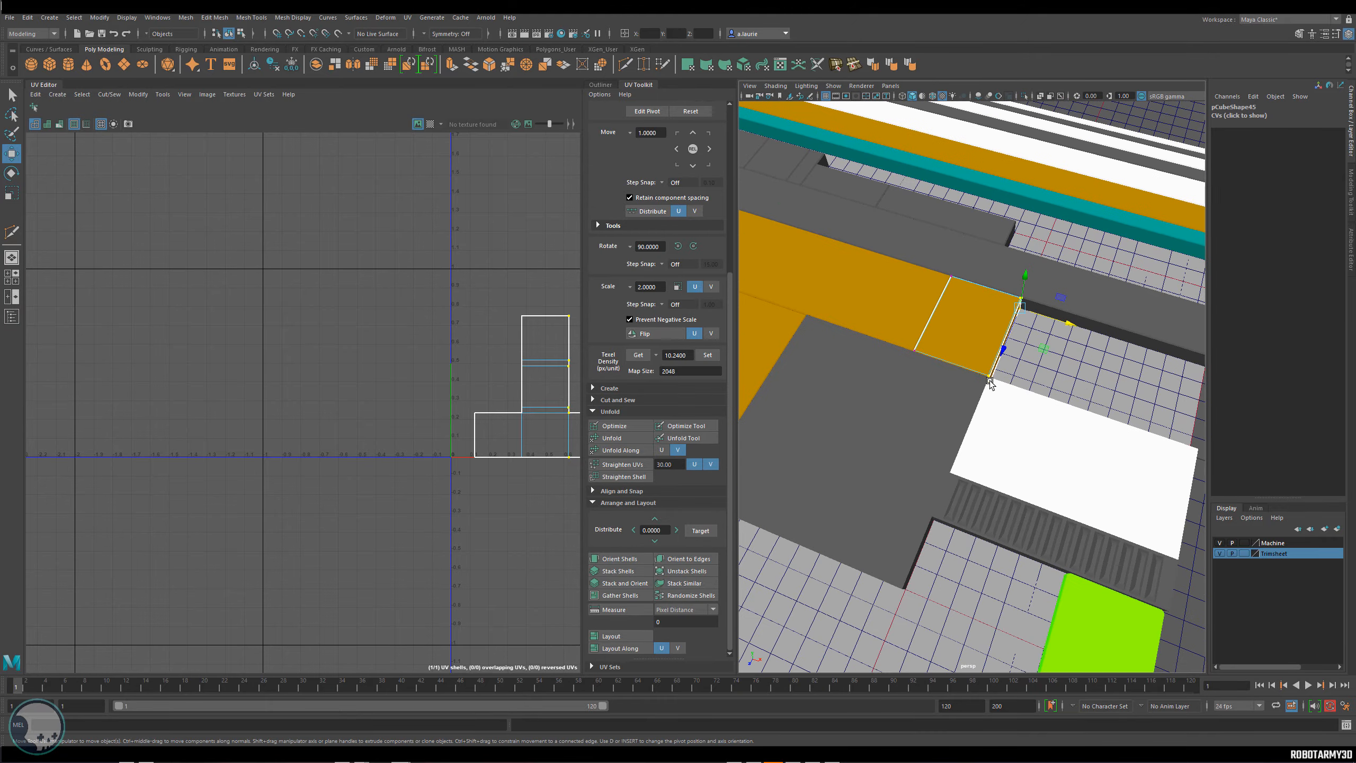
Return to object mode and select all the high-poly trim sheet pieces.
right_drag(962, 306, 1013, 293)
scroll(1002, 315, up, 3)
alt+middle_drag(982, 290, 944, 343)
alt+right_drag(944, 343, 837, 361)
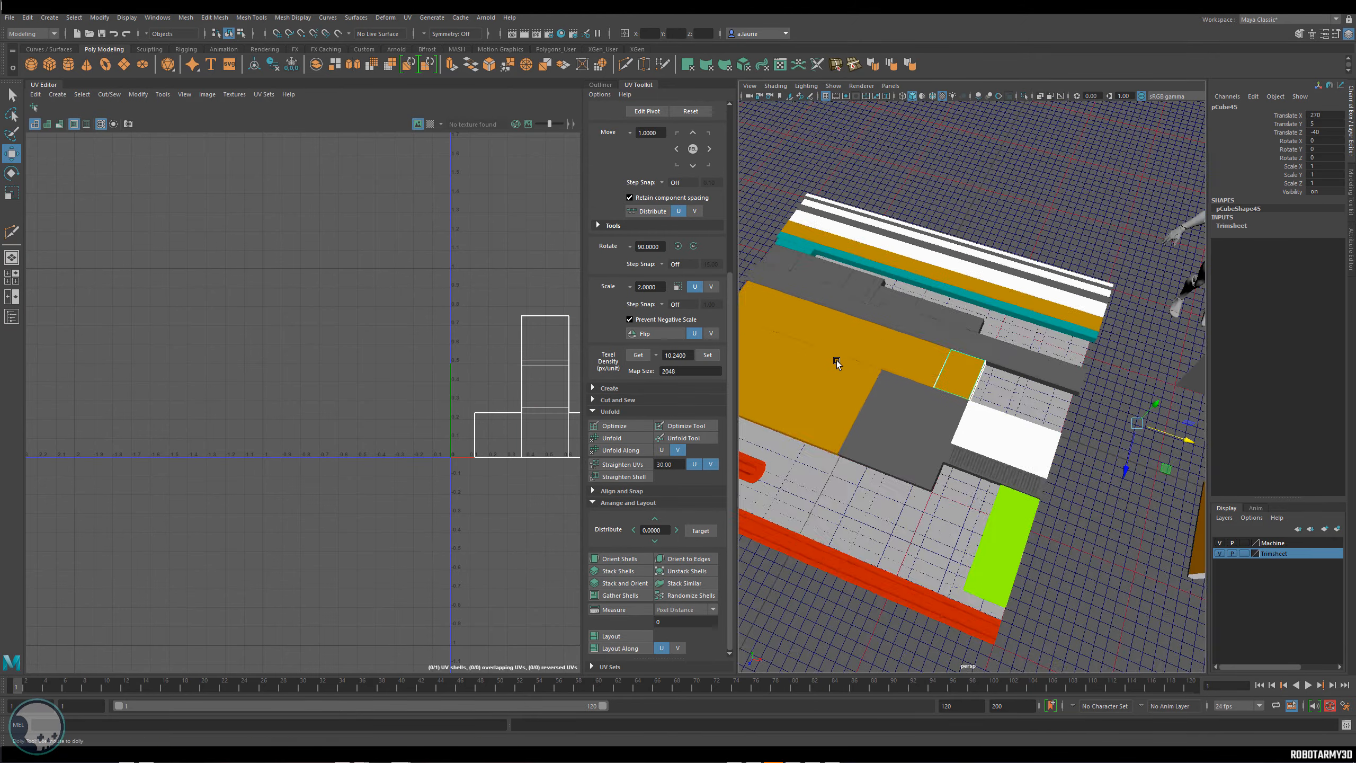
alt+drag(837, 361, 868, 382)
click(1093, 407)
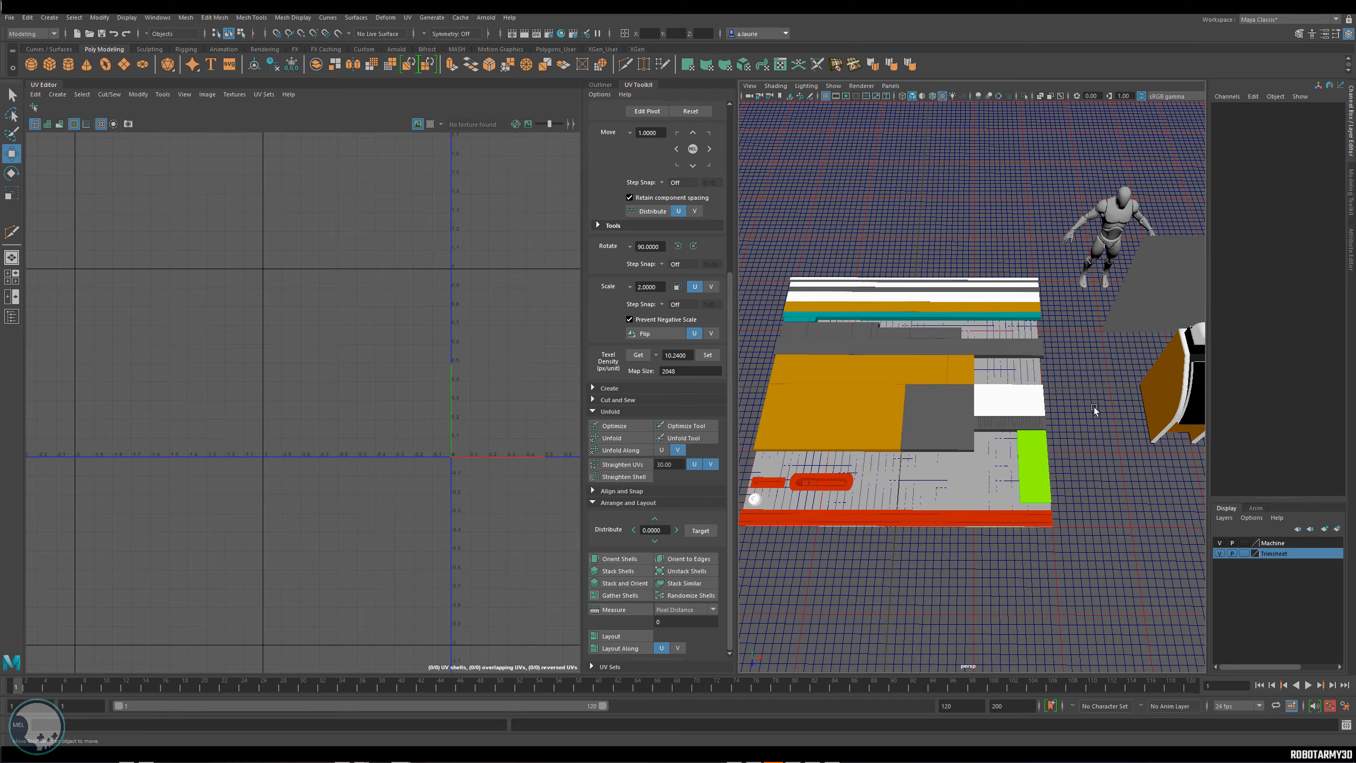
click(971, 379)
alt+drag(972, 379, 773, 229)
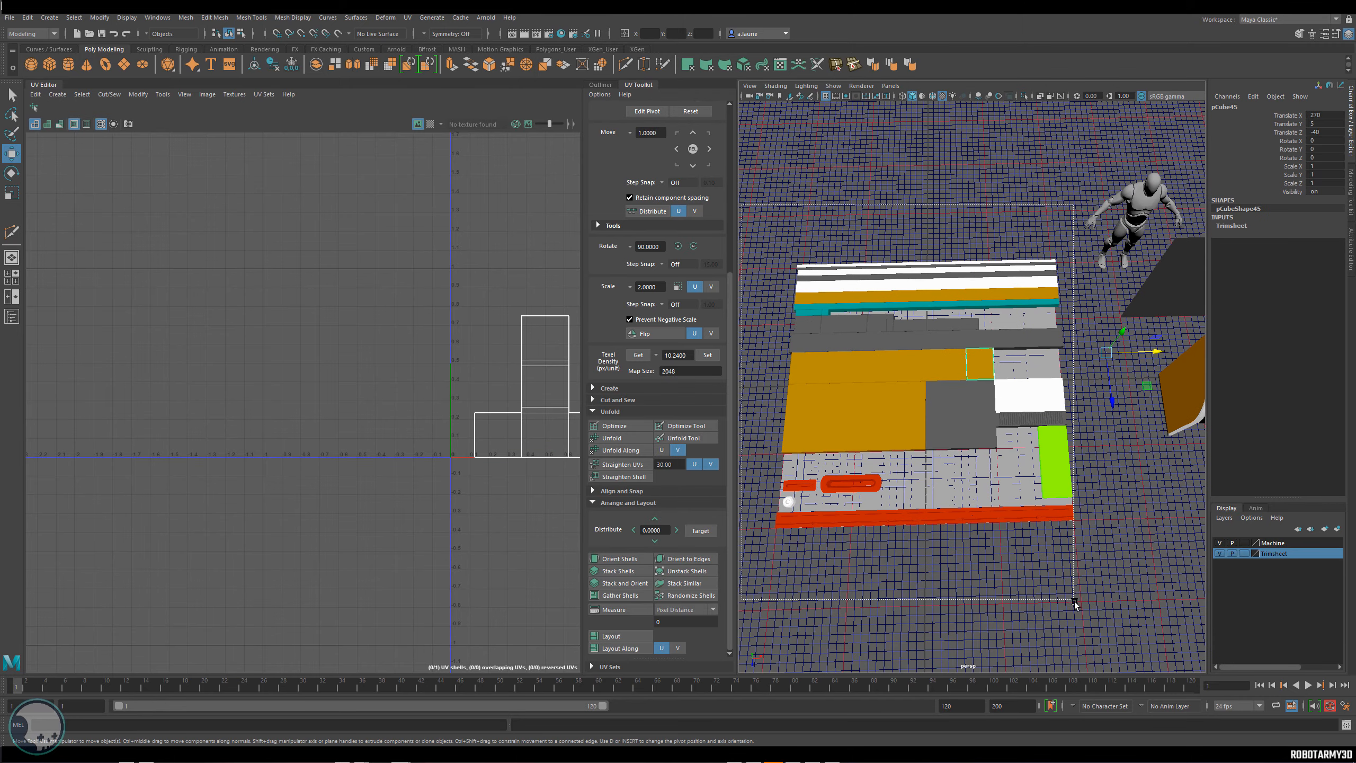
drag(1074, 601, 1077, 604)
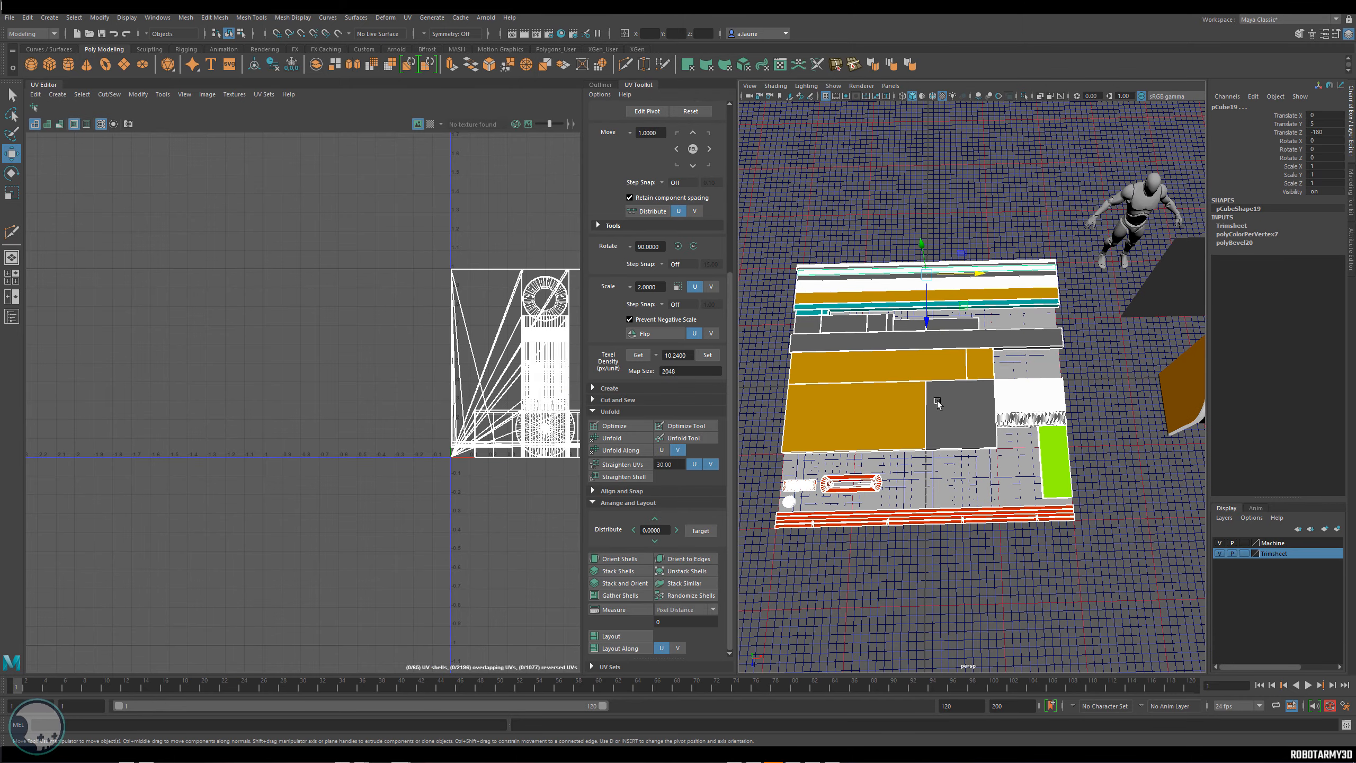
Export the selected pieces as FBX, overwriting VM_TrimTile_High.fbx.
click(11, 18)
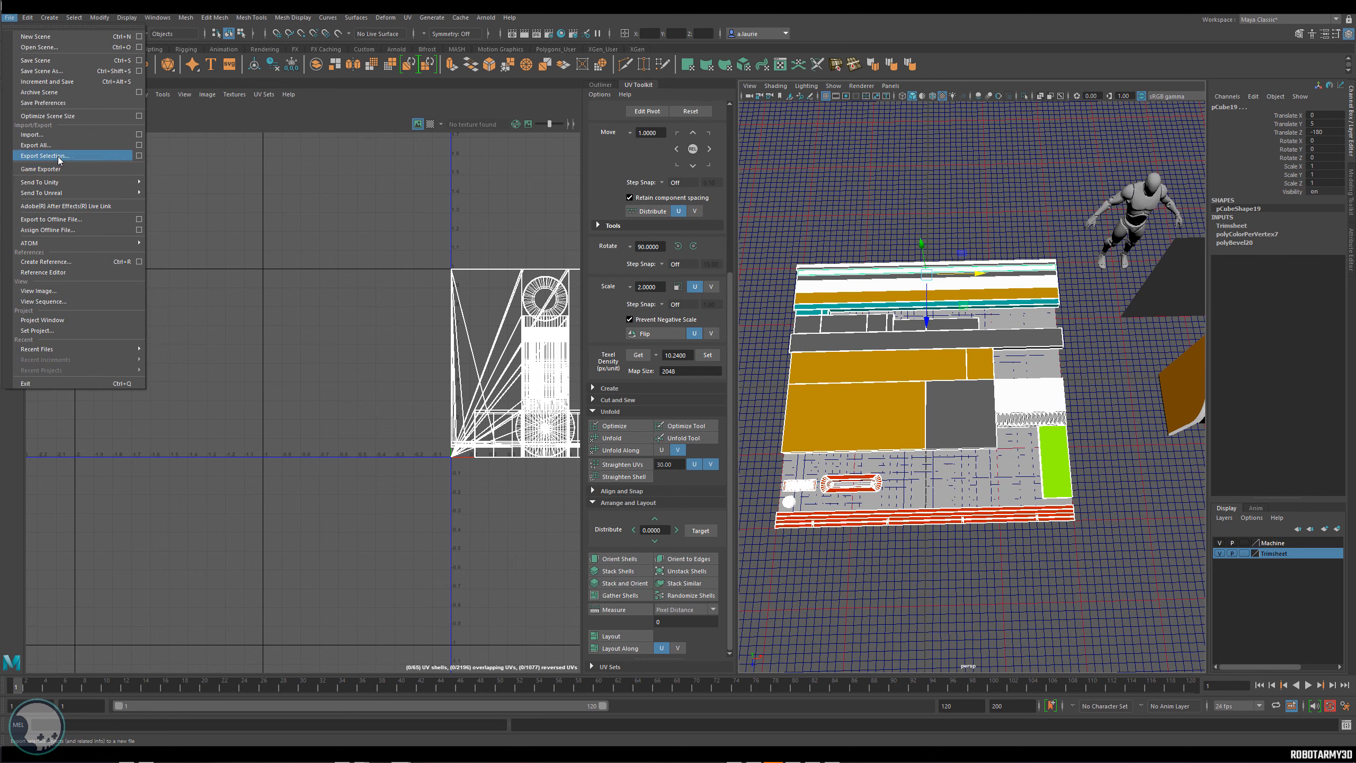
click(45, 155)
click(334, 187)
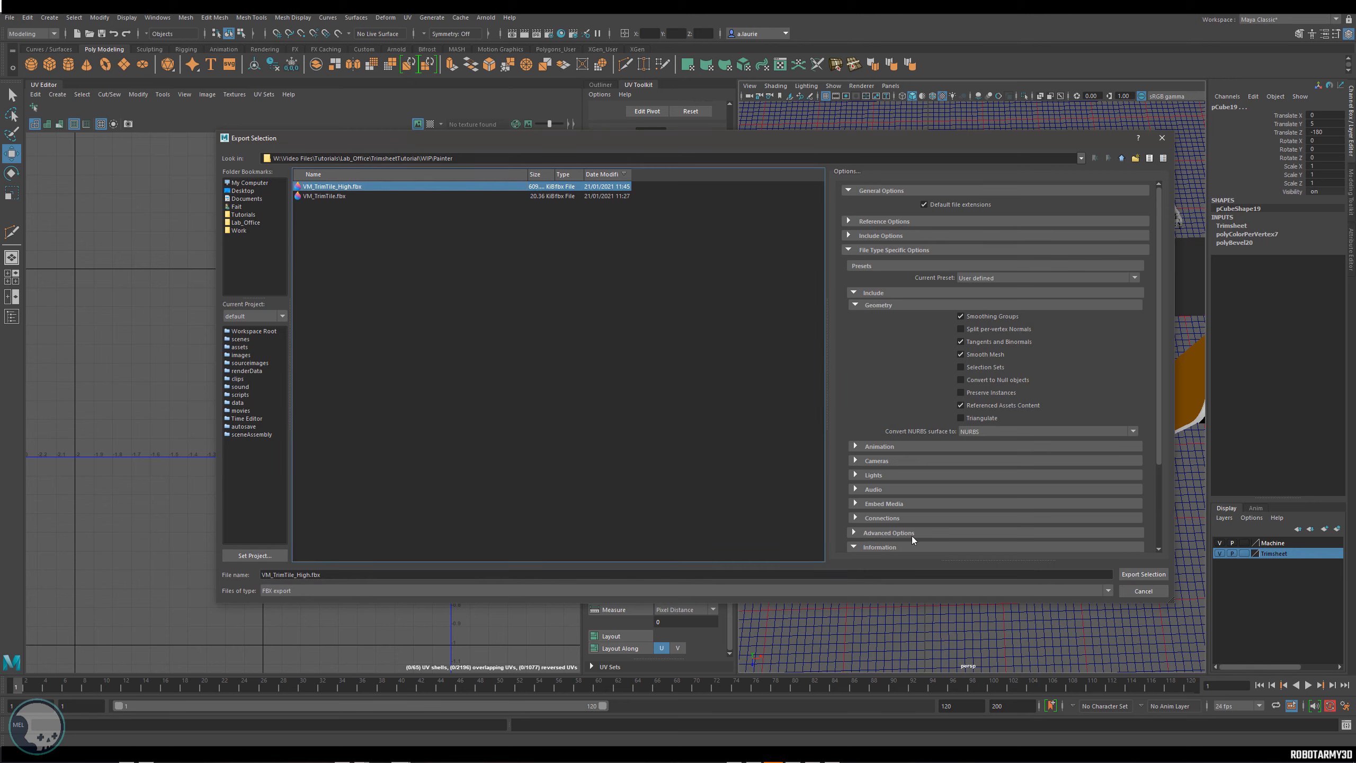
click(1142, 574)
click(686, 383)
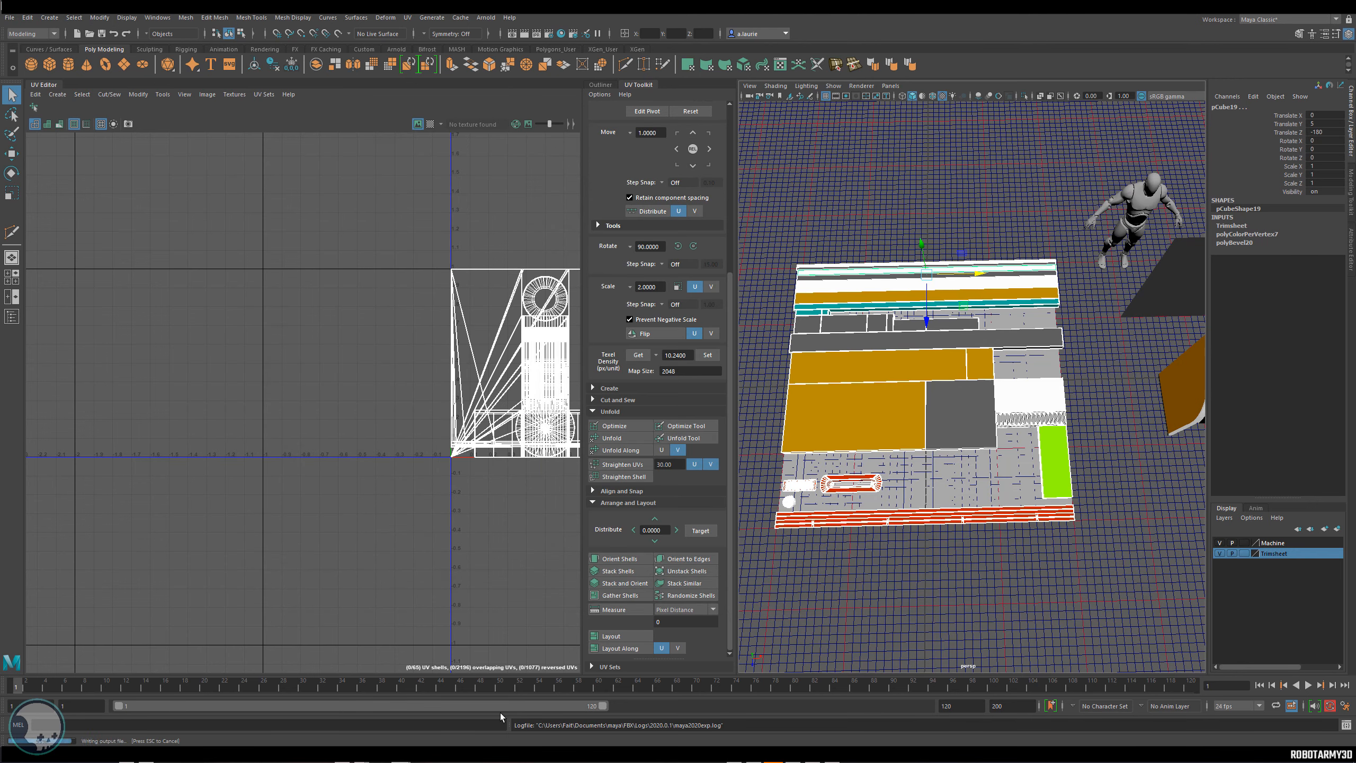
Switch to Substance Painter and rebake the normal, world space normal, ID, ambient occlusion, curvature, position and thickness maps.
click(408, 699)
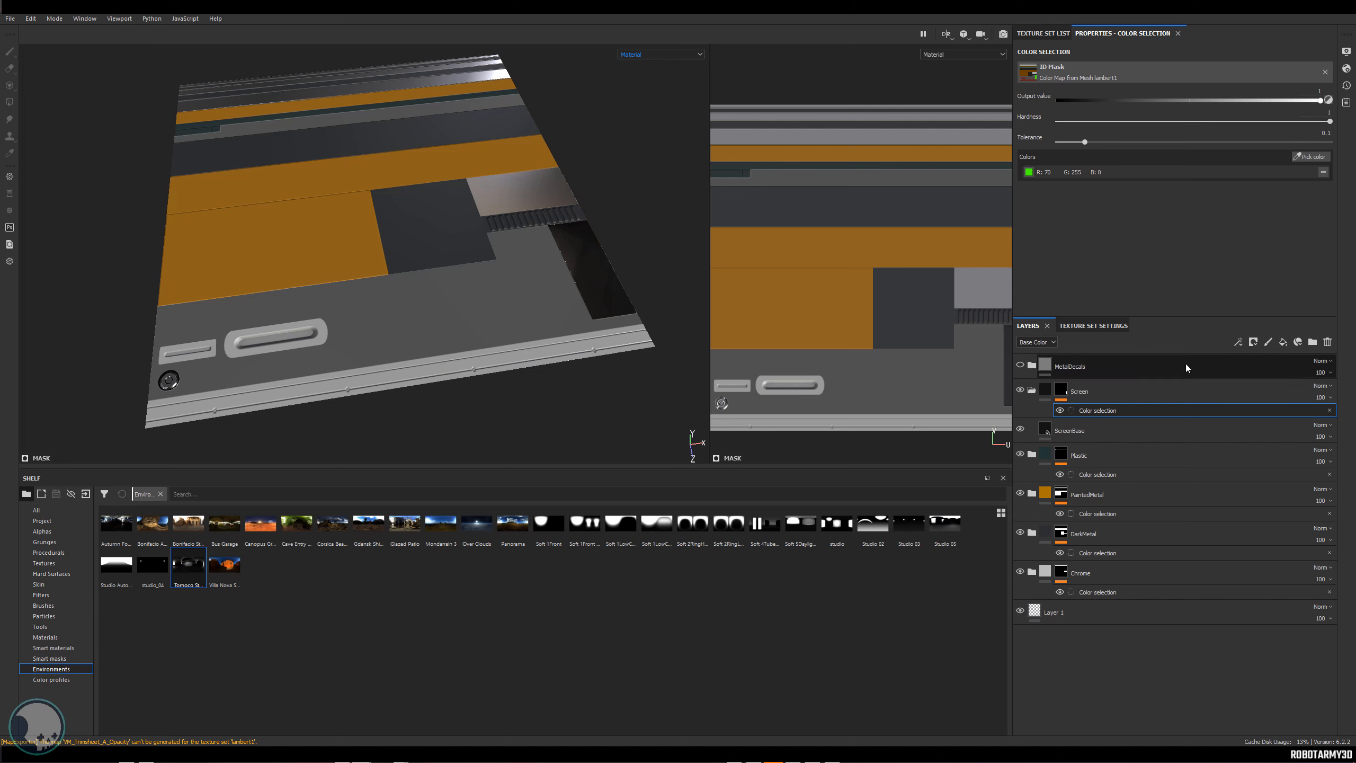
click(1118, 328)
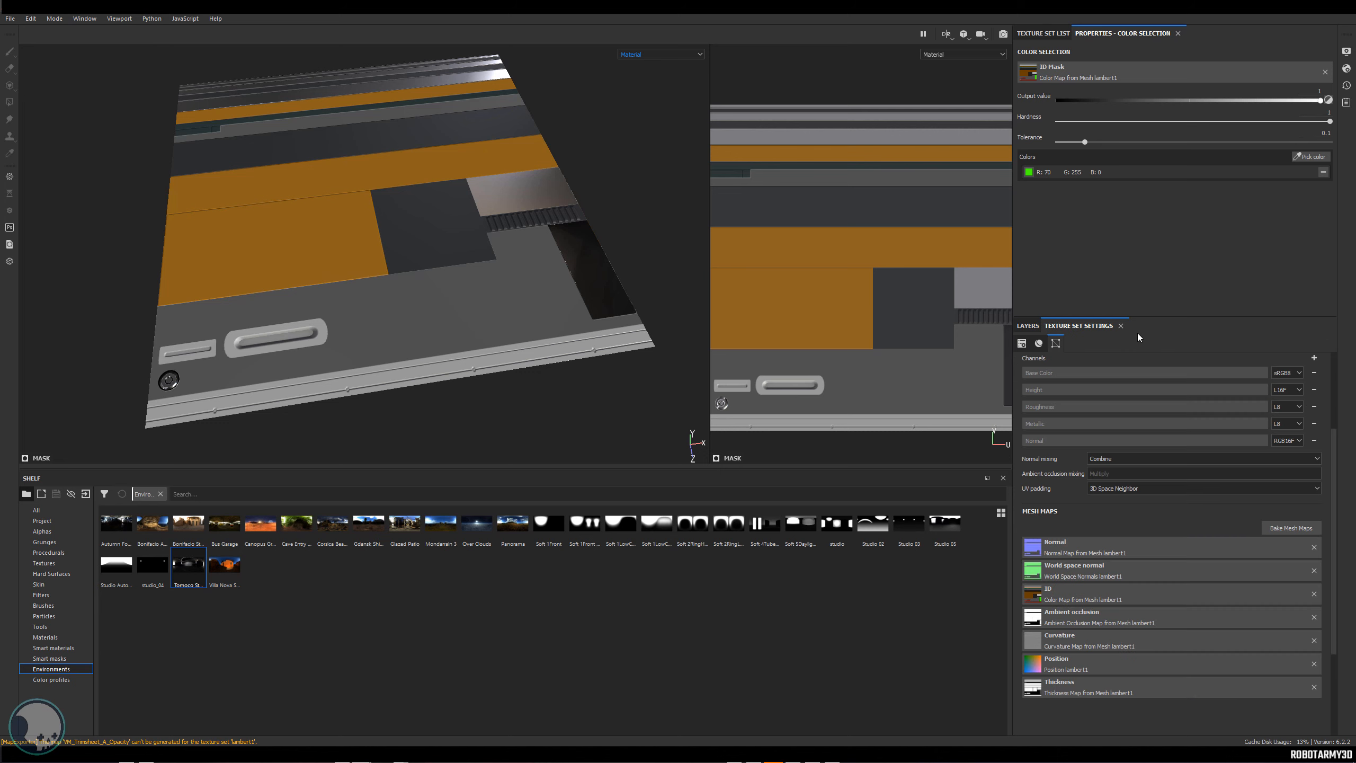
click(1290, 528)
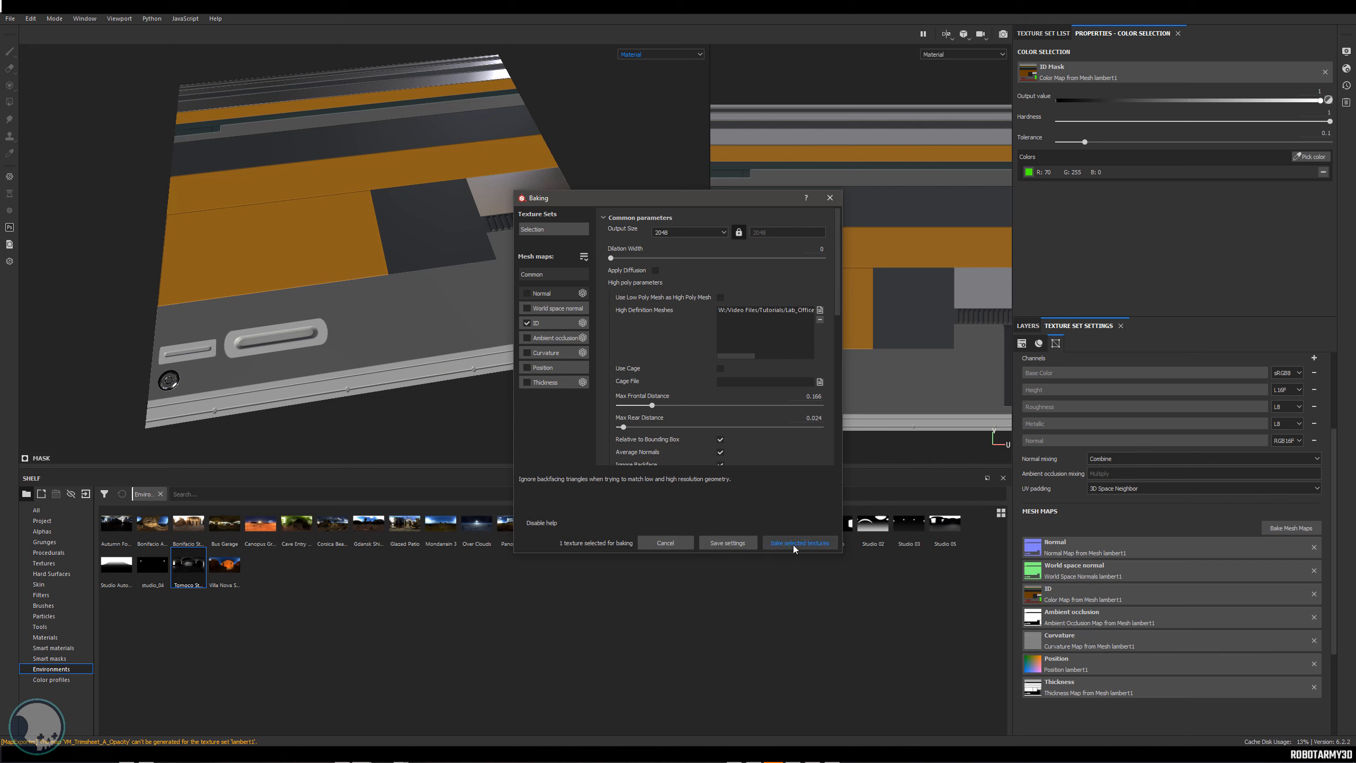
click(526, 294)
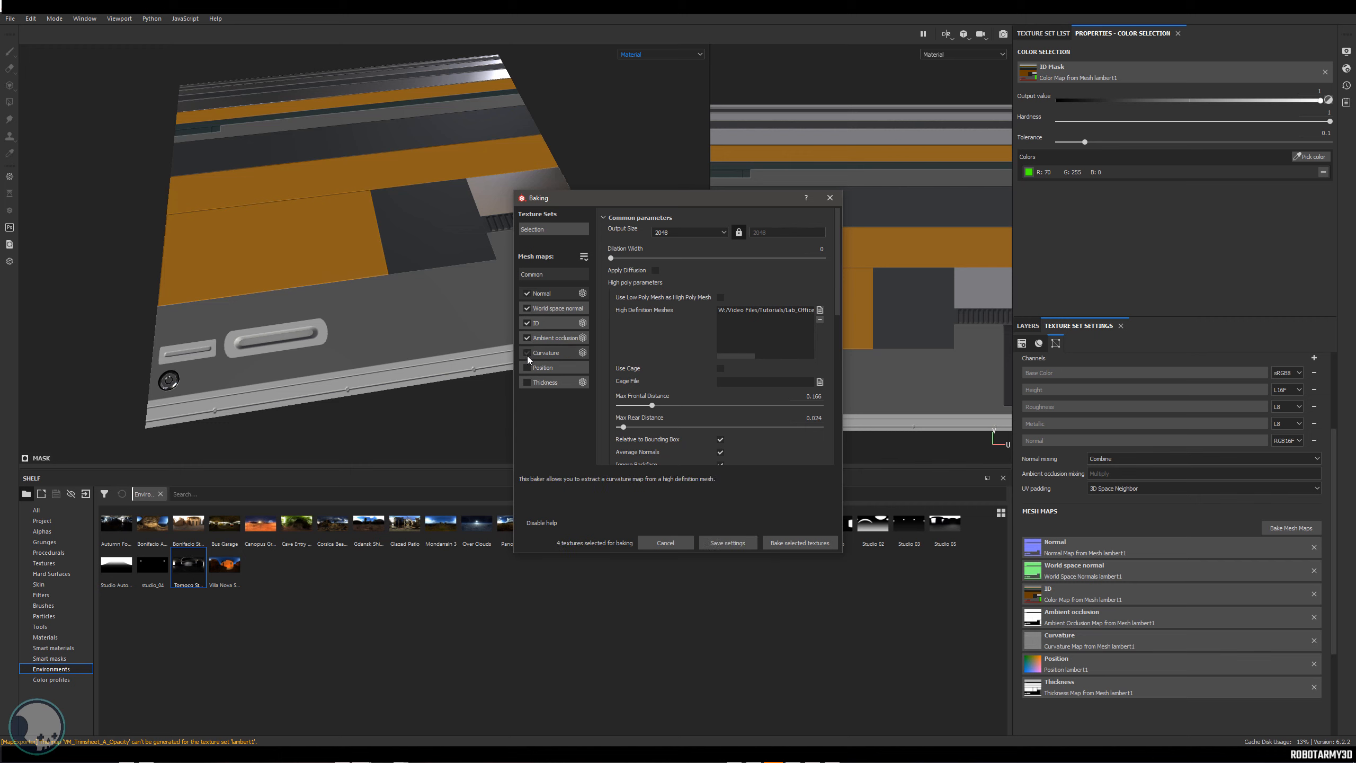
click(804, 547)
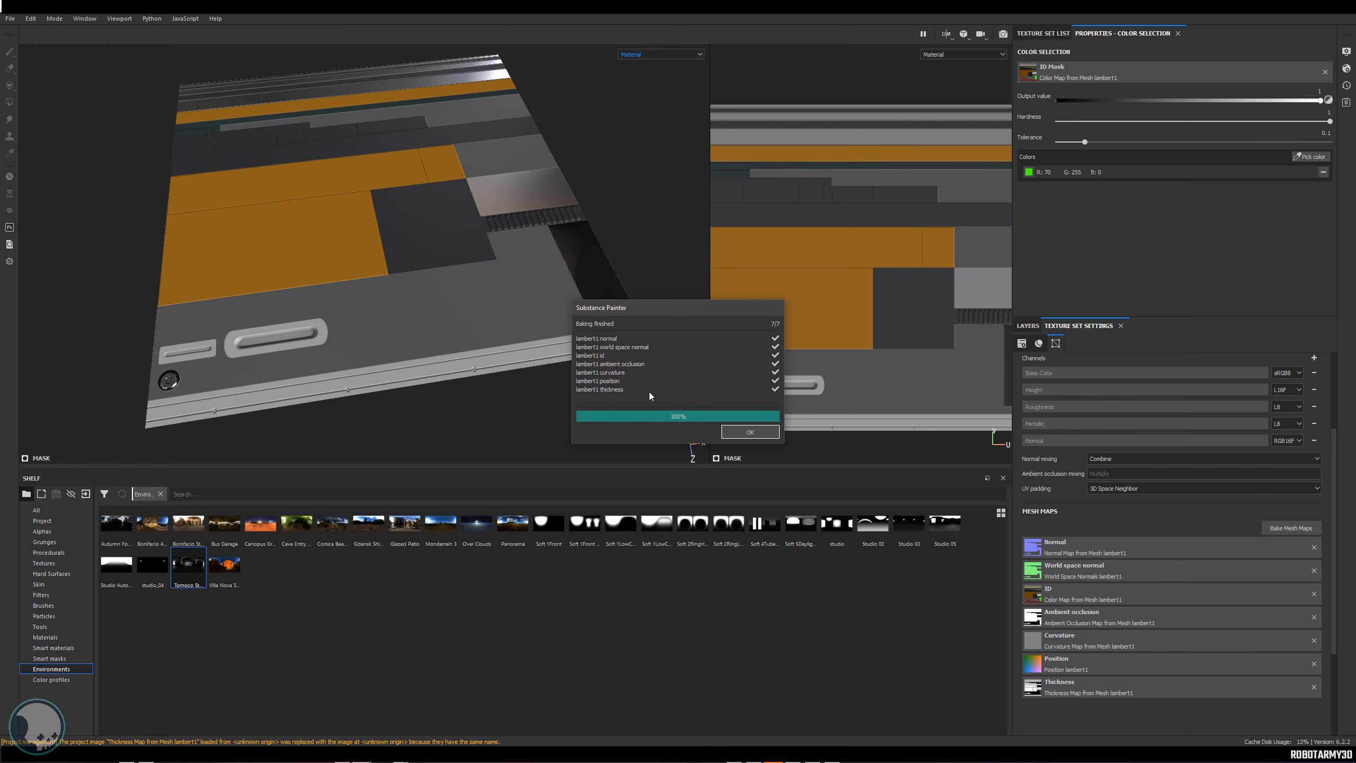
click(750, 432)
Review the export list and export the VM_Trimsheet_A textures, replacing the earlier PNG files.
alt+drag(524, 312, 494, 360)
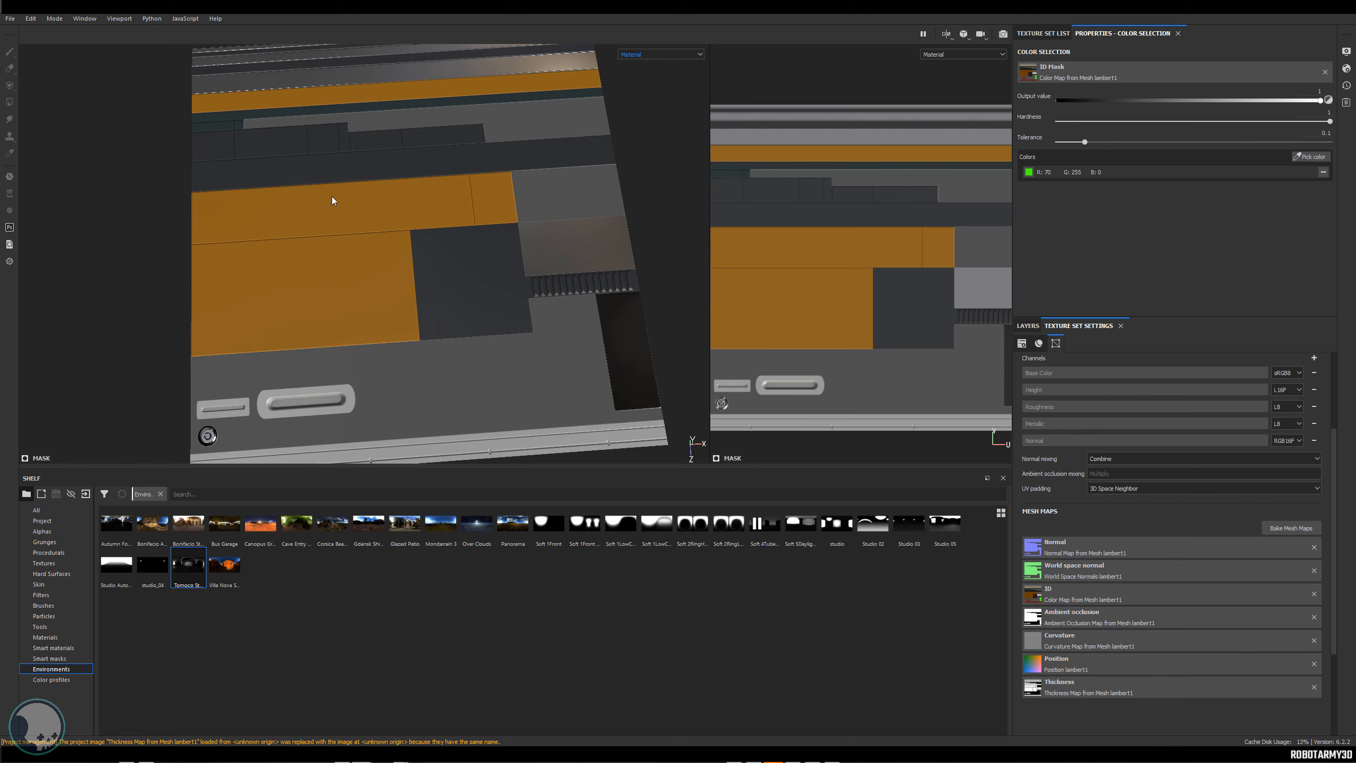
alt+drag(468, 235, 410, 273)
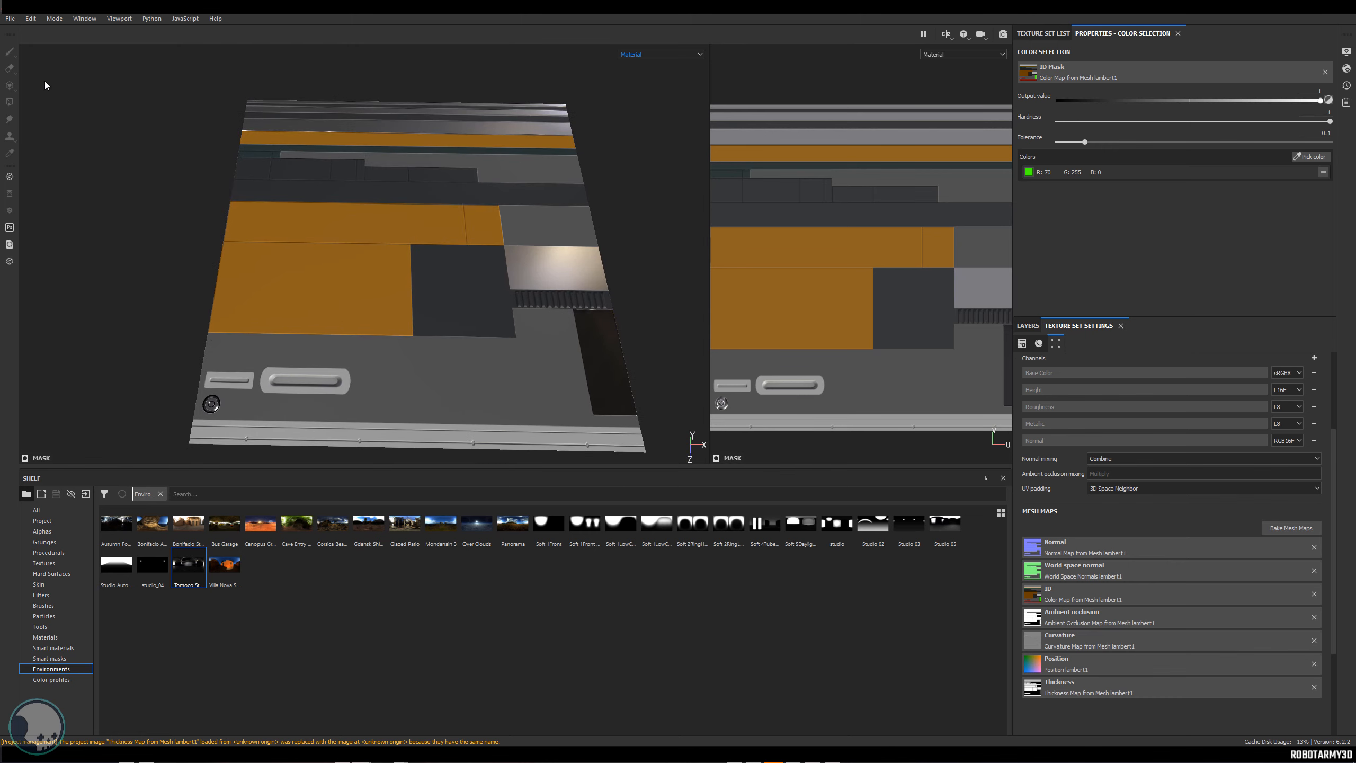
click(9, 19)
click(53, 205)
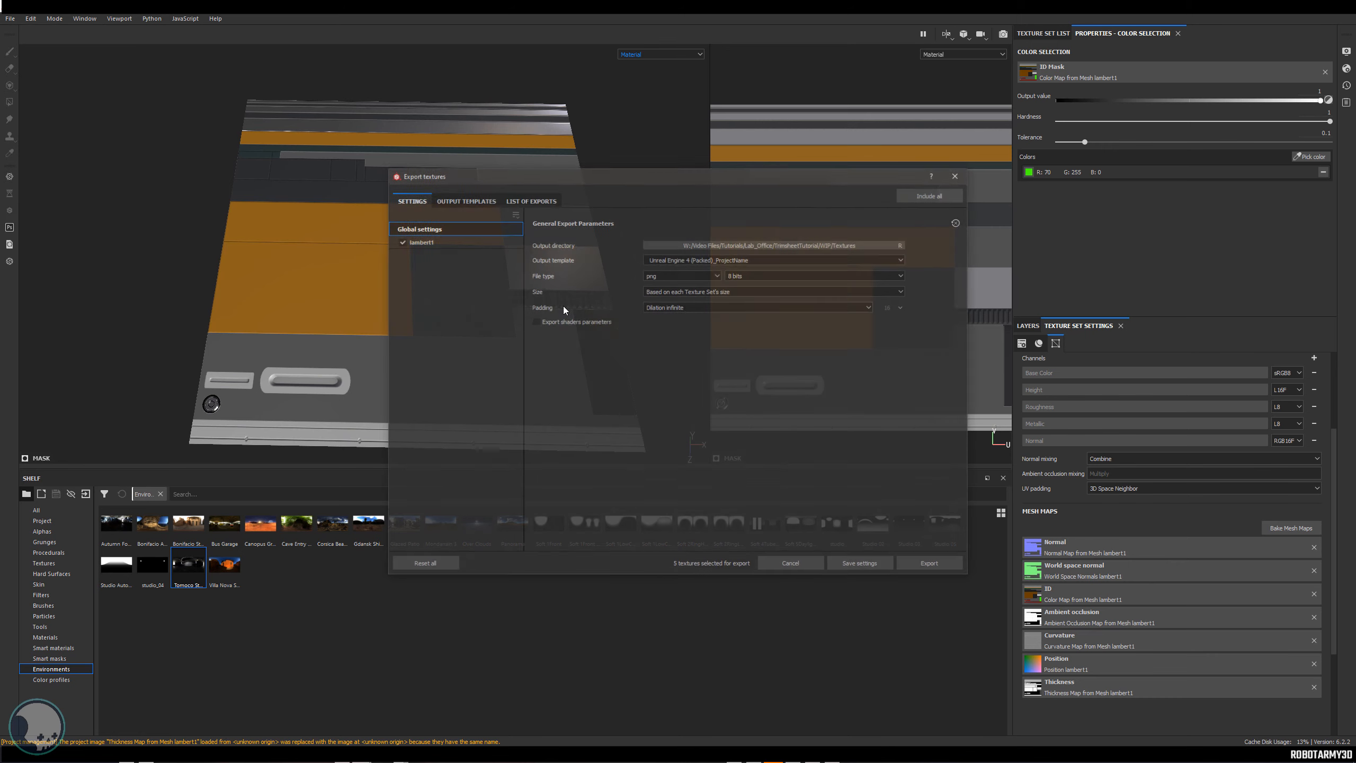
click(550, 202)
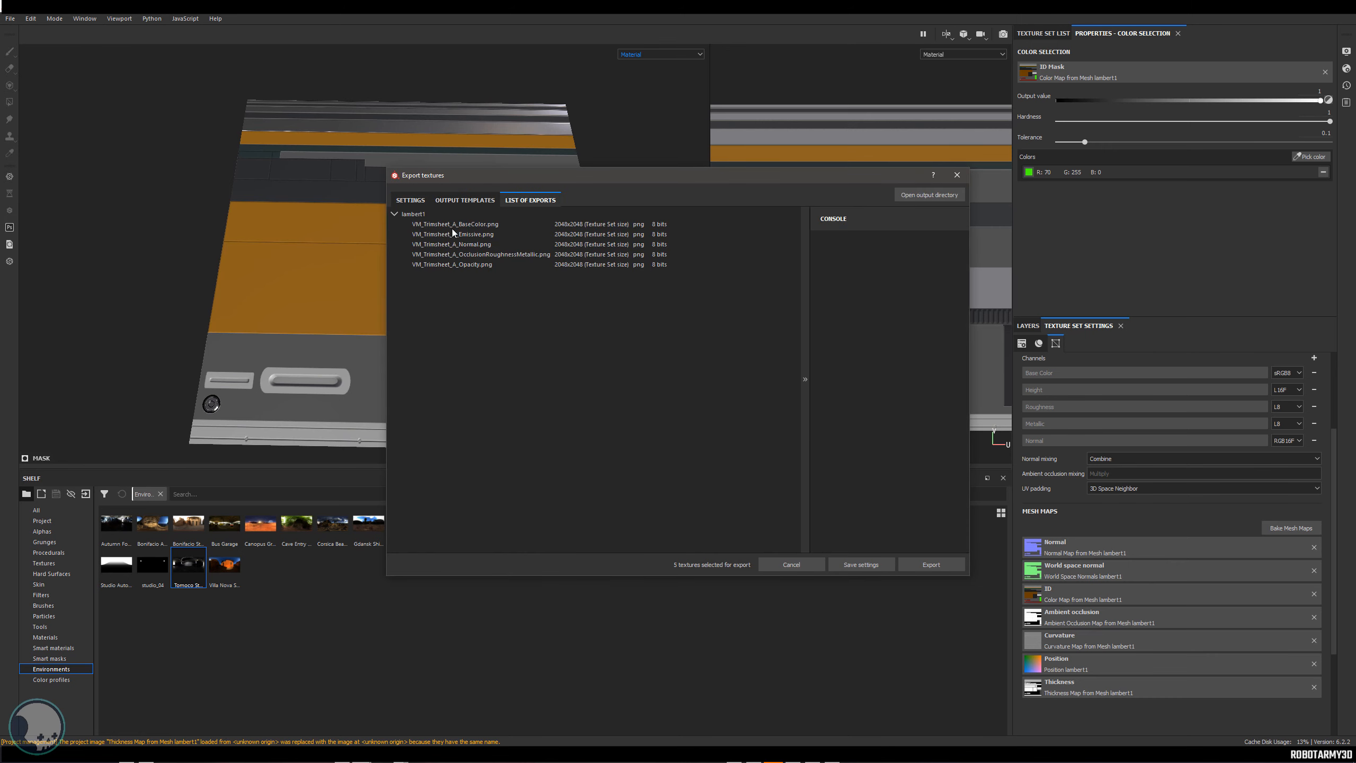
click(938, 566)
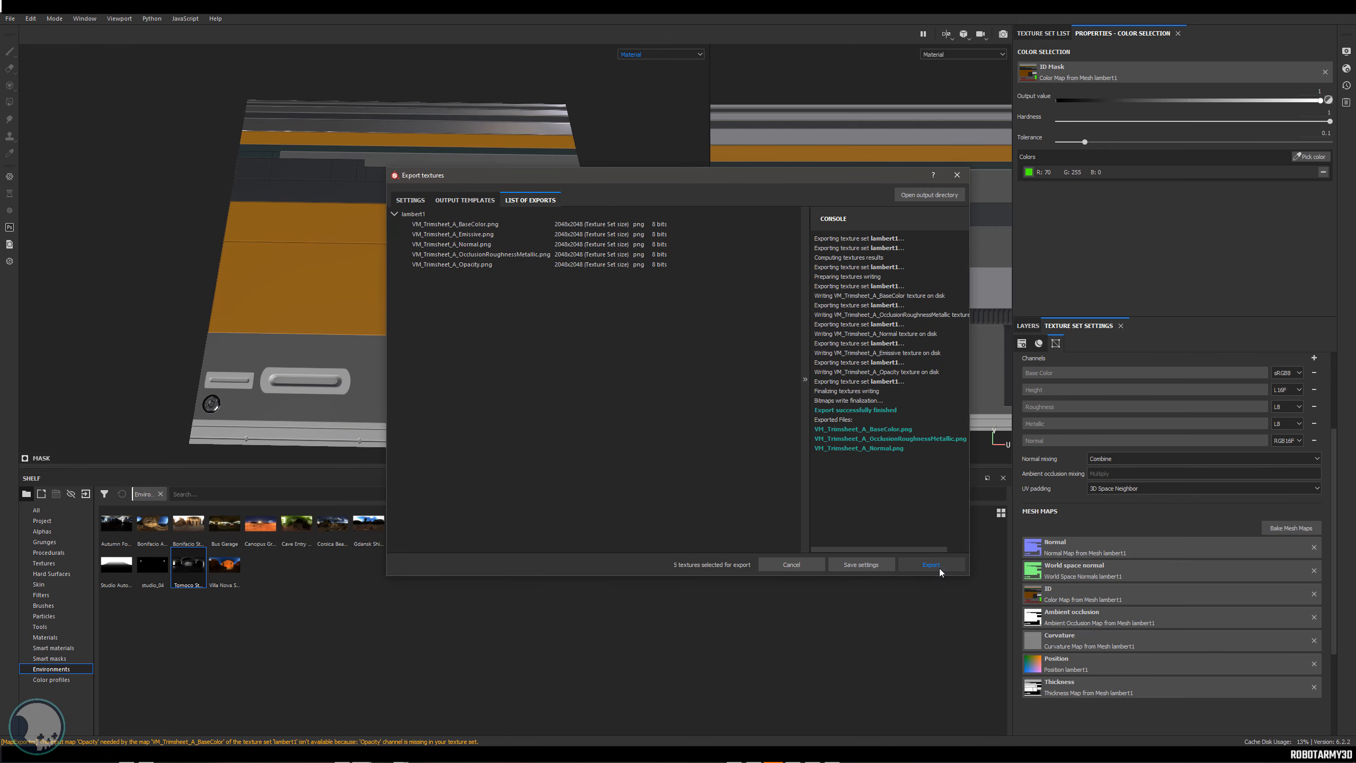
click(957, 176)
Switch back to Maya, clear the trim sheet selection and make the Machine layer visible.
key(alt+Tab)
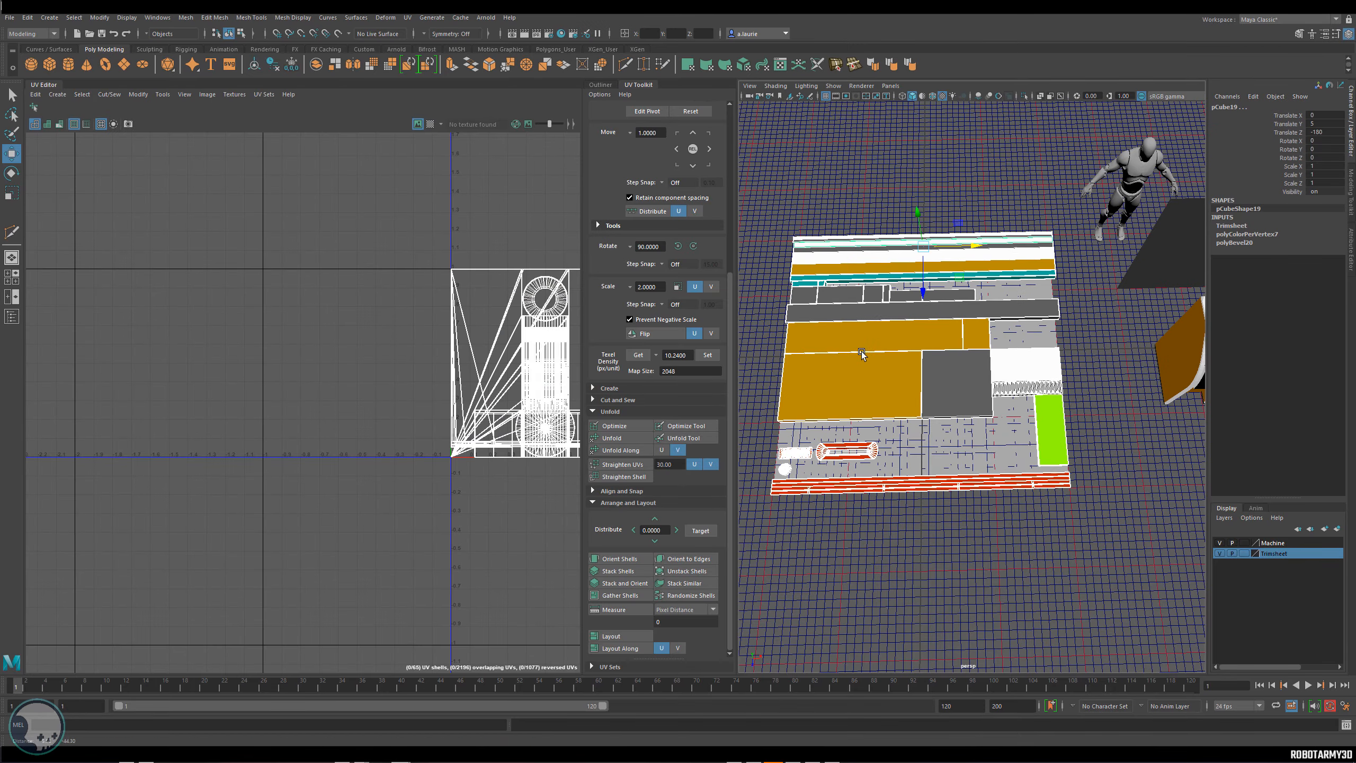
key(F8)
alt+drag(924, 326, 1079, 482)
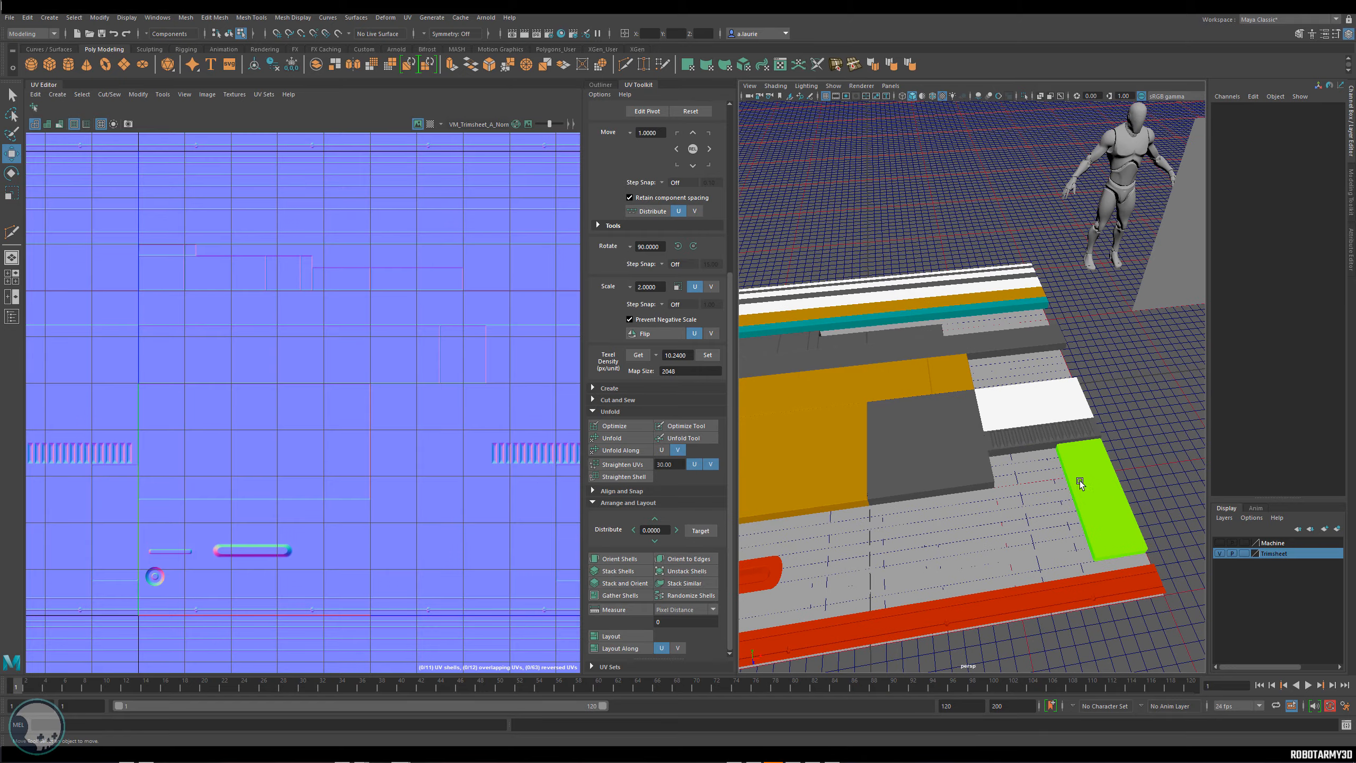
scroll(970, 465, down, 5)
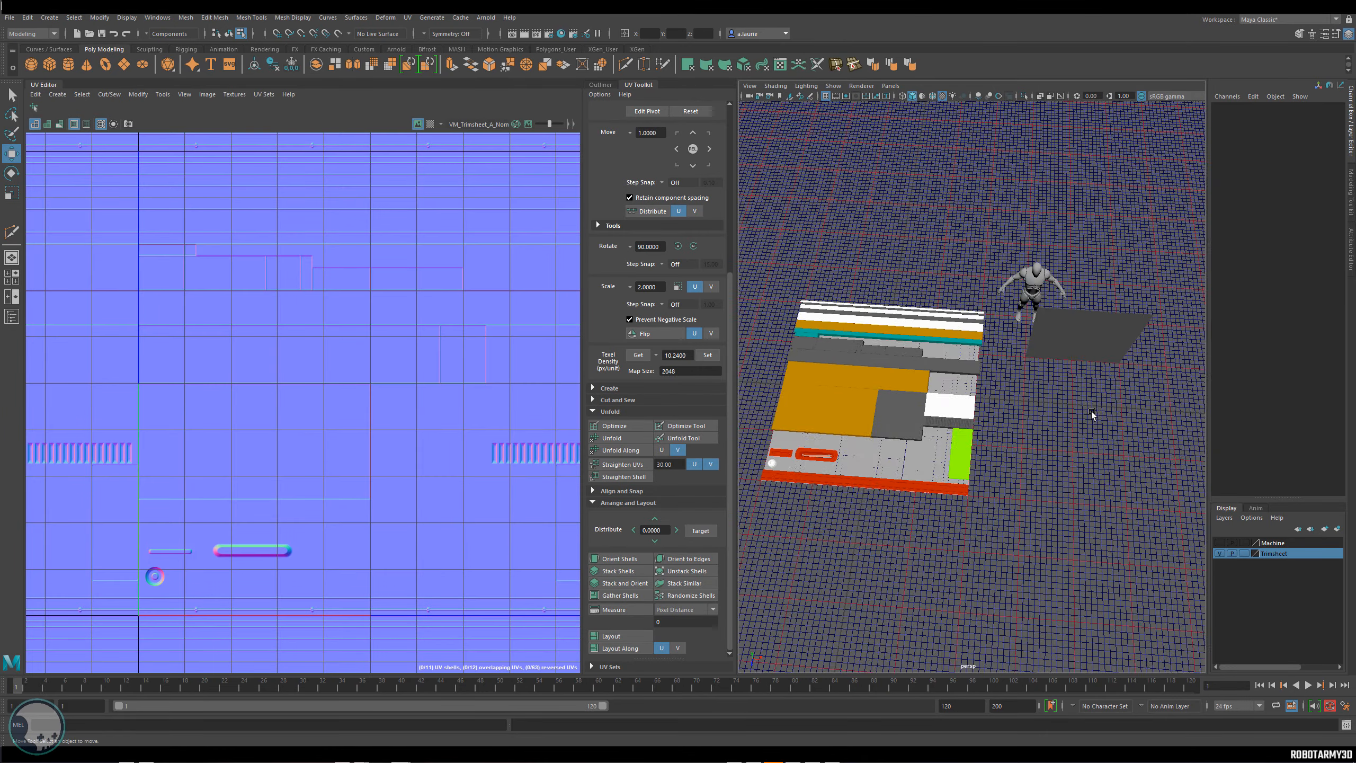
click(1219, 542)
Select the machine meshes and display the VM_Trimsheet_A_BaseColor texture behind their UVs.
key(F8)
drag(1042, 442, 978, 390)
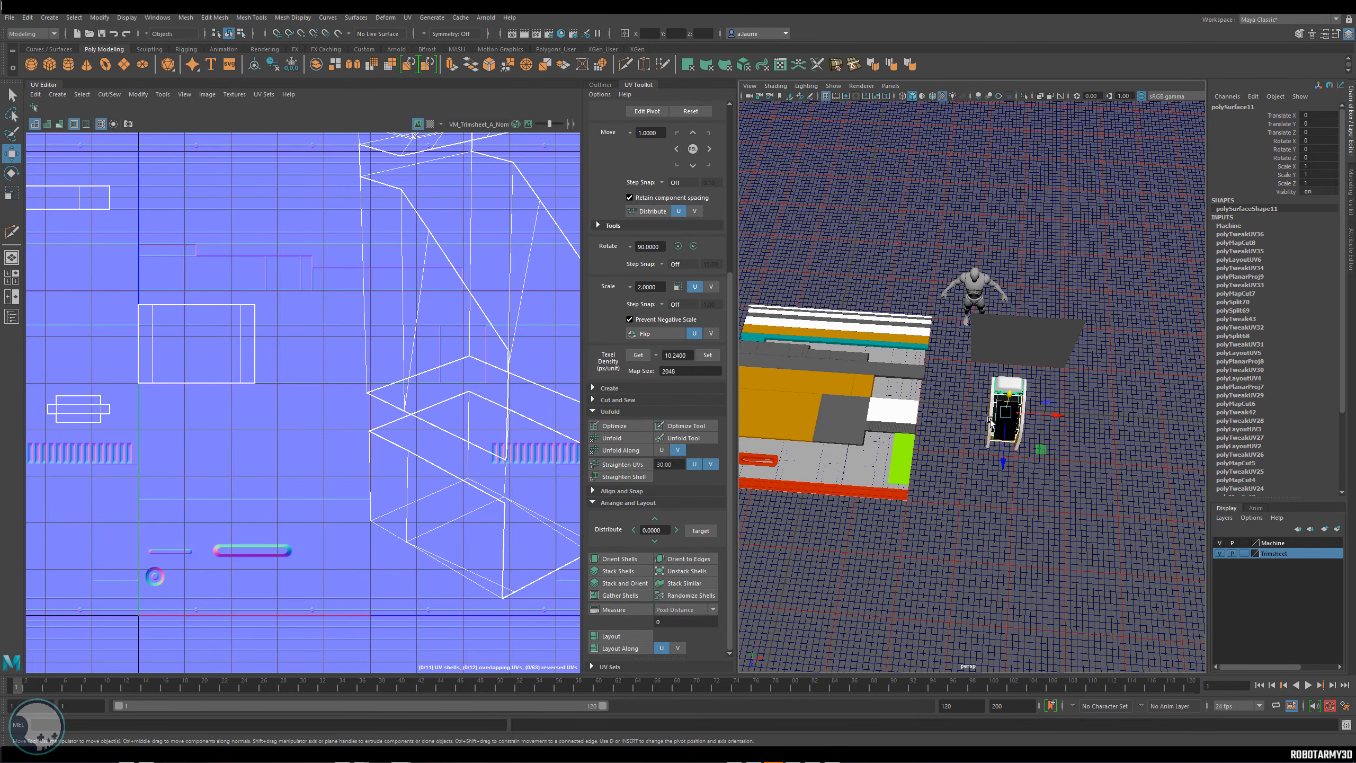
right_drag(978, 390, 1036, 466)
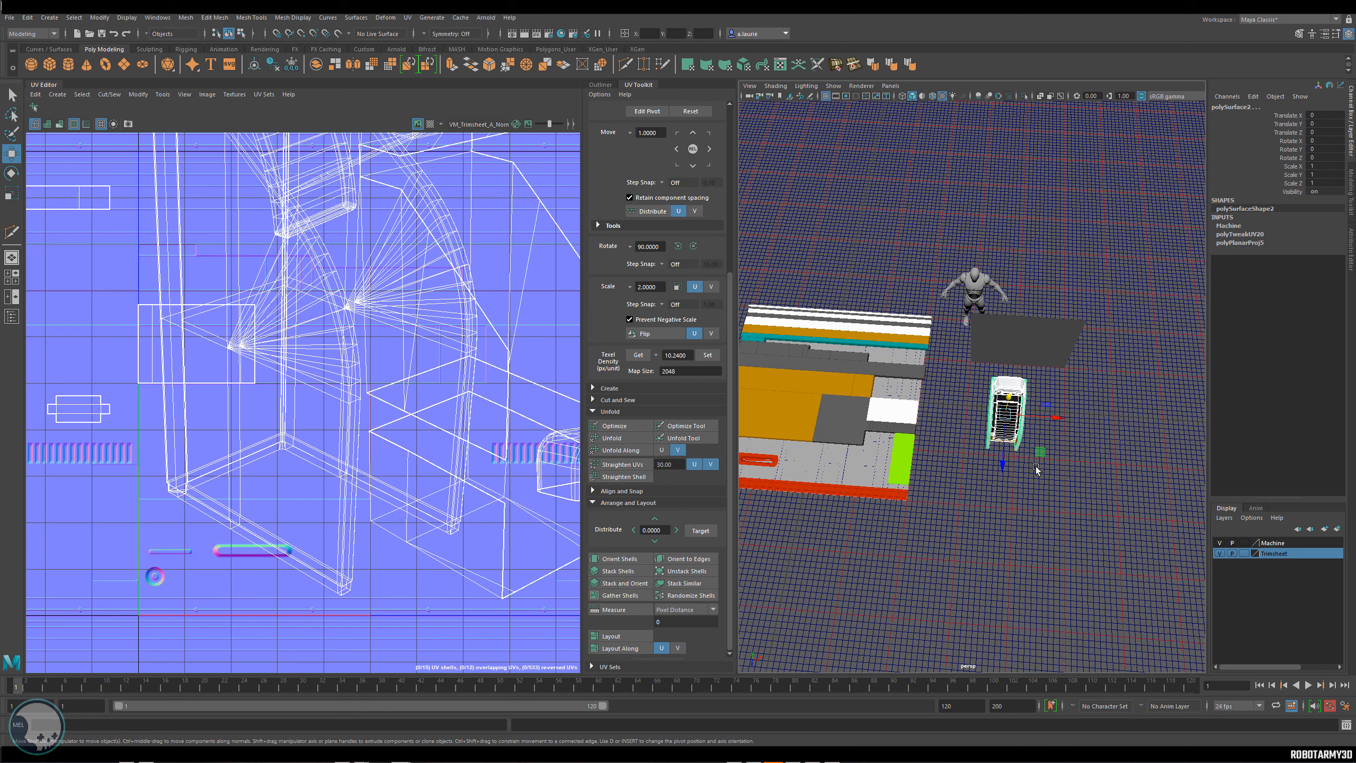
click(441, 124)
click(477, 140)
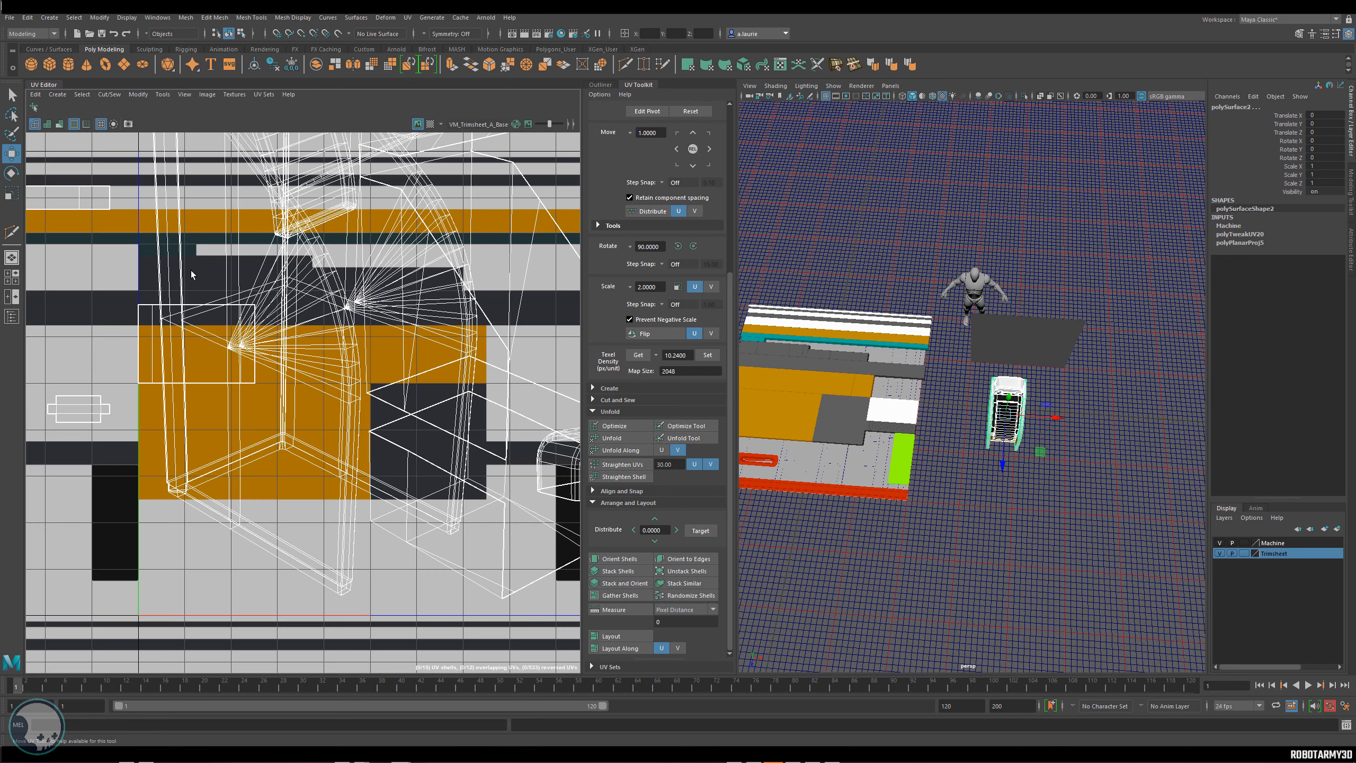
Select the large orange panel's end vertices beside the dark grey square and pull them back to open a gap.
alt+right_drag(801, 385, 1137, 435)
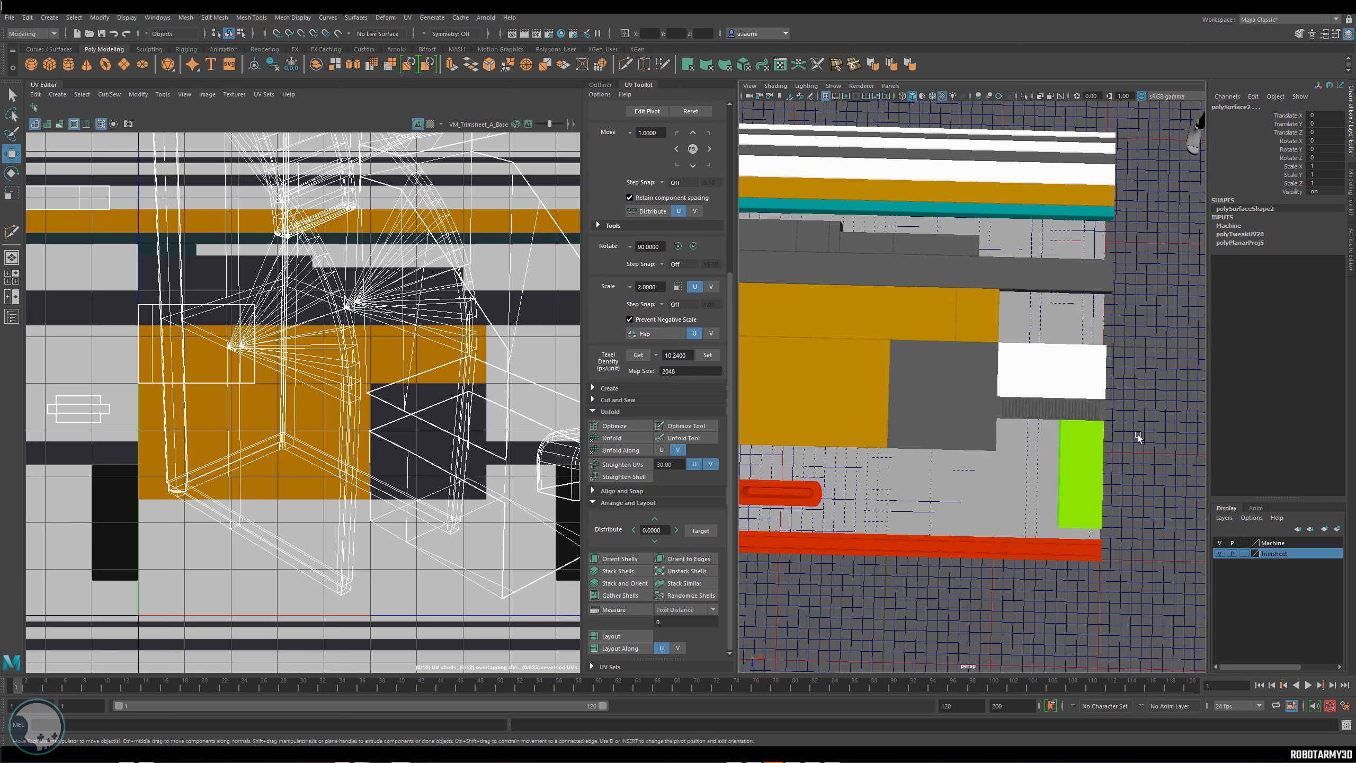
scroll(1137, 435, down, 8)
scroll(951, 373, up, 8)
click(951, 373)
scroll(969, 390, up, 5)
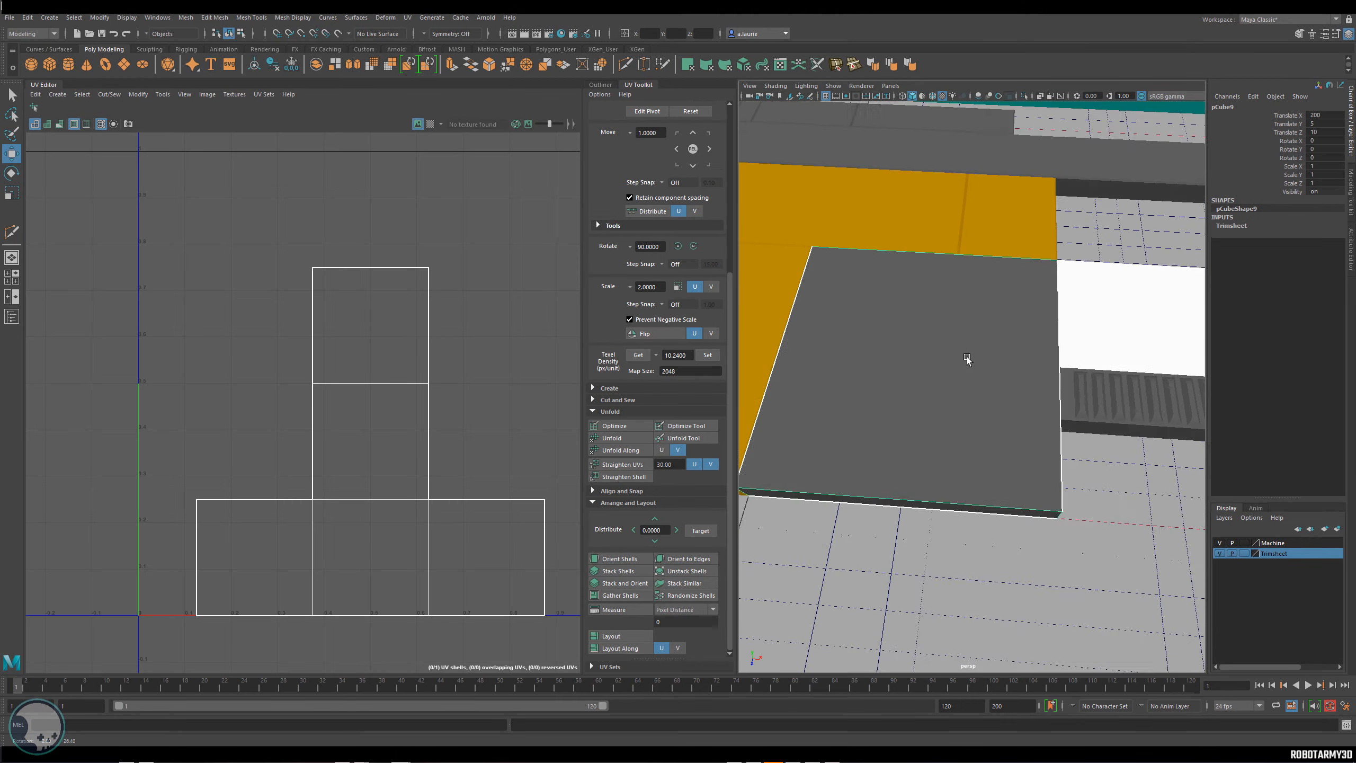
alt+drag(966, 356, 886, 376)
click(997, 382)
scroll(858, 392, down, 4)
scroll(977, 400, up, 4)
click(973, 396)
right_drag(886, 376, 900, 419)
click(952, 428)
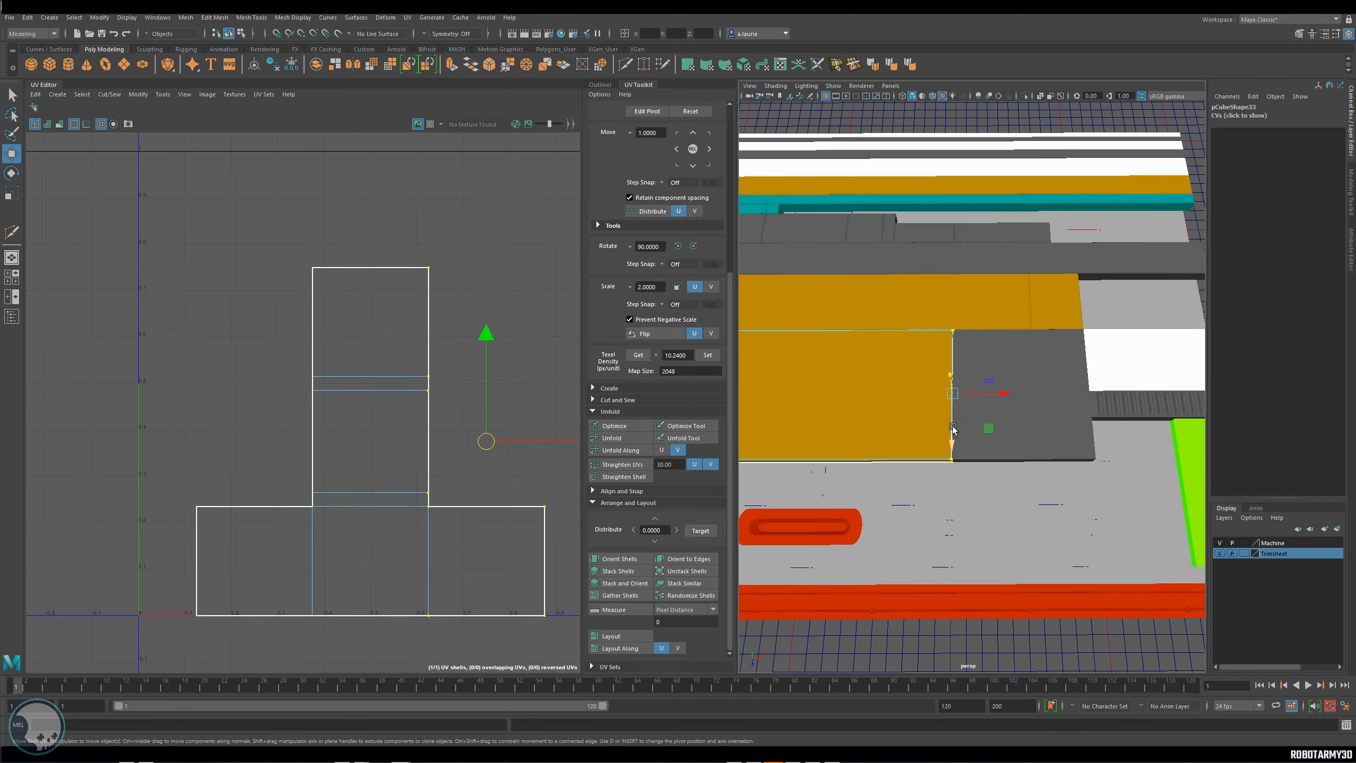
scroll(952, 427, up, 3)
alt+drag(957, 424, 889, 394)
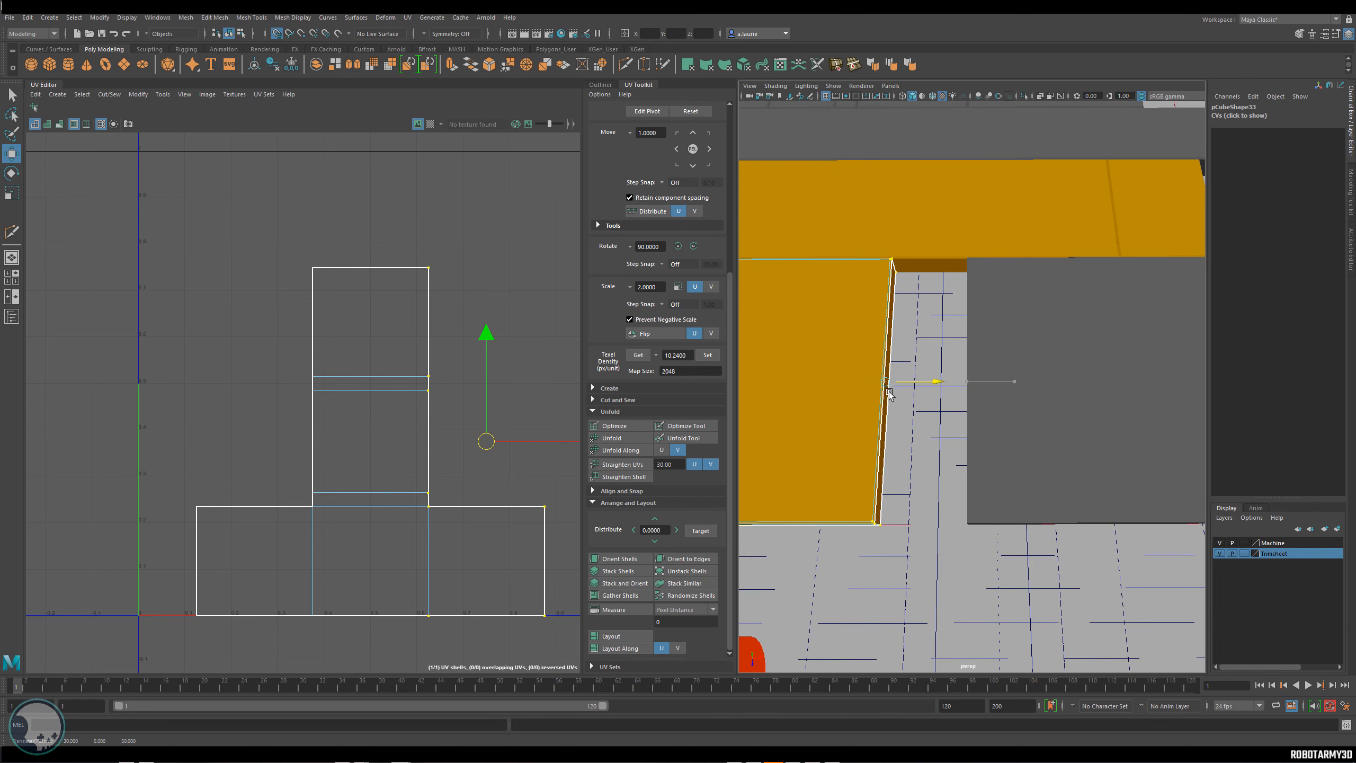
Snap the move pivot to the orange panel's front corner and shift its end edge further from the grey square.
key(d)
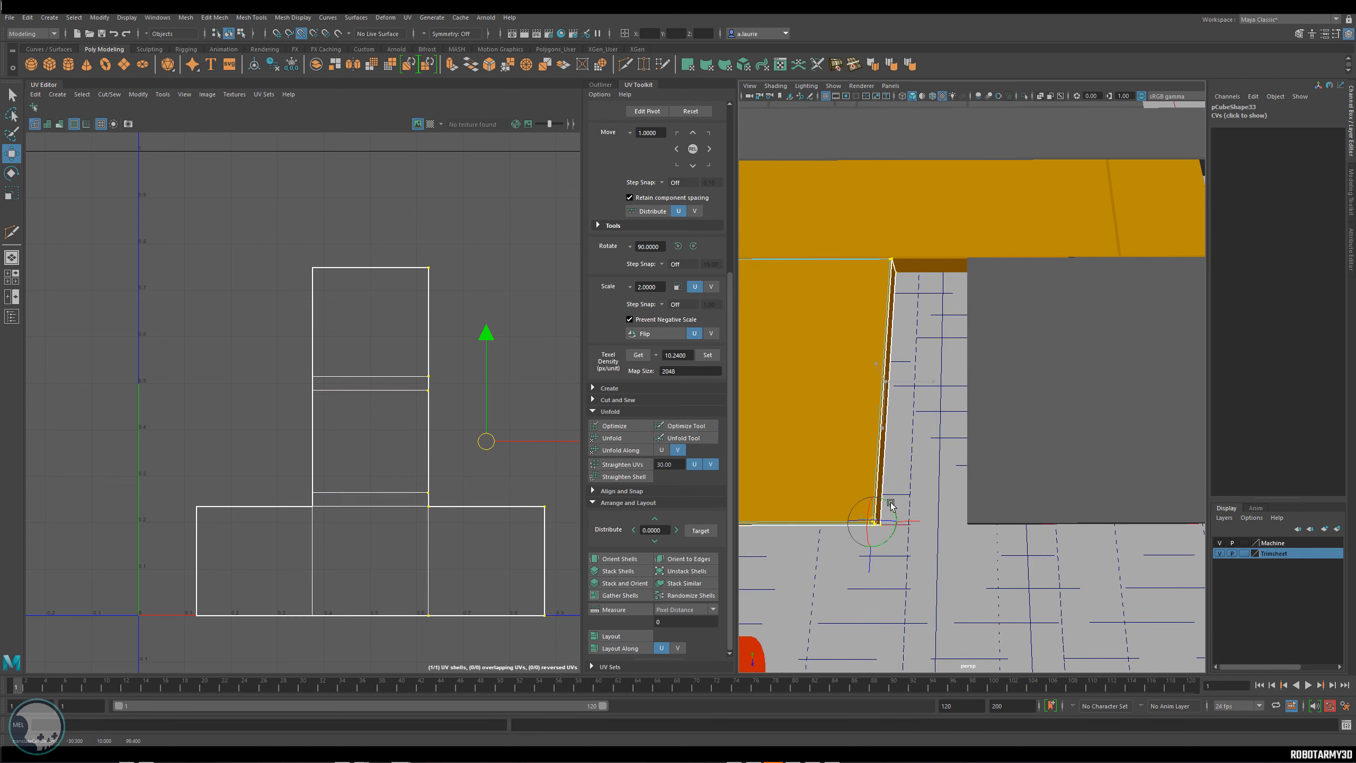
mouse_move(899, 528)
mouse_down()
mouse_move(855, 524)
mouse_move(880, 528)
mouse_up()
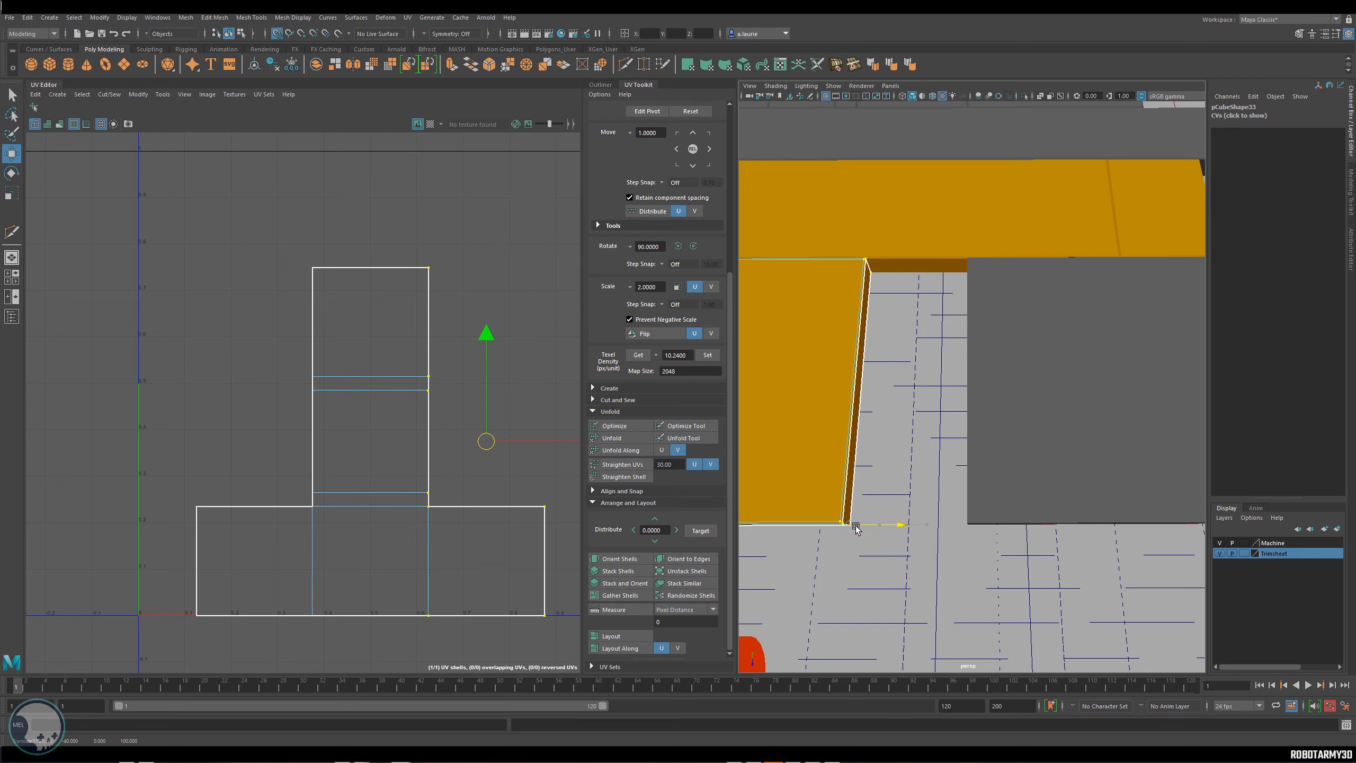
scroll(909, 500, down, 5)
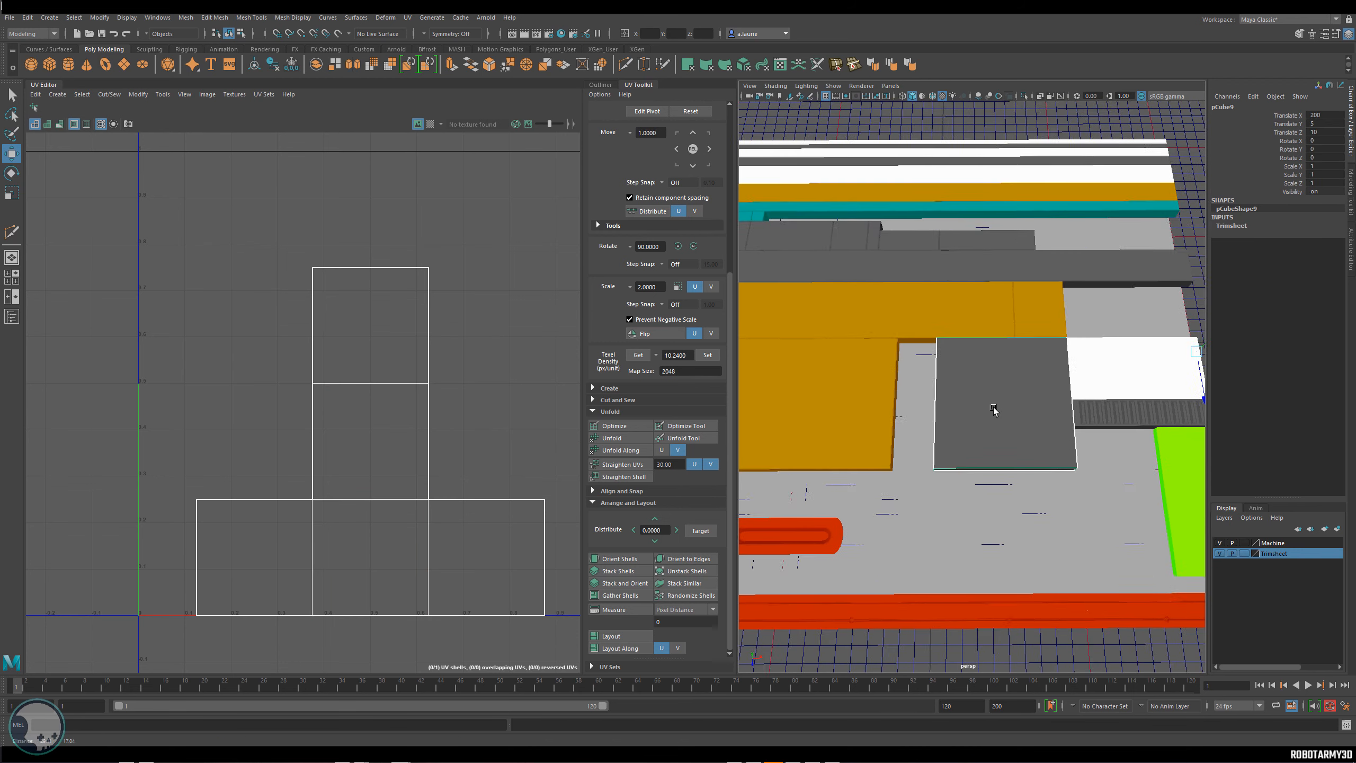
Select the dark grey square's vertices facing the orange panel and move them toward it to widen the square.
right_drag(959, 395, 955, 506)
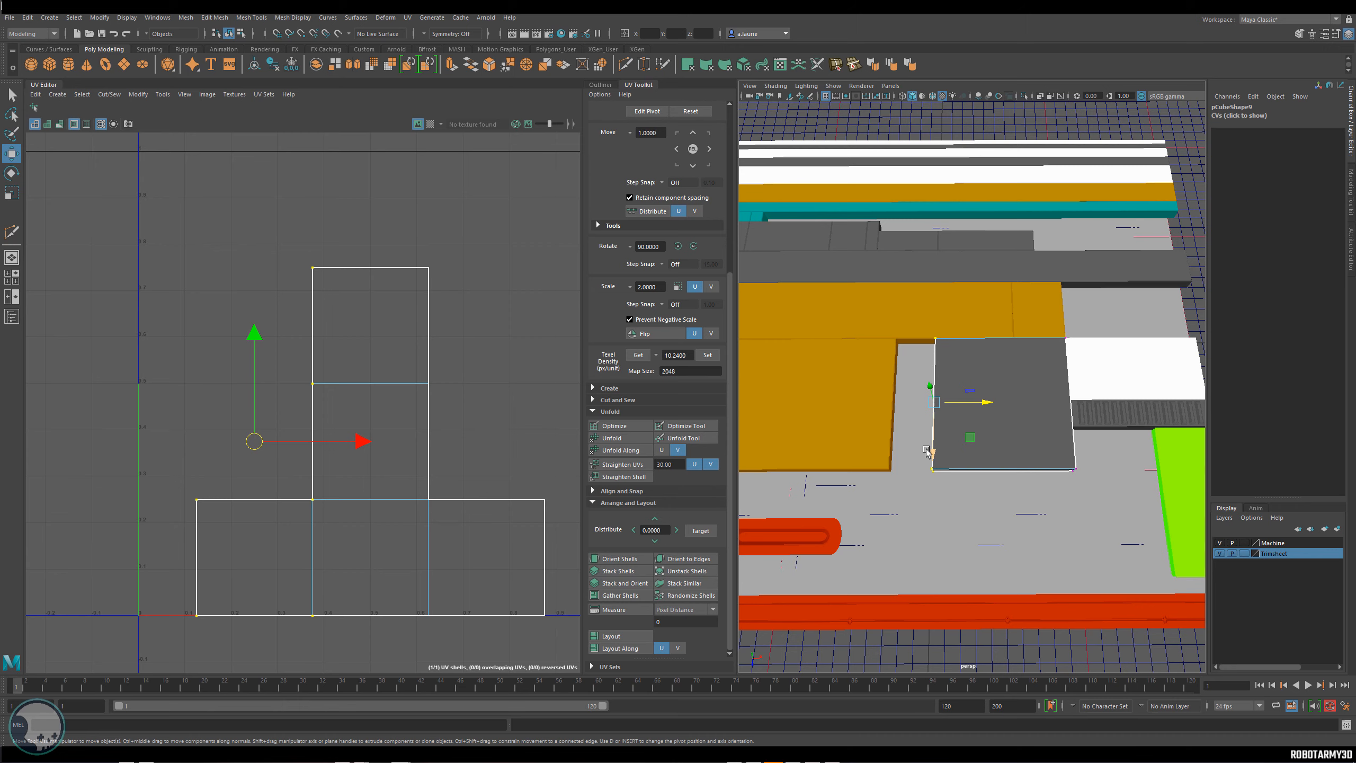
scroll(927, 451, up, 4)
alt+middle_drag(945, 448, 930, 419)
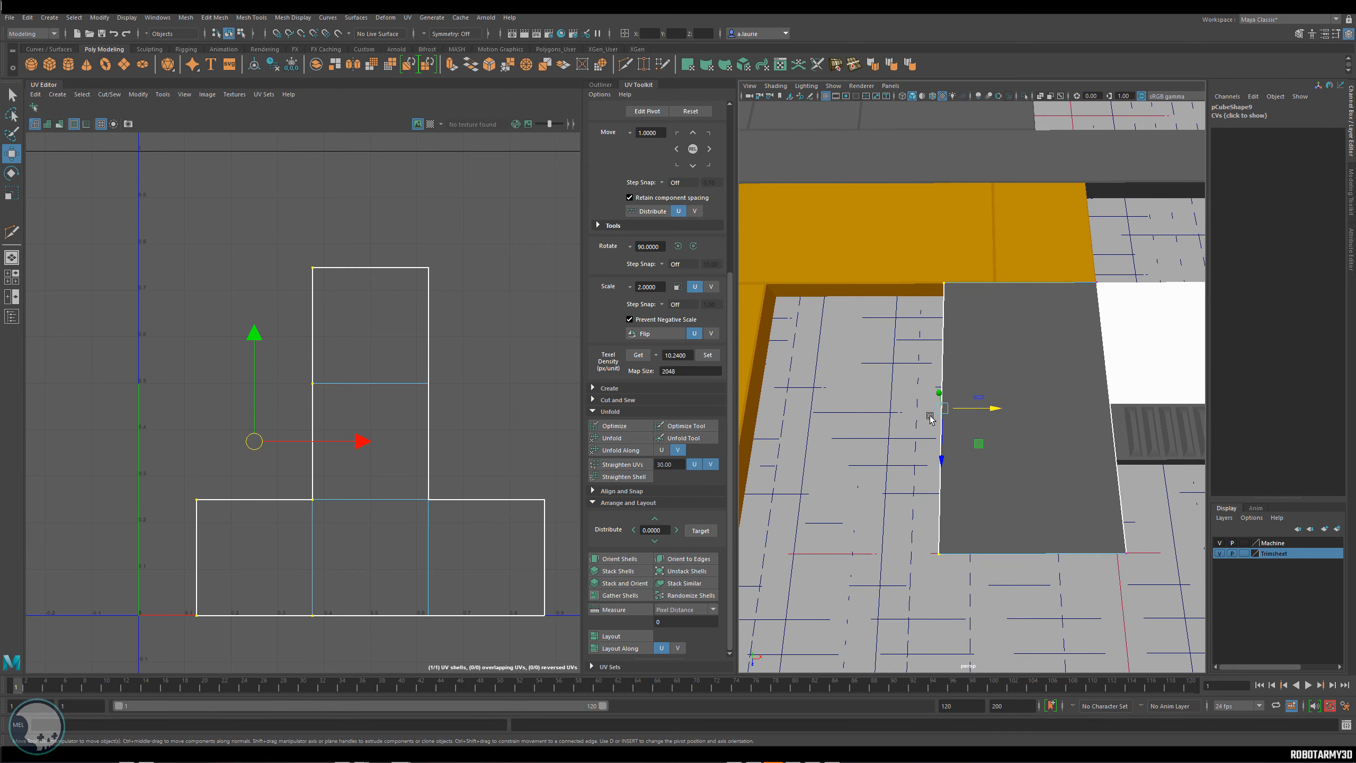
drag(989, 411, 928, 416)
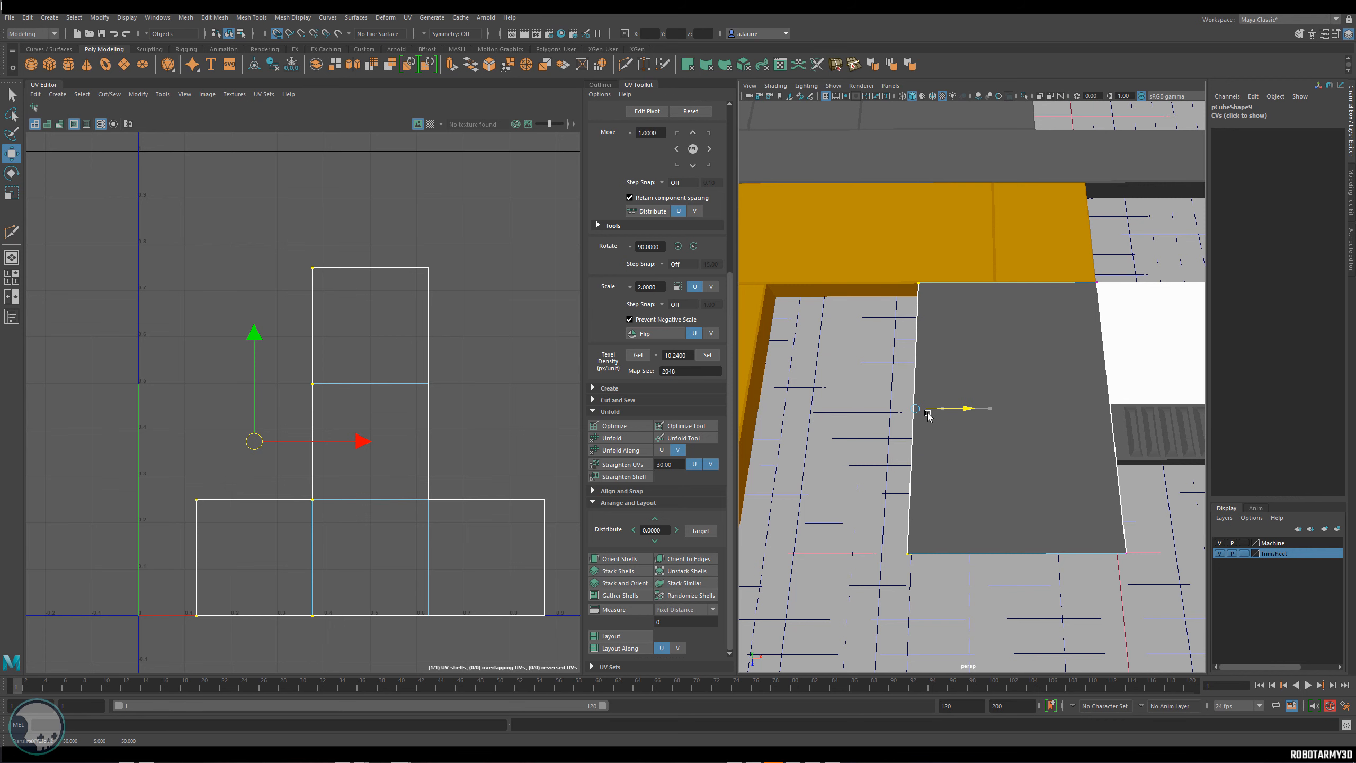
alt+middle_drag(936, 422, 986, 419)
scroll(986, 419, down, 2)
Duplicate the large orange panel and move the copy along X to Translate X 170.
right_drag(1020, 377, 1058, 353)
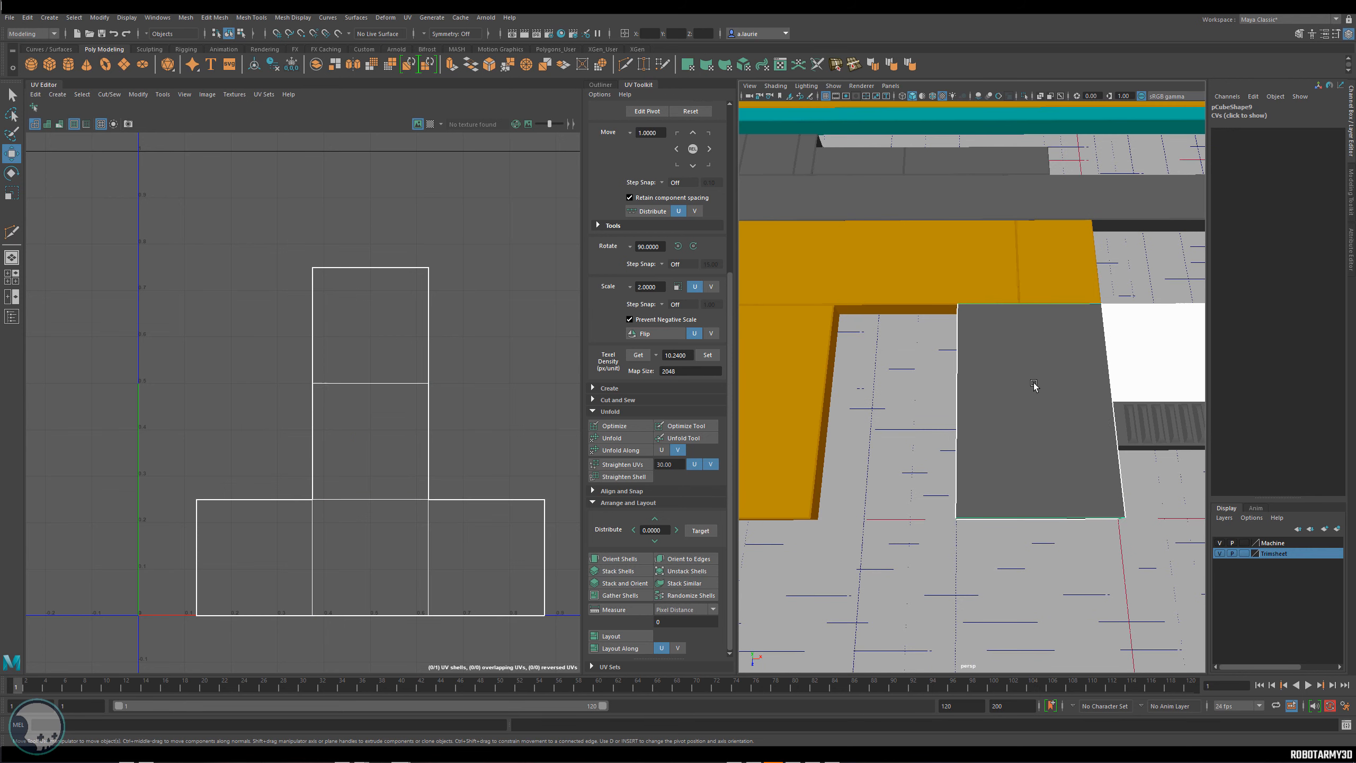
alt+middle_drag(1017, 402, 1140, 403)
click(883, 407)
scroll(883, 407, down, 4)
alt+middle_drag(883, 406, 982, 396)
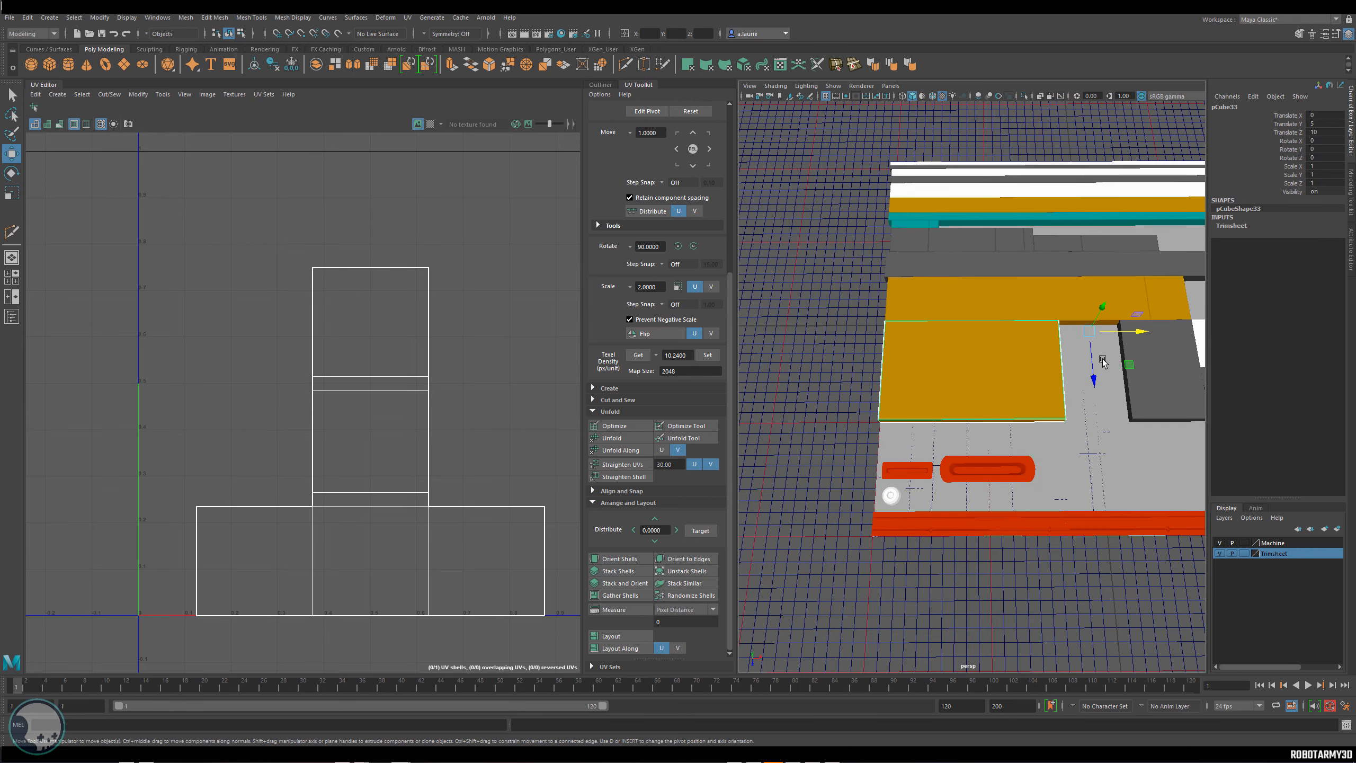
drag(1140, 331, 1279, 334)
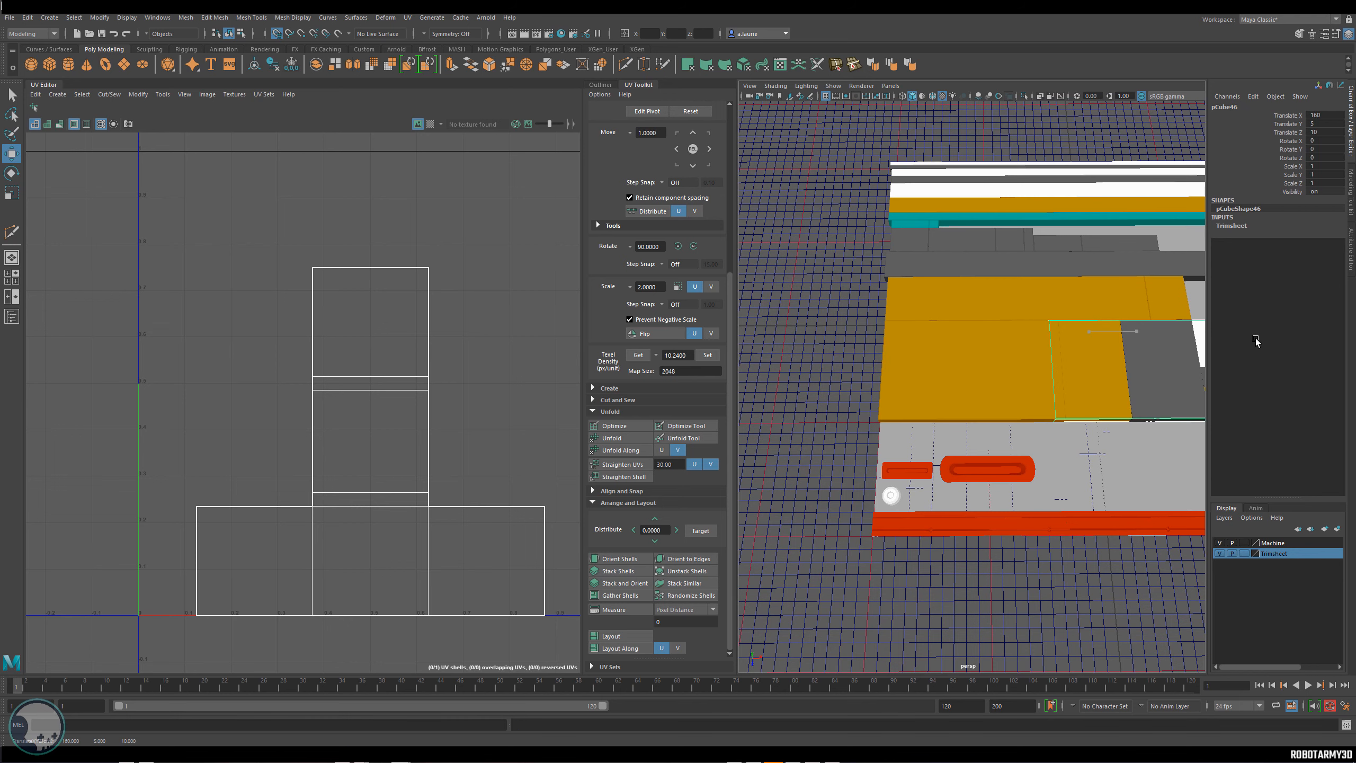
alt+middle_drag(1019, 361, 868, 362)
mouse_move(1111, 334)
mouse_down()
mouse_move(1126, 332)
mouse_move(1102, 338)
mouse_up()
scroll(922, 369, up, 10)
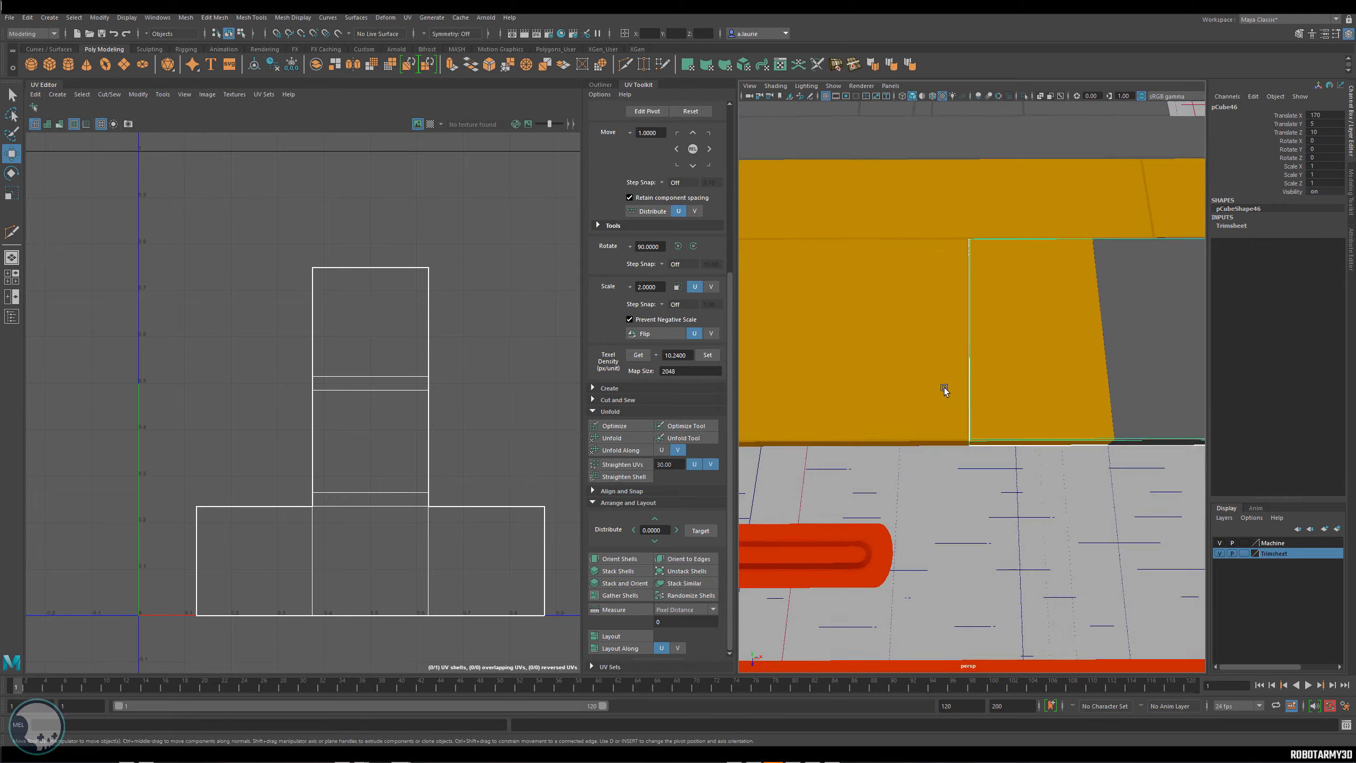
Select the duplicated orange panel's end vertices and snap that edge flush to the dark grey square's facing side.
alt+middle_drag(1191, 320, 886, 373)
alt+drag(982, 395, 994, 347)
alt+middle_drag(994, 348, 1008, 314)
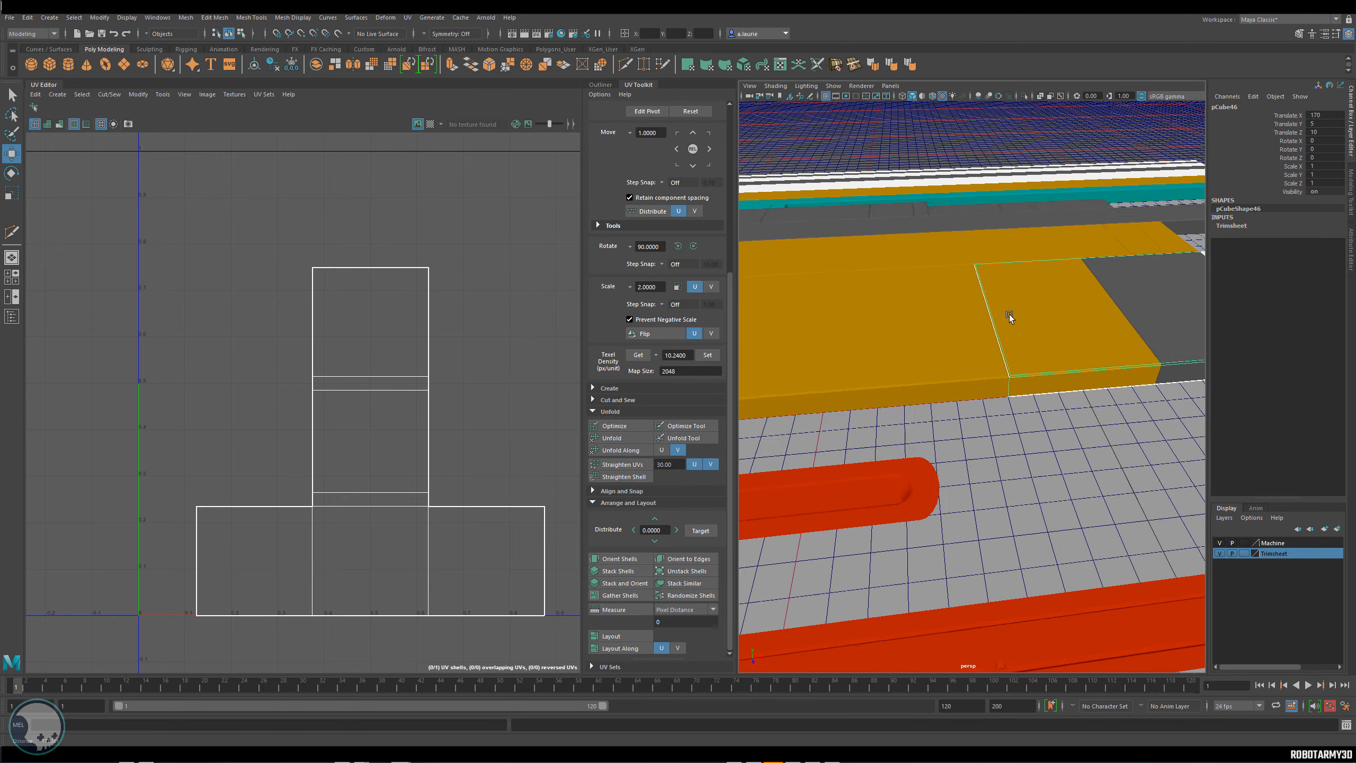
alt+right_drag(1009, 314, 1105, 387)
alt+middle_drag(1104, 387, 915, 406)
scroll(968, 347, down, 10)
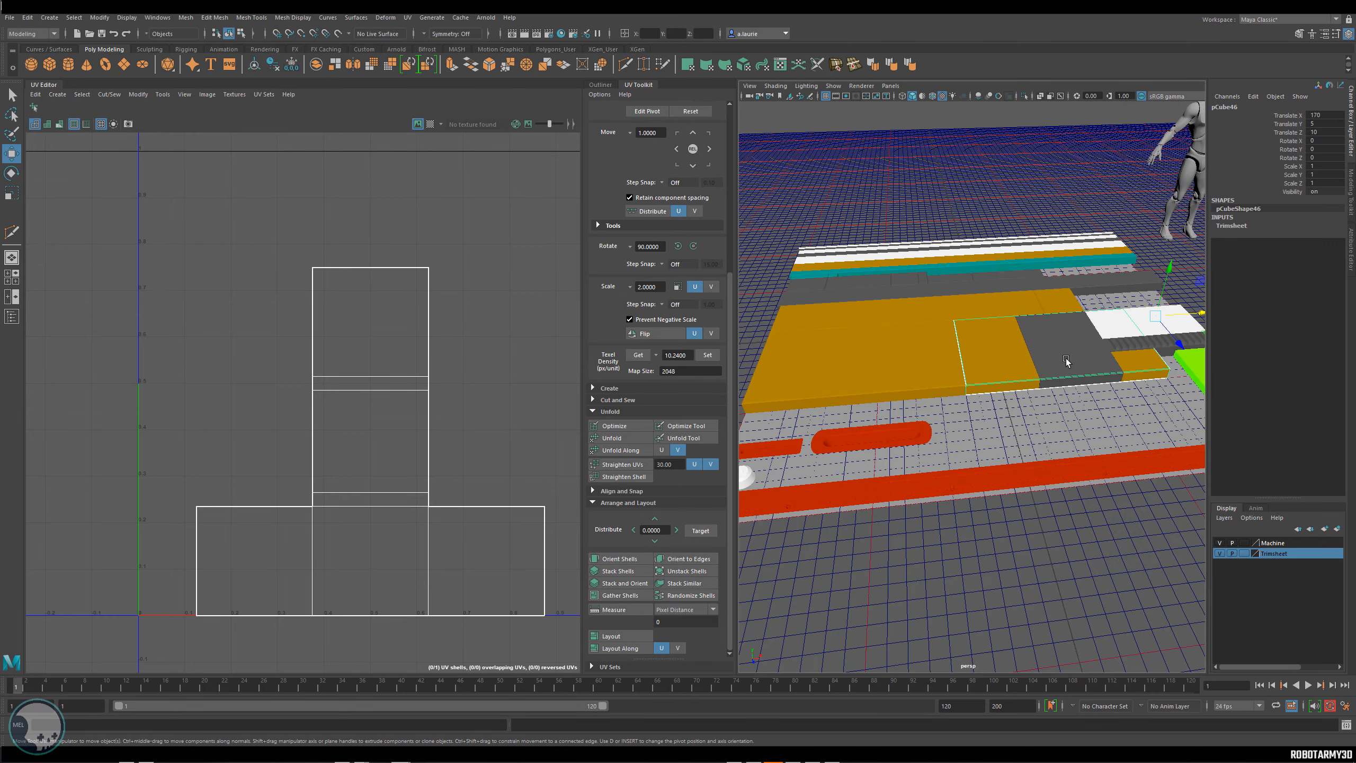
alt+middle_drag(1066, 359, 970, 405)
right_drag(971, 405, 1029, 382)
click(910, 398)
alt+drag(1029, 381, 928, 357)
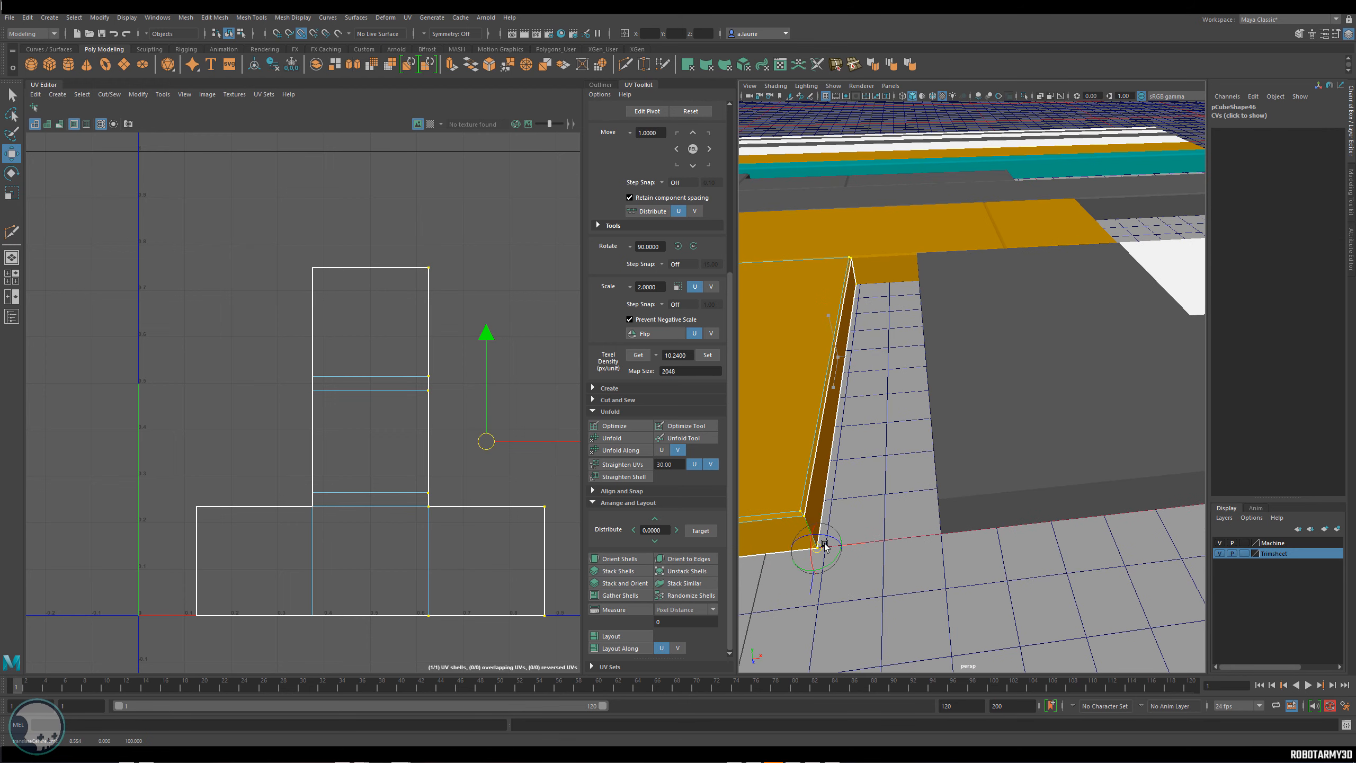
drag(817, 550, 972, 503)
Bevel the edges of the dark grey square's top face with a fraction of 0.048.
alt+right_drag(972, 502, 908, 448)
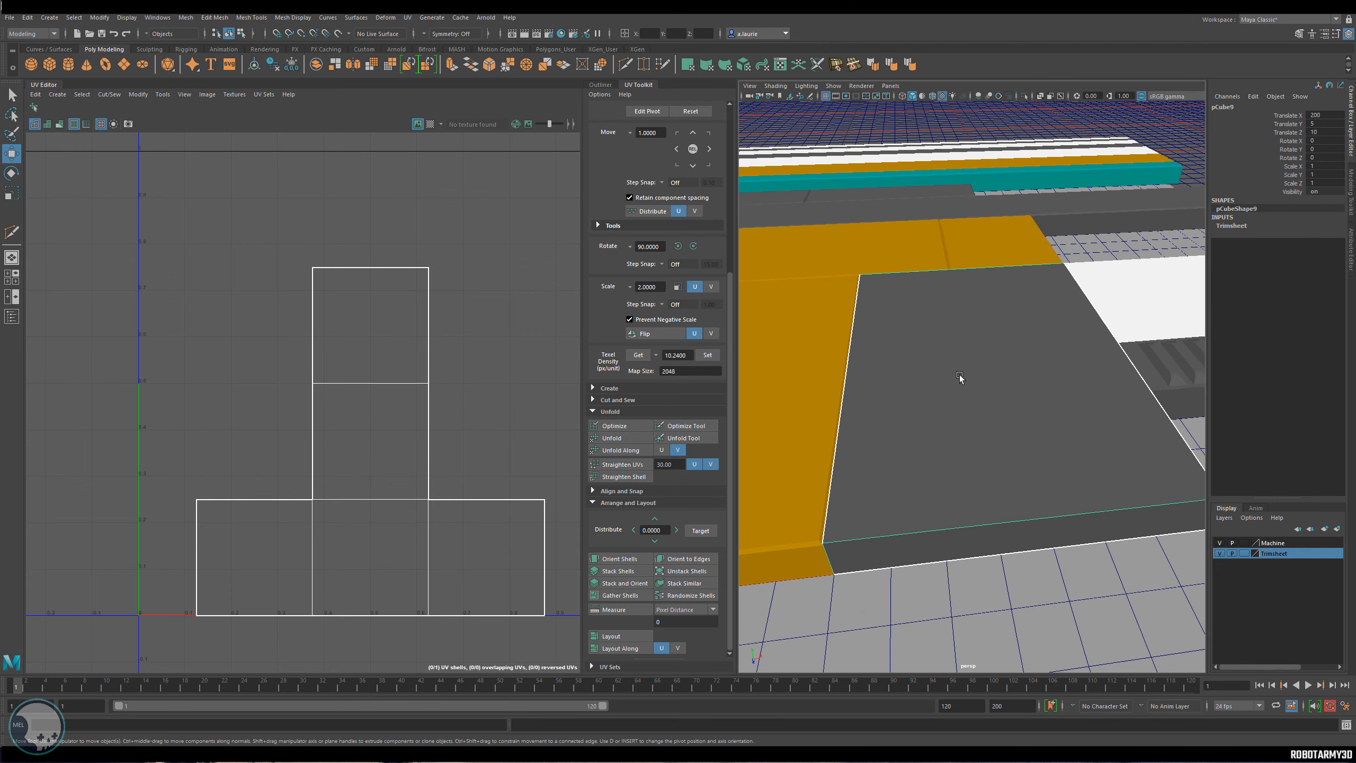
right_drag(960, 374, 960, 389)
click(960, 389)
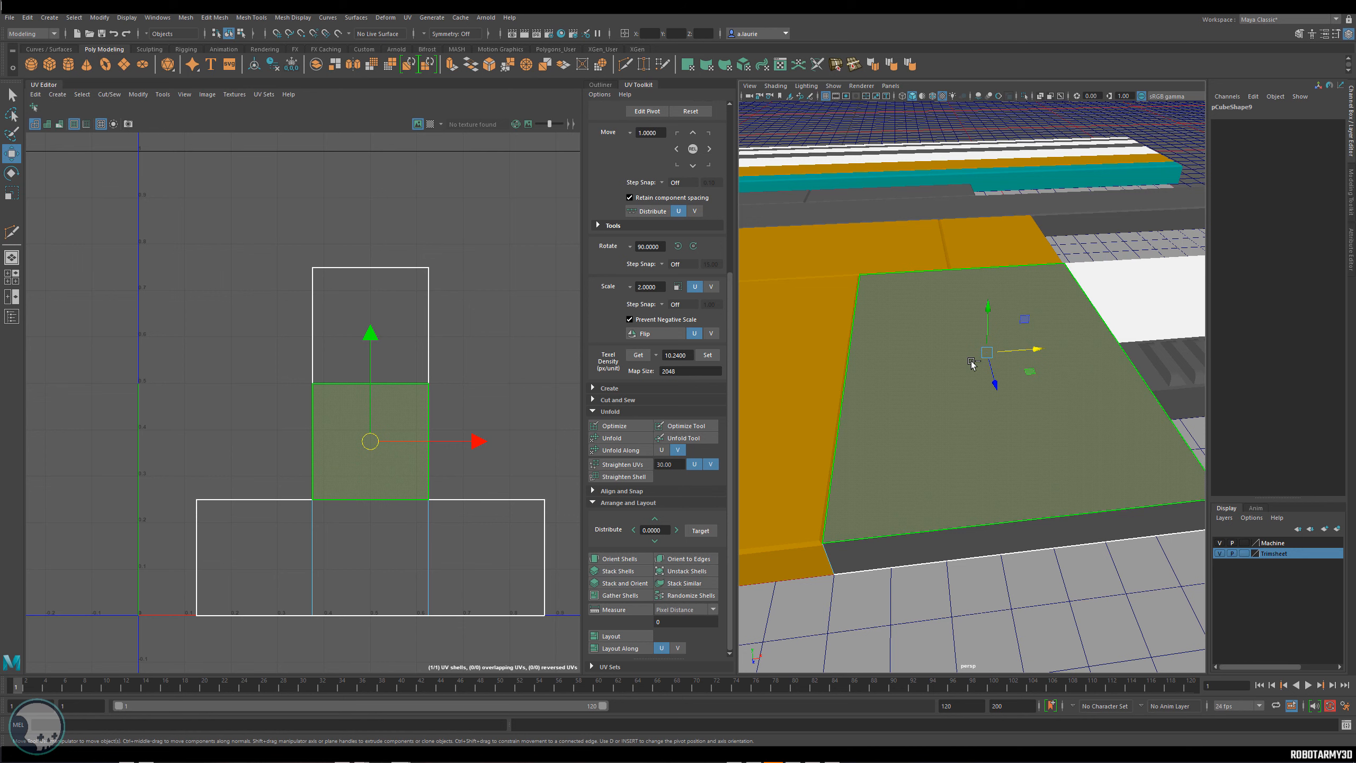
key(F10)
shift+right_drag(1025, 521, 1069, 524)
drag(1125, 386, 898, 433)
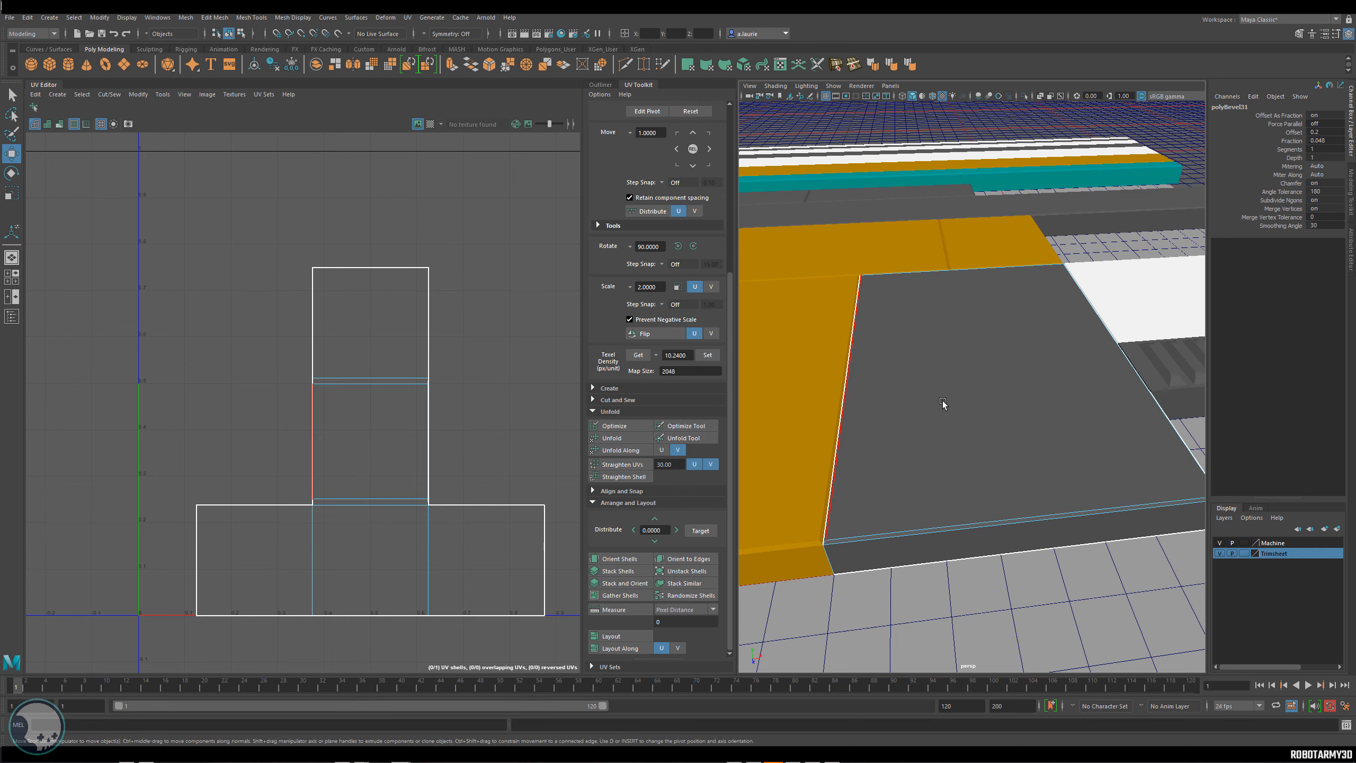
alt+drag(942, 400, 1002, 359)
key(w)
right_click(1002, 359)
click(1038, 342)
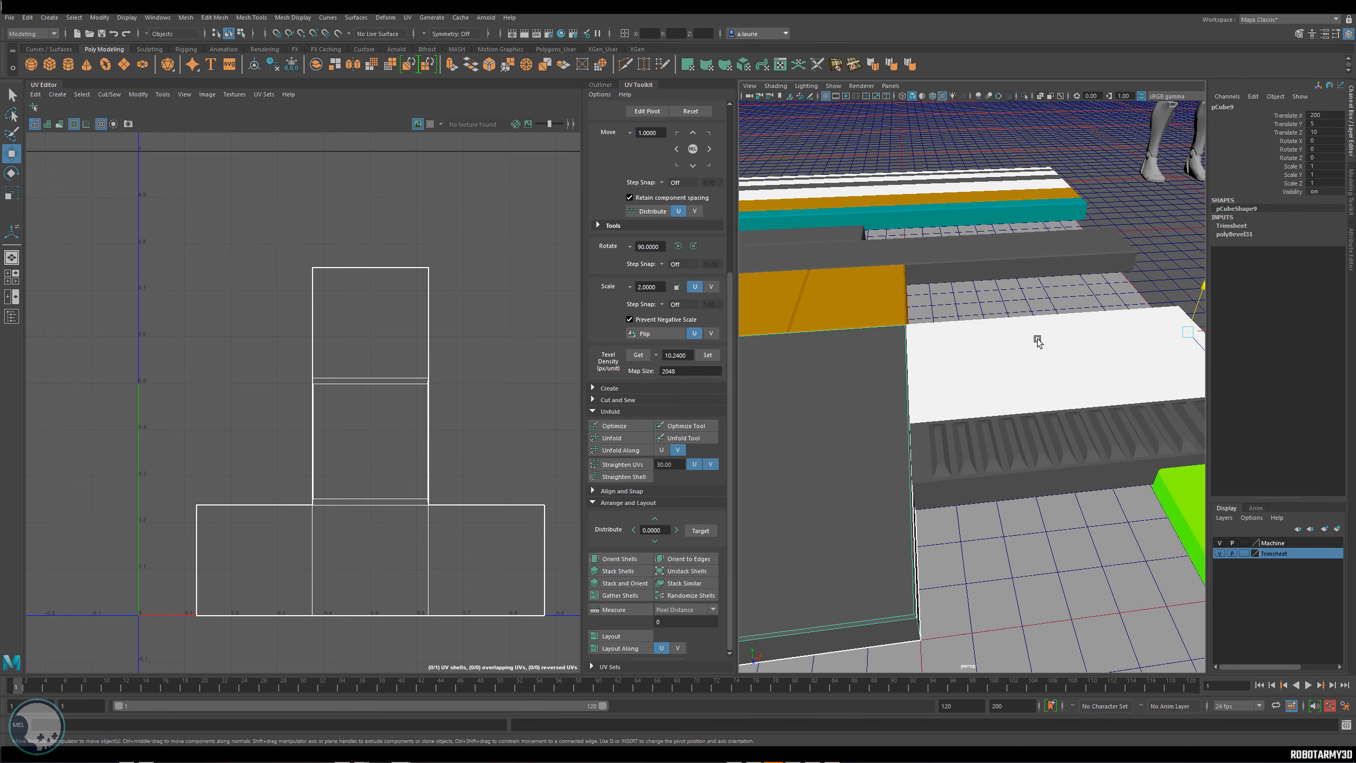
Bevel the top-face edges of the white panel beside the dark grey square with a fraction of 0.055.
right_click(1029, 363)
click(1029, 392)
click(1037, 369)
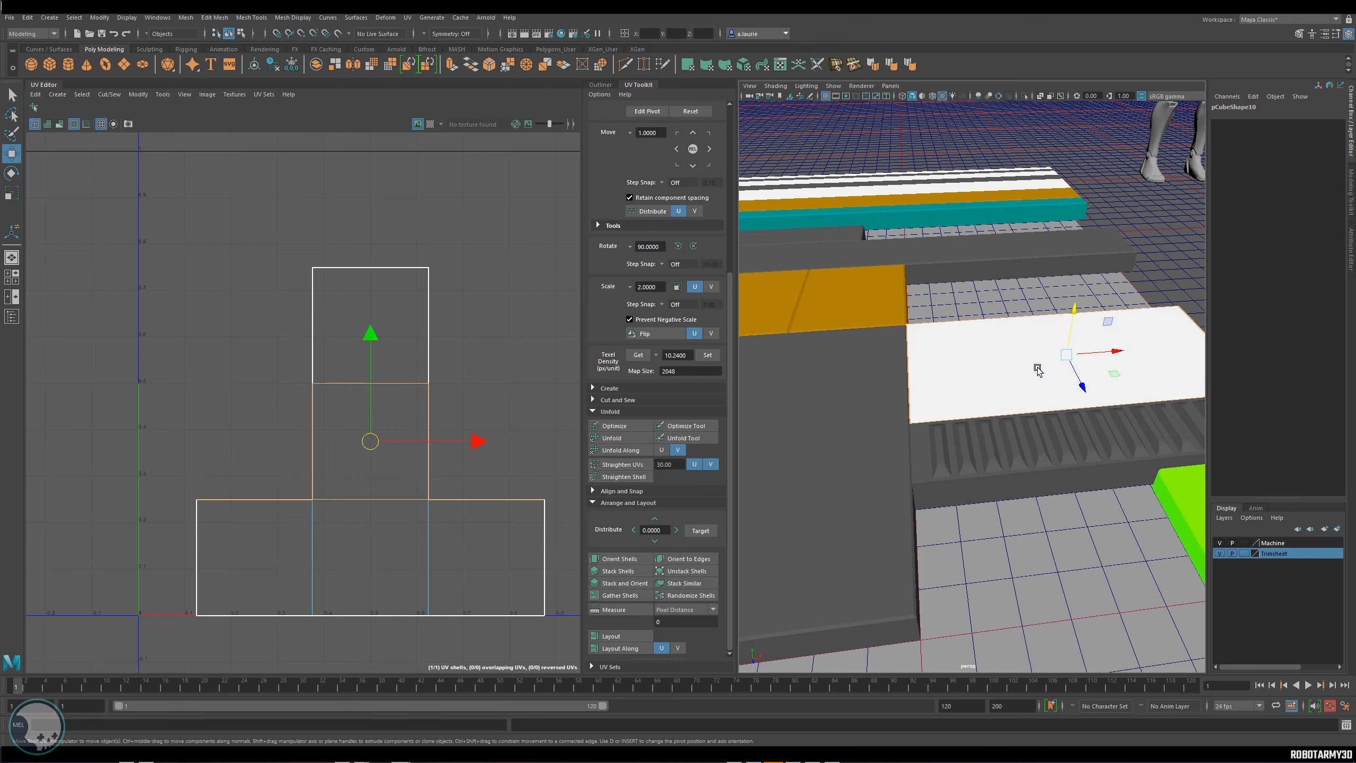
shift+right_click(1009, 376)
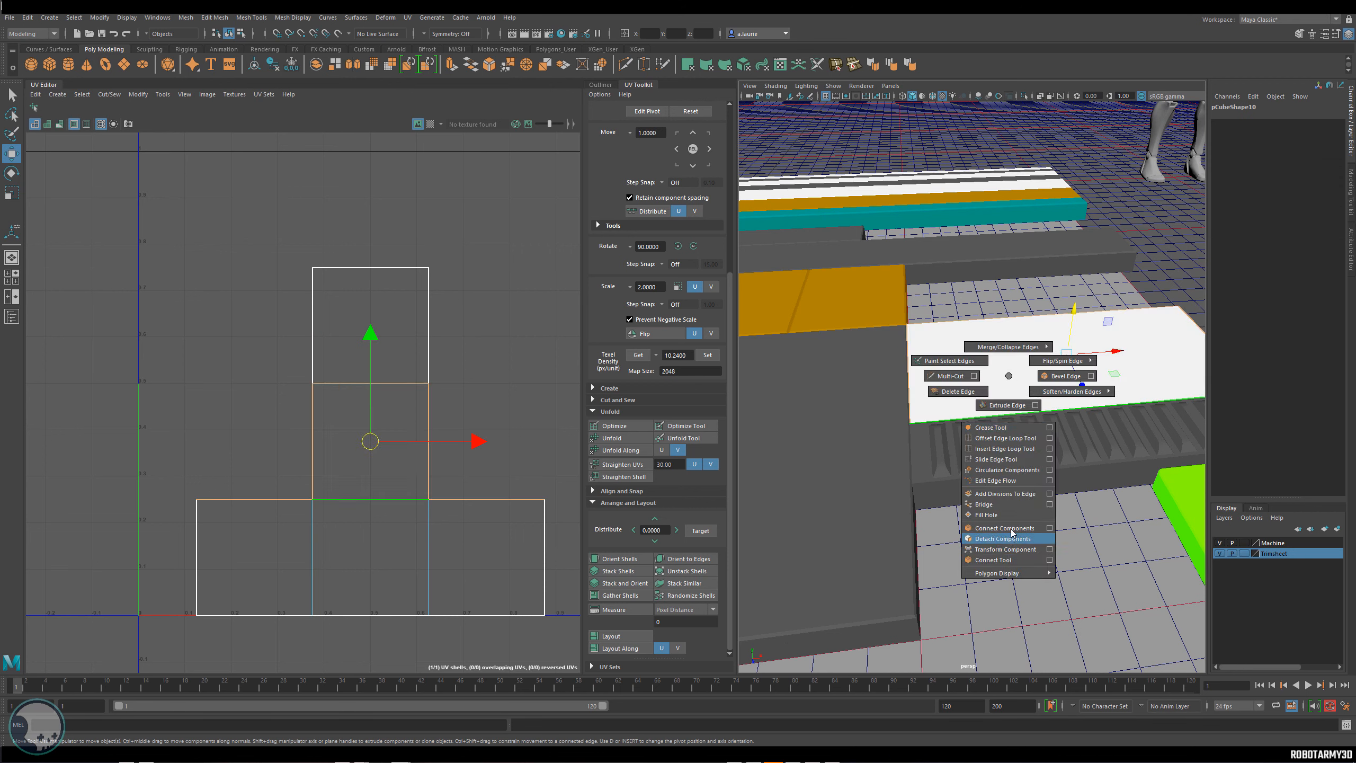
click(1066, 376)
alt+drag(1030, 405, 1001, 409)
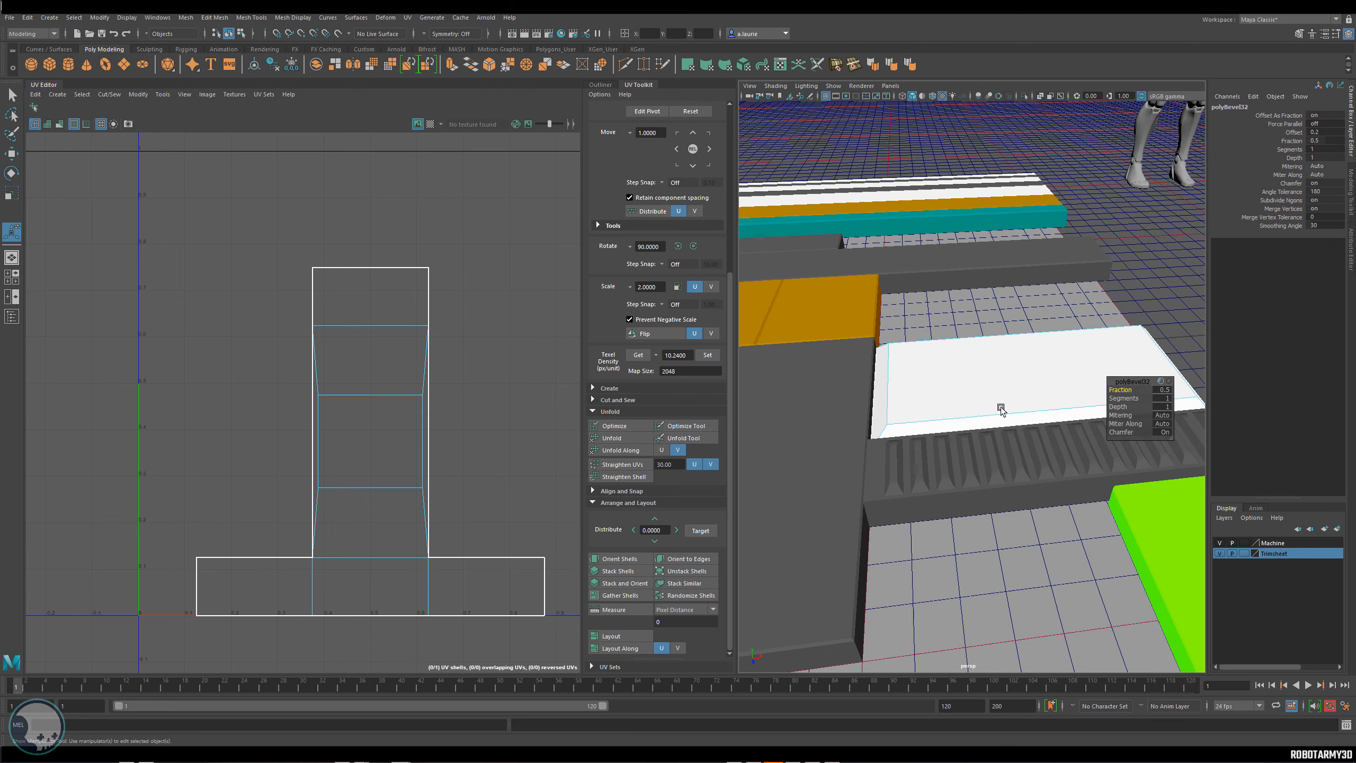
drag(1129, 390, 895, 448)
right_drag(907, 388, 941, 392)
key(w)
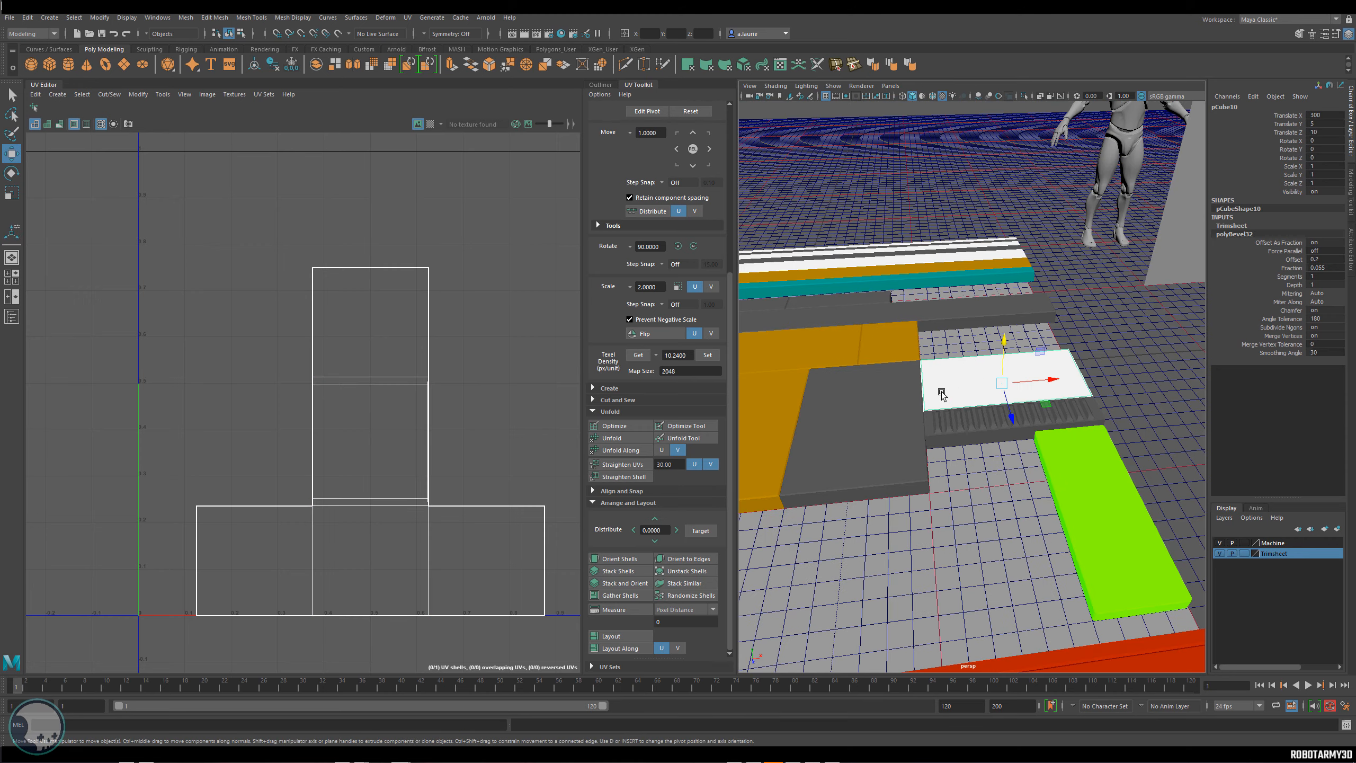
Select all the trim sheet meshes and export them over the existing VM_TrimTile_High.fbx.
alt+drag(941, 392, 956, 442)
click(899, 382)
scroll(899, 381, down, 5)
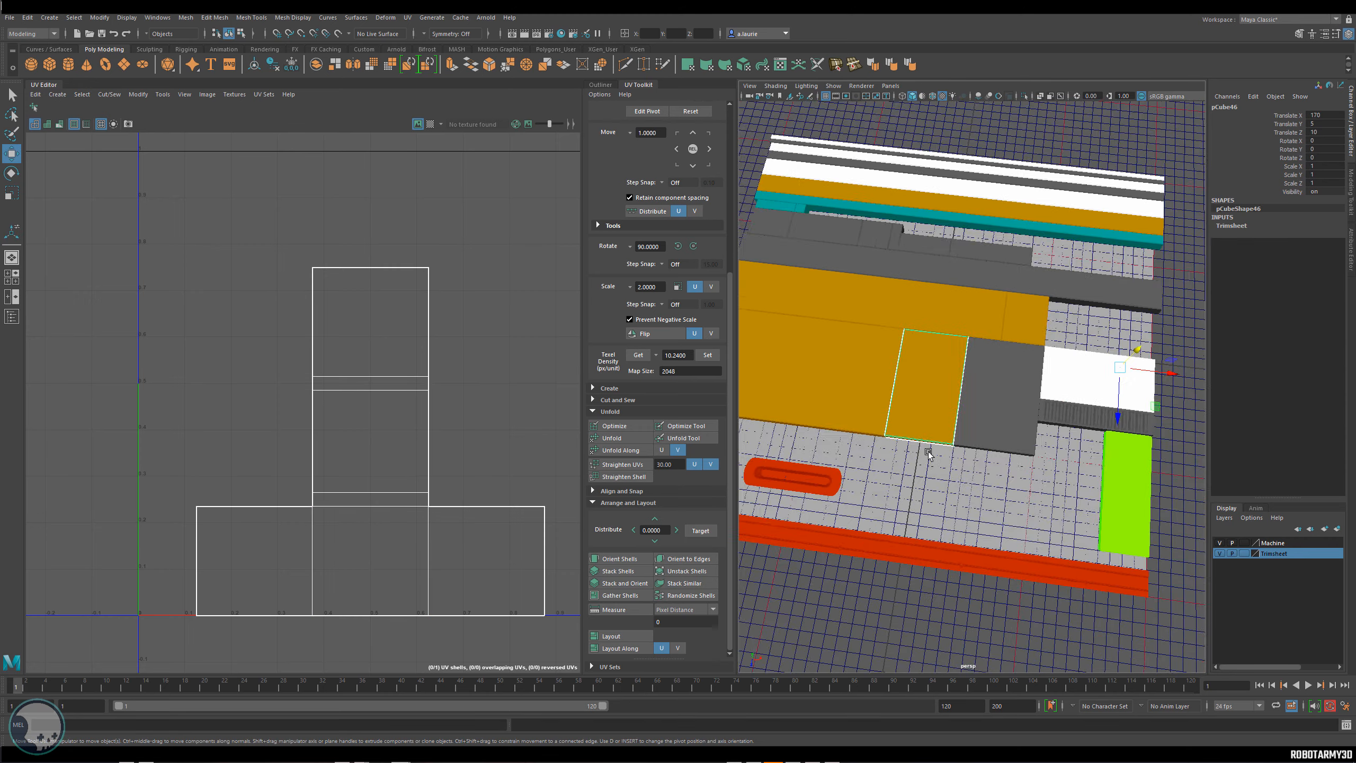
drag(797, 258, 1056, 530)
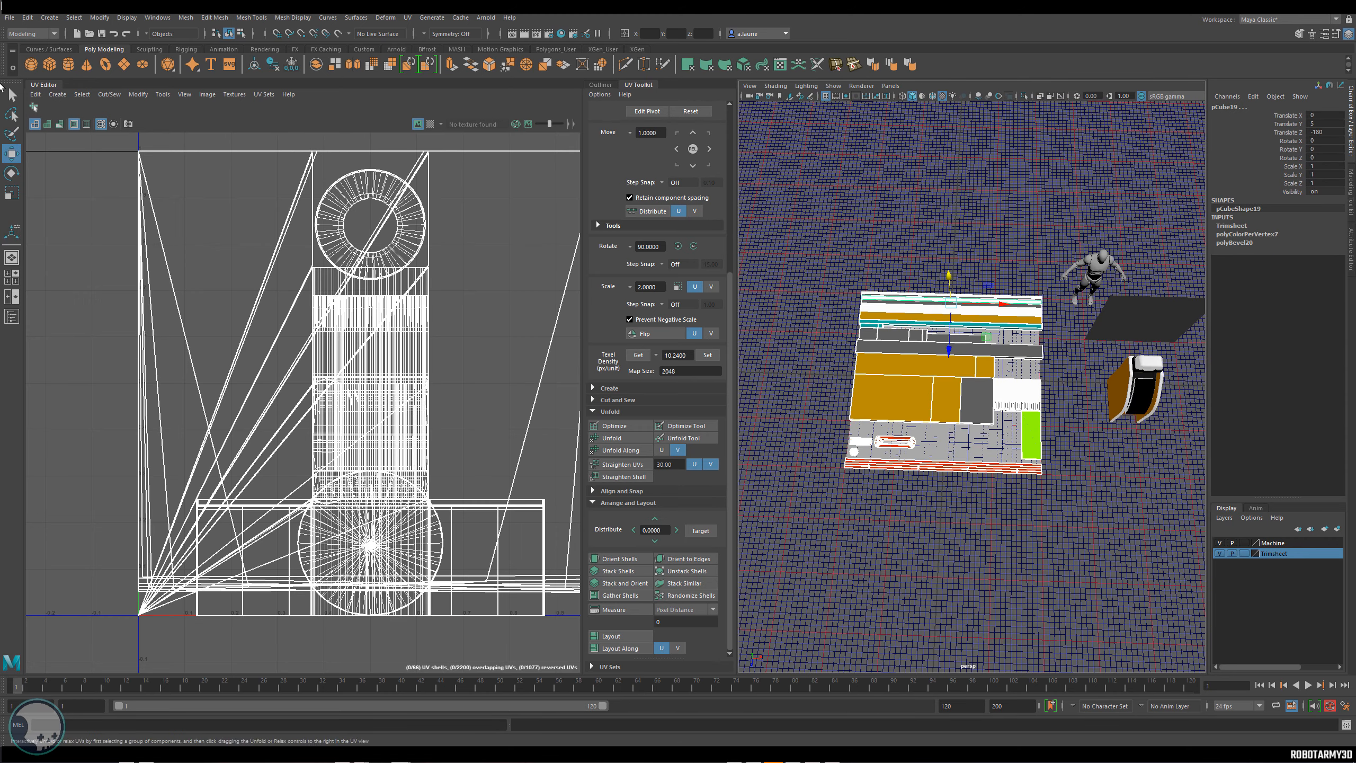
click(10, 17)
click(54, 151)
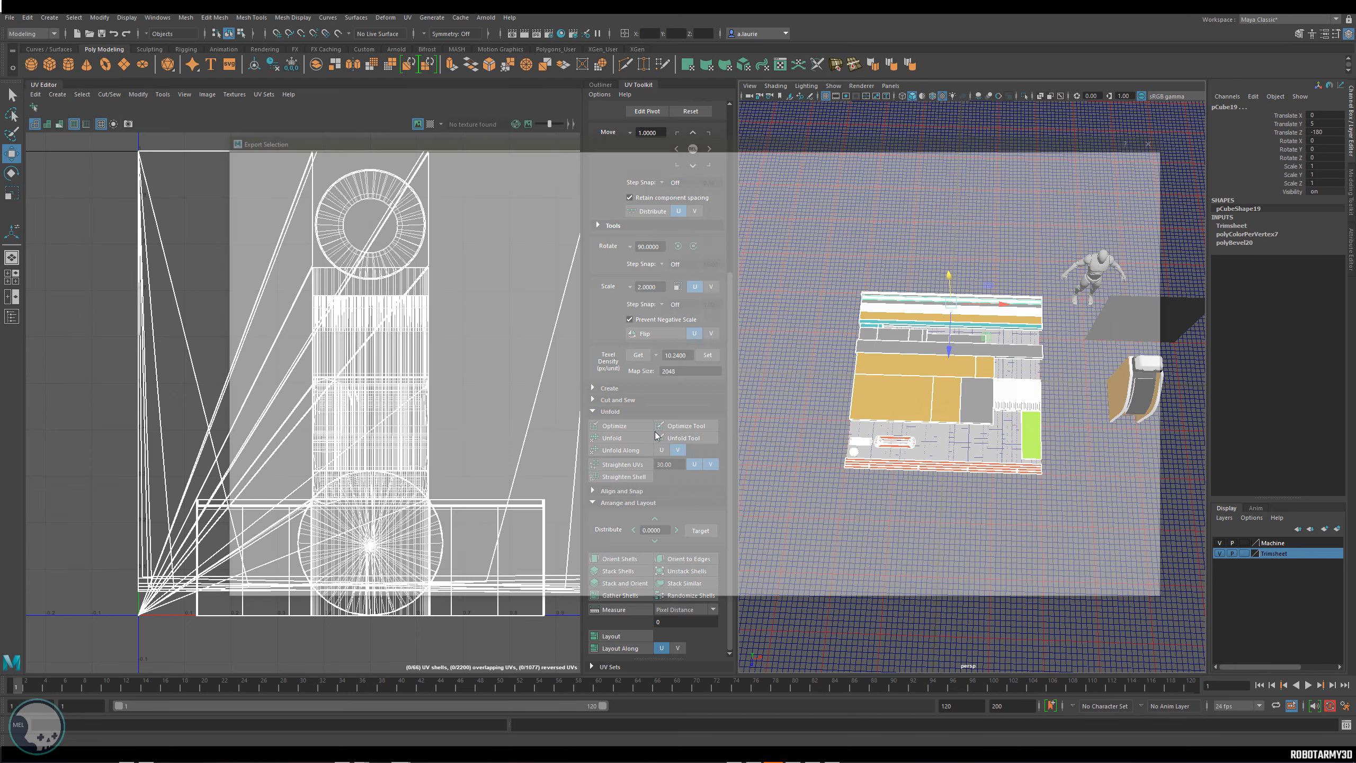
double_click(350, 187)
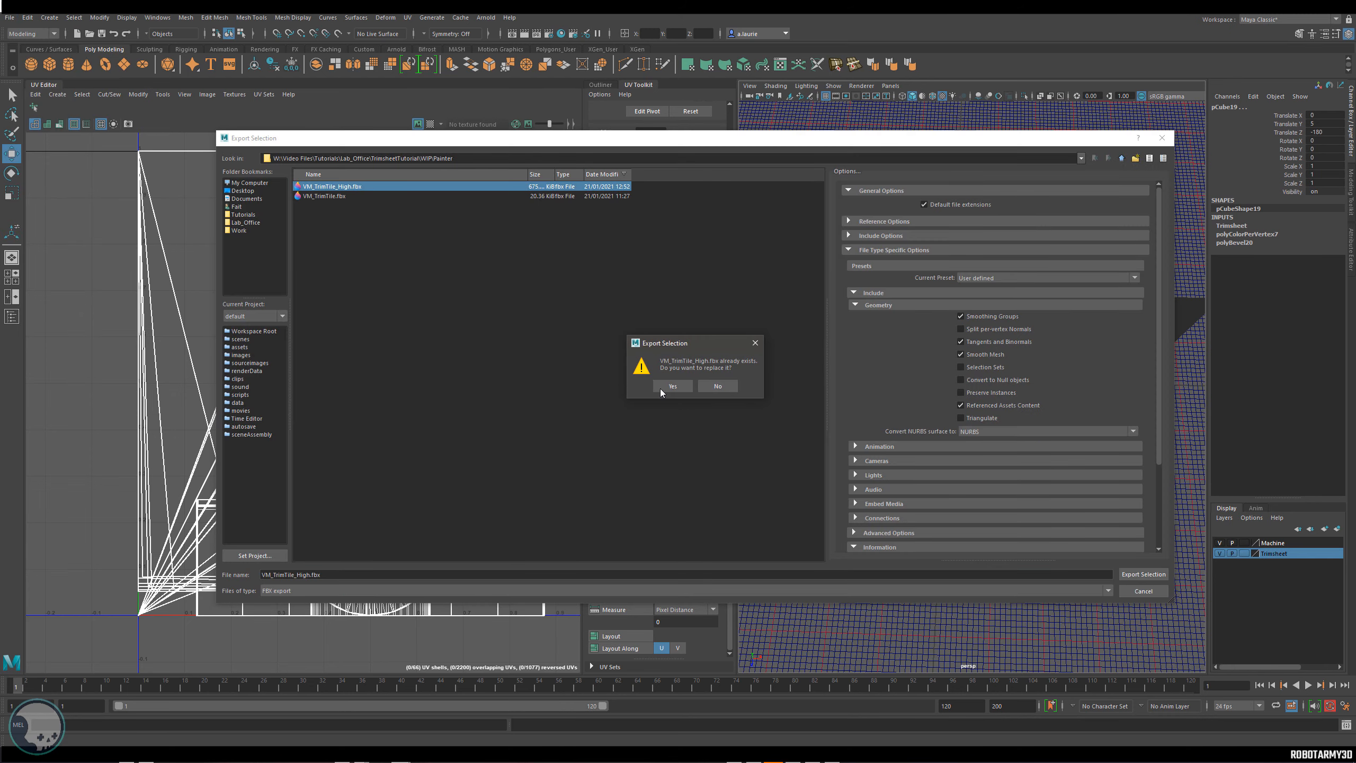
click(662, 388)
key(w)
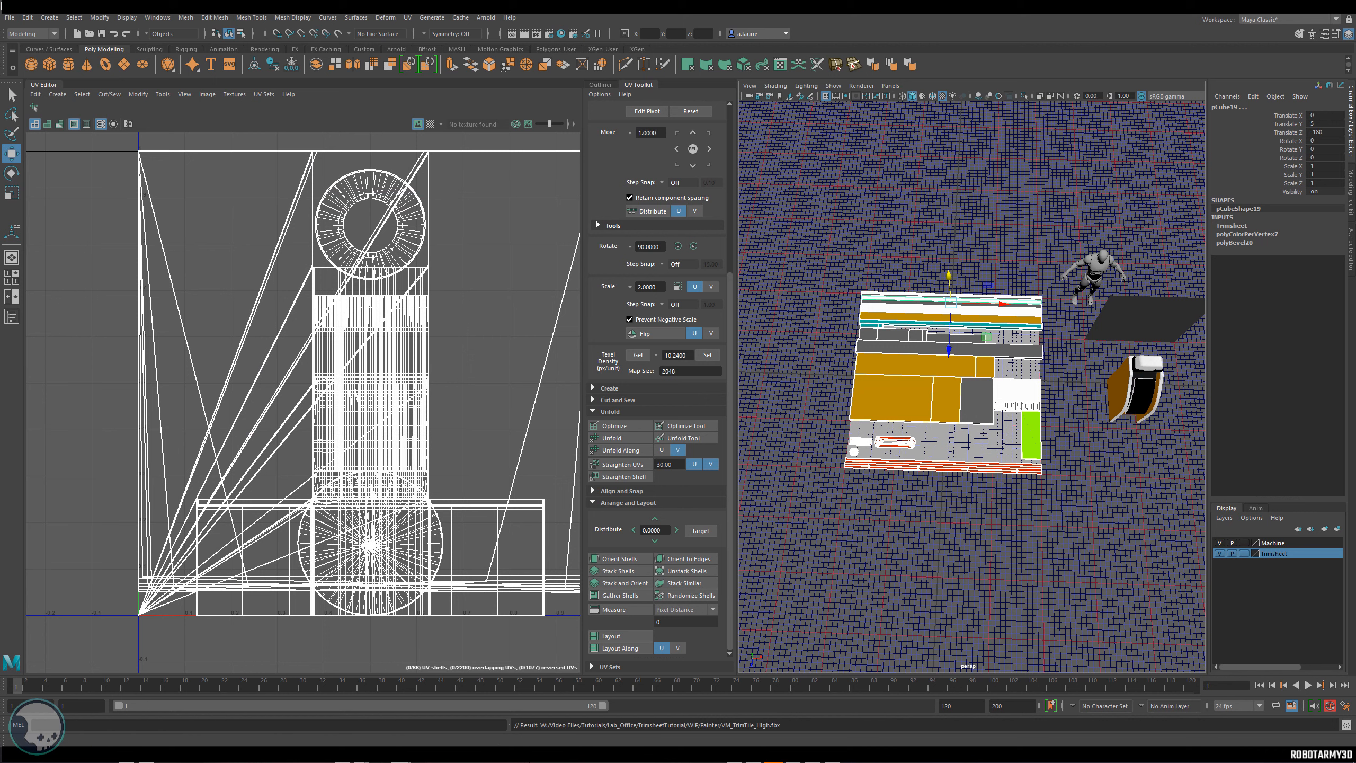
Switch to Substance Painter and rebake all the selected mesh maps from the updated high-poly mesh at 2048.
click(312, 715)
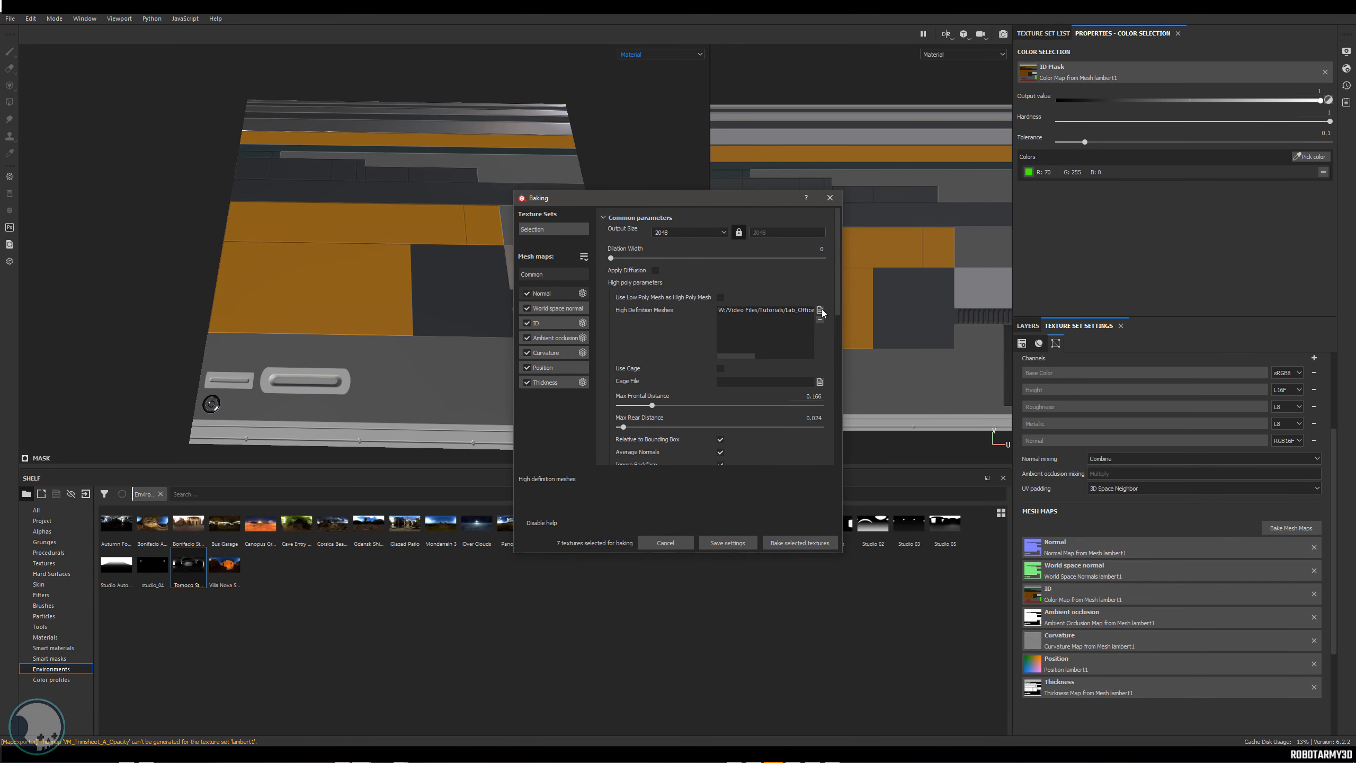
click(797, 544)
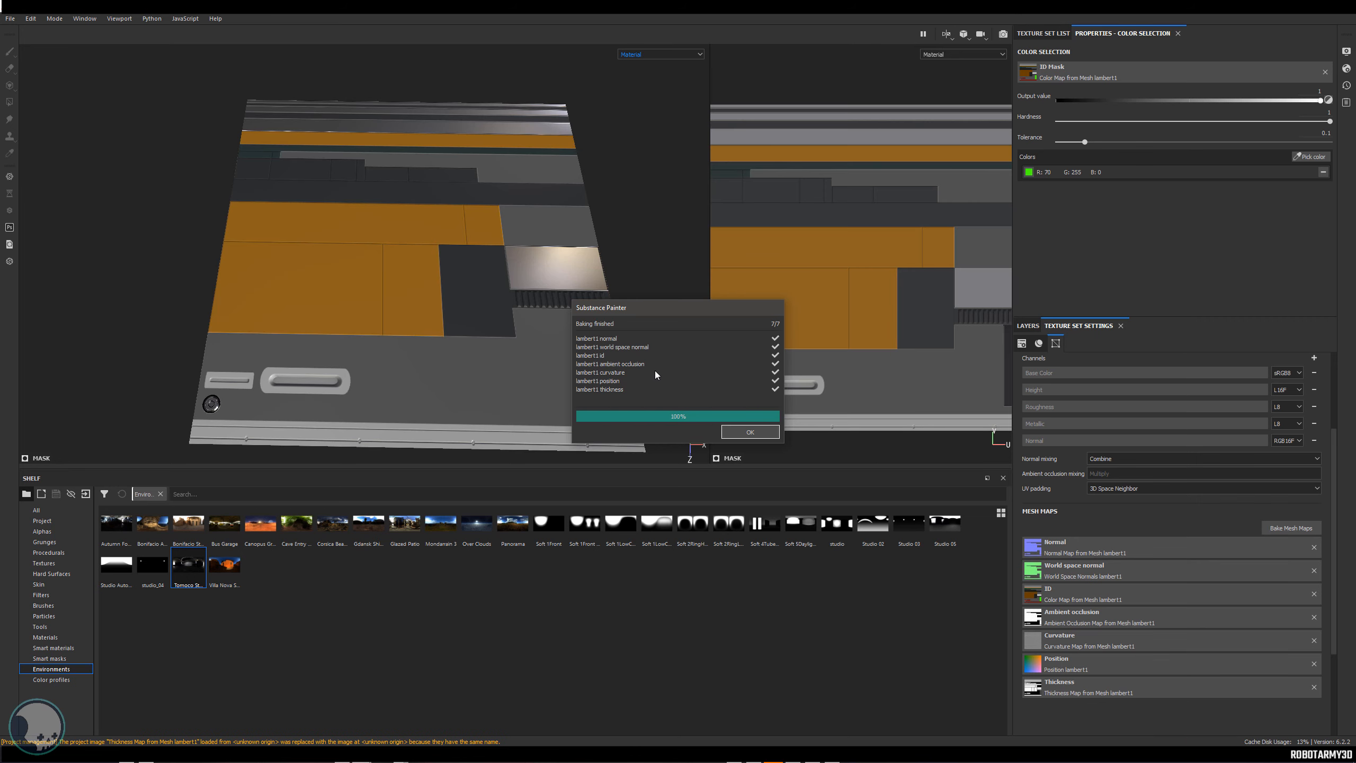
click(739, 433)
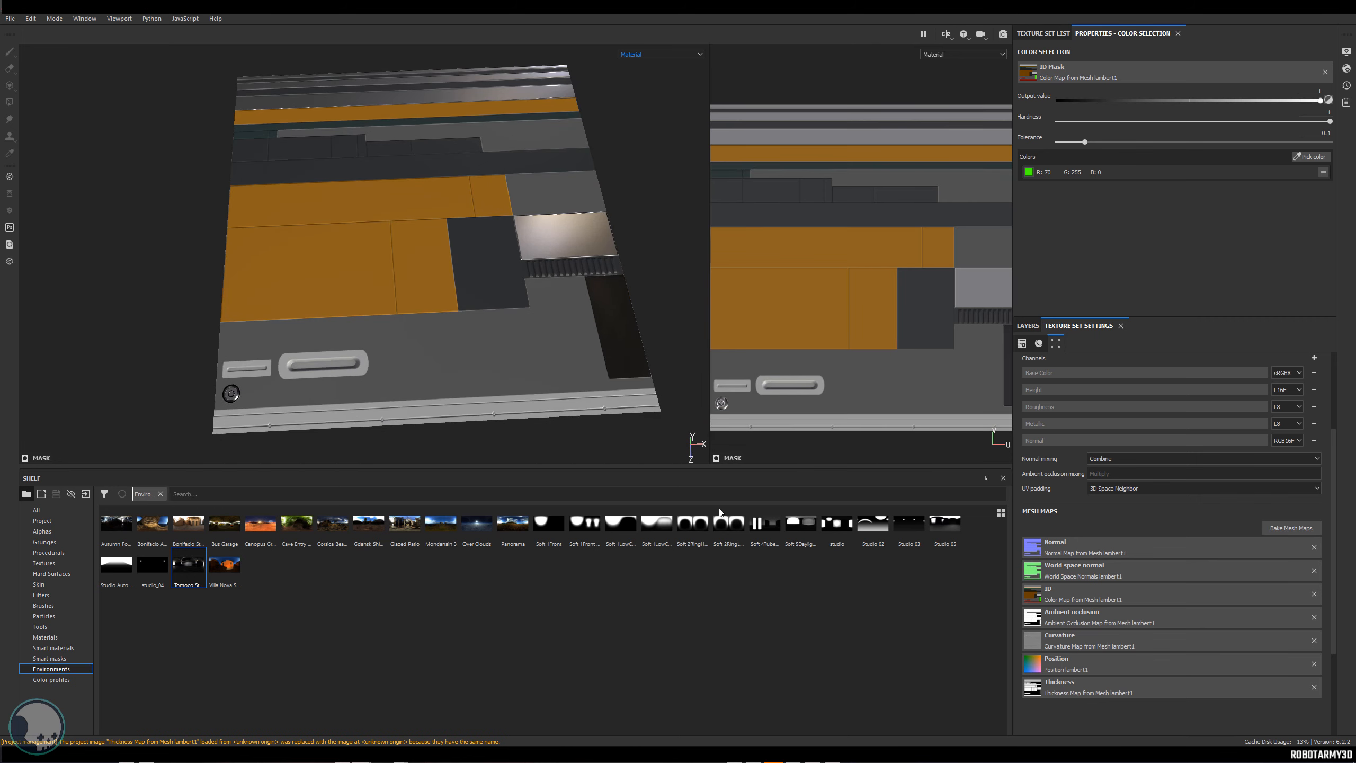
Export the VM_Trimsheet_A textures as 8-bit PNG files with the Unreal Engine 4 (Packed)_ProjectName template.
click(9, 18)
click(53, 203)
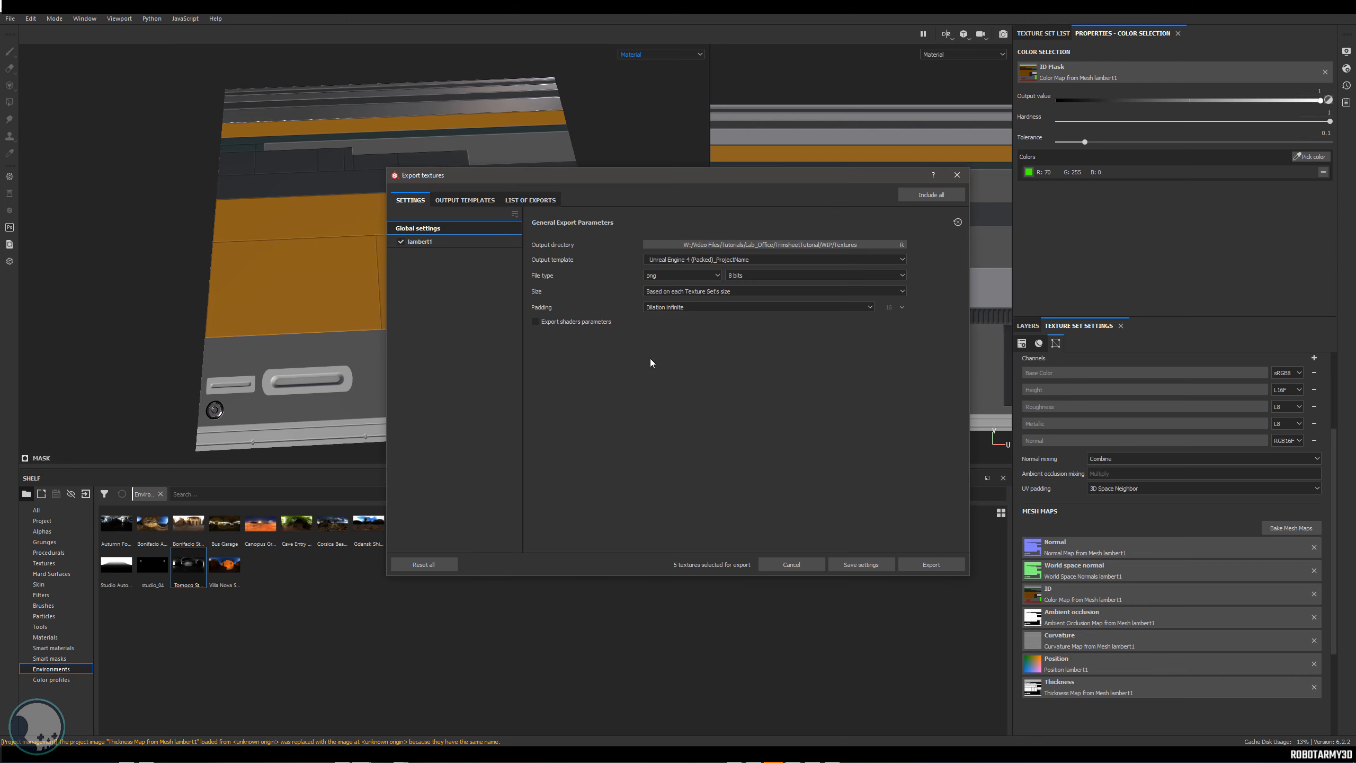
click(508, 201)
click(924, 569)
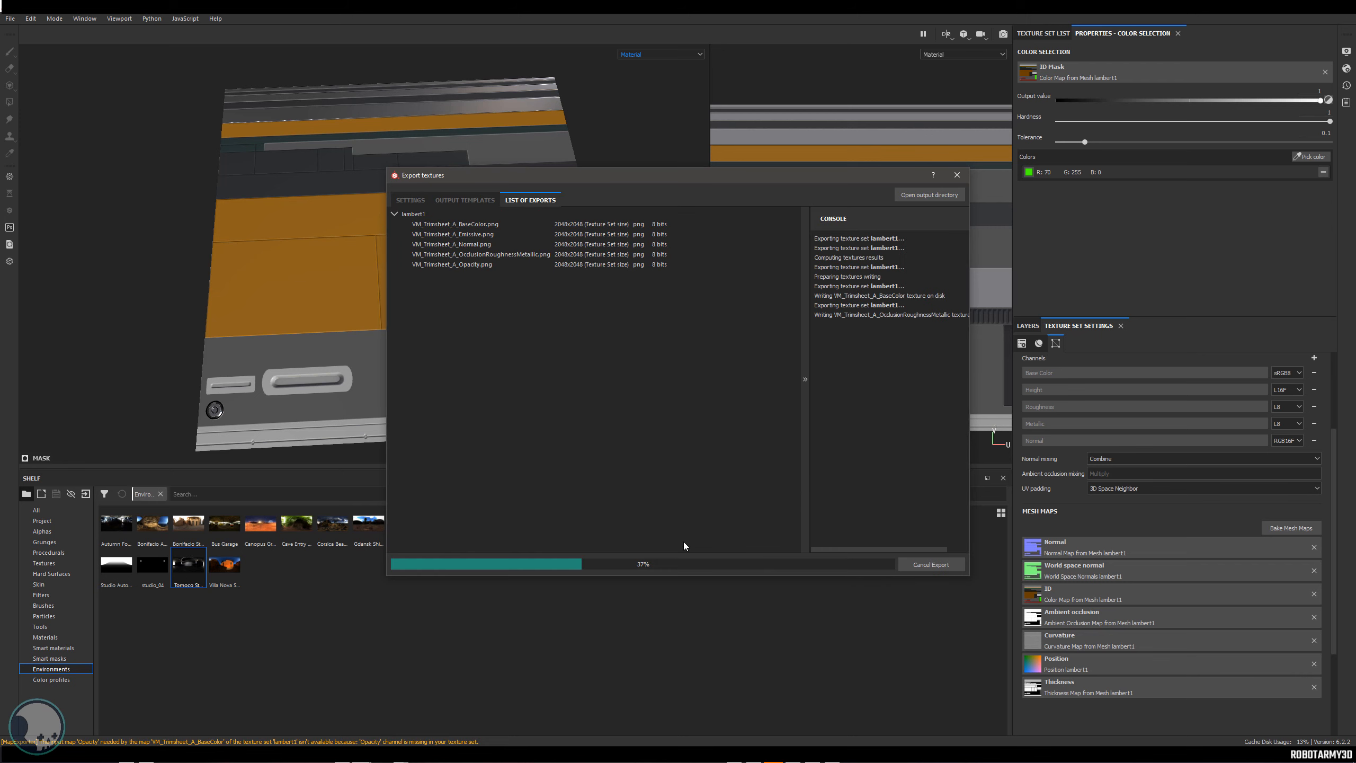
click(791, 565)
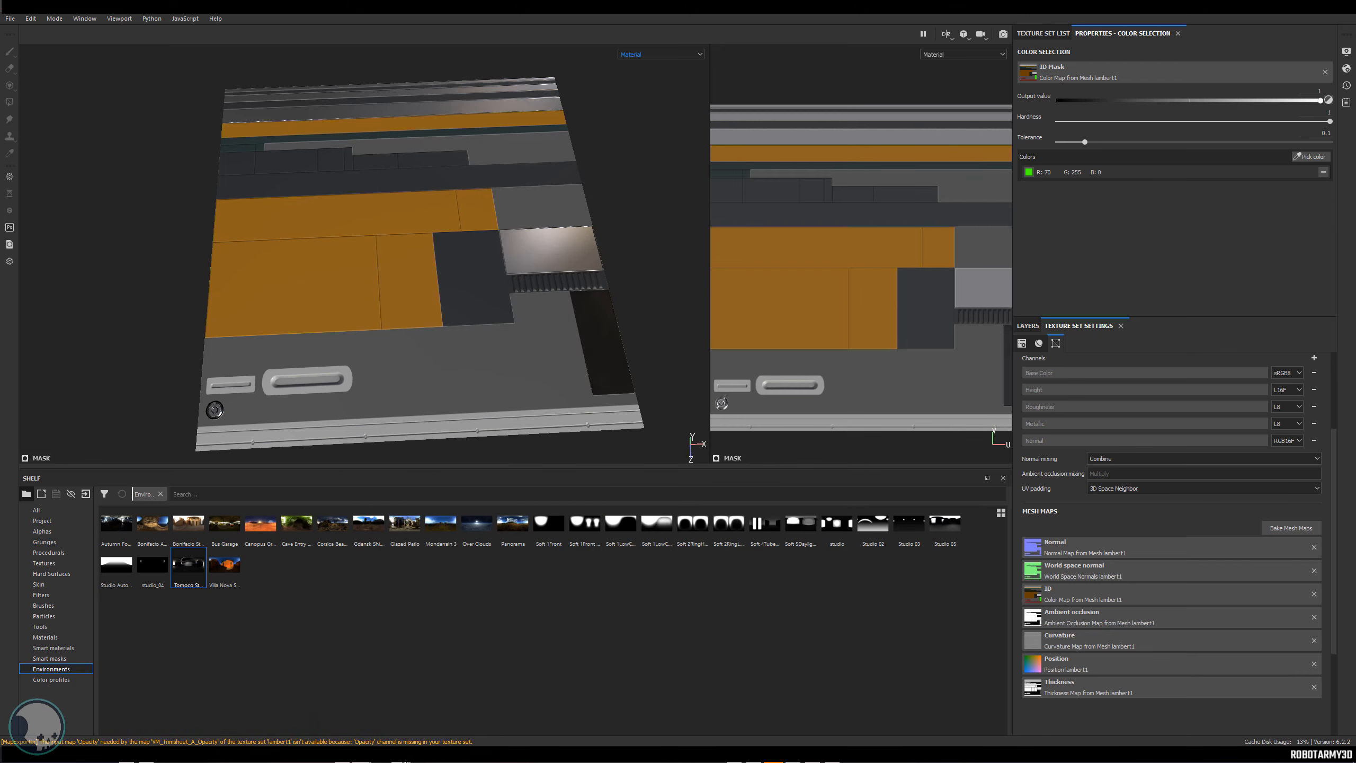
Switch to the Maya machine scene and move the lower orange front panel's UV shell over the trim sheet's new narrow panel.
mouse_move(401, 757)
click(478, 718)
scroll(277, 382, up, 6)
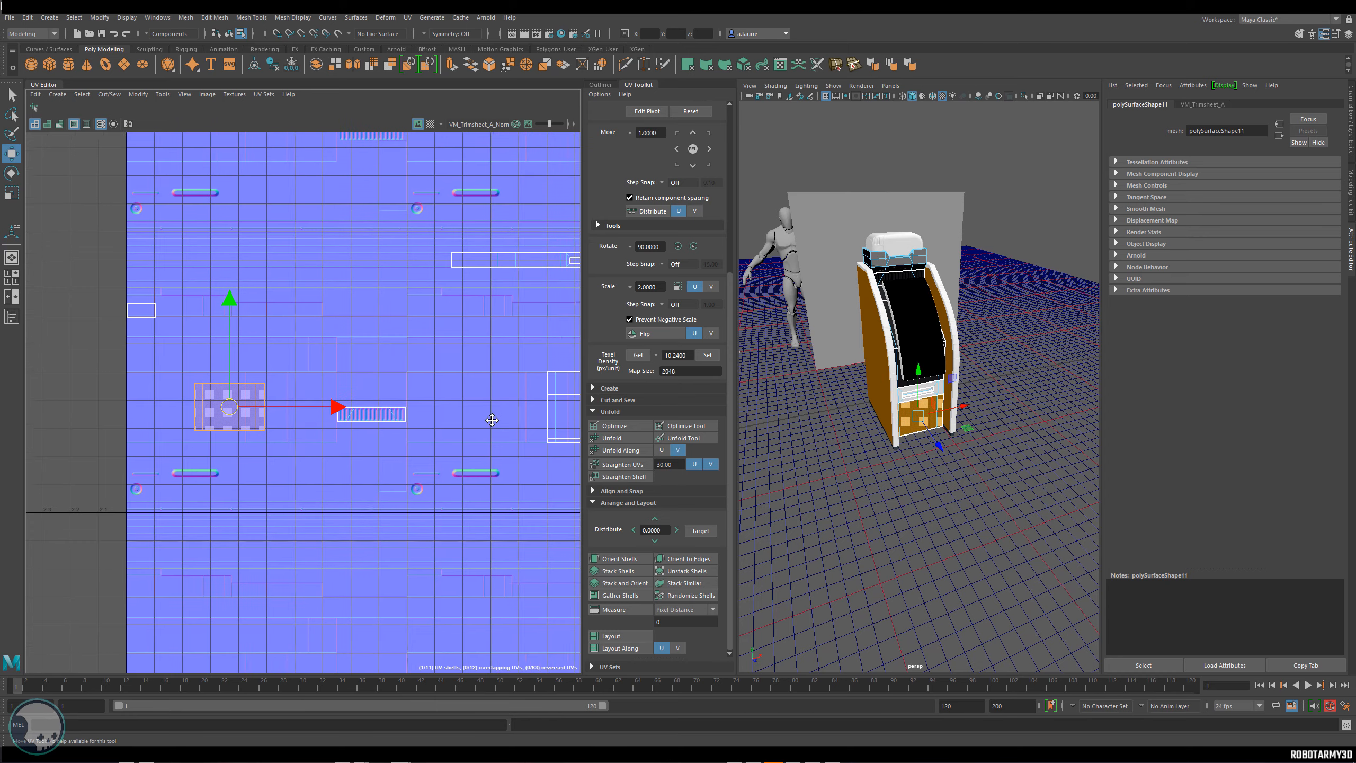
alt+middle_drag(297, 368, 200, 382)
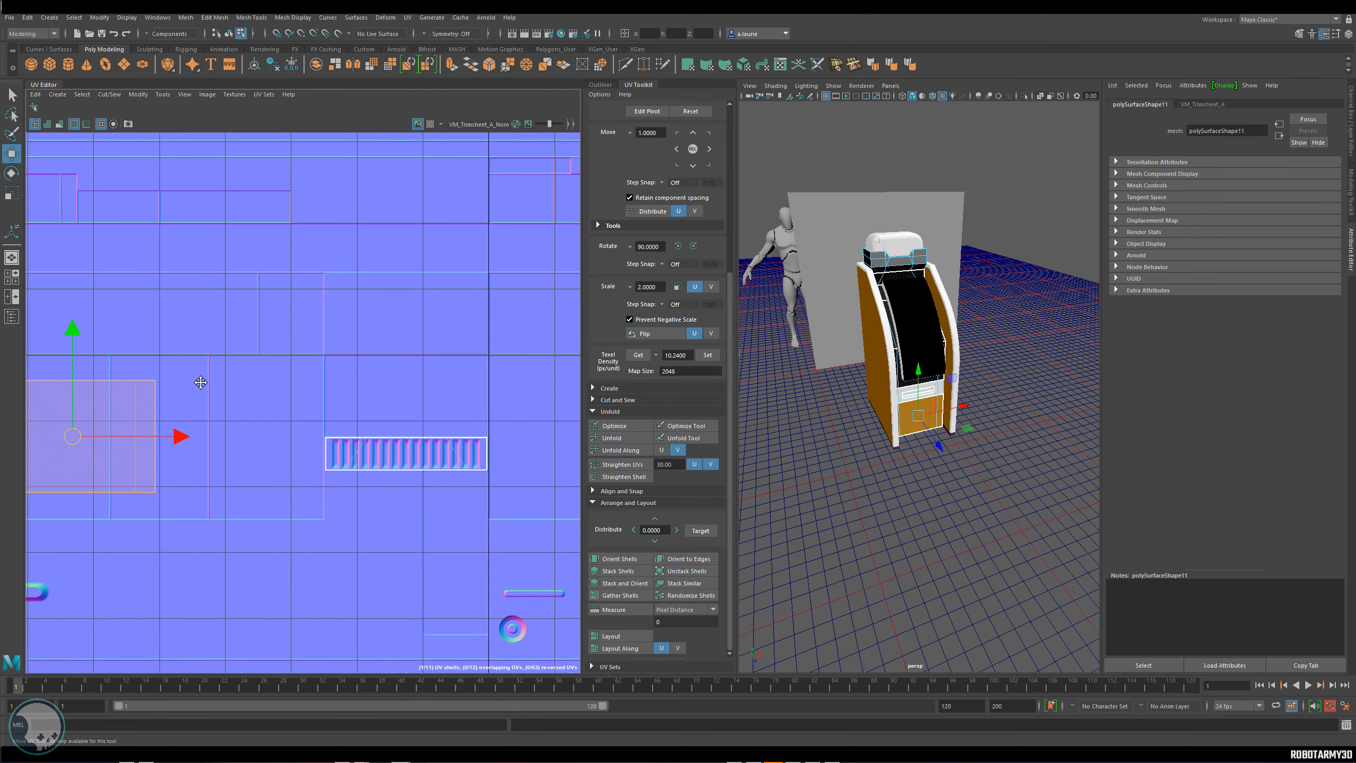
scroll(346, 412, up, 2)
alt+middle_drag(282, 398, 623, 372)
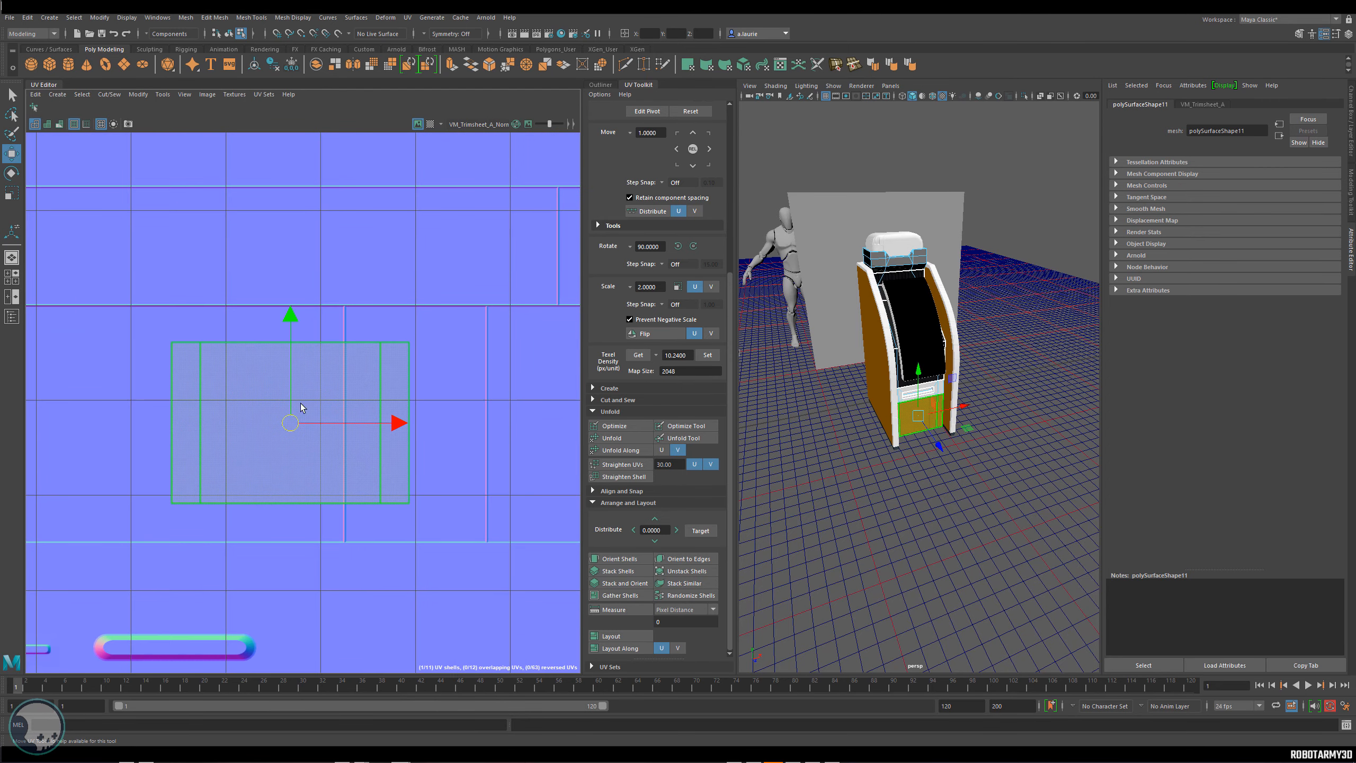
scroll(914, 434, up, 5)
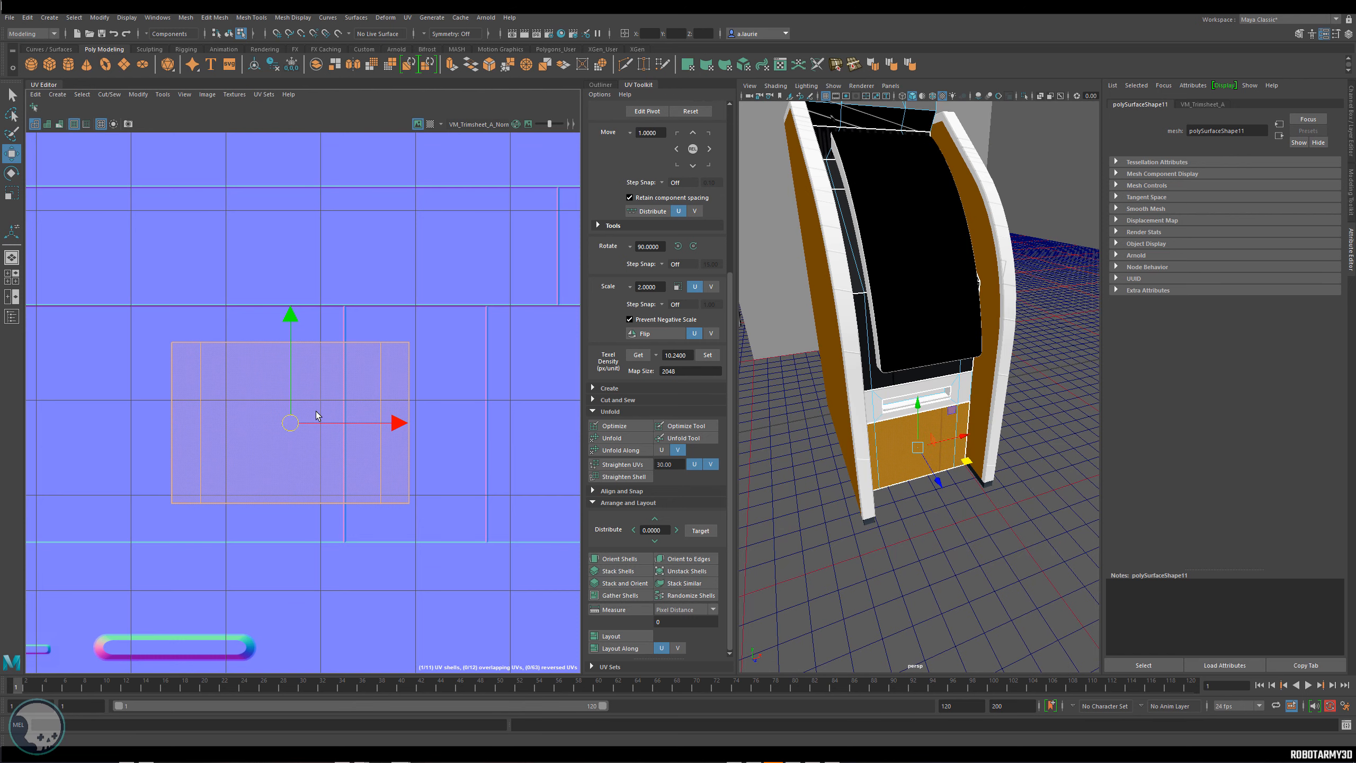
drag(291, 422, 407, 416)
Rotate the front panel's UV shell 90 degrees clockwise.
key(e)
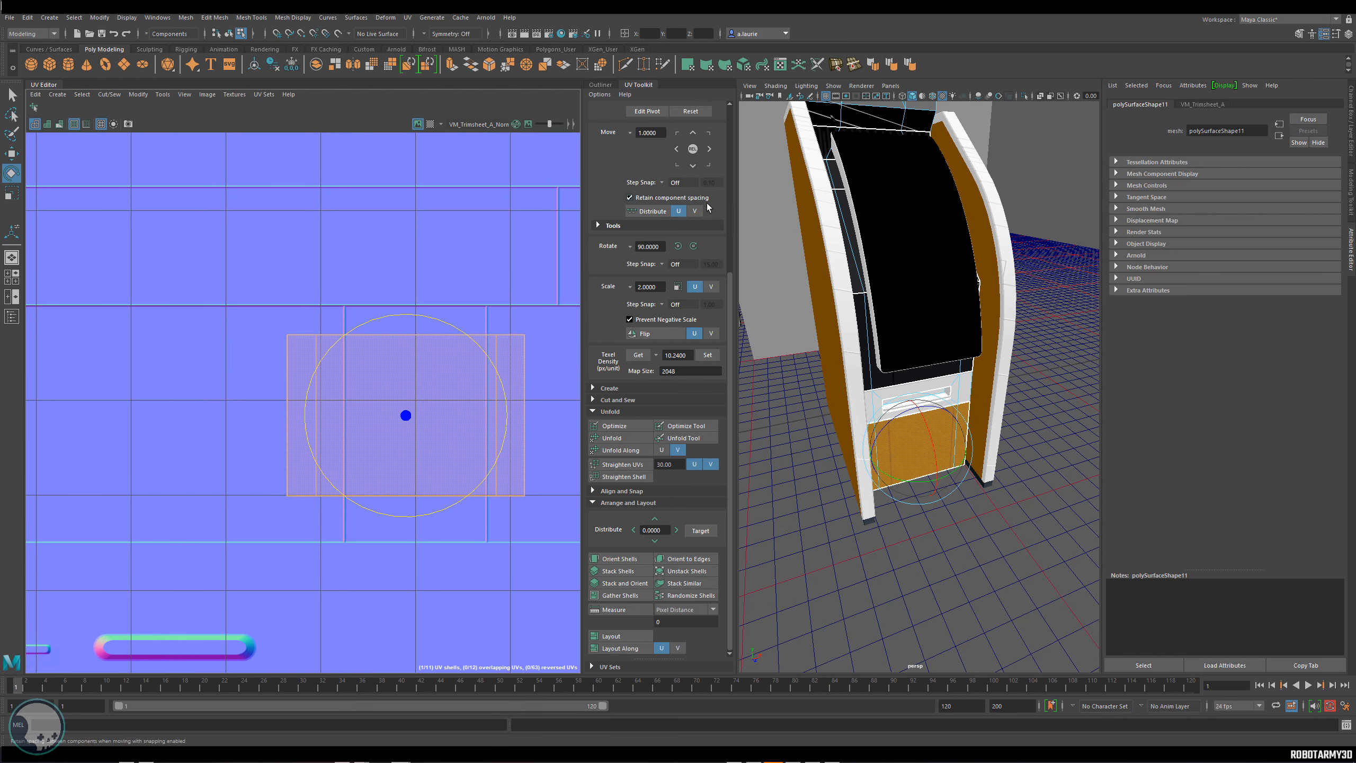
scroll(707, 207, up, 2)
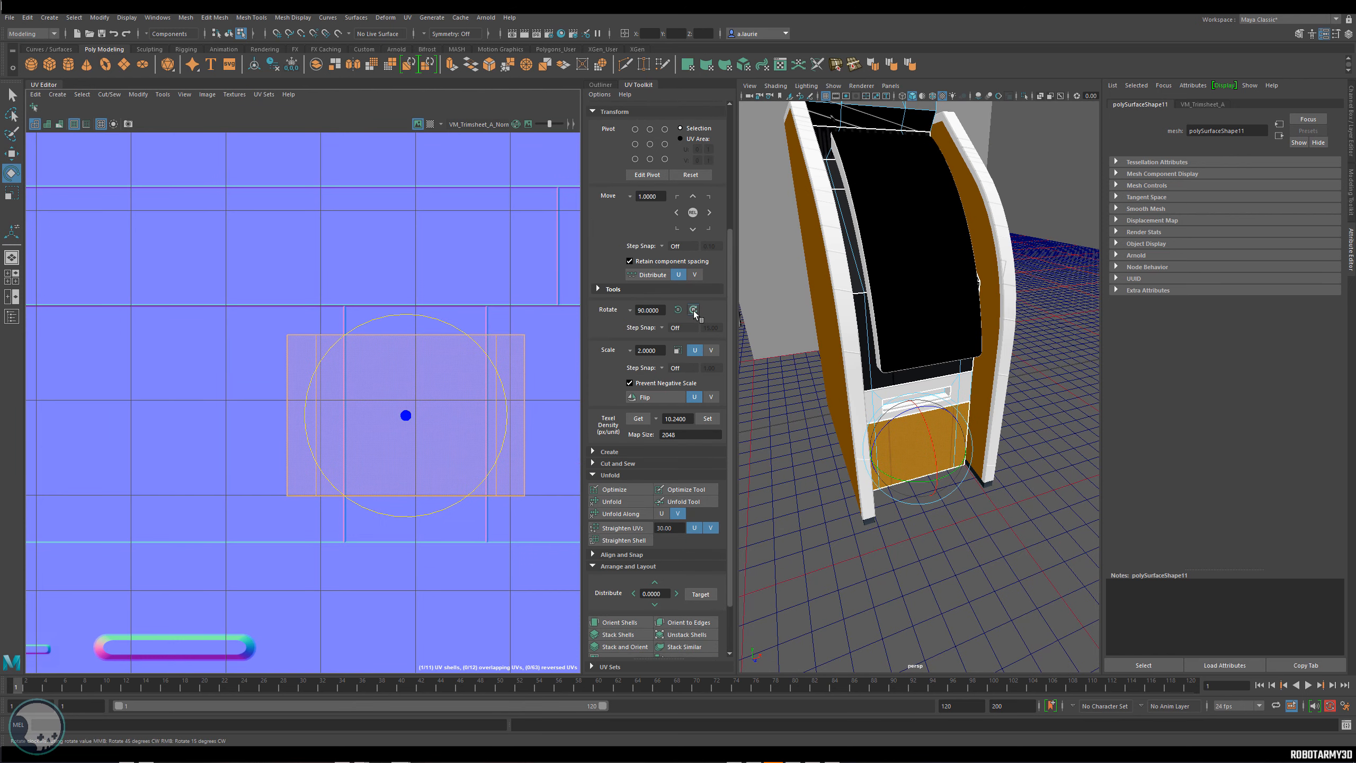
click(694, 310)
key(w)
Scale and reposition the rotated UV shell so its sides line up with the narrow trim panel's seams.
scroll(408, 481, up, 3)
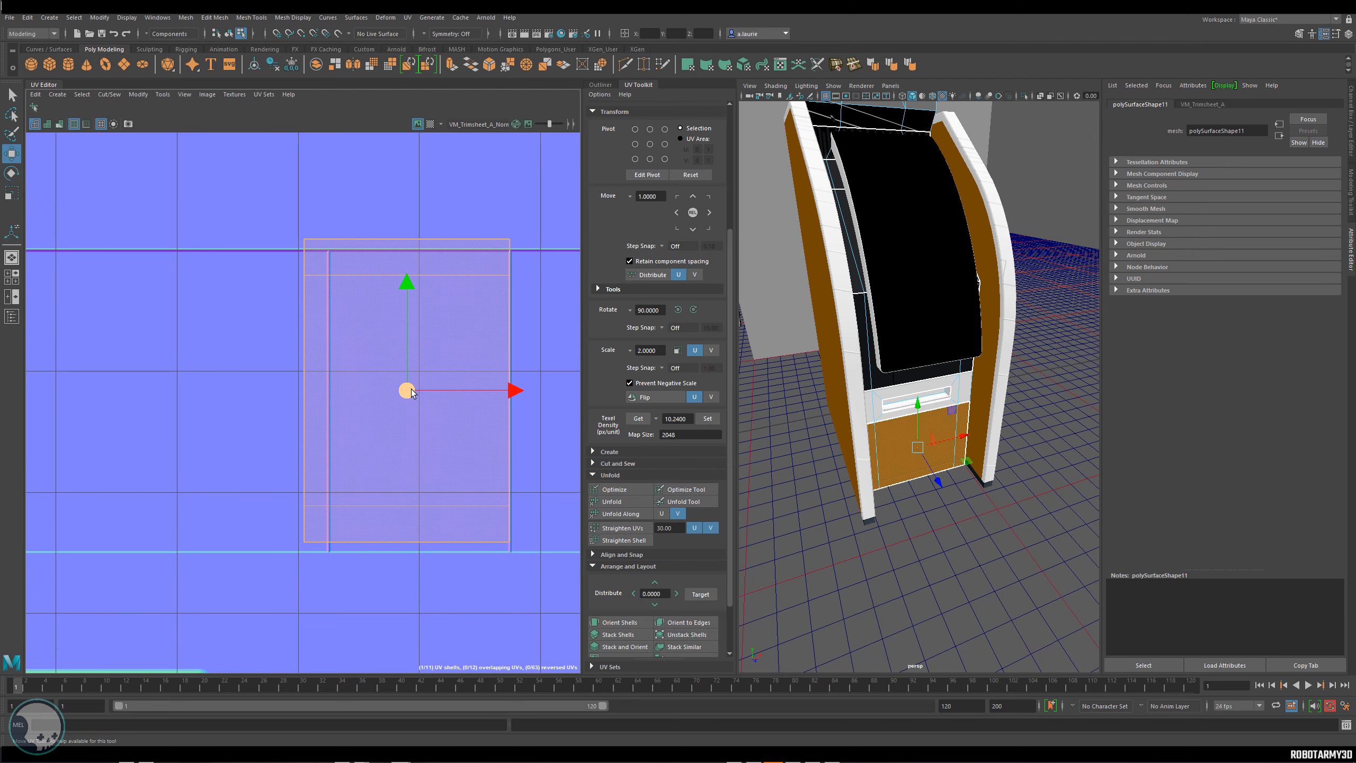
mouse_move(411, 393)
mouse_down()
mouse_move(419, 402)
mouse_move(408, 394)
mouse_up()
key(e)
key(r)
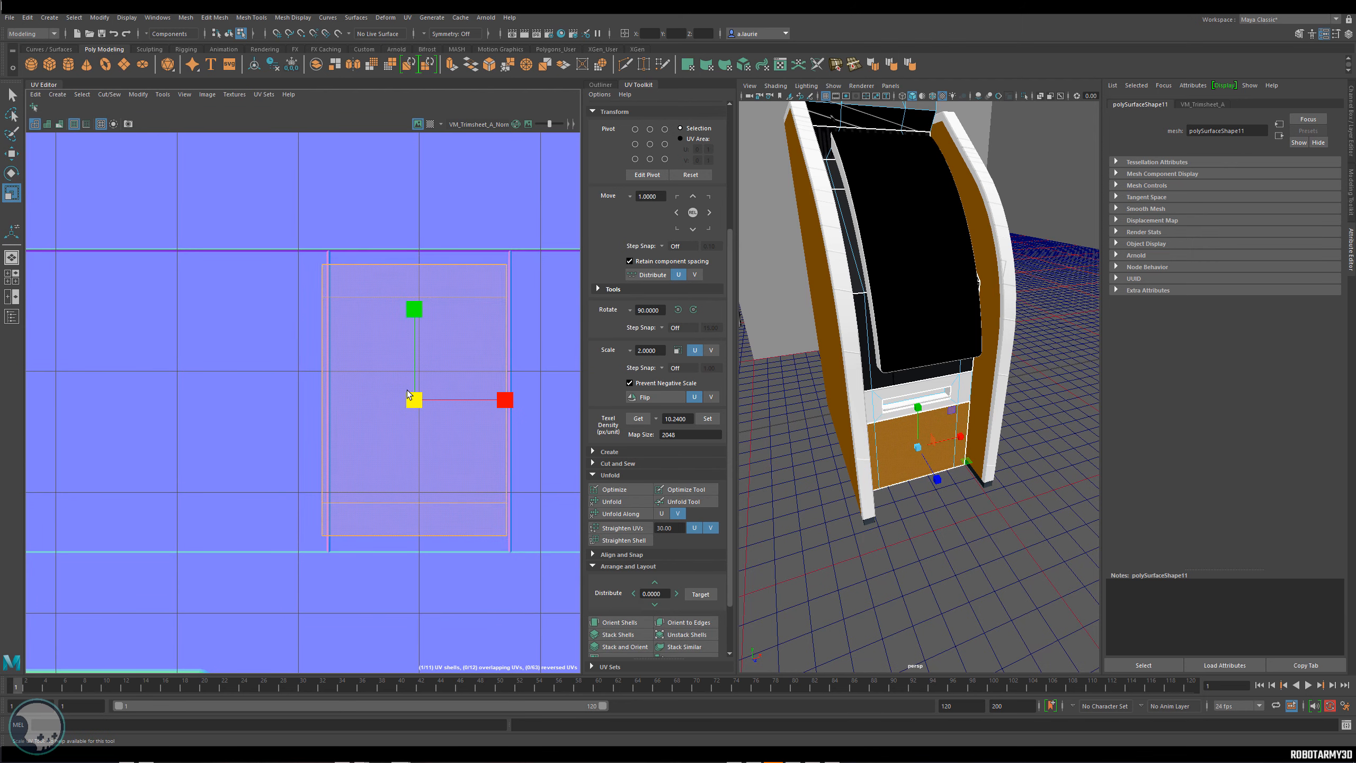
key(w)
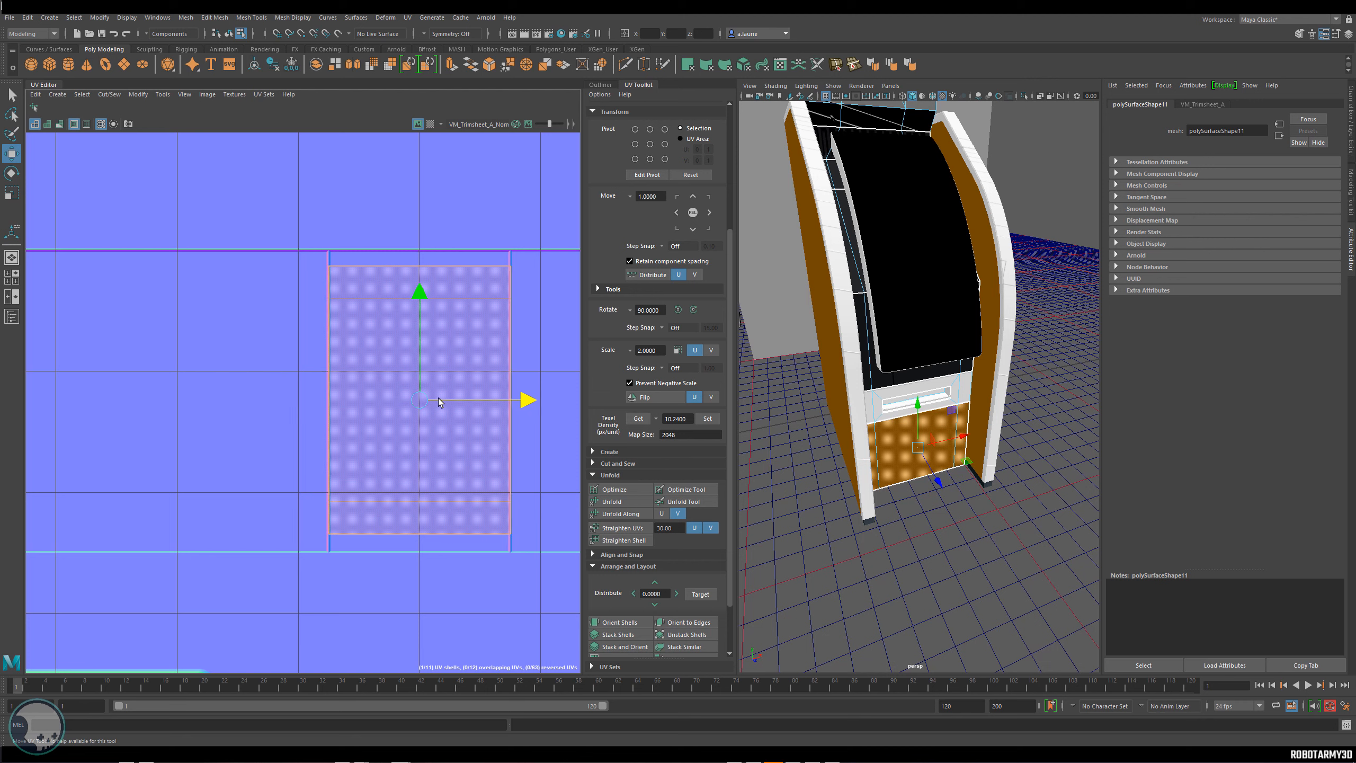
Select the UVs along one long side of the front panel's shell and line them up with the narrow trim panel's seam.
right_drag(494, 345, 531, 341)
drag(547, 224, 460, 567)
scroll(503, 369, up, 3)
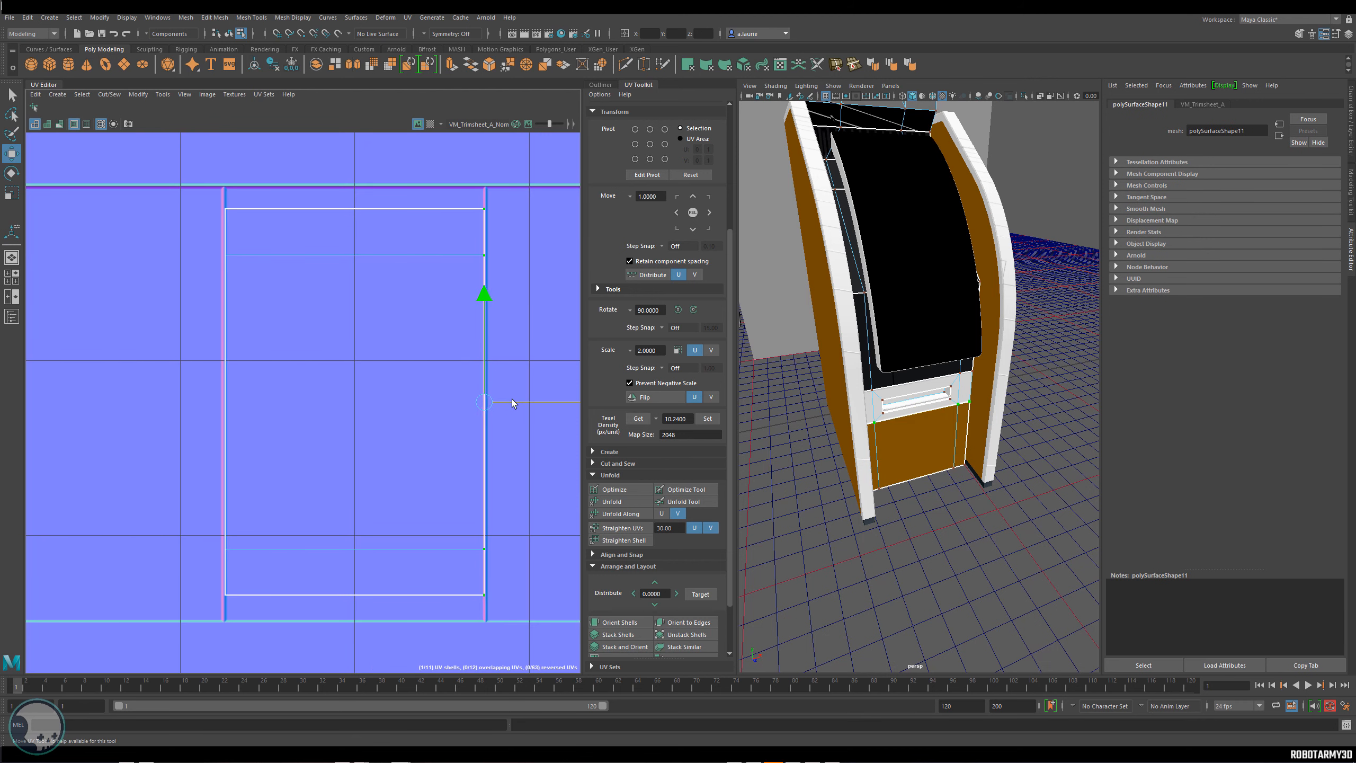
alt+middle_drag(505, 374, 528, 468)
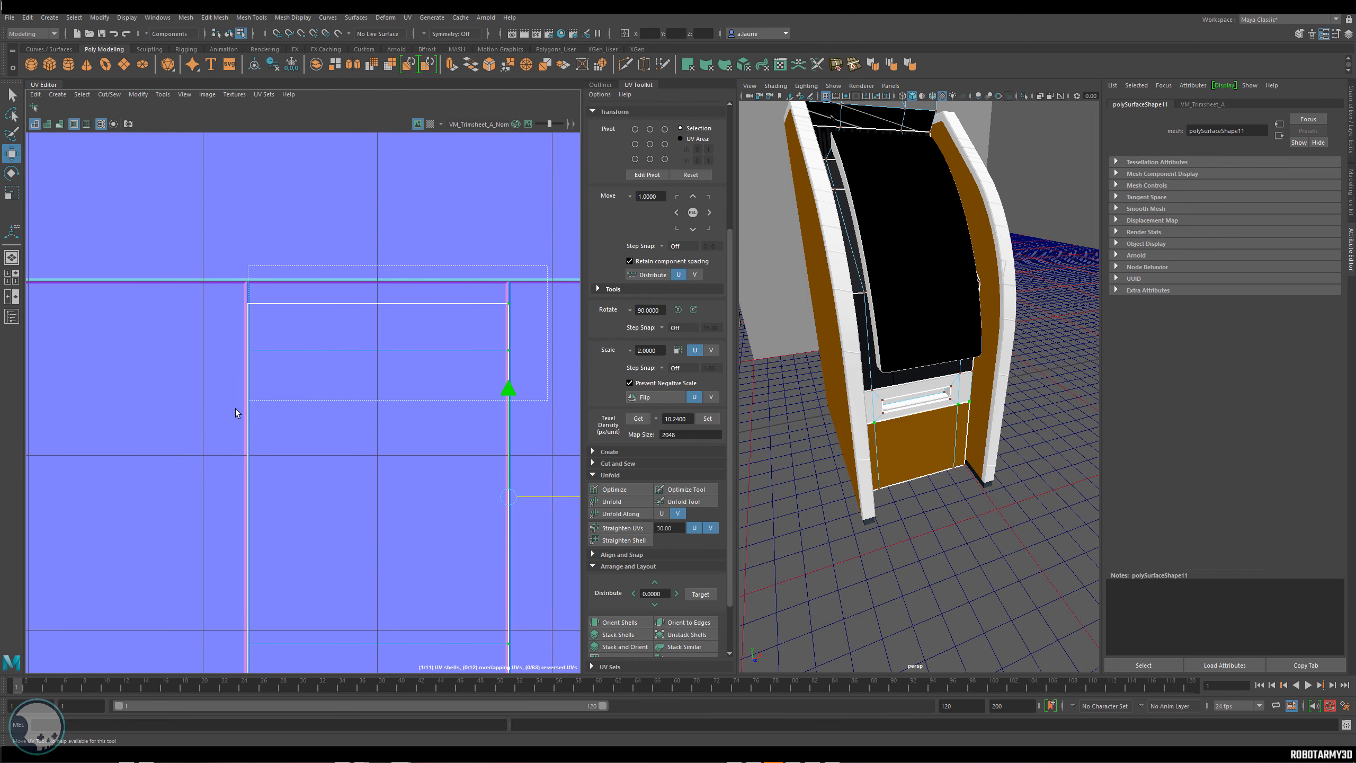
Select the whole front panel shell and scale it vertically so it spans the full height of the narrow trim panel.
drag(238, 412, 239, 411)
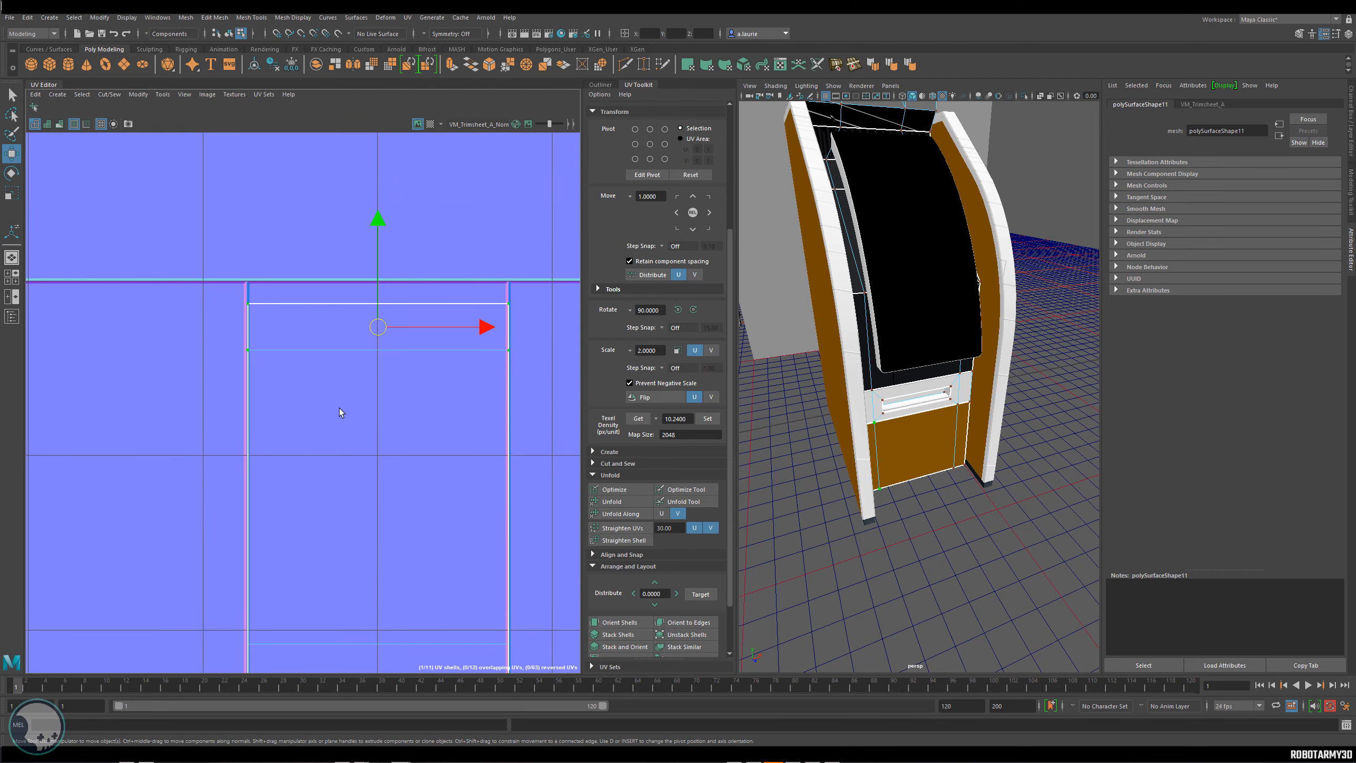
alt+middle_drag(339, 408, 369, 361)
click(261, 268)
double_click(263, 270)
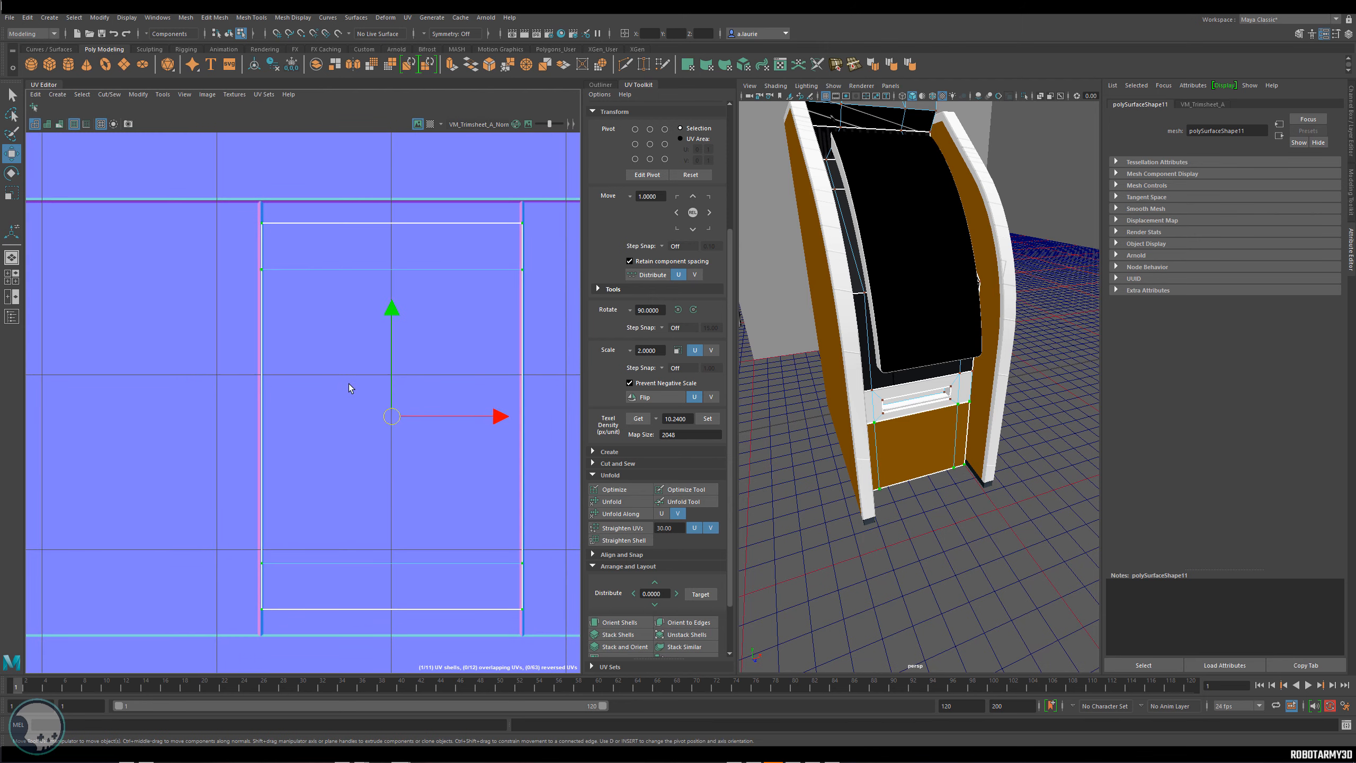
key(r)
mouse_move(393, 315)
mouse_down()
mouse_move(390, 305)
mouse_move(390, 318)
mouse_up()
drag(391, 318, 390, 317)
key(e)
key(r)
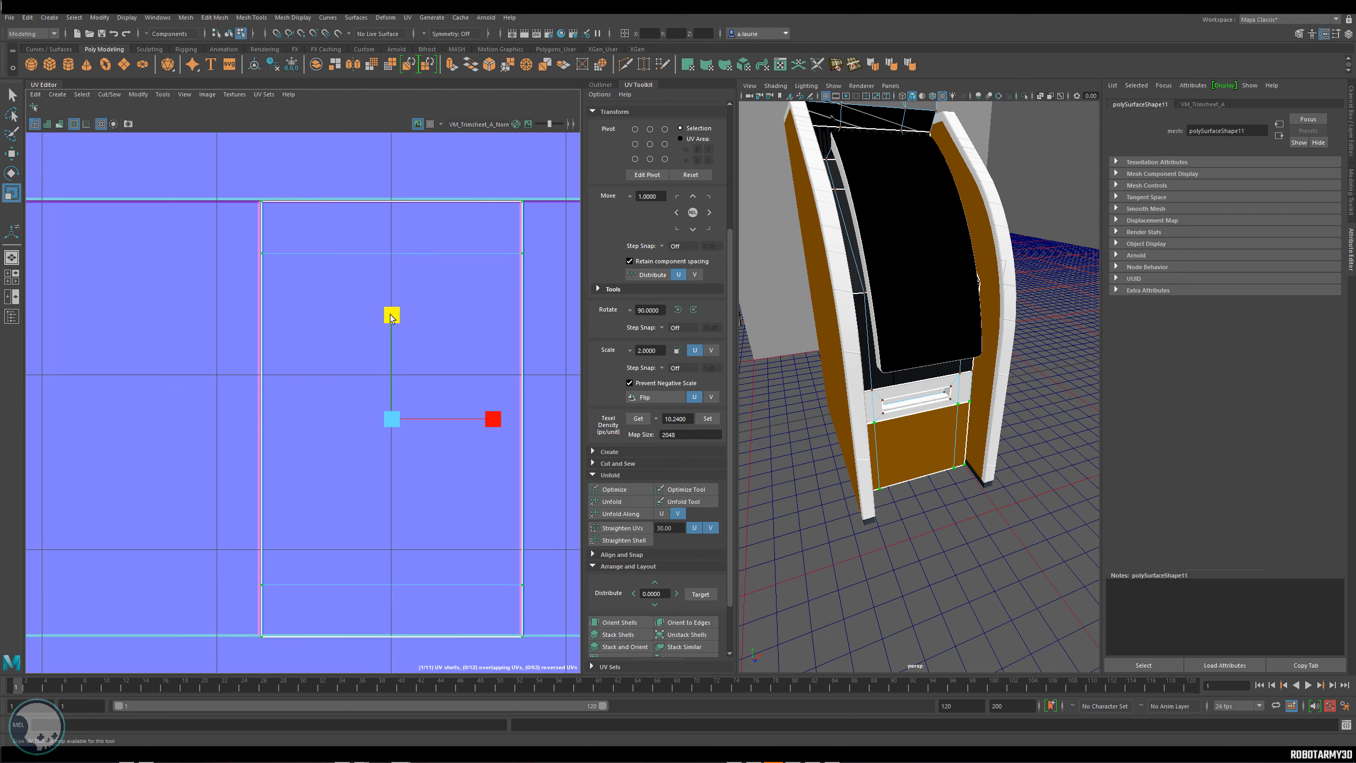
Move the front panel shell's lower edge onto the outer side of the trim panel's bottom seam.
key(w)
scroll(405, 582, up, 5)
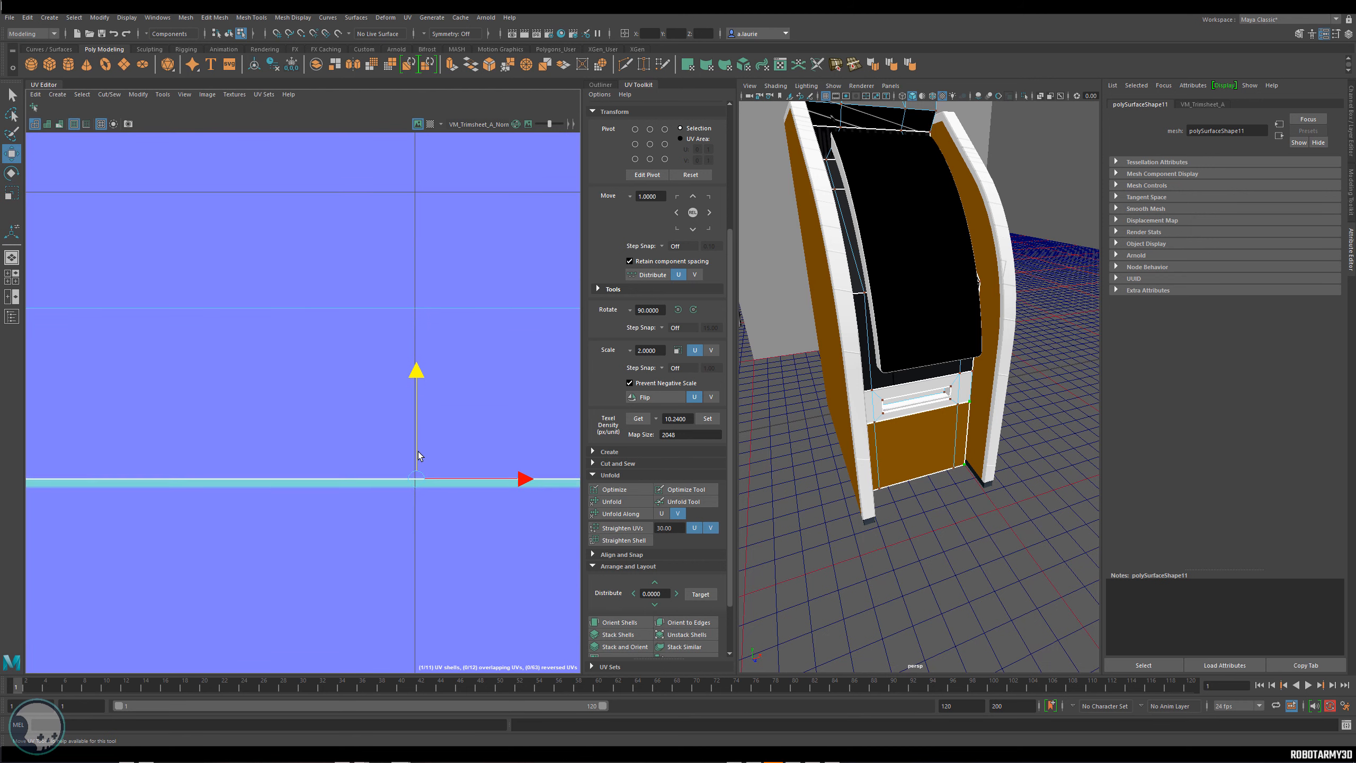
alt+middle_drag(420, 457, 248, 443)
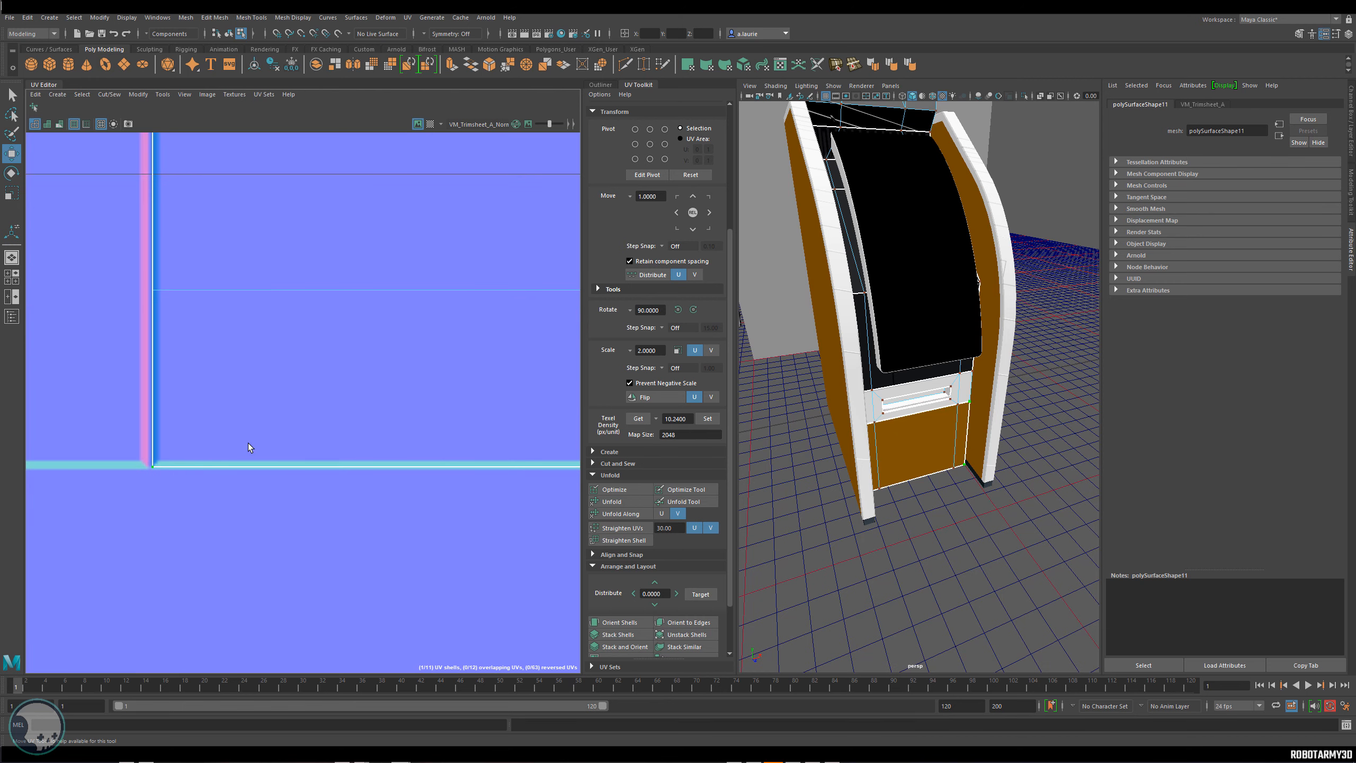
alt+middle_drag(446, 460, 415, 460)
alt+middle_drag(591, 438, 428, 436)
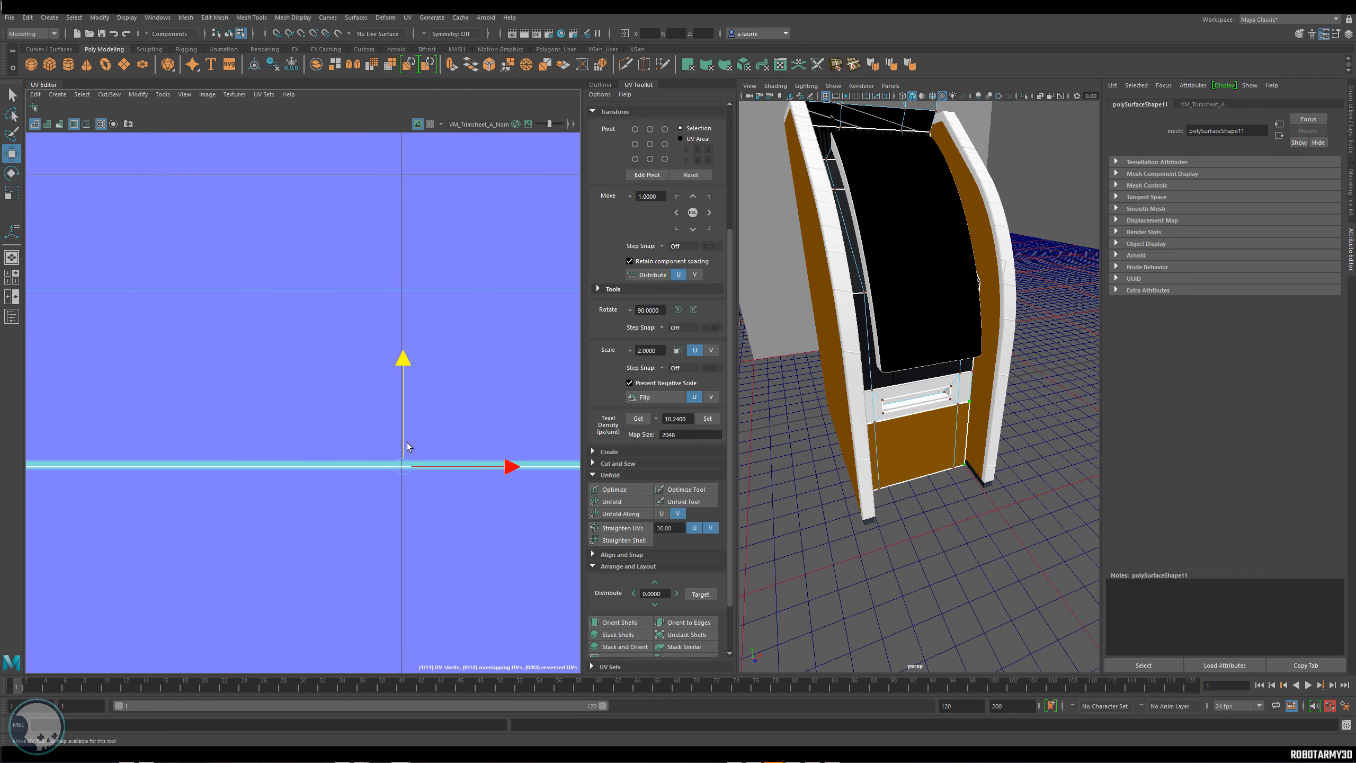
drag(406, 443, 400, 445)
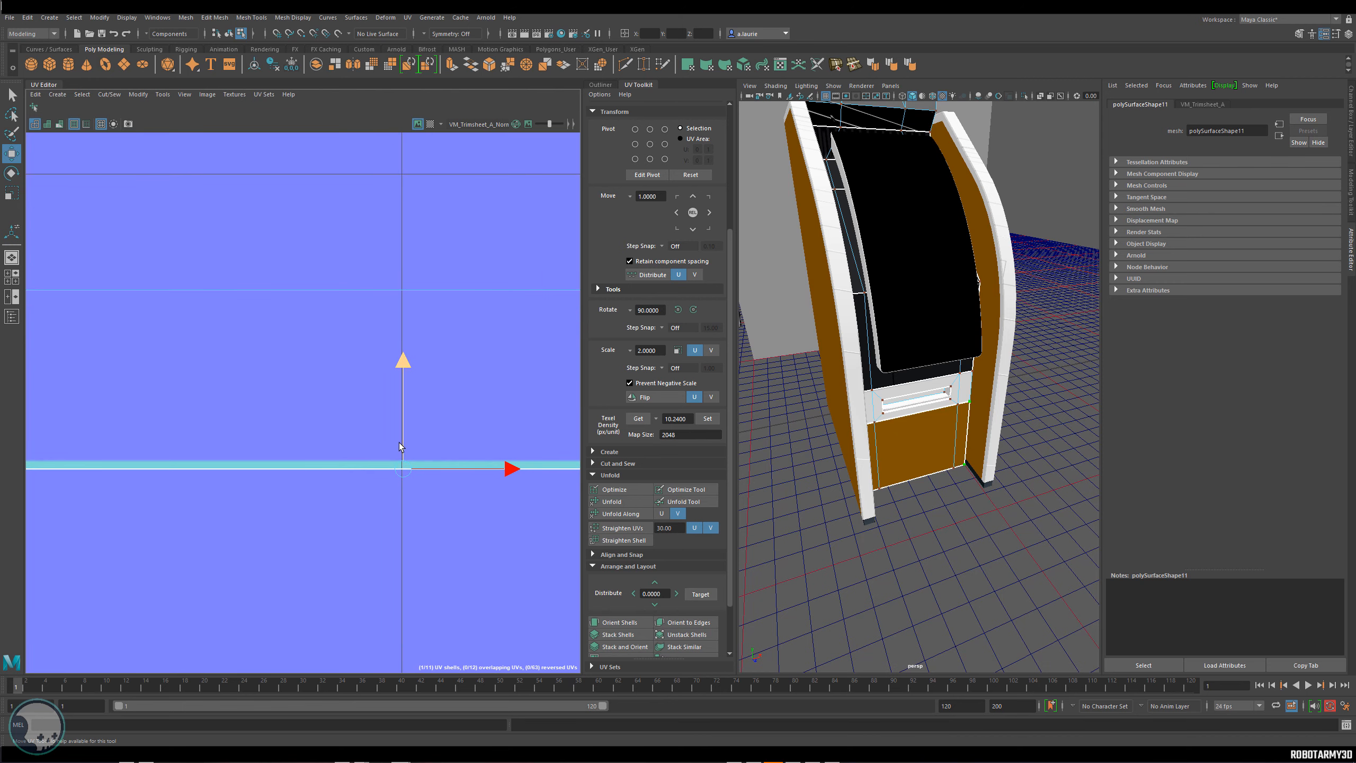
Return the machine to object selection and examine the lower orange front panel up close.
alt+middle_drag(398, 442, 327, 461)
right_click(327, 418)
click(333, 484)
scroll(947, 483, up, 5)
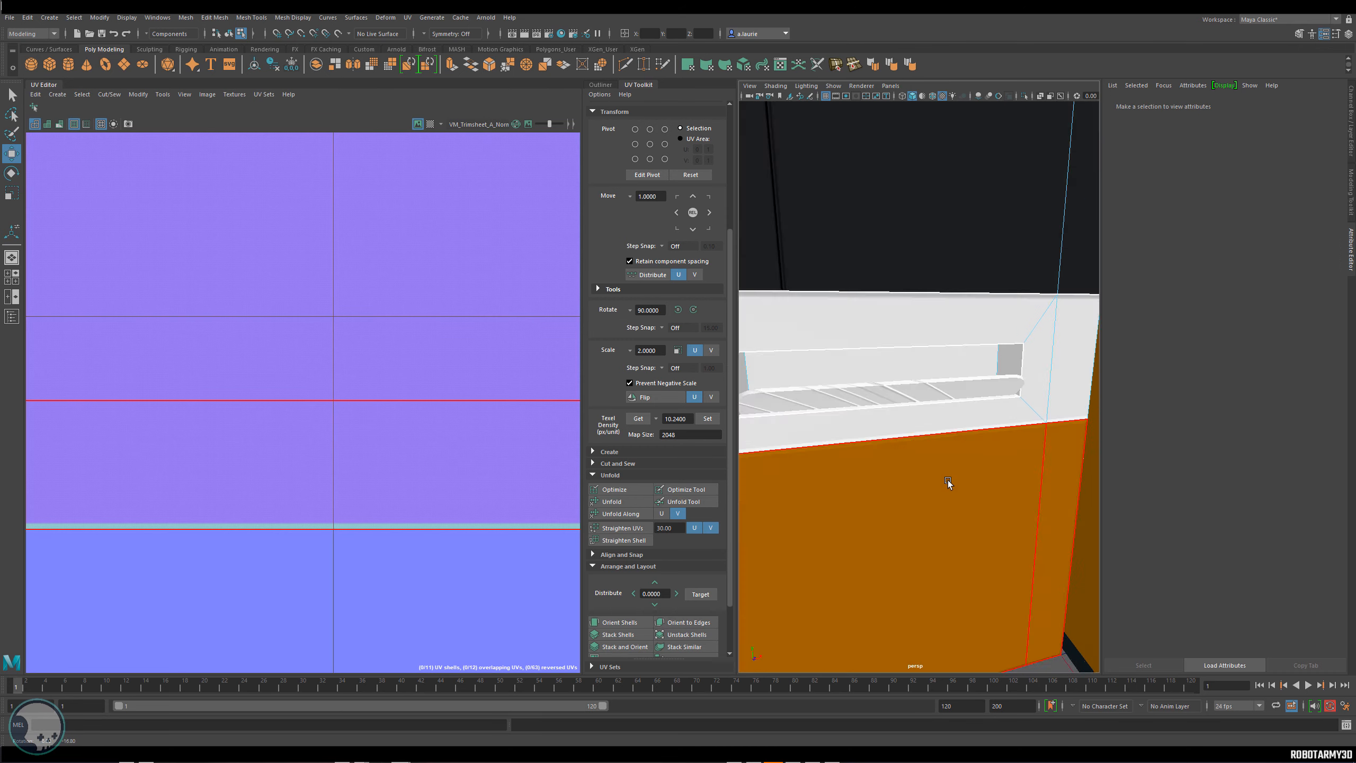
alt+drag(947, 483, 970, 546)
right_drag(997, 555, 1060, 575)
alt+drag(975, 500, 944, 489)
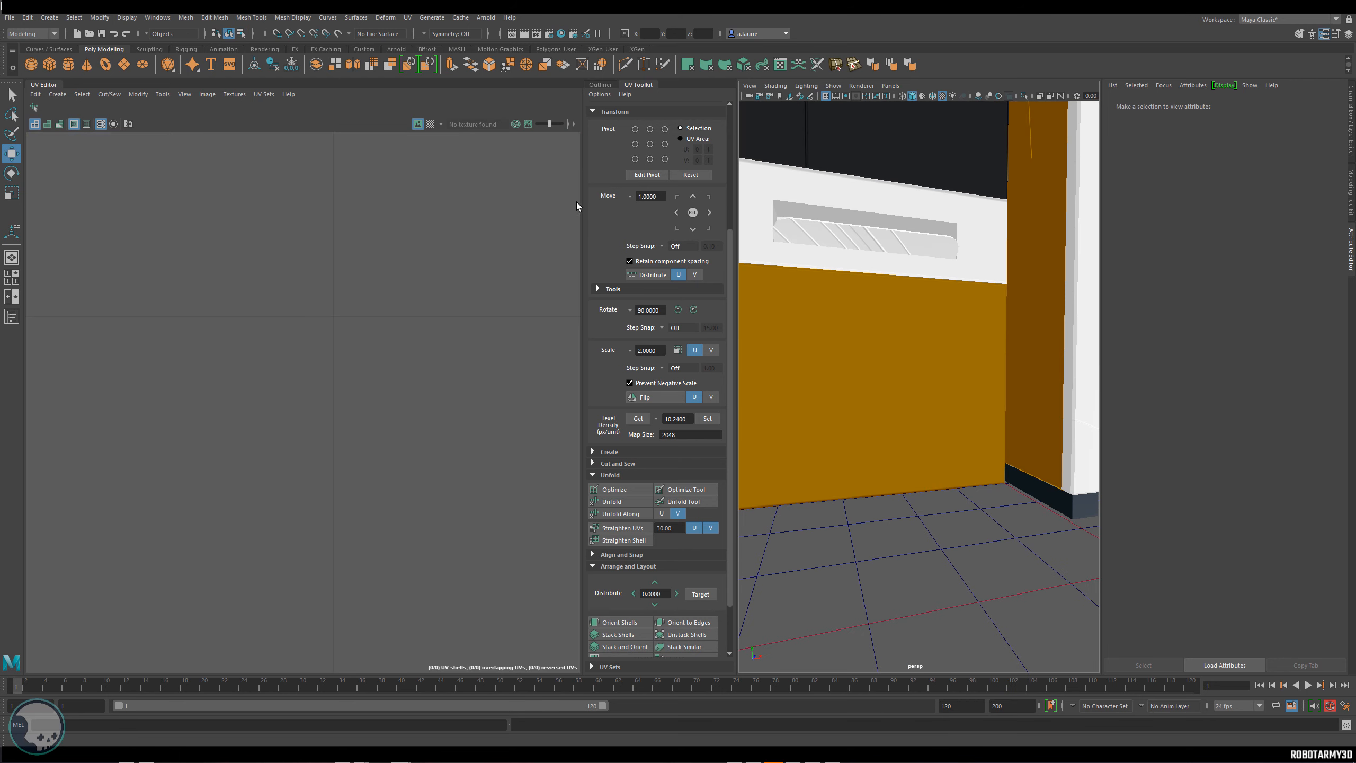
Narrow the UV Editor and UV Toolkit to enlarge the perspective view, and examine the machine's front.
drag(582, 199, 412, 202)
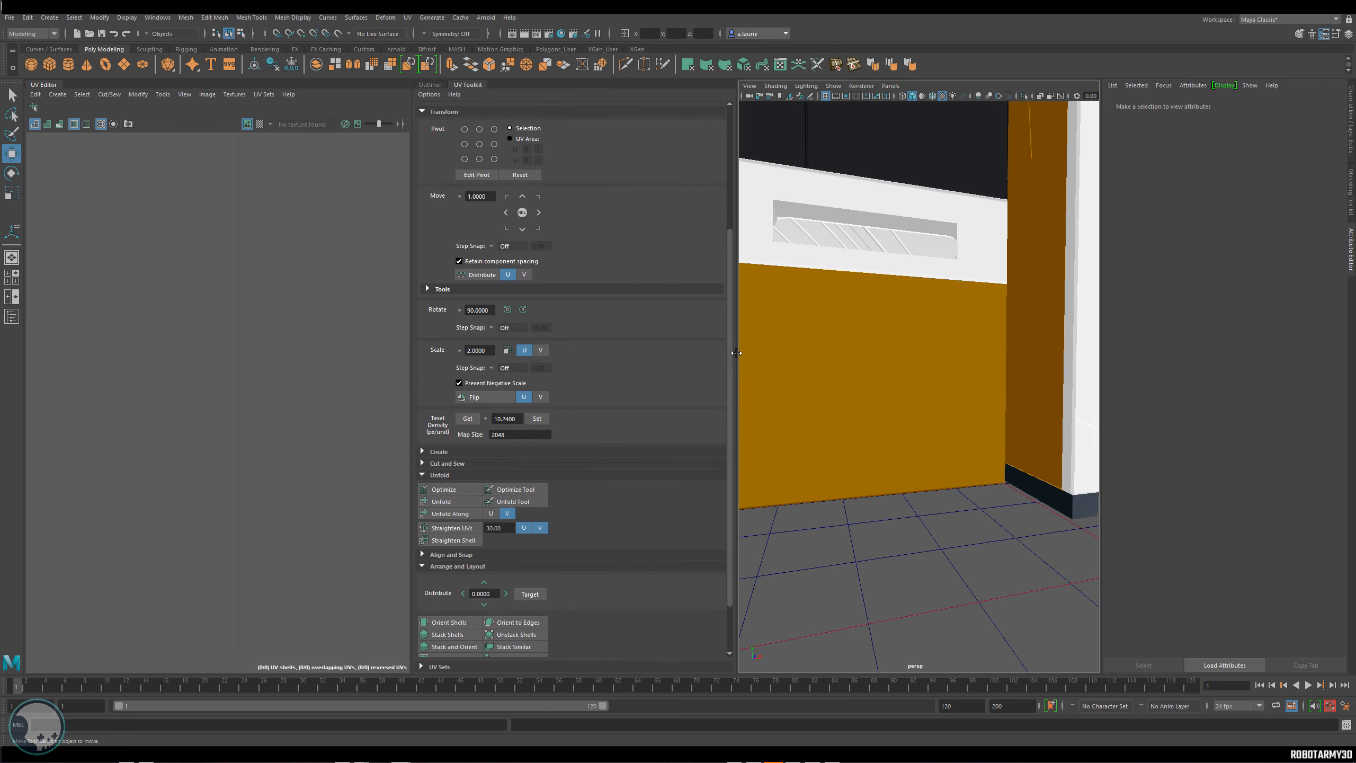
drag(737, 353, 500, 356)
alt+drag(757, 451, 609, 324)
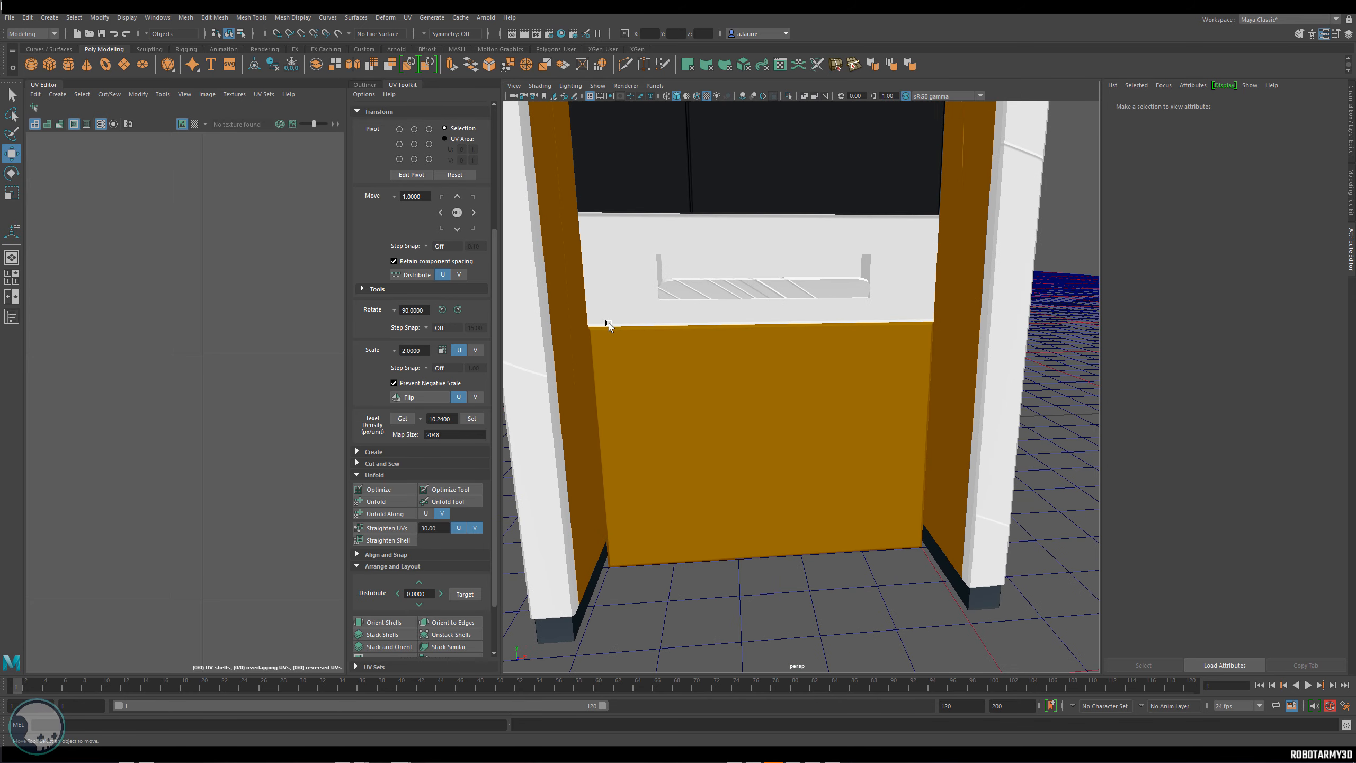
alt+drag(914, 537, 817, 454)
alt+right_drag(817, 453, 833, 530)
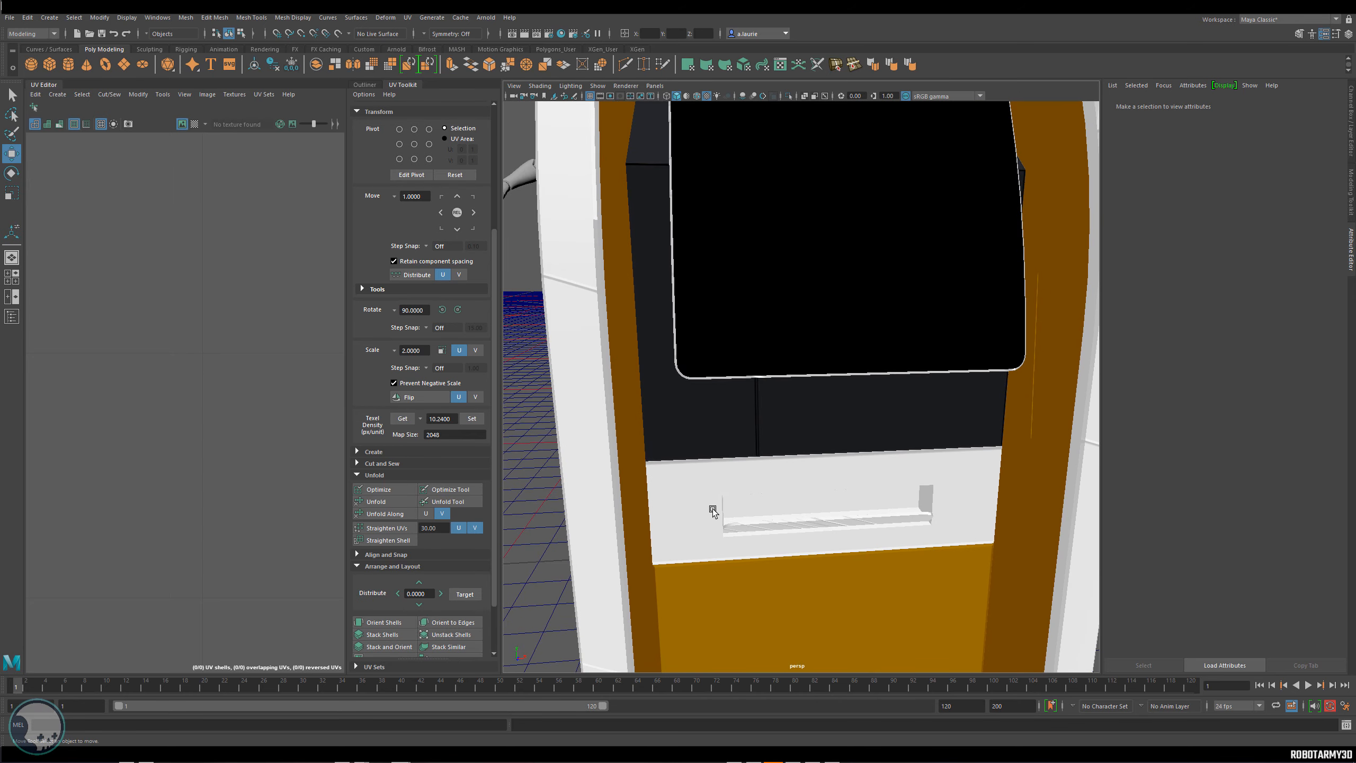
alt+drag(908, 391, 781, 506)
Select the machine's body mesh and pick the UV shell of the dark panel behind the screen.
click(730, 396)
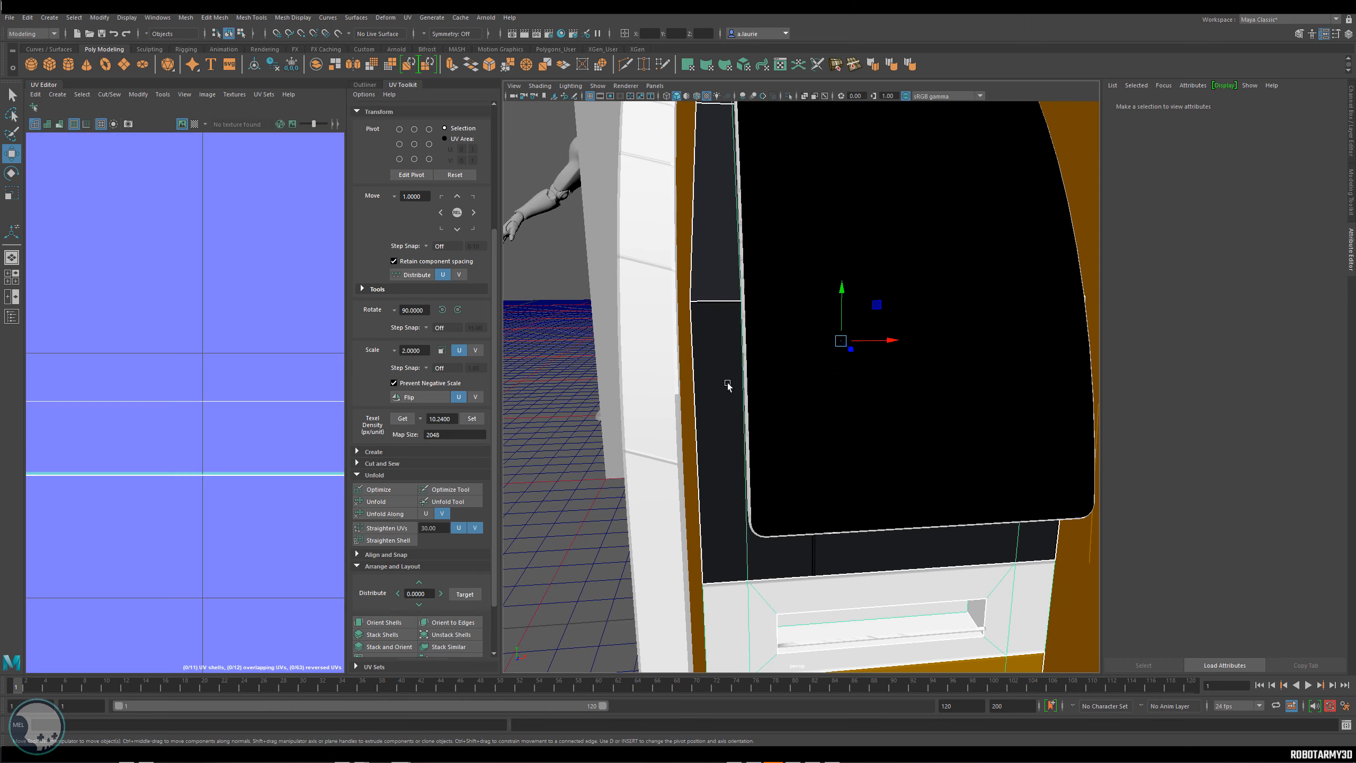
scroll(737, 417, up, 3)
alt+drag(740, 419, 747, 455)
scroll(754, 502, up, 2)
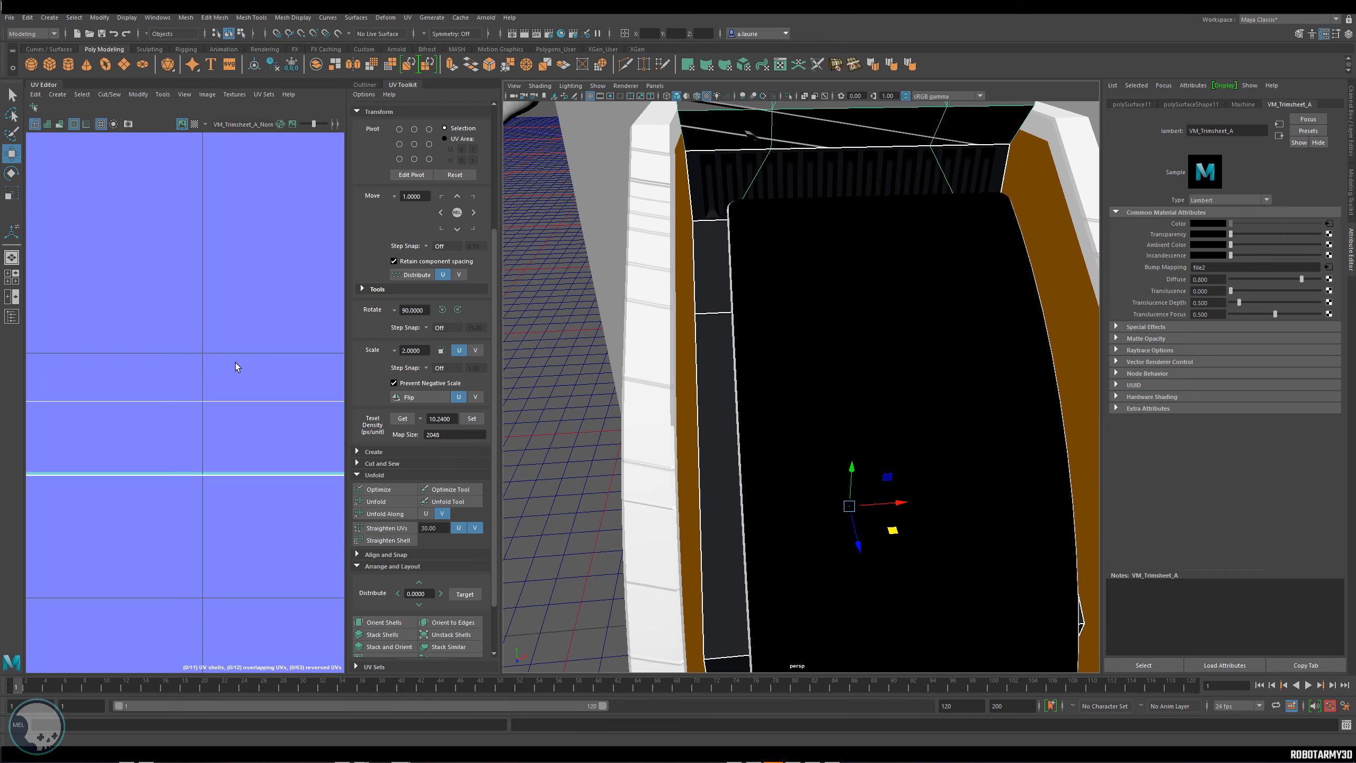
scroll(267, 385, down, 10)
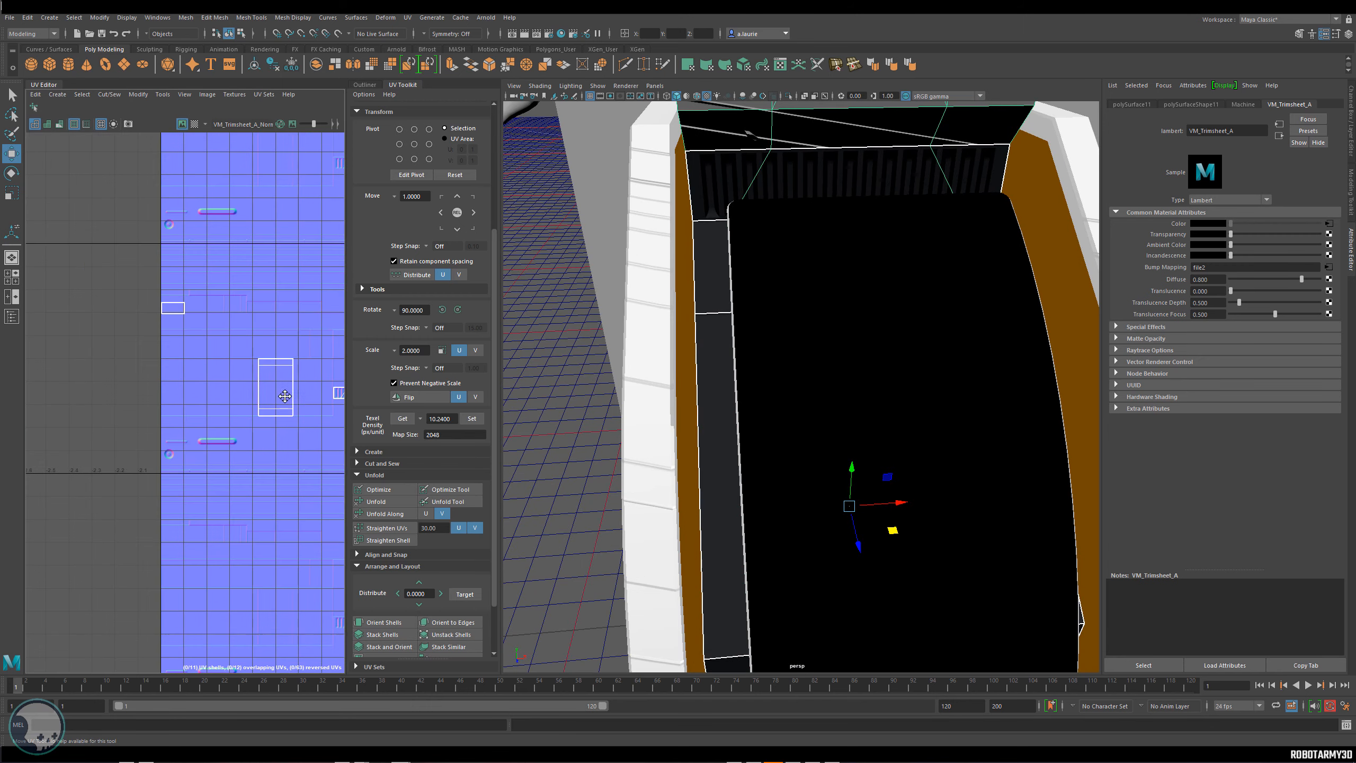
alt+middle_drag(284, 395, 87, 395)
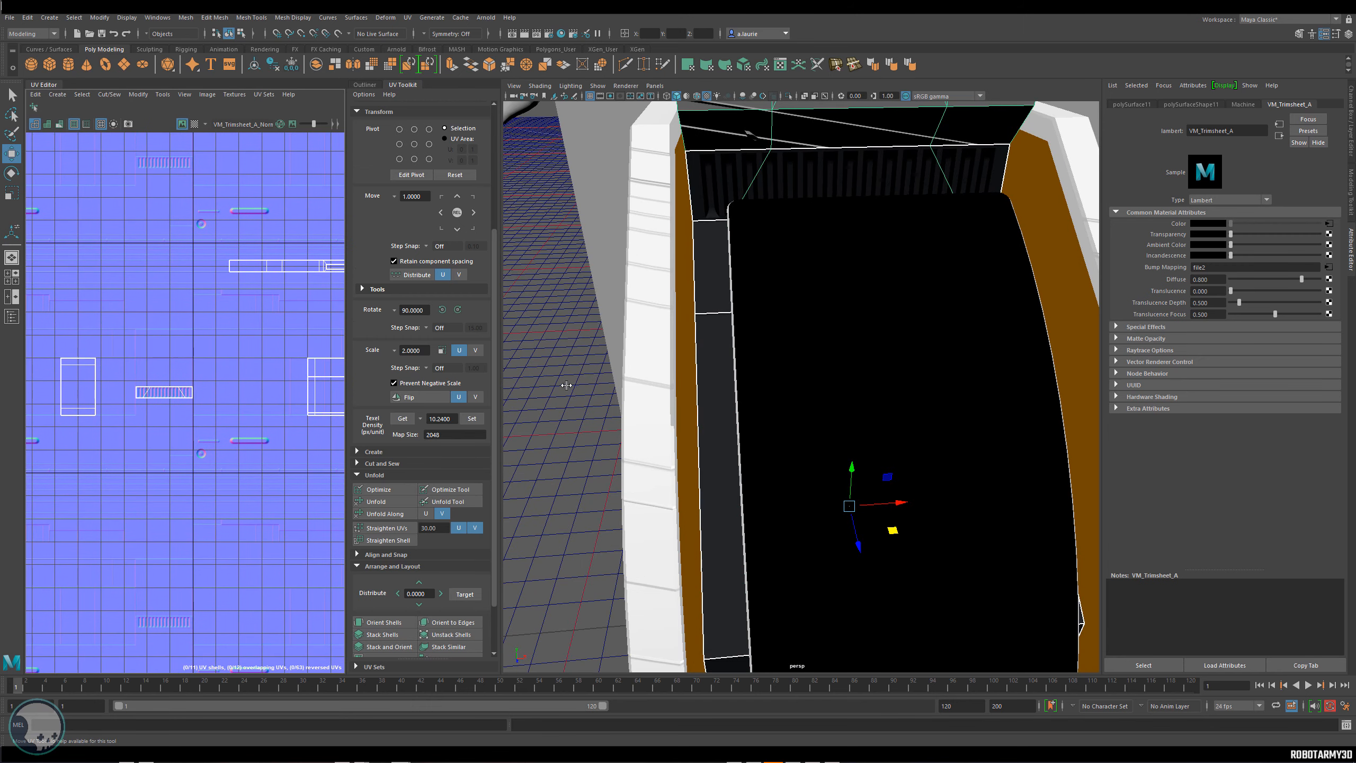
scroll(186, 359, up, 6)
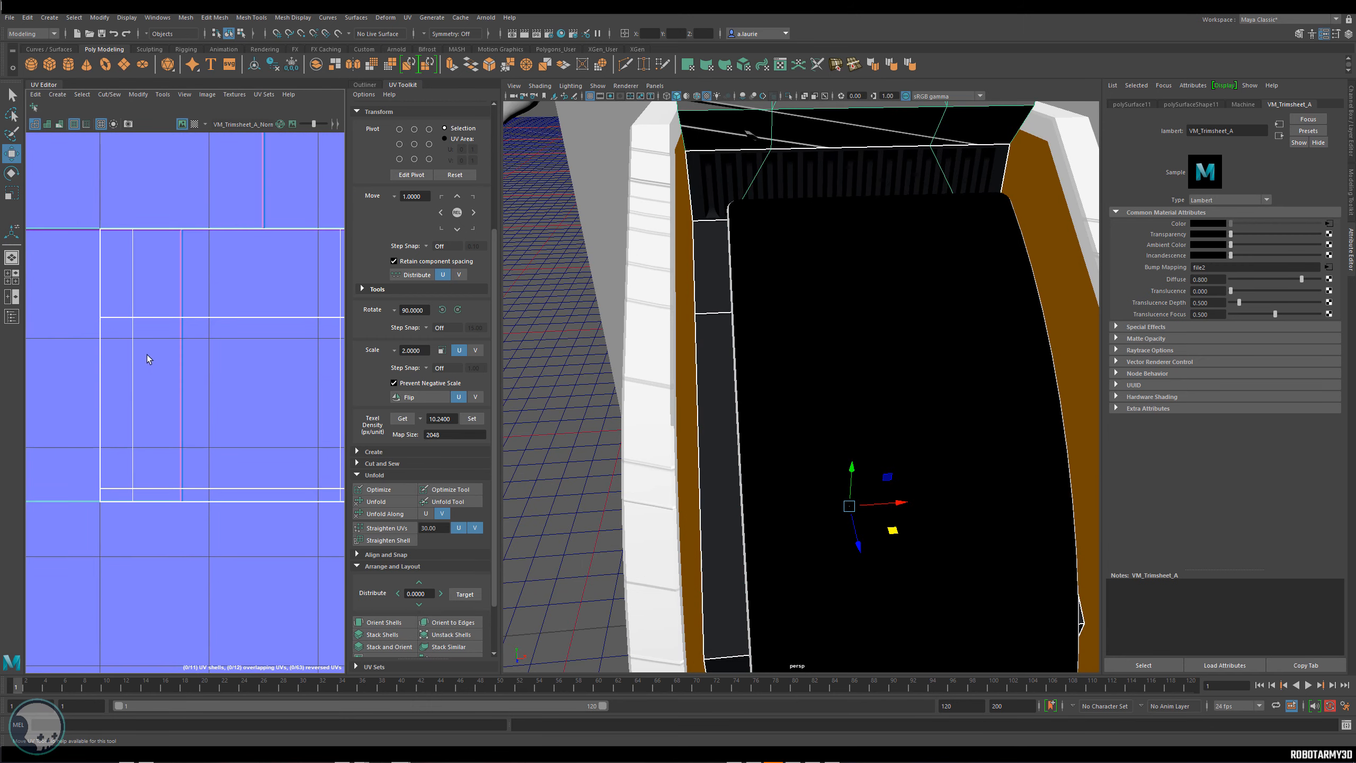
scroll(236, 369, down, 2)
right_click(158, 350)
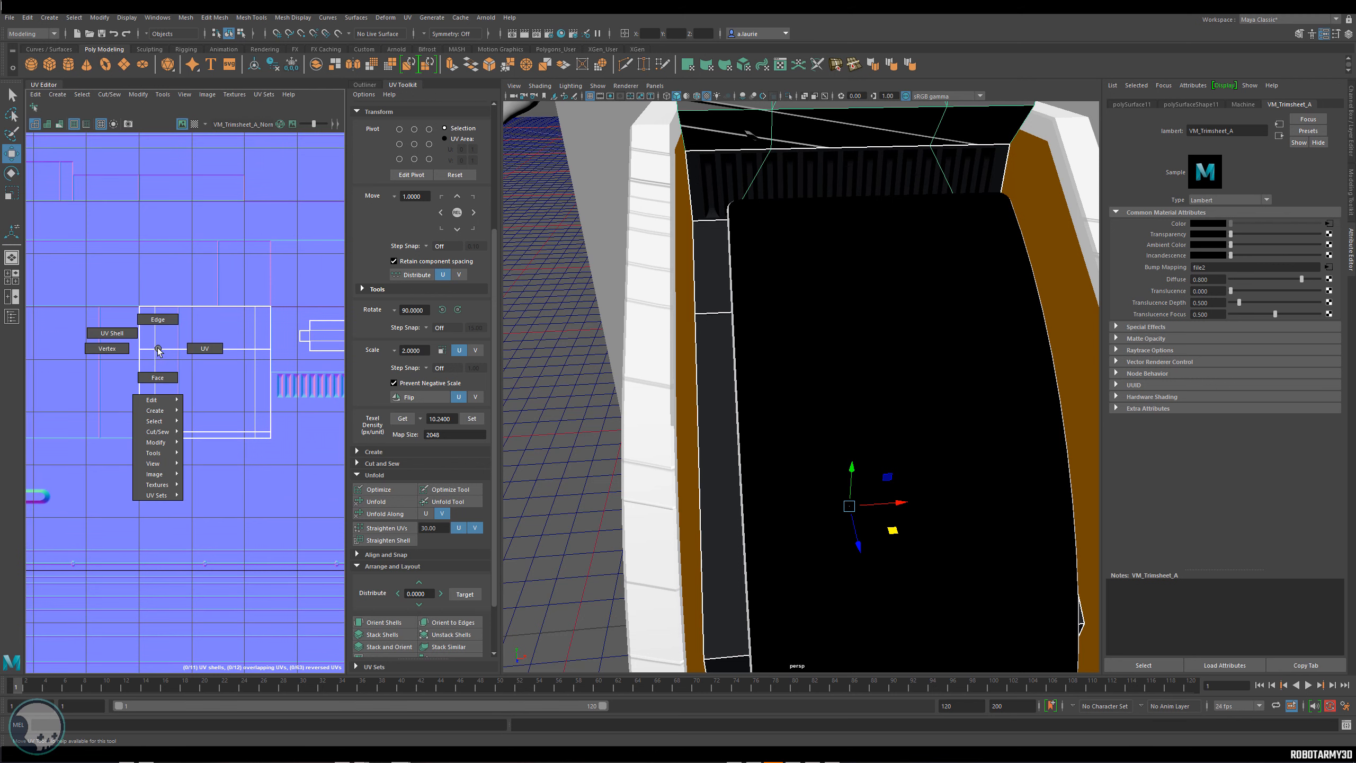
click(120, 333)
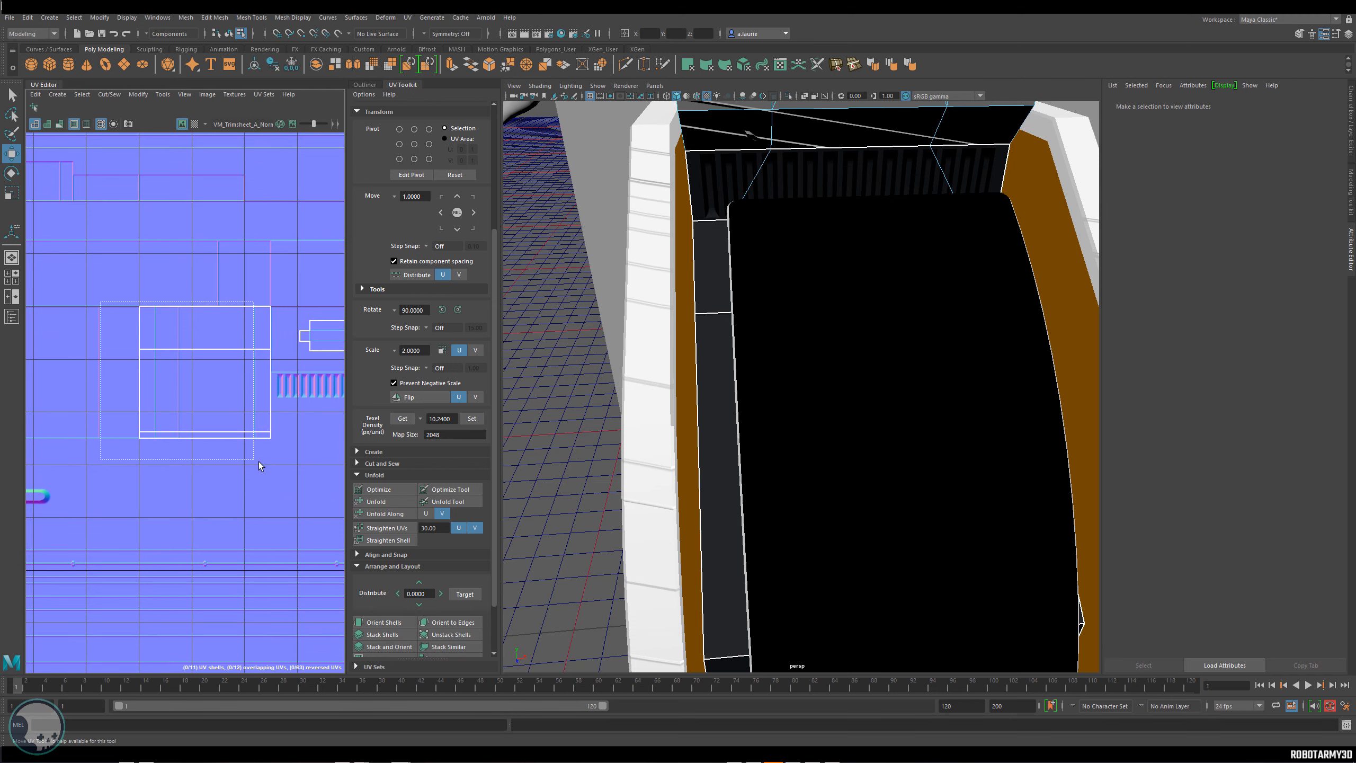
drag(260, 466, 260, 466)
Scale the dark panel's UV shell narrower horizontally and move it so its sides line up with the trim panel's seams.
key(e)
key(r)
mouse_move(267, 372)
mouse_down()
mouse_move(239, 372)
mouse_move(285, 376)
mouse_up()
key(w)
key(r)
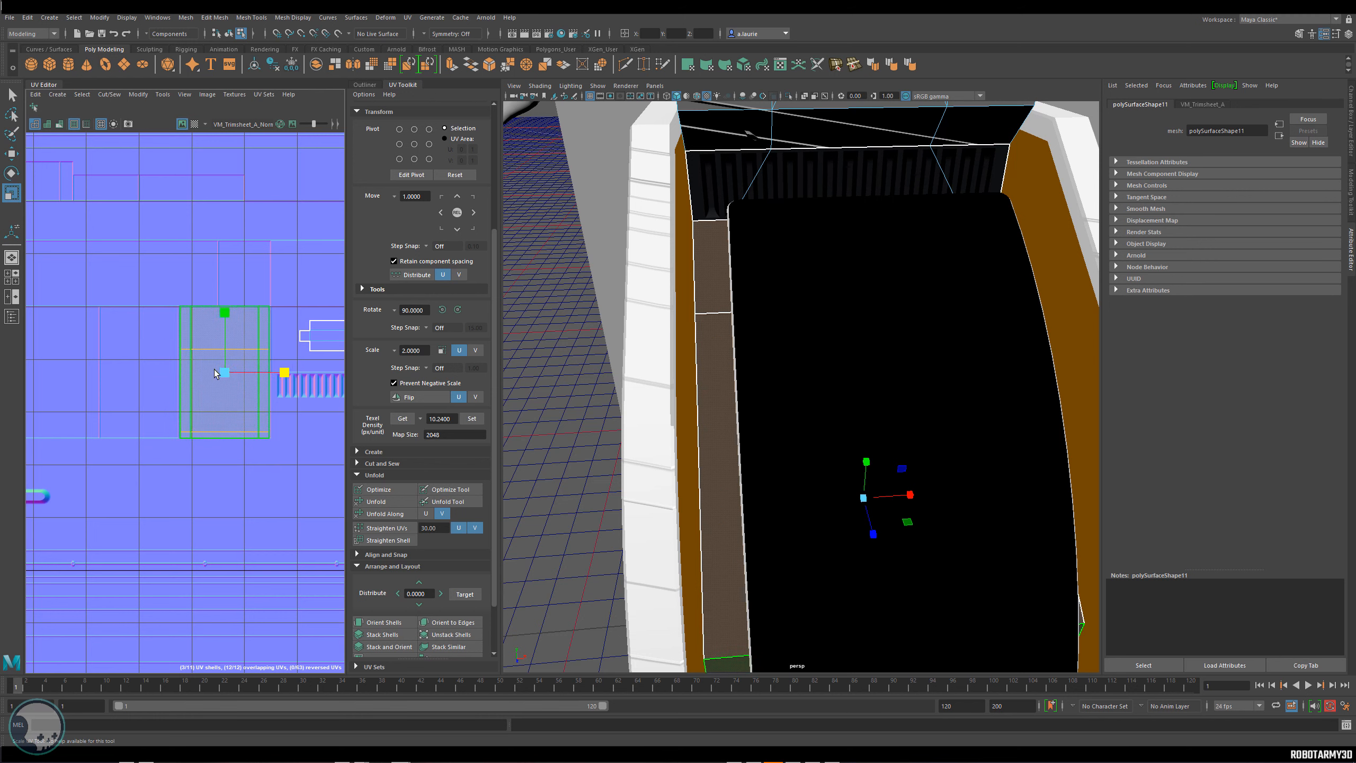
scroll(216, 374, up, 2)
key(w)
drag(267, 375, 301, 377)
key(r)
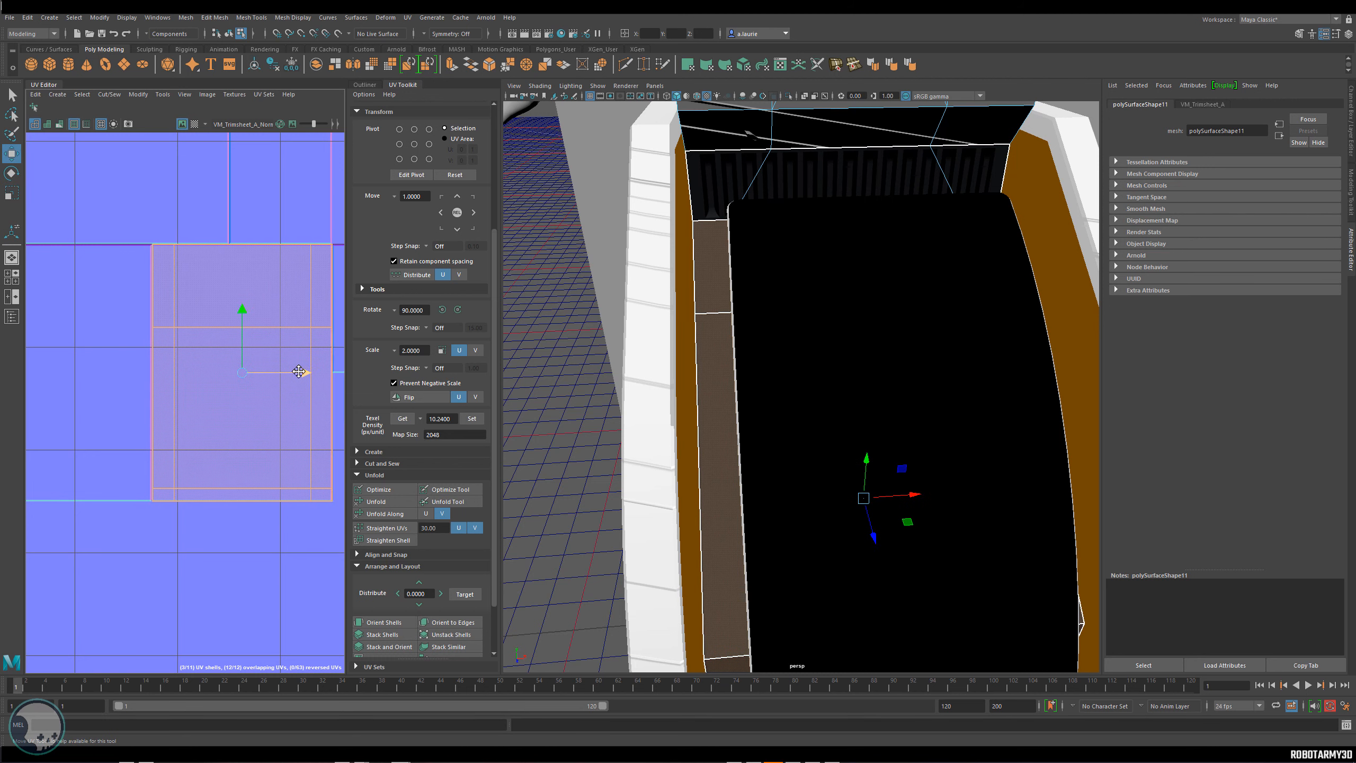
alt+middle_drag(161, 338, 178, 338)
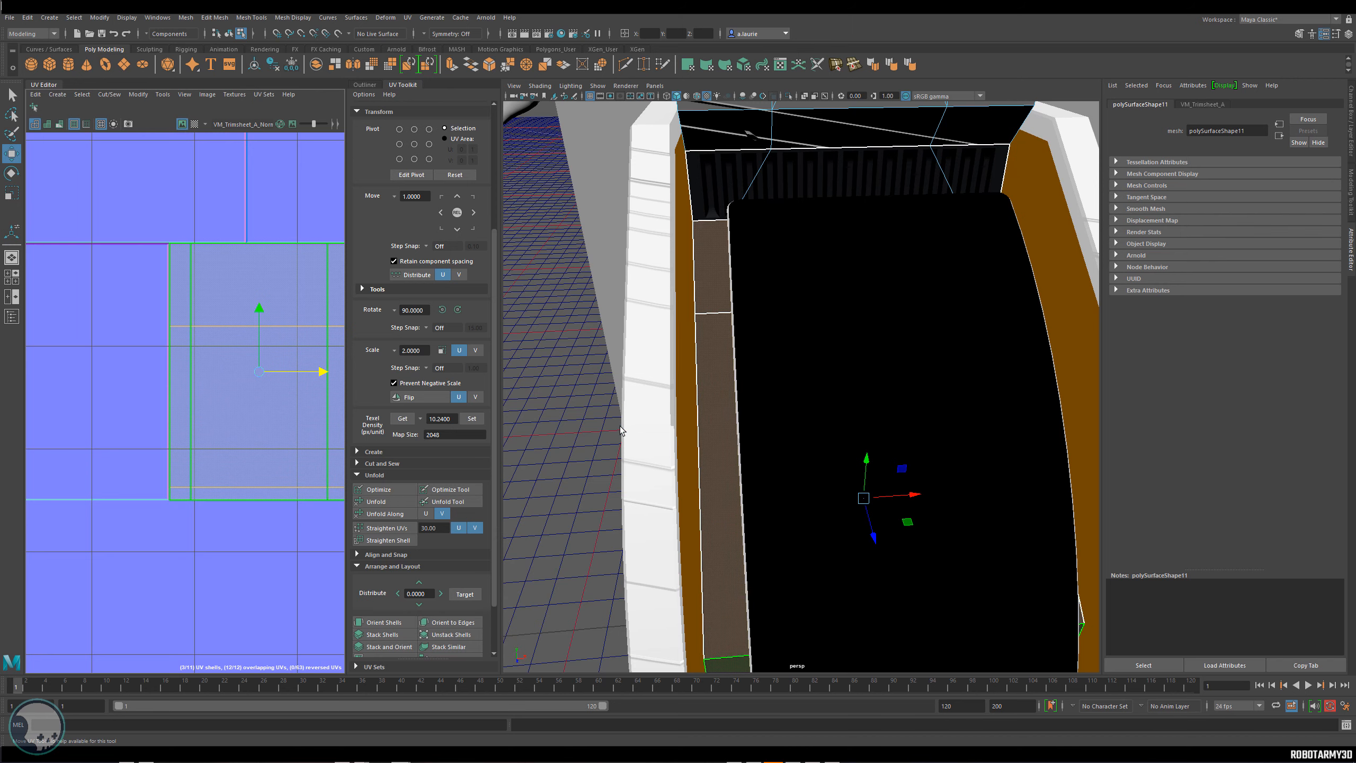
Select the front faces of the notched box at the top of the machine's body mesh.
key(F8)
right_drag(731, 404, 762, 390)
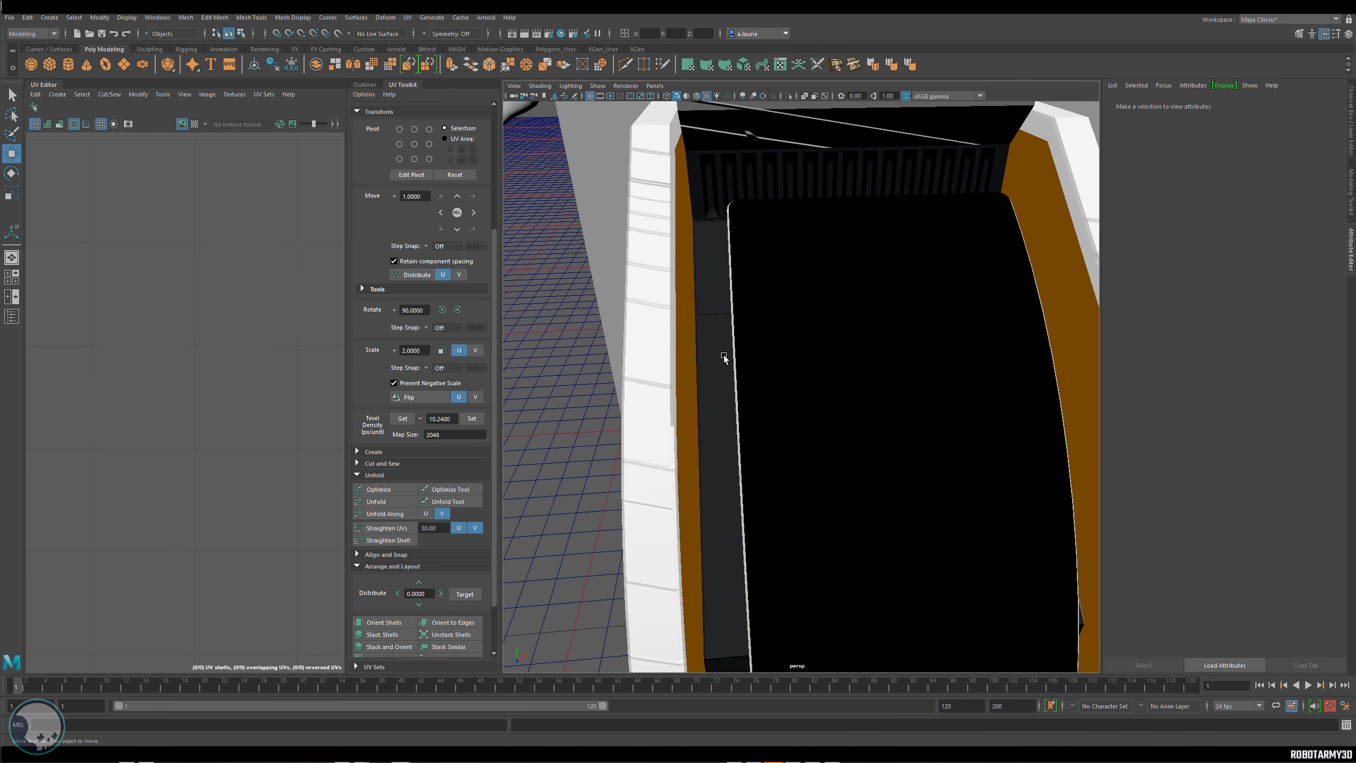
alt+drag(723, 356, 826, 356)
click(783, 308)
right_drag(873, 355, 874, 382)
alt+drag(872, 381, 779, 353)
click(807, 320)
key(q)
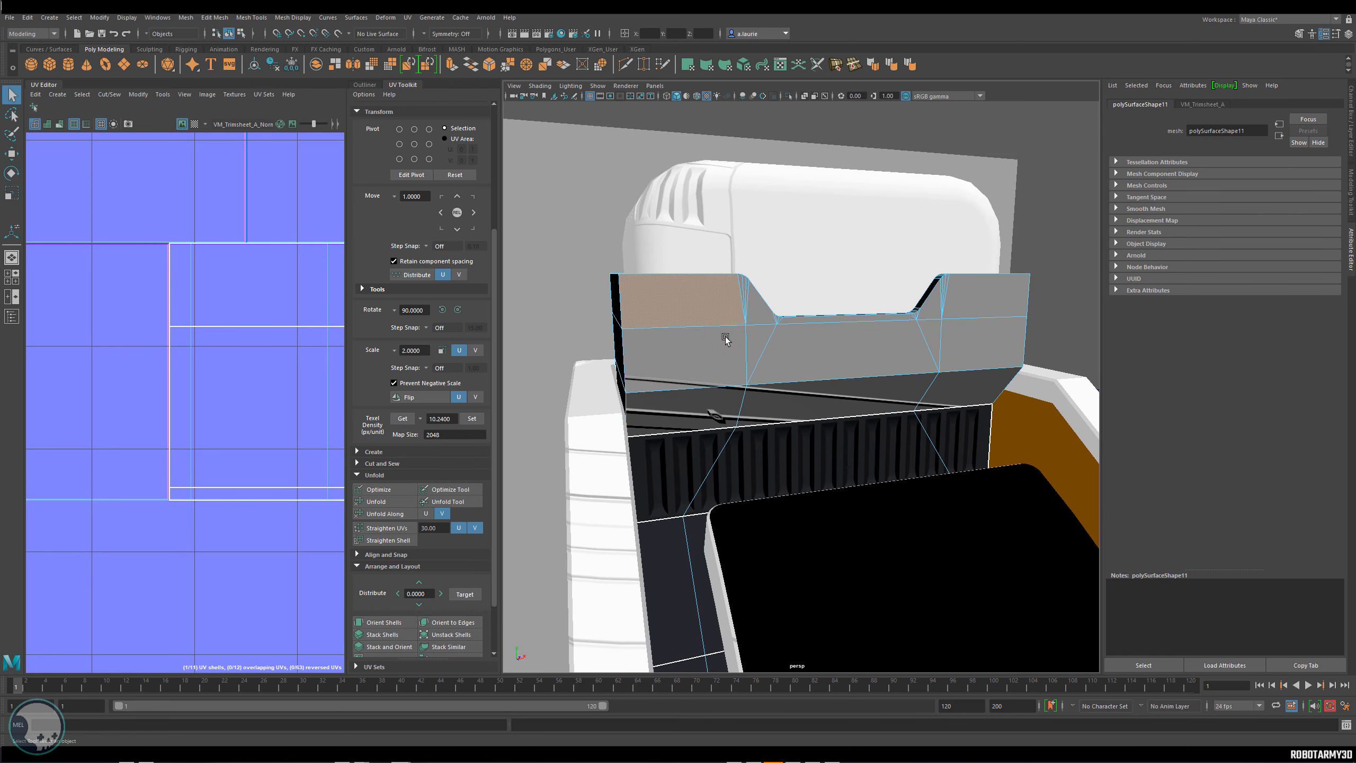
click(762, 304)
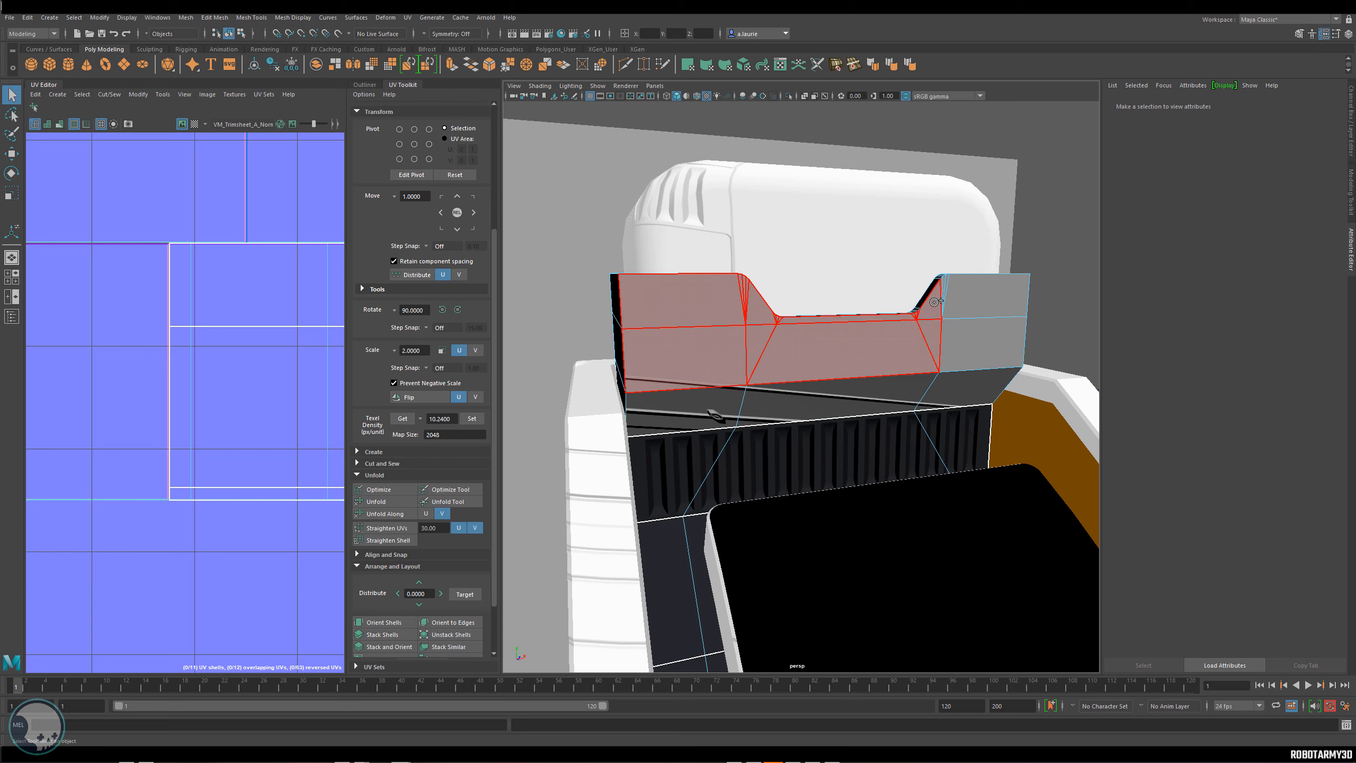
click(990, 354)
key(f)
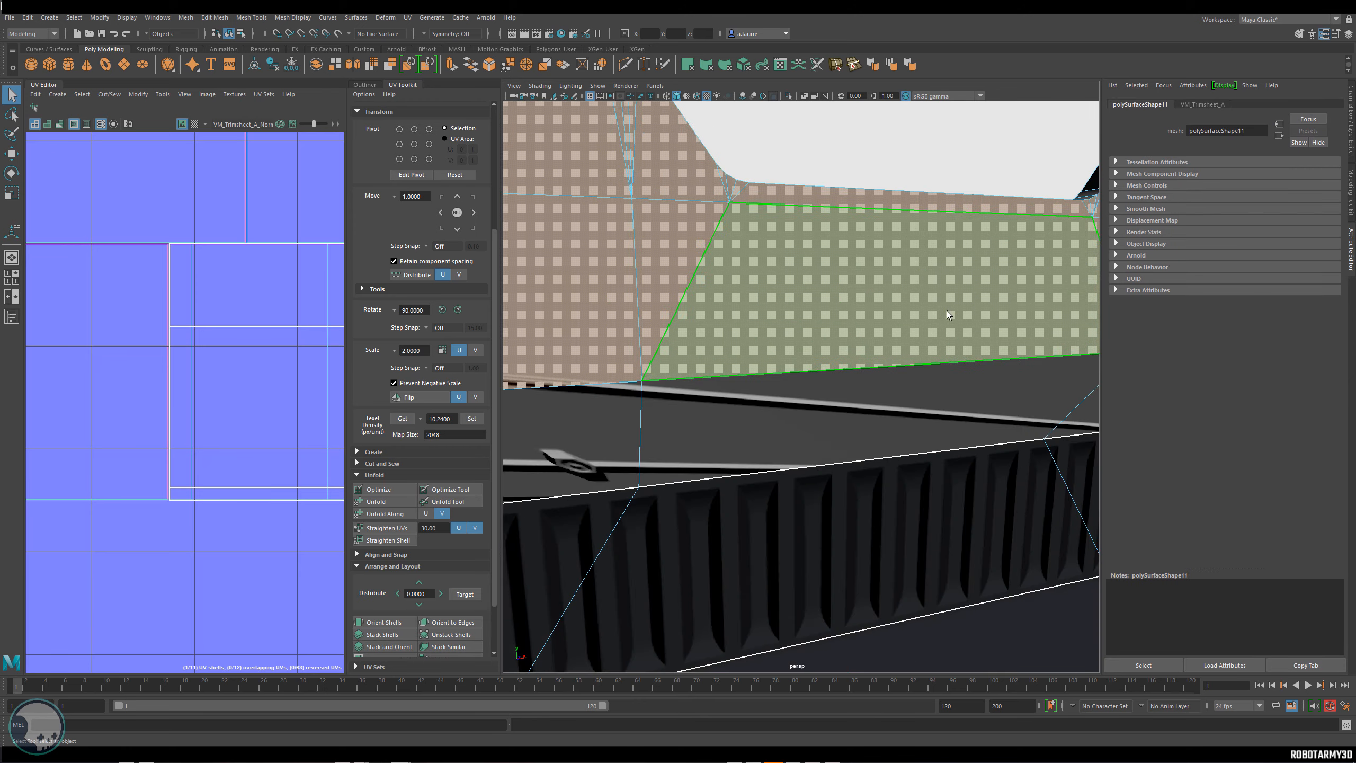
alt+drag(947, 311, 836, 387)
scroll(855, 415, down, 5)
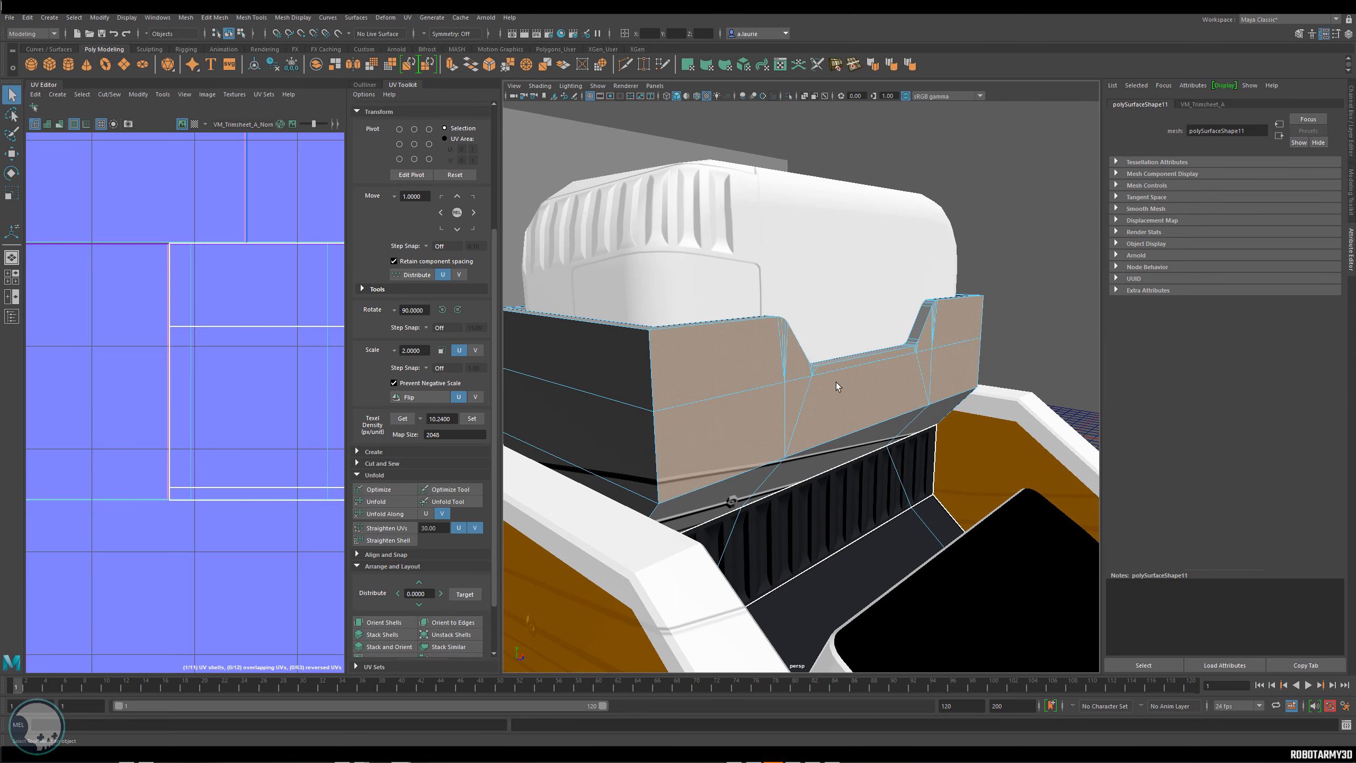
Hide the viewport grid, check the selected box faces in wireframe, and restore the shaded display.
click(666, 96)
scroll(747, 373, down, 6)
mouse_move(747, 374)
alt+mouse_down()
mouse_move(802, 455)
mouse_move(811, 263)
alt+mouse_up()
key(w)
key(f)
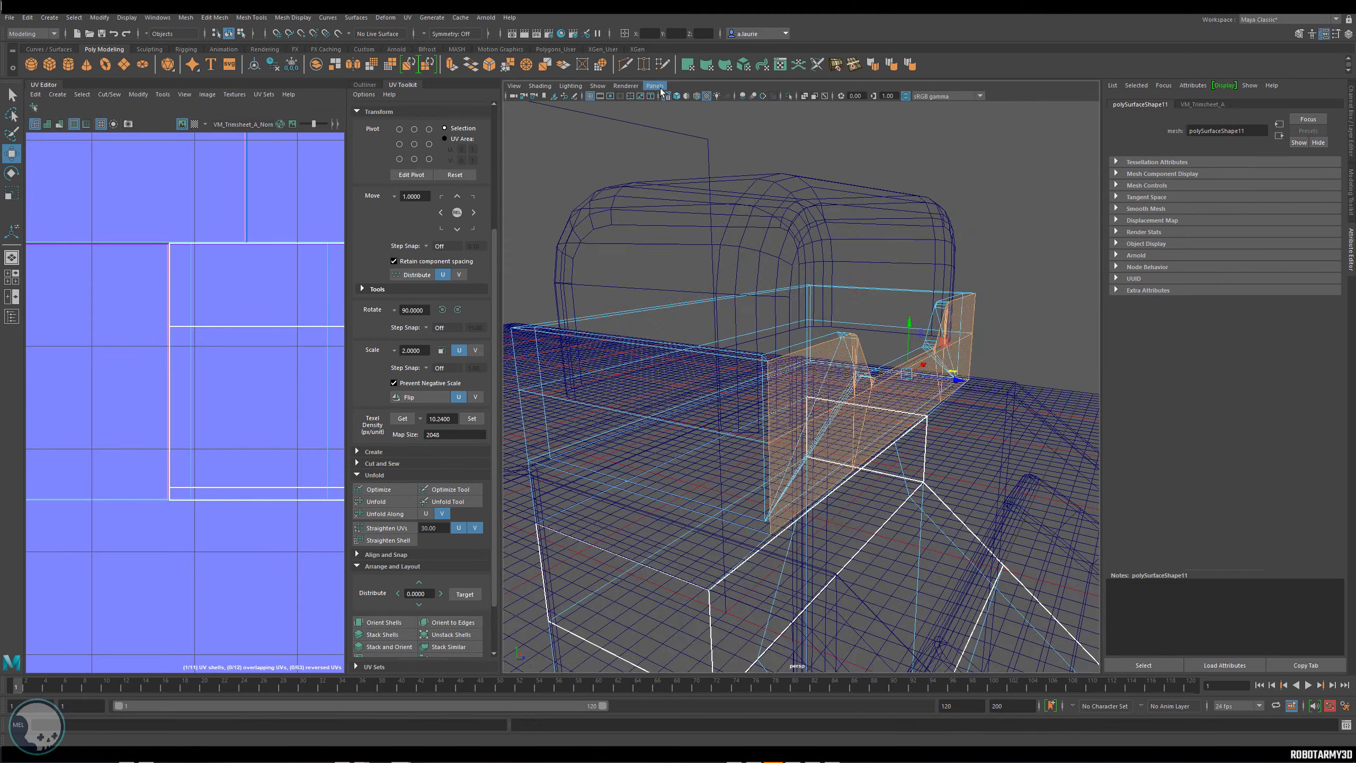
click(588, 97)
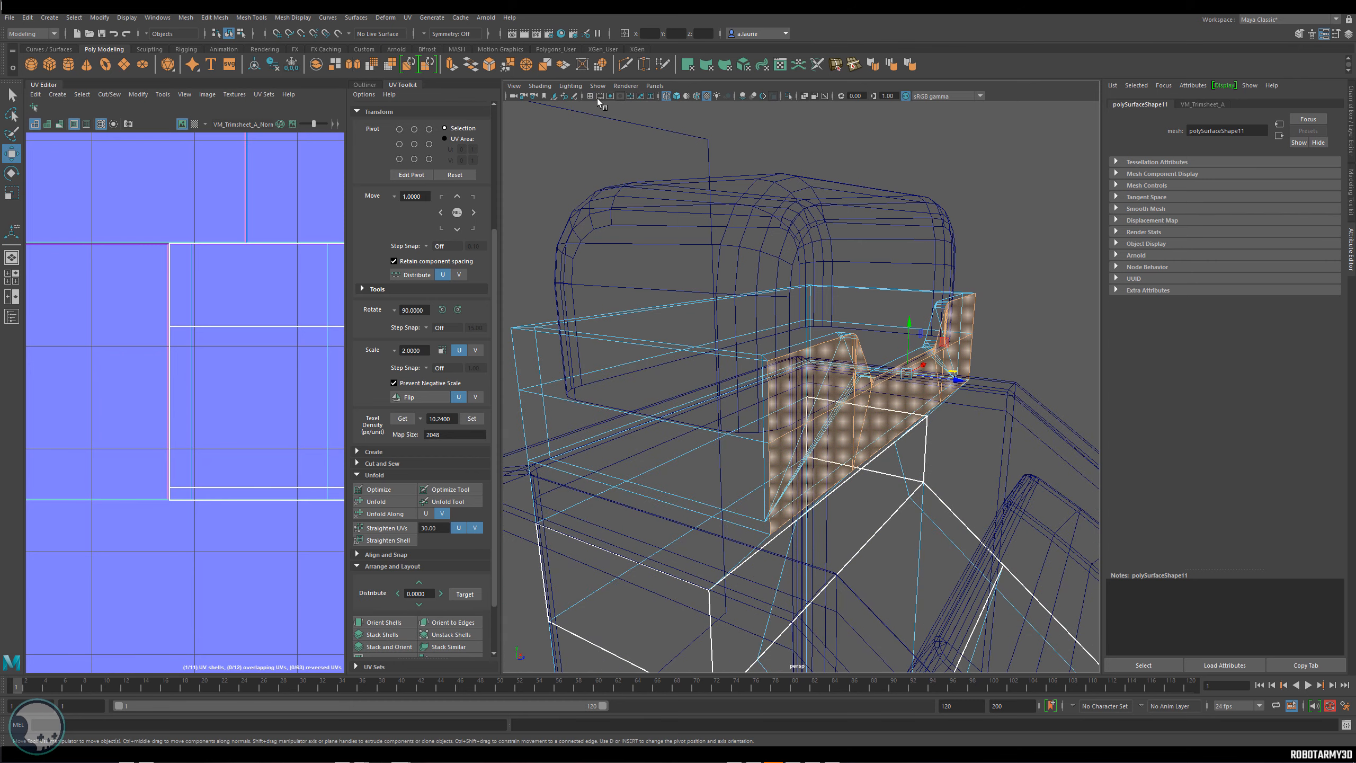
click(677, 96)
mouse_move(790, 280)
alt+mouse_down()
mouse_move(679, 344)
mouse_move(622, 339)
mouse_move(694, 331)
mouse_move(928, 353)
mouse_move(748, 299)
alt+mouse_up()
key(f)
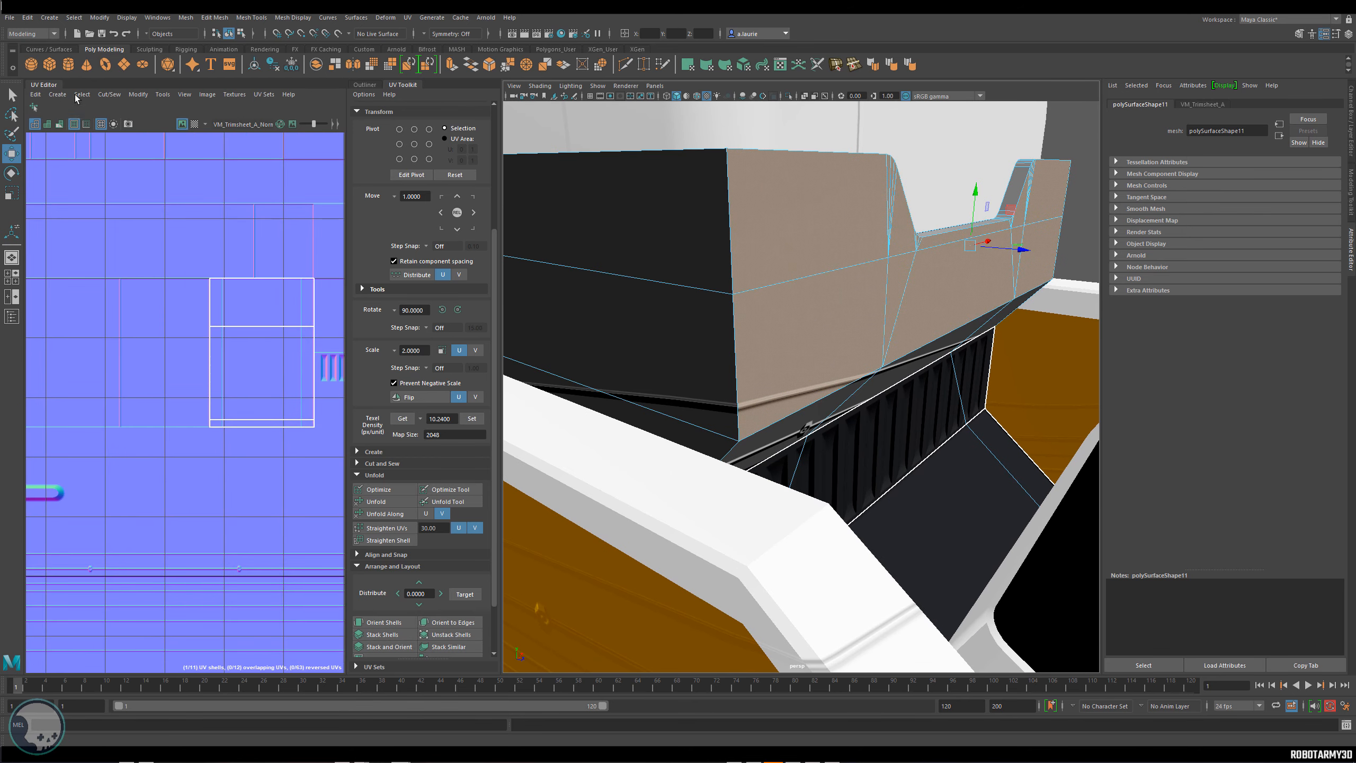
Create a normal-based UV projection for the selected box faces and set its texel density to 10.24 at map size 2048.
click(58, 94)
click(94, 156)
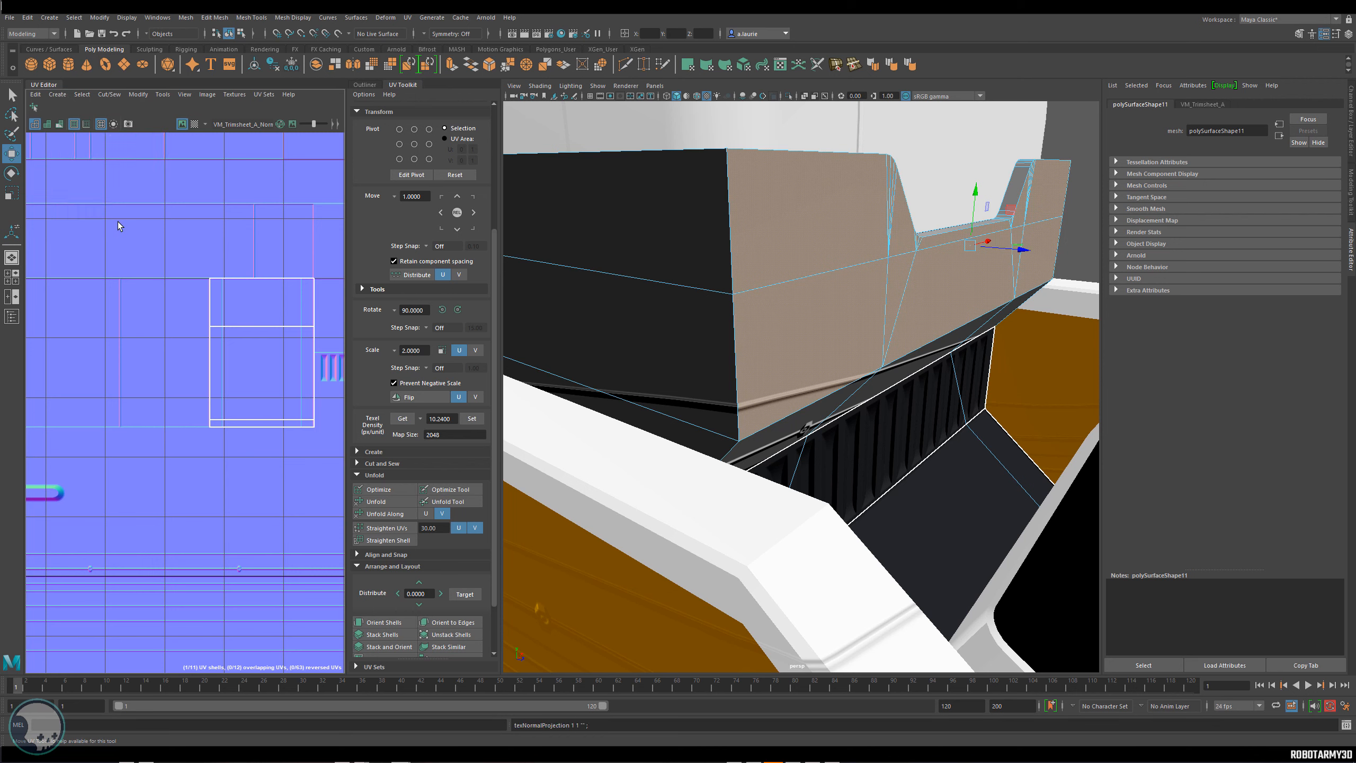
click(474, 419)
click(191, 327)
scroll(181, 331, up, 5)
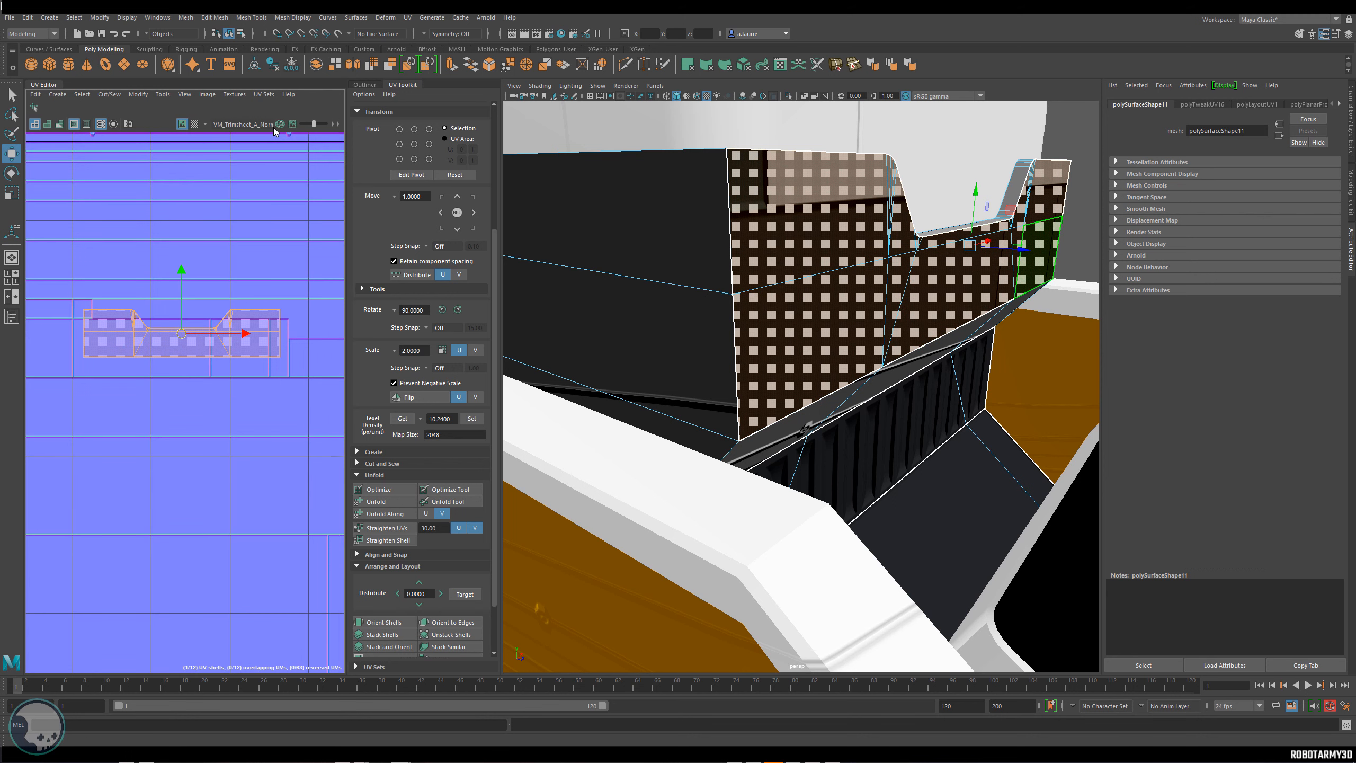
Display the VM_Trimsheet_A_Base texture in the UV Editor and move the box front's UV shell onto the dark area.
click(205, 124)
click(239, 136)
scroll(257, 328, down, 5)
mouse_move(257, 328)
mouse_down()
mouse_move(262, 357)
mouse_move(264, 340)
mouse_up()
scroll(211, 341, up, 3)
scroll(210, 339, up, 3)
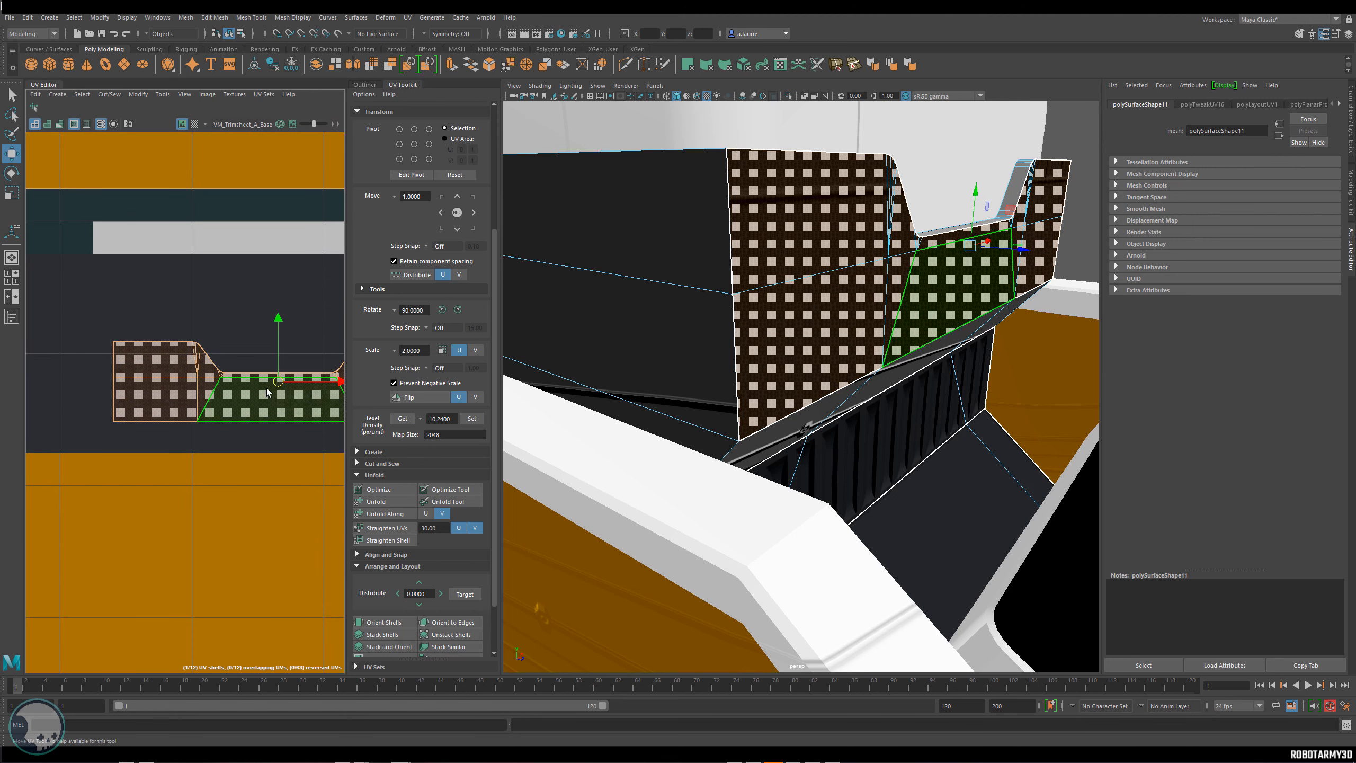
Select the whole UV shell of the notched box front and shift it within the dark area.
click(179, 347)
scroll(254, 394, down, 3)
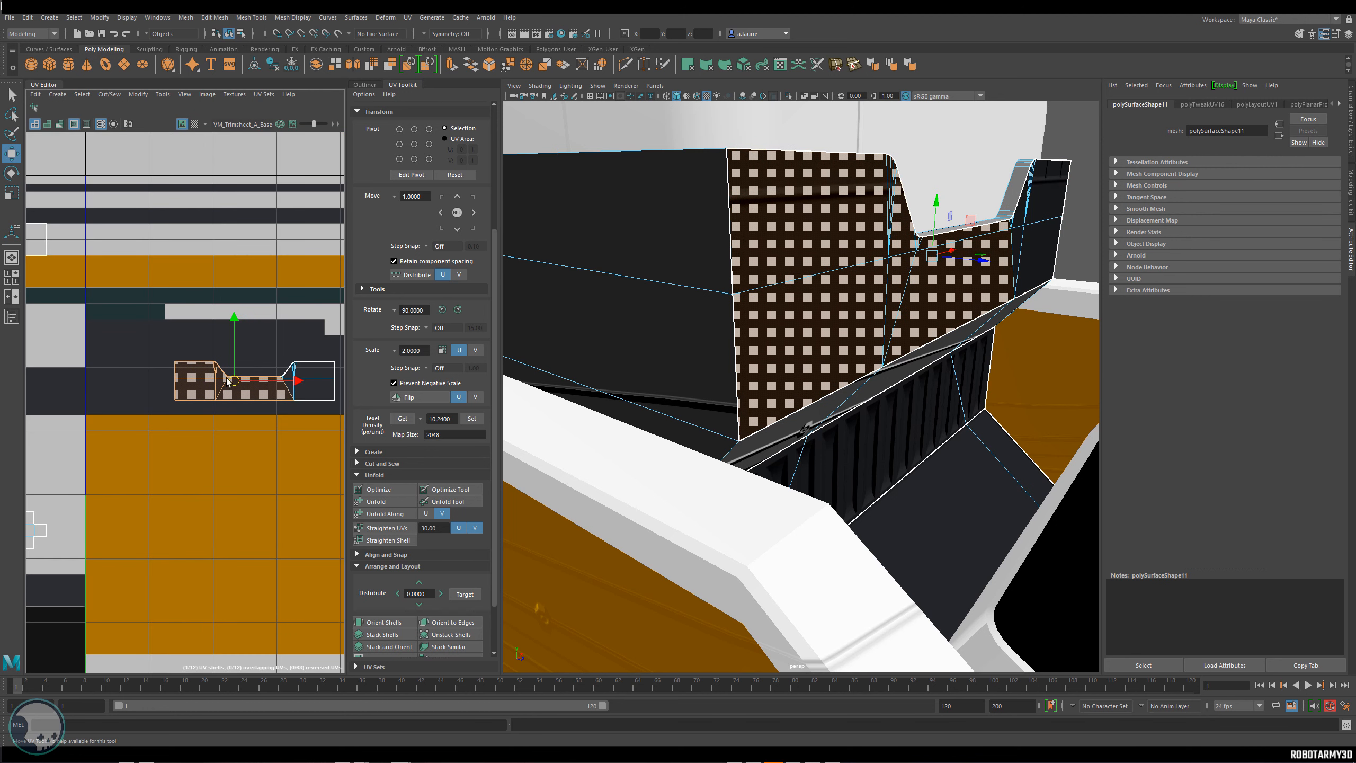
drag(250, 380, 202, 367)
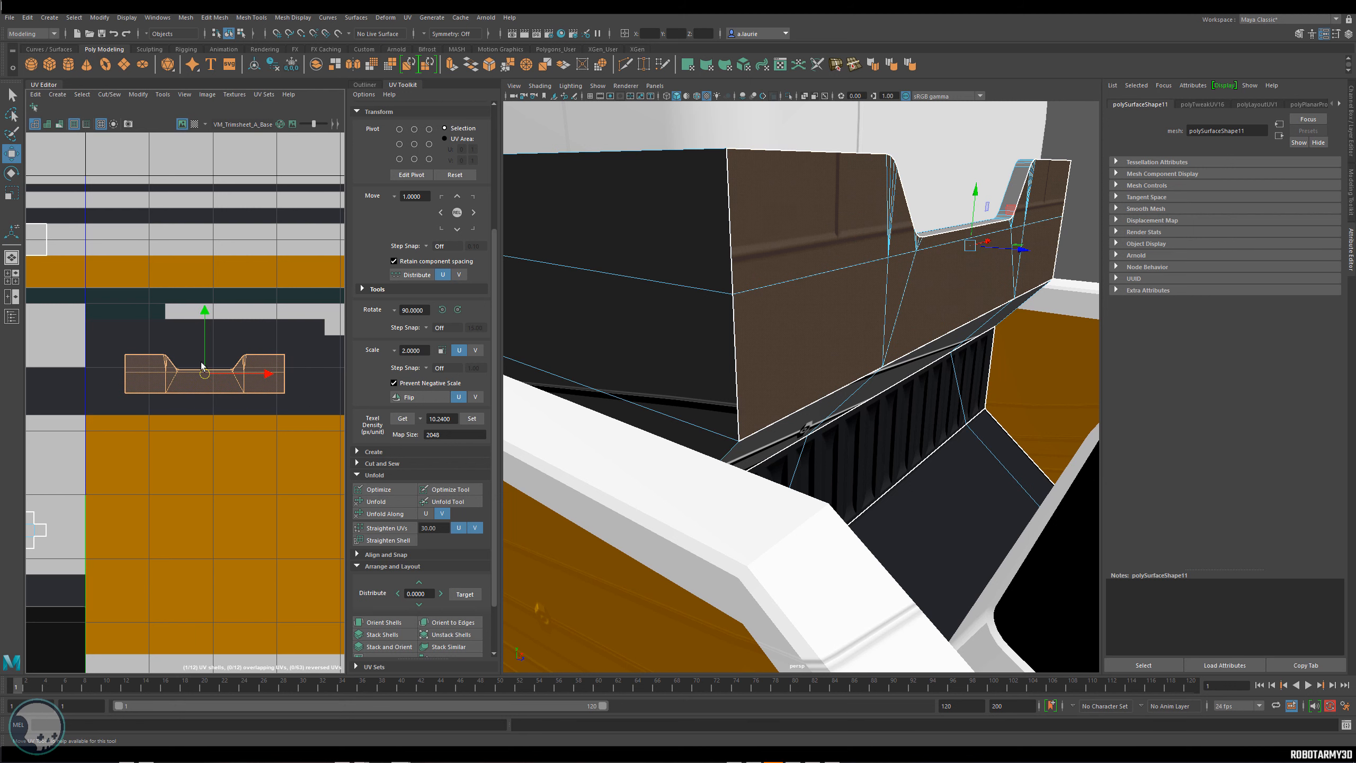
Display the VM_Trimsheet_A_Normal texture in the UV Editor and align the box front's shell with the dark strip's panel lines.
click(205, 124)
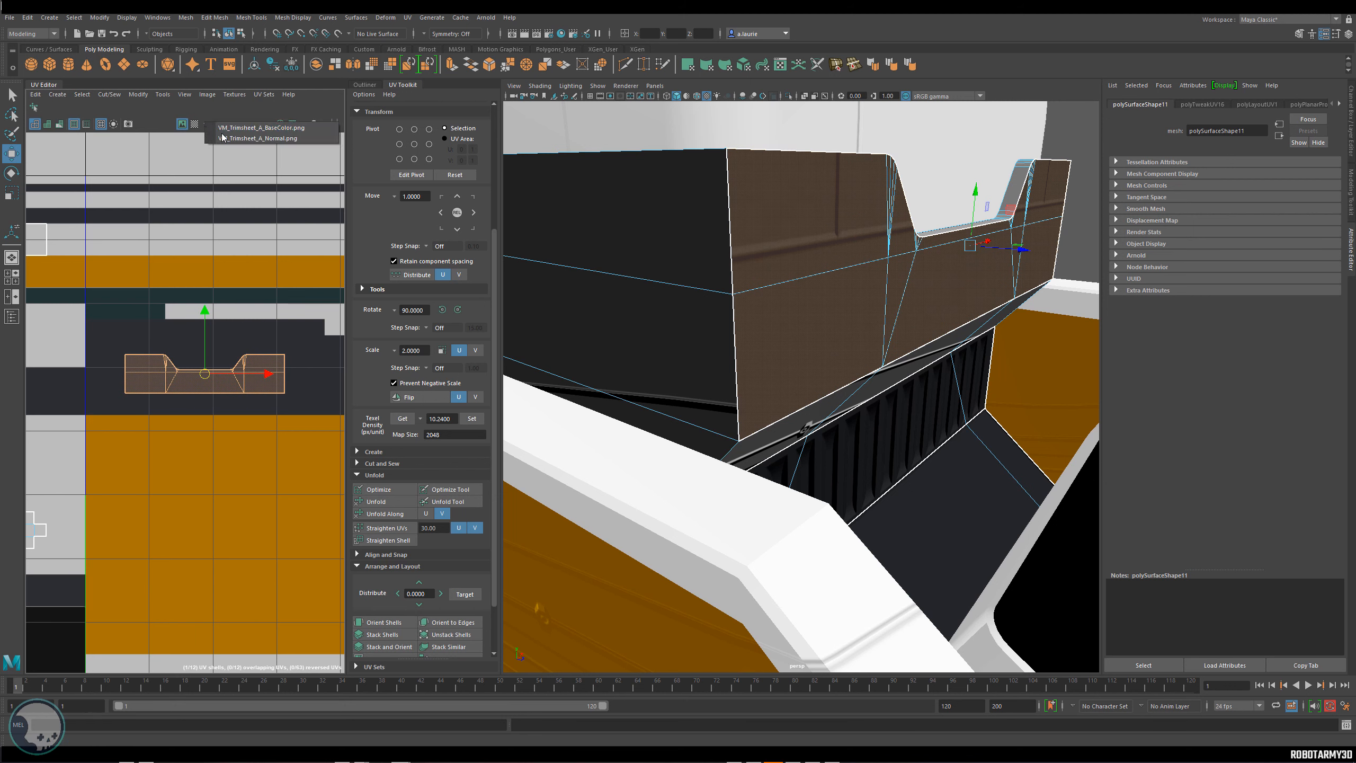
click(222, 138)
alt+middle_drag(240, 376, 236, 343)
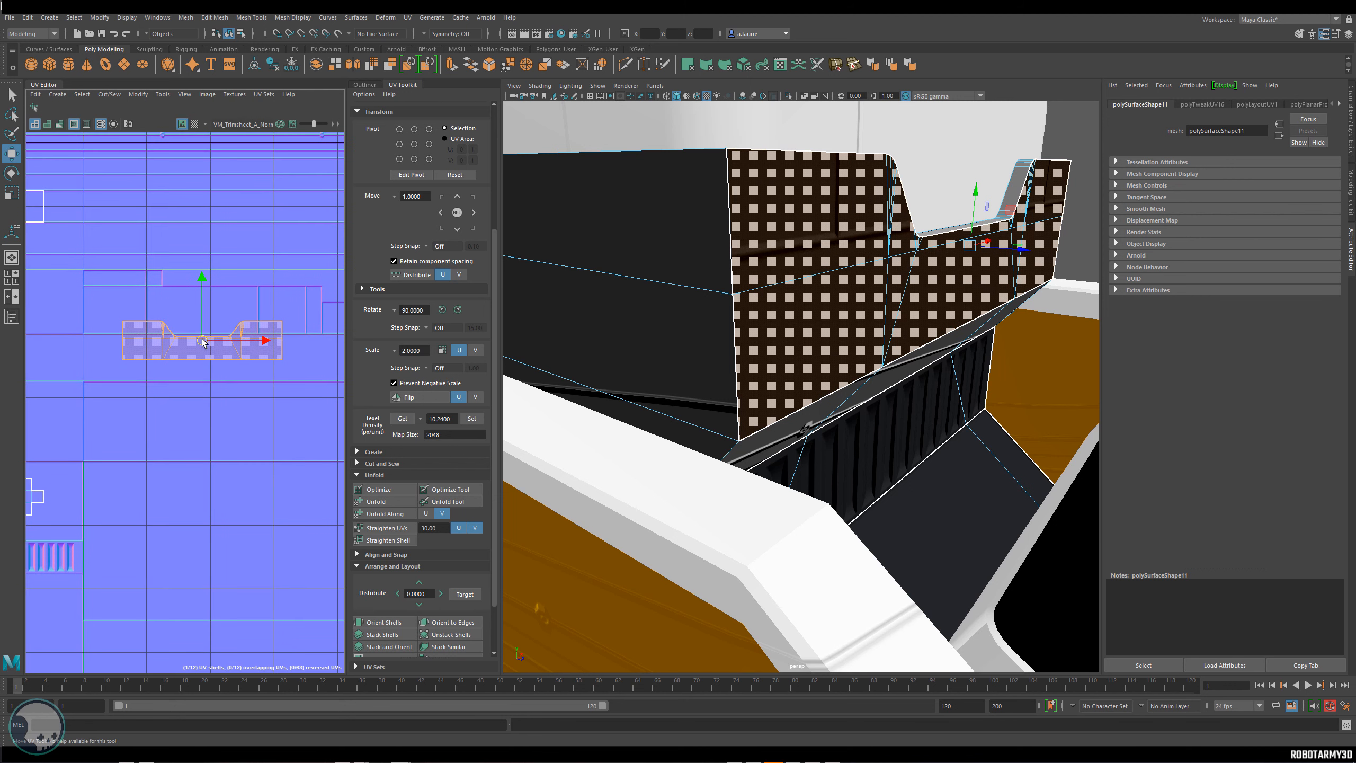
drag(203, 342, 171, 312)
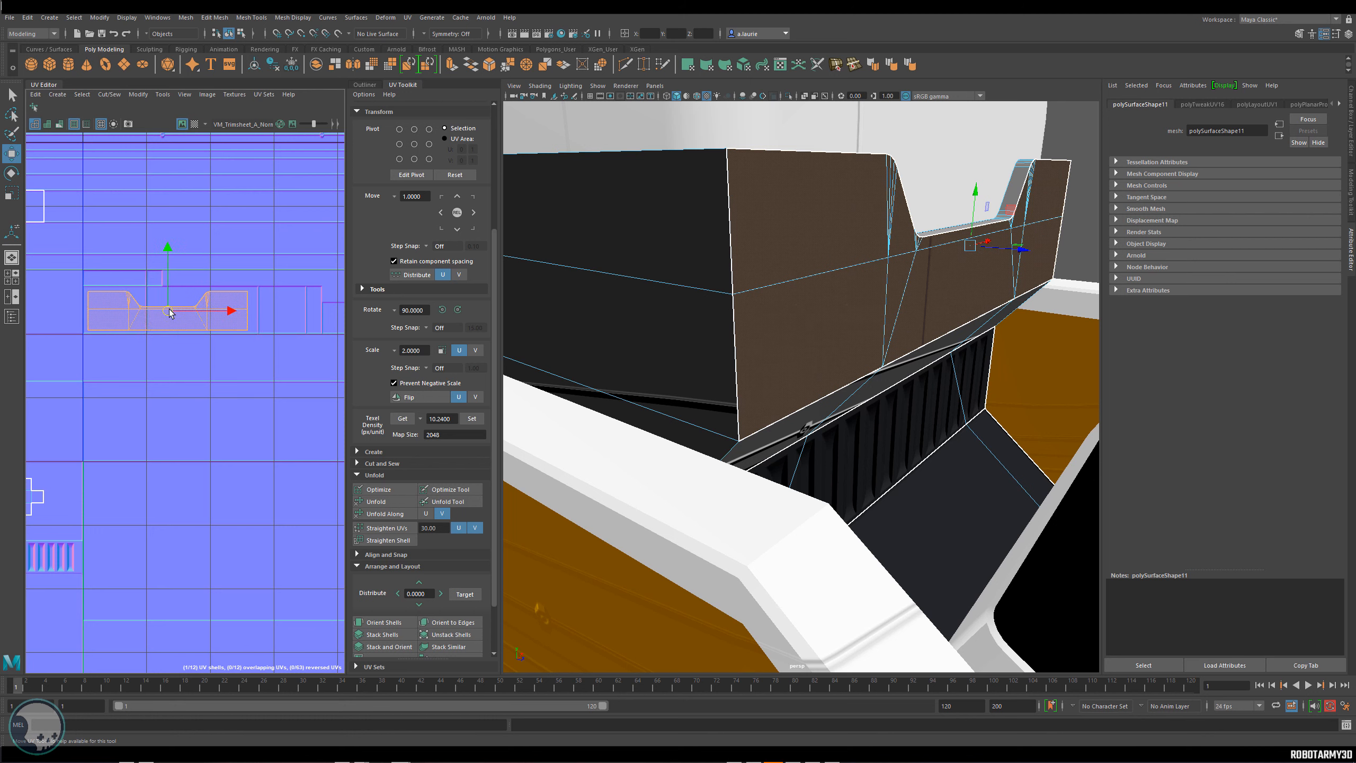
alt+right_drag(170, 313, 246, 315)
drag(241, 315, 243, 318)
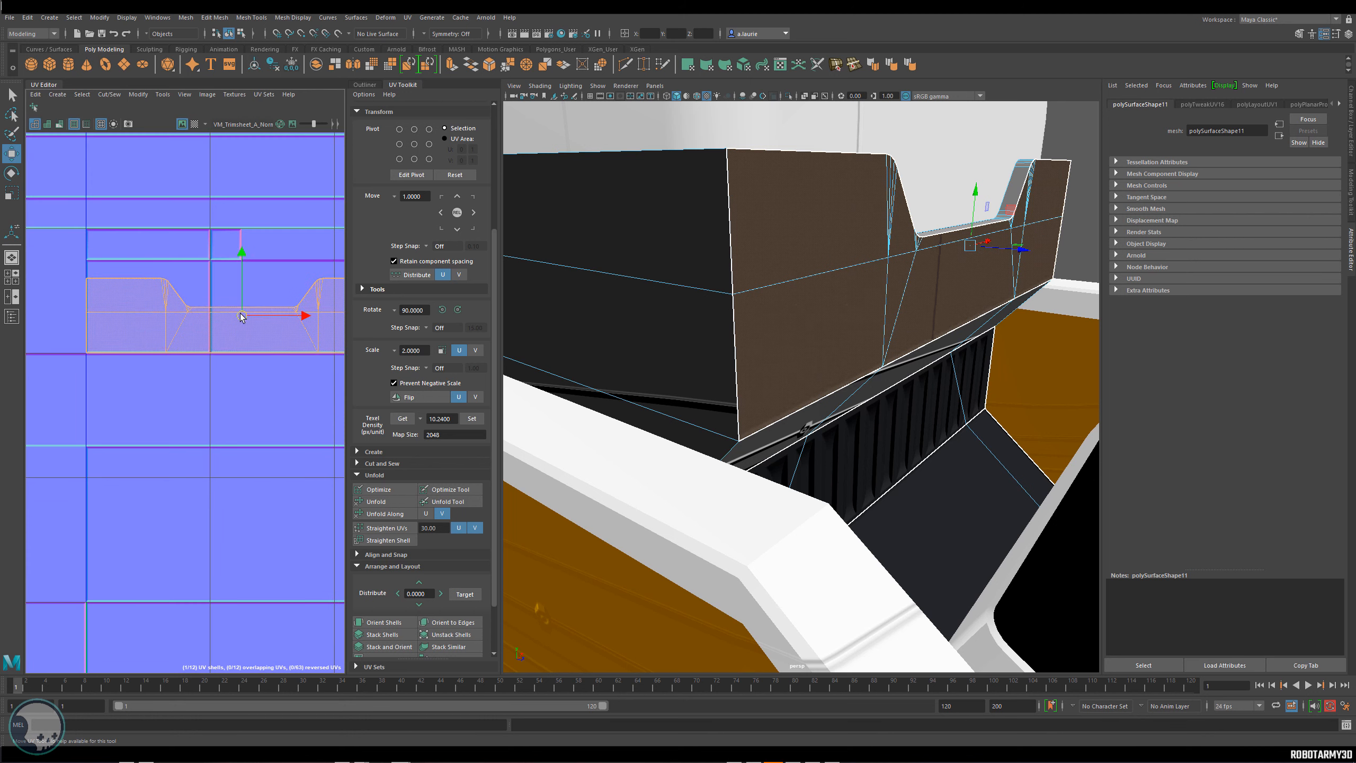
Try to scale the box front's UV shell against the normal map's panel lines.
scroll(242, 319, down, 2)
key(r)
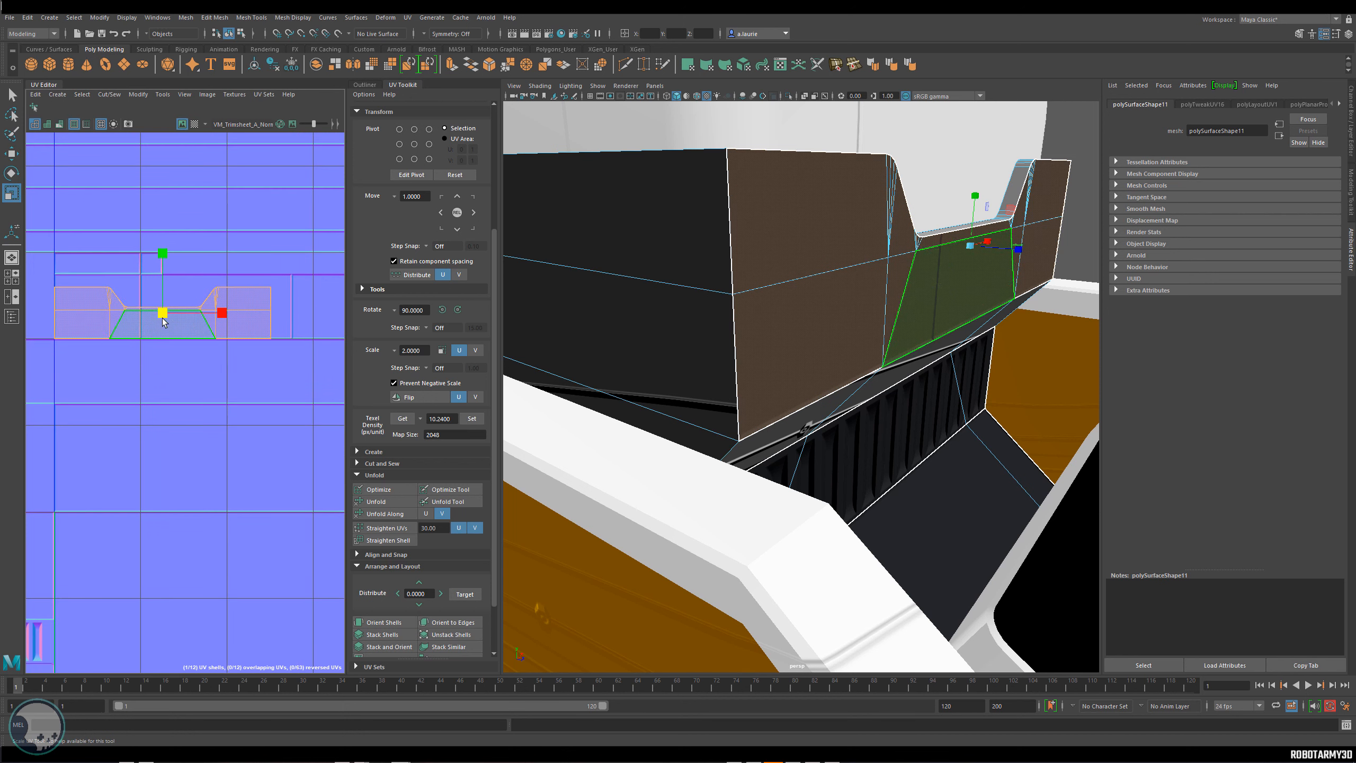
drag(163, 314, 168, 319)
key(ctrl+z)
key(ctrl+z)
key(ctrl+z)
Fine-tune the box front shell's position on the strip's lower panel line and clear the selection.
drag(253, 423, 252, 423)
scroll(162, 383, down, 2)
alt+middle_drag(260, 400, 224, 357)
click(178, 363)
scroll(140, 305, down, 2)
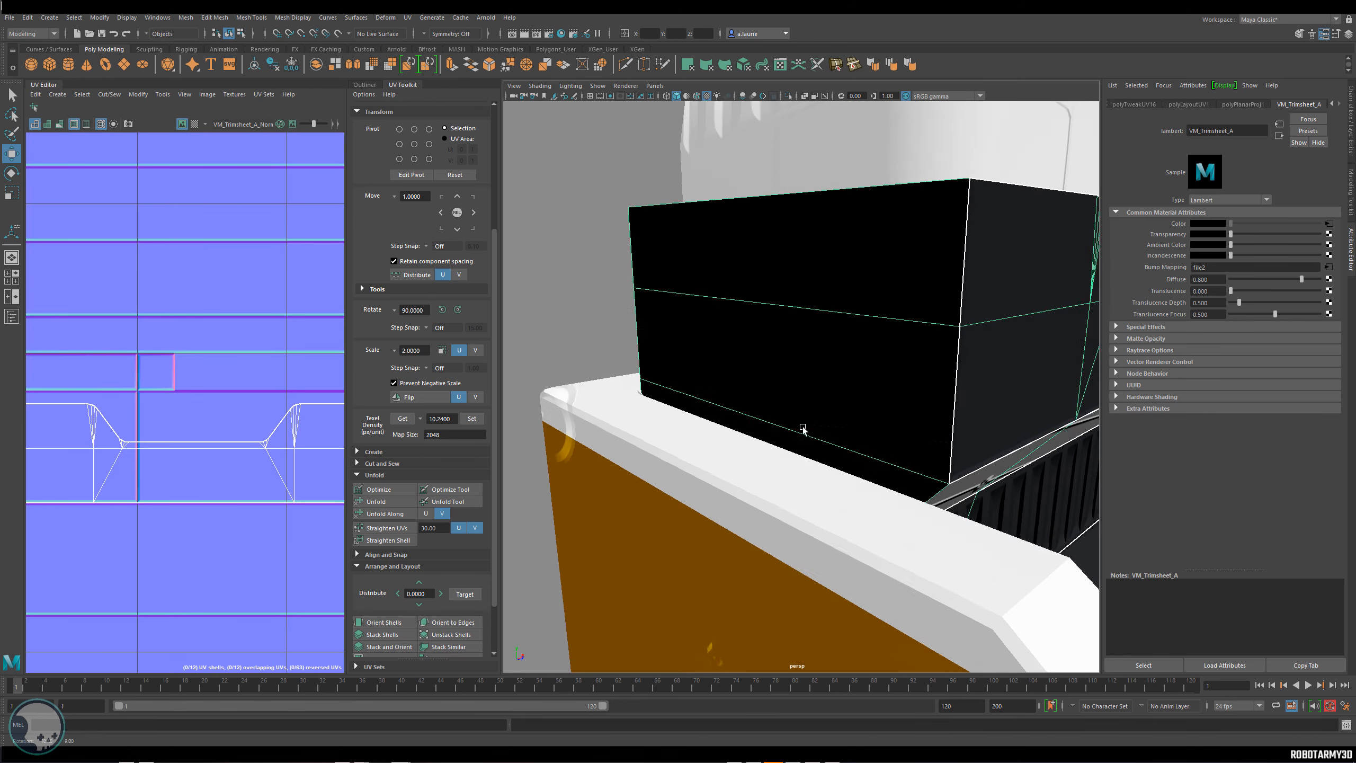
Select the side faces of the notched box and create a camera-based UV projection for them.
right_drag(856, 290, 854, 319)
alt+drag(835, 357, 854, 384)
click(835, 263)
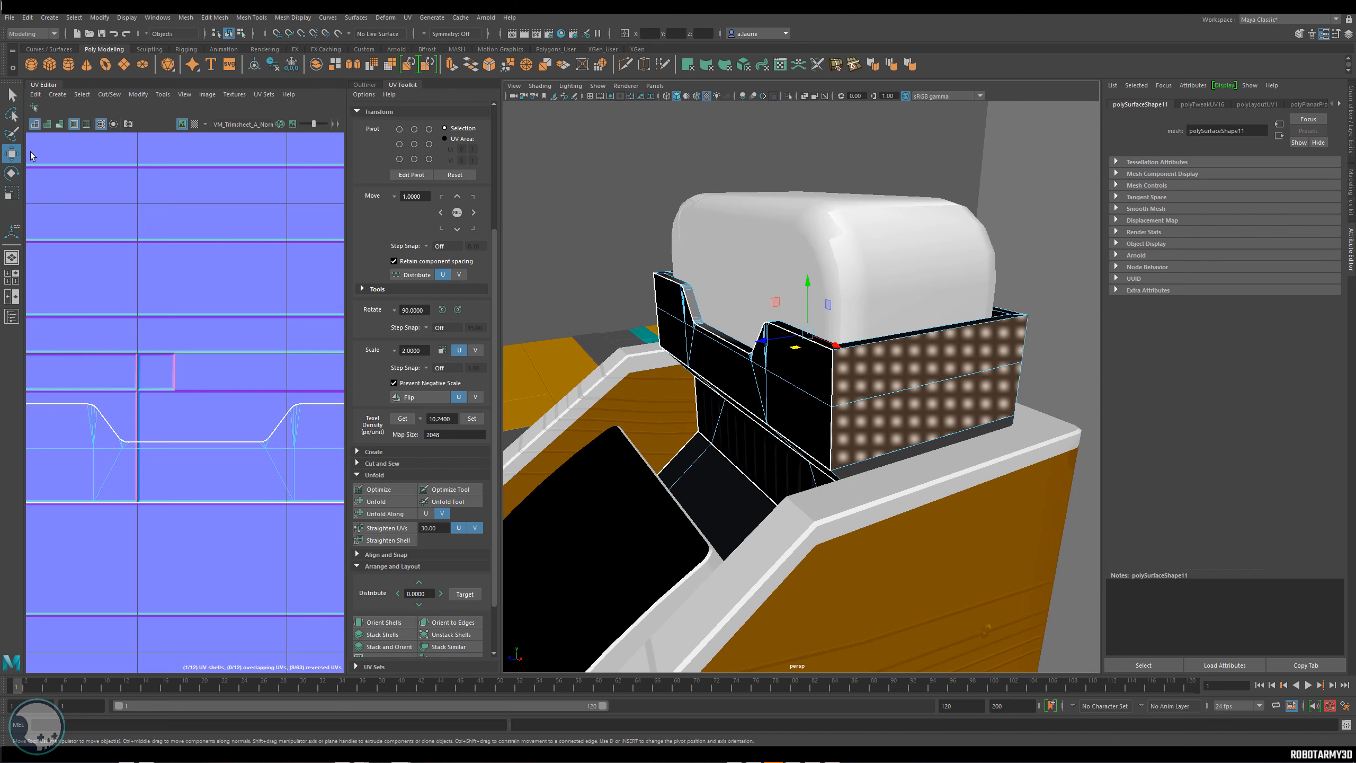
click(57, 94)
click(98, 152)
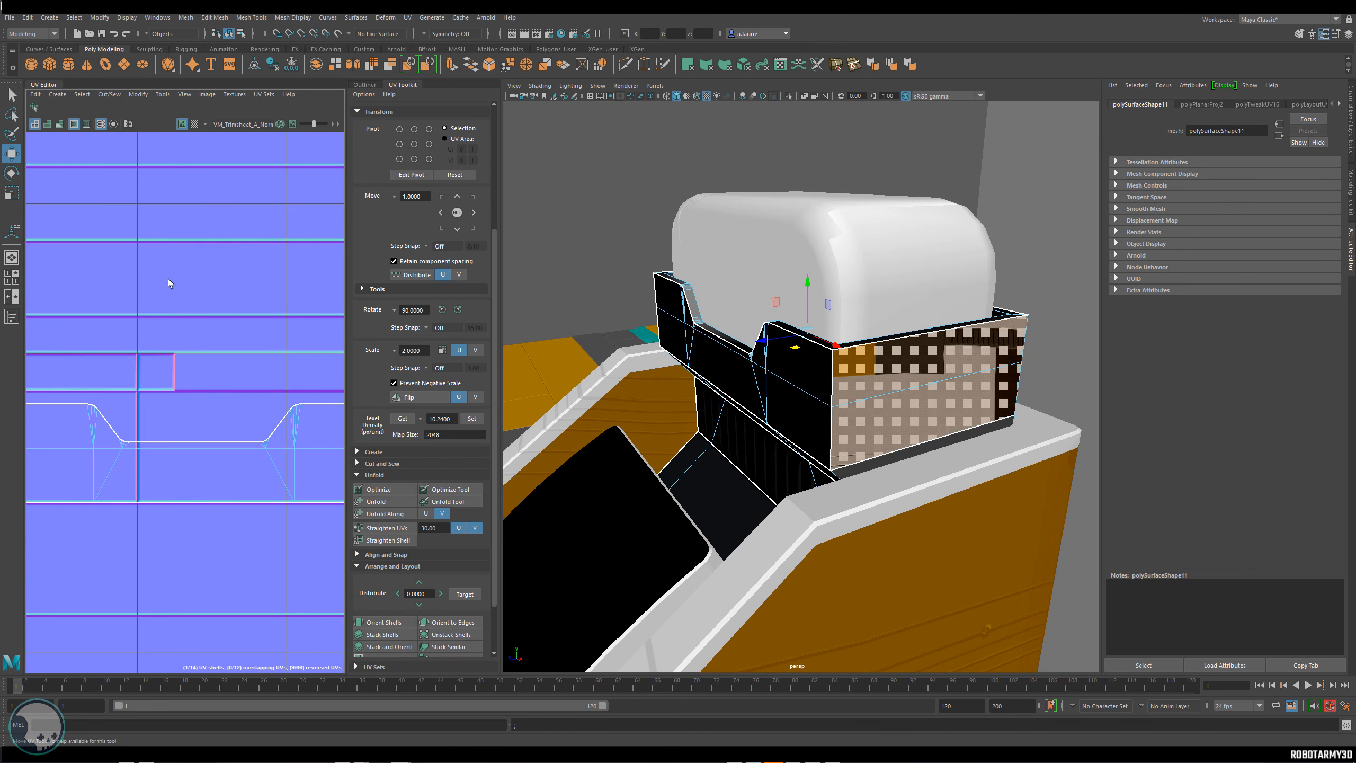
Unfold, orient and straighten the box sides' UV shell, and rotate it 90 degrees to lie horizontally.
scroll(167, 278, down, 5)
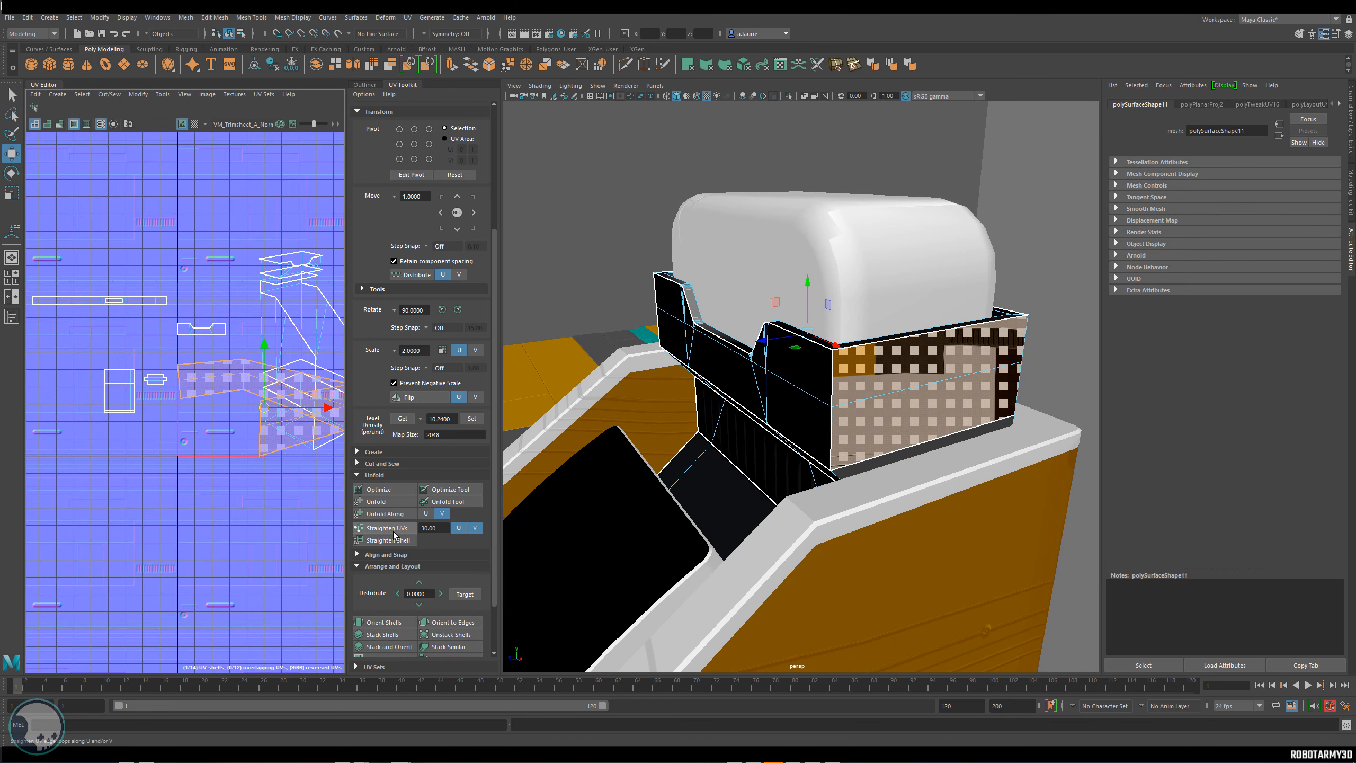
click(393, 502)
click(399, 623)
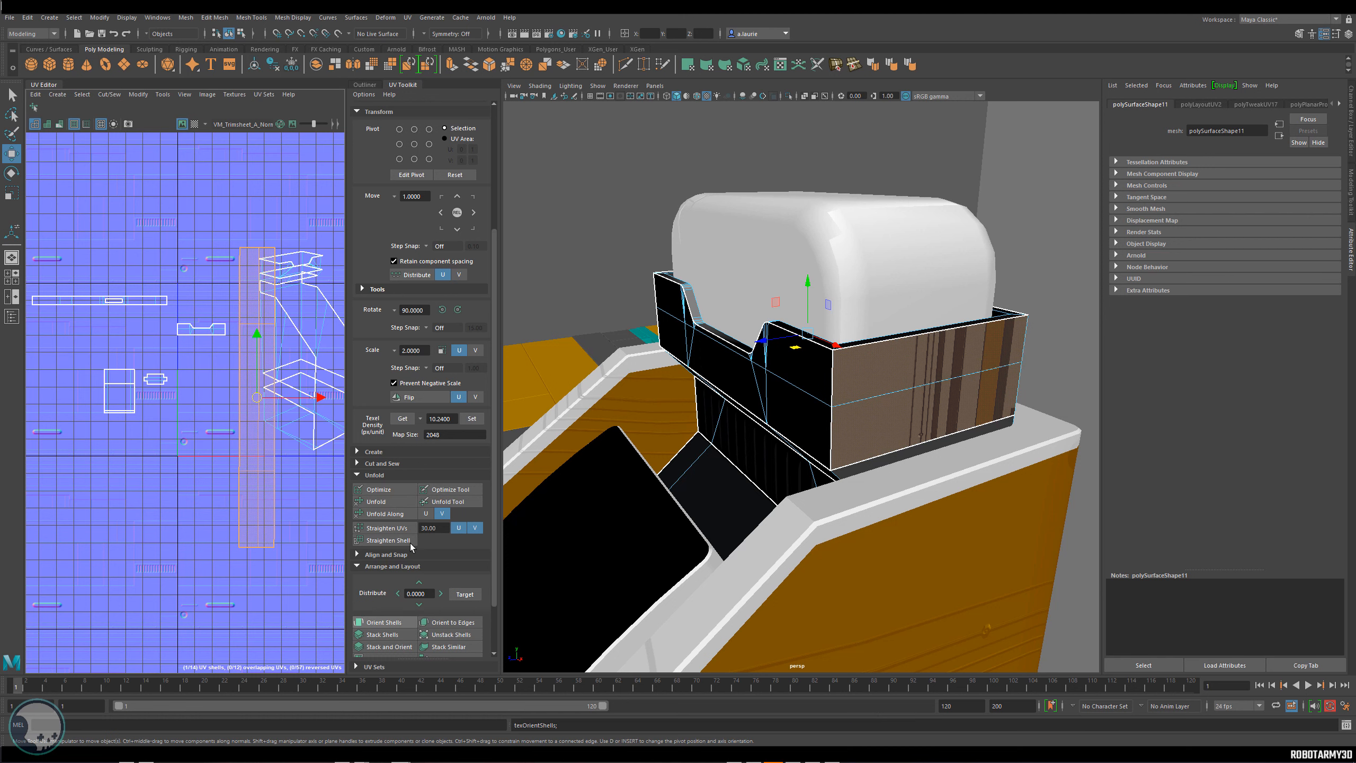
click(458, 310)
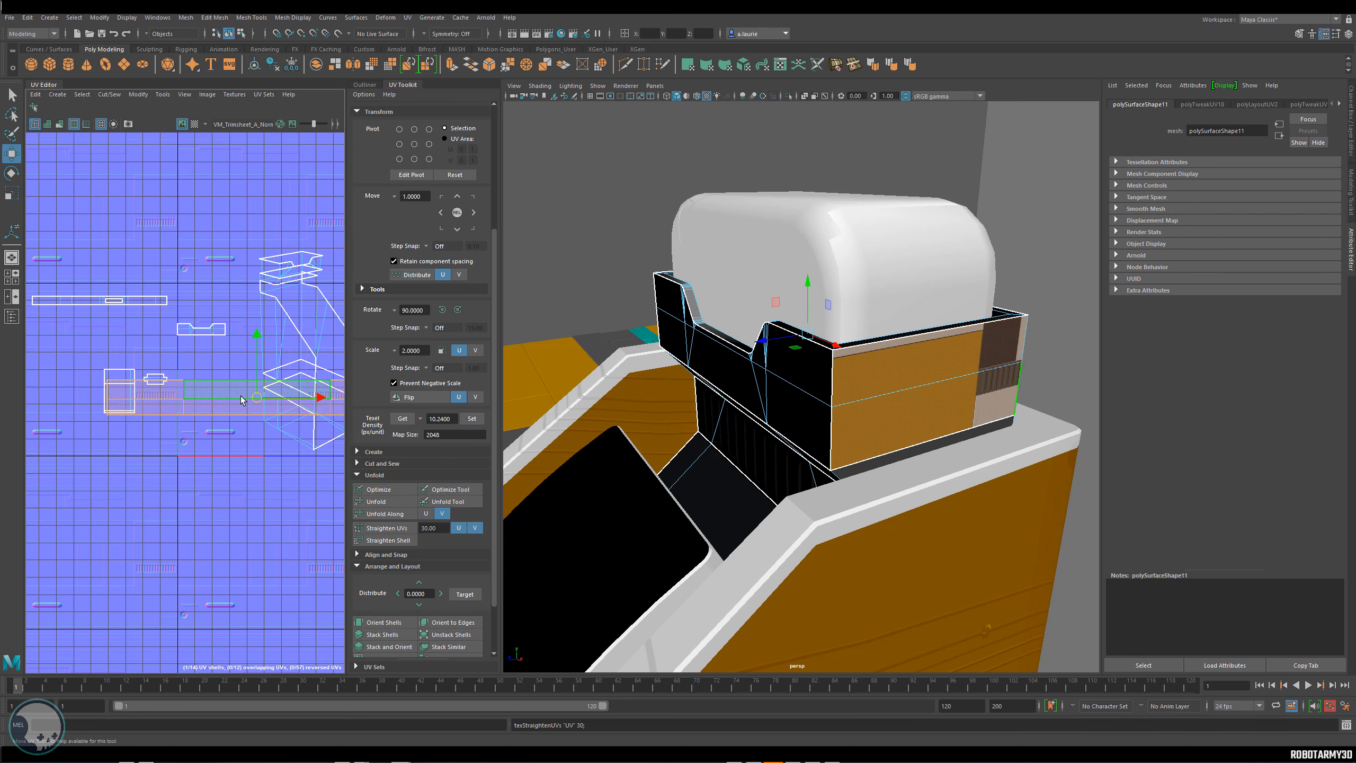
Move the box sides' strip shell onto the light grey band and display the VM_Trimsheet_A_BaseColor texture in the UV Editor.
drag(241, 400, 208, 246)
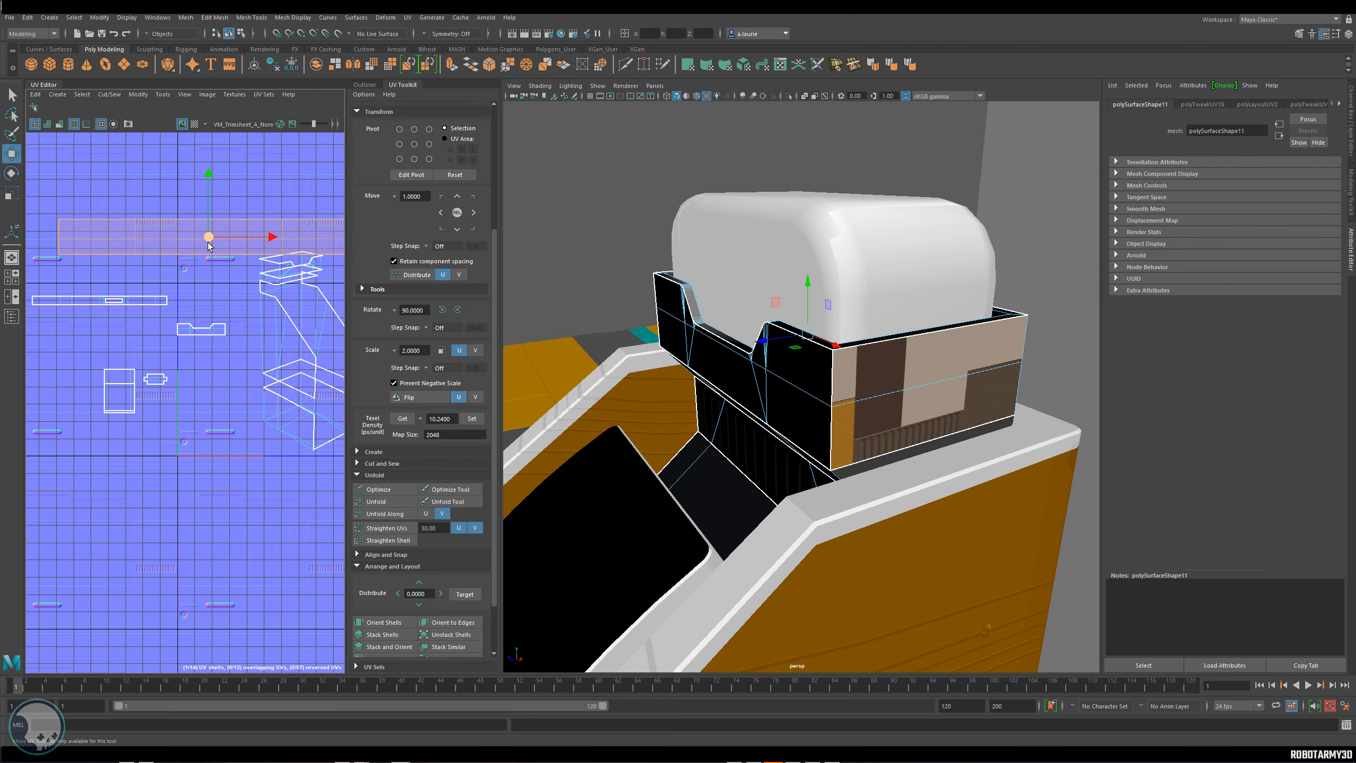
scroll(208, 243, up, 3)
alt+middle_drag(208, 243, 241, 303)
drag(245, 294, 159, 333)
alt+middle_drag(188, 329, 353, 361)
drag(323, 366, 228, 375)
alt+middle_drag(244, 361, 95, 389)
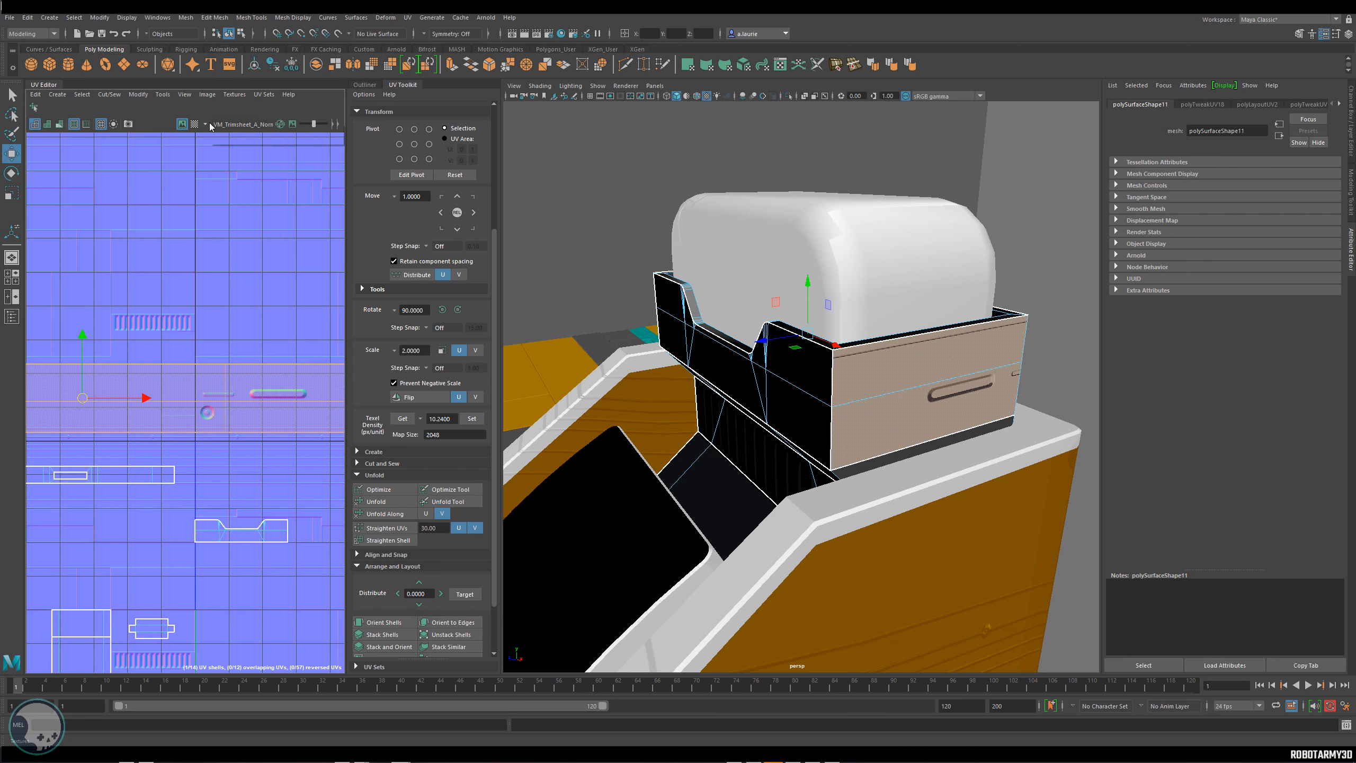
click(212, 126)
click(238, 128)
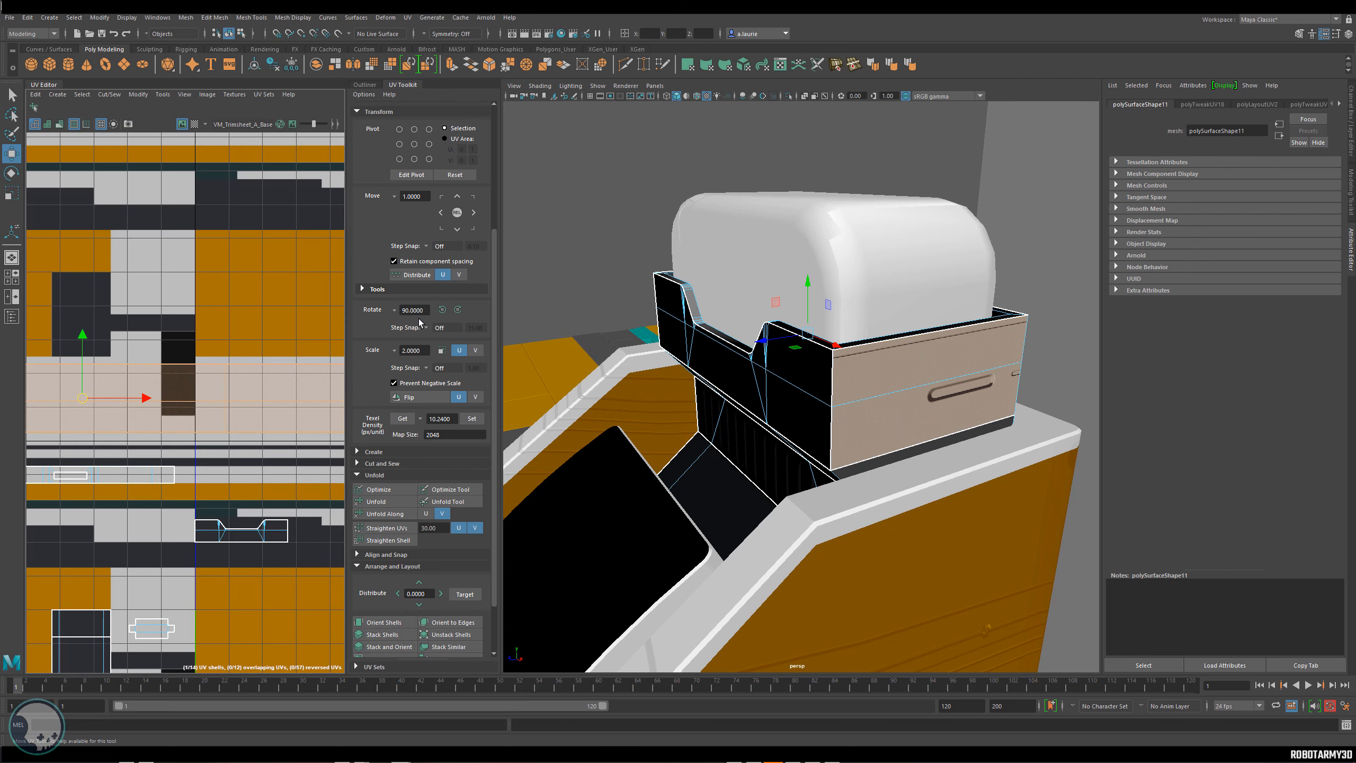
Set the box sides' shell to a texel density of 10.24 at map size 2048 and move it onto the dark strip.
scroll(274, 419, down, 3)
key(q)
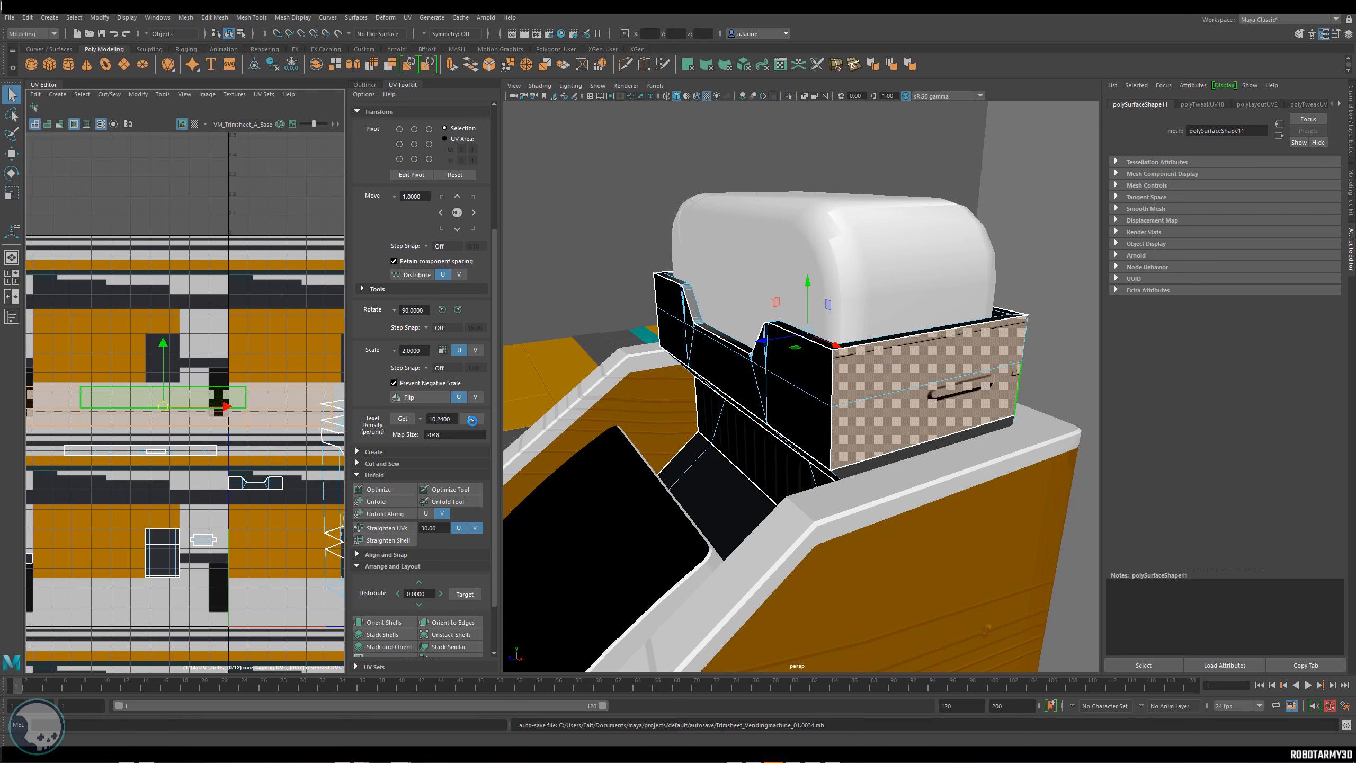
click(472, 419)
drag(161, 404, 283, 300)
scroll(283, 300, up, 3)
scroll(283, 301, up, 4)
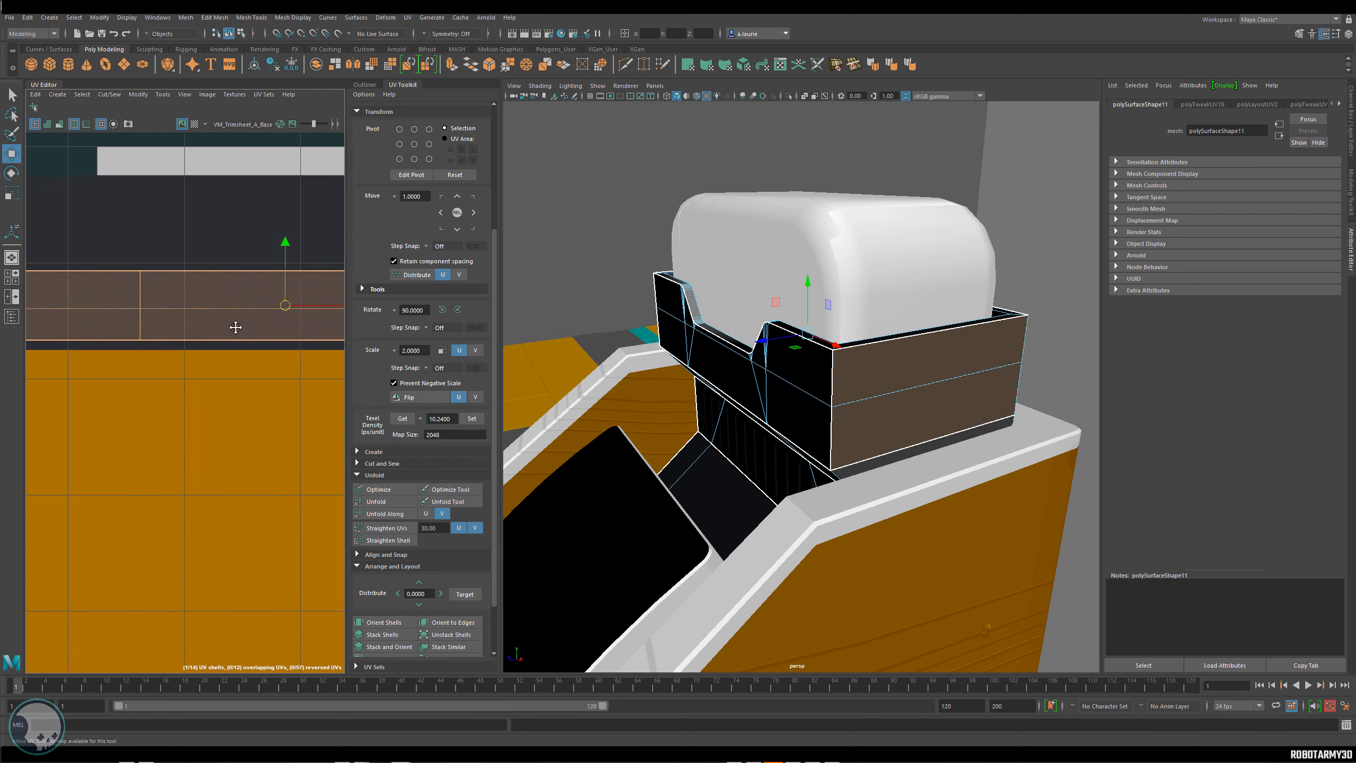
alt+middle_drag(236, 326, 162, 362)
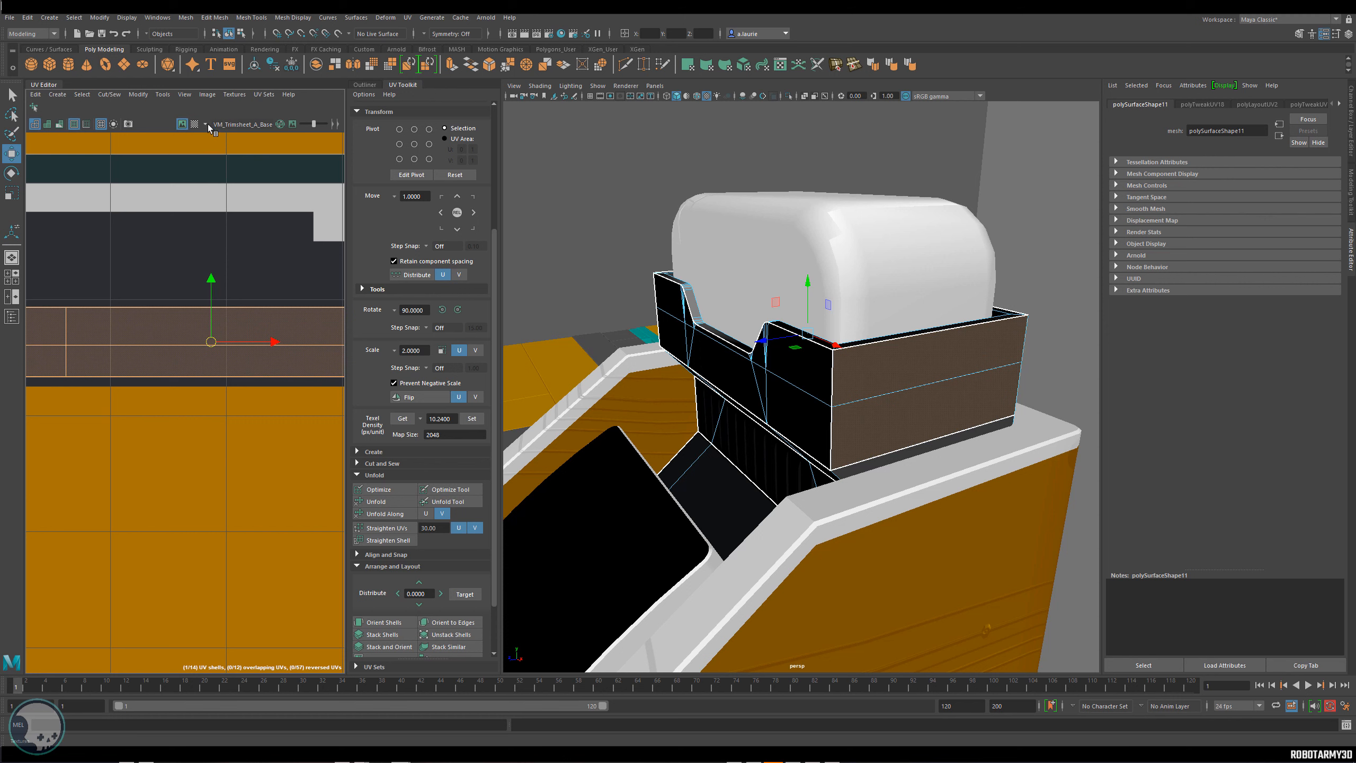
Display the VM_Trimsheet_A_Normal texture in the UV Editor and shift the box sides' shell horizontally along the dark strip.
click(206, 124)
click(251, 141)
alt+middle_drag(248, 343, 318, 329)
mouse_move(294, 301)
mouse_down()
mouse_move(307, 321)
mouse_move(292, 299)
mouse_up()
key(ctrl+z)
key(e)
key(w)
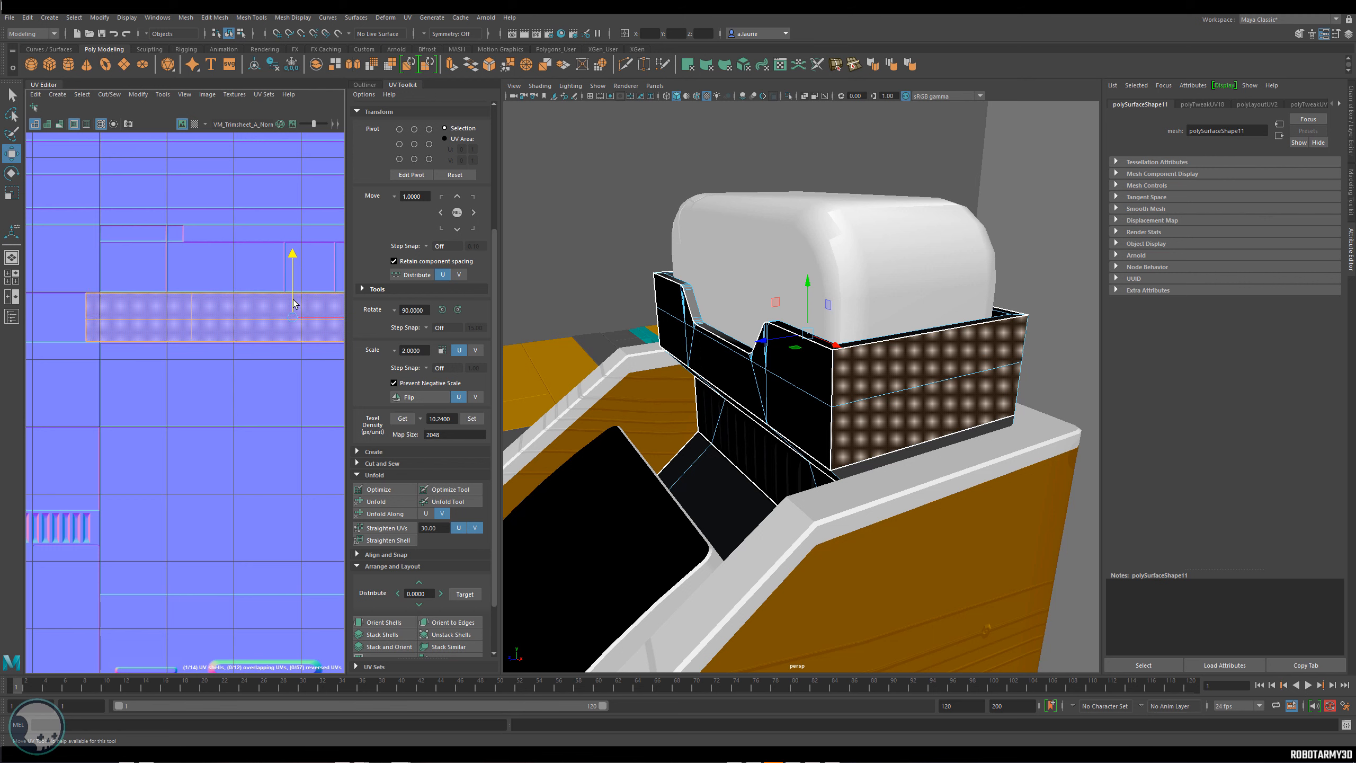
alt+middle_drag(244, 311, 37, 315)
drag(110, 317, 207, 317)
alt+middle_drag(207, 317, 141, 326)
Align the bottom and top UV rows of the box sides' shell with the dark strip's panel lines.
scroll(140, 326, down, 2)
right_drag(224, 321, 278, 314)
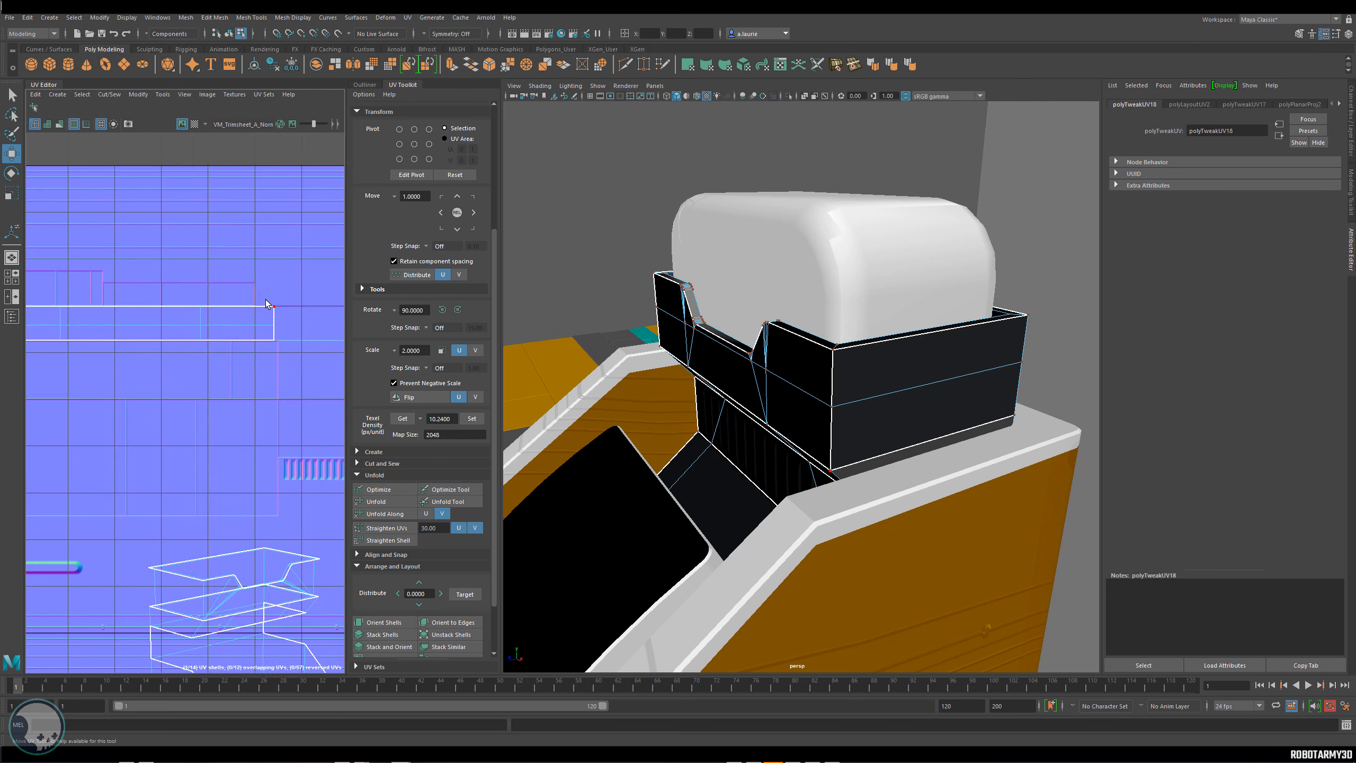
drag(319, 361, 80, 328)
key(f)
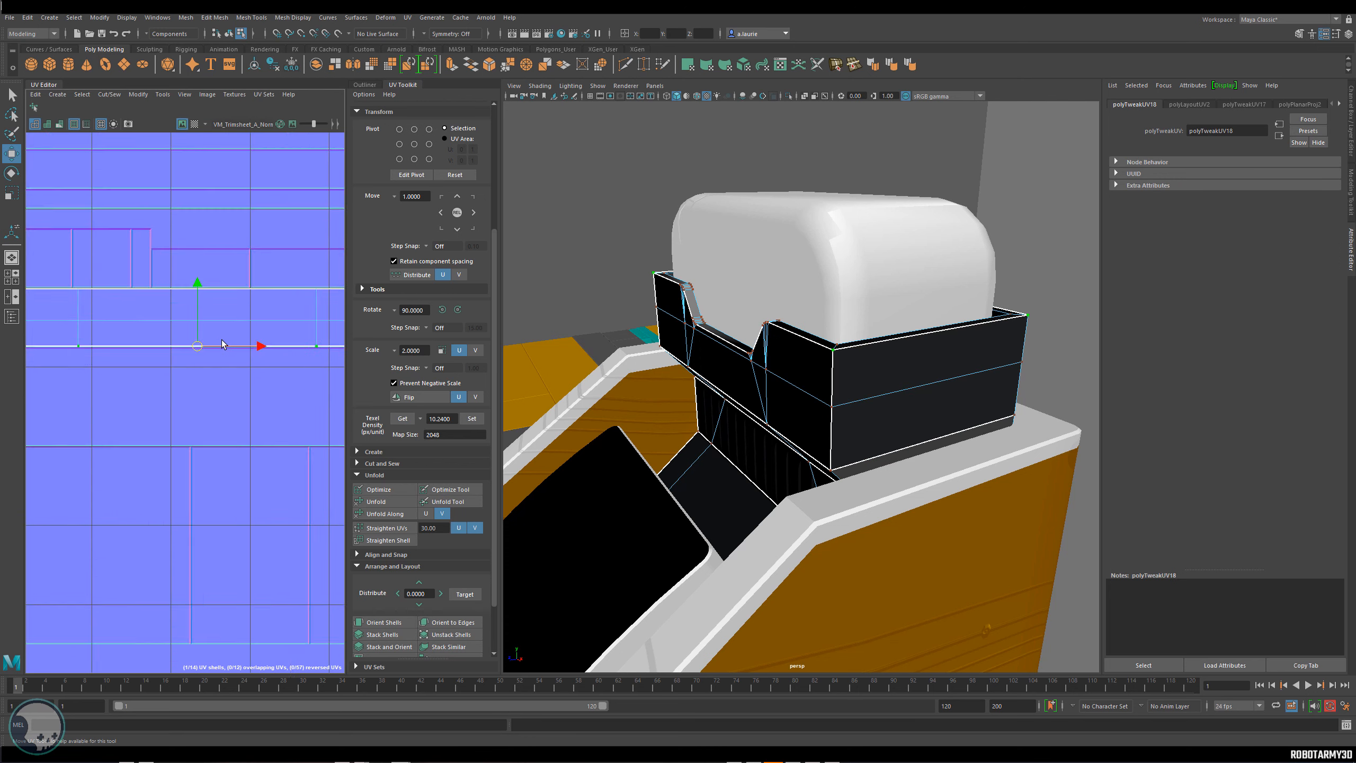
scroll(134, 353, up, 3)
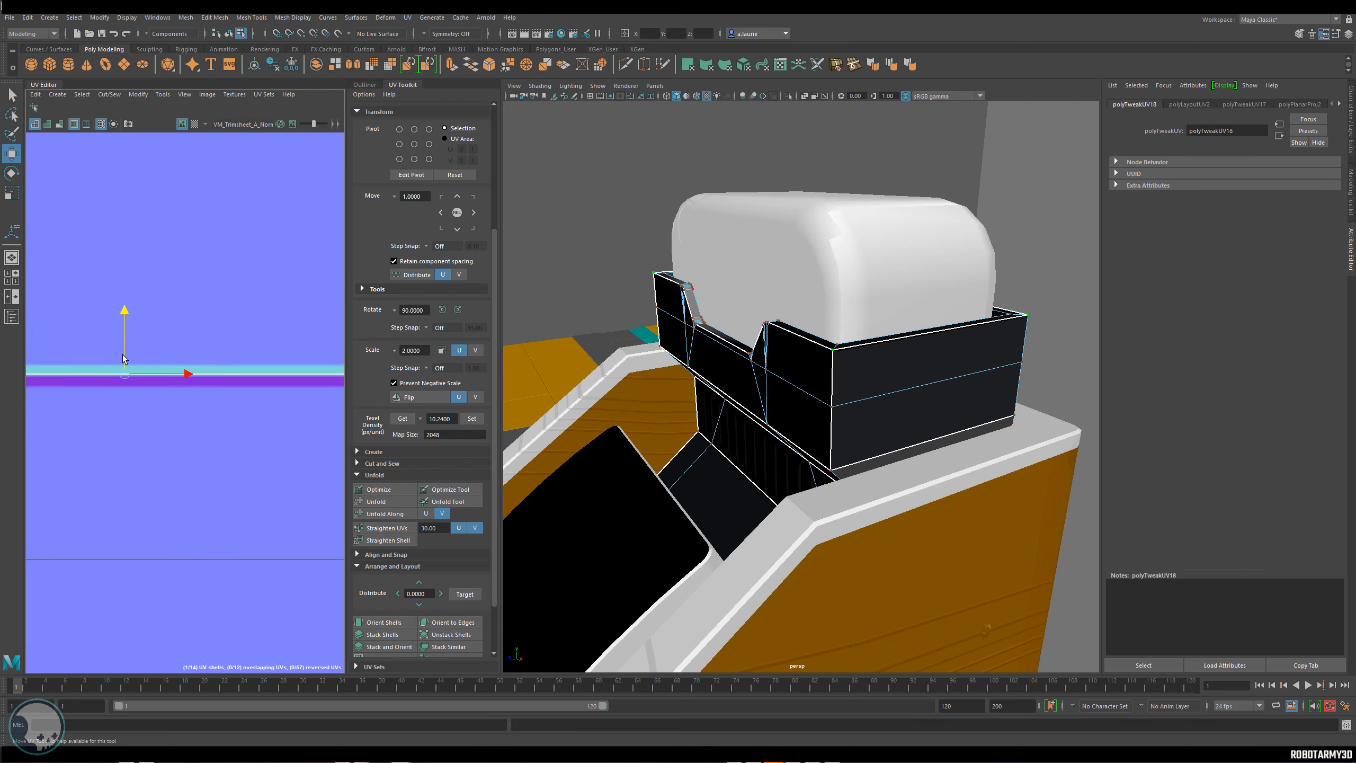
scroll(134, 352, down, 5)
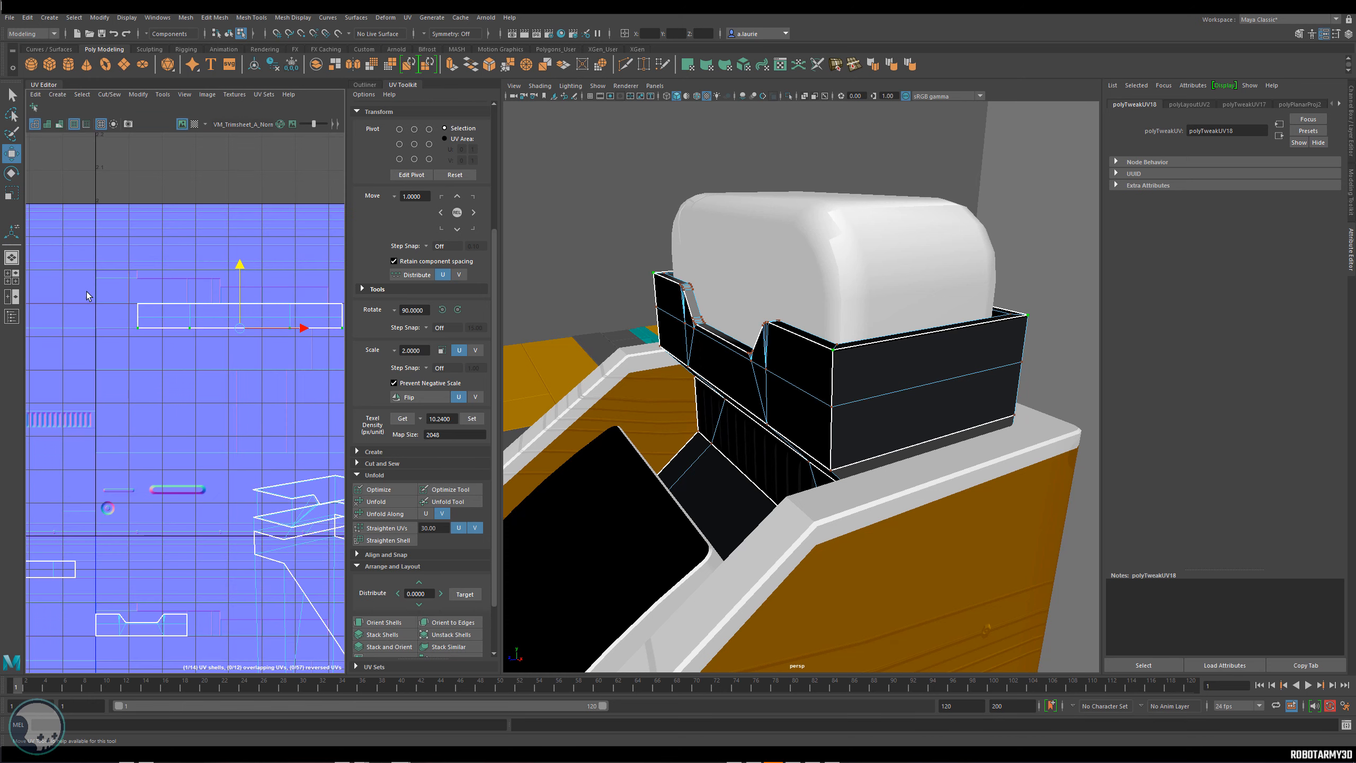
scroll(254, 307, up, 6)
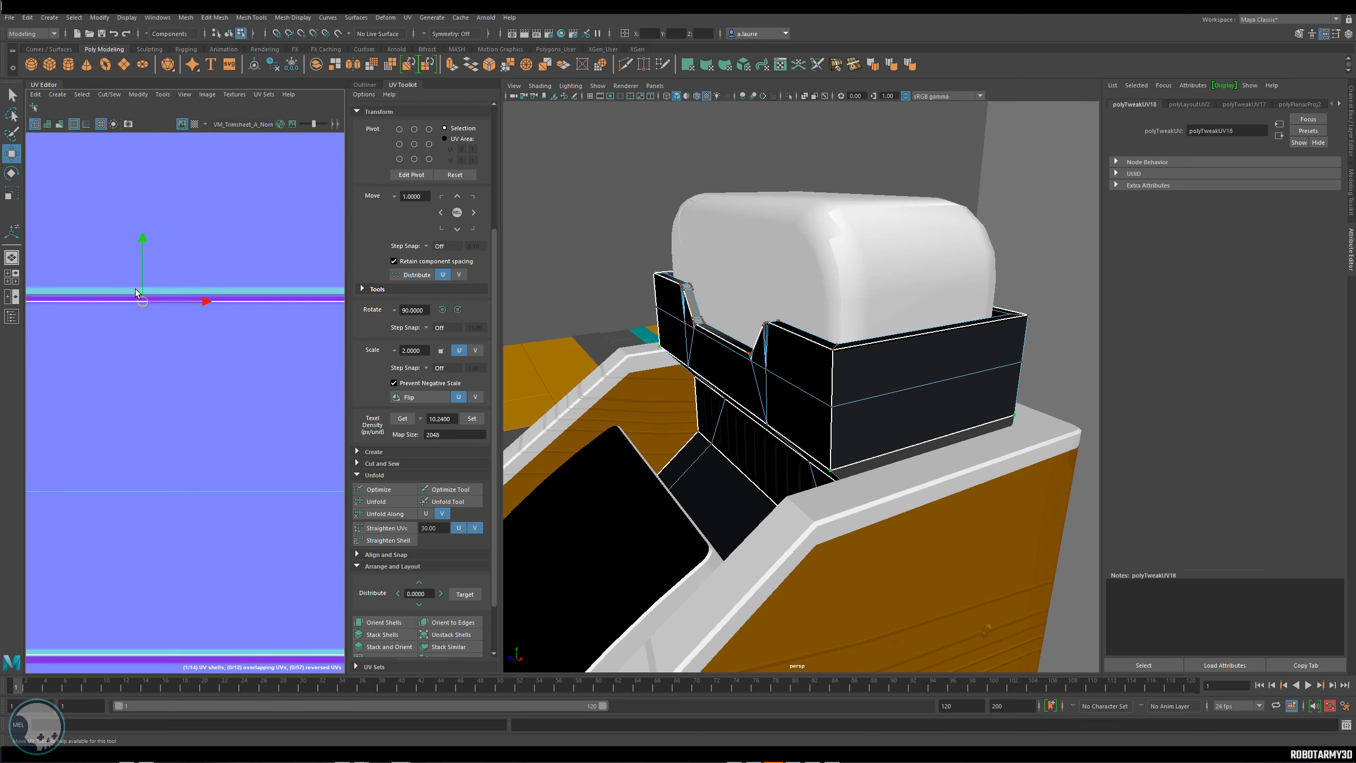
scroll(801, 384, down, 2)
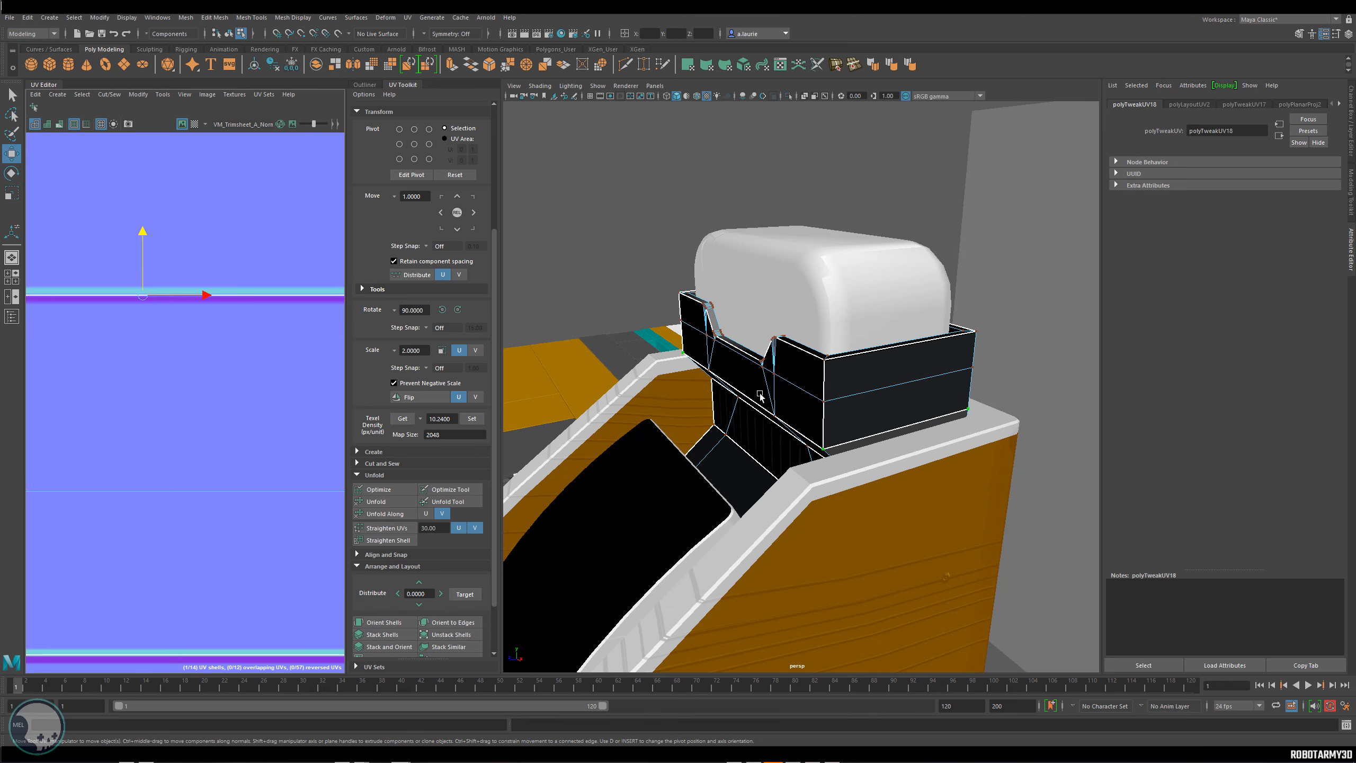
Select the UV shell of the notched box front and frame it in the UV Editor.
alt+drag(801, 385, 803, 390)
scroll(790, 370, up, 8)
right_drag(826, 312, 777, 327)
right_drag(1029, 177, 1085, 129)
click(807, 330)
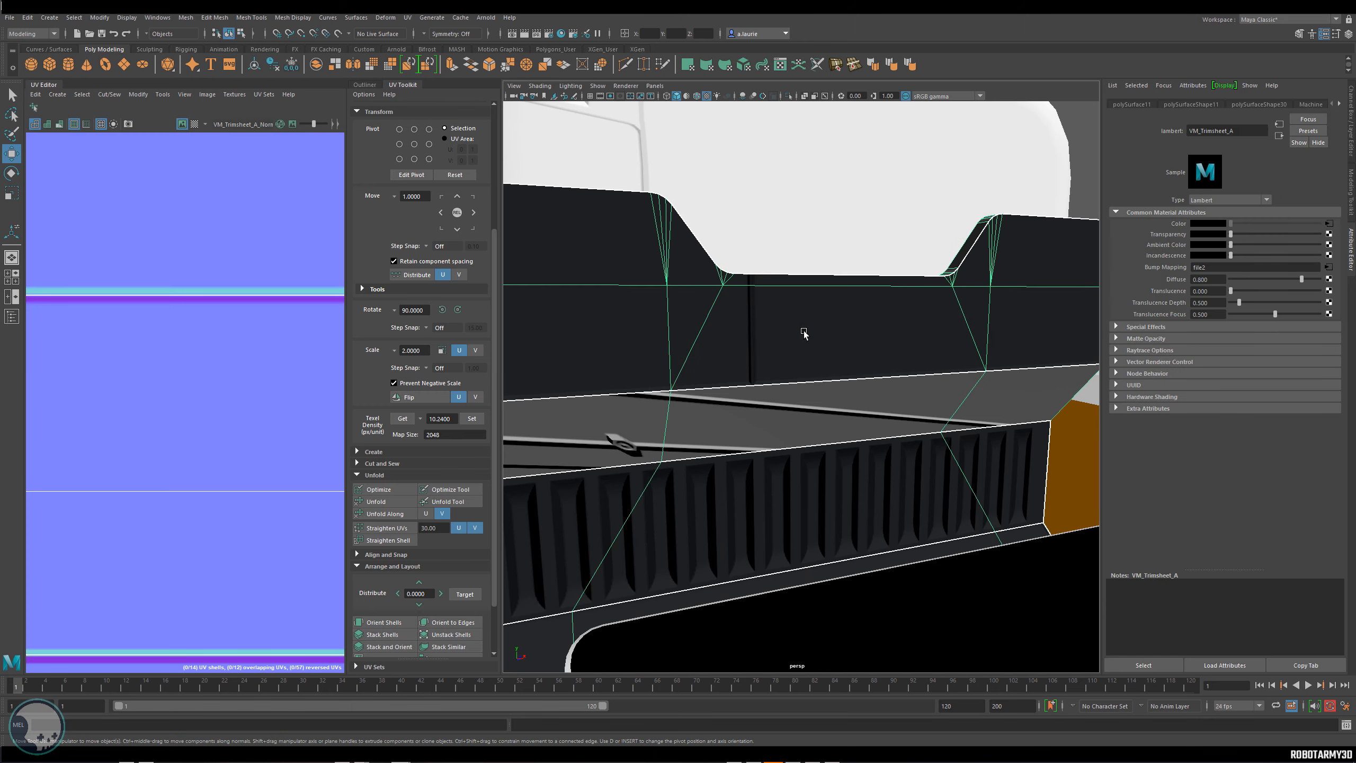
key(f)
mouse_move(817, 360)
right_down()
mouse_move(815, 378)
mouse_move(791, 363)
right_up()
right_drag(191, 298, 160, 297)
click(257, 395)
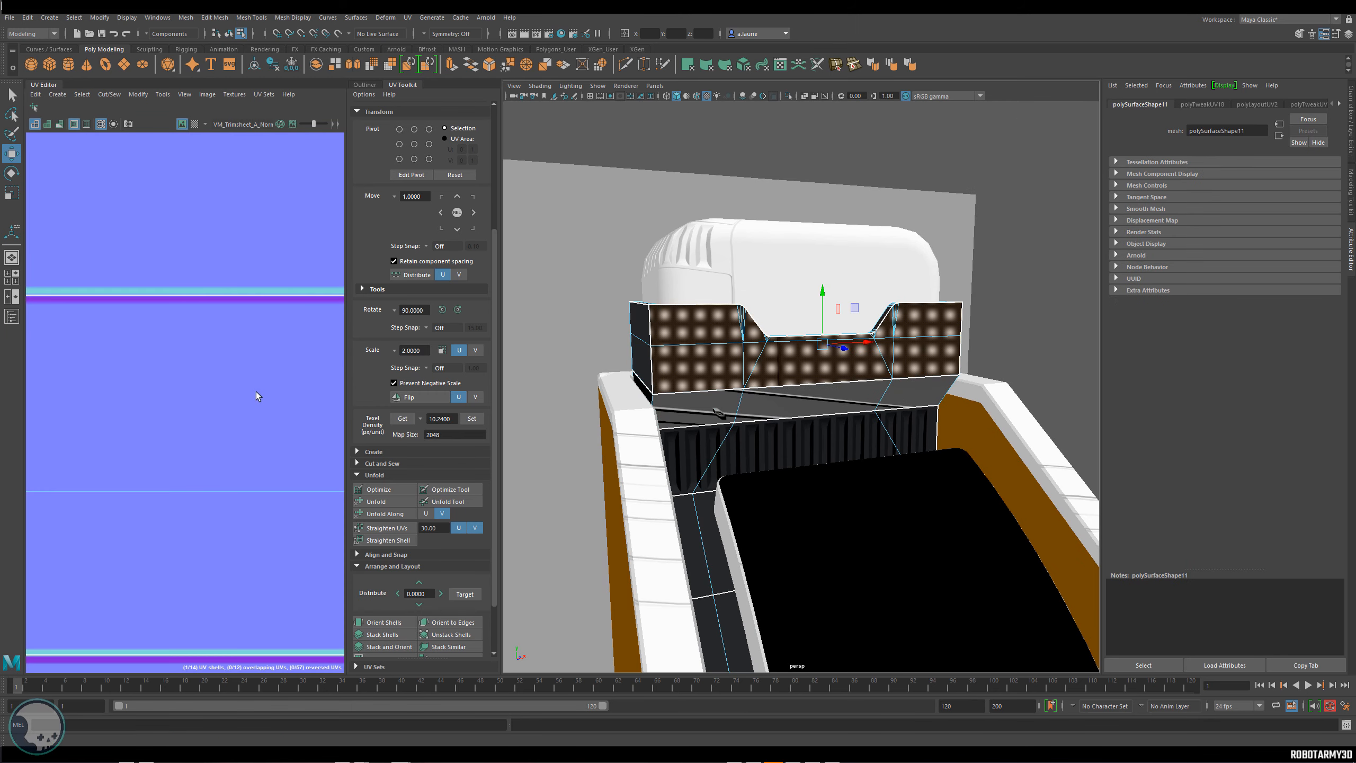
scroll(249, 399, down, 3)
key(f)
Examine the seam crossing the box front and compare its UV shell with the dark strip on the trimsheet layout mesh.
key(ctrl+F12)
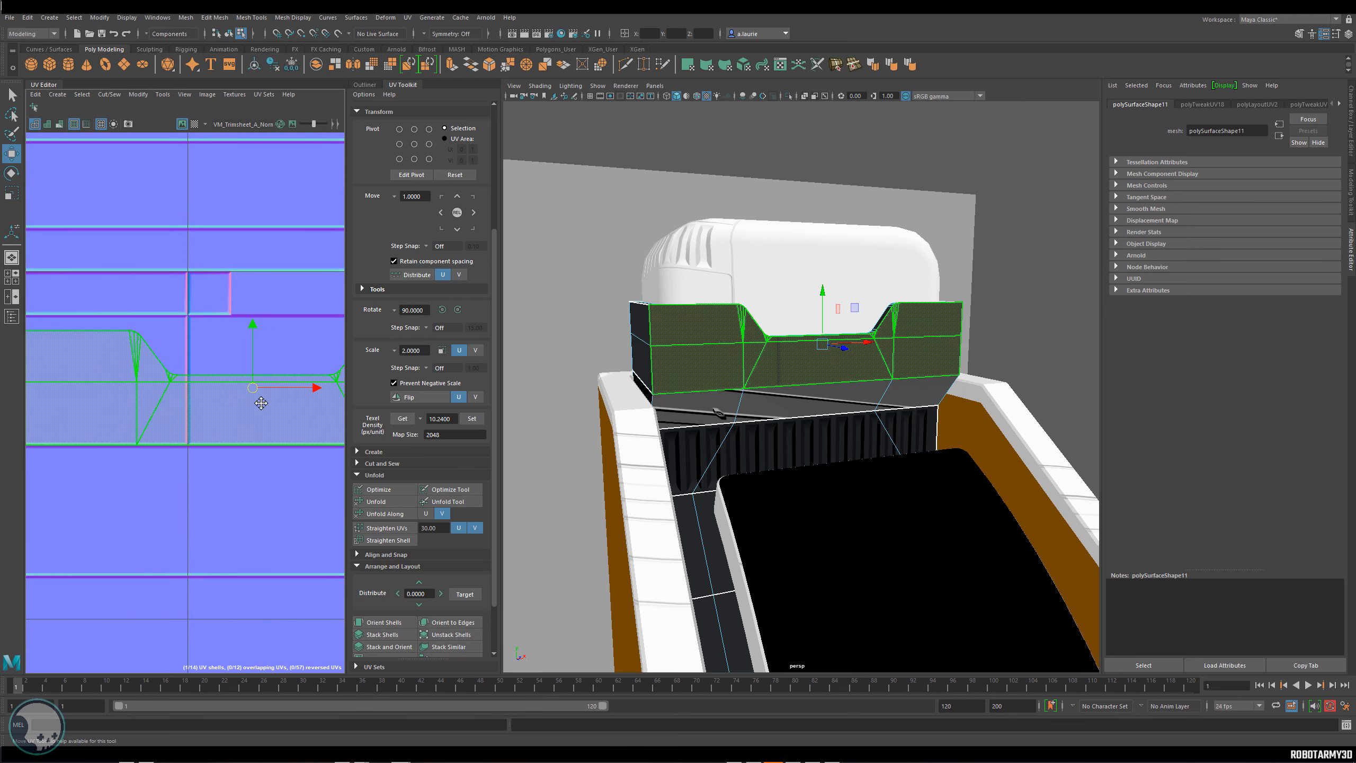
alt+middle_drag(183, 385, 211, 383)
scroll(224, 408, down, 3)
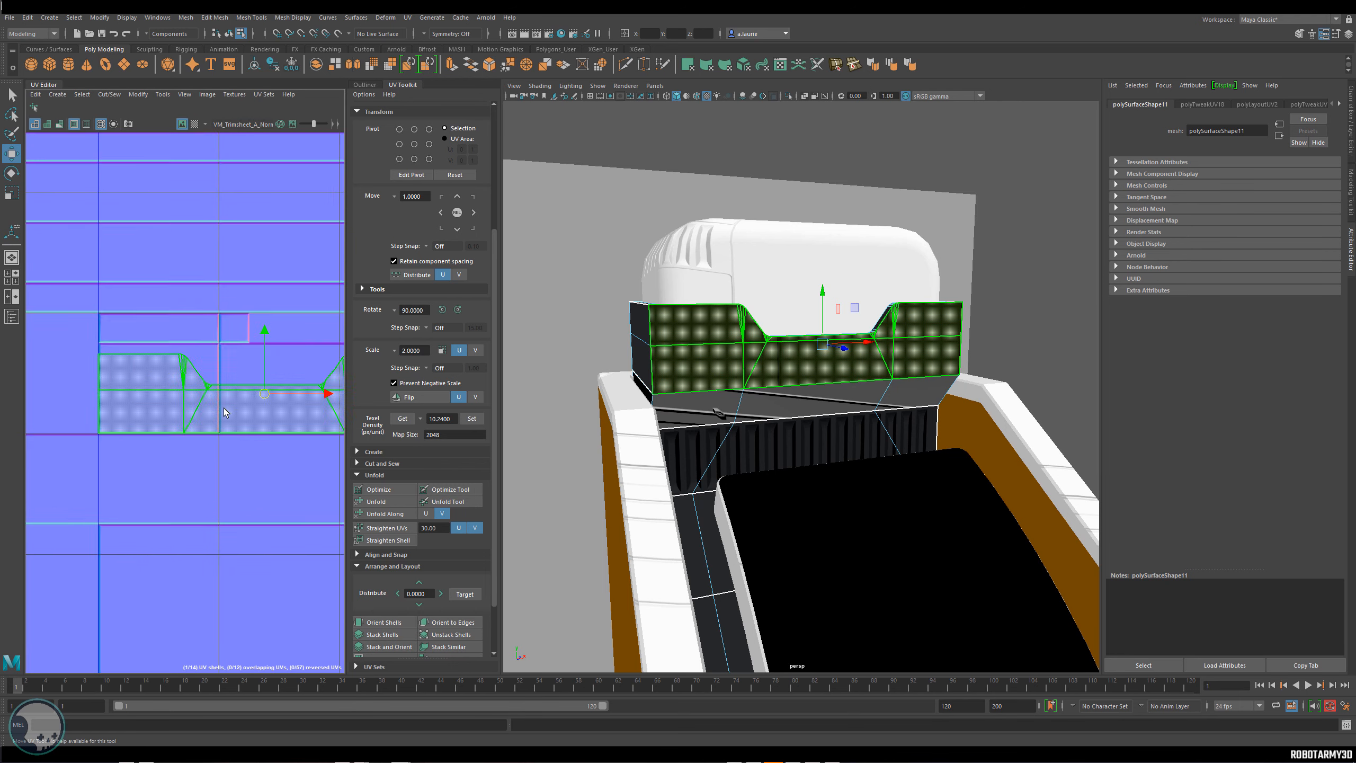
key(f)
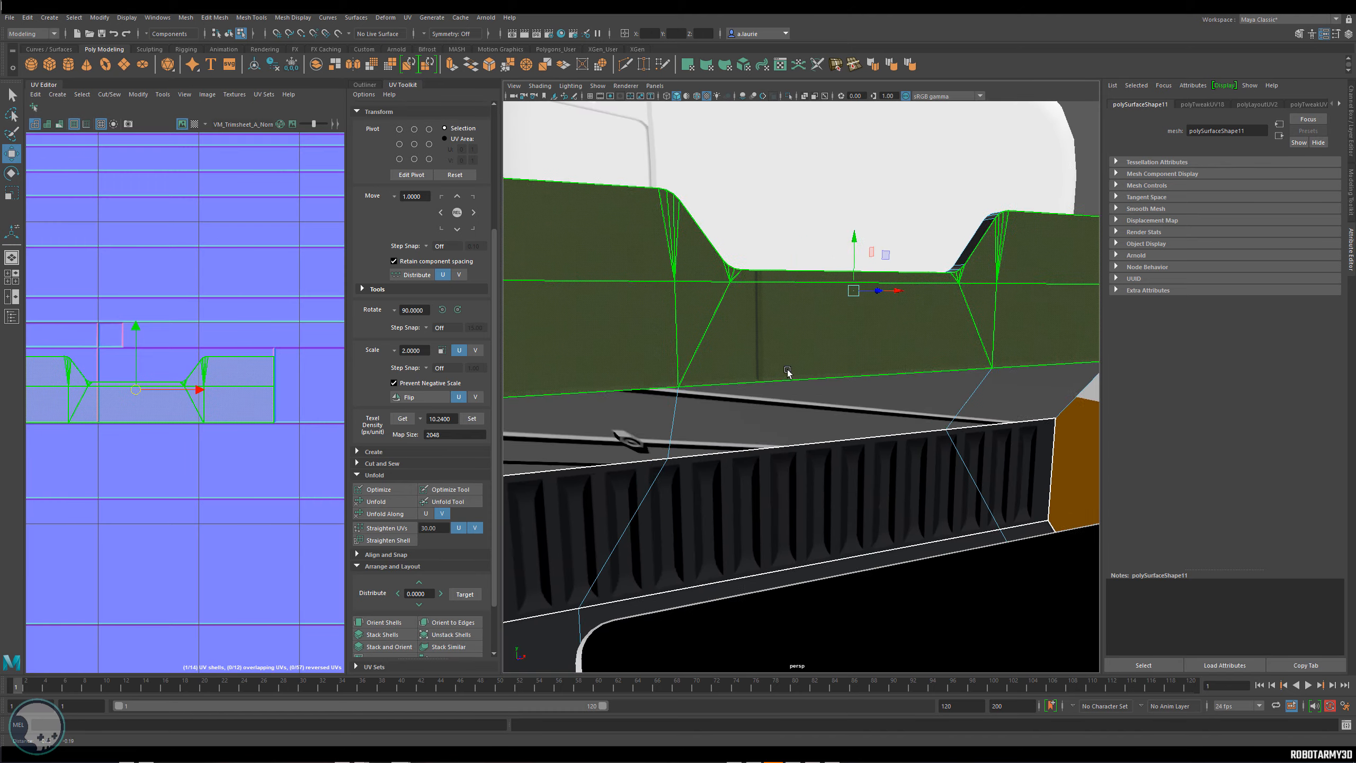
scroll(819, 414, down, 5)
scroll(819, 414, down, 5)
alt+drag(819, 414, 687, 439)
scroll(843, 440, up, 5)
alt+middle_drag(843, 440, 999, 454)
mouse_move(999, 454)
alt+mouse_down()
mouse_move(765, 402)
mouse_move(759, 415)
alt+mouse_up()
scroll(169, 356, down, 3)
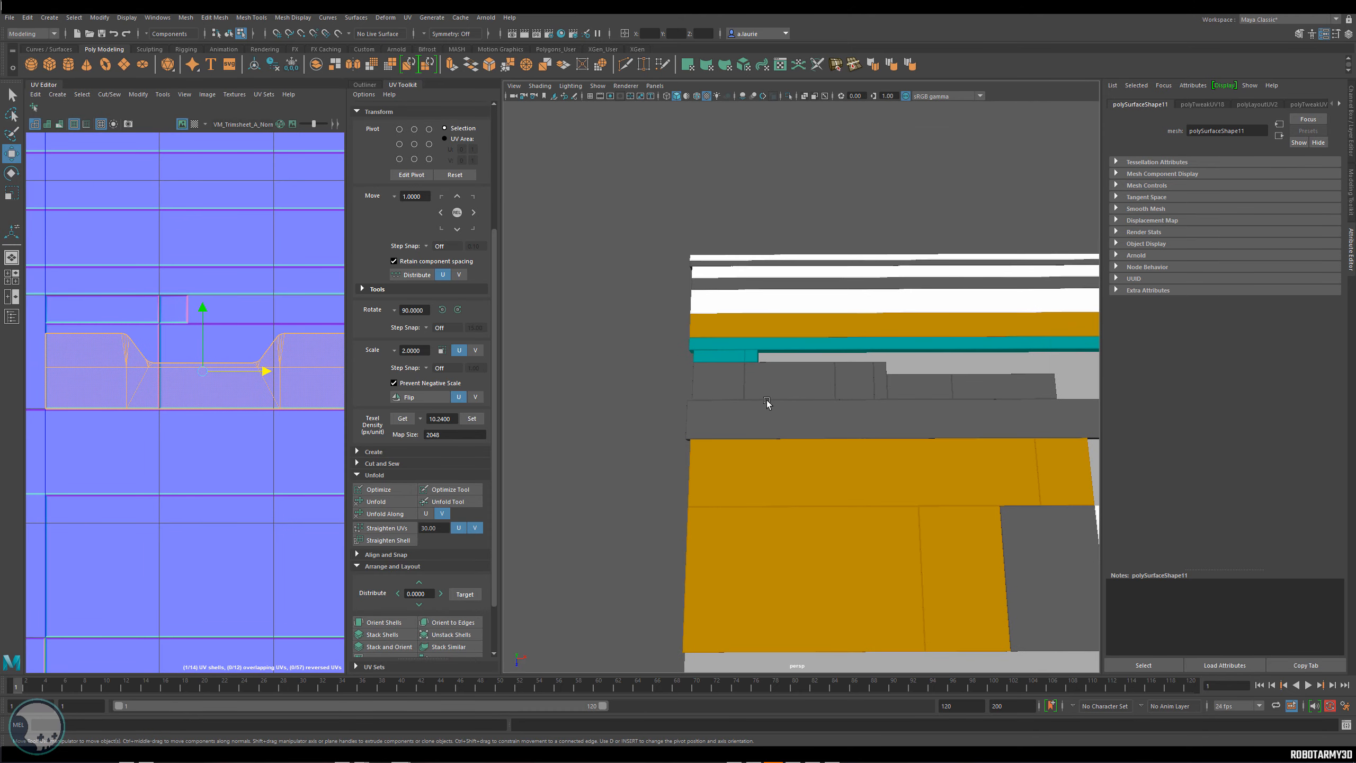
alt+middle_drag(168, 357, 149, 365)
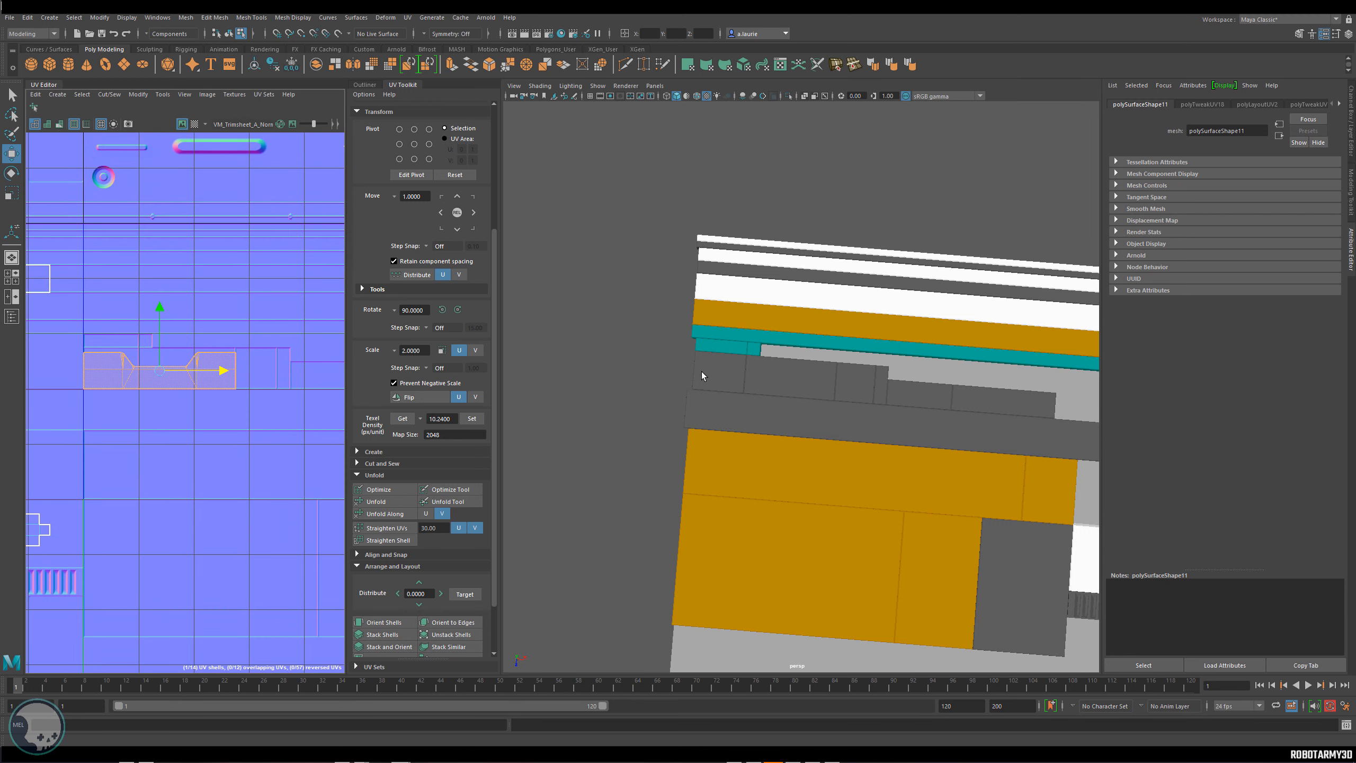
alt+middle_drag(746, 373, 845, 380)
scroll(164, 357, down, 3)
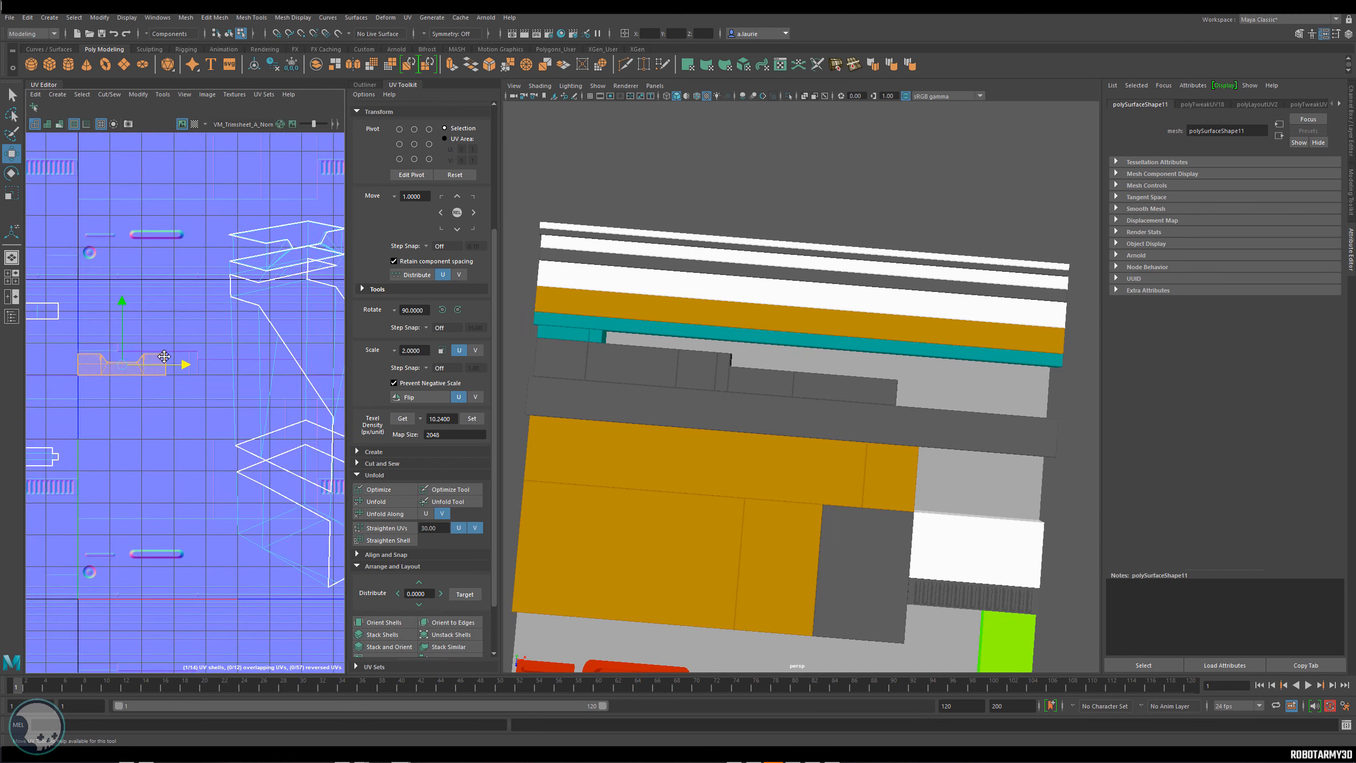
Move the box front's UV shell farther along the dark strip, away from the vertical seam.
alt+middle_drag(163, 357, 155, 354)
drag(112, 369, 267, 373)
scroll(267, 372, up, 3)
scroll(264, 369, up, 2)
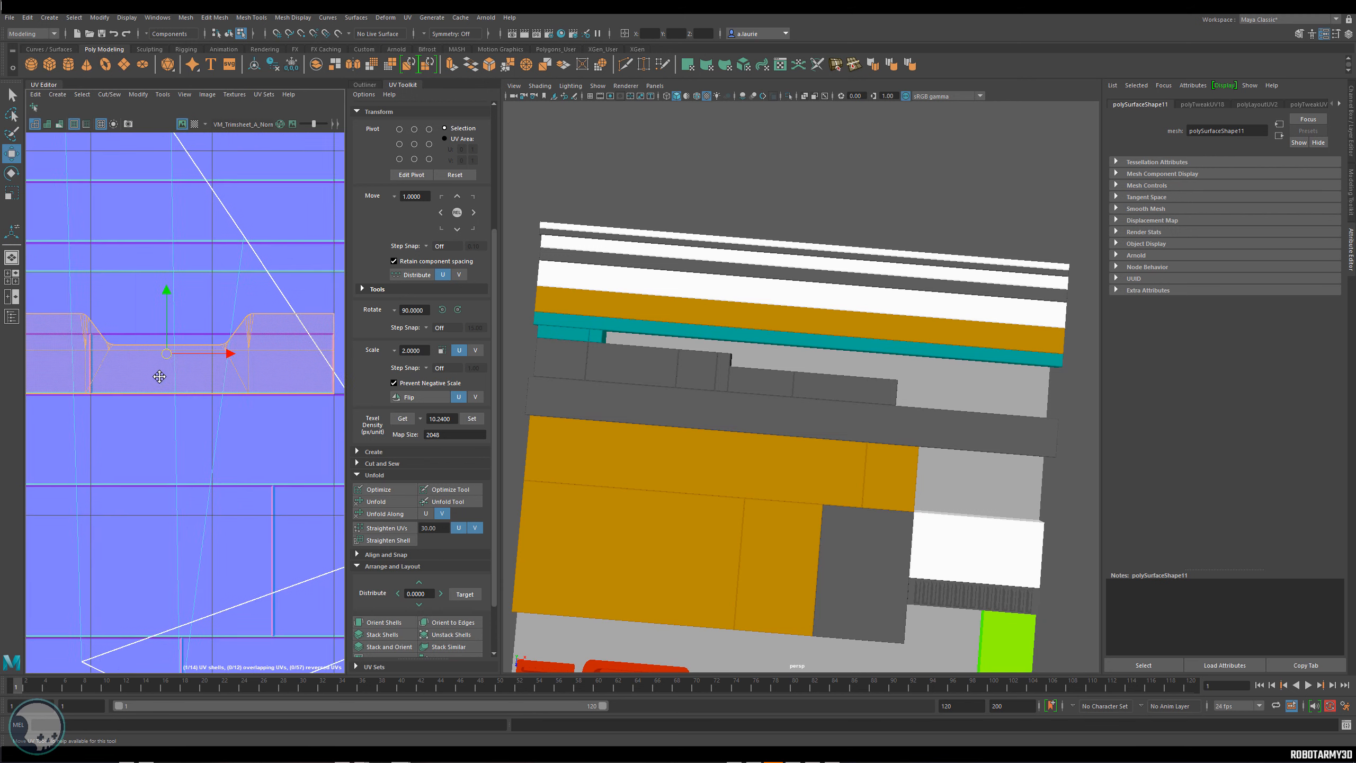
Move the box front's UV shell so one end meets the vertical seam and its base sits on the dark strip's panel line.
alt+middle_drag(192, 368, 154, 368)
drag(166, 356, 203, 367)
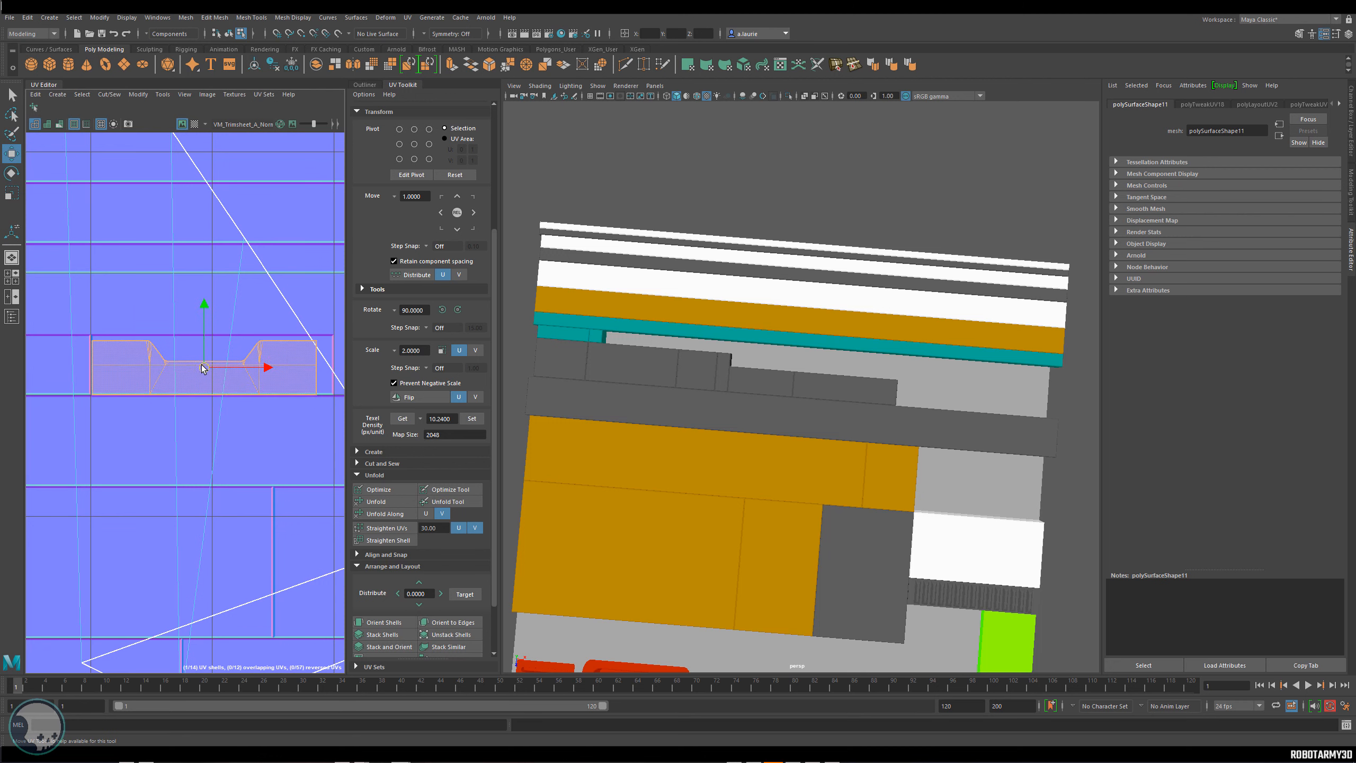
scroll(148, 375, up, 6)
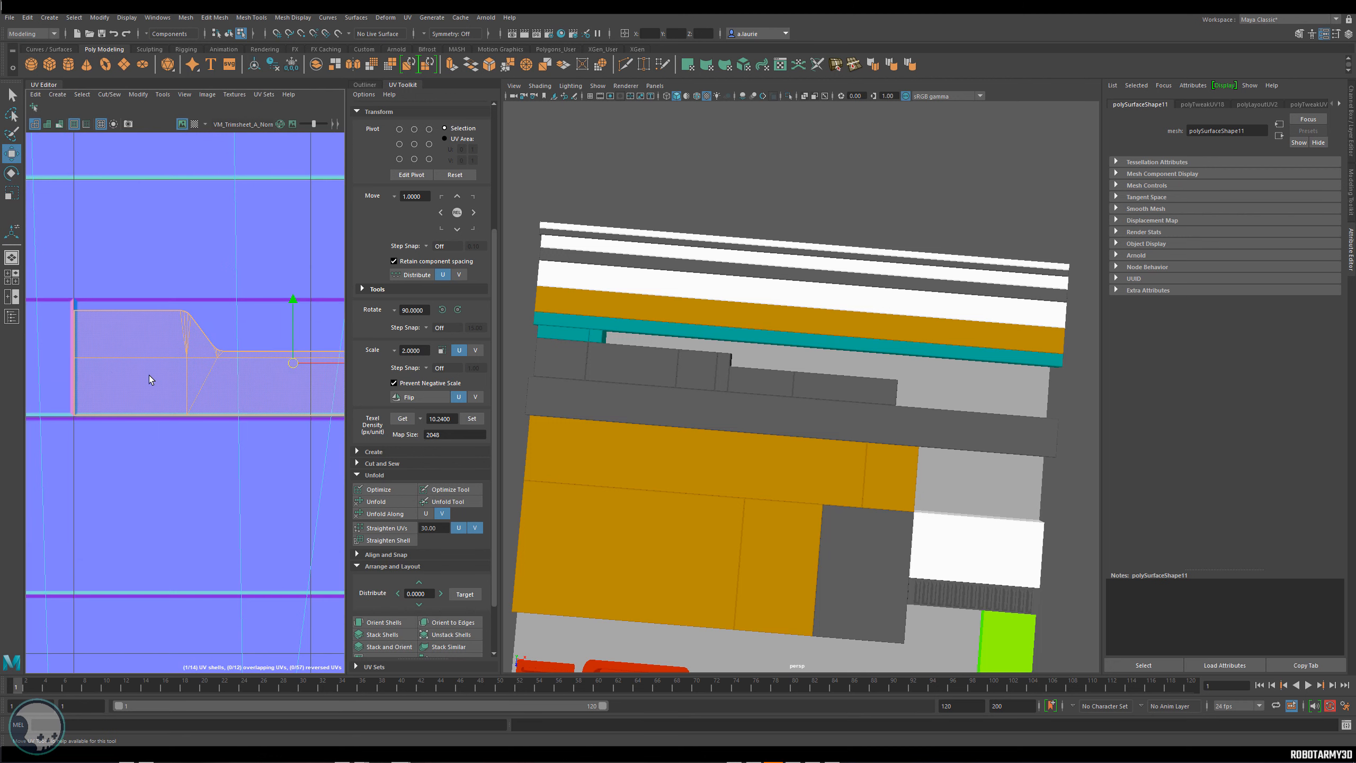
Shift the end UVs of the box front's shell sideways to line up with the vertical seam.
right_click(249, 320)
right_drag(258, 324, 295, 320)
drag(206, 270, 274, 481)
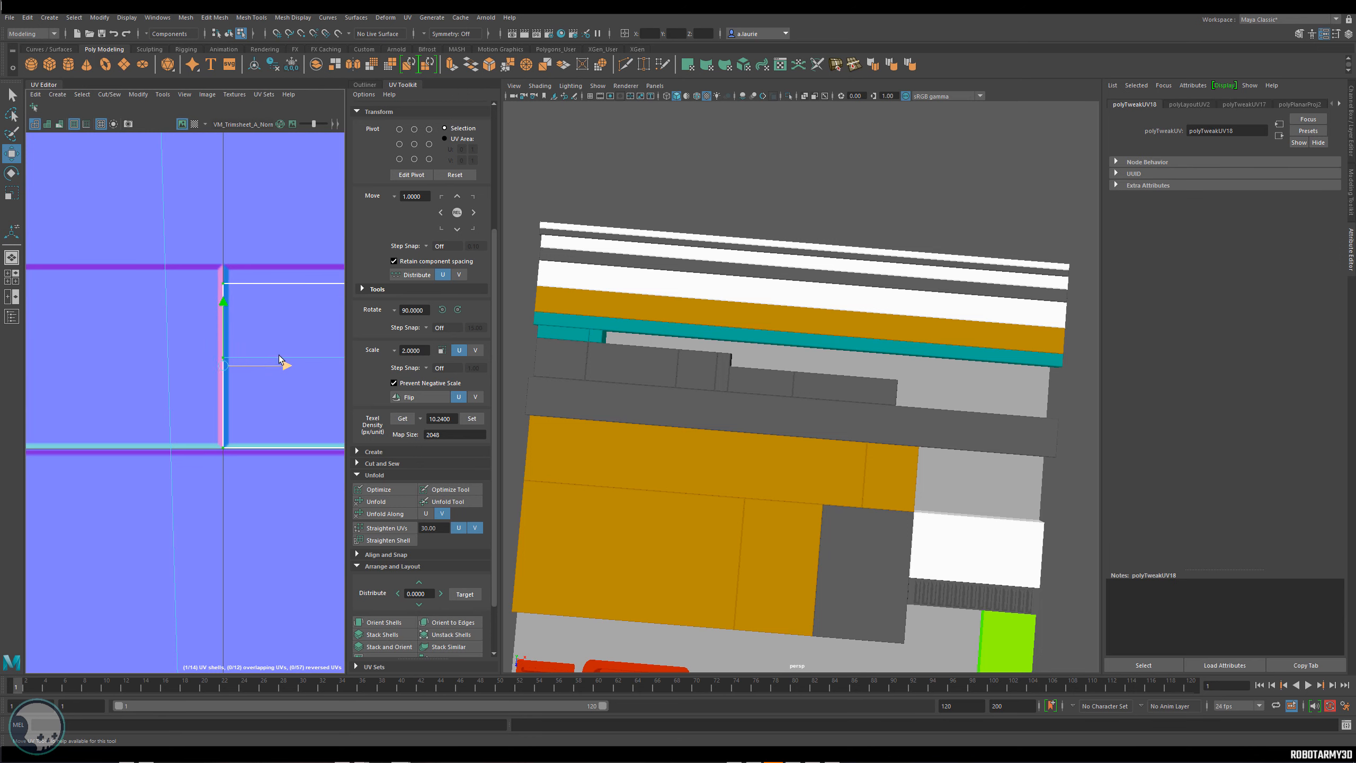
scroll(279, 359, down, 5)
alt+middle_drag(206, 337, 225, 357)
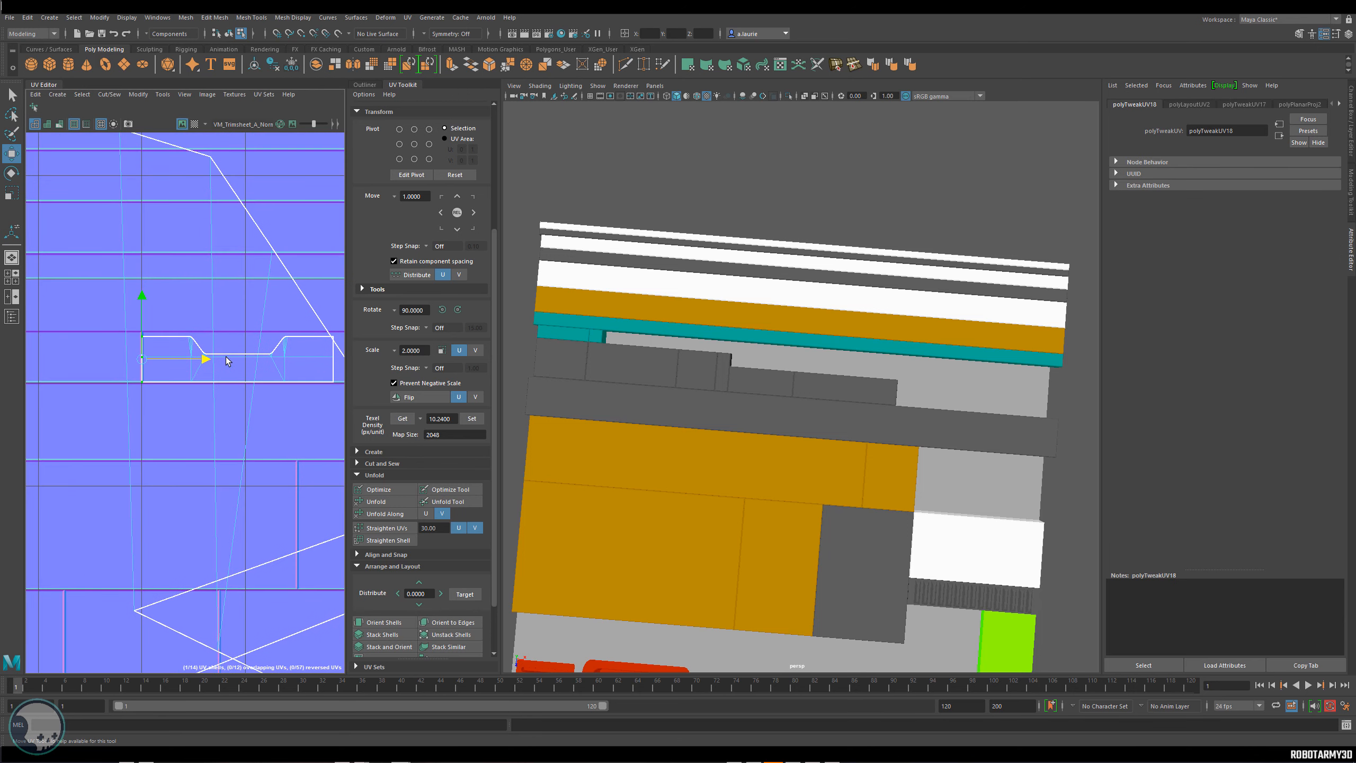
right_drag(226, 357, 225, 404)
scroll(225, 405, up, 3)
scroll(224, 405, up, 2)
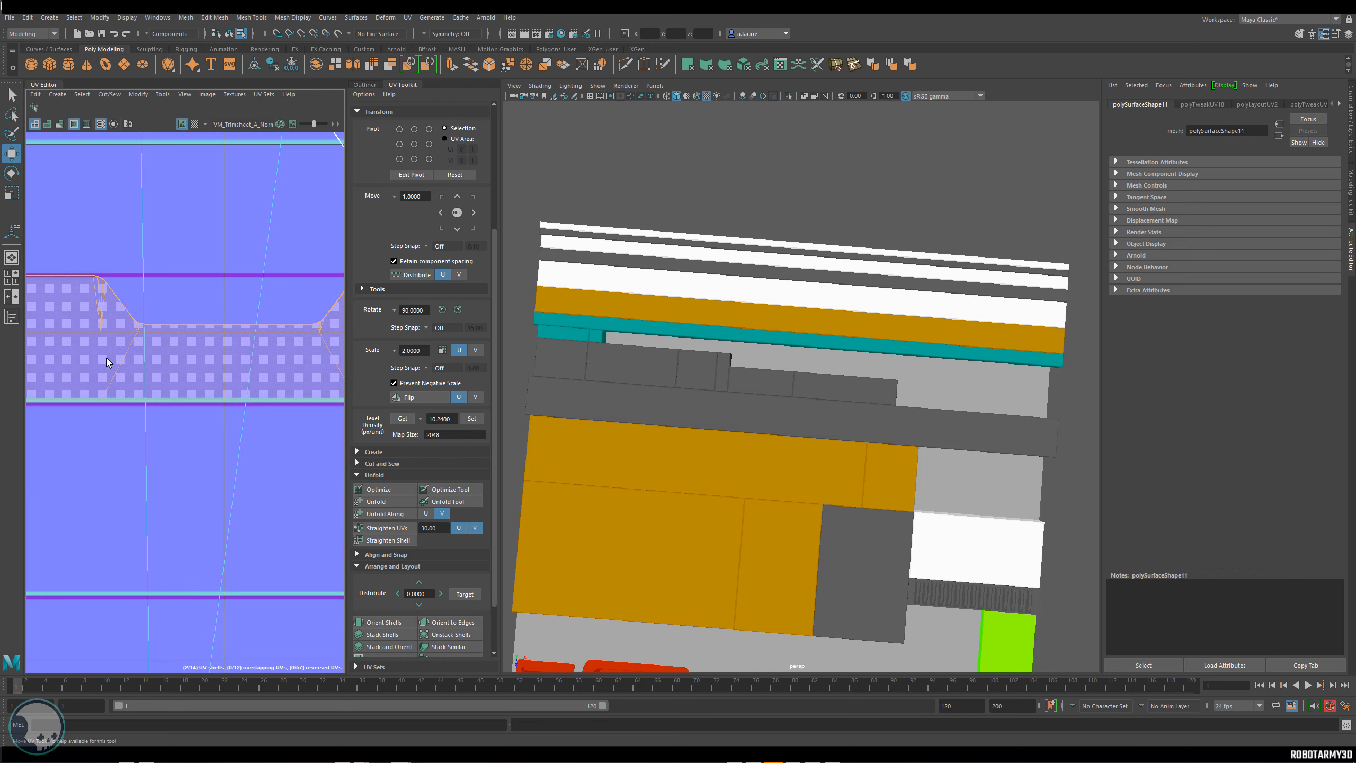
drag(106, 359, 125, 368)
shift+click(178, 355)
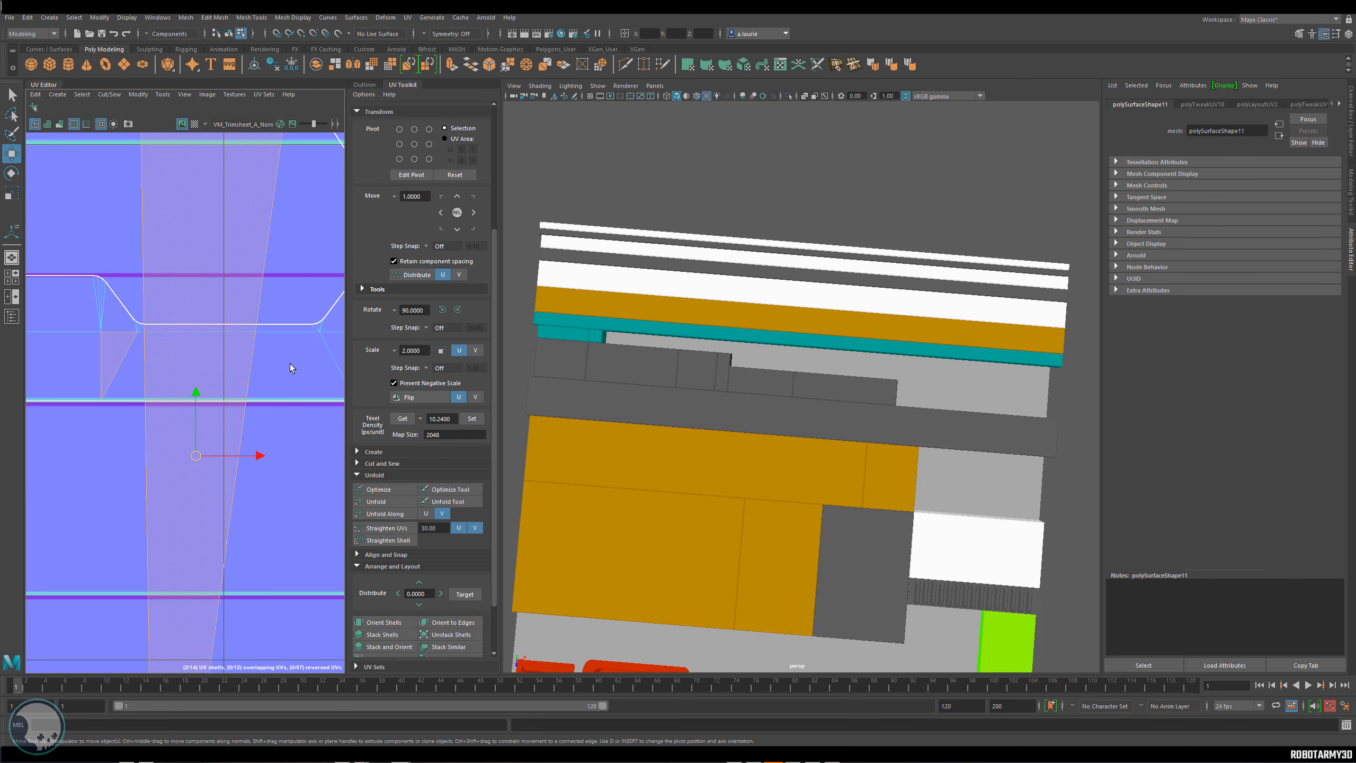
right_click(227, 351)
click(756, 389)
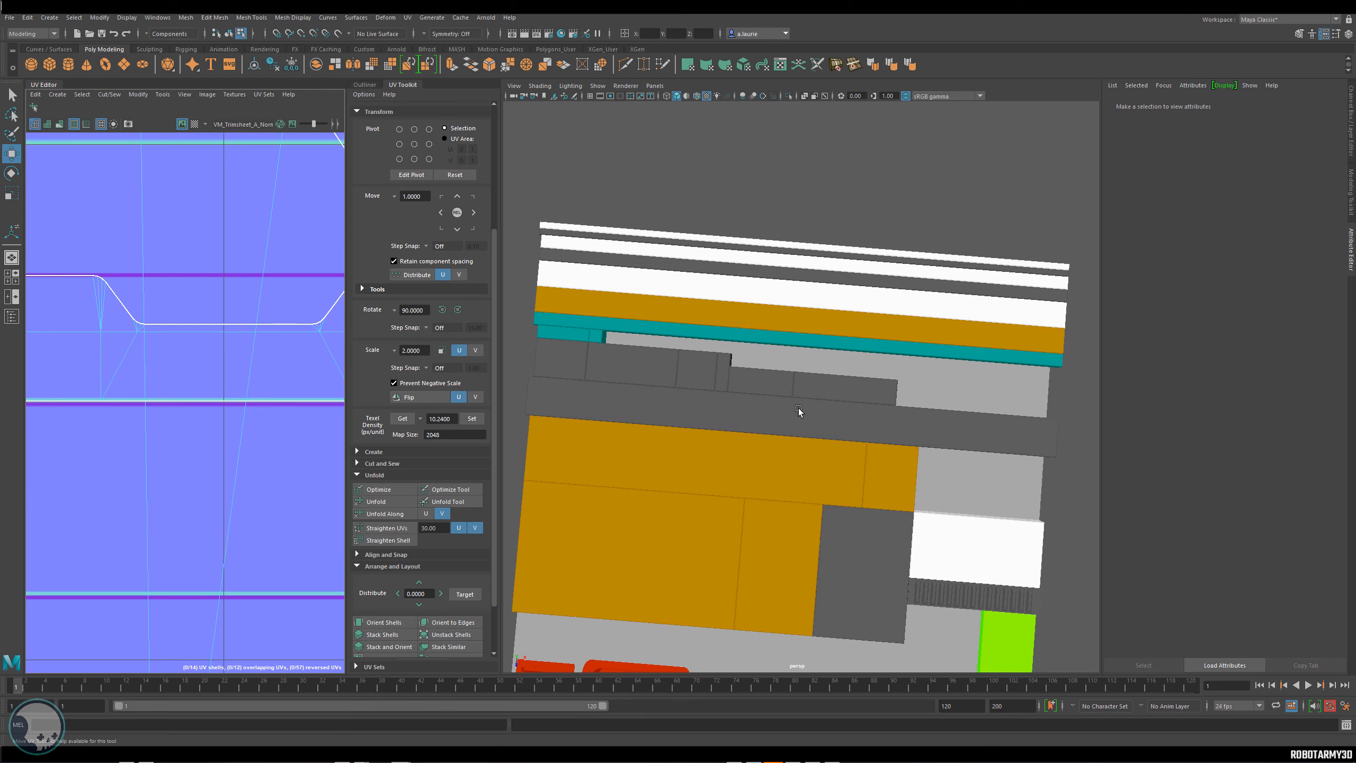
Select the machine body mesh in the scene and frame its notched top box.
scroll(798, 408, down, 5)
scroll(995, 480, up, 4)
click(1071, 539)
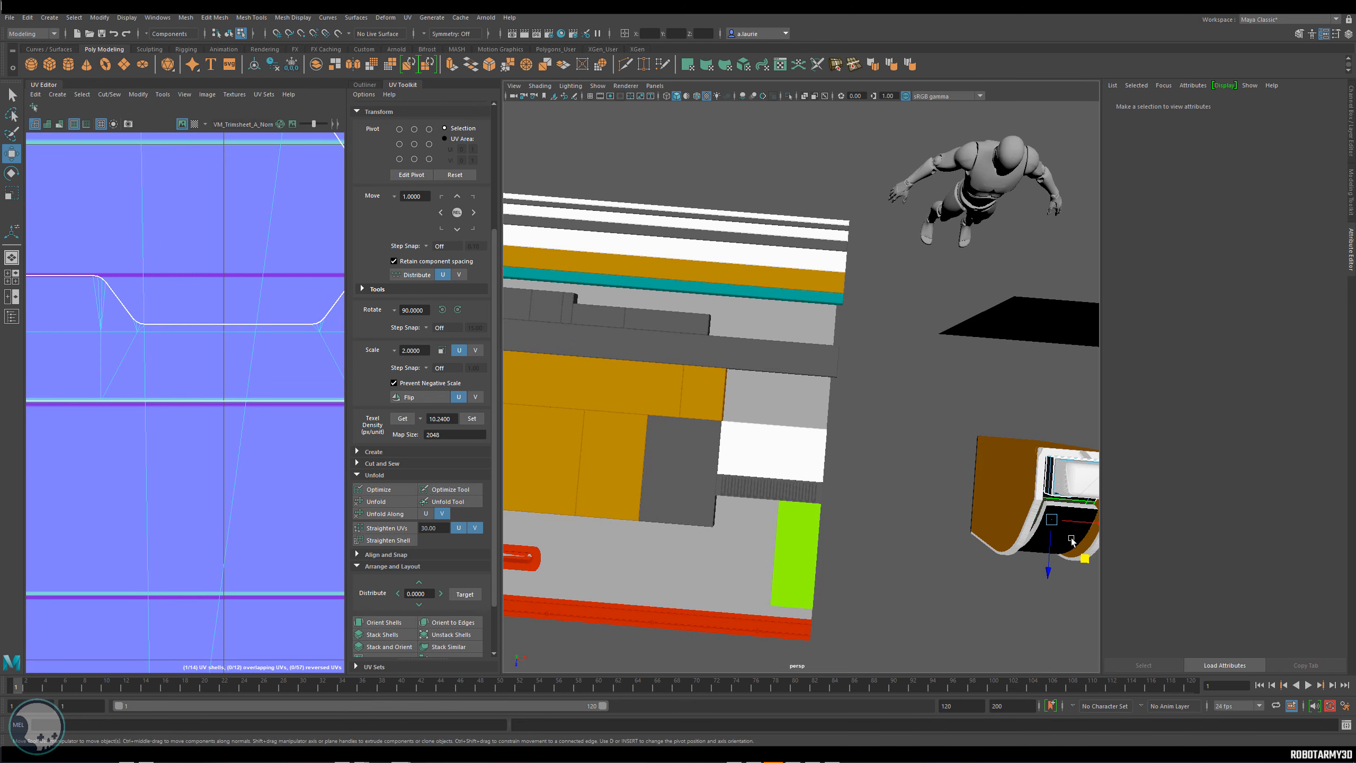
key(f)
scroll(877, 415, up, 3)
alt+drag(878, 415, 793, 303)
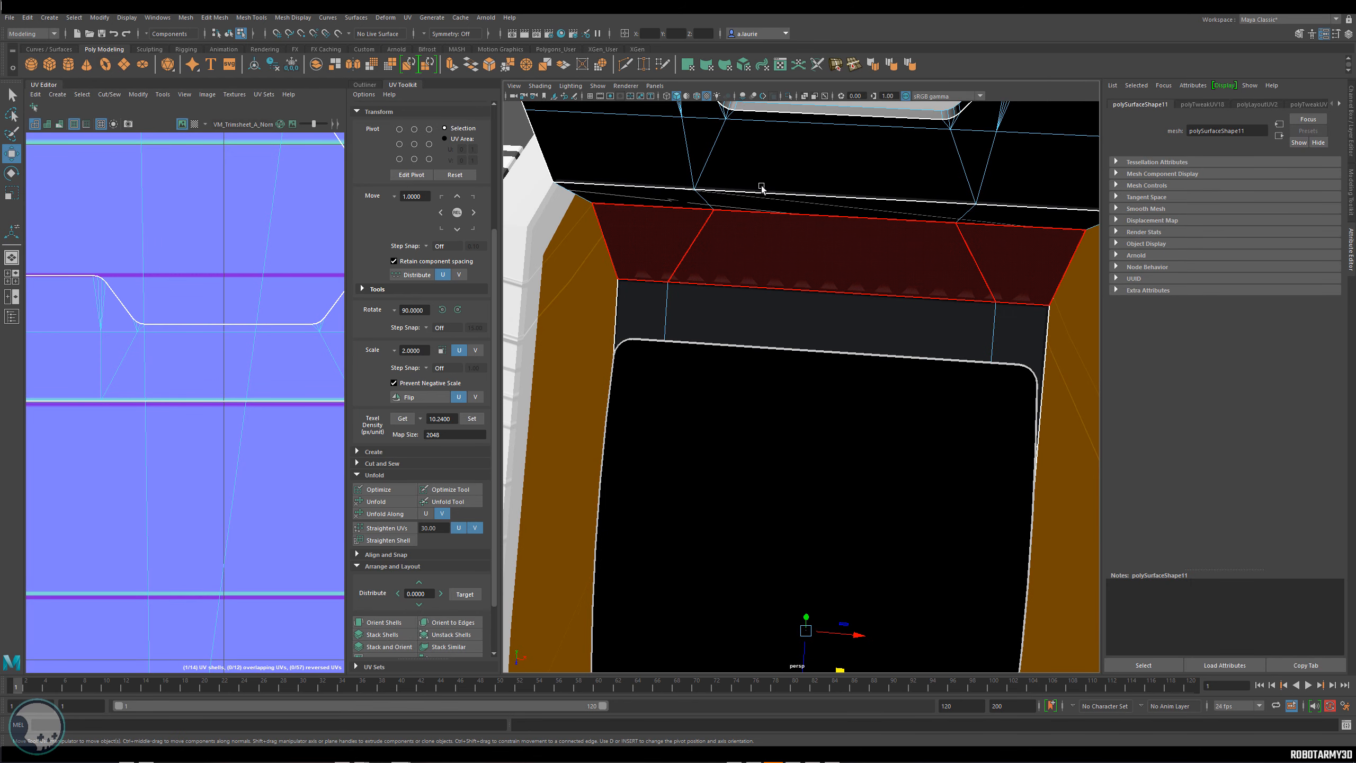
Select the box front's lower middle faces beneath the notch and split them into their own UV shell.
click(712, 136)
click(769, 155)
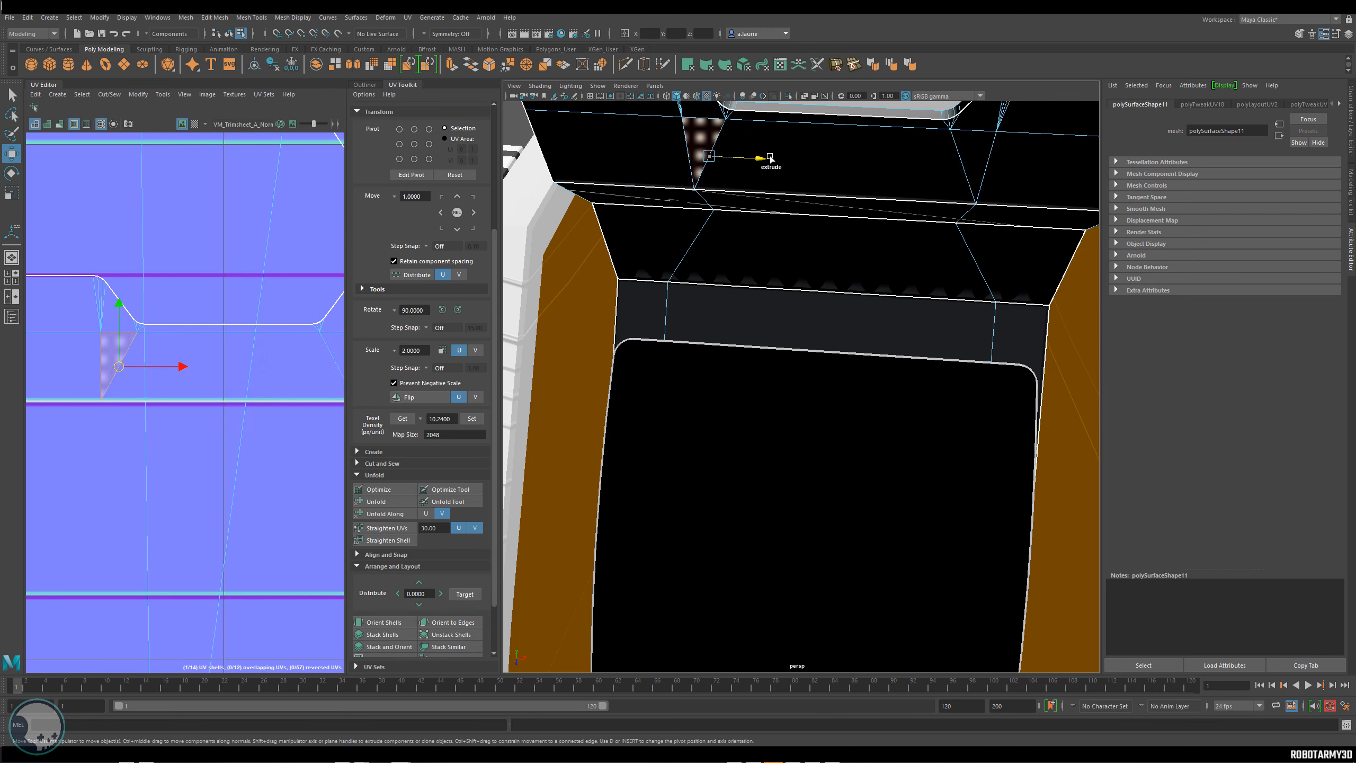
click(899, 176)
alt+drag(899, 176, 901, 262)
key(q)
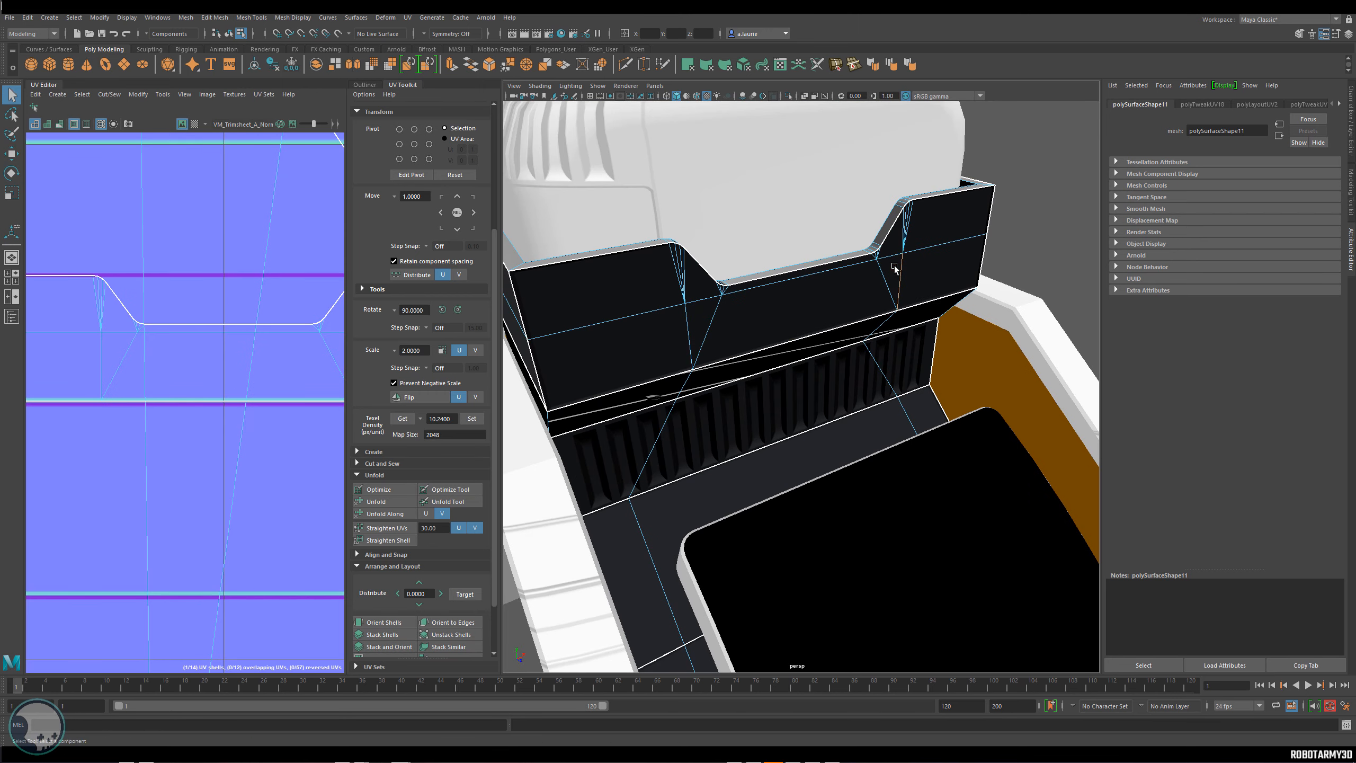
right_drag(881, 288, 876, 312)
alt+drag(876, 312, 907, 266)
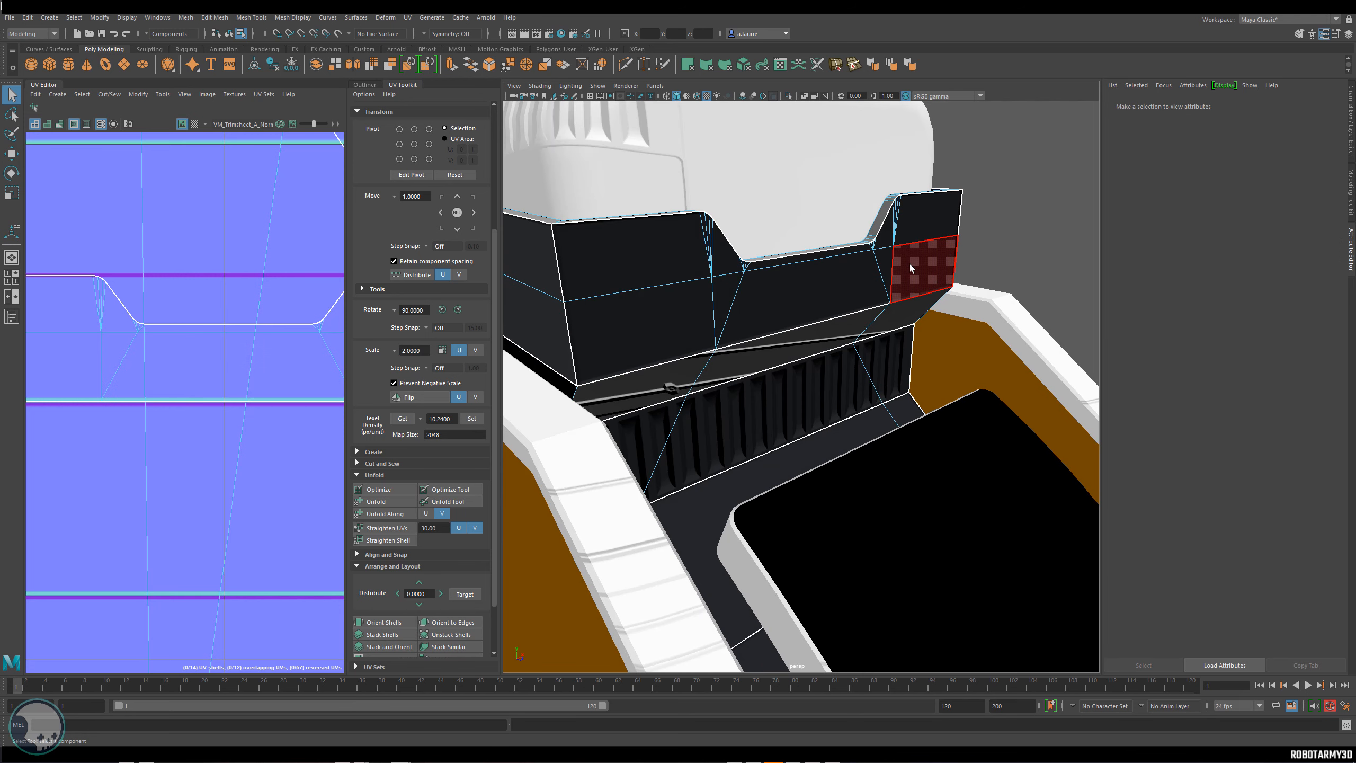
double_click(891, 263)
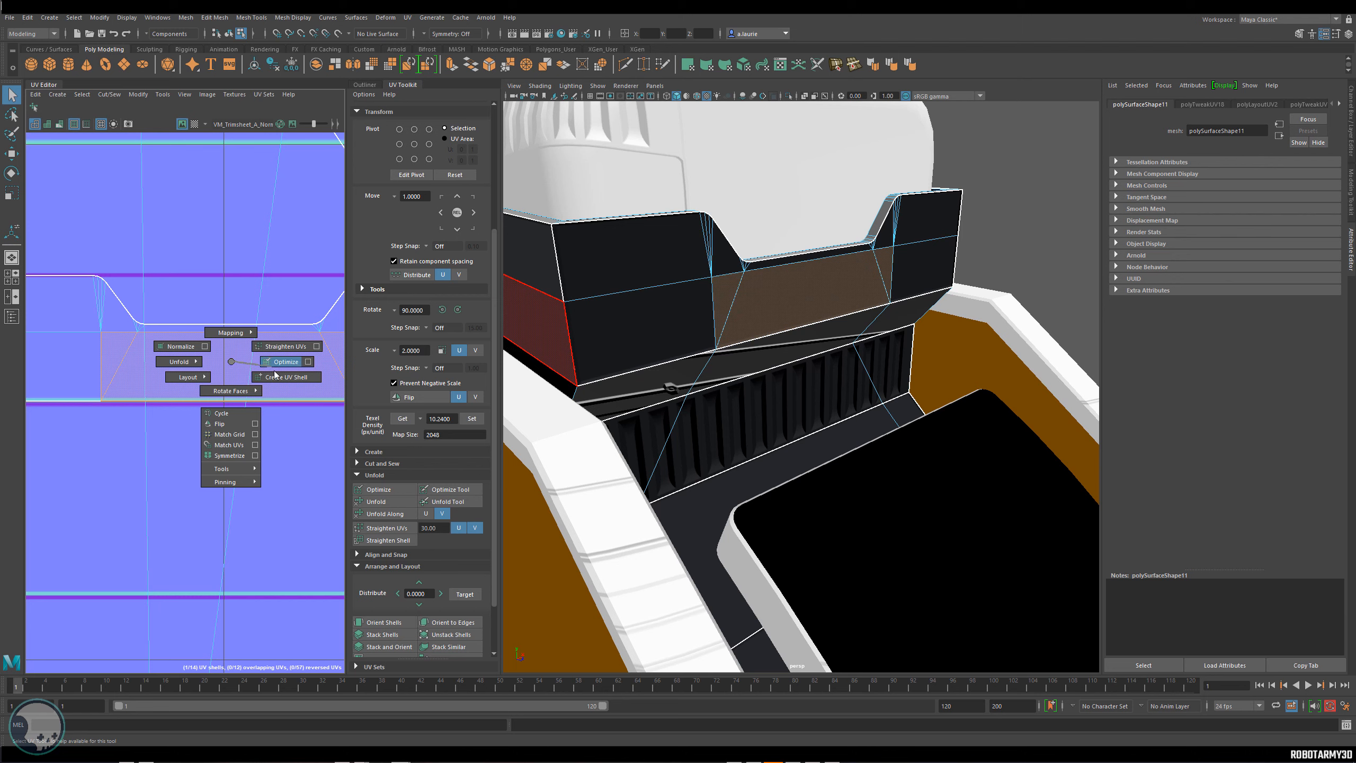
shift+right_drag(274, 371, 275, 375)
Move the new middle panel's UV shell onto the dark strip's narrow upright panel on the trimsheet.
scroll(275, 375, down, 5)
key(w)
drag(255, 373, 127, 391)
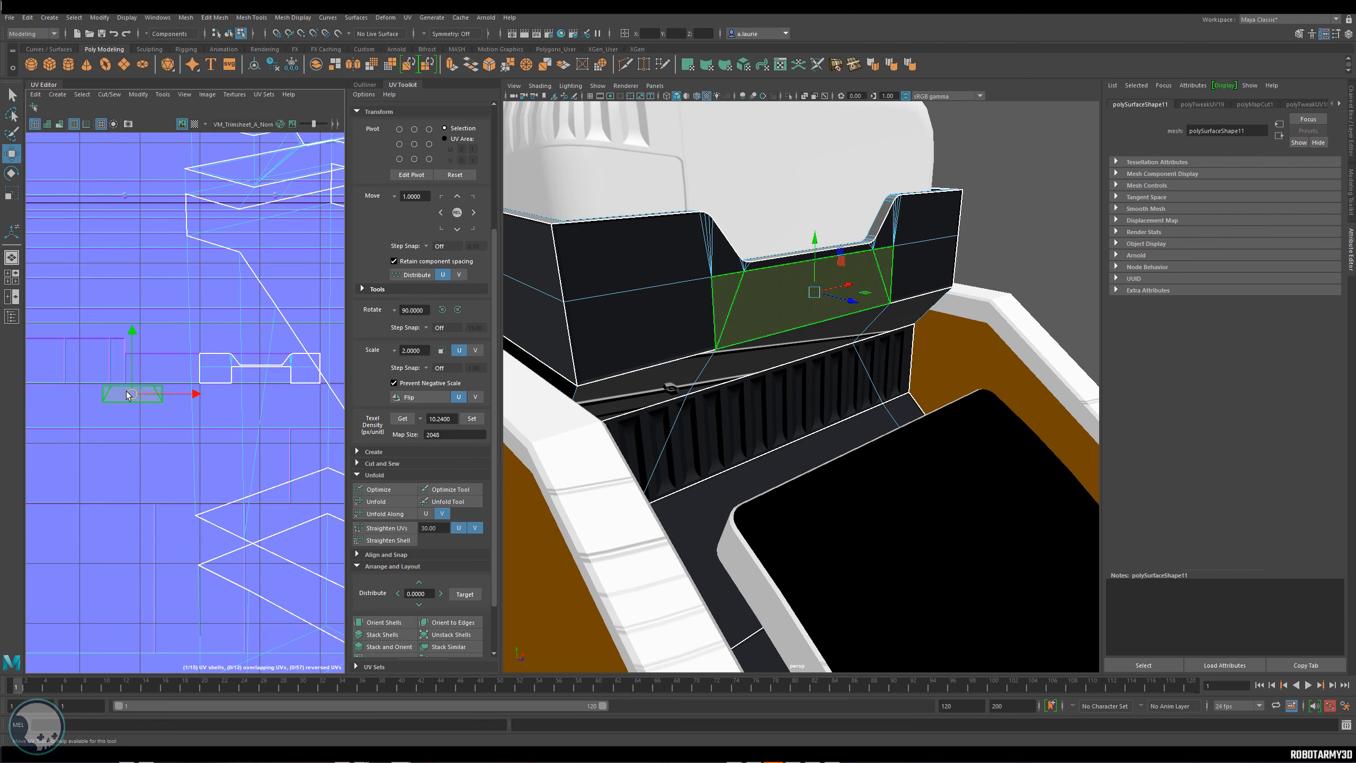
alt+middle_drag(128, 394, 271, 408)
drag(275, 409, 282, 370)
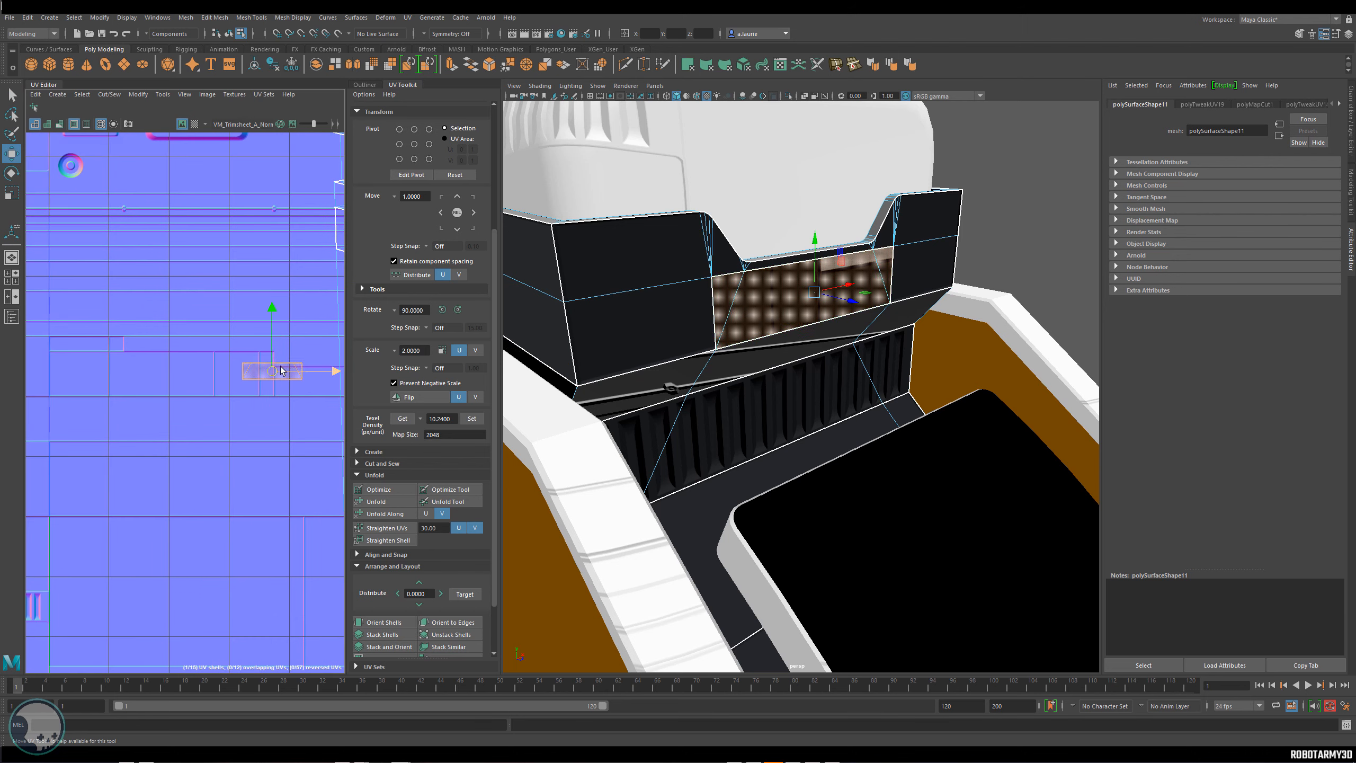
scroll(283, 370, up, 5)
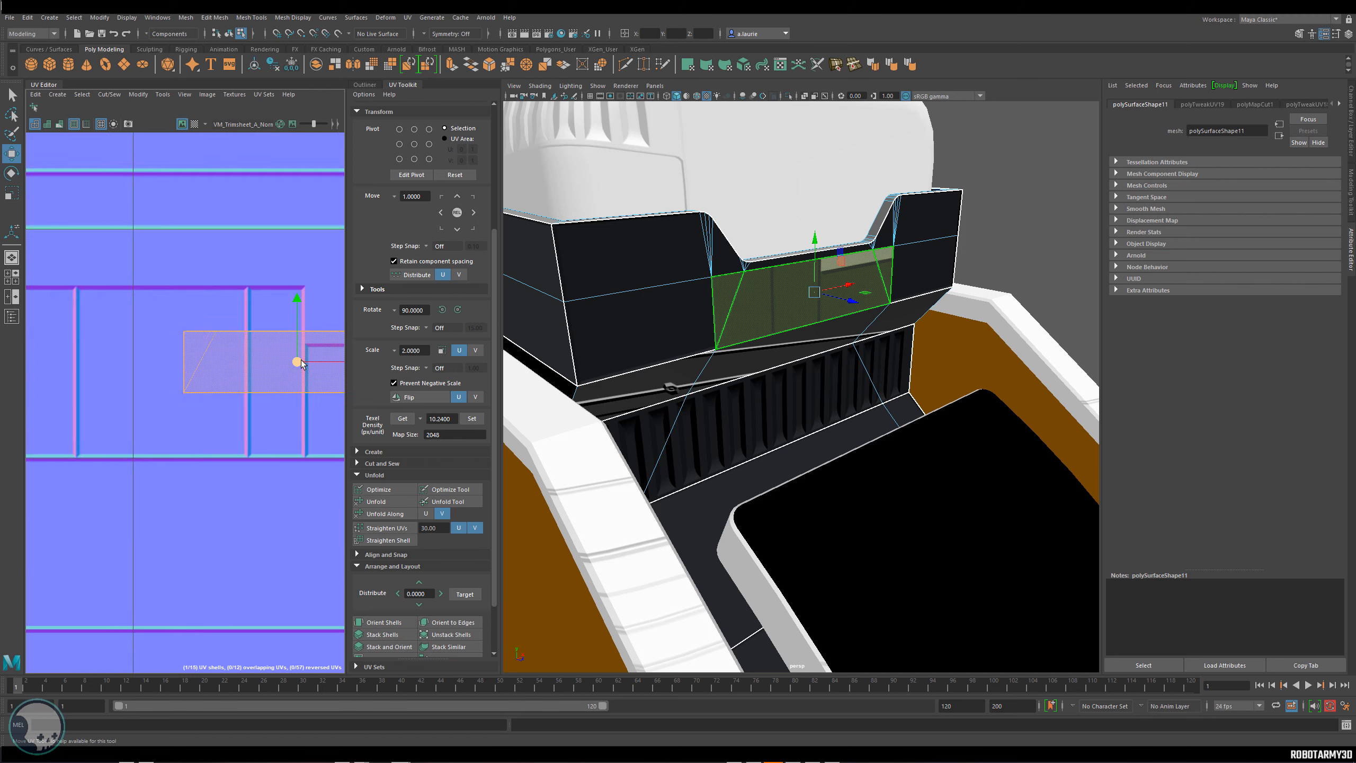
Rotate the middle panel's UV shell by 90 degrees and scale it to fit the narrow trimsheet panel.
click(442, 310)
key(r)
drag(241, 376, 221, 388)
key(w)
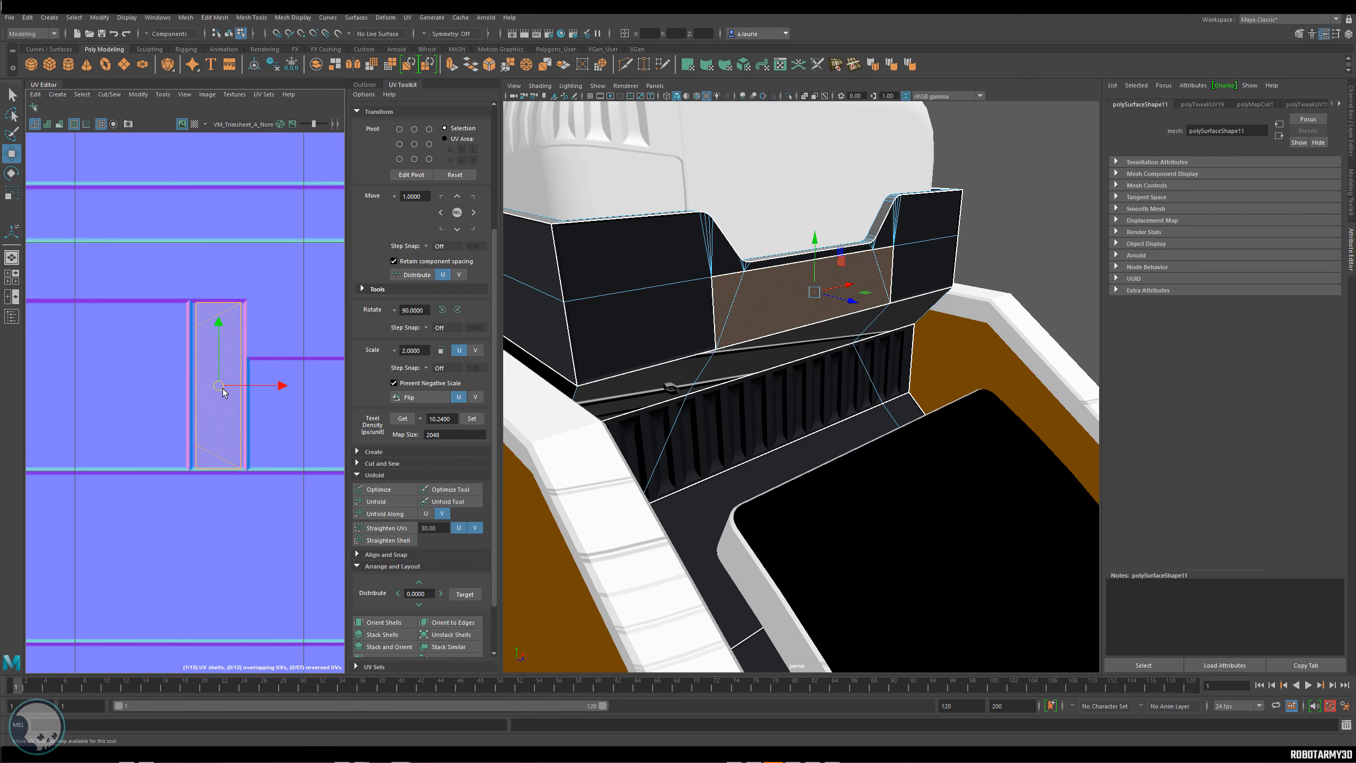
Move the two long sides of the middle panel's UV shell out to the narrow panel's side bevels.
right_drag(226, 388, 262, 390)
drag(157, 288, 206, 466)
scroll(204, 423, up, 3)
drag(216, 351, 204, 350)
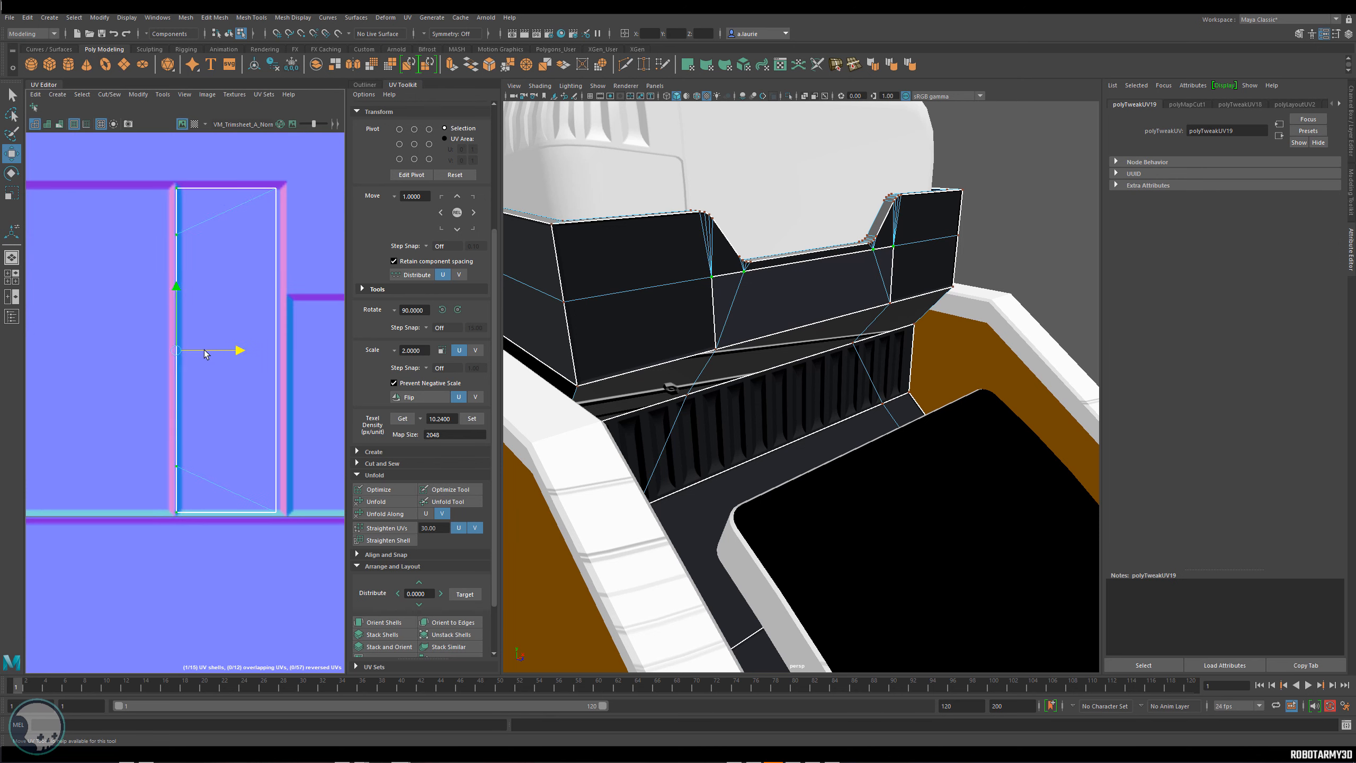
drag(295, 531, 296, 533)
drag(297, 350, 306, 352)
Extend the top and bottom UV rows of the middle panel's shell to the bevel lines and check the box front.
alt+middle_drag(279, 313, 273, 362)
drag(302, 212, 155, 296)
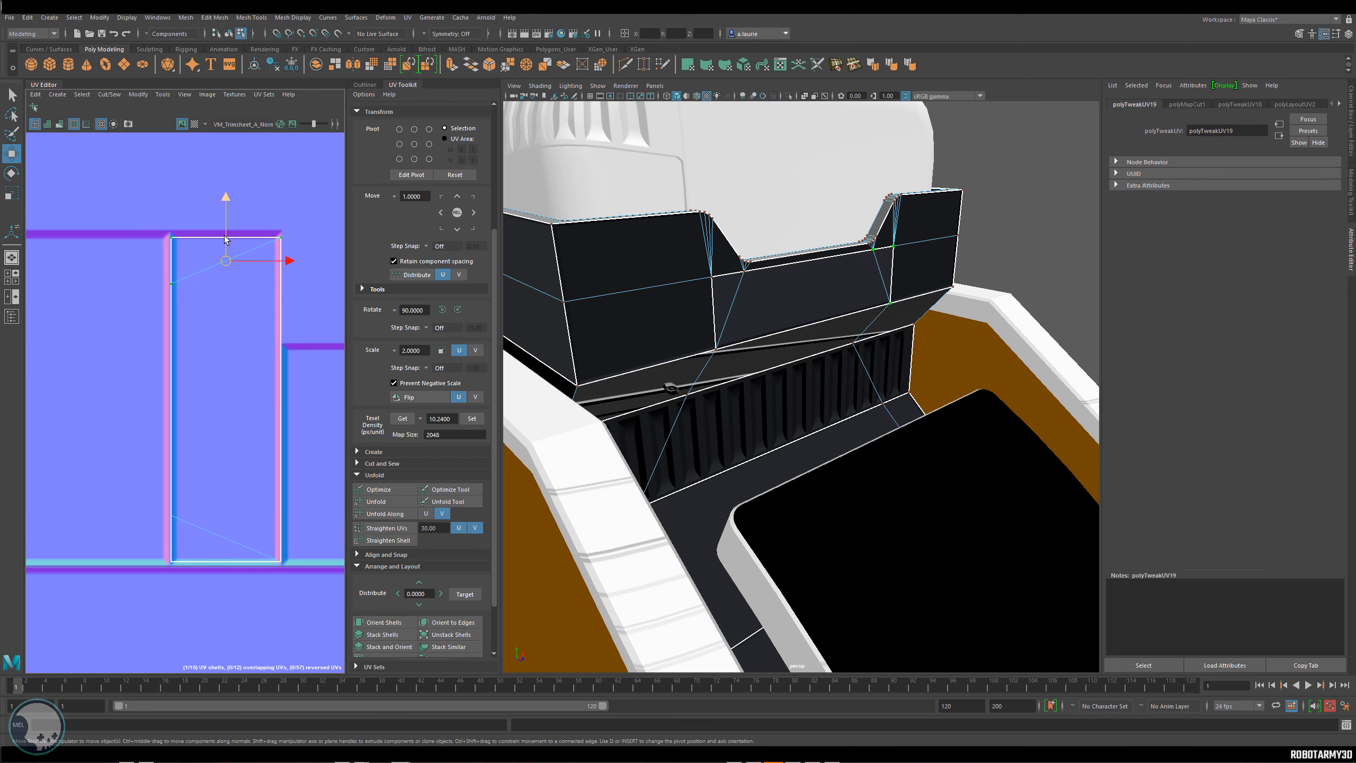
drag(224, 236, 224, 228)
drag(150, 510, 311, 598)
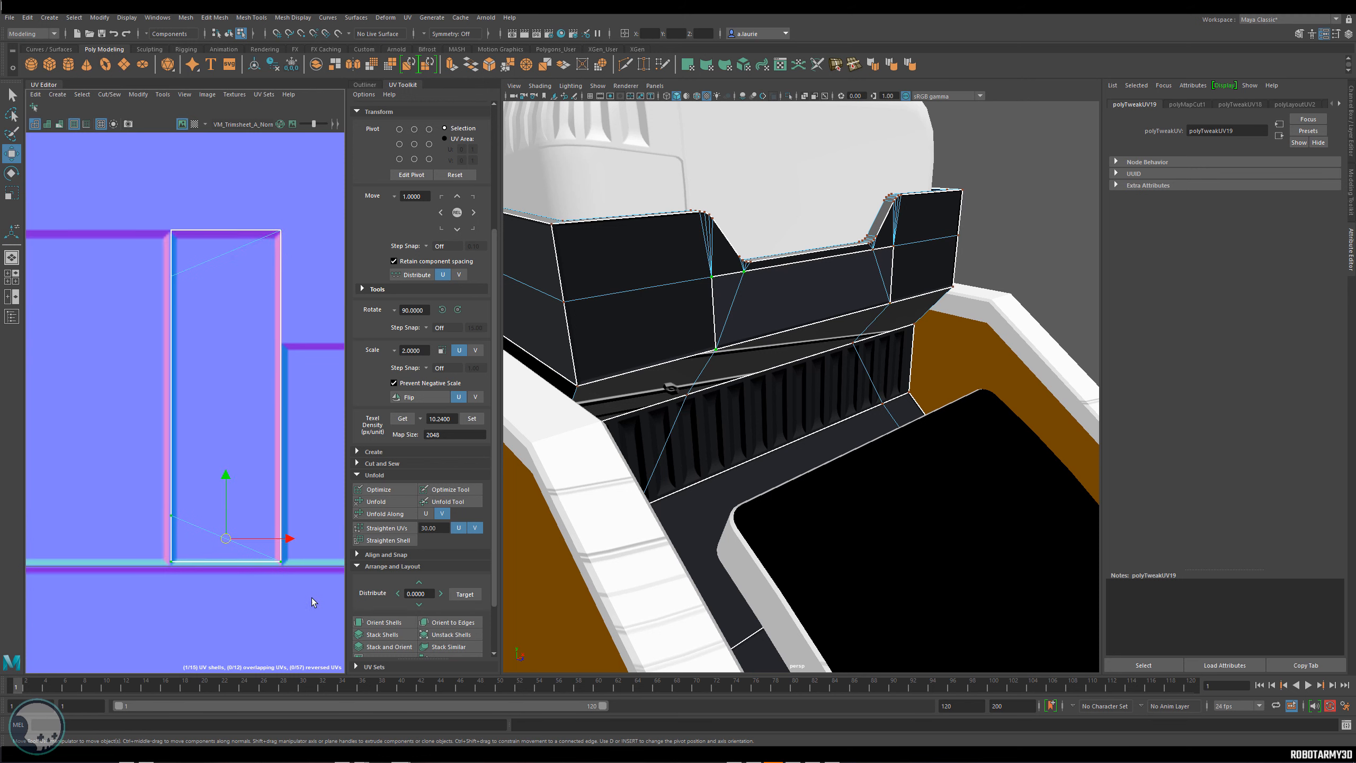
drag(227, 525, 228, 528)
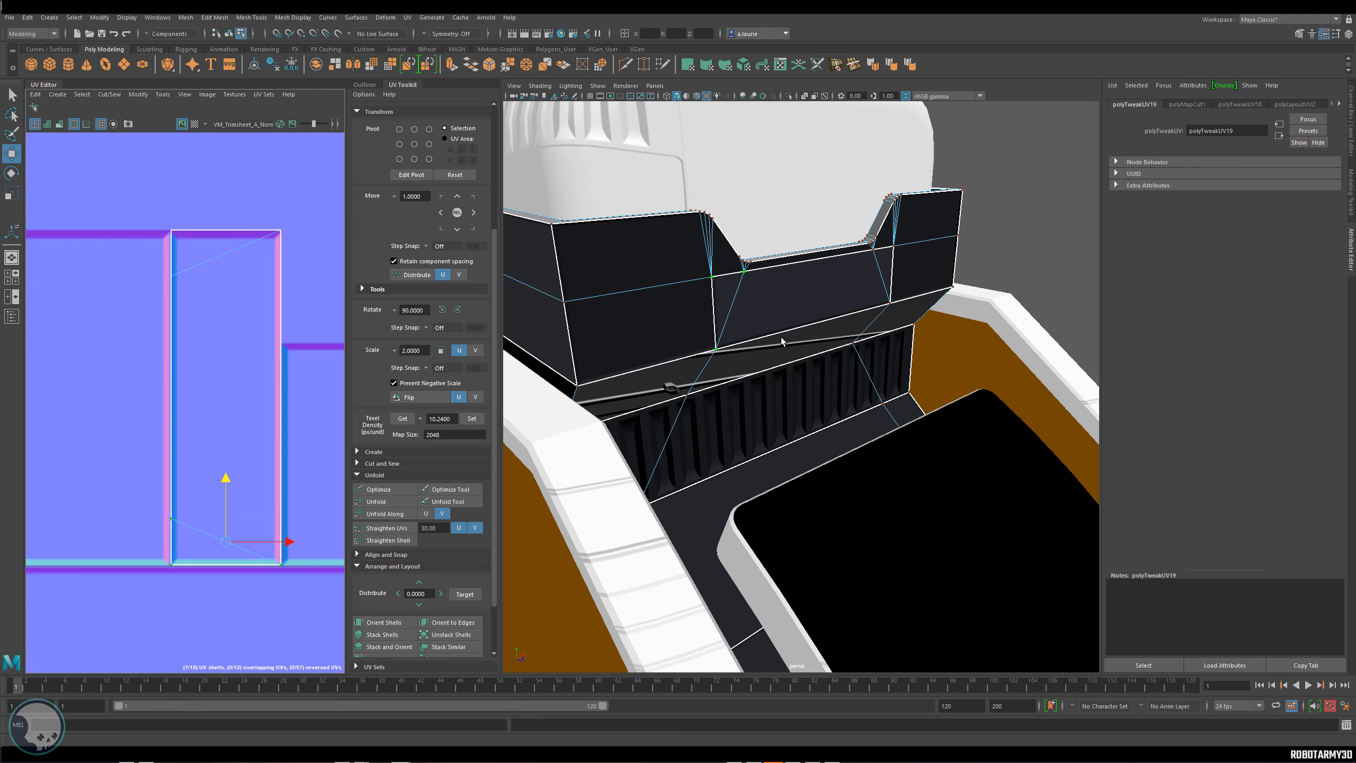
right_drag(781, 342, 772, 302)
alt+drag(772, 294, 718, 288)
click(718, 289)
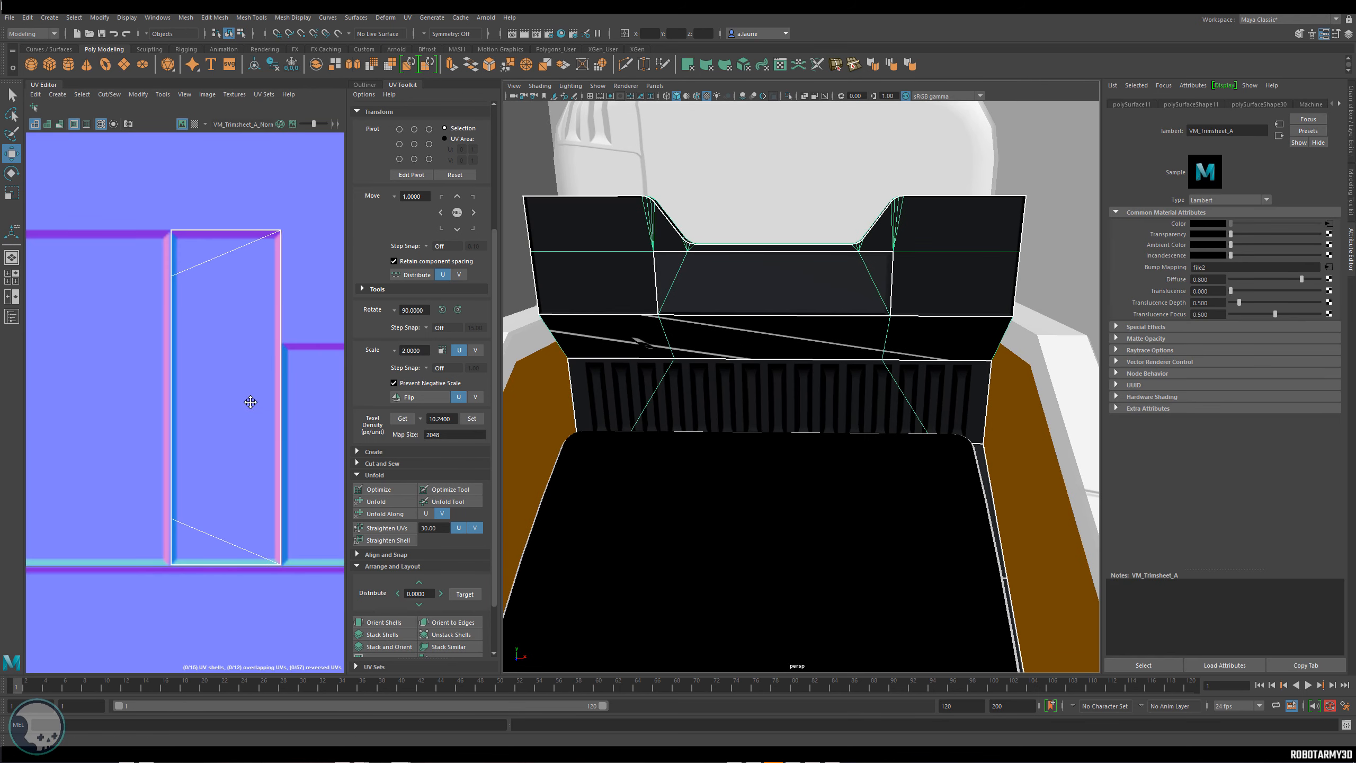
Fine-tune the bottom and top UV rows of the middle panel's shell against the horizontal bevels.
alt+middle_drag(251, 401, 232, 435)
right_drag(258, 300, 298, 316)
drag(300, 571, 93, 631)
alt+middle_drag(203, 574, 235, 523)
scroll(260, 529, up, 2)
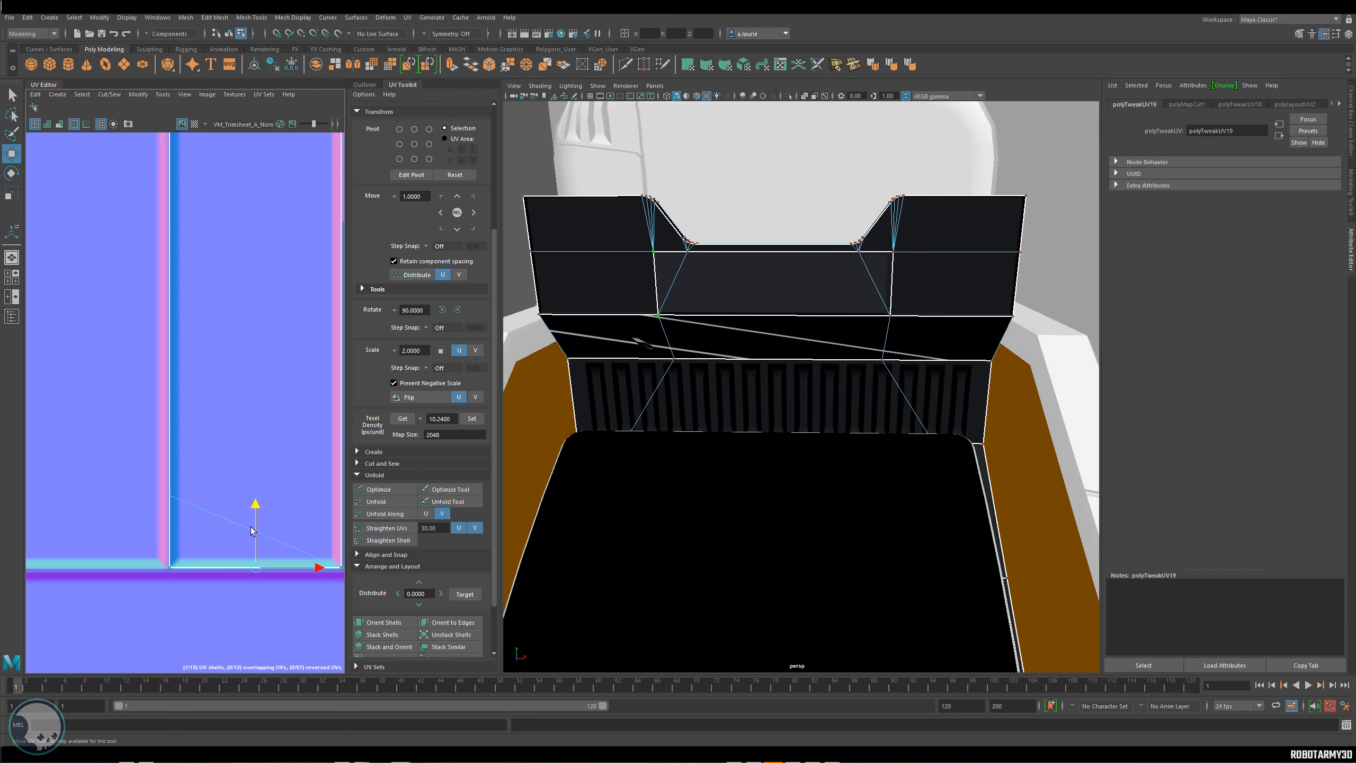
alt+middle_drag(250, 546, 190, 346)
drag(252, 232, 287, 235)
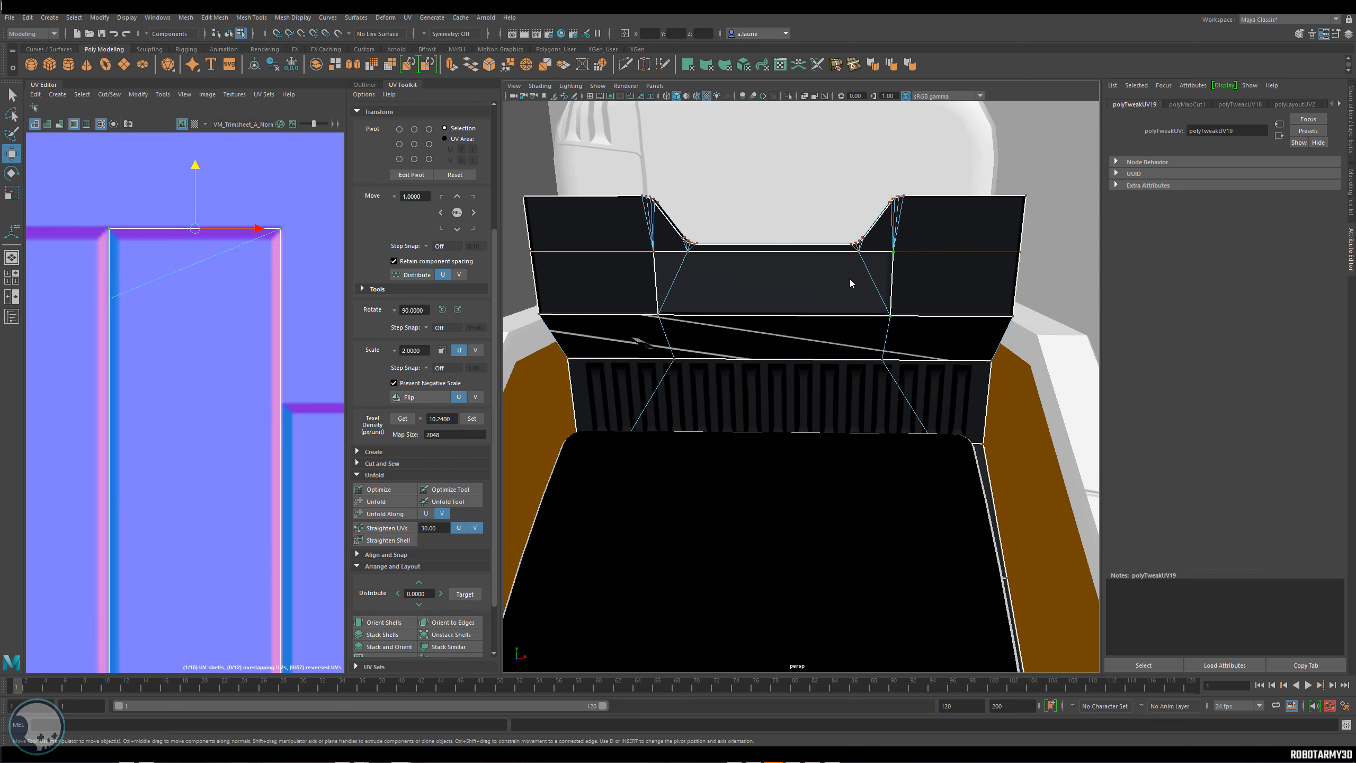
Deselect the mesh and examine the middle panel and the whole top box from several angles.
click(993, 267)
alt+drag(786, 303, 708, 303)
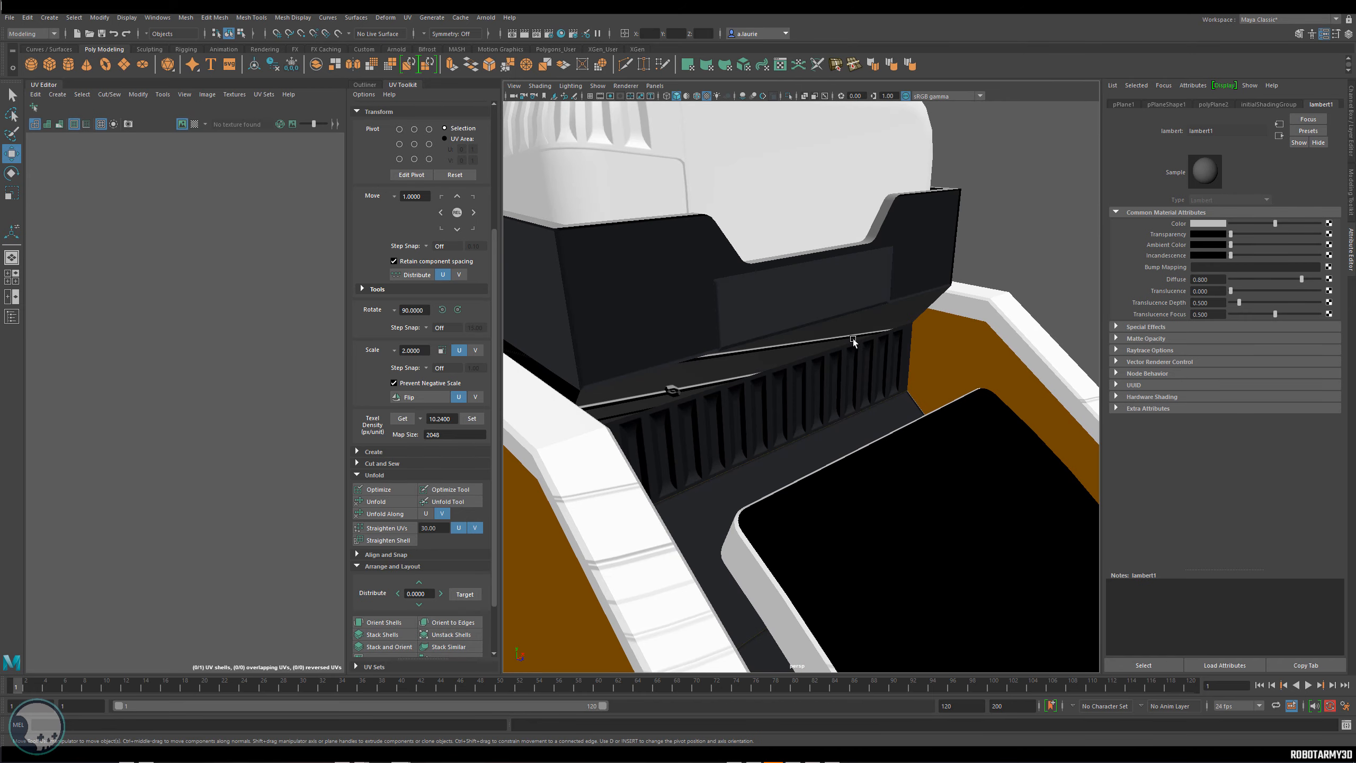
scroll(854, 341, down, 5)
alt+drag(854, 342, 968, 392)
click(801, 374)
click(968, 392)
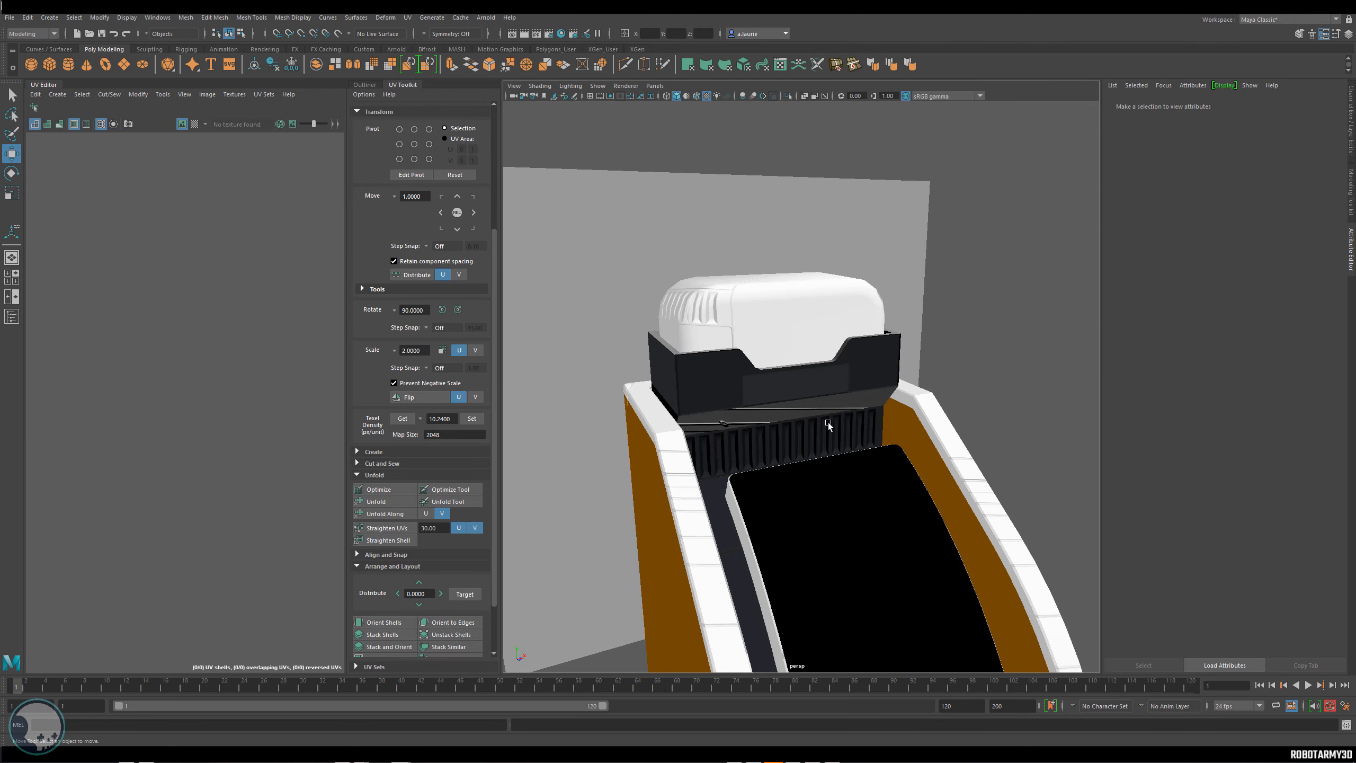
alt+drag(829, 422, 782, 362)
right_drag(782, 363, 802, 393)
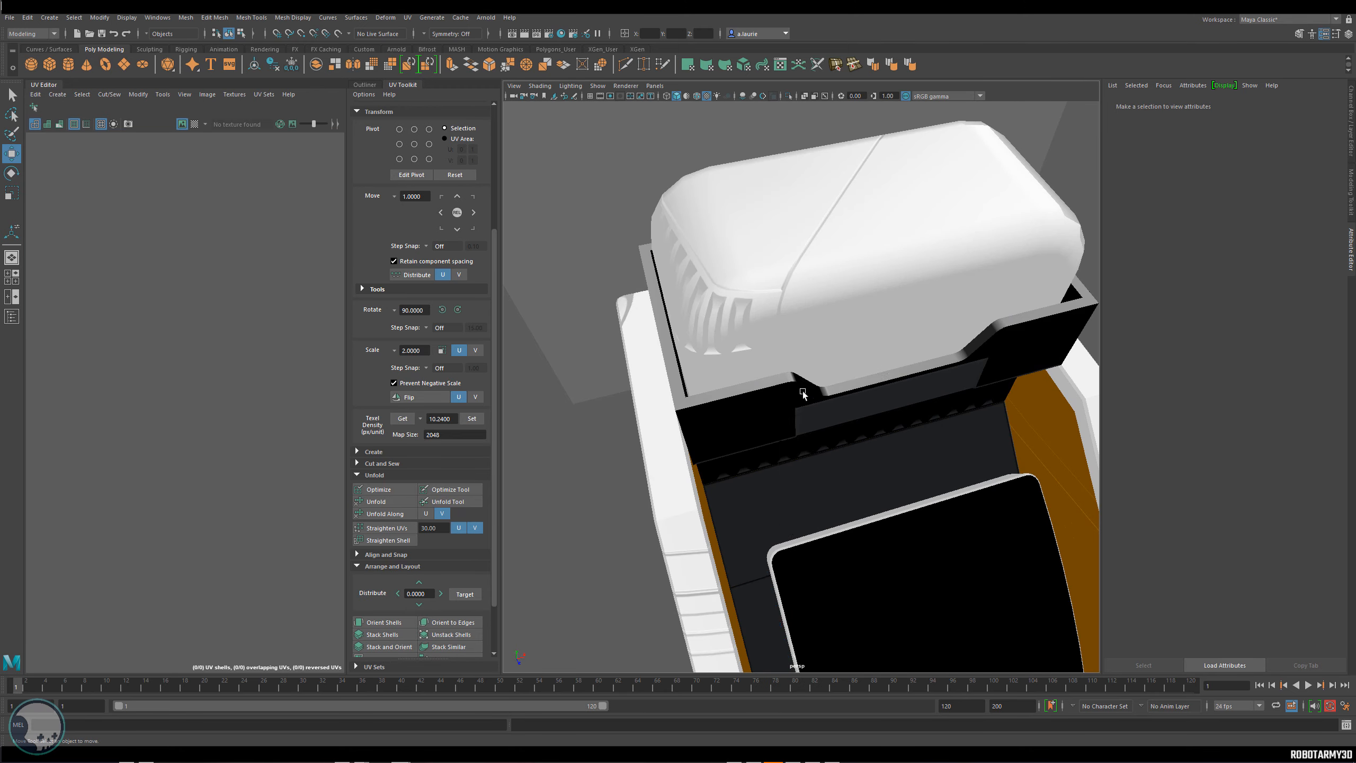
Select the top rim faces of the notched box and give them a Normal-based UV projection.
click(805, 381)
key(f)
key(q)
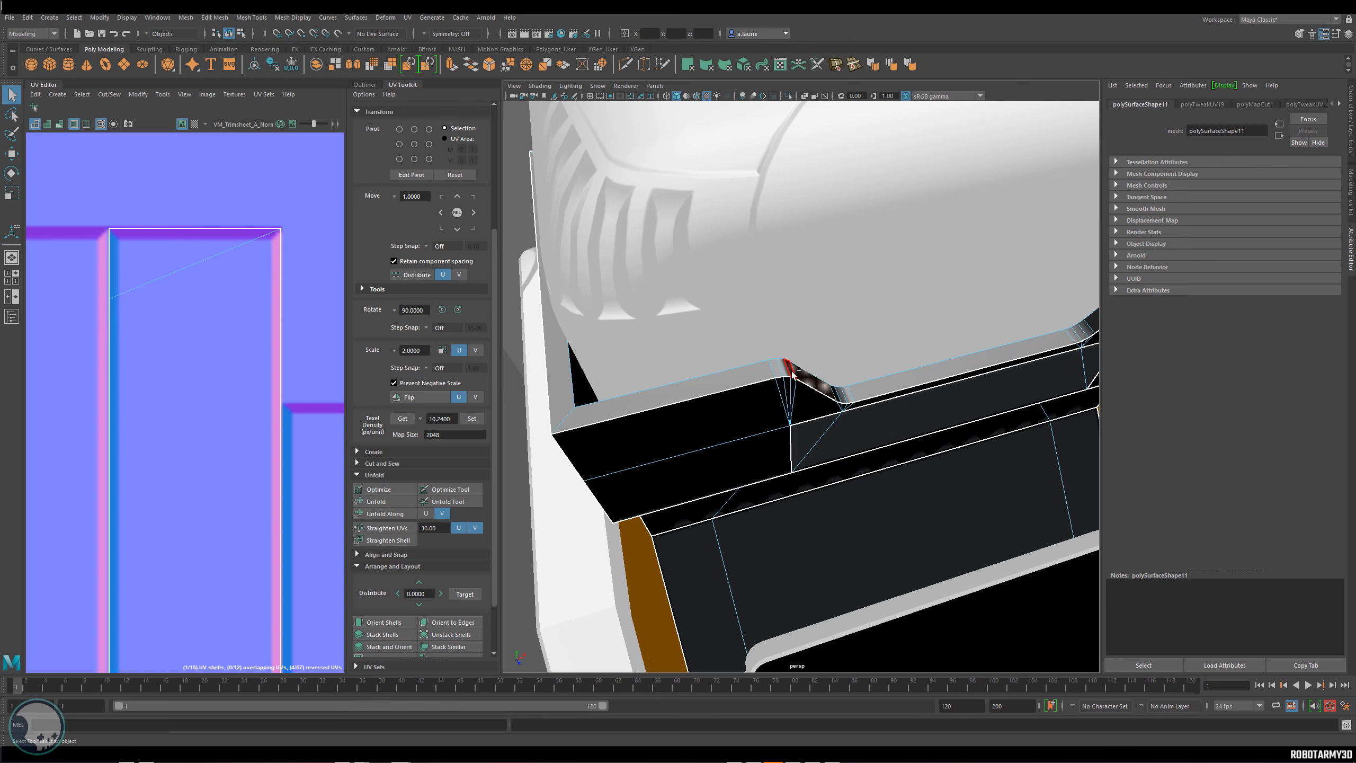
alt+drag(789, 378, 747, 377)
scroll(186, 354, down, 5)
click(57, 94)
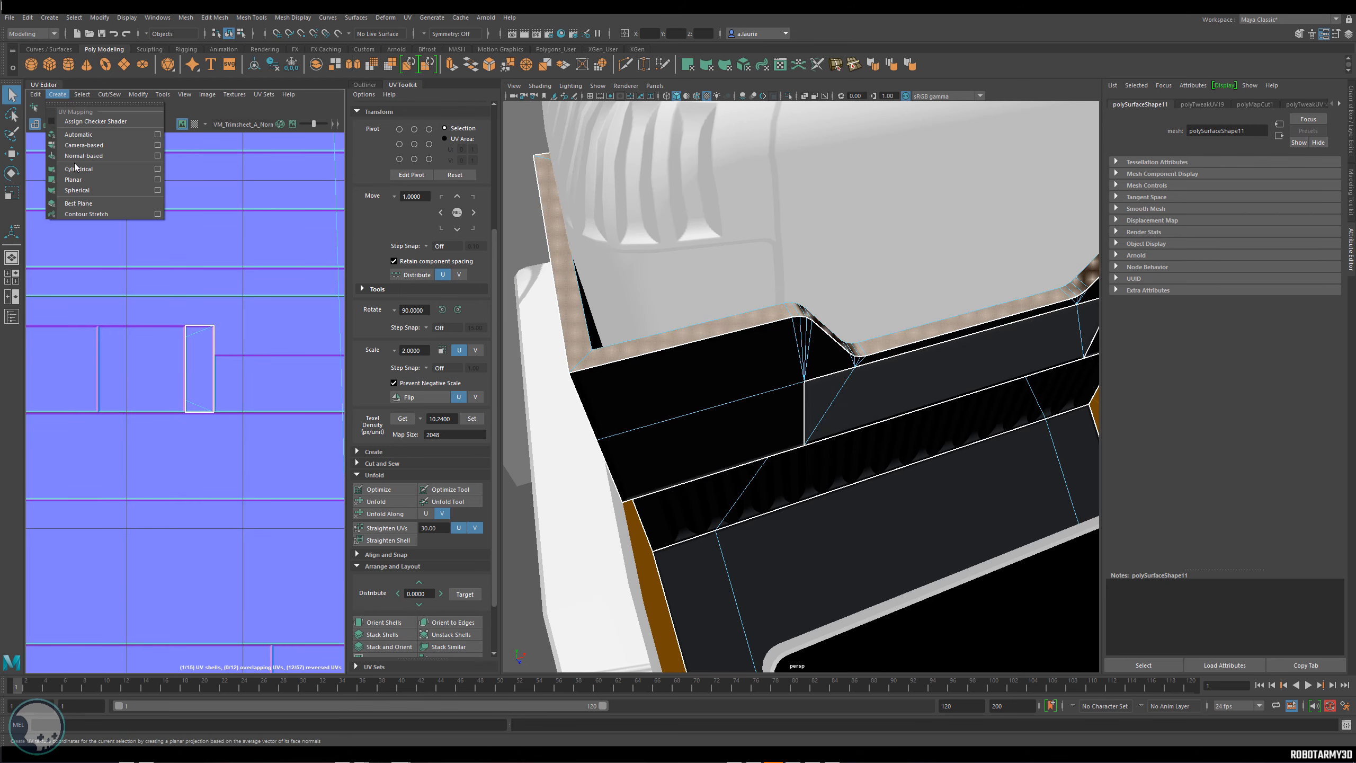
click(82, 160)
scroll(212, 344, down, 3)
scroll(213, 345, down, 2)
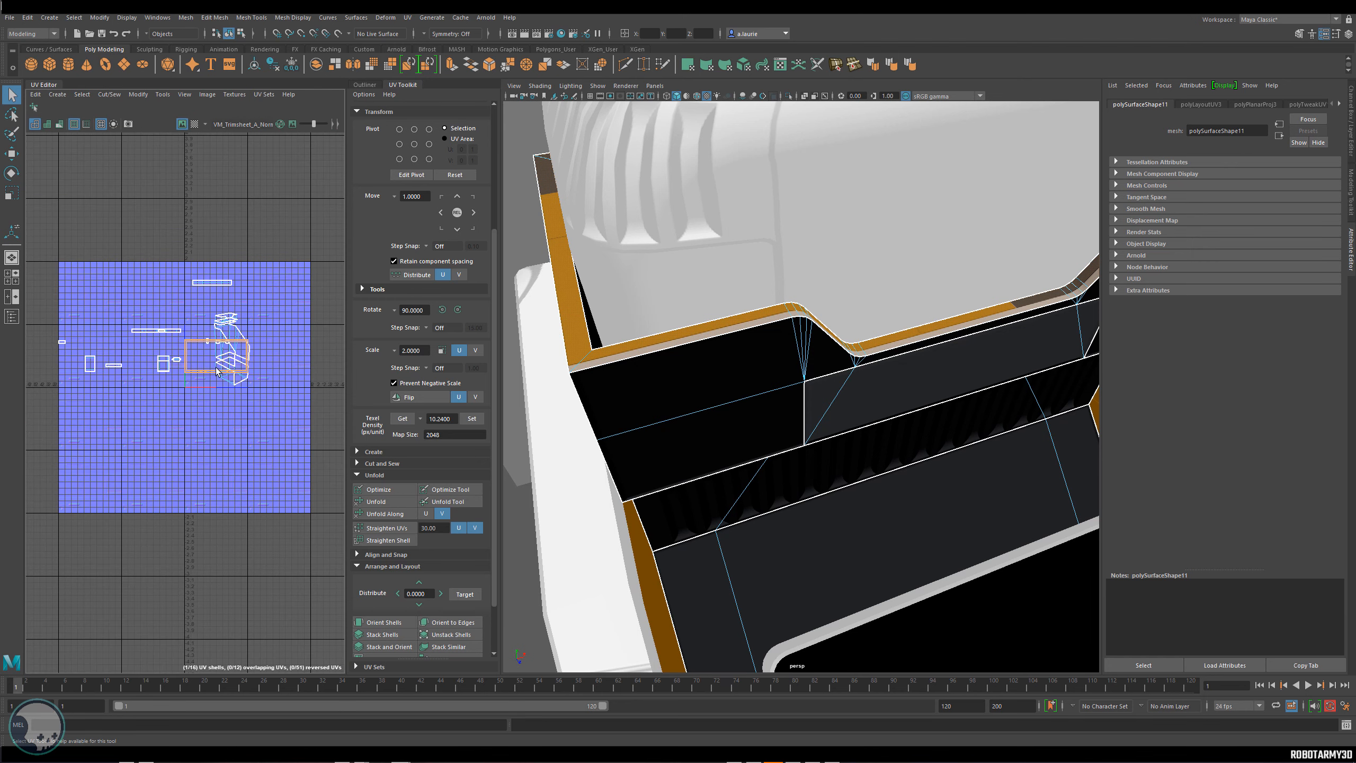
Move the projected rim's UV shell into the empty space above the trimsheet.
key(w)
drag(231, 356, 248, 241)
scroll(248, 240, up, 5)
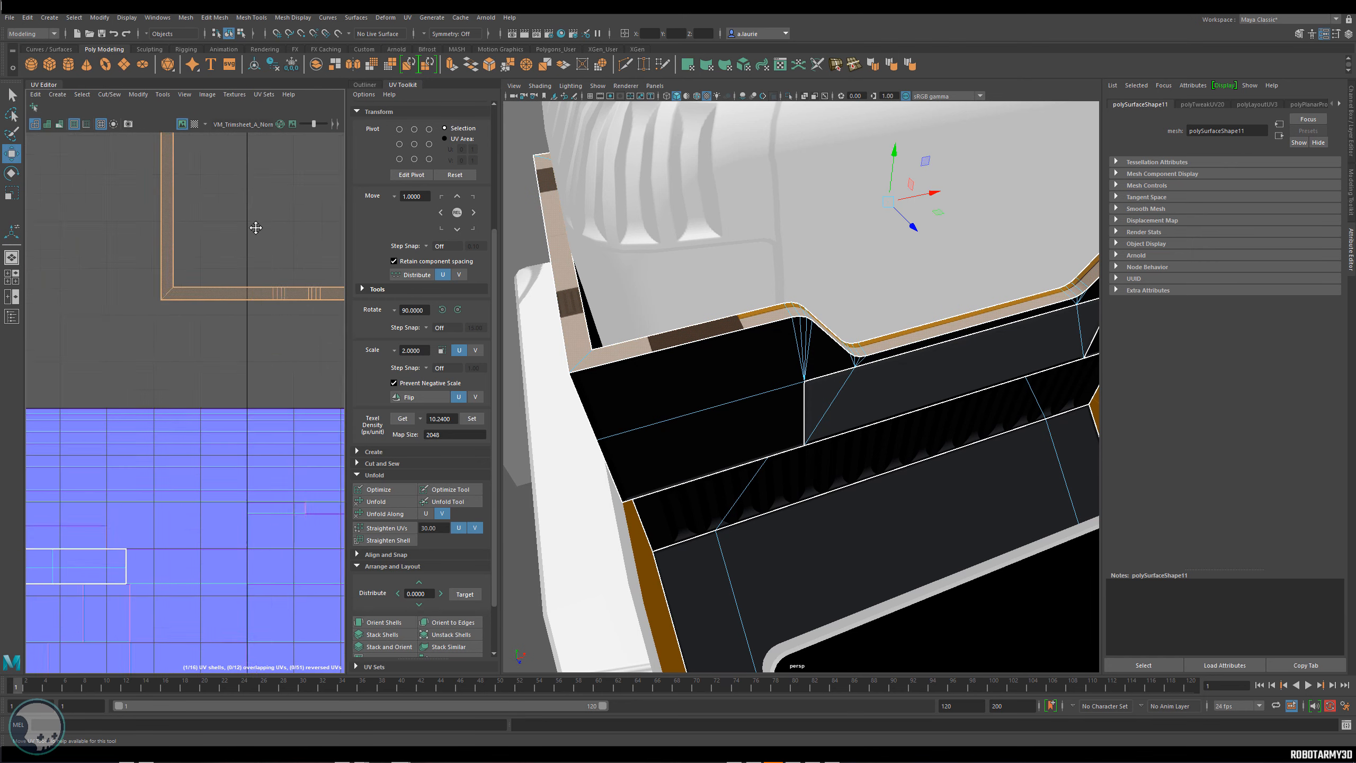
scroll(121, 307, down, 4)
Rotate the upper strip of the rim's UV layout and place it in line with the front strip's right end.
mouse_move(187, 339)
right_down()
mouse_move(199, 359)
mouse_move(180, 339)
right_up()
click(178, 328)
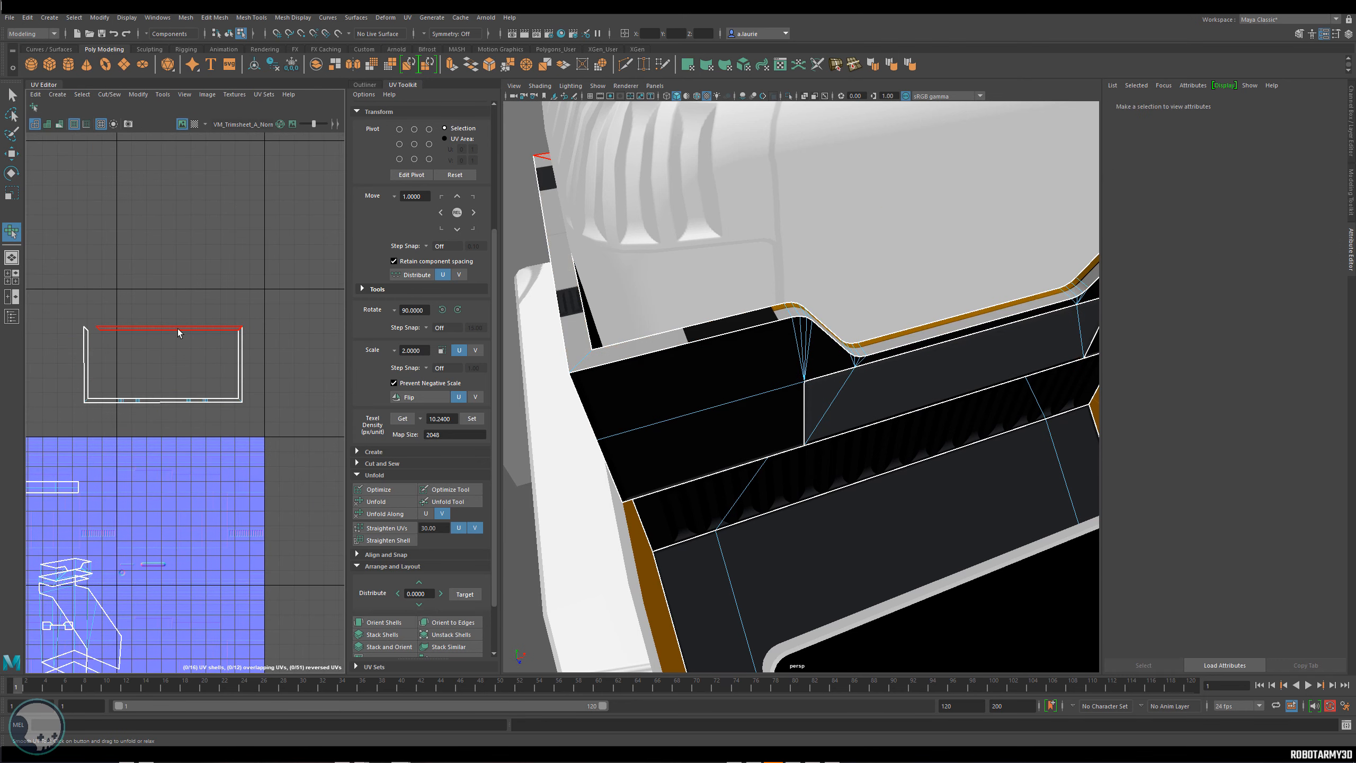
key(e)
click(194, 329)
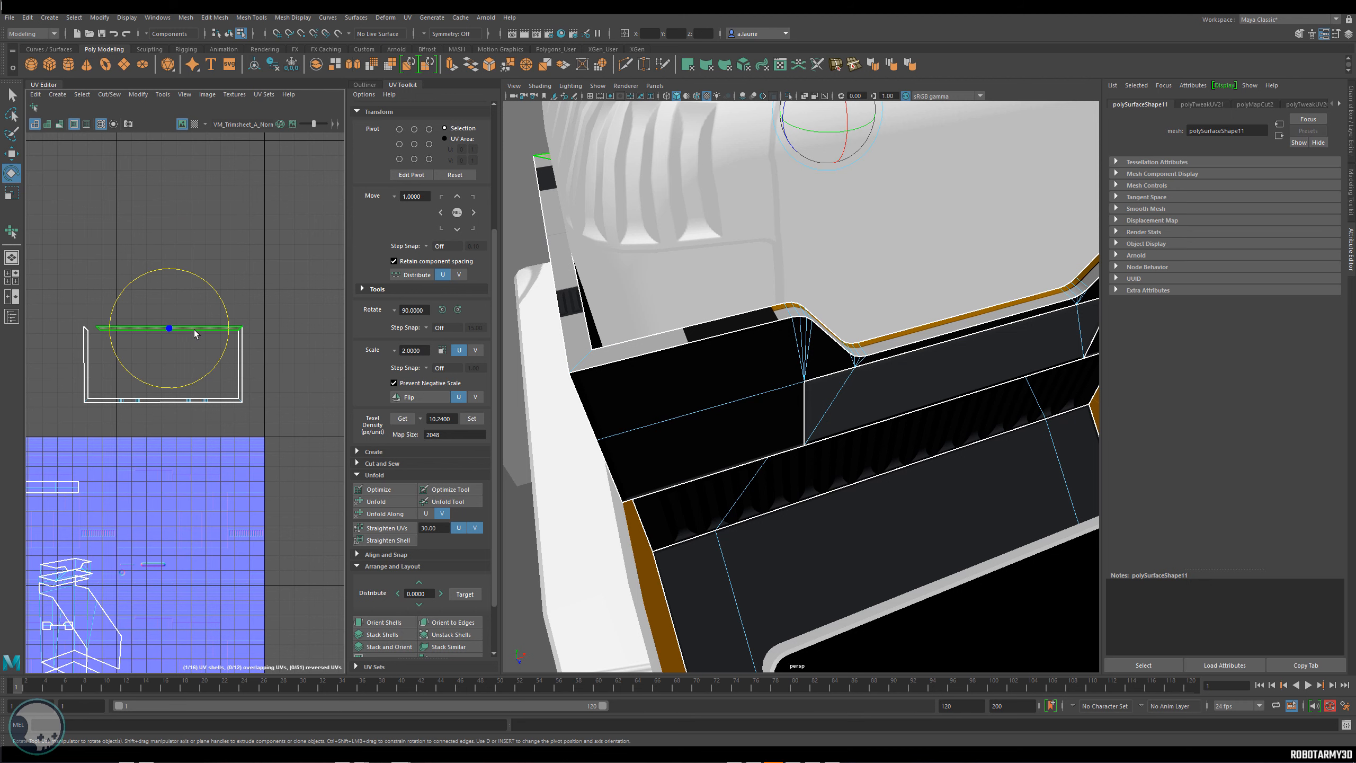
drag(218, 298, 359, 403)
key(w)
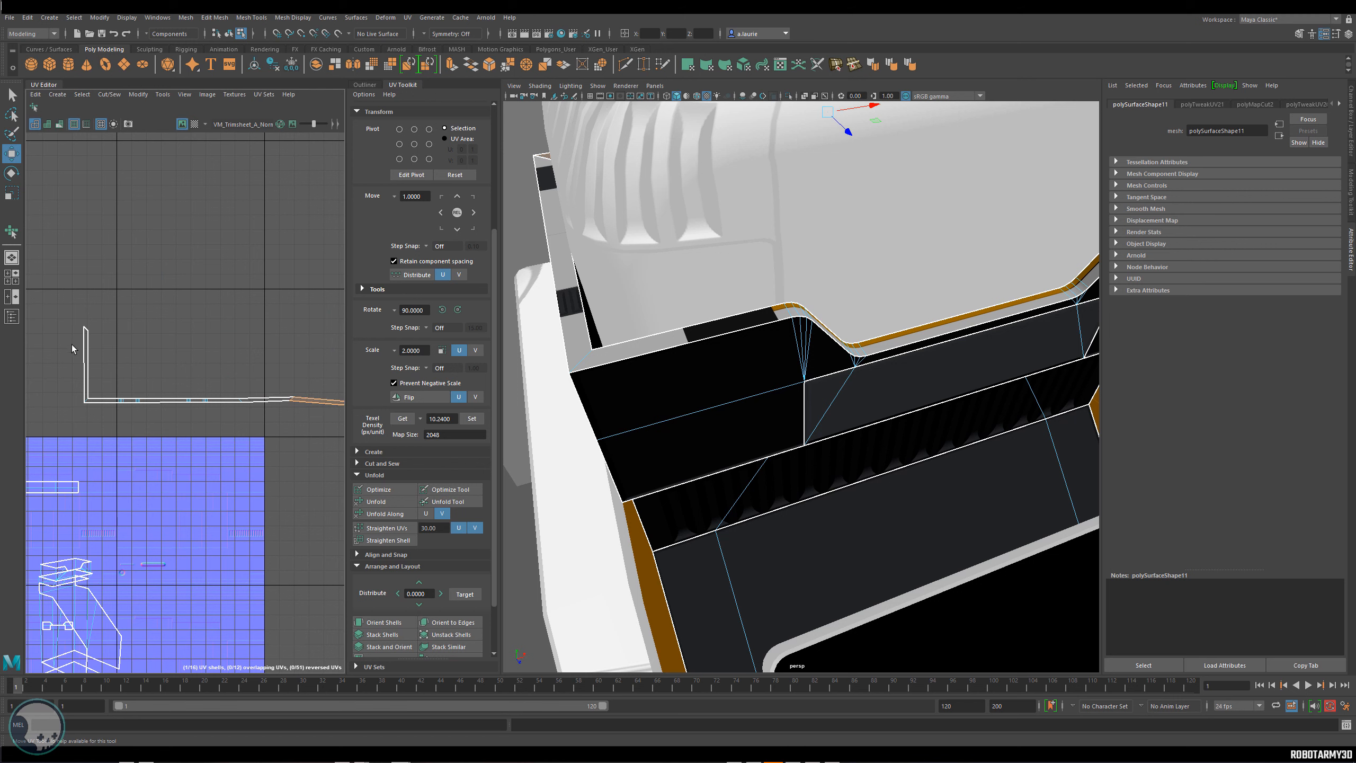
Rotate the left arm of the rim's UV layout to horizontal and place it at the front strip's left end.
click(74, 347)
key(e)
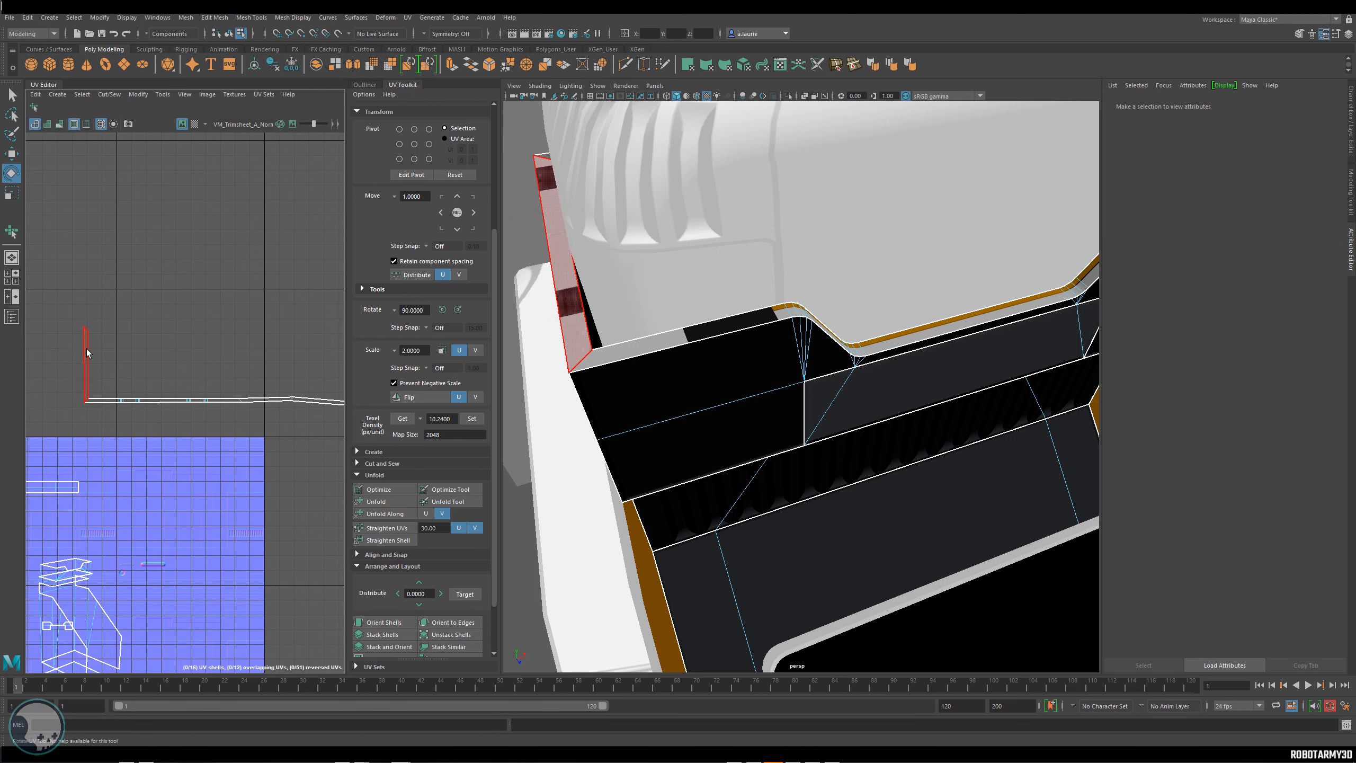
click(86, 350)
drag(131, 332, 73, 357)
key(w)
middle_drag(170, 357, 151, 388)
Select the UVs of the aligned rim strips and optimize them, including both end sections.
right_drag(156, 382, 192, 383)
drag(294, 419, 284, 418)
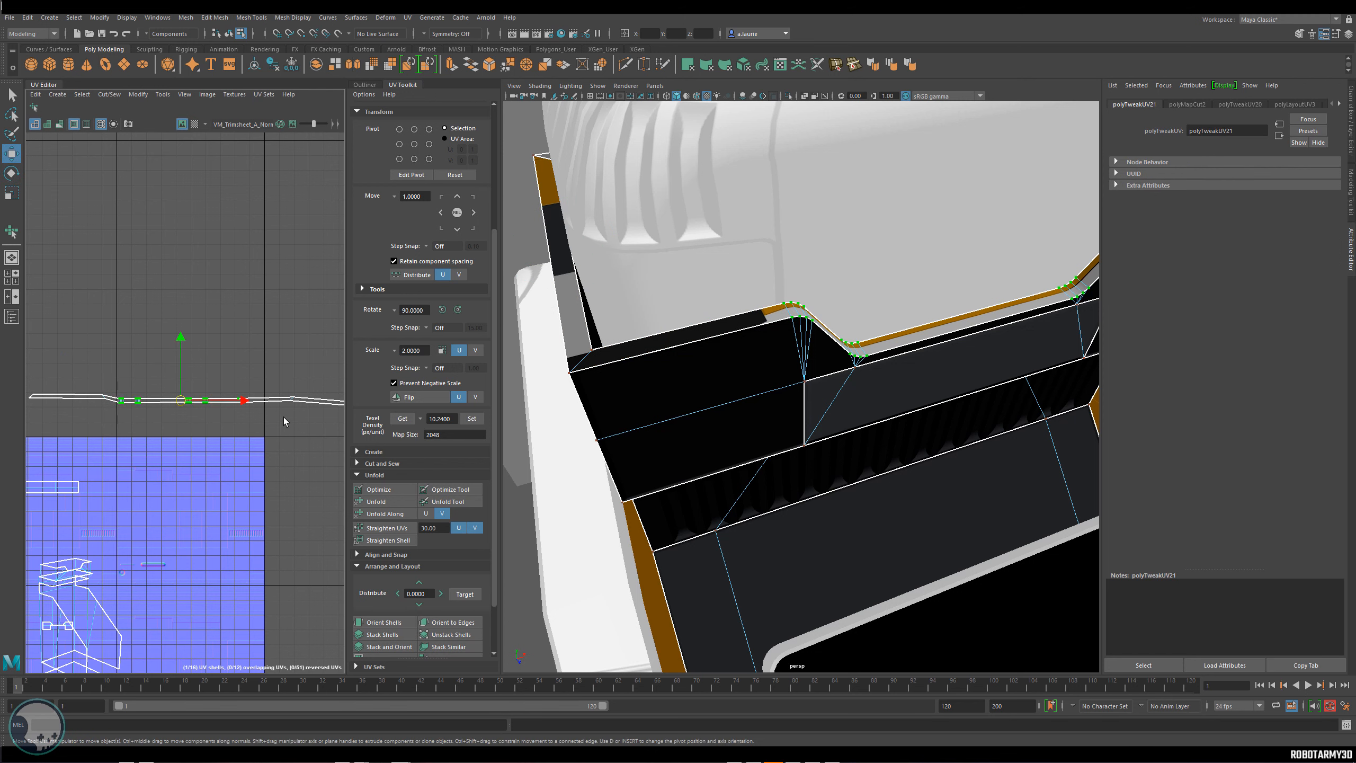
click(396, 490)
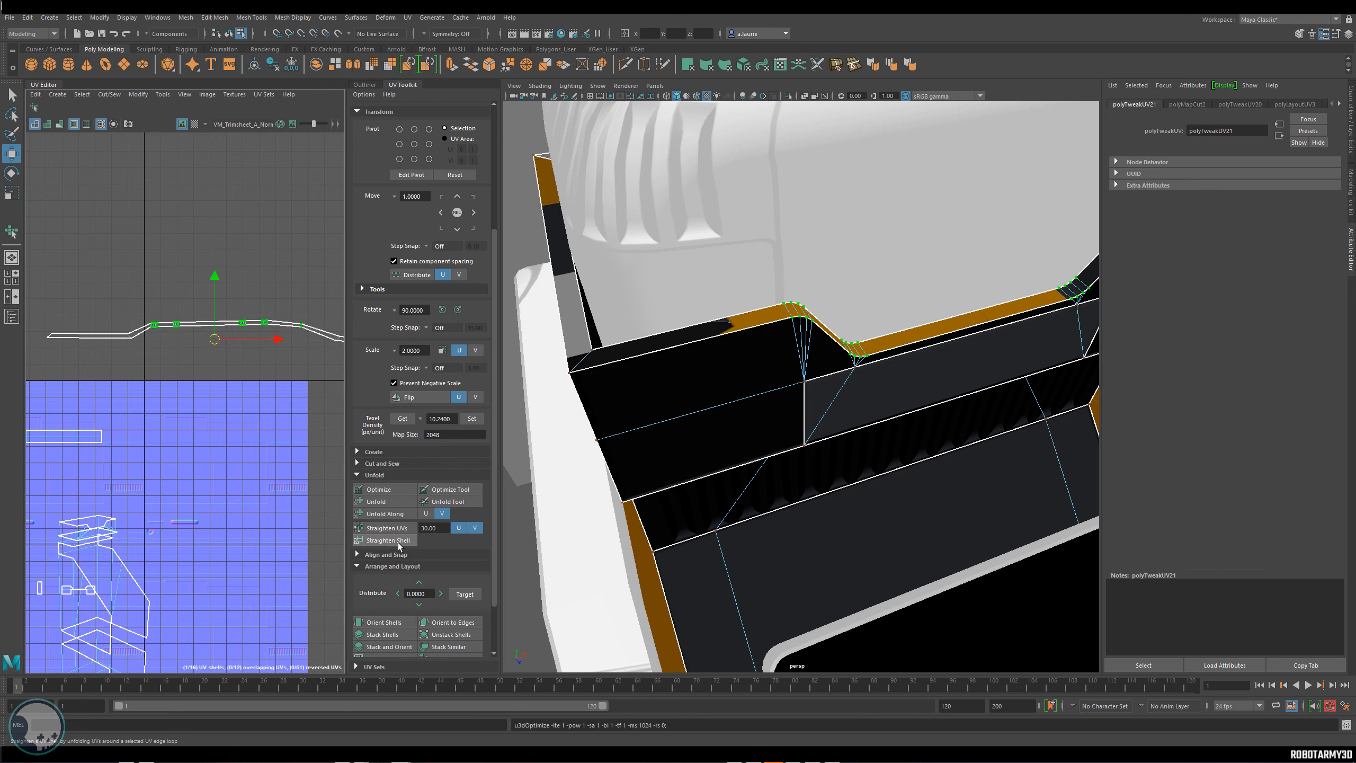
scroll(330, 351, down, 2)
click(320, 355)
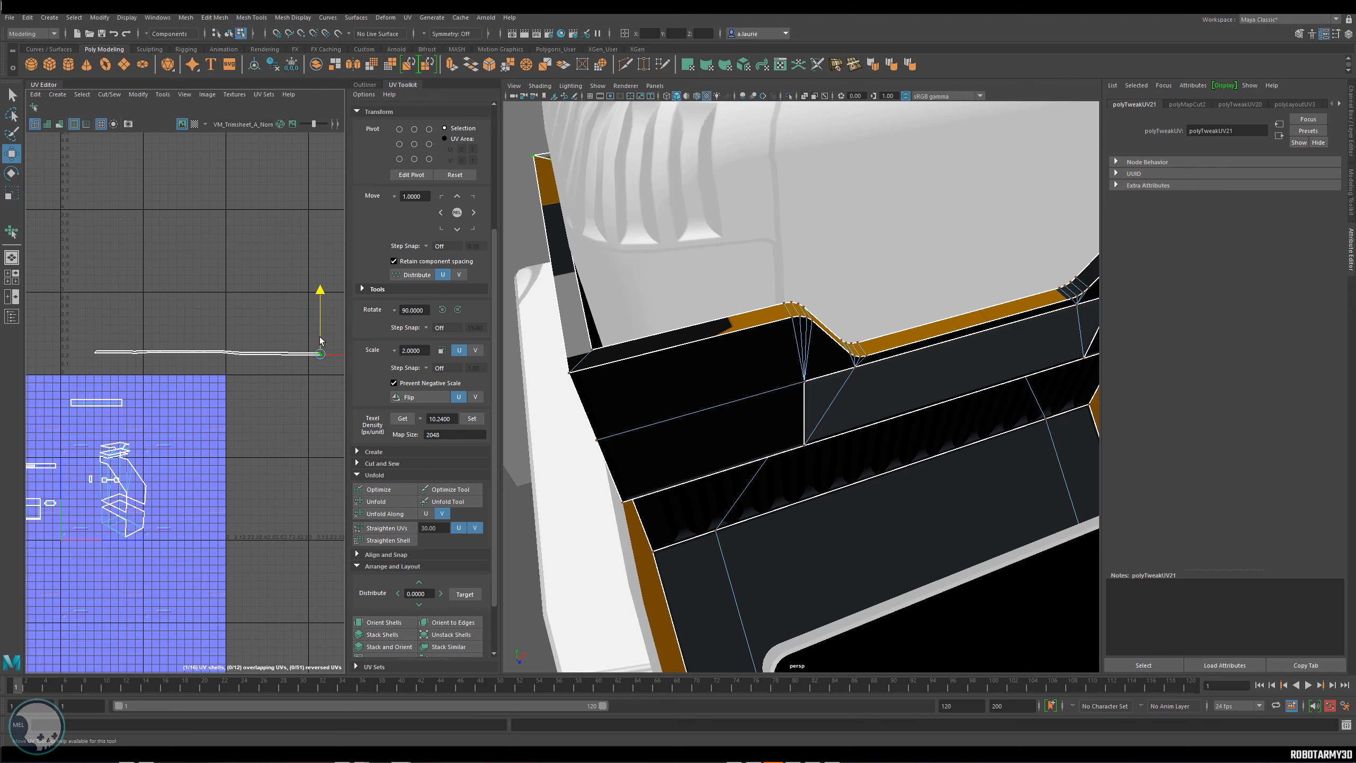
double_click(320, 354)
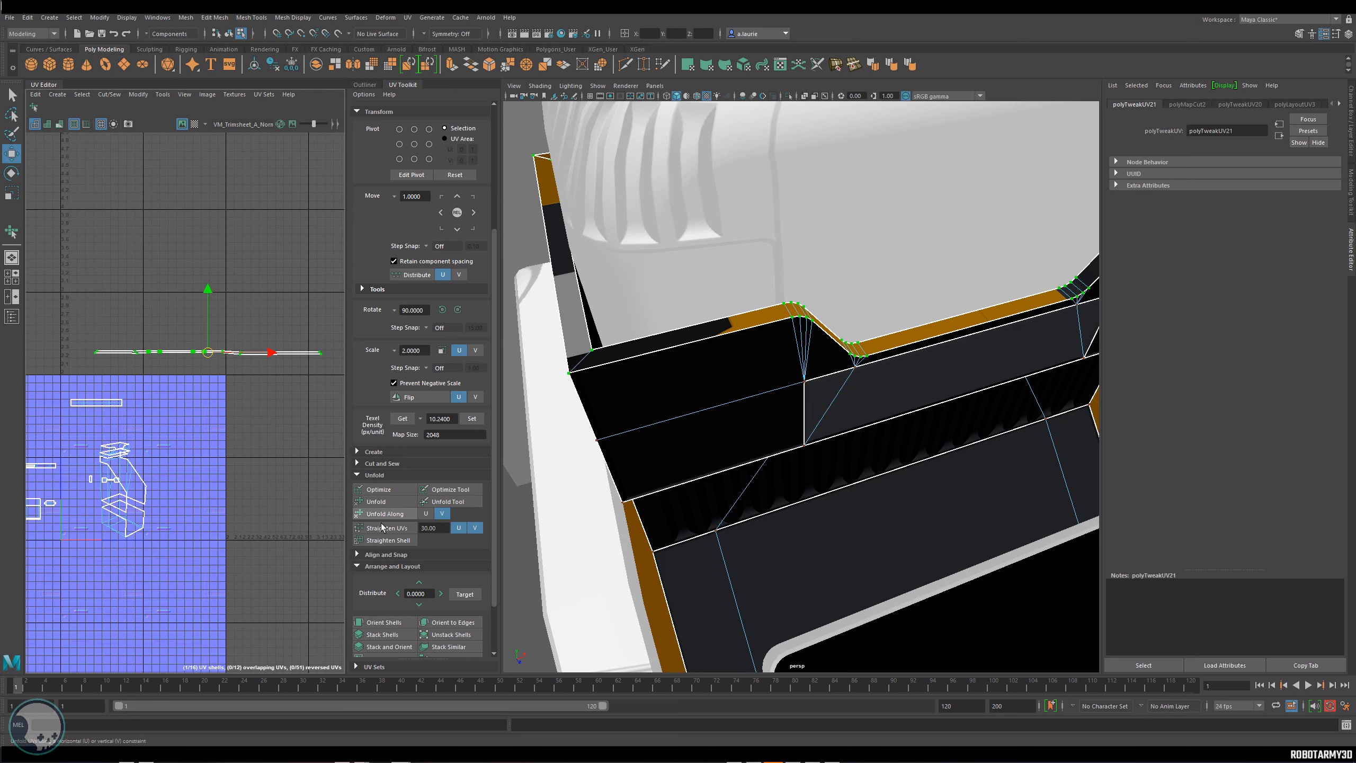
click(387, 489)
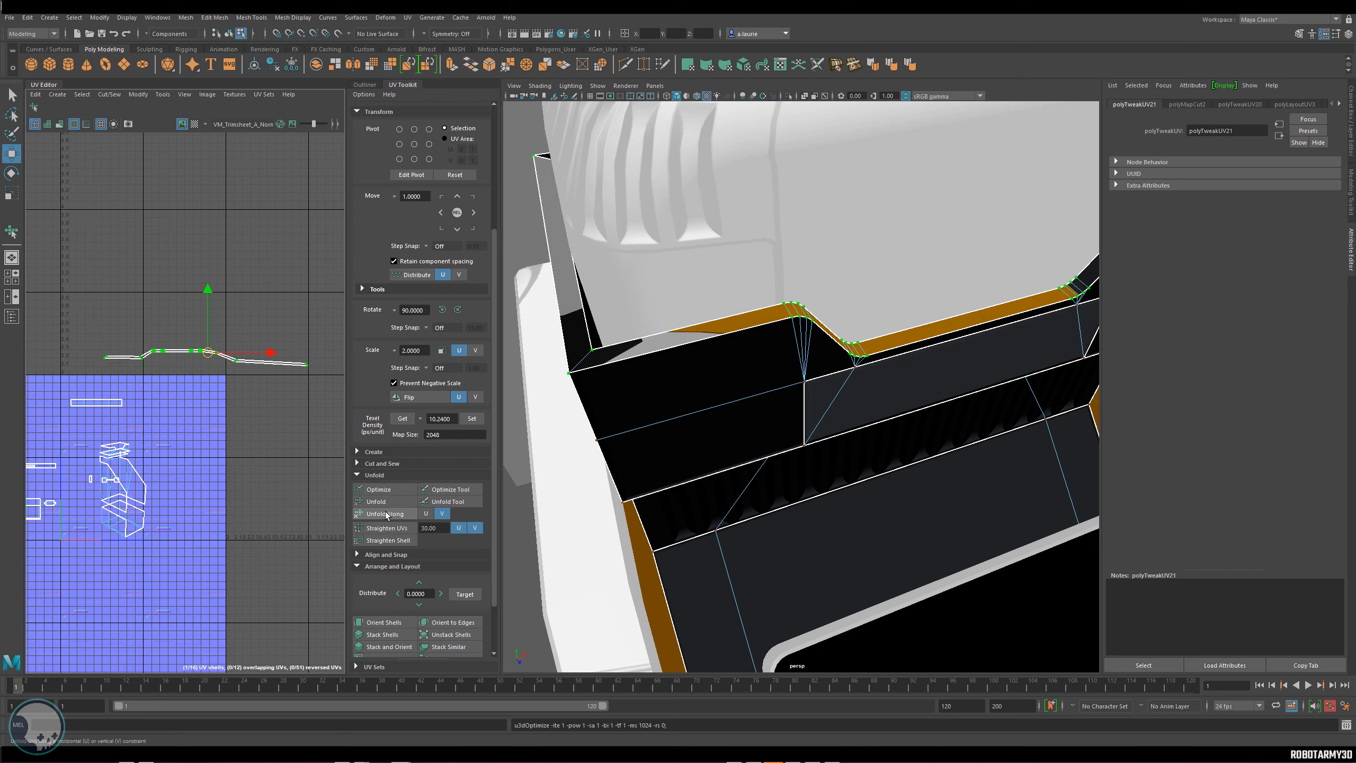
scroll(195, 388, up, 6)
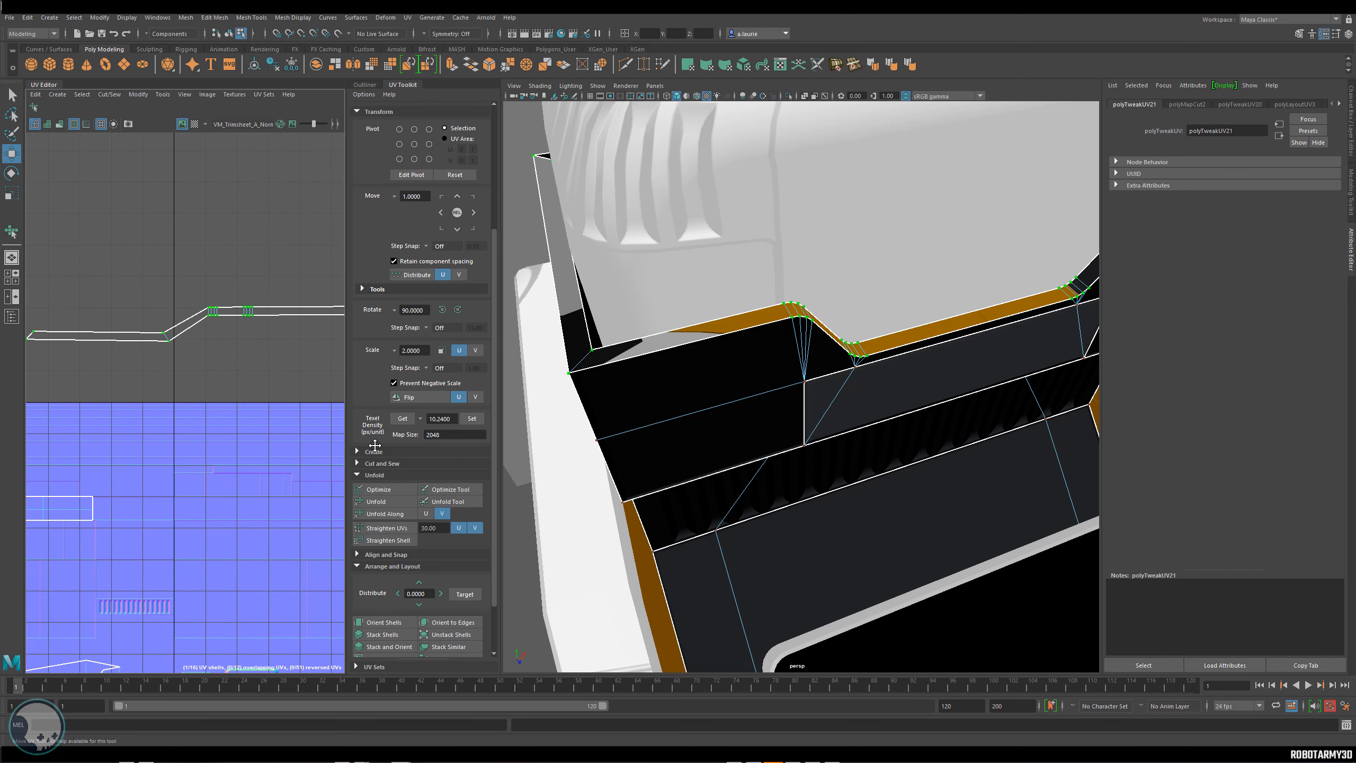
Cut the rim's UVs at the corner edges and move the front section's shell up, apart from the side sections.
right_drag(172, 357, 193, 336)
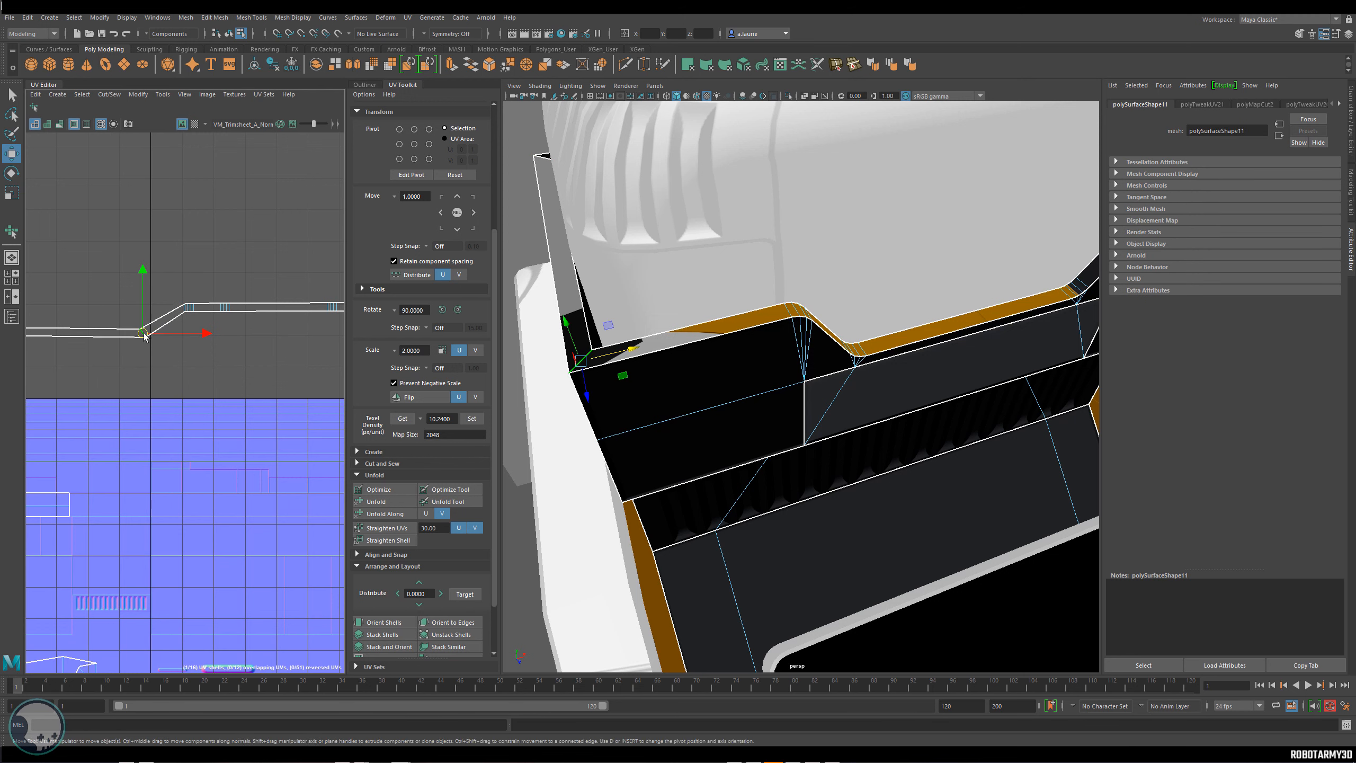
alt+middle_drag(73, 367, 133, 383)
click(250, 366)
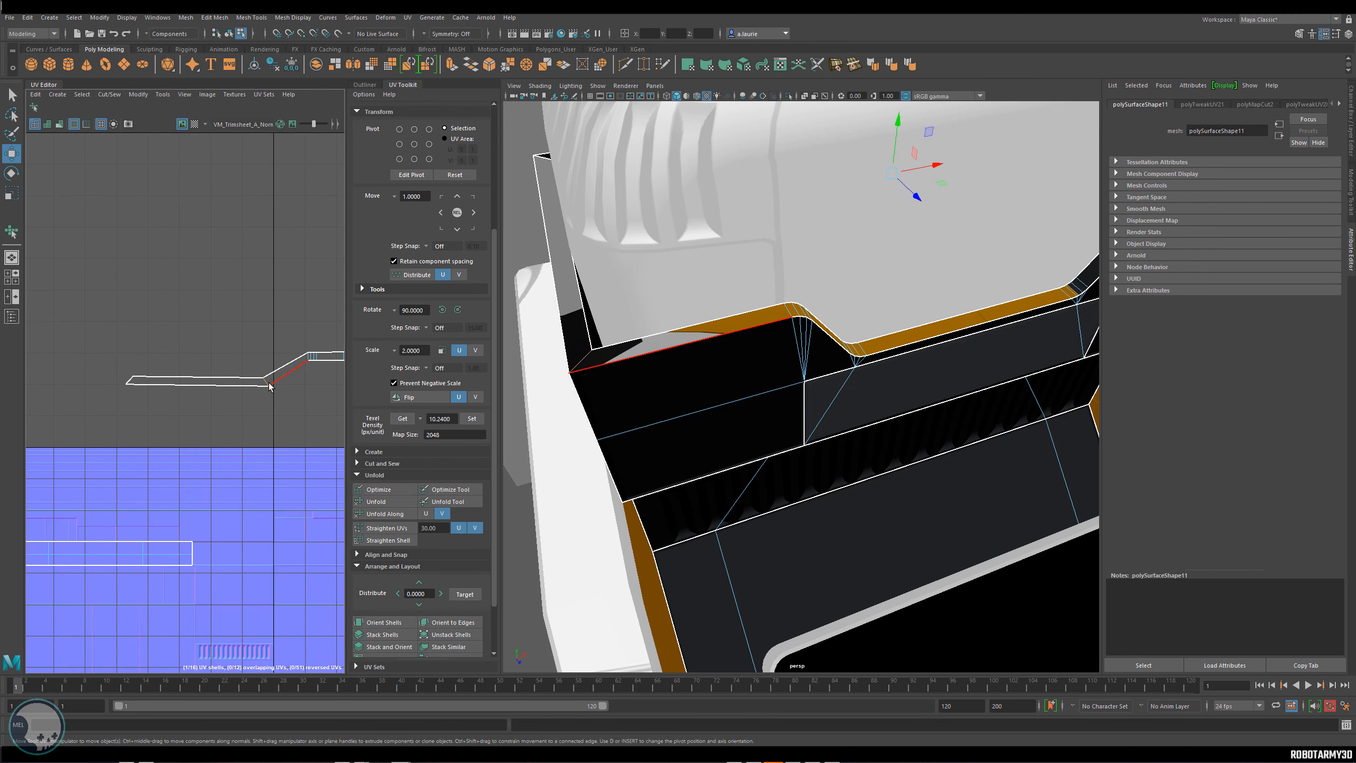
shift+right_drag(270, 385, 198, 369)
scroll(322, 381, down, 3)
click(205, 358)
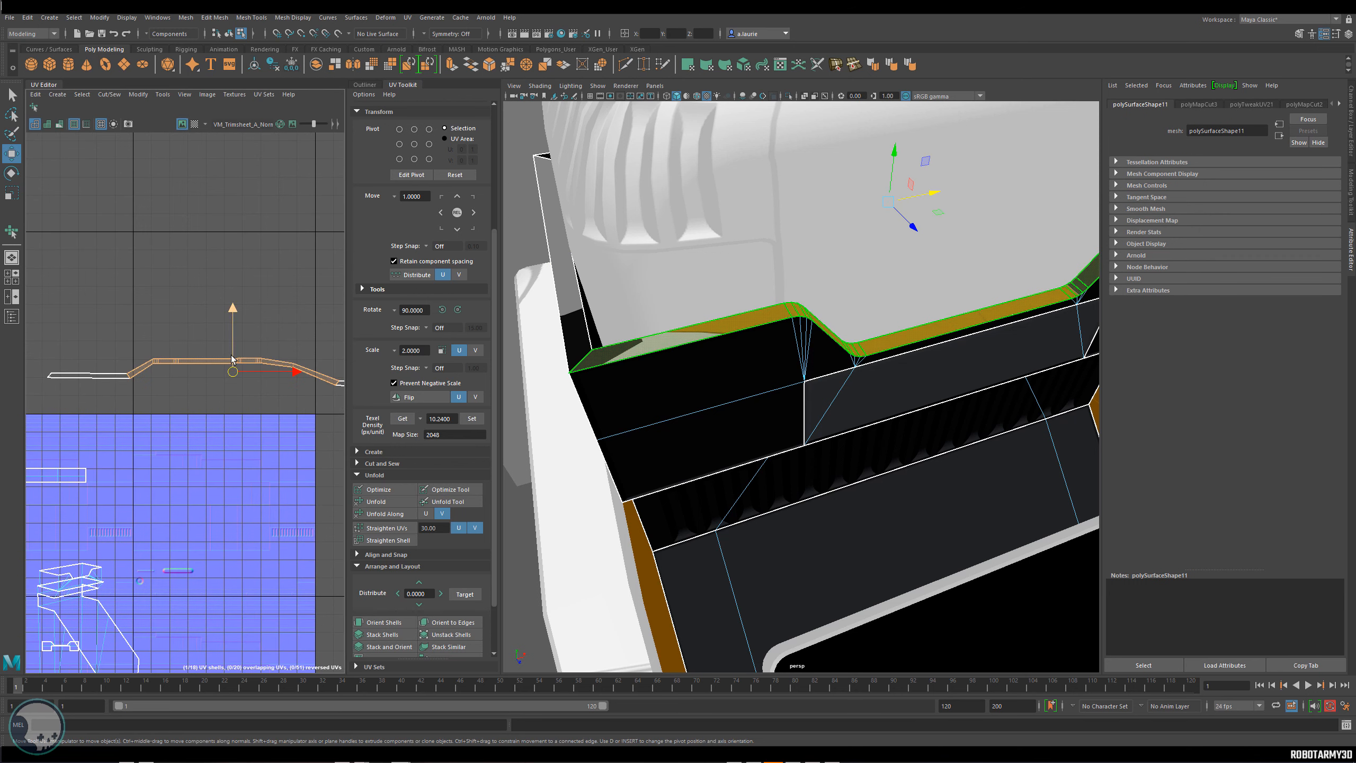
drag(239, 374, 239, 331)
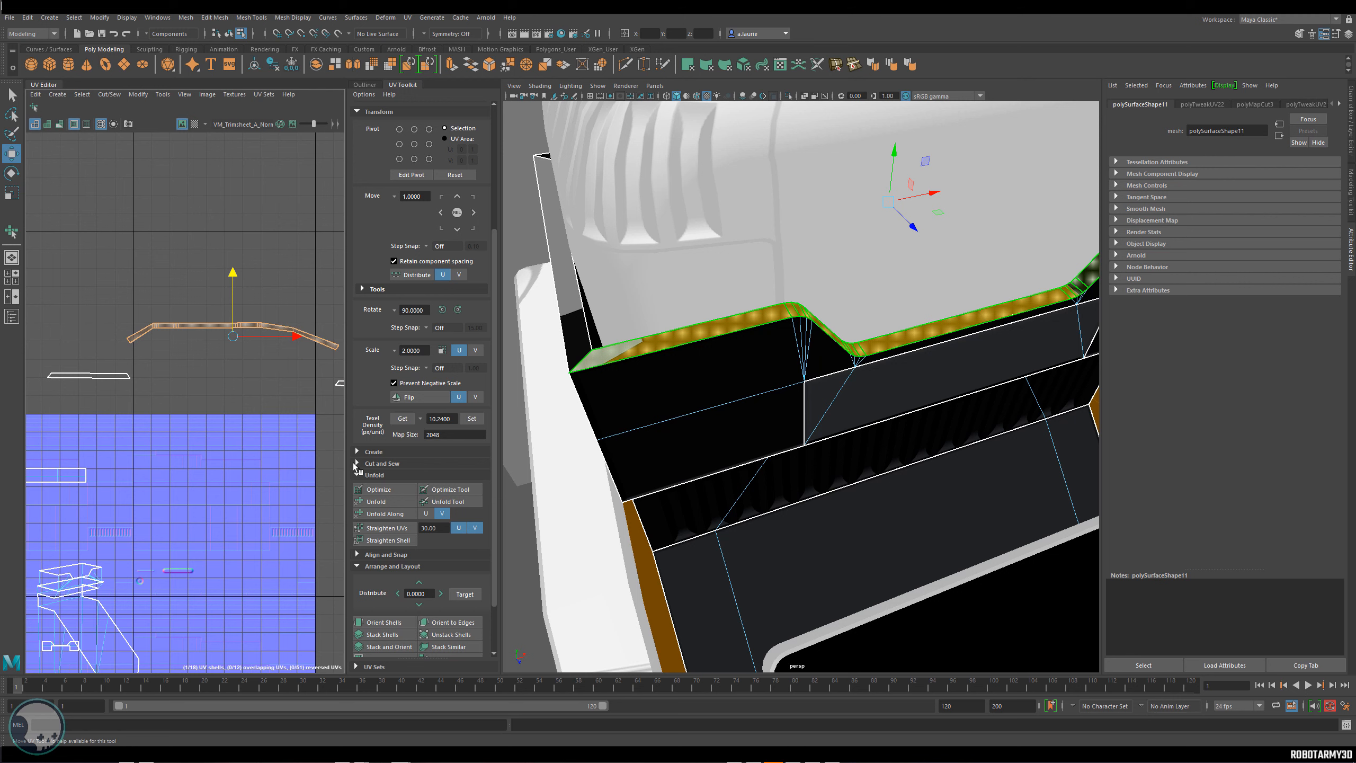
Optimize and straighten the UV shells of the rim's front and right sections with a 30-degree angle.
click(389, 530)
click(386, 491)
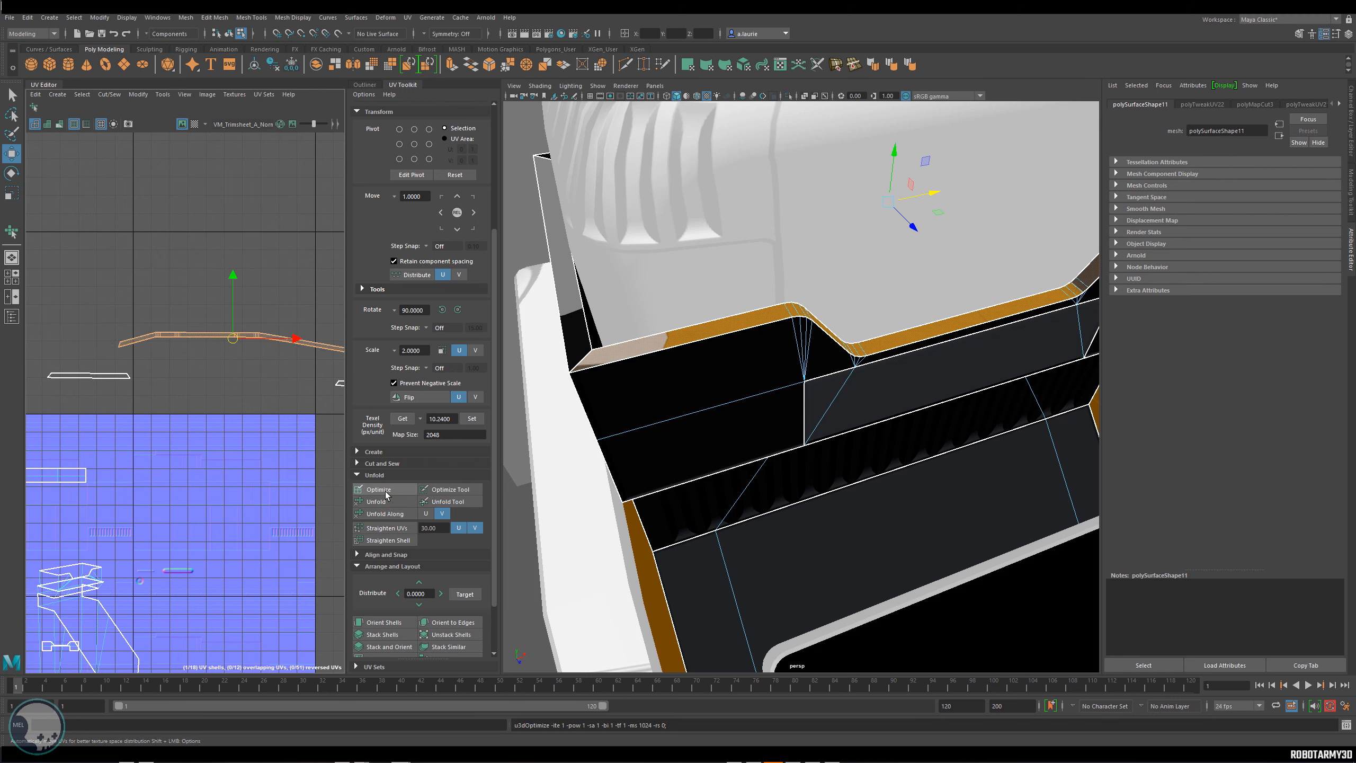
click(390, 527)
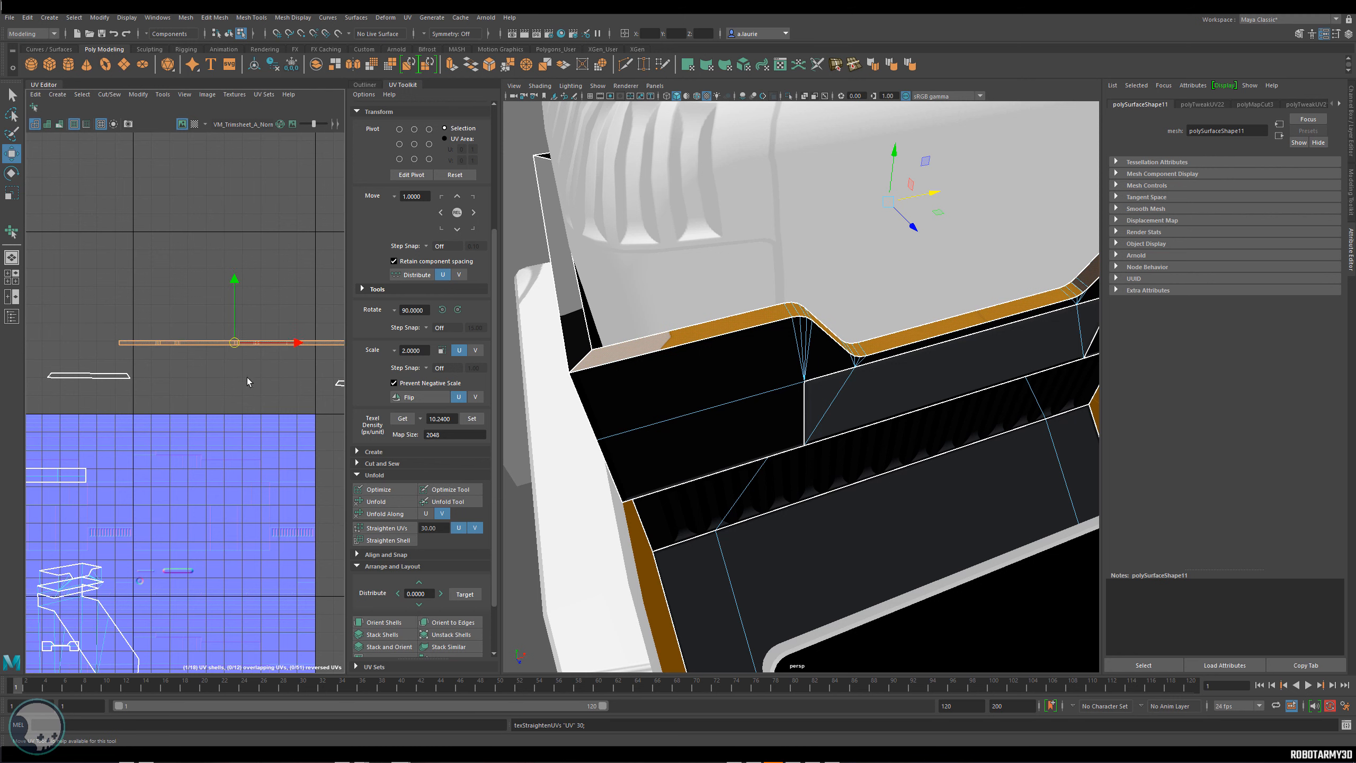
alt+middle_drag(253, 375, 184, 362)
click(293, 375)
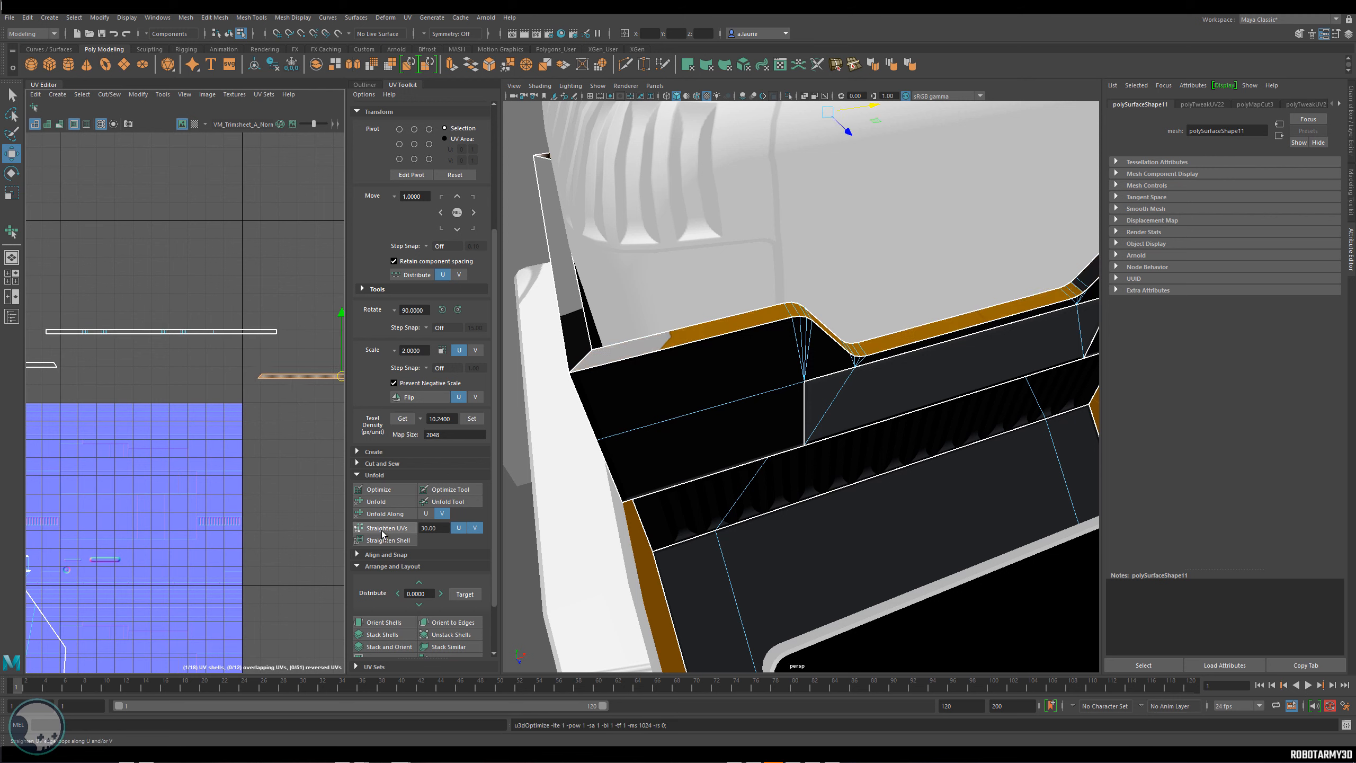
click(382, 531)
Optimize and straighten the UV shell of the rim's left section in both U and V.
alt+middle_drag(243, 427, 389, 435)
click(171, 373)
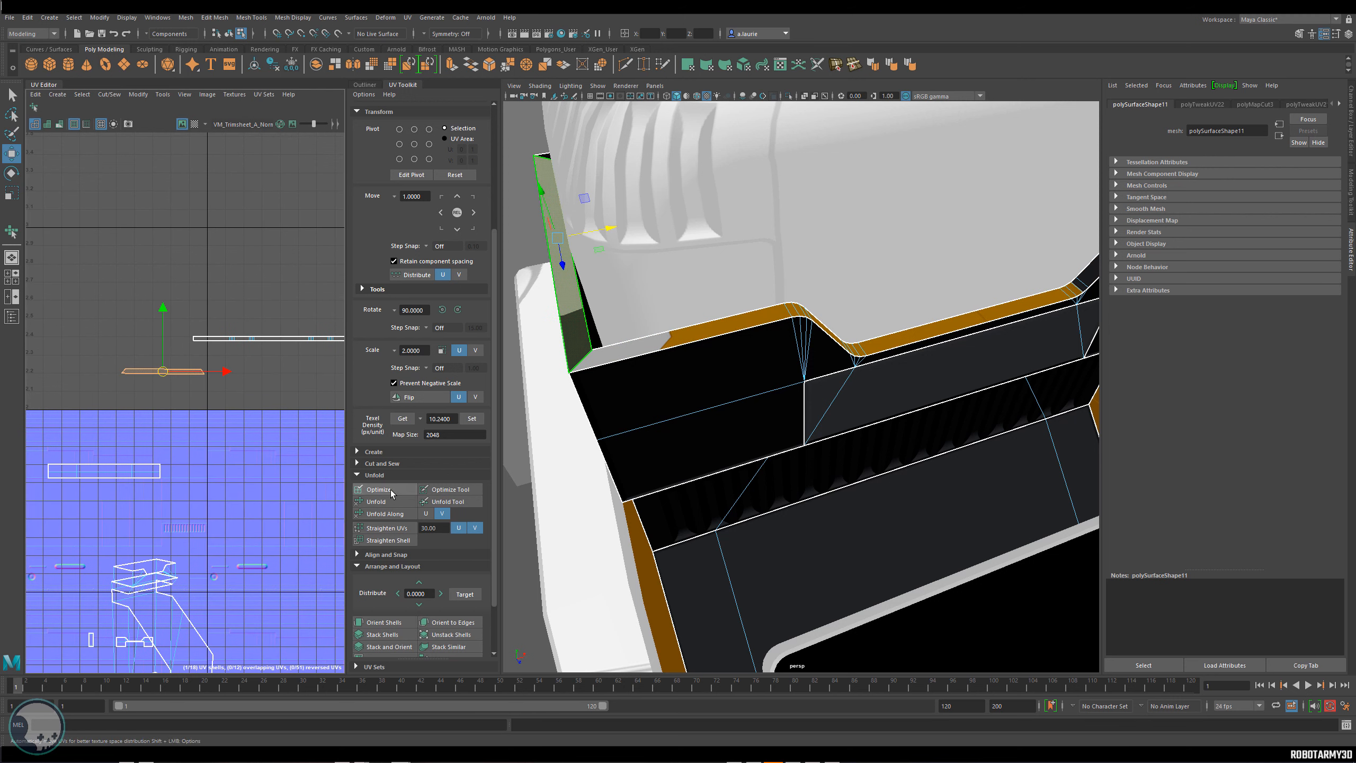
click(393, 491)
click(391, 527)
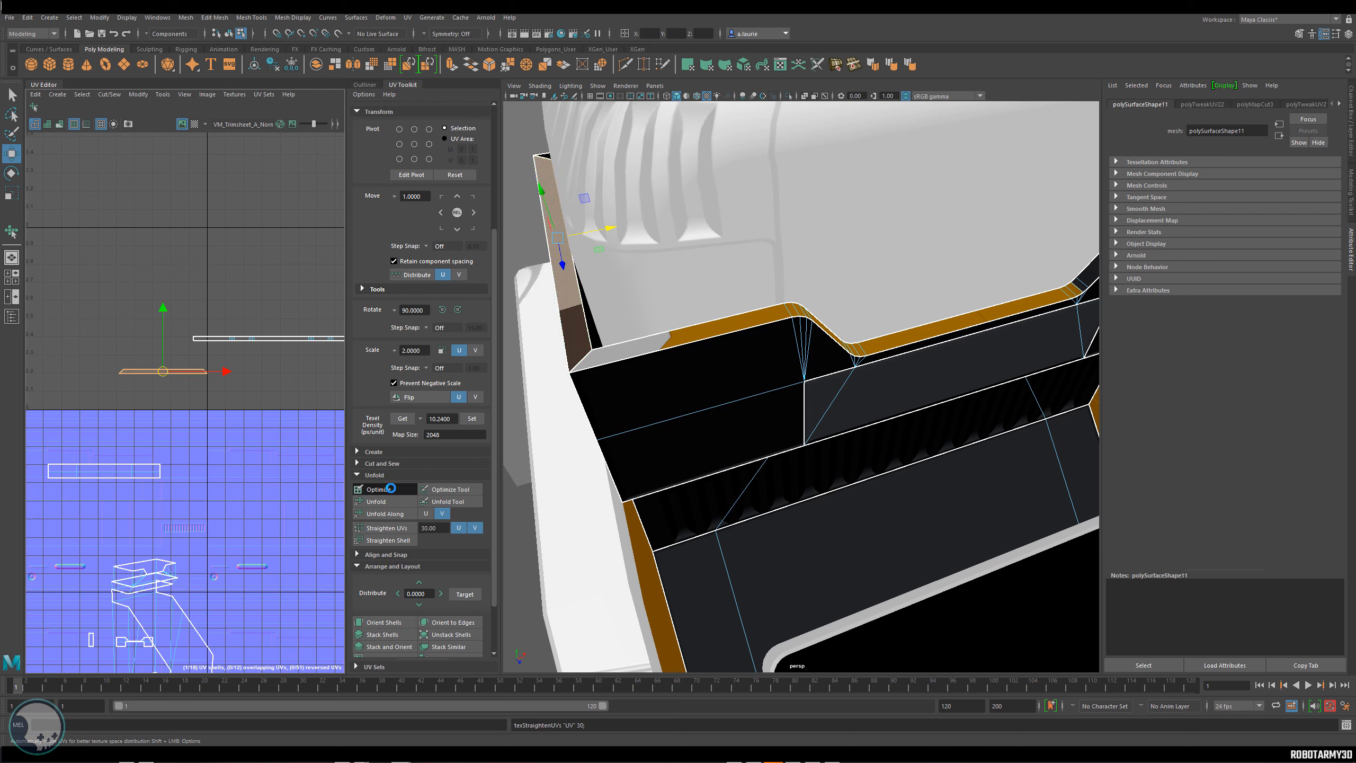
click(397, 528)
Scale the mitred corner-end UVs of the left and right rim shells horizontally until each end is square.
right_click(213, 380)
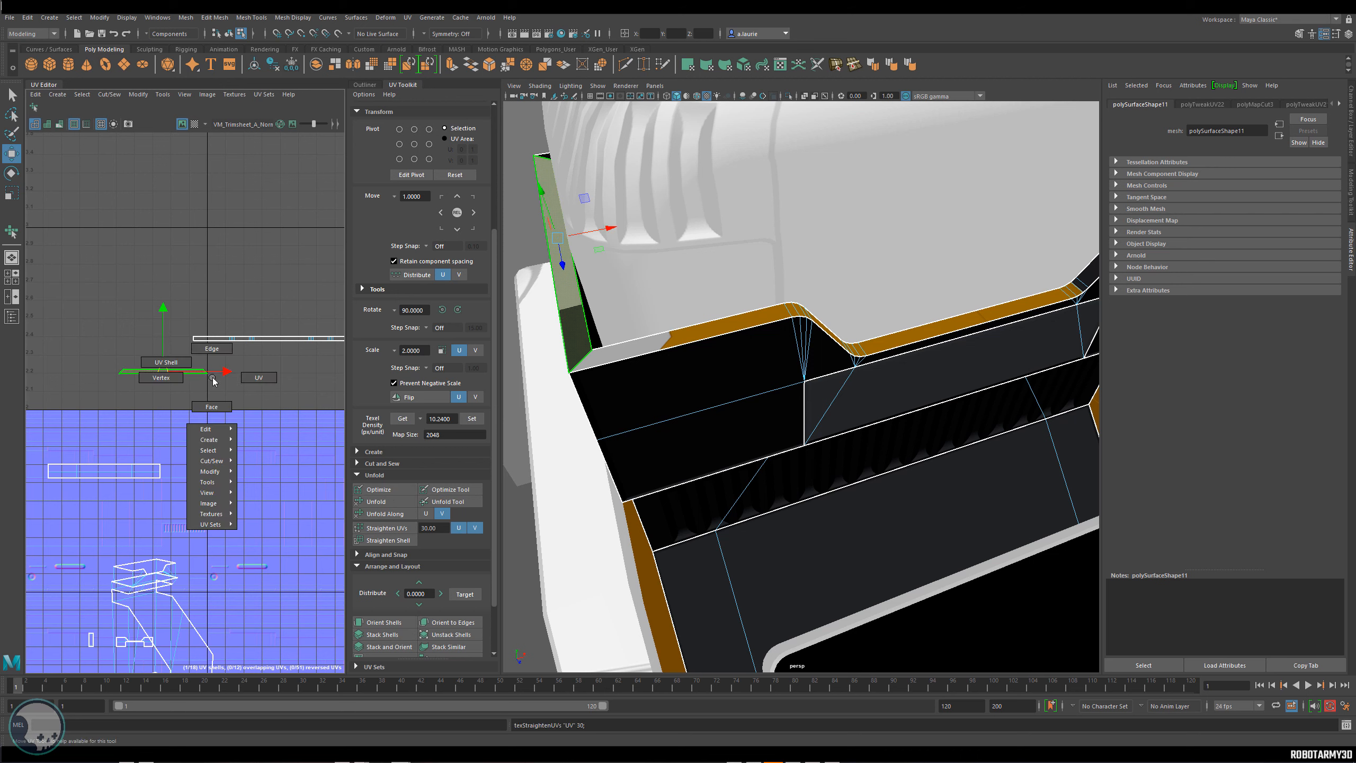
click(259, 378)
key(r)
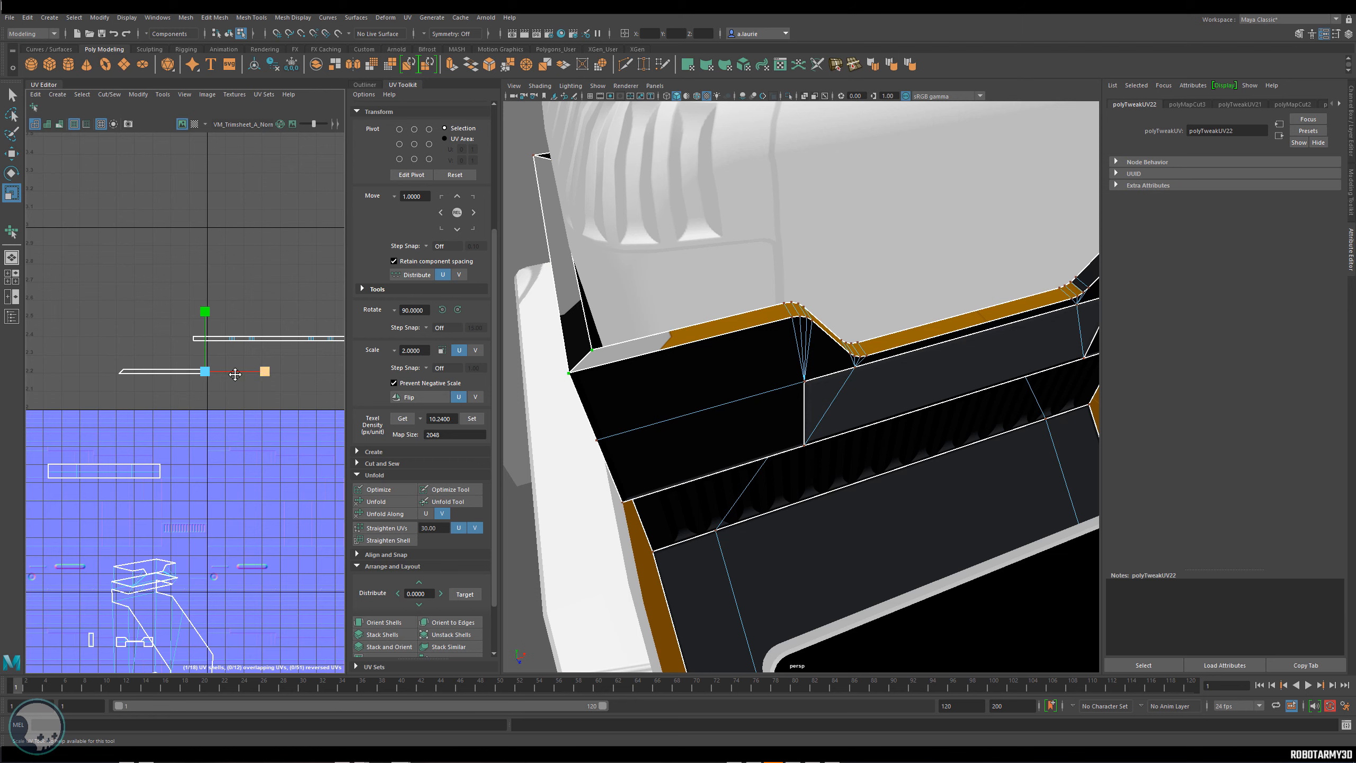
alt+middle_drag(235, 374, 4, 378)
drag(145, 374, 59, 378)
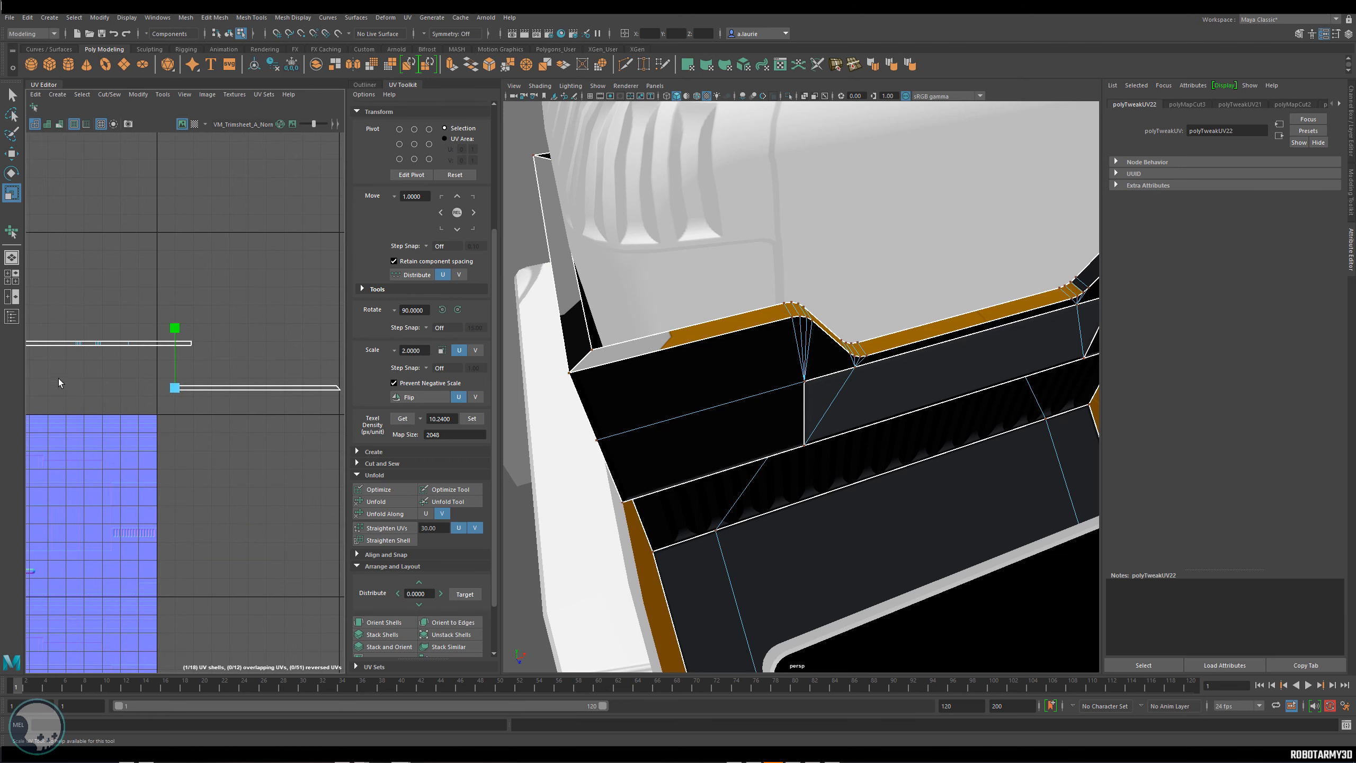
click(153, 383)
Move and sew the corner edges at both ends of the front rim shell to join the side sections into one strip.
alt+middle_drag(163, 405, 285, 392)
right_drag(109, 373, 111, 345)
click(84, 330)
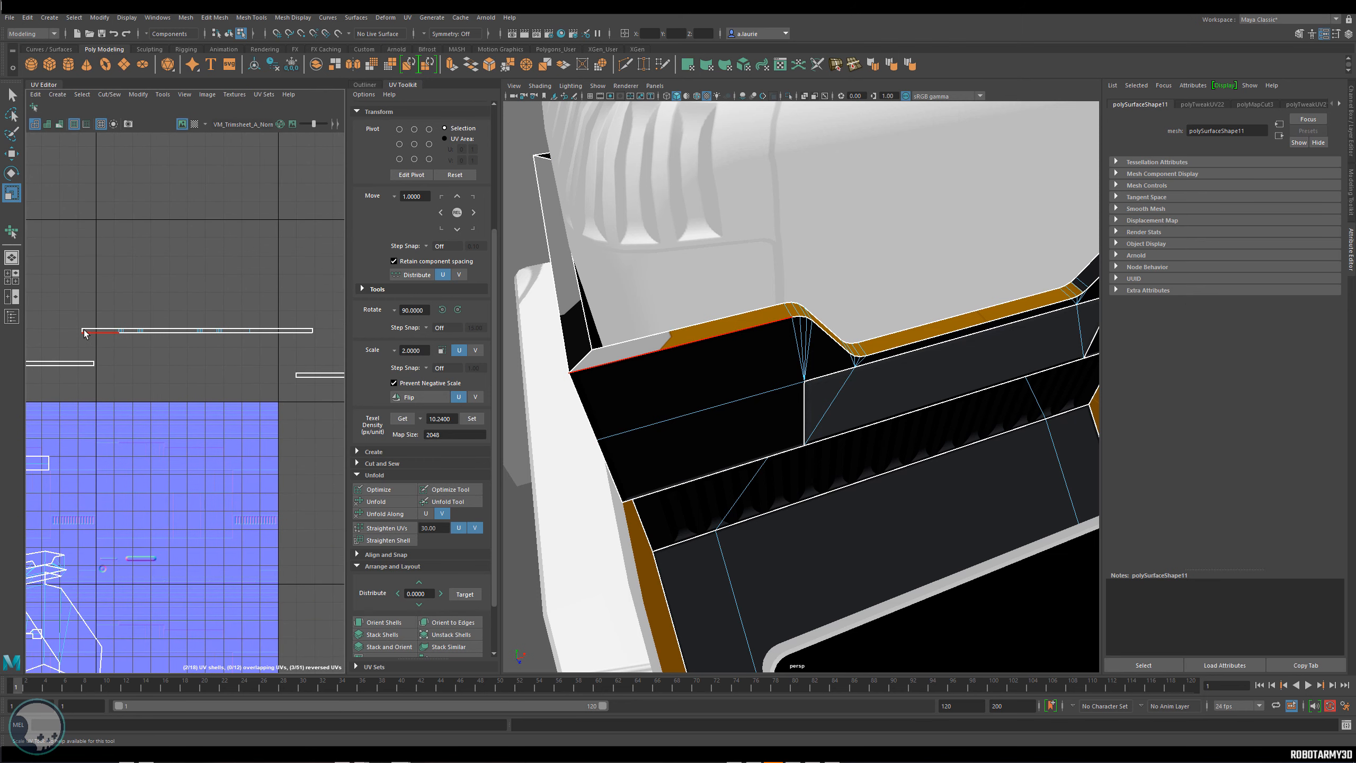
alt+middle_drag(85, 345, 188, 368)
shift+right_click(183, 354)
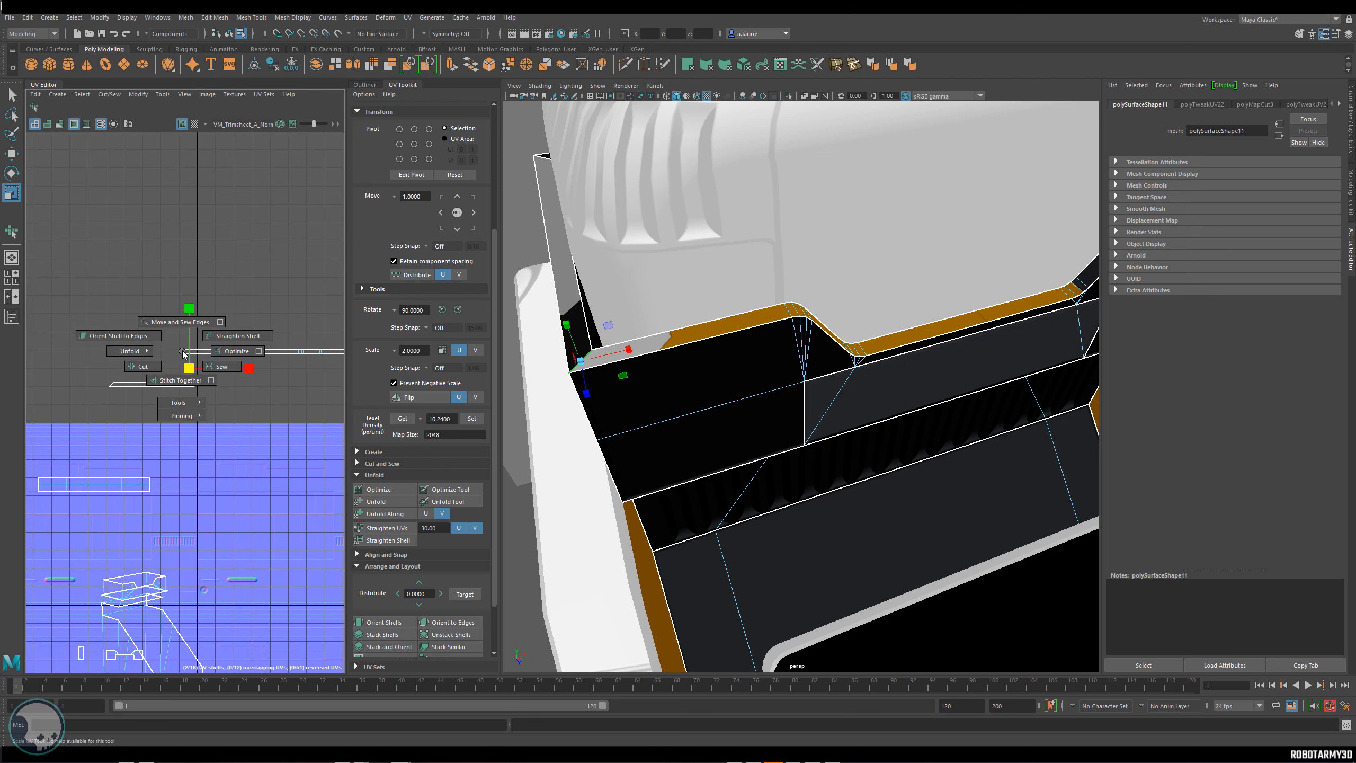
click(187, 325)
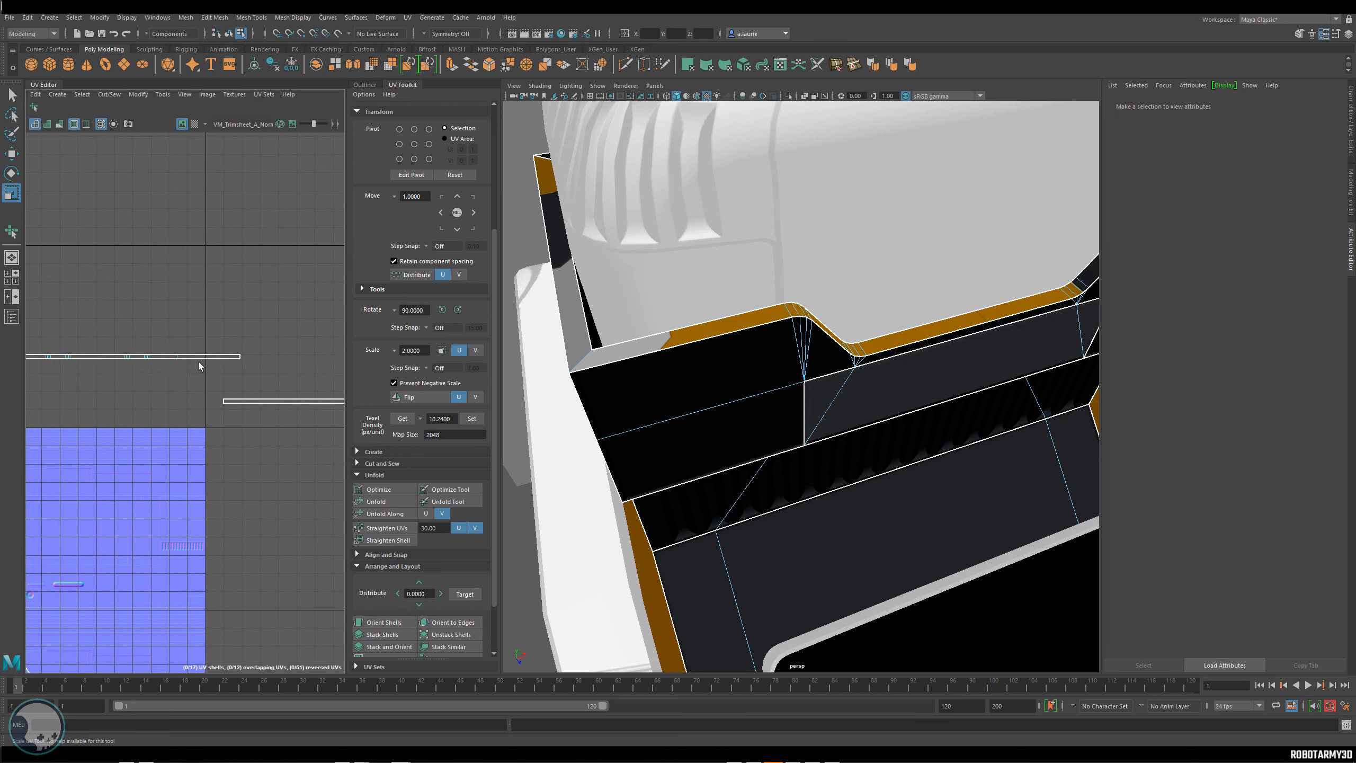
click(241, 358)
shift+right_click(230, 358)
click(234, 330)
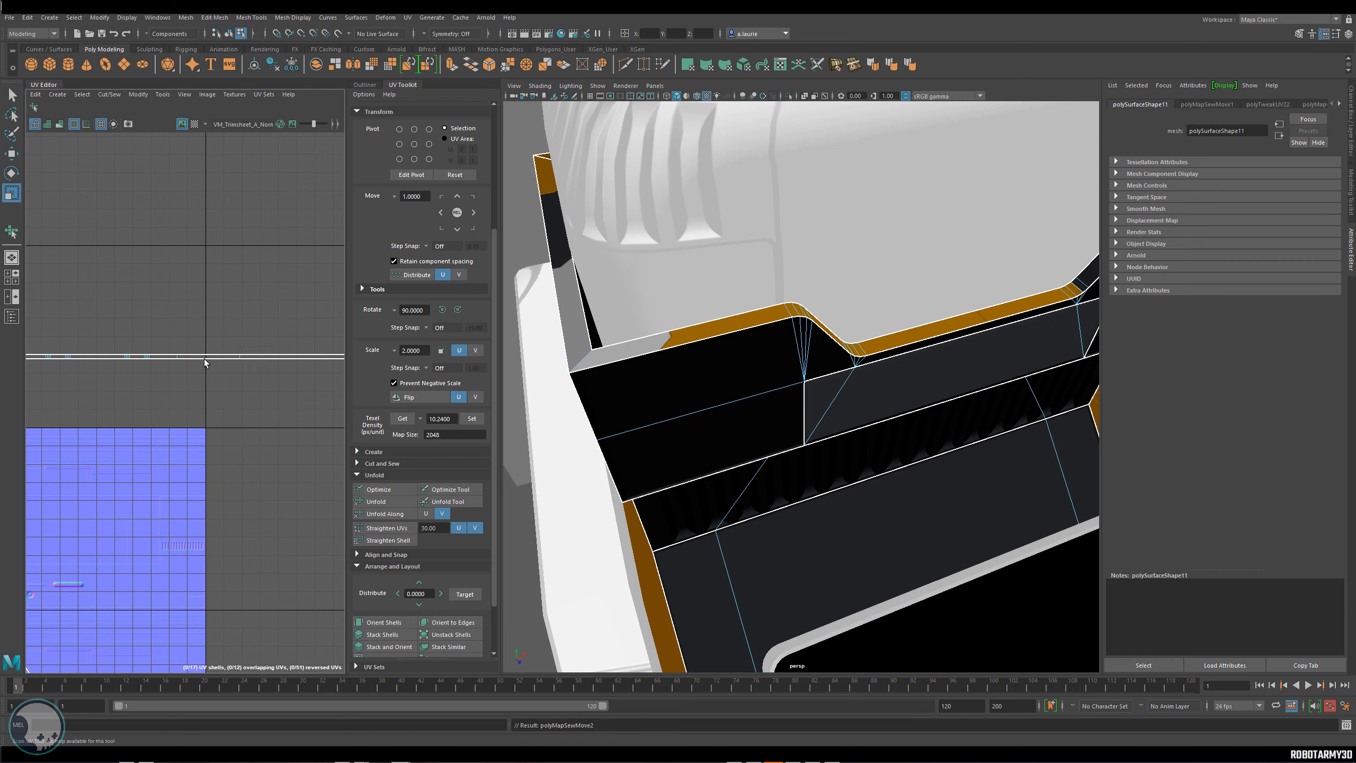
Straighten the joined rim shell and move it onto the top edge of the trimsheet.
right_click(209, 359)
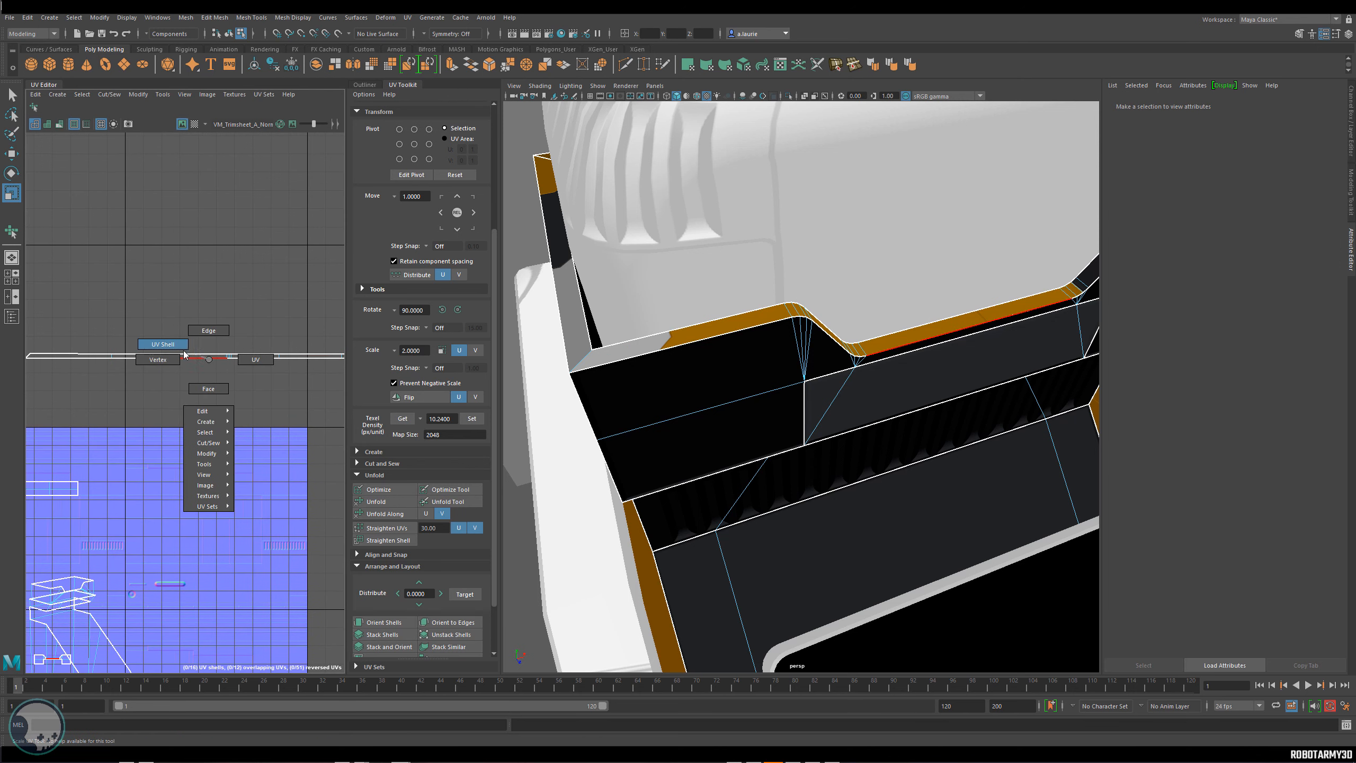
click(249, 363)
double_click(251, 357)
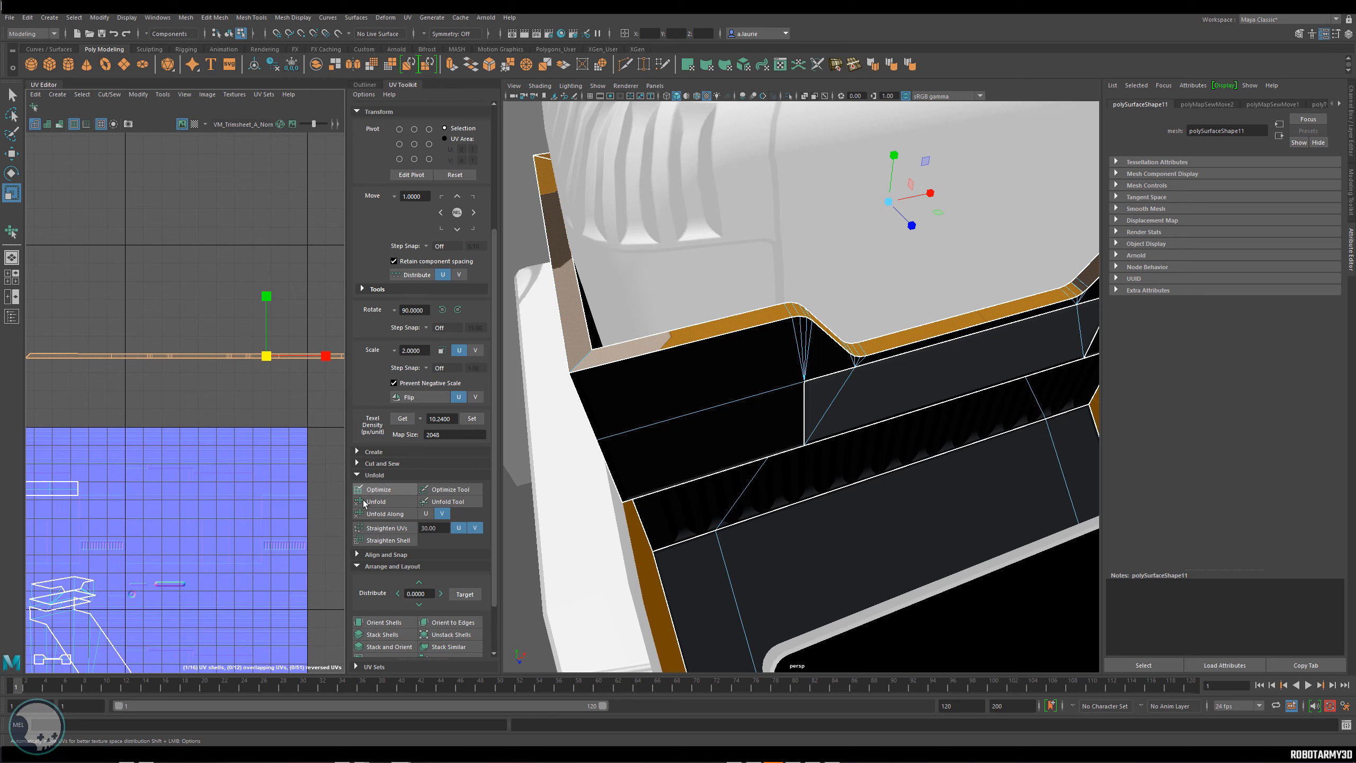
click(387, 527)
scroll(231, 406, down, 2)
key(w)
drag(252, 379, 156, 414)
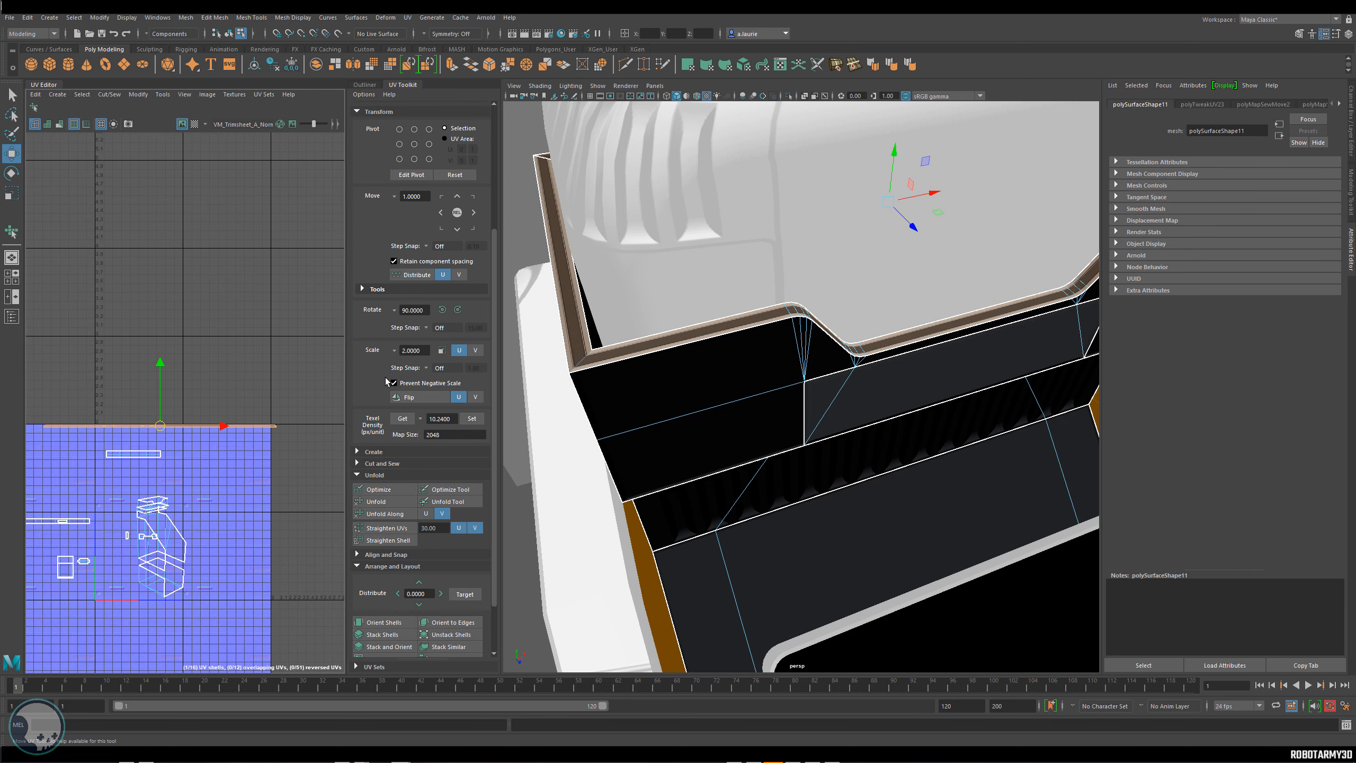
Nudge the rim shell vertically to center the trimsheet's groove along the rim, checking the notched edge and corner.
scroll(582, 367, up, 4)
scroll(693, 384, up, 4)
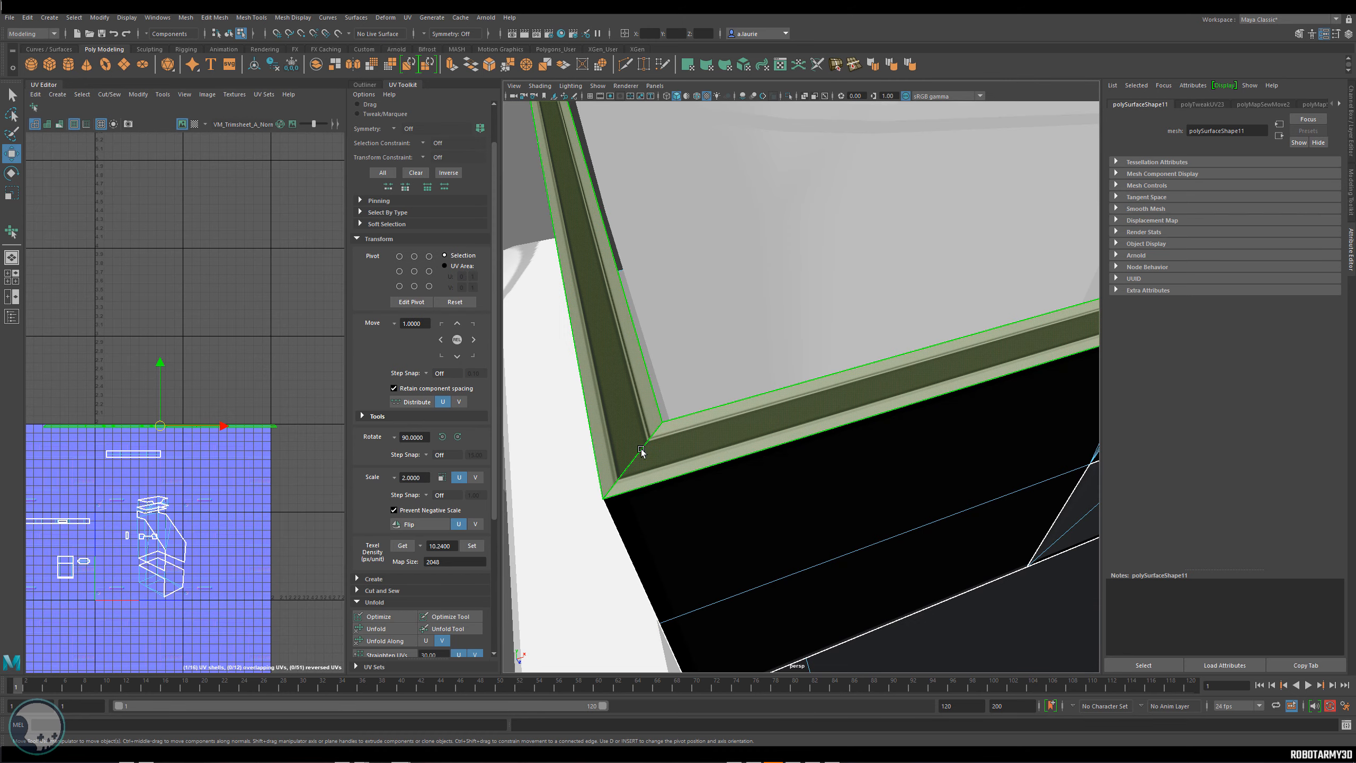
drag(160, 409, 160, 406)
alt+drag(606, 424, 533, 448)
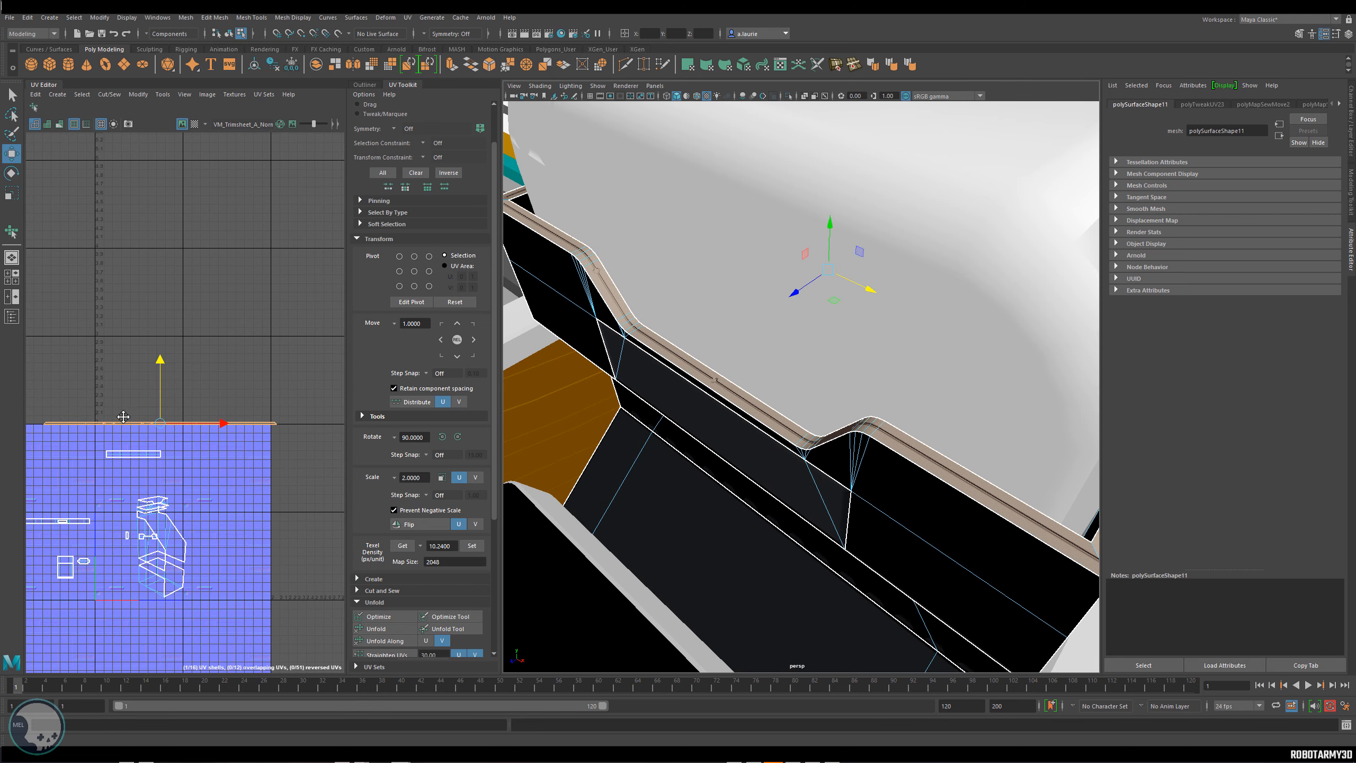
scroll(124, 417, up, 5)
alt+drag(735, 388, 737, 504)
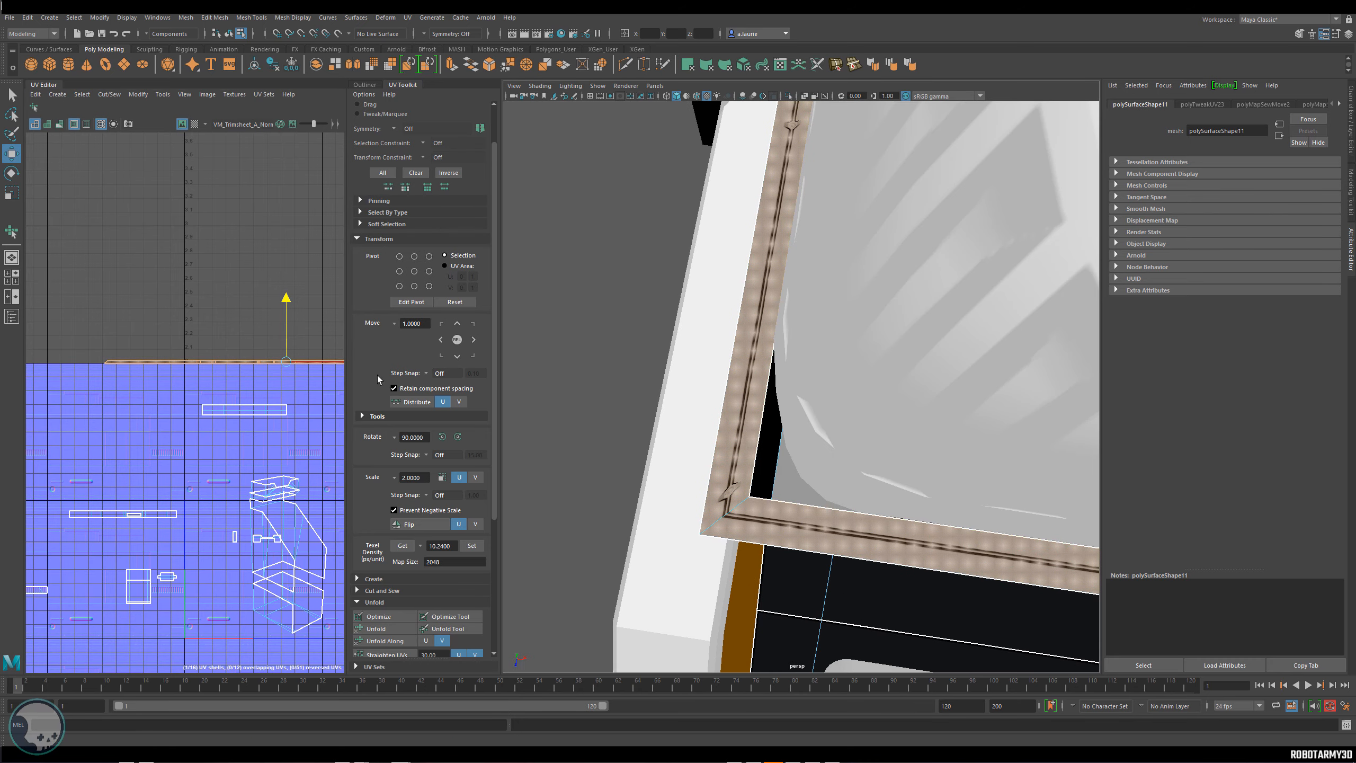
Slide the rim shell horizontally along the trim to adjust where the groove's small detail falls near the corner.
drag(313, 369, 293, 363)
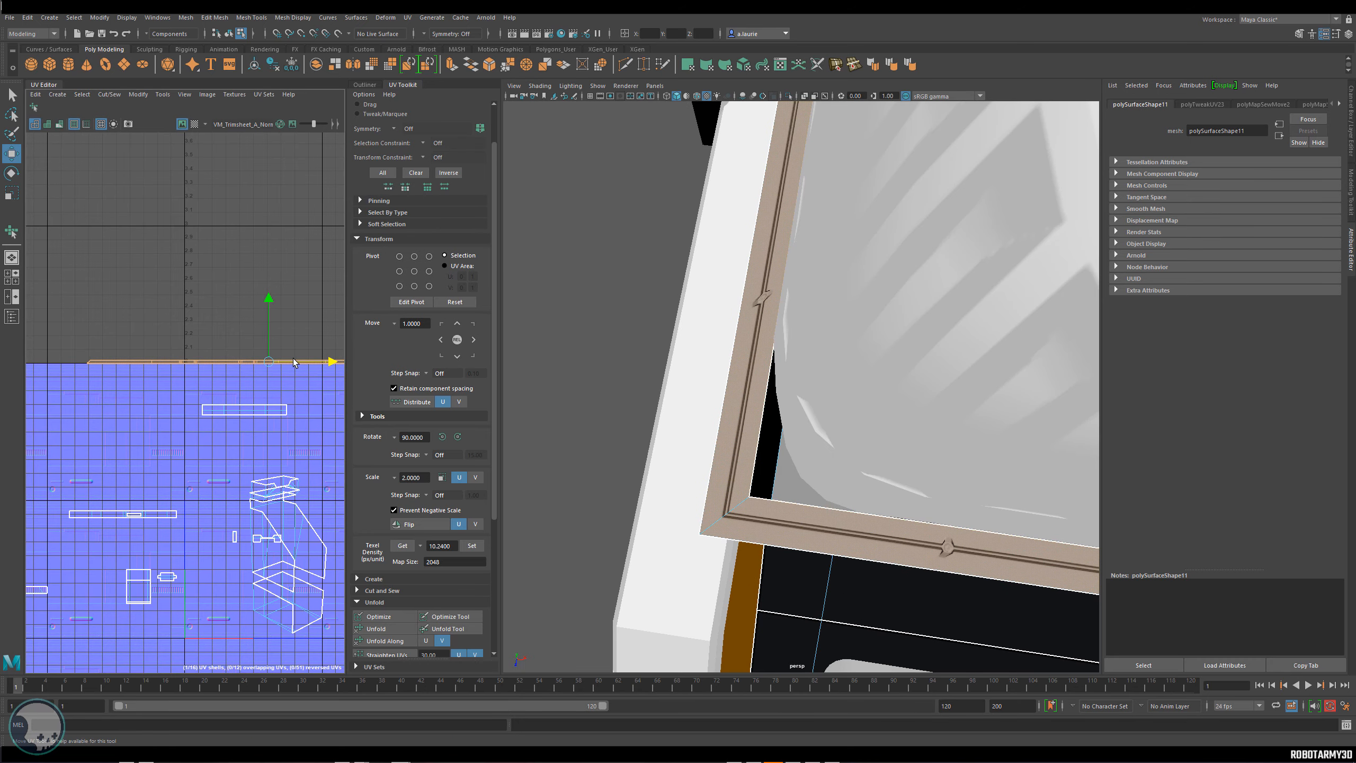
scroll(288, 372, down, 3)
scroll(275, 313, up, 5)
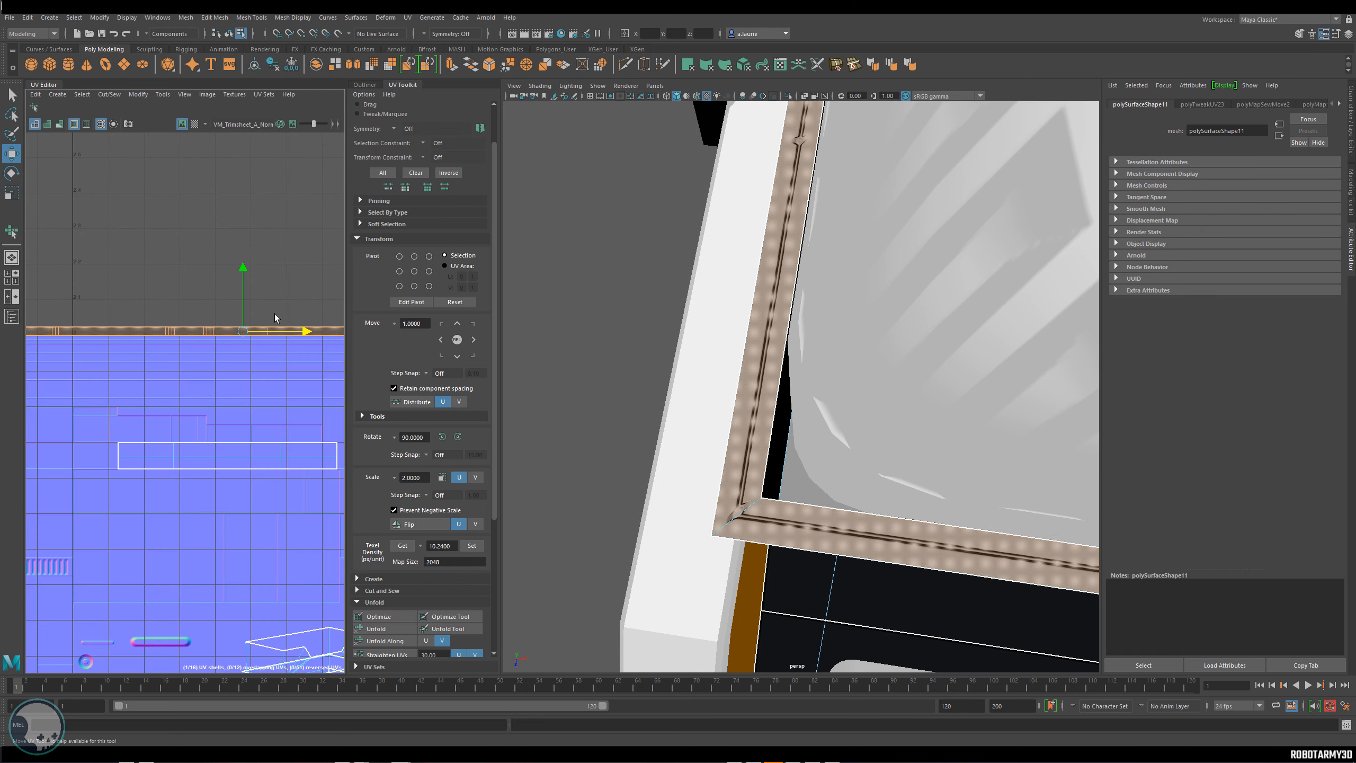
middle_drag(277, 314, 277, 318)
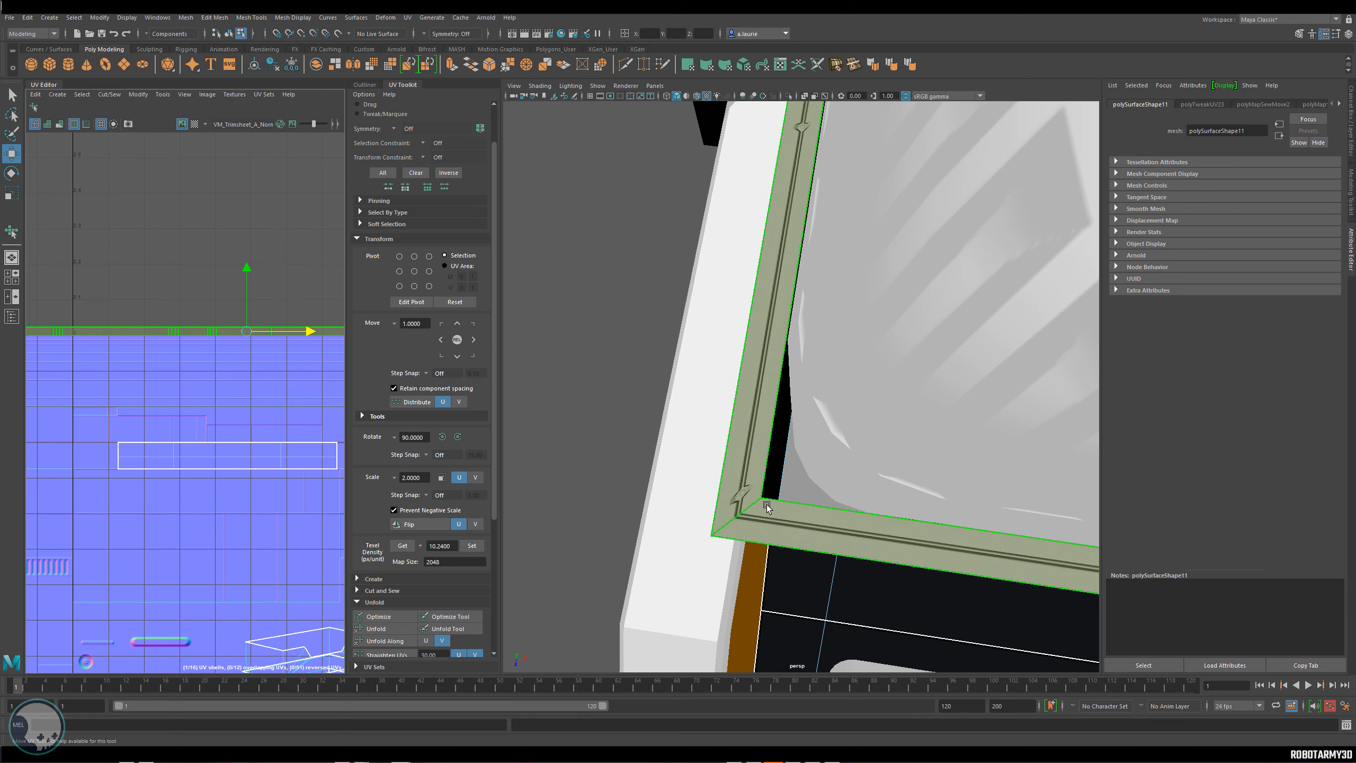
Cut the side section off the rim shell at the corner edge, then optimize and orient it to straighten the trim detail.
alt+drag(767, 506, 799, 435)
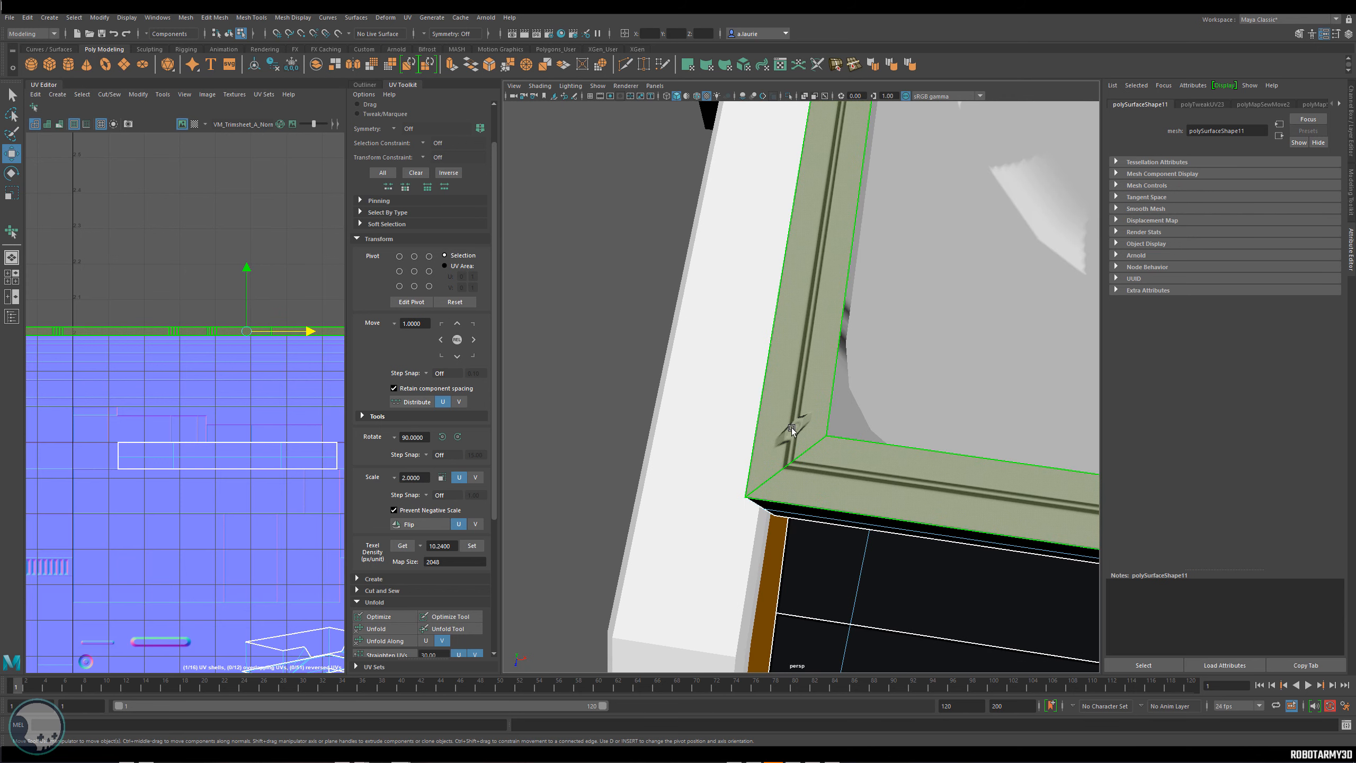
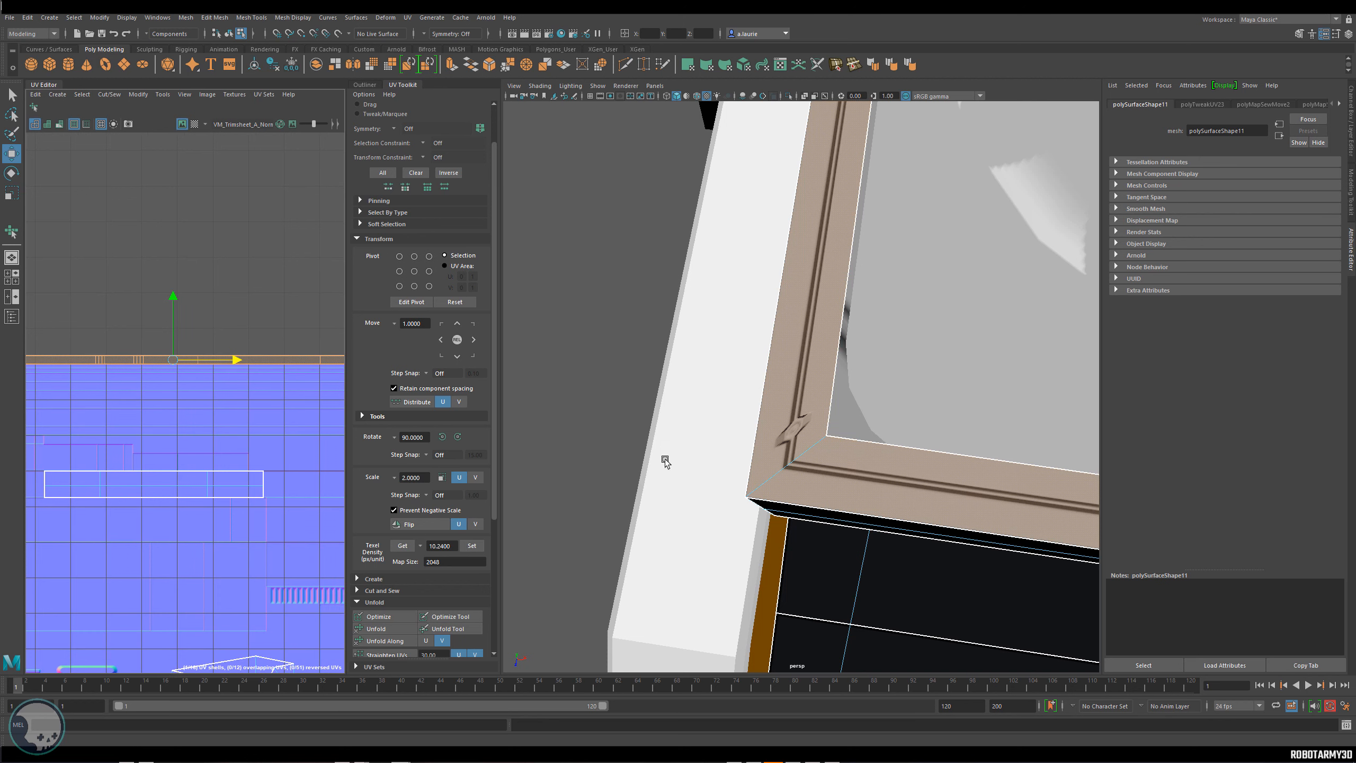
mouse_move(174, 359)
right_down()
mouse_move(174, 330)
mouse_move(251, 388)
mouse_move(150, 368)
right_up()
click(212, 363)
click(211, 362)
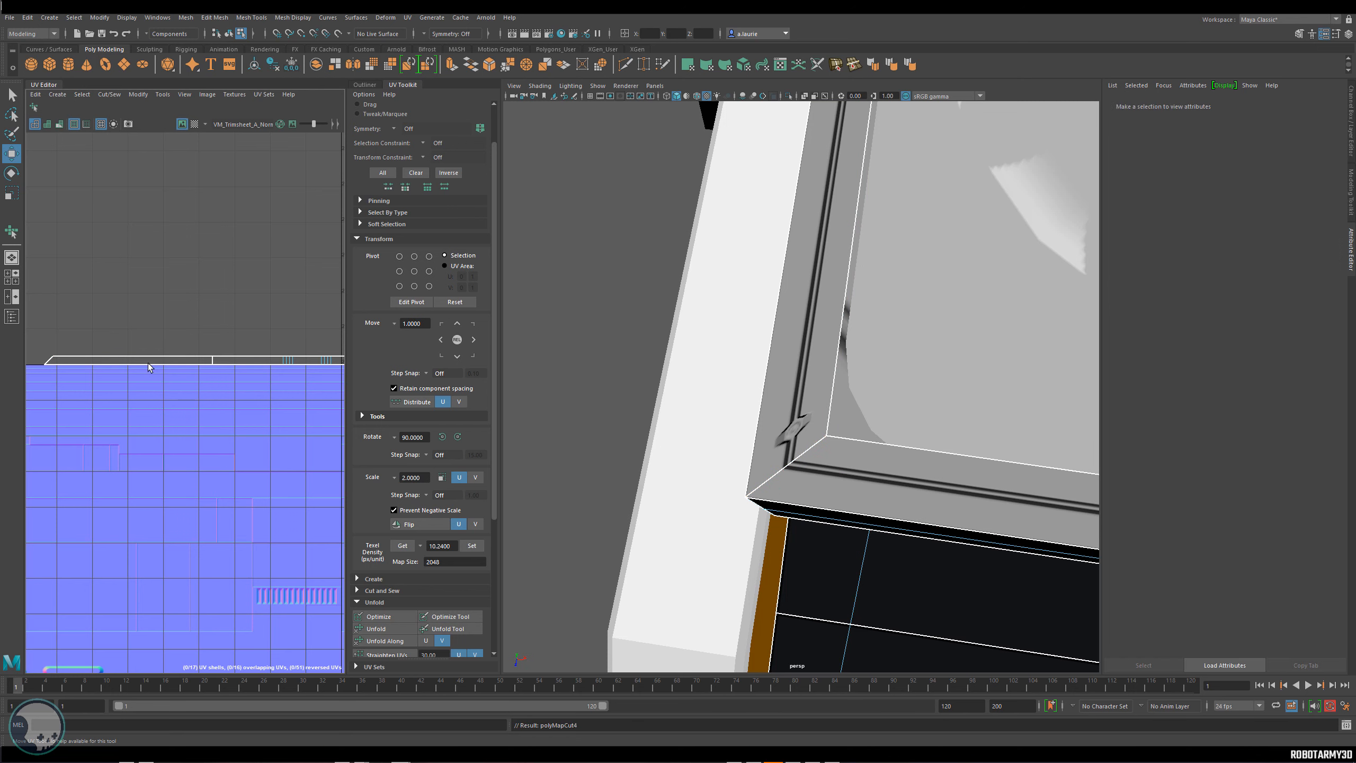
click(155, 360)
click(395, 616)
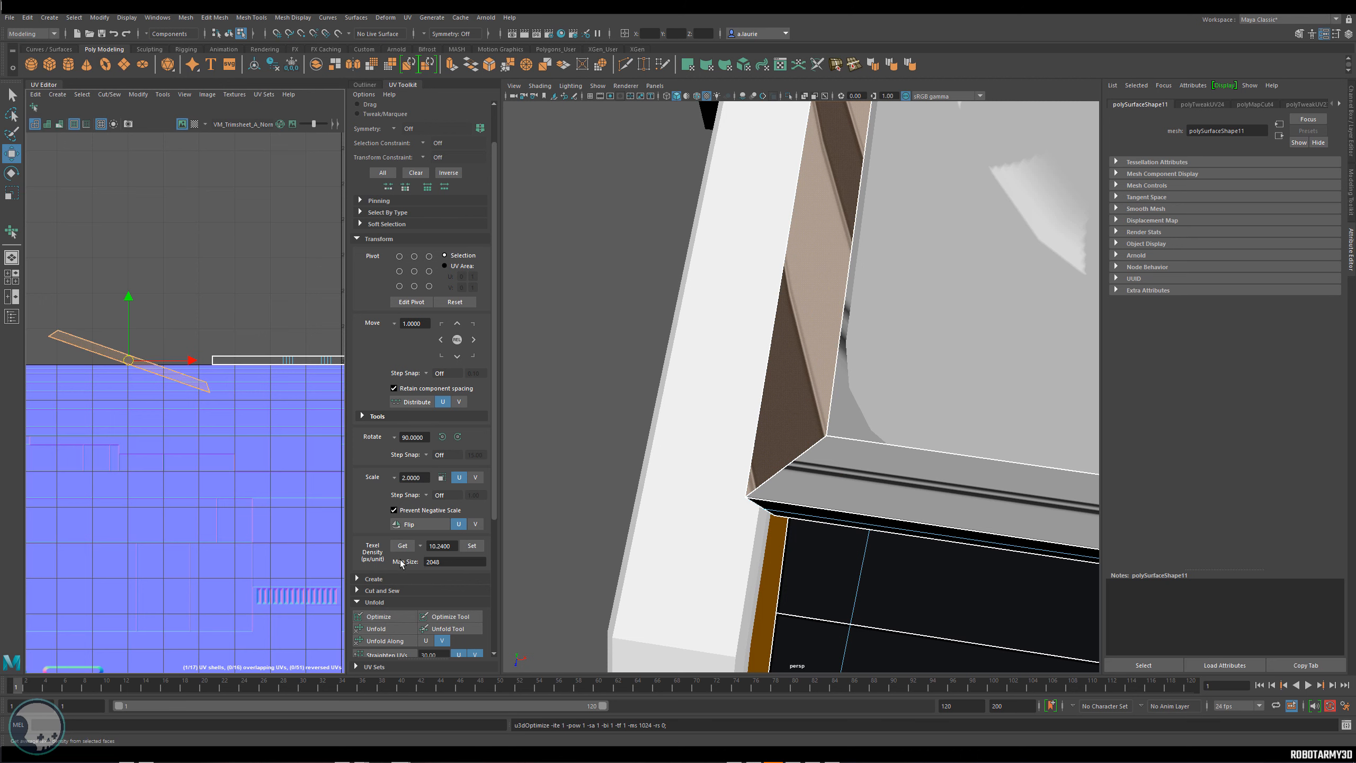
scroll(401, 563, down, 3)
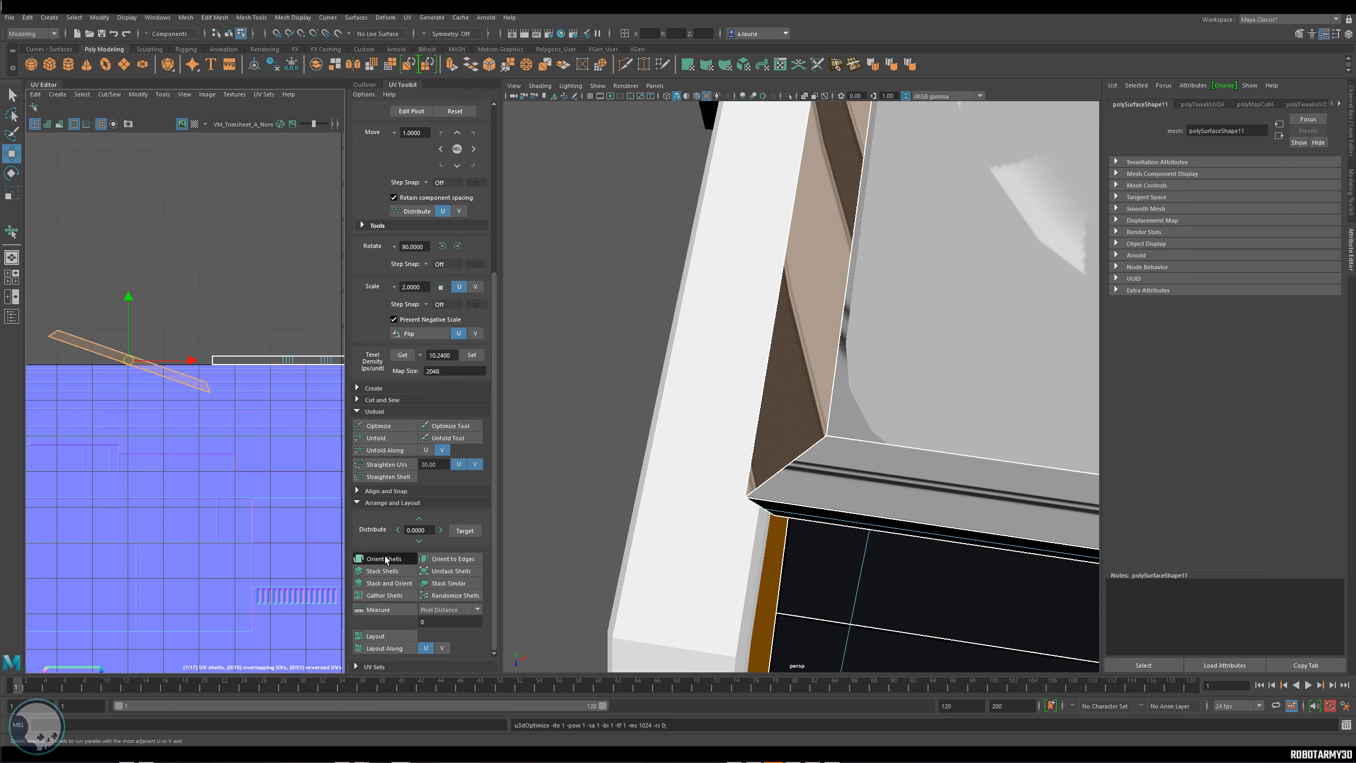
click(386, 559)
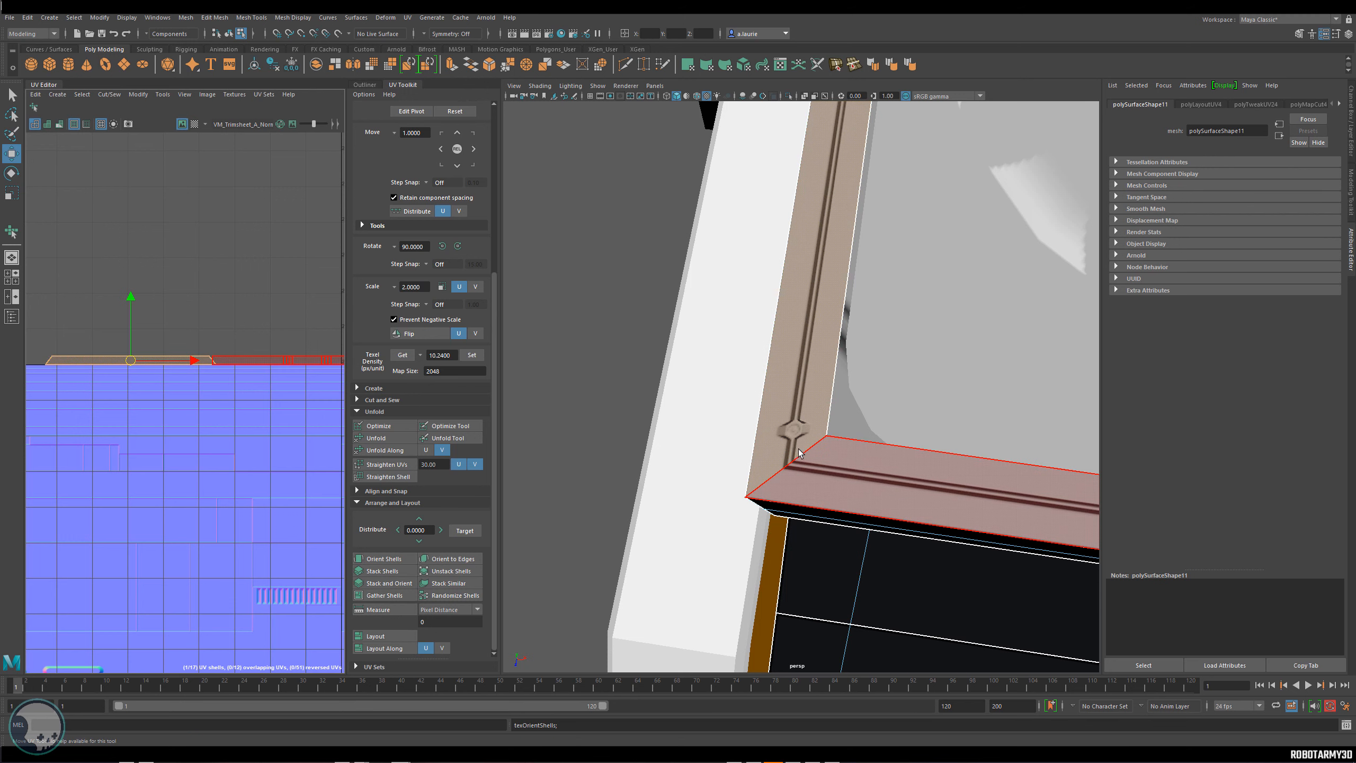
scroll(793, 459, up, 3)
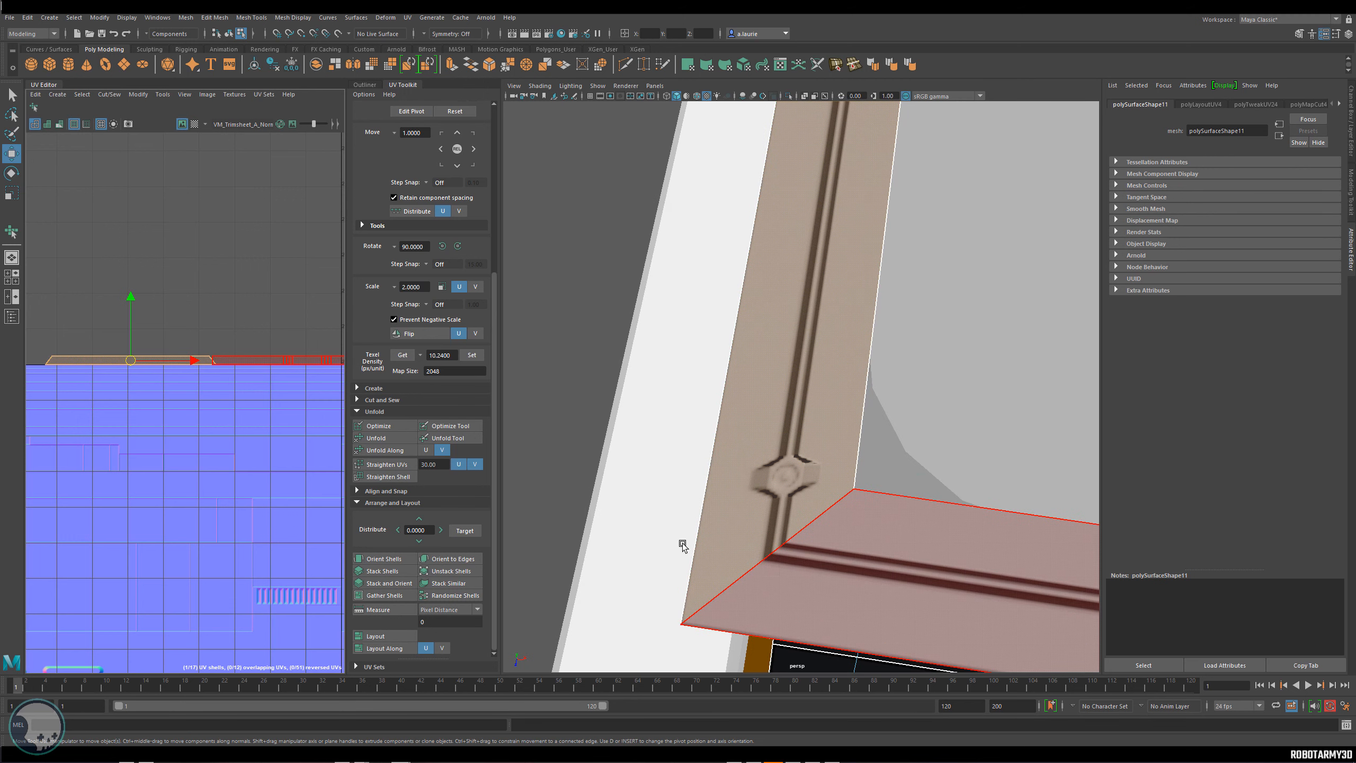
scroll(162, 353, down, 3)
Separate the side section at the other end of the rim and move it along the trim away from the front strip.
alt+middle_drag(162, 353, 256, 349)
click(223, 342)
right_drag(256, 348, 258, 378)
click(246, 343)
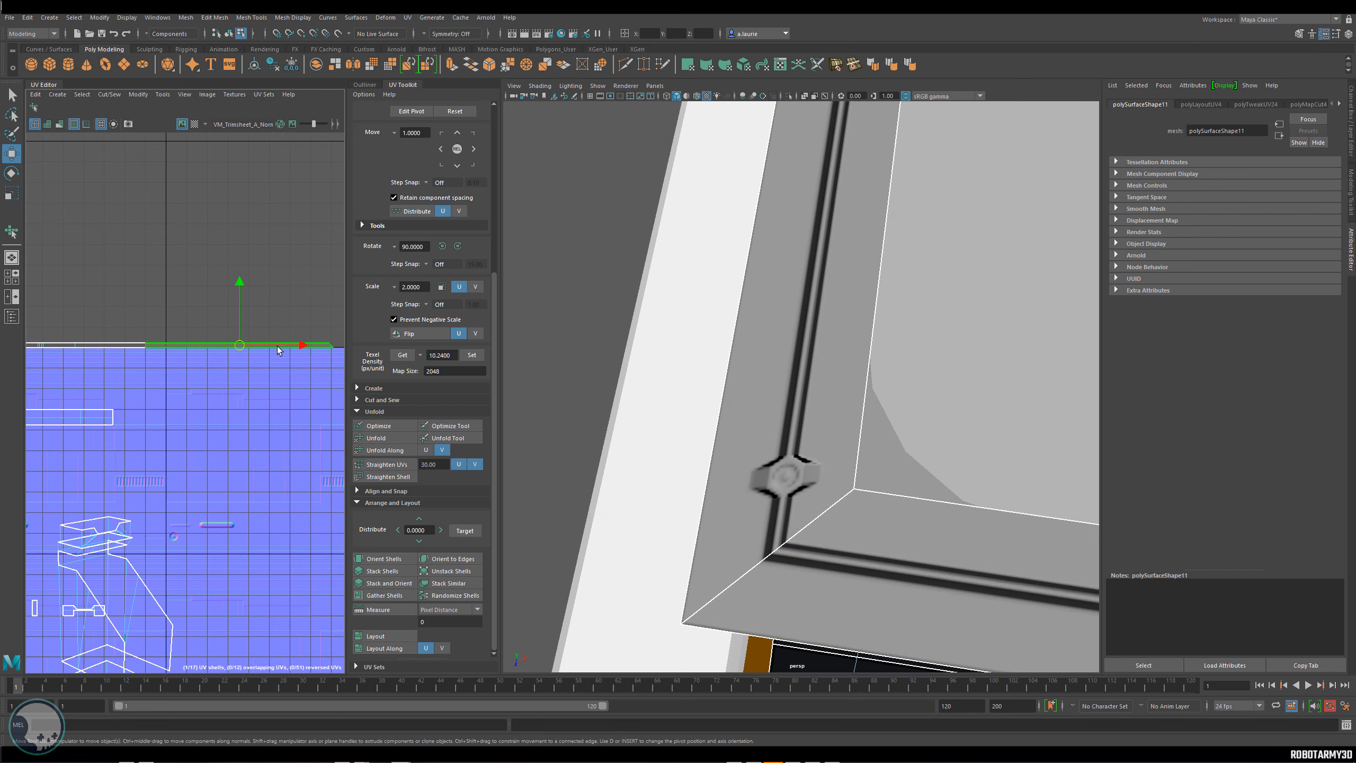
key(f)
key(r)
scroll(233, 341, down, 3)
right_drag(197, 329, 93, 325)
key(w)
drag(113, 320, 109, 320)
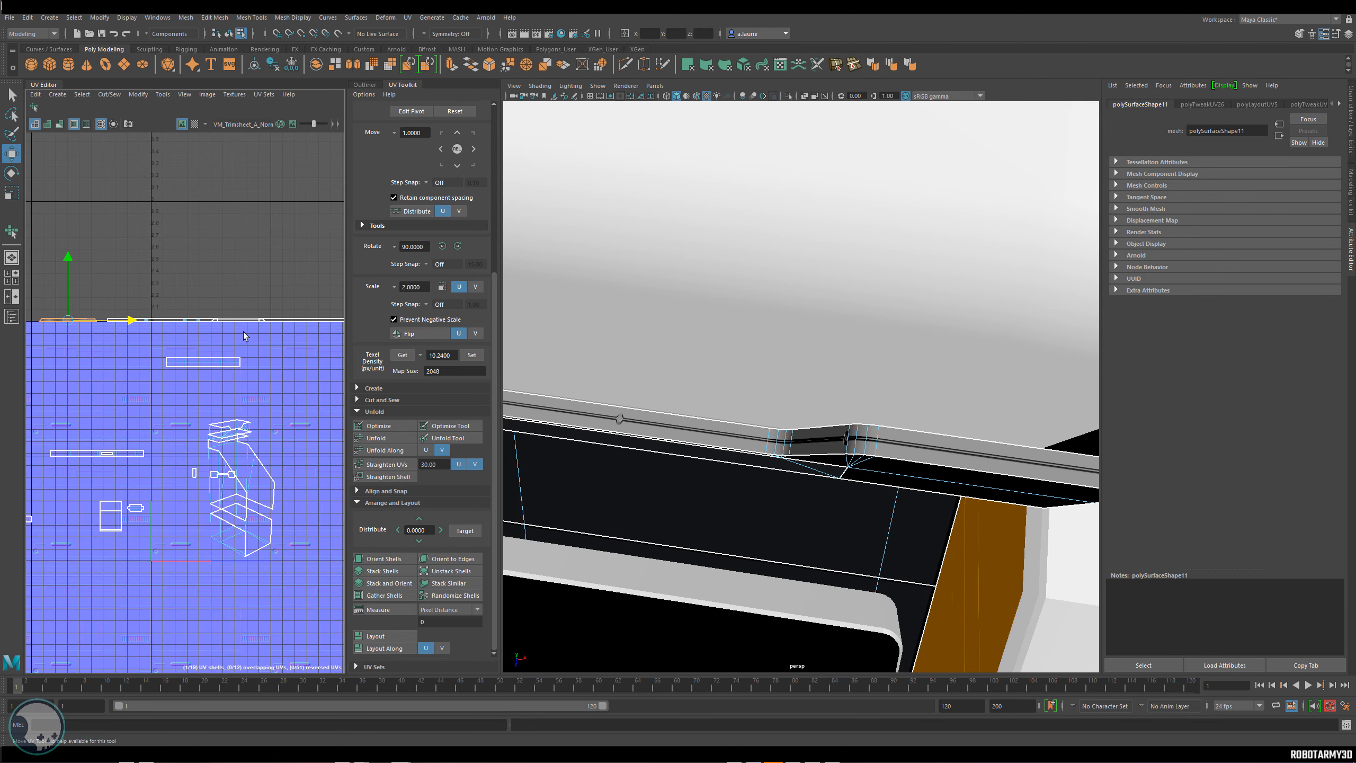
Move the rim shells off the grooved trim and down to the plain band below the trimsheet's circular details.
middle_drag(245, 335, 273, 324)
scroll(205, 347, up, 2)
alt+middle_drag(80, 339, 220, 326)
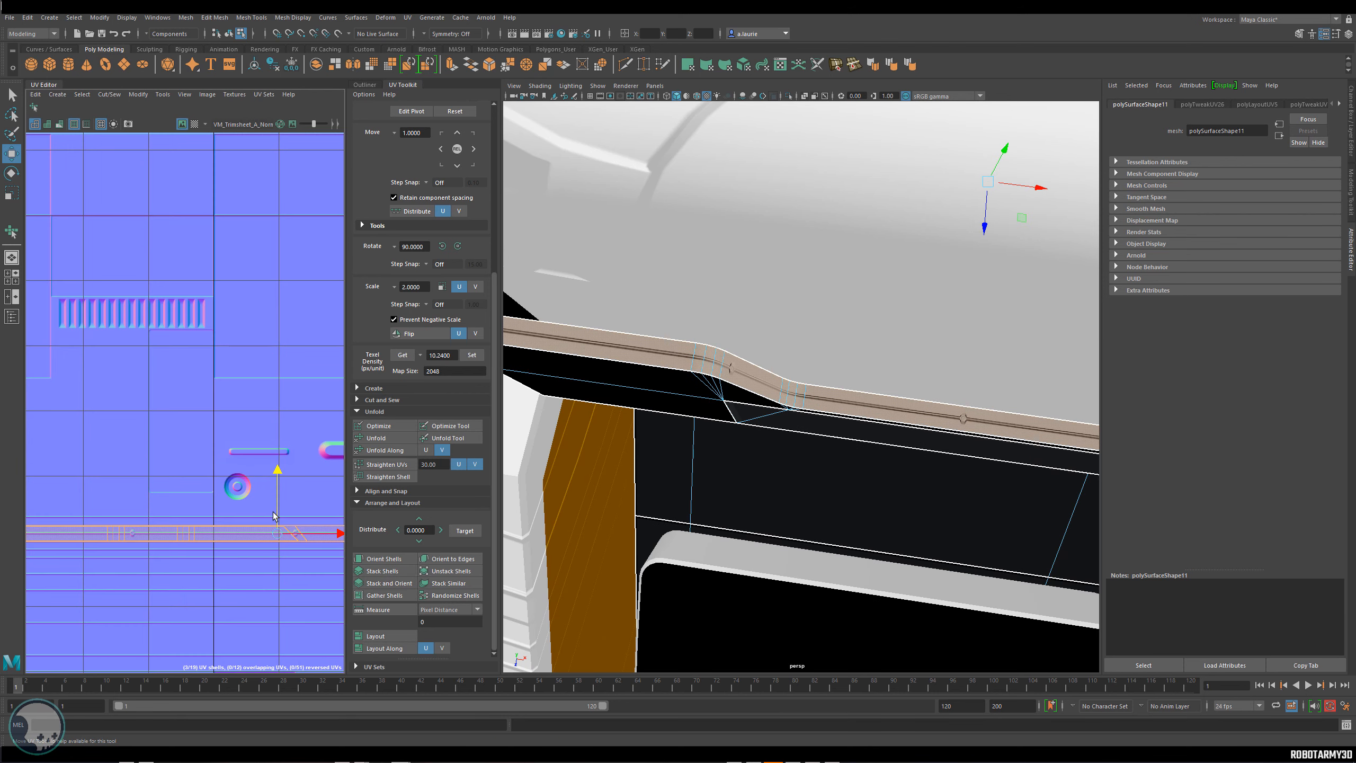
middle_drag(267, 526, 272, 303)
scroll(267, 331, down, 1)
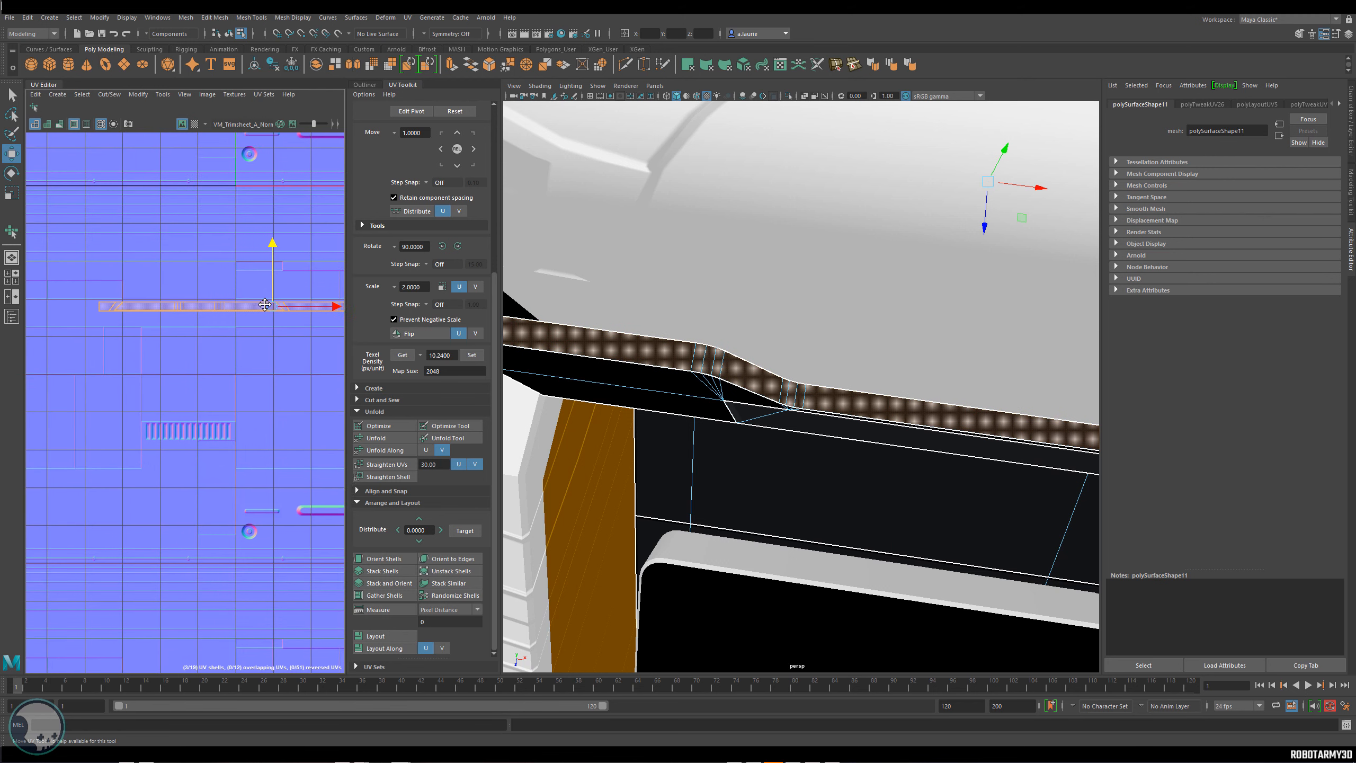
scroll(260, 459, down, 2)
drag(267, 358, 267, 353)
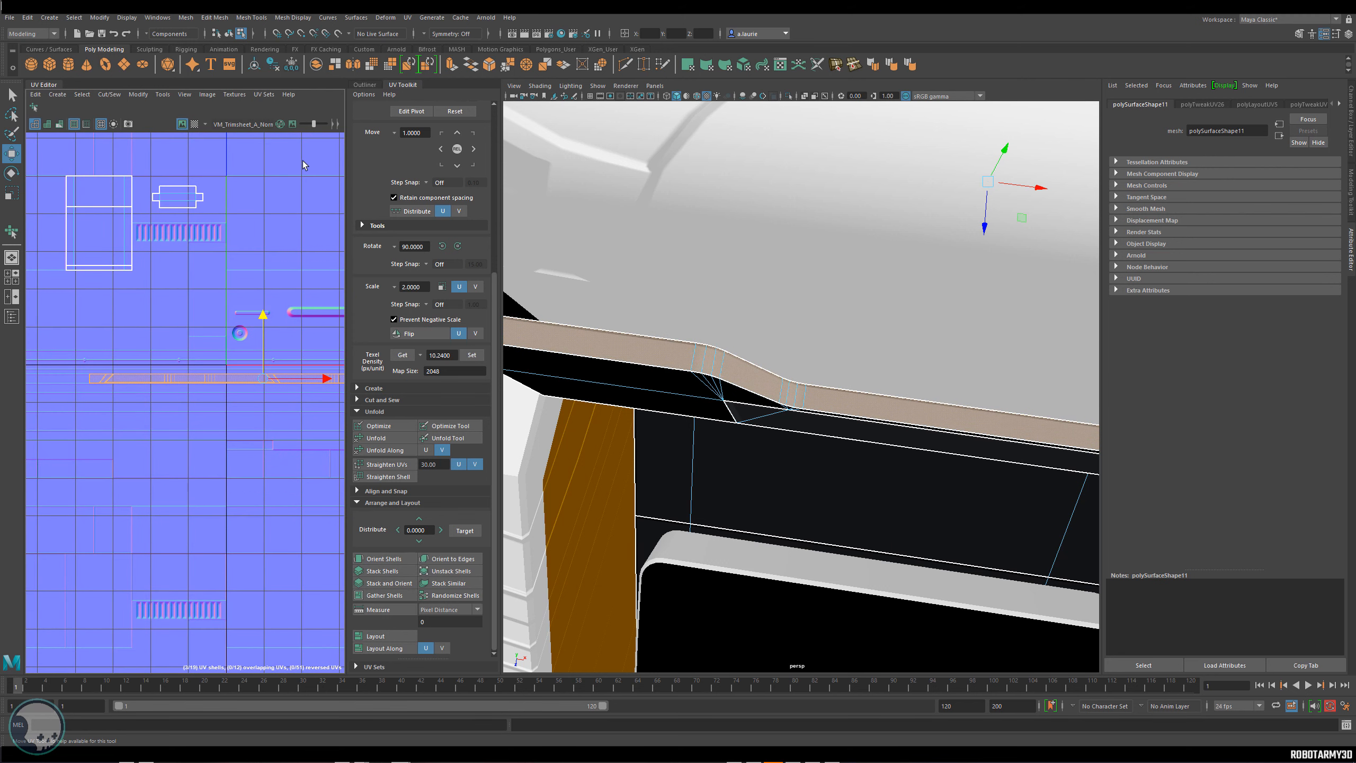
Check the rim shells over the light grey band in the VM_Trimsheet_A base texture, return to the normal map, and nudge them vertically.
click(205, 124)
click(215, 139)
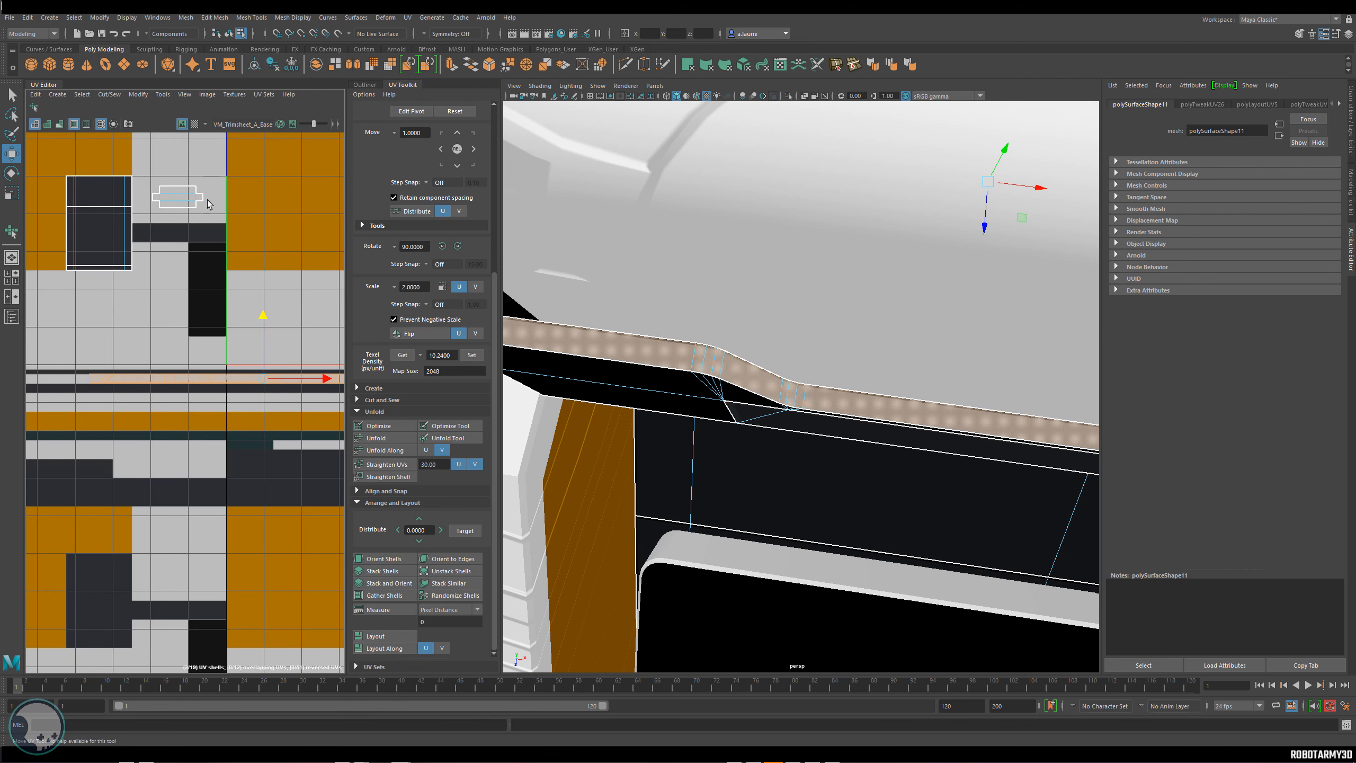
alt+middle_drag(204, 299, 204, 341)
mouse_move(261, 388)
mouse_down()
mouse_move(260, 401)
mouse_move(258, 390)
mouse_up()
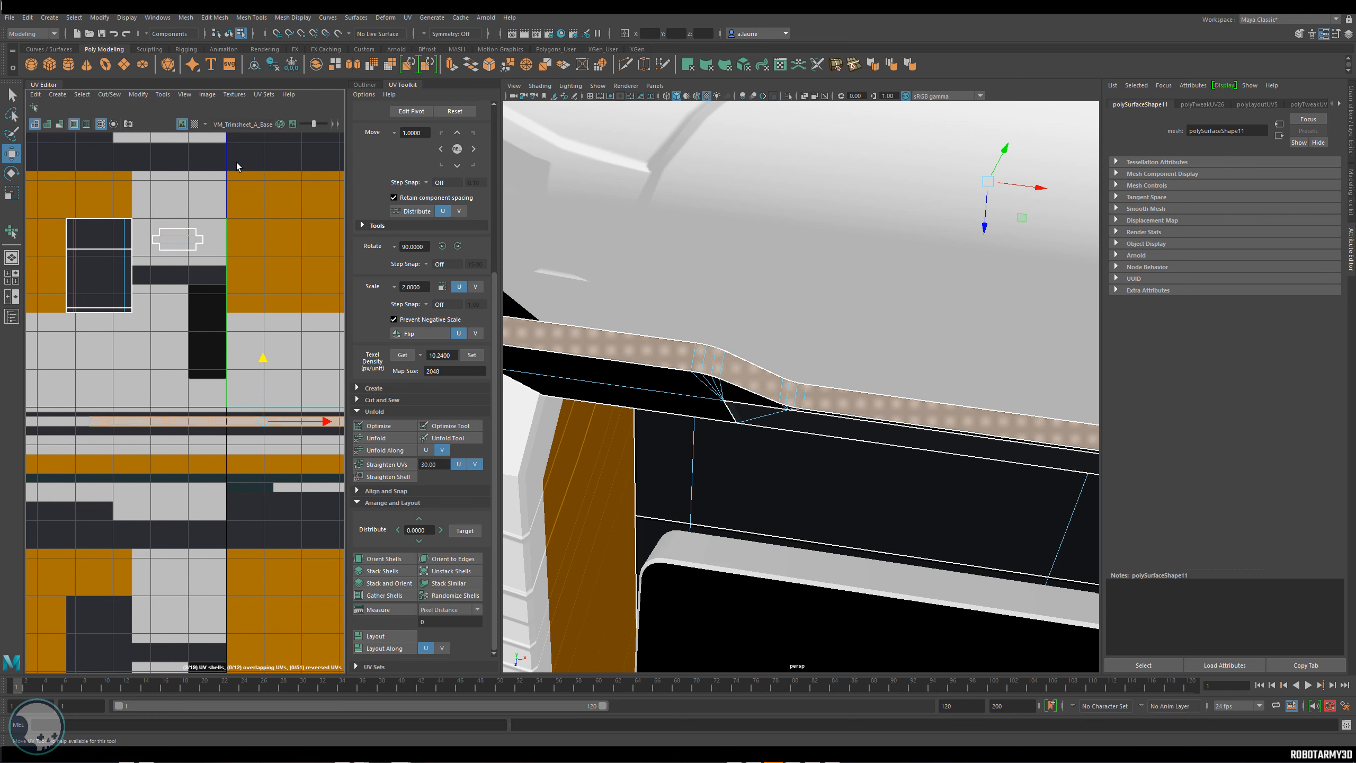
click(209, 125)
click(230, 140)
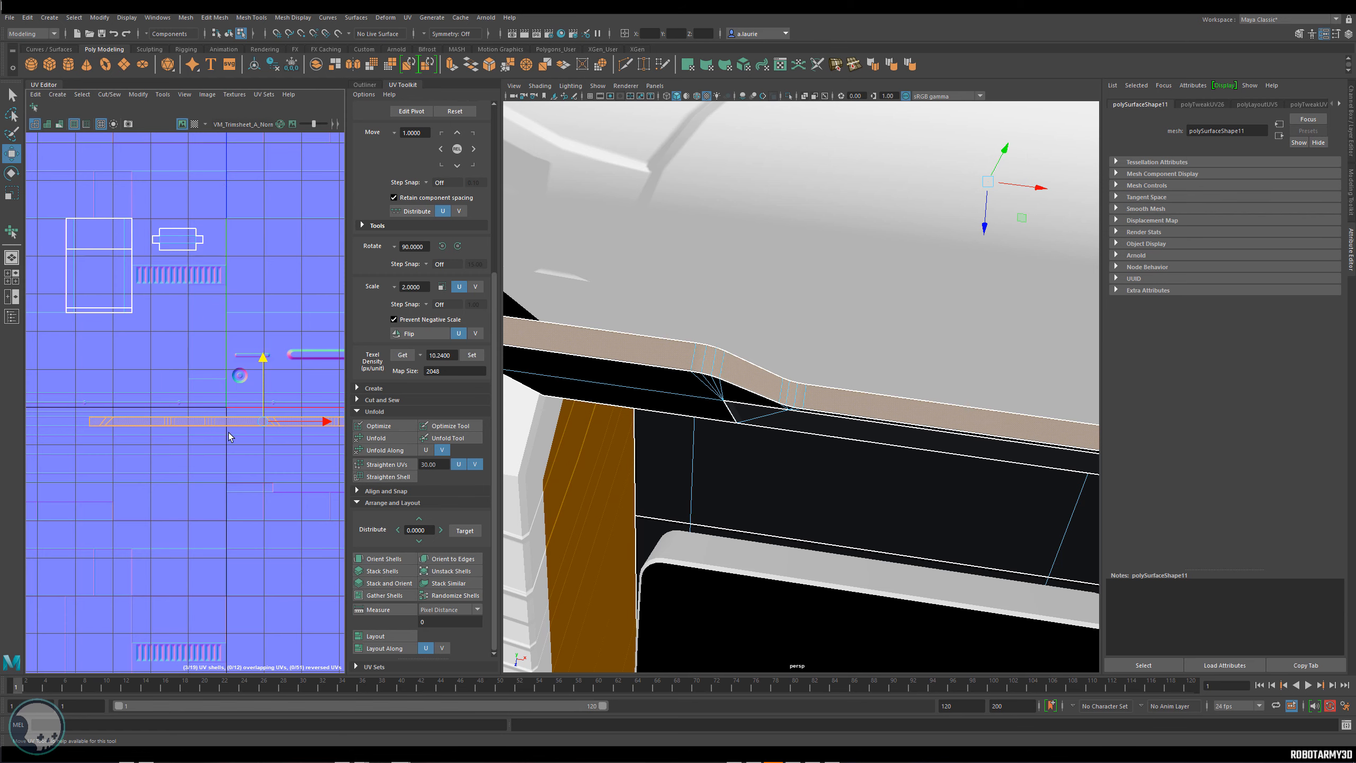
scroll(272, 372, up, 6)
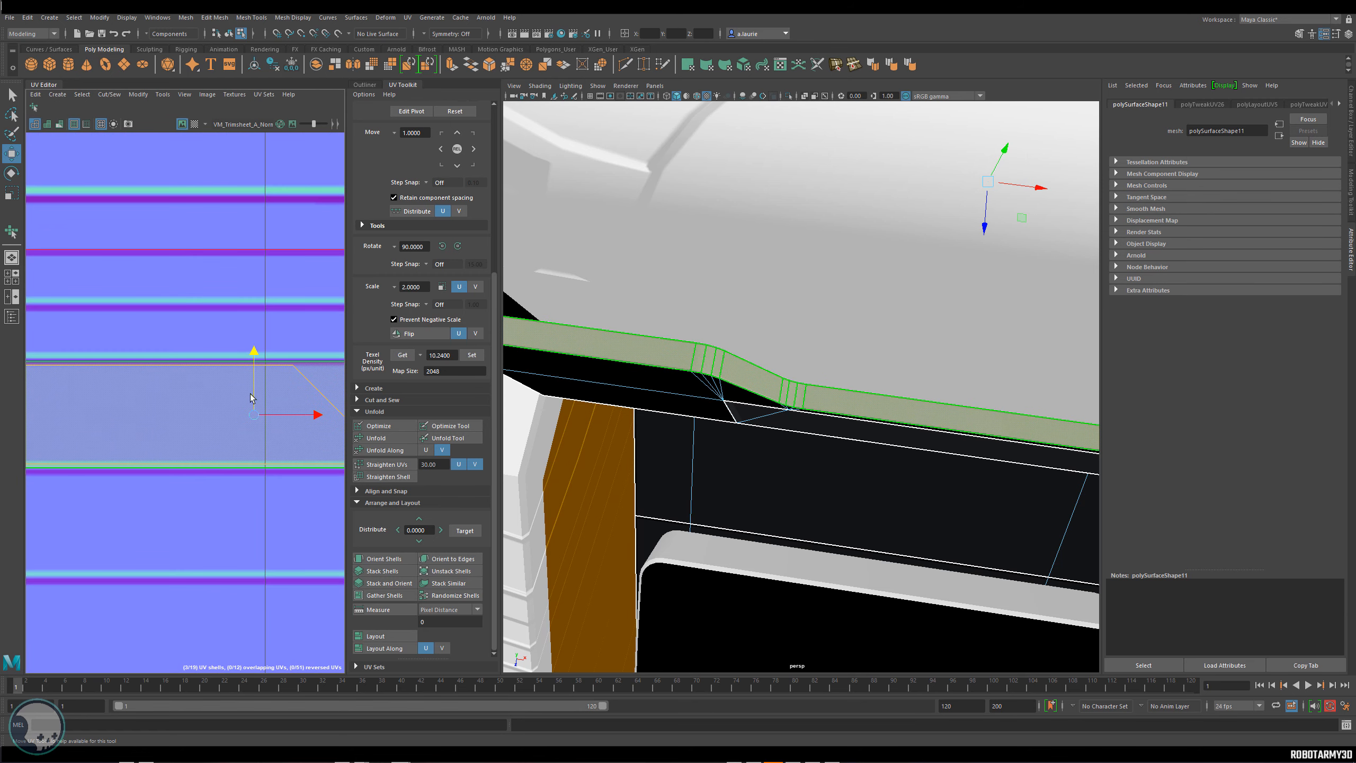
drag(249, 394, 253, 381)
scroll(217, 405, down, 5)
Select the upper row of UVs along the rim shells and flatten it vertically.
right_click(220, 409)
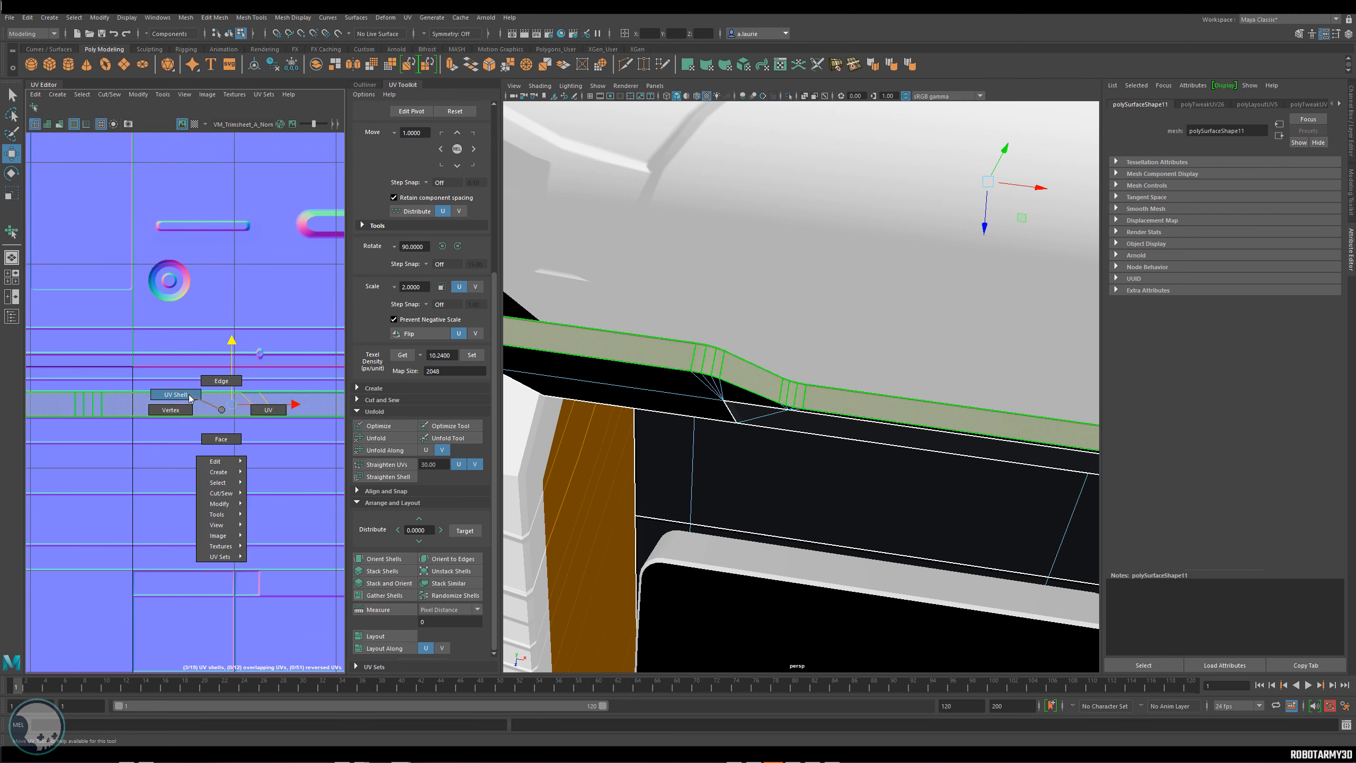
click(190, 396)
scroll(214, 404, down, 5)
right_click(199, 395)
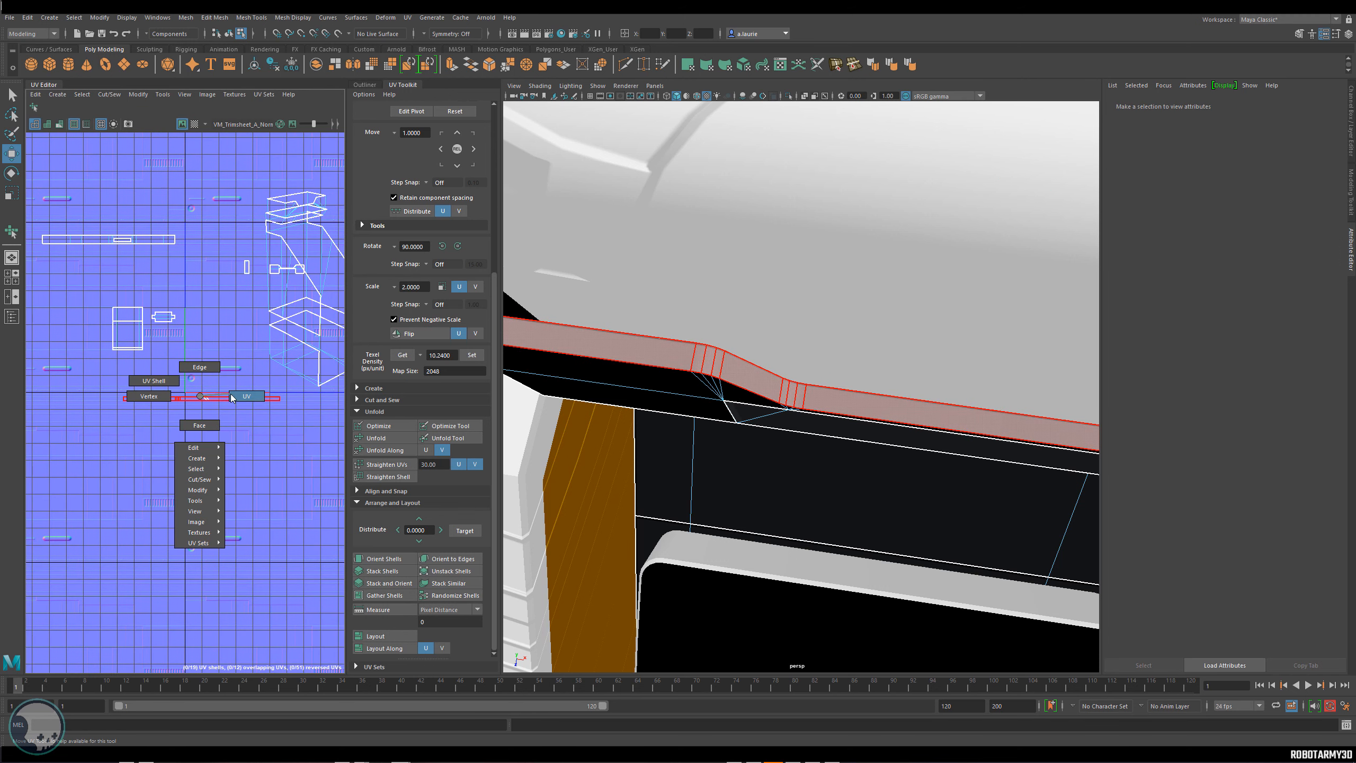
click(232, 397)
drag(117, 399, 113, 399)
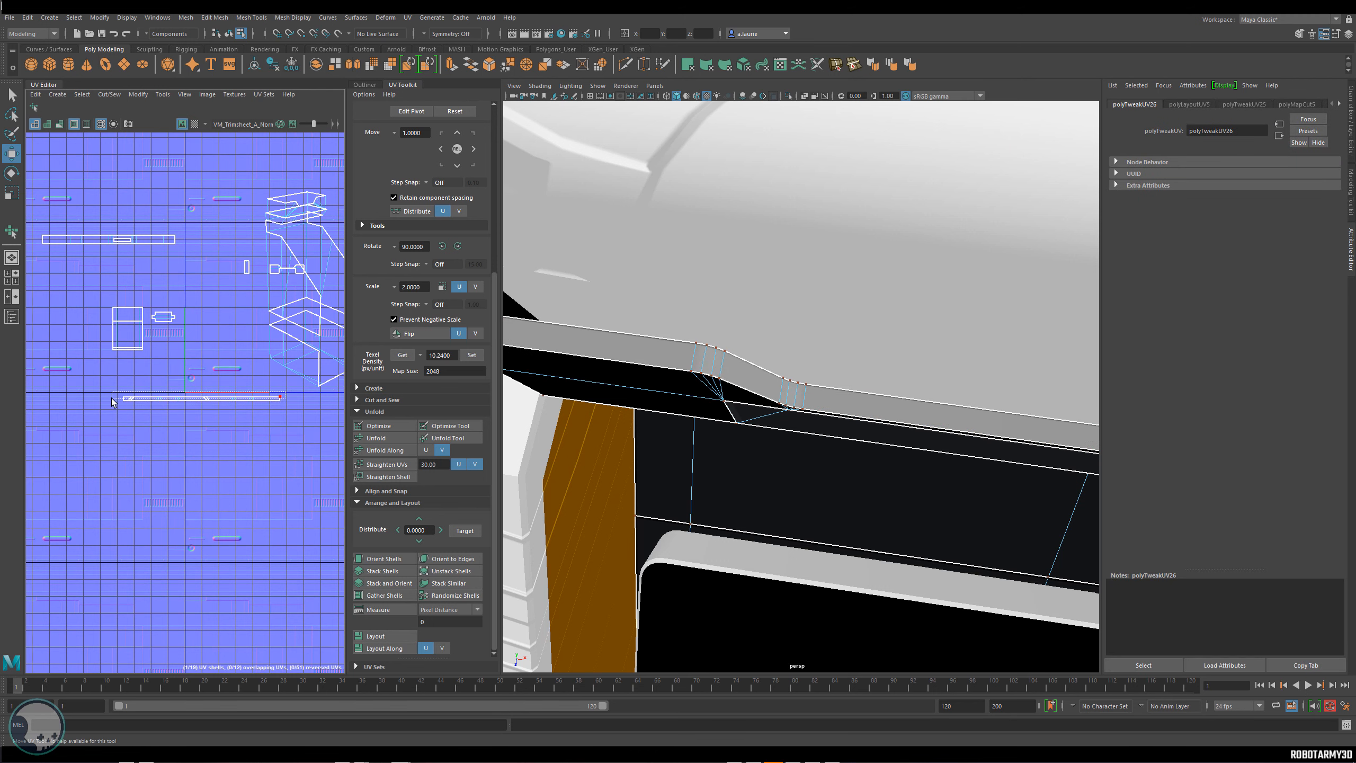
scroll(193, 404, up, 8)
key(r)
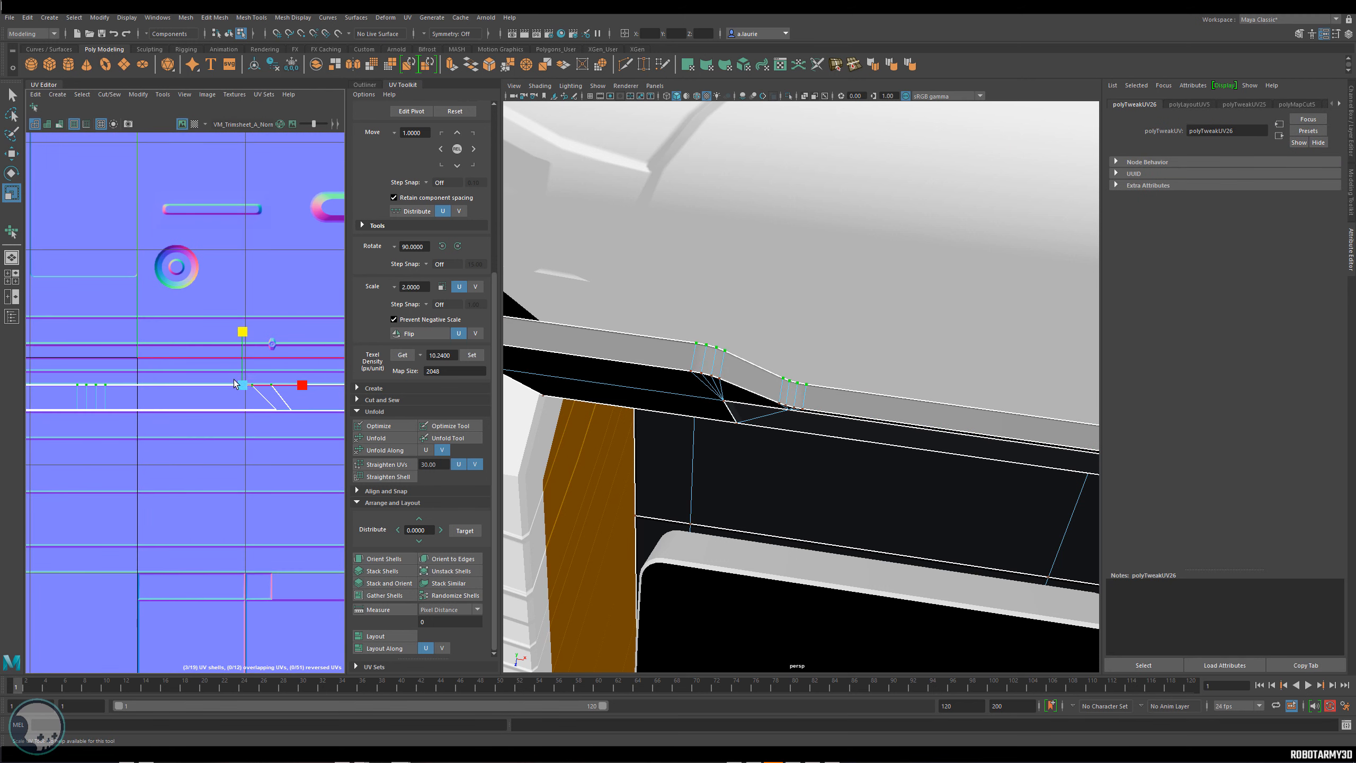
scroll(234, 469, down, 5)
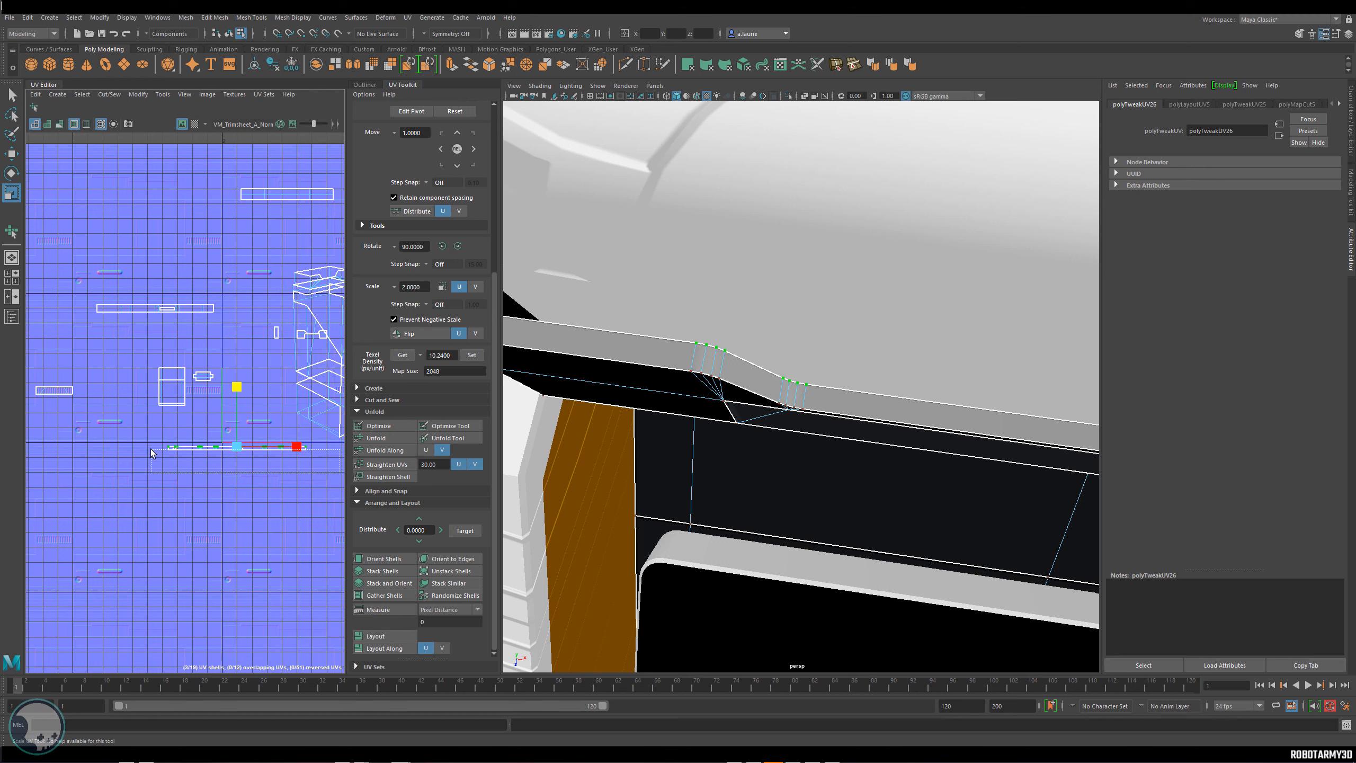
Select the rim shells' lower row of UVs, flatten it, and line it up with the groove beneath.
drag(151, 449, 147, 447)
scroll(214, 448, up, 6)
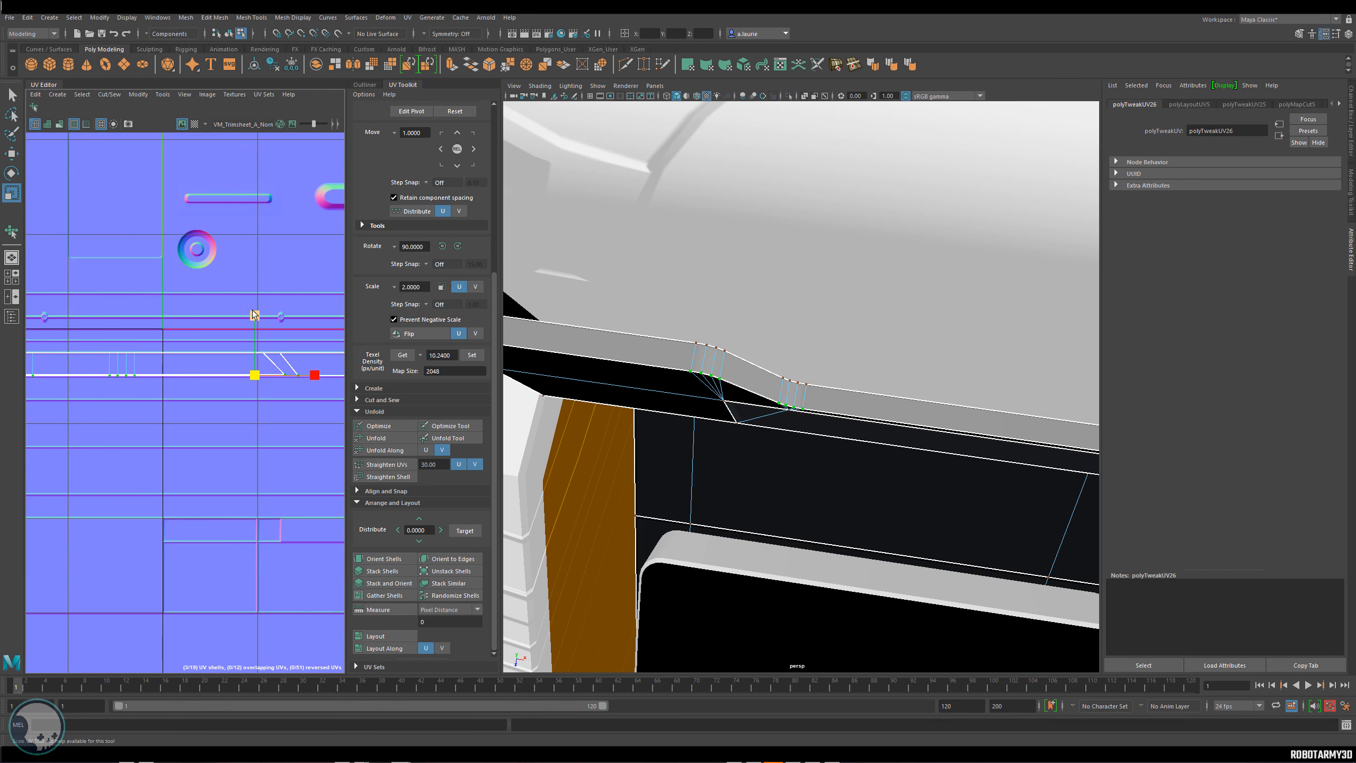
key(w)
scroll(242, 386, up, 8)
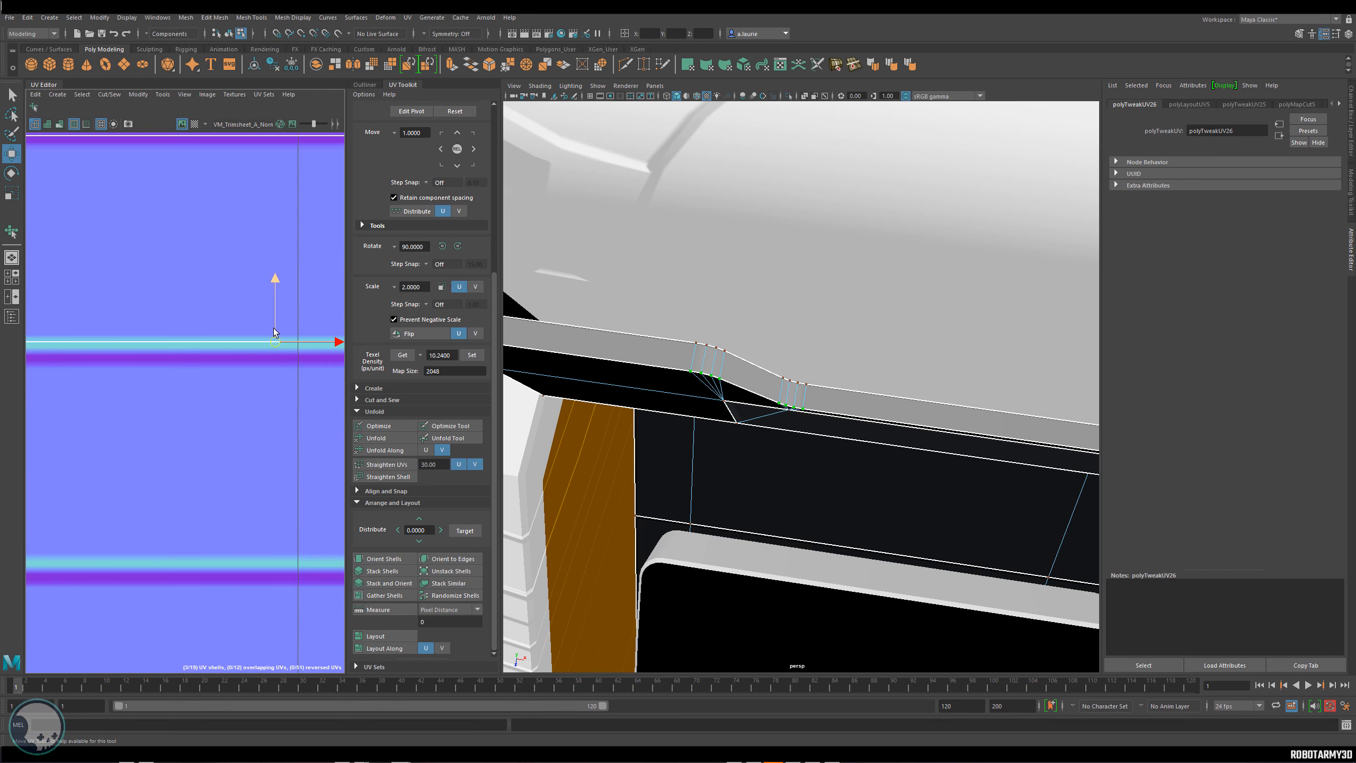
scroll(155, 413, down, 6)
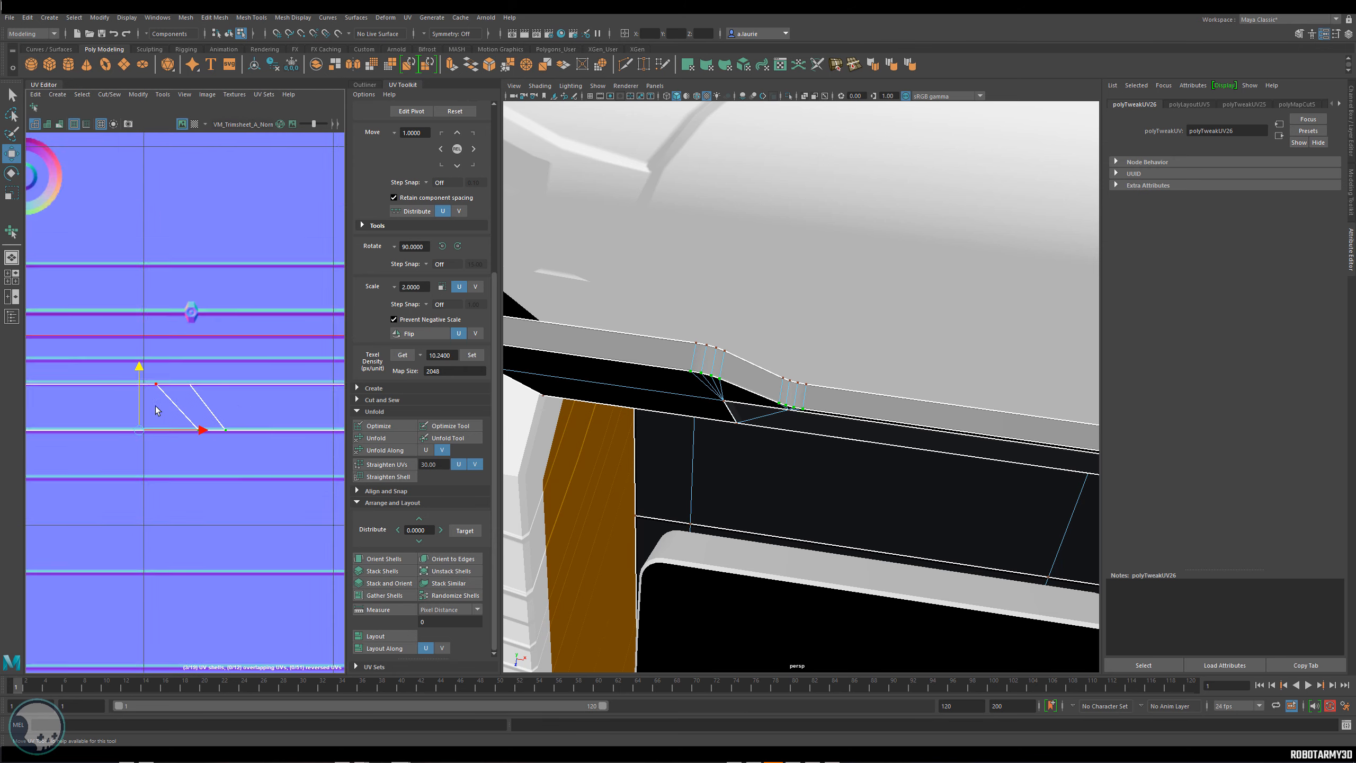
Line up the rim shells' upper row of UVs with the groove line above them.
scroll(155, 414, down, 5)
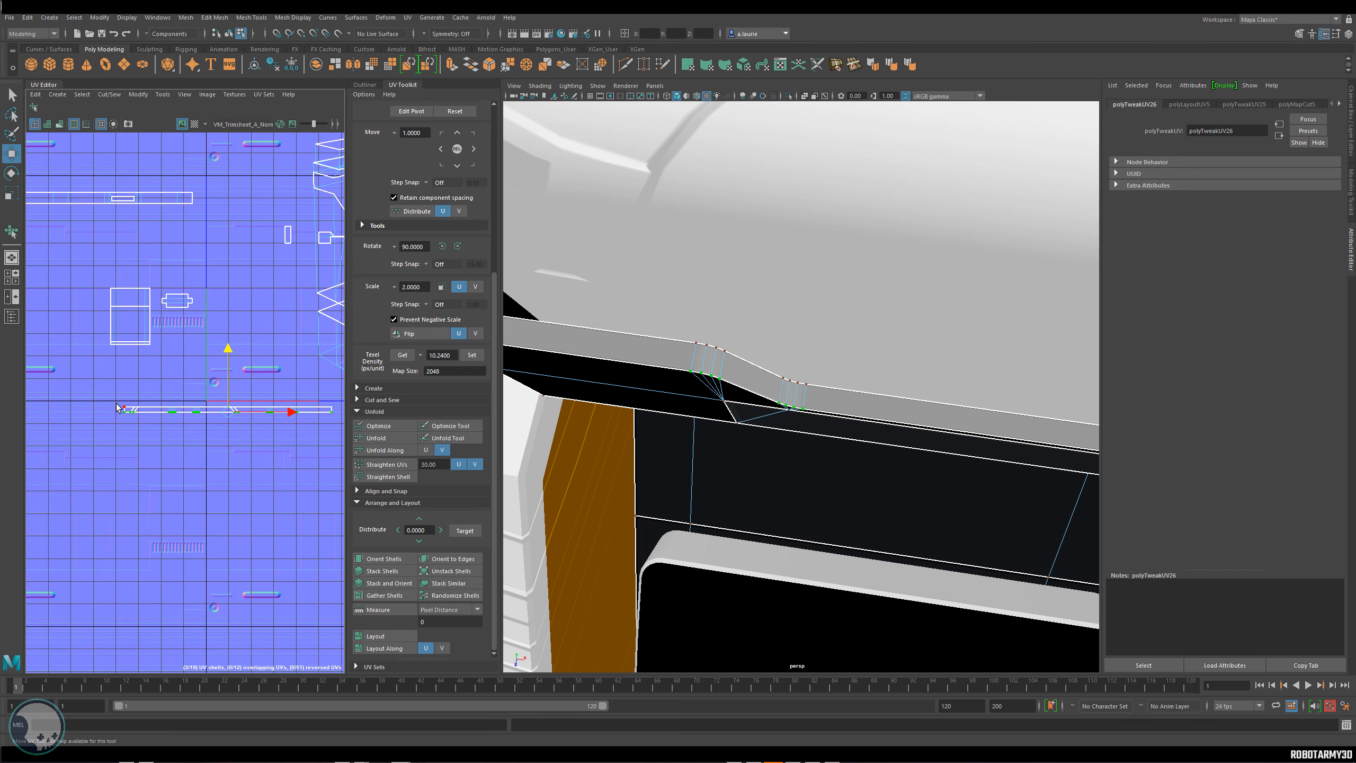
drag(336, 403, 117, 407)
scroll(282, 369, up, 8)
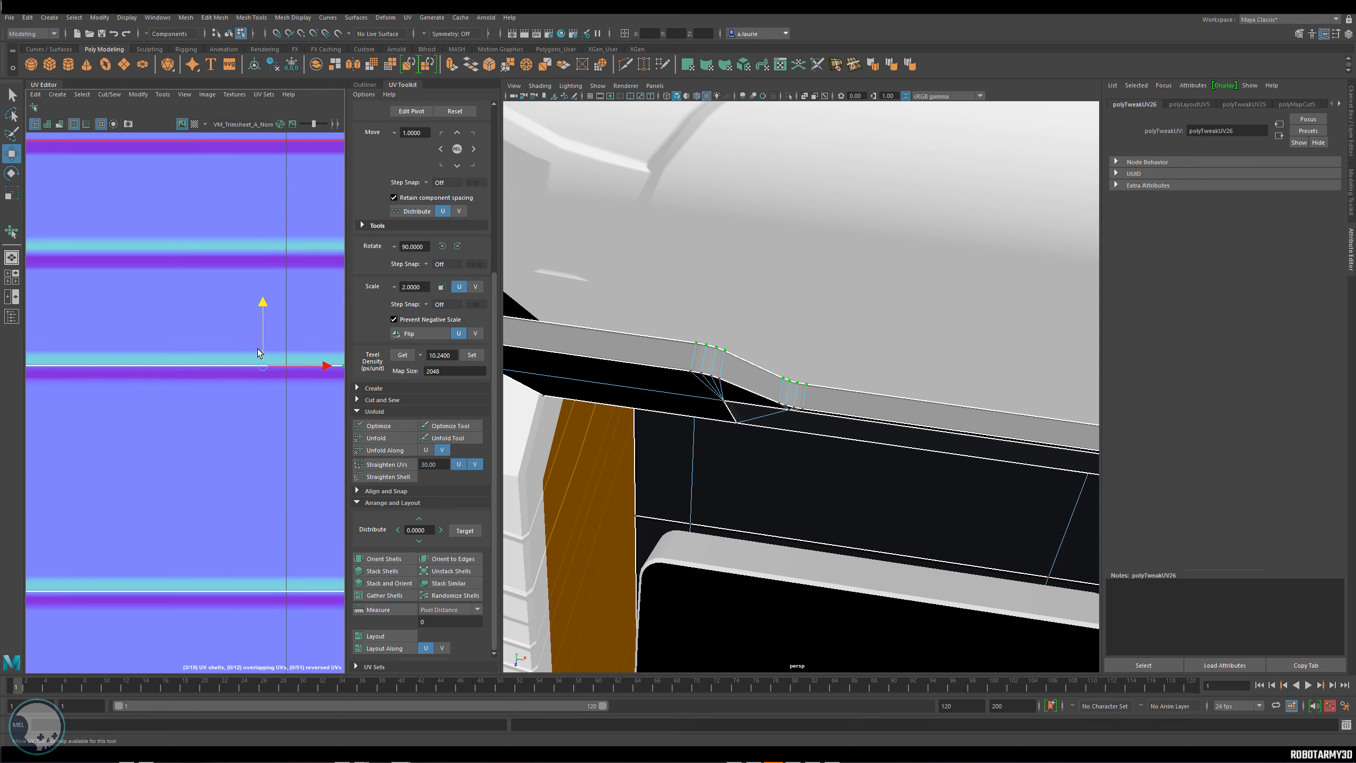
Return to object selection and inspect the rim's plain trim around the notch and corner of the box.
alt+drag(794, 398, 753, 342)
right_drag(753, 341, 542, 286)
click(542, 286)
alt+drag(542, 286, 701, 358)
click(661, 284)
click(819, 364)
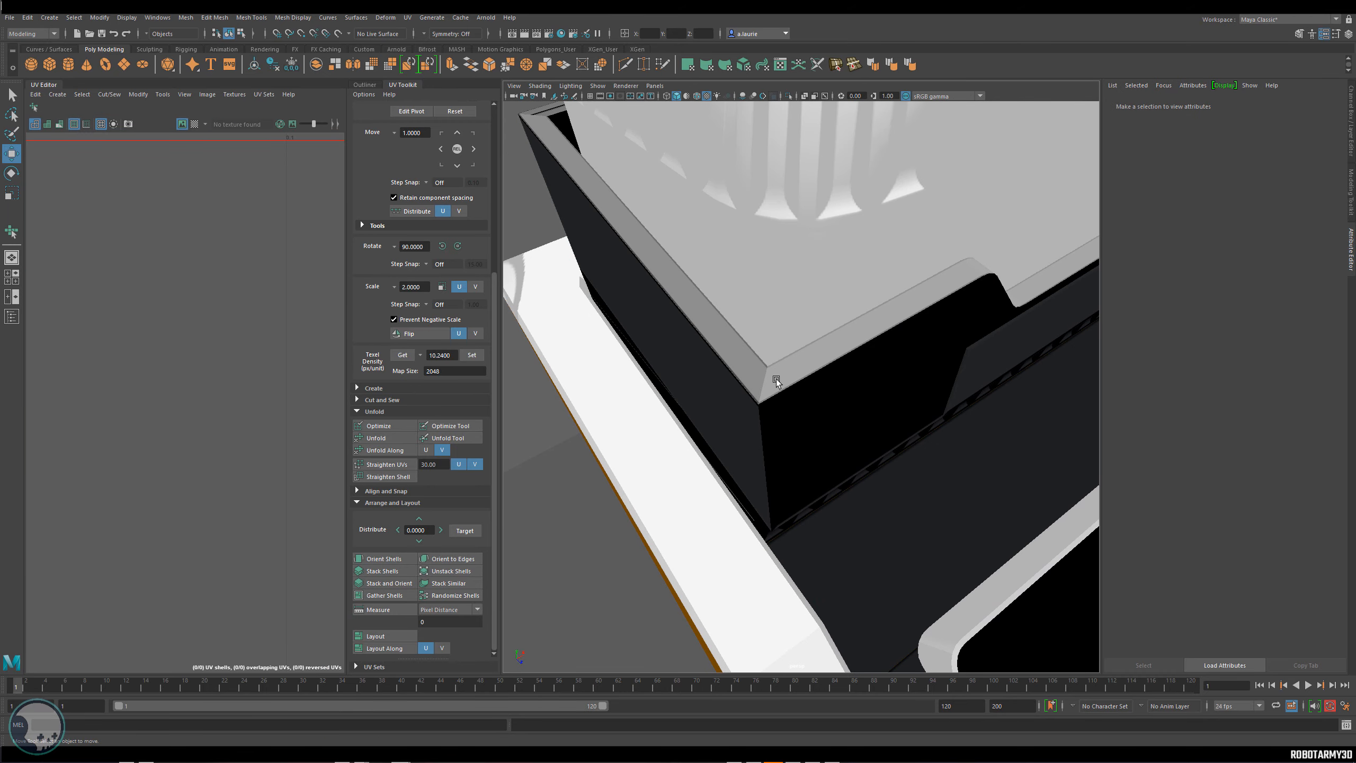
Project the sloped faces under the notched box front with normal-based mapping and set their texel density to 10.24.
alt+drag(1000, 265, 673, 259)
click(660, 311)
alt+drag(727, 388, 747, 369)
right_click(691, 347)
click(690, 374)
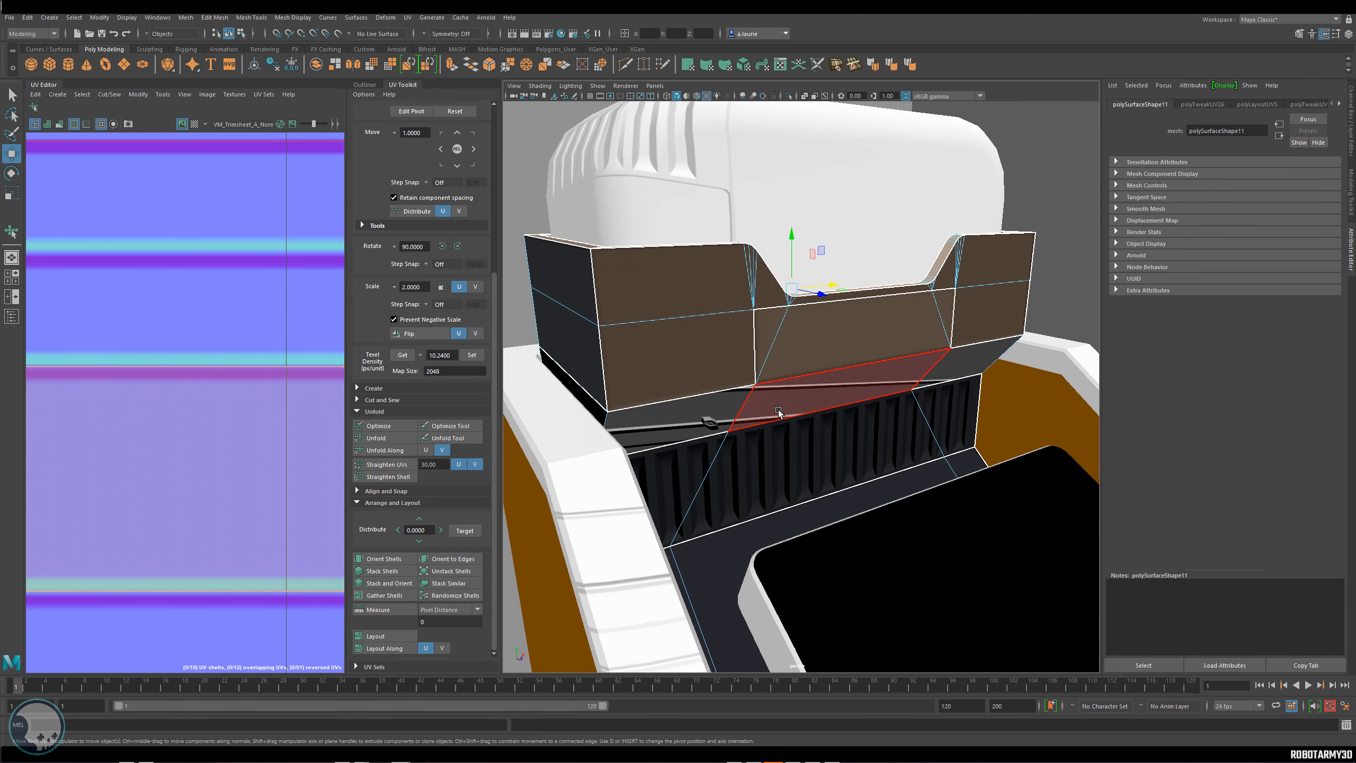
double_click(755, 410)
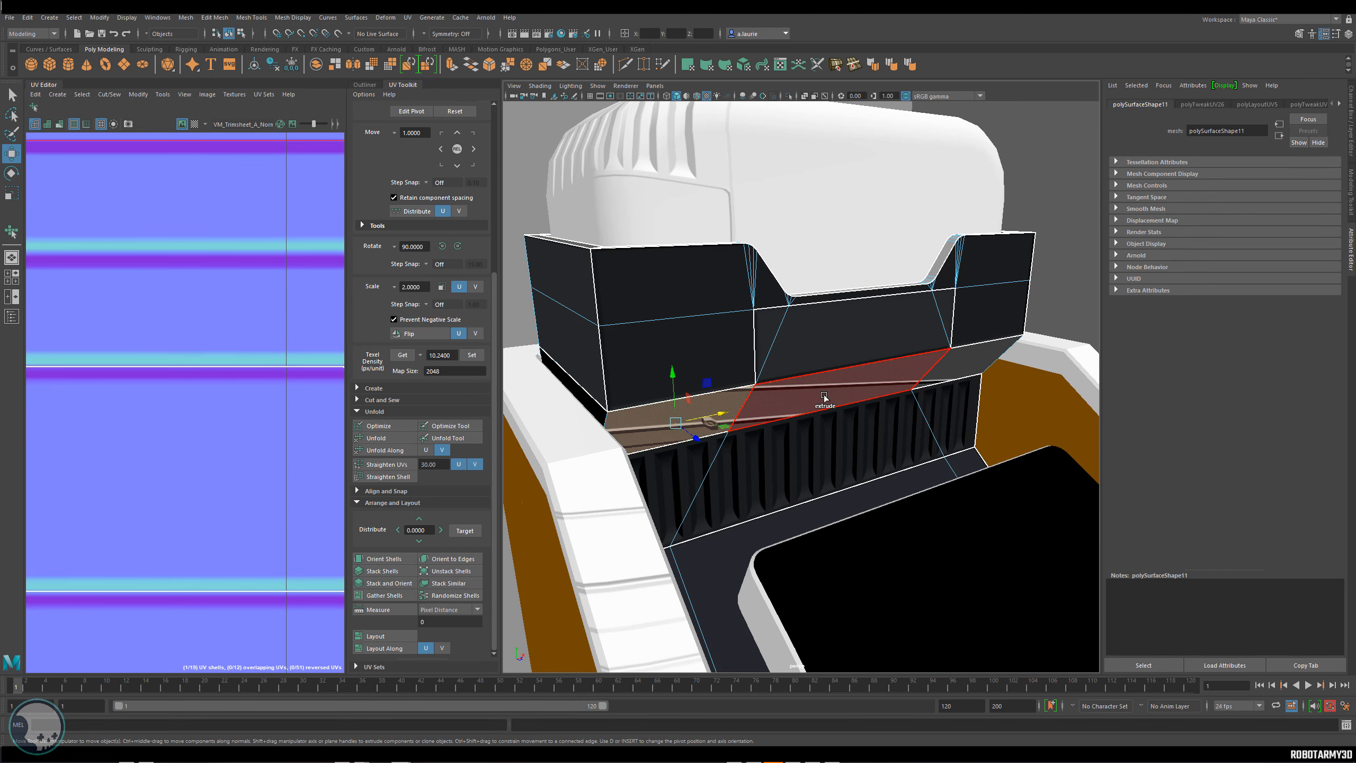
click(59, 94)
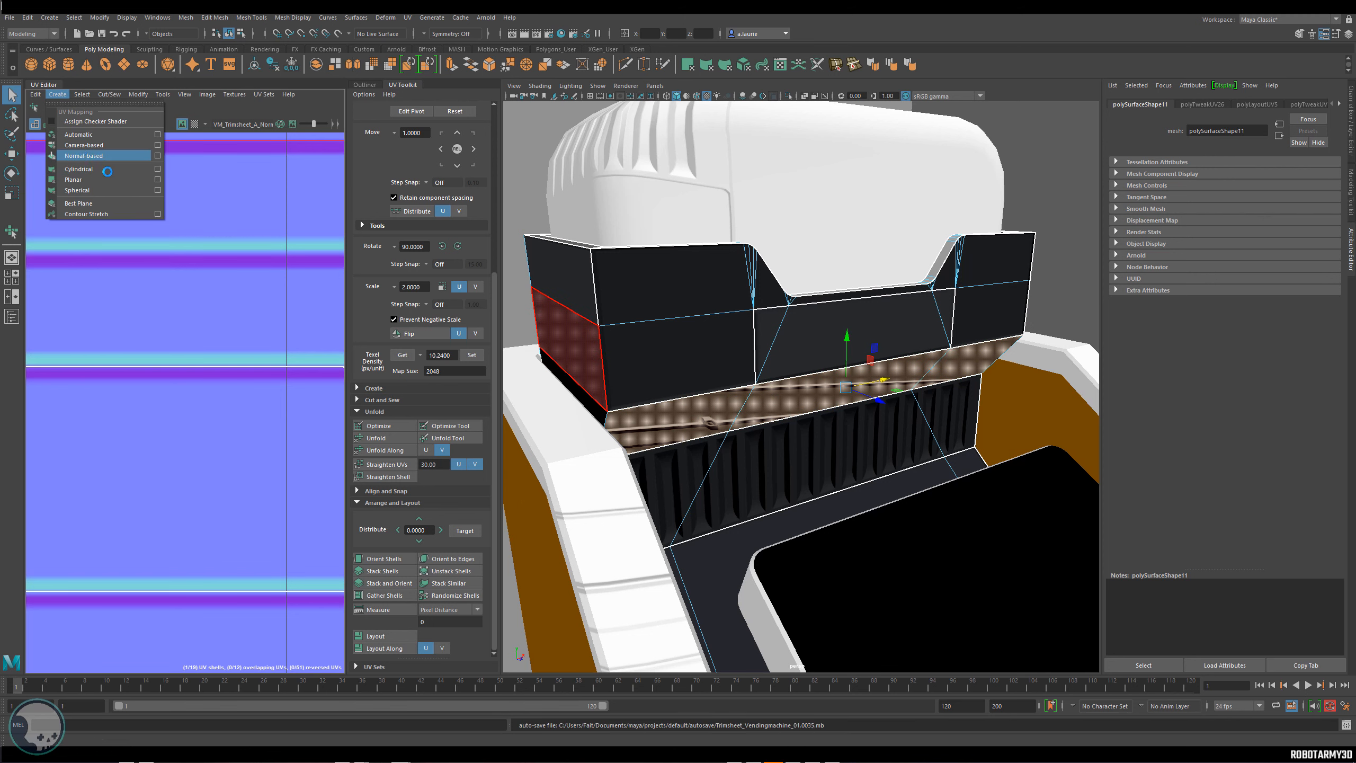
click(472, 355)
key(f)
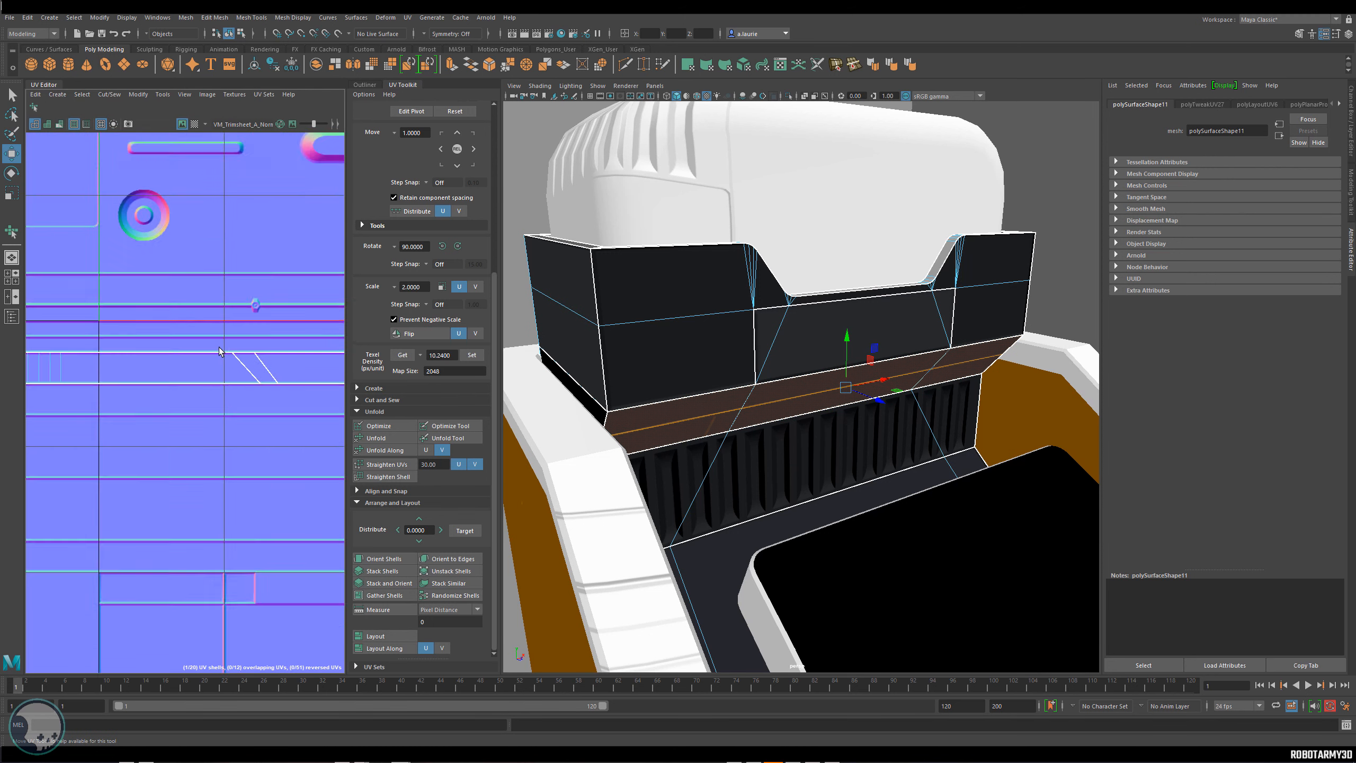
Move the sloped strip's shell beneath the notched front panel's shell and scale it down to the same width.
drag(218, 370, 253, 311)
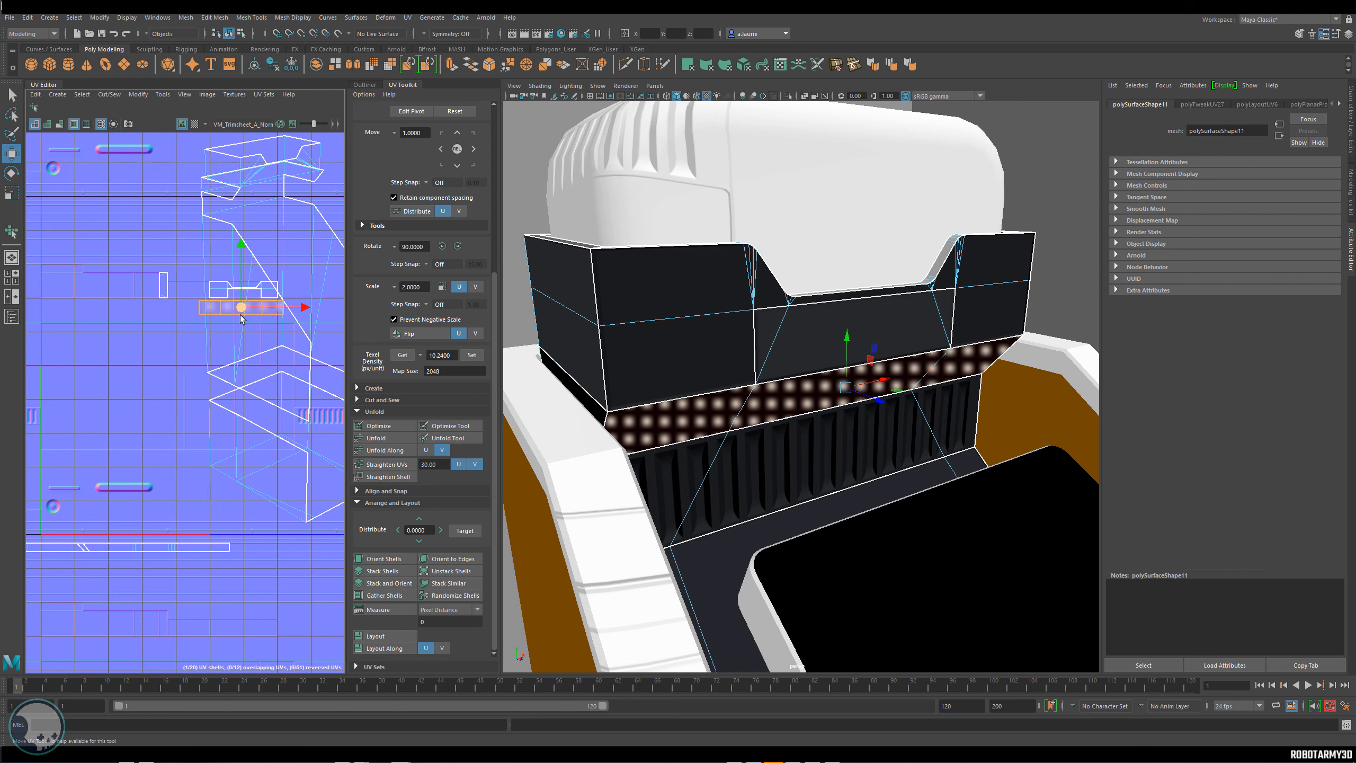
key(f)
key(r)
mouse_move(244, 273)
mouse_down()
mouse_move(225, 254)
mouse_move(254, 277)
mouse_up()
key(f)
Move the remaining overlapping shells of the box off to the side, clear of the notched front and sloped strip shells.
right_drag(257, 324, 256, 295)
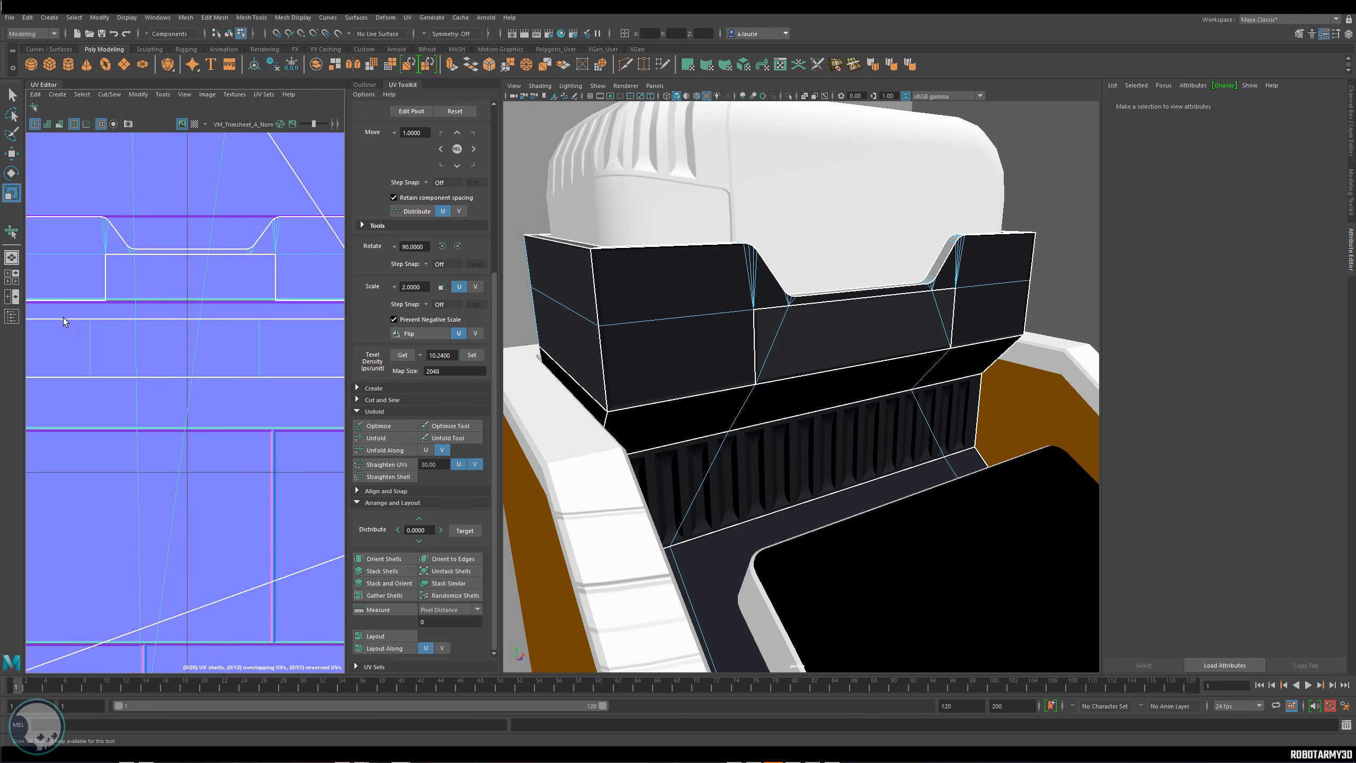
scroll(140, 329, down, 3)
right_drag(154, 334, 143, 284)
click(145, 284)
click(124, 335)
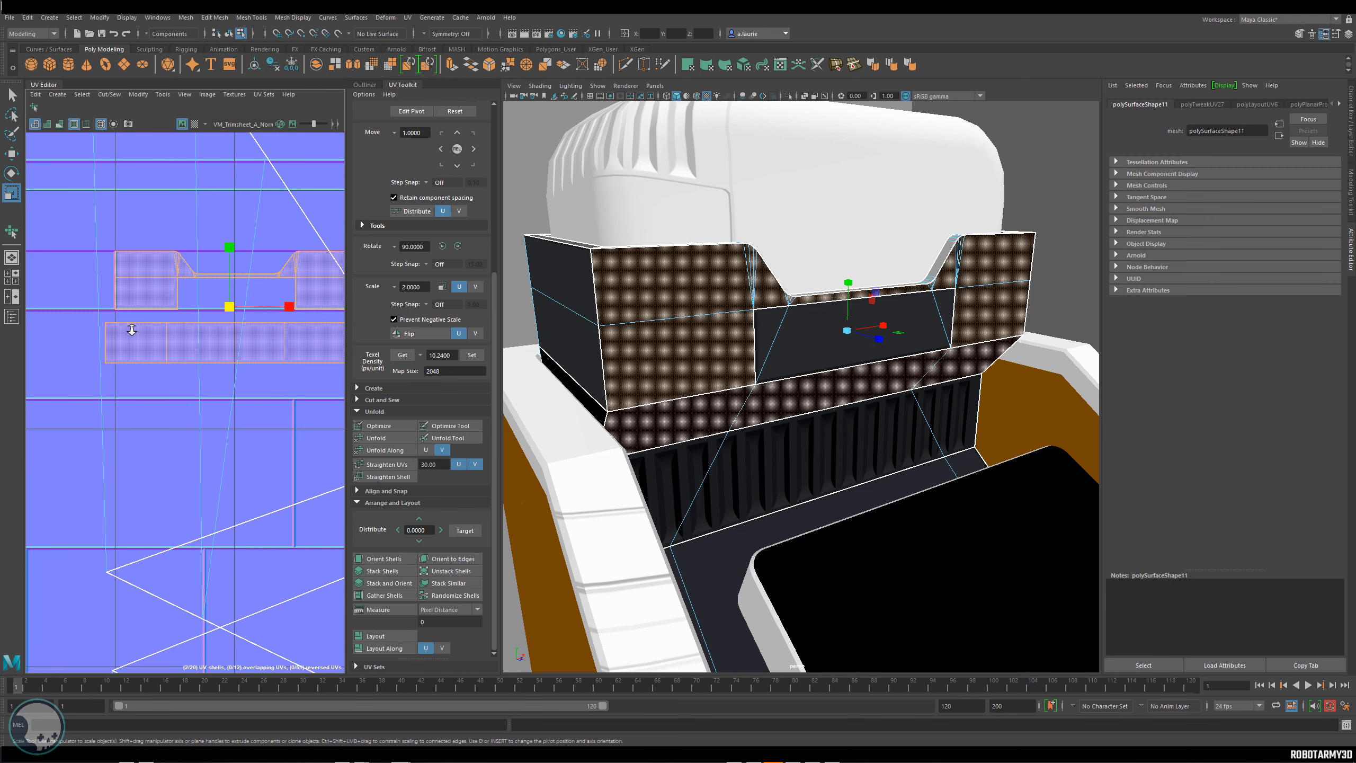
scroll(160, 331, down, 5)
click(189, 351)
shift+click(205, 374)
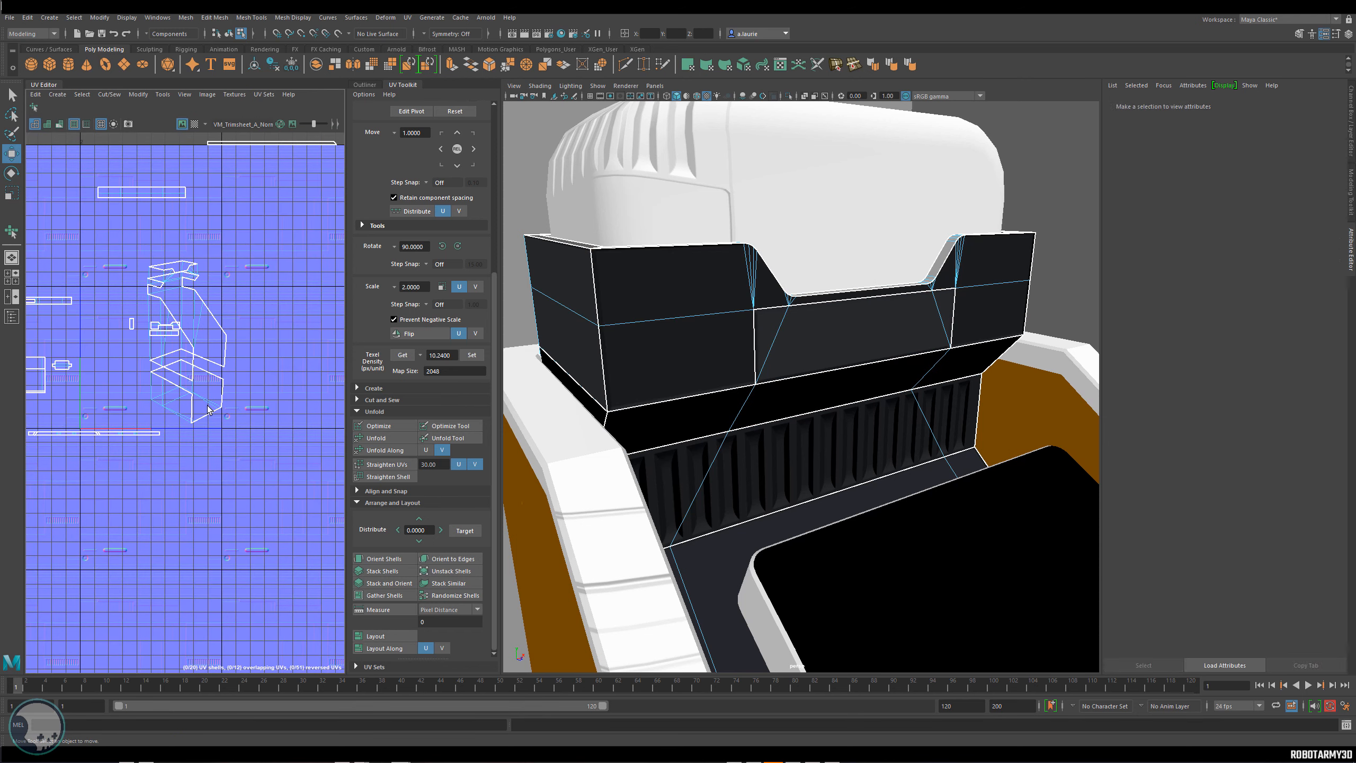
shift+click(219, 378)
shift+click(214, 357)
drag(217, 358, 337, 358)
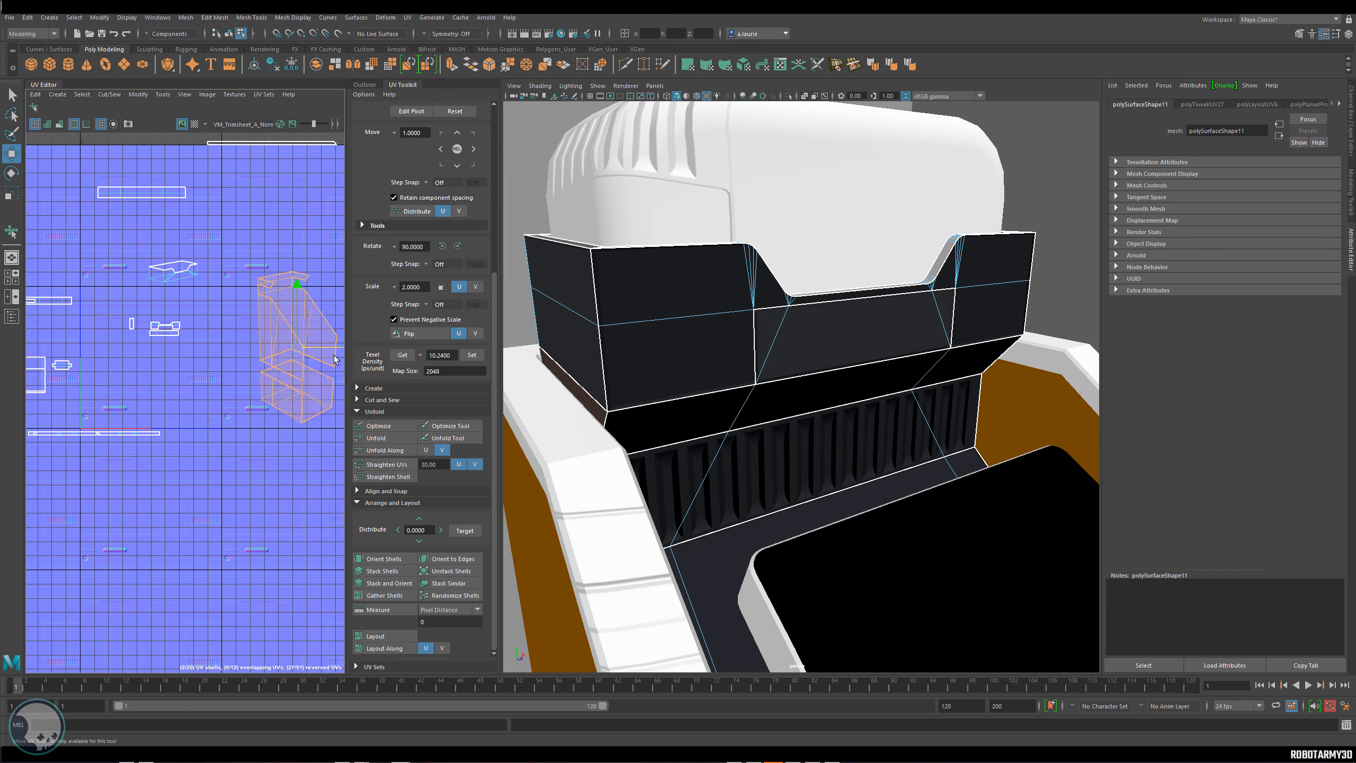
click(189, 274)
drag(212, 275, 319, 278)
Move and sew the sloped strip to the notched front shell along the two outer upper edges of the strip.
scroll(122, 318, up, 8)
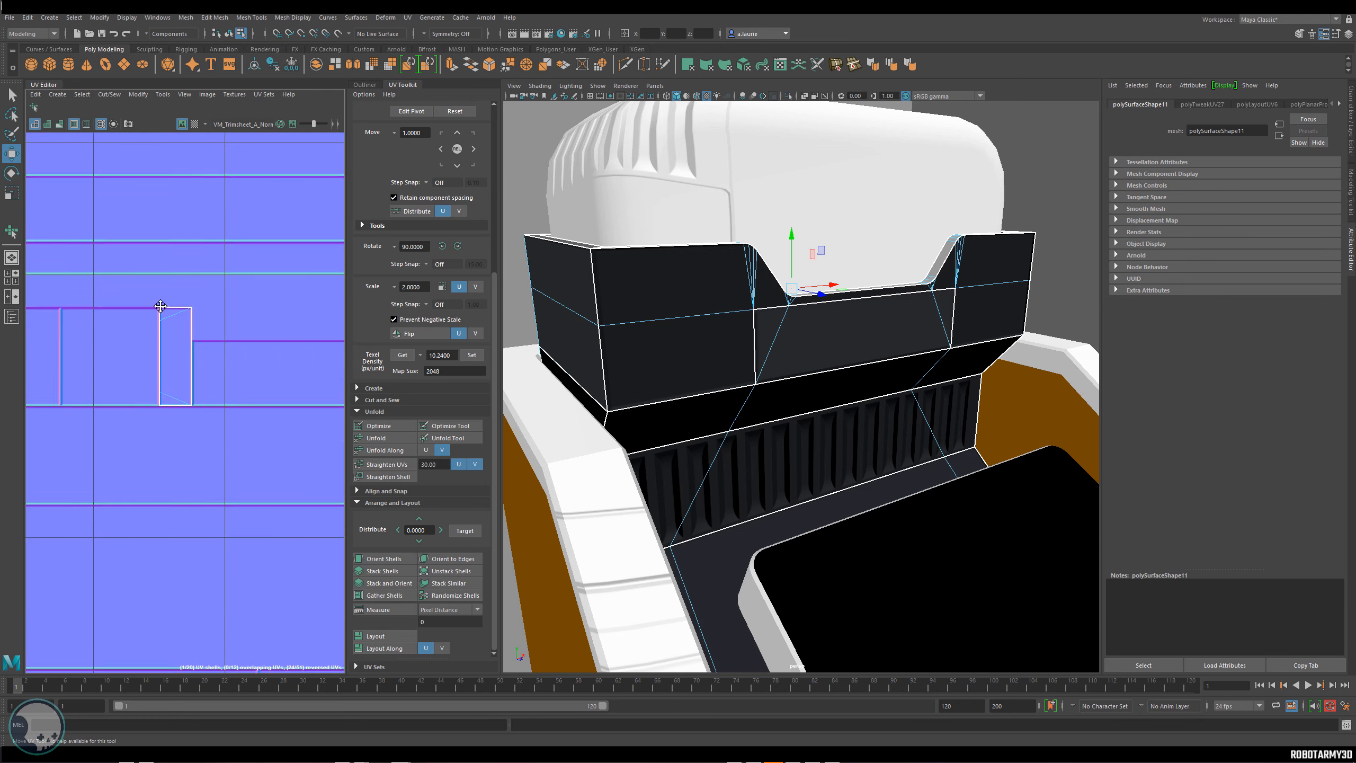
click(271, 358)
click(249, 365)
right_drag(249, 365, 247, 342)
click(155, 342)
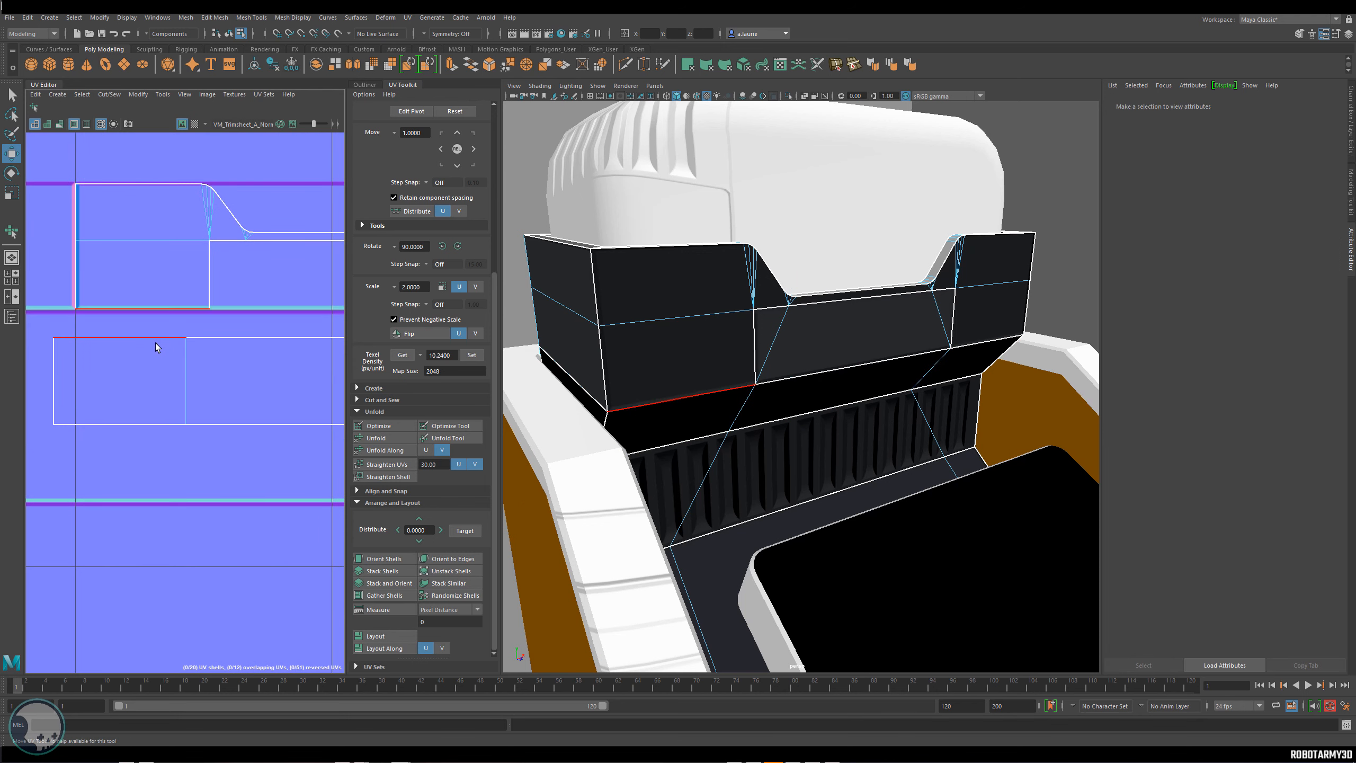
alt+middle_drag(278, 357, 165, 350)
scroll(165, 355, down, 3)
click(165, 355)
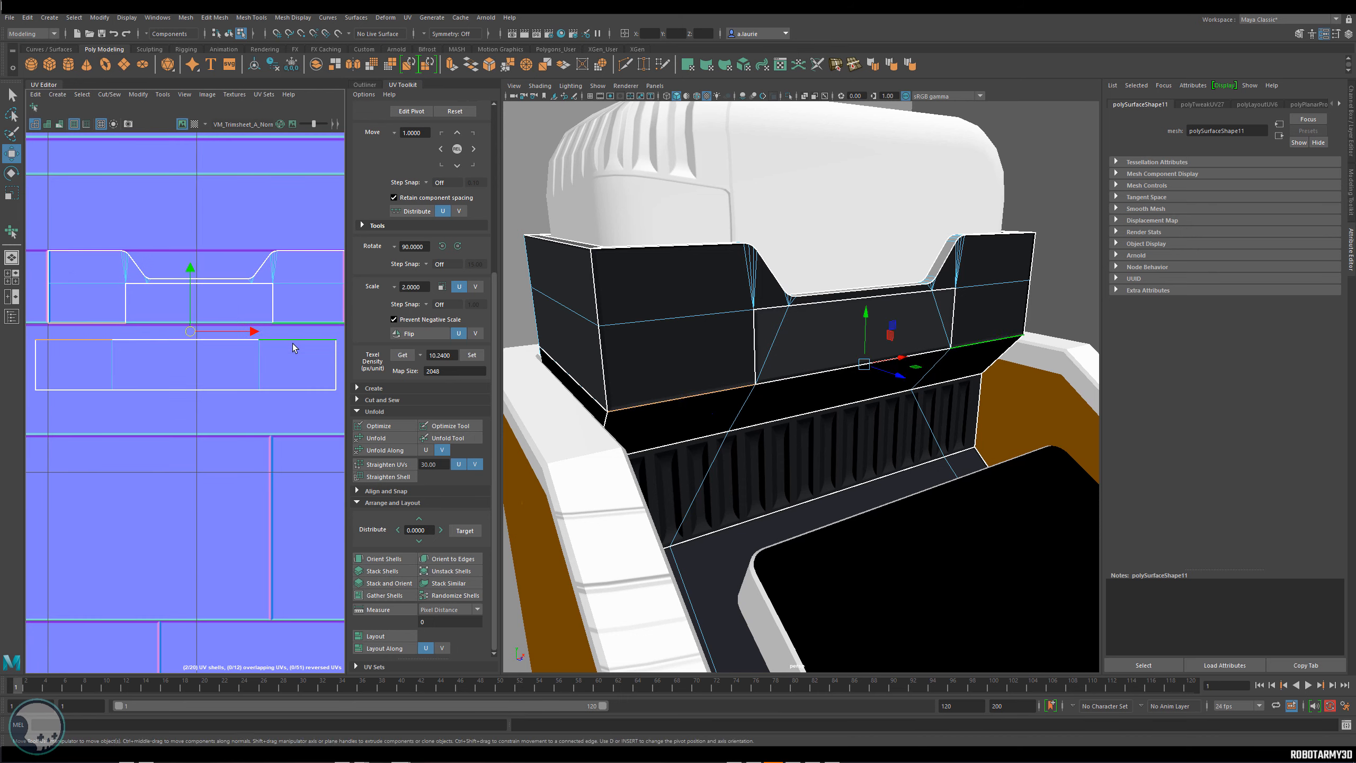
shift+right_click(286, 342)
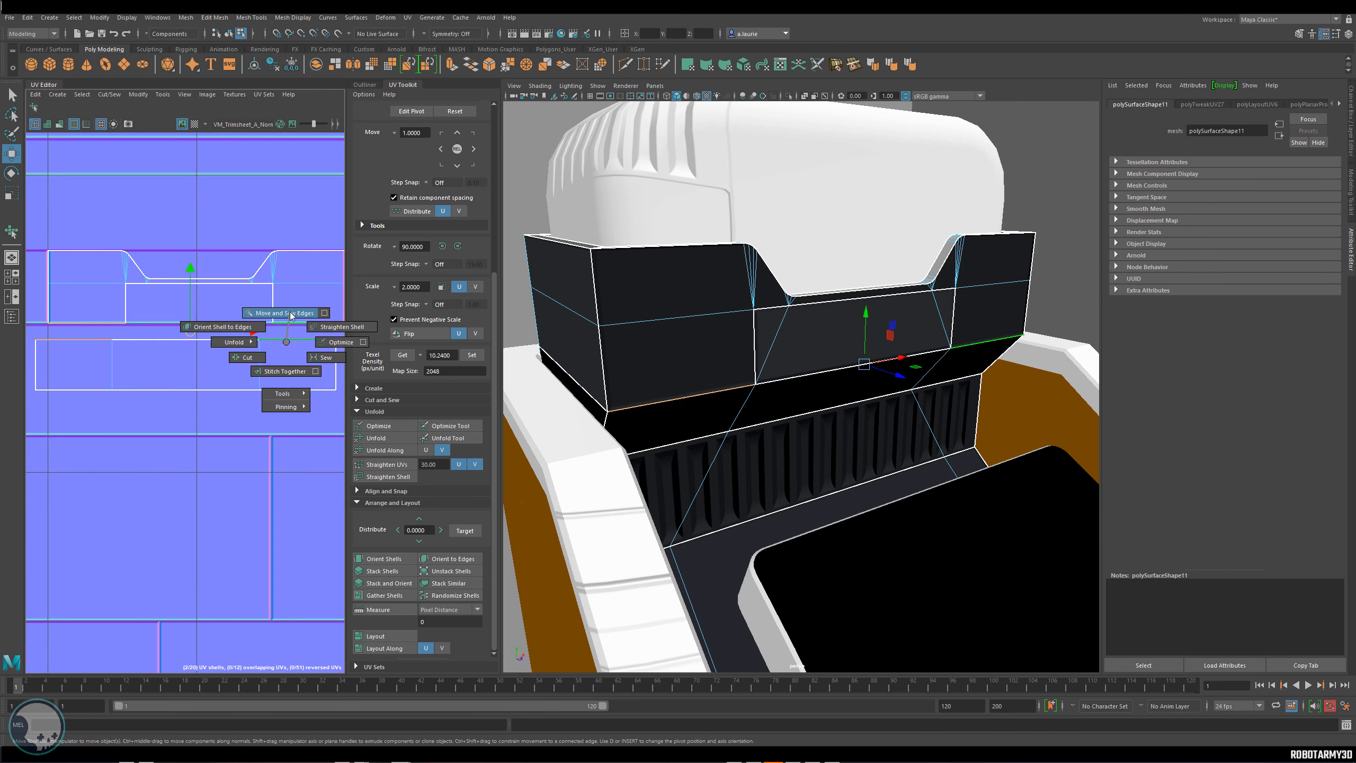
click(290, 314)
Align the joined shell's two lower corner UVs horizontally with the side edges of the notched front.
alt+middle_drag(203, 342, 216, 337)
right_click(113, 351)
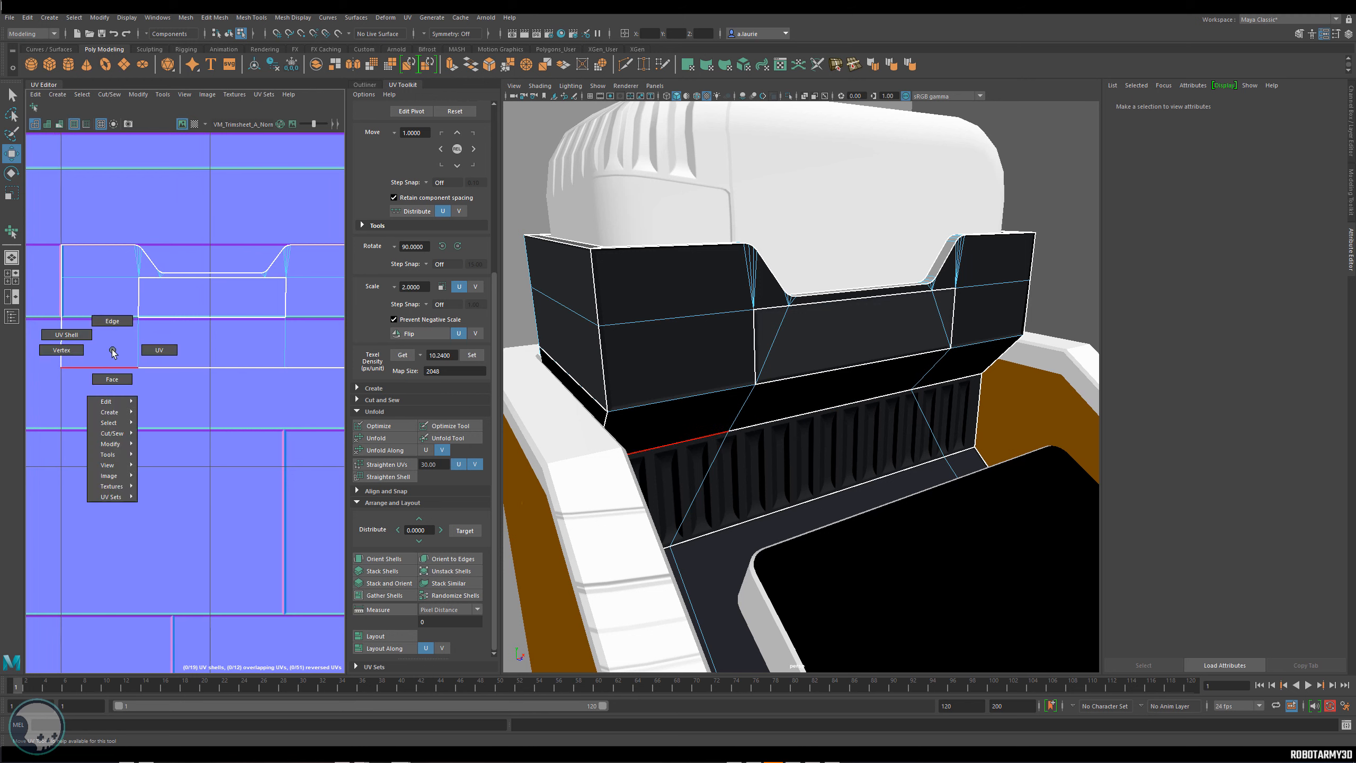
click(163, 350)
click(59, 367)
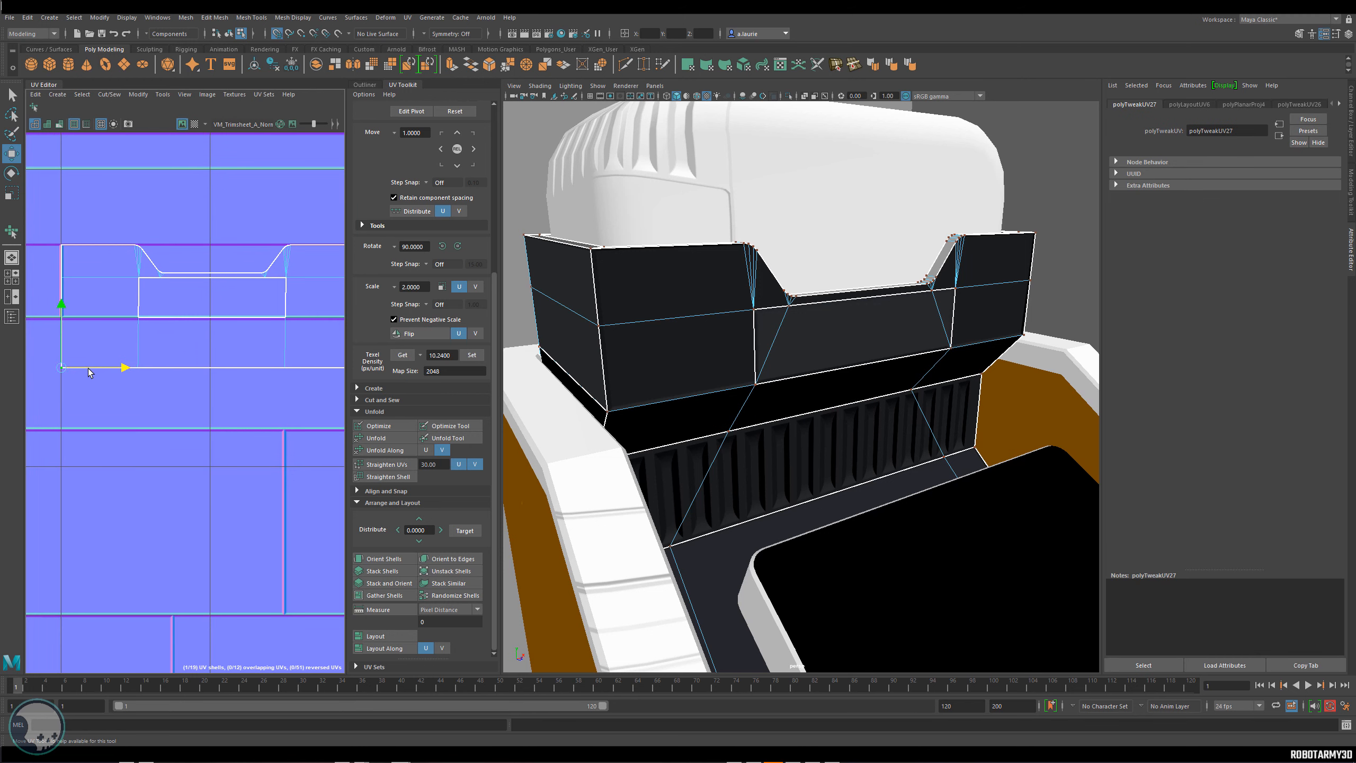
alt+middle_drag(330, 371, 222, 373)
click(251, 368)
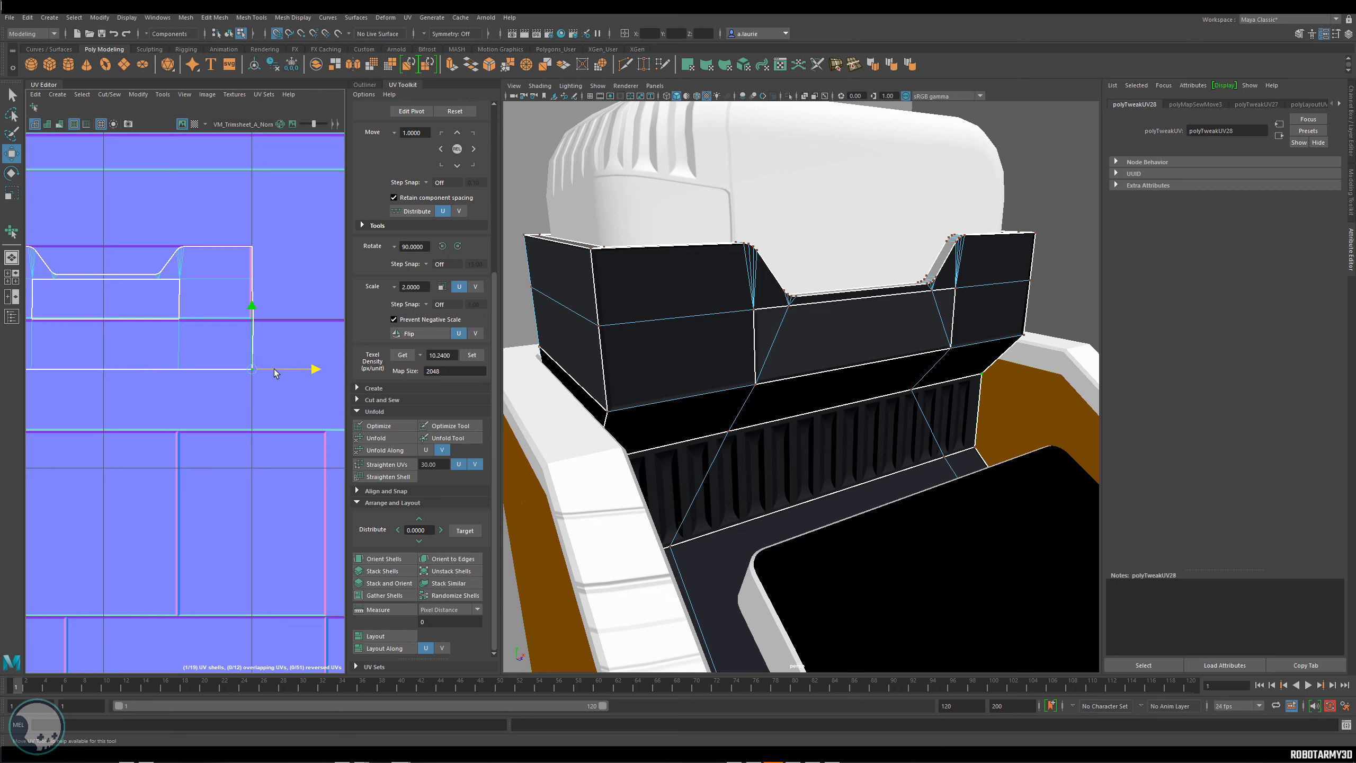
Move the joined front shell down so its upper edge meets the next horizontal groove line of the trim sheet.
alt+middle_drag(179, 322, 275, 330)
scroll(211, 350, down, 3)
right_drag(246, 323, 217, 315)
click(267, 340)
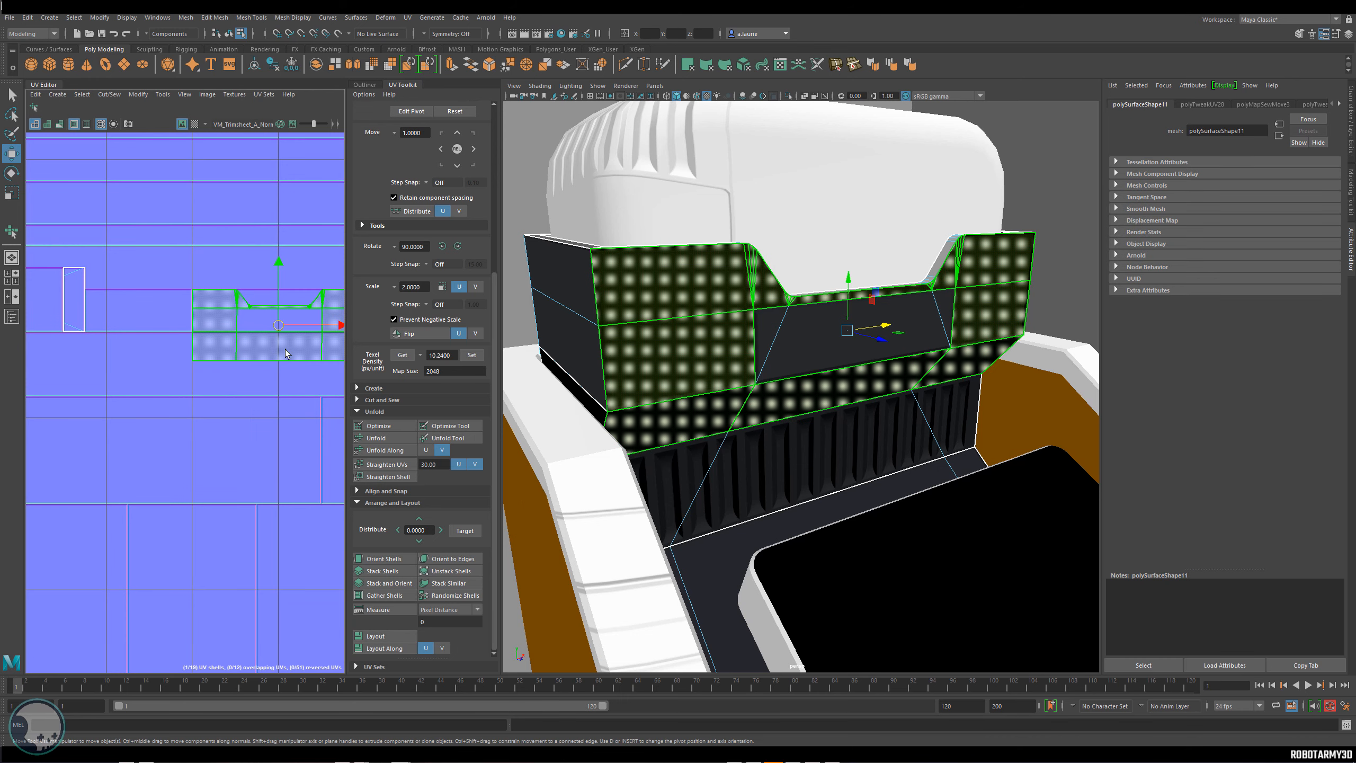
alt+middle_drag(285, 350, 205, 344)
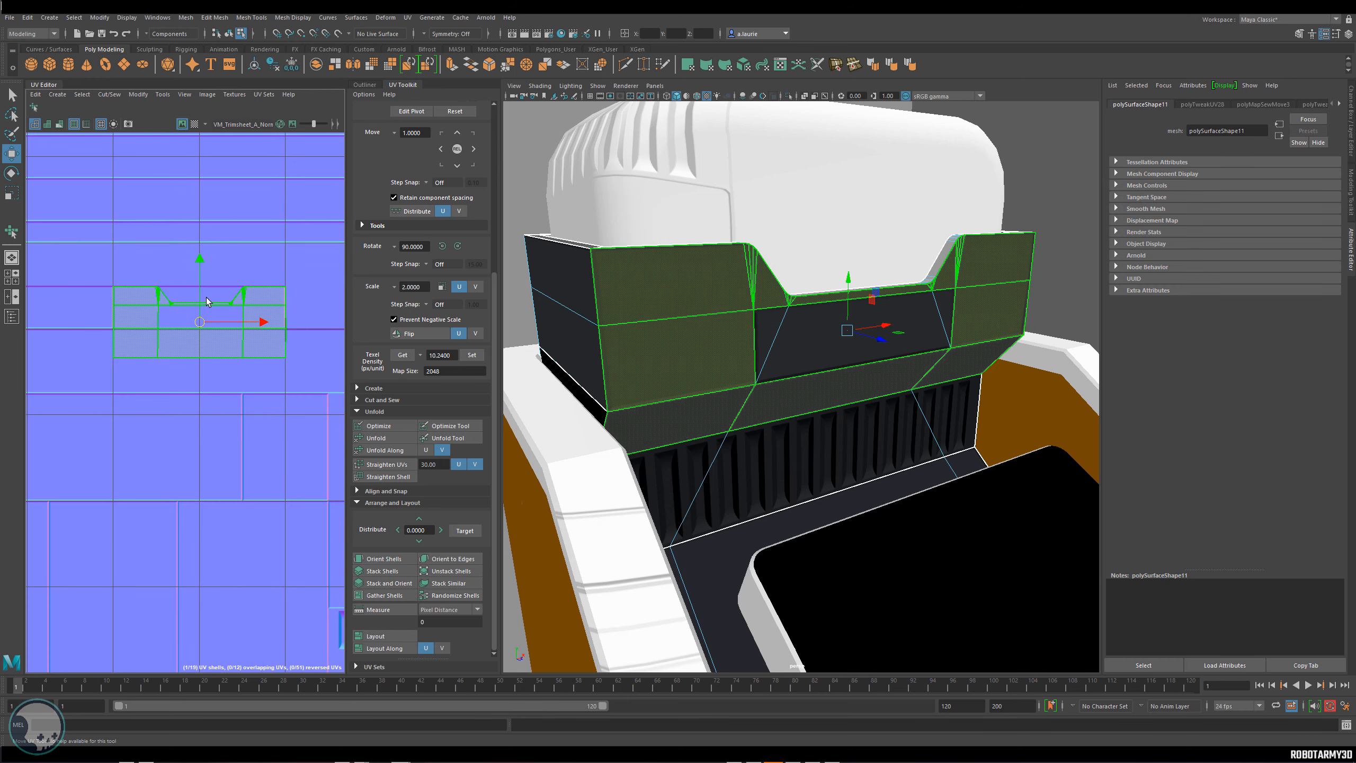
drag(200, 299, 188, 325)
scroll(224, 350, up, 2)
key(e)
key(r)
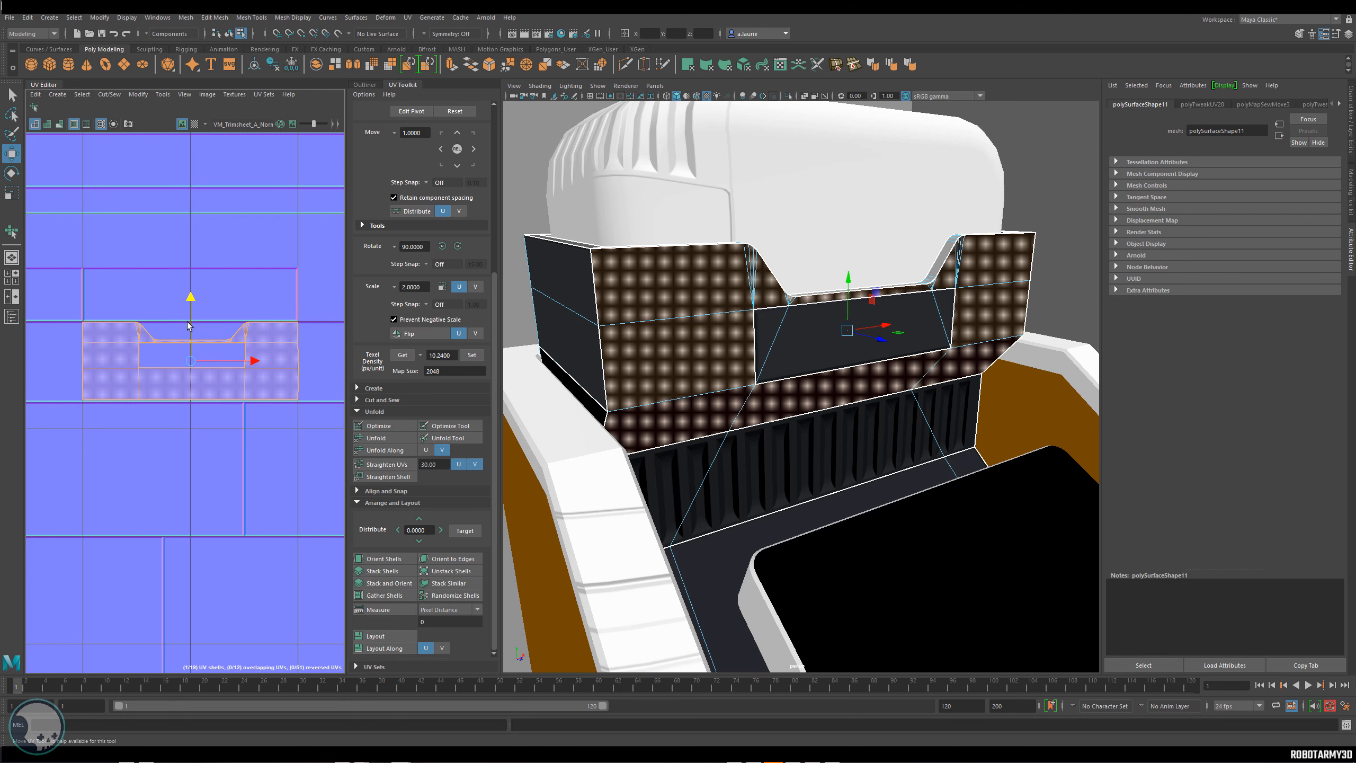
Adjust the lower row of the joined shell's UVs vertically to the groove line beneath it.
right_drag(195, 403, 245, 402)
drag(72, 422, 284, 392)
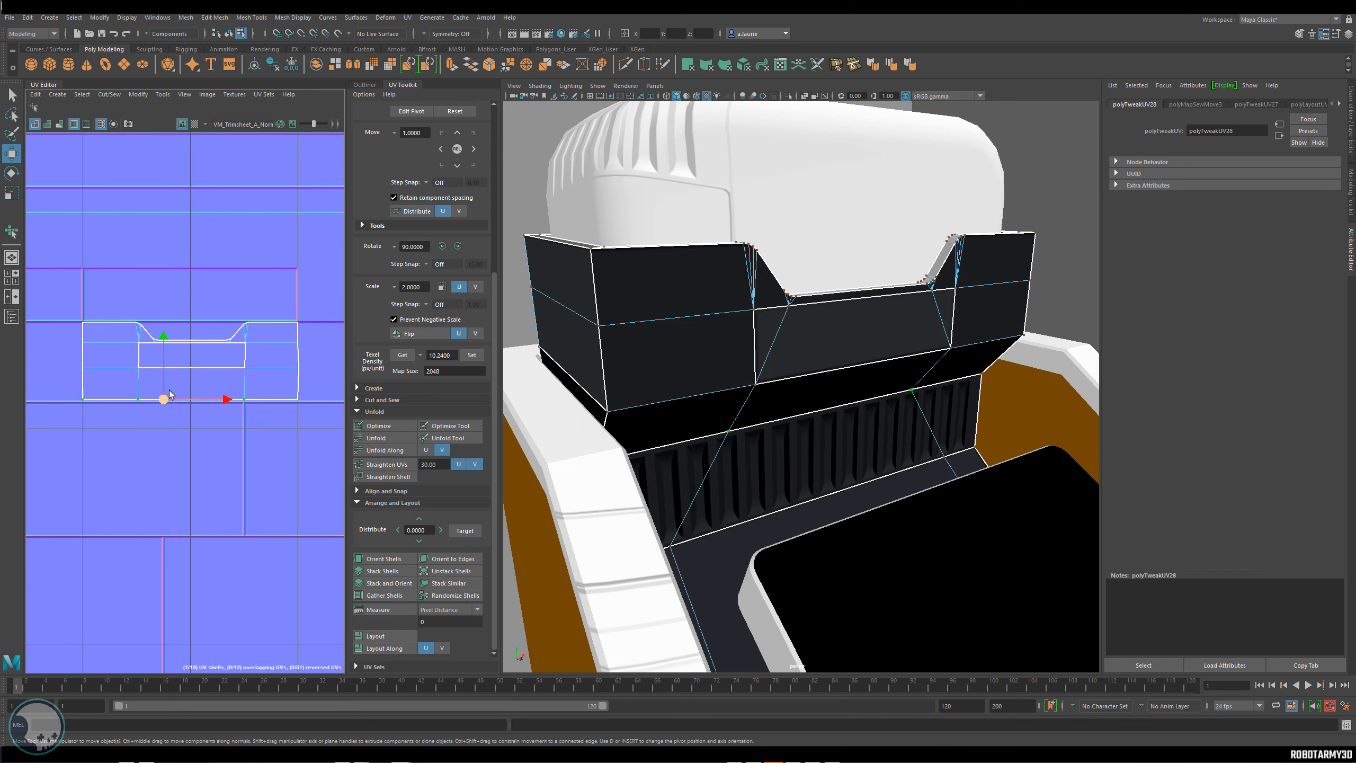
click(166, 377)
key(ctrl+z)
scroll(258, 393, down, 4)
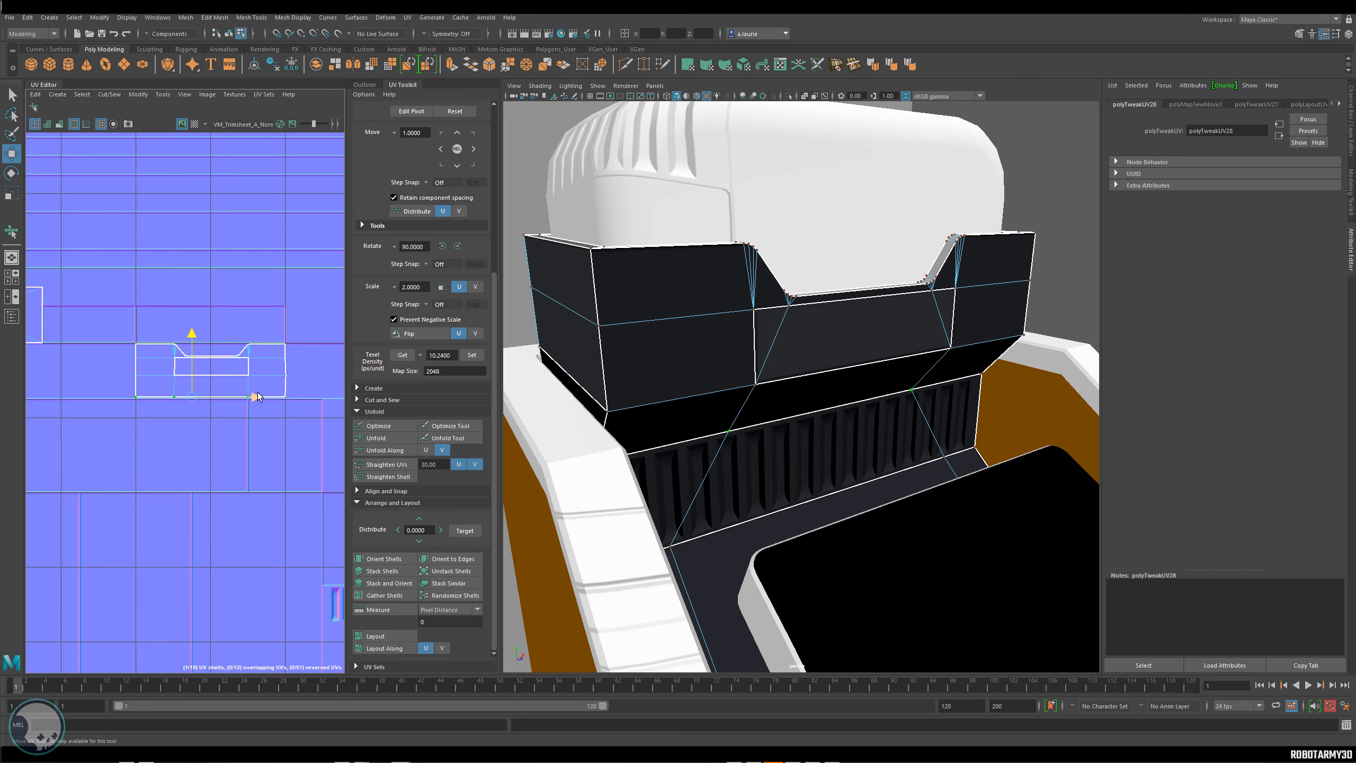
drag(299, 387, 151, 404)
scroll(213, 397, up, 4)
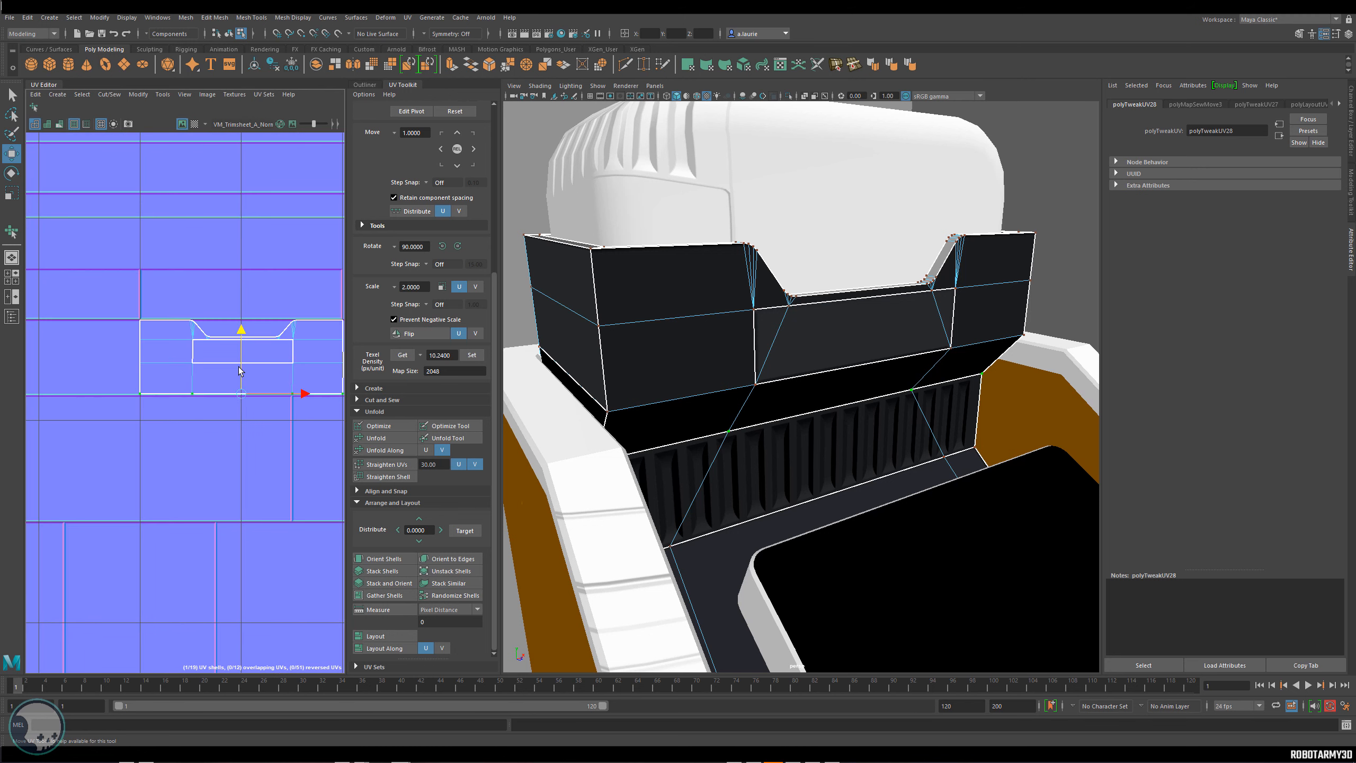
scroll(212, 375, down, 4)
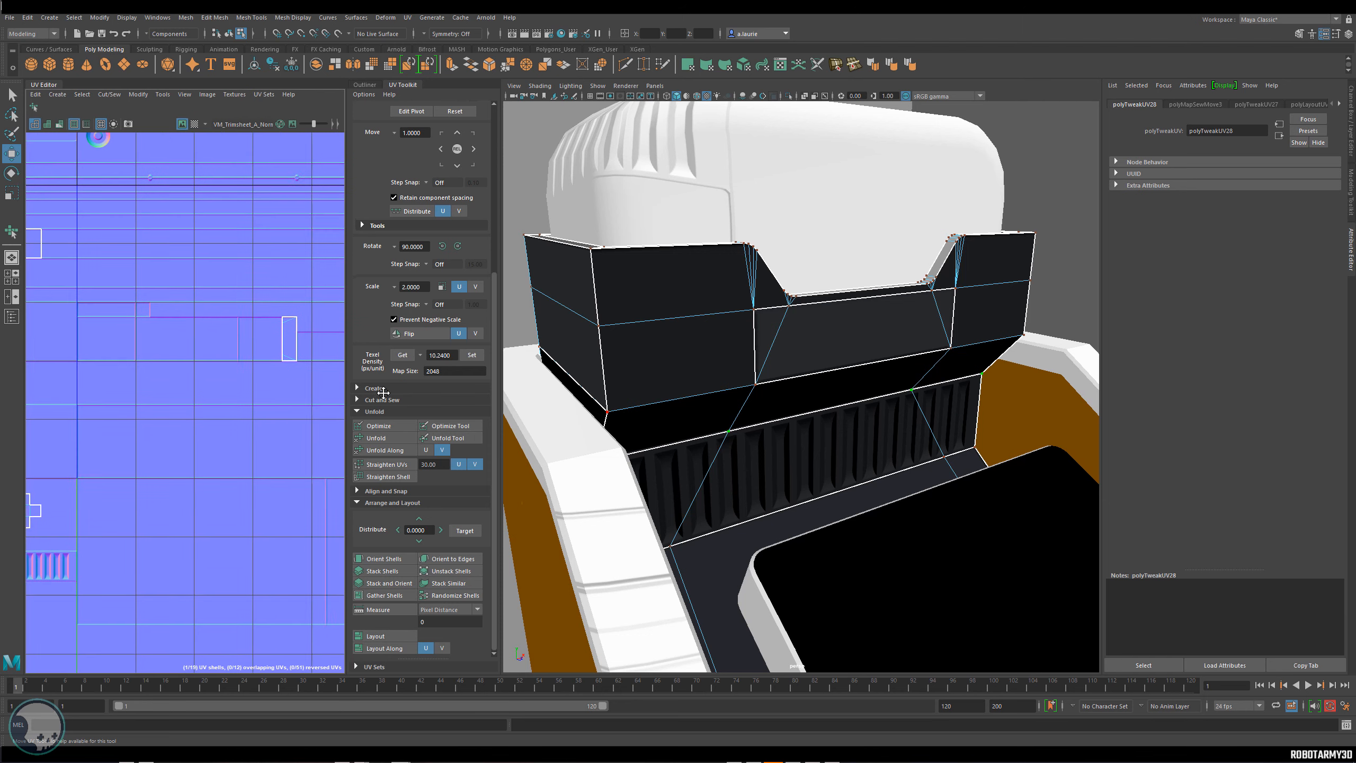
scroll(148, 391, up, 2)
alt+middle_drag(148, 391, 106, 391)
scroll(246, 388, up, 4)
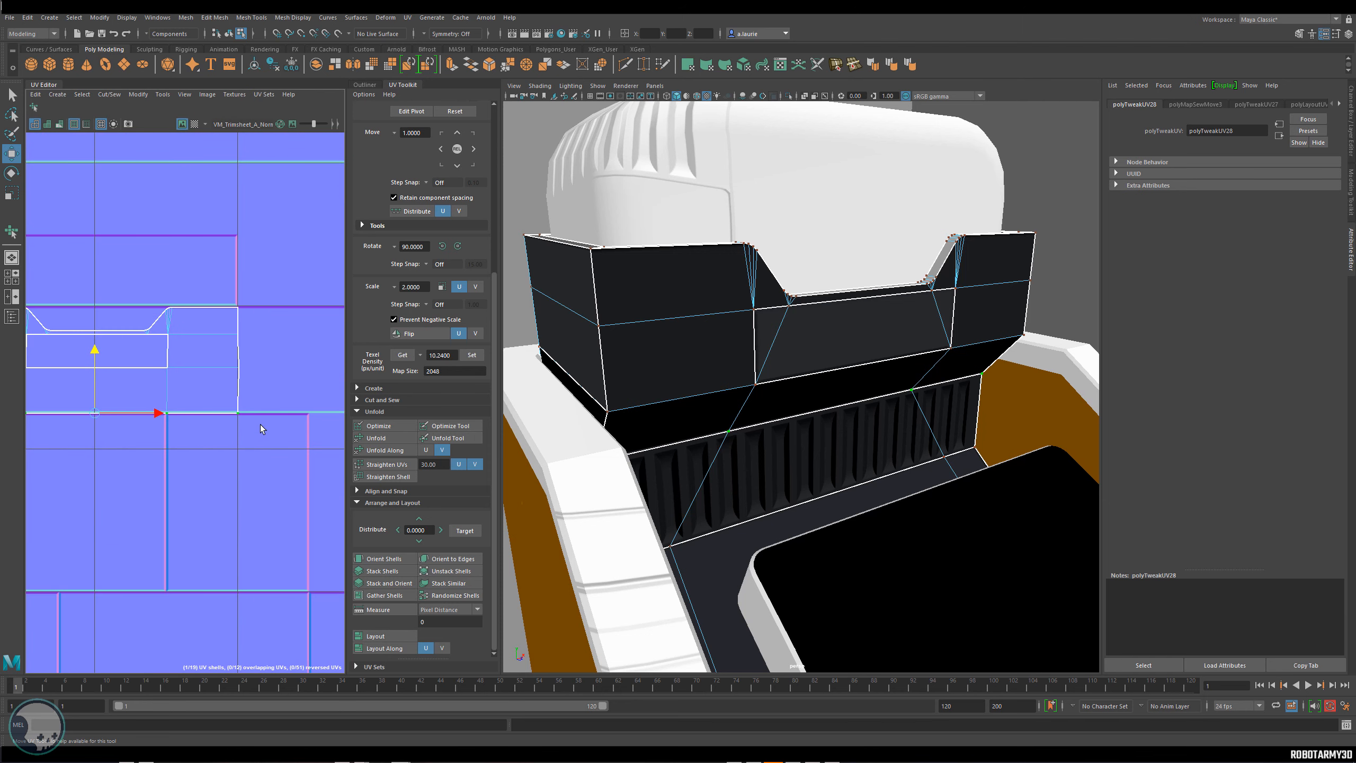
Select all UVs of the joined shell and move it onto the wide grooved panel below the small square panel, with its top on the groove.
drag(261, 425, 224, 299)
key(e)
scroll(136, 374, down, 3)
double_click(123, 373)
scroll(124, 373, up, 3)
mouse_move(253, 380)
mouse_down()
mouse_move(64, 380)
mouse_move(230, 380)
mouse_up()
alt+middle_drag(230, 380, 254, 414)
drag(131, 380, 132, 380)
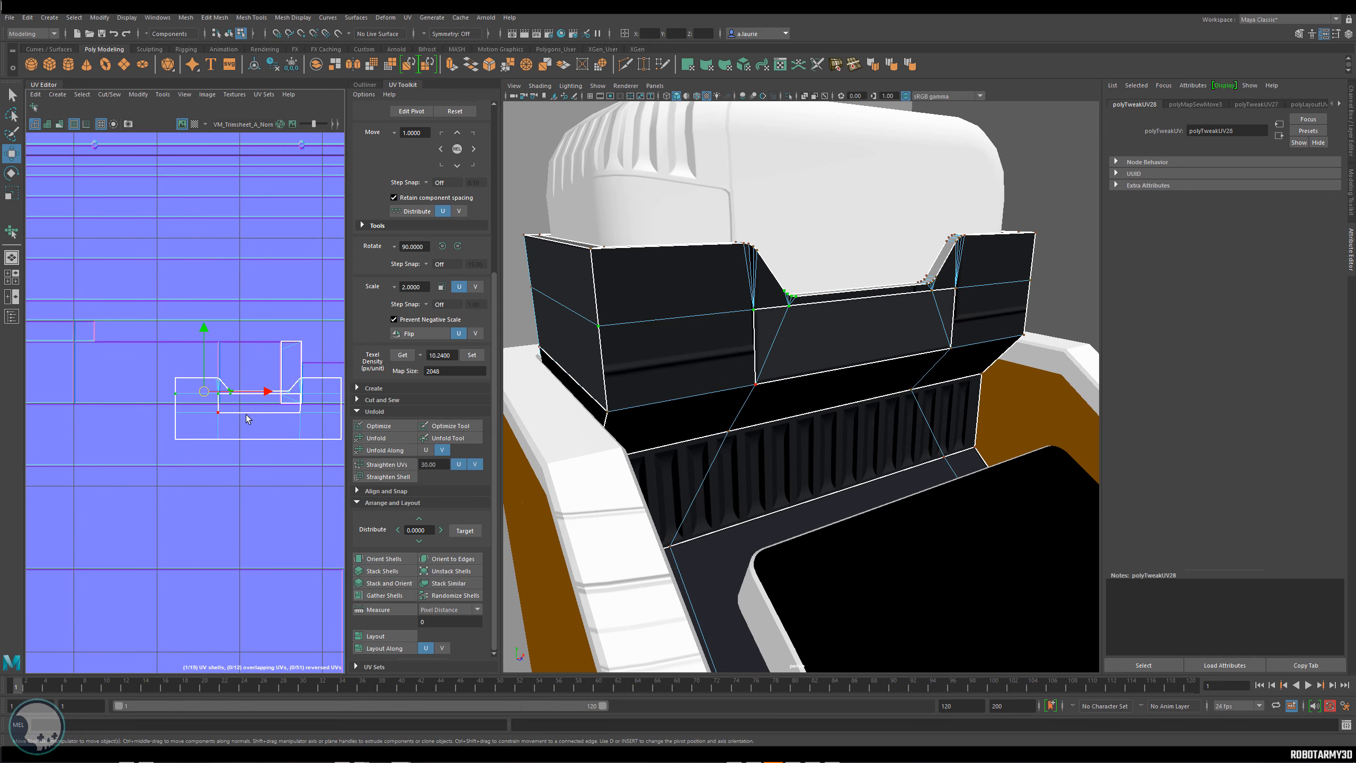
drag(257, 409, 145, 372)
scroll(146, 372, up, 4)
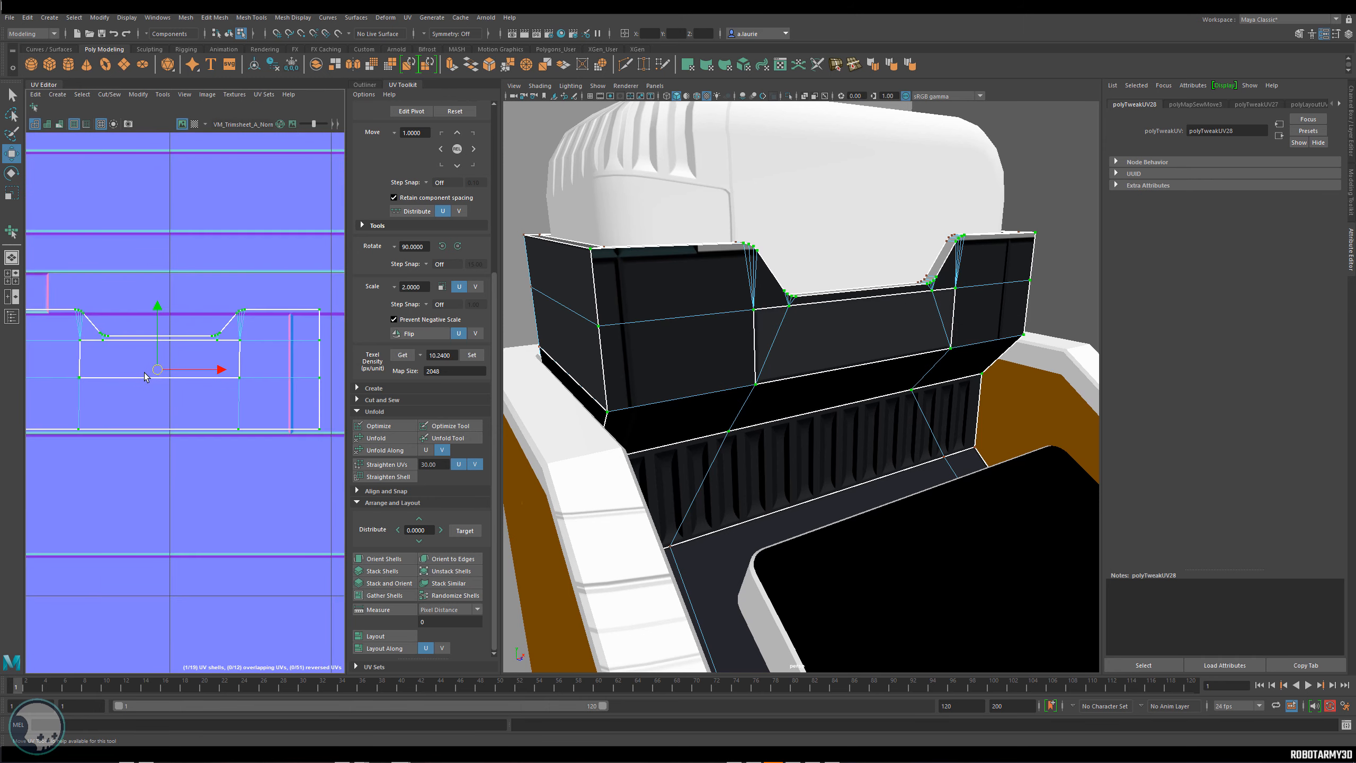
alt+middle_drag(146, 372, 222, 382)
key(e)
drag(215, 381, 214, 376)
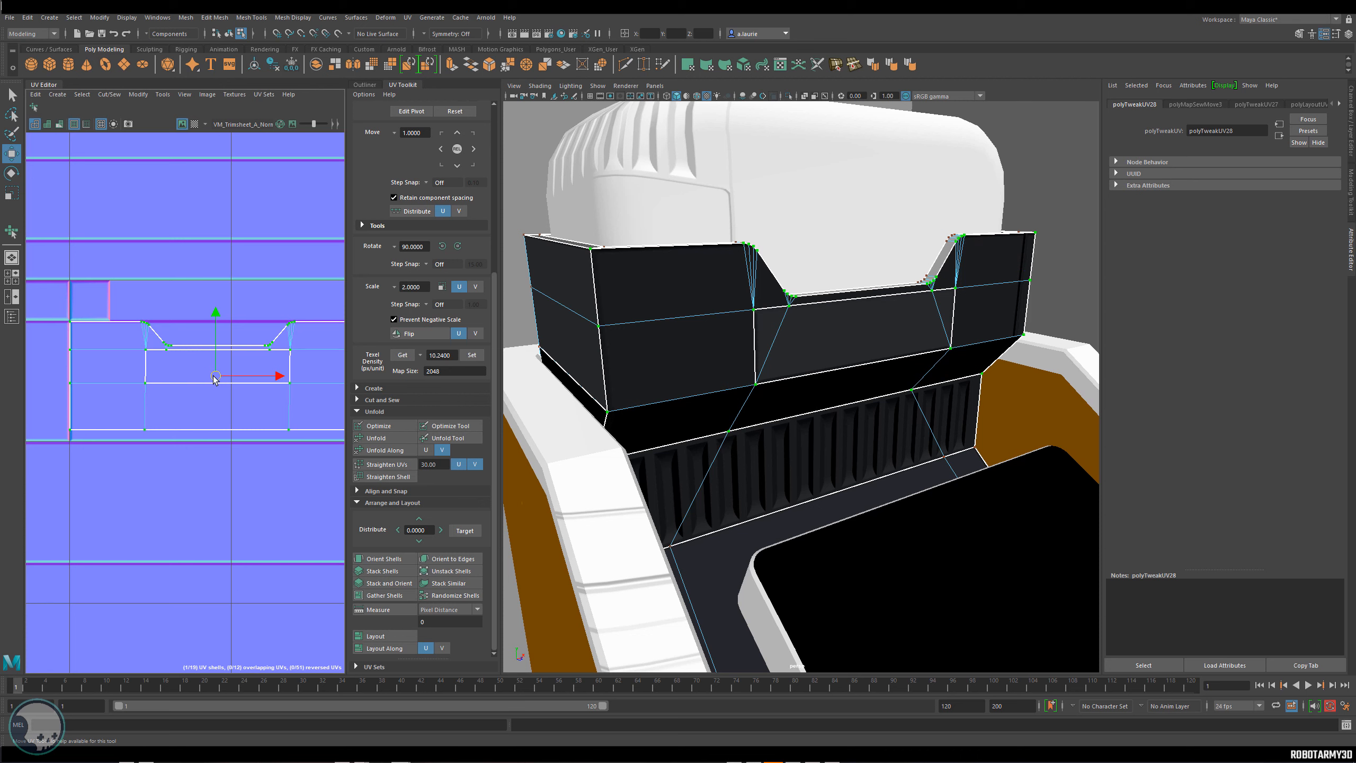
Lower the joined shell's bottom row of UVs onto the wide panel's lower groove line.
right_drag(155, 441, 192, 436)
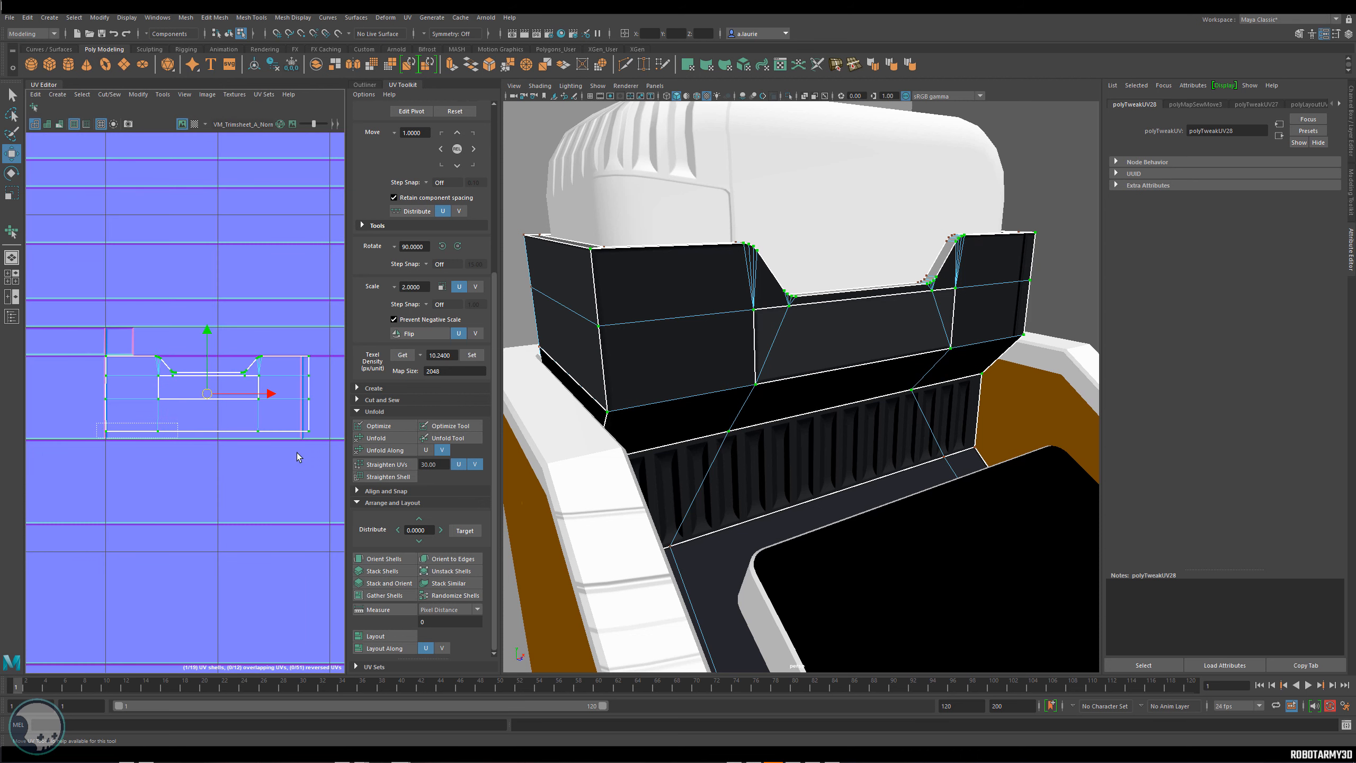
scroll(288, 451, up, 4)
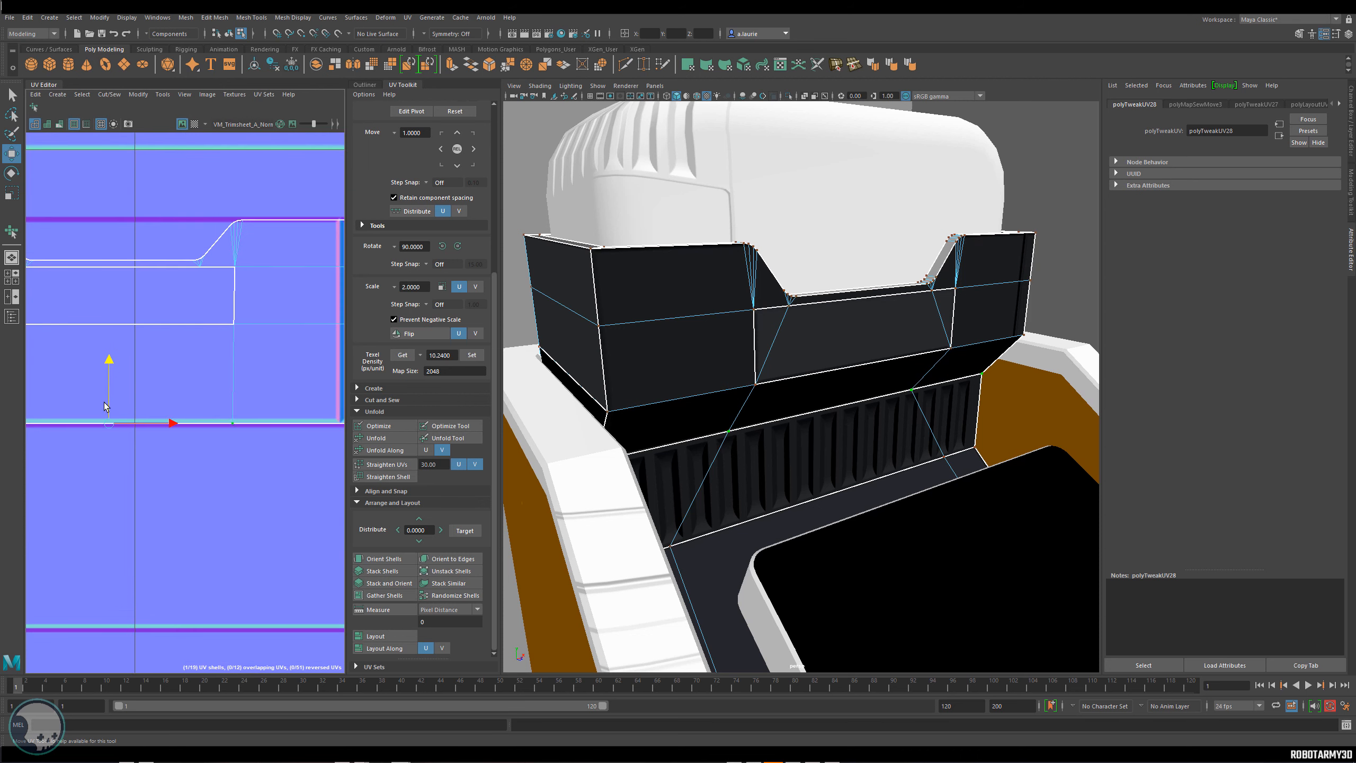
scroll(240, 390, down, 5)
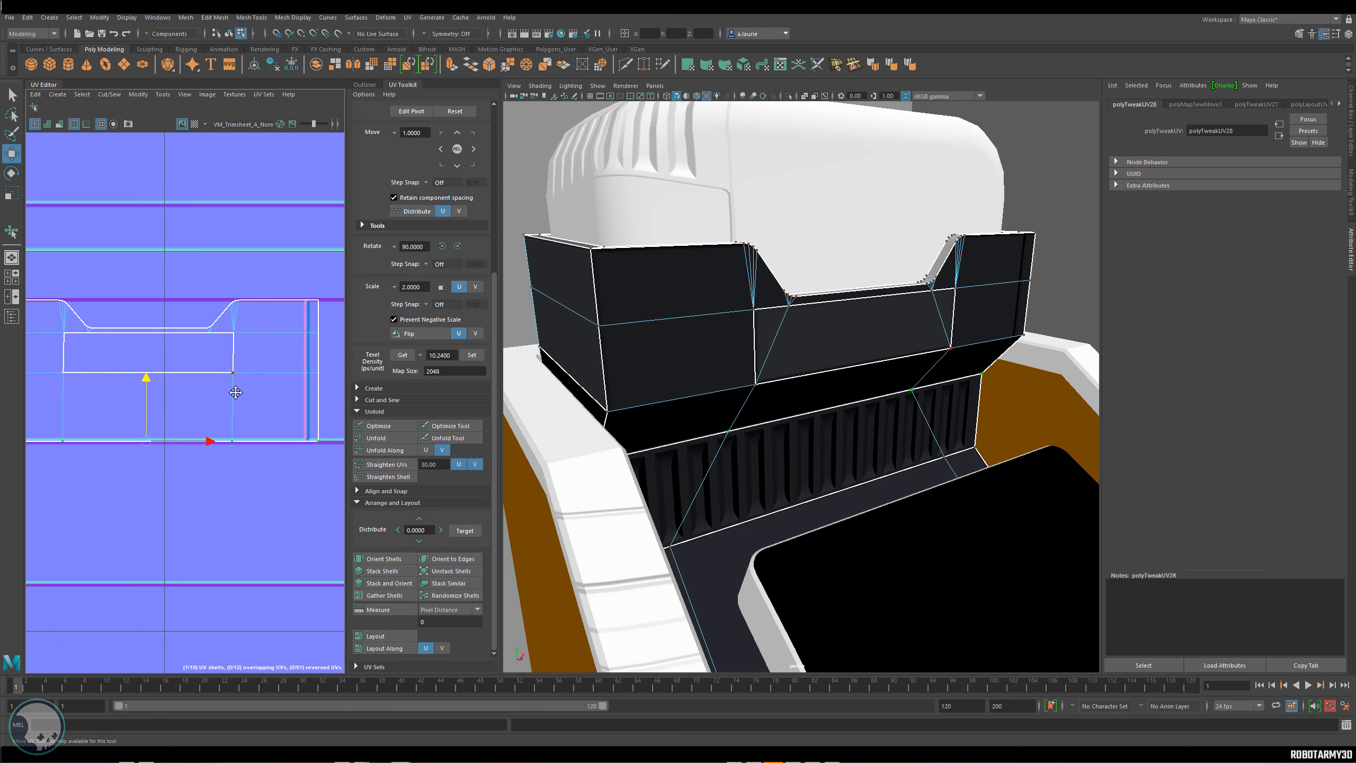
Scale the whole joined shell horizontally to fit between the wide panel's two vertical grooves.
drag(62, 321, 61, 321)
key(r)
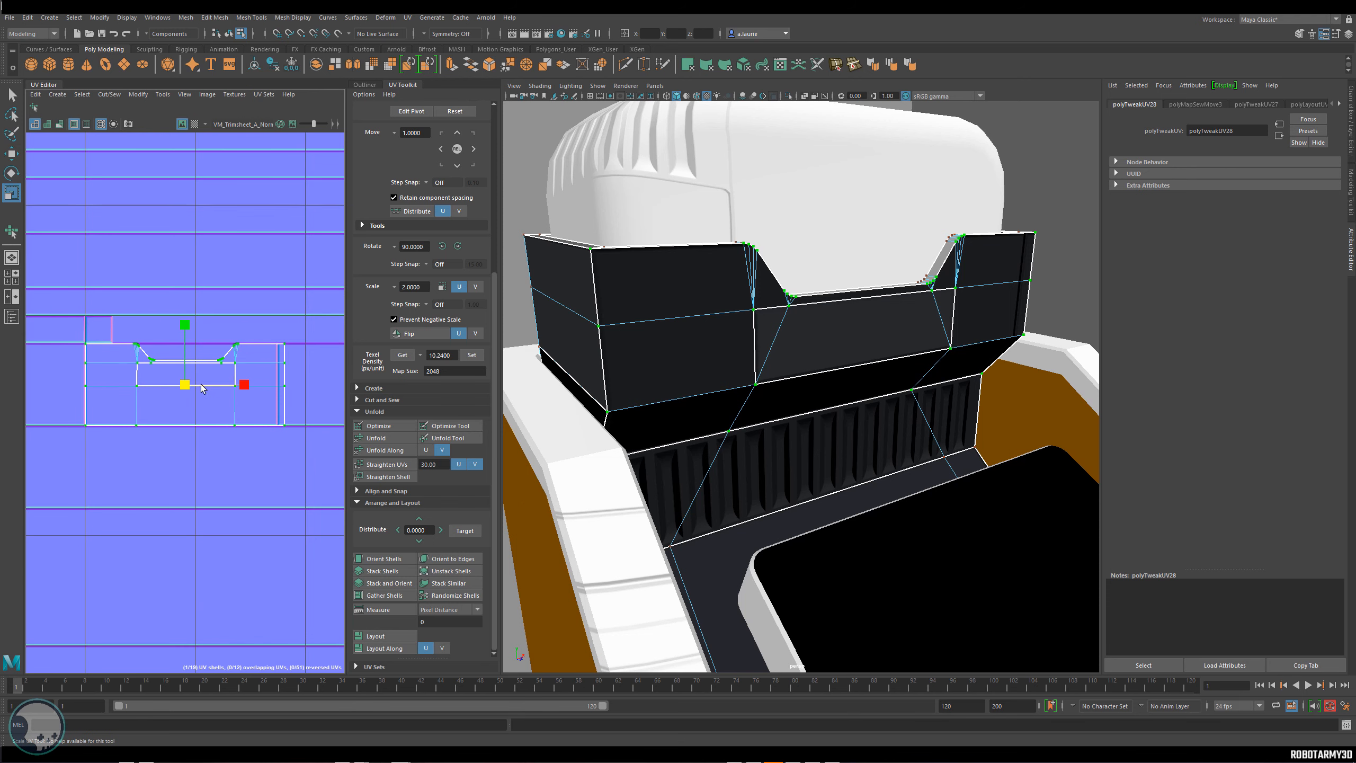
drag(239, 384, 237, 387)
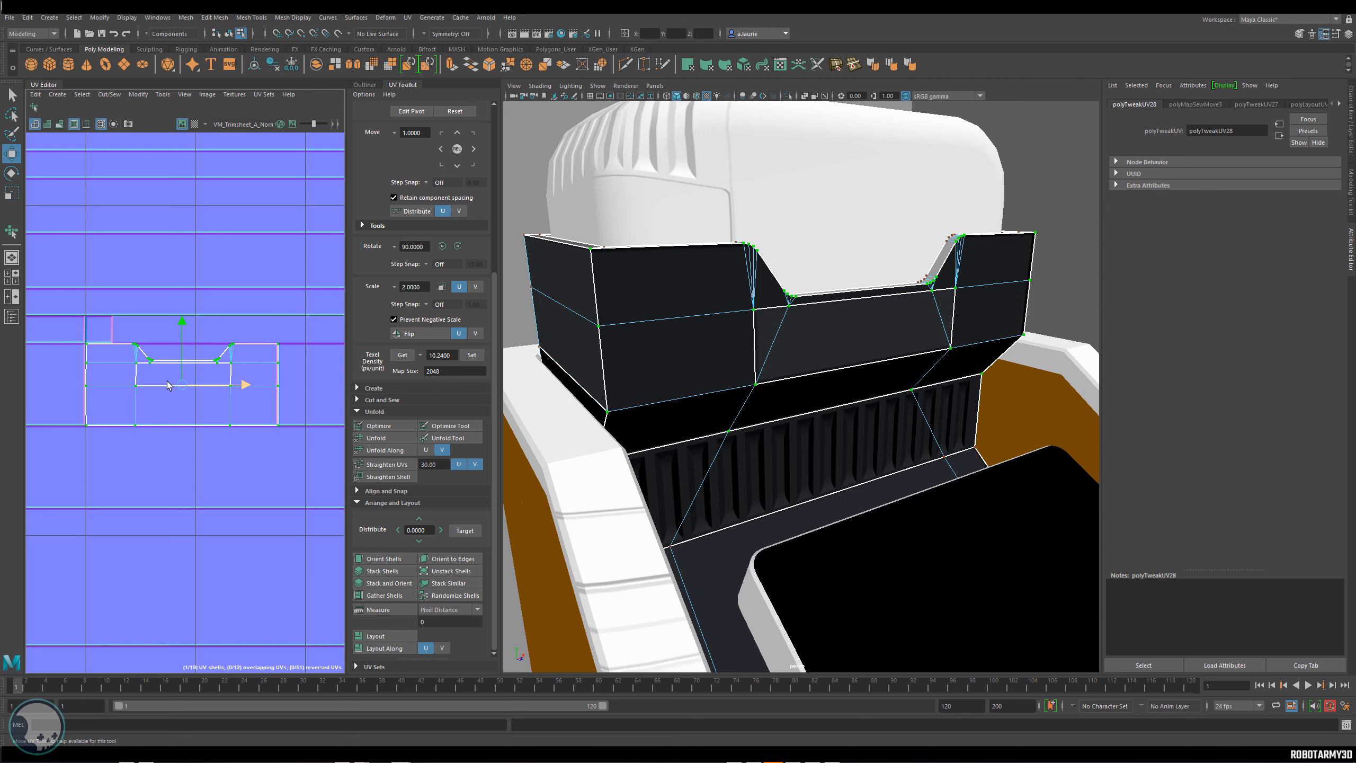
Align the joined shell's left and right columns of UVs with the wide panel's vertical grooves.
drag(100, 433, 100, 422)
key(r)
scroll(98, 392, up, 5)
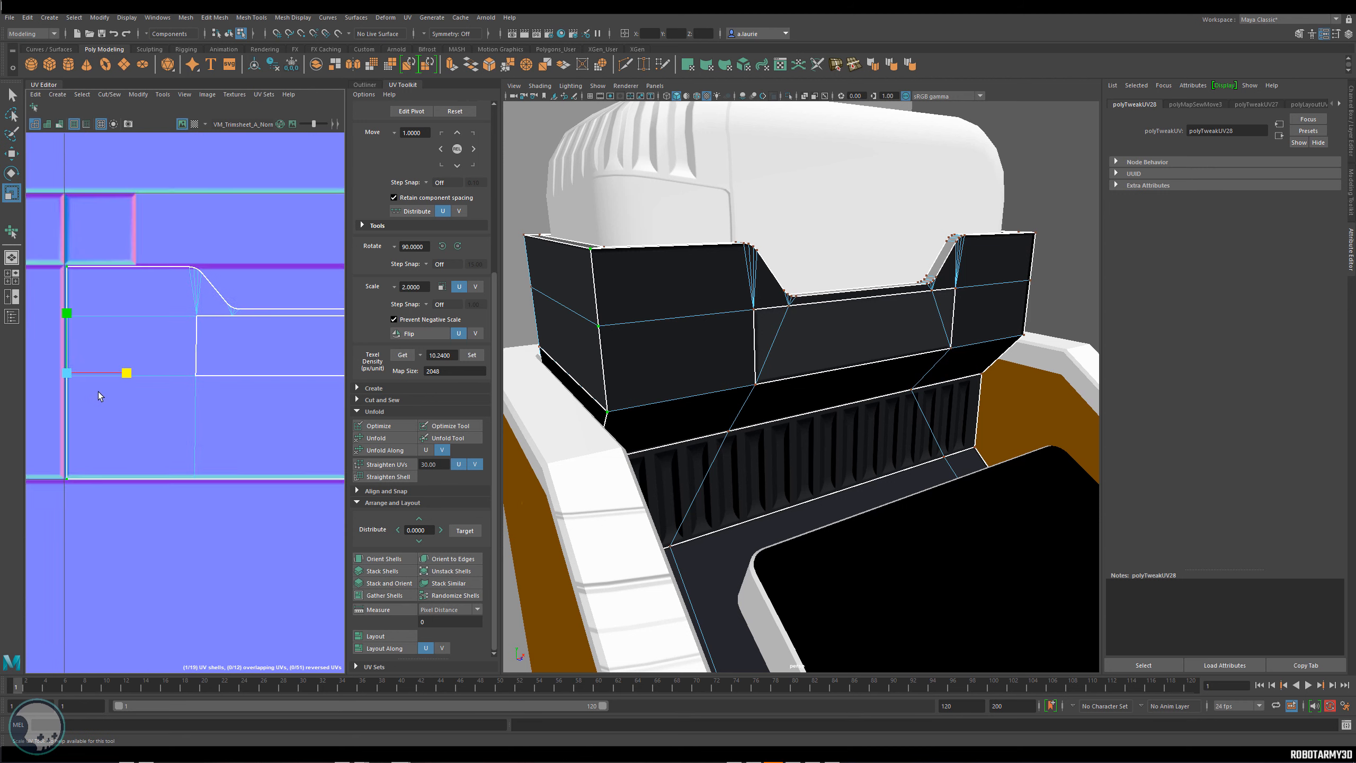
scroll(96, 365, down, 6)
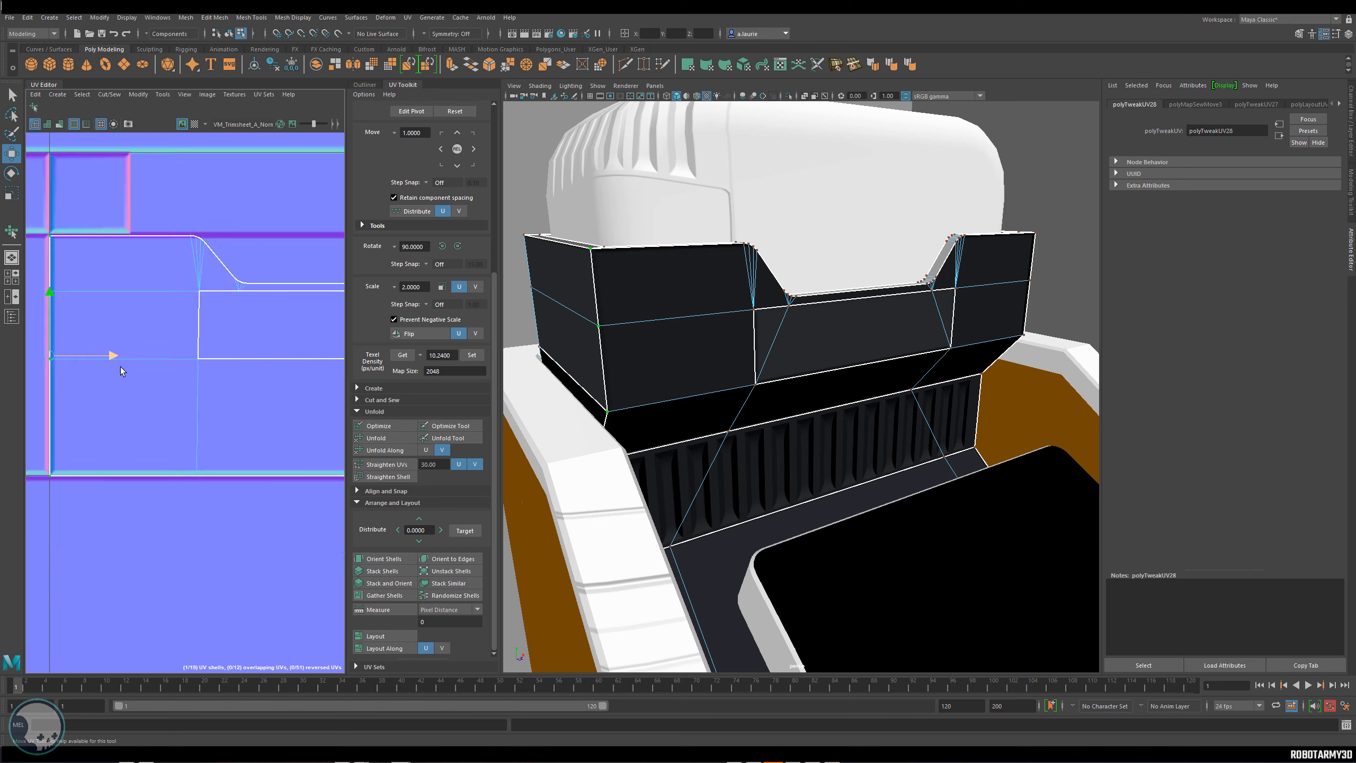
drag(206, 323, 195, 403)
scroll(208, 385, up, 3)
scroll(208, 387, up, 3)
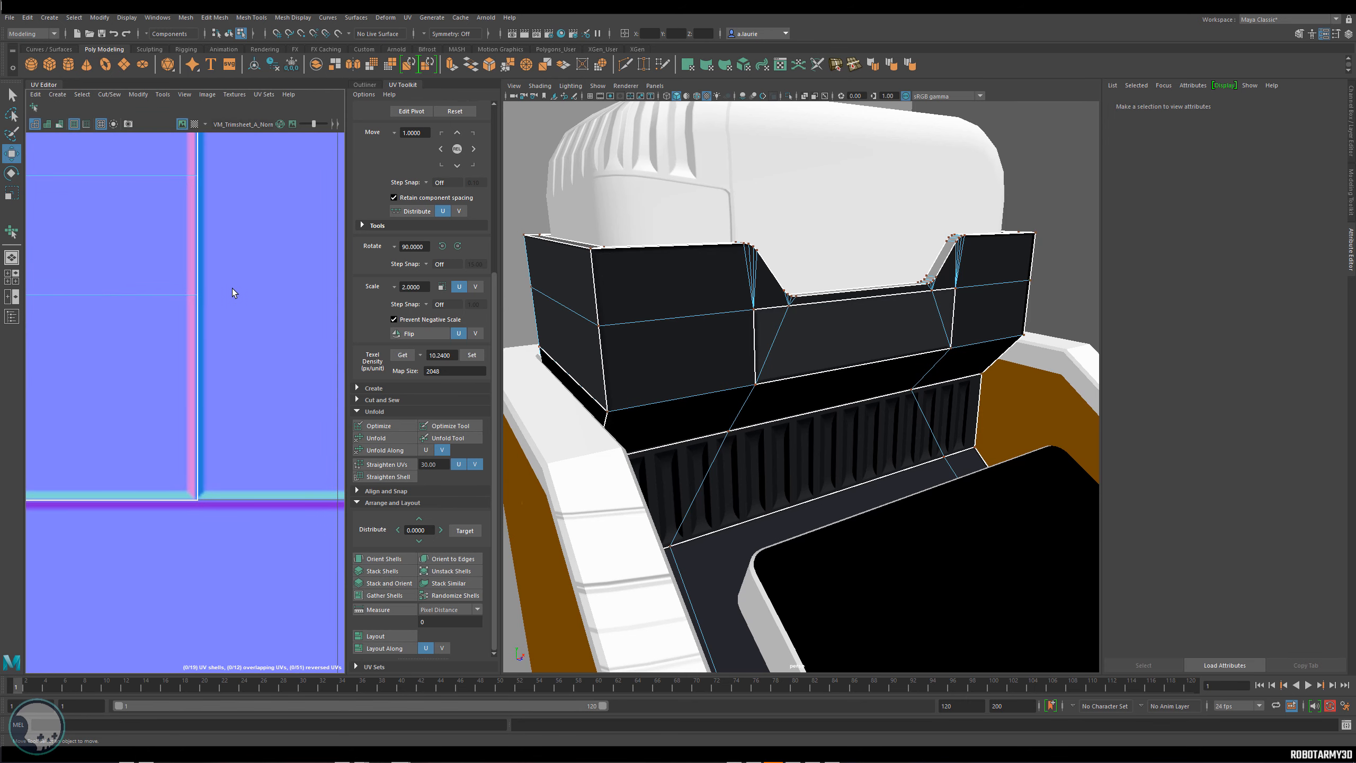
drag(238, 291, 234, 293)
scroll(140, 324, down, 5)
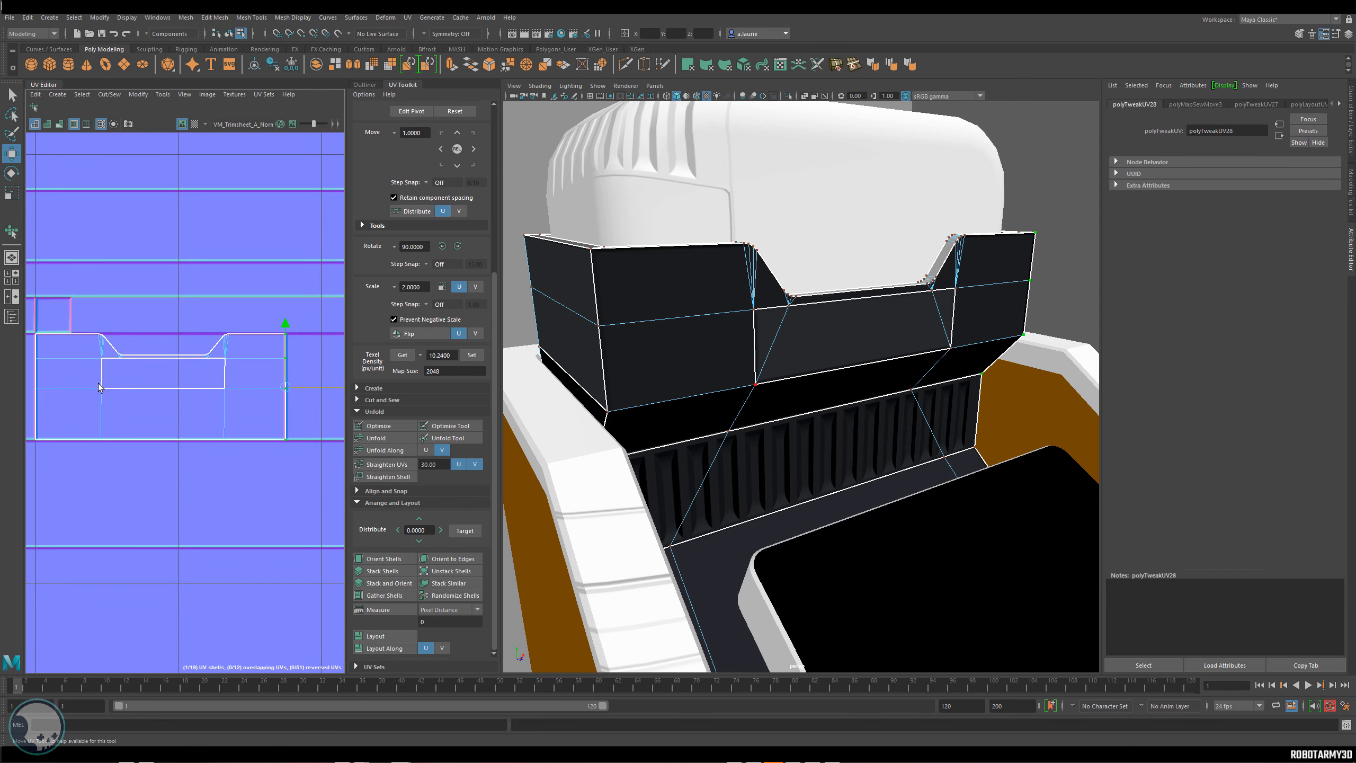
Return to object selection and examine the sides and back of the notched box.
right_click(184, 382)
click(185, 411)
right_click(704, 356)
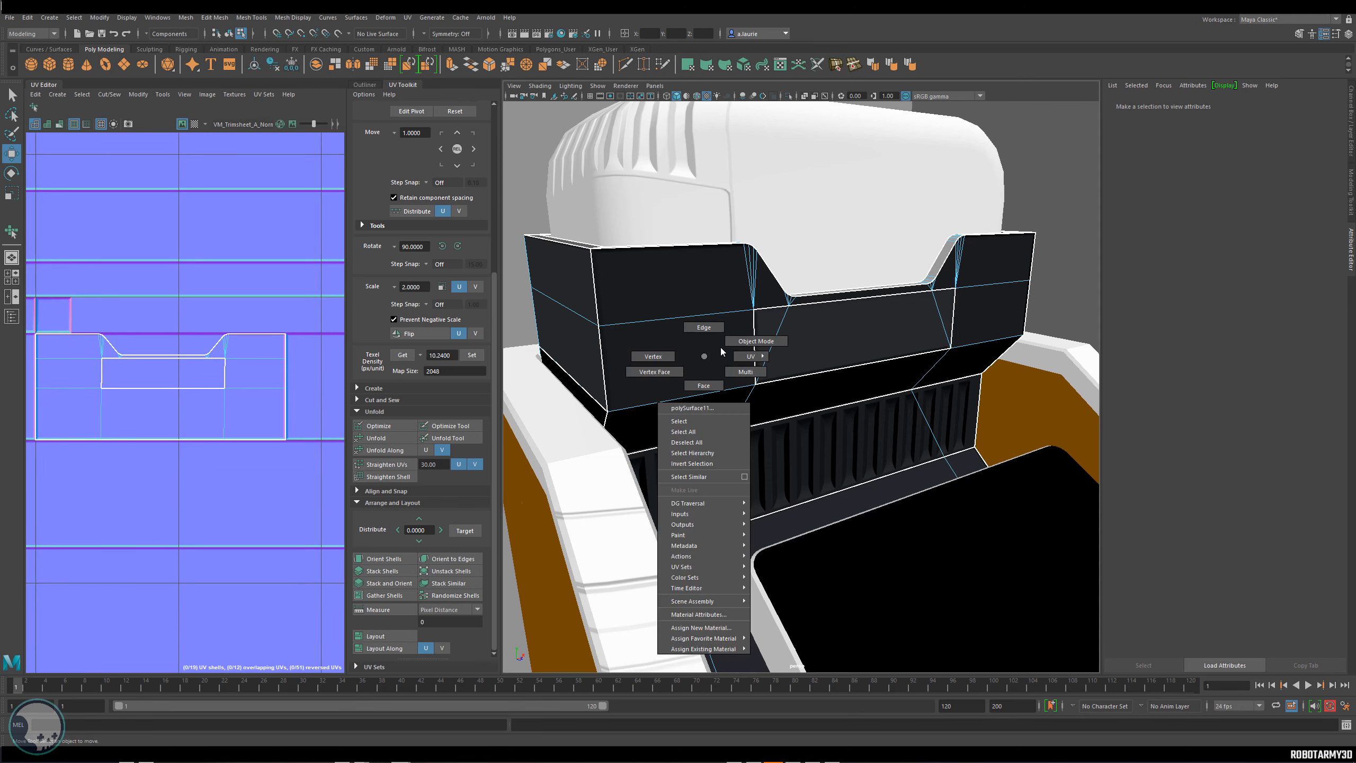
click(724, 346)
alt+drag(748, 347, 796, 335)
alt+drag(734, 400, 753, 342)
alt+drag(792, 403, 854, 364)
click(807, 368)
scroll(203, 317, down, 3)
key(f)
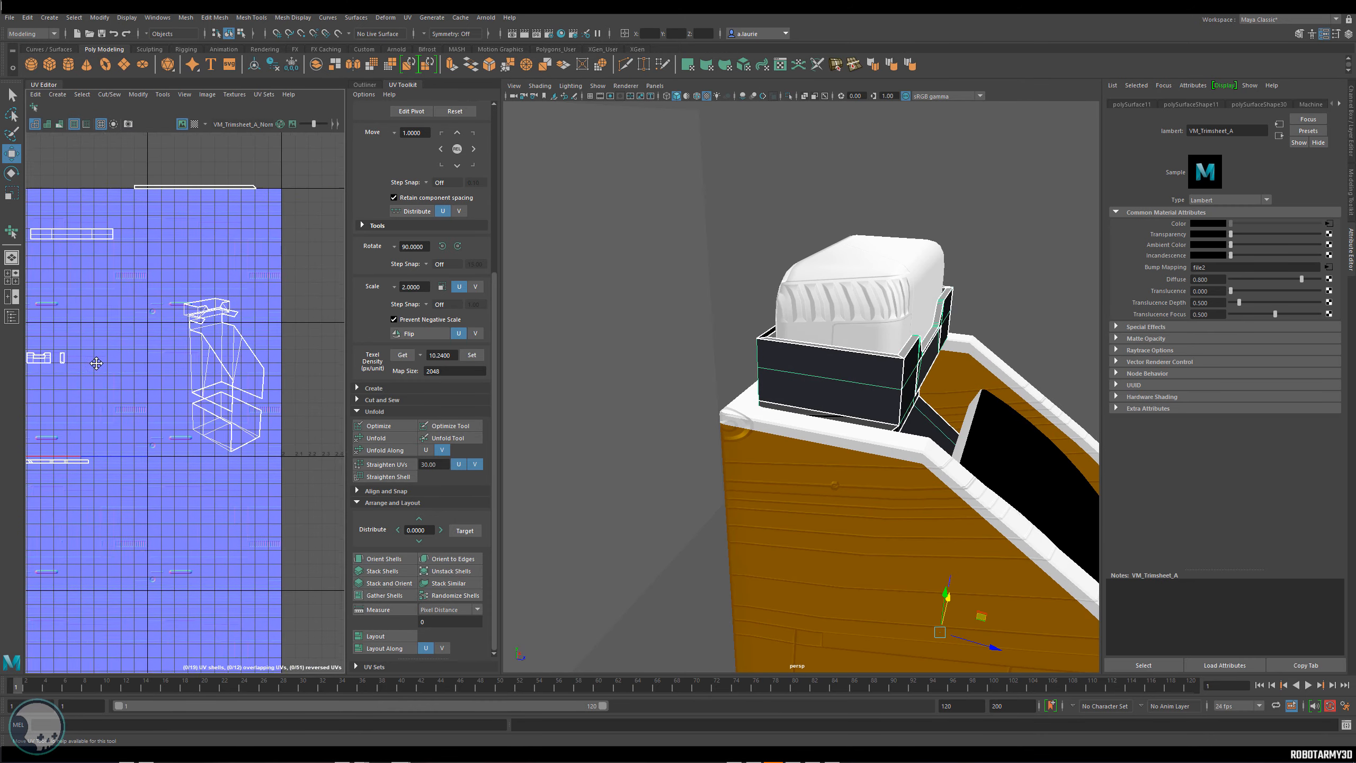
Move the shell of the box's remaining faces clear of the overlapping shells, unfold it and orient it.
scroll(160, 318, up, 5)
right_drag(156, 318, 120, 300)
click(152, 323)
middle_drag(162, 324, 221, 294)
right_drag(221, 294, 144, 307)
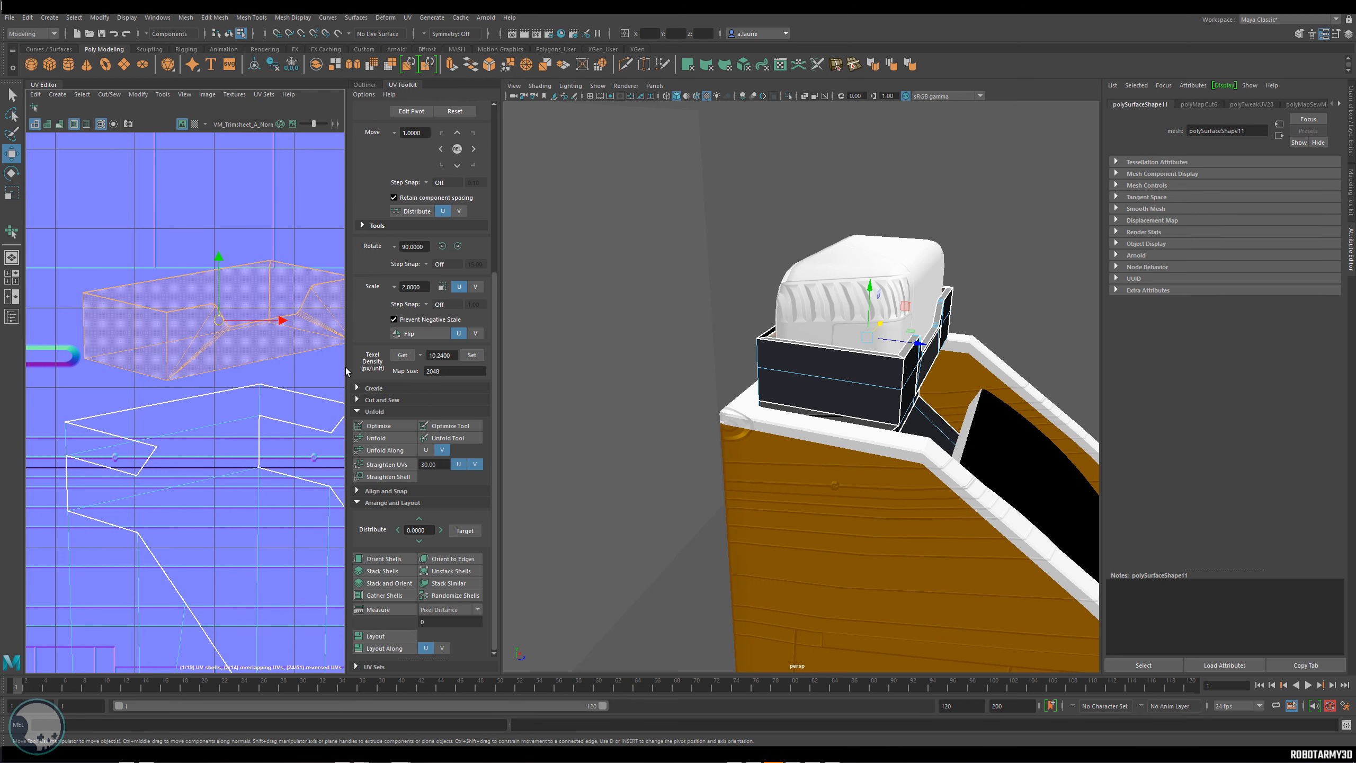
click(392, 441)
click(394, 559)
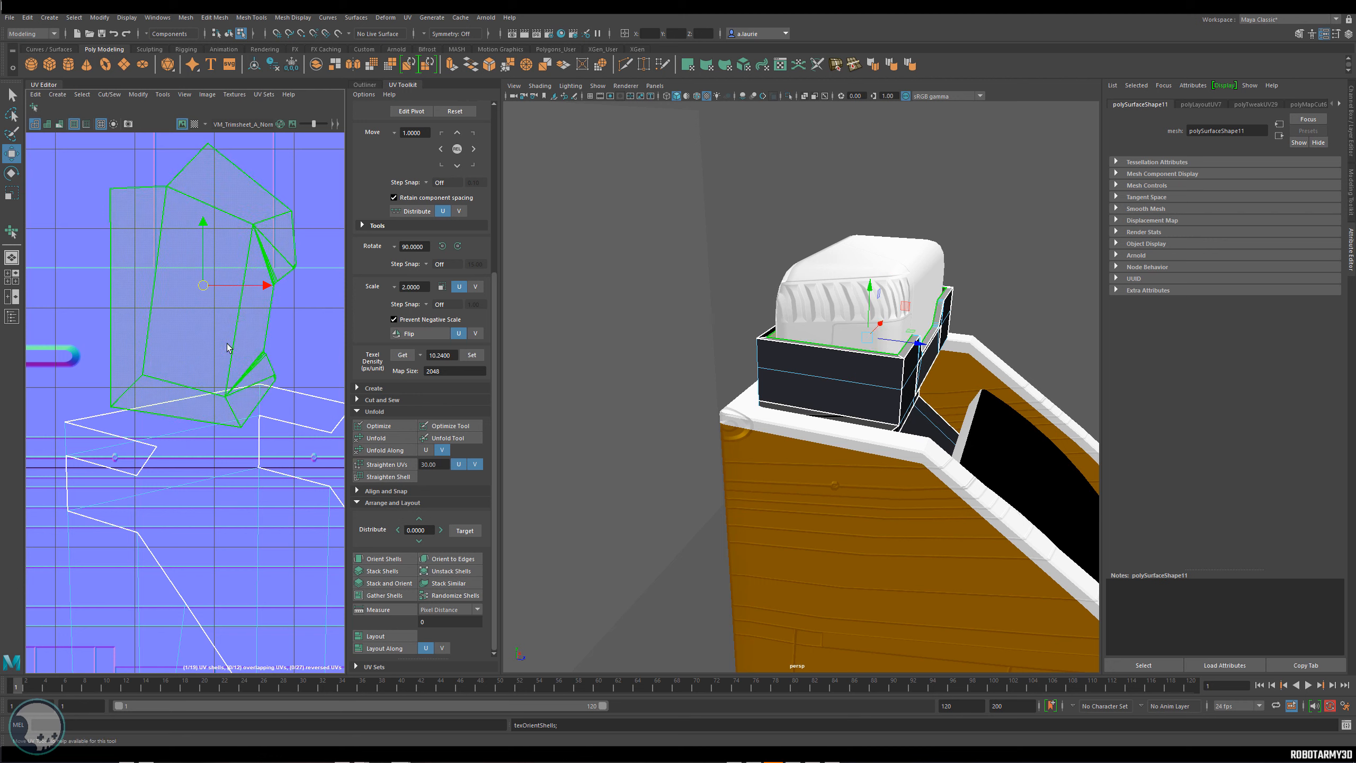
Unfold the shell of the box's remaining faces into a strip, orient it, rotate it 90° to lie horizontally and optimize it.
right_drag(188, 340, 155, 308)
click(198, 308)
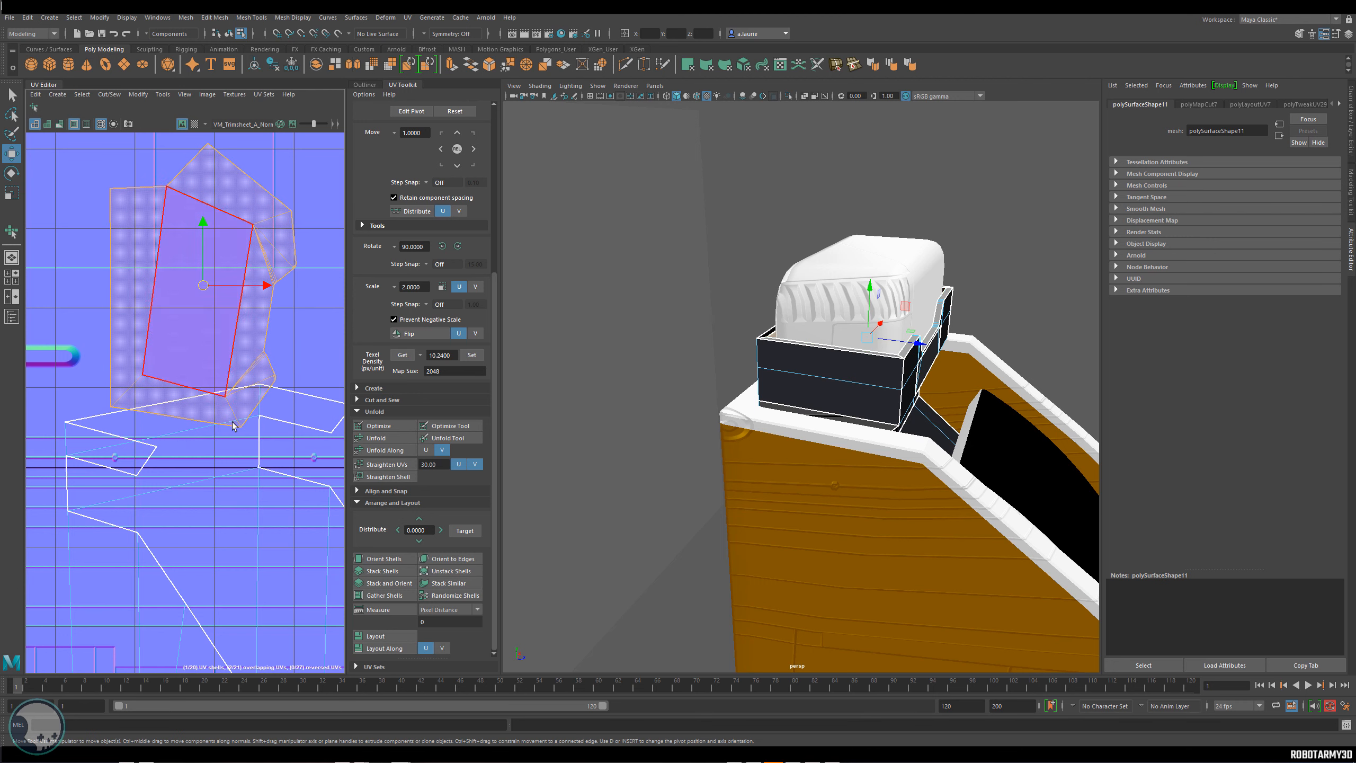
click(387, 450)
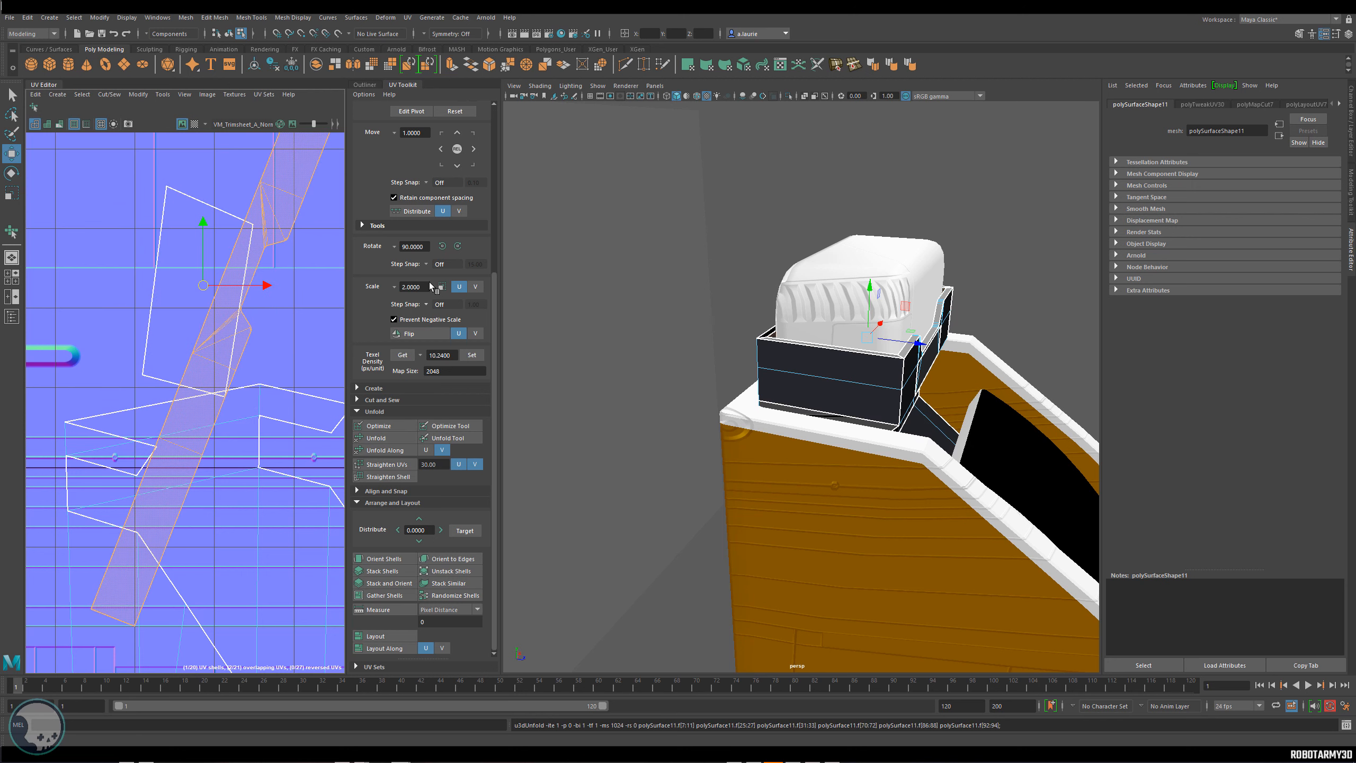
click(442, 246)
click(442, 246)
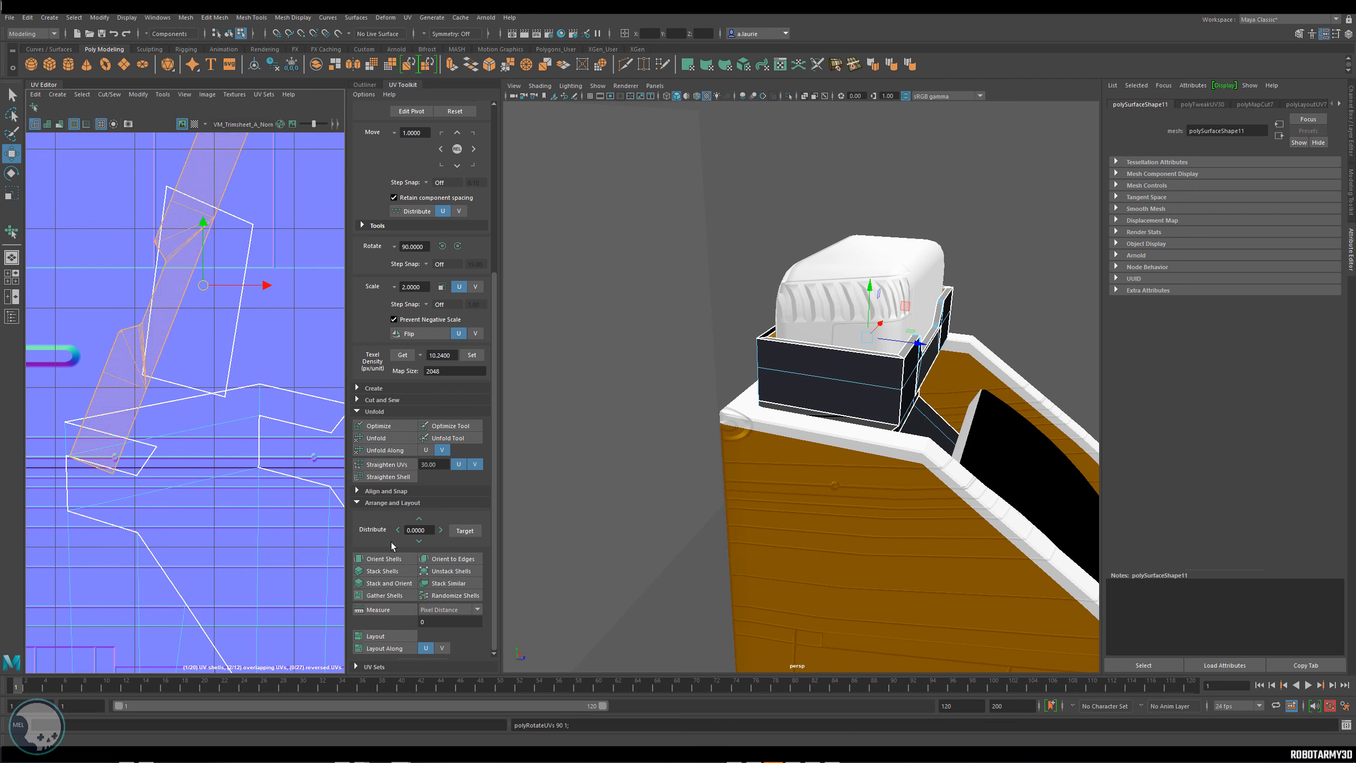
click(386, 560)
click(459, 246)
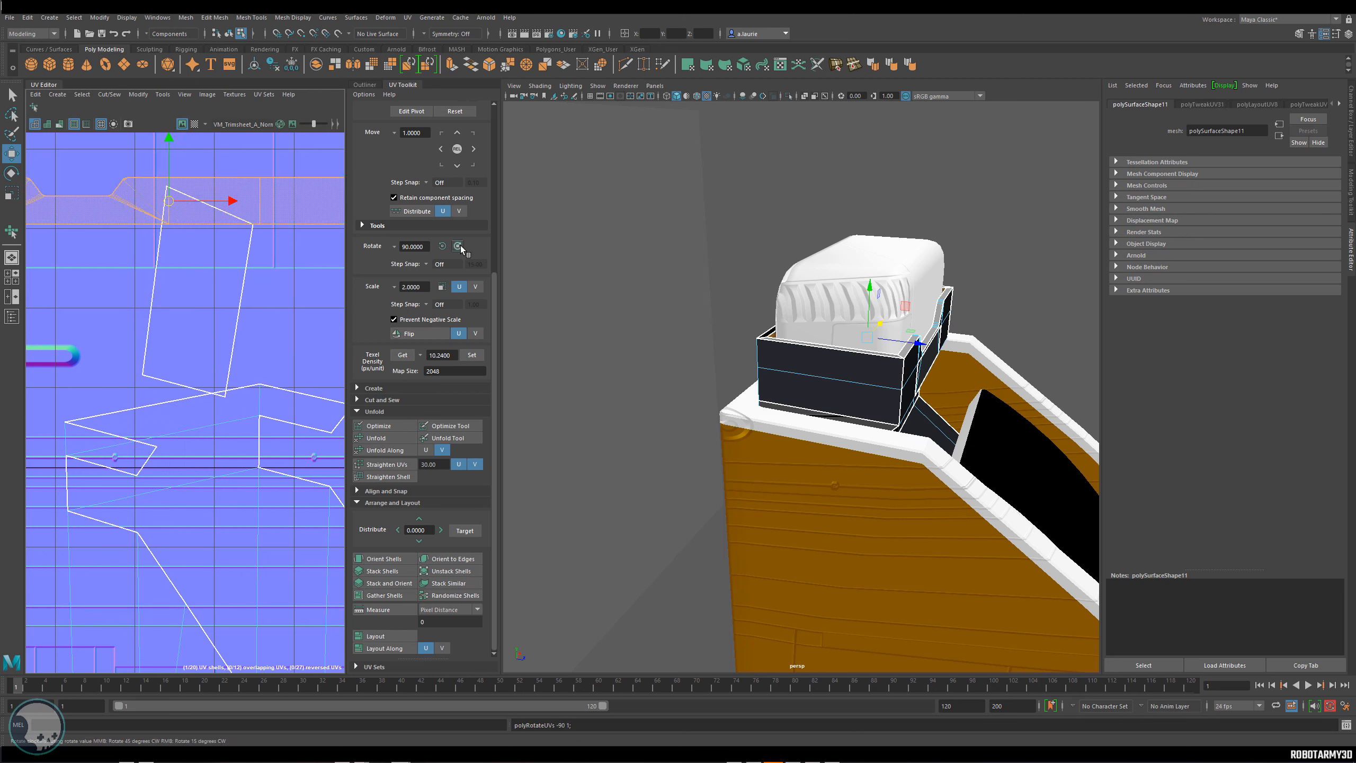
click(387, 428)
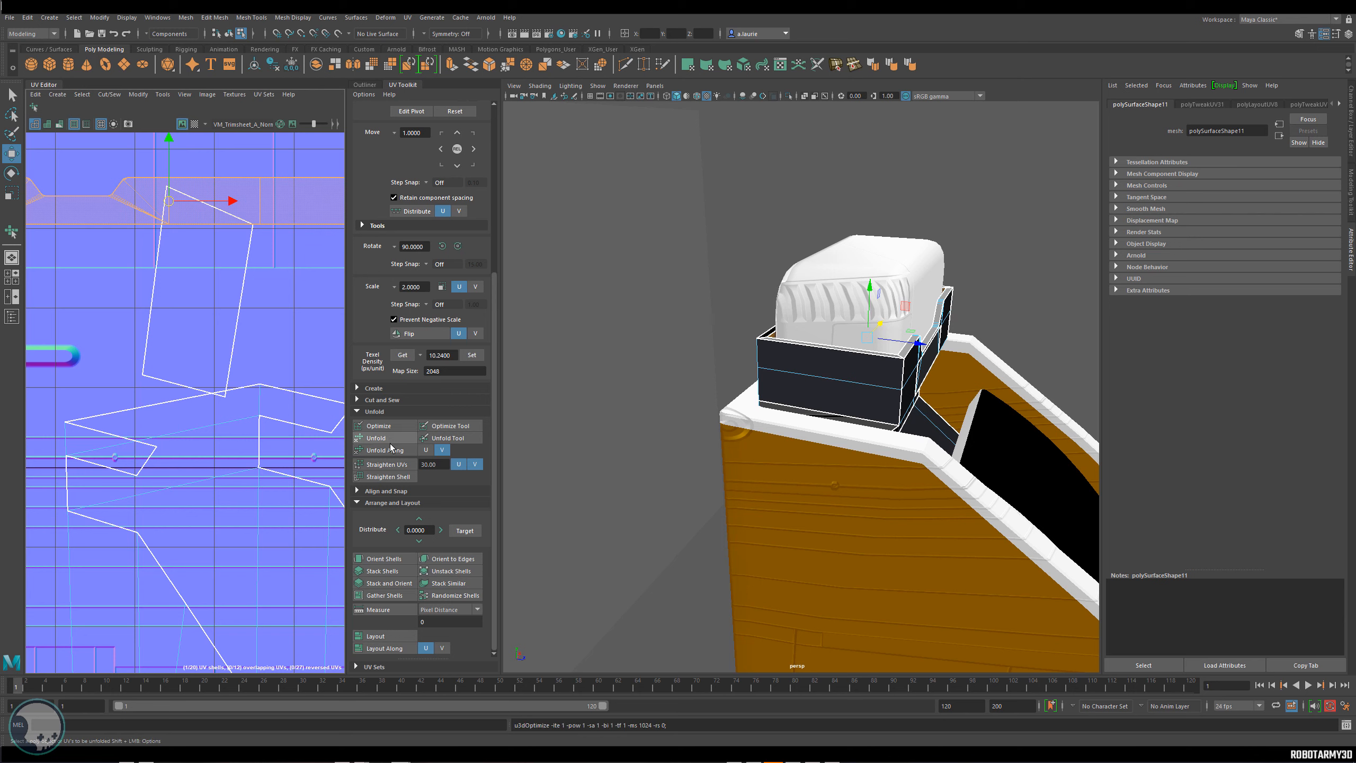
Move the horizontal strip shell onto the trim sheet's narrow horizontal panel, level with the previously placed shell.
scroll(169, 288, down, 4)
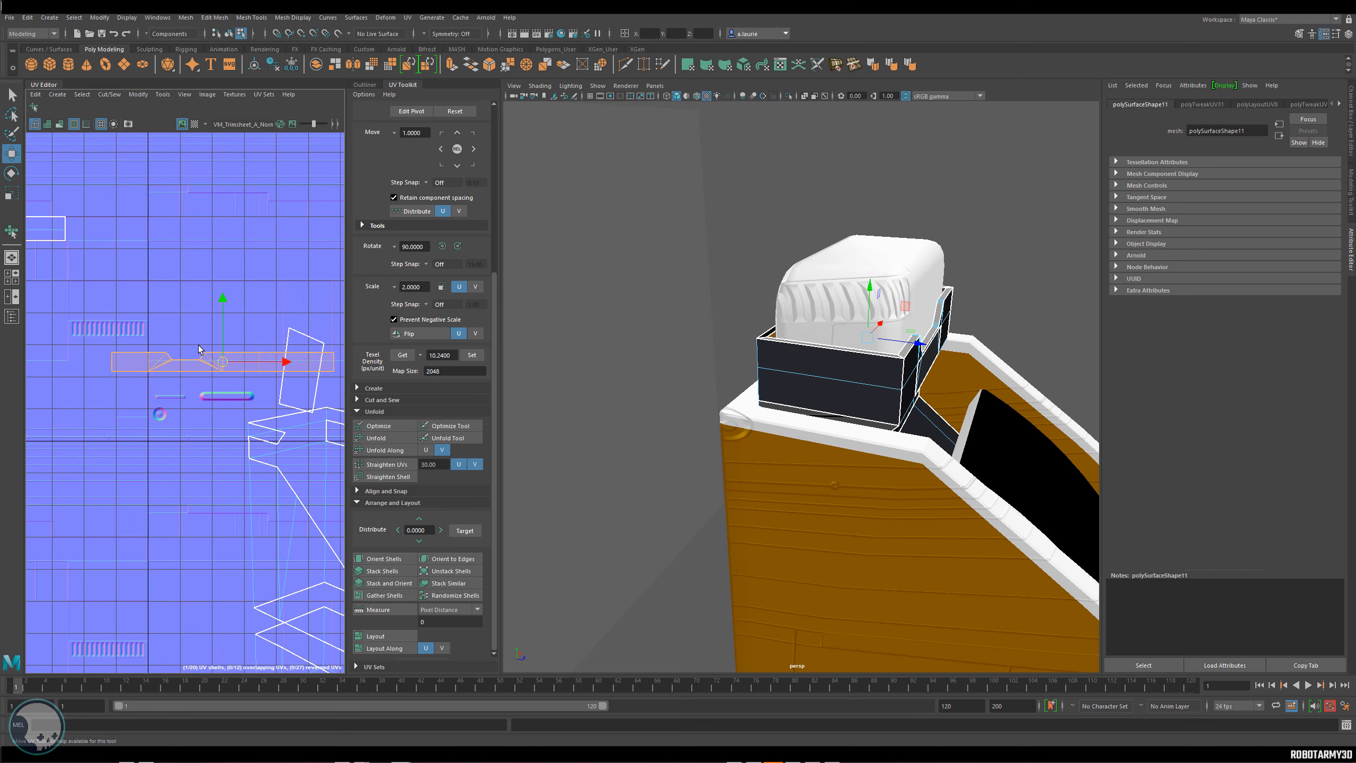
scroll(288, 331, down, 2)
alt+middle_drag(383, 327, 471, 332)
alt+middle_drag(302, 371, 292, 375)
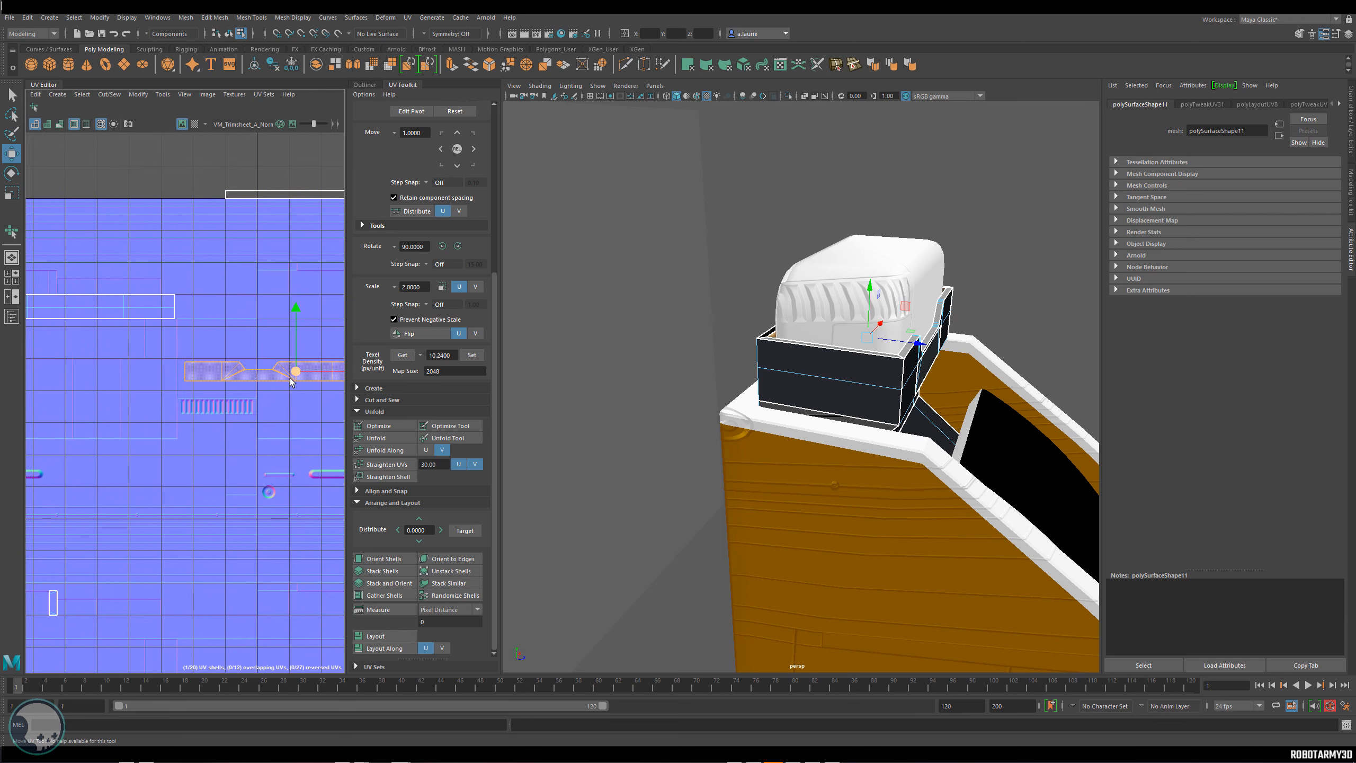
drag(292, 375, 270, 316)
scroll(270, 316, down, 2)
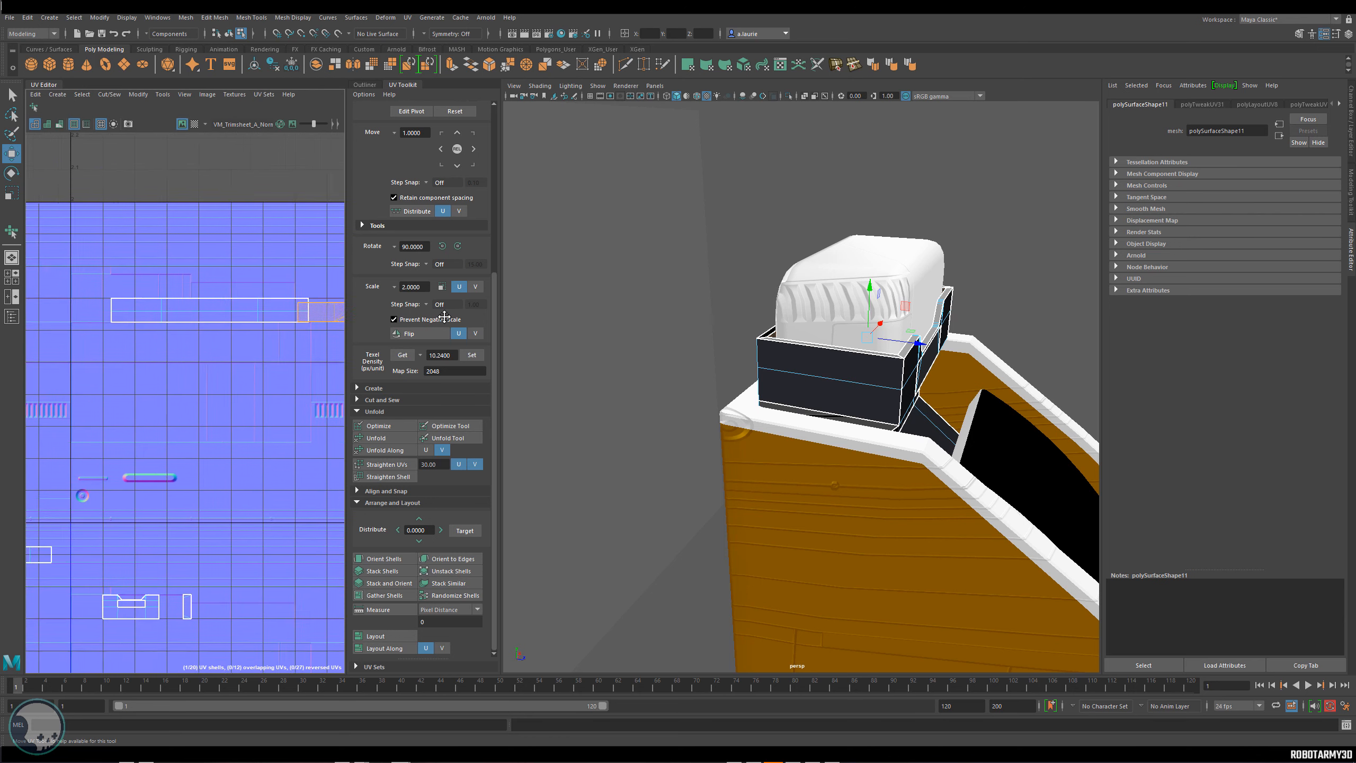
scroll(274, 317, up, 4)
alt+middle_drag(280, 316, 173, 333)
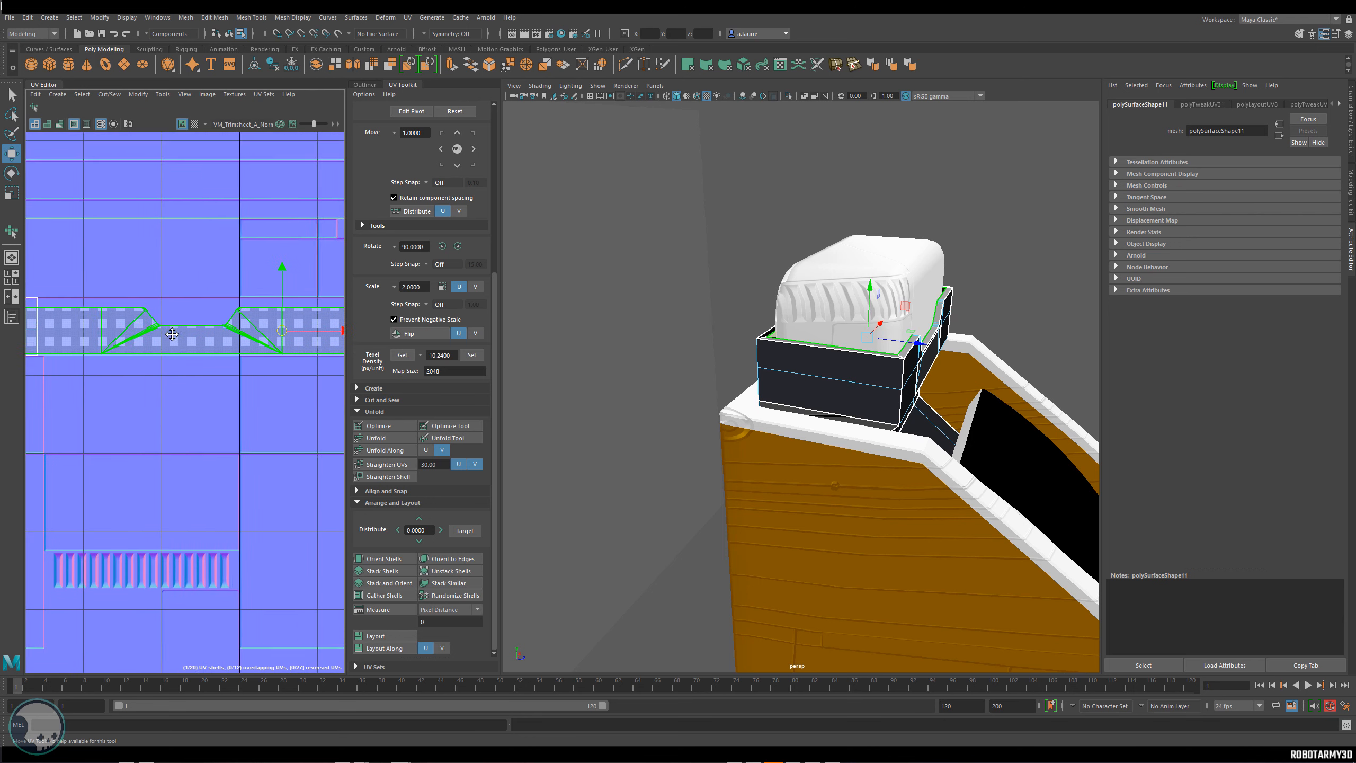
Fit the strip shell's height and position between the narrow panel's upper and lower horizontal grooves.
scroll(218, 324, up, 3)
key(e)
key(r)
alt+middle_drag(286, 327, 190, 335)
mouse_move(248, 337)
mouse_down()
mouse_move(272, 349)
mouse_move(259, 324)
mouse_up()
key(w)
key(e)
key(r)
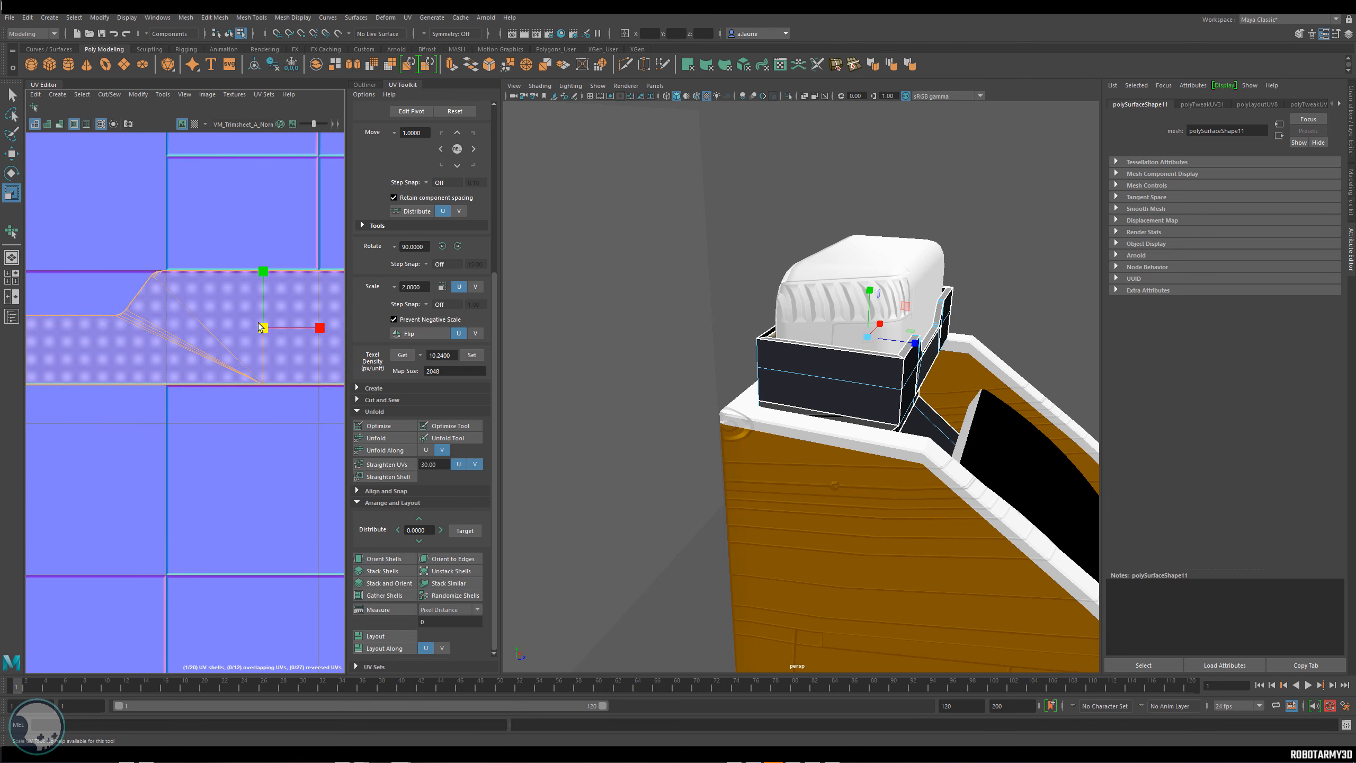
Unfold and orient the small four-sided shell, and place it in the free area beneath the strip shell.
scroll(220, 337, down, 5)
scroll(219, 351, down, 4)
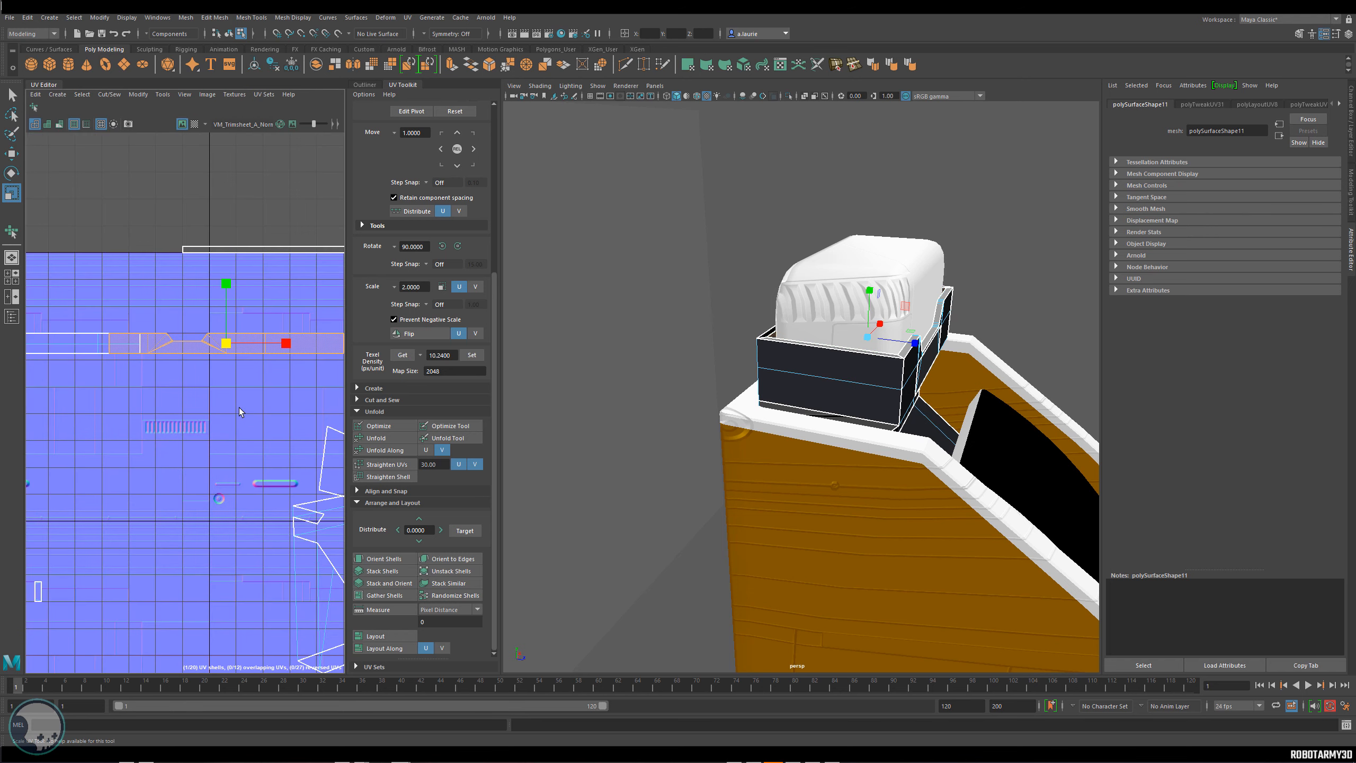
alt+middle_drag(239, 407, 142, 195)
click(267, 309)
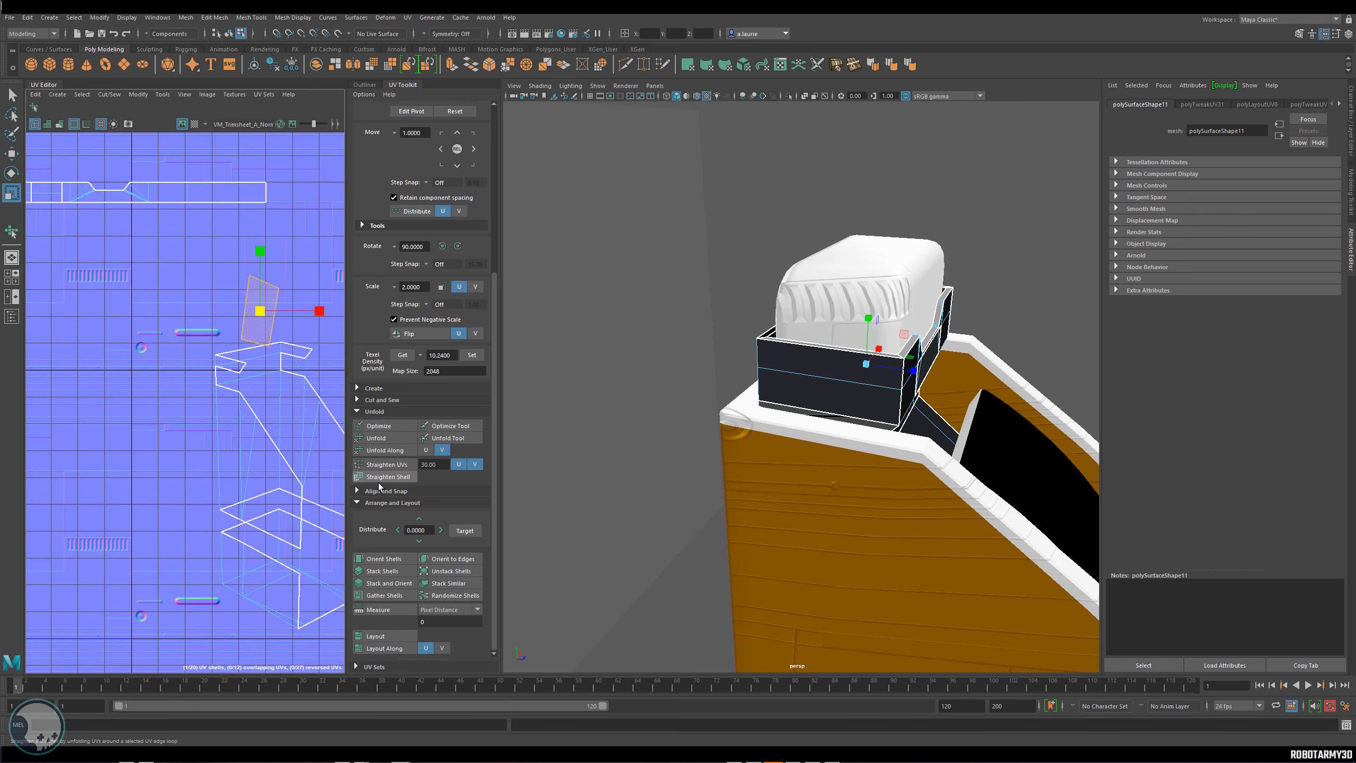
click(383, 439)
click(384, 559)
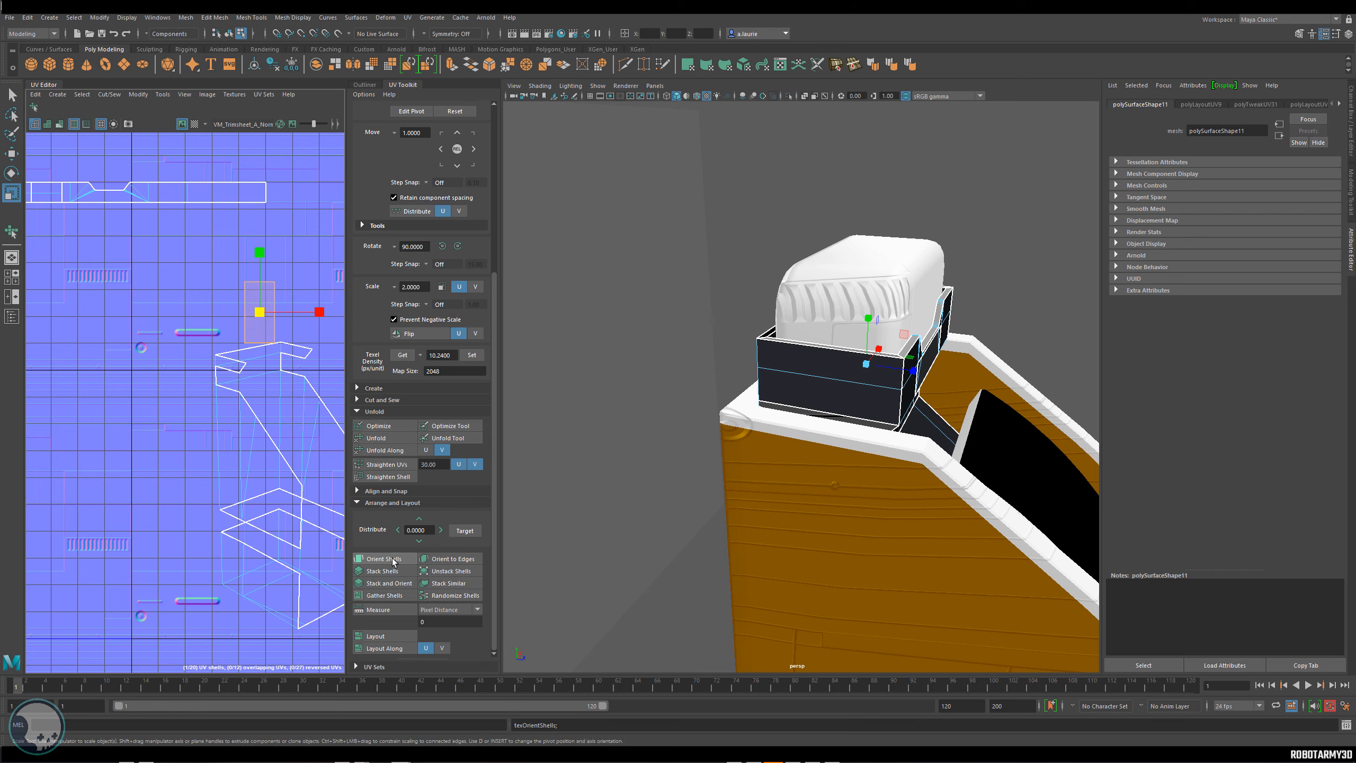
key(w)
drag(266, 299, 268, 275)
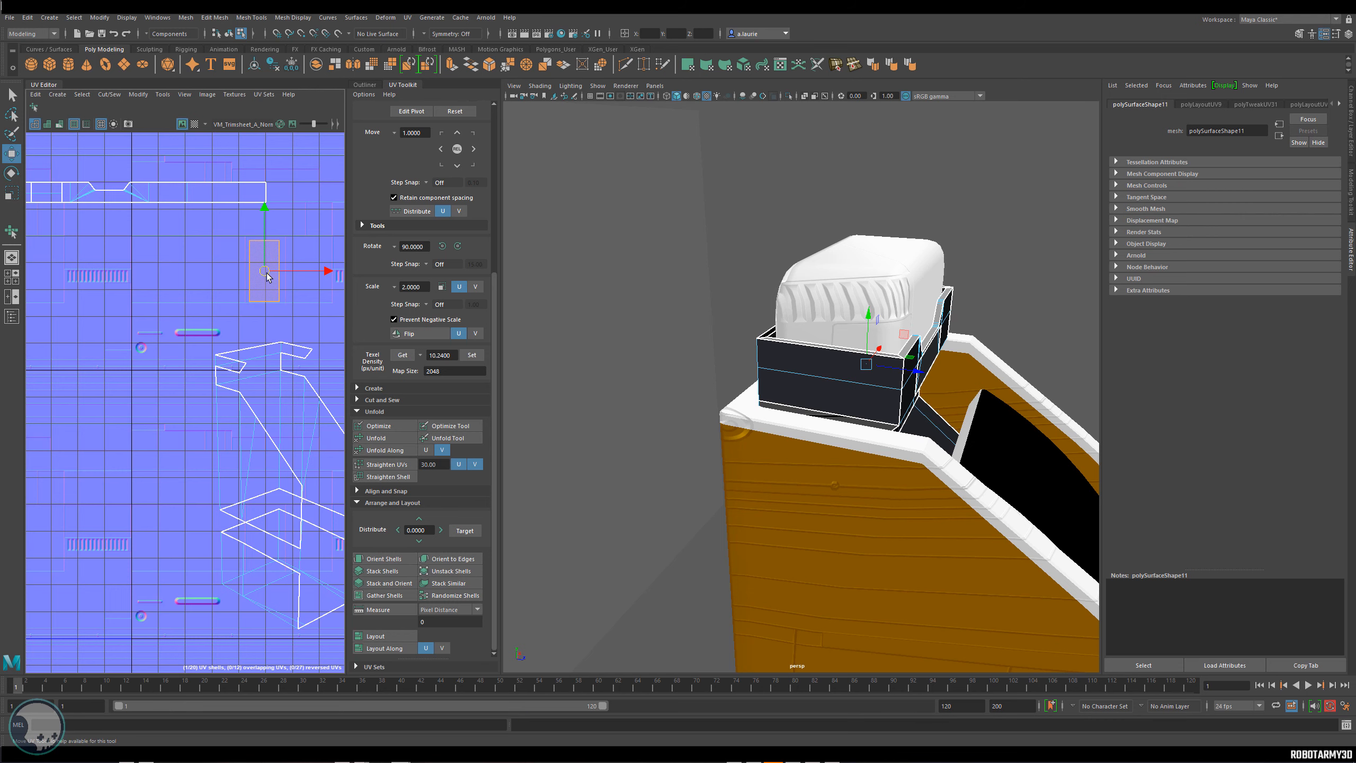
Select the narrow connected faces at the top of the overlapping shells and separate them as a new UV shell.
alt+drag(948, 365, 886, 400)
scroll(221, 326, down, 2)
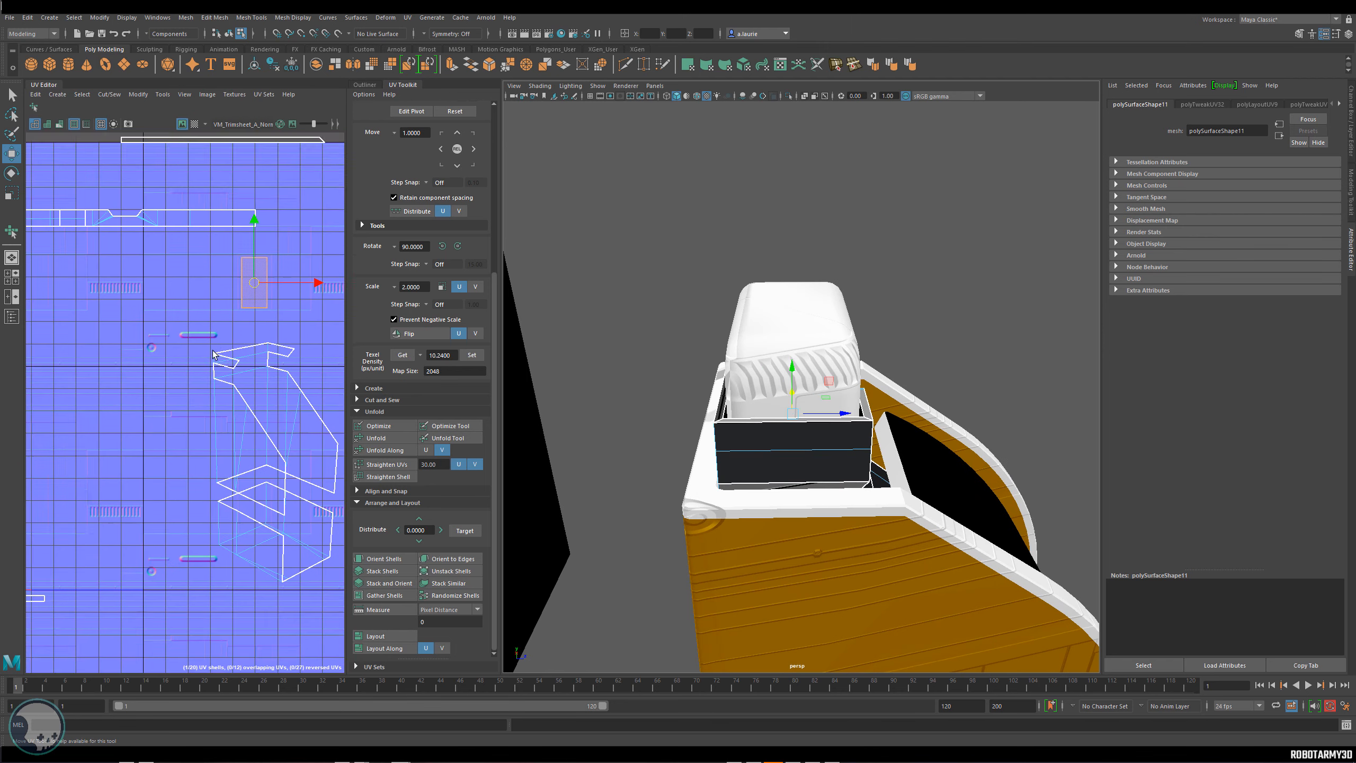
right_drag(243, 322, 248, 353)
click(242, 314)
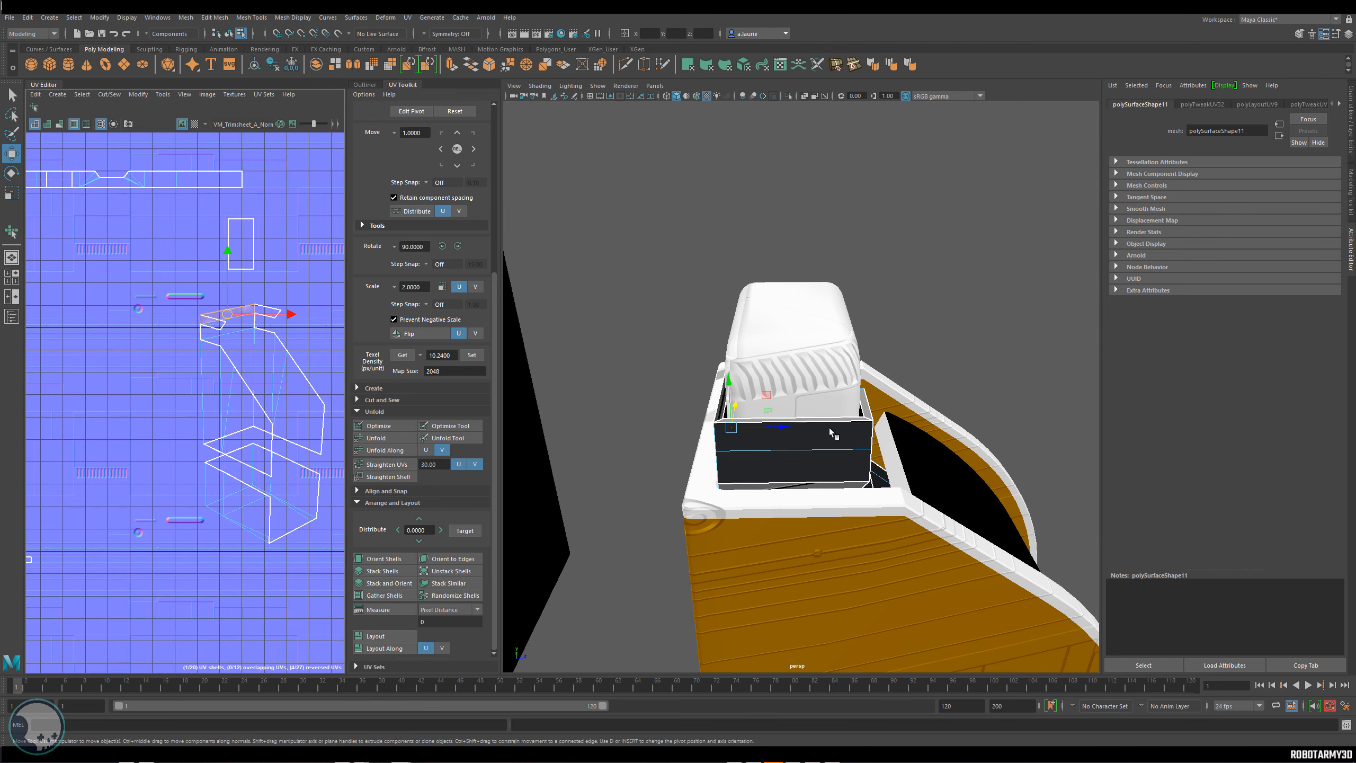
click(242, 314)
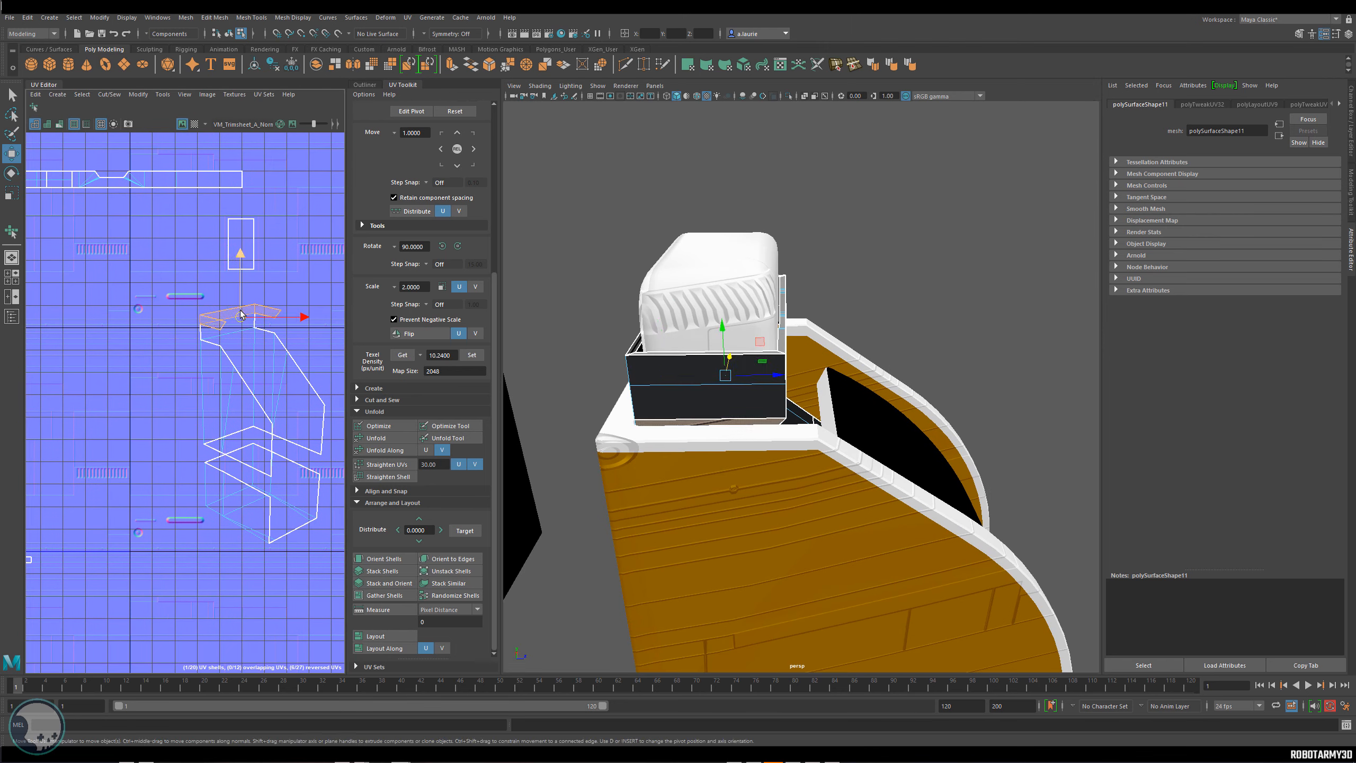
scroll(209, 328, up, 3)
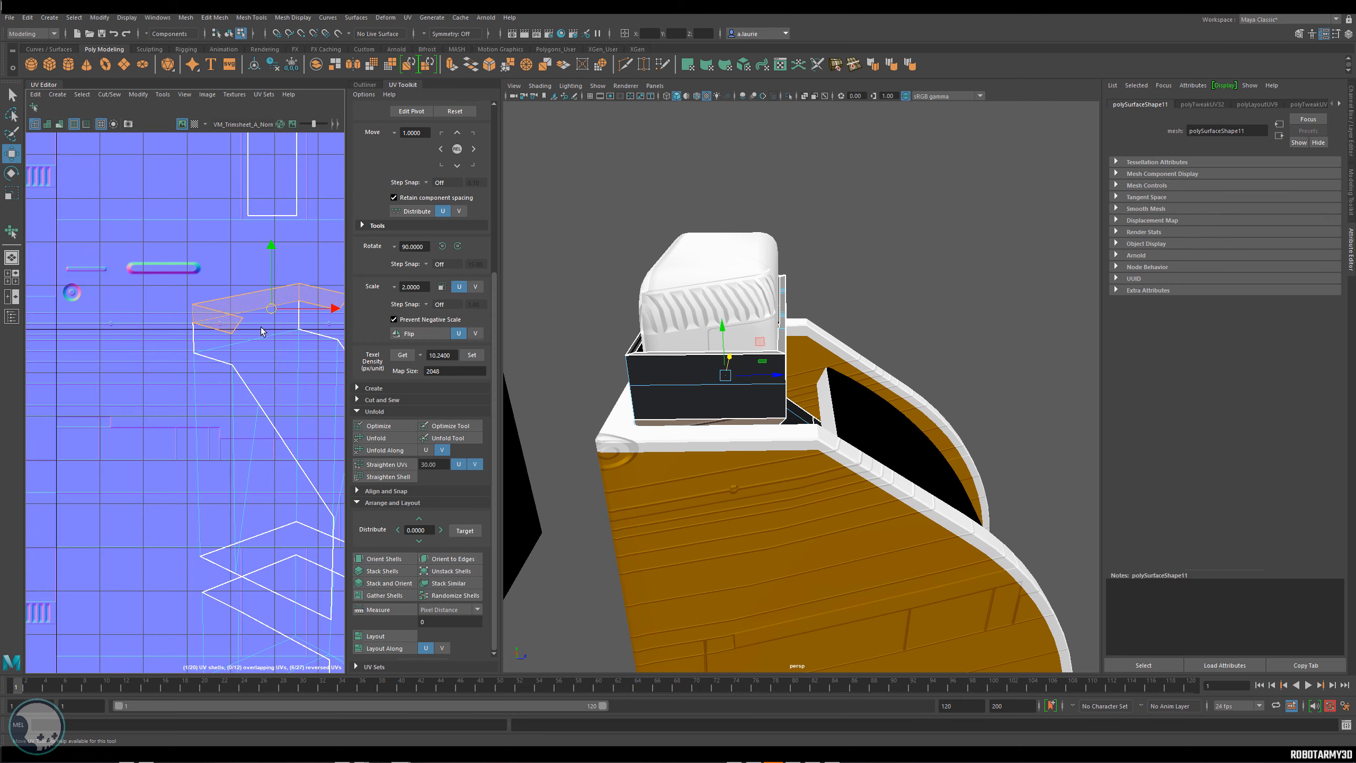
shift+click(261, 332)
alt+drag(774, 438, 701, 397)
click(203, 299)
shift+click(179, 303)
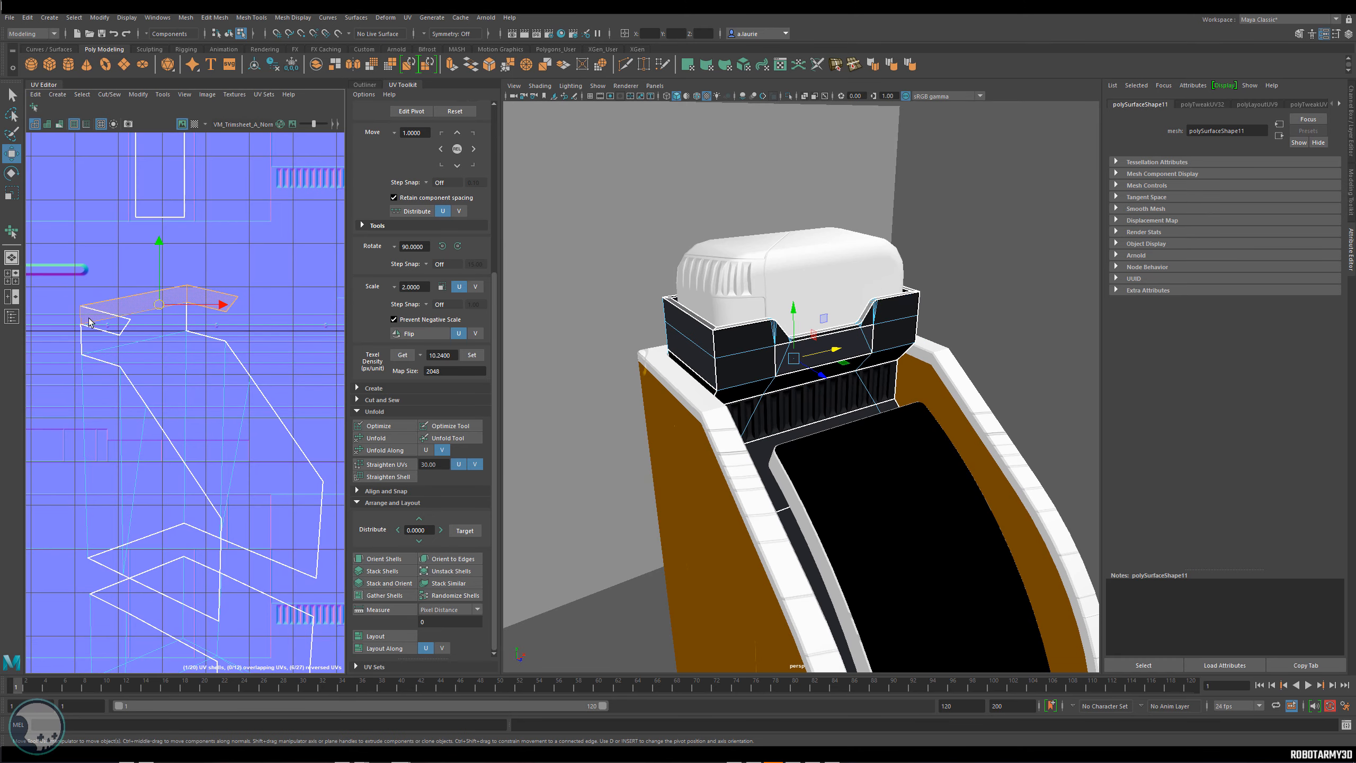
shift+right_click(176, 291)
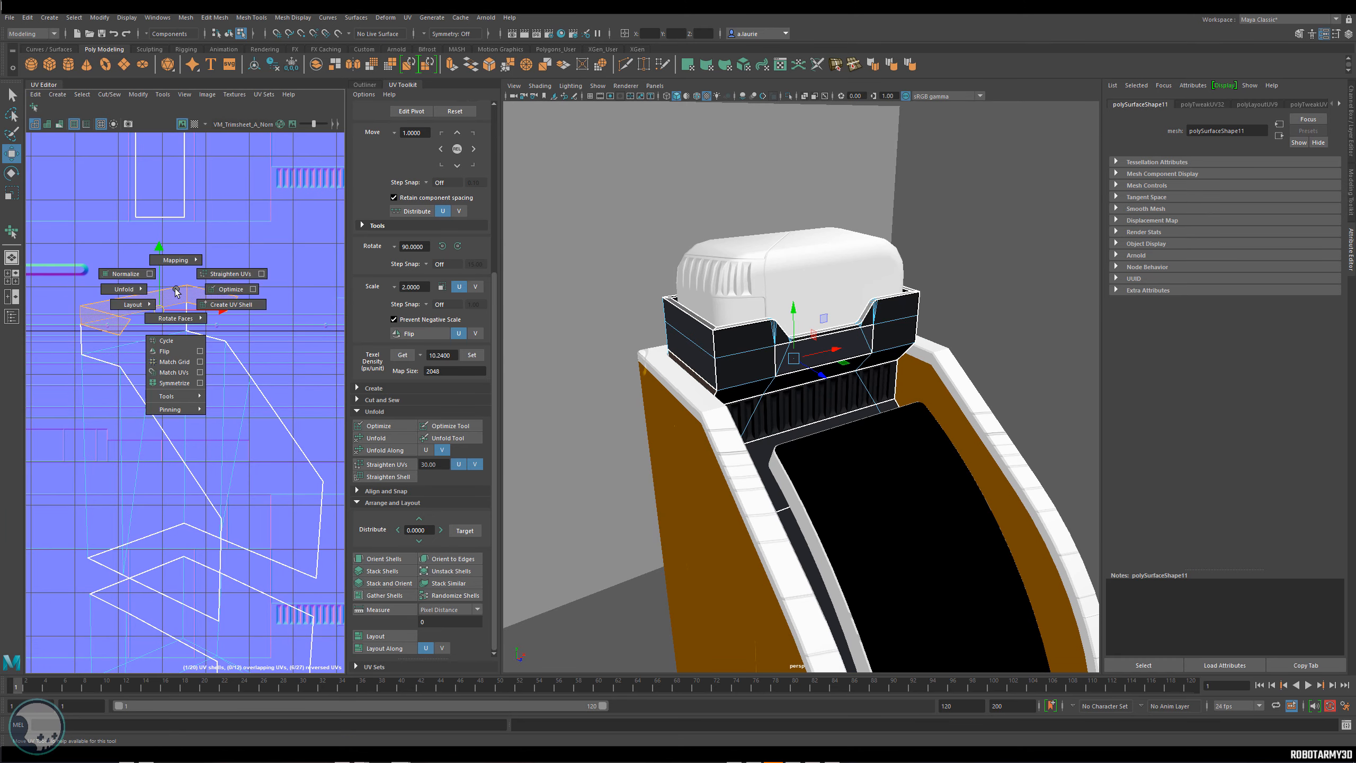
click(213, 305)
Unfold and orient the new narrow shell, rotate it 90° clockwise and move it away from the overlapping shells.
click(379, 438)
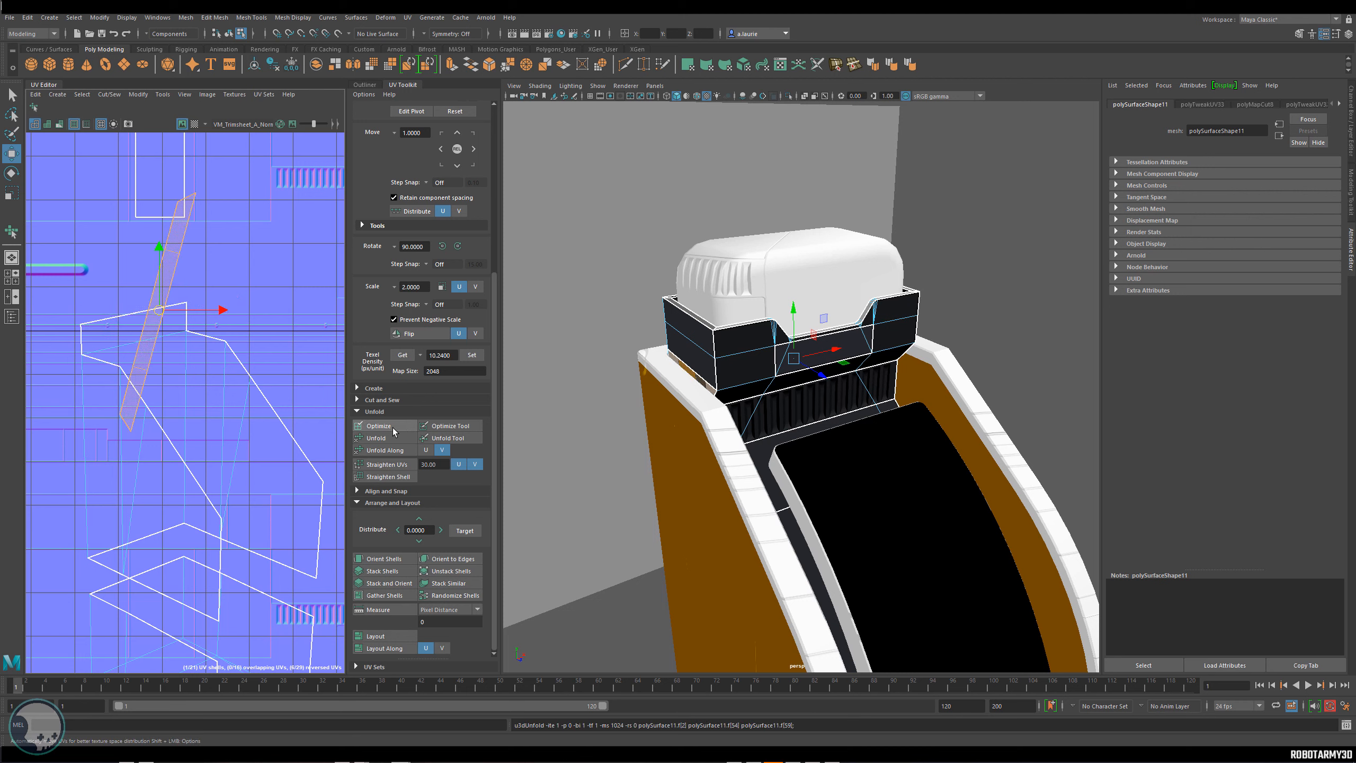
click(397, 557)
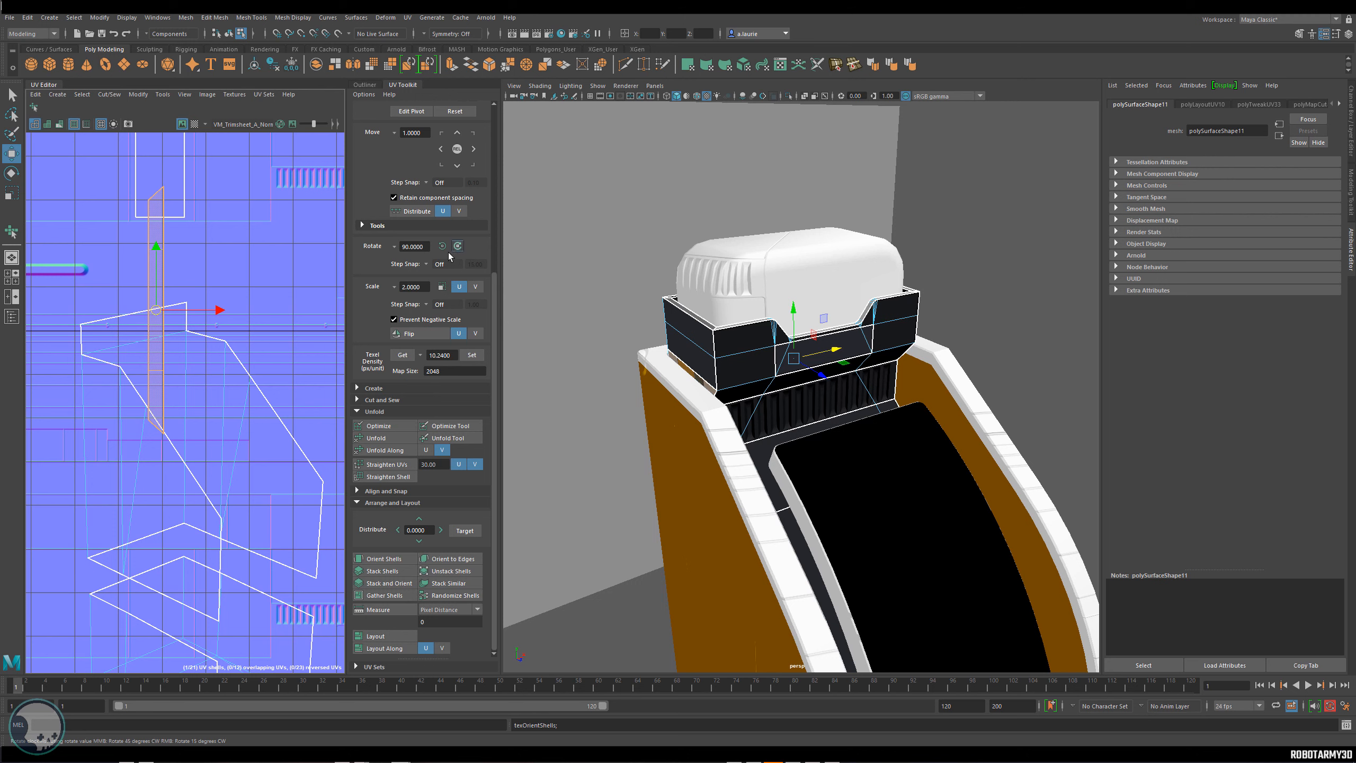
click(457, 247)
drag(168, 315, 129, 431)
alt+middle_drag(129, 431, 286, 399)
drag(265, 398, 223, 354)
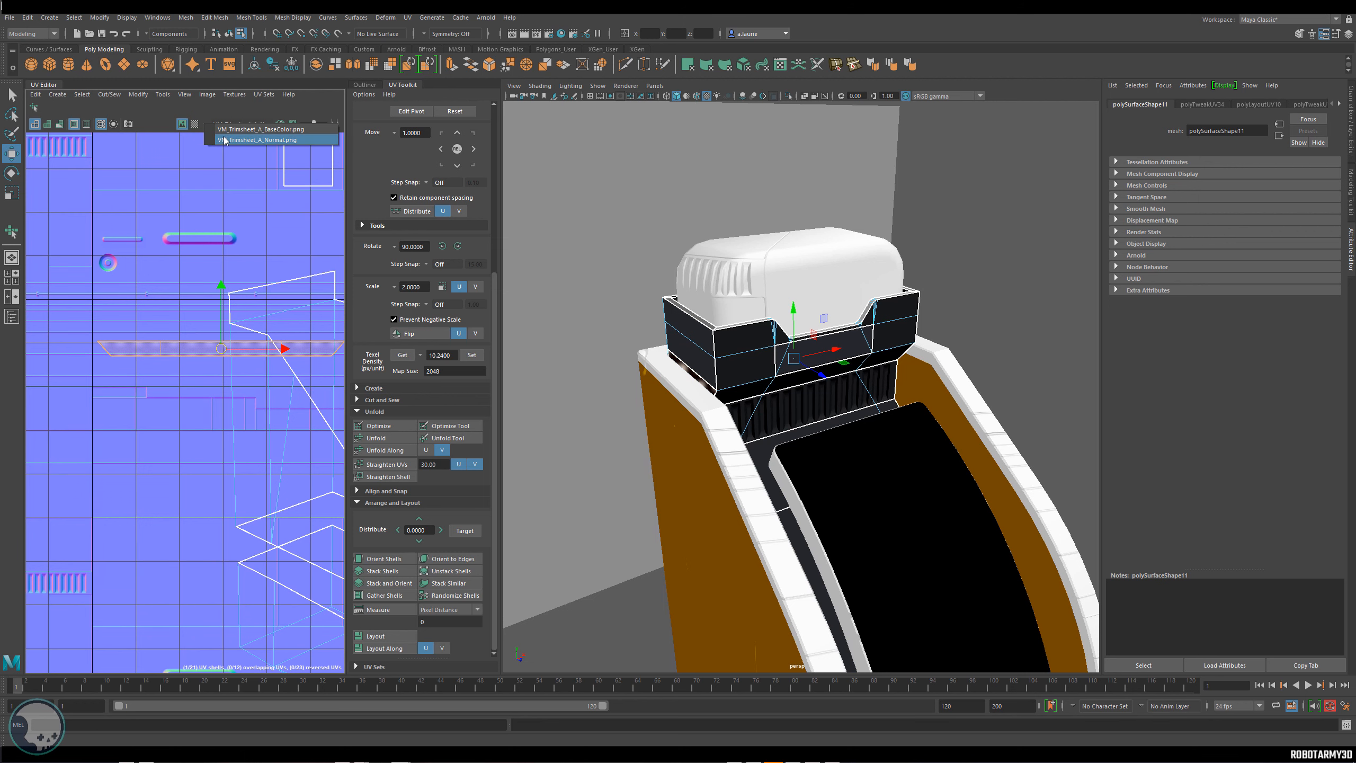
Display VM_Trimsheet_A_BaseColor.png behind the UVs and fit the narrow shell onto the thin dark band between the light grey stripes.
click(216, 124)
click(219, 138)
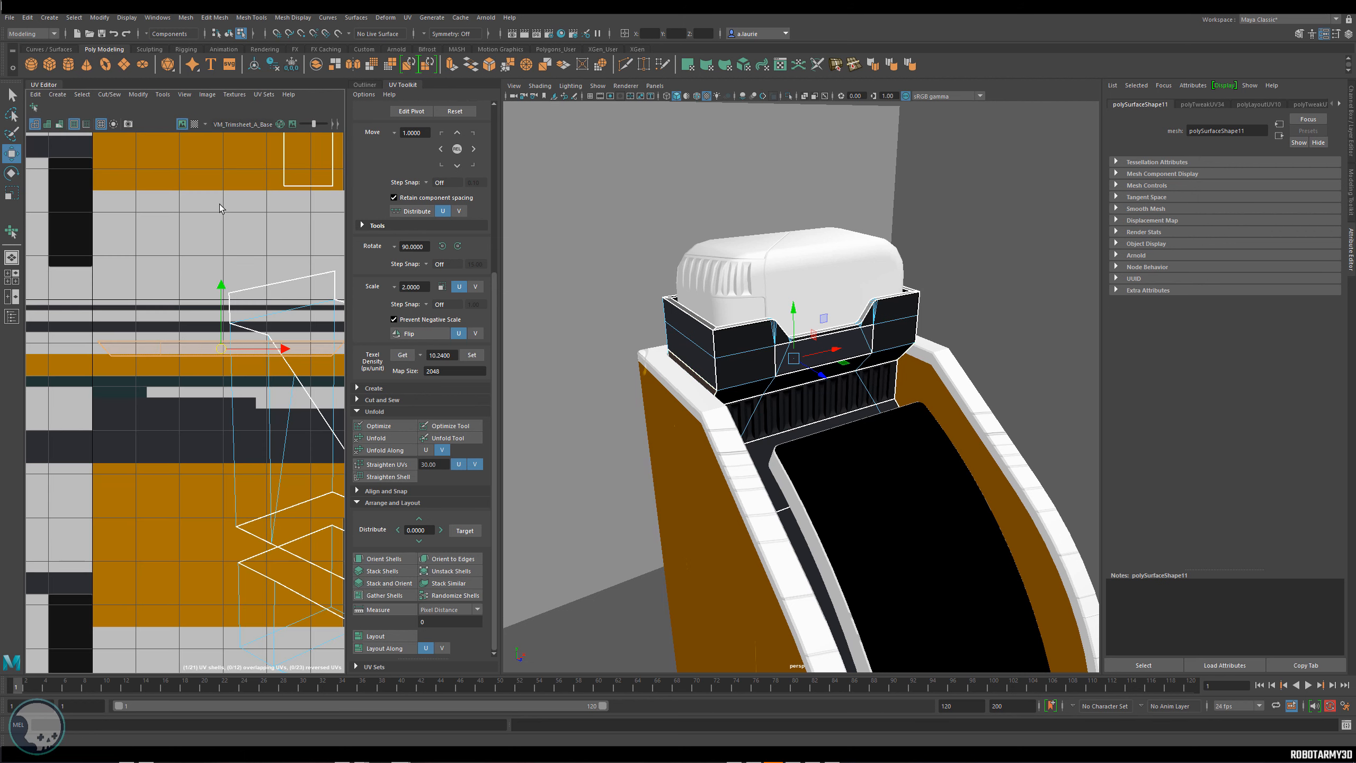
drag(217, 351, 202, 327)
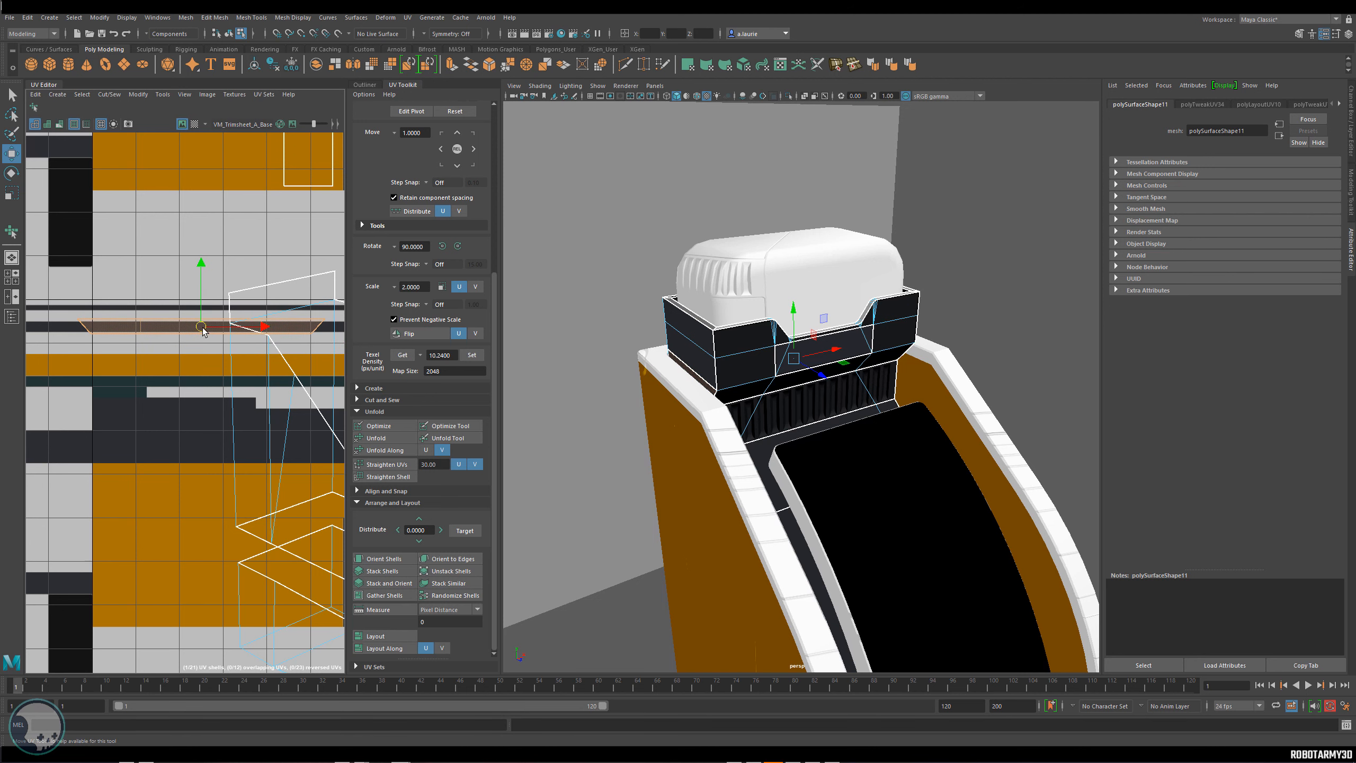
scroll(203, 327, up, 8)
key(r)
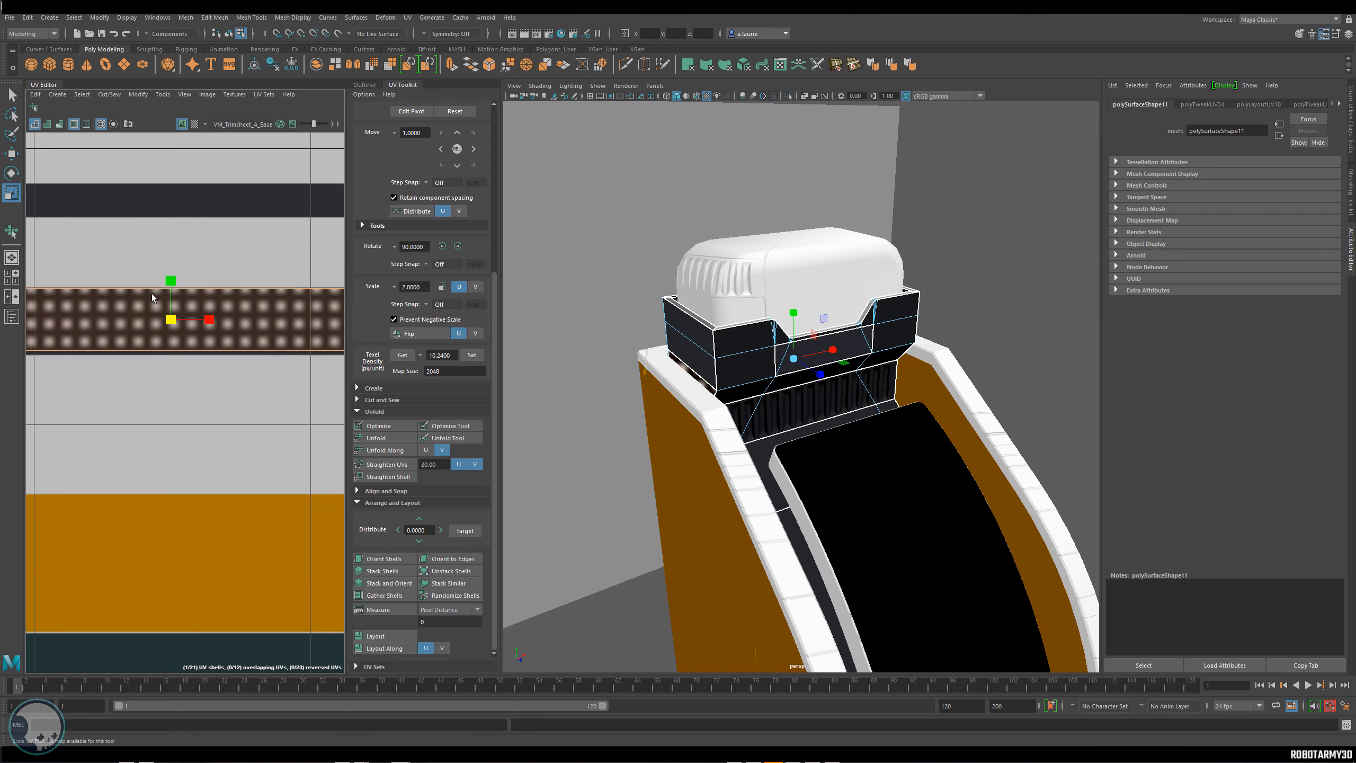
key(w)
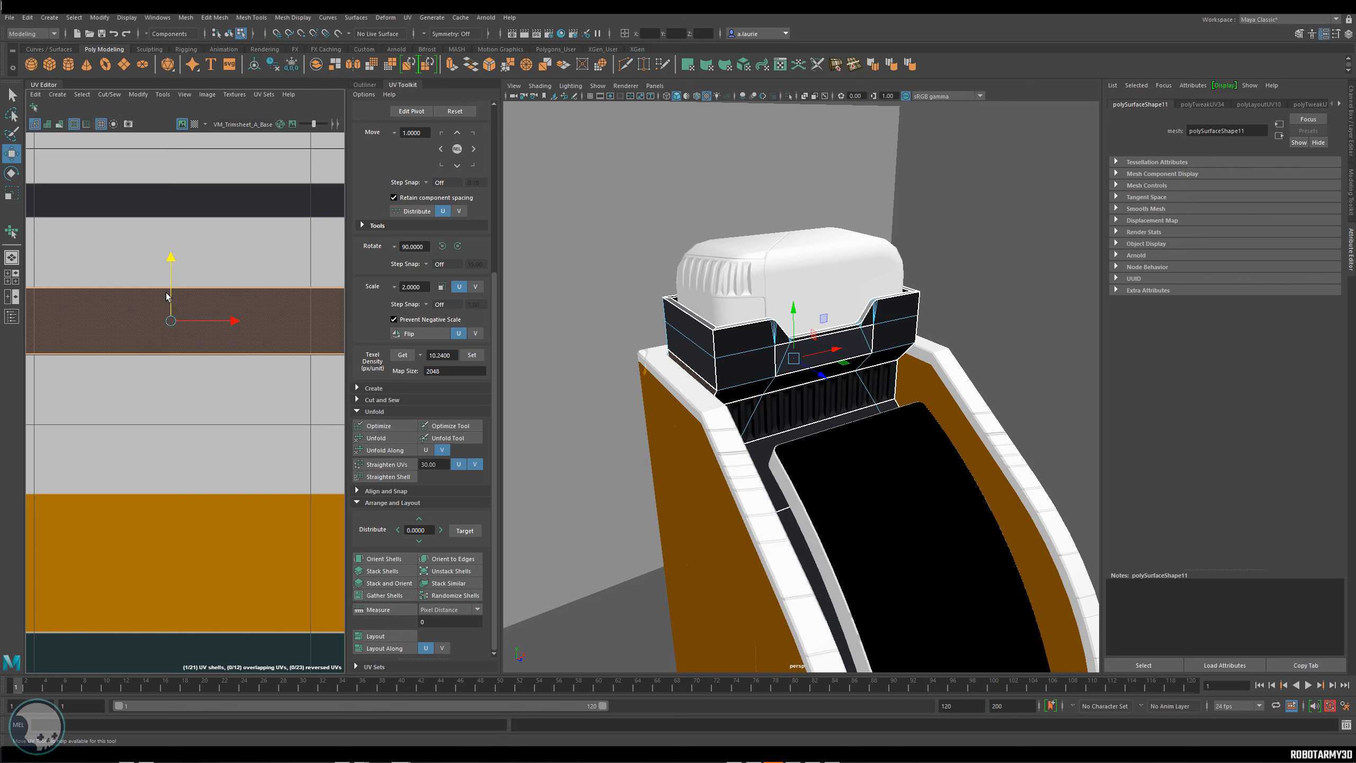
Move the top four-sided shell off the overlapping shells, unfold and orient it, and rotate it 90° clockwise.
scroll(290, 326, down, 8)
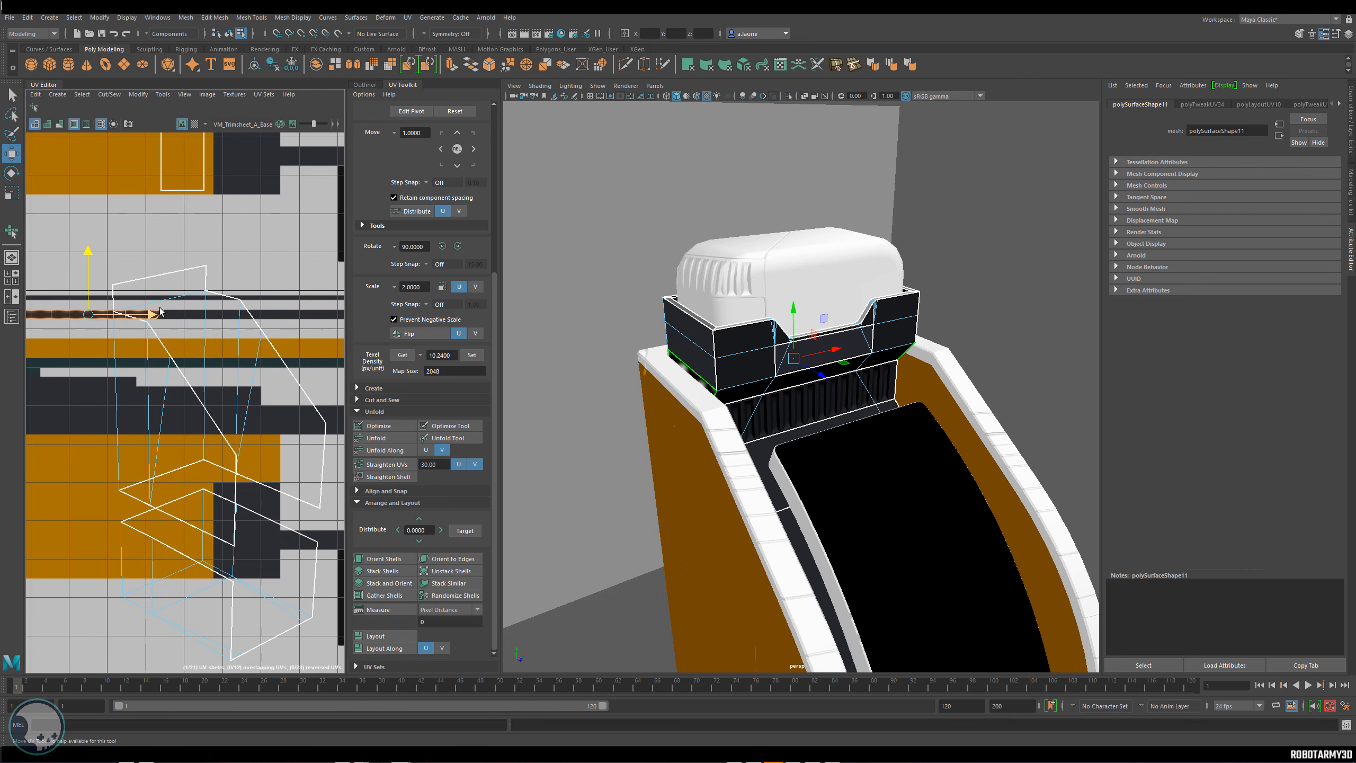
mouse_move(193, 288)
right_down()
mouse_move(178, 288)
mouse_move(201, 308)
right_up()
drag(161, 290, 164, 333)
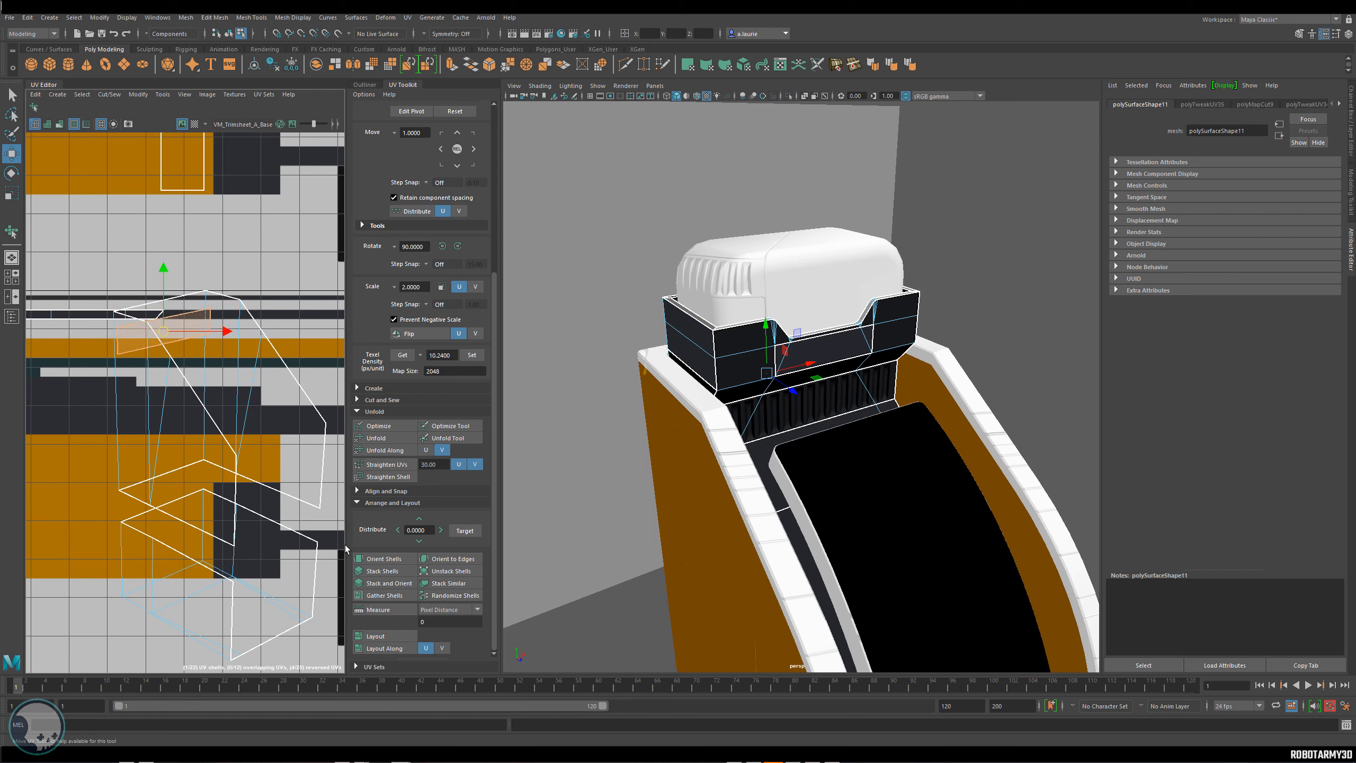
click(402, 439)
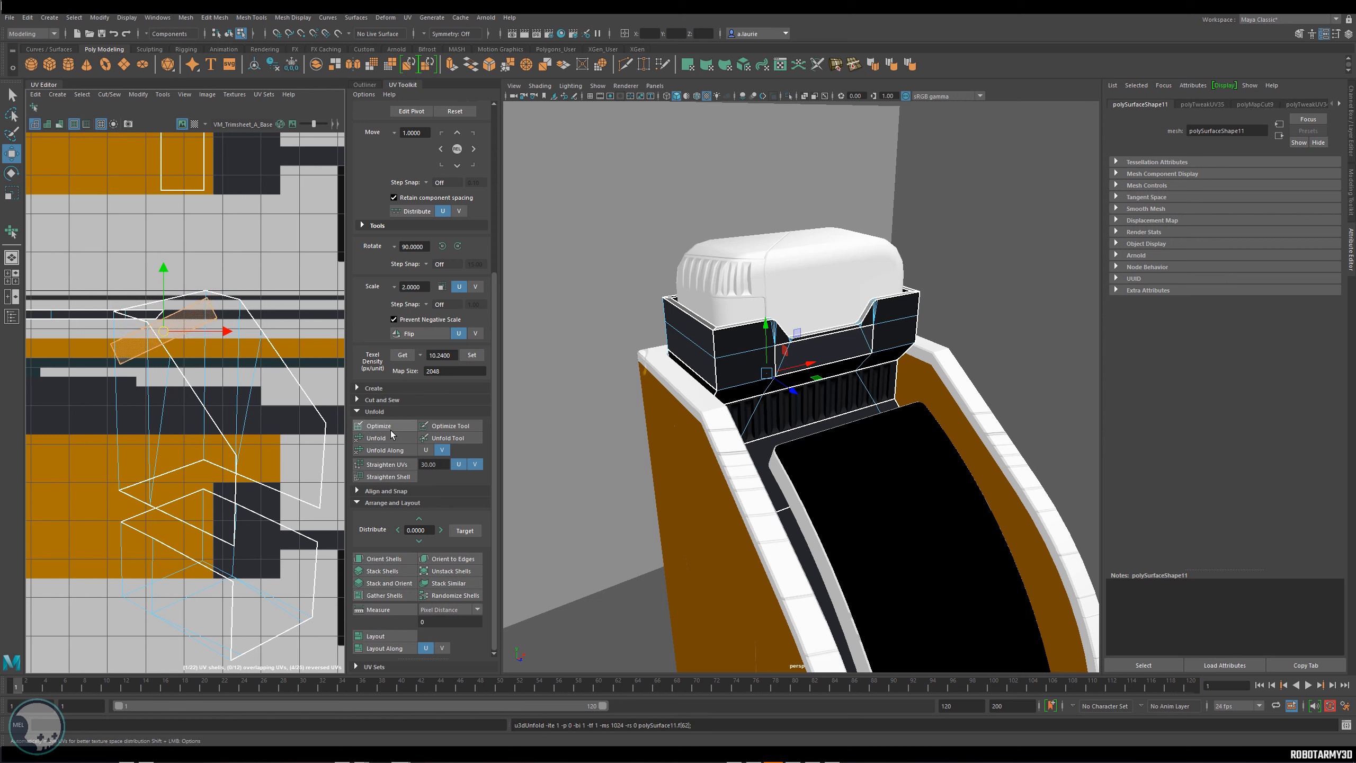
click(390, 559)
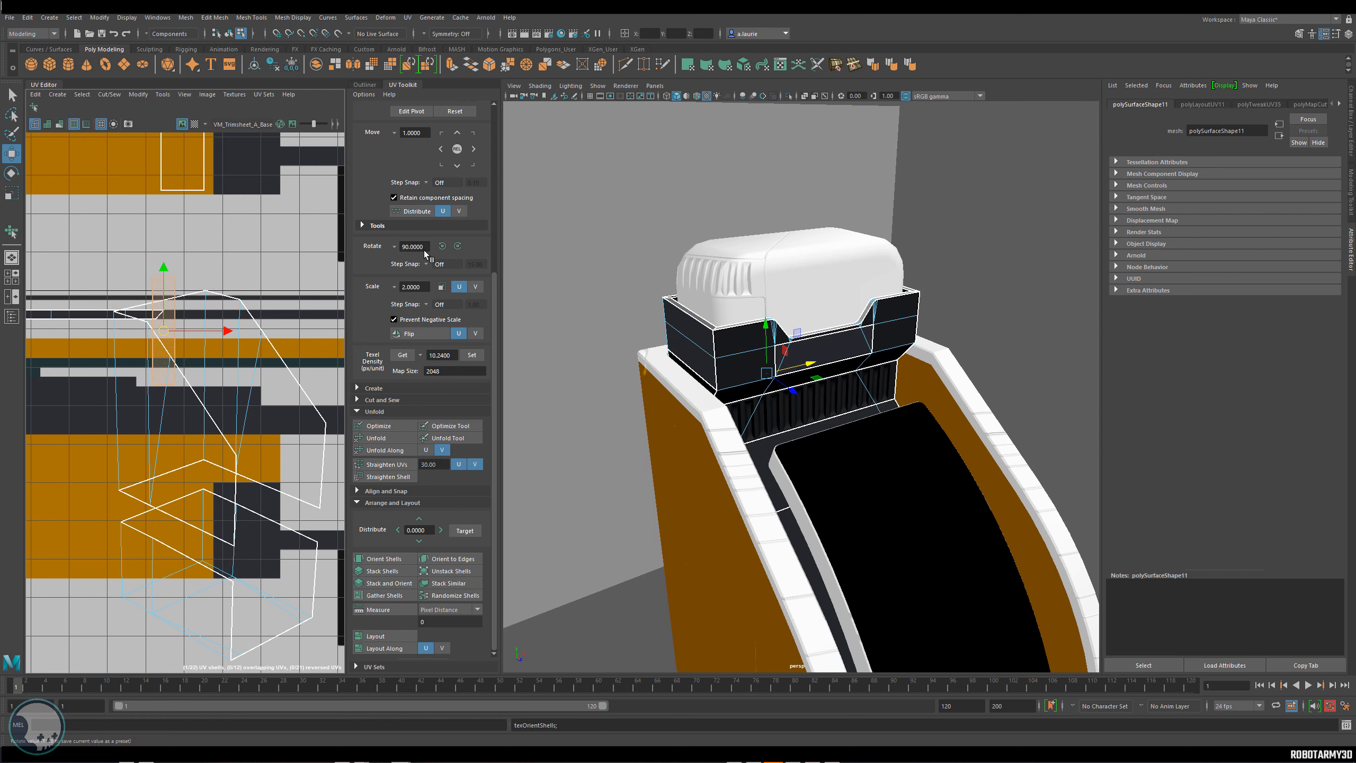
click(457, 246)
Move the rotated rectangular shell onto the dark area between the two orange bands.
drag(155, 338, 152, 387)
alt+middle_drag(152, 387, 235, 408)
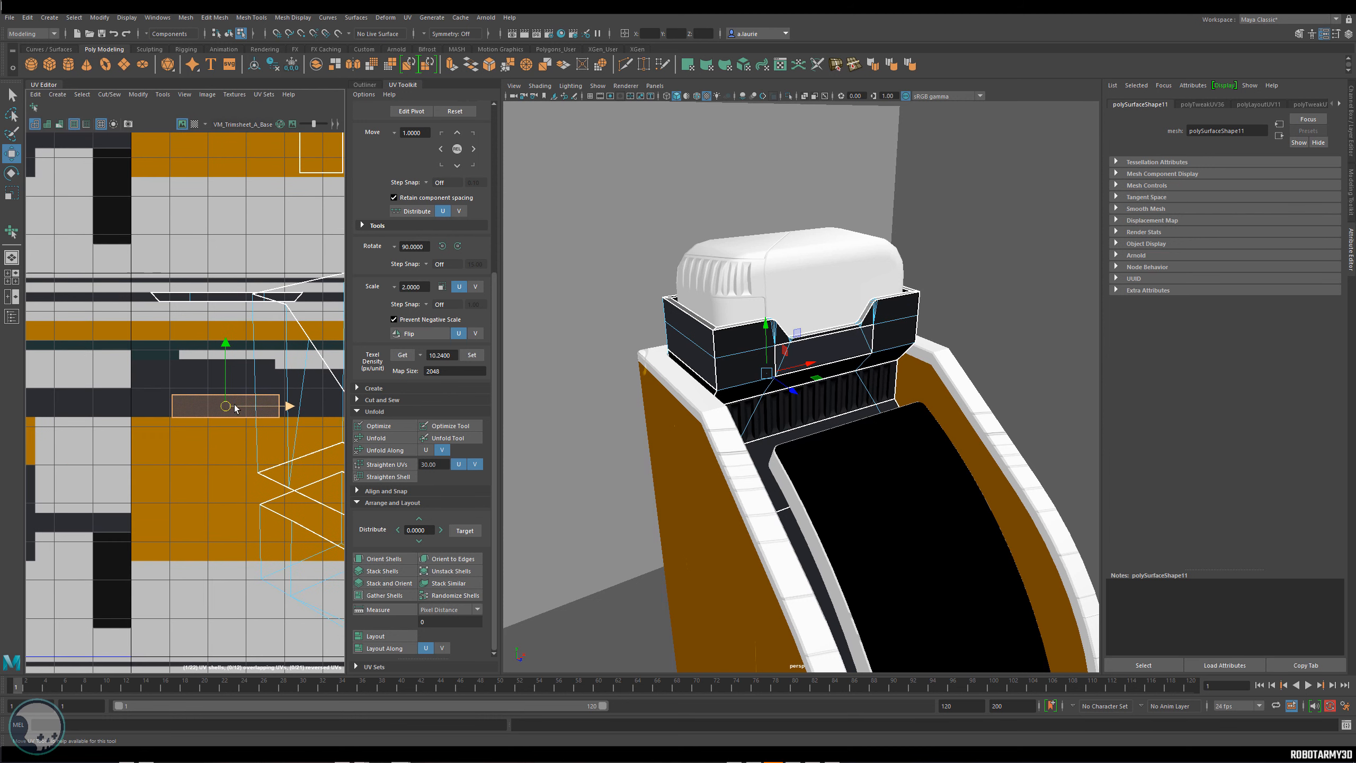
drag(218, 412, 203, 389)
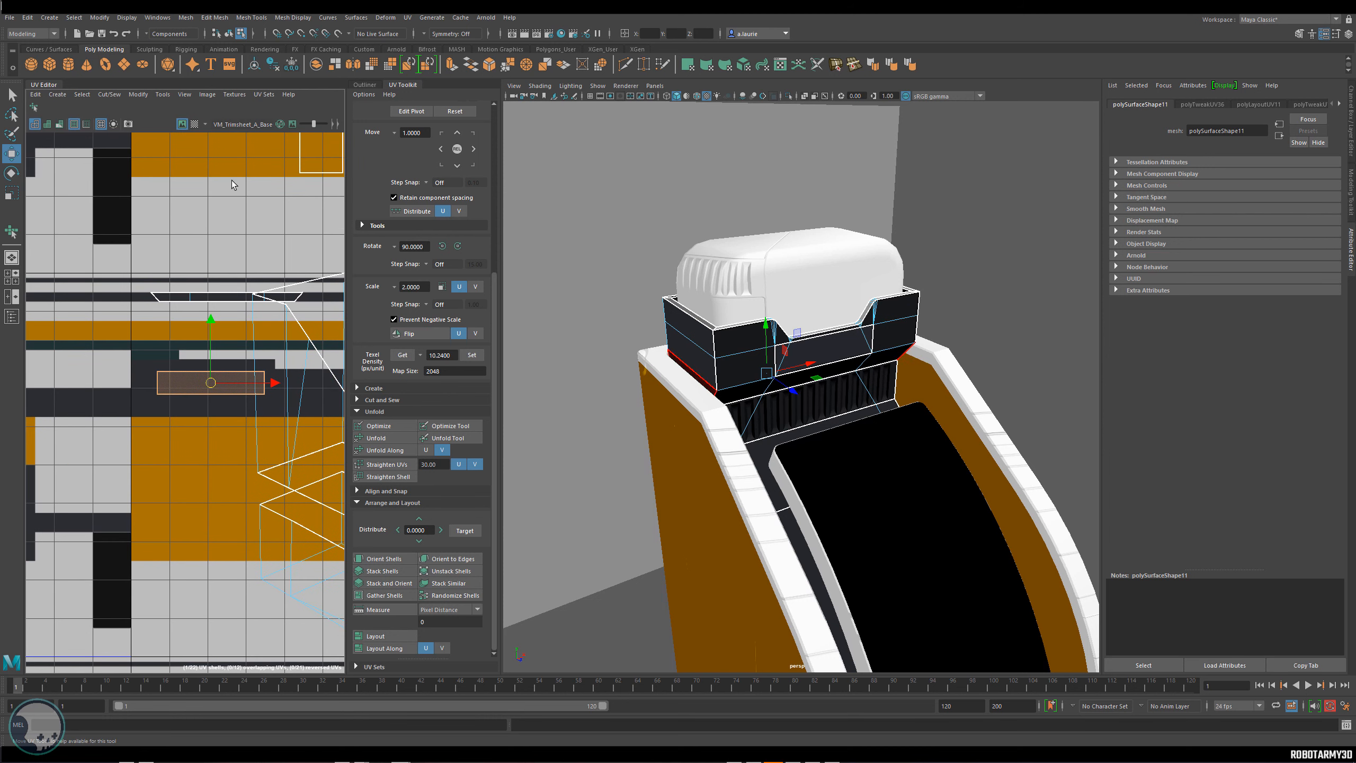
Display VM_Trimsheet_A_Normal.png behind the UVs and move the rectangular shell against the left side of the outlined panel.
click(225, 127)
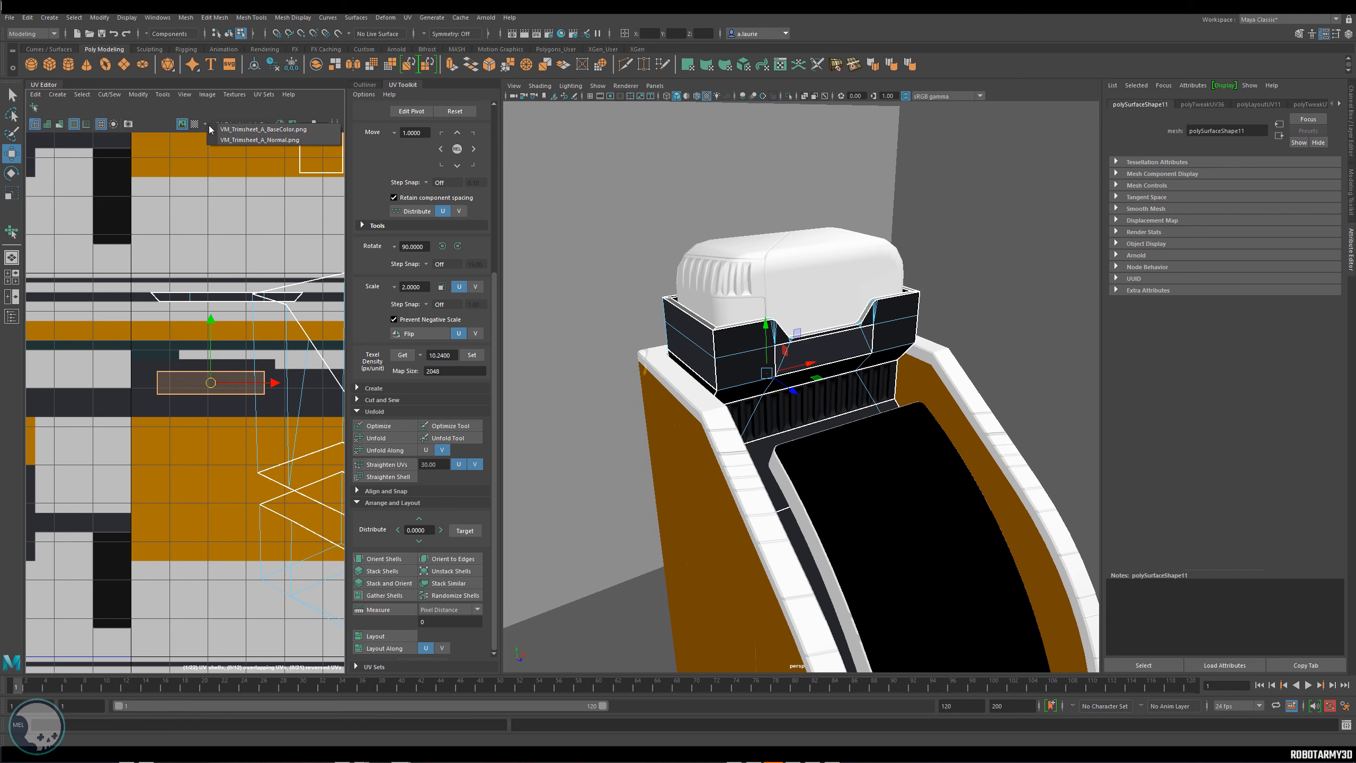
click(232, 140)
scroll(223, 395, up, 3)
drag(201, 374, 144, 357)
key(r)
key(w)
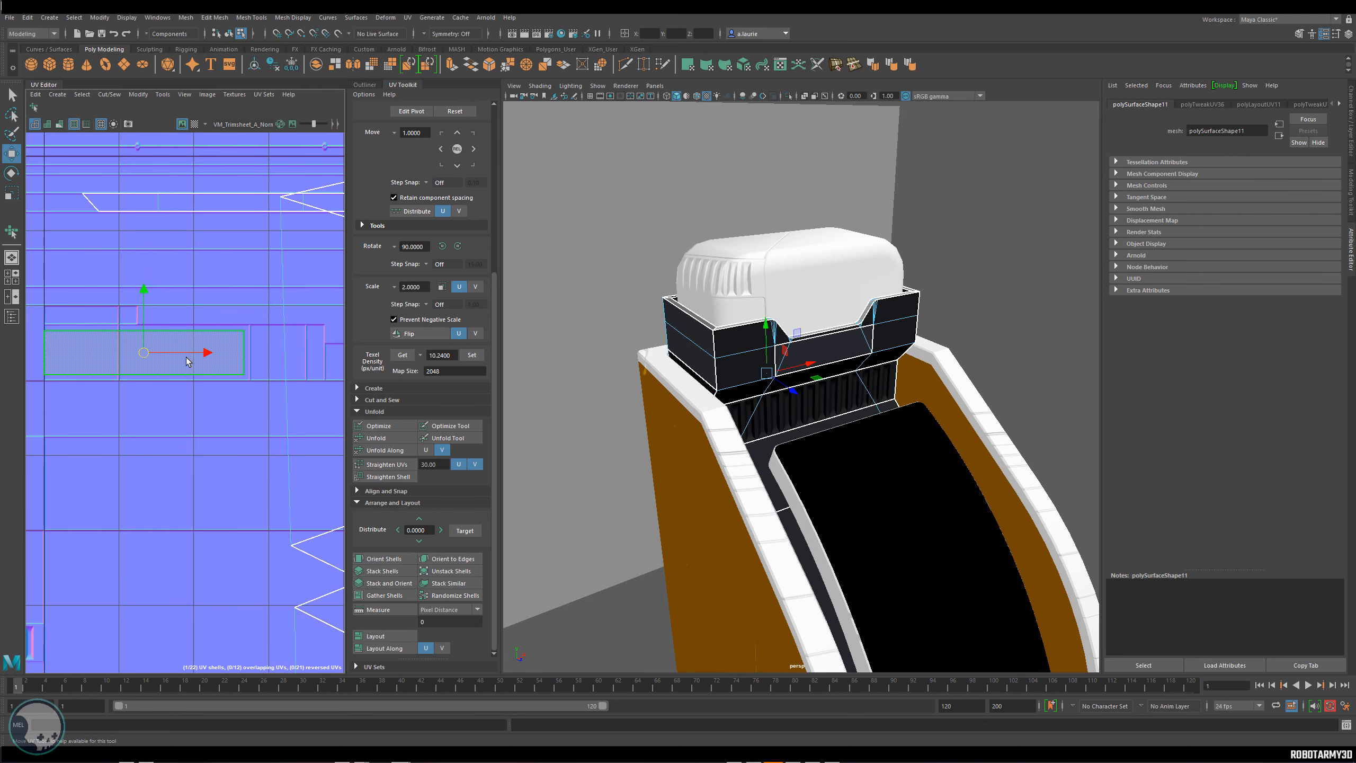
Align the rectangular shell's top and right edges with the panel outline in the normal map.
right_drag(189, 353, 234, 353)
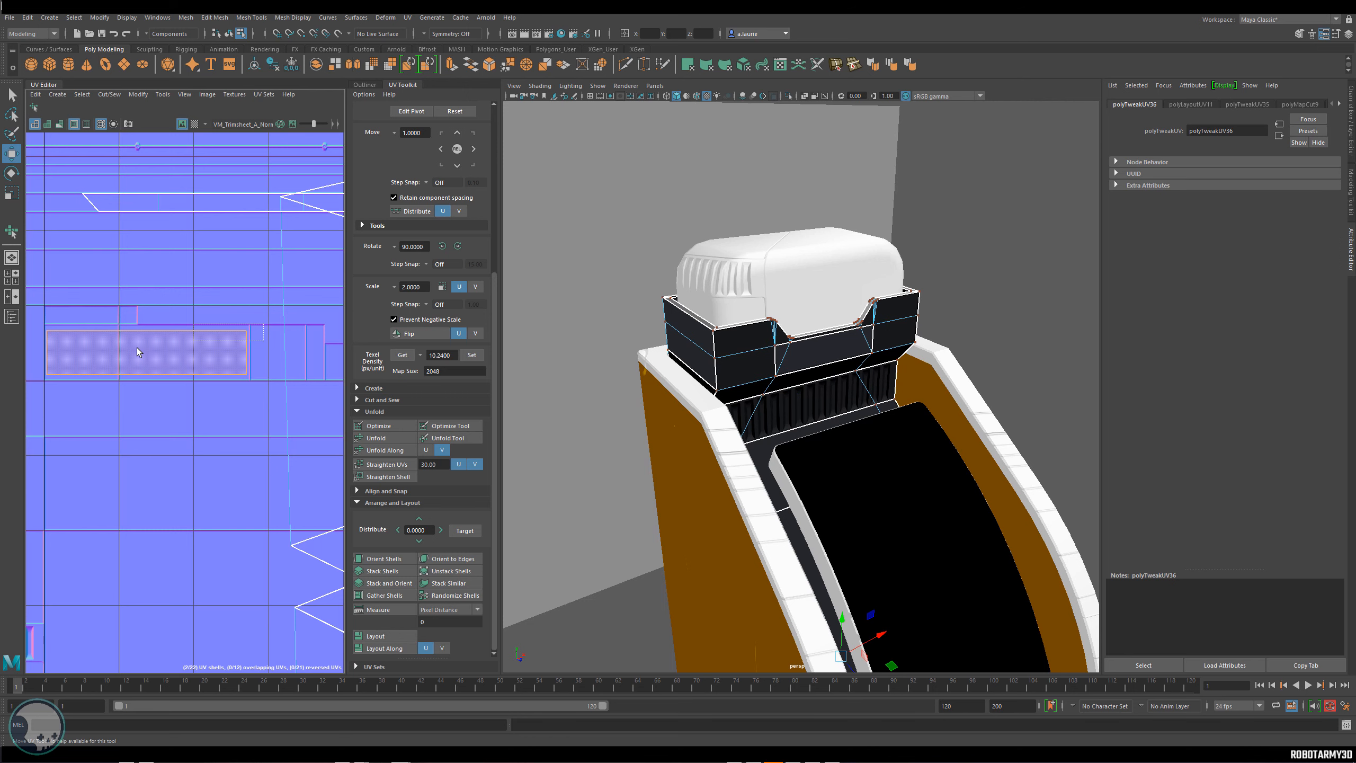
drag(261, 322, 45, 339)
drag(149, 319, 149, 311)
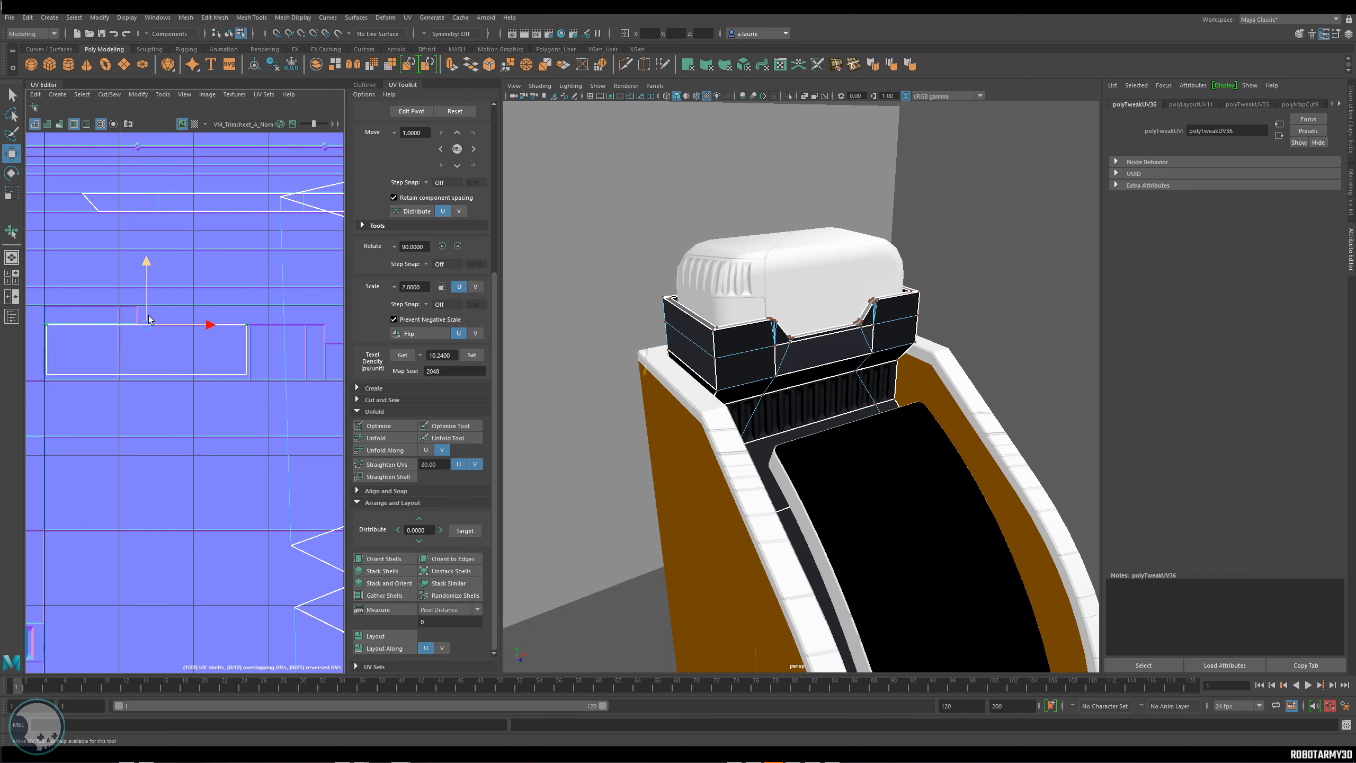
scroll(144, 315, up, 3)
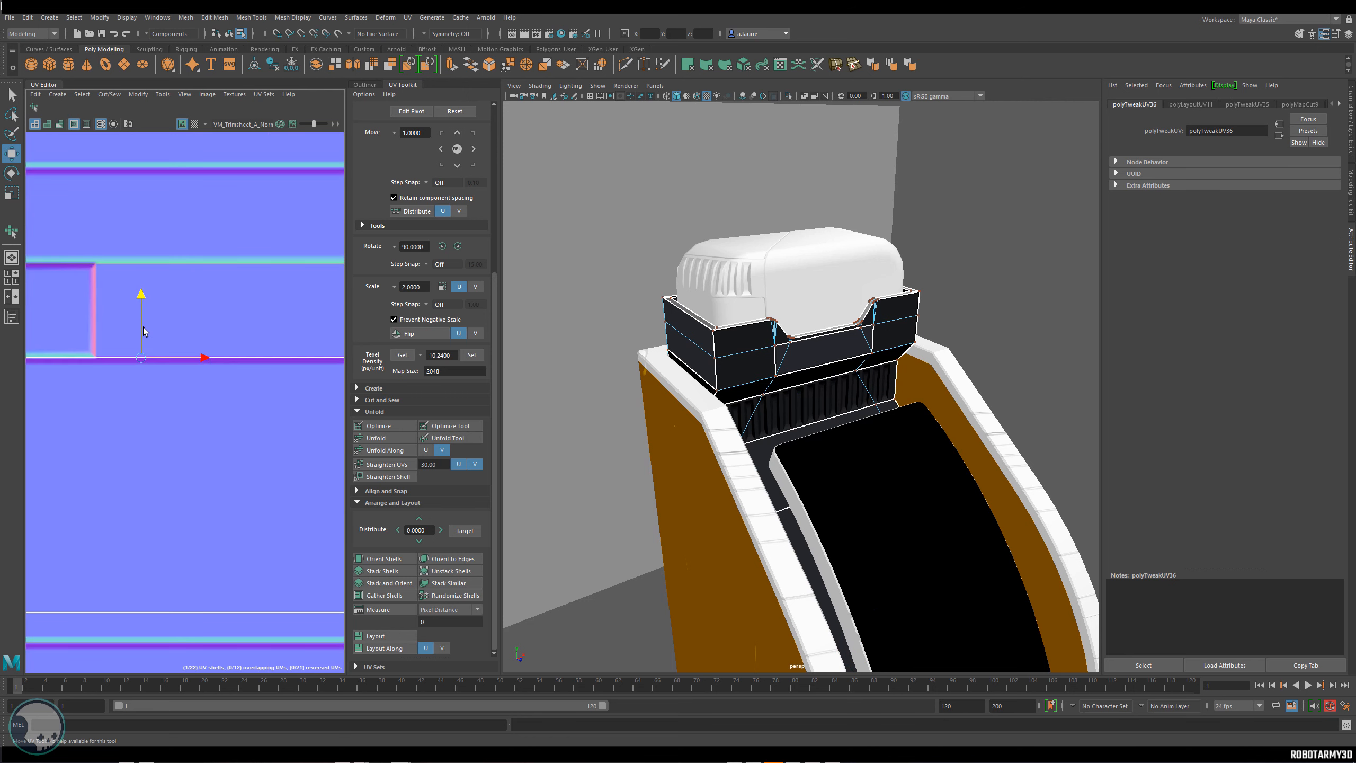
scroll(143, 328, down, 5)
scroll(224, 335, up, 5)
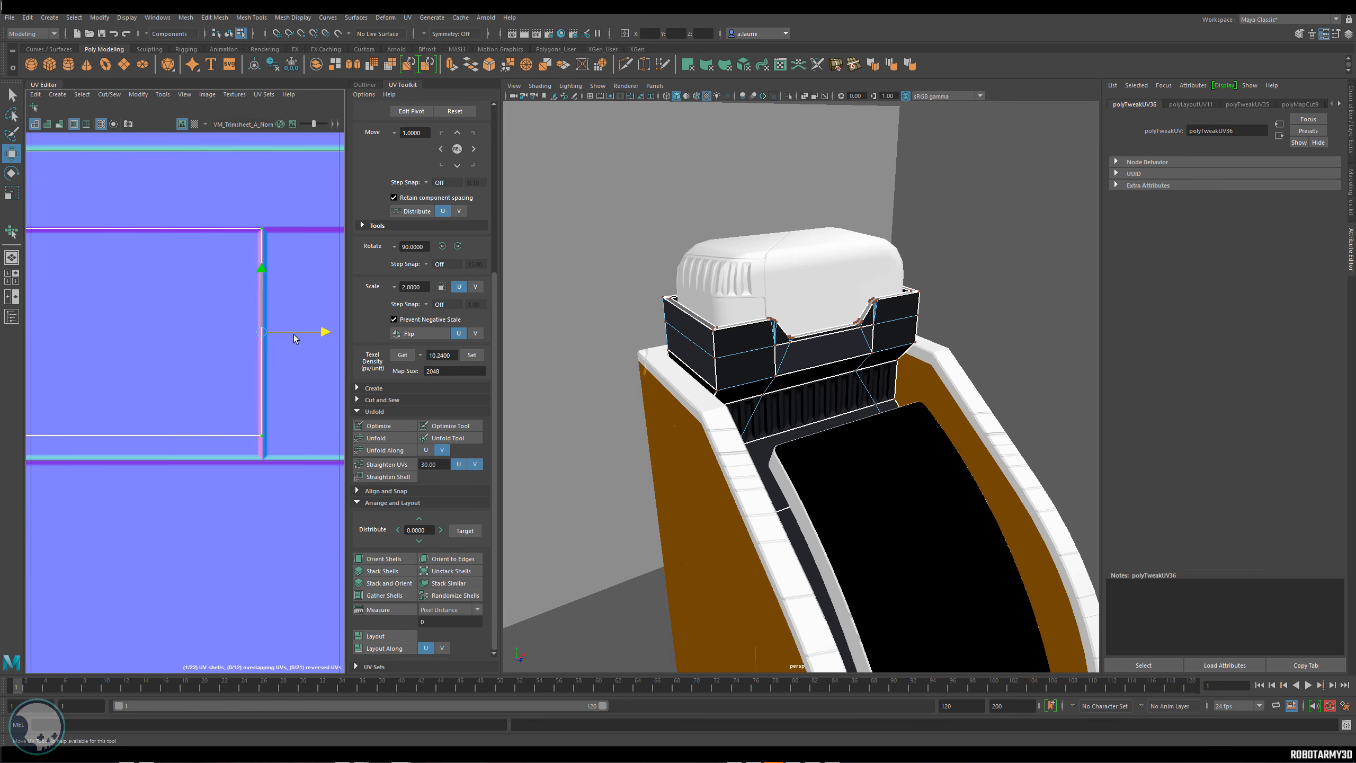
Lower the rectangular shell's bottom edge onto the panel's lower outline and finish fitting its border.
scroll(269, 359, down, 5)
click(142, 389)
scroll(145, 391, up, 3)
scroll(223, 343, up, 3)
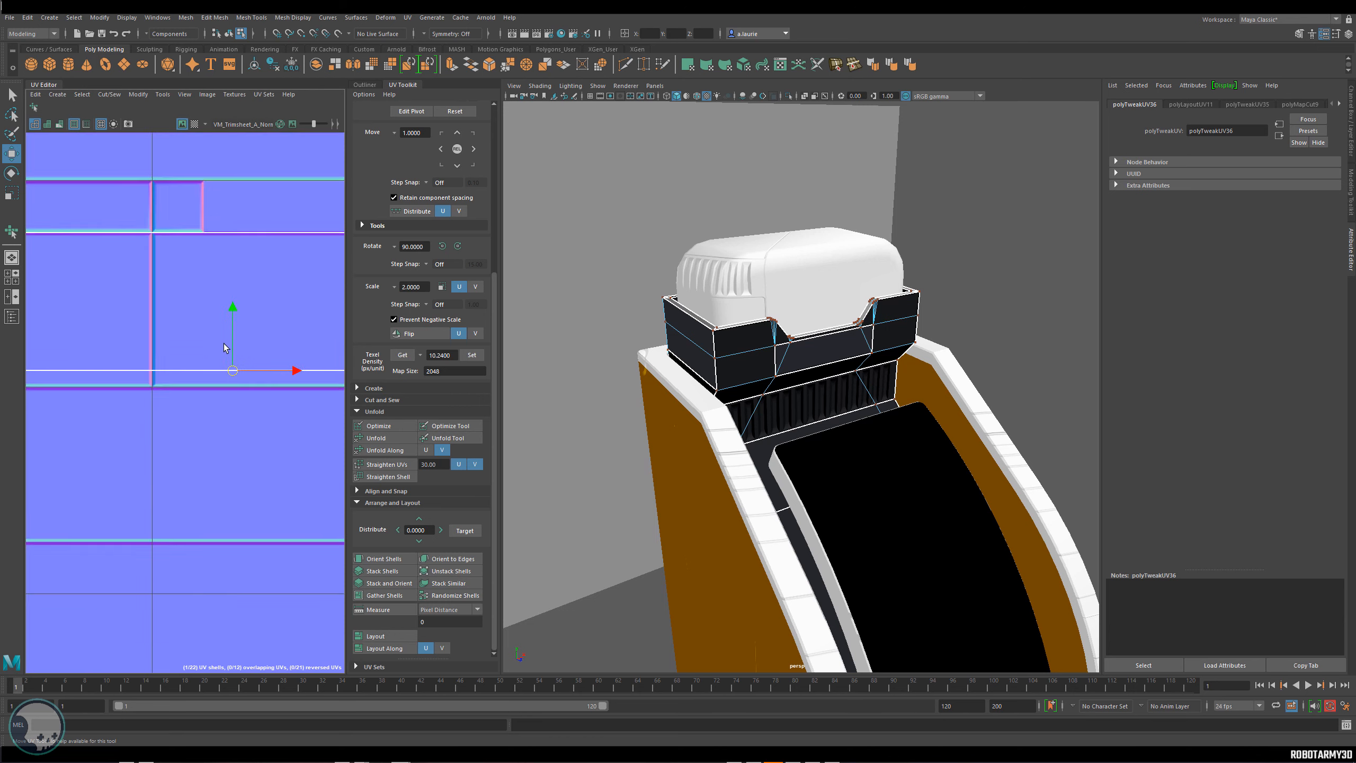
scroll(238, 368, up, 2)
drag(239, 373, 238, 375)
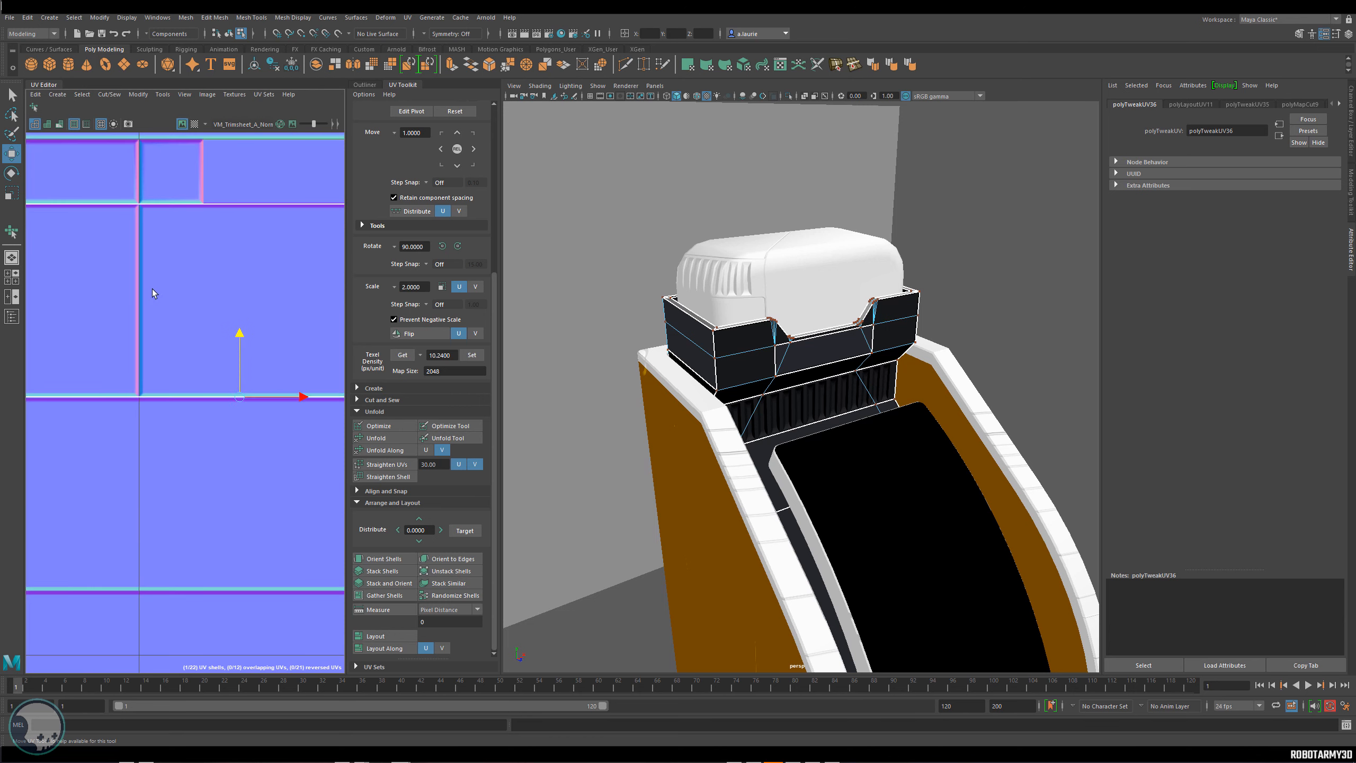
scroll(124, 350, down, 5)
drag(80, 381, 92, 344)
scroll(256, 390, up, 1)
Return the notched top box to object mode and deselect it.
alt+drag(688, 342, 668, 367)
right_click(724, 367)
right_drag(723, 367, 775, 351)
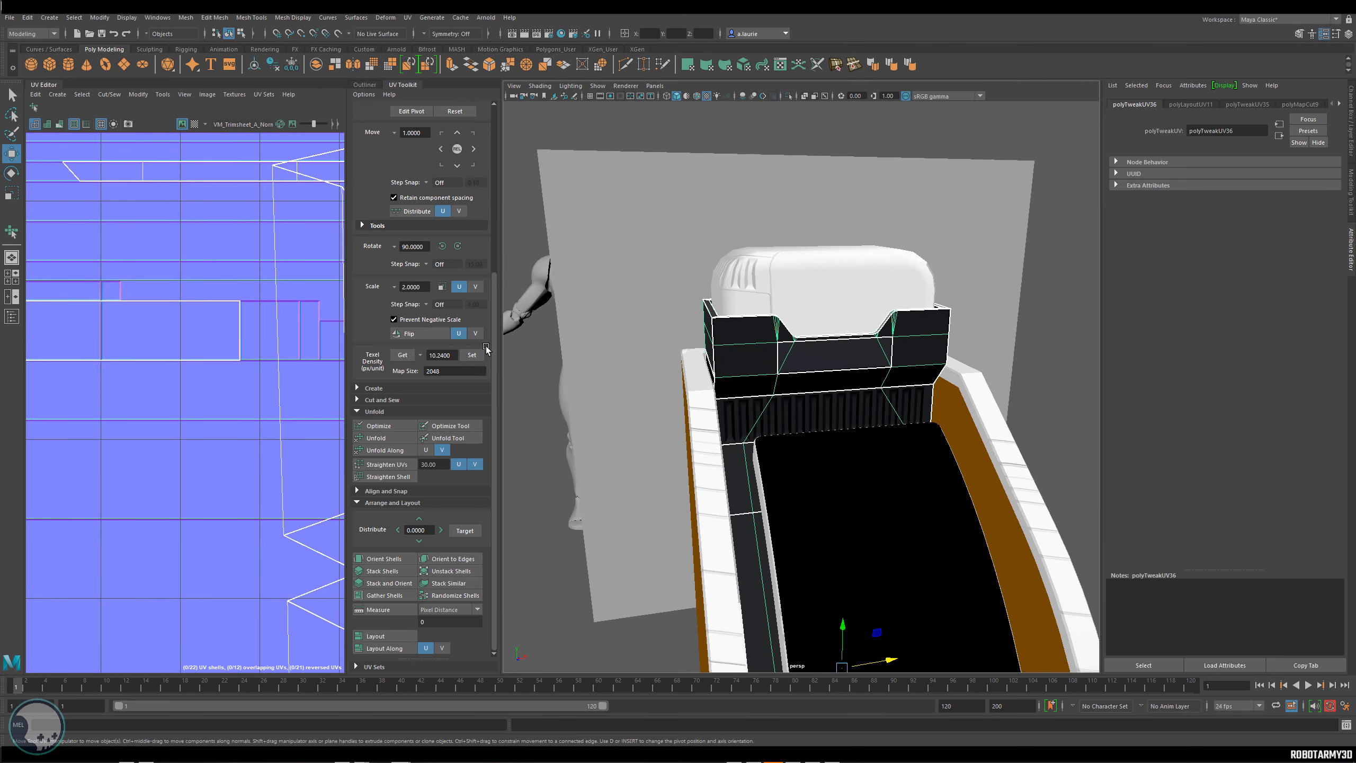
scroll(264, 377, down, 3)
alt+drag(775, 395, 799, 307)
click(1066, 234)
Select the thin flap in the white panel on the machine's front and isolate it in the viewport.
alt+drag(864, 256, 695, 315)
alt+right_drag(695, 316, 723, 315)
alt+drag(724, 315, 754, 352)
click(753, 350)
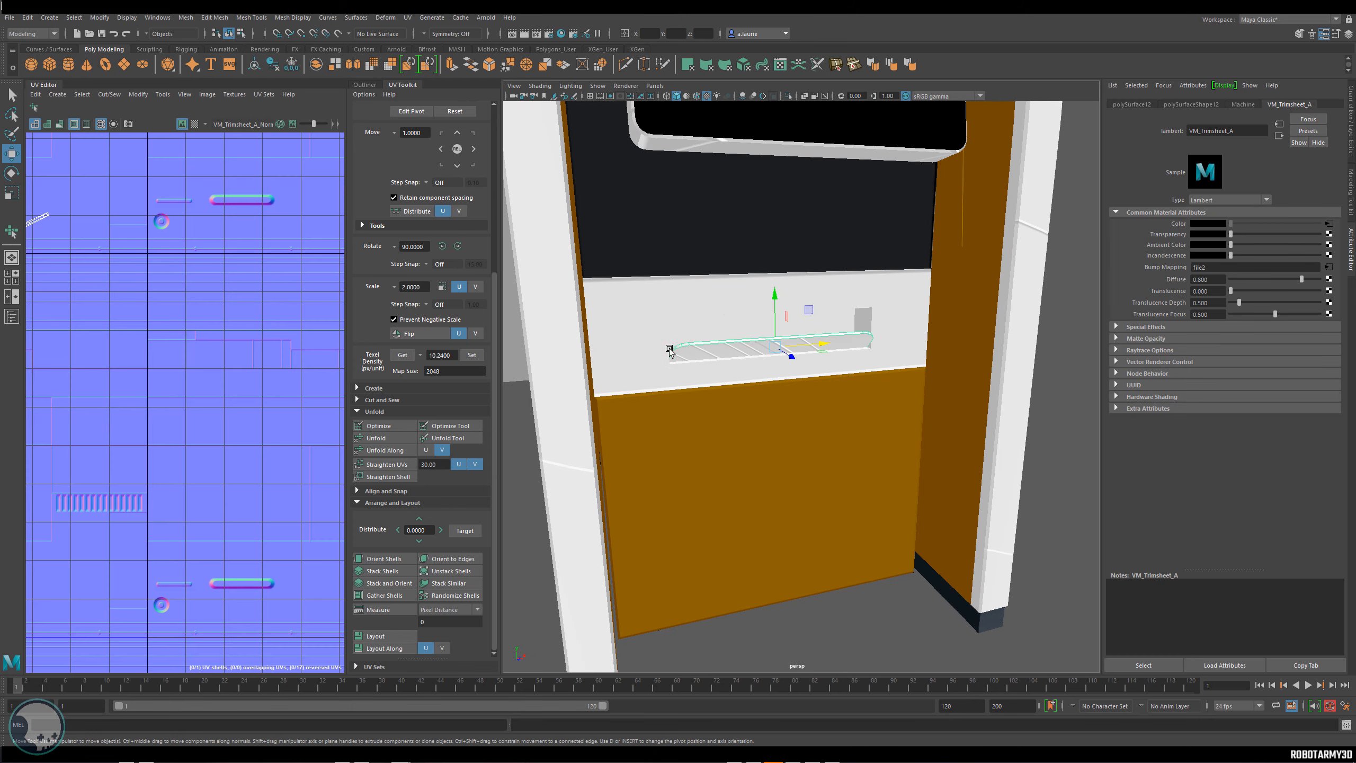
scroll(107, 299, down, 3)
alt+middle_drag(85, 296, 230, 354)
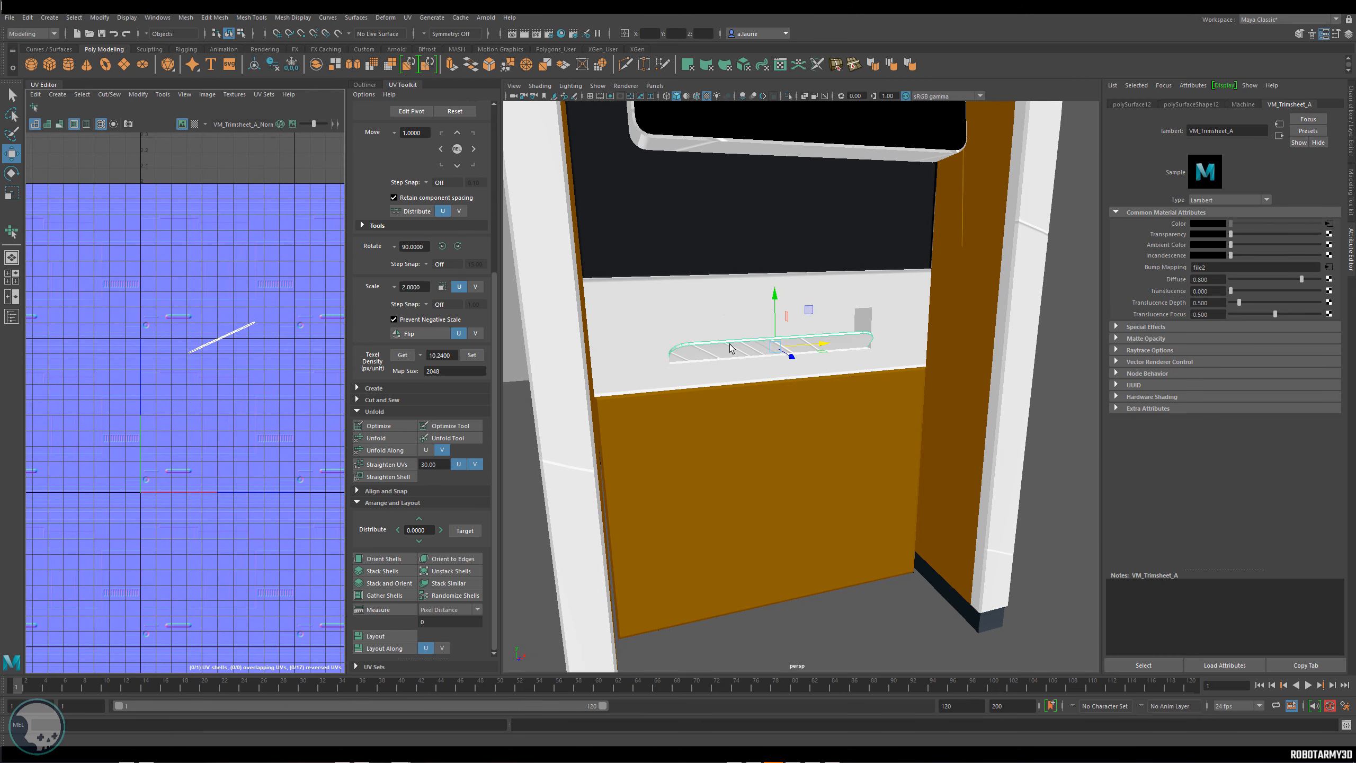
scroll(739, 350, up, 5)
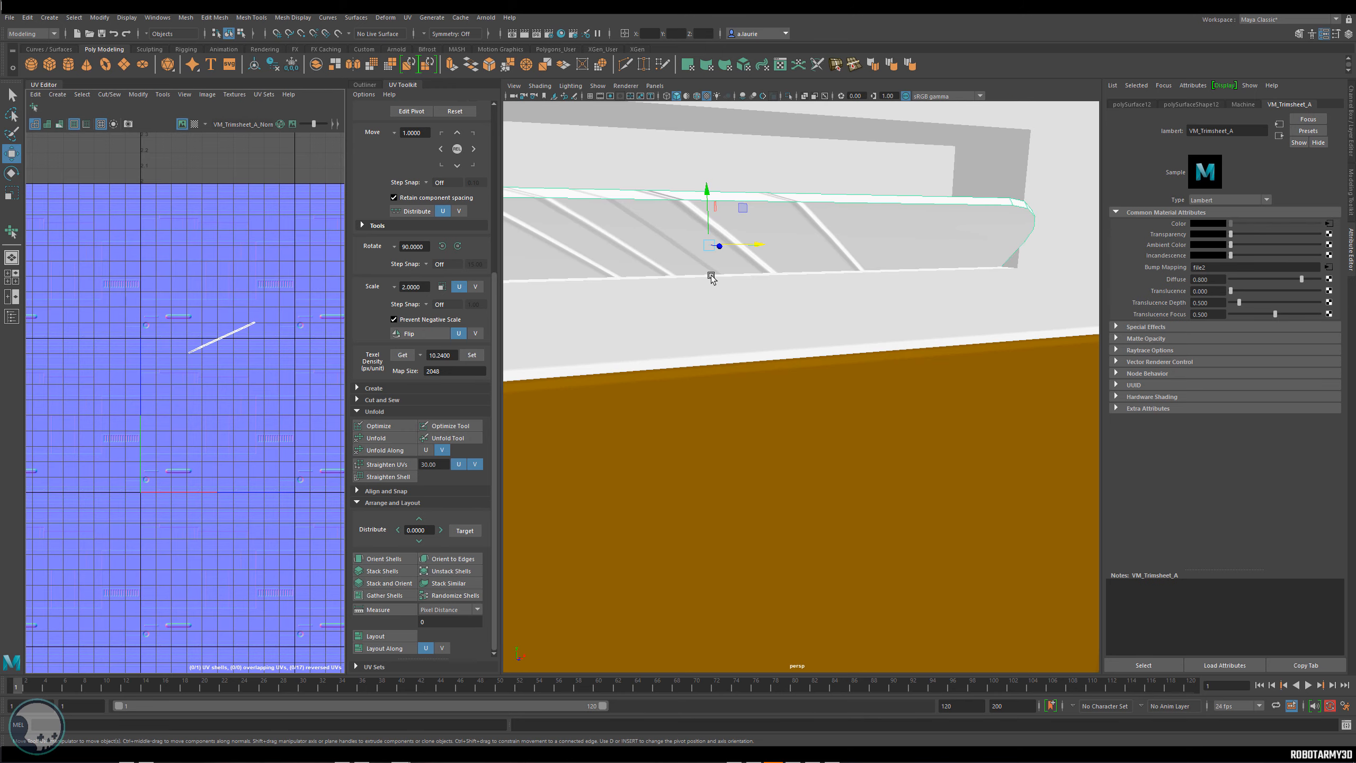
click(788, 96)
alt+drag(790, 161, 1014, 248)
Examine the isolated flap's large side faces and rounded ends in face selection mode.
right_click(1032, 241)
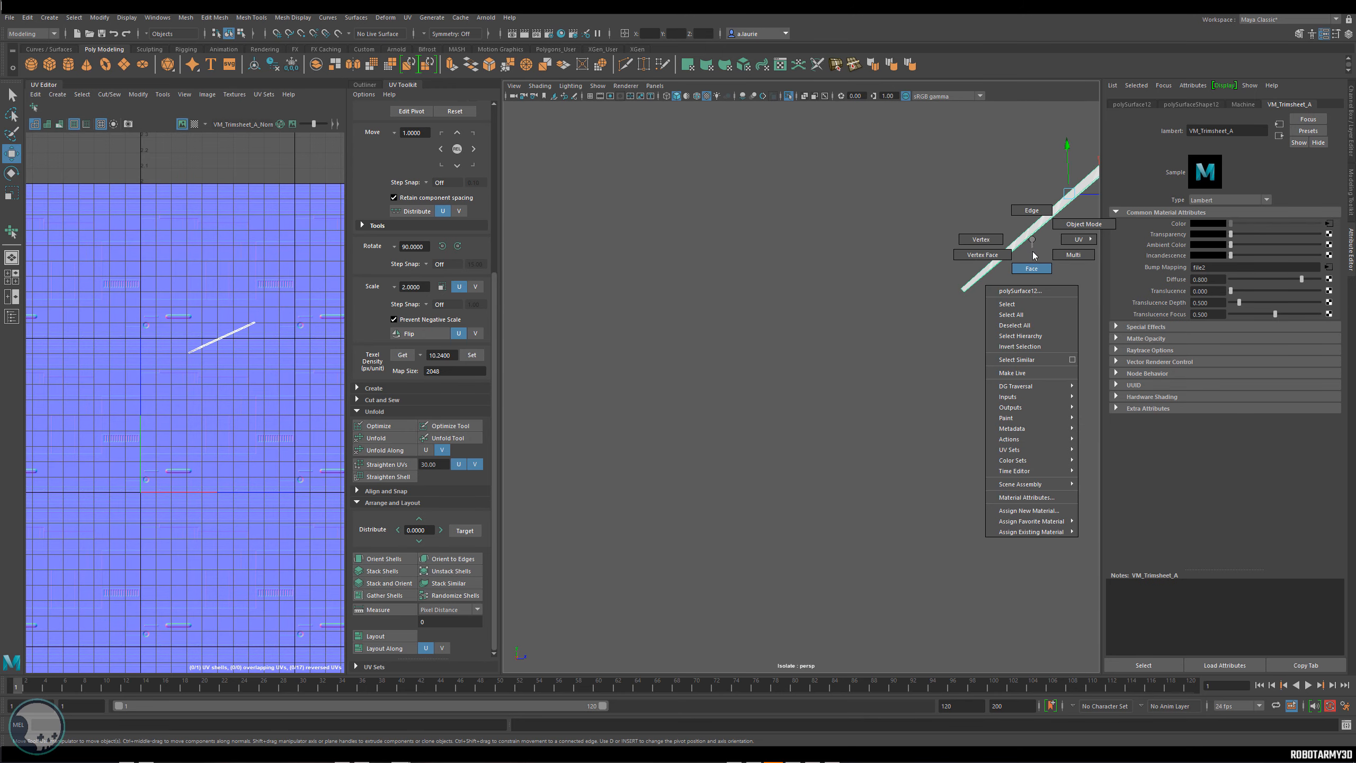
click(1020, 241)
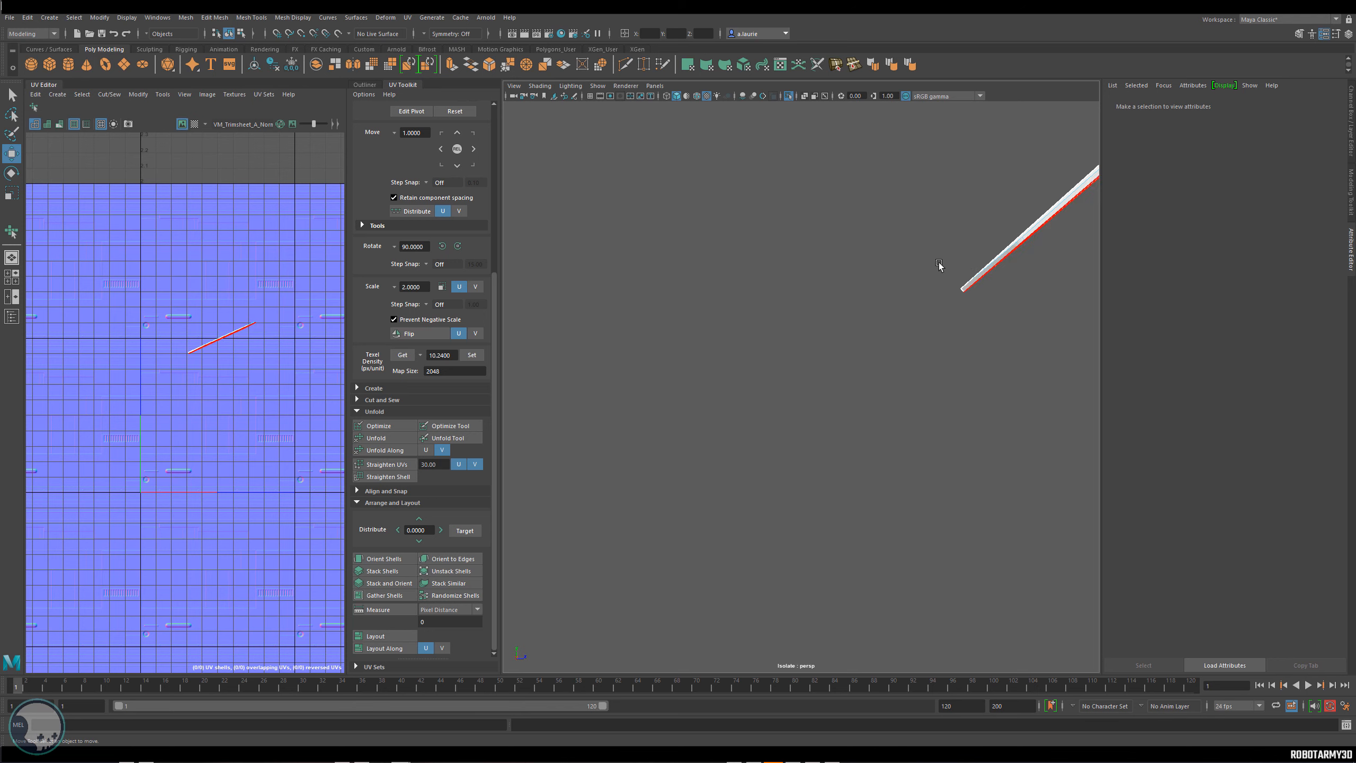
alt+drag(939, 262, 888, 296)
right_click(892, 332)
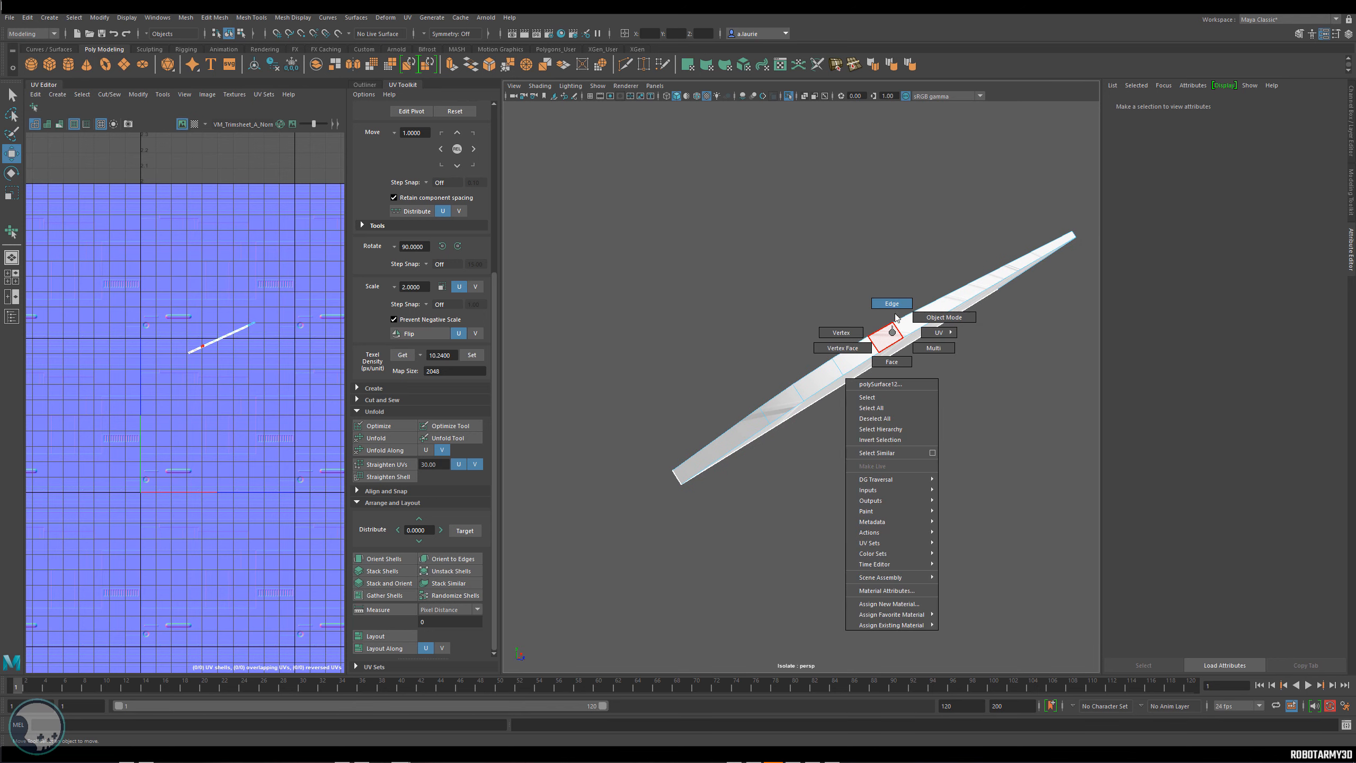
click(891, 362)
alt+drag(672, 417, 792, 359)
click(837, 260)
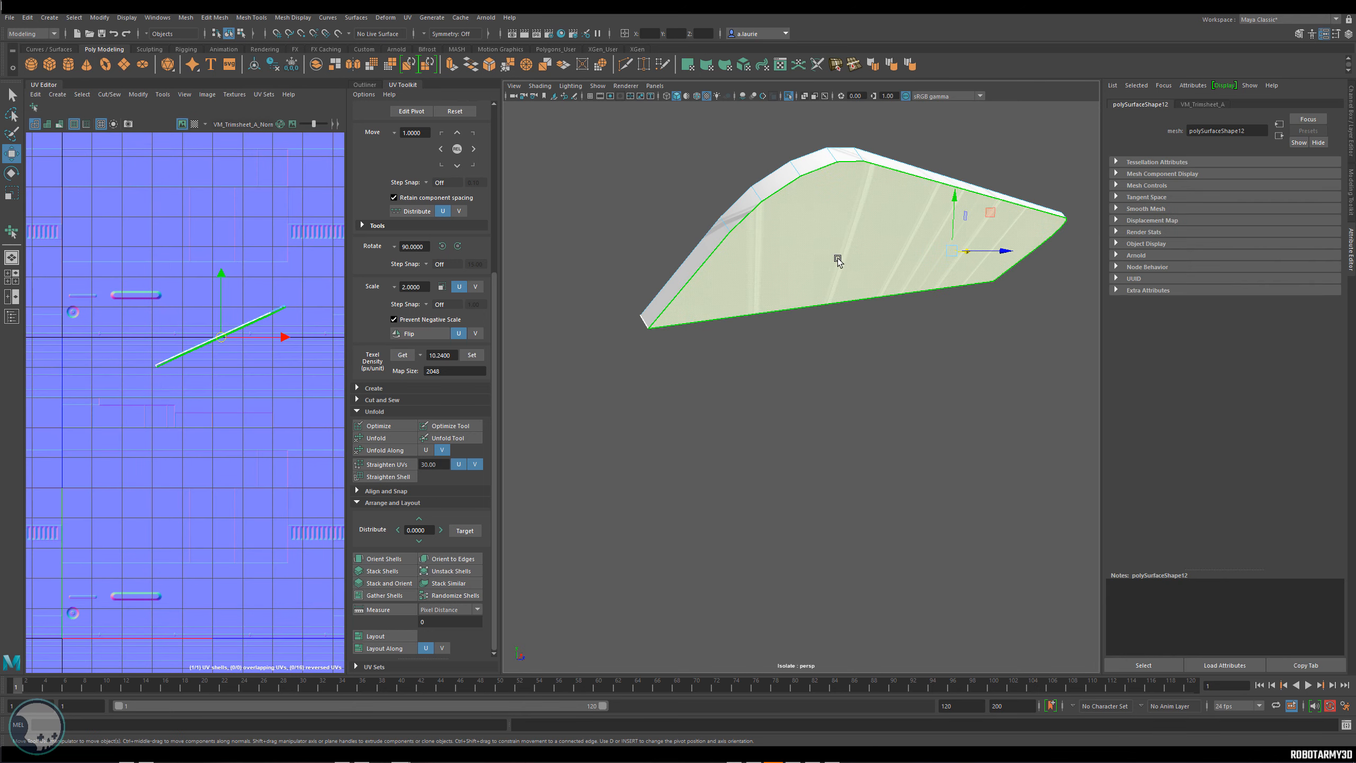
alt+drag(837, 260, 929, 375)
scroll(796, 249, up, 5)
alt+middle_drag(796, 249, 837, 412)
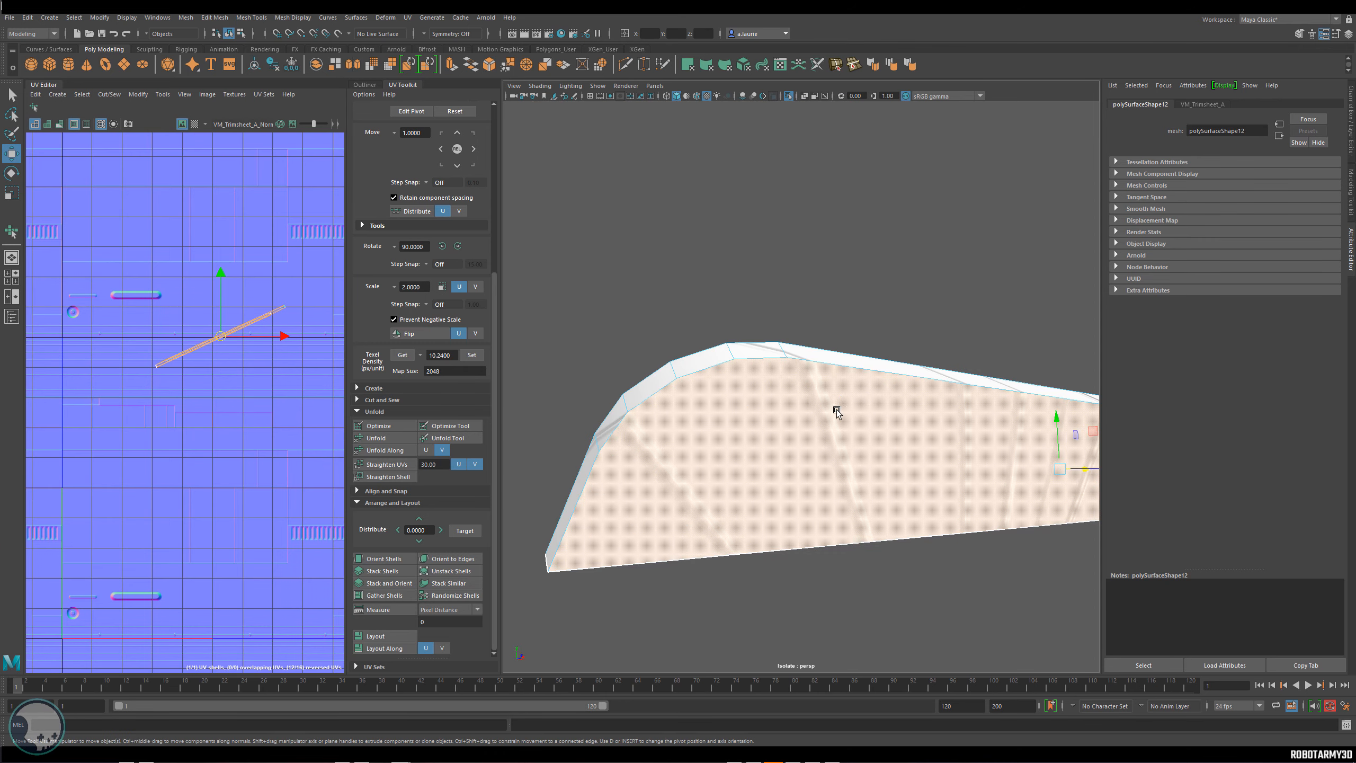
alt+drag(835, 412, 786, 260)
scroll(803, 377, down, 5)
Add lengthwise edges across the flap's large side face by connecting the vertices of its two ends.
click(764, 167)
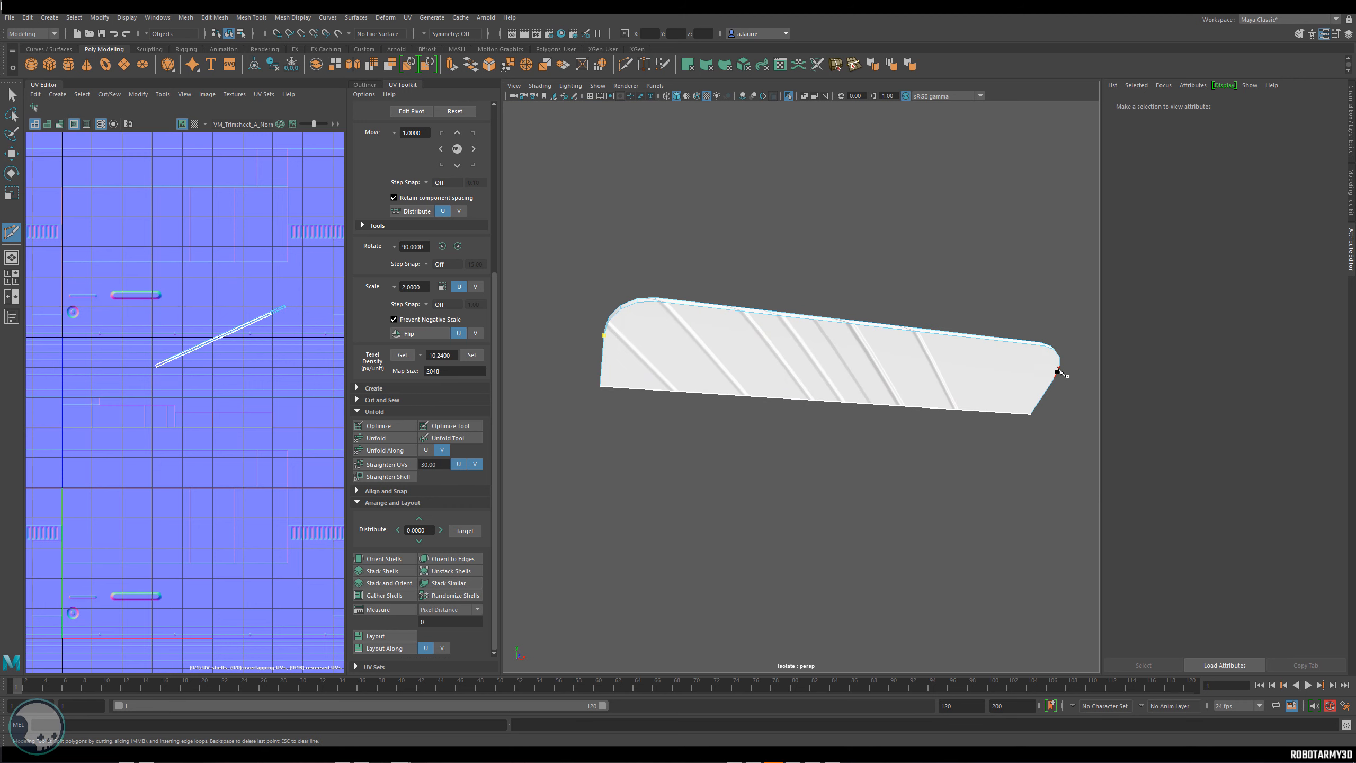
alt+drag(1059, 372, 1029, 469)
key(w)
shift+right_drag(1027, 468, 1022, 530)
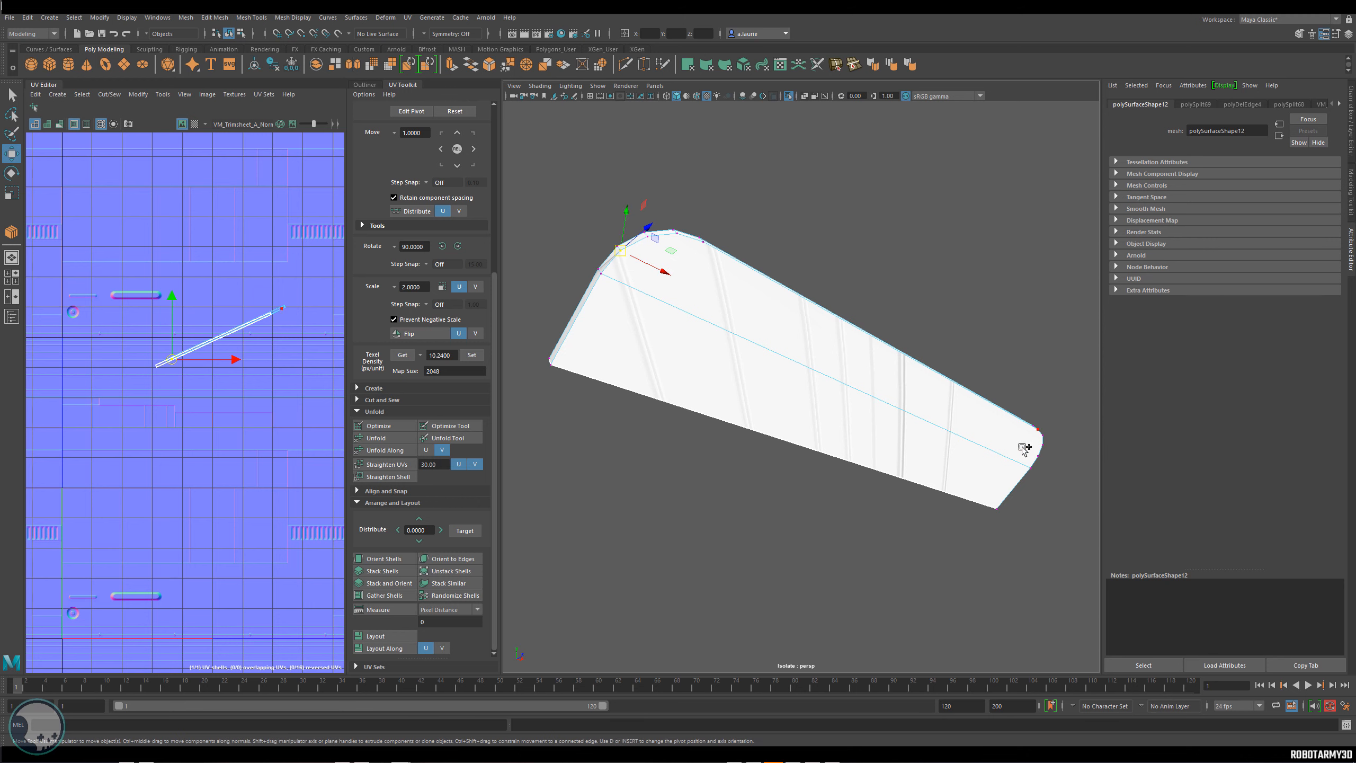
shift+click(1039, 456)
shift+right_drag(1031, 473, 1030, 550)
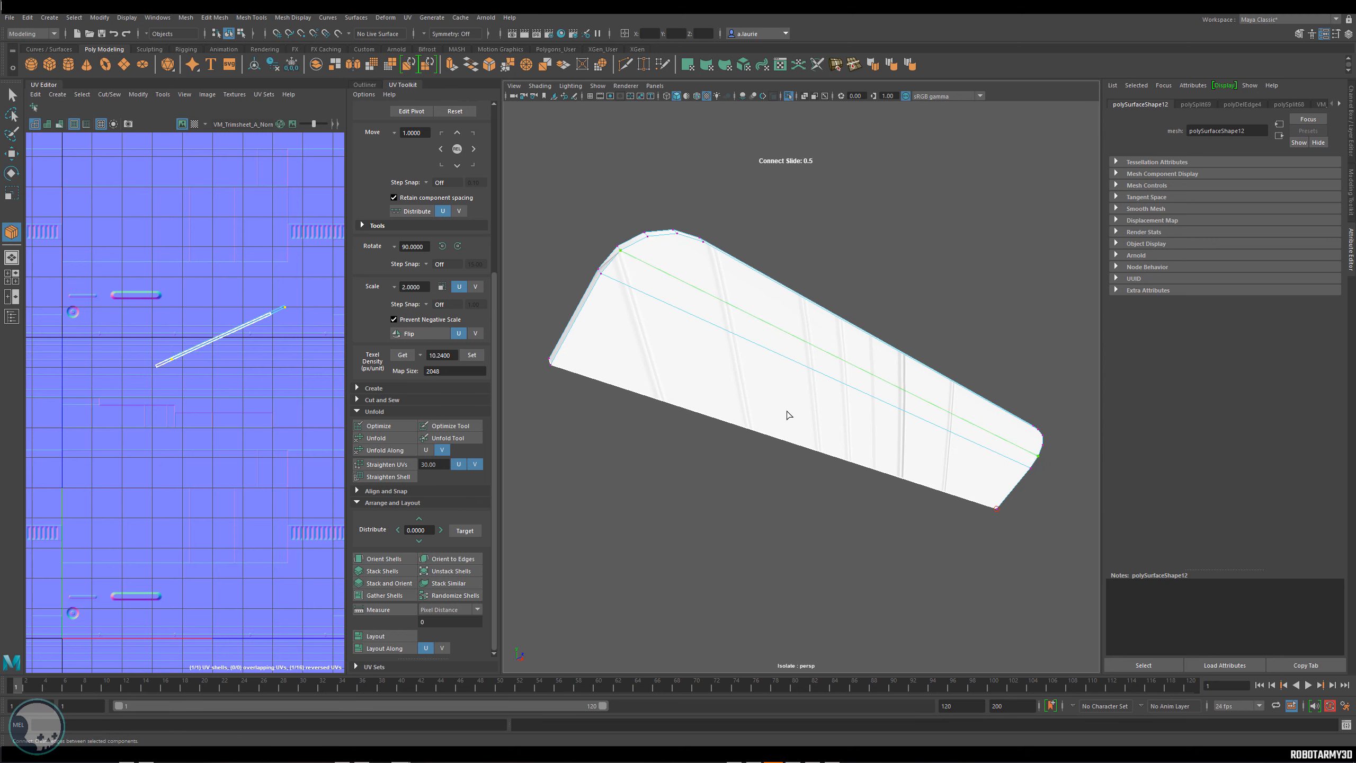
key(w)
click(788, 415)
Connect the matching end vertices across the flap's opposite side face.
alt+drag(681, 333, 865, 416)
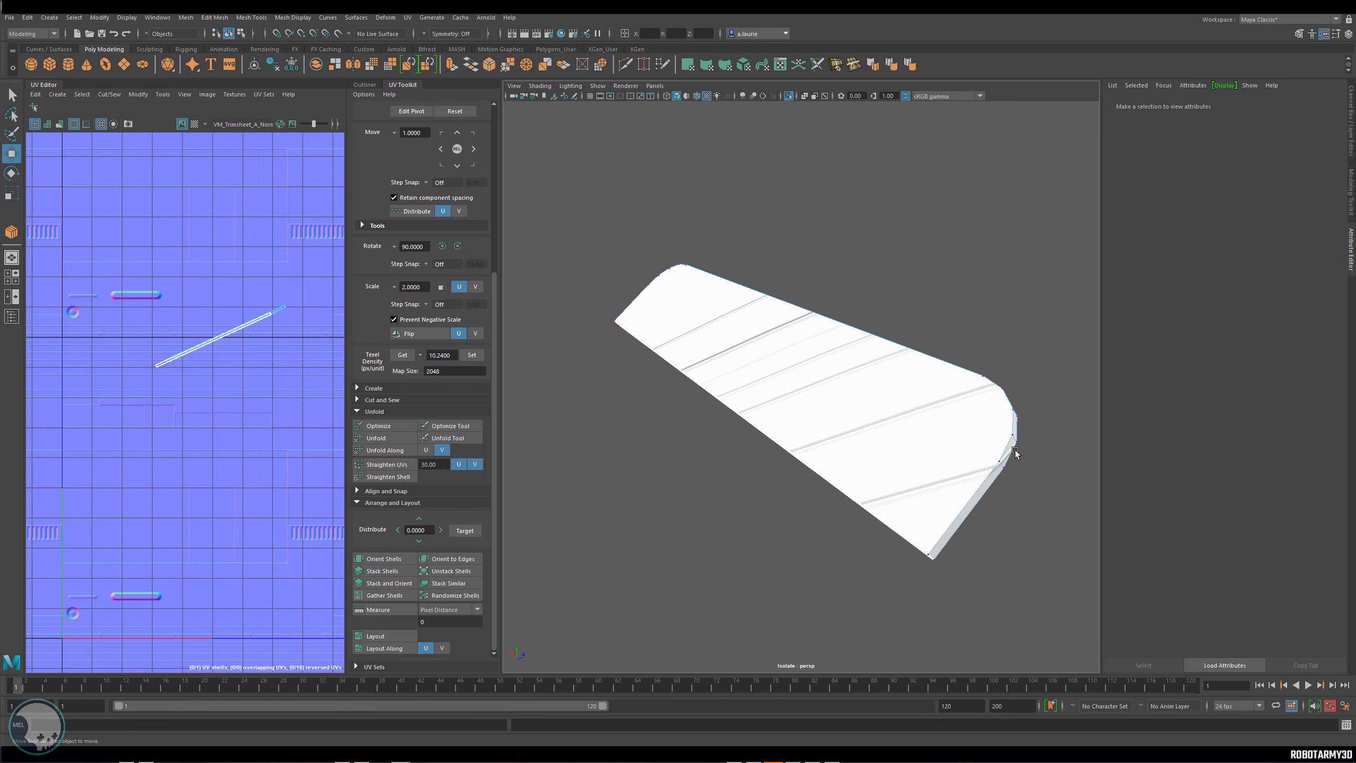
click(1013, 434)
alt+drag(667, 273, 715, 397)
Select the loop of narrow rim faces around the flap and create a separate UV shell from them.
right_drag(714, 396, 559, 430)
click(554, 421)
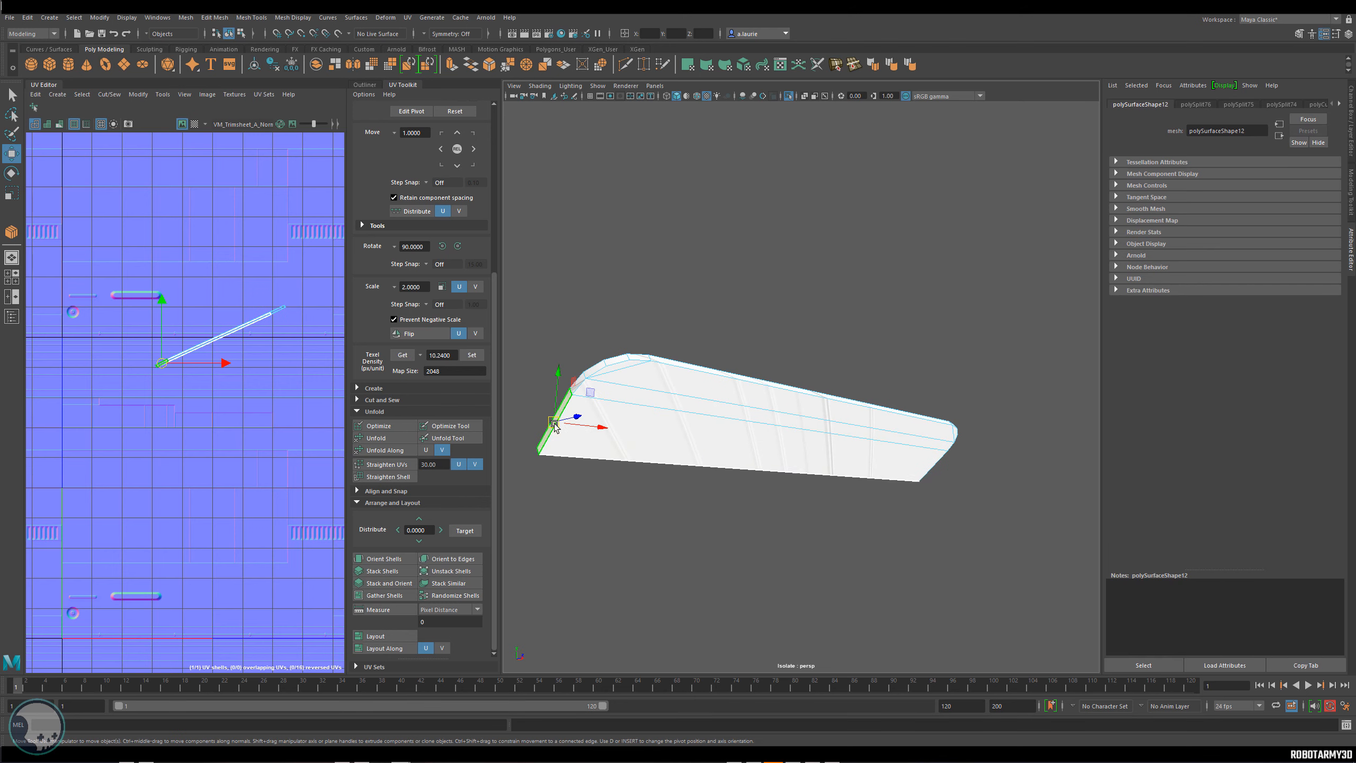
key(q)
double_click(582, 380)
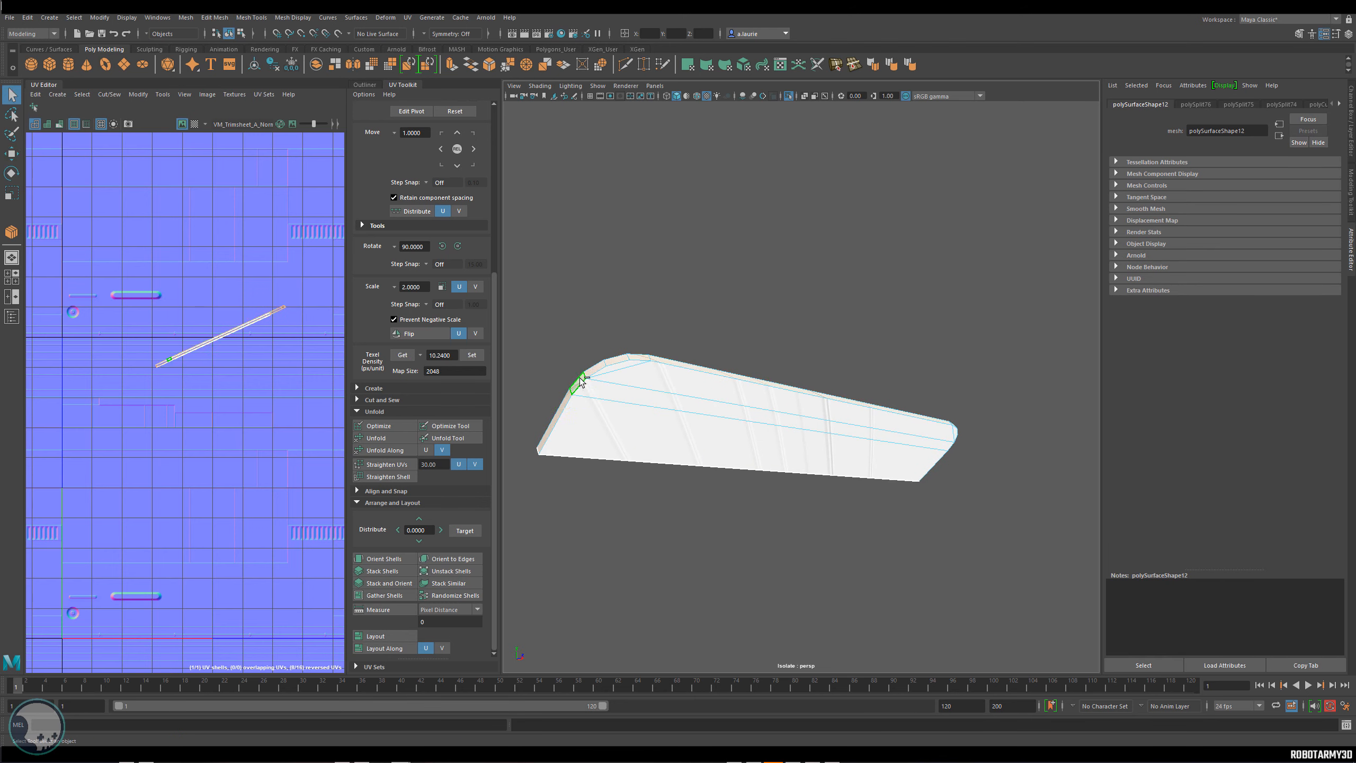
shift+right_drag(196, 340, 197, 338)
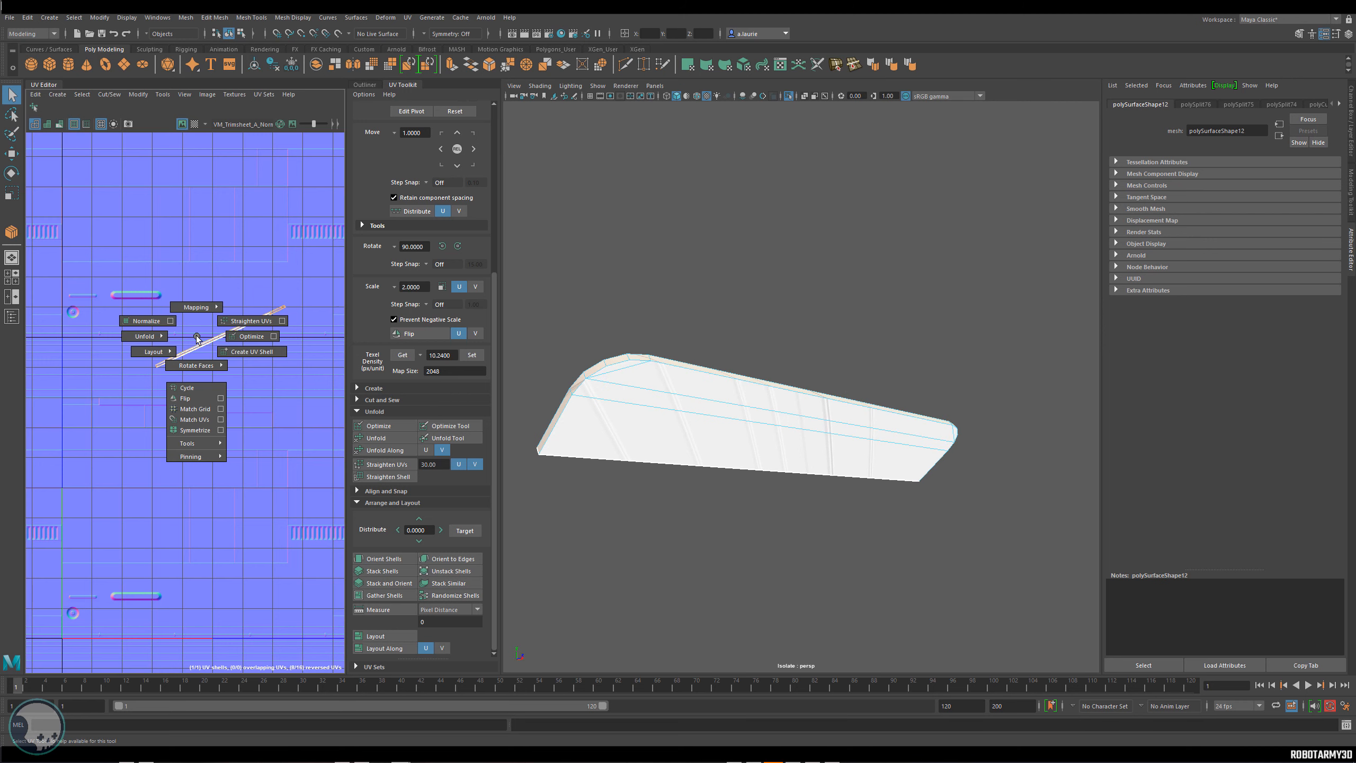
click(244, 353)
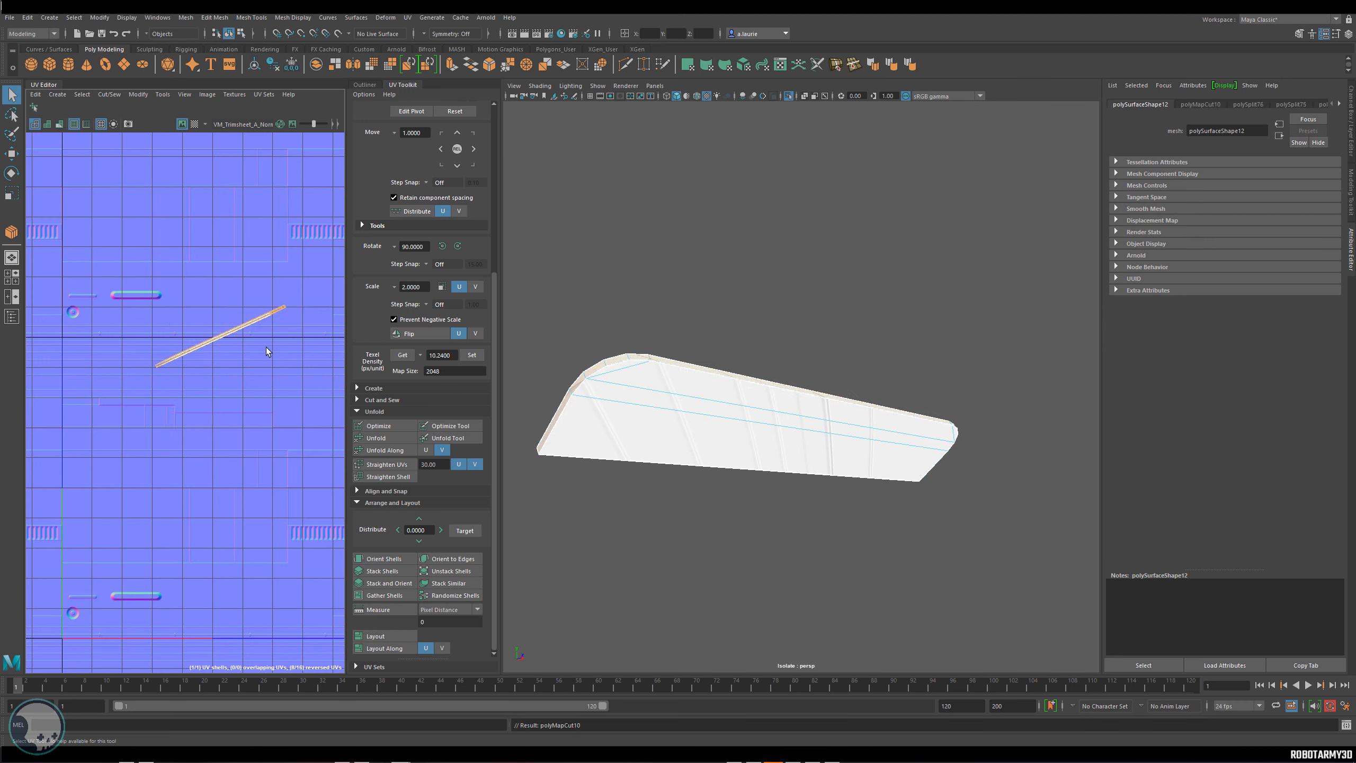
Unfold and orient the rim shell, set its texel density to 10.24 and rotate it 90° clockwise.
click(387, 560)
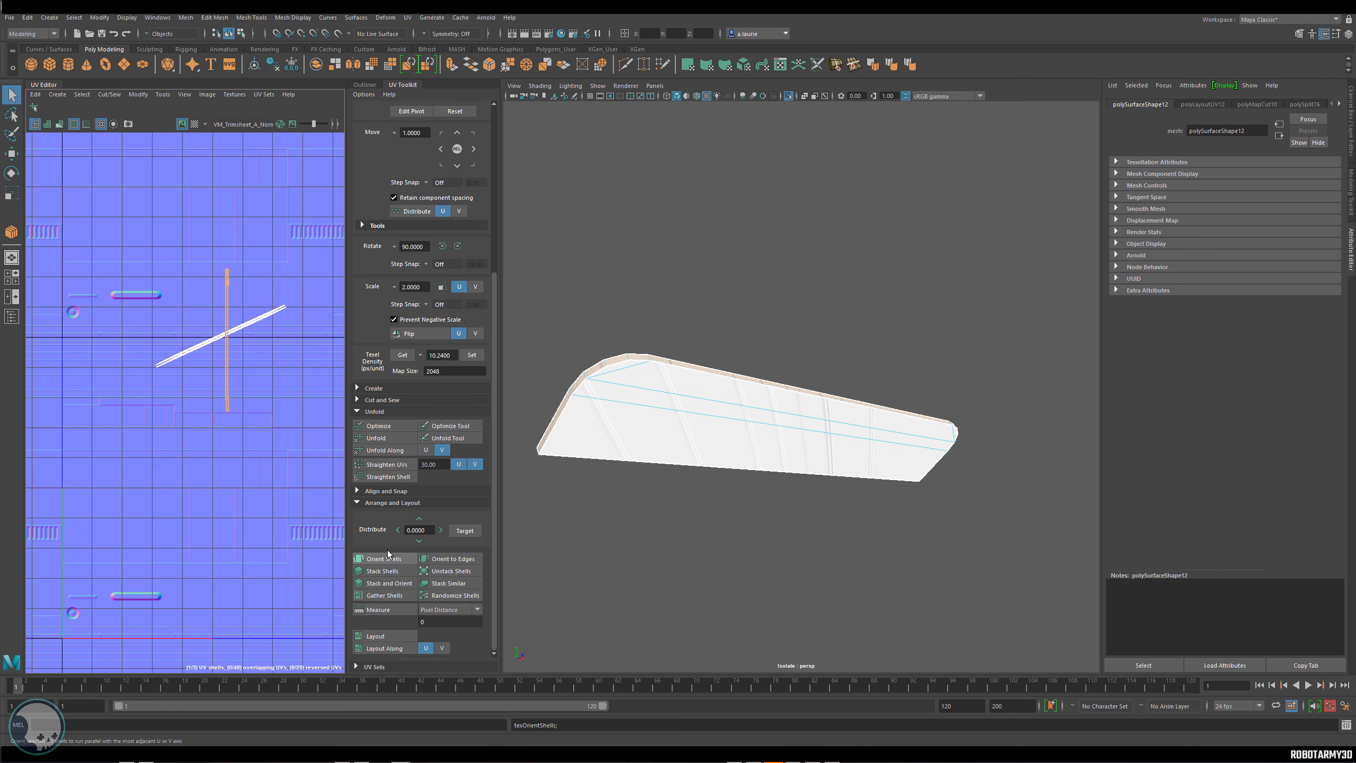
click(375, 440)
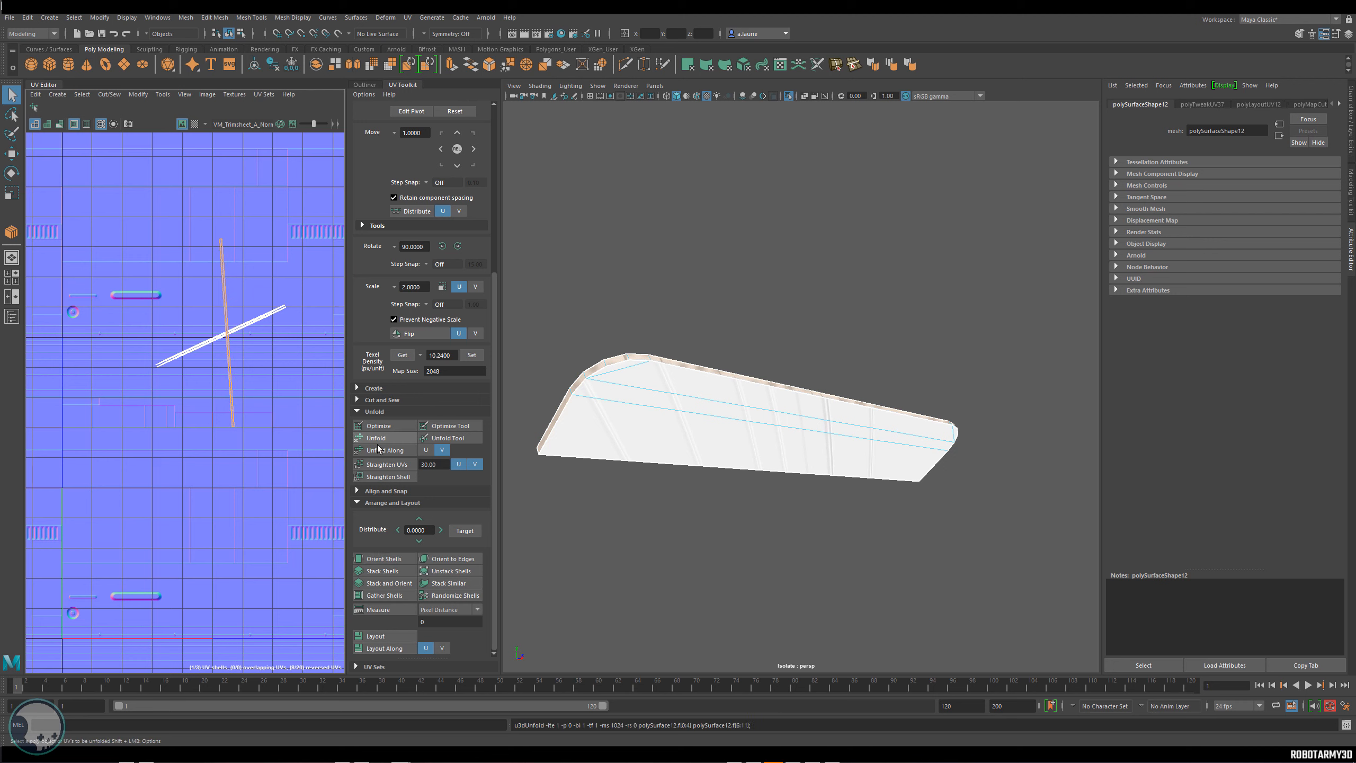
click(385, 559)
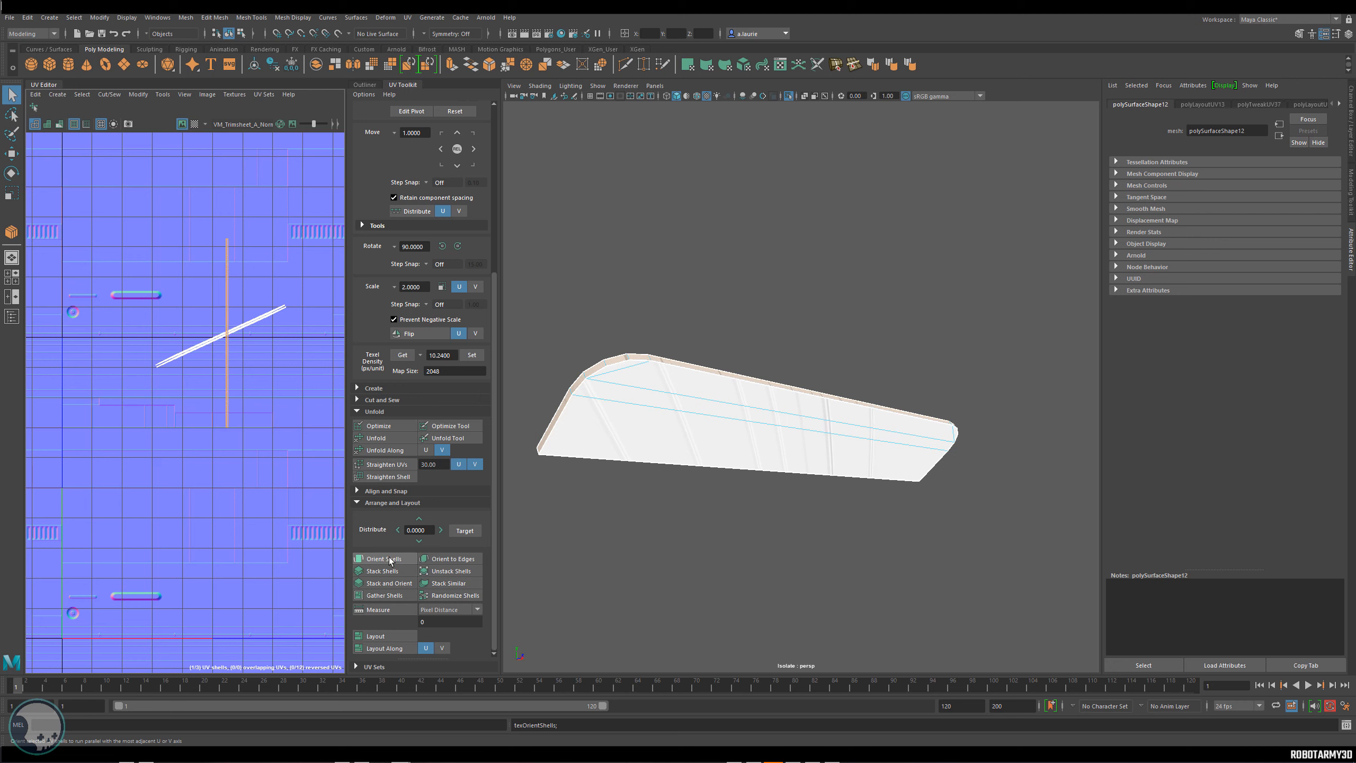
click(470, 356)
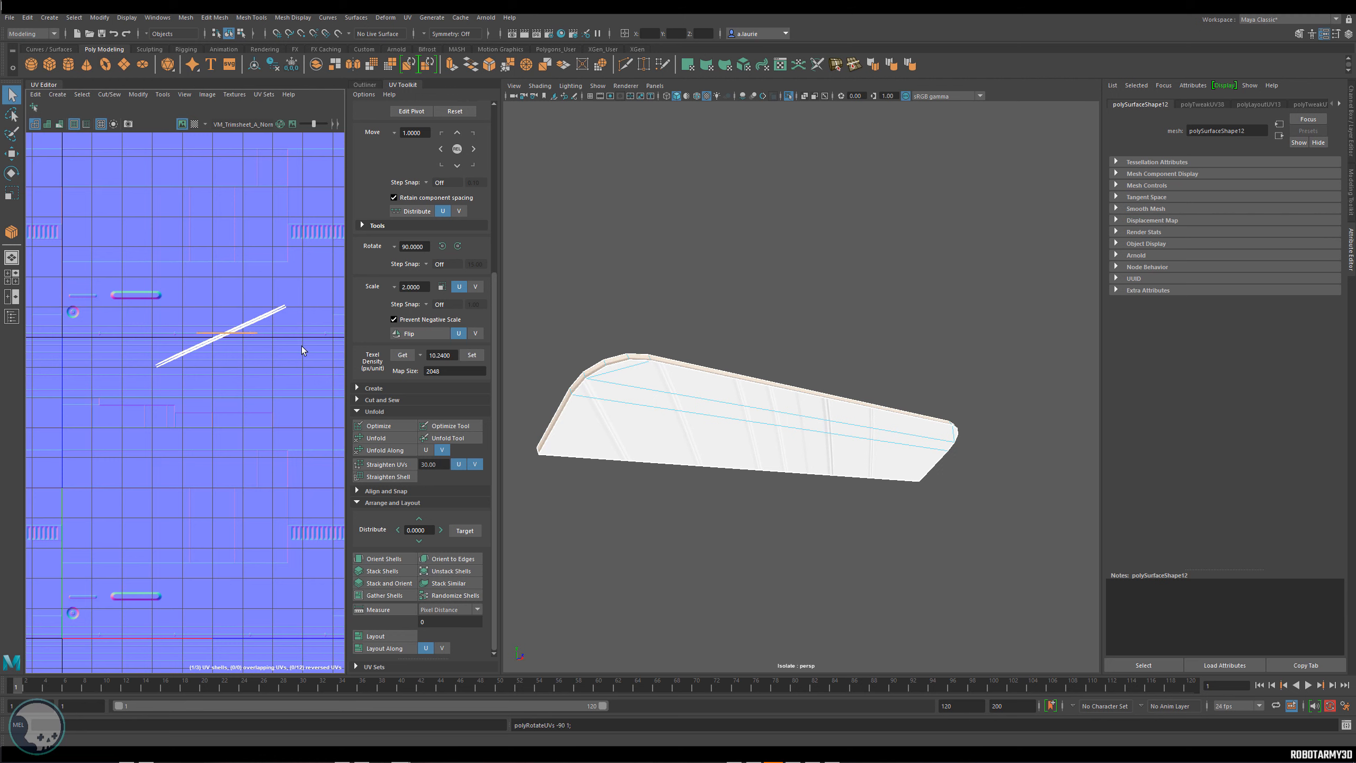
Move the flap's horizontal rim shell onto a narrow strip of the trim sheet.
scroll(226, 345, up, 5)
key(w)
middle_drag(229, 335, 173, 383)
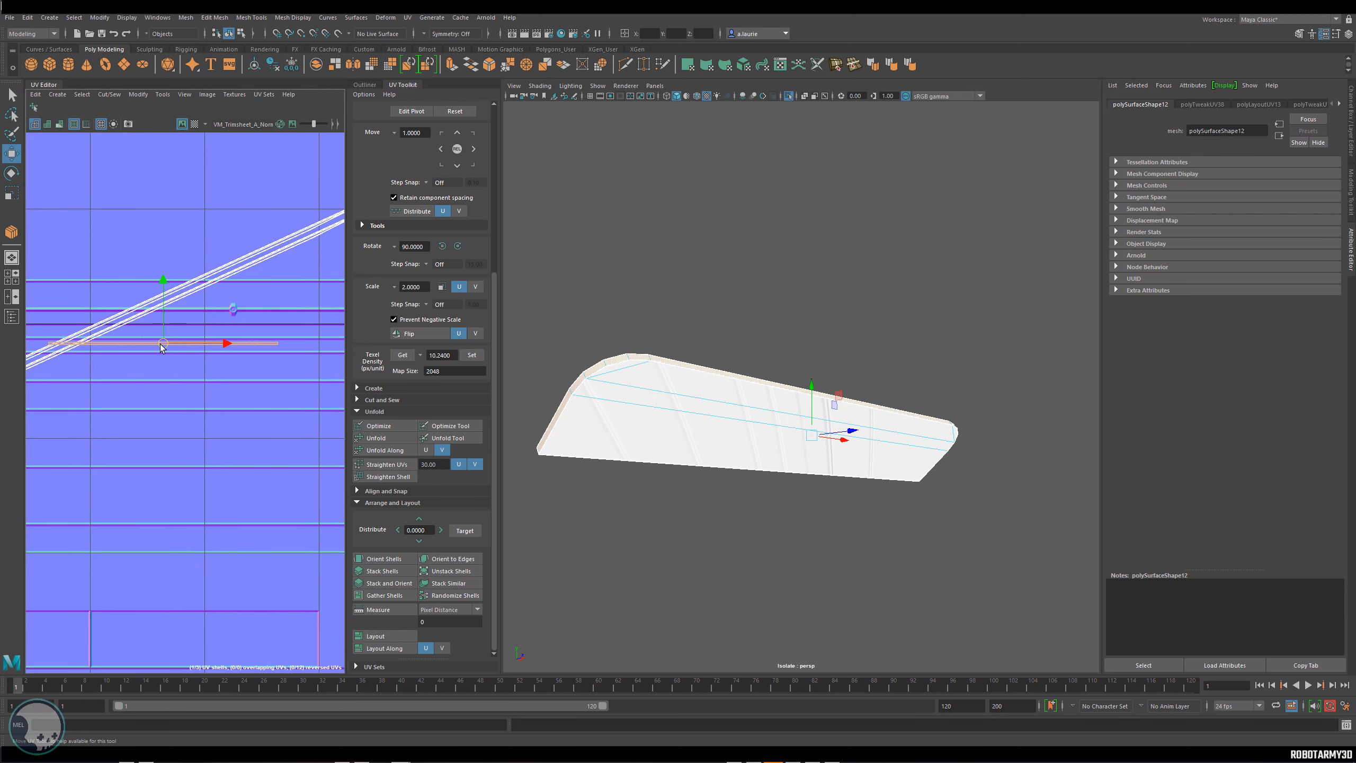
drag(161, 344, 174, 332)
scroll(254, 305, down, 3)
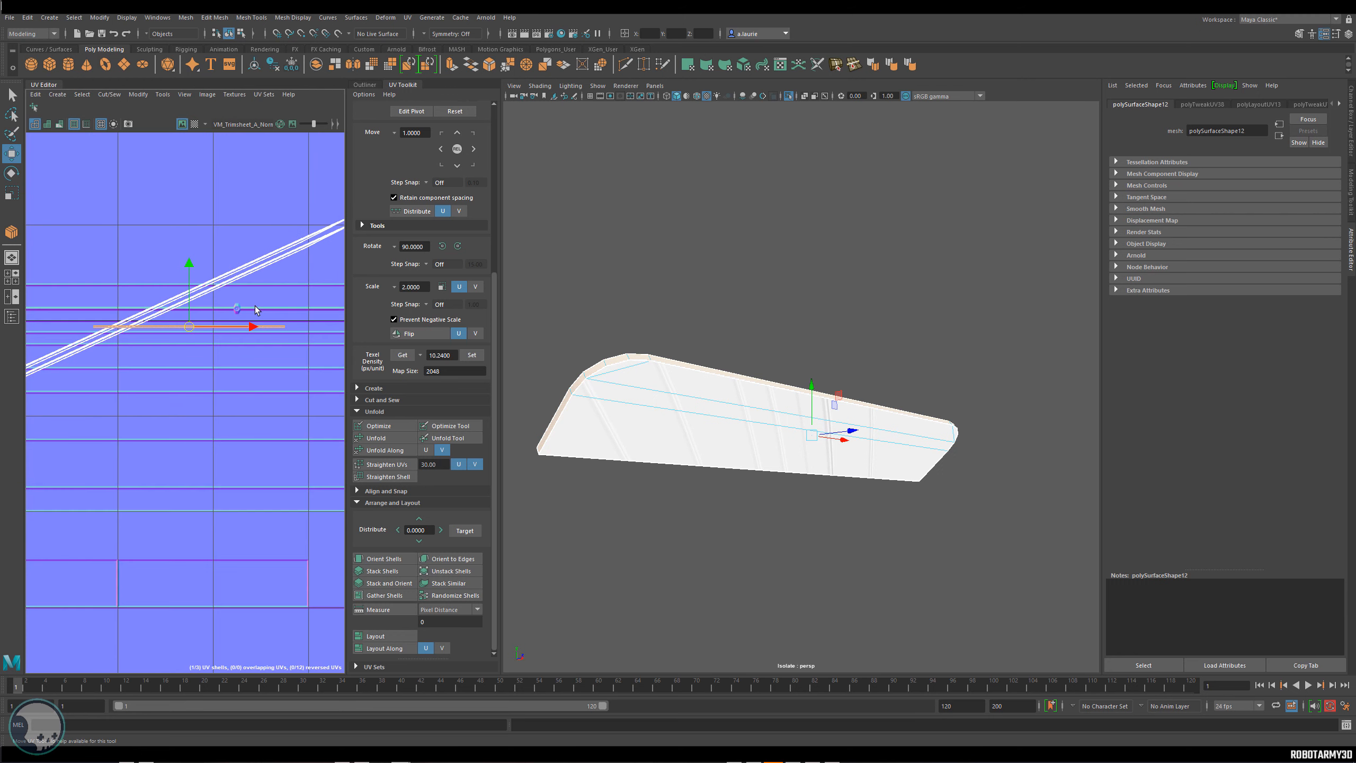
Select the flap's two large side shells, unfold and orient them, rotate them 90° clockwise and stack them.
right_click(253, 320)
click(227, 289)
click(249, 283)
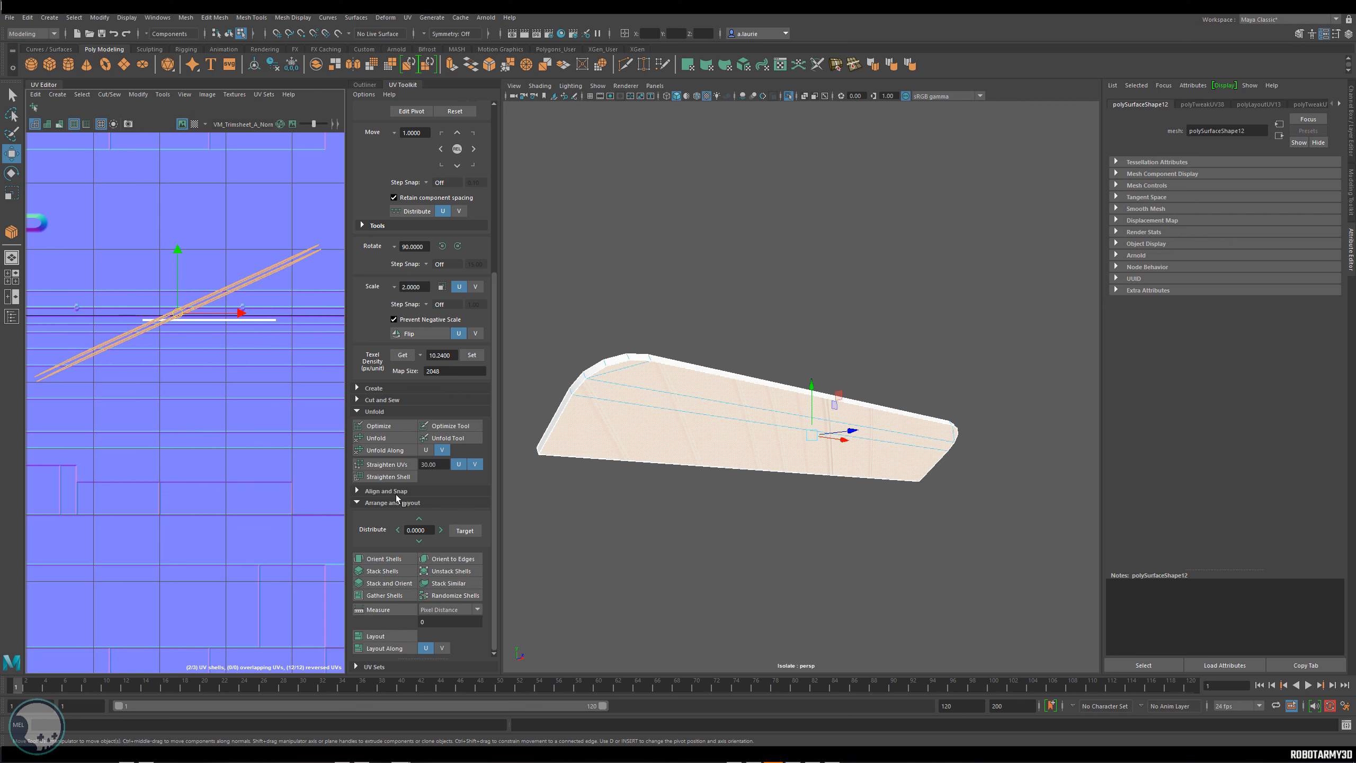
click(401, 437)
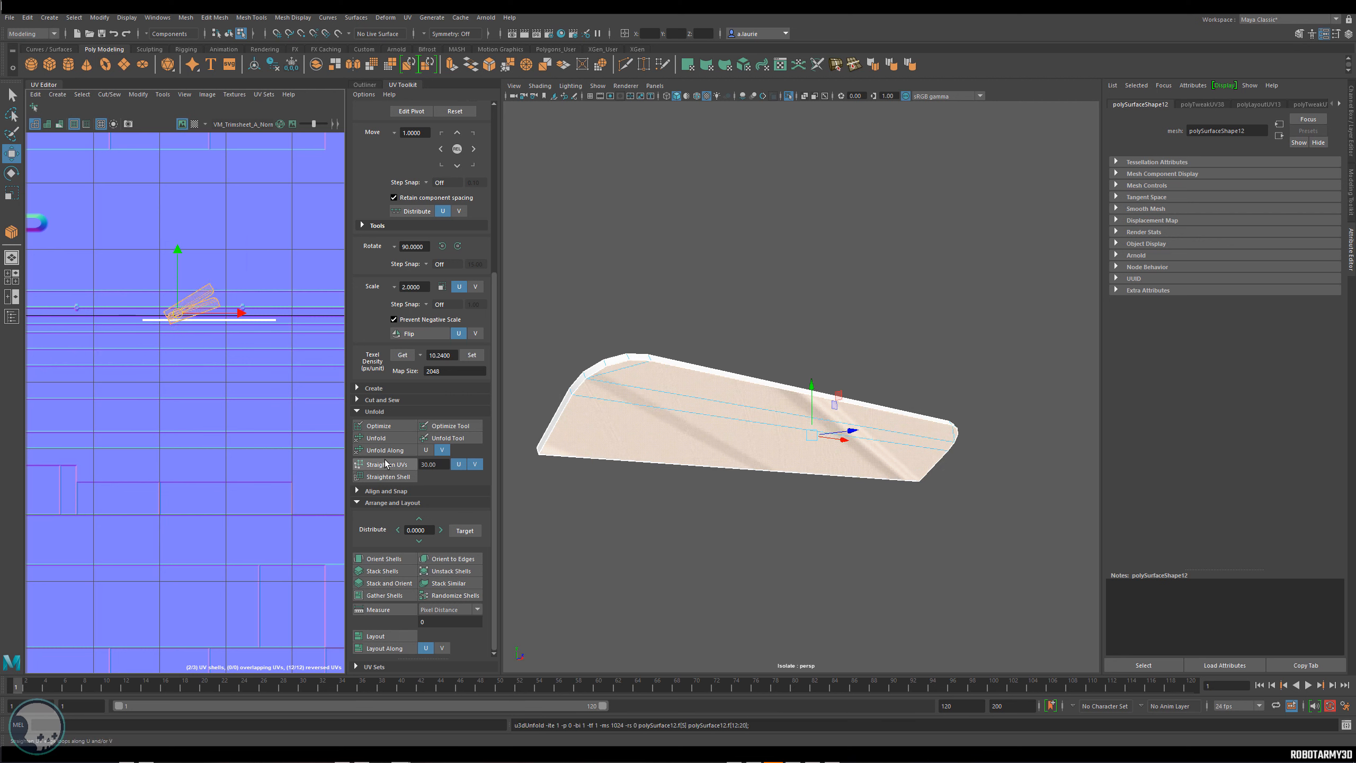
click(380, 559)
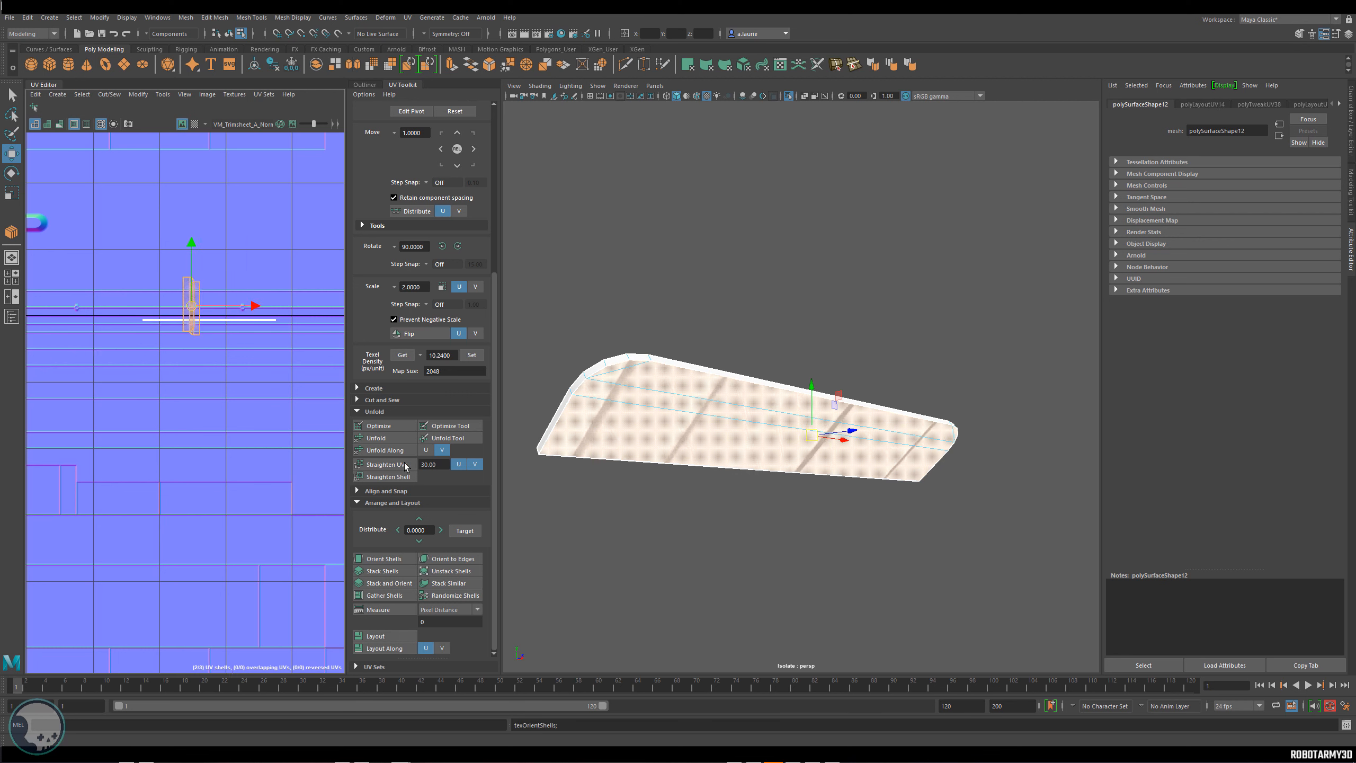
click(458, 246)
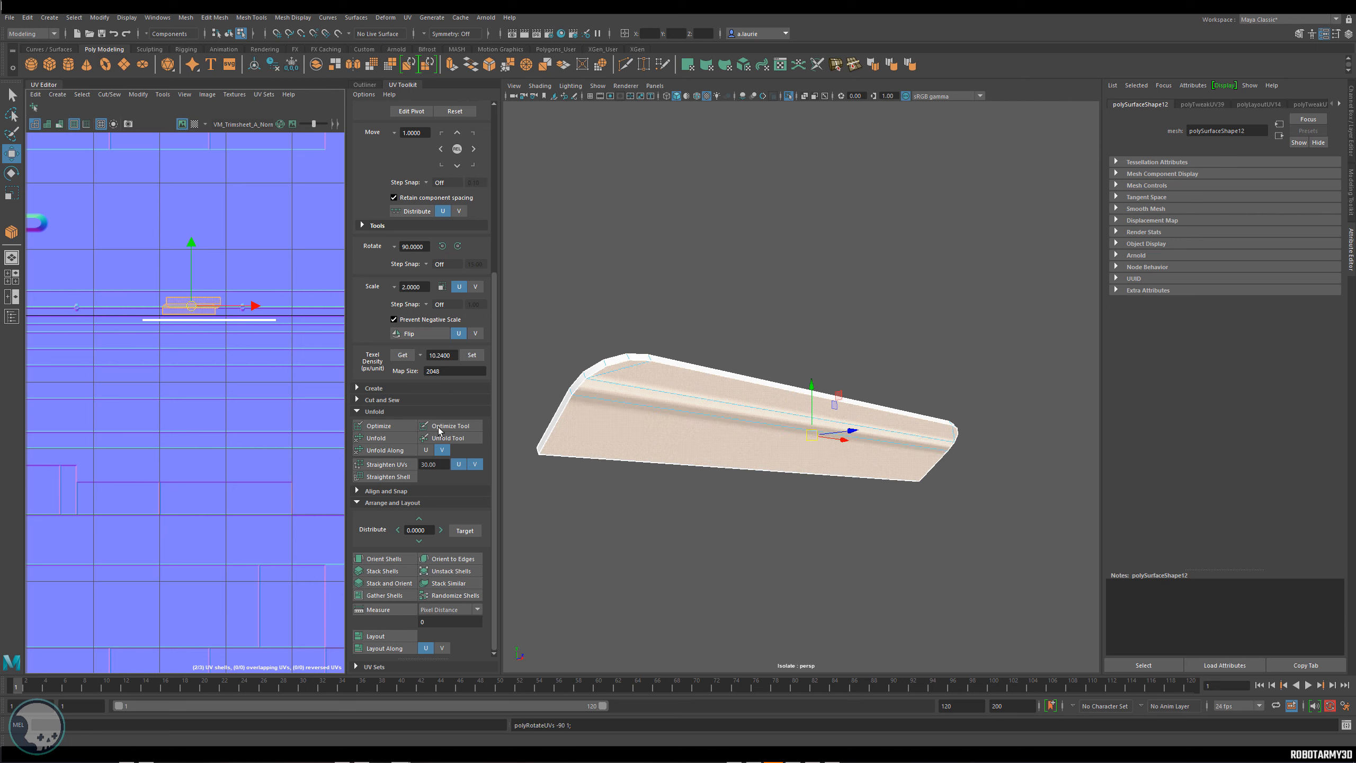
click(382, 571)
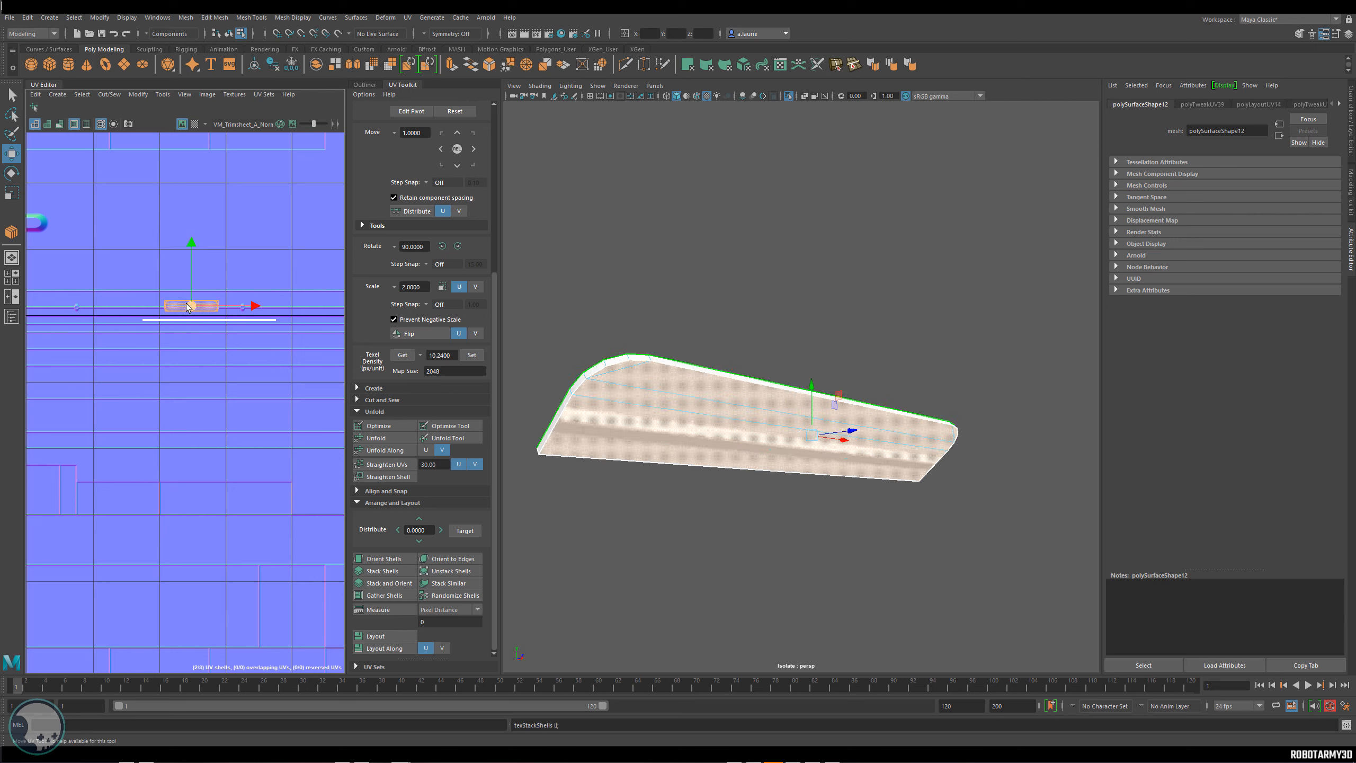
Display VM_Trimsheet_A_BaseColor.png behind the UVs and move the stacked side shells onto the light grey band between the dark stripes.
drag(191, 305, 201, 319)
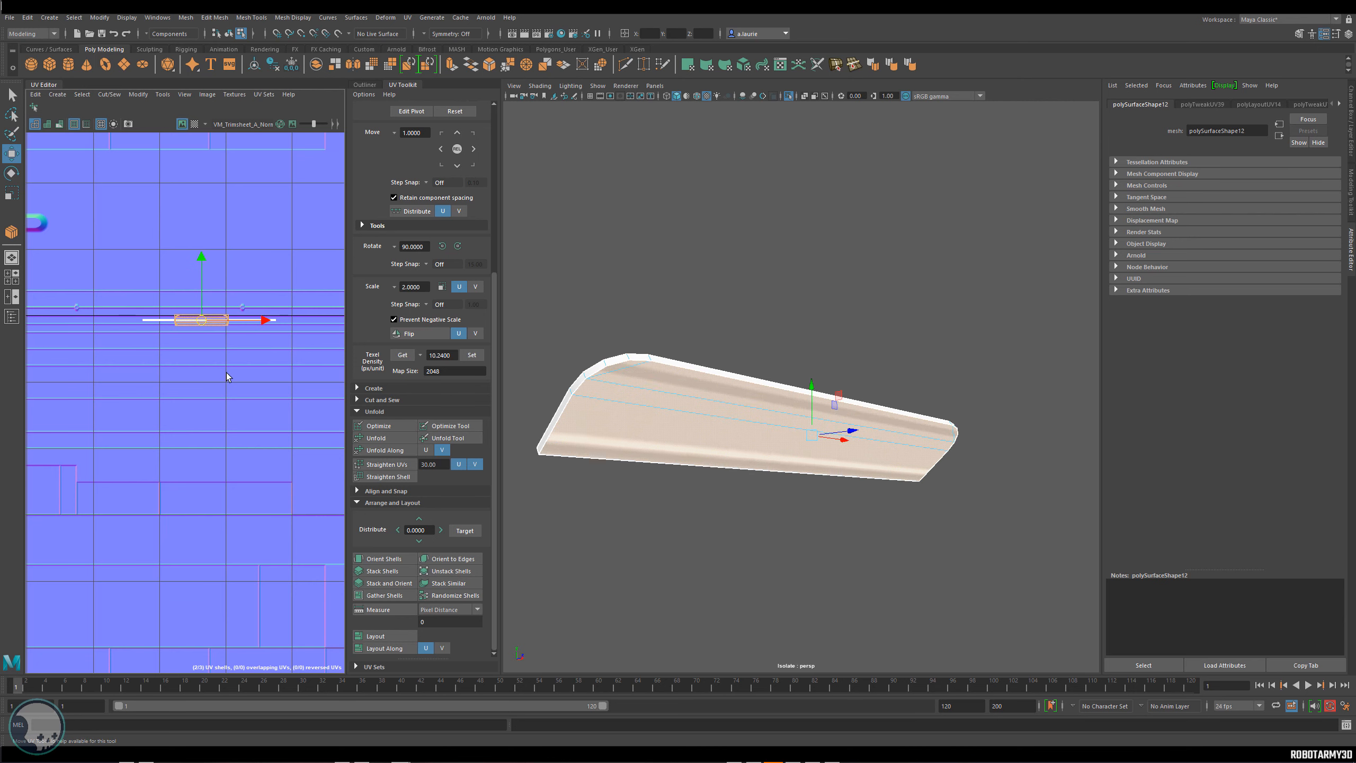
scroll(226, 363, up, 2)
scroll(240, 320, down, 2)
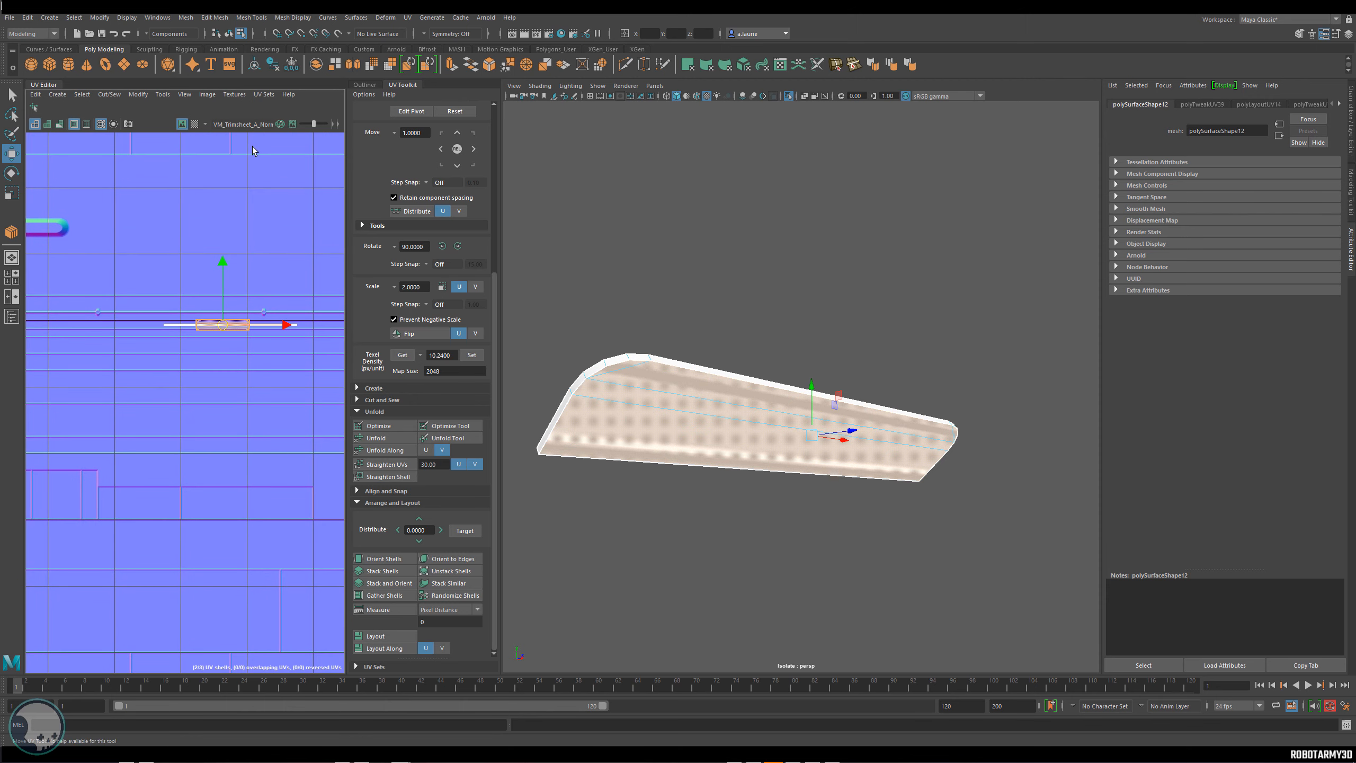
click(212, 127)
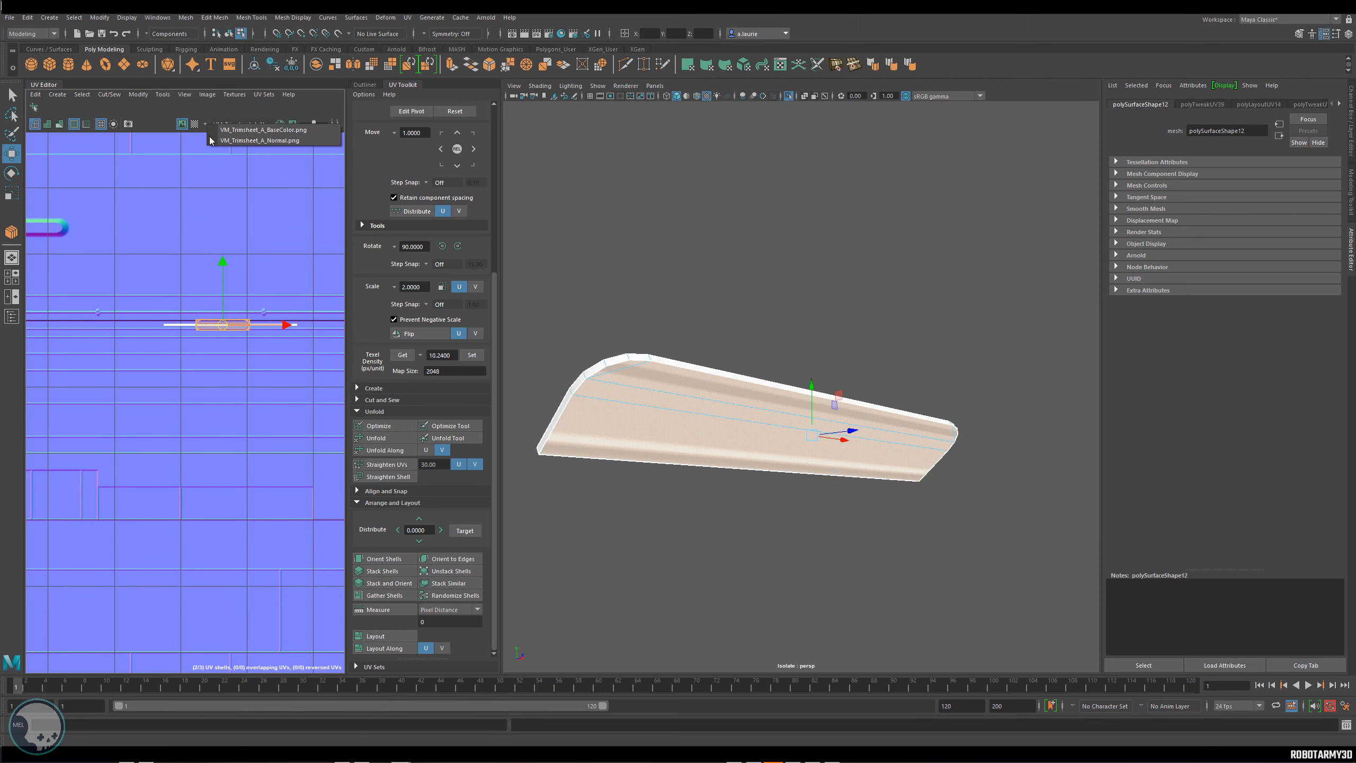
click(255, 140)
drag(225, 326, 227, 345)
right_click(225, 326)
click(224, 384)
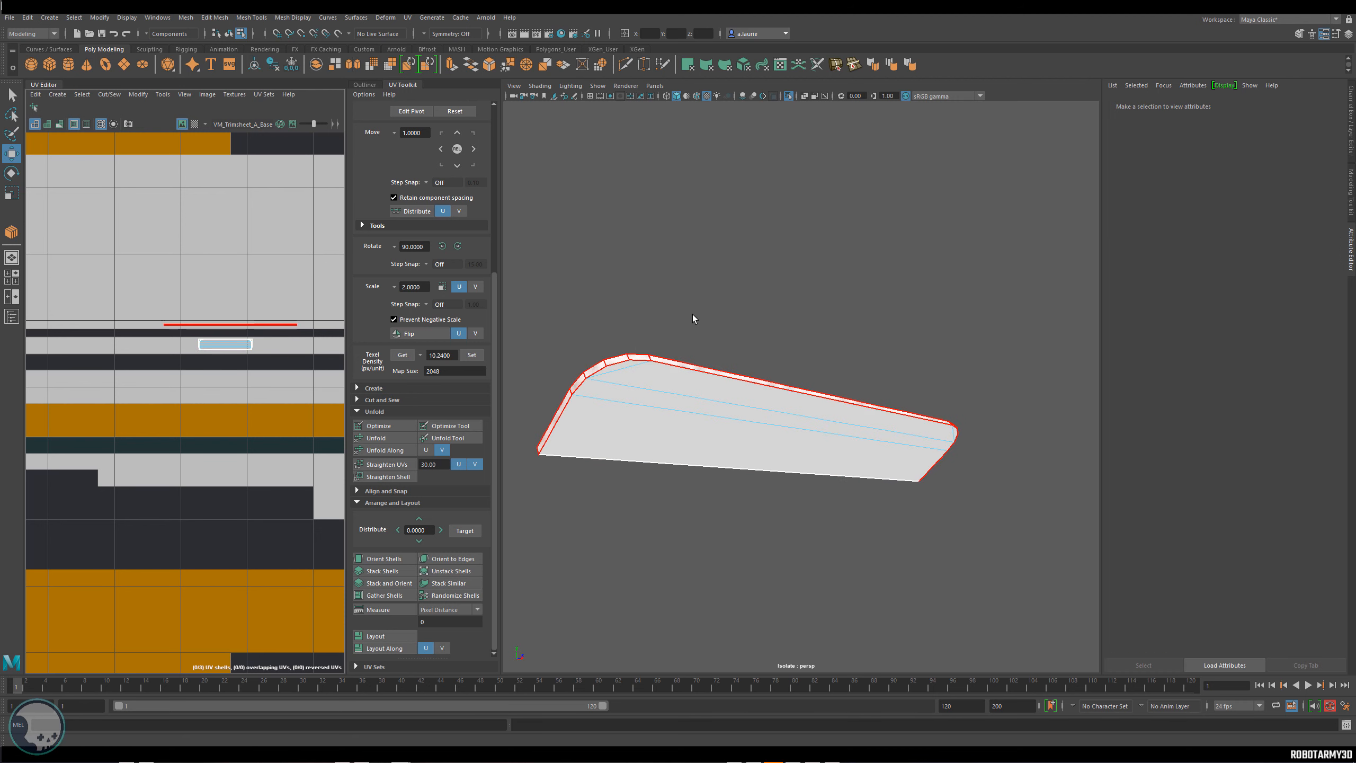